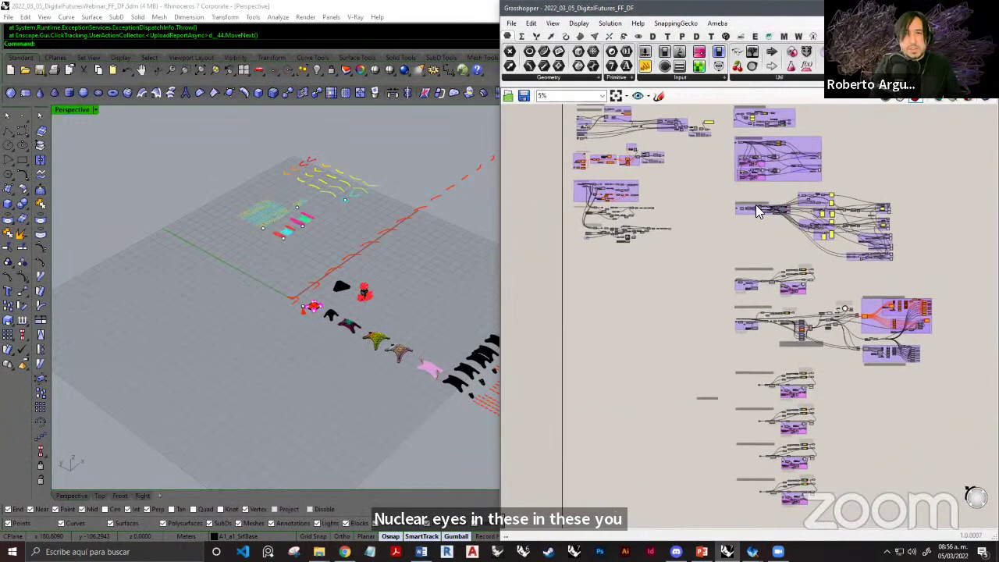
Examine the Catenary generator definition under Form Finding Process, including its mesh, surface, anchor point and vector force inputs.
{"action": "right_click_drag", "start_coordinate": [750, 220], "coordinate": [779, 237]}
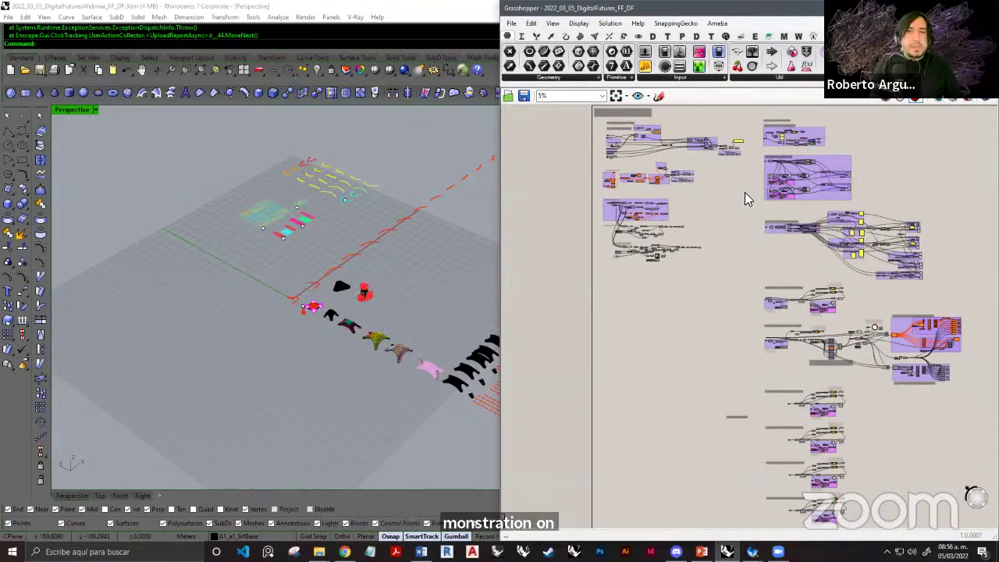
{"action": "scroll", "coordinate": [620, 195], "scroll_direction": "up", "scroll_amount": 5}
{"action": "right_click_drag", "start_coordinate": [620, 191], "coordinate": [627, 209]}
{"action": "scroll", "coordinate": [620, 169], "scroll_direction": "up", "scroll_amount": 2}
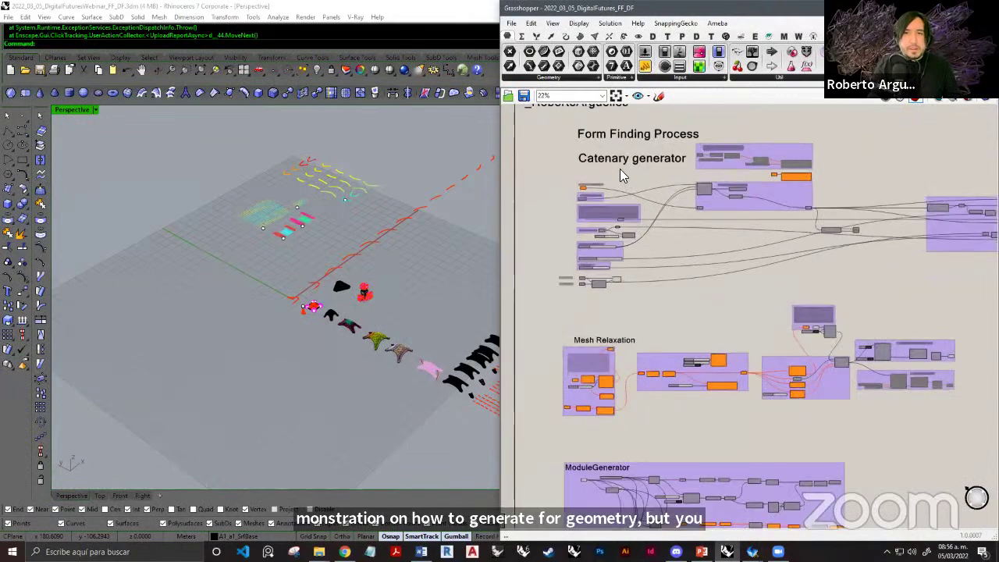
{"action": "right_click_drag", "start_coordinate": [620, 169], "coordinate": [618, 209]}
{"action": "scroll", "coordinate": [759, 229], "scroll_direction": "up", "scroll_amount": 1}
{"action": "right_click_drag", "start_coordinate": [759, 229], "coordinate": [732, 241]}
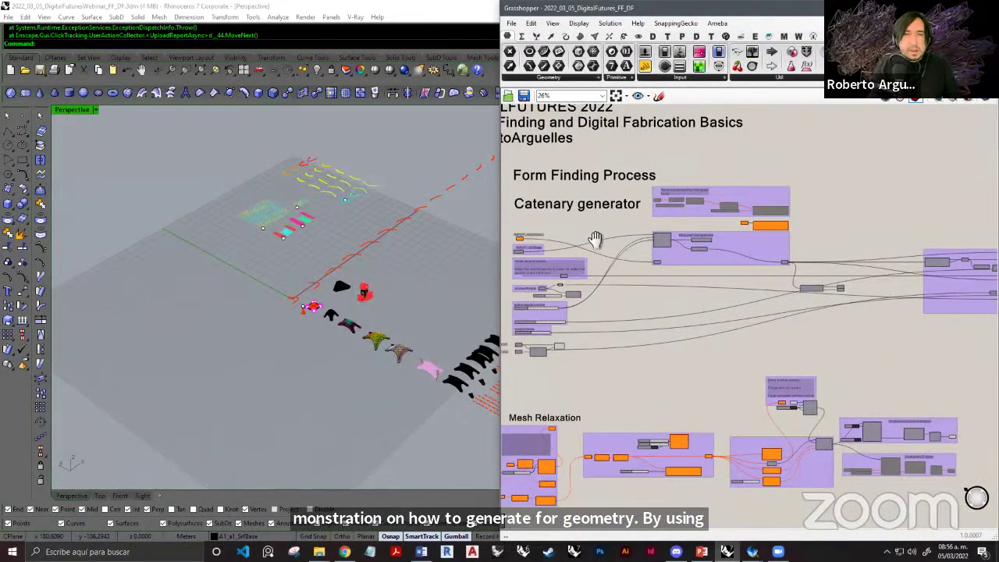
{"action": "scroll", "coordinate": [577, 250], "scroll_direction": "up", "scroll_amount": 3}
{"action": "scroll", "coordinate": [703, 279], "scroll_direction": "down", "scroll_amount": 1}
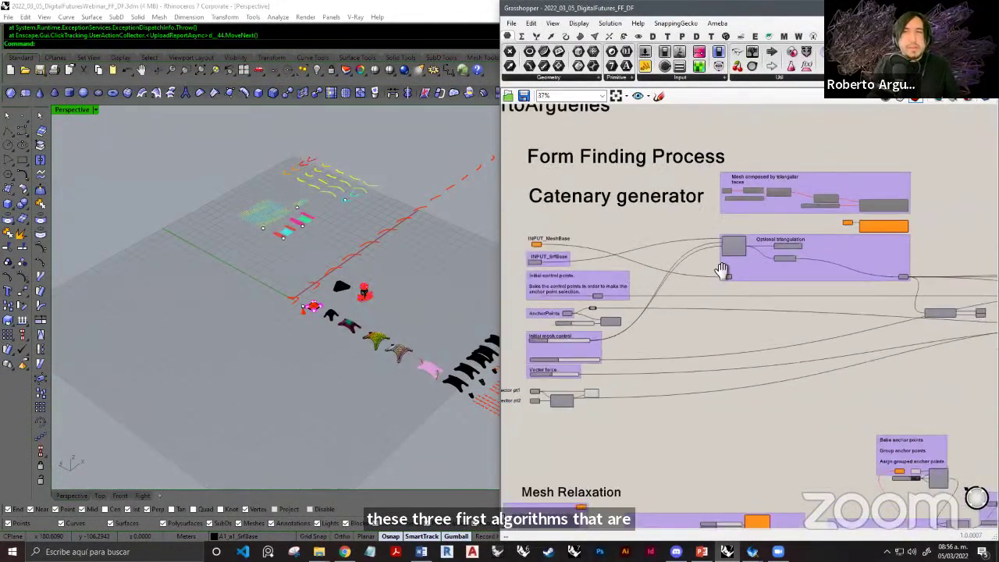
{"action": "scroll", "coordinate": [703, 274], "scroll_direction": "up", "scroll_amount": 3}
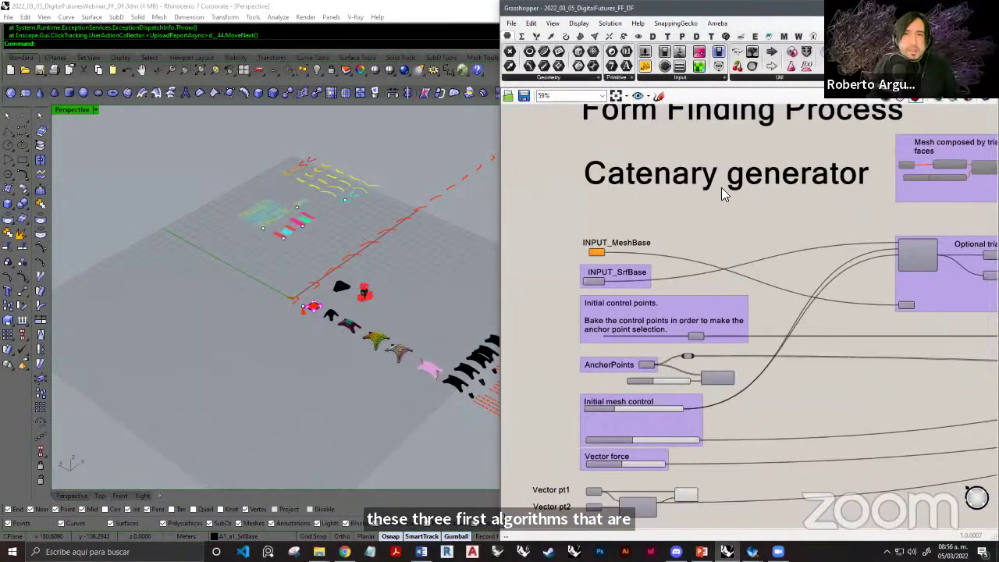
Review the Mesh Relaxation definition and the ModuleGenerator group below it.
{"action": "scroll", "coordinate": [726, 195], "scroll_direction": "down", "scroll_amount": 3}
{"action": "scroll", "coordinate": [682, 219], "scroll_direction": "up", "scroll_amount": 3}
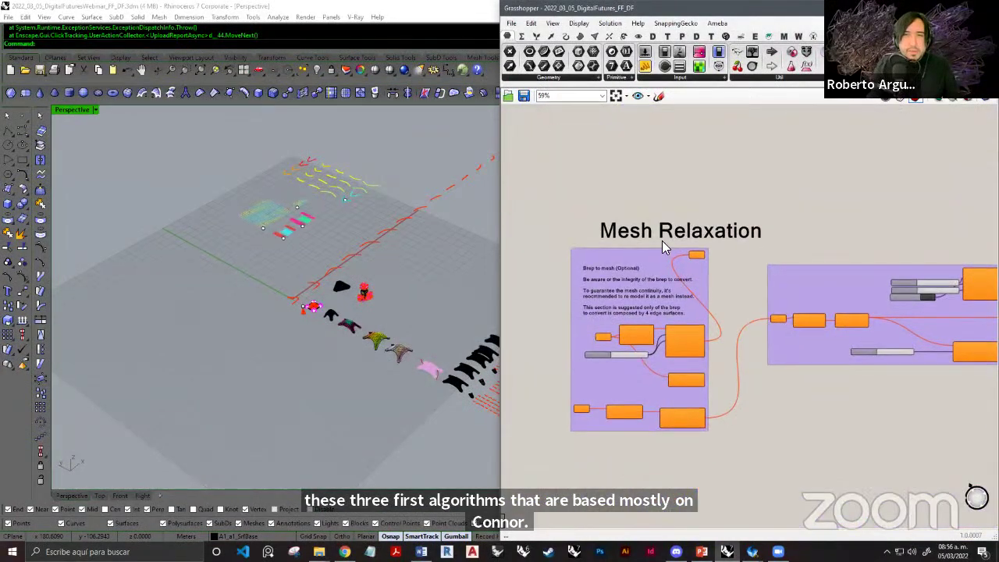
{"action": "scroll", "coordinate": [637, 212], "scroll_direction": "down", "scroll_amount": 5}
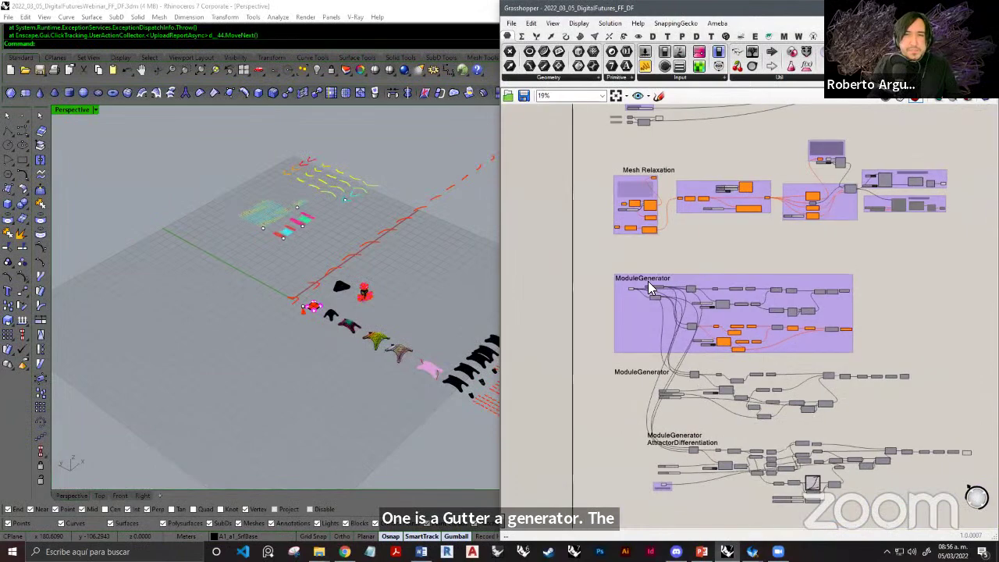
{"action": "scroll", "coordinate": [652, 290], "scroll_direction": "up", "scroll_amount": 5}
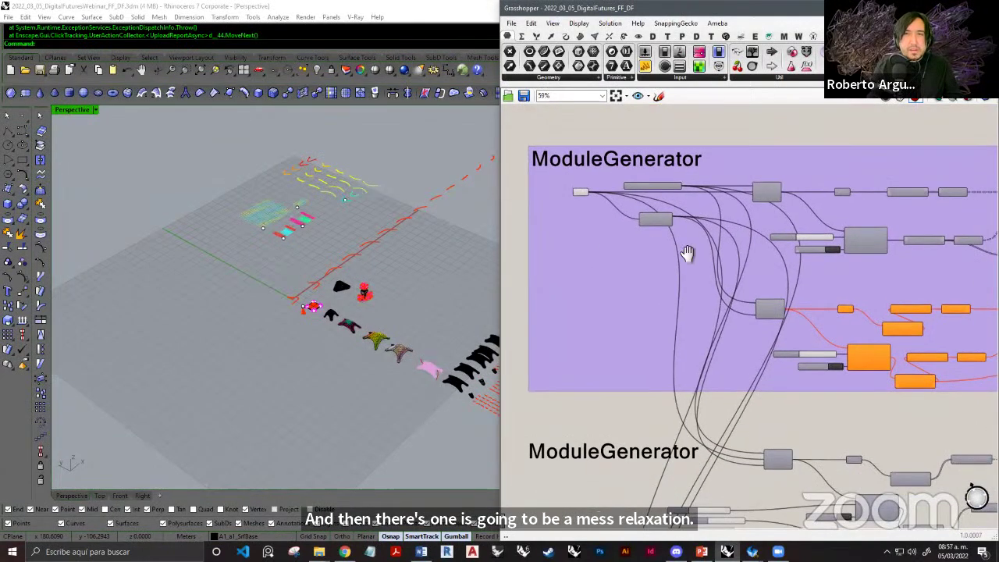
{"action": "right_click_drag", "start_coordinate": [687, 253], "coordinate": [697, 262]}
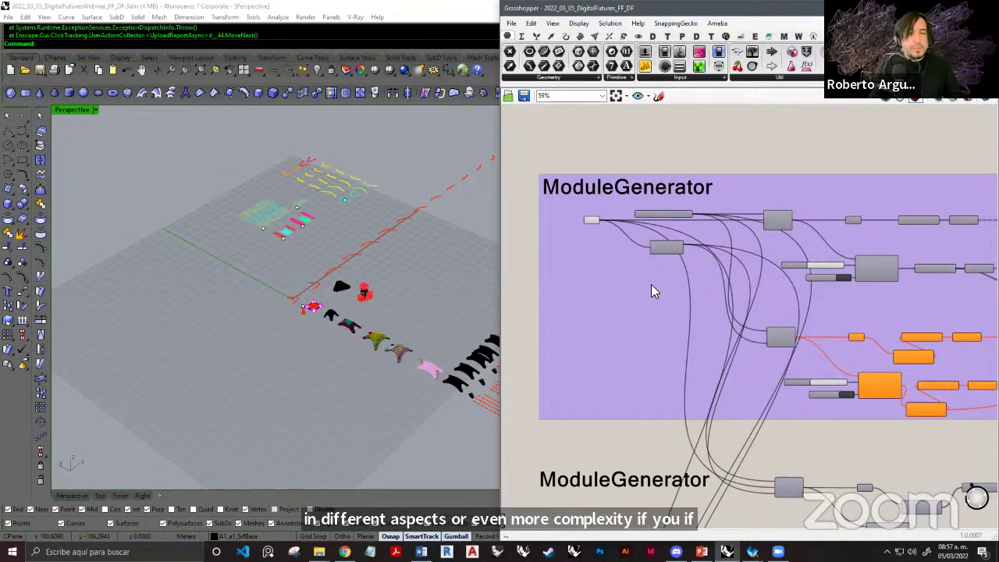
Examine the Early Data Measurement group under Fabrication Schemes, including its Info Preview, Mesh Stripping and Edges Interpolation parts.
{"action": "scroll", "coordinate": [655, 273], "scroll_direction": "down", "scroll_amount": 5}
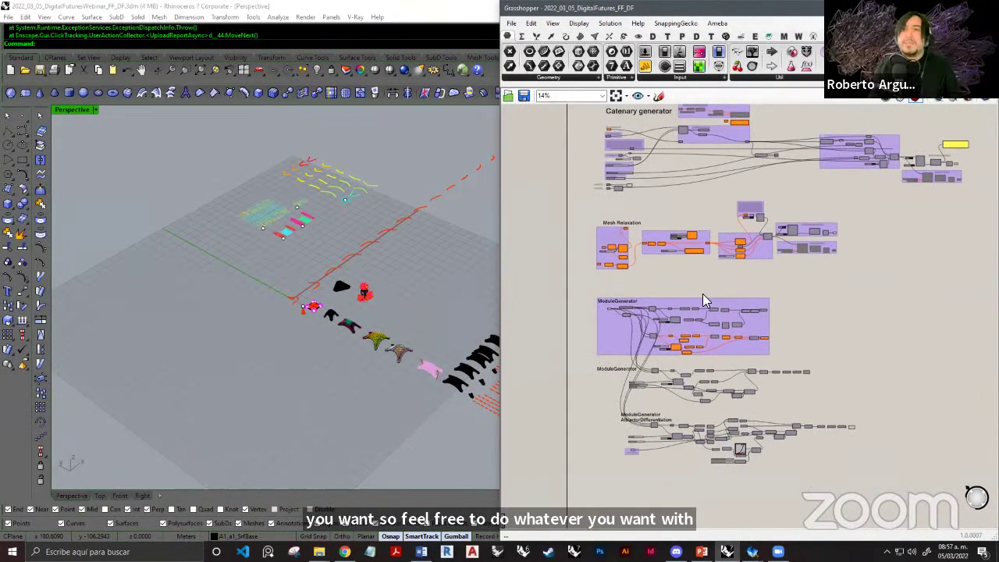
{"action": "scroll", "coordinate": [703, 294], "scroll_direction": "down", "scroll_amount": 2}
{"action": "right_click_drag", "start_coordinate": [860, 246], "coordinate": [681, 261]}
{"action": "scroll", "coordinate": [777, 196], "scroll_direction": "up", "scroll_amount": 2}
{"action": "scroll", "coordinate": [777, 201], "scroll_direction": "up", "scroll_amount": 3}
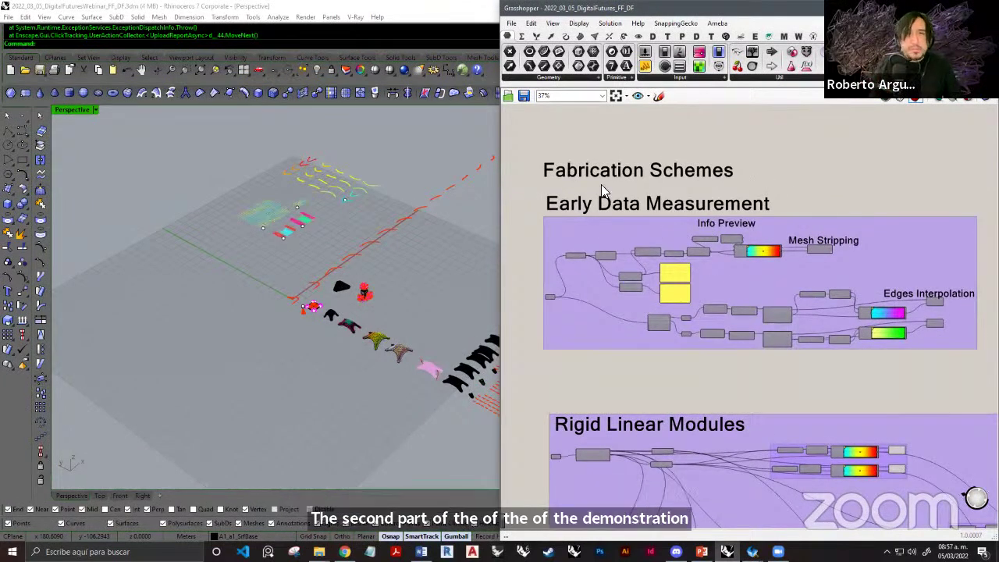
{"action": "scroll", "coordinate": [601, 184], "scroll_direction": "up", "scroll_amount": 3}
{"action": "scroll", "coordinate": [618, 182], "scroll_direction": "down", "scroll_amount": 1}
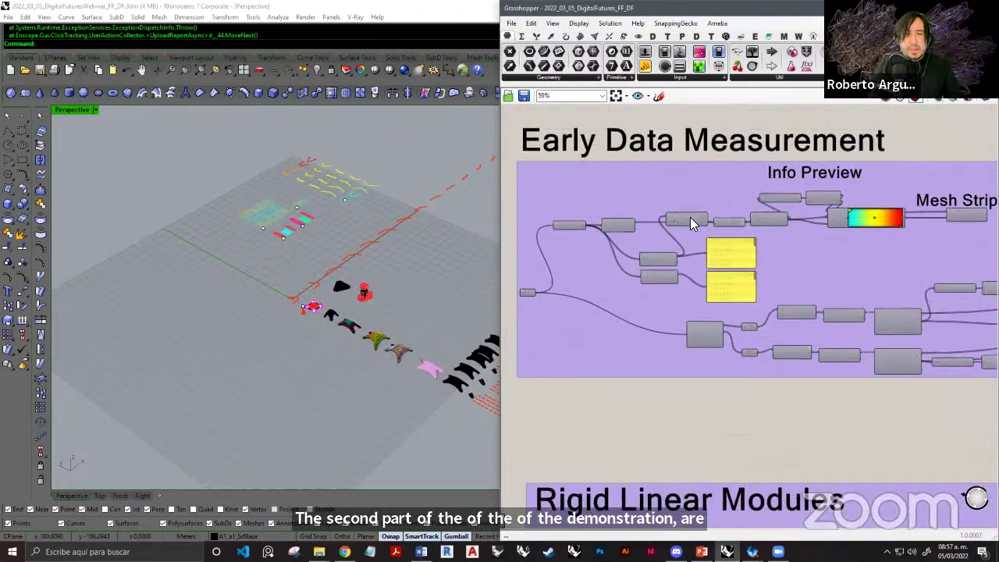
{"action": "right_click_drag", "start_coordinate": [863, 224], "coordinate": [752, 225]}
{"action": "right_click_drag", "start_coordinate": [914, 251], "coordinate": [676, 251]}
{"action": "scroll", "coordinate": [717, 248], "scroll_direction": "down", "scroll_amount": 3}
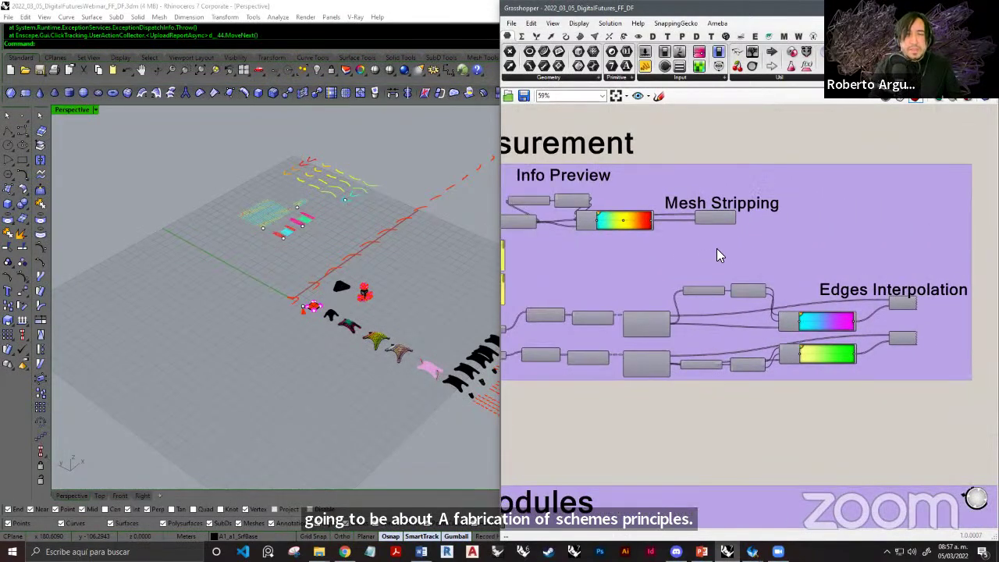
{"action": "scroll", "coordinate": [708, 250], "scroll_direction": "up", "scroll_amount": 1}
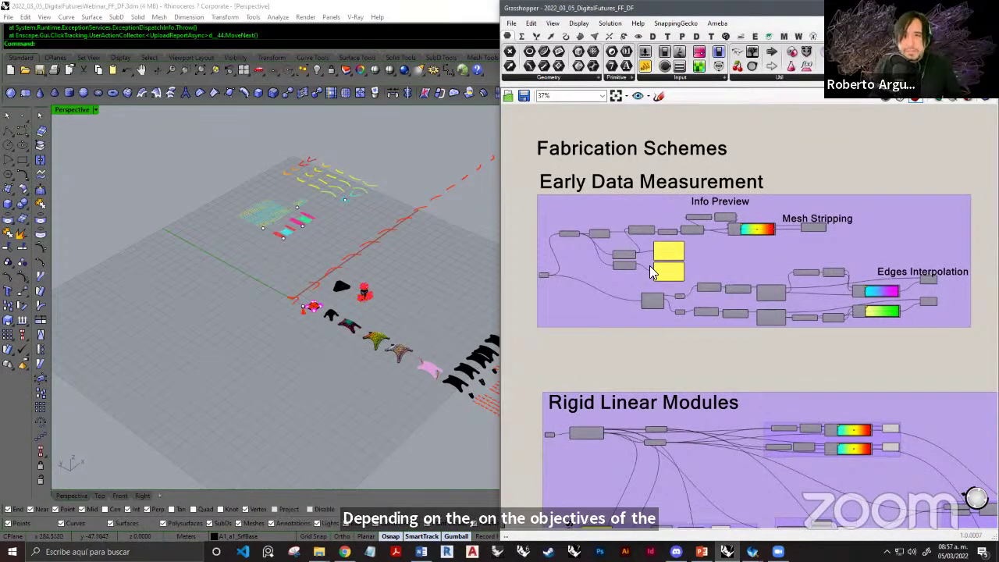
Maximize the Grasshopper window to show the Early Data Measurement group at full width.
{"action": "key", "text": "super+Up"}
{"action": "scroll", "coordinate": [558, 230], "scroll_direction": "up", "scroll_amount": 3}
{"action": "right_click_drag", "start_coordinate": [558, 230], "coordinate": [571, 248]}
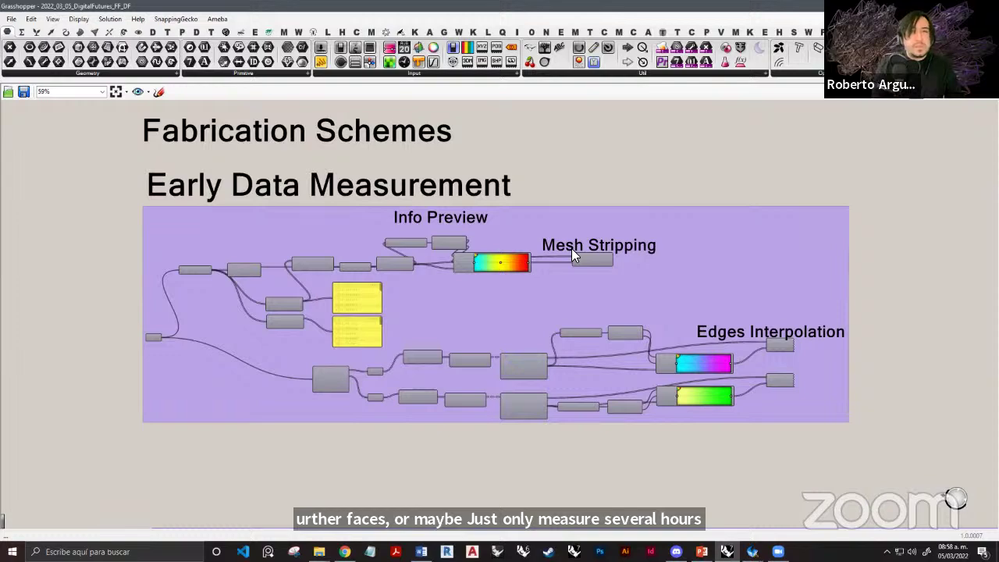
Examine the Rigid Linear Modules group with its Interior Edges and Naked Edges sections.
{"action": "scroll", "coordinate": [575, 249], "scroll_direction": "down", "scroll_amount": 5}
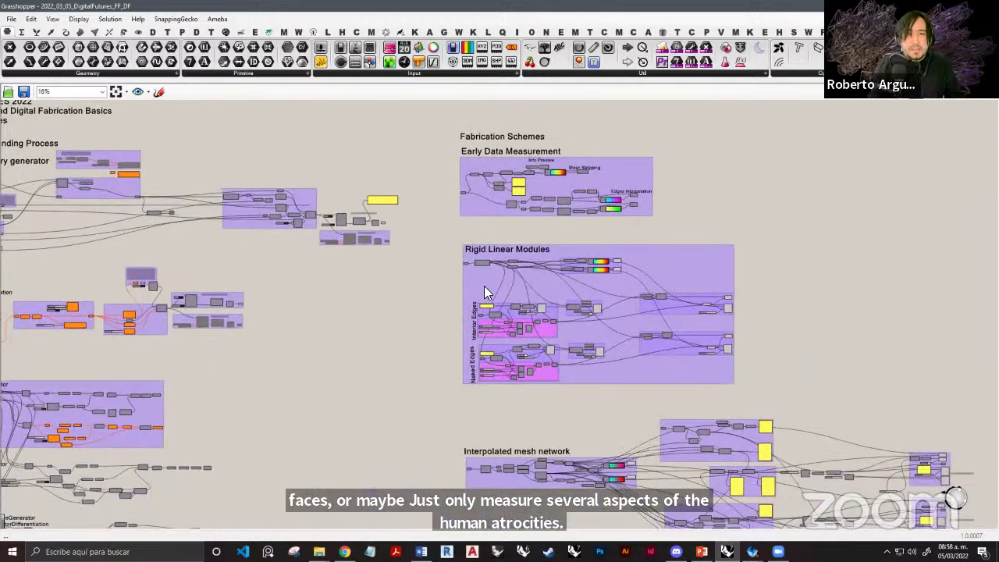
{"action": "scroll", "coordinate": [484, 292], "scroll_direction": "up", "scroll_amount": 5}
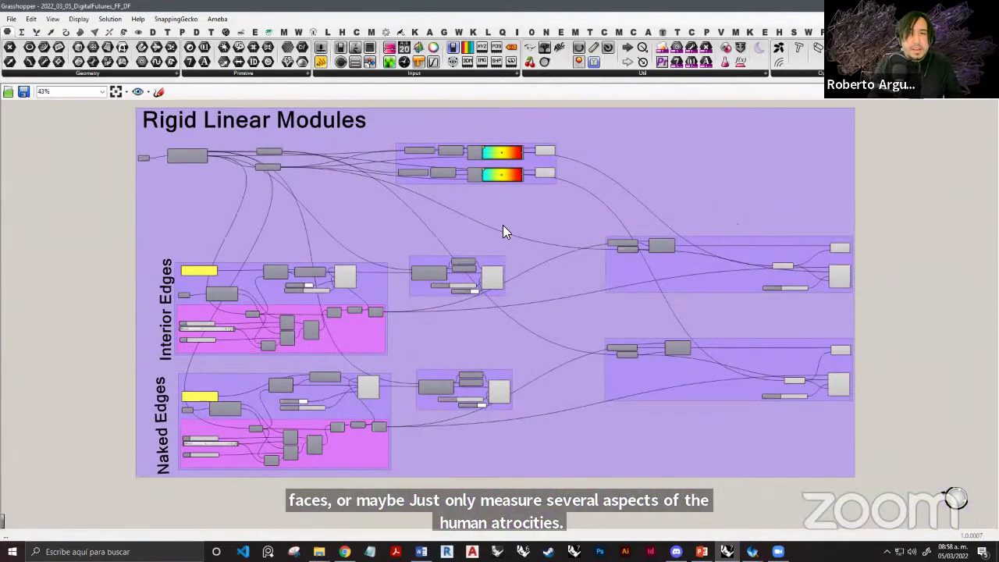
{"action": "right_click_drag", "start_coordinate": [75, 123], "coordinate": [85, 135]}
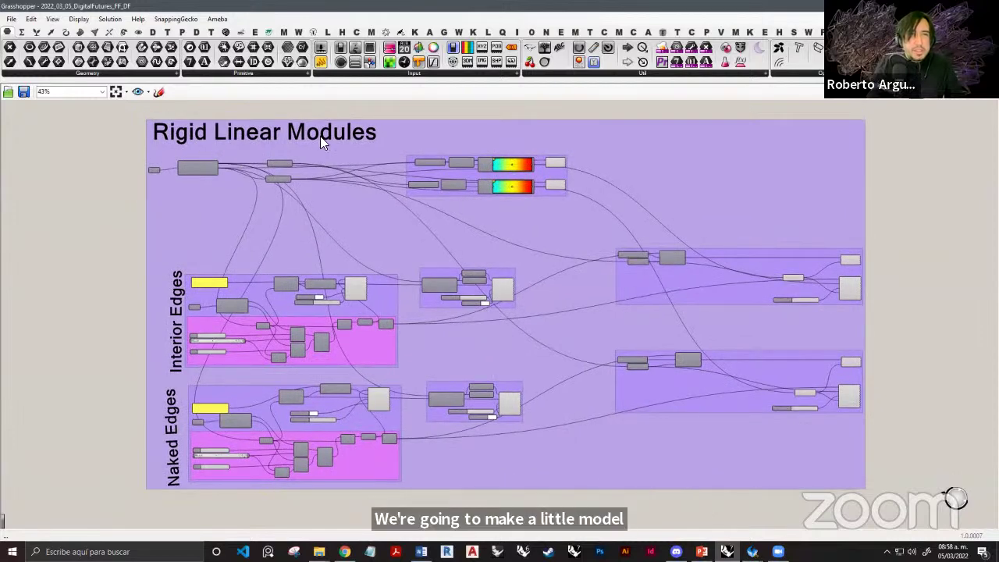
{"action": "right_click_drag", "start_coordinate": [449, 272], "coordinate": [494, 264]}
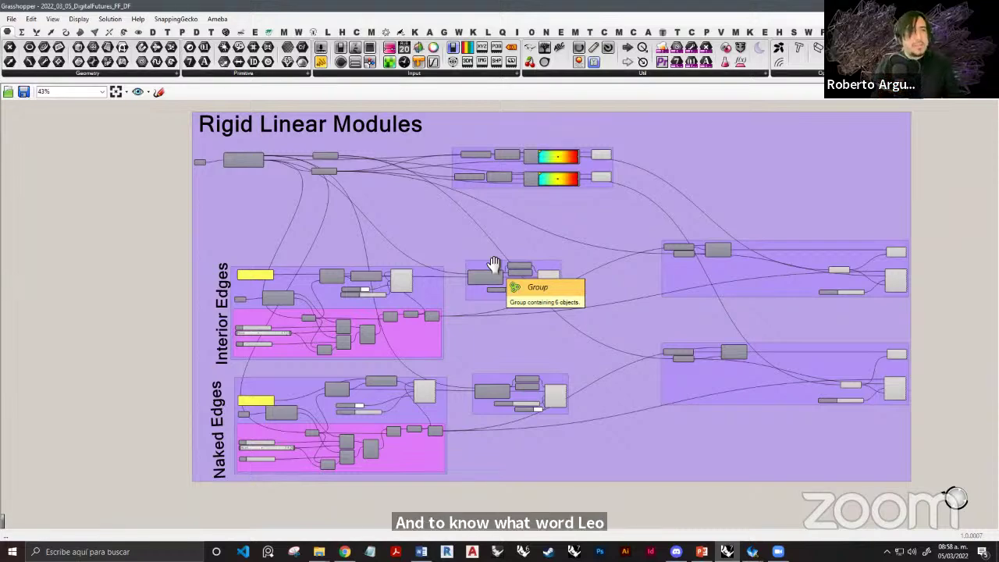
Examine the Interpolated mesh network definition, from its initial mesh components through the connected groups and their outputs.
{"action": "scroll", "coordinate": [496, 359], "scroll_direction": "down", "scroll_amount": 3}
{"action": "right_click_drag", "start_coordinate": [576, 499], "coordinate": [523, 222]}
{"action": "scroll", "coordinate": [390, 282], "scroll_direction": "up", "scroll_amount": 1}
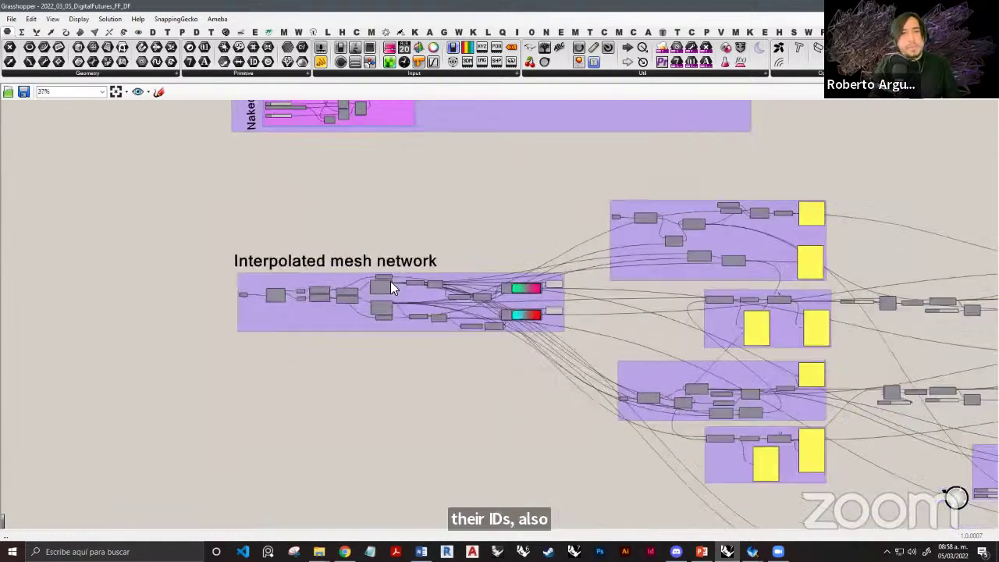
{"action": "scroll", "coordinate": [382, 286], "scroll_direction": "up", "scroll_amount": 2}
{"action": "right_click_drag", "start_coordinate": [373, 290], "coordinate": [461, 227]}
{"action": "scroll", "coordinate": [349, 221], "scroll_direction": "up", "scroll_amount": 2}
{"action": "right_click_drag", "start_coordinate": [350, 221], "coordinate": [326, 220]}
{"action": "scroll", "coordinate": [320, 249], "scroll_direction": "down", "scroll_amount": 4}
{"action": "scroll", "coordinate": [241, 248], "scroll_direction": "up", "scroll_amount": 3}
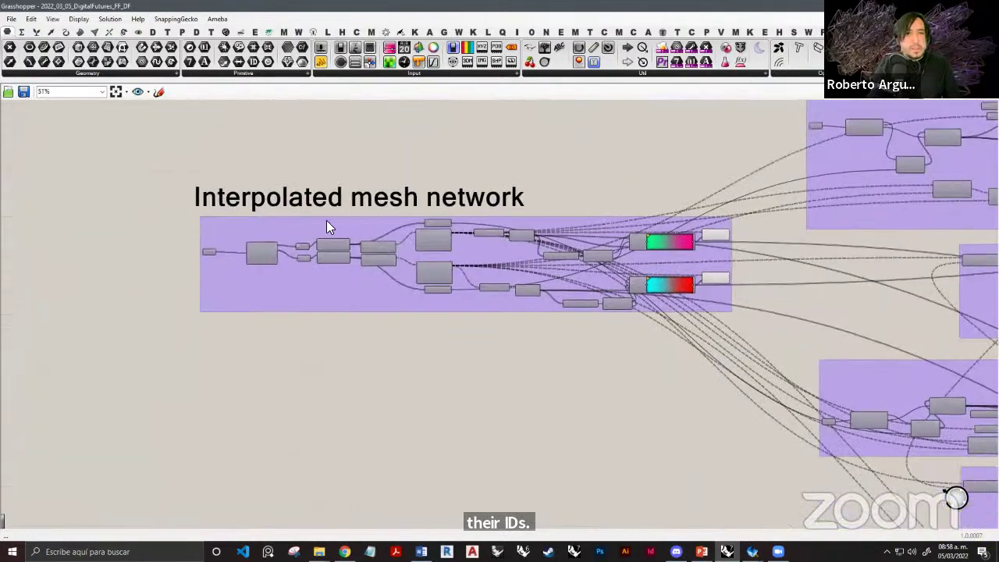
{"action": "scroll", "coordinate": [326, 220], "scroll_direction": "up", "scroll_amount": 2}
{"action": "right_click_drag", "start_coordinate": [396, 201], "coordinate": [446, 216]}
{"action": "right_click_drag", "start_coordinate": [740, 221], "coordinate": [558, 222]}
{"action": "scroll", "coordinate": [558, 222], "scroll_direction": "down", "scroll_amount": 4}
{"action": "right_click_drag", "start_coordinate": [628, 235], "coordinate": [533, 232]}
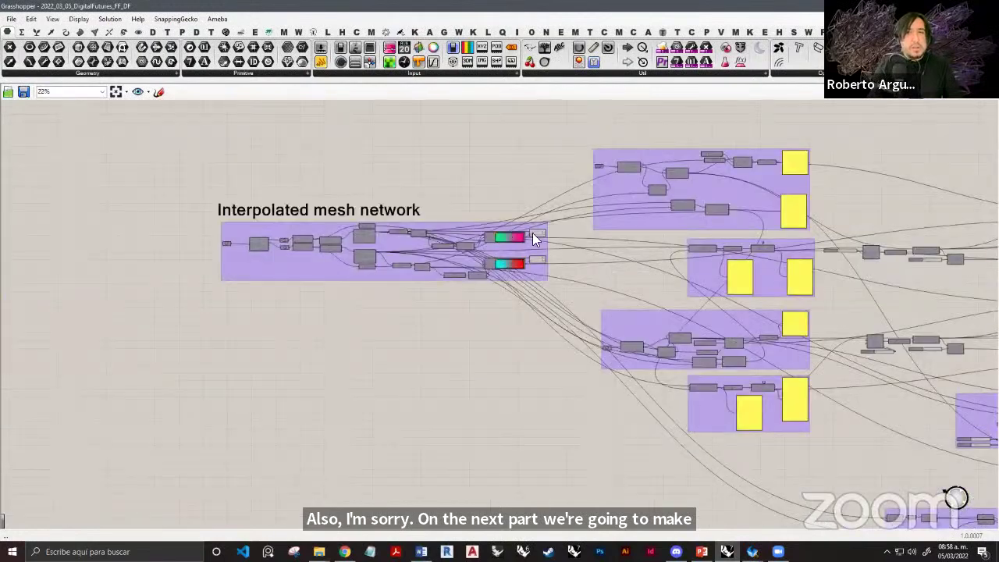
{"action": "scroll", "coordinate": [533, 232], "scroll_direction": "down", "scroll_amount": 2}
{"action": "right_click_drag", "start_coordinate": [683, 263], "coordinate": [522, 221]}
{"action": "scroll", "coordinate": [521, 220], "scroll_direction": "up", "scroll_amount": 1}
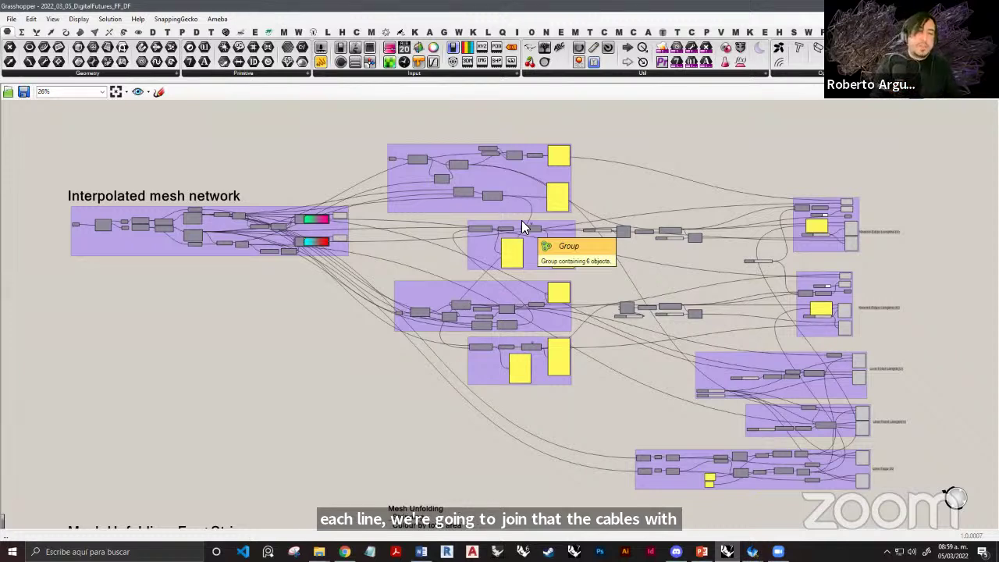
Revisit the Rigid Linear Modules group and compare it with the Interpolated mesh network definition.
{"action": "scroll", "coordinate": [516, 225], "scroll_direction": "down", "scroll_amount": 3}
{"action": "right_click_drag", "start_coordinate": [502, 298], "coordinate": [547, 483]}
{"action": "scroll", "coordinate": [392, 227], "scroll_direction": "up", "scroll_amount": 5}
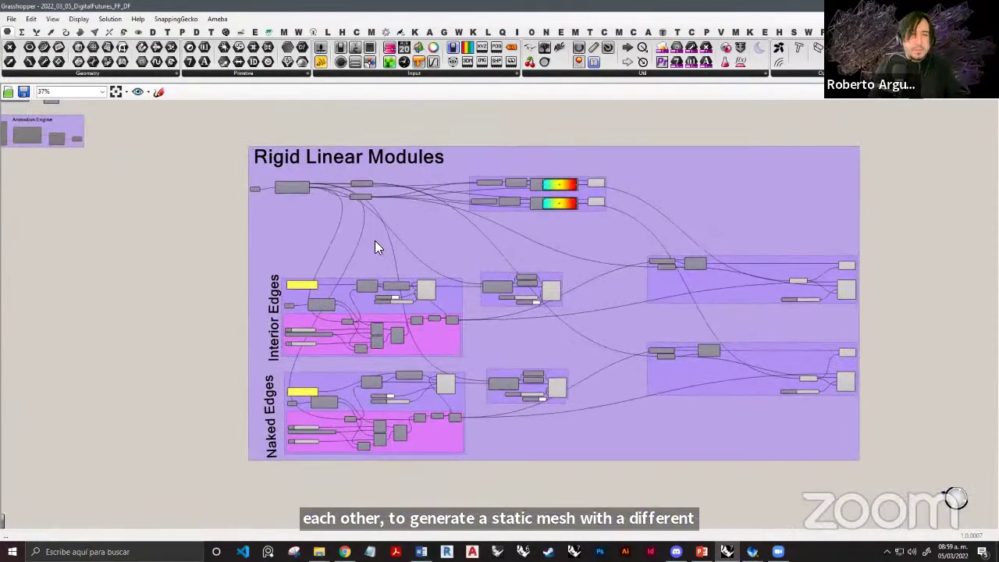
{"action": "right_click_drag", "start_coordinate": [587, 328], "coordinate": [475, 201]}
{"action": "scroll", "coordinate": [460, 211], "scroll_direction": "down", "scroll_amount": 4}
{"action": "right_click_drag", "start_coordinate": [414, 306], "coordinate": [388, 239]}
{"action": "scroll", "coordinate": [401, 238], "scroll_direction": "up", "scroll_amount": 3}
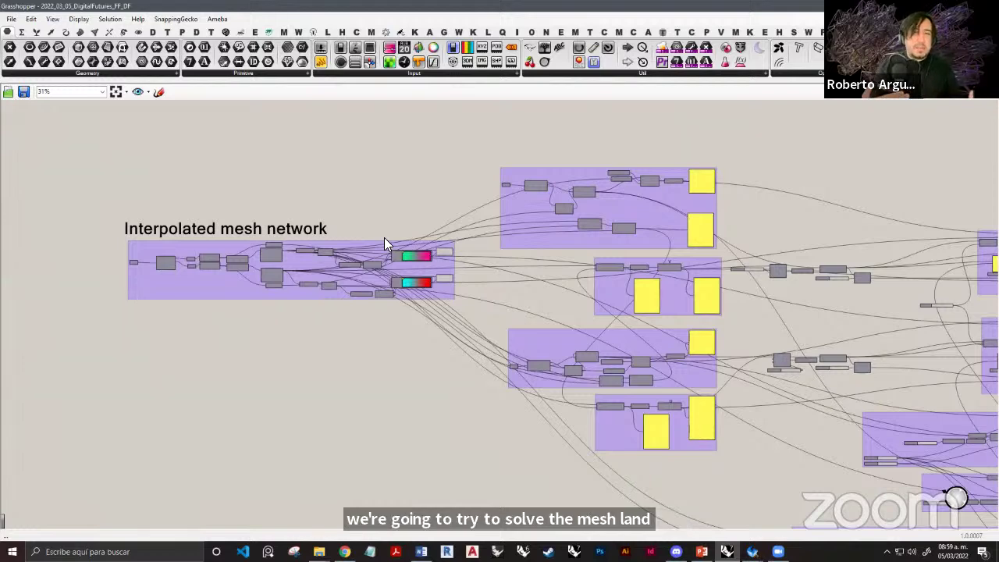
Survey the Mesh Unfolding definitions, from the first Fox+Stripper set down to the repeated ModuleUnfolding sets.
{"action": "scroll", "coordinate": [386, 235], "scroll_direction": "down", "scroll_amount": 4}
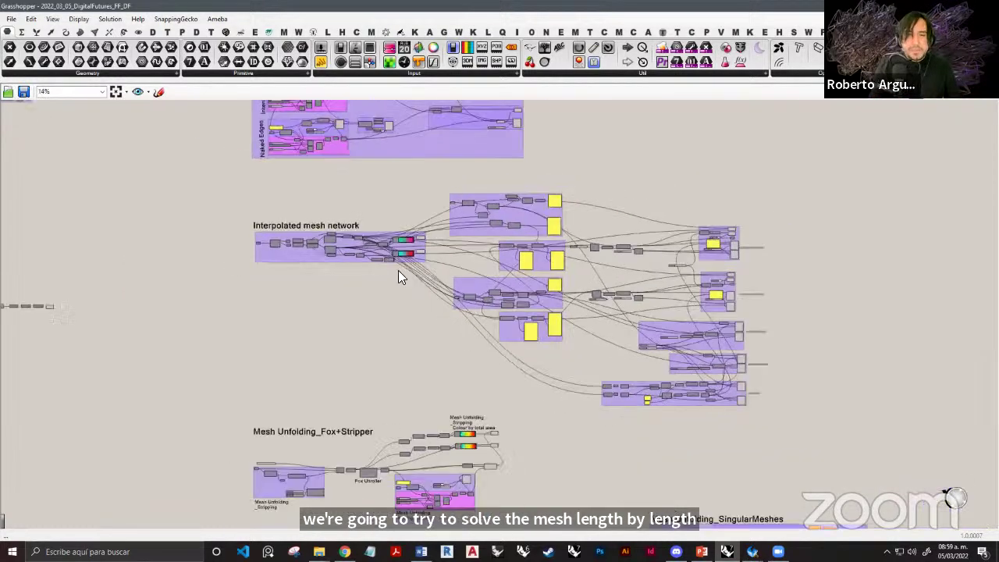
{"action": "scroll", "coordinate": [431, 262], "scroll_direction": "up", "scroll_amount": 3}
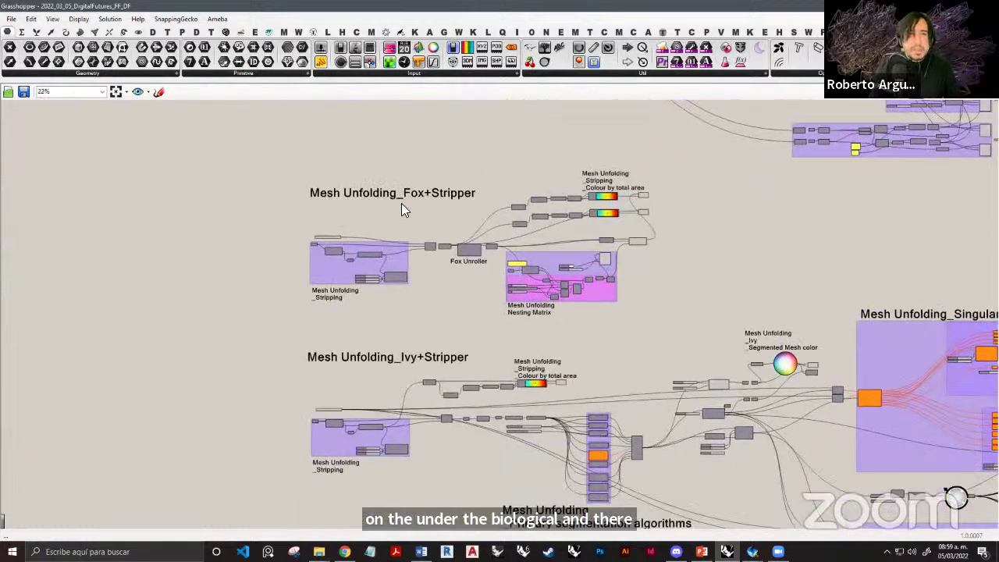
{"action": "scroll", "coordinate": [453, 251], "scroll_direction": "down", "scroll_amount": 1}
{"action": "right_click_drag", "start_coordinate": [600, 412], "coordinate": [537, 224]}
{"action": "right_click_drag", "start_coordinate": [471, 411], "coordinate": [466, 249]}
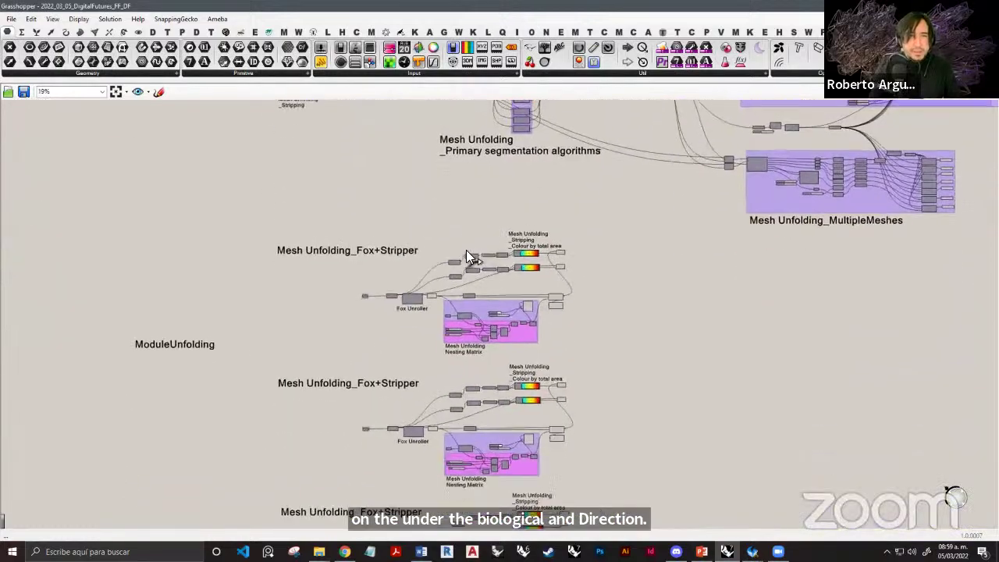
{"action": "right_click_drag", "start_coordinate": [449, 336], "coordinate": [445, 257]}
{"action": "right_click_drag", "start_coordinate": [410, 402], "coordinate": [456, 373]}
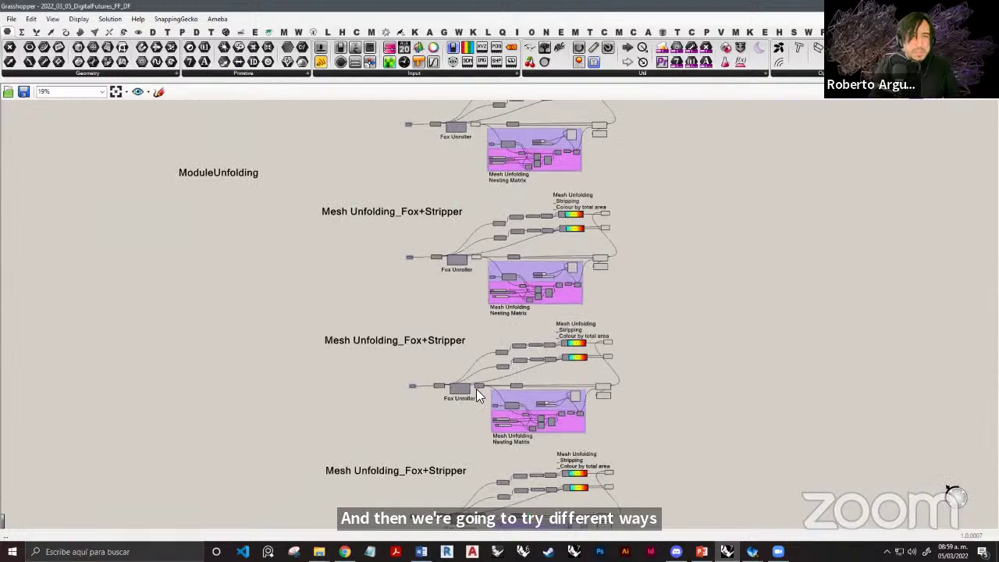
Examine the Mesh Unfolding_Ivy+Stripper definition, including its primary segmentation algorithms and segmented mesh color part.
{"action": "right_click_drag", "start_coordinate": [478, 141], "coordinate": [483, 382]}
{"action": "right_click_drag", "start_coordinate": [531, 235], "coordinate": [467, 385]}
{"action": "scroll", "coordinate": [388, 278], "scroll_direction": "up", "scroll_amount": 5}
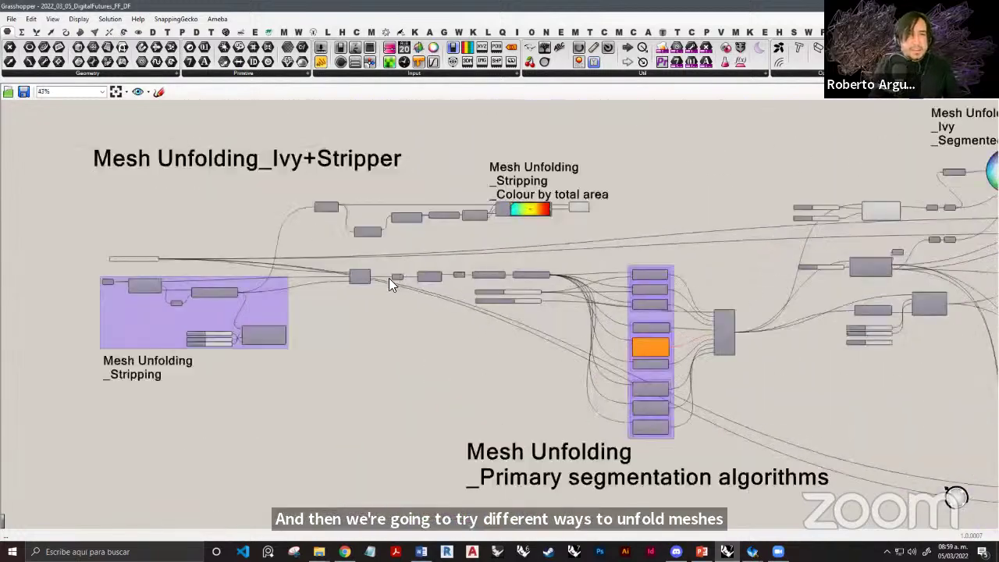
{"action": "scroll", "coordinate": [389, 278], "scroll_direction": "down", "scroll_amount": 2}
{"action": "right_click_drag", "start_coordinate": [510, 295], "coordinate": [420, 286]}
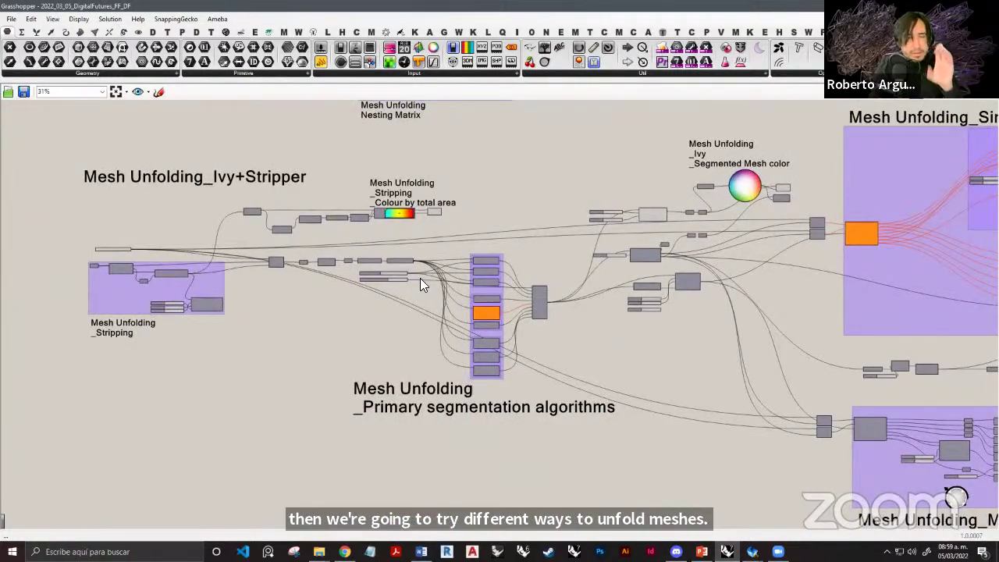
{"action": "right_click_drag", "start_coordinate": [506, 298], "coordinate": [391, 289]}
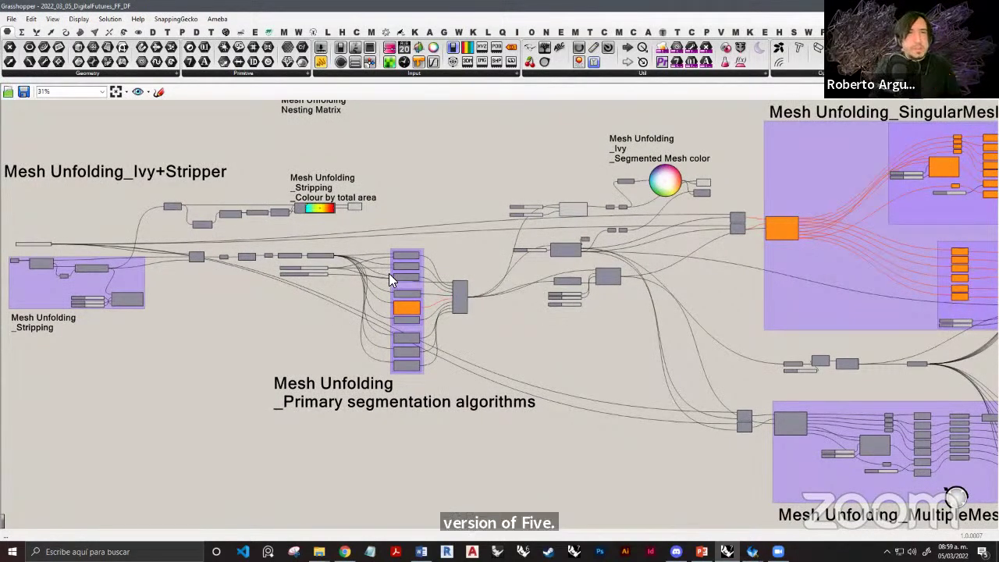
{"action": "right_click_drag", "start_coordinate": [327, 236], "coordinate": [371, 234]}
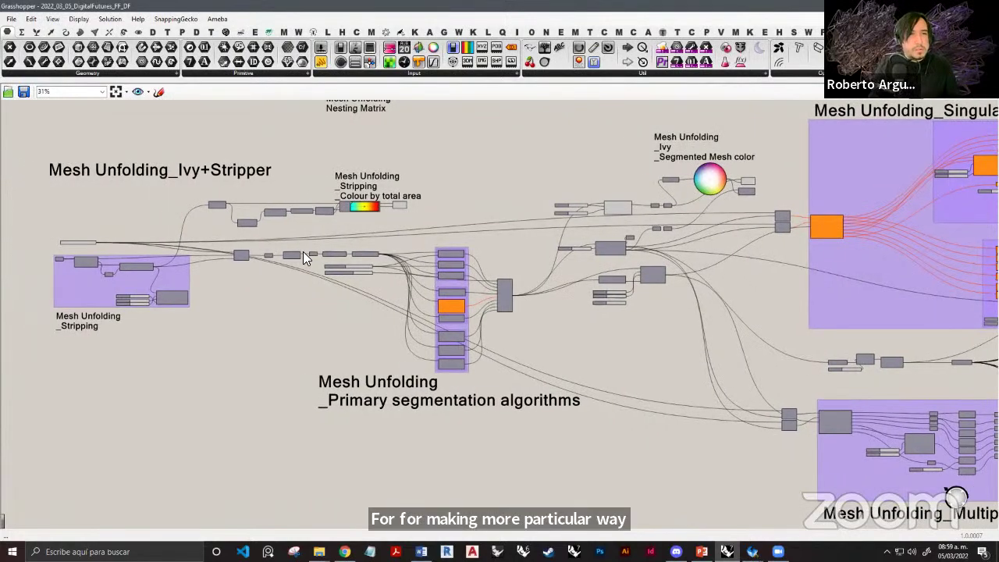
Examine the first Fox+Stripper definition beside ModuleUnfolding, including its Fox Unroller and Nesting Matrix.
{"action": "scroll", "coordinate": [417, 275], "scroll_direction": "down", "scroll_amount": 4}
{"action": "right_click_drag", "start_coordinate": [313, 406], "coordinate": [341, 248]}
{"action": "scroll", "coordinate": [360, 252], "scroll_direction": "up", "scroll_amount": 4}
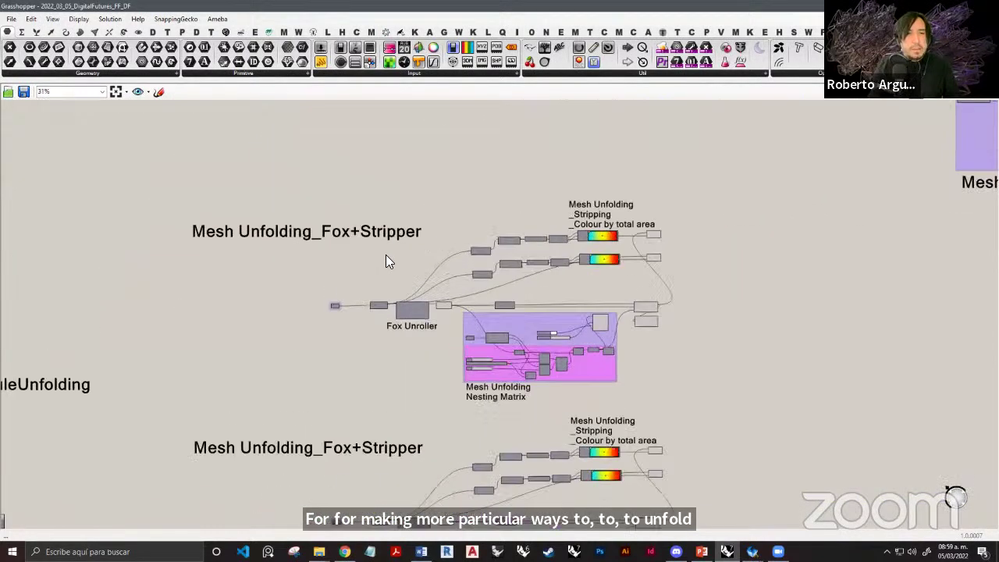
{"action": "right_click_drag", "start_coordinate": [393, 280], "coordinate": [319, 228]}
{"action": "scroll", "coordinate": [375, 257], "scroll_direction": "up", "scroll_amount": 2}
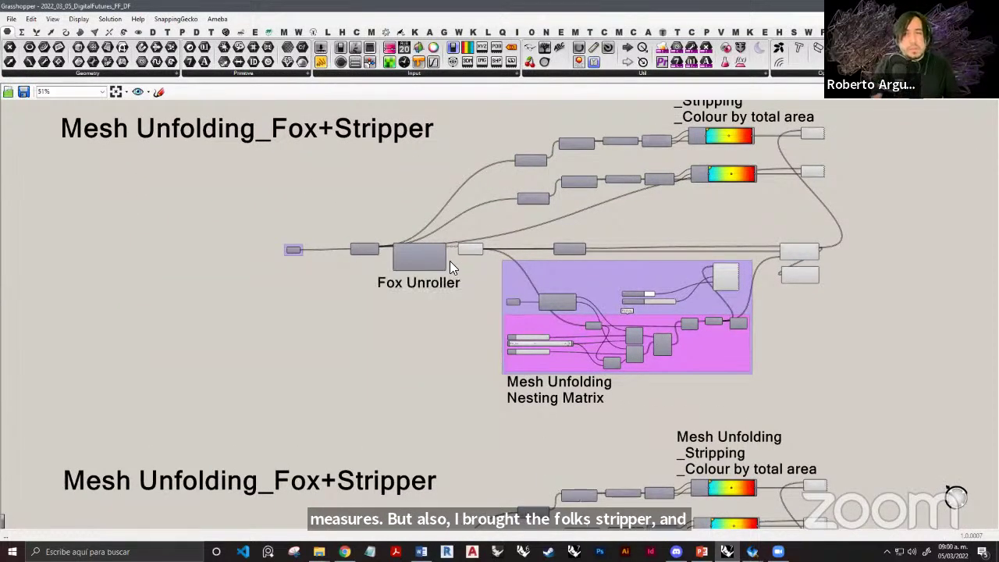
Survey the whole set of fabrication definitions and return to the Form Finding Process section with the Catenary generator.
{"action": "scroll", "coordinate": [450, 268], "scroll_direction": "down", "scroll_amount": 7}
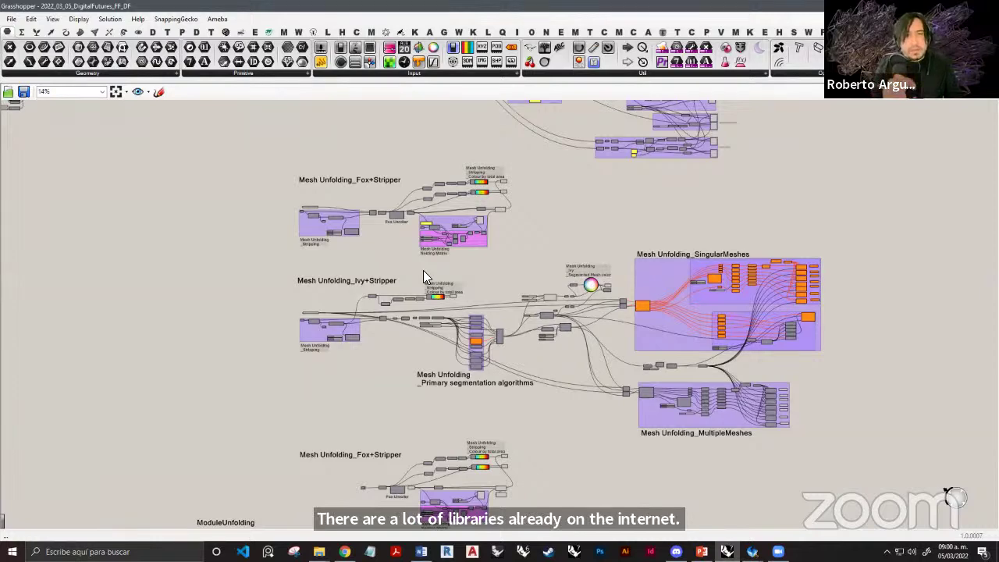
{"action": "scroll", "coordinate": [426, 267], "scroll_direction": "down", "scroll_amount": 5}
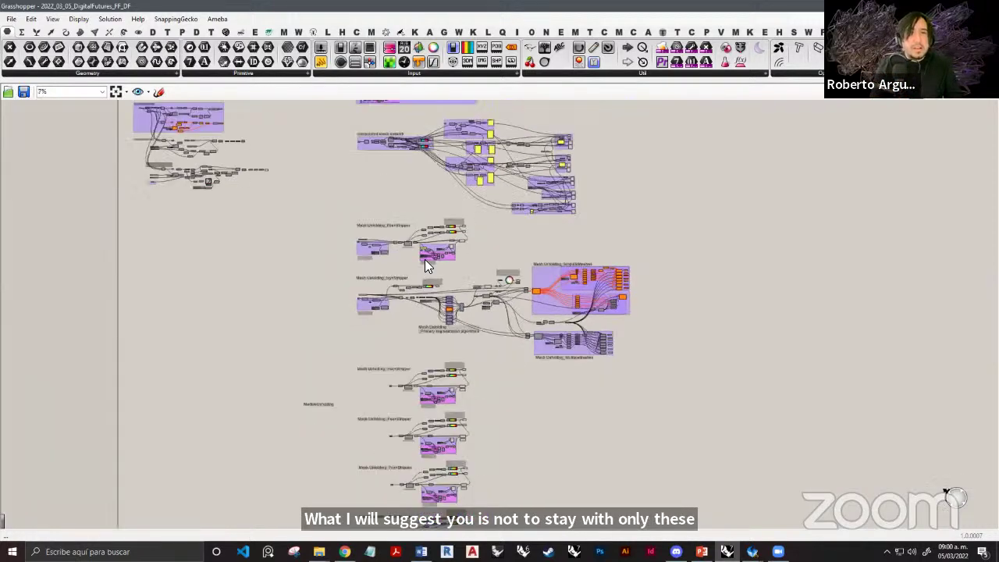
{"action": "left_click", "coordinate": [116, 92]}
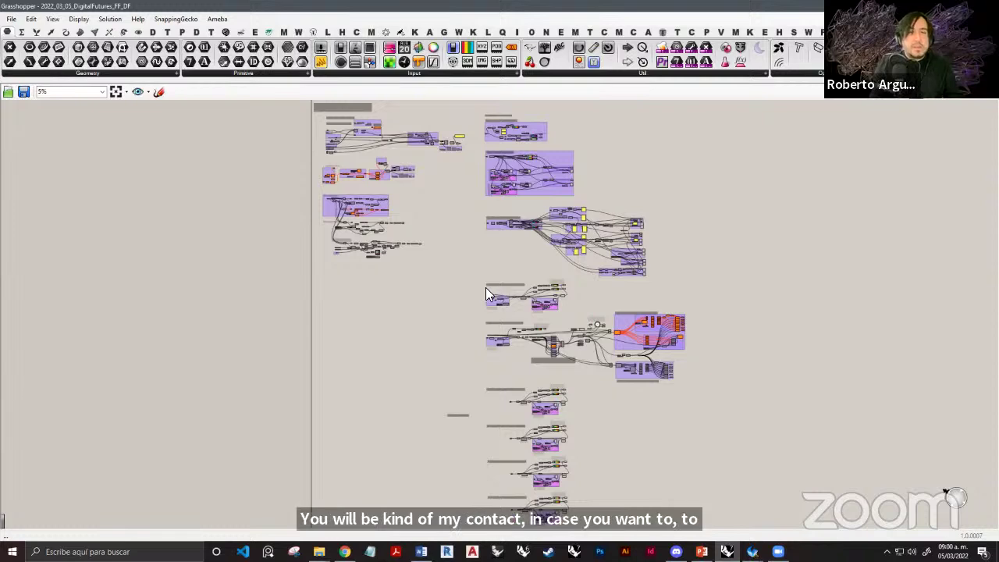
{"action": "scroll", "coordinate": [437, 238], "scroll_direction": "up", "scroll_amount": 4}
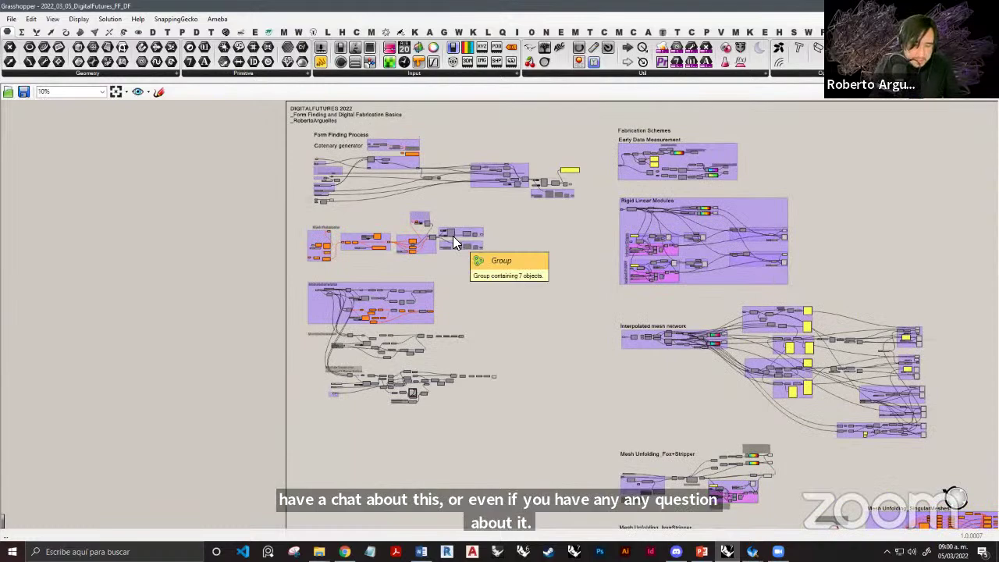
{"action": "scroll", "coordinate": [453, 236], "scroll_direction": "up", "scroll_amount": 6}
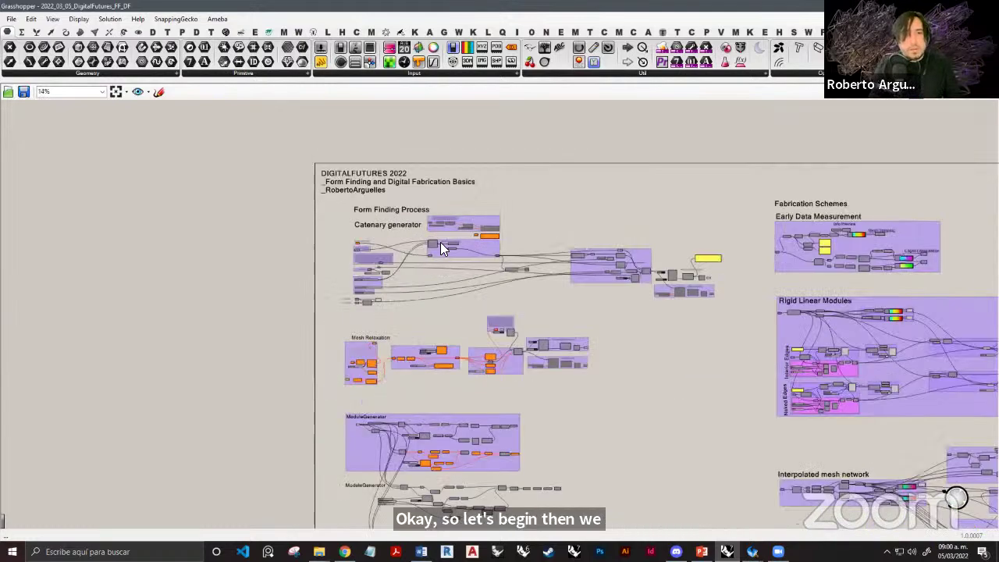
{"action": "right_click_drag", "start_coordinate": [726, 409], "coordinate": [599, 387]}
{"action": "scroll", "coordinate": [476, 279], "scroll_direction": "down", "scroll_amount": 2}
{"action": "right_click_drag", "start_coordinate": [466, 279], "coordinate": [448, 252]}
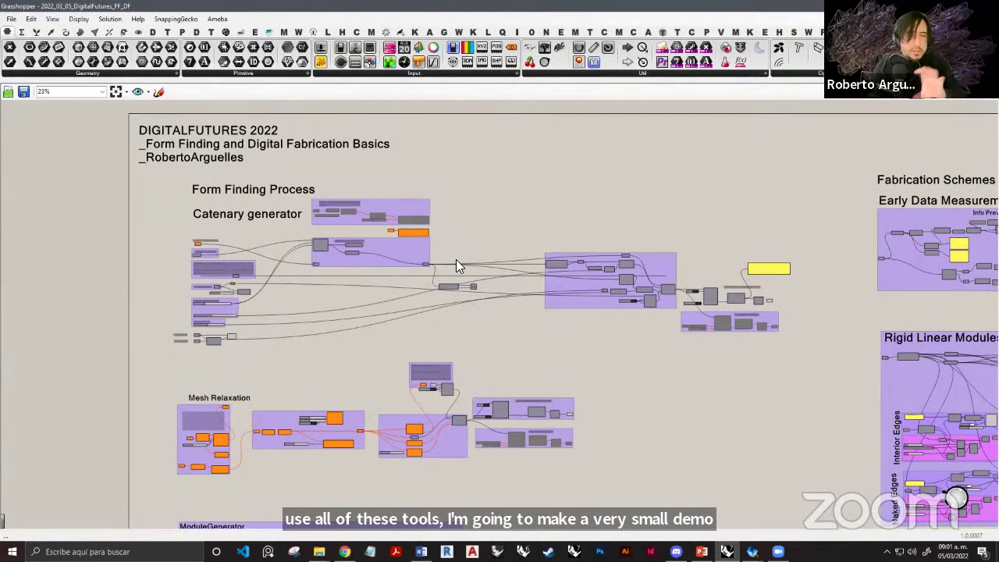
{"action": "right_click_drag", "start_coordinate": [435, 238], "coordinate": [438, 248]}
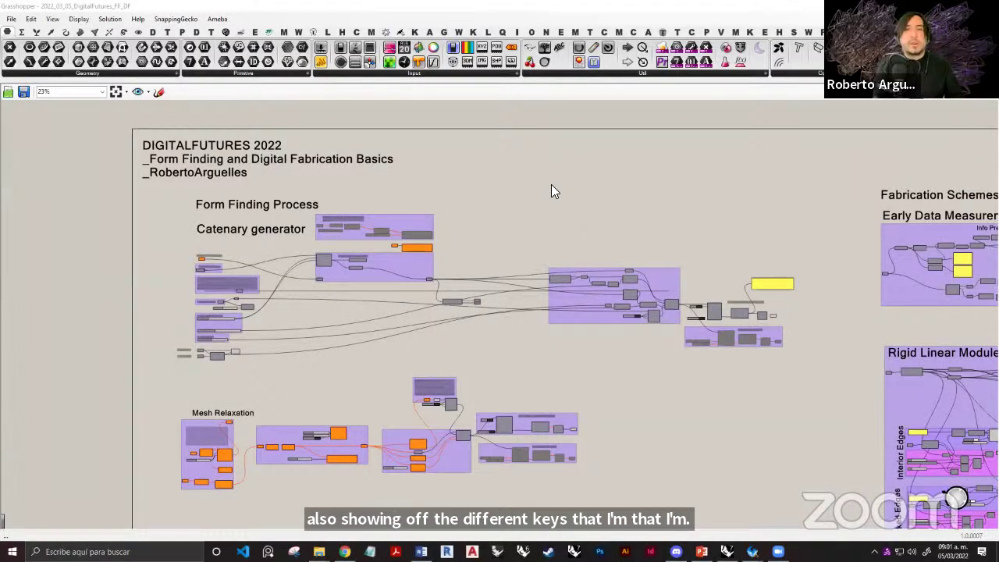
{"action": "left_click", "coordinate": [551, 184]}
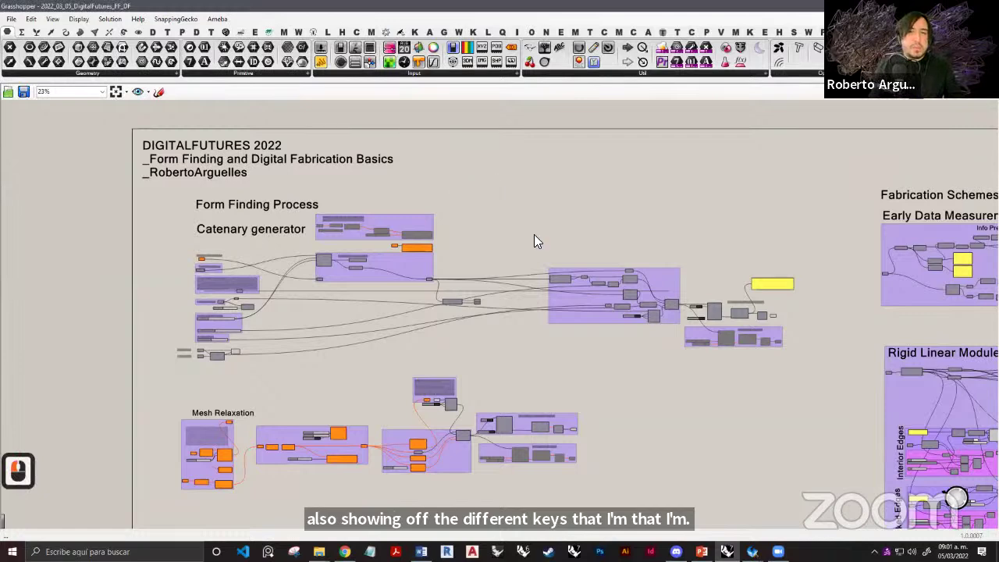
{"action": "right_click", "coordinate": [582, 214]}
{"action": "left_click", "coordinate": [533, 200]}
{"action": "key", "text": "Escape"}
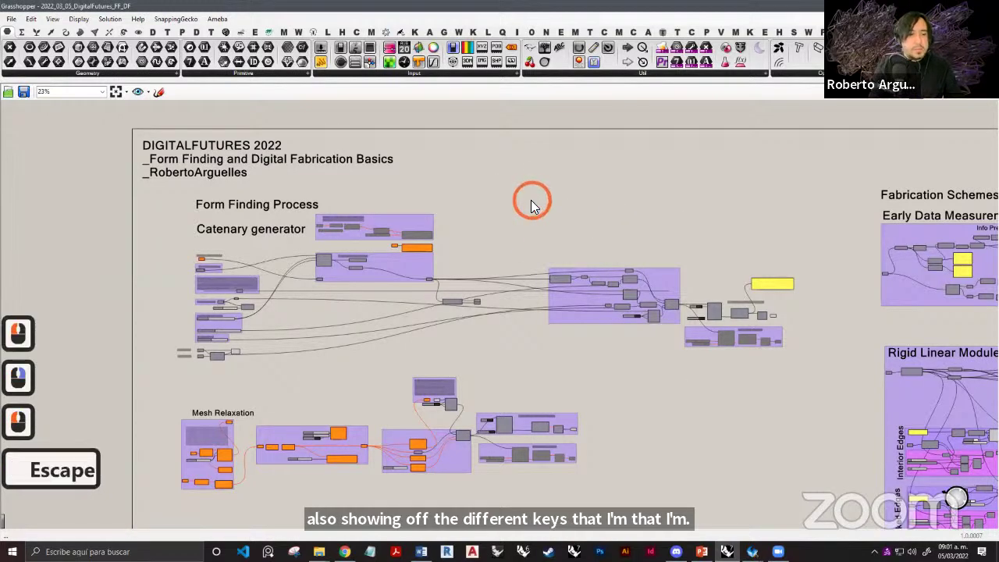
{"action": "key", "text": "f"}
{"action": "key", "text": "e"}
{"action": "key", "text": "d"}
{"action": "key", "text": "g"}
{"action": "key", "text": "d"}
{"action": "key", "text": "f"}
{"action": "key", "text": "g"}
{"action": "key", "text": "Escape"}
{"action": "key", "text": "Escape"}
{"action": "key", "text": "Escape"}
Place the Grasshopper window side by side with the Rhino Perspective viewport.
{"action": "right_click_drag", "start_coordinate": [395, 228], "coordinate": [525, 239]}
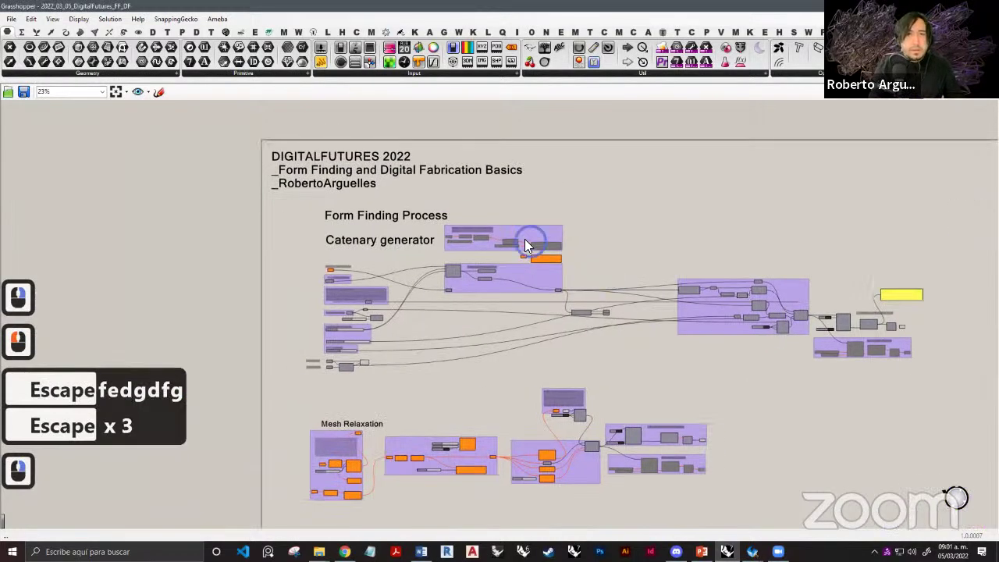
{"action": "scroll", "coordinate": [525, 244], "scroll_direction": "down", "scroll_amount": 2}
{"action": "left_click", "coordinate": [464, 8]}
{"action": "key", "text": "super+Right"}
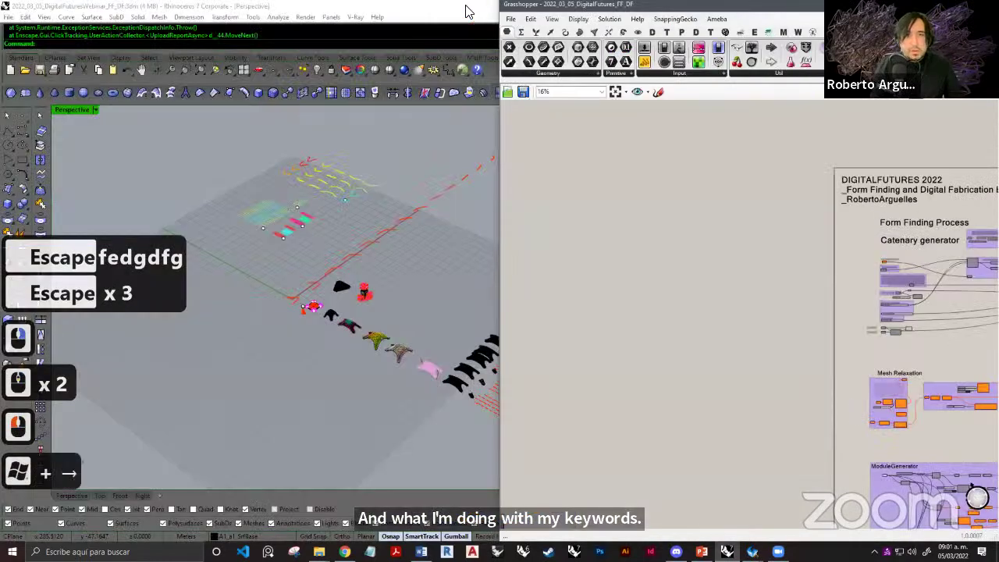
Examine the row of base surfaces, custom meshes and generated catenary shapes in the Rhino Perspective viewport.
{"action": "key", "text": "Escape"}
{"action": "key", "text": "Escape"}
{"action": "right_click_drag", "start_coordinate": [350, 267], "coordinate": [299, 218], "text": "shift"}
{"action": "scroll", "coordinate": [299, 217], "scroll_direction": "up", "scroll_amount": 2}
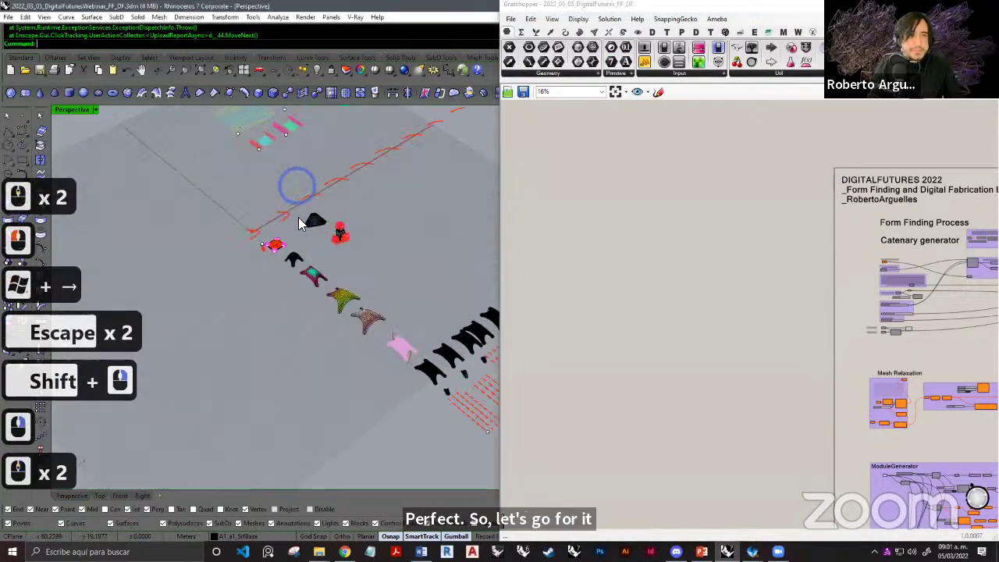
{"action": "scroll", "coordinate": [299, 217], "scroll_direction": "up", "scroll_amount": 3}
{"action": "right_click_drag", "start_coordinate": [320, 281], "coordinate": [296, 257], "text": "shift"}
{"action": "scroll", "coordinate": [729, 182], "scroll_direction": "up", "scroll_amount": 2}
Examine the Catenary generator's input groups in Grasshopper, from INPUT_MeshBase and INPUT_SrfBase to Initial mesh control and Vector force.
{"action": "scroll", "coordinate": [656, 209], "scroll_direction": "up", "scroll_amount": 7}
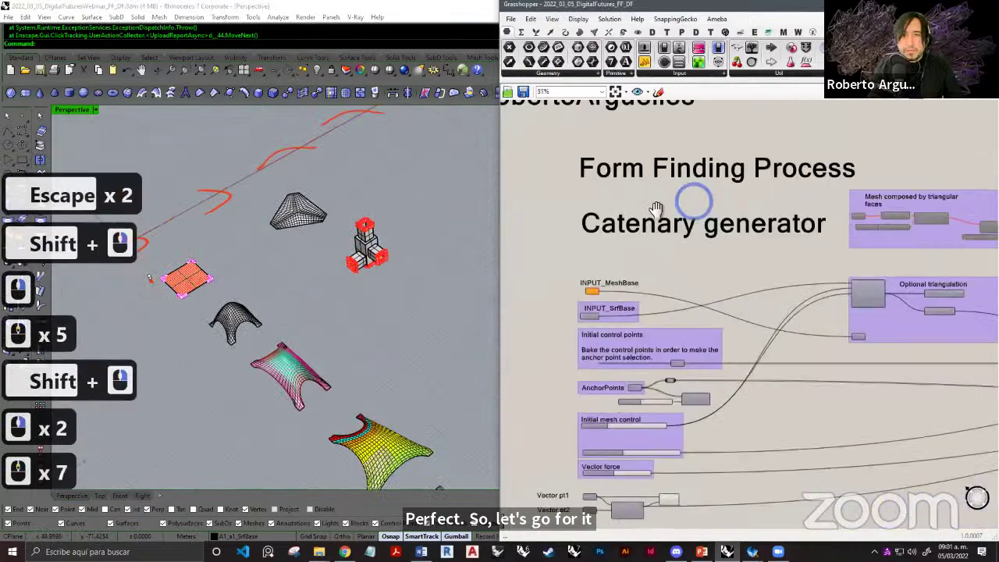
{"action": "right_click_drag", "start_coordinate": [656, 209], "coordinate": [669, 218]}
{"action": "right_click_drag", "start_coordinate": [674, 181], "coordinate": [676, 217]}
{"action": "mouse_move", "coordinate": [699, 215]}
{"action": "left_mouse_down"}
{"action": "mouse_move", "coordinate": [668, 193]}
{"action": "mouse_move", "coordinate": [652, 195]}
{"action": "left_mouse_up"}
{"action": "left_click", "coordinate": [634, 211]}
{"action": "right_click_drag", "start_coordinate": [646, 190], "coordinate": [670, 196]}
{"action": "right_click_drag", "start_coordinate": [727, 231], "coordinate": [679, 220]}
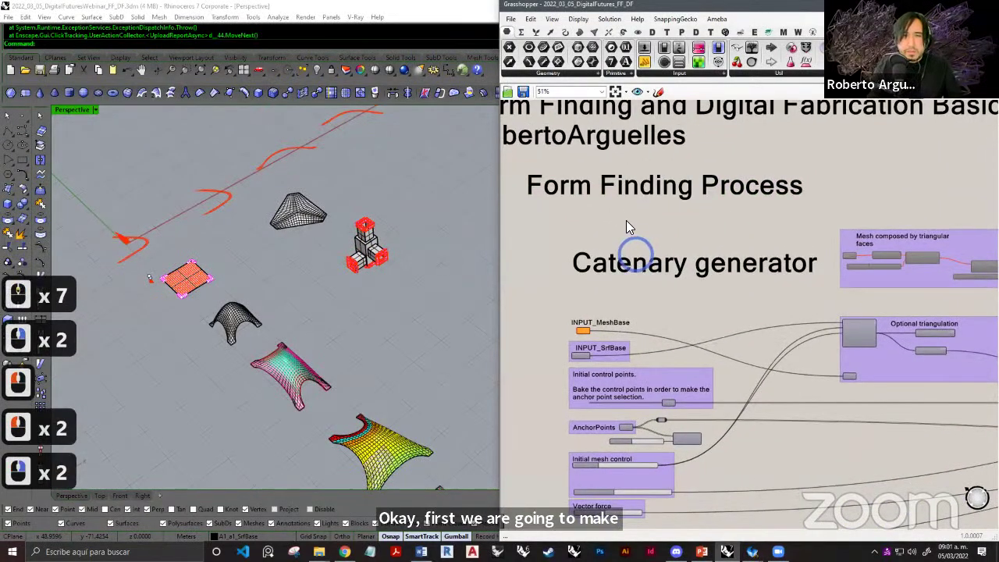
{"action": "scroll", "coordinate": [654, 223], "scroll_direction": "up", "scroll_amount": 3}
{"action": "right_click_drag", "start_coordinate": [662, 266], "coordinate": [729, 238]}
{"action": "scroll", "coordinate": [729, 237], "scroll_direction": "down", "scroll_amount": 2}
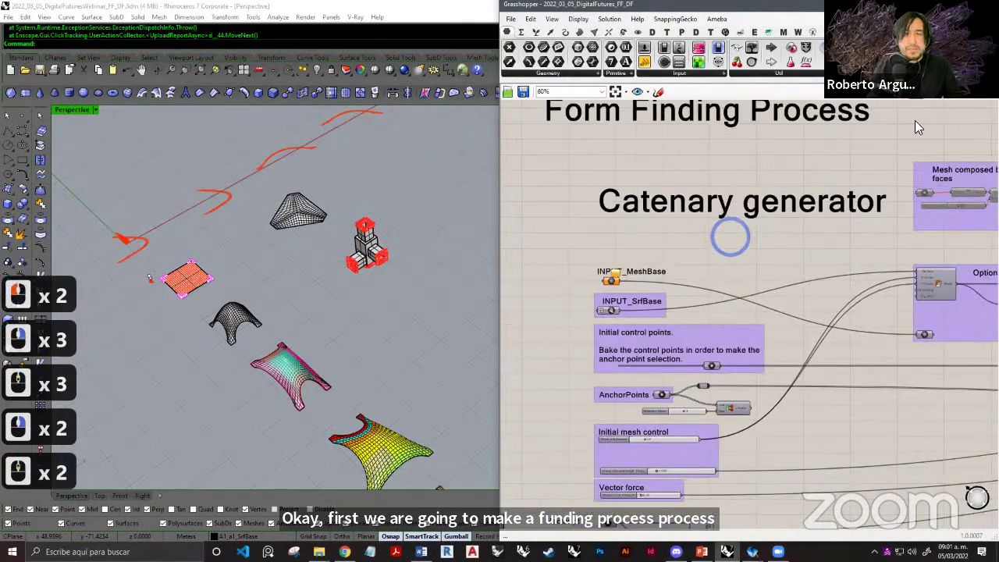
Collapse the Grasshopper window and display the Rhino layer list from the A_CatenaryGenerator layers to the B_FabricationSchemes layers.
{"action": "left_click", "coordinate": [937, 5]}
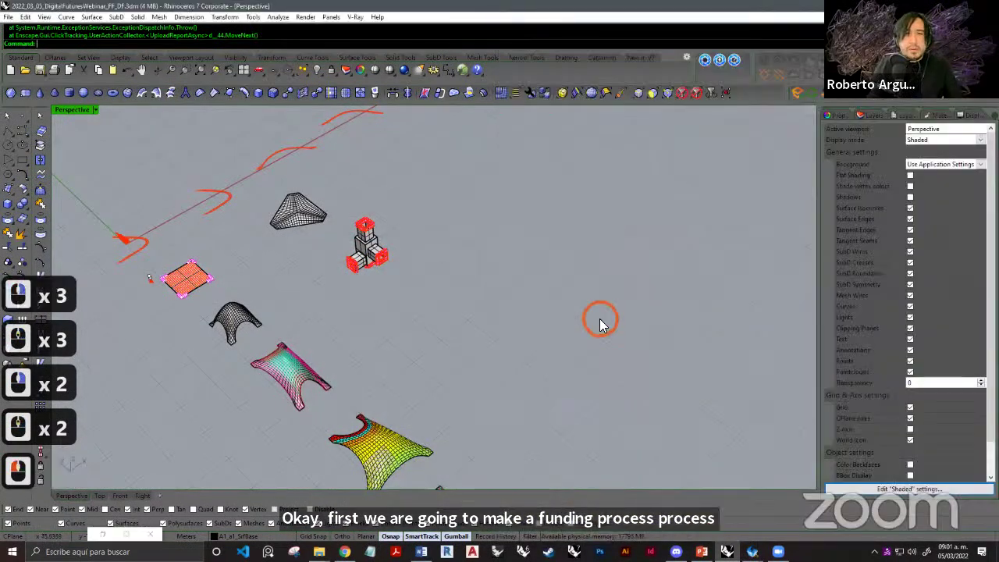
{"action": "left_click", "coordinate": [867, 116]}
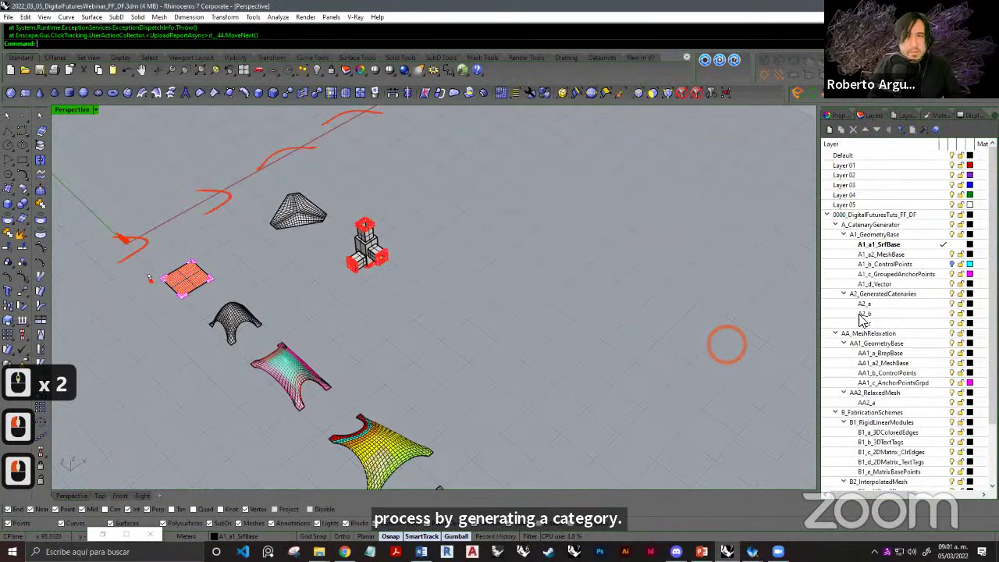
{"action": "scroll", "coordinate": [863, 321], "scroll_direction": "down", "scroll_amount": 3}
{"action": "scroll", "coordinate": [540, 357], "scroll_direction": "up", "scroll_amount": 1}
Examine the square base surface with its mesh grid, corner anchor points and nearby vector line in the Perspective viewport.
{"action": "right_click_drag", "start_coordinate": [280, 303], "coordinate": [482, 304], "text": "shift"}
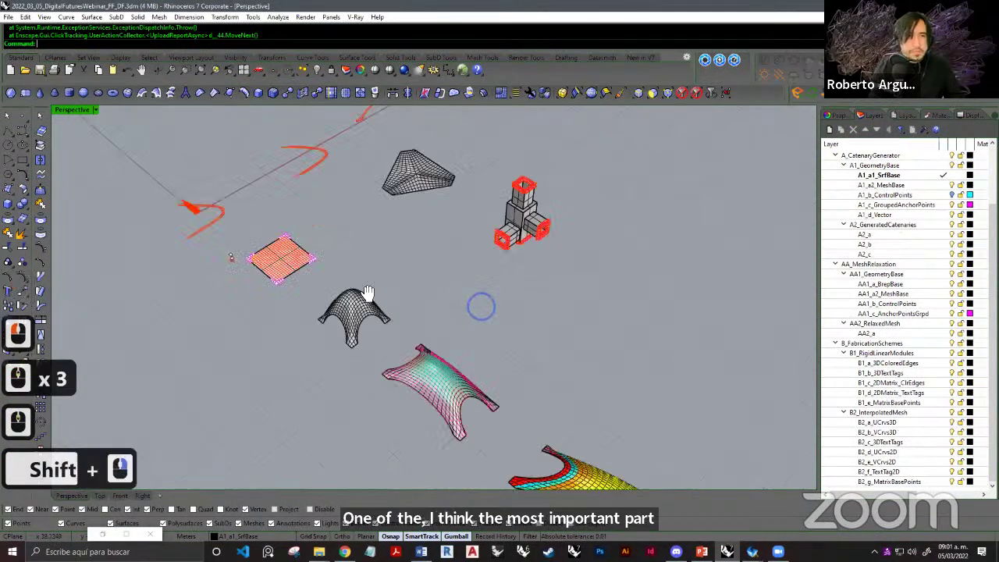
{"action": "right_click_drag", "start_coordinate": [367, 292], "coordinate": [521, 316], "text": "shift"}
{"action": "right_click_drag", "start_coordinate": [395, 245], "coordinate": [398, 179], "text": "ctrl"}
{"action": "right_click_drag", "start_coordinate": [522, 284], "coordinate": [390, 297], "text": "shift"}
{"action": "right_click_drag", "start_coordinate": [471, 313], "coordinate": [465, 306], "text": "ctrl"}
{"action": "right_click_drag", "start_coordinate": [466, 306], "coordinate": [459, 303], "text": "shift"}
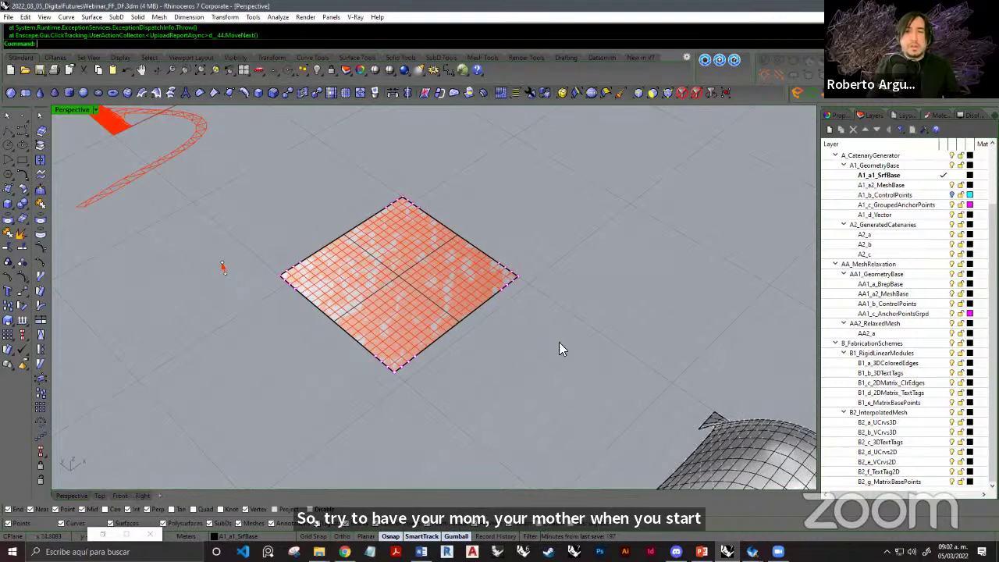
{"action": "right_click_drag", "start_coordinate": [531, 319], "coordinate": [583, 316], "text": "shift"}
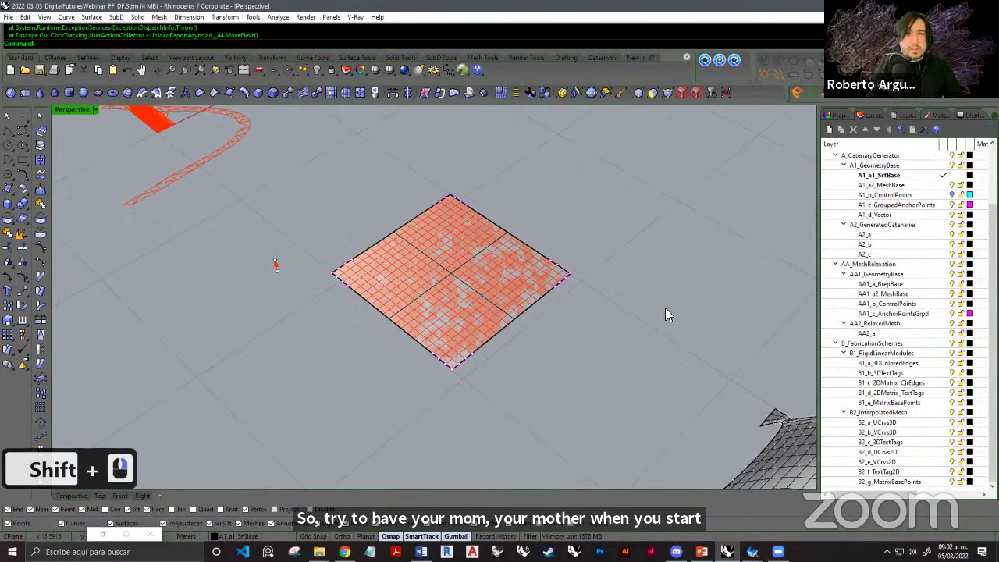
{"action": "right_click_drag", "start_coordinate": [664, 312], "coordinate": [637, 310], "text": "shift"}
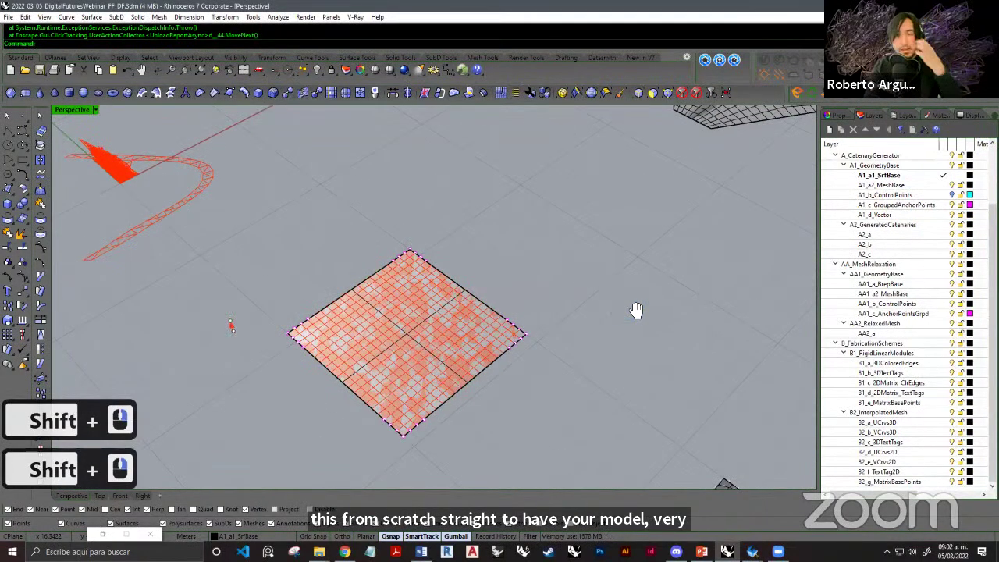
{"action": "right_click_drag", "start_coordinate": [596, 372], "coordinate": [476, 328]}
{"action": "right_click_drag", "start_coordinate": [556, 222], "coordinate": [599, 220], "text": "shift"}
{"action": "scroll", "coordinate": [599, 221], "scroll_direction": "down", "scroll_amount": 6}
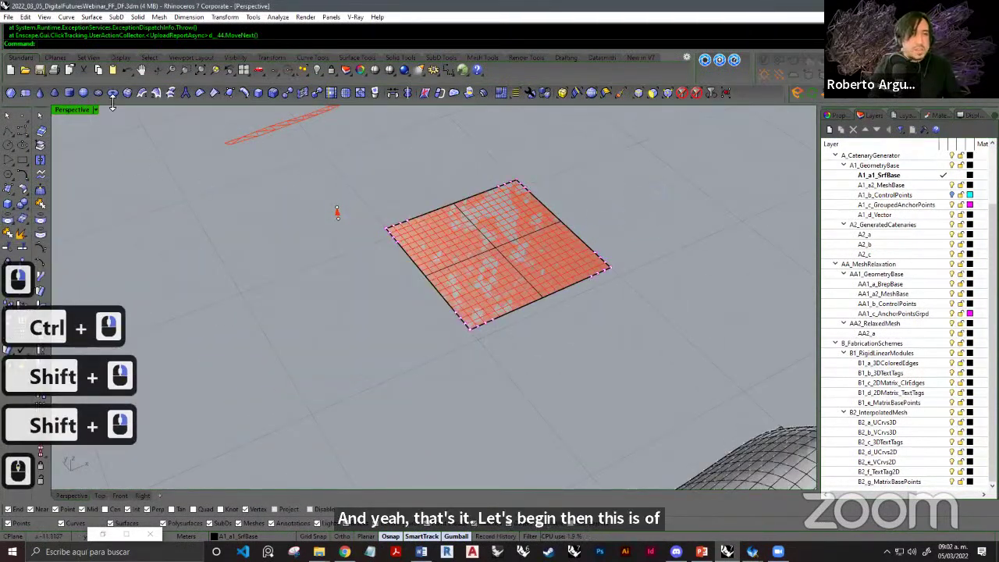
{"action": "left_click", "coordinate": [185, 70]}
{"action": "left_click_drag", "start_coordinate": [270, 142], "coordinate": [703, 363]}
{"action": "mouse_move", "coordinate": [604, 281]}
{"action": "right_mouse_down"}
{"action": "mouse_move", "coordinate": [624, 290]}
{"action": "mouse_move", "coordinate": [620, 281]}
{"action": "right_mouse_up"}
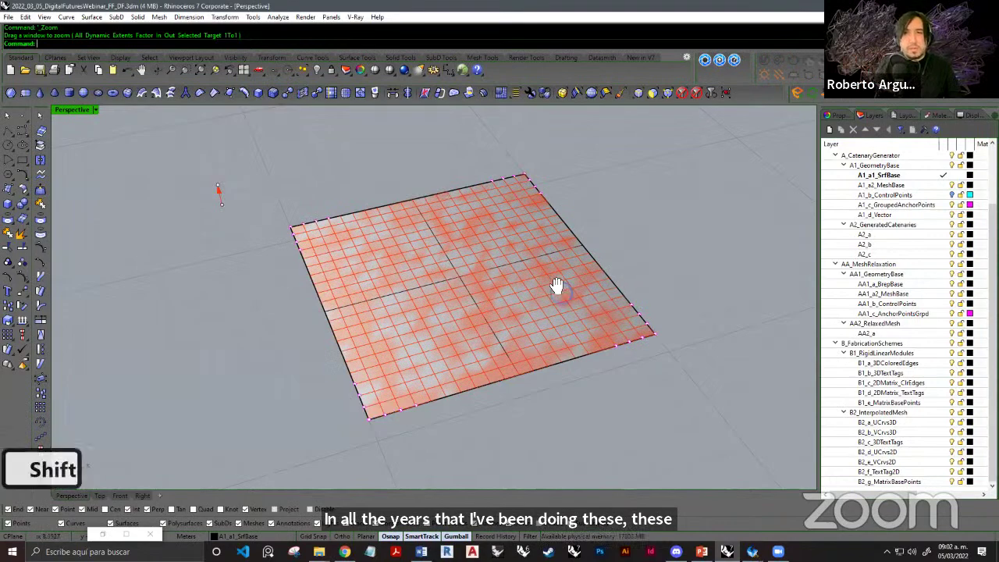
{"action": "right_click_drag", "start_coordinate": [557, 286], "coordinate": [231, 477], "text": "shift"}
Restore the Grasshopper window beside the viewport and clear the selection in the Rhino model.
{"action": "left_click", "coordinate": [103, 535]}
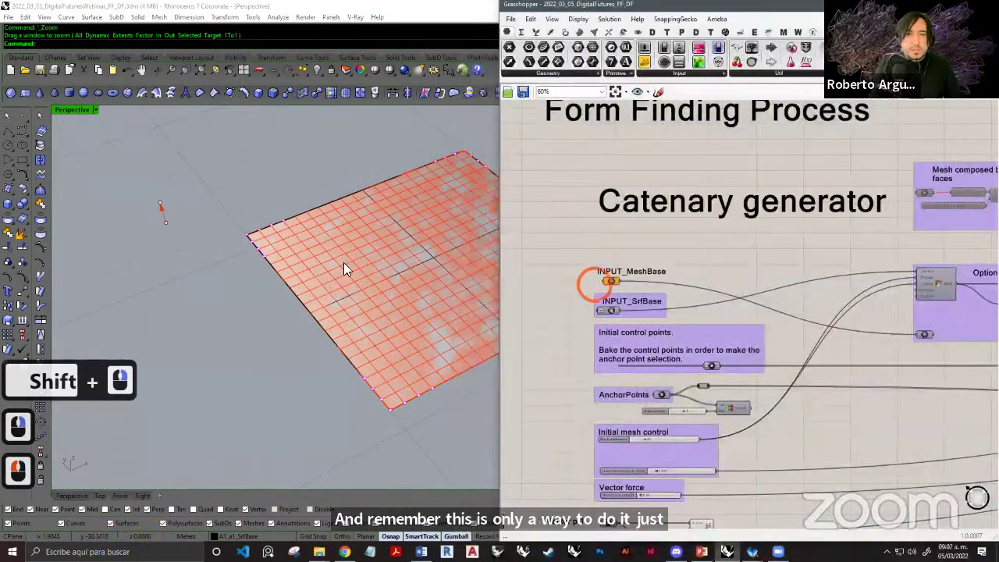
{"action": "right_click_drag", "start_coordinate": [315, 267], "coordinate": [350, 262], "text": "shift"}
{"action": "scroll", "coordinate": [369, 249], "scroll_direction": "down", "scroll_amount": 5}
{"action": "left_click", "coordinate": [311, 261]}
{"action": "scroll", "coordinate": [349, 261], "scroll_direction": "down", "scroll_amount": 4}
{"action": "mouse_move", "coordinate": [339, 297]}
{"action": "right_mouse_down", "text": "shift"}
{"action": "mouse_move", "coordinate": [329, 276]}
{"action": "mouse_move", "coordinate": [310, 279]}
{"action": "mouse_move", "coordinate": [350, 292]}
{"action": "right_mouse_up", "text": "shift"}
{"action": "key", "text": "Escape"}
{"action": "key", "text": "Escape"}
{"action": "key", "text": "Escape"}
{"action": "scroll", "coordinate": [305, 267], "scroll_direction": "up", "scroll_amount": 2}
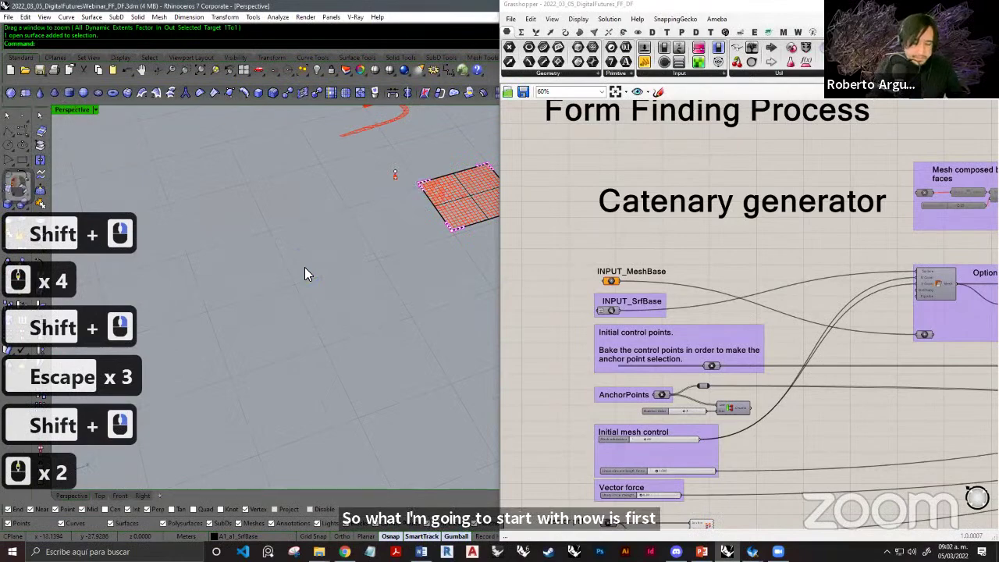
Compare the INPUT_MeshBase and INPUT_SrfBase parameters with the custom three-armed quad mesh in the Rhino viewport.
{"action": "scroll", "coordinate": [702, 288], "scroll_direction": "up", "scroll_amount": 8}
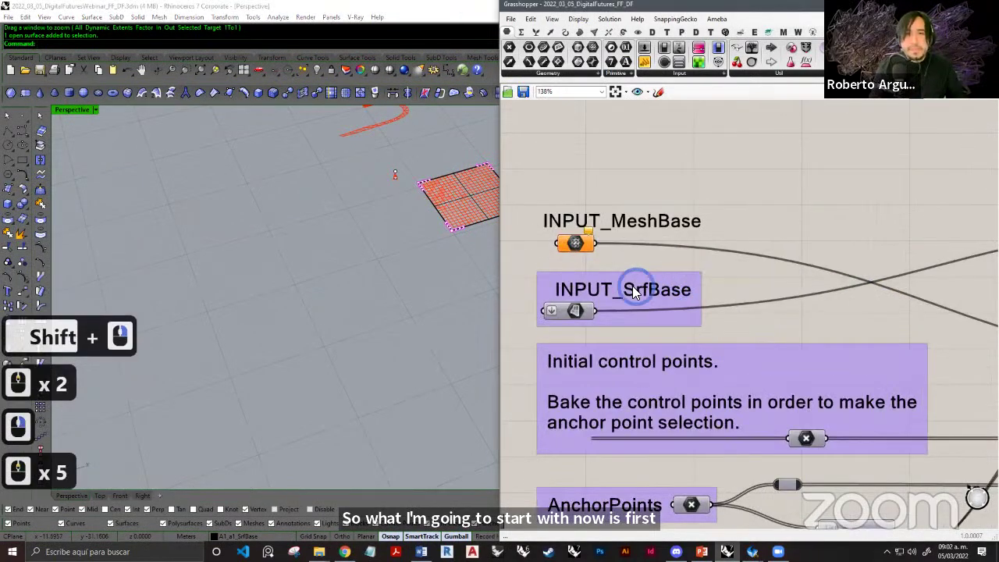
{"action": "scroll", "coordinate": [679, 269], "scroll_direction": "down", "scroll_amount": 2}
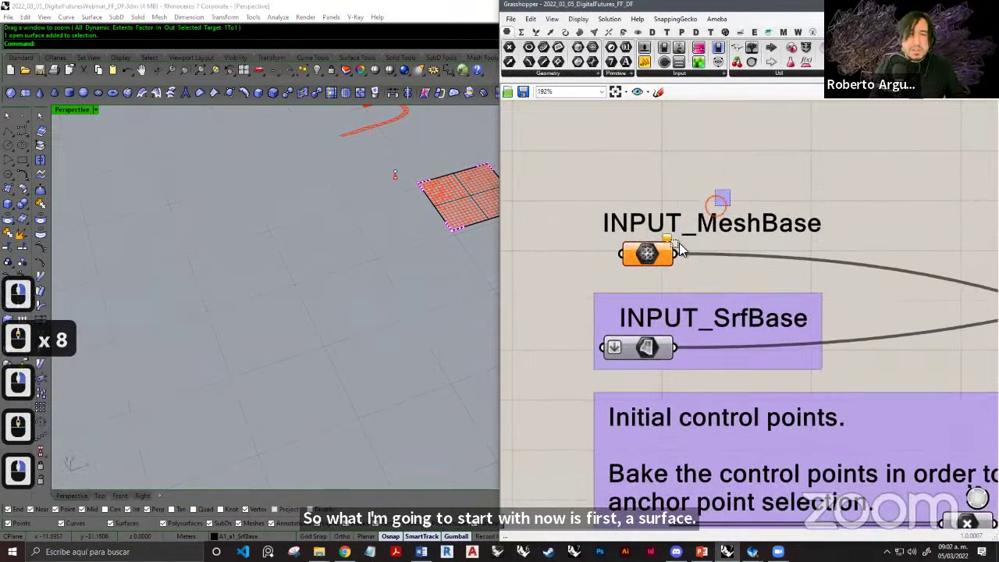
{"action": "left_click_drag", "start_coordinate": [679, 243], "coordinate": [628, 268]}
{"action": "left_click", "coordinate": [724, 185]}
{"action": "right_click_drag", "start_coordinate": [339, 203], "coordinate": [274, 290], "text": "shift"}
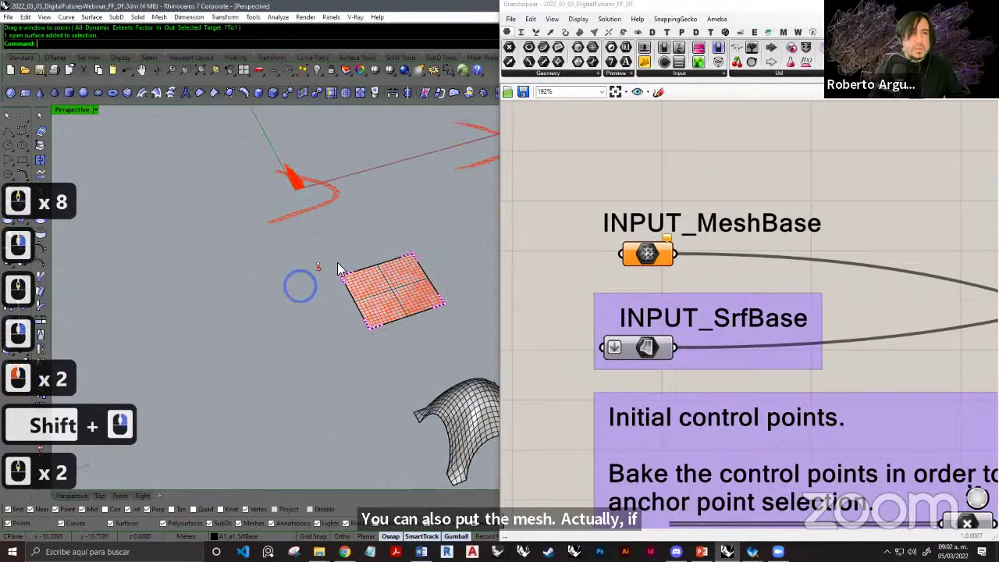
{"action": "scroll", "coordinate": [337, 262], "scroll_direction": "down", "scroll_amount": 2}
{"action": "right_click_drag", "start_coordinate": [349, 252], "coordinate": [284, 277], "text": "shift"}
{"action": "right_click_drag", "start_coordinate": [396, 252], "coordinate": [270, 278], "text": "shift"}
{"action": "scroll", "coordinate": [386, 268], "scroll_direction": "up", "scroll_amount": 6}
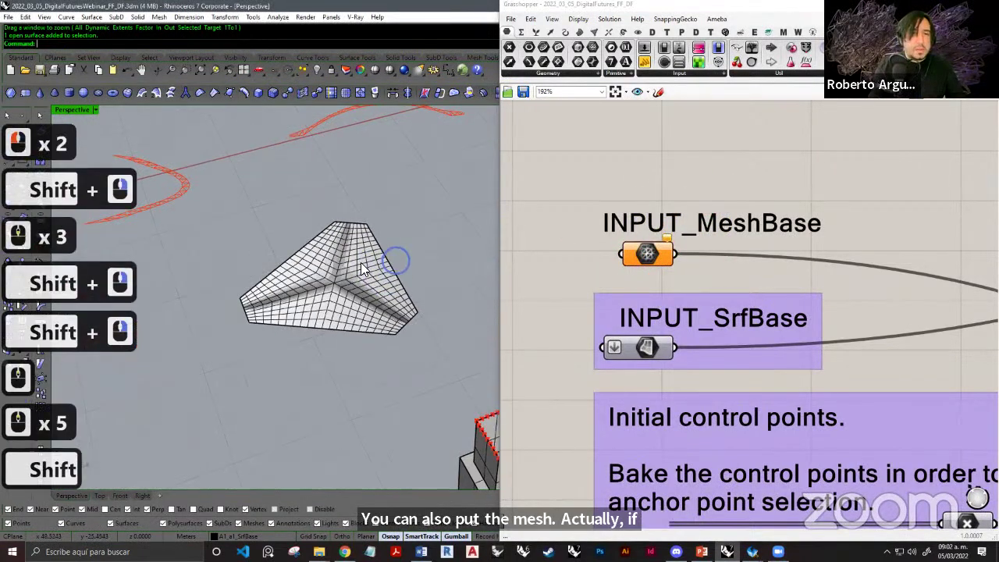
{"action": "scroll", "coordinate": [393, 259], "scroll_direction": "up", "scroll_amount": 2}
{"action": "right_click_drag", "start_coordinate": [361, 262], "coordinate": [355, 289], "text": "shift"}
{"action": "right_click_drag", "start_coordinate": [375, 219], "coordinate": [335, 249], "text": "shift"}
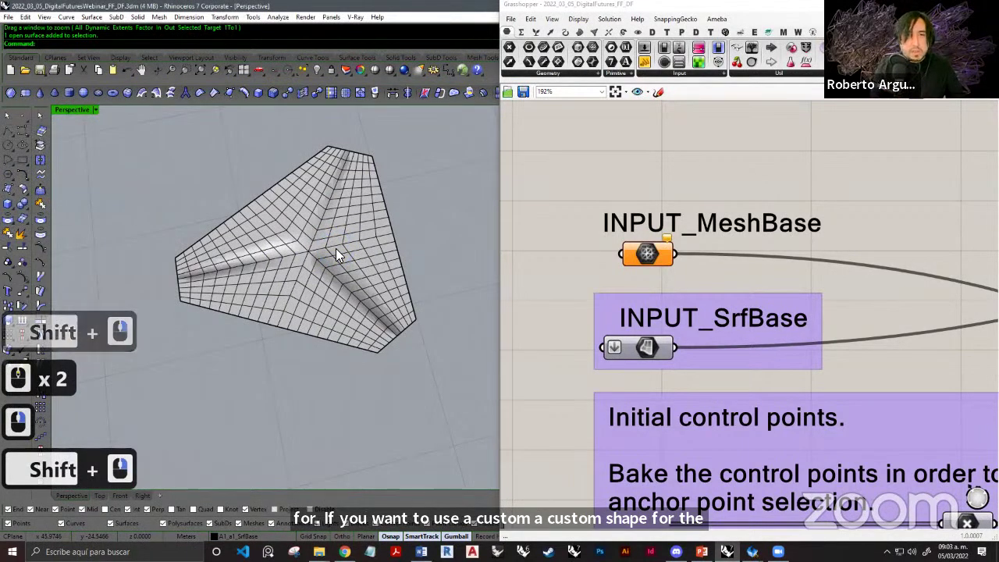
Examine the Optional triangulation group, from the surface-to-mesh component through the joined mesh to the group's output mesh parameter.
{"action": "scroll", "coordinate": [754, 318], "scroll_direction": "down", "scroll_amount": 9}
{"action": "right_click_drag", "start_coordinate": [858, 334], "coordinate": [739, 325]}
{"action": "scroll", "coordinate": [761, 315], "scroll_direction": "up", "scroll_amount": 5}
{"action": "right_click_drag", "start_coordinate": [842, 320], "coordinate": [603, 312]}
{"action": "scroll", "coordinate": [760, 316], "scroll_direction": "up", "scroll_amount": 3}
{"action": "scroll", "coordinate": [603, 312], "scroll_direction": "down", "scroll_amount": 3}
{"action": "scroll", "coordinate": [713, 278], "scroll_direction": "up", "scroll_amount": 1}
{"action": "right_click_drag", "start_coordinate": [711, 312], "coordinate": [673, 276]}
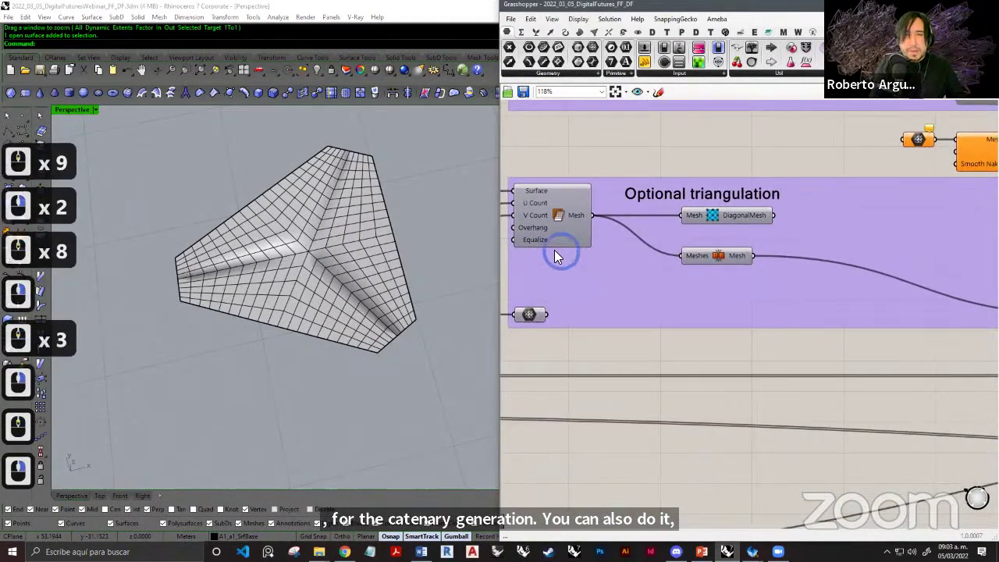
{"action": "right_click_drag", "start_coordinate": [555, 250], "coordinate": [615, 274]}
{"action": "right_click_drag", "start_coordinate": [703, 254], "coordinate": [646, 272]}
{"action": "scroll", "coordinate": [645, 272], "scroll_direction": "up", "scroll_amount": 4}
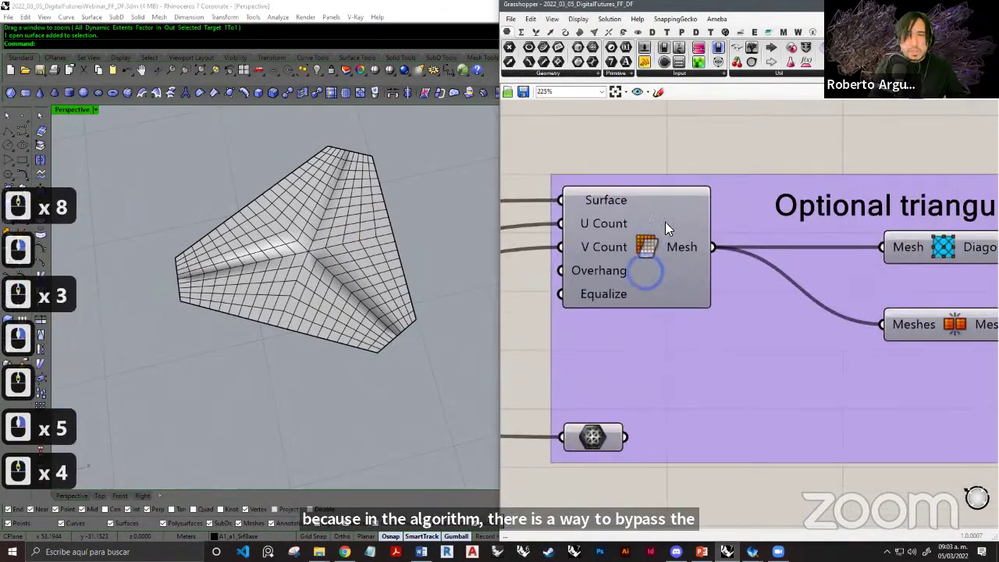
{"action": "scroll", "coordinate": [642, 245], "scroll_direction": "down", "scroll_amount": 8}
{"action": "right_click_drag", "start_coordinate": [743, 265], "coordinate": [629, 266]}
{"action": "scroll", "coordinate": [789, 293], "scroll_direction": "up", "scroll_amount": 4}
{"action": "right_click_drag", "start_coordinate": [723, 300], "coordinate": [817, 290]}
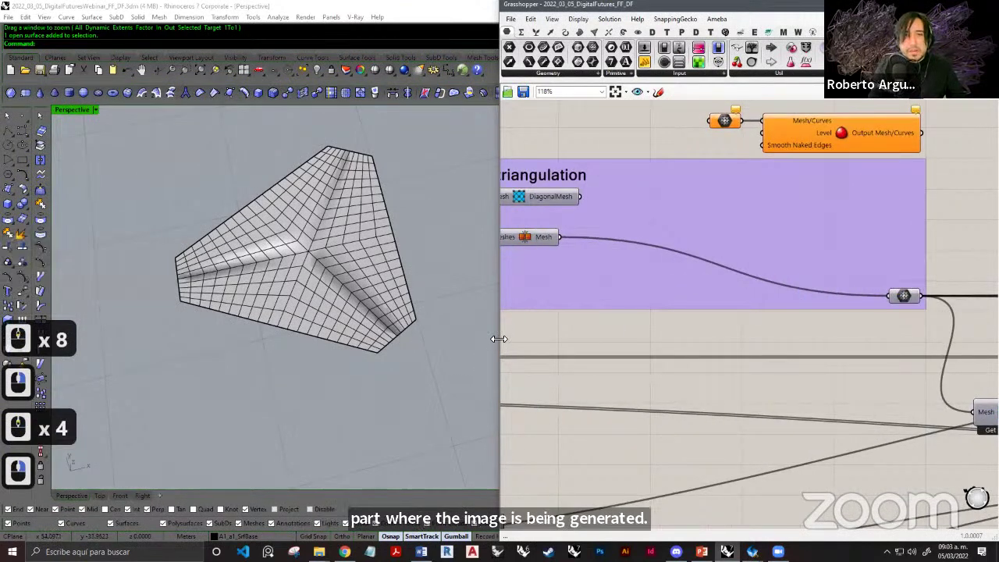
Widen the Grasshopper window and move the lower mesh parameter in the Optional triangulation group beneath the mesh join component.
{"action": "left_click_drag", "start_coordinate": [498, 339], "coordinate": [441, 339]}
{"action": "scroll", "coordinate": [631, 326], "scroll_direction": "down", "scroll_amount": 4}
{"action": "scroll", "coordinate": [632, 323], "scroll_direction": "down", "scroll_amount": 3}
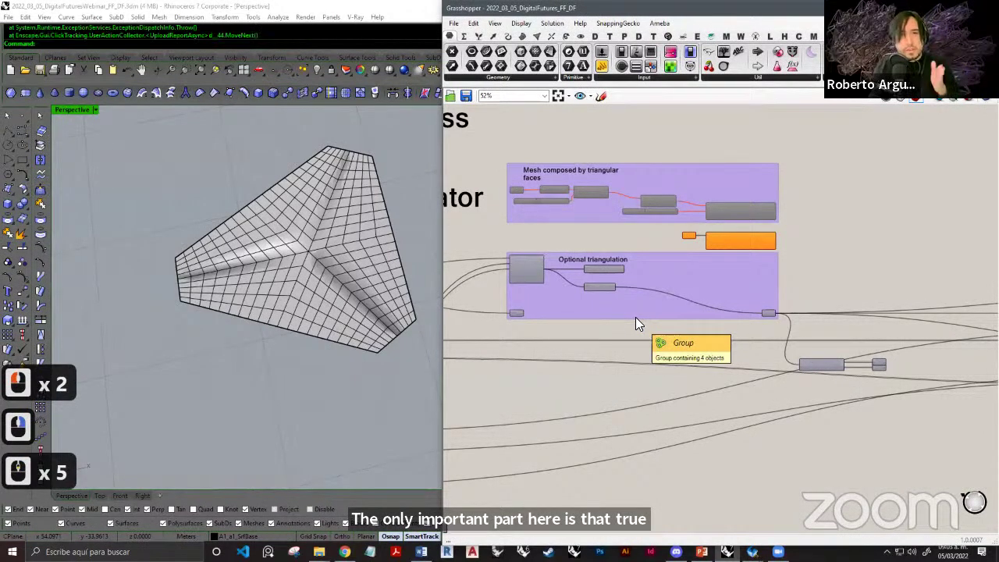
{"action": "left_click_drag", "start_coordinate": [519, 314], "coordinate": [607, 314]}
{"action": "scroll", "coordinate": [648, 289], "scroll_direction": "up", "scroll_amount": 3}
{"action": "right_click_drag", "start_coordinate": [578, 319], "coordinate": [718, 328]}
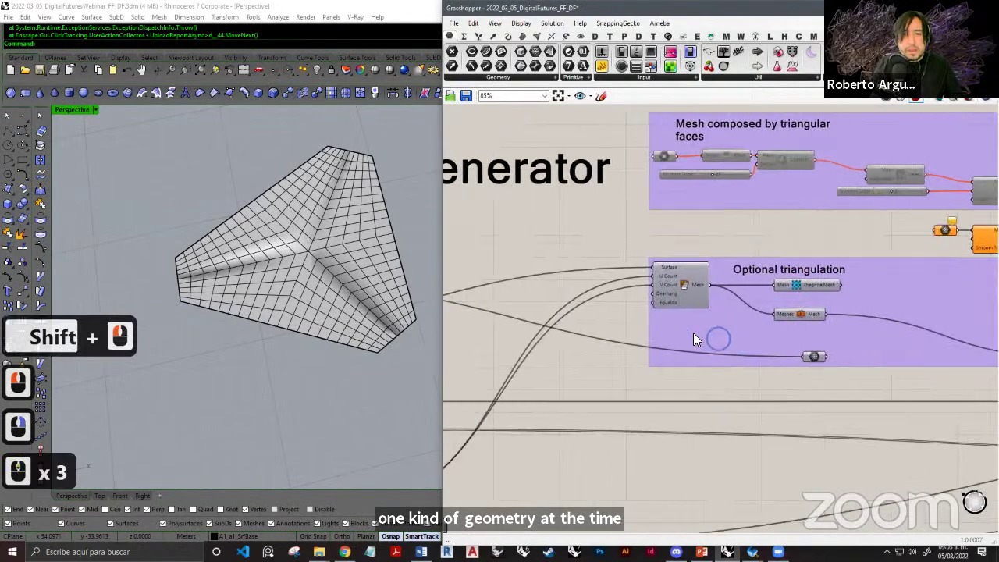
Clear the stored values of the INPUT_SrfBase surface parameter in the Catenary generator.
{"action": "scroll", "coordinate": [678, 332], "scroll_direction": "down", "scroll_amount": 2}
{"action": "right_click_drag", "start_coordinate": [666, 307], "coordinate": [789, 298]}
{"action": "right_click_drag", "start_coordinate": [485, 303], "coordinate": [528, 277]}
{"action": "scroll", "coordinate": [528, 276], "scroll_direction": "up", "scroll_amount": 3}
{"action": "scroll", "coordinate": [530, 280], "scroll_direction": "down", "scroll_amount": 7}
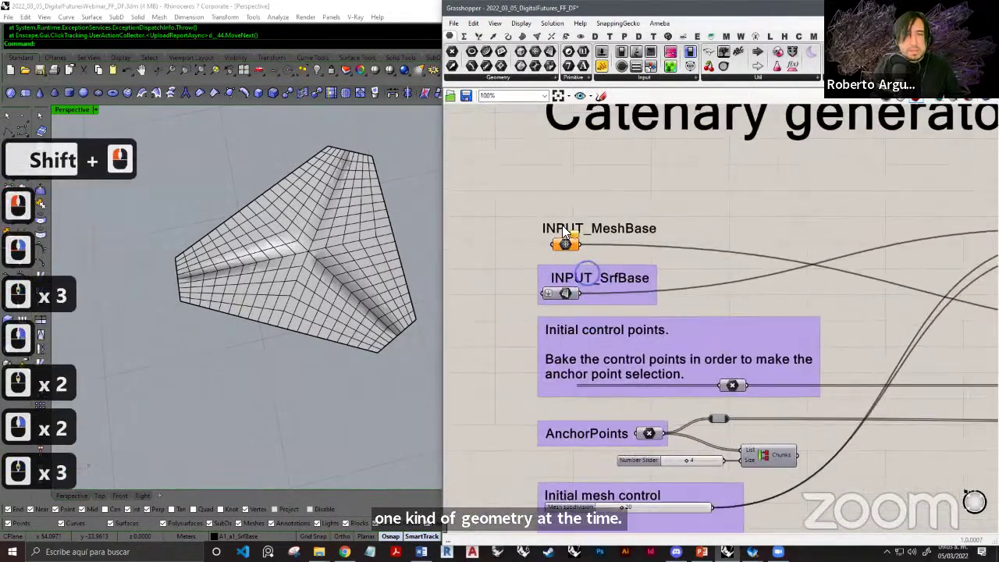
{"action": "scroll", "coordinate": [718, 320], "scroll_direction": "up", "scroll_amount": 5}
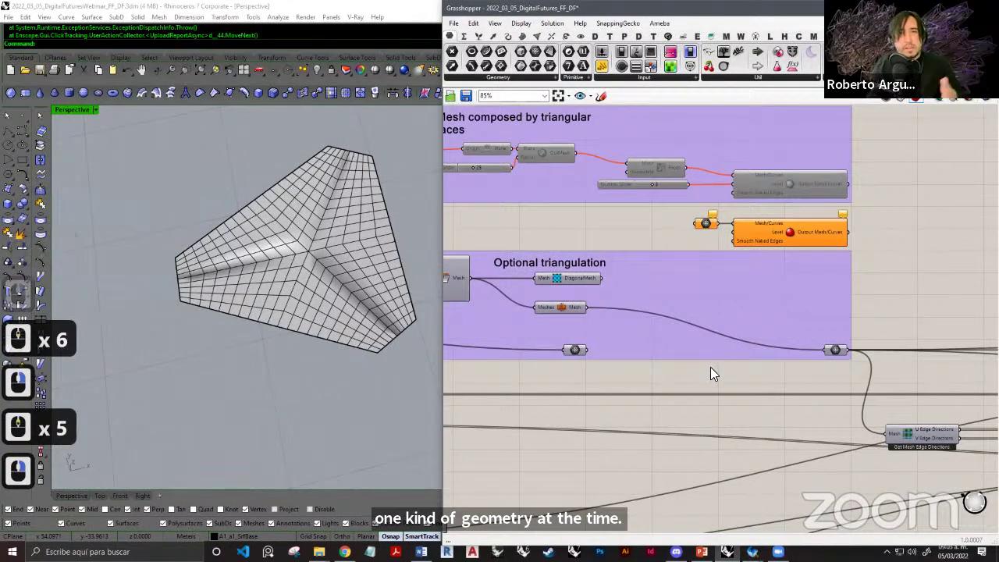
{"action": "scroll", "coordinate": [710, 336], "scroll_direction": "down", "scroll_amount": 6}
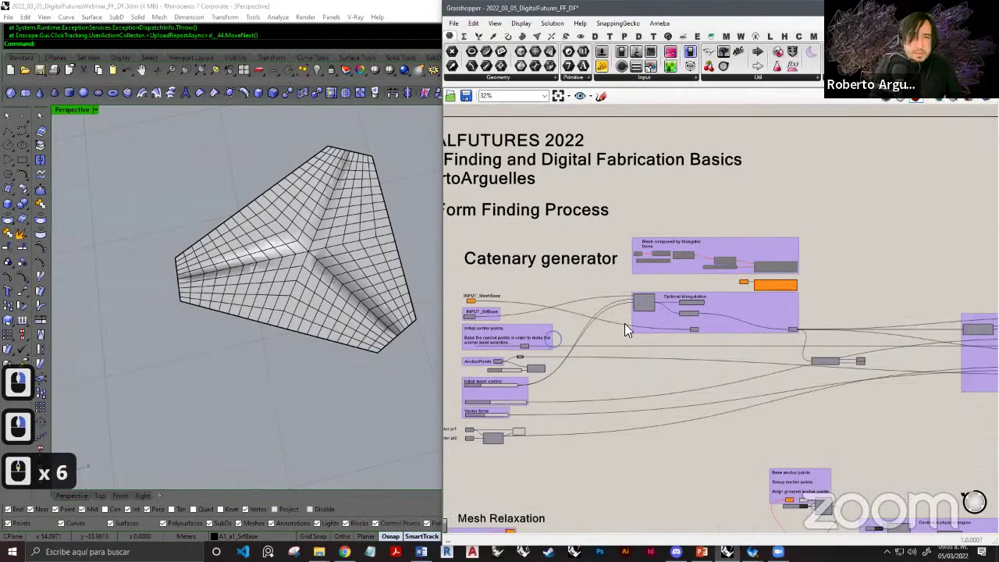
{"action": "scroll", "coordinate": [570, 296], "scroll_direction": "up", "scroll_amount": 10}
{"action": "right_click_drag", "start_coordinate": [562, 315], "coordinate": [598, 309]}
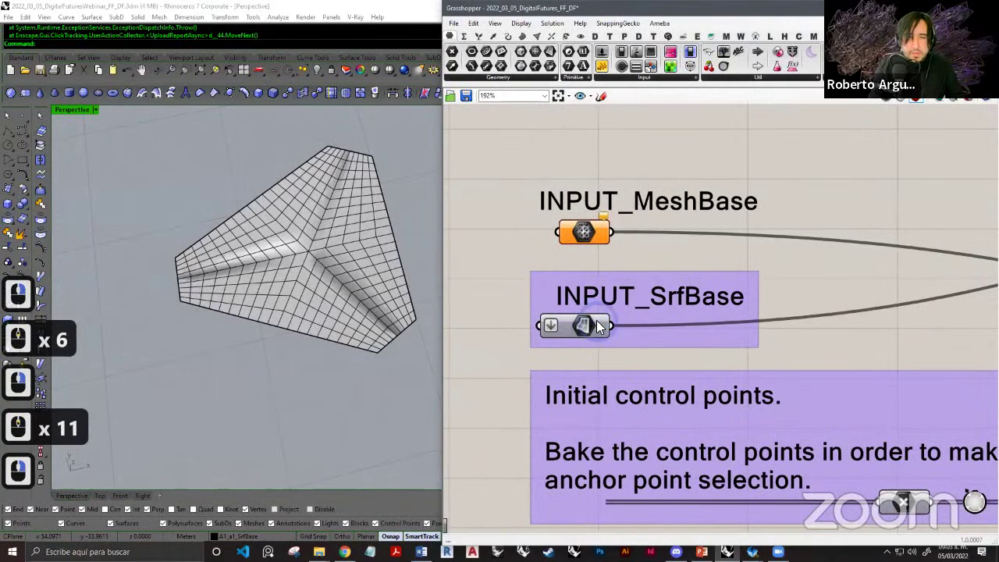
{"action": "right_click", "coordinate": [575, 326]}
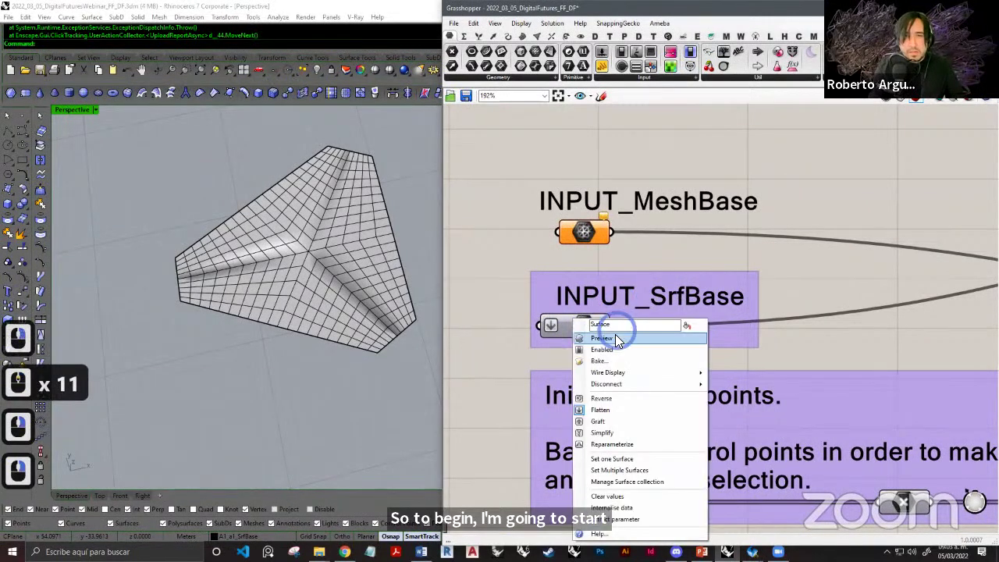
{"action": "left_click", "coordinate": [605, 497]}
Inspect how emptying INPUT_SrfBase affects the components of the Catenary generator and the Optional triangulation group.
{"action": "scroll", "coordinate": [726, 328], "scroll_direction": "down", "scroll_amount": 10}
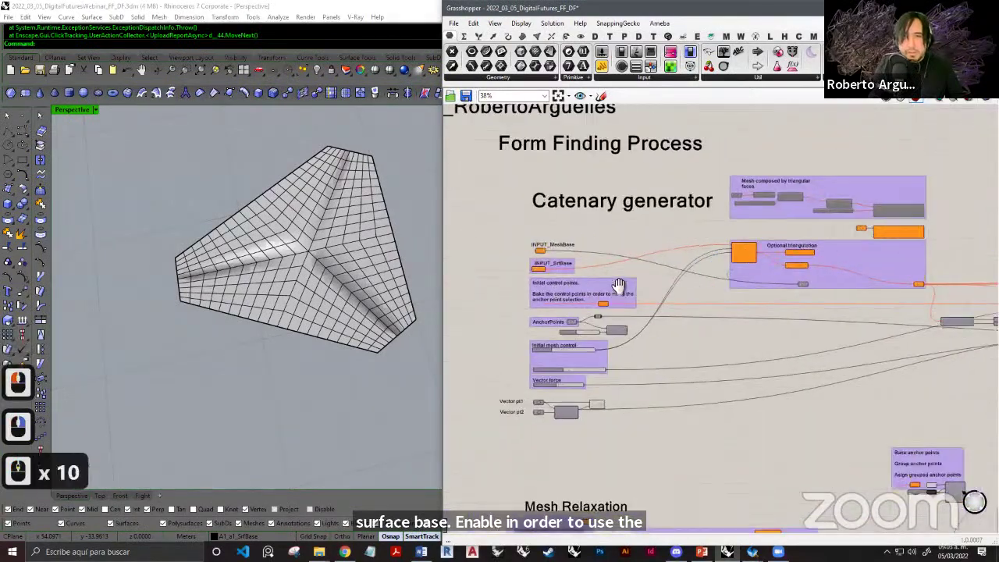
{"action": "scroll", "coordinate": [716, 299], "scroll_direction": "up", "scroll_amount": 9}
{"action": "scroll", "coordinate": [660, 334], "scroll_direction": "down", "scroll_amount": 9}
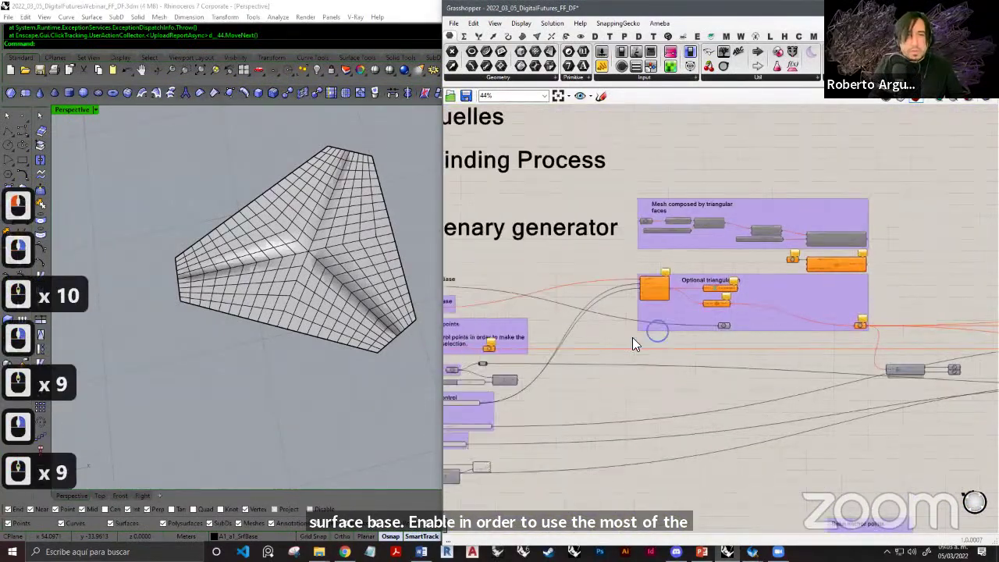
{"action": "scroll", "coordinate": [681, 327], "scroll_direction": "up", "scroll_amount": 2}
{"action": "scroll", "coordinate": [776, 279], "scroll_direction": "up", "scroll_amount": 1}
{"action": "scroll", "coordinate": [578, 285], "scroll_direction": "up", "scroll_amount": 8}
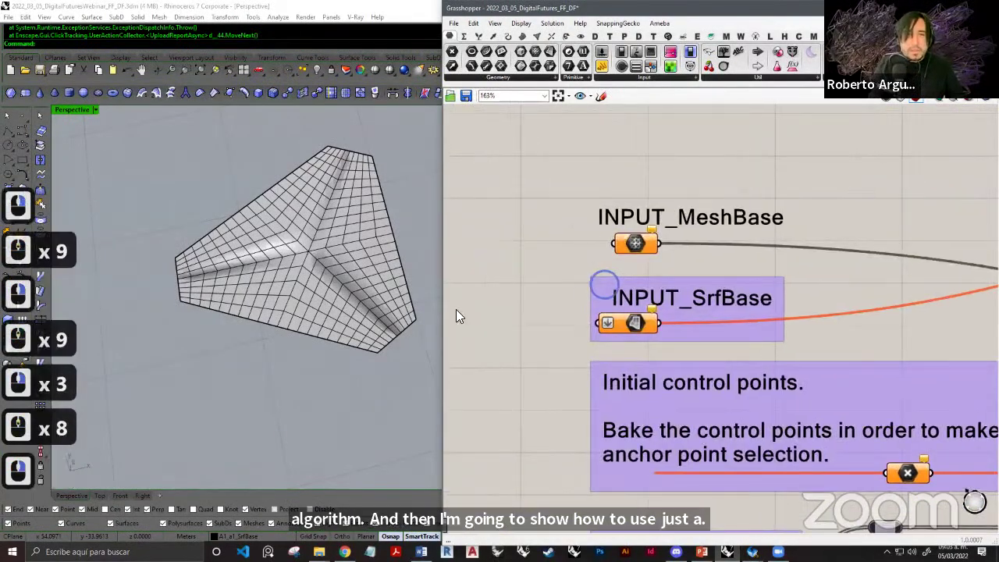
Narrow the Grasshopper window to give the Rhino viewport more room beside an empty area of the model.
{"action": "right_click_drag", "start_coordinate": [312, 273], "coordinate": [327, 248], "text": "shift"}
{"action": "scroll", "coordinate": [325, 248], "scroll_direction": "down", "scroll_amount": 20}
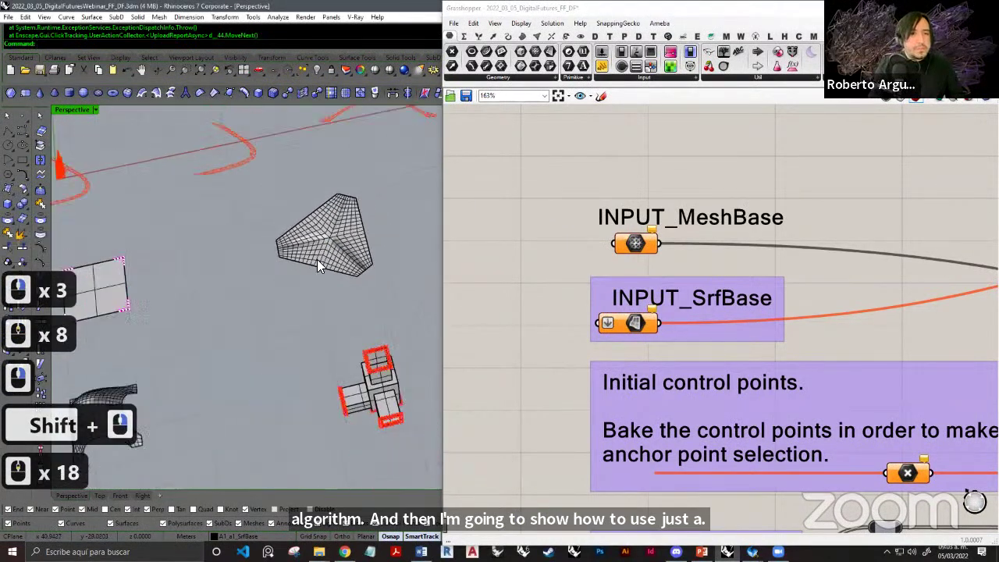
{"action": "right_click_drag", "start_coordinate": [235, 284], "coordinate": [335, 263], "text": "shift"}
{"action": "right_click_drag", "start_coordinate": [187, 271], "coordinate": [444, 206], "text": "shift"}
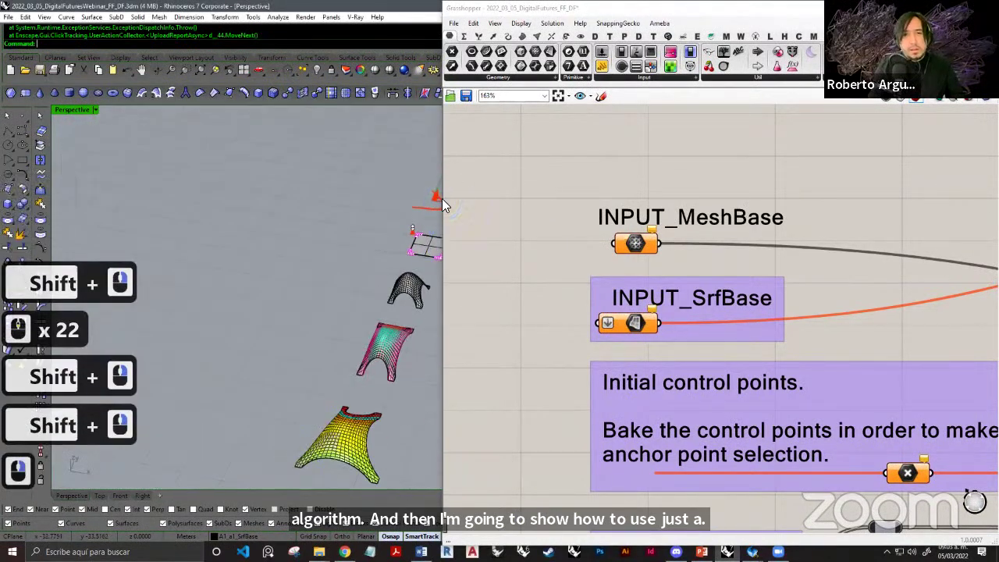
{"action": "left_click_drag", "start_coordinate": [442, 198], "coordinate": [587, 199]}
{"action": "right_click_drag", "start_coordinate": [375, 281], "coordinate": [356, 231], "text": "shift"}
{"action": "scroll", "coordinate": [281, 262], "scroll_direction": "up", "scroll_amount": 4}
{"action": "right_click_drag", "start_coordinate": [282, 269], "coordinate": [346, 244], "text": "shift"}
{"action": "scroll", "coordinate": [361, 248], "scroll_direction": "down", "scroll_amount": 3}
{"action": "key", "text": "s"}
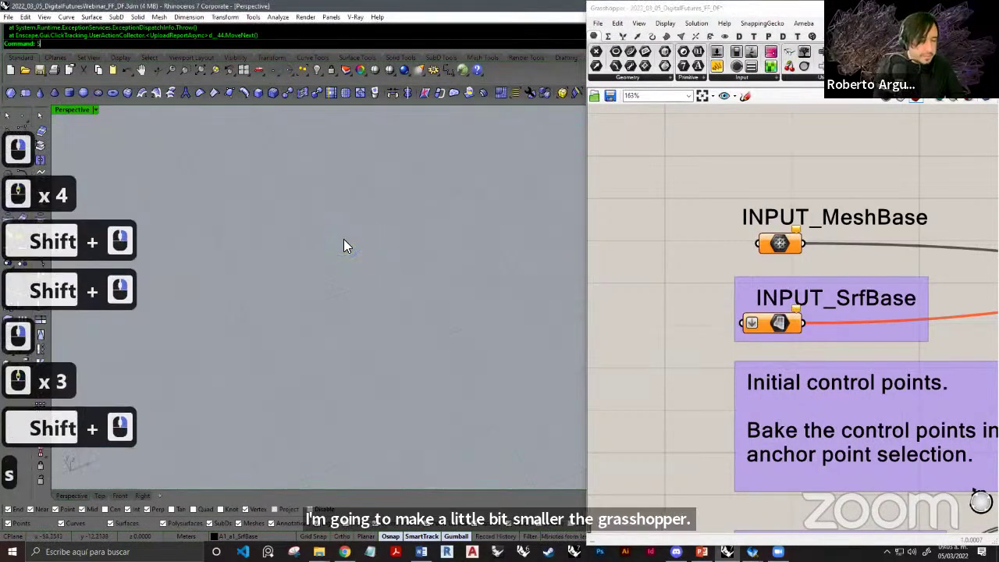
{"action": "key", "text": "BackSpace"}
{"action": "key", "text": "BackSpace"}
{"action": "key", "text": "BackSpace"}
{"action": "key", "text": "BackSpace"}
{"action": "key", "text": "Escape"}
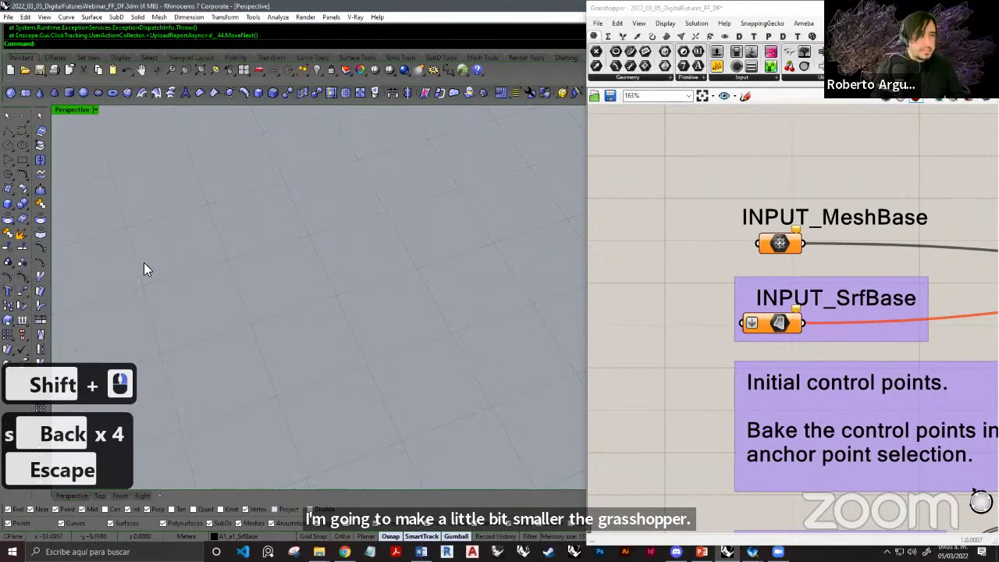
Draw a 10 by 10 plane surface in the empty area of the Rhino model with the Plane command.
{"action": "left_click", "coordinate": [145, 264]}
{"action": "type", "text": "plen"}
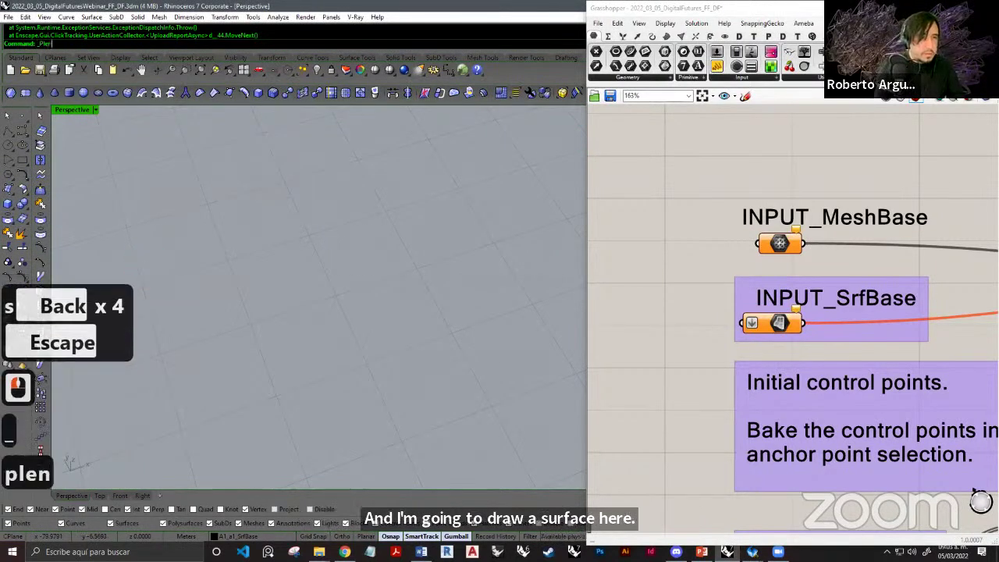
{"action": "key", "text": "BackSpace"}
{"action": "key", "text": "BackSpace"}
{"action": "type", "text": "ane"}
{"action": "key", "text": "Return"}
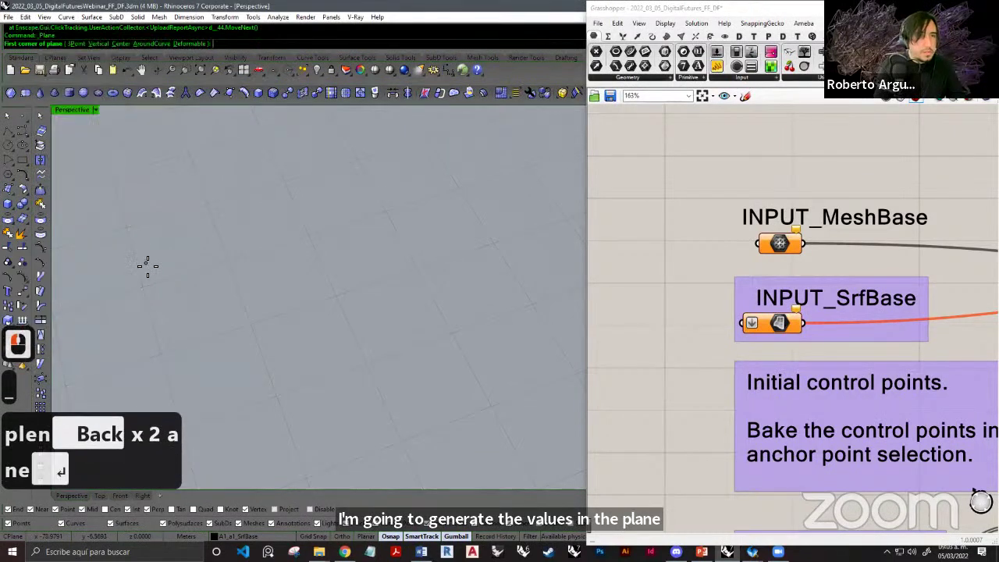
{"action": "left_click", "coordinate": [329, 237]}
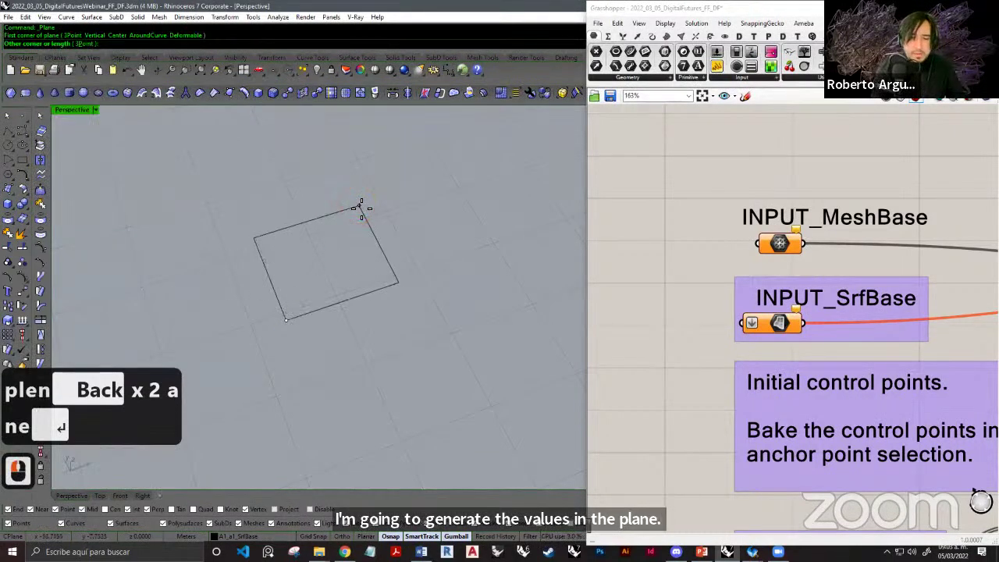
{"action": "type", "text": "10"}
{"action": "key", "text": "Return"}
{"action": "type", "text": "1"}
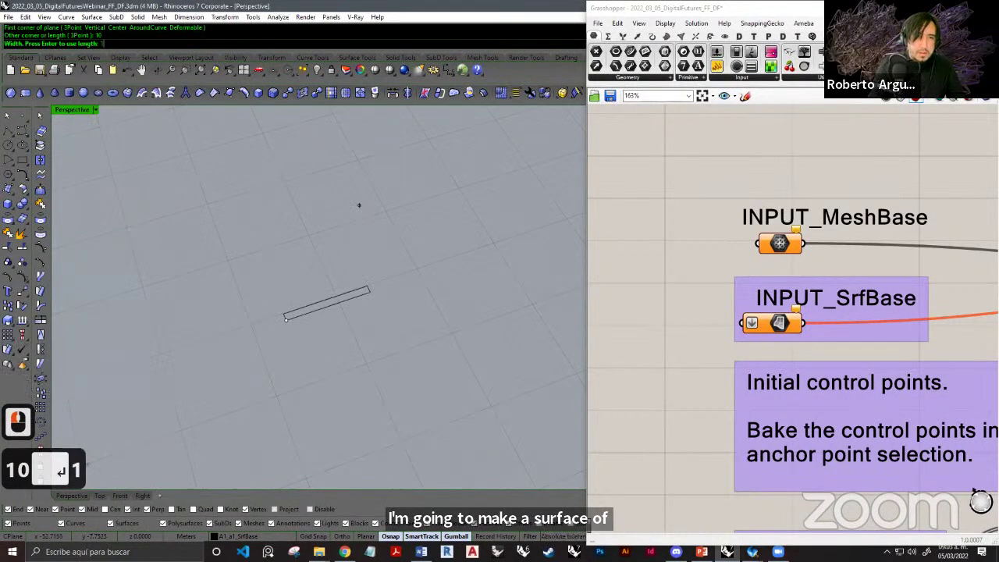
{"action": "key", "text": "Return"}
Select the new square plane and reference it as the single surface of the INPUT_SrfBase parameter.
{"action": "right_click_drag", "start_coordinate": [314, 254], "coordinate": [330, 218], "text": "shift"}
{"action": "right_click_drag", "start_coordinate": [329, 219], "coordinate": [342, 223]}
{"action": "scroll", "coordinate": [342, 223], "scroll_direction": "up", "scroll_amount": 7}
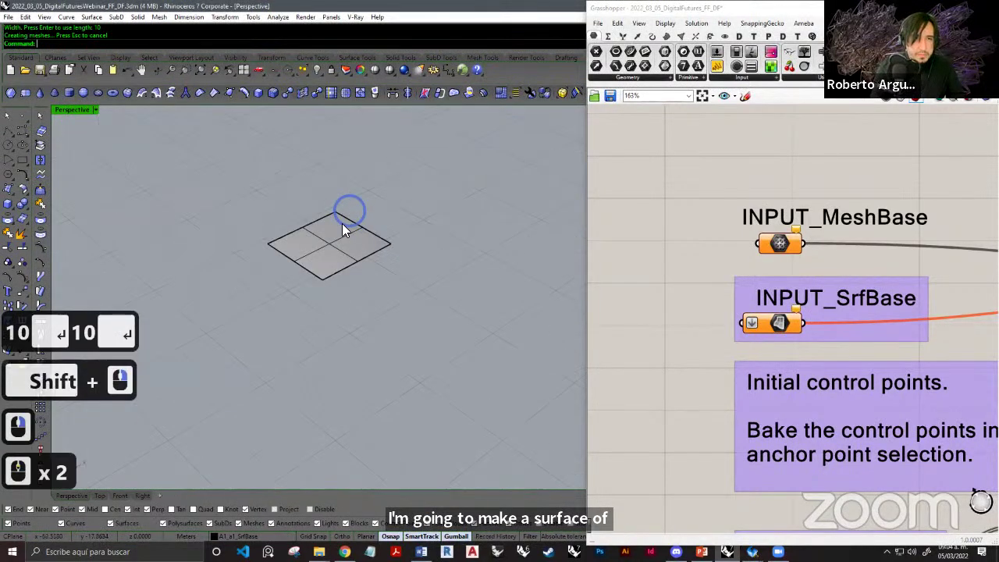
{"action": "scroll", "coordinate": [327, 234], "scroll_direction": "up", "scroll_amount": 1, "text": "shift"}
{"action": "right_click_drag", "start_coordinate": [304, 255], "coordinate": [351, 299], "text": "shift"}
{"action": "scroll", "coordinate": [786, 286], "scroll_direction": "down", "scroll_amount": 4}
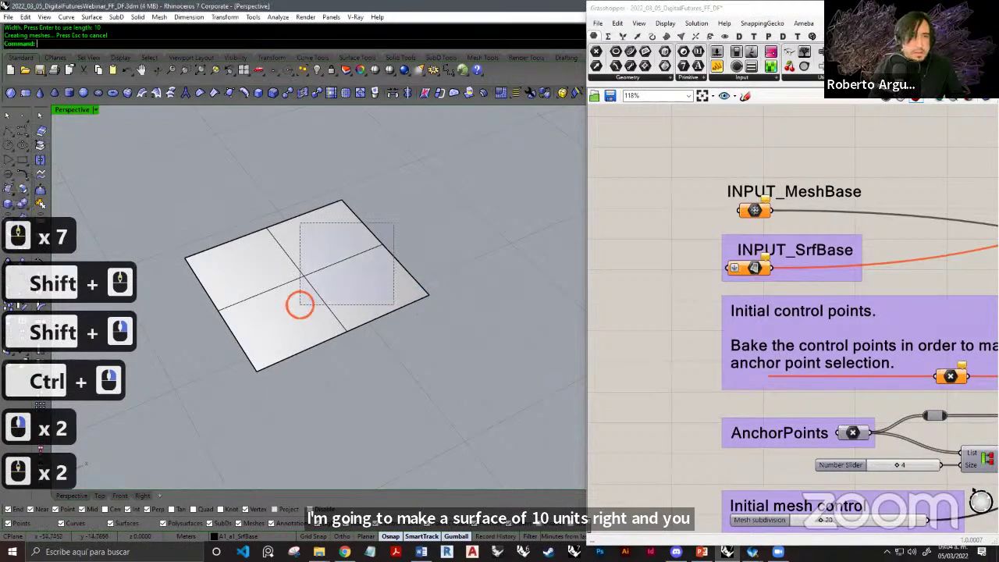
{"action": "left_click", "coordinate": [351, 266]}
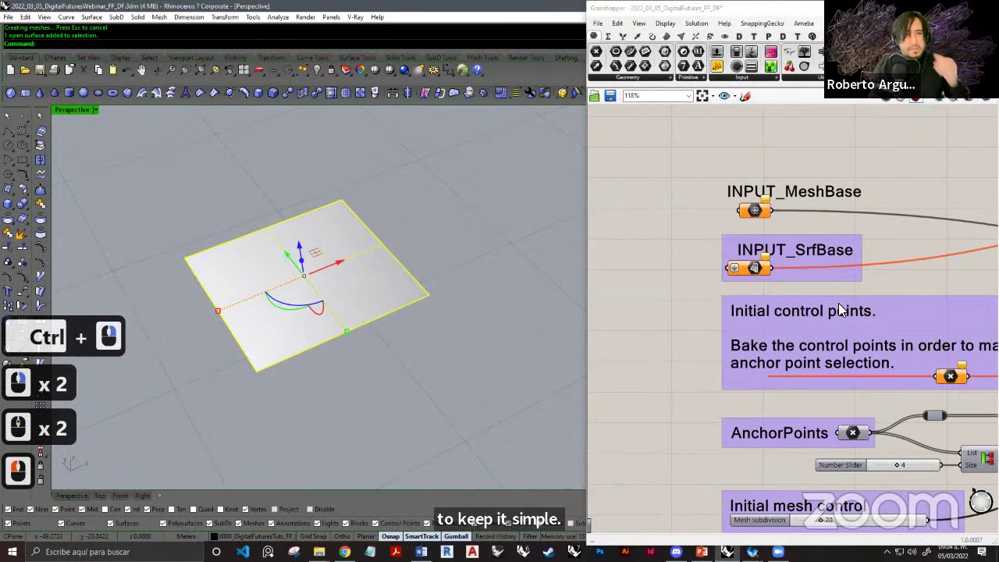
{"action": "right_click", "coordinate": [757, 265]}
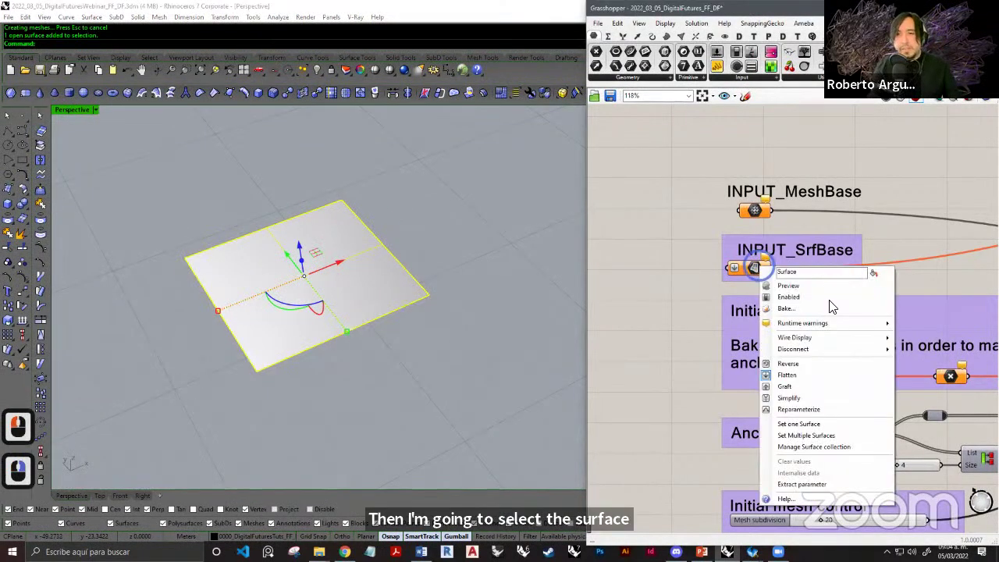
{"action": "left_click", "coordinate": [798, 424]}
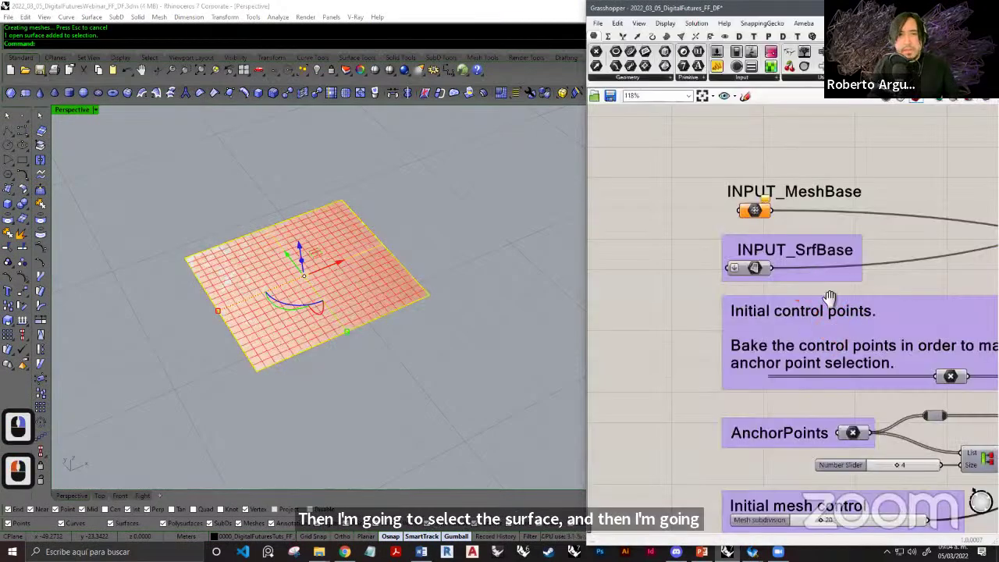
Examine the Catenary generator from its input parameters to the Optional triangulation group and the Mesh Relaxation section.
{"action": "scroll", "coordinate": [734, 269], "scroll_direction": "down", "scroll_amount": 10}
{"action": "scroll", "coordinate": [781, 289], "scroll_direction": "up", "scroll_amount": 4}
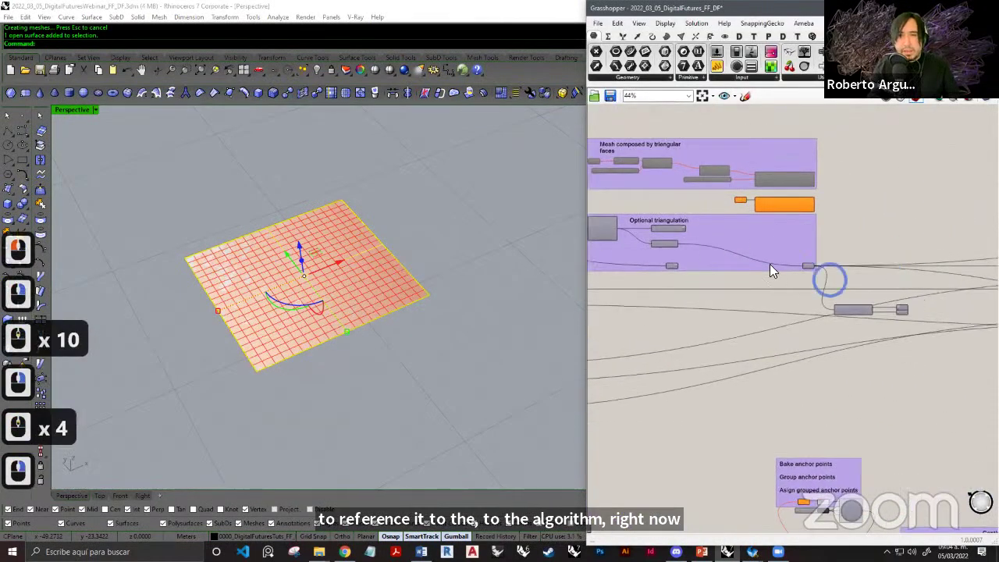
{"action": "scroll", "coordinate": [741, 297], "scroll_direction": "up", "scroll_amount": 3}
{"action": "scroll", "coordinate": [780, 288], "scroll_direction": "up", "scroll_amount": 1}
{"action": "scroll", "coordinate": [872, 283], "scroll_direction": "down", "scroll_amount": 3}
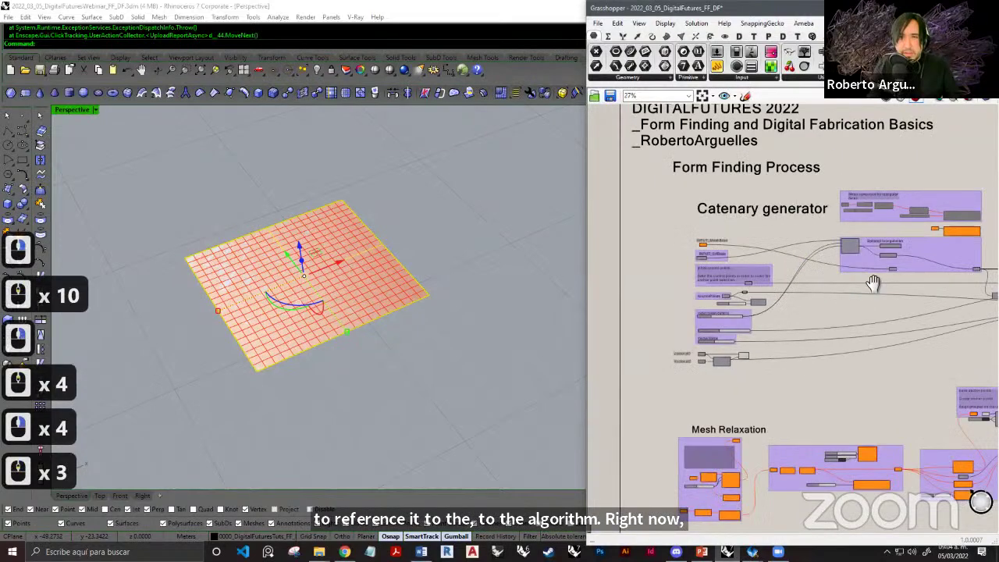
{"action": "scroll", "coordinate": [714, 292], "scroll_direction": "up", "scroll_amount": 2}
{"action": "scroll", "coordinate": [794, 287], "scroll_direction": "up", "scroll_amount": 6}
{"action": "right_click_drag", "start_coordinate": [904, 311], "coordinate": [841, 283]}
{"action": "scroll", "coordinate": [811, 298], "scroll_direction": "down", "scroll_amount": 3}
{"action": "scroll", "coordinate": [743, 298], "scroll_direction": "left", "scroll_amount": 5}
{"action": "right_click_drag", "start_coordinate": [702, 279], "coordinate": [743, 289]}
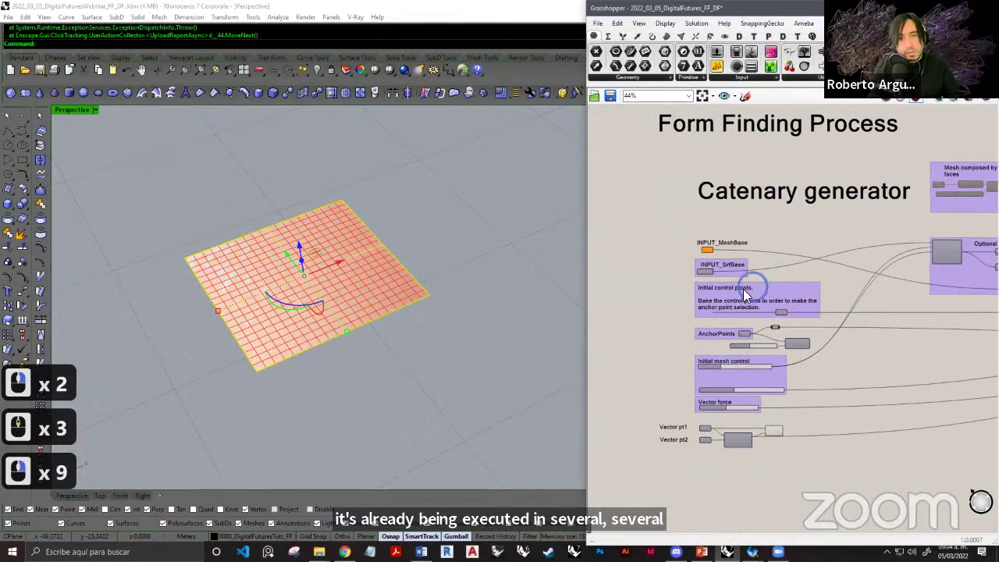
Clear the stored point values of the AnchorPoints parameter.
{"action": "scroll", "coordinate": [665, 295], "scroll_direction": "up", "scroll_amount": 6}
{"action": "right_click_drag", "start_coordinate": [739, 335], "coordinate": [799, 343]}
{"action": "scroll", "coordinate": [733, 374], "scroll_direction": "up", "scroll_amount": 8}
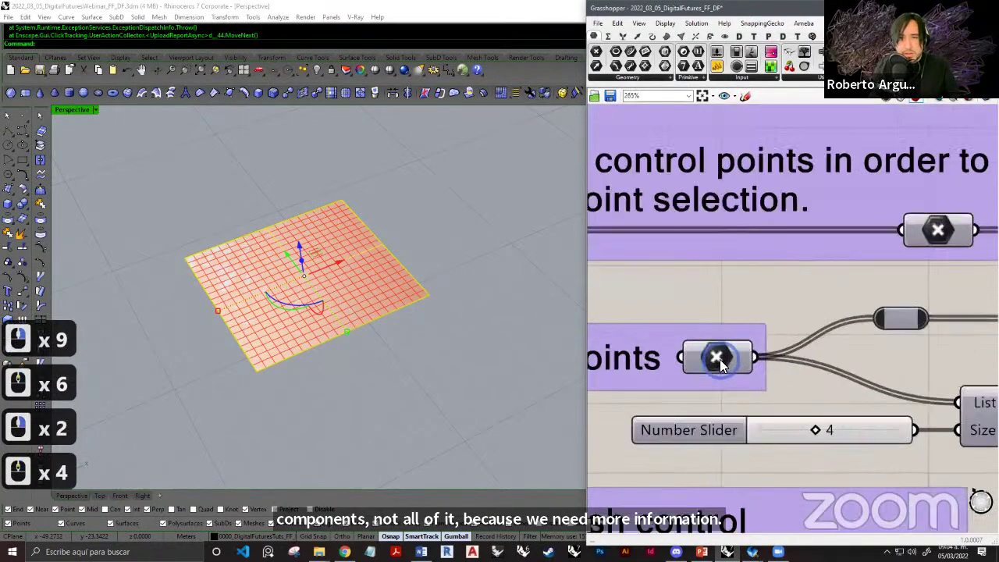
{"action": "right_click", "coordinate": [719, 357]}
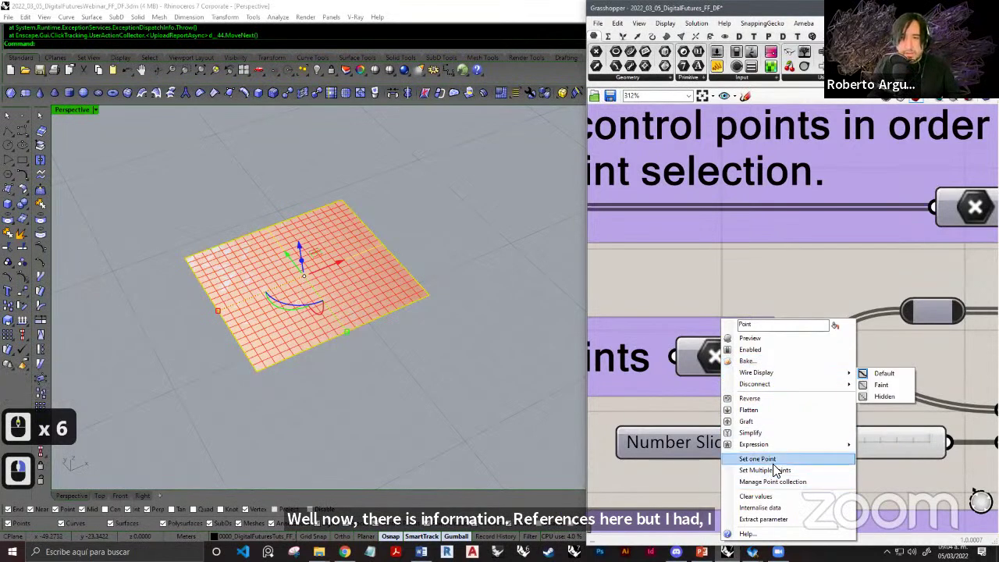
{"action": "left_click", "coordinate": [780, 495]}
Review the Catenary generator's input groups and compare the example geometry in the Rhino model with the new square plane.
{"action": "right_click_drag", "start_coordinate": [682, 259], "coordinate": [768, 261]}
{"action": "scroll", "coordinate": [768, 261], "scroll_direction": "down", "scroll_amount": 8}
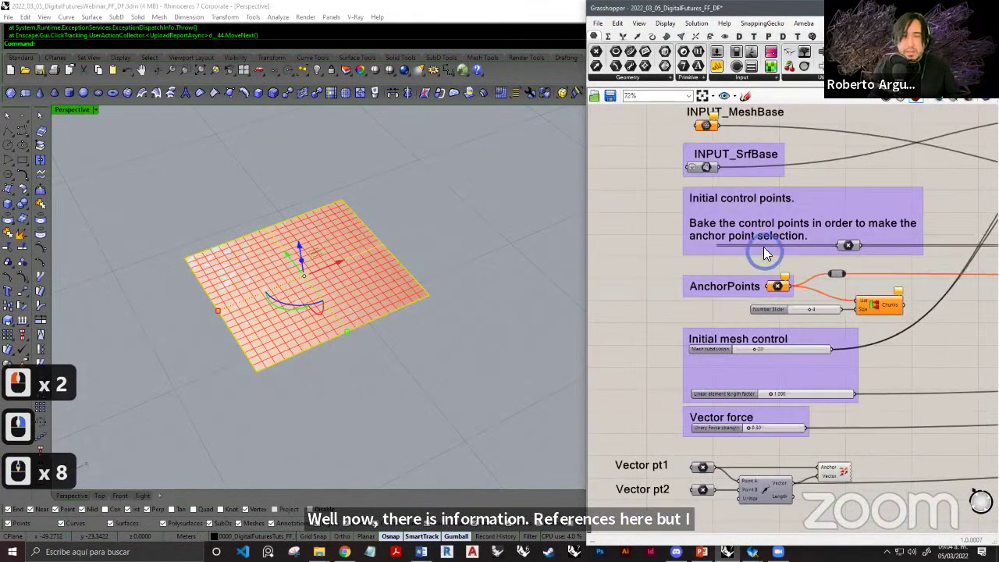
{"action": "scroll", "coordinate": [764, 248], "scroll_direction": "down", "scroll_amount": 2}
{"action": "scroll", "coordinate": [731, 307], "scroll_direction": "up", "scroll_amount": 3}
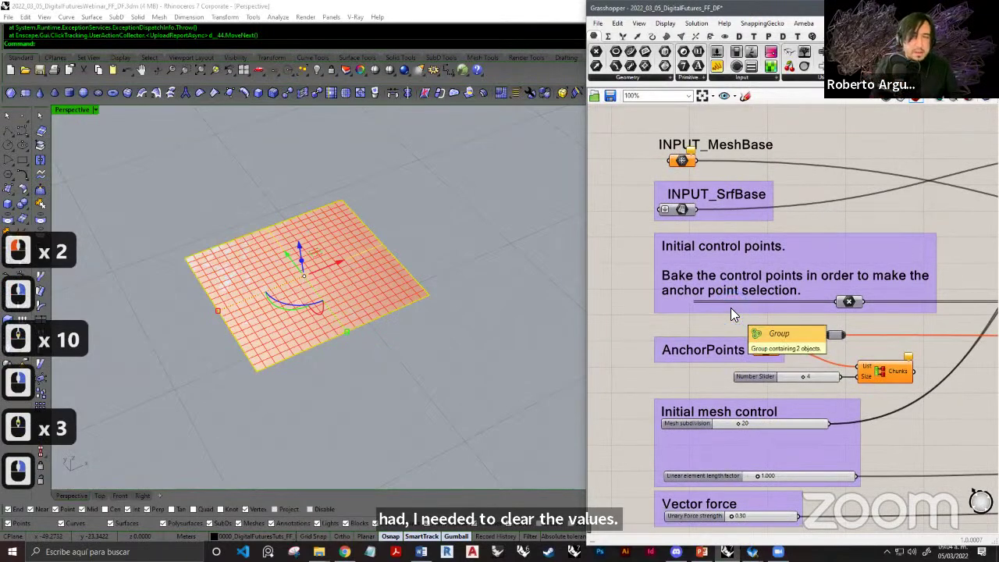
{"action": "right_click_drag", "start_coordinate": [731, 308], "coordinate": [715, 314]}
{"action": "right_click_drag", "start_coordinate": [260, 342], "coordinate": [125, 351], "text": "shift"}
{"action": "scroll", "coordinate": [257, 312], "scroll_direction": "down", "scroll_amount": 15}
{"action": "right_click_drag", "start_coordinate": [263, 310], "coordinate": [532, 248], "text": "shift"}
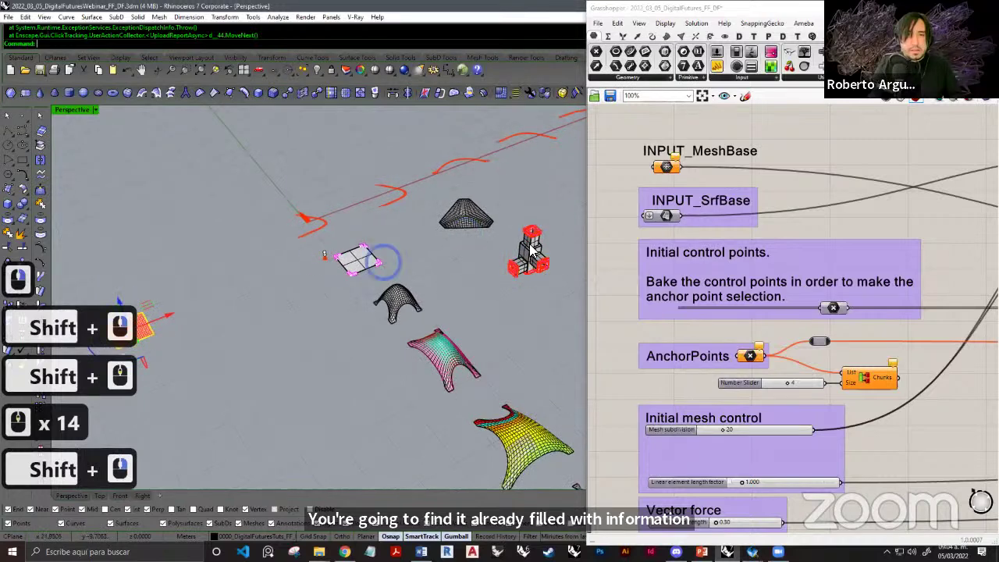
{"action": "right_click_drag", "start_coordinate": [215, 326], "coordinate": [454, 277], "text": "shift"}
{"action": "right_click_drag", "start_coordinate": [379, 263], "coordinate": [422, 226], "text": "ctrl"}
Clear the selection of the square plane in the Rhino viewport so only its red grid preview is highlighted.
{"action": "left_click", "coordinate": [356, 313]}
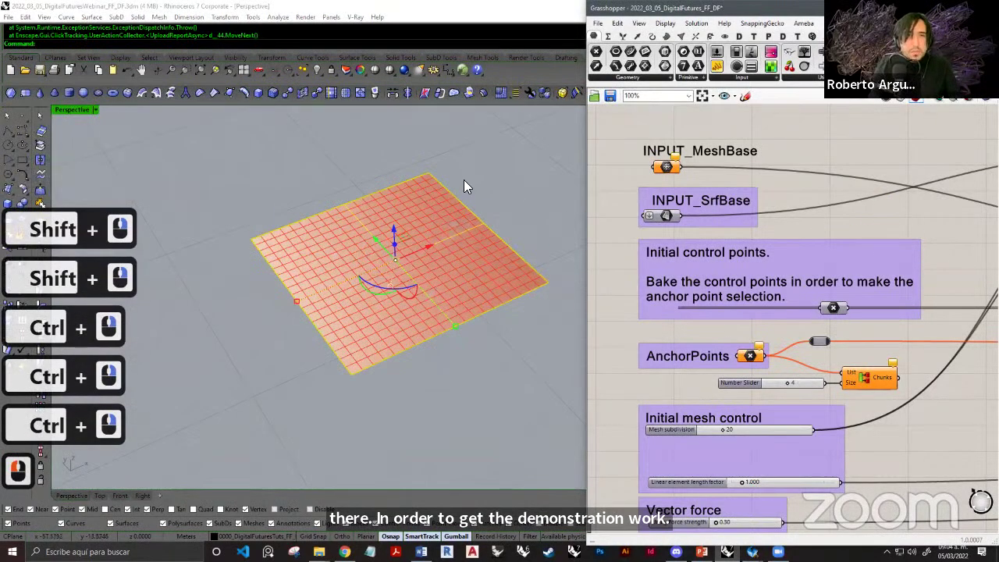
{"action": "left_click", "coordinate": [374, 258]}
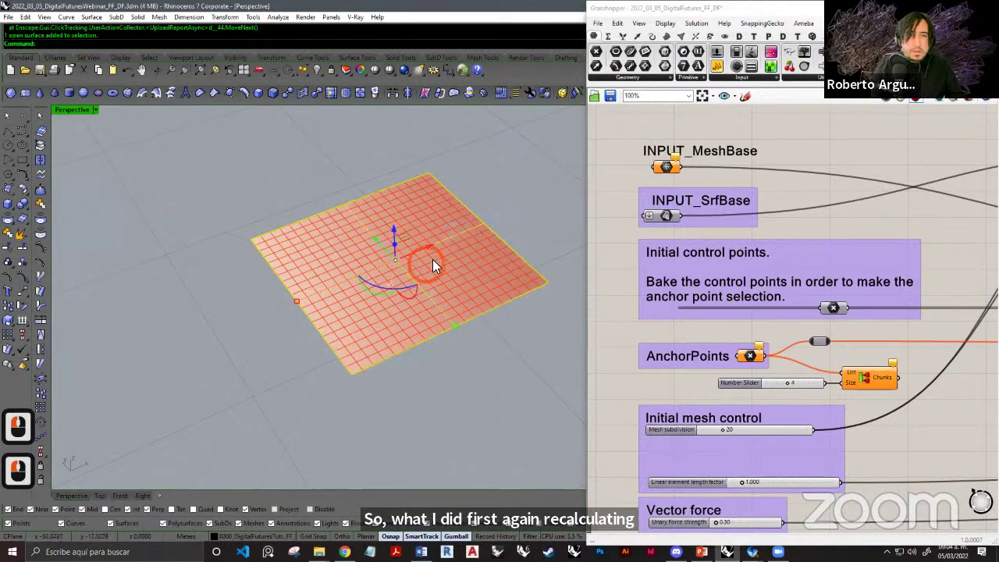
{"action": "key", "text": "Escape"}
{"action": "left_click_drag", "start_coordinate": [502, 178], "coordinate": [415, 229]}
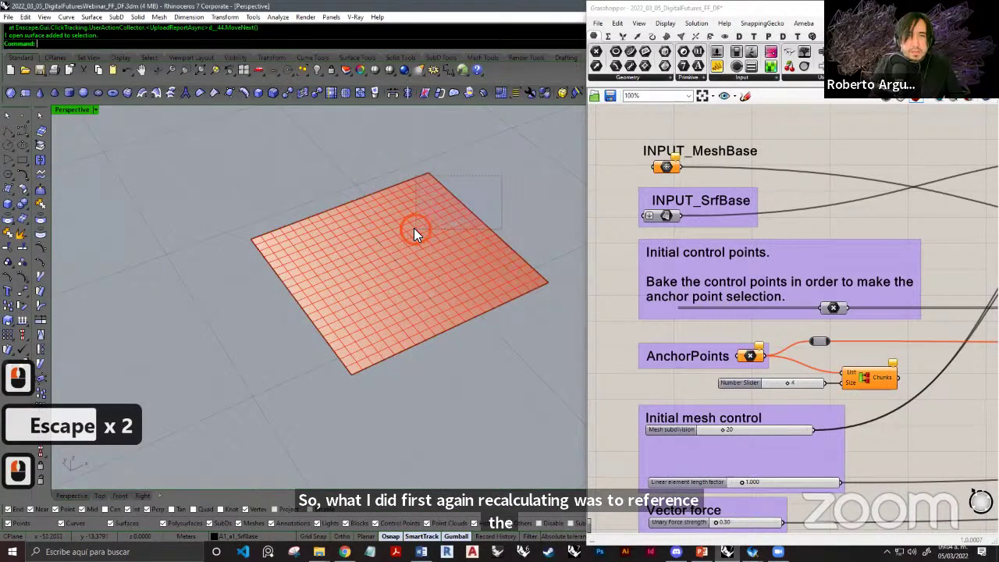
{"action": "left_click", "coordinate": [481, 182]}
Widen the Grasshopper window around the surface-to-mesh component in the Optional triangulation group, keeping the square plane in view.
{"action": "right_click_drag", "start_coordinate": [825, 226], "coordinate": [679, 238]}
{"action": "scroll", "coordinate": [687, 230], "scroll_direction": "down", "scroll_amount": 6}
{"action": "right_click_drag", "start_coordinate": [878, 219], "coordinate": [757, 219]}
{"action": "scroll", "coordinate": [758, 219], "scroll_direction": "up", "scroll_amount": 7}
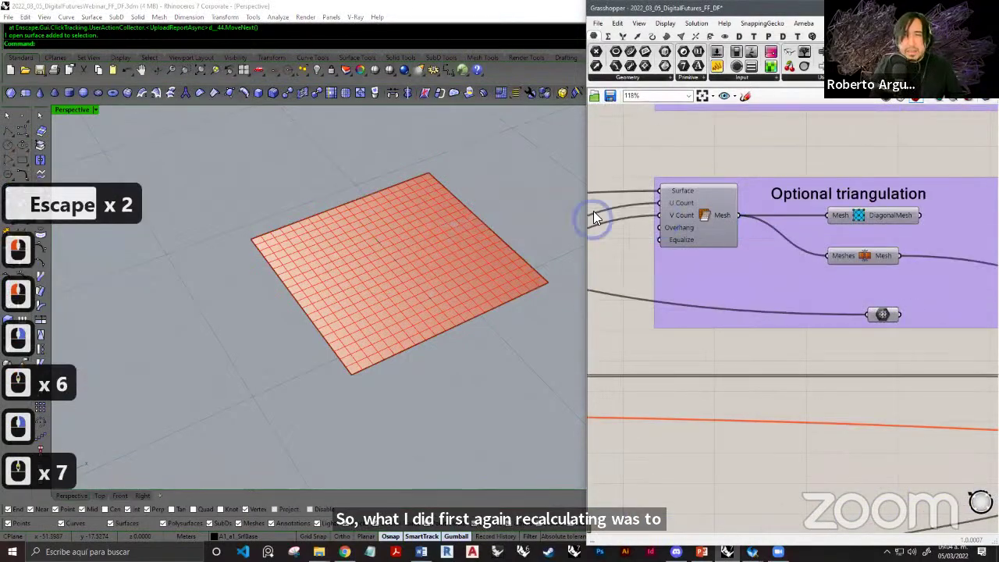
{"action": "left_click_drag", "start_coordinate": [494, 236], "coordinate": [412, 236]}
{"action": "right_click_drag", "start_coordinate": [519, 231], "coordinate": [620, 264]}
{"action": "scroll", "coordinate": [680, 258], "scroll_direction": "up", "scroll_amount": 3}
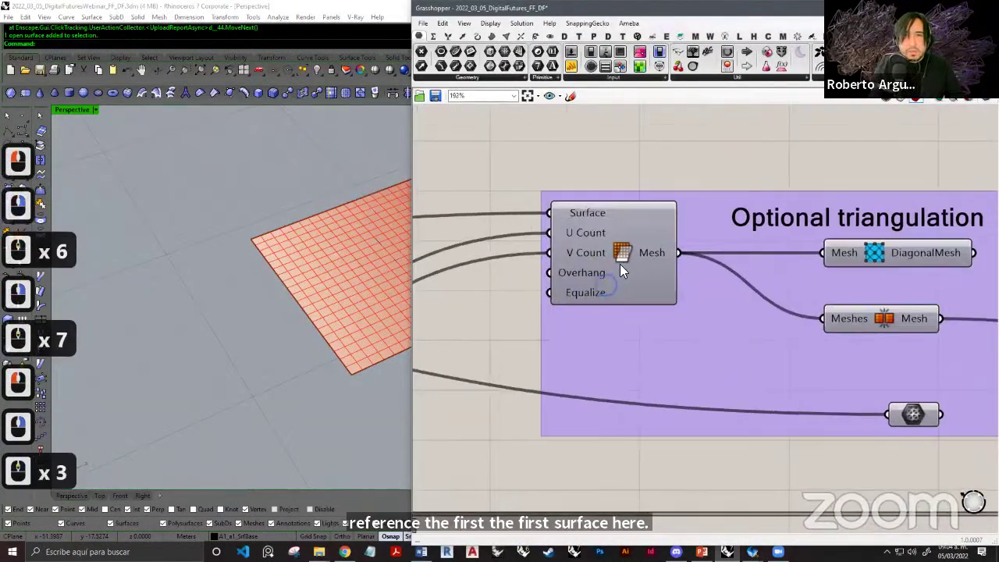
{"action": "right_click_drag", "start_coordinate": [311, 279], "coordinate": [371, 280], "text": "shift"}
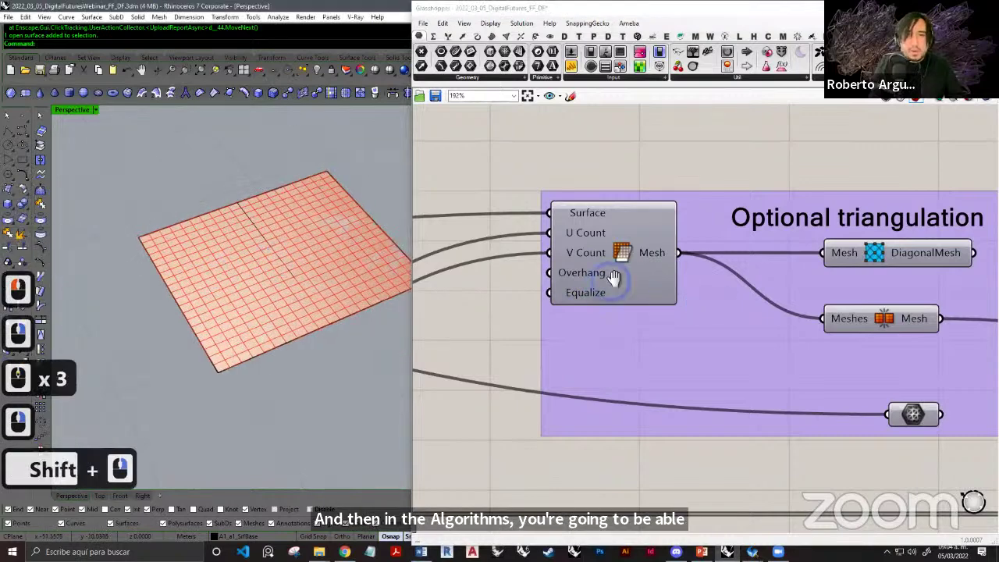
Trace the U Count and V Count inputs of the surface-to-mesh component back to the Mesh subdivision slider.
{"action": "right_click_drag", "start_coordinate": [614, 276], "coordinate": [635, 262]}
{"action": "scroll", "coordinate": [634, 252], "scroll_direction": "up", "scroll_amount": 6}
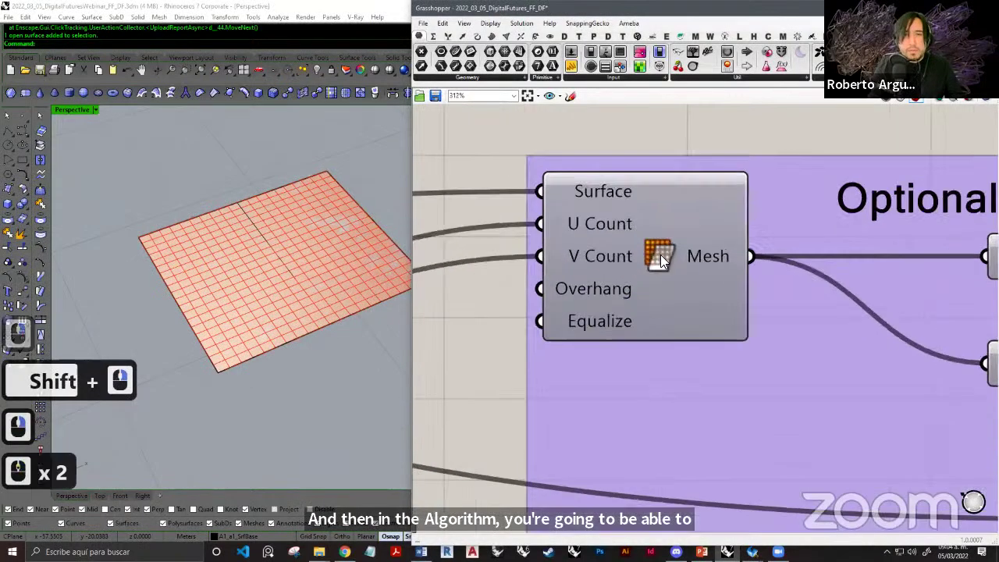
{"action": "scroll", "coordinate": [651, 254], "scroll_direction": "down", "scroll_amount": 13}
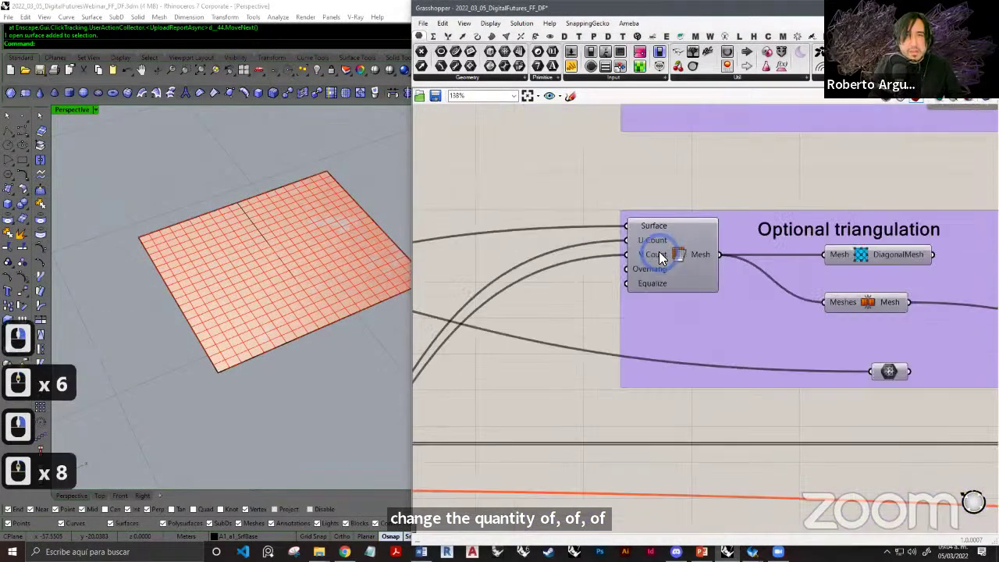
{"action": "right_click_drag", "start_coordinate": [663, 266], "coordinate": [738, 221]}
{"action": "right_click_drag", "start_coordinate": [560, 315], "coordinate": [727, 248]}
{"action": "scroll", "coordinate": [578, 331], "scroll_direction": "up", "scroll_amount": 9}
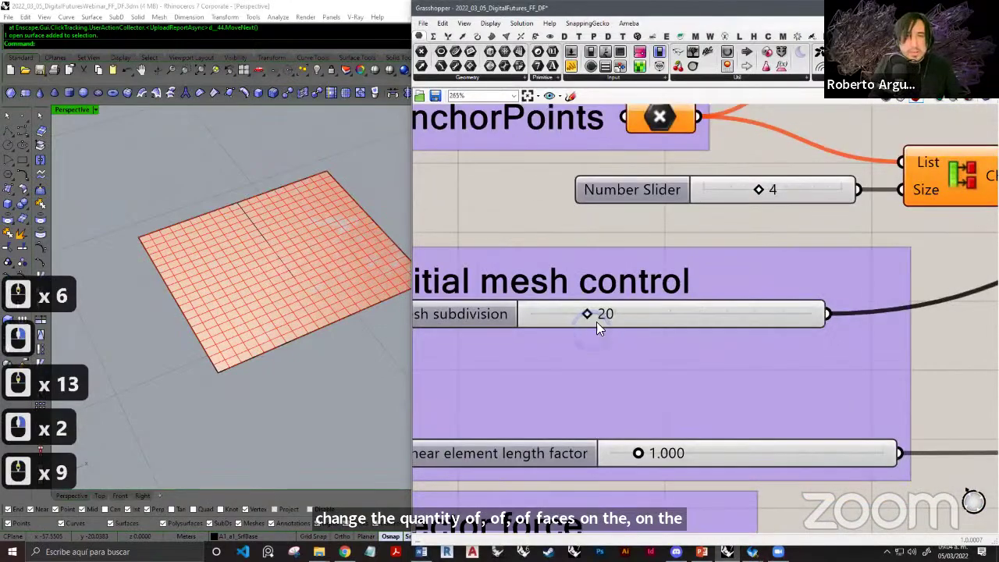
{"action": "scroll", "coordinate": [617, 312], "scroll_direction": "down", "scroll_amount": 4}
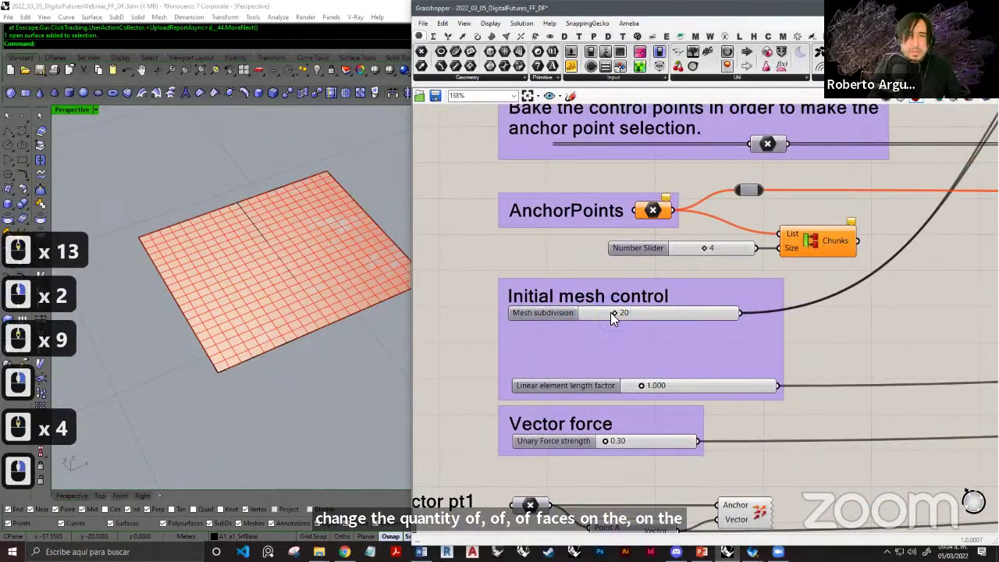
{"action": "scroll", "coordinate": [605, 315], "scroll_direction": "up", "scroll_amount": 3}
{"action": "scroll", "coordinate": [601, 324], "scroll_direction": "down", "scroll_amount": 7}
{"action": "scroll", "coordinate": [815, 192], "scroll_direction": "up", "scroll_amount": 6}
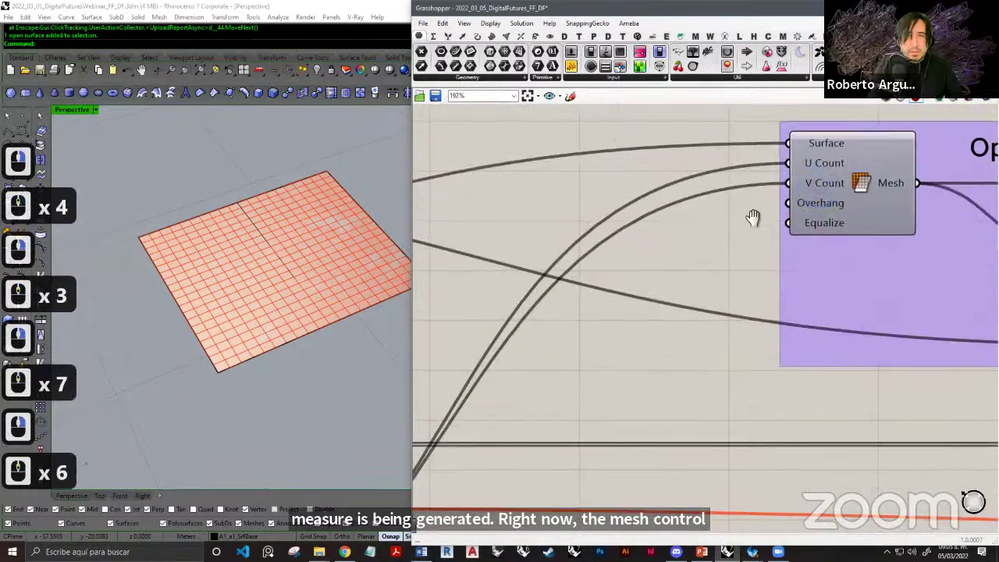
{"action": "right_click_drag", "start_coordinate": [754, 217], "coordinate": [683, 247]}
{"action": "scroll", "coordinate": [763, 202], "scroll_direction": "down", "scroll_amount": 5}
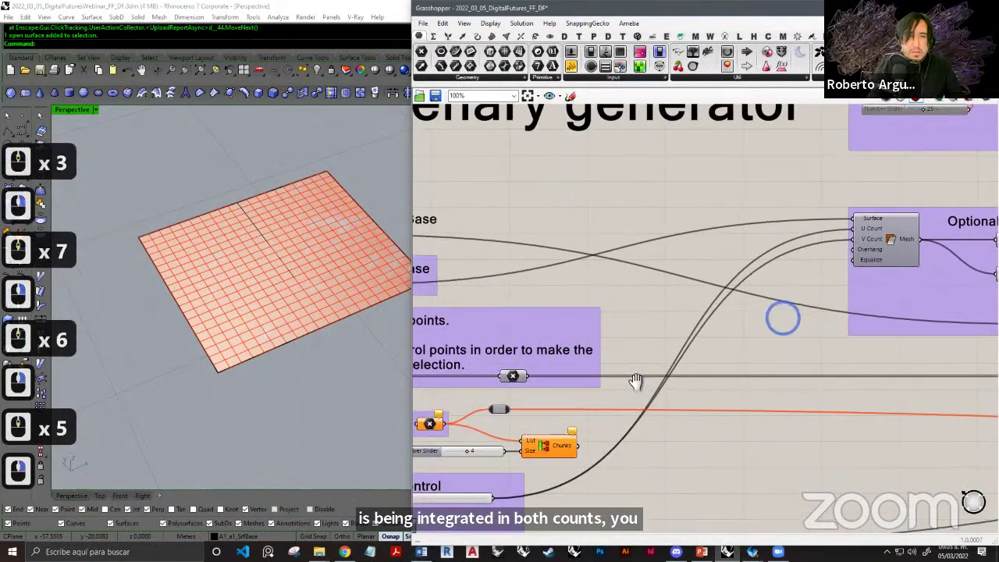
{"action": "scroll", "coordinate": [616, 367], "scroll_direction": "up", "scroll_amount": 4}
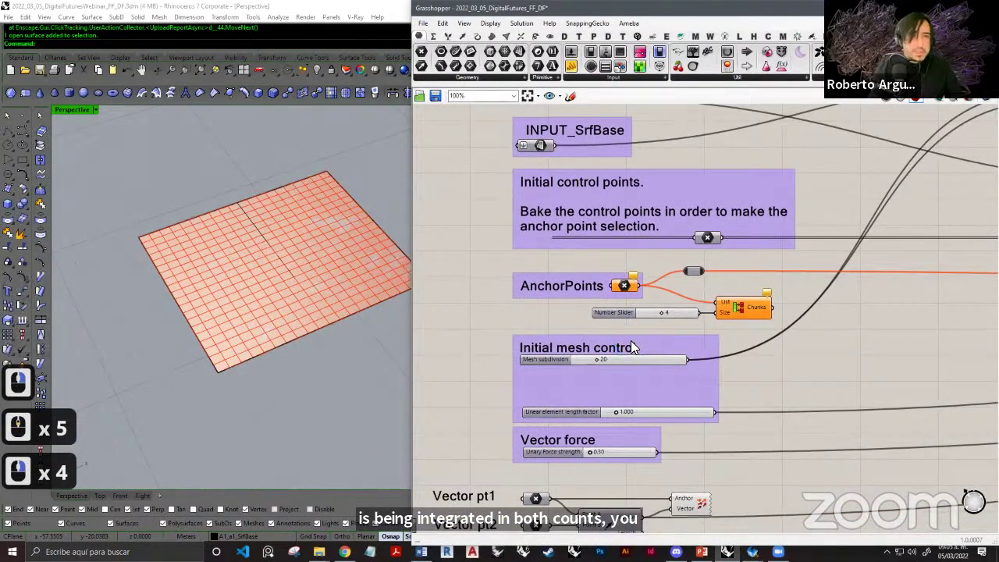
Set the Mesh subdivision slider in the Initial mesh control group to 10 and deselect it.
{"action": "scroll", "coordinate": [631, 341], "scroll_direction": "up", "scroll_amount": 6}
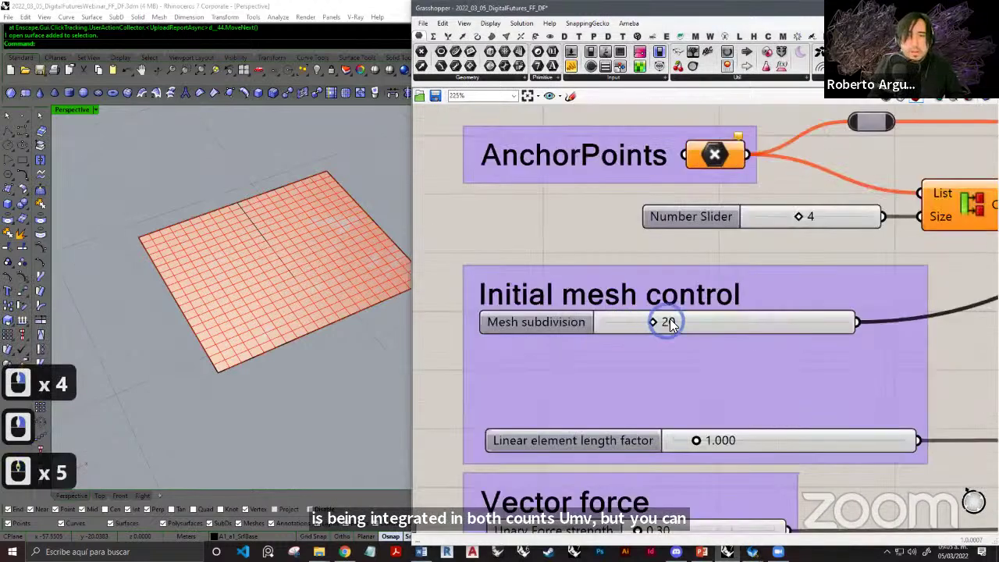
{"action": "scroll", "coordinate": [669, 324], "scroll_direction": "up", "scroll_amount": 2}
{"action": "double_click", "coordinate": [707, 318]}
{"action": "type", "text": "10"}
{"action": "key", "text": "Return"}
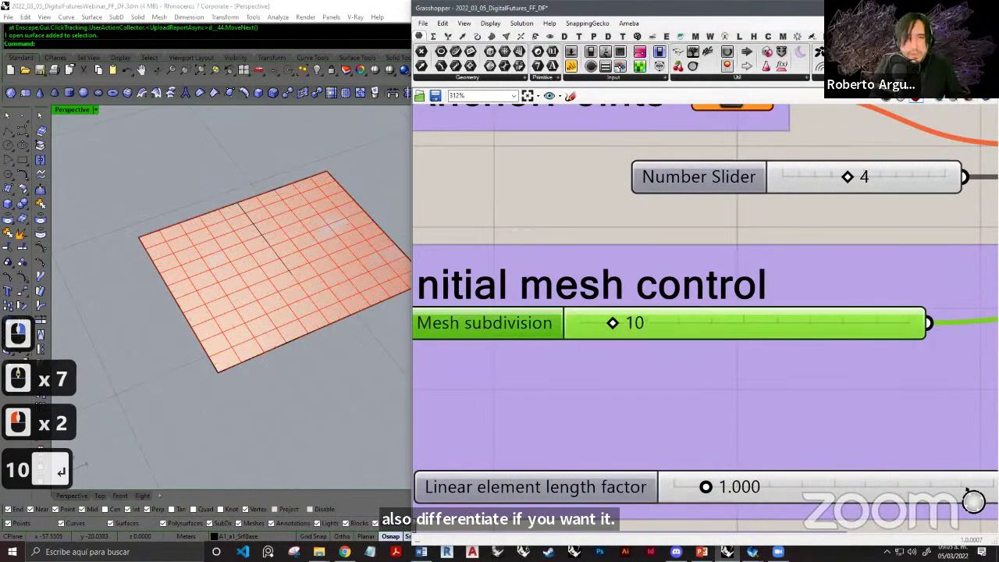
{"action": "left_click", "coordinate": [697, 223]}
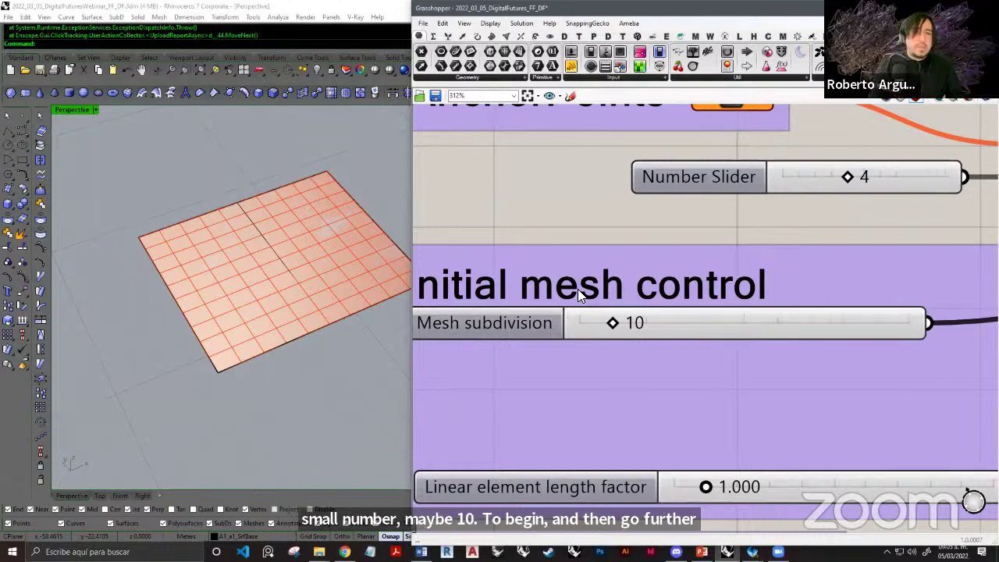
Follow the Catenary generator's wires from the input groups to the spring, load and anchor goals and the solver, and return.
{"action": "scroll", "coordinate": [688, 349], "scroll_direction": "down", "scroll_amount": 7}
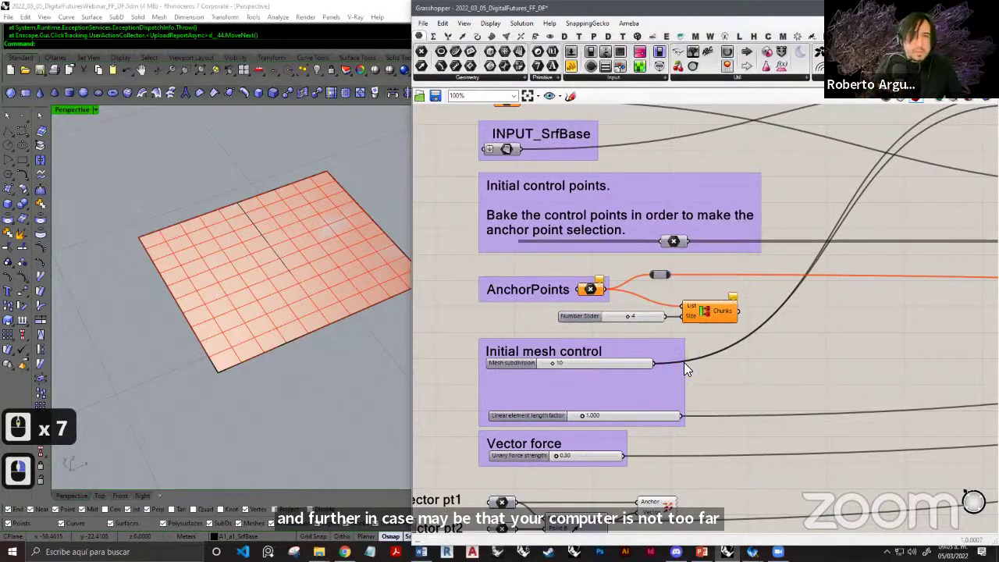
{"action": "right_click_drag", "start_coordinate": [760, 329], "coordinate": [674, 358]}
{"action": "scroll", "coordinate": [674, 357], "scroll_direction": "down", "scroll_amount": 5}
{"action": "right_click_drag", "start_coordinate": [796, 321], "coordinate": [671, 321]}
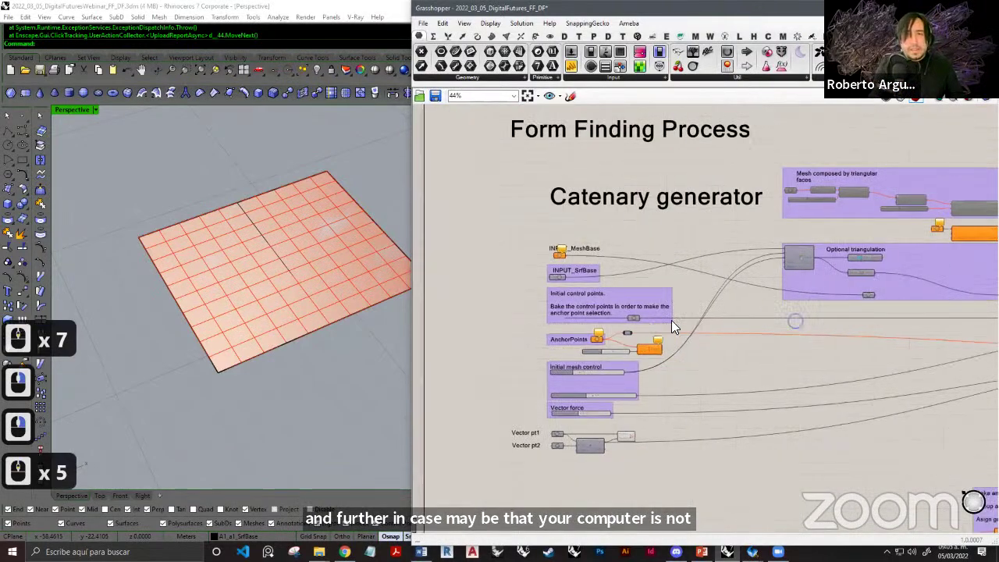
{"action": "right_click_drag", "start_coordinate": [859, 291], "coordinate": [672, 274]}
{"action": "right_click_drag", "start_coordinate": [834, 303], "coordinate": [609, 278]}
{"action": "scroll", "coordinate": [937, 253], "scroll_direction": "up", "scroll_amount": 3}
{"action": "right_click_drag", "start_coordinate": [877, 269], "coordinate": [813, 257]}
{"action": "right_click_drag", "start_coordinate": [854, 344], "coordinate": [697, 328]}
{"action": "scroll", "coordinate": [698, 328], "scroll_direction": "up", "scroll_amount": 2}
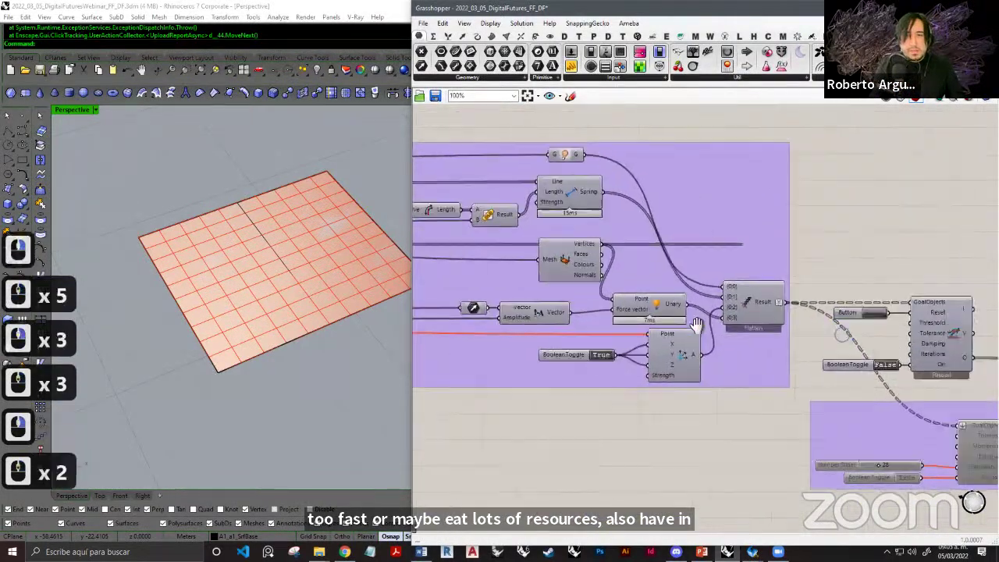
{"action": "right_click_drag", "start_coordinate": [886, 325], "coordinate": [751, 317]}
{"action": "right_click_drag", "start_coordinate": [682, 299], "coordinate": [798, 306]}
{"action": "scroll", "coordinate": [798, 305], "scroll_direction": "down", "scroll_amount": 1}
{"action": "scroll", "coordinate": [781, 304], "scroll_direction": "down", "scroll_amount": 7}
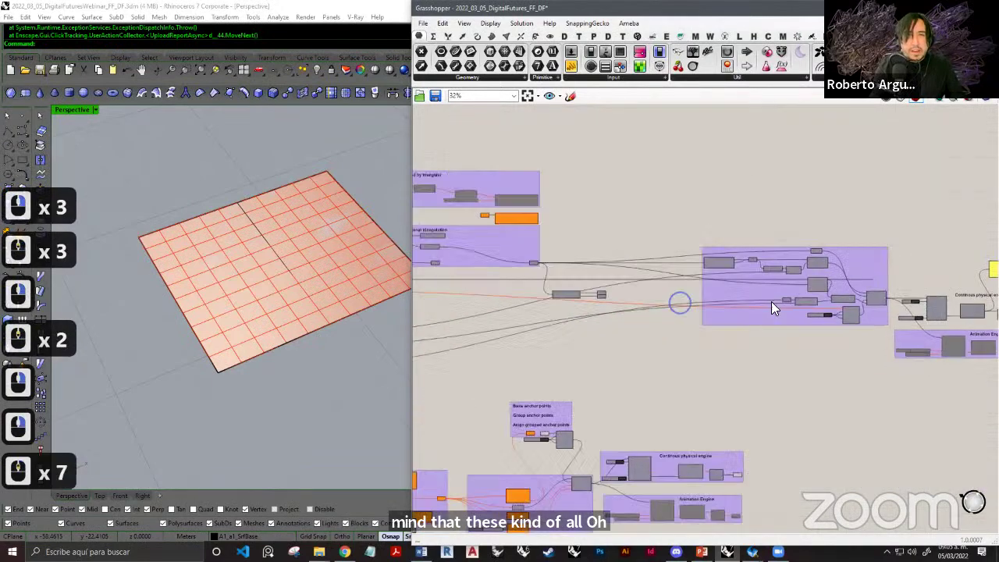
{"action": "scroll", "coordinate": [684, 298], "scroll_direction": "up", "scroll_amount": 2}
{"action": "scroll", "coordinate": [671, 295], "scroll_direction": "up", "scroll_amount": 2}
{"action": "scroll", "coordinate": [675, 296], "scroll_direction": "up", "scroll_amount": 1}
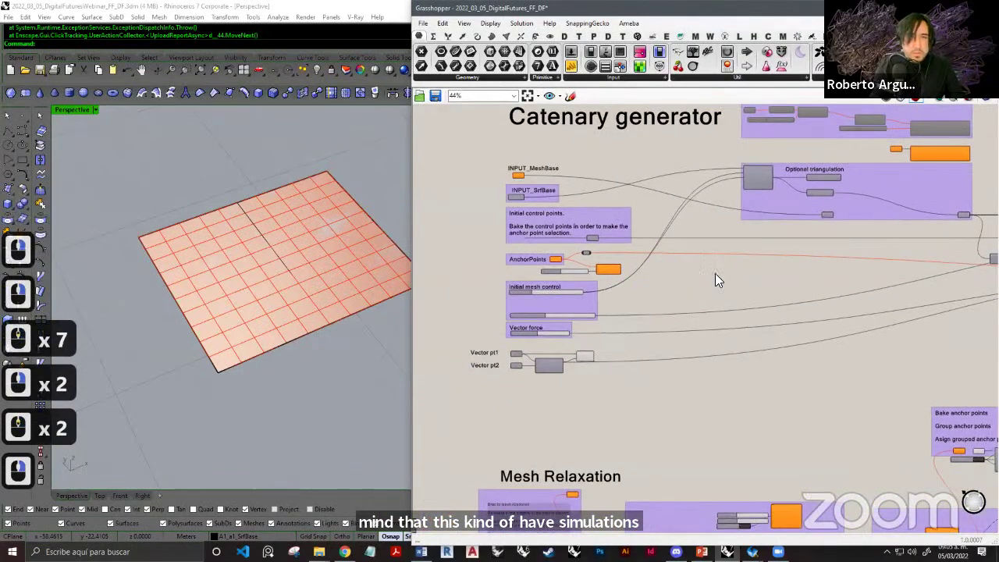
Examine the mesh grid on the square plane and the surface-to-mesh component in the Optional triangulation group that generates it.
{"action": "right_click_drag", "start_coordinate": [715, 275], "coordinate": [700, 276]}
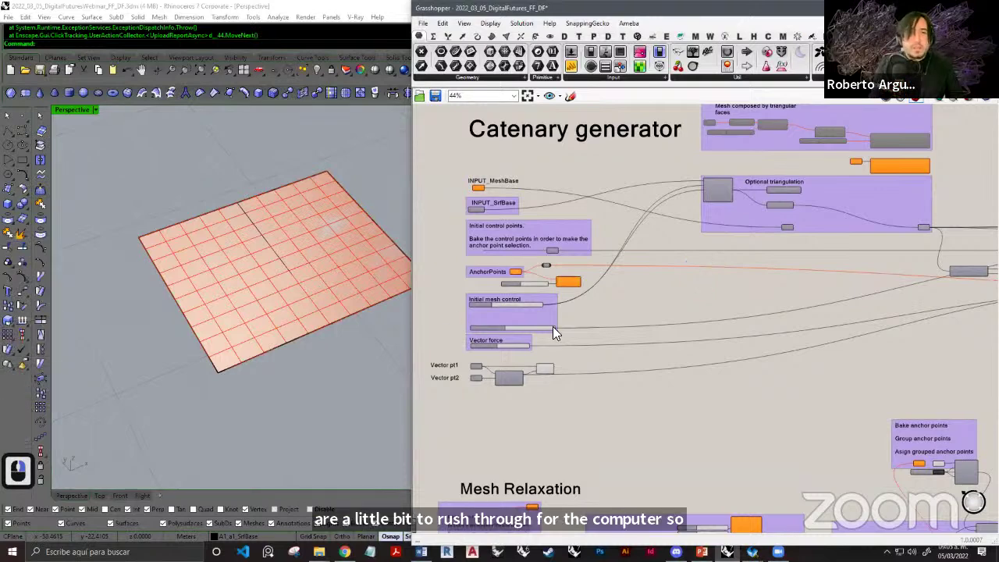
{"action": "right_click_drag", "start_coordinate": [676, 314], "coordinate": [724, 324]}
{"action": "right_click_drag", "start_coordinate": [254, 239], "coordinate": [273, 270]}
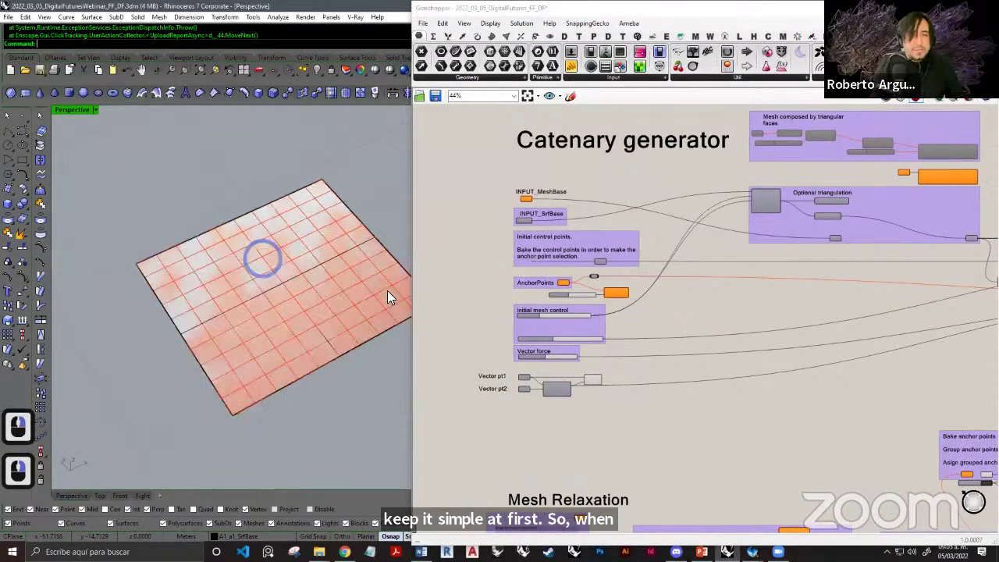
{"action": "right_click_drag", "start_coordinate": [720, 297], "coordinate": [660, 328]}
{"action": "scroll", "coordinate": [726, 217], "scroll_direction": "up", "scroll_amount": 9}
{"action": "right_click_drag", "start_coordinate": [673, 272], "coordinate": [656, 230]}
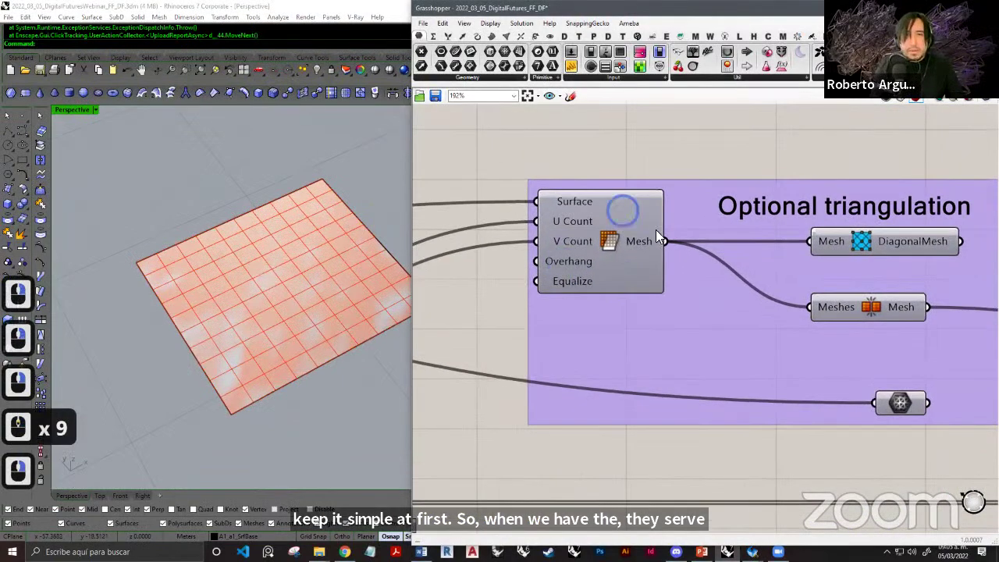
{"action": "right_click_drag", "start_coordinate": [587, 296], "coordinate": [623, 289]}
{"action": "scroll", "coordinate": [599, 290], "scroll_direction": "down", "scroll_amount": 2}
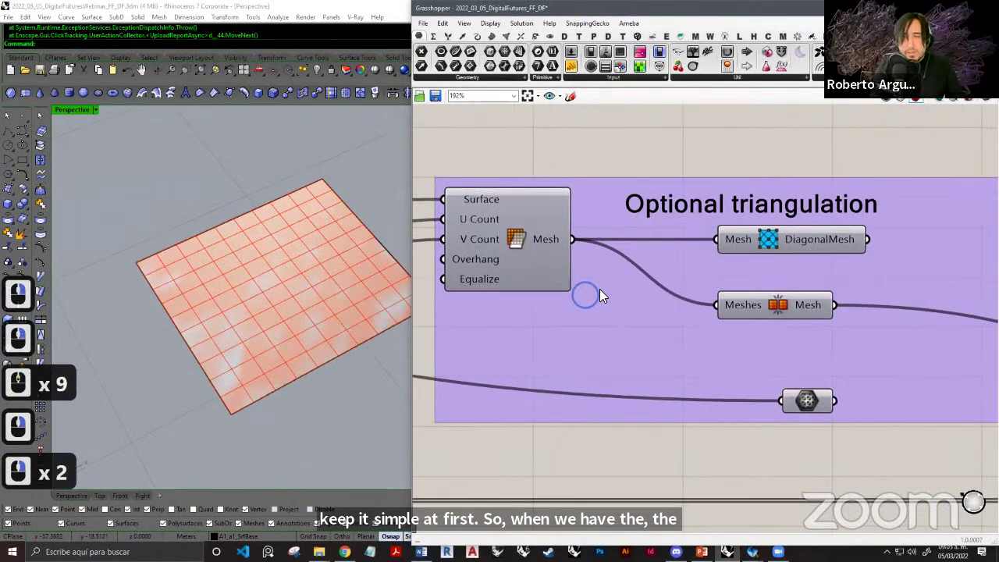
Turn on the preview of the point parameter in the Initial control points group and deselect it.
{"action": "scroll", "coordinate": [602, 306], "scroll_direction": "down", "scroll_amount": 3}
{"action": "scroll", "coordinate": [710, 321], "scroll_direction": "down", "scroll_amount": 2}
{"action": "scroll", "coordinate": [726, 296], "scroll_direction": "down", "scroll_amount": 4}
{"action": "scroll", "coordinate": [726, 296], "scroll_direction": "down", "scroll_amount": 1}
{"action": "right_click_drag", "start_coordinate": [687, 327], "coordinate": [776, 284]}
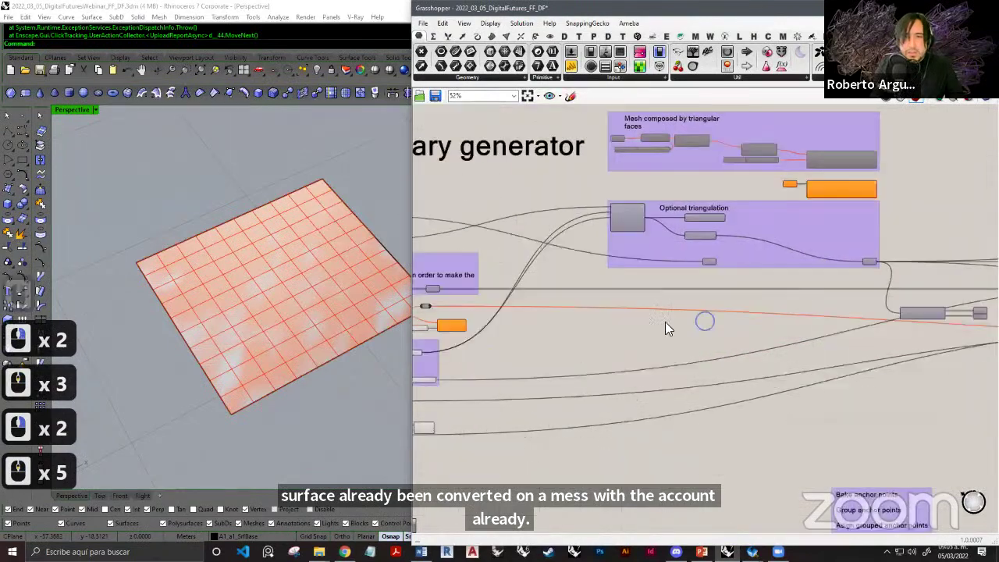
{"action": "right_click_drag", "start_coordinate": [437, 331], "coordinate": [672, 290]}
{"action": "scroll", "coordinate": [654, 269], "scroll_direction": "up", "scroll_amount": 8}
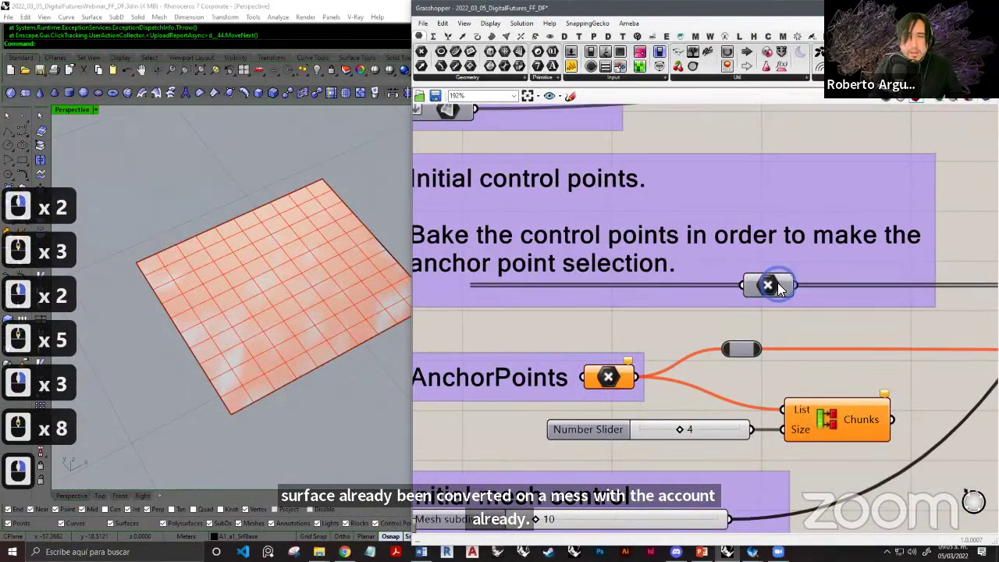
{"action": "left_click", "coordinate": [777, 283]}
{"action": "right_click", "coordinate": [782, 291]}
{"action": "left_click", "coordinate": [815, 330]}
{"action": "left_click", "coordinate": [681, 335]}
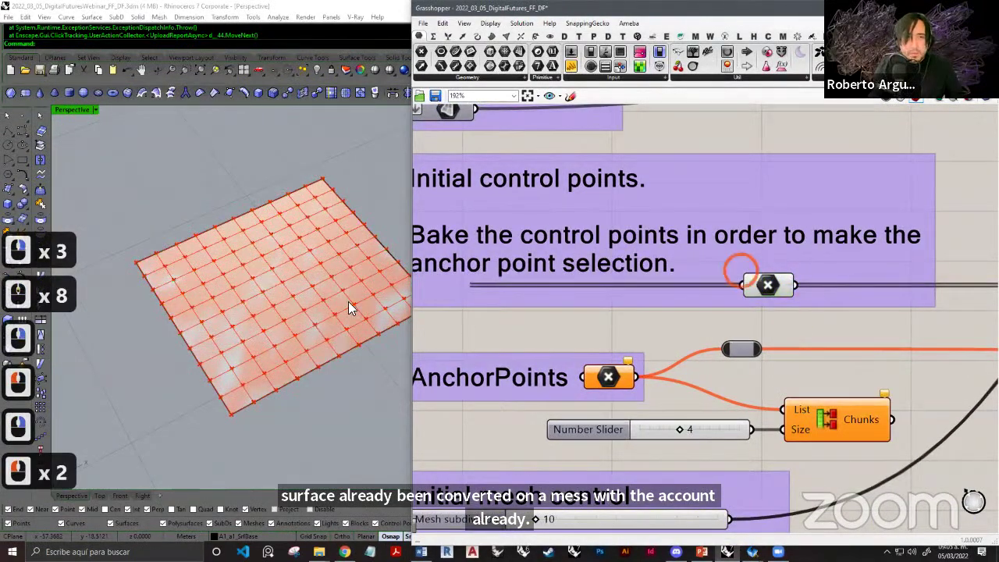
Review the previewed control points on the plane, the baking note beside their parameter and the Optional triangulation mesh outputs.
{"action": "right_click_drag", "start_coordinate": [277, 279], "coordinate": [610, 215], "text": "shift"}
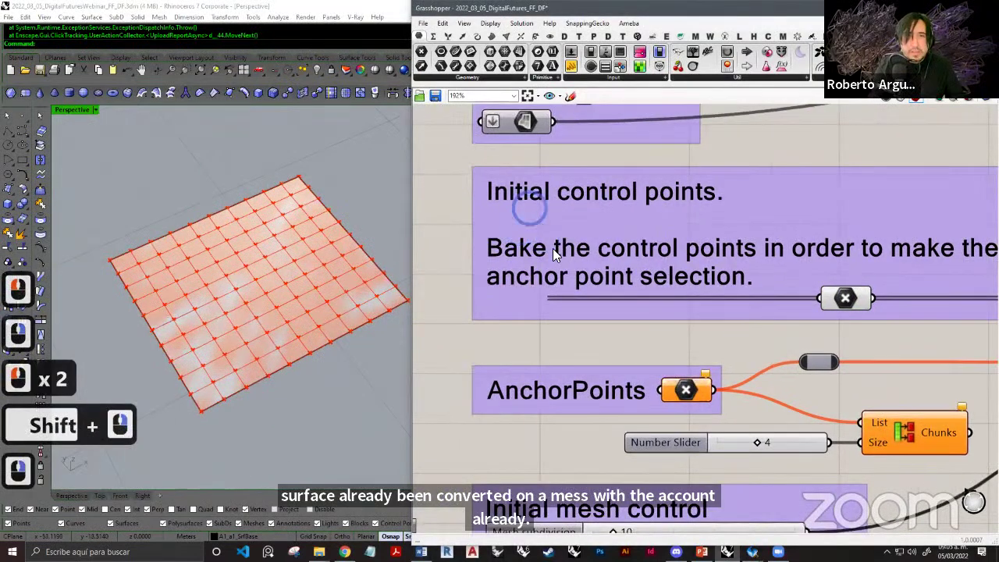
{"action": "scroll", "coordinate": [627, 247], "scroll_direction": "down", "scroll_amount": 2}
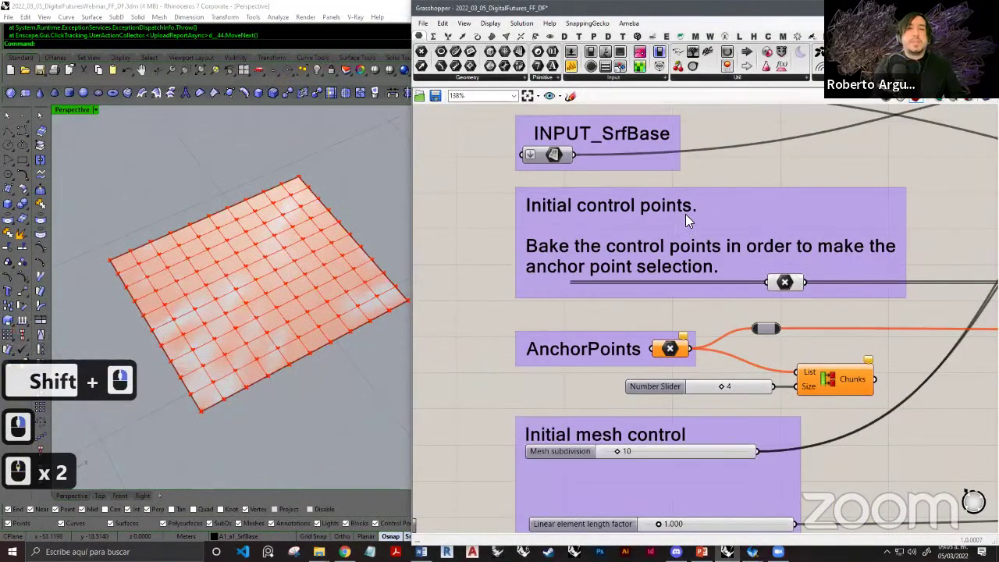
{"action": "scroll", "coordinate": [690, 218], "scroll_direction": "down", "scroll_amount": 2}
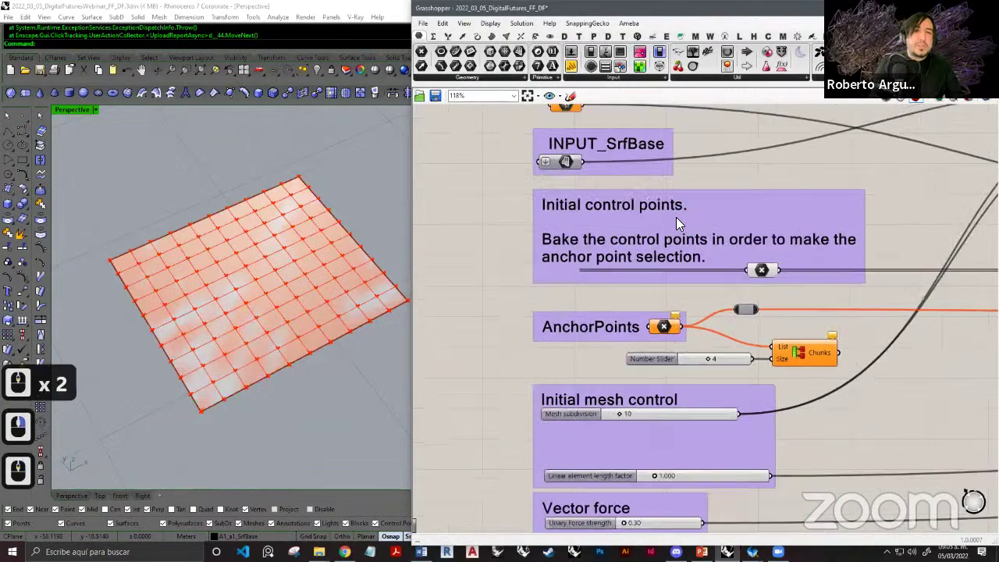
{"action": "scroll", "coordinate": [679, 218], "scroll_direction": "down", "scroll_amount": 6}
{"action": "right_click_drag", "start_coordinate": [964, 183], "coordinate": [834, 198]}
{"action": "scroll", "coordinate": [832, 195], "scroll_direction": "up", "scroll_amount": 7}
{"action": "scroll", "coordinate": [705, 236], "scroll_direction": "up", "scroll_amount": 3}
{"action": "right_click_drag", "start_coordinate": [604, 212], "coordinate": [590, 139]}
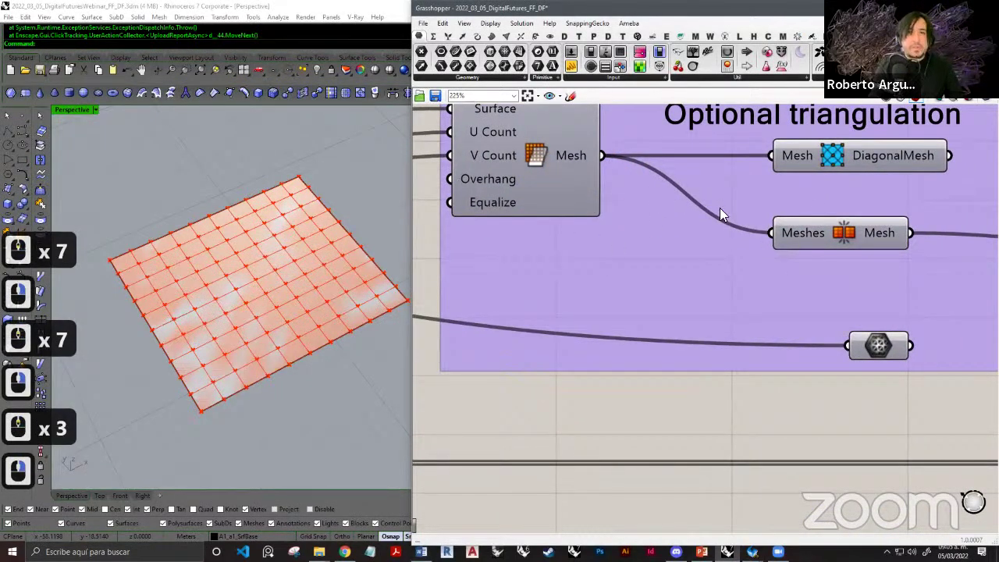
{"action": "scroll", "coordinate": [558, 250], "scroll_direction": "down", "scroll_amount": 9}
{"action": "scroll", "coordinate": [609, 250], "scroll_direction": "down", "scroll_amount": 2}
{"action": "scroll", "coordinate": [525, 230], "scroll_direction": "up", "scroll_amount": 8}
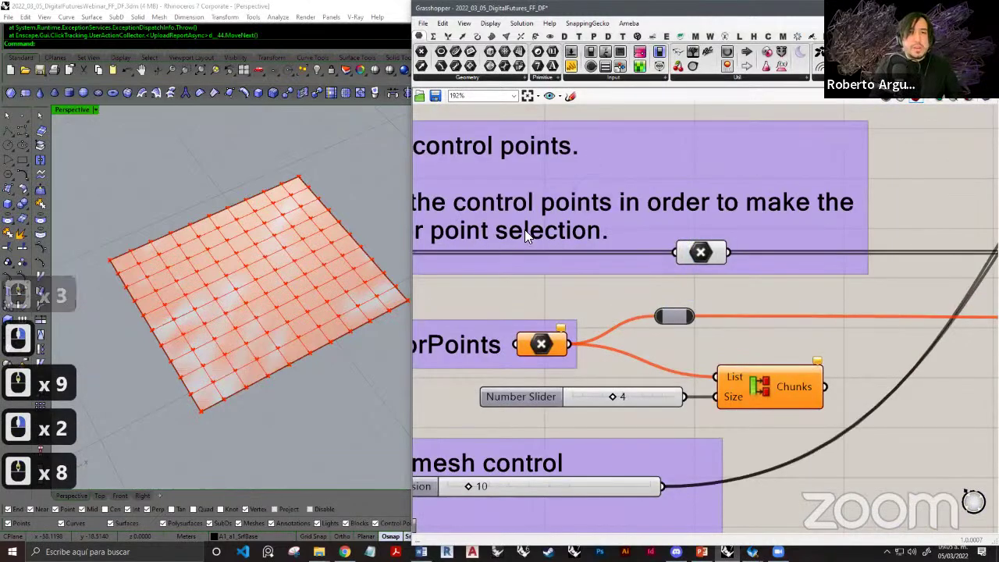
{"action": "right_click_drag", "start_coordinate": [593, 231], "coordinate": [672, 236]}
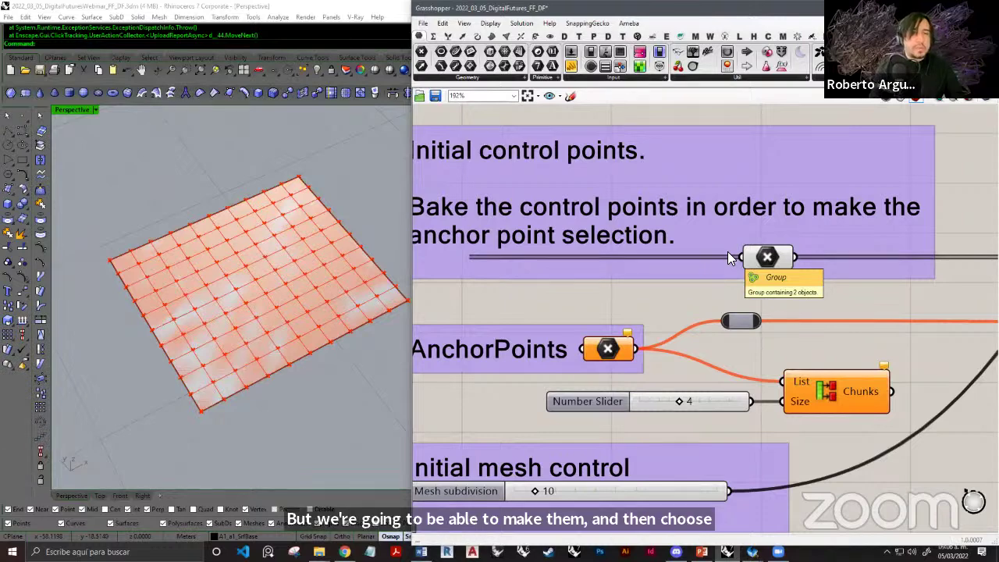
Set the Mesh subdivision slider to 20 for a denser grid of control points on the square plane.
{"action": "scroll", "coordinate": [701, 326], "scroll_direction": "down", "scroll_amount": 4}
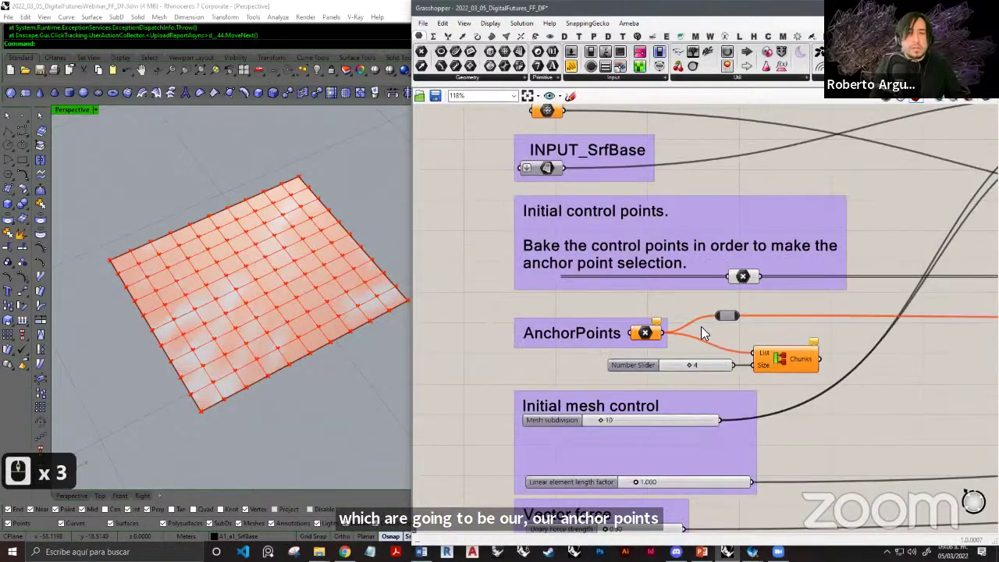
{"action": "scroll", "coordinate": [620, 368], "scroll_direction": "up", "scroll_amount": 8}
{"action": "double_click", "coordinate": [624, 315]}
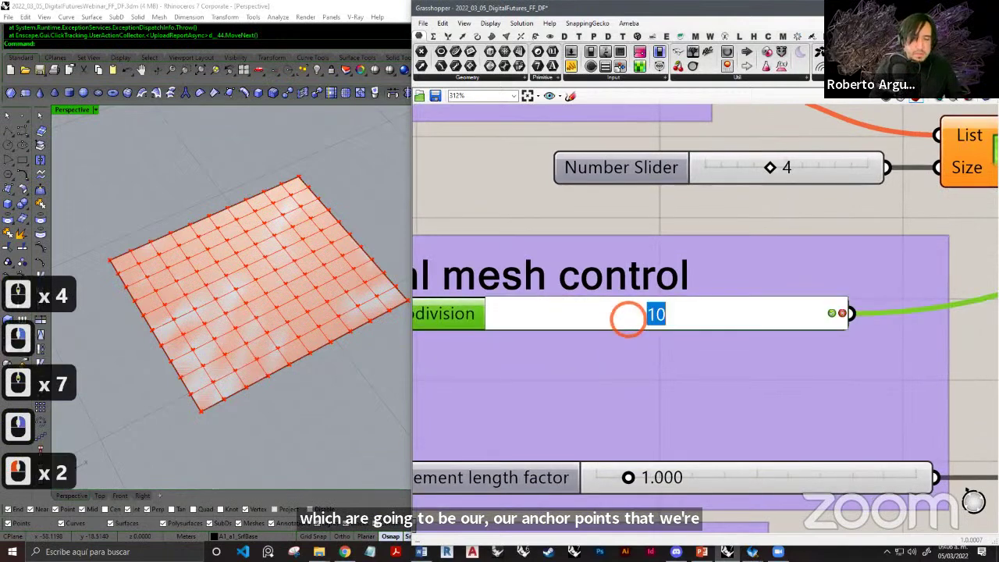
{"action": "type", "text": "20"}
{"action": "key", "text": "Return"}
{"action": "right_click_drag", "start_coordinate": [291, 252], "coordinate": [231, 295]}
{"action": "right_click_drag", "start_coordinate": [231, 294], "coordinate": [312, 248], "text": "shift"}
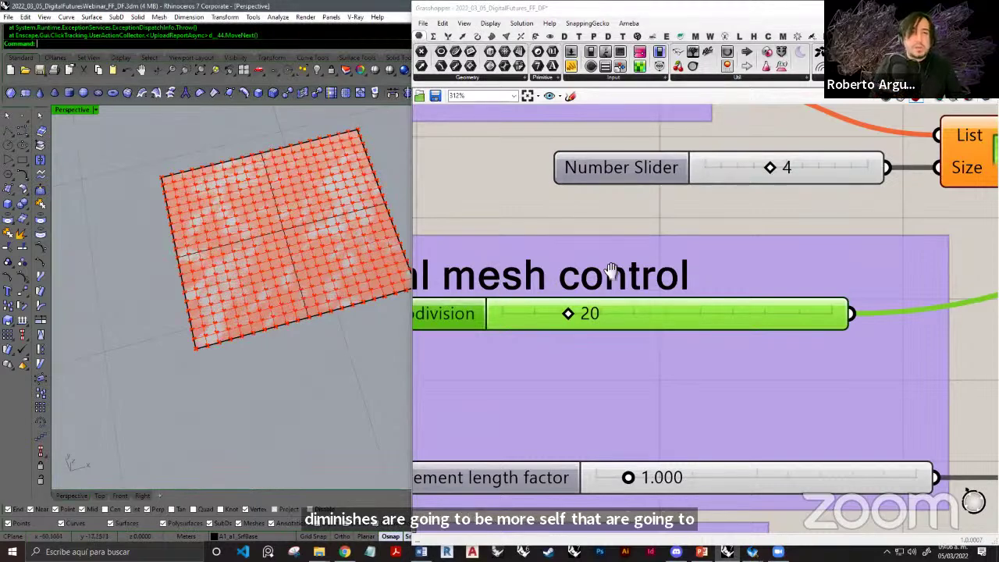
Inspect the denser point grid and the wiring between Initial mesh control, Optional triangulation and the Initial control points parameter.
{"action": "right_click_drag", "start_coordinate": [452, 310], "coordinate": [598, 296]}
{"action": "scroll", "coordinate": [786, 344], "scroll_direction": "down", "scroll_amount": 8}
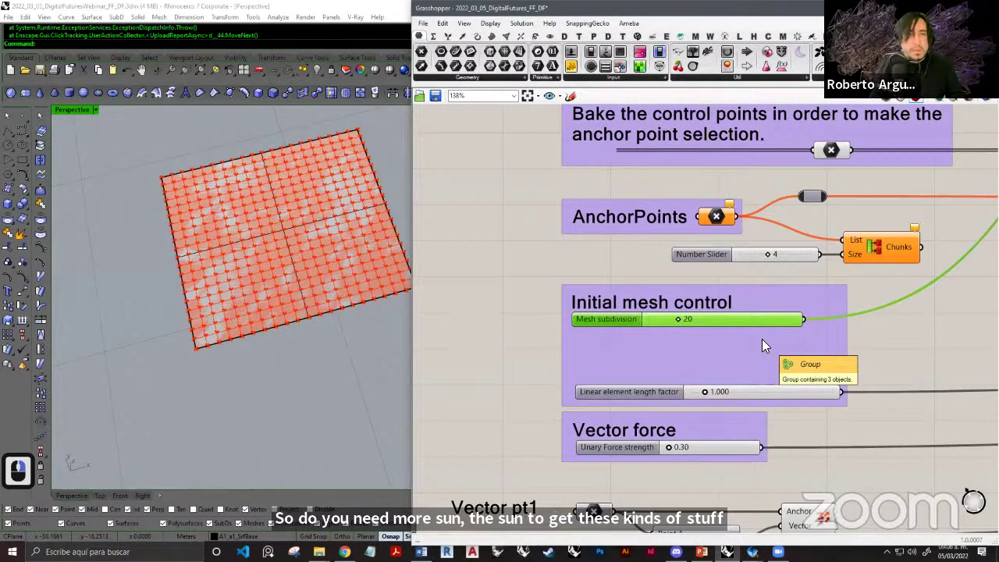
{"action": "right_click_drag", "start_coordinate": [273, 249], "coordinate": [250, 263]}
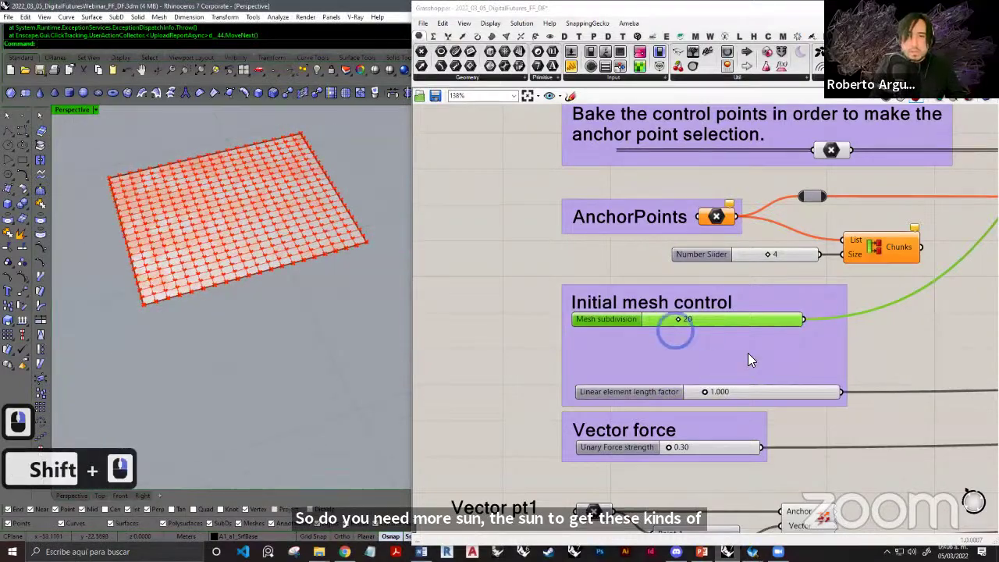
{"action": "right_click_drag", "start_coordinate": [645, 328], "coordinate": [616, 298]}
{"action": "scroll", "coordinate": [582, 292], "scroll_direction": "up", "scroll_amount": 3}
{"action": "scroll", "coordinate": [708, 287], "scroll_direction": "down", "scroll_amount": 5}
{"action": "right_click_drag", "start_coordinate": [735, 310], "coordinate": [570, 341]}
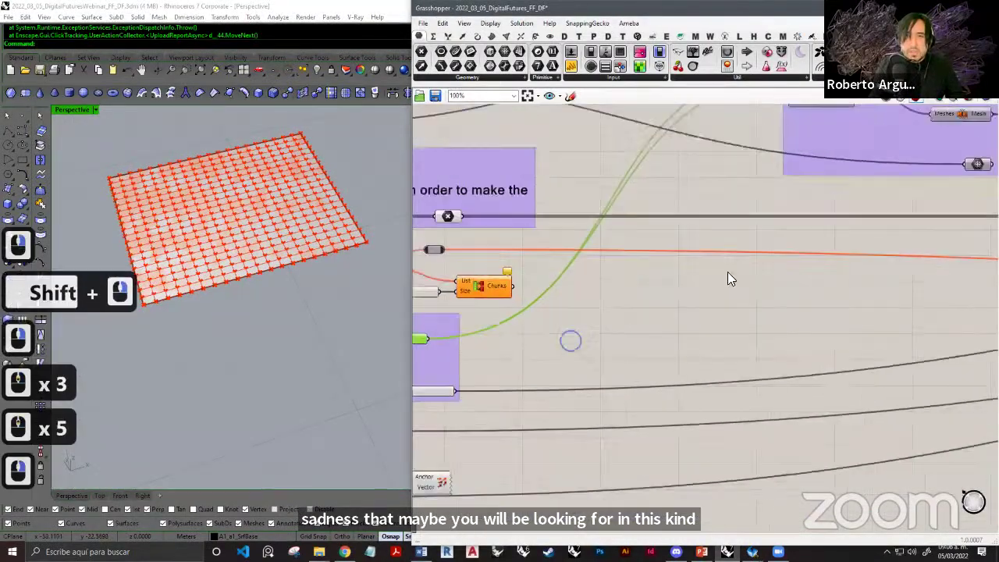
{"action": "right_click_drag", "start_coordinate": [728, 275], "coordinate": [600, 342]}
{"action": "right_click_drag", "start_coordinate": [771, 299], "coordinate": [692, 315]}
{"action": "right_click_drag", "start_coordinate": [466, 313], "coordinate": [751, 288]}
{"action": "right_click_drag", "start_coordinate": [539, 297], "coordinate": [615, 267]}
{"action": "scroll", "coordinate": [677, 264], "scroll_direction": "up", "scroll_amount": 2}
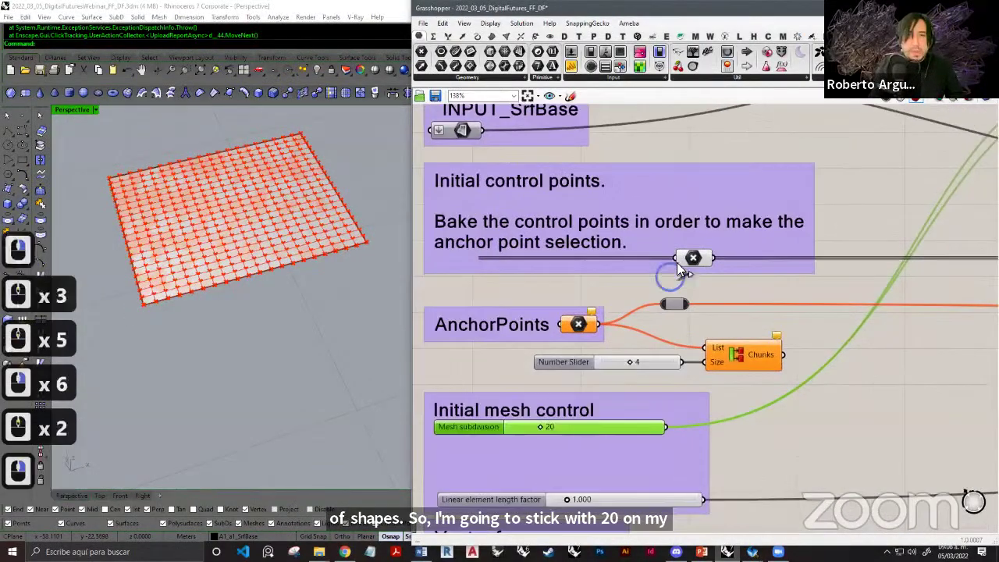
Bake the point parameter in the Initial control points group onto the A1_b_ControlPoints layer.
{"action": "left_click", "coordinate": [692, 260]}
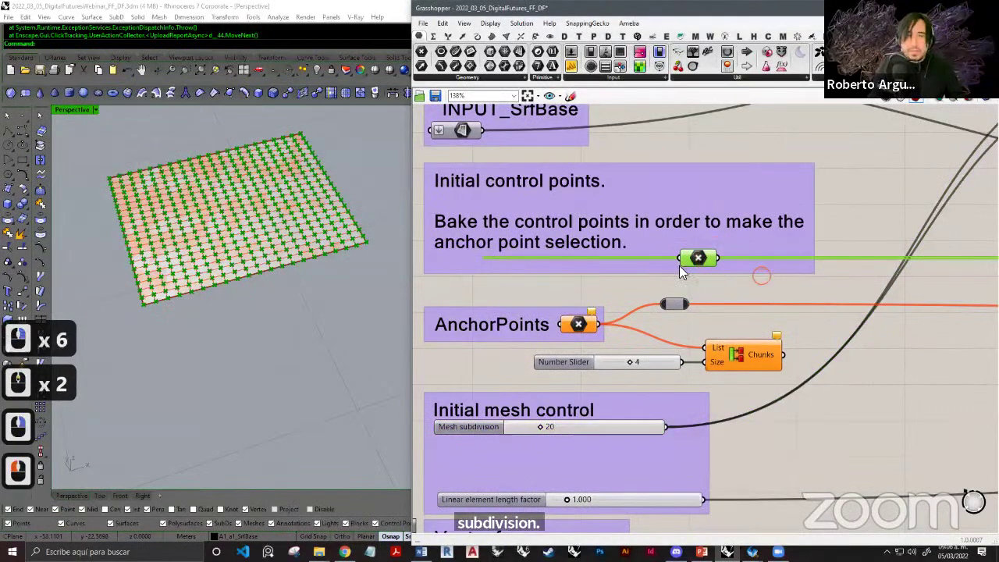
{"action": "left_click", "coordinate": [761, 276]}
{"action": "scroll", "coordinate": [695, 256], "scroll_direction": "up", "scroll_amount": 3}
{"action": "left_click", "coordinate": [693, 262]}
{"action": "right_click", "coordinate": [695, 263]}
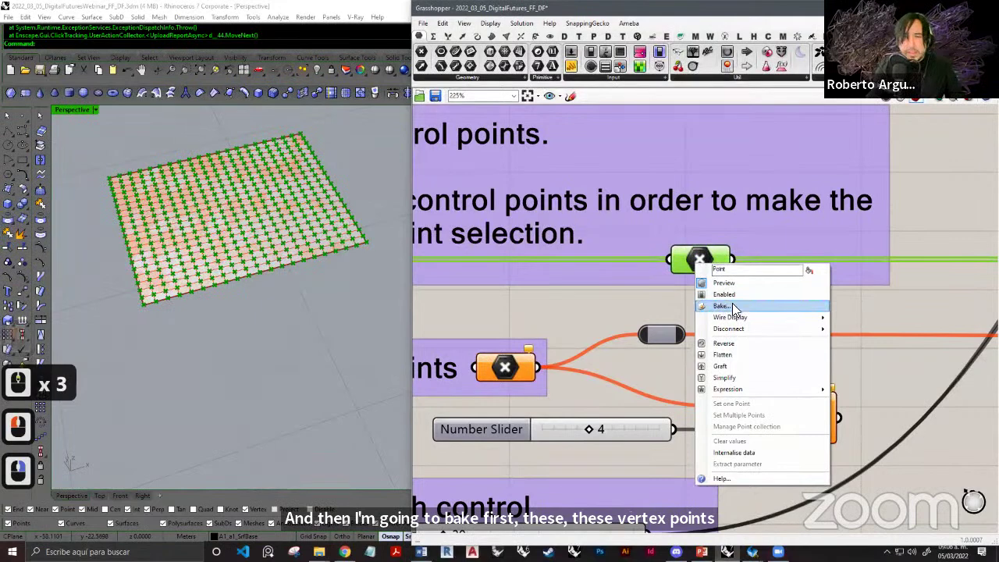
{"action": "left_click", "coordinate": [615, 281]}
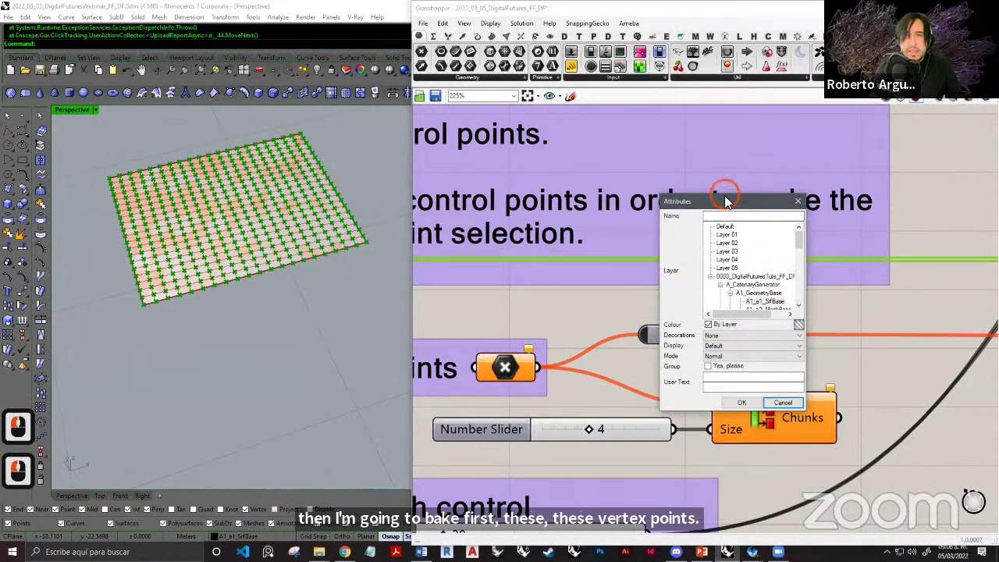
{"action": "left_click_drag", "start_coordinate": [726, 202], "coordinate": [636, 159]}
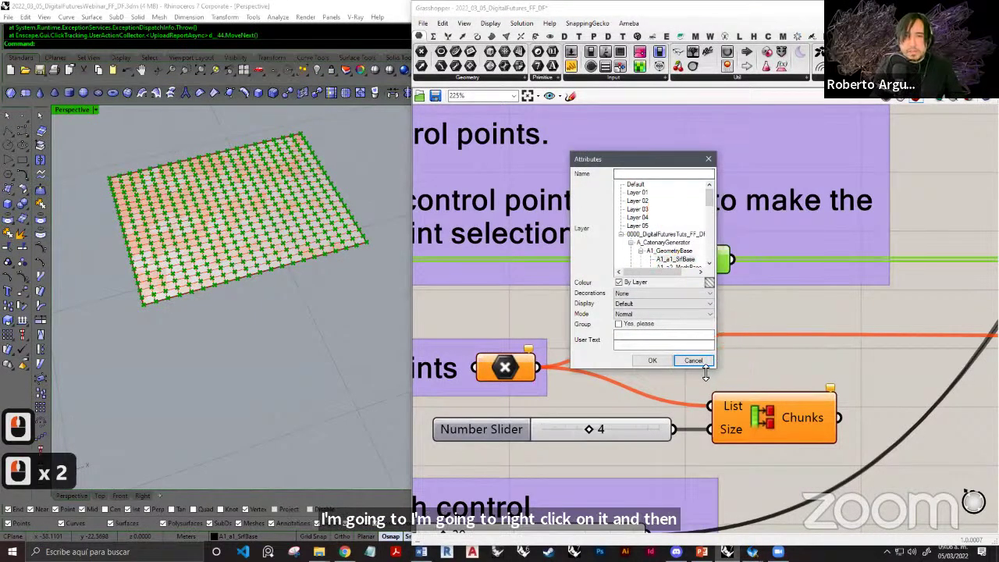
{"action": "left_click_drag", "start_coordinate": [706, 369], "coordinate": [813, 447]}
{"action": "scroll", "coordinate": [663, 219], "scroll_direction": "down", "scroll_amount": 1}
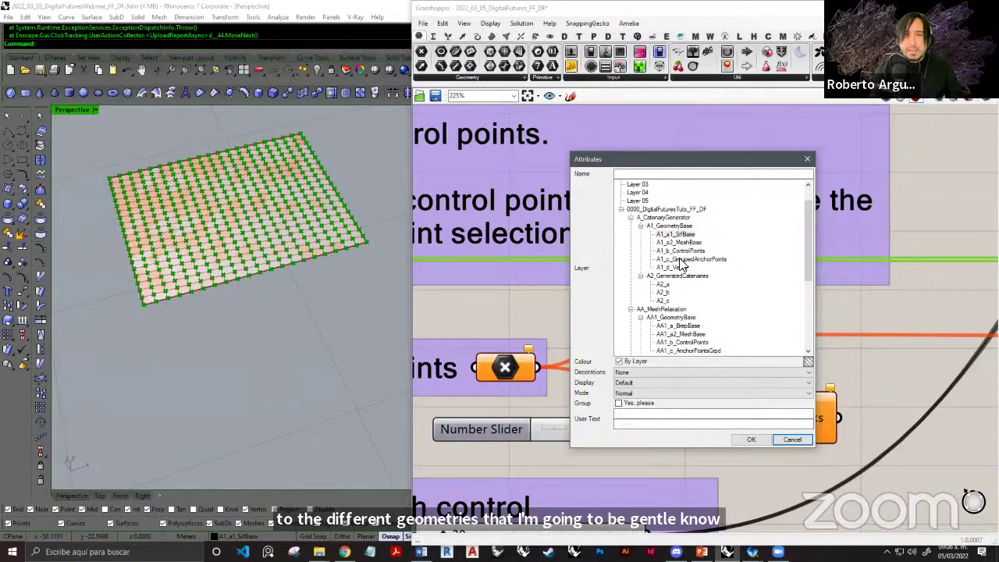
{"action": "left_click", "coordinate": [706, 270]}
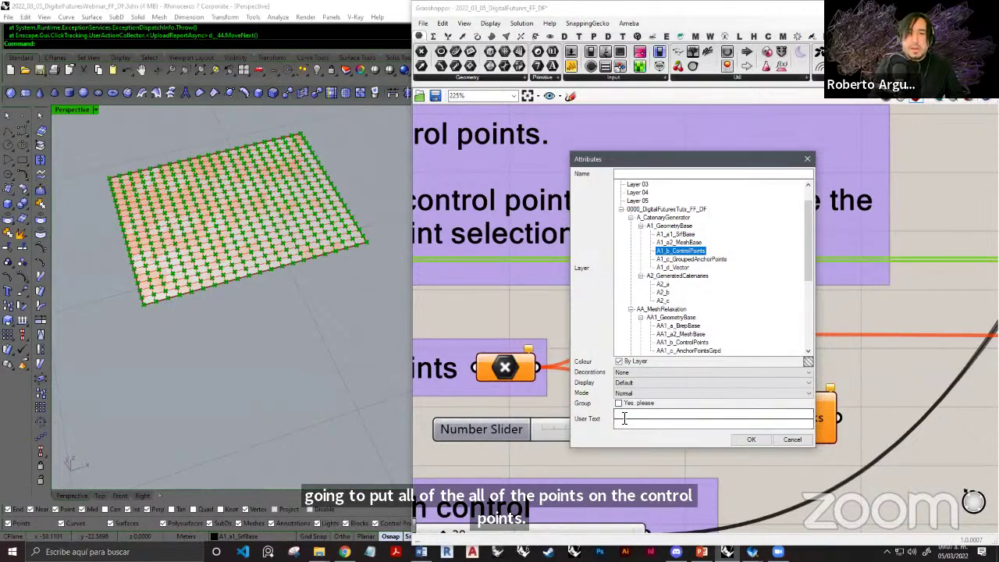
{"action": "left_click", "coordinate": [748, 441]}
Hide the Grasshopper window to work in Rhino and turn on the A1_b_ControlPoints layer.
{"action": "double_click", "coordinate": [282, 262]}
{"action": "right_click_drag", "start_coordinate": [282, 262], "coordinate": [295, 286], "text": "shift"}
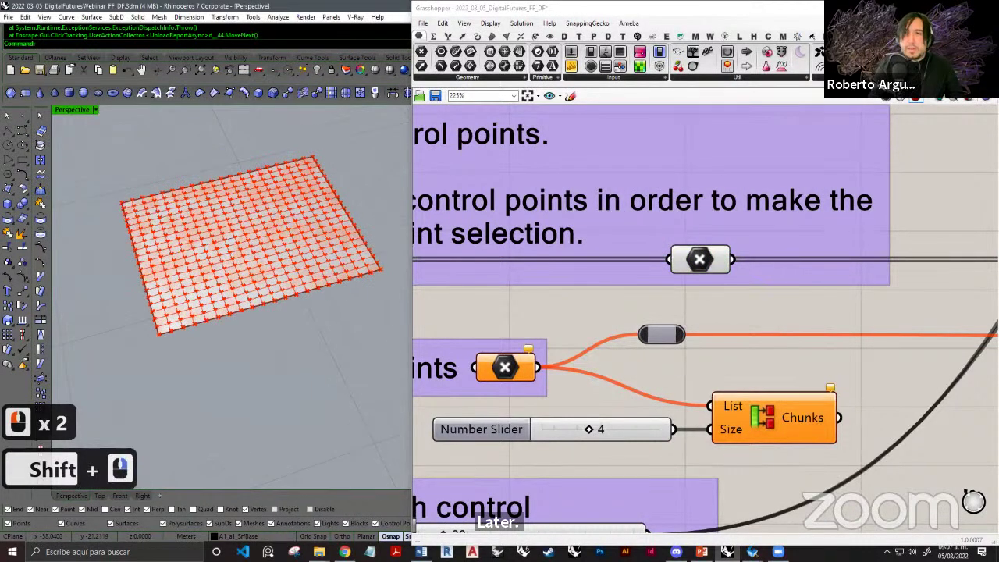
{"action": "left_click", "coordinate": [942, 8]}
{"action": "right_click_drag", "start_coordinate": [714, 273], "coordinate": [747, 274], "text": "shift"}
{"action": "scroll", "coordinate": [961, 233], "scroll_direction": "up", "scroll_amount": 3}
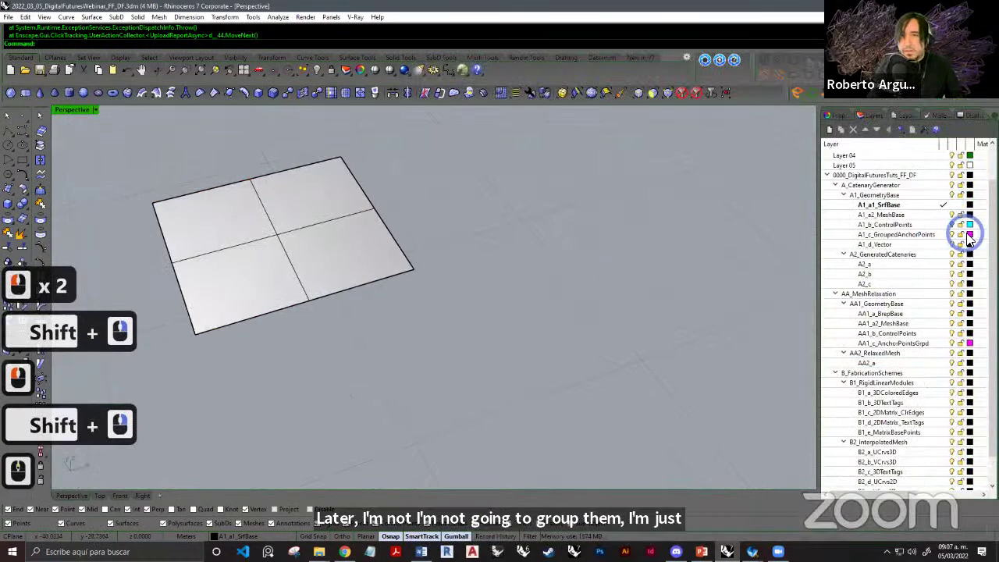
{"action": "left_click", "coordinate": [952, 264]}
Inspect the baked control points across the square surface from several angles.
{"action": "right_click_drag", "start_coordinate": [363, 260], "coordinate": [466, 254], "text": "shift"}
{"action": "scroll", "coordinate": [354, 268], "scroll_direction": "up", "scroll_amount": 3}
{"action": "right_click_drag", "start_coordinate": [466, 254], "coordinate": [427, 287], "text": "shift"}
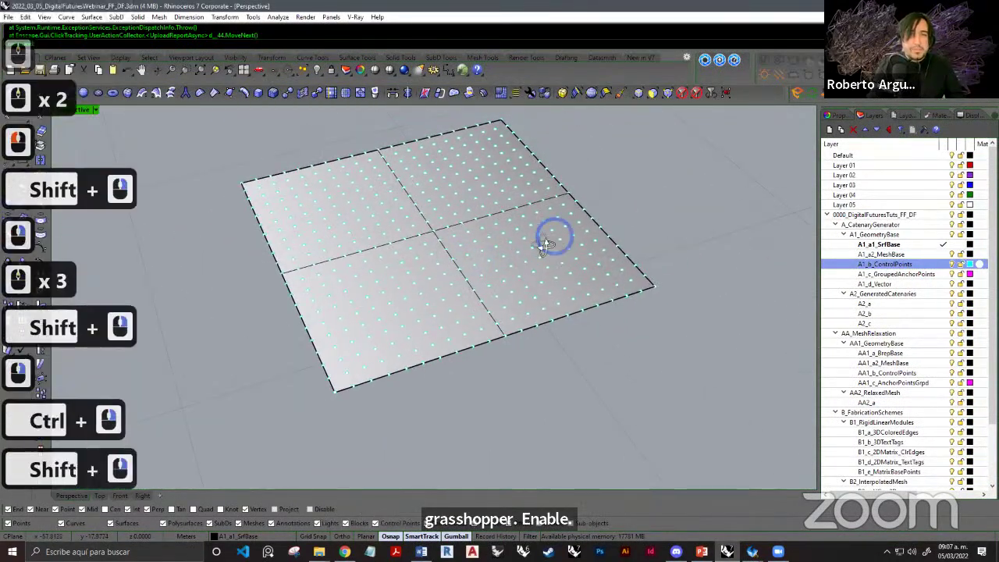
{"action": "right_click_drag", "start_coordinate": [555, 234], "coordinate": [462, 268]}
{"action": "right_click_drag", "start_coordinate": [535, 285], "coordinate": [507, 288]}
{"action": "right_click_drag", "start_coordinate": [419, 313], "coordinate": [452, 270], "text": "shift"}
{"action": "right_click_drag", "start_coordinate": [508, 254], "coordinate": [508, 273]}
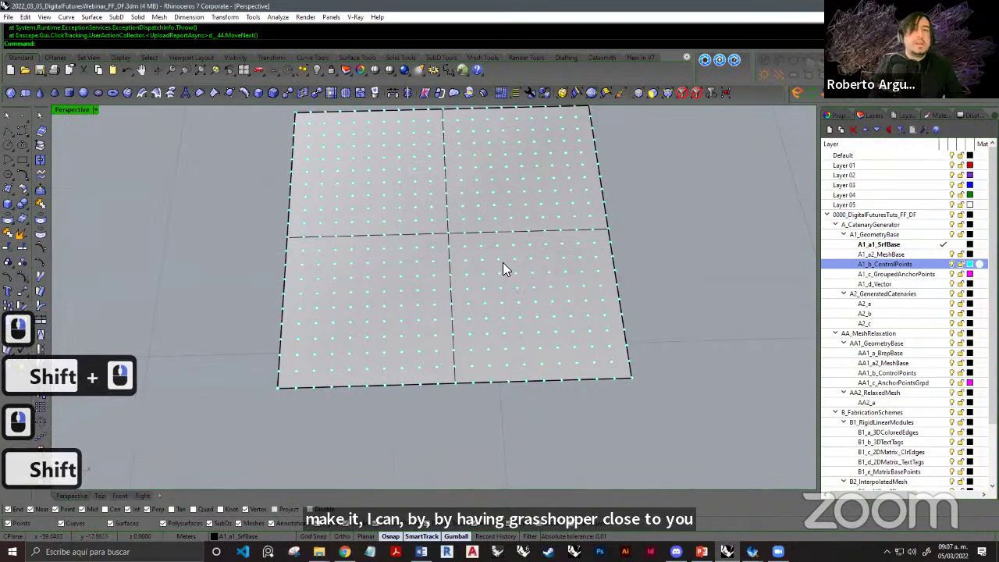
{"action": "right_click_drag", "start_coordinate": [502, 268], "coordinate": [357, 364], "text": "shift"}
{"action": "right_click_drag", "start_coordinate": [531, 279], "coordinate": [596, 306], "text": "shift"}
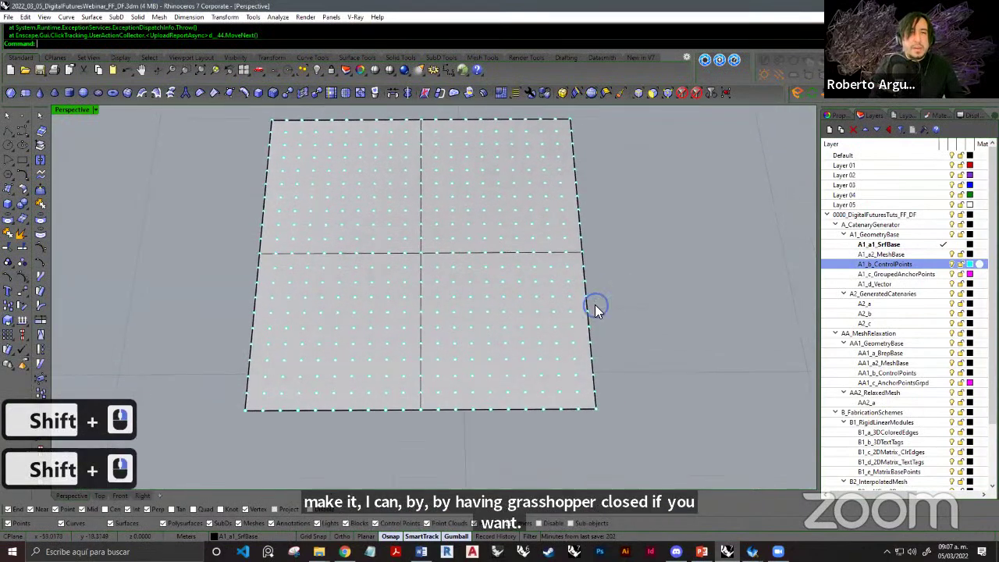
{"action": "right_click_drag", "start_coordinate": [515, 295], "coordinate": [525, 287], "text": "shift"}
{"action": "right_click_drag", "start_coordinate": [461, 326], "coordinate": [473, 301], "text": "shift"}
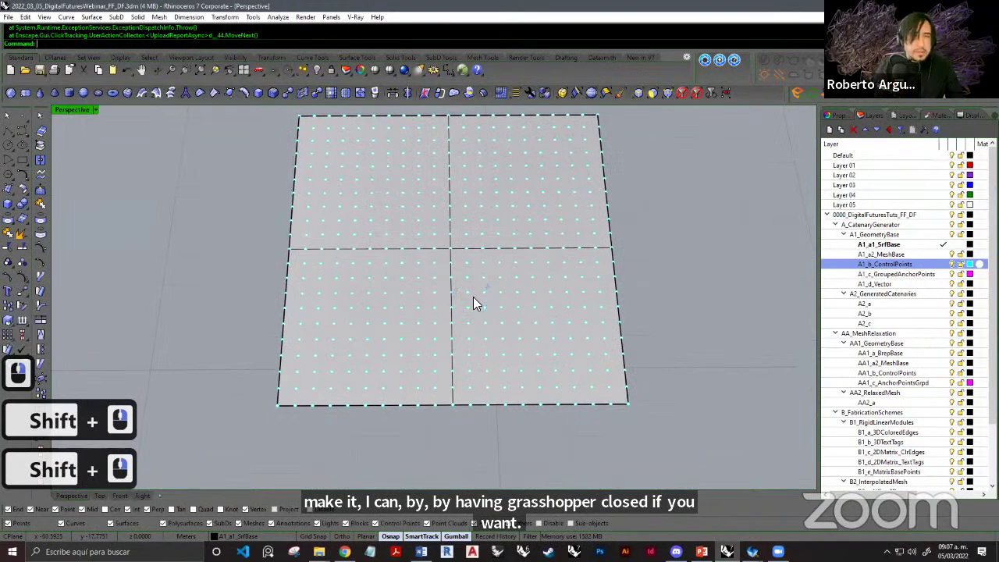
Select the seven control points along both edges of the square's near right corner, four per edge including the corner.
{"action": "right_click_drag", "start_coordinate": [520, 351], "coordinate": [481, 358], "text": "shift"}
{"action": "left_click_drag", "start_coordinate": [527, 429], "coordinate": [590, 412]}
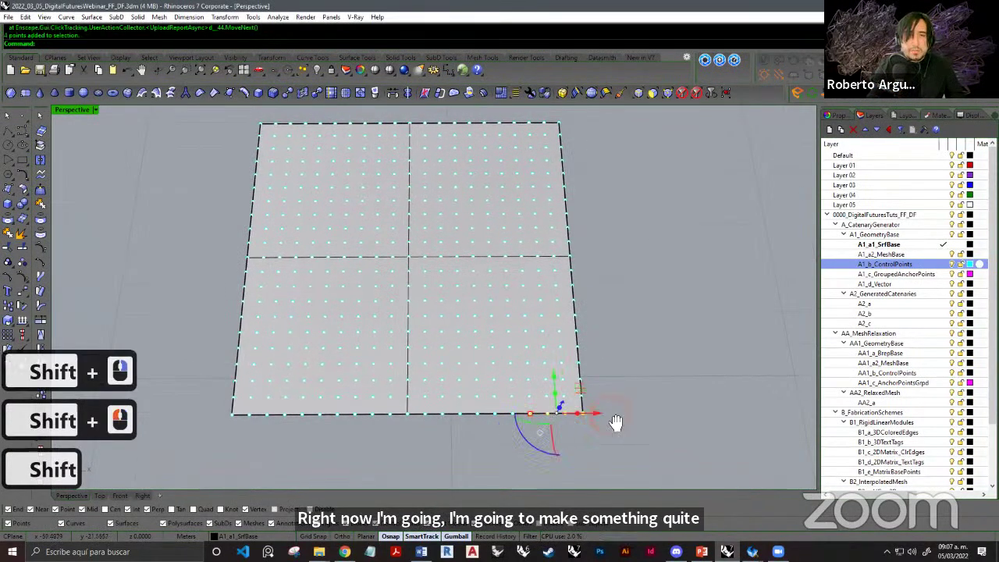
{"action": "right_click_drag", "start_coordinate": [616, 419], "coordinate": [523, 412], "text": "shift"}
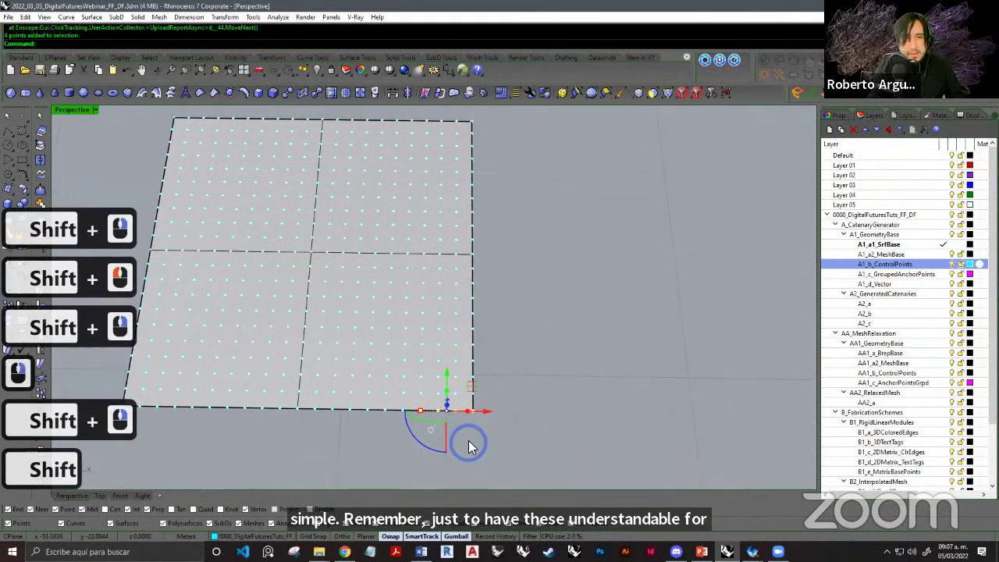
{"action": "left_click_drag", "start_coordinate": [468, 444], "coordinate": [515, 359], "text": "shift"}
Add the seven edge points around the near left corner to the selection and check the picked corner points.
{"action": "right_click_drag", "start_coordinate": [481, 441], "coordinate": [701, 394], "text": "shift"}
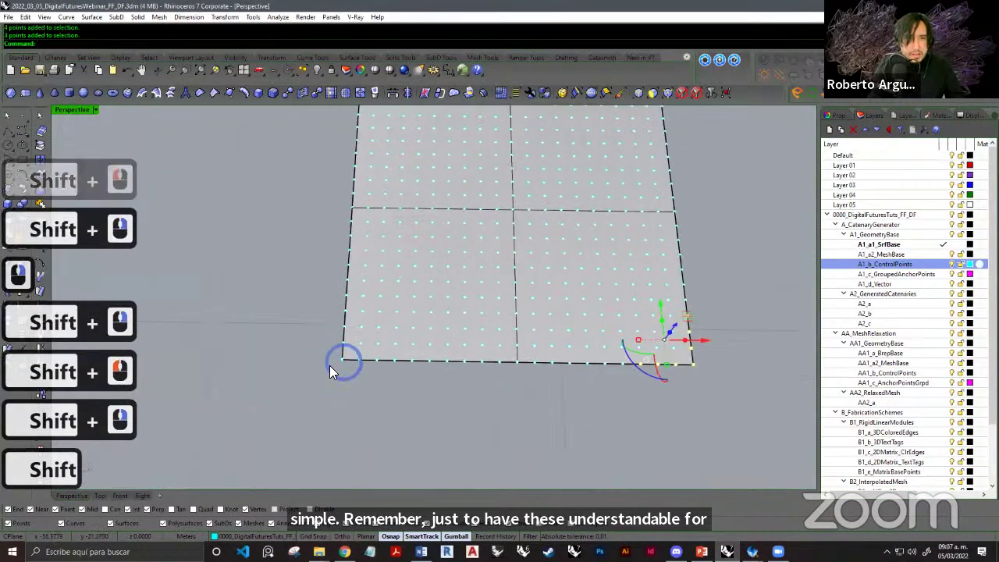
{"action": "left_click_drag", "start_coordinate": [358, 301], "coordinate": [403, 354], "text": "shift"}
{"action": "right_click_drag", "start_coordinate": [532, 416], "coordinate": [468, 445], "text": "shift"}
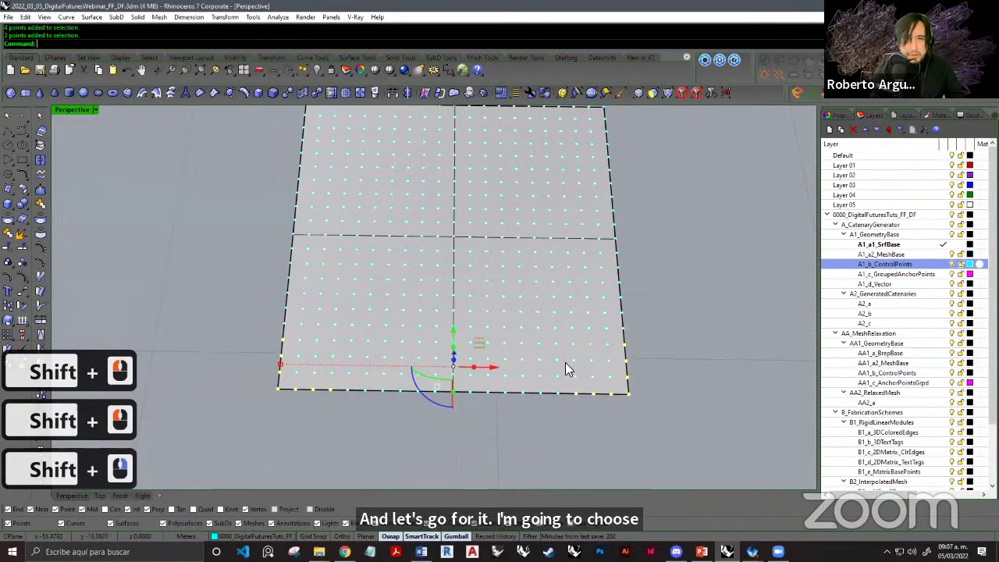
{"action": "right_click_drag", "start_coordinate": [608, 348], "coordinate": [562, 403], "text": "shift"}
{"action": "scroll", "coordinate": [562, 403], "scroll_direction": "up", "scroll_amount": 4}
{"action": "right_click_drag", "start_coordinate": [283, 395], "coordinate": [353, 366], "text": "shift"}
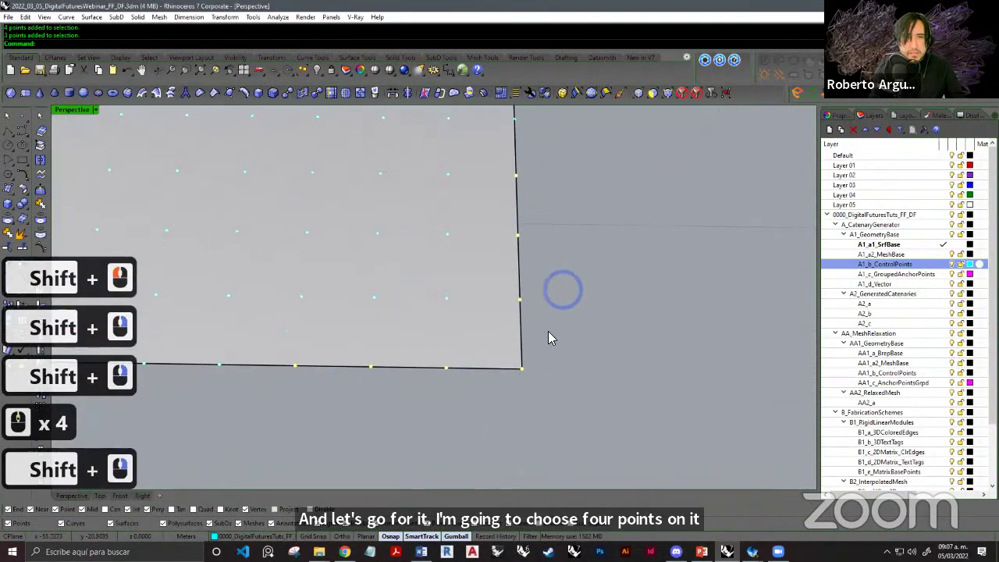
{"action": "right_click_drag", "start_coordinate": [548, 331], "coordinate": [601, 398], "text": "shift"}
{"action": "scroll", "coordinate": [541, 334], "scroll_direction": "down", "scroll_amount": 6}
Add the seven edge points around the square's far left corner to the selection.
{"action": "right_click_drag", "start_coordinate": [412, 278], "coordinate": [359, 164], "text": "shift"}
{"action": "scroll", "coordinate": [355, 156], "scroll_direction": "up", "scroll_amount": 5}
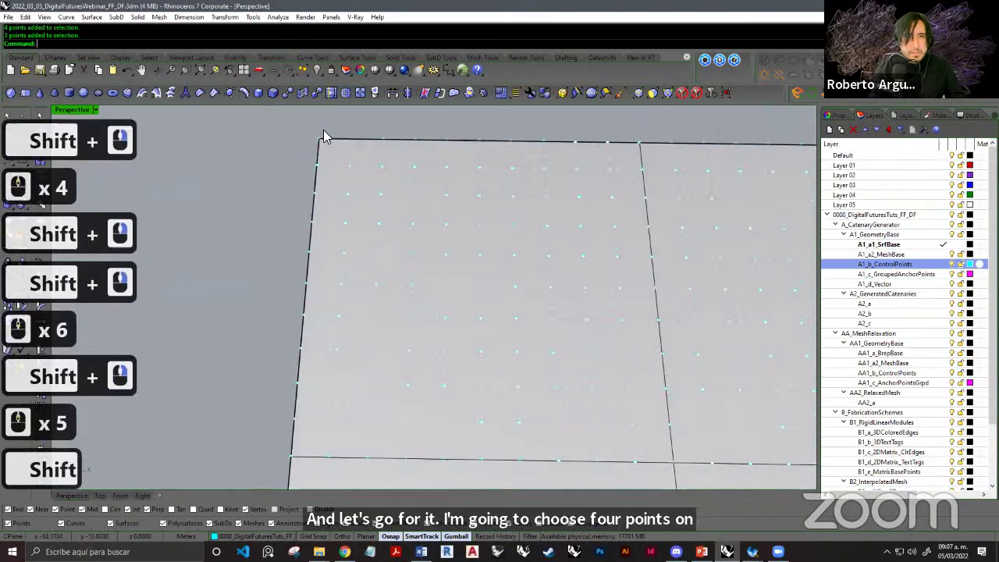
{"action": "left_click_drag", "start_coordinate": [384, 141], "coordinate": [430, 149], "text": "shift"}
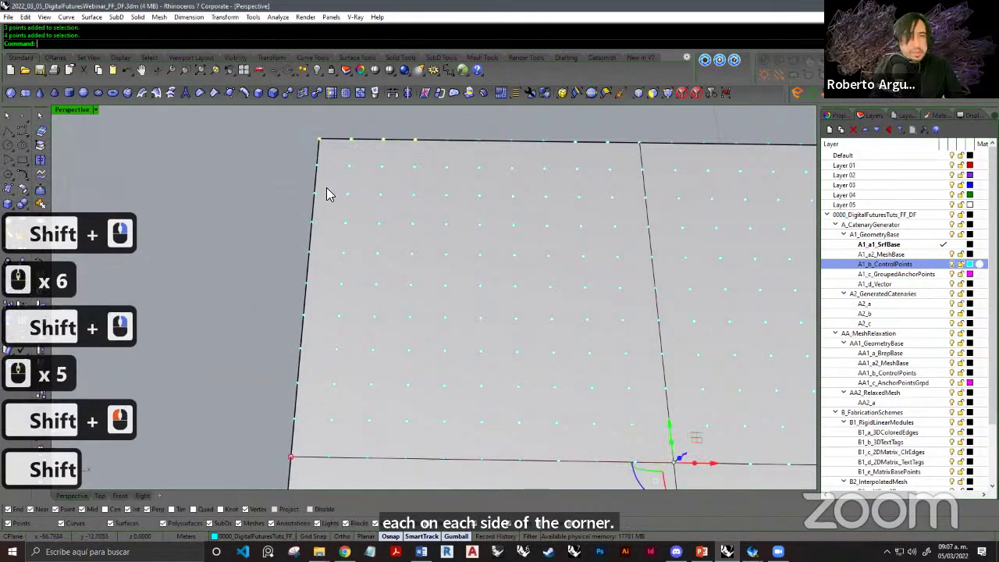
{"action": "left_click_drag", "start_coordinate": [297, 131], "coordinate": [334, 229], "text": "shift"}
Add the seven edge points around the square's far right corner to the selection.
{"action": "right_click_drag", "start_coordinate": [647, 273], "coordinate": [419, 277], "text": "shift"}
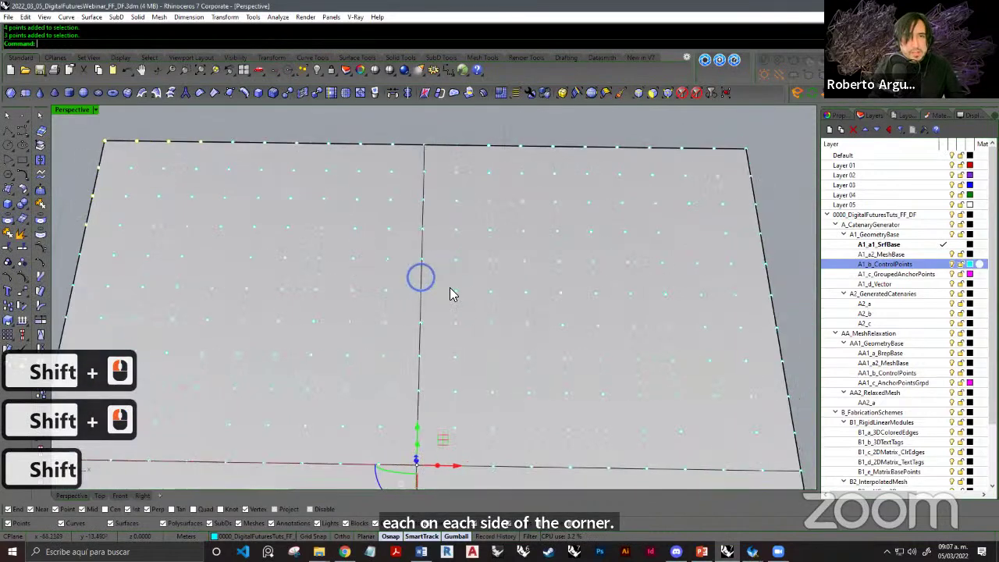
{"action": "scroll", "coordinate": [450, 287], "scroll_direction": "down", "scroll_amount": 3}
{"action": "right_click_drag", "start_coordinate": [613, 290], "coordinate": [519, 282], "text": "shift"}
{"action": "right_click_drag", "start_coordinate": [518, 233], "coordinate": [493, 223], "text": "shift"}
{"action": "scroll", "coordinate": [478, 200], "scroll_direction": "up", "scroll_amount": 2}
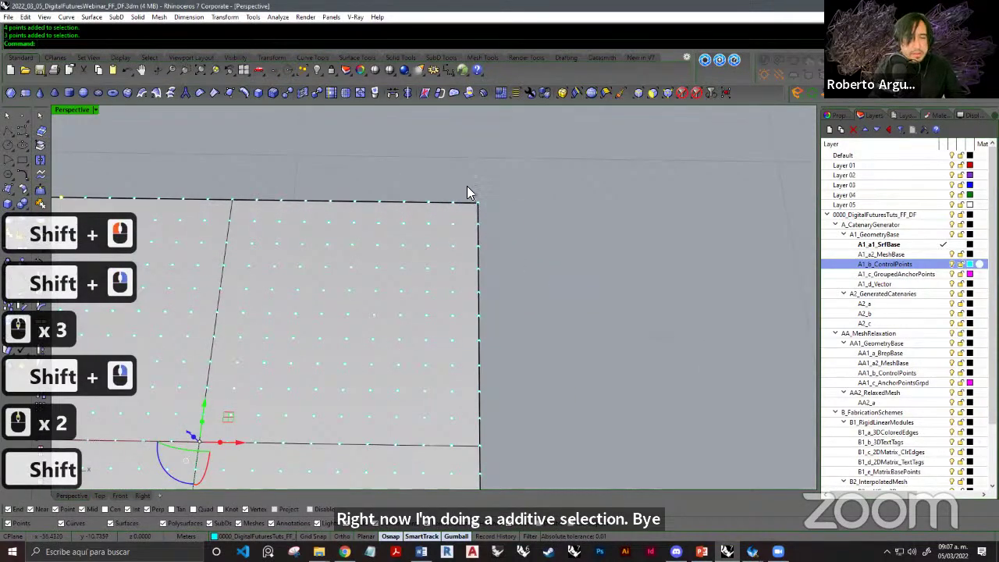
{"action": "left_click_drag", "start_coordinate": [467, 186], "coordinate": [502, 279], "text": "shift"}
{"action": "left_click_drag", "start_coordinate": [396, 184], "coordinate": [499, 212], "text": "shift"}
{"action": "scroll", "coordinate": [528, 228], "scroll_direction": "down", "scroll_amount": 2}
{"action": "right_click_drag", "start_coordinate": [510, 263], "coordinate": [466, 273], "text": "shift"}
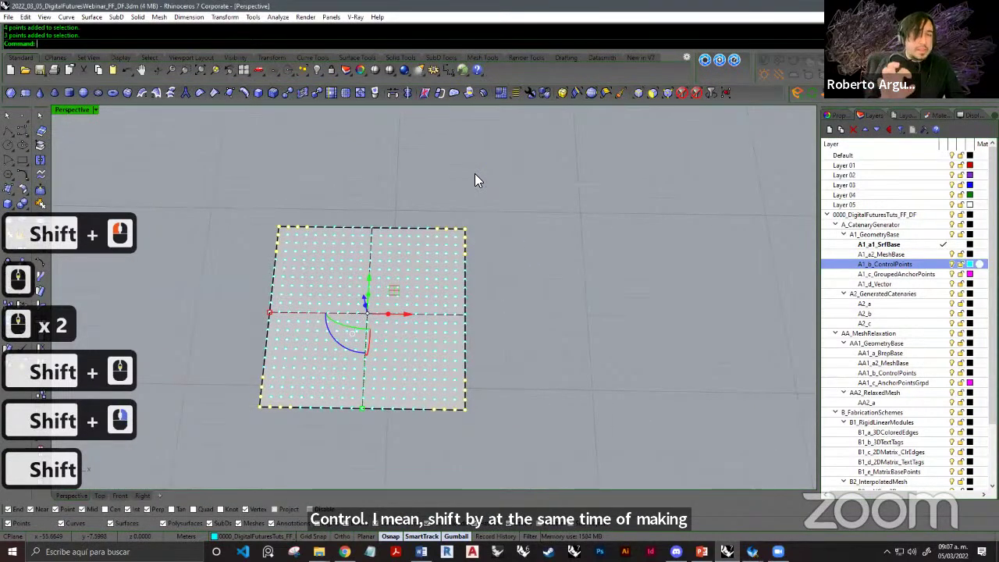
Copy the selected corner points to the A1_c_GroupedAnchorPoints layer.
{"action": "right_click_drag", "start_coordinate": [495, 284], "coordinate": [524, 256], "text": "shift"}
{"action": "scroll", "coordinate": [513, 214], "scroll_direction": "up", "scroll_amount": 2}
{"action": "right_click_drag", "start_coordinate": [415, 270], "coordinate": [552, 204], "text": "shift"}
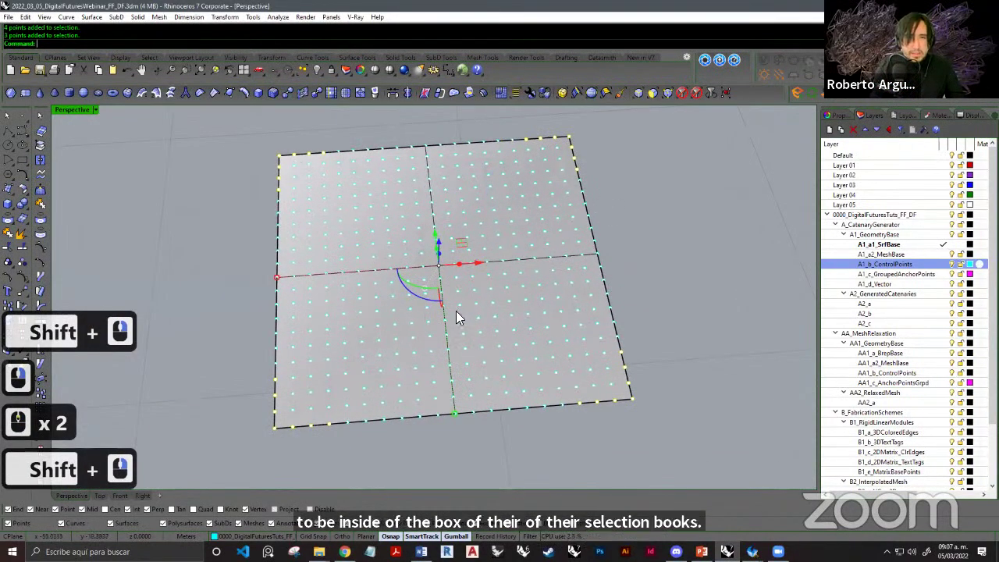
{"action": "right_click_drag", "start_coordinate": [506, 280], "coordinate": [522, 250]}
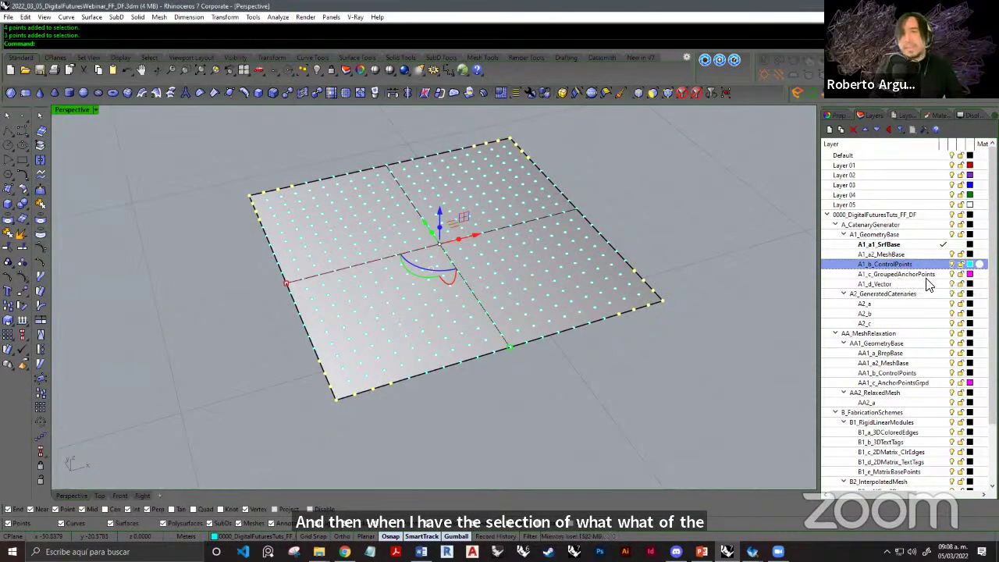
{"action": "right_click", "coordinate": [894, 277]}
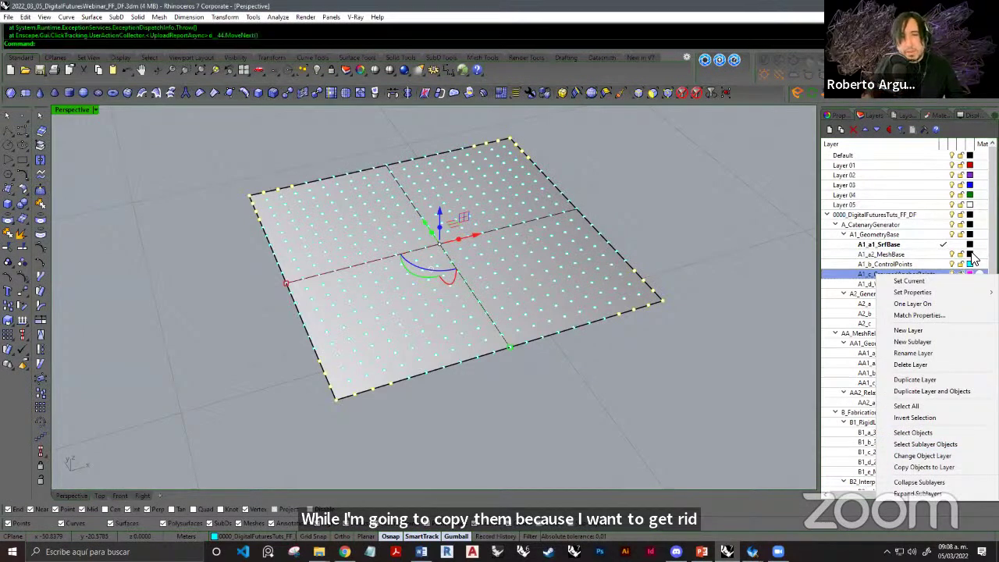
{"action": "key", "text": "Down"}
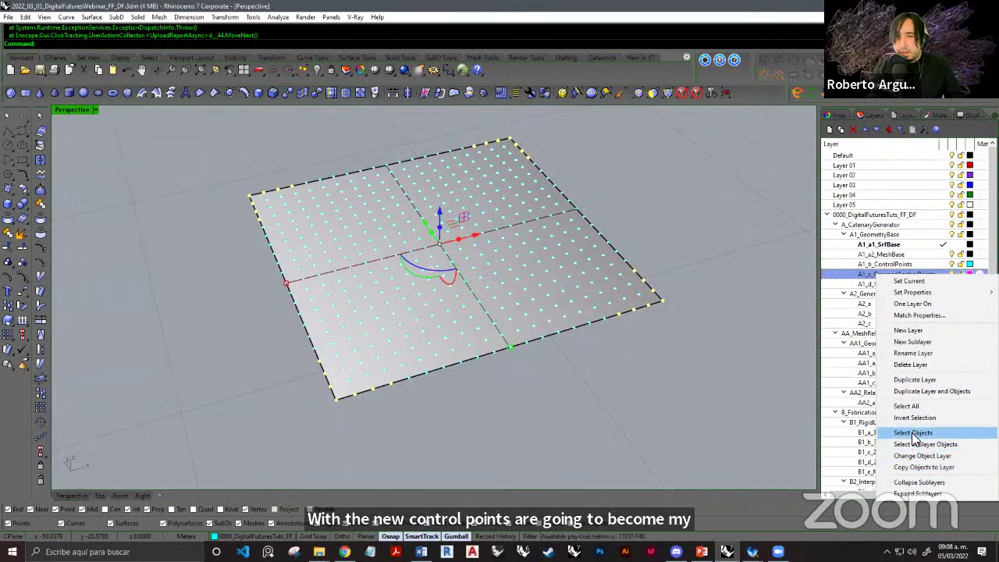
{"action": "left_click", "coordinate": [919, 467]}
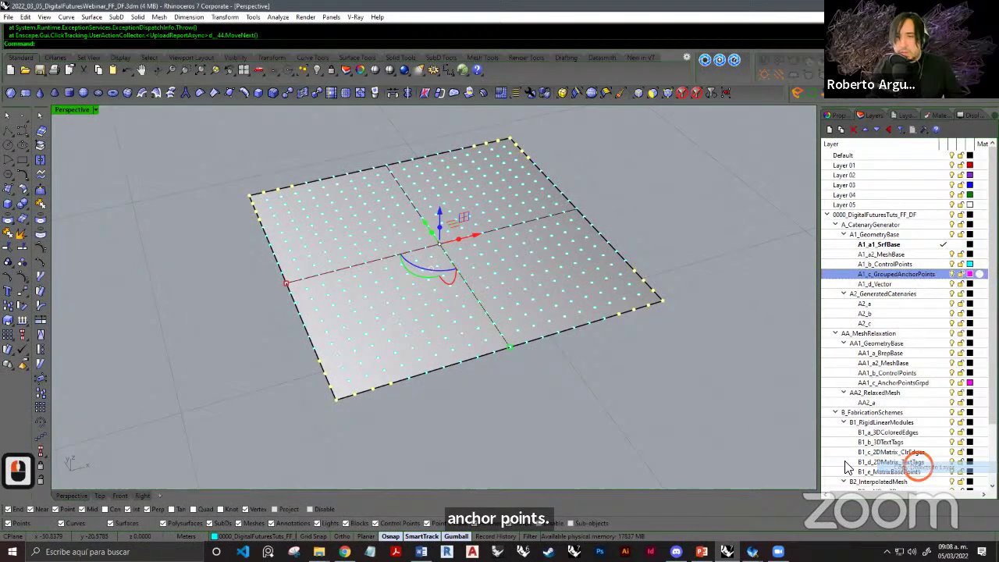
Clear the selection and turn off the A1_b_ControlPoints layer so only the copied anchor points show.
{"action": "left_click", "coordinate": [621, 384]}
{"action": "double_click", "coordinate": [962, 266]}
{"action": "left_click", "coordinate": [953, 264]}
{"action": "right_click_drag", "start_coordinate": [566, 279], "coordinate": [751, 338]}
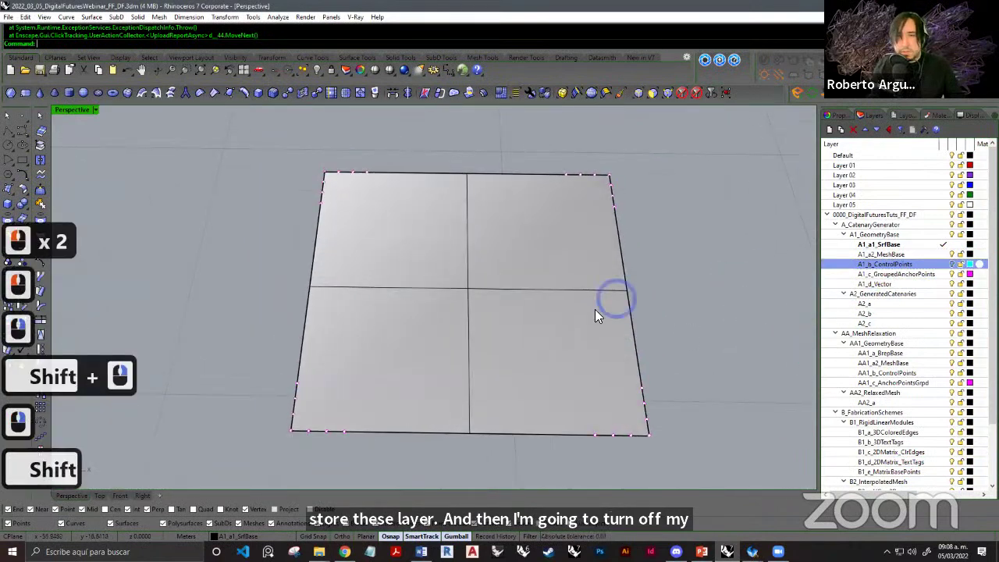
{"action": "right_click_drag", "start_coordinate": [598, 315], "coordinate": [522, 414], "text": "shift"}
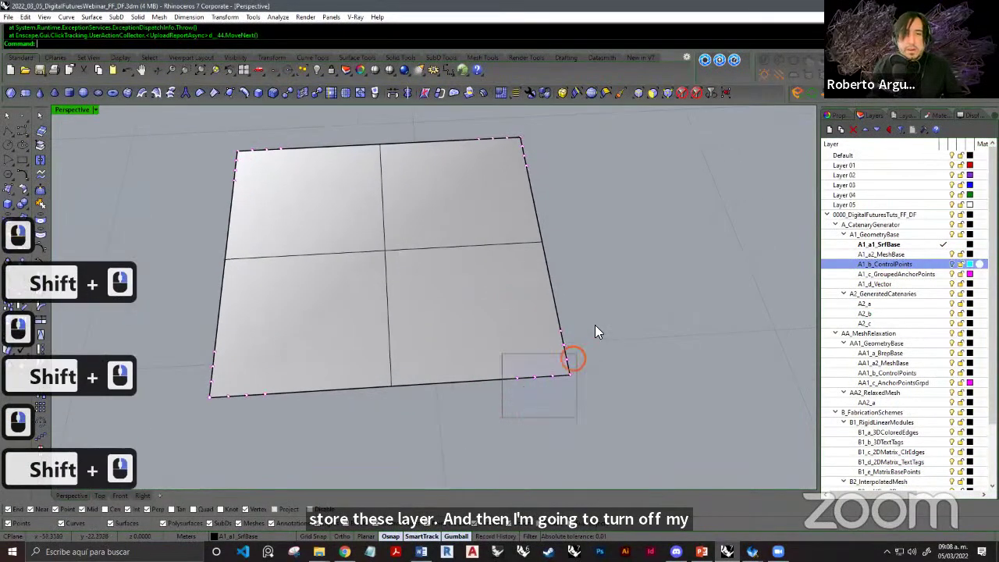
{"action": "left_click_drag", "start_coordinate": [595, 325], "coordinate": [598, 323]}
{"action": "left_click", "coordinate": [646, 352]}
{"action": "right_click_drag", "start_coordinate": [659, 358], "coordinate": [637, 353], "text": "shift"}
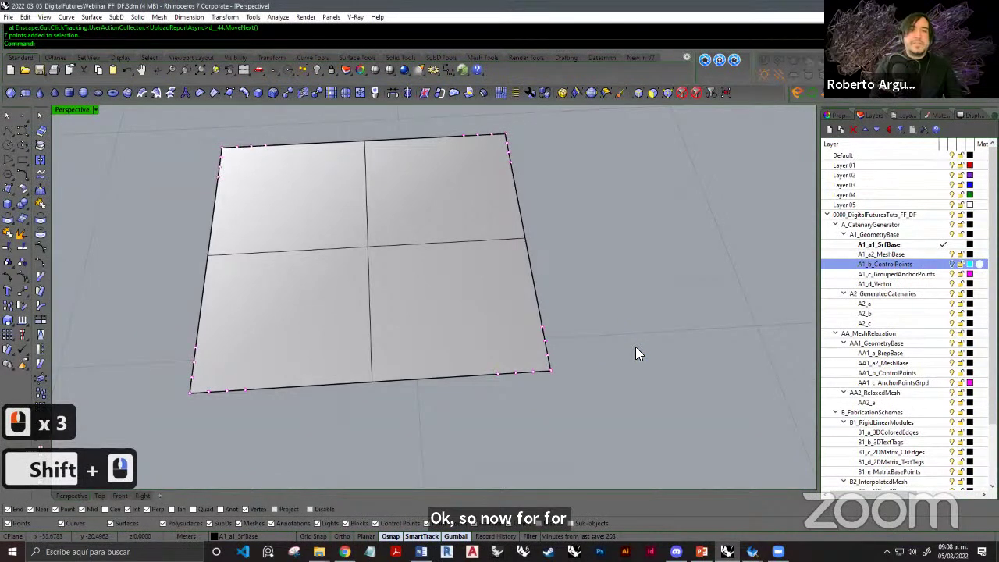
{"action": "right_click_drag", "start_coordinate": [481, 410], "coordinate": [495, 392], "text": "shift"}
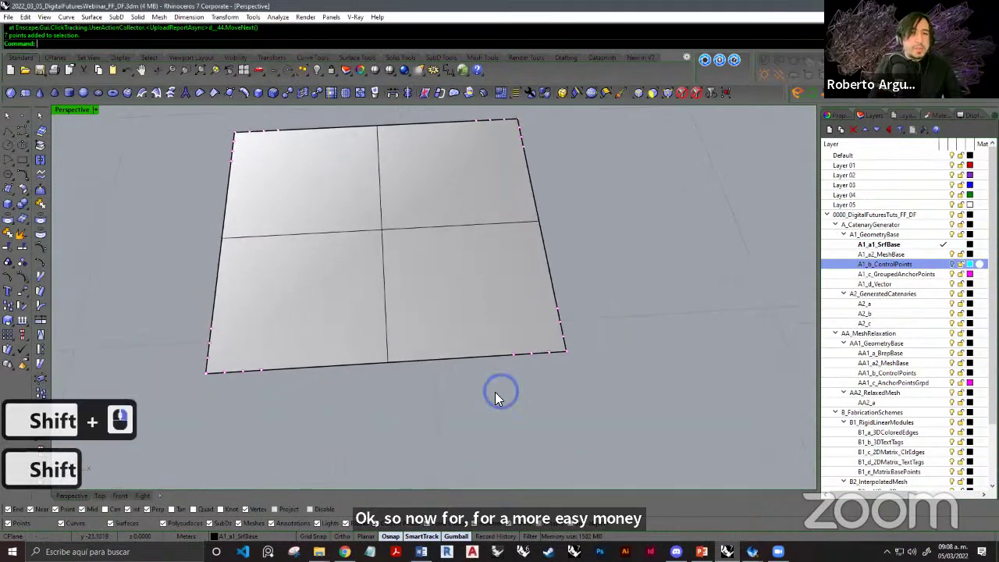
Select the seven anchor points at the near right corner of the square and group them.
{"action": "left_click_drag", "start_coordinate": [635, 284], "coordinate": [635, 284]}
{"action": "right_click_drag", "start_coordinate": [587, 311], "coordinate": [565, 312]}
{"action": "right_click_drag", "start_coordinate": [549, 188], "coordinate": [555, 274], "text": "shift"}
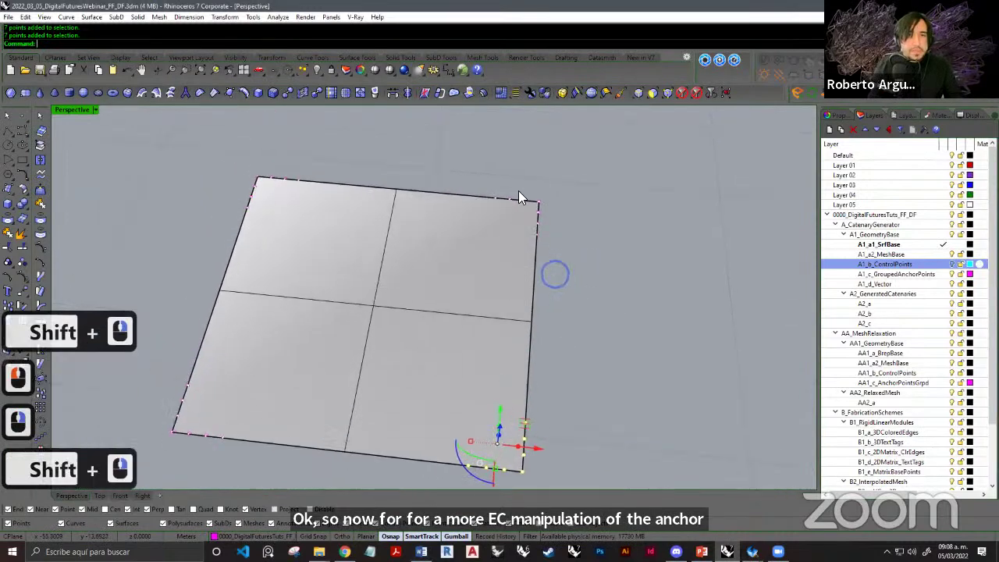
{"action": "scroll", "coordinate": [520, 194], "scroll_direction": "up", "scroll_amount": 4}
{"action": "scroll", "coordinate": [491, 243], "scroll_direction": "down", "scroll_amount": 2}
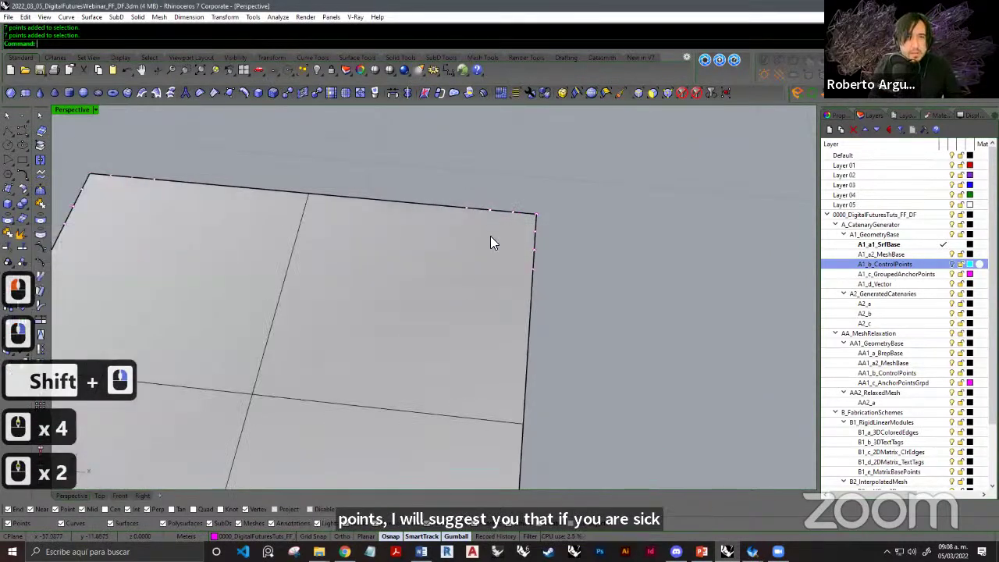
{"action": "right_click_drag", "start_coordinate": [546, 255], "coordinate": [607, 225], "text": "shift"}
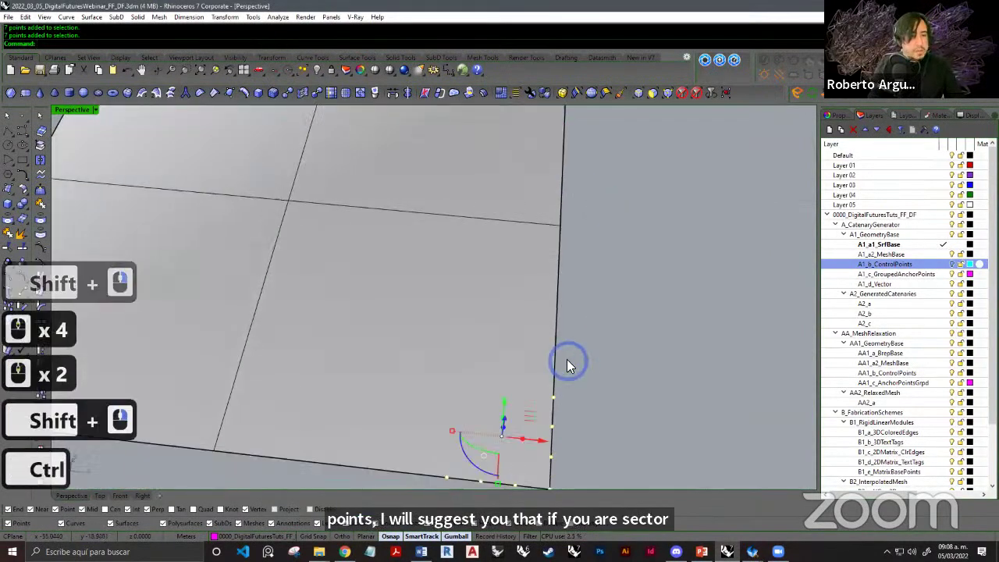
{"action": "key", "text": "ctrl+g"}
{"action": "right_click_drag", "start_coordinate": [550, 369], "coordinate": [614, 312], "text": "shift"}
{"action": "scroll", "coordinate": [687, 313], "scroll_direction": "down", "scroll_amount": 3}
{"action": "right_click_drag", "start_coordinate": [509, 317], "coordinate": [424, 338], "text": "shift"}
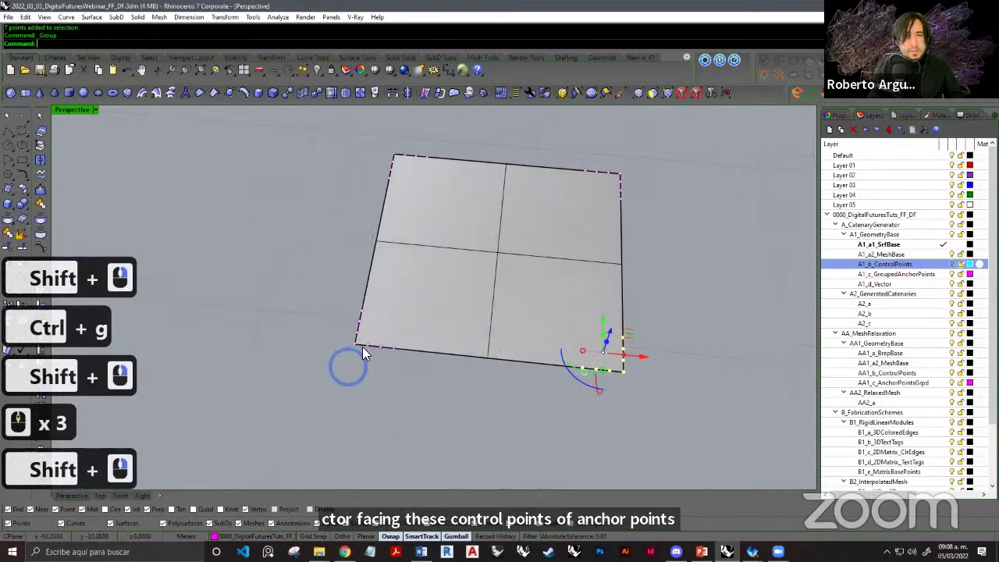
Group the seven anchor points at each of the square's three remaining corners, one group per corner.
{"action": "left_click_drag", "start_coordinate": [342, 370], "coordinate": [462, 279]}
{"action": "key", "text": "ctrl"}
{"action": "key", "text": "ctrl+g"}
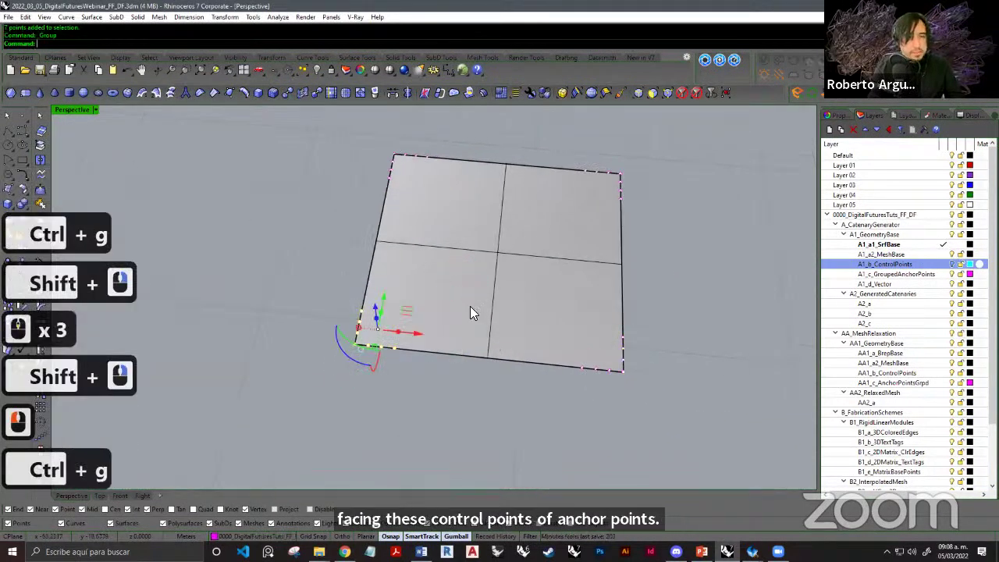
{"action": "right_click_drag", "start_coordinate": [454, 209], "coordinate": [453, 239], "text": "shift"}
{"action": "left_click_drag", "start_coordinate": [366, 151], "coordinate": [494, 242]}
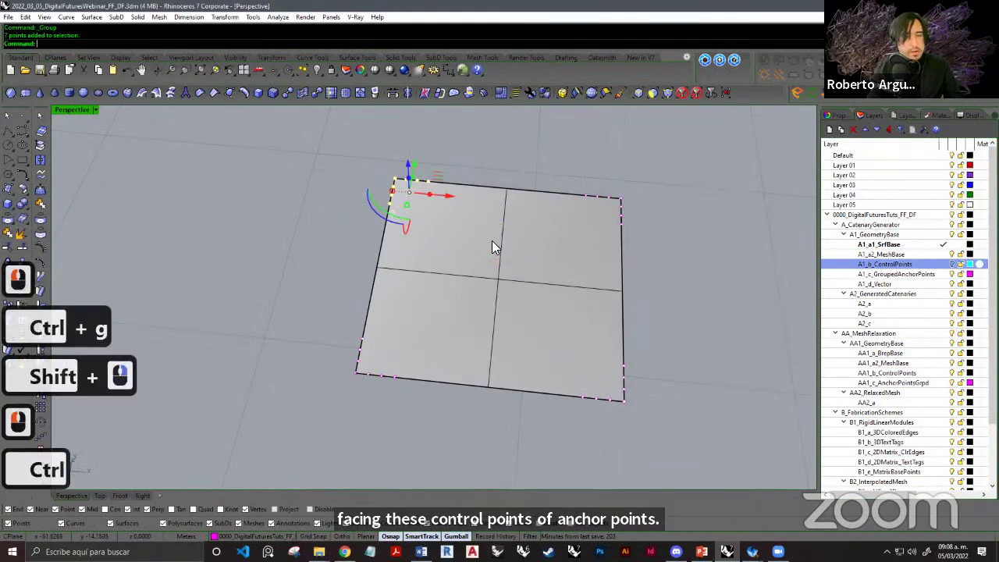
{"action": "key", "text": "ctrl+g"}
{"action": "left_click_drag", "start_coordinate": [562, 165], "coordinate": [688, 265]}
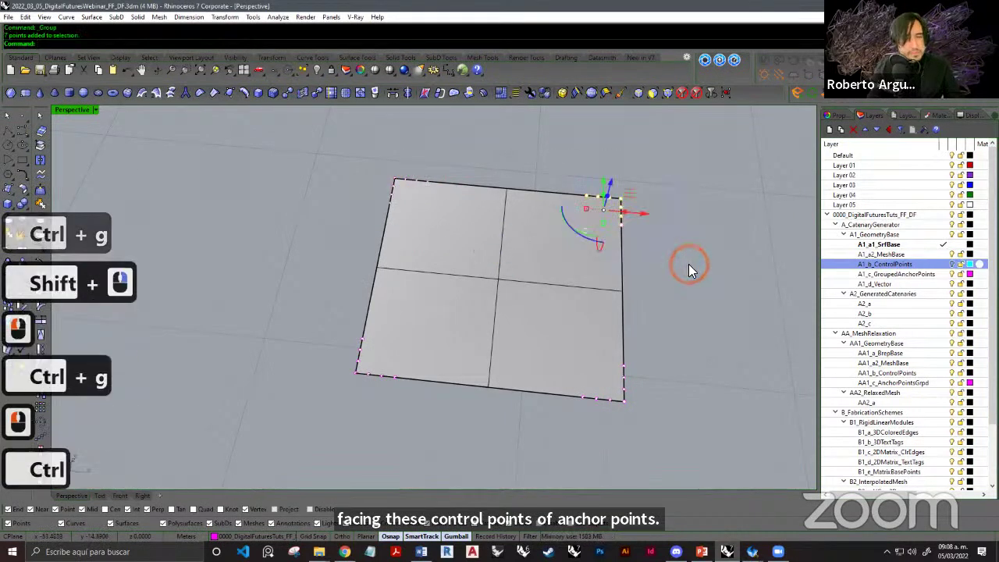
{"action": "key", "text": "ctrl+g"}
Open Grasshopper to preview the mesh on the square, and minimise its window to return to the full Rhino viewport.
{"action": "right_click_drag", "start_coordinate": [656, 282], "coordinate": [629, 260]}
{"action": "type", "text": "grass"}
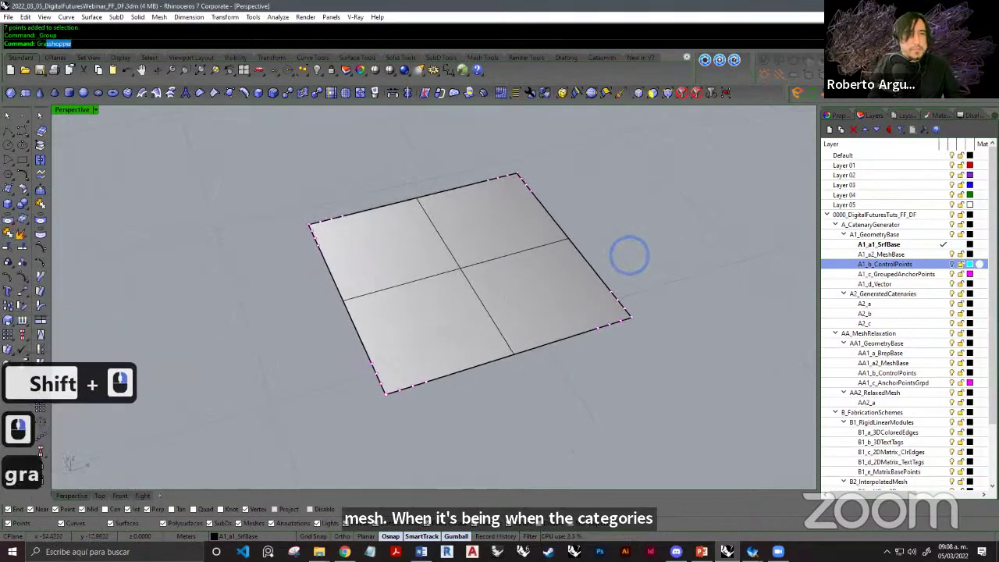
{"action": "key", "text": "Return"}
{"action": "right_click_drag", "start_coordinate": [306, 265], "coordinate": [209, 275], "text": "shift"}
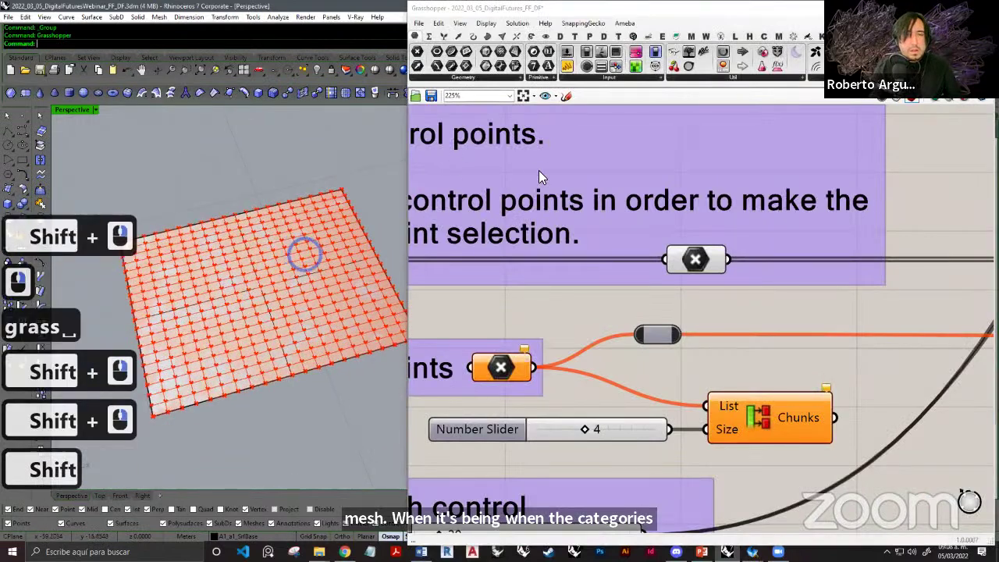
{"action": "left_click", "coordinate": [924, 7]}
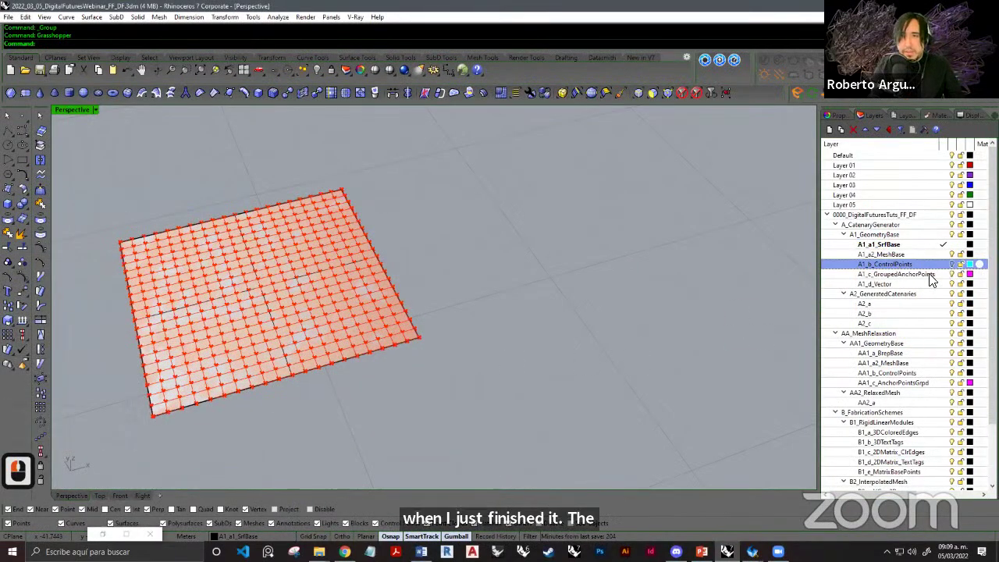
{"action": "right_click_drag", "start_coordinate": [383, 348], "coordinate": [437, 308], "text": "shift"}
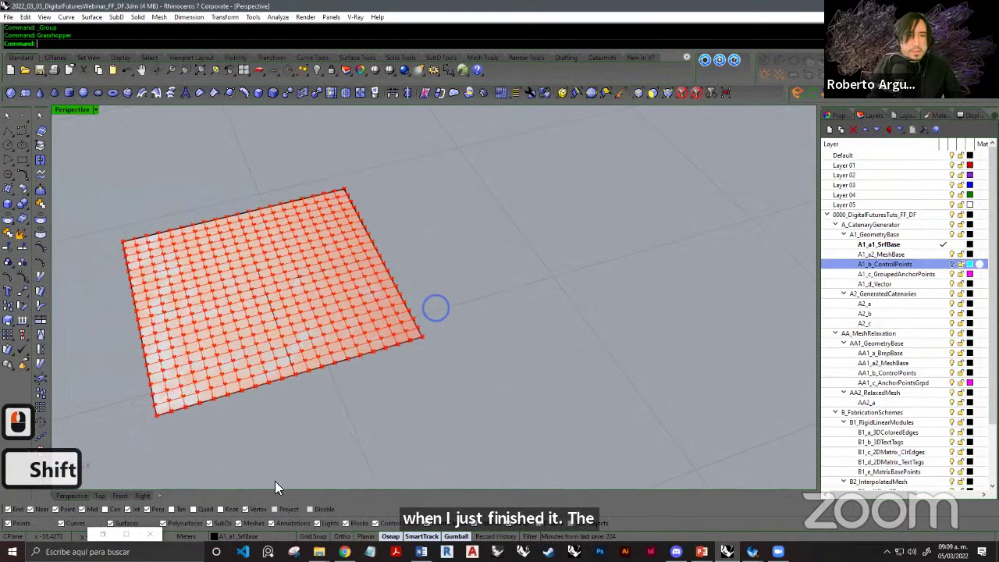
{"action": "left_click", "coordinate": [106, 533]}
{"action": "scroll", "coordinate": [639, 394], "scroll_direction": "down", "scroll_amount": 5}
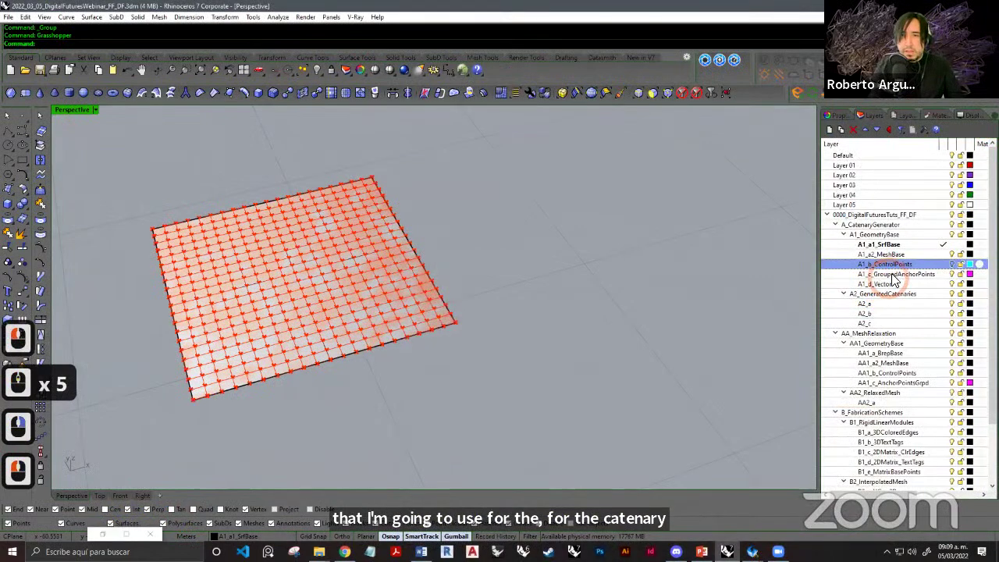
Select the objects on layer A1_c_GroupedAnchorPoints and remove the other square's anchor points from the selection.
{"action": "right_click", "coordinate": [896, 278]}
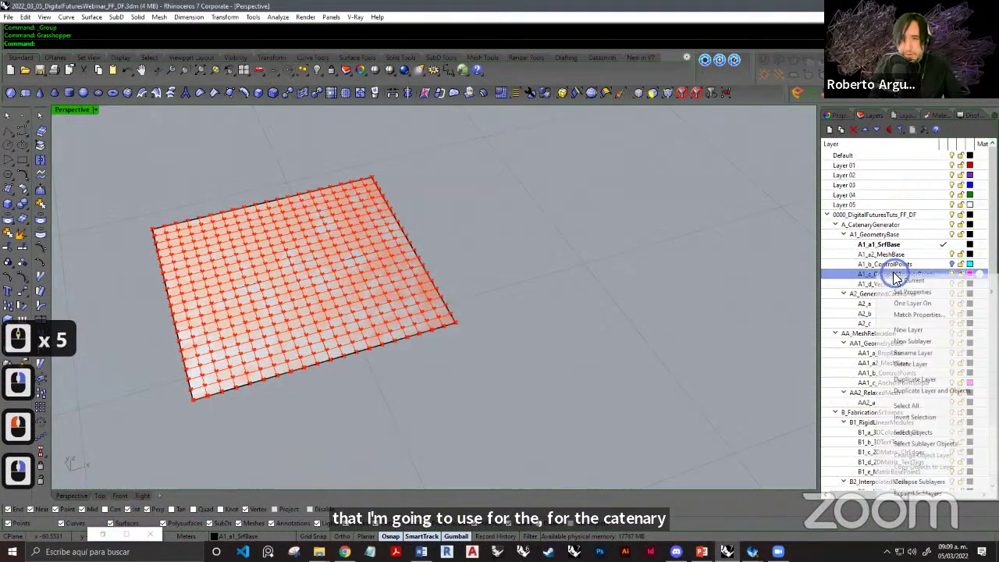
{"action": "left_click", "coordinate": [908, 444]}
{"action": "right_click_drag", "start_coordinate": [357, 258], "coordinate": [355, 320]}
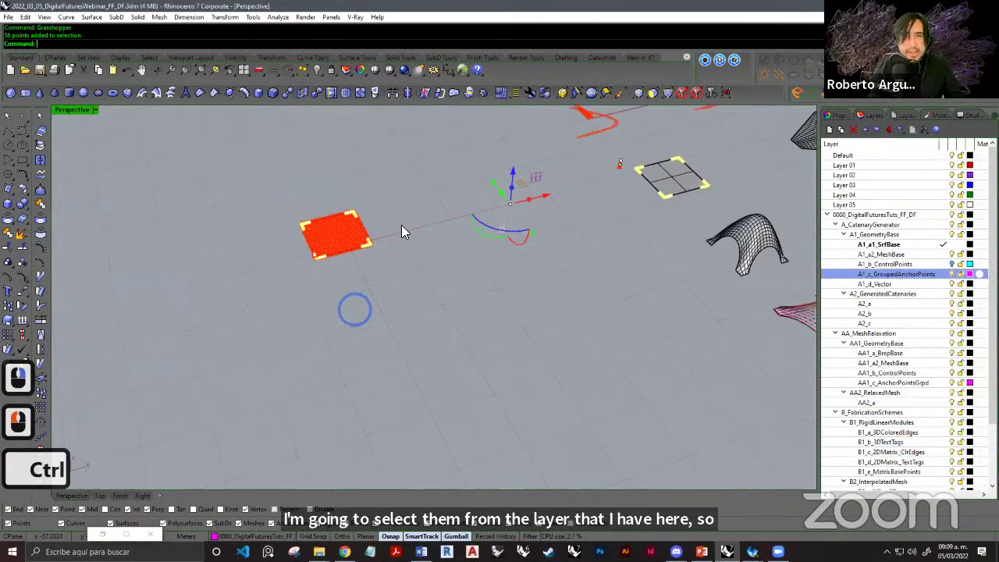
{"action": "right_click_drag", "start_coordinate": [402, 224], "coordinate": [406, 281], "text": "ctrl"}
{"action": "right_click_drag", "start_coordinate": [464, 216], "coordinate": [553, 238], "text": "shift"}
{"action": "scroll", "coordinate": [554, 239], "scroll_direction": "up", "scroll_amount": 6}
{"action": "right_click_drag", "start_coordinate": [219, 316], "coordinate": [389, 257], "text": "shift"}
{"action": "right_click_drag", "start_coordinate": [530, 257], "coordinate": [633, 239], "text": "shift"}
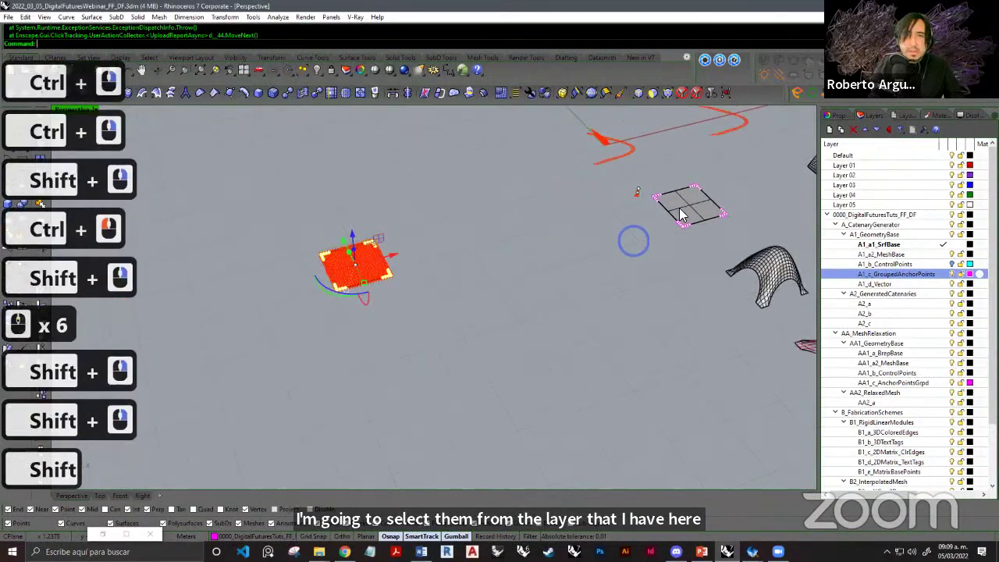
{"action": "scroll", "coordinate": [682, 214], "scroll_direction": "up", "scroll_amount": 1}
{"action": "right_click_drag", "start_coordinate": [315, 249], "coordinate": [399, 238], "text": "shift"}
{"action": "scroll", "coordinate": [358, 271], "scroll_direction": "up", "scroll_amount": 5, "text": "shift"}
{"action": "right_click_drag", "start_coordinate": [297, 295], "coordinate": [338, 266], "text": "shift"}
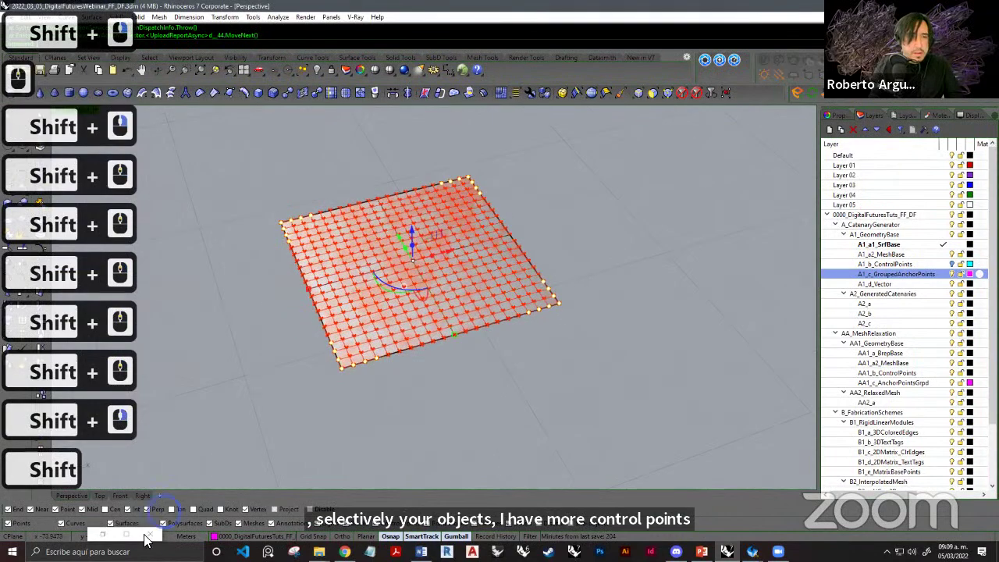
Restore Grasshopper and set the selected anchor points as multiple points in the AnchorPoints parameter.
{"action": "left_click", "coordinate": [109, 539]}
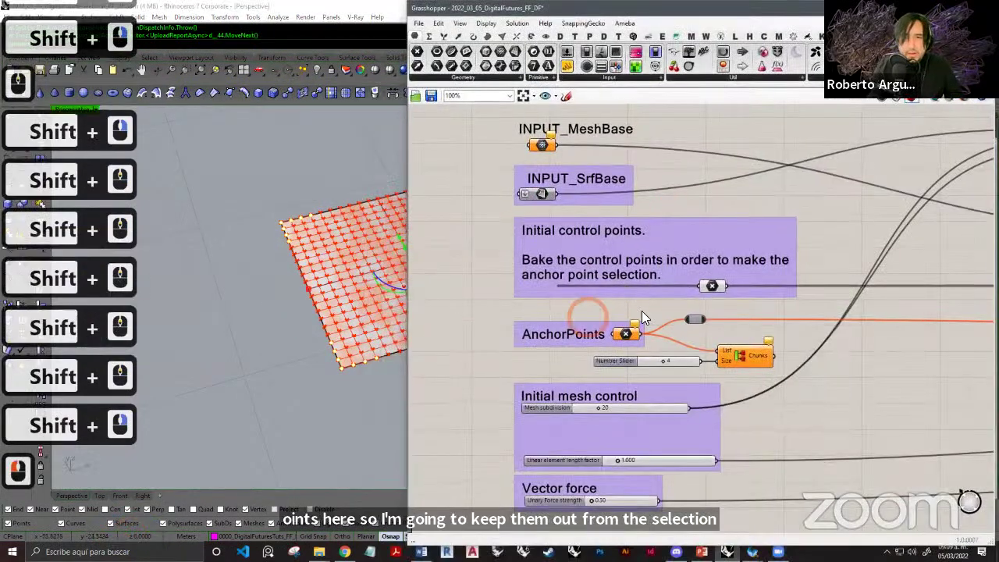
{"action": "scroll", "coordinate": [663, 309], "scroll_direction": "up", "scroll_amount": 4}
{"action": "right_click_drag", "start_coordinate": [679, 303], "coordinate": [694, 295]}
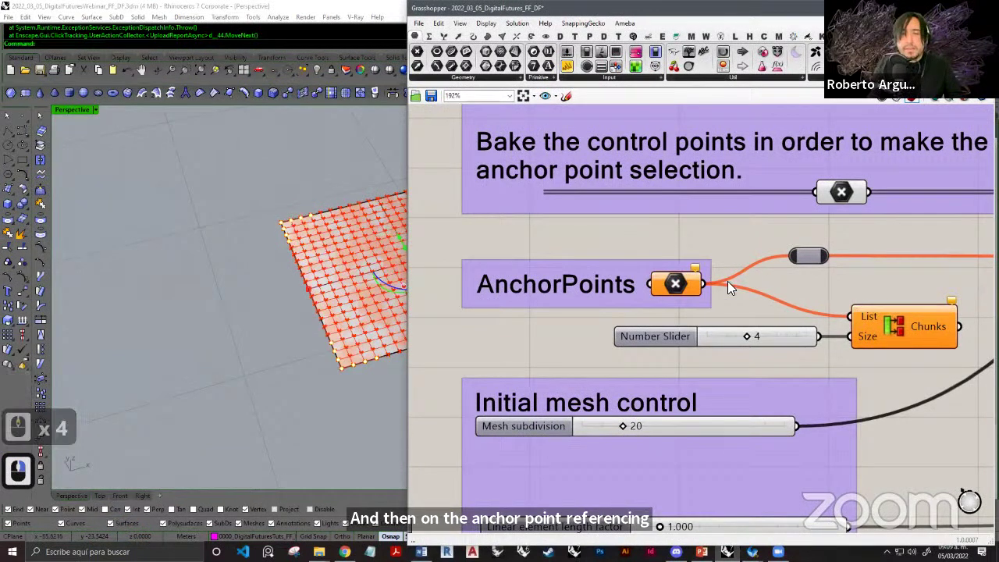
{"action": "right_click", "coordinate": [676, 284]}
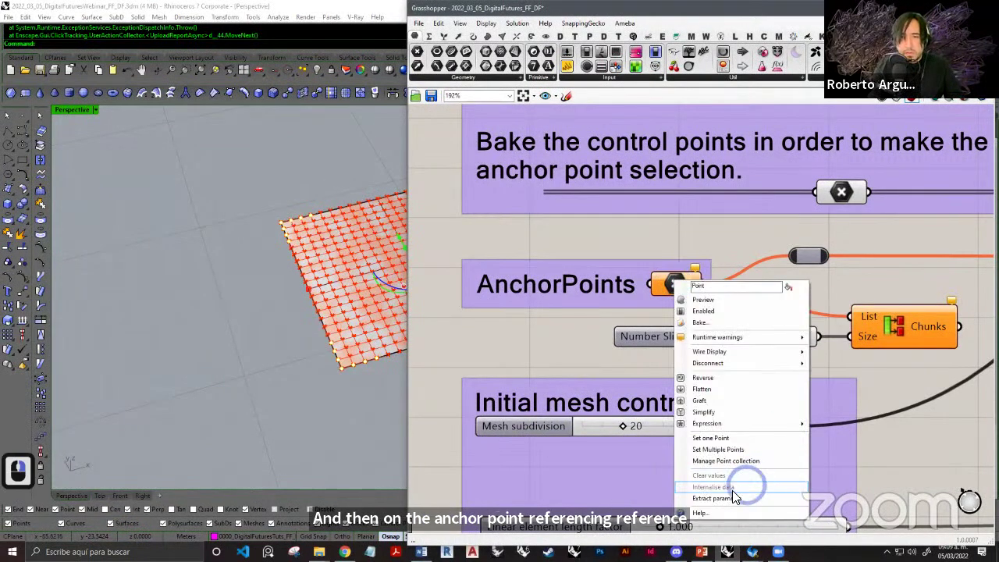
{"action": "left_click", "coordinate": [718, 448]}
{"action": "right_click", "coordinate": [602, 367]}
{"action": "left_click", "coordinate": [267, 389]}
{"action": "left_click", "coordinate": [495, 341]}
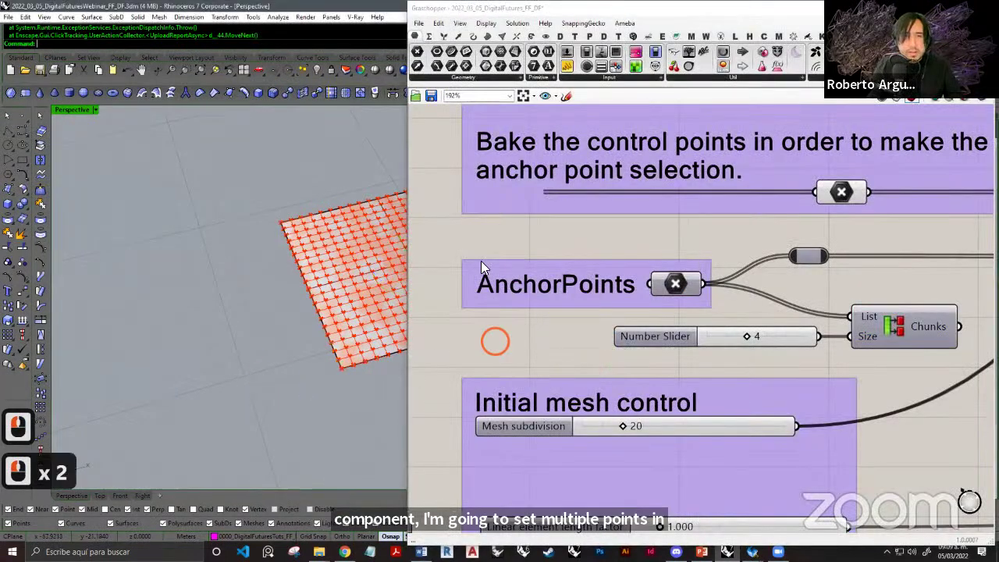
Move the AnchorPoints parameter above its label and delete the Chunks component with its number slider.
{"action": "left_click_drag", "start_coordinate": [678, 289], "coordinate": [678, 262]}
{"action": "left_click", "coordinate": [751, 306]}
{"action": "right_click_drag", "start_coordinate": [698, 308], "coordinate": [631, 311]}
{"action": "scroll", "coordinate": [714, 306], "scroll_direction": "down", "scroll_amount": 1}
{"action": "right_click_drag", "start_coordinate": [758, 305], "coordinate": [754, 328]}
{"action": "scroll", "coordinate": [754, 329], "scroll_direction": "up", "scroll_amount": 4}
{"action": "left_click_drag", "start_coordinate": [886, 297], "coordinate": [636, 383]}
{"action": "key", "text": "Delete"}
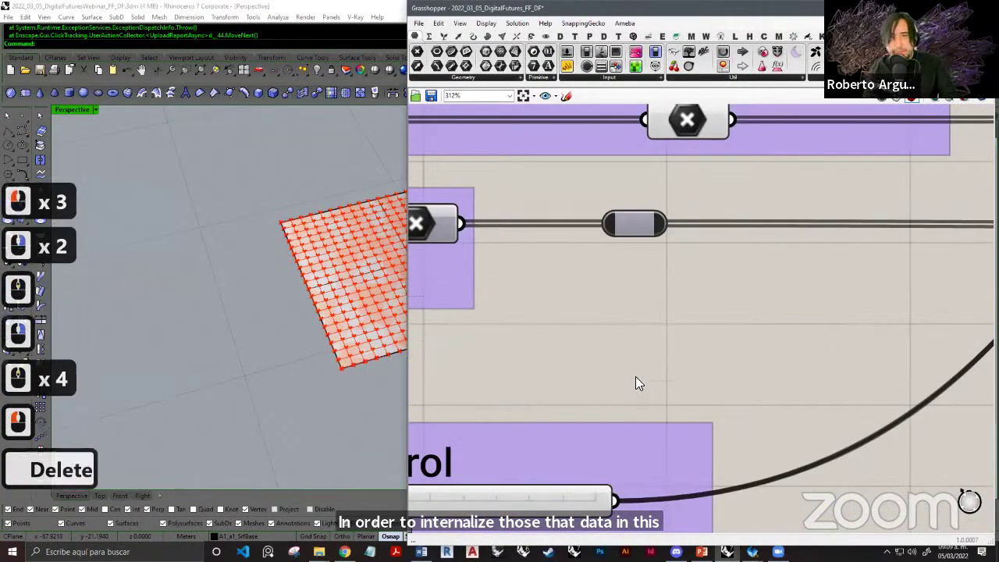
Examine the AnchorPoints parameter and how its wire reaches the anchor goal and the collected physics goals.
{"action": "scroll", "coordinate": [635, 379], "scroll_direction": "down", "scroll_amount": 8}
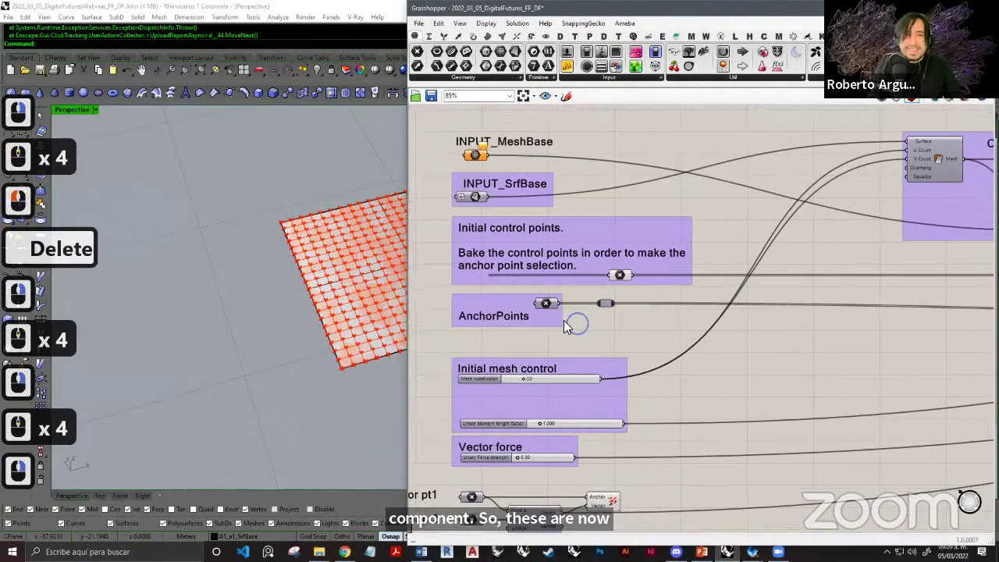
{"action": "scroll", "coordinate": [578, 316], "scroll_direction": "up", "scroll_amount": 10}
{"action": "right_click_drag", "start_coordinate": [654, 318], "coordinate": [668, 320]}
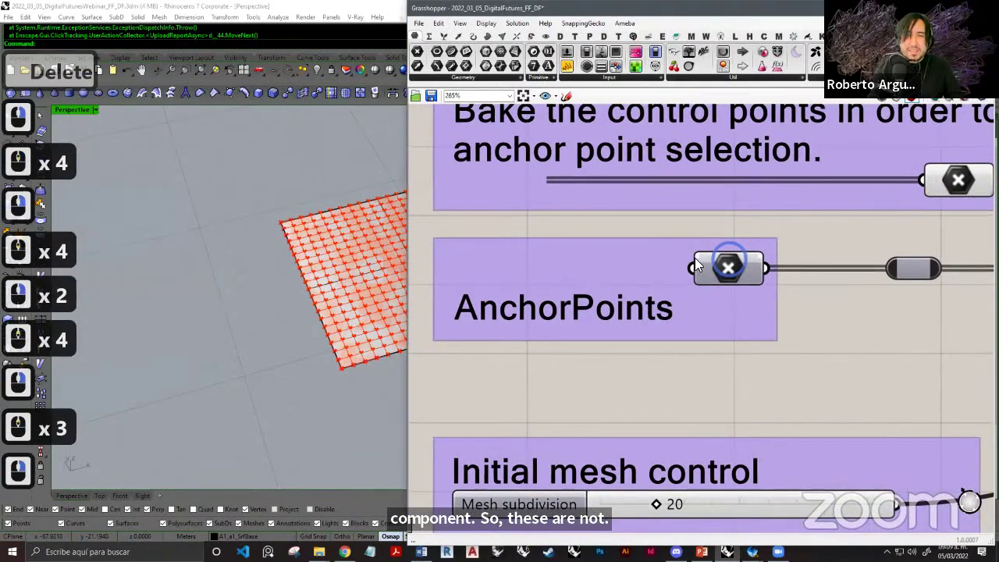
{"action": "right_click_drag", "start_coordinate": [291, 273], "coordinate": [202, 256], "text": "shift"}
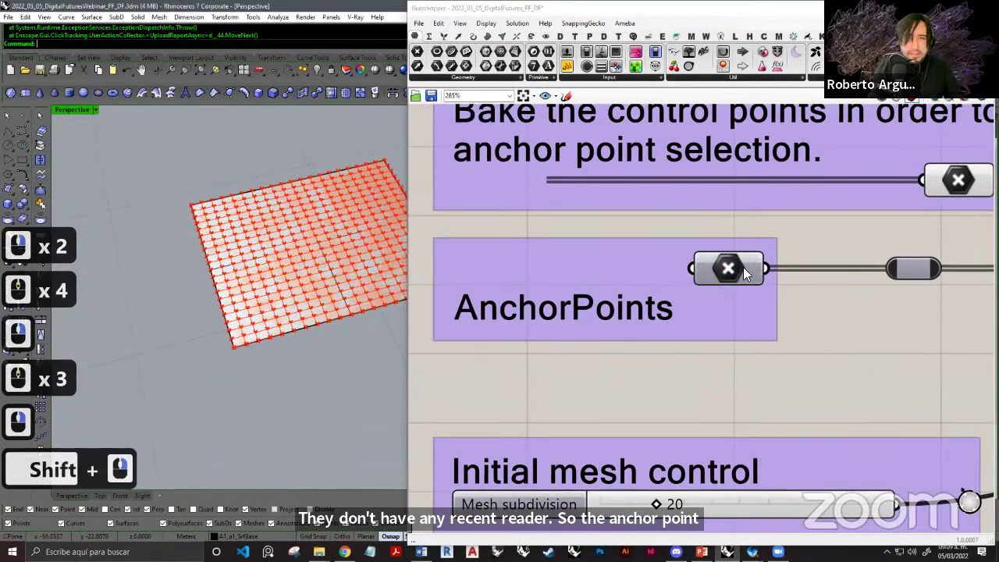
{"action": "scroll", "coordinate": [668, 252], "scroll_direction": "down", "scroll_amount": 8}
{"action": "right_click_drag", "start_coordinate": [838, 275], "coordinate": [579, 272]}
{"action": "right_click_drag", "start_coordinate": [905, 274], "coordinate": [600, 275]}
{"action": "right_click_drag", "start_coordinate": [787, 275], "coordinate": [576, 275]}
{"action": "right_click_drag", "start_coordinate": [927, 276], "coordinate": [623, 276]}
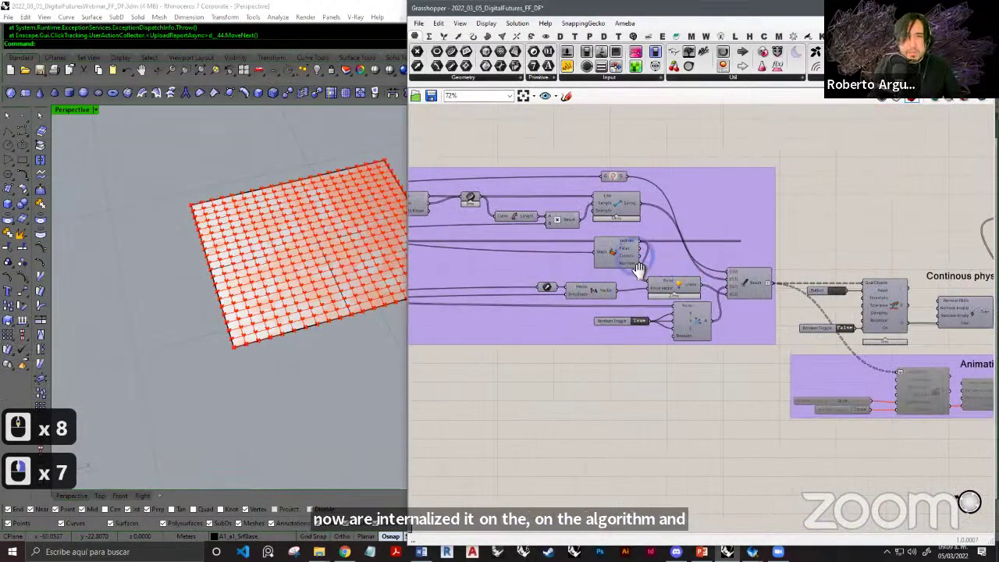
{"action": "scroll", "coordinate": [629, 297], "scroll_direction": "up", "scroll_amount": 2}
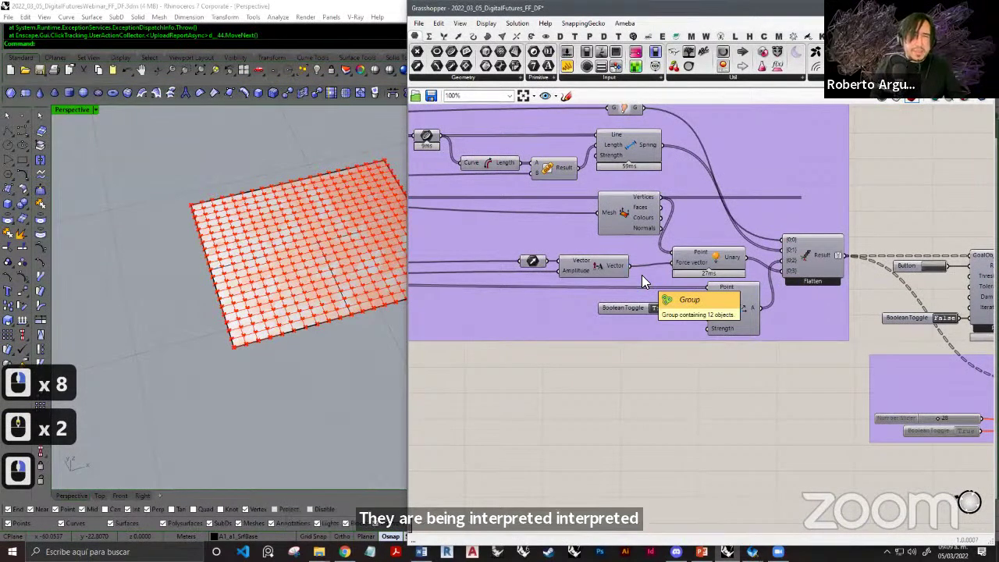
{"action": "scroll", "coordinate": [732, 349], "scroll_direction": "down", "scroll_amount": 2}
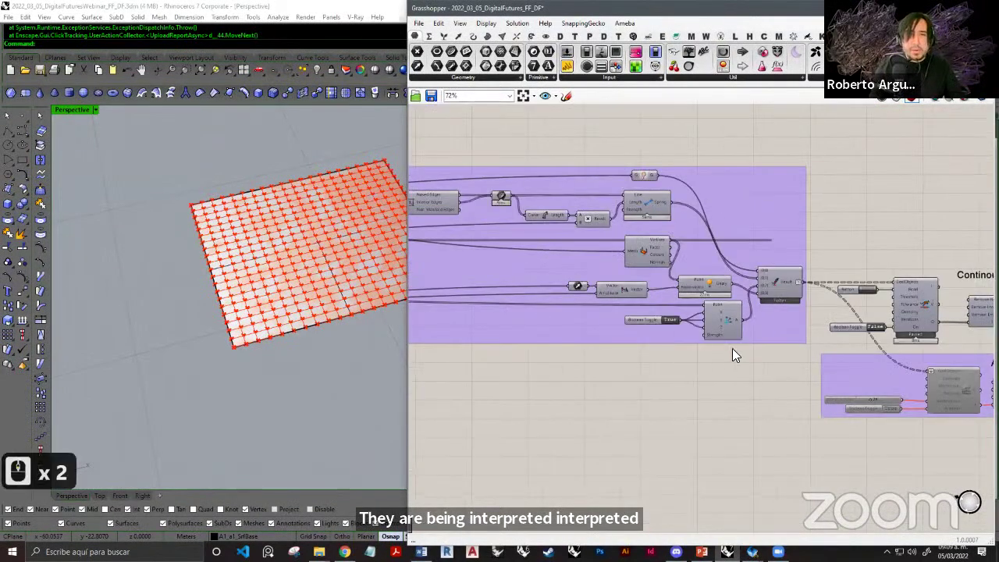
Run the Continuous physical engine by setting its Boolean Toggle to True and resetting the solver.
{"action": "scroll", "coordinate": [596, 337], "scroll_direction": "right", "scroll_amount": 3, "text": "shift"}
{"action": "scroll", "coordinate": [787, 324], "scroll_direction": "up", "scroll_amount": 3}
{"action": "right_click_drag", "start_coordinate": [785, 323], "coordinate": [701, 306]}
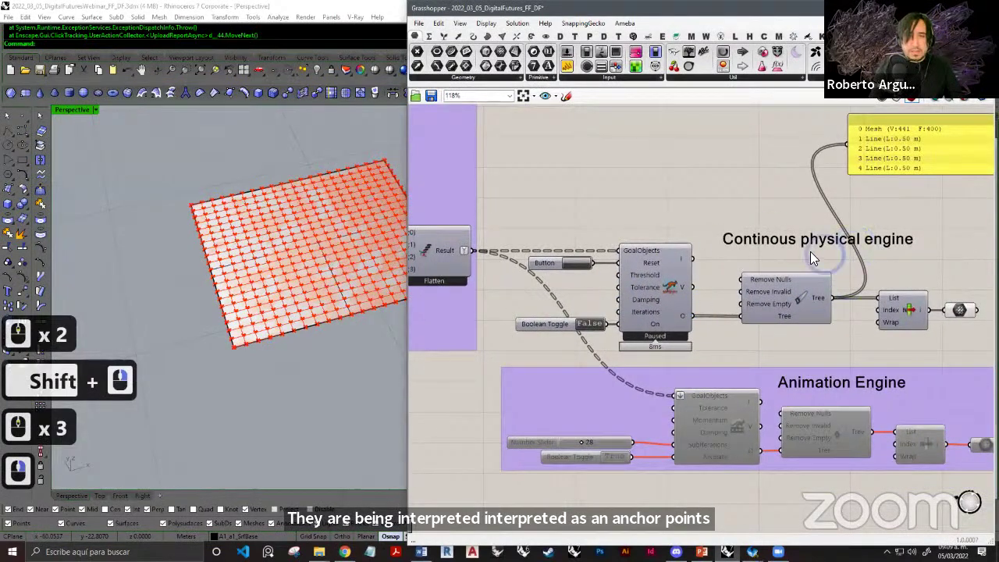
{"action": "right_click_drag", "start_coordinate": [625, 263], "coordinate": [633, 238]}
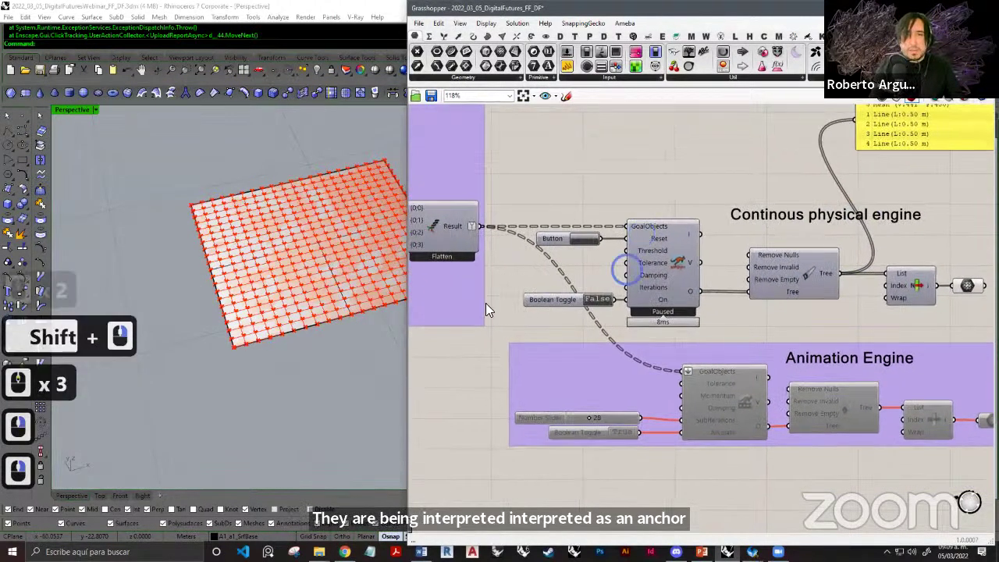
{"action": "right_click_drag", "start_coordinate": [320, 234], "coordinate": [261, 256], "text": "shift"}
{"action": "double_click", "coordinate": [581, 303]}
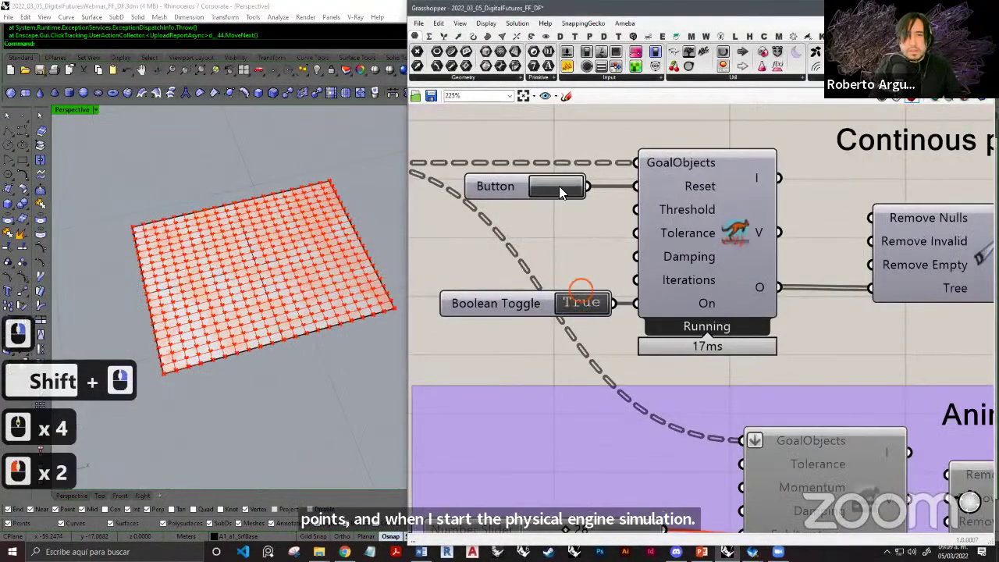
{"action": "left_click", "coordinate": [555, 185]}
{"action": "right_click_drag", "start_coordinate": [232, 204], "coordinate": [274, 230], "text": "shift"}
{"action": "right_click_drag", "start_coordinate": [276, 215], "coordinate": [346, 263], "text": "ctrl"}
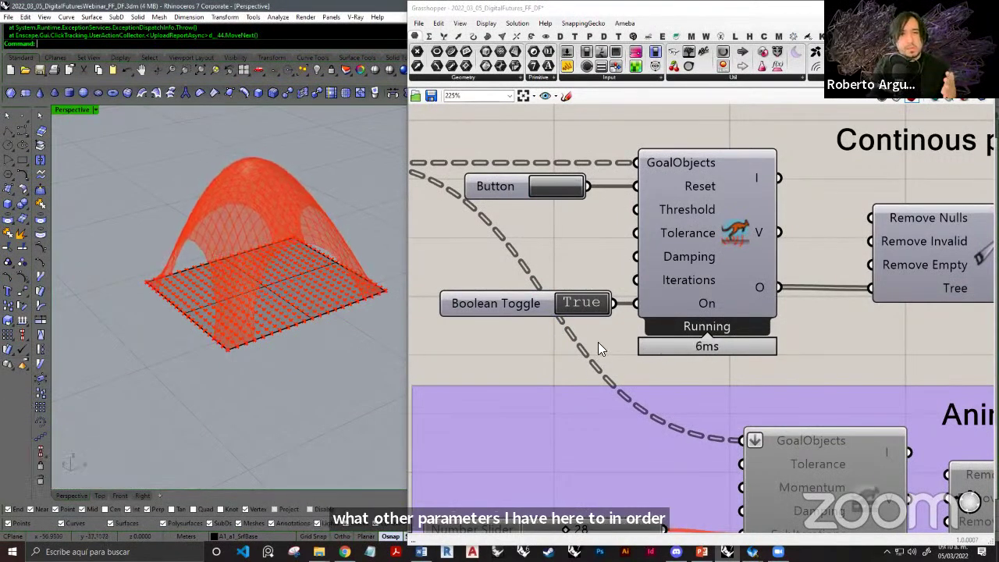
Review the Initial mesh control, Vector force and vector point inputs that shape the catenary.
{"action": "scroll", "coordinate": [697, 287], "scroll_direction": "down", "scroll_amount": 11}
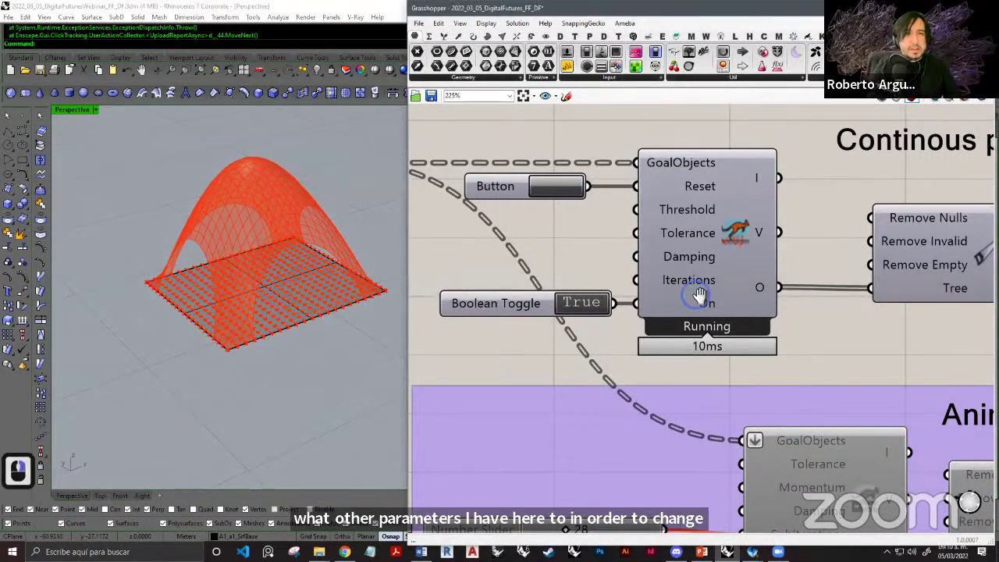
{"action": "right_click_drag", "start_coordinate": [553, 313], "coordinate": [662, 293]}
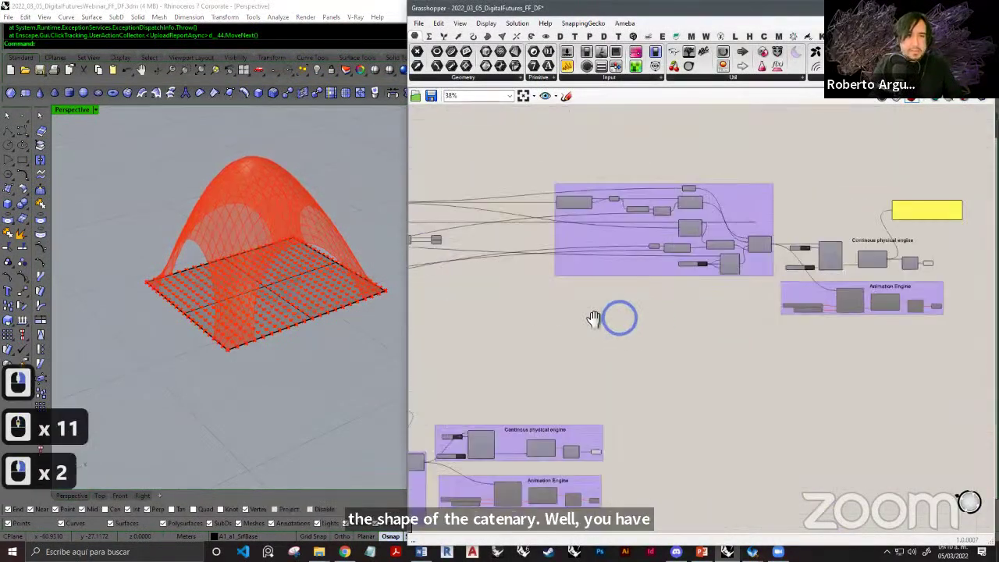
{"action": "right_click_drag", "start_coordinate": [593, 319], "coordinate": [702, 317]}
{"action": "right_click_drag", "start_coordinate": [526, 320], "coordinate": [591, 308]}
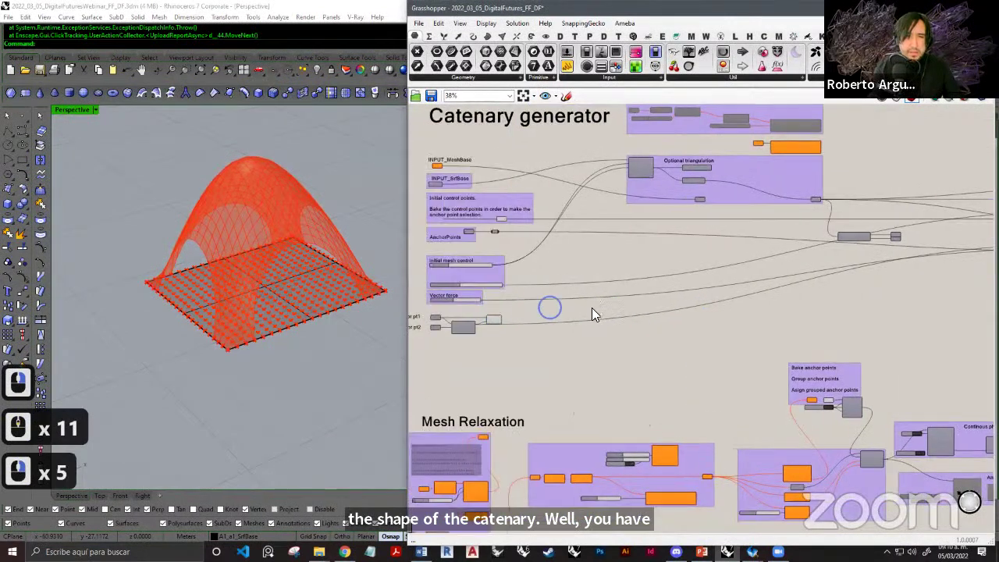
{"action": "scroll", "coordinate": [565, 293], "scroll_direction": "up", "scroll_amount": 6}
{"action": "scroll", "coordinate": [553, 295], "scroll_direction": "up", "scroll_amount": 2}
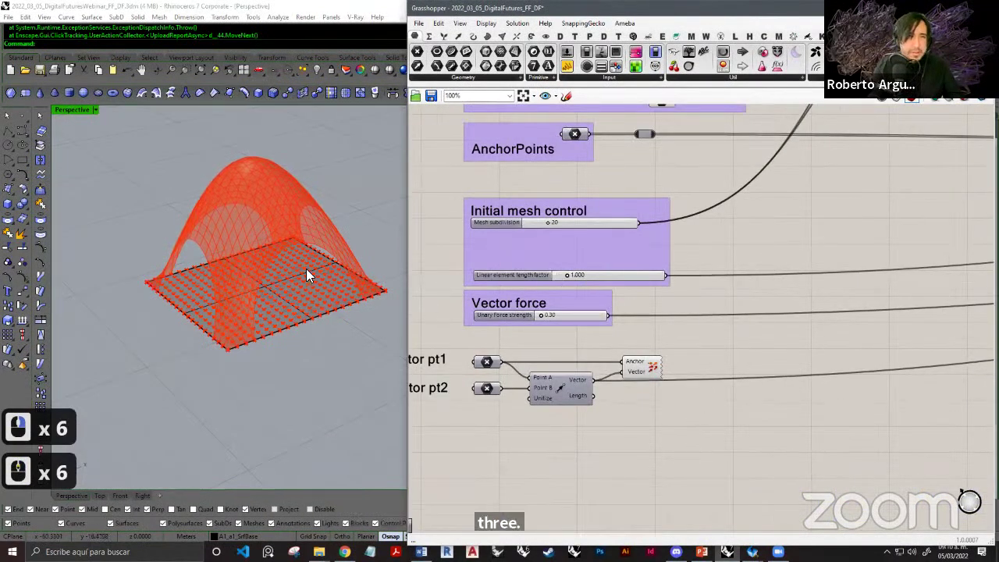
Move the two vector points from beside the other square to the side of the generated catenary mesh.
{"action": "left_click", "coordinate": [266, 297]}
{"action": "scroll", "coordinate": [265, 296], "scroll_direction": "down", "scroll_amount": 10}
{"action": "right_click_drag", "start_coordinate": [266, 273], "coordinate": [94, 271], "text": "shift"}
{"action": "scroll", "coordinate": [188, 273], "scroll_direction": "up", "scroll_amount": 1}
{"action": "scroll", "coordinate": [187, 273], "scroll_direction": "down", "scroll_amount": 3}
{"action": "right_click_drag", "start_coordinate": [301, 224], "coordinate": [264, 213]}
{"action": "scroll", "coordinate": [305, 225], "scroll_direction": "up", "scroll_amount": 3}
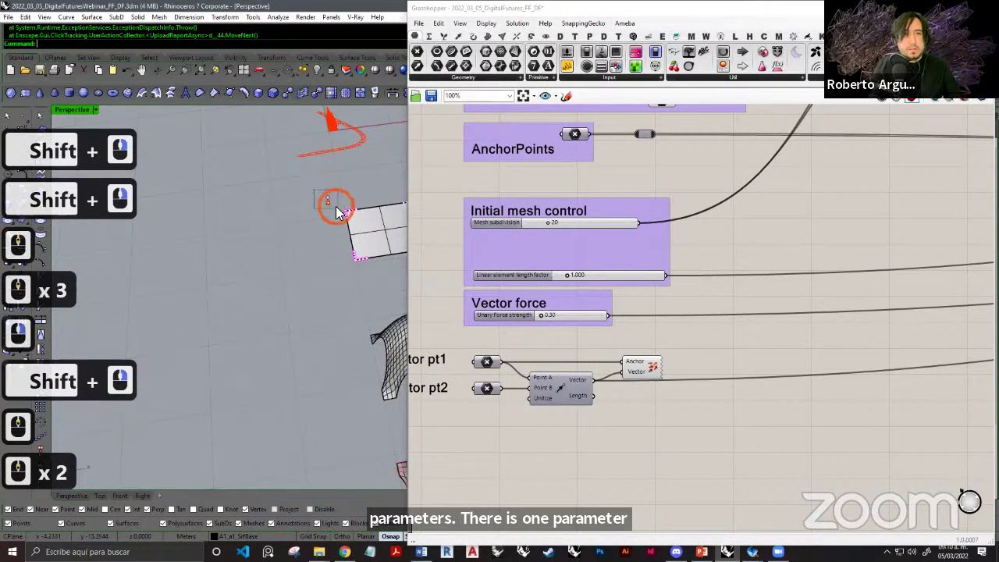
{"action": "left_click_drag", "start_coordinate": [315, 190], "coordinate": [337, 213]}
{"action": "scroll", "coordinate": [297, 211], "scroll_direction": "down", "scroll_amount": 7}
{"action": "key", "text": "shift"}
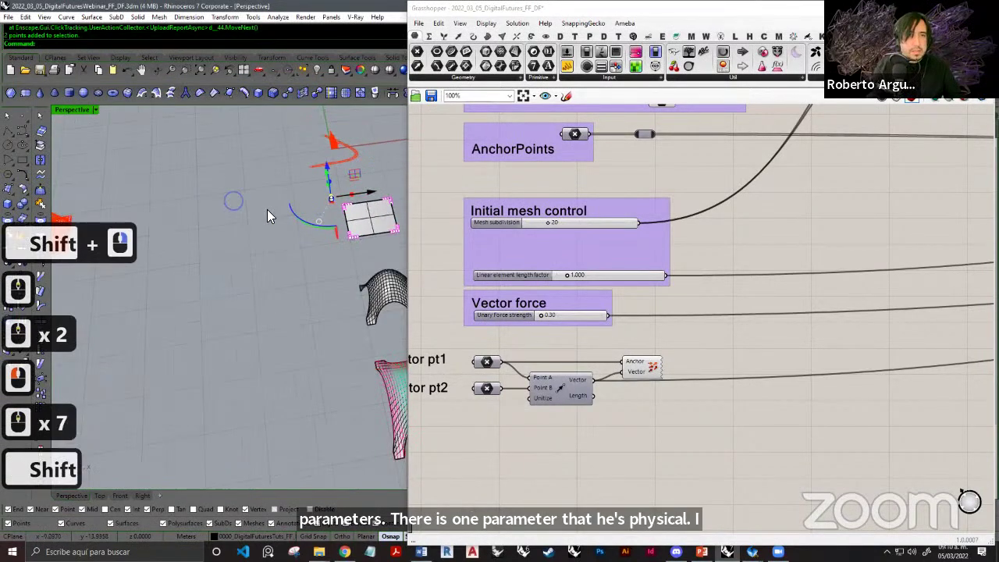
{"action": "right_click_drag", "start_coordinate": [267, 210], "coordinate": [391, 205], "text": "shift"}
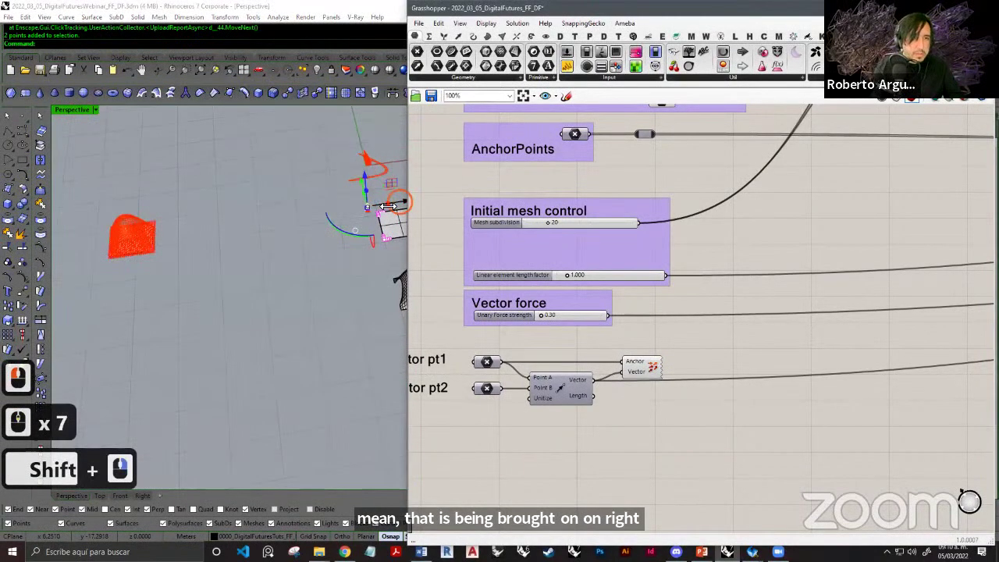
{"action": "left_click_drag", "start_coordinate": [407, 205], "coordinate": [222, 227]}
{"action": "left_click", "coordinate": [214, 70]}
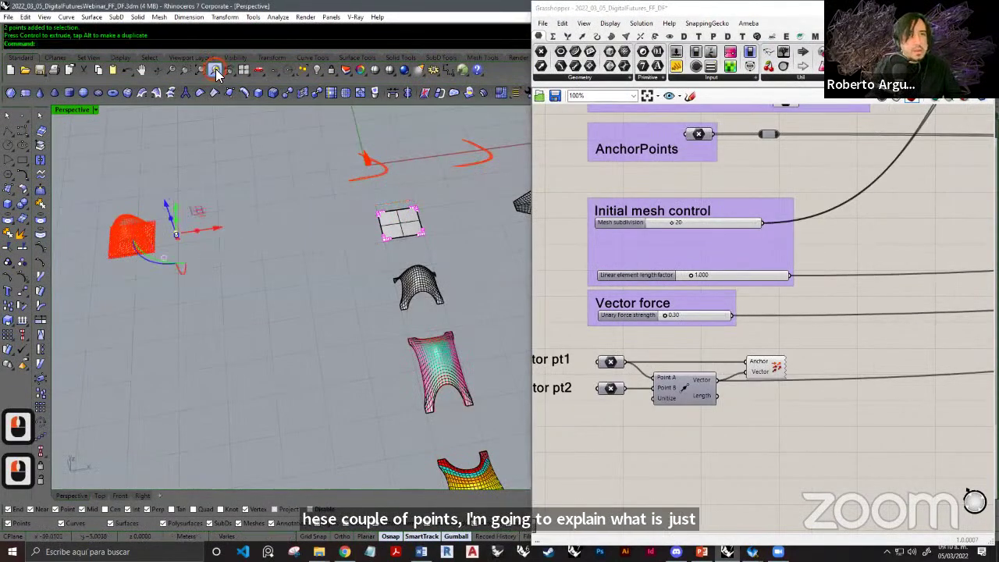
Move one vector point sideways beside the catenary to try redirecting the force, and undo that move.
{"action": "scroll", "coordinate": [261, 249], "scroll_direction": "down", "scroll_amount": 3}
{"action": "right_click_drag", "start_coordinate": [269, 271], "coordinate": [324, 287]}
{"action": "scroll", "coordinate": [272, 286], "scroll_direction": "down", "scroll_amount": 4}
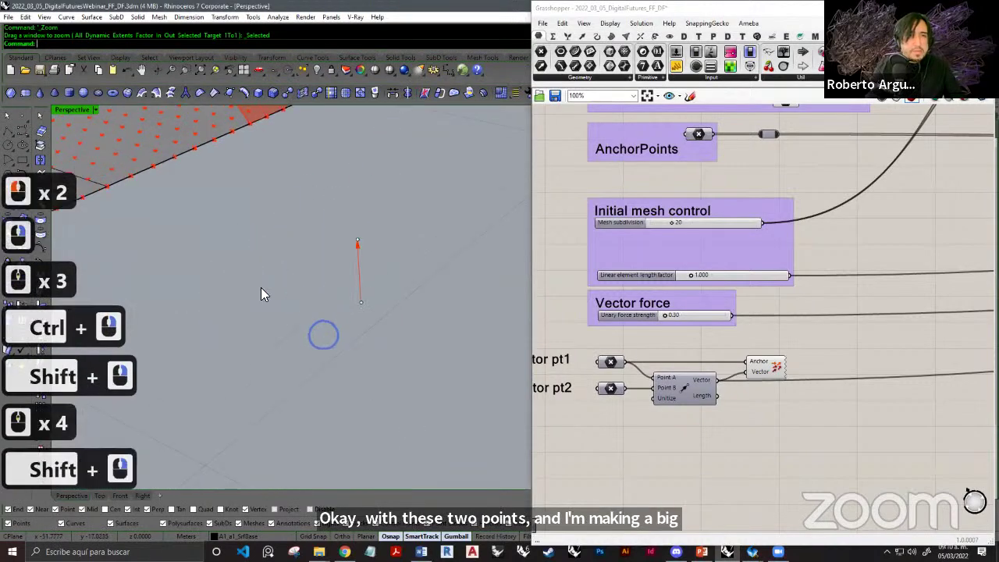
{"action": "scroll", "coordinate": [294, 272], "scroll_direction": "down", "scroll_amount": 7}
{"action": "right_click_drag", "start_coordinate": [252, 278], "coordinate": [361, 312], "text": "shift"}
{"action": "scroll", "coordinate": [285, 304], "scroll_direction": "down", "scroll_amount": 2}
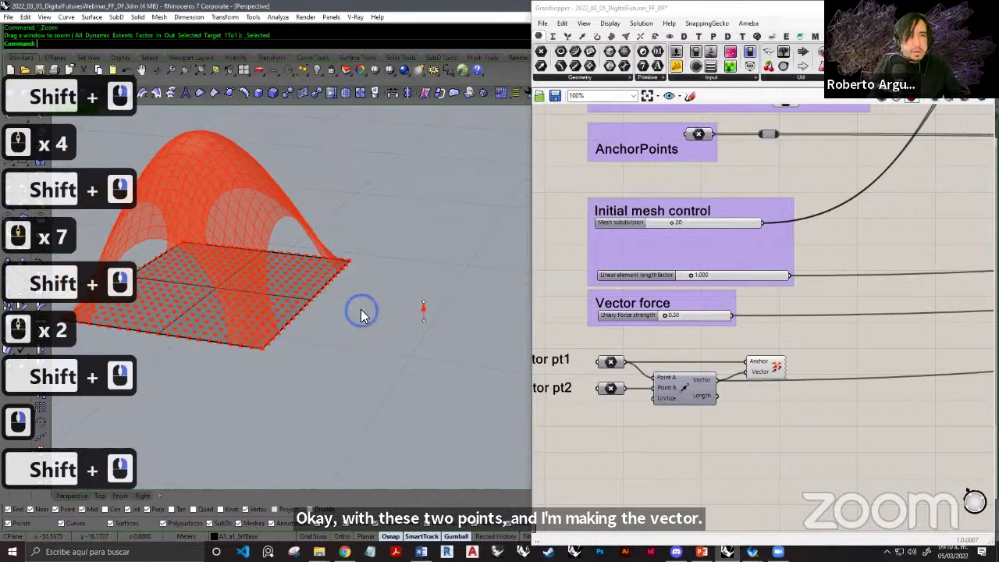
{"action": "left_click", "coordinate": [430, 307]}
{"action": "right_click_drag", "start_coordinate": [444, 305], "coordinate": [376, 308]}
{"action": "scroll", "coordinate": [389, 220], "scroll_direction": "down", "scroll_amount": 2}
{"action": "scroll", "coordinate": [376, 308], "scroll_direction": "up", "scroll_amount": 2}
{"action": "left_click_drag", "start_coordinate": [361, 305], "coordinate": [283, 317]}
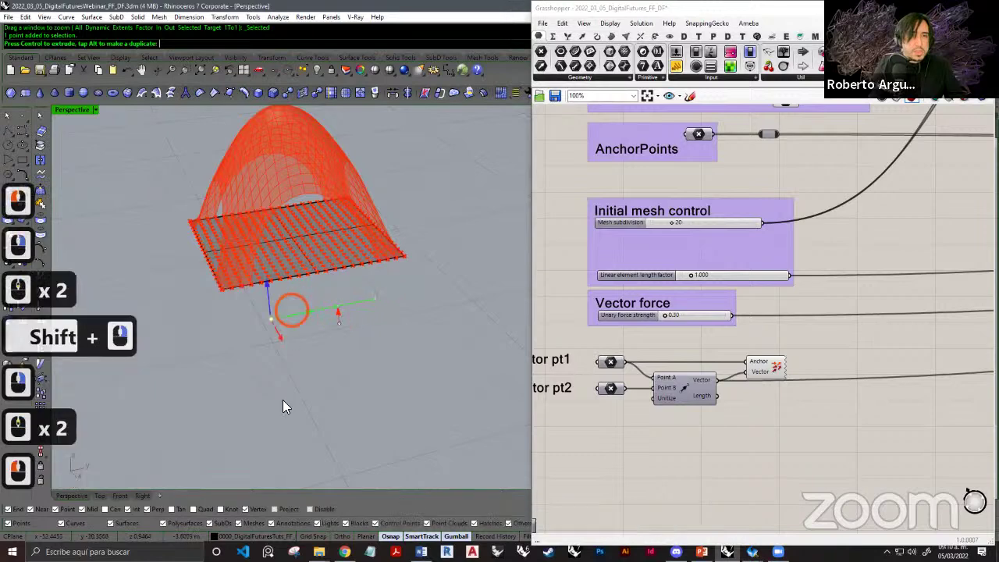
{"action": "right_click_drag", "start_coordinate": [358, 300], "coordinate": [383, 328], "text": "shift"}
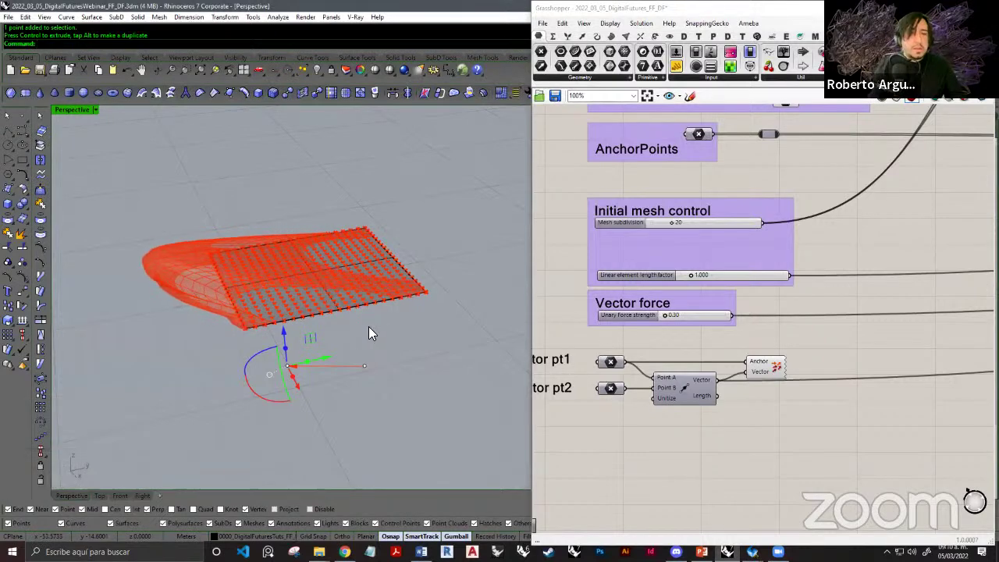
{"action": "key", "text": "ctrl+z"}
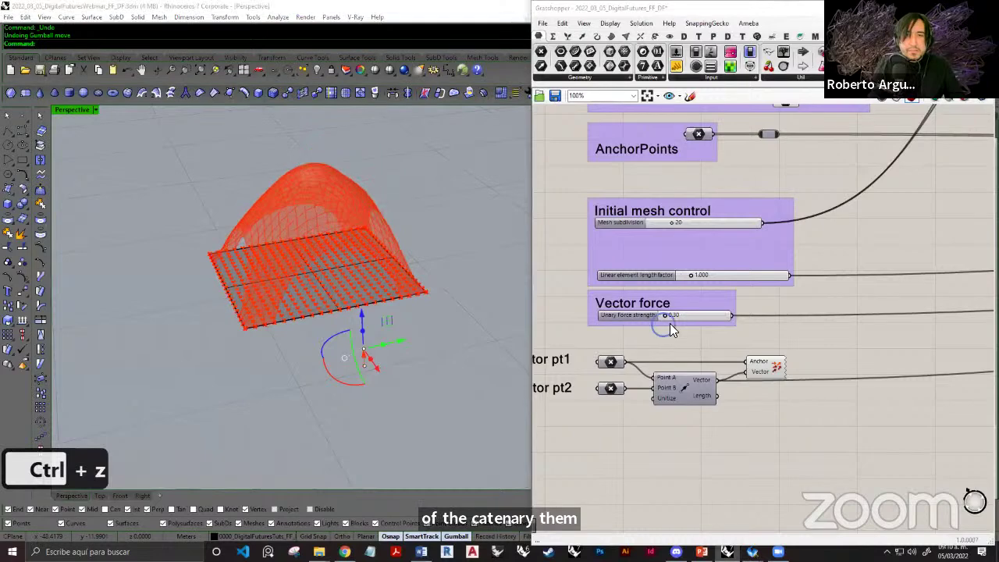
Examine the Unary Force strength control alongside the catenary and its two vector points.
{"action": "right_click_drag", "start_coordinate": [670, 323], "coordinate": [697, 322]}
{"action": "scroll", "coordinate": [373, 362], "scroll_direction": "up", "scroll_amount": 2}
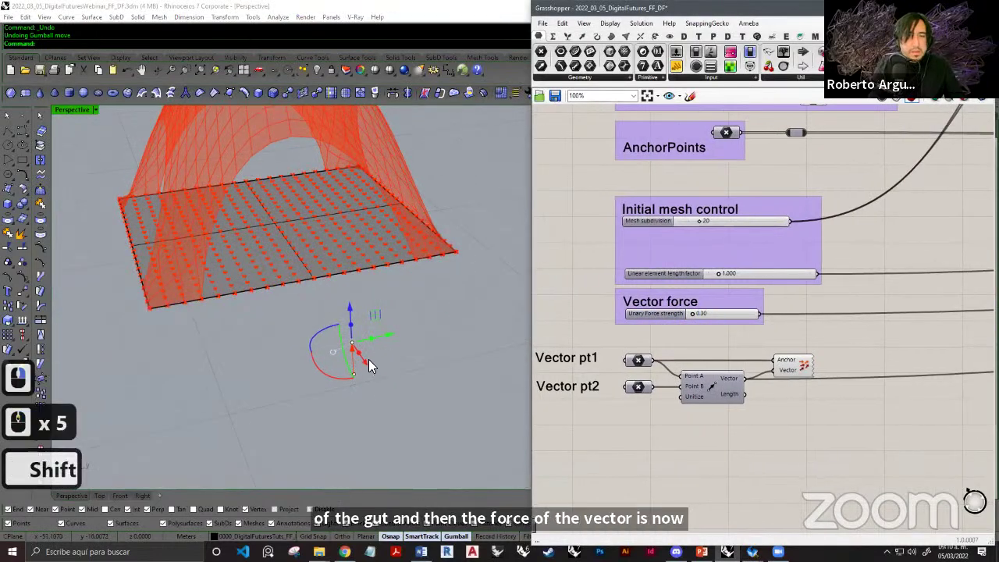
{"action": "right_click_drag", "start_coordinate": [369, 360], "coordinate": [328, 350], "text": "shift"}
{"action": "scroll", "coordinate": [679, 324], "scroll_direction": "up", "scroll_amount": 7}
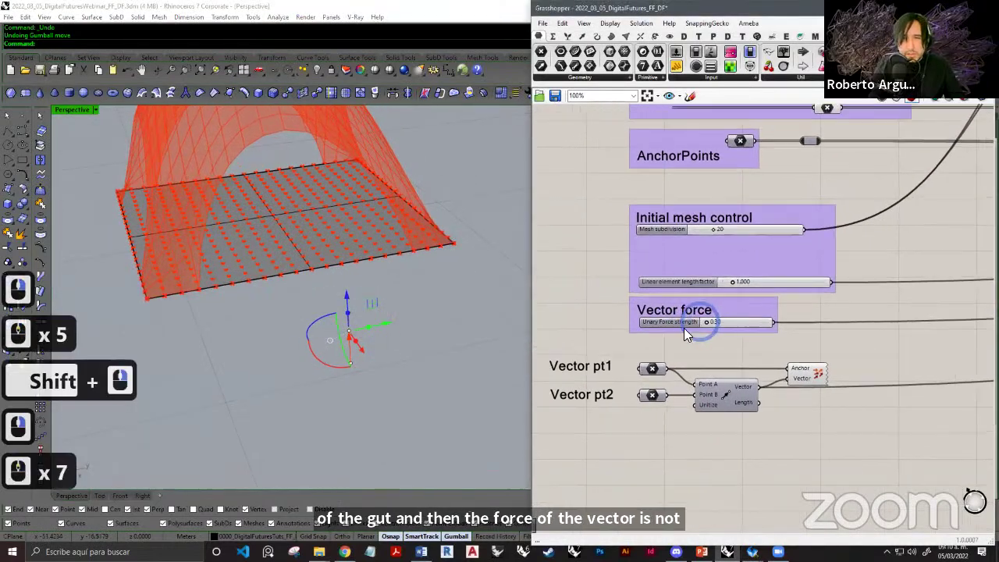
{"action": "right_click_drag", "start_coordinate": [705, 352], "coordinate": [711, 331]}
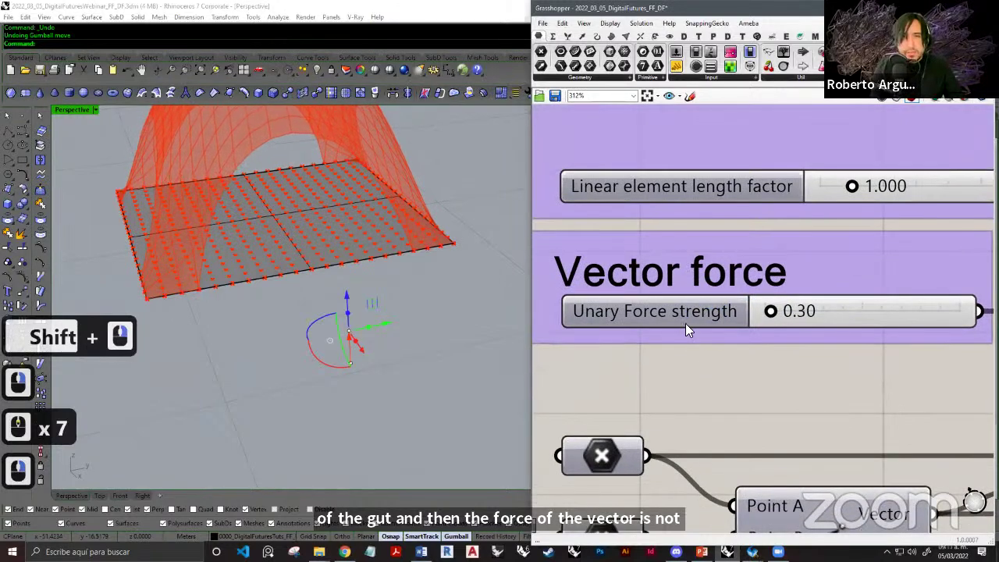
{"action": "scroll", "coordinate": [687, 327], "scroll_direction": "down", "scroll_amount": 3}
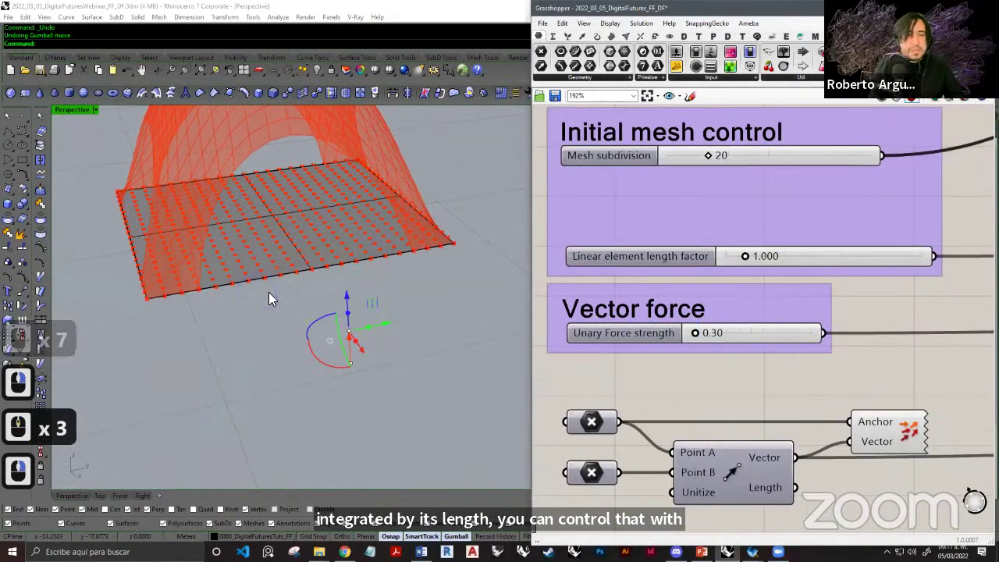
{"action": "right_click_drag", "start_coordinate": [318, 303], "coordinate": [320, 296]}
{"action": "scroll", "coordinate": [320, 297], "scroll_direction": "down", "scroll_amount": 2}
{"action": "right_click_drag", "start_coordinate": [359, 269], "coordinate": [365, 295], "text": "shift"}
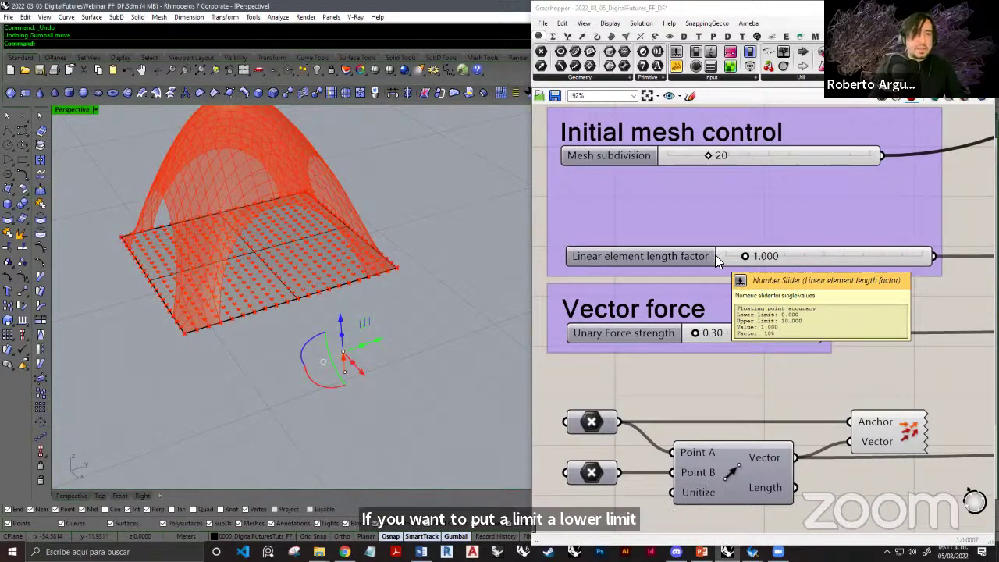
Test the Linear element length factor at 1.503 on the running catenary, and reset it to 1.
{"action": "left_click_drag", "start_coordinate": [746, 256], "coordinate": [760, 259]}
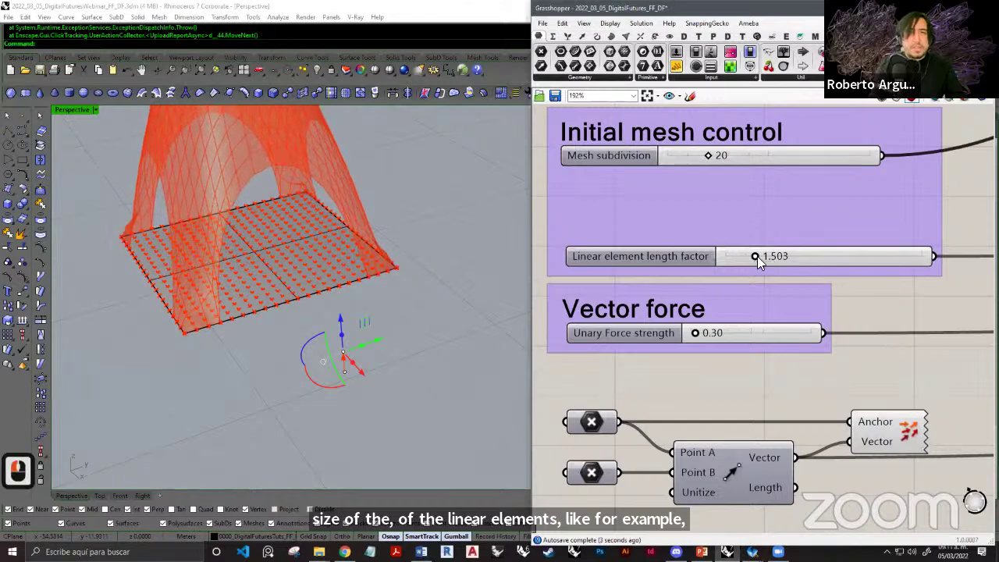
{"action": "right_click_drag", "start_coordinate": [359, 243], "coordinate": [364, 304], "text": "shift"}
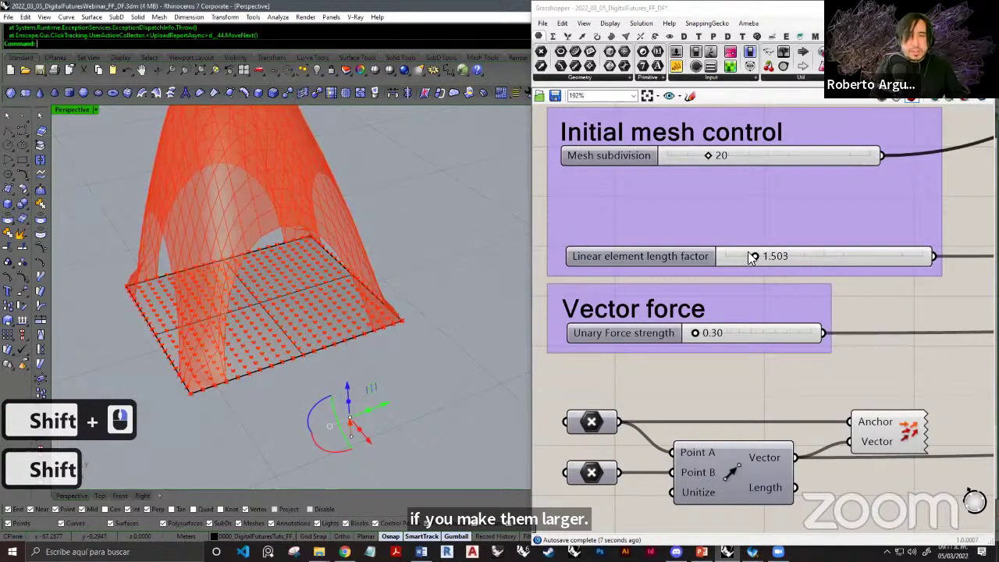
{"action": "left_click", "coordinate": [806, 253]}
{"action": "left_click", "coordinate": [812, 246]}
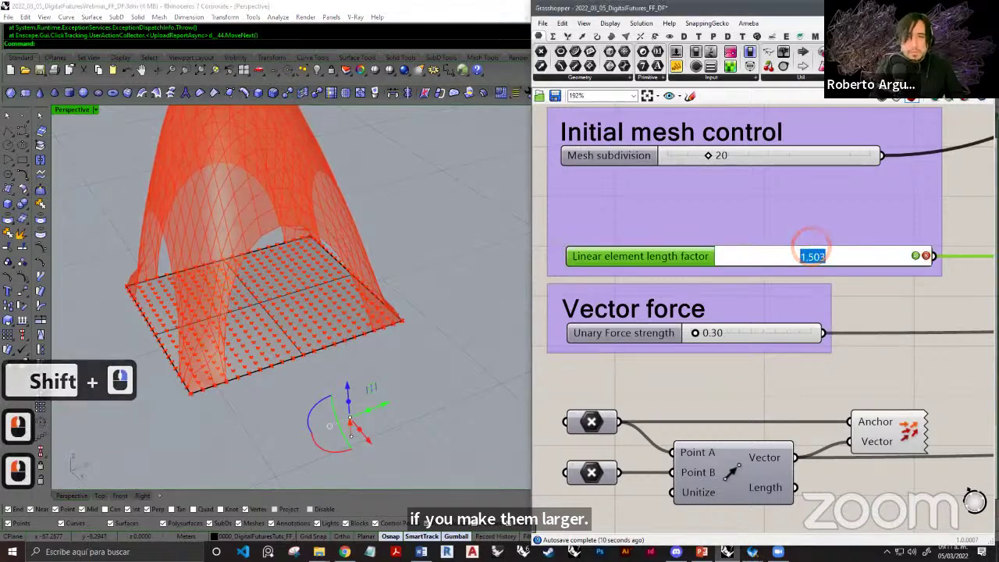
{"action": "type", "text": "1"}
{"action": "key", "text": "Return"}
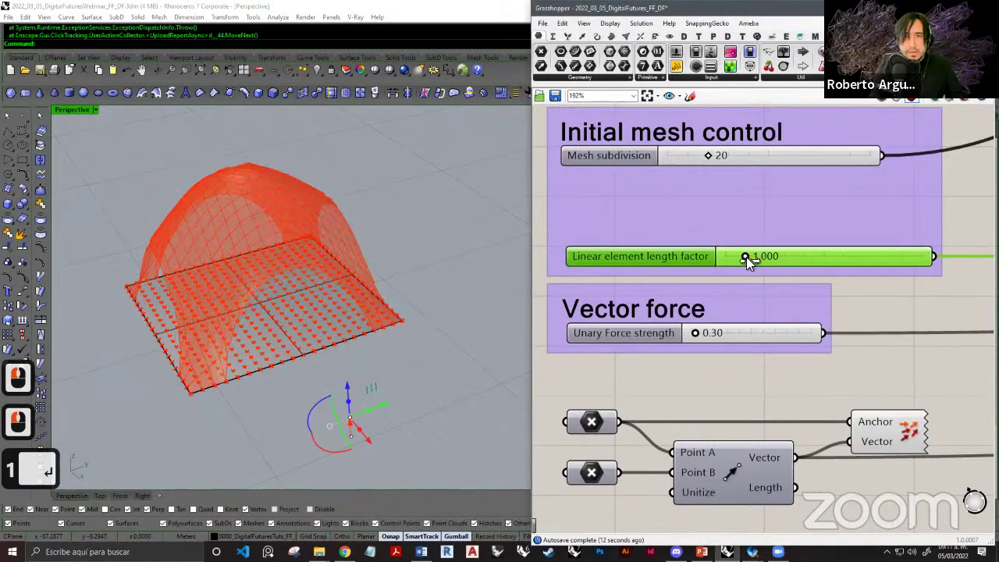
Lower the Linear element length factor to 0 to test the flattest shape, and restore it to 1.
{"action": "left_click", "coordinate": [746, 257]}
{"action": "left_click_drag", "start_coordinate": [741, 262], "coordinate": [724, 267]}
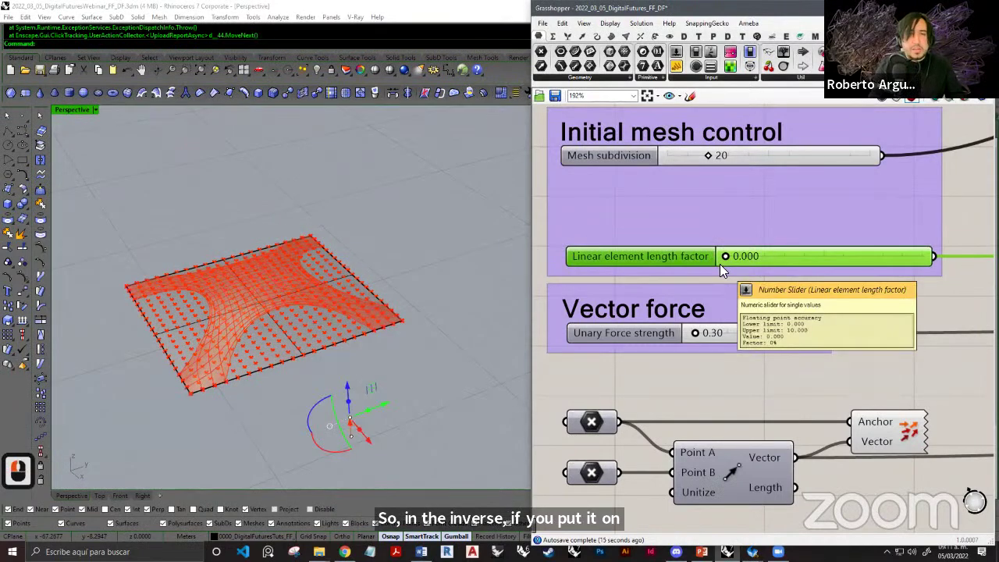
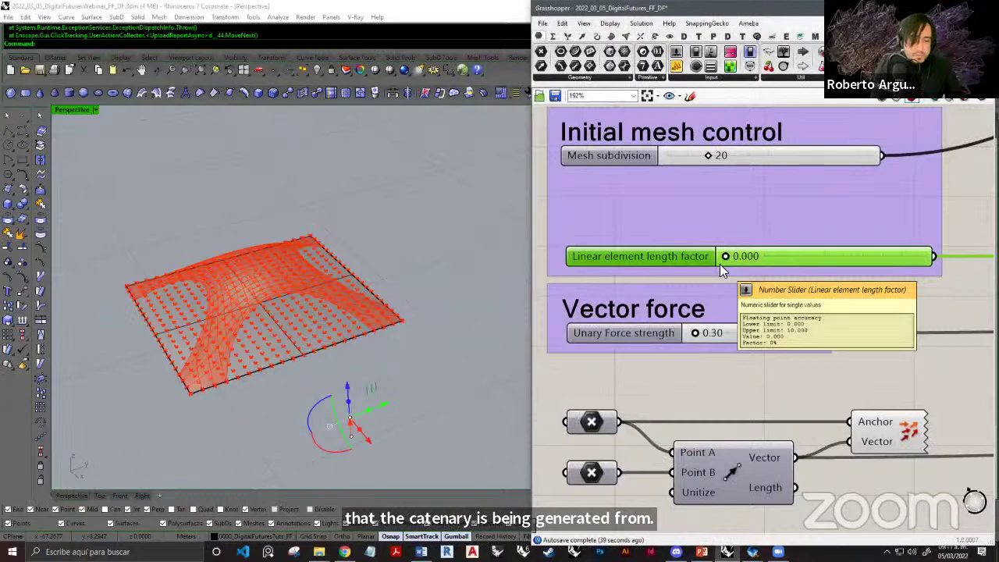
{"action": "double_click", "coordinate": [740, 254]}
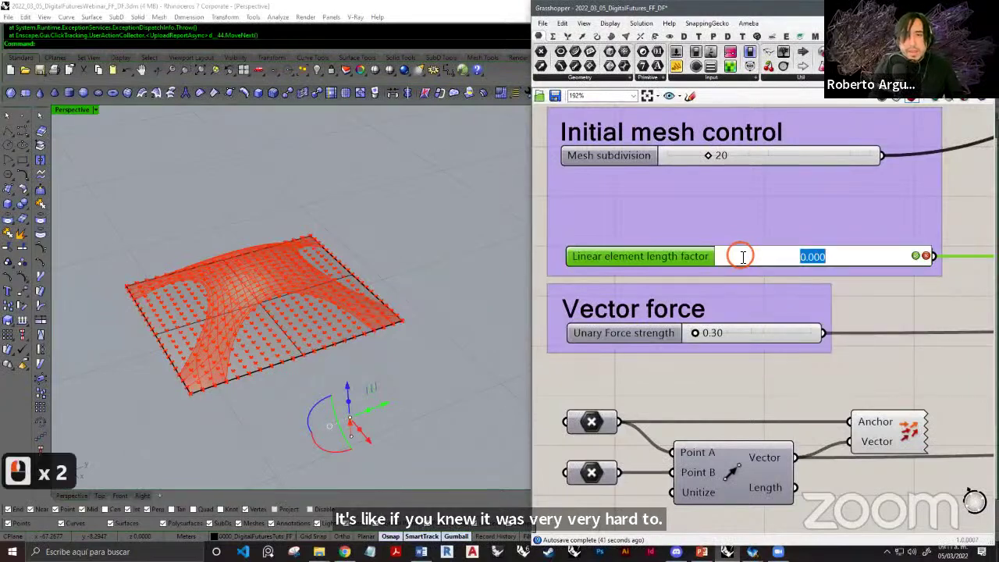
{"action": "type", "text": "1"}
{"action": "key", "text": "Return"}
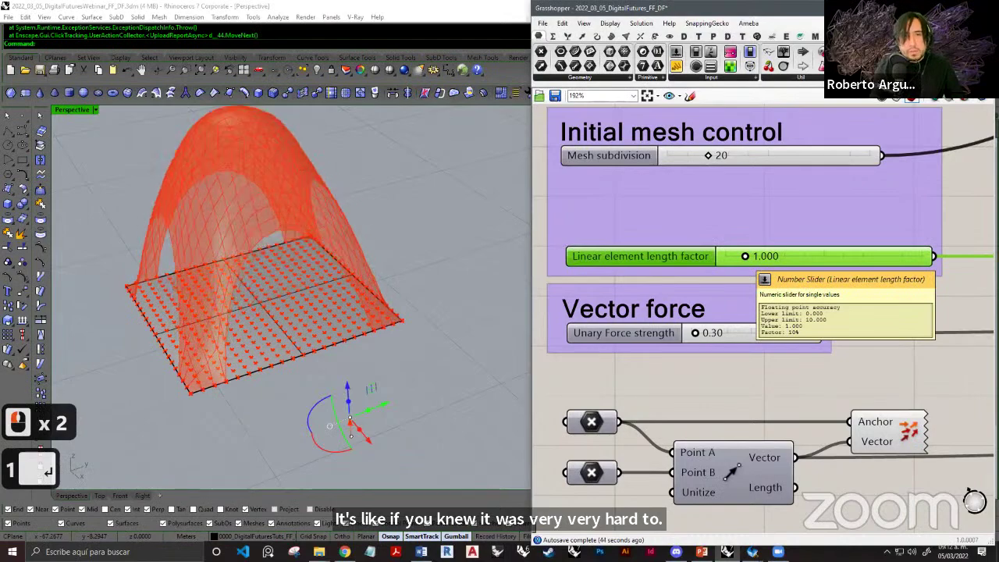
Pause the Continuous physical engine by setting its solver's Boolean Toggle to False.
{"action": "scroll", "coordinate": [664, 268], "scroll_direction": "down", "scroll_amount": 11}
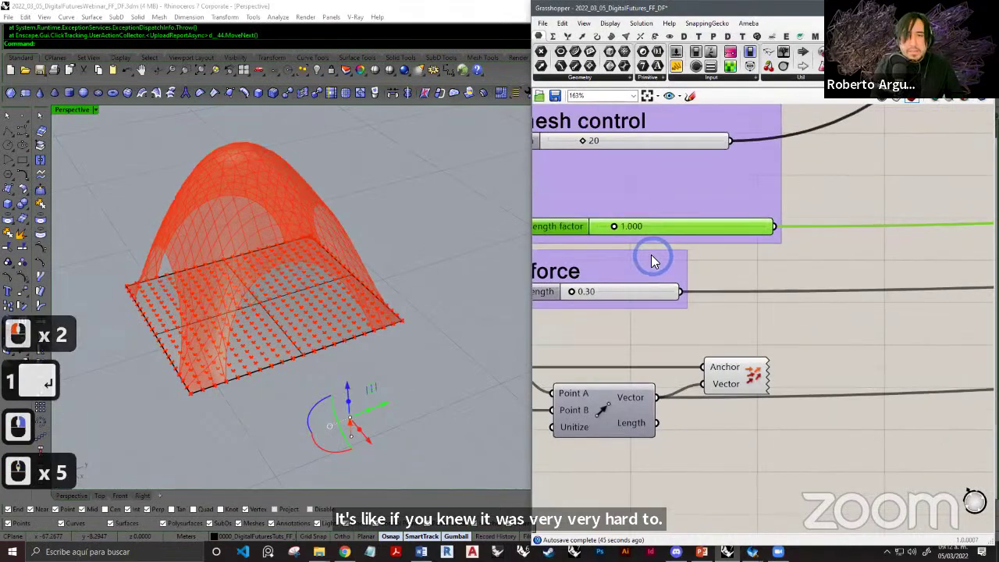
{"action": "right_click_drag", "start_coordinate": [785, 281], "coordinate": [635, 307]}
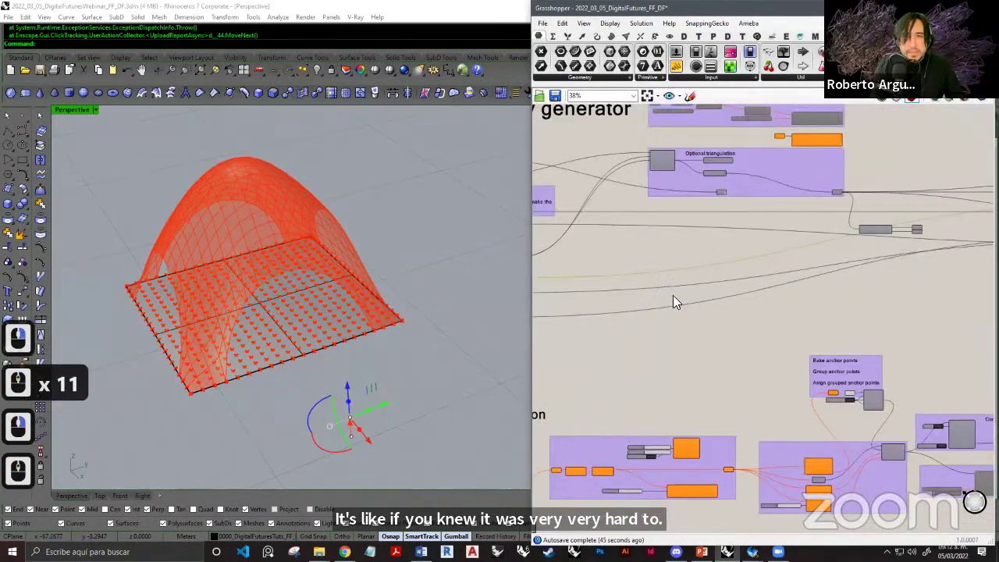
{"action": "scroll", "coordinate": [673, 295], "scroll_direction": "down", "scroll_amount": 1}
{"action": "right_click_drag", "start_coordinate": [869, 268], "coordinate": [741, 292]}
{"action": "right_click_drag", "start_coordinate": [840, 287], "coordinate": [724, 296]}
{"action": "scroll", "coordinate": [773, 295], "scroll_direction": "up", "scroll_amount": 3}
{"action": "scroll", "coordinate": [904, 287], "scroll_direction": "up", "scroll_amount": 10}
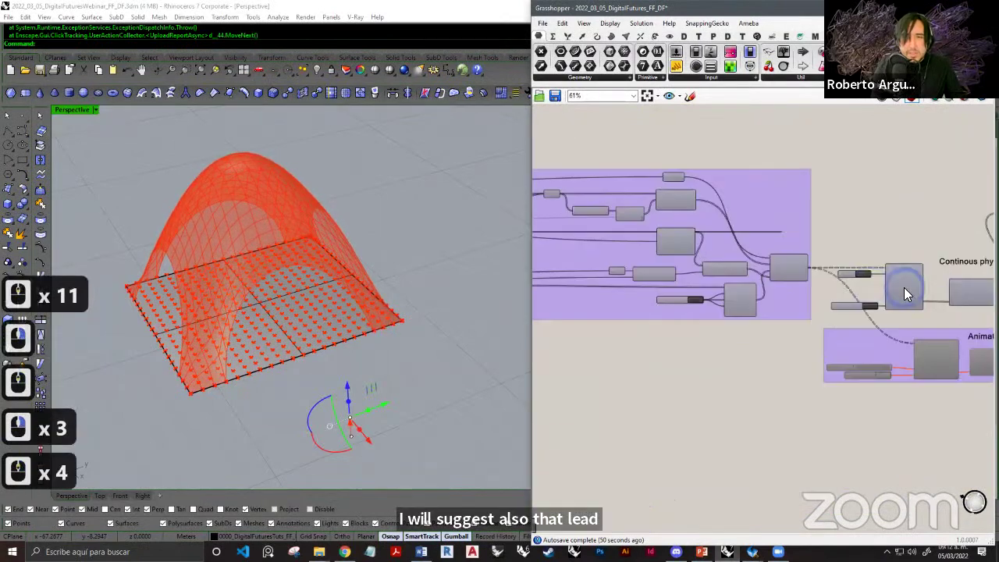
{"action": "right_click_drag", "start_coordinate": [831, 233], "coordinate": [743, 248]}
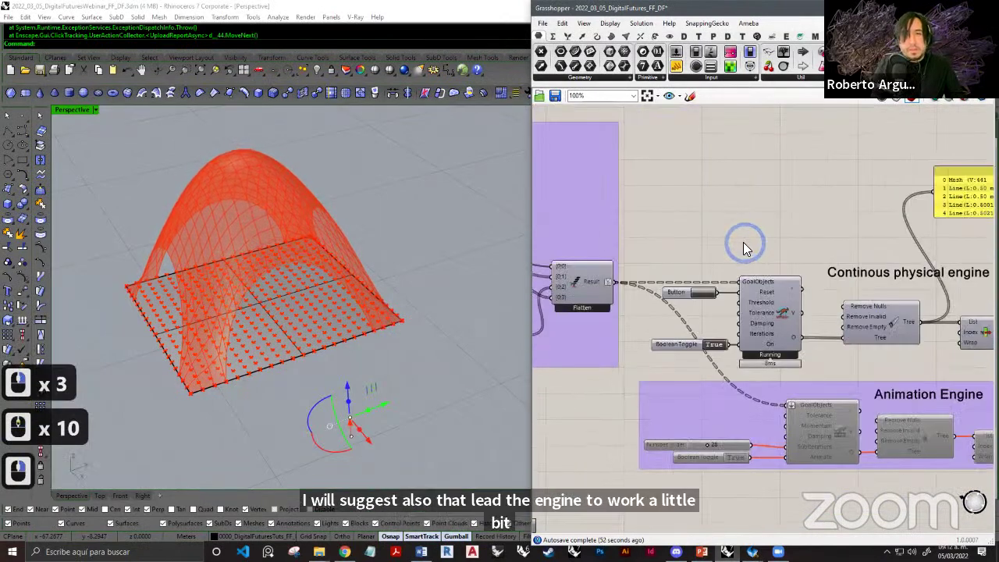
{"action": "scroll", "coordinate": [695, 266], "scroll_direction": "up", "scroll_amount": 3}
{"action": "right_click_drag", "start_coordinate": [676, 256], "coordinate": [707, 229]}
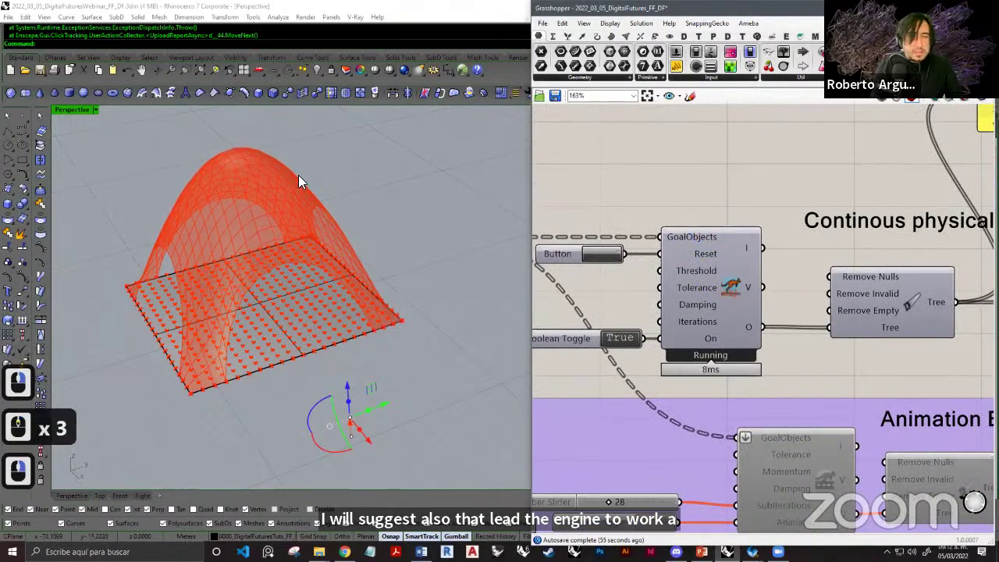
{"action": "right_click_drag", "start_coordinate": [632, 306], "coordinate": [643, 292]}
{"action": "right_click_drag", "start_coordinate": [617, 342], "coordinate": [711, 334]}
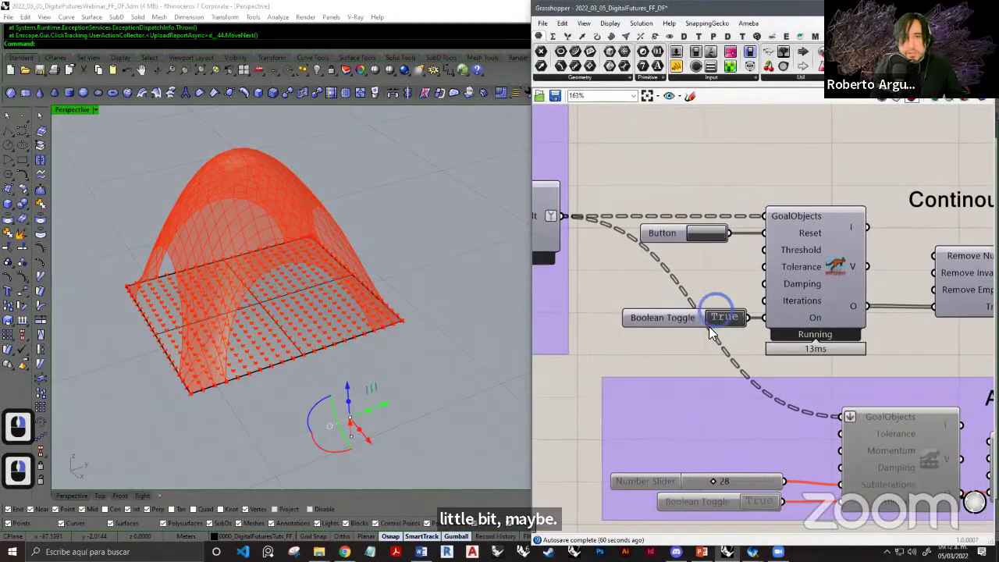
{"action": "double_click", "coordinate": [726, 320]}
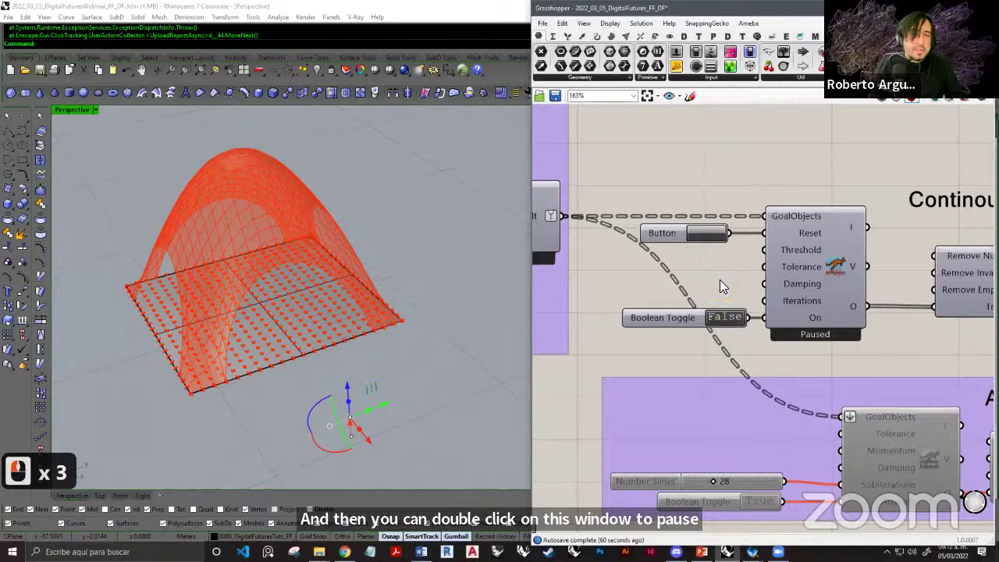
Shift the Mesh parameter at the end of the Continuous physical engine slightly farther from its List Item component.
{"action": "right_click_drag", "start_coordinate": [756, 297], "coordinate": [684, 294]}
{"action": "scroll", "coordinate": [684, 295], "scroll_direction": "down", "scroll_amount": 3}
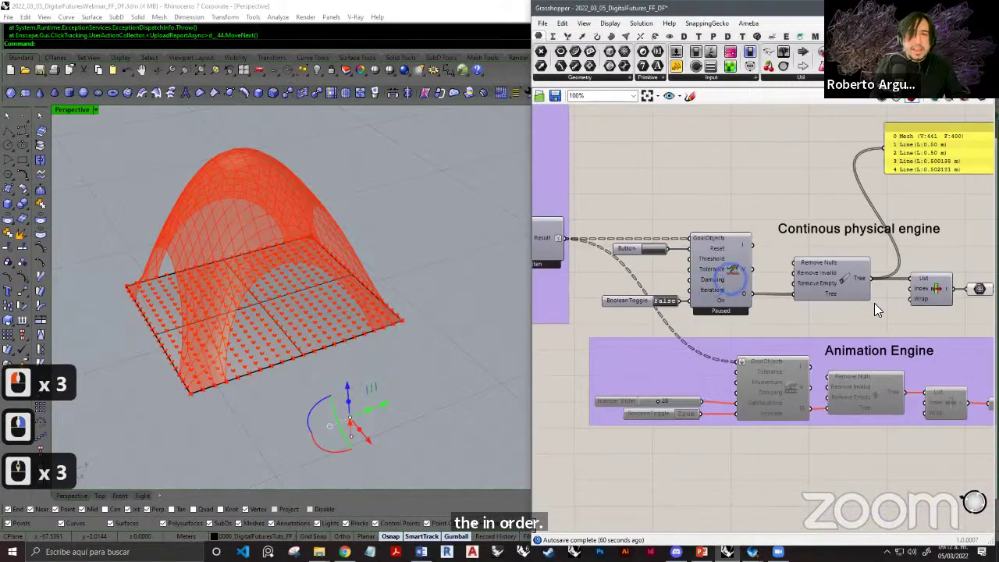
{"action": "right_click_drag", "start_coordinate": [970, 298], "coordinate": [758, 294]}
{"action": "scroll", "coordinate": [753, 296], "scroll_direction": "up", "scroll_amount": 6}
{"action": "left_click", "coordinate": [737, 299]}
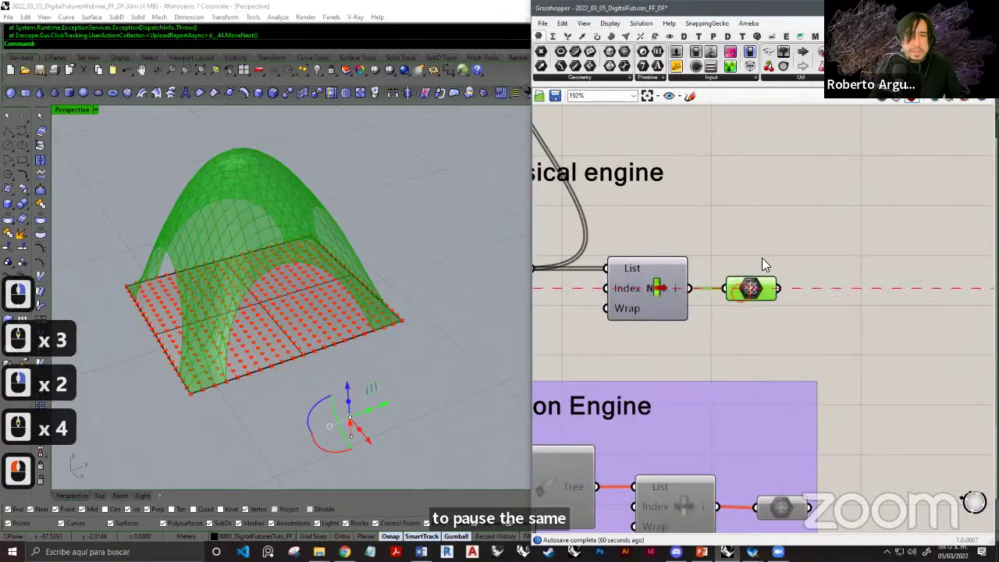
{"action": "left_click_drag", "start_coordinate": [766, 282], "coordinate": [766, 295]}
{"action": "left_click", "coordinate": [761, 325]}
{"action": "right_click_drag", "start_coordinate": [747, 326], "coordinate": [772, 322]}
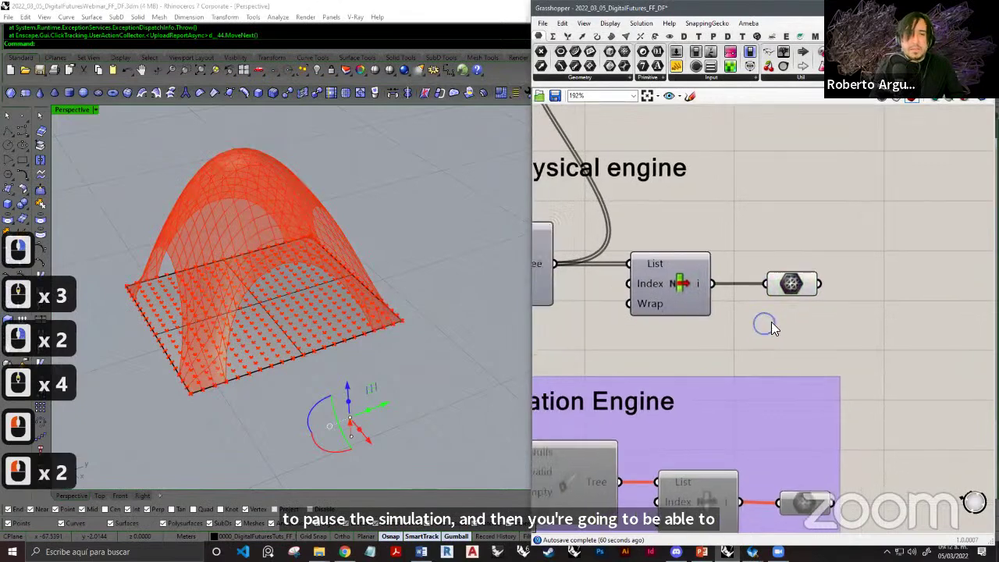
Bake the simulated catenary mesh into Rhino on a sublayer of the A2 generated catenaries layer.
{"action": "left_click", "coordinate": [795, 282]}
{"action": "right_click", "coordinate": [795, 285]}
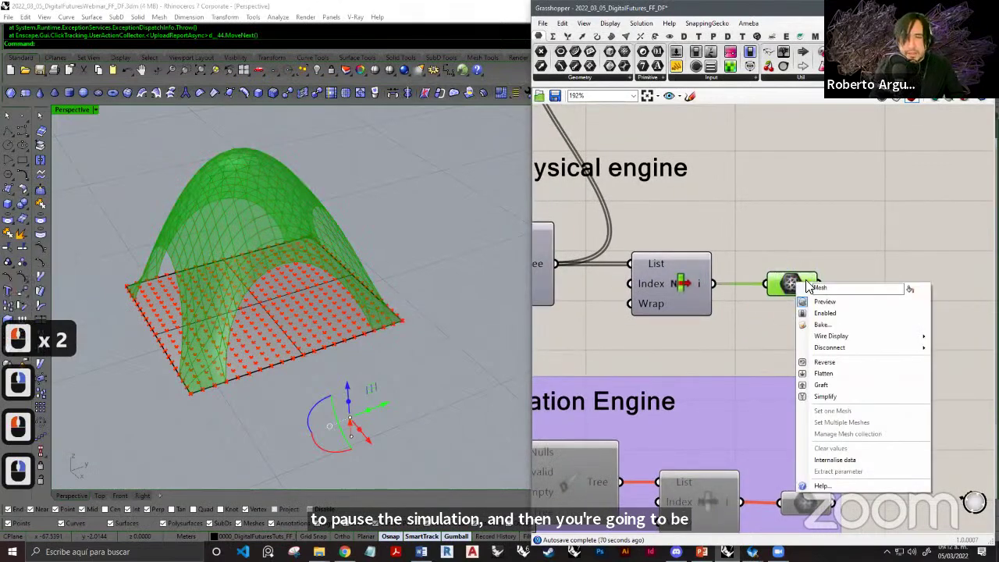
{"action": "left_click", "coordinate": [824, 325]}
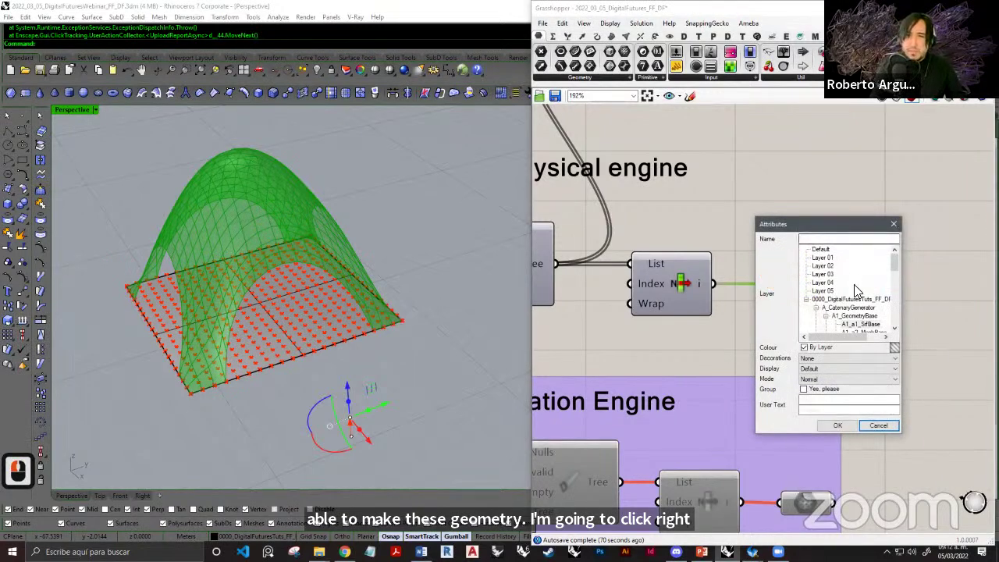
{"action": "double_click", "coordinate": [895, 279]}
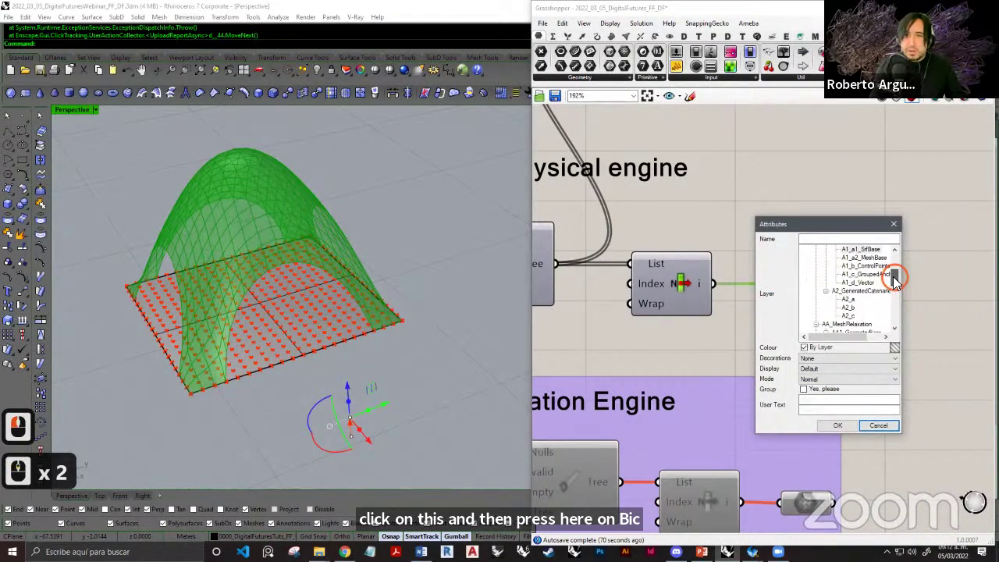
{"action": "left_click", "coordinate": [800, 340]}
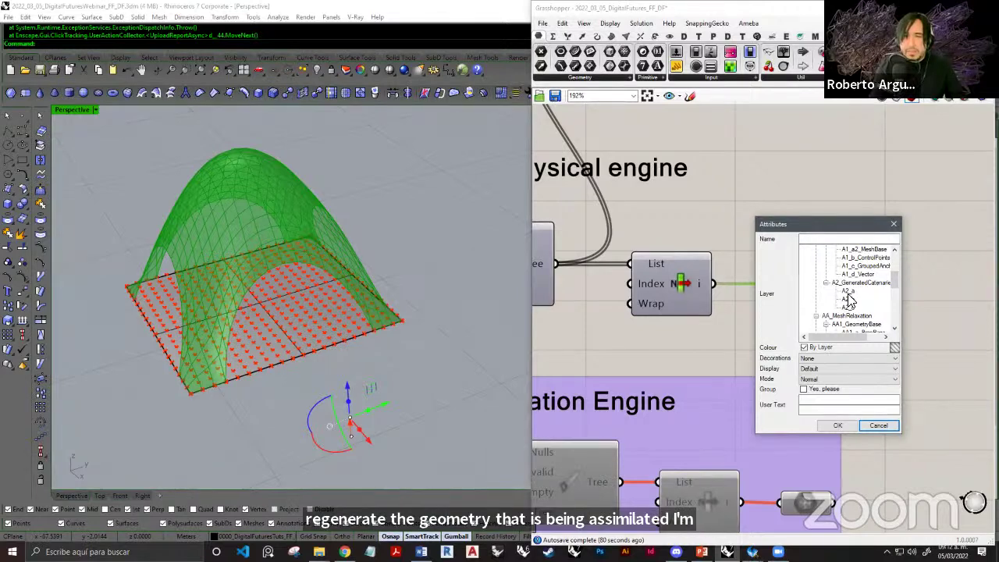
{"action": "left_click", "coordinate": [836, 426]}
Move the baked catenary mesh off the square base to an empty area beside the live preview.
{"action": "left_click", "coordinate": [258, 258]}
{"action": "scroll", "coordinate": [324, 272], "scroll_direction": "down", "scroll_amount": 6}
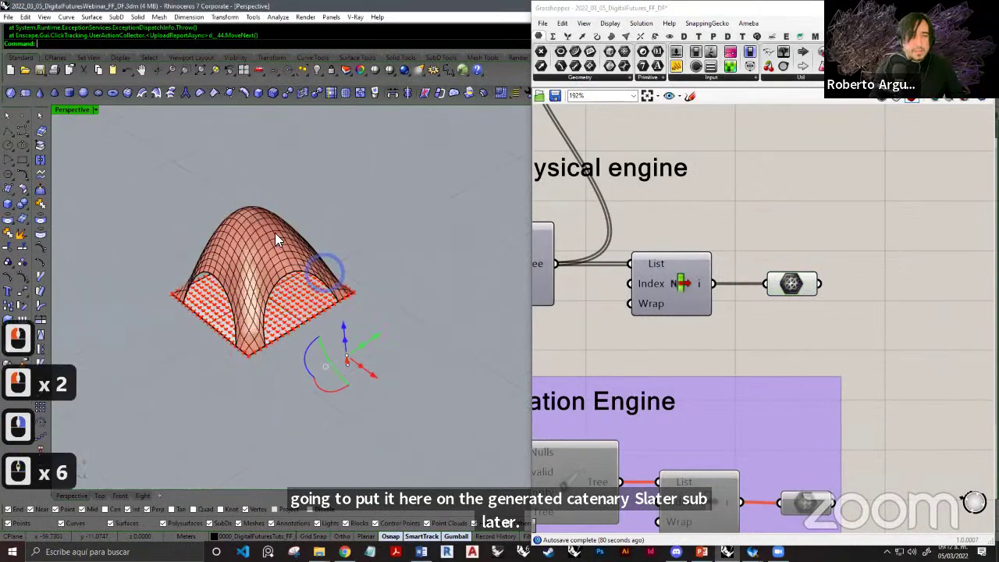
{"action": "scroll", "coordinate": [275, 232], "scroll_direction": "down", "scroll_amount": 3}
{"action": "right_click_drag", "start_coordinate": [278, 236], "coordinate": [367, 270], "text": "shift"}
{"action": "left_click", "coordinate": [376, 306]}
{"action": "scroll", "coordinate": [366, 270], "scroll_direction": "down", "scroll_amount": 2}
{"action": "left_click_drag", "start_coordinate": [388, 283], "coordinate": [220, 303]}
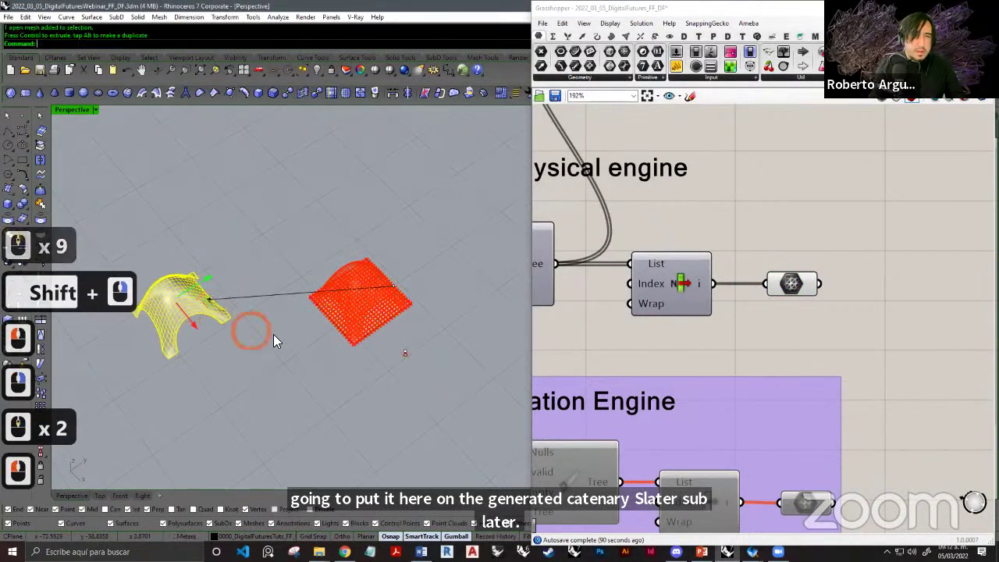
{"action": "left_click", "coordinate": [273, 334]}
{"action": "right_click_drag", "start_coordinate": [328, 323], "coordinate": [301, 371]}
{"action": "scroll", "coordinate": [364, 322], "scroll_direction": "up", "scroll_amount": 10}
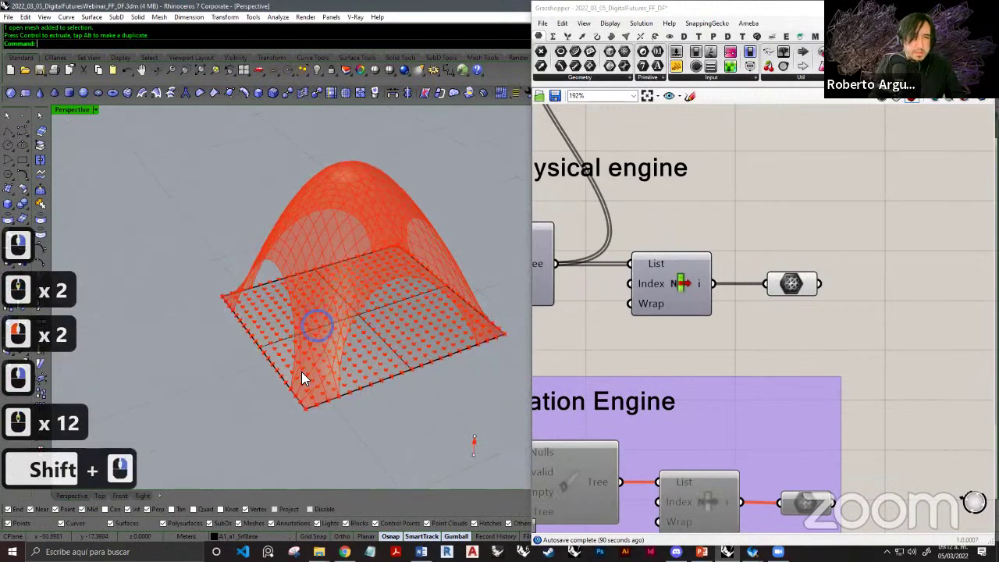
{"action": "scroll", "coordinate": [305, 406], "scroll_direction": "up", "scroll_amount": 4}
{"action": "left_click_drag", "start_coordinate": [410, 356], "coordinate": [246, 450]}
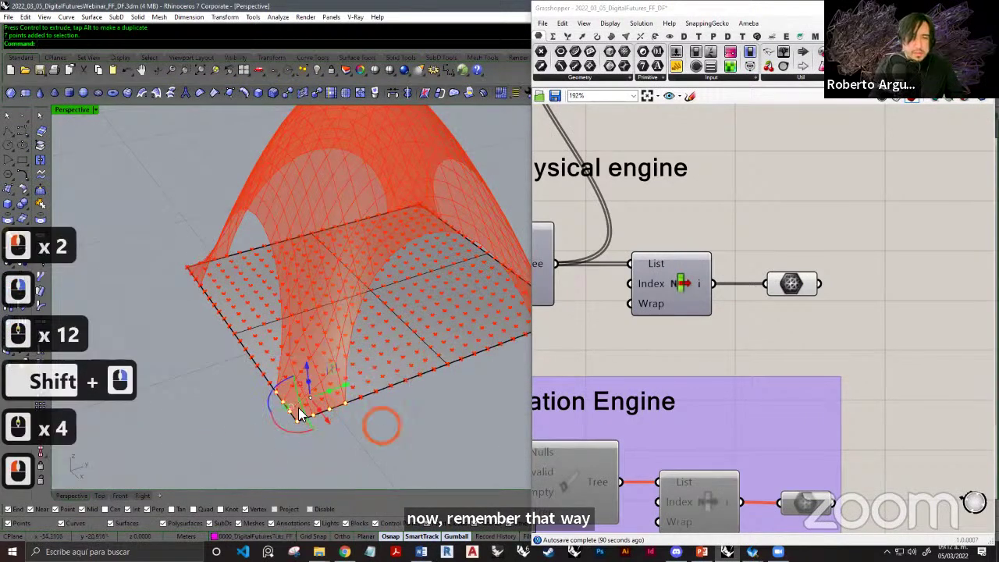
{"action": "scroll", "coordinate": [298, 408], "scroll_direction": "down", "scroll_amount": 4}
{"action": "key", "text": "Escape"}
{"action": "key", "text": "Escape"}
{"action": "key", "text": "Escape"}
Resume the Continuous physical engine by setting its solver's Boolean Toggle to True.
{"action": "scroll", "coordinate": [654, 289], "scroll_direction": "down", "scroll_amount": 8}
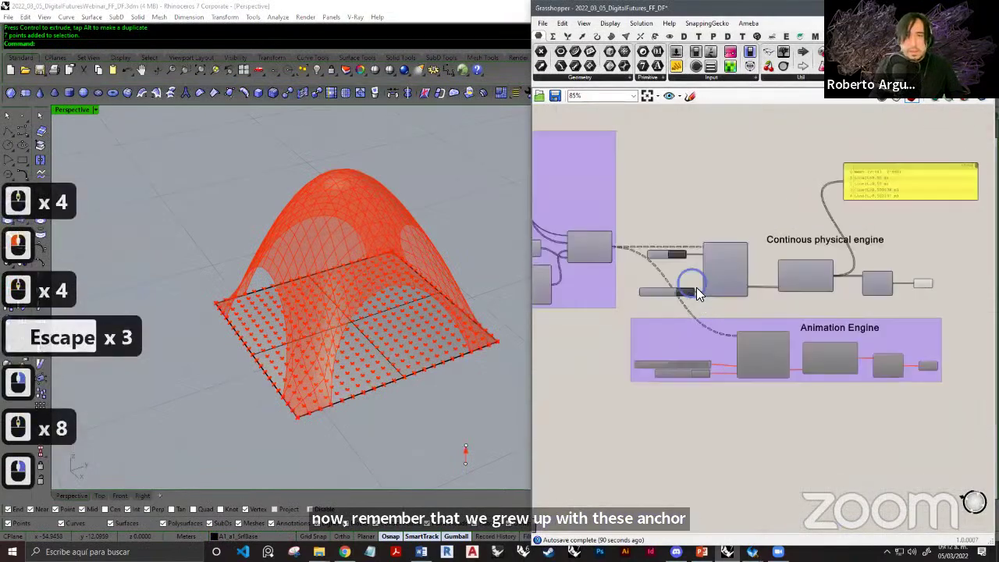
{"action": "scroll", "coordinate": [696, 287], "scroll_direction": "up", "scroll_amount": 11}
{"action": "double_click", "coordinate": [707, 335]}
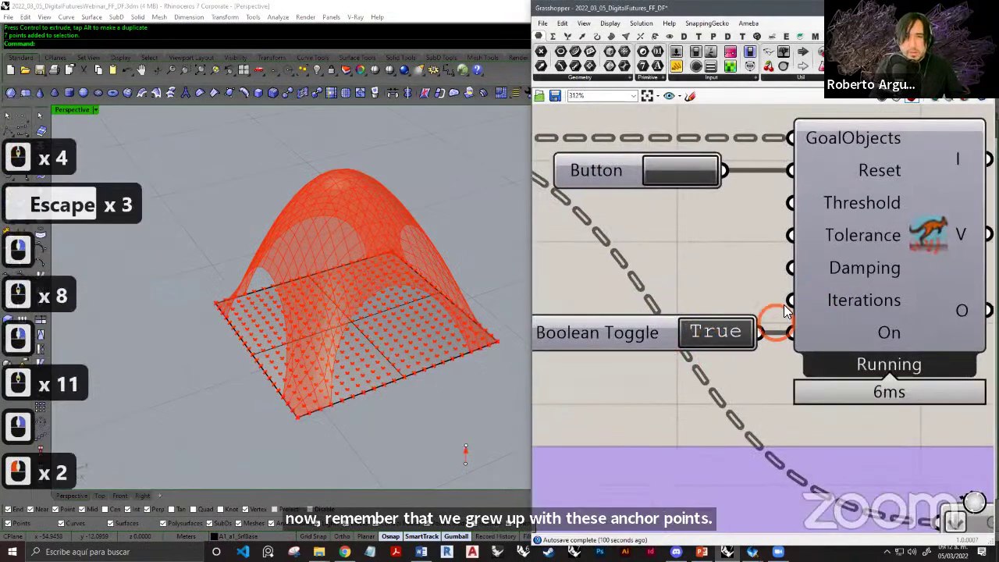
{"action": "scroll", "coordinate": [785, 305], "scroll_direction": "down", "scroll_amount": 6}
{"action": "right_click_drag", "start_coordinate": [795, 318], "coordinate": [673, 327], "text": "shift"}
Select the anchor point groups at two adjacent corners of the square and move them outward together, well away from the base.
{"action": "right_click", "coordinate": [304, 320]}
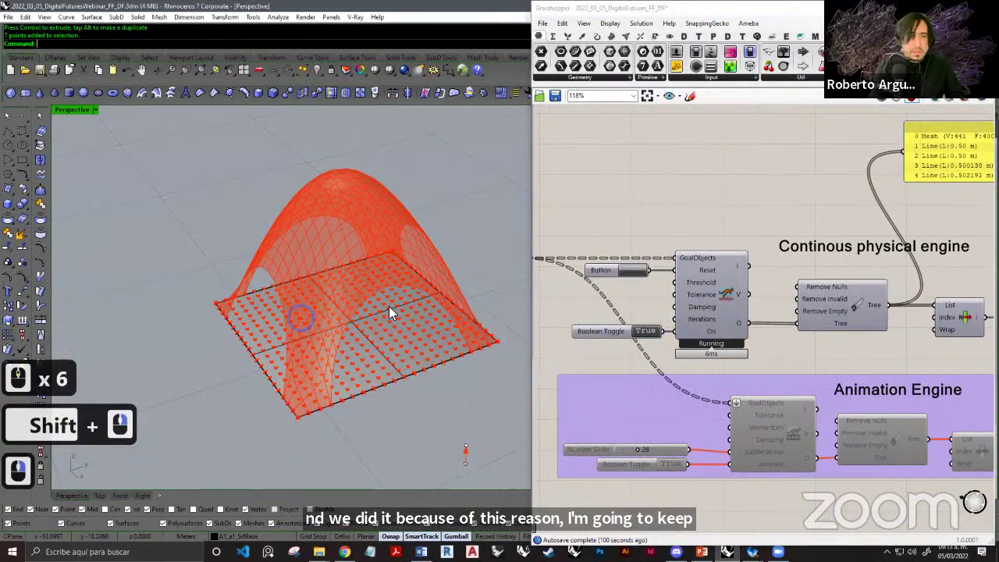
{"action": "scroll", "coordinate": [401, 302], "scroll_direction": "down", "scroll_amount": 5}
{"action": "right_click_drag", "start_coordinate": [389, 306], "coordinate": [415, 264]}
{"action": "scroll", "coordinate": [415, 317], "scroll_direction": "down", "scroll_amount": 2}
{"action": "right_click_drag", "start_coordinate": [367, 318], "coordinate": [336, 328], "text": "shift"}
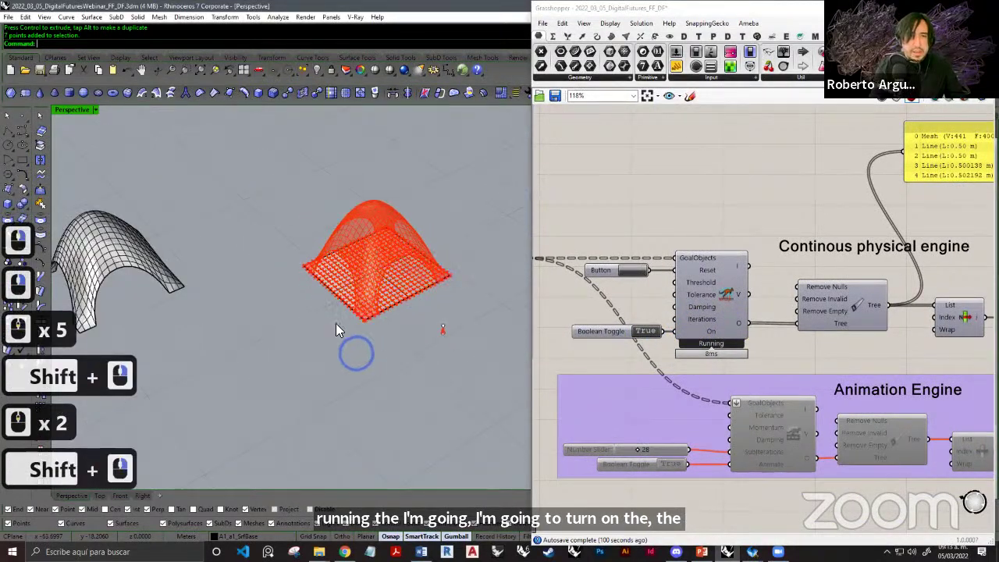
{"action": "right_click_drag", "start_coordinate": [313, 288], "coordinate": [328, 299], "text": "shift"}
{"action": "left_click_drag", "start_coordinate": [275, 269], "coordinate": [320, 303]}
{"action": "left_click_drag", "start_coordinate": [340, 207], "coordinate": [397, 259], "text": "shift"}
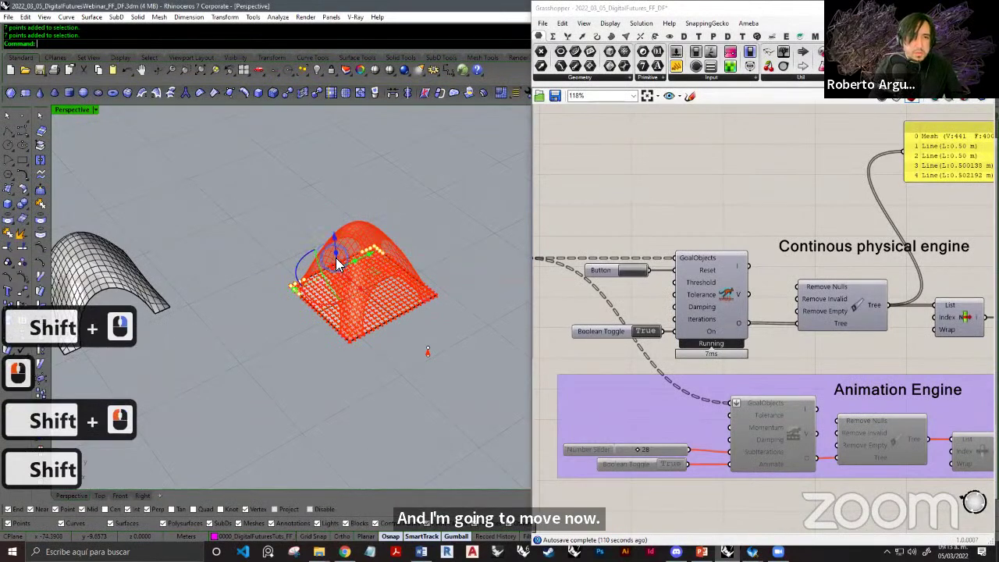
{"action": "right_click_drag", "start_coordinate": [335, 258], "coordinate": [351, 314]}
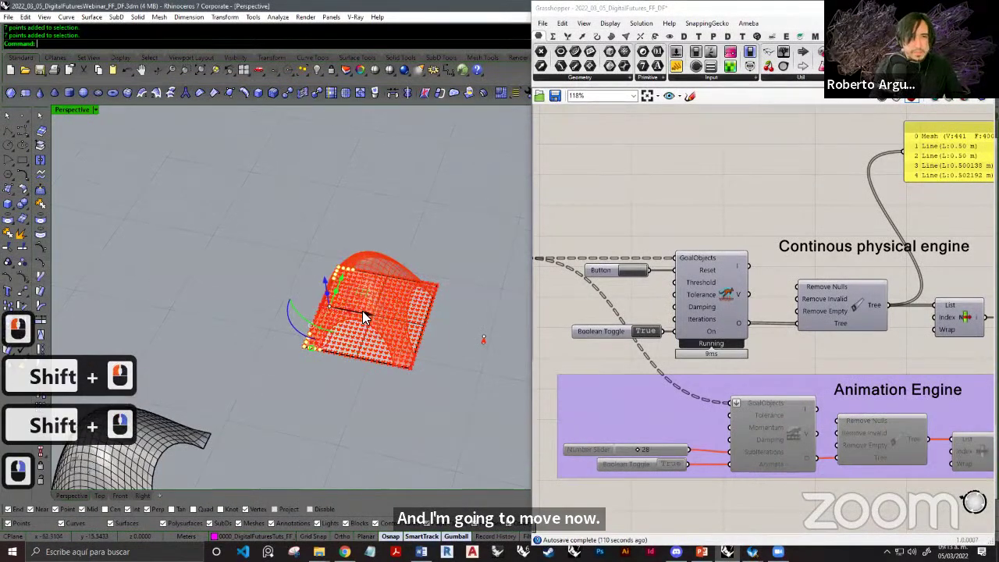
{"action": "left_click_drag", "start_coordinate": [237, 297], "coordinate": [219, 311]}
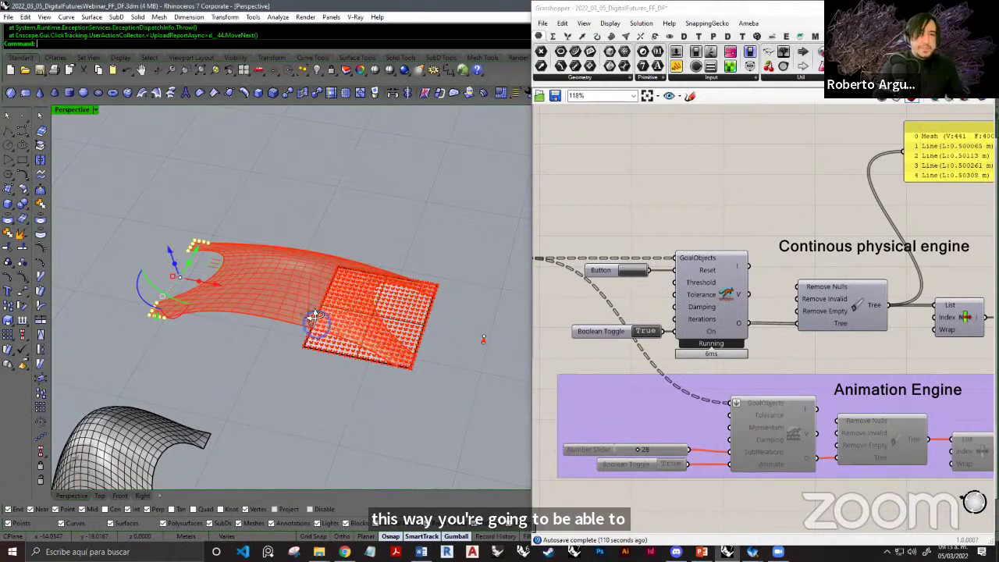
Move the displaced anchor group nearer the first baked mesh by -10 along the Y axis.
{"action": "right_click_drag", "start_coordinate": [312, 331], "coordinate": [348, 343]}
{"action": "right_click_drag", "start_coordinate": [311, 322], "coordinate": [303, 315], "text": "shift"}
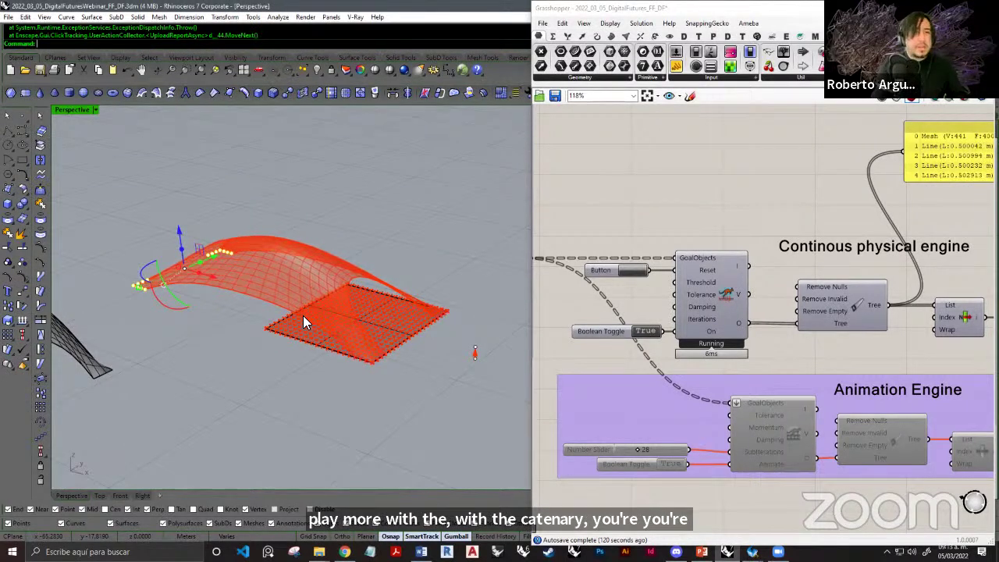
{"action": "right_click_drag", "start_coordinate": [238, 331], "coordinate": [290, 323], "text": "shift"}
{"action": "scroll", "coordinate": [286, 314], "scroll_direction": "down", "scroll_amount": 2}
{"action": "scroll", "coordinate": [291, 323], "scroll_direction": "down", "scroll_amount": 3}
{"action": "scroll", "coordinate": [330, 286], "scroll_direction": "up", "scroll_amount": 2}
{"action": "right_click_drag", "start_coordinate": [263, 267], "coordinate": [265, 290], "text": "shift"}
{"action": "left_click", "coordinate": [360, 263]}
{"action": "scroll", "coordinate": [302, 273], "scroll_direction": "down", "scroll_amount": 2}
{"action": "right_click_drag", "start_coordinate": [319, 239], "coordinate": [271, 248], "text": "shift"}
{"action": "left_click_drag", "start_coordinate": [254, 223], "coordinate": [293, 250]}
{"action": "left_click", "coordinate": [300, 230]}
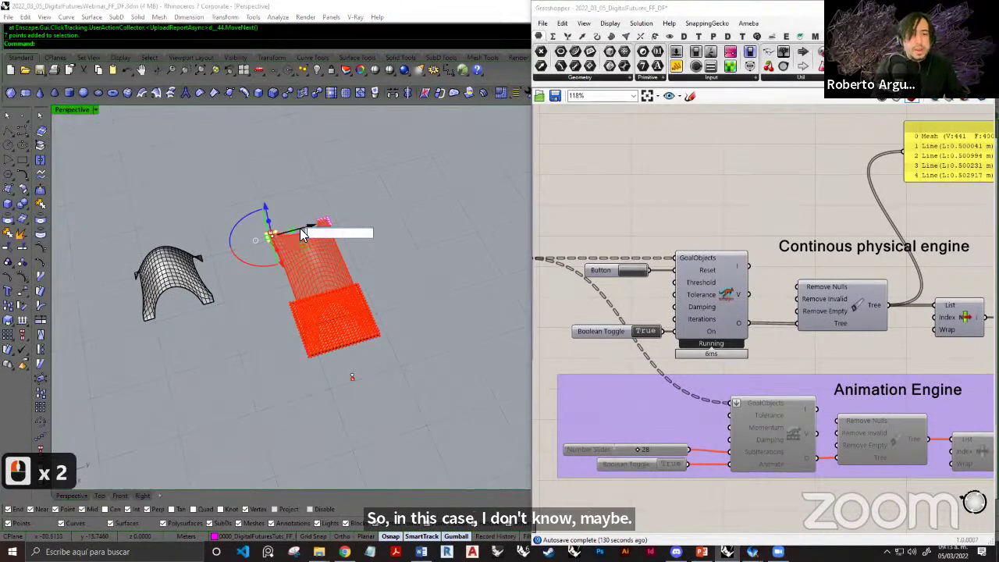
{"action": "type", "text": "-10"}
{"action": "key", "text": "Return"}
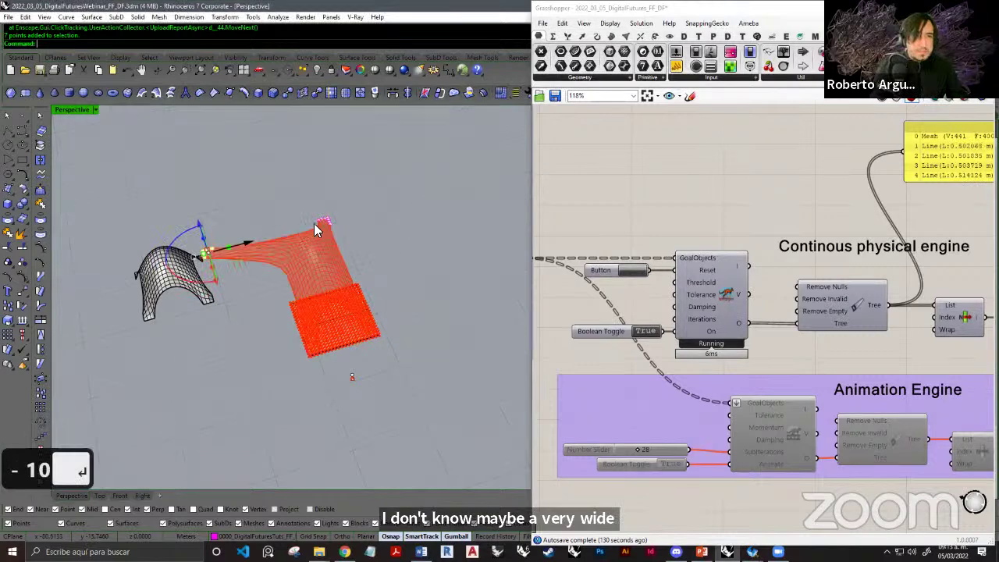
Move the other displaced anchor group by 10 along the Y axis to widen the catenary's entrance.
{"action": "left_click_drag", "start_coordinate": [342, 231], "coordinate": [379, 245]}
{"action": "left_click", "coordinate": [363, 212]}
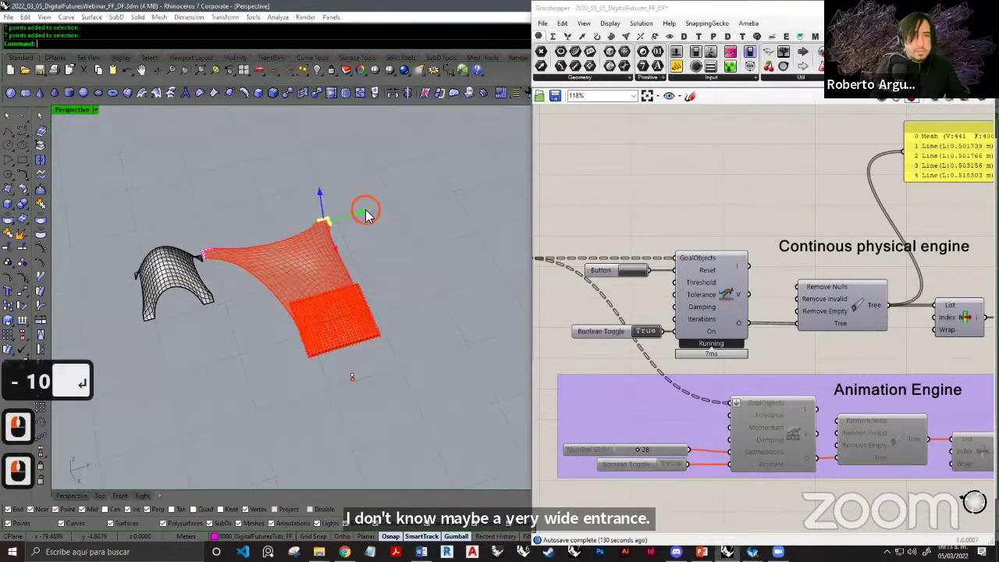
{"action": "type", "text": "10"}
{"action": "key", "text": "Return"}
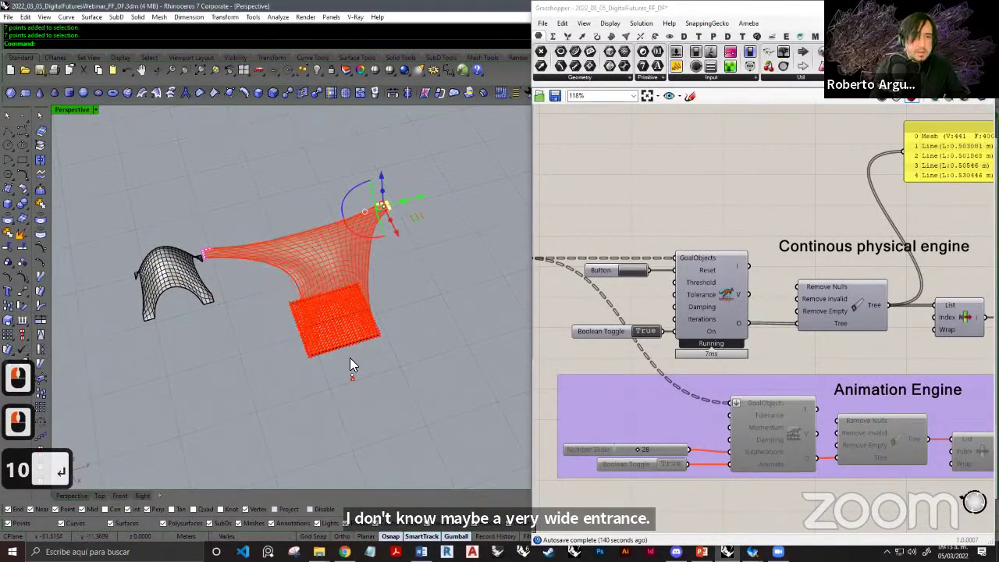
Move the upper point of the force vector beside the square sideways along the X axis to tilt the force.
{"action": "scroll", "coordinate": [313, 338], "scroll_direction": "up", "scroll_amount": 10}
{"action": "scroll", "coordinate": [301, 281], "scroll_direction": "up", "scroll_amount": 2}
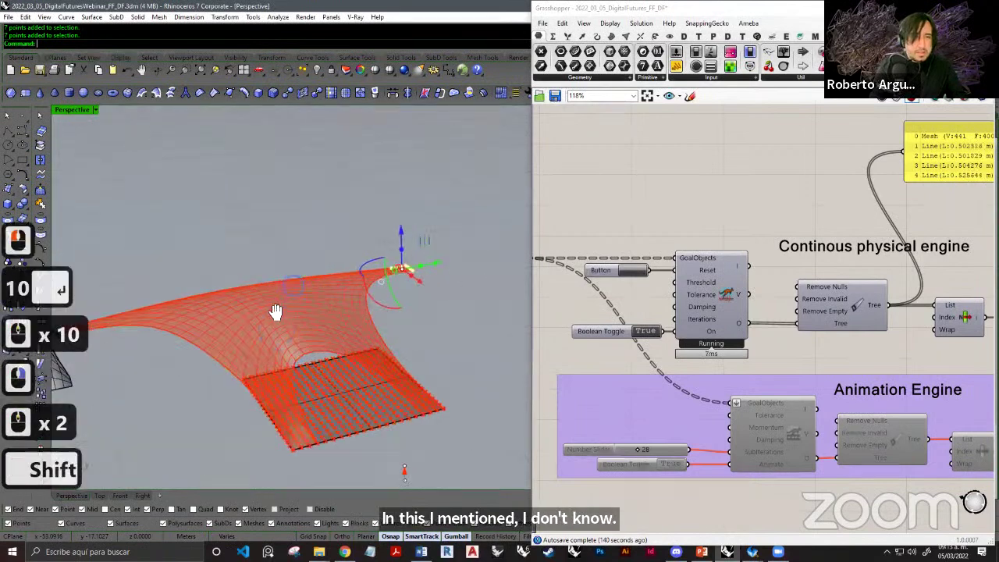
{"action": "right_click_drag", "start_coordinate": [276, 314], "coordinate": [292, 279], "text": "shift"}
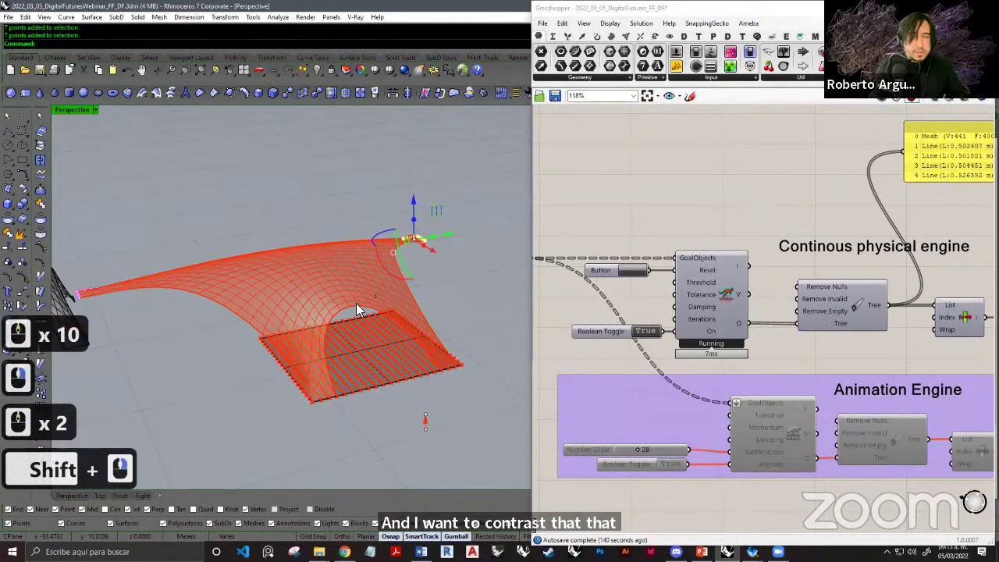
{"action": "scroll", "coordinate": [364, 307], "scroll_direction": "down", "scroll_amount": 10}
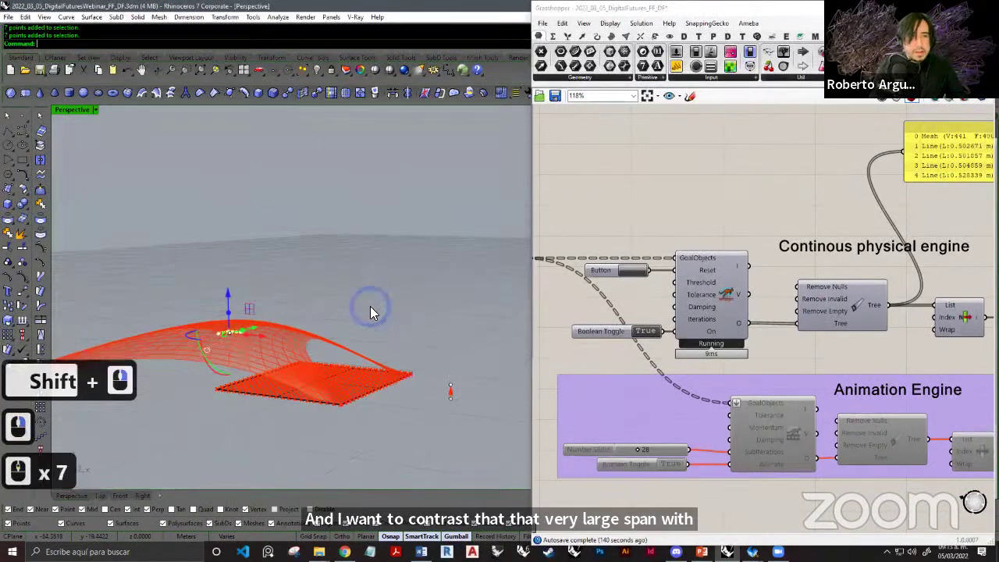
{"action": "right_click_drag", "start_coordinate": [440, 288], "coordinate": [352, 330], "text": "shift"}
{"action": "right_click_drag", "start_coordinate": [430, 335], "coordinate": [350, 332], "text": "shift"}
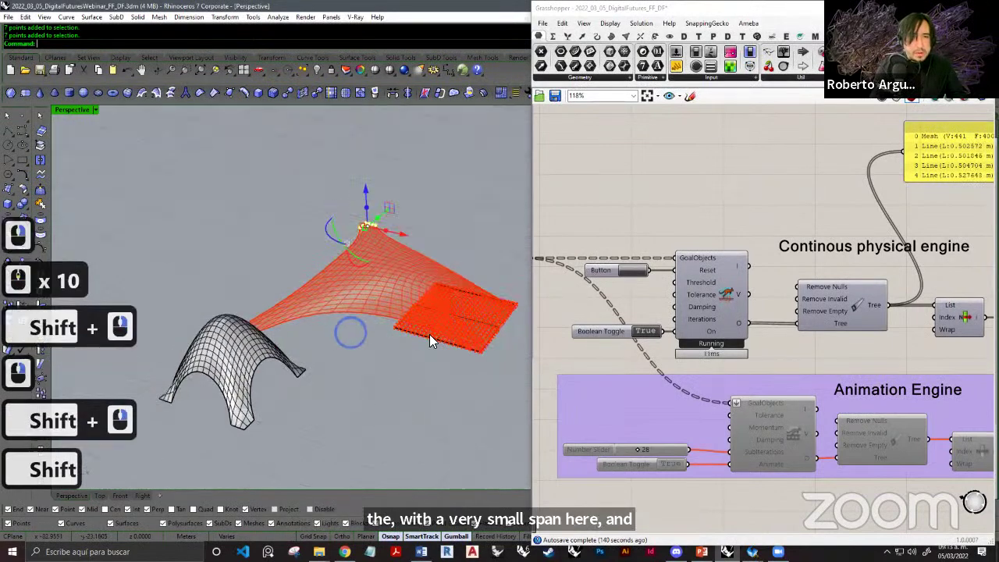
{"action": "scroll", "coordinate": [420, 336], "scroll_direction": "up", "scroll_amount": 2}
{"action": "right_click_drag", "start_coordinate": [446, 336], "coordinate": [395, 329], "text": "shift"}
{"action": "scroll", "coordinate": [395, 327], "scroll_direction": "up", "scroll_amount": 3}
{"action": "left_click", "coordinate": [417, 338]}
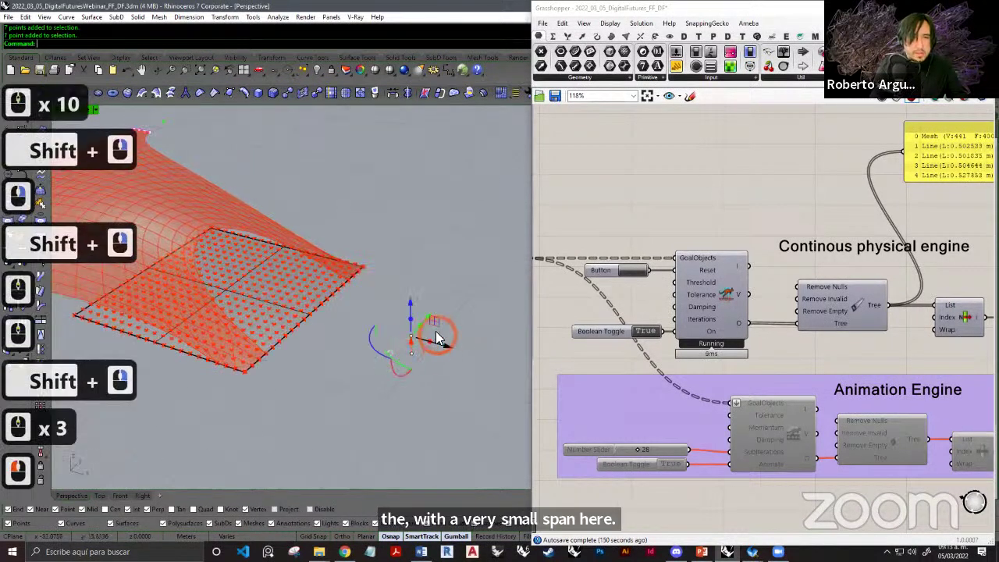
{"action": "left_click_drag", "start_coordinate": [447, 342], "coordinate": [475, 351]}
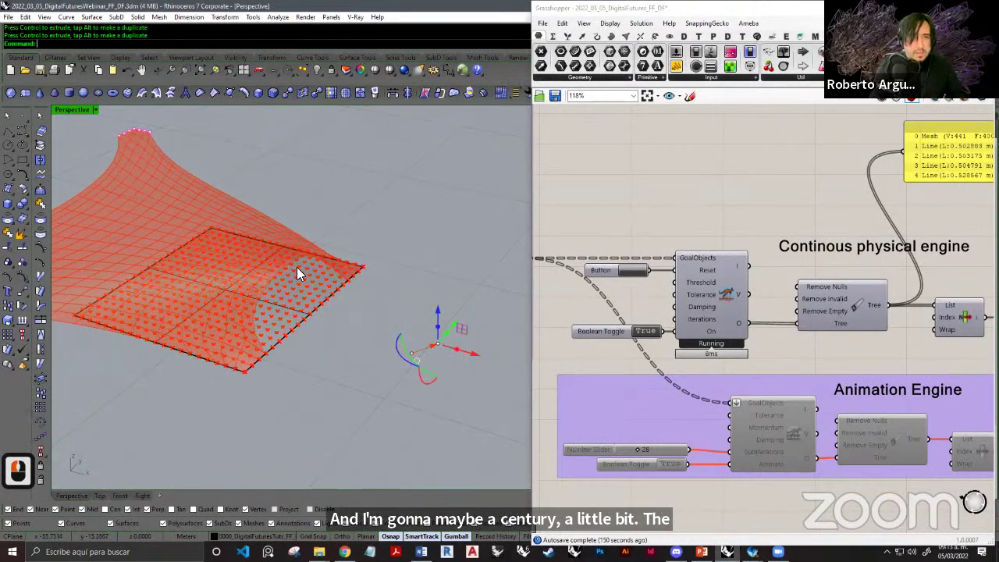
Set the Unary Force strength in the Vector force group to 0.82 and clear the force point's selection.
{"action": "scroll", "coordinate": [357, 334], "scroll_direction": "down", "scroll_amount": 2}
{"action": "right_click_drag", "start_coordinate": [337, 328], "coordinate": [391, 292], "text": "shift"}
{"action": "scroll", "coordinate": [321, 312], "scroll_direction": "down", "scroll_amount": 7}
{"action": "right_click_drag", "start_coordinate": [752, 420], "coordinate": [798, 333]}
{"action": "scroll", "coordinate": [799, 332], "scroll_direction": "down", "scroll_amount": 10}
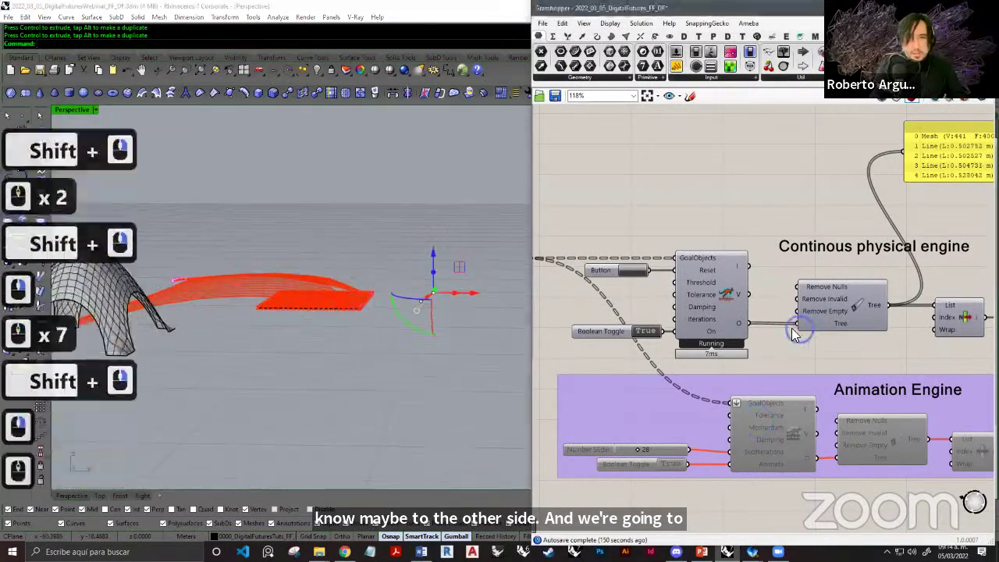
{"action": "scroll", "coordinate": [784, 330], "scroll_direction": "down", "scroll_amount": 3}
{"action": "right_click_drag", "start_coordinate": [671, 344], "coordinate": [805, 279]}
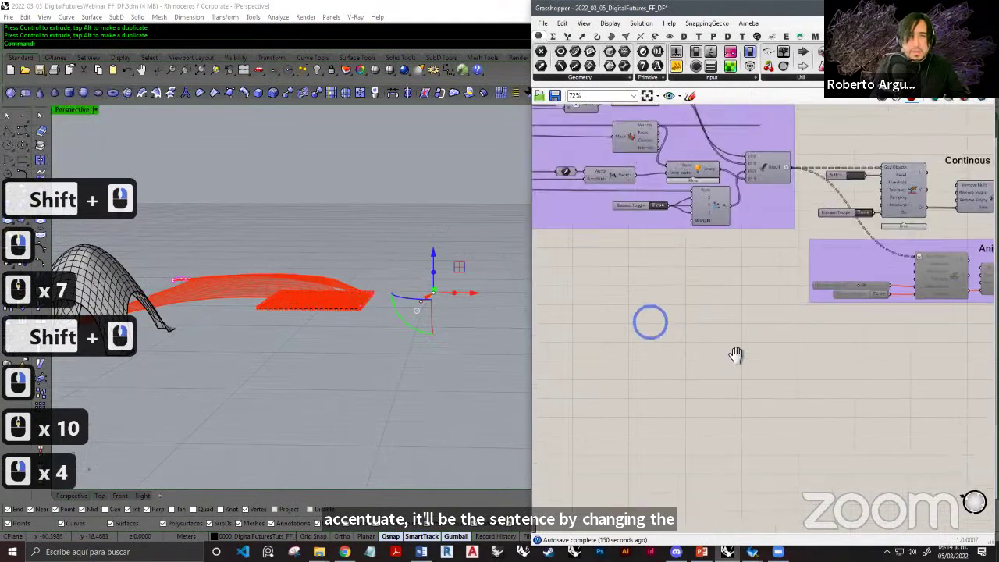
{"action": "right_click_drag", "start_coordinate": [650, 321], "coordinate": [790, 292]}
{"action": "right_click_drag", "start_coordinate": [662, 341], "coordinate": [695, 310]}
{"action": "right_click_drag", "start_coordinate": [801, 357], "coordinate": [785, 317]}
{"action": "right_click_drag", "start_coordinate": [665, 315], "coordinate": [809, 329]}
{"action": "right_click_drag", "start_coordinate": [678, 321], "coordinate": [796, 320]}
{"action": "right_click_drag", "start_coordinate": [689, 307], "coordinate": [862, 316]}
{"action": "scroll", "coordinate": [863, 336], "scroll_direction": "up", "scroll_amount": 7}
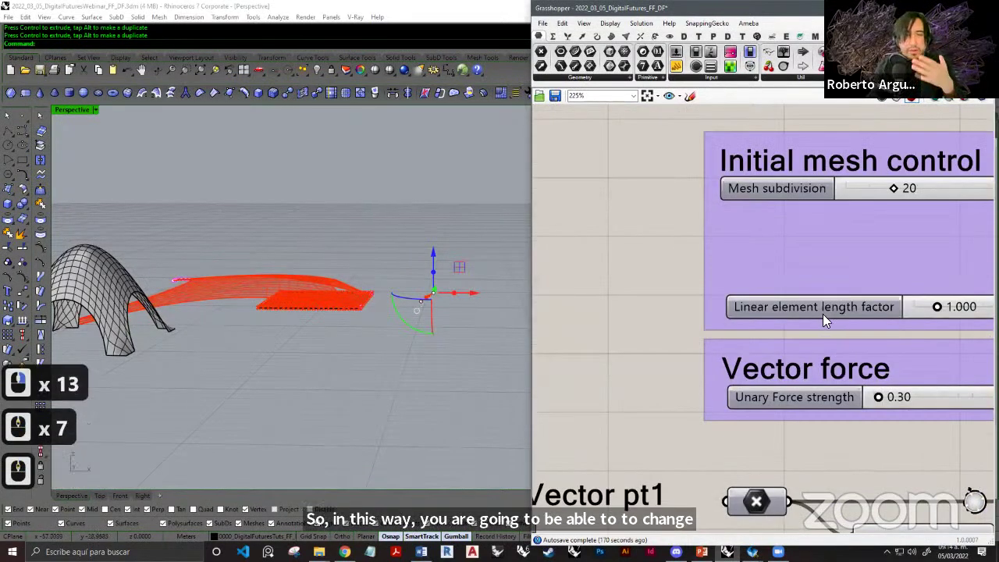
{"action": "scroll", "coordinate": [822, 313], "scroll_direction": "down", "scroll_amount": 1}
{"action": "right_click_drag", "start_coordinate": [827, 314], "coordinate": [768, 316]}
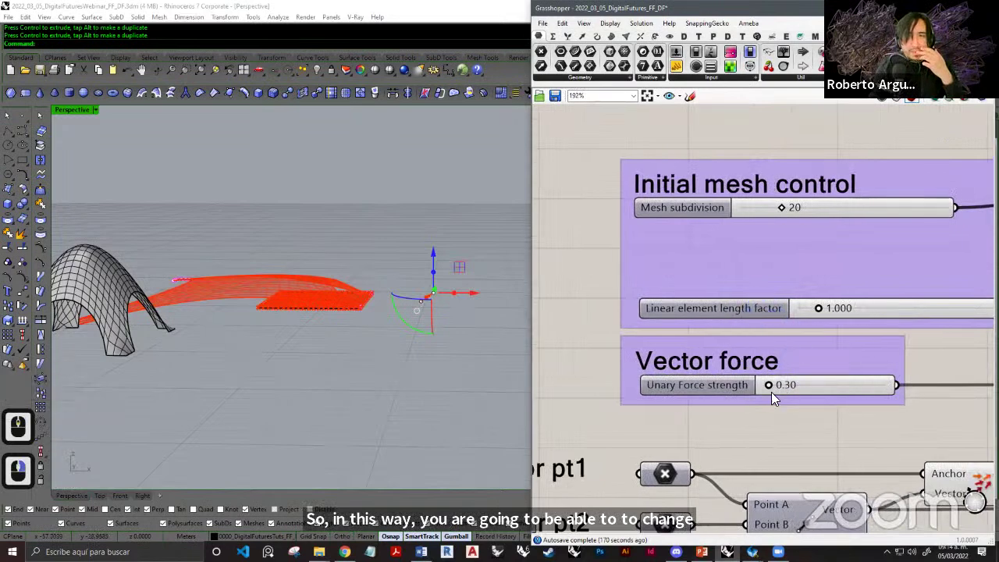
{"action": "left_click_drag", "start_coordinate": [770, 388], "coordinate": [776, 388]}
{"action": "left_click", "coordinate": [812, 426]}
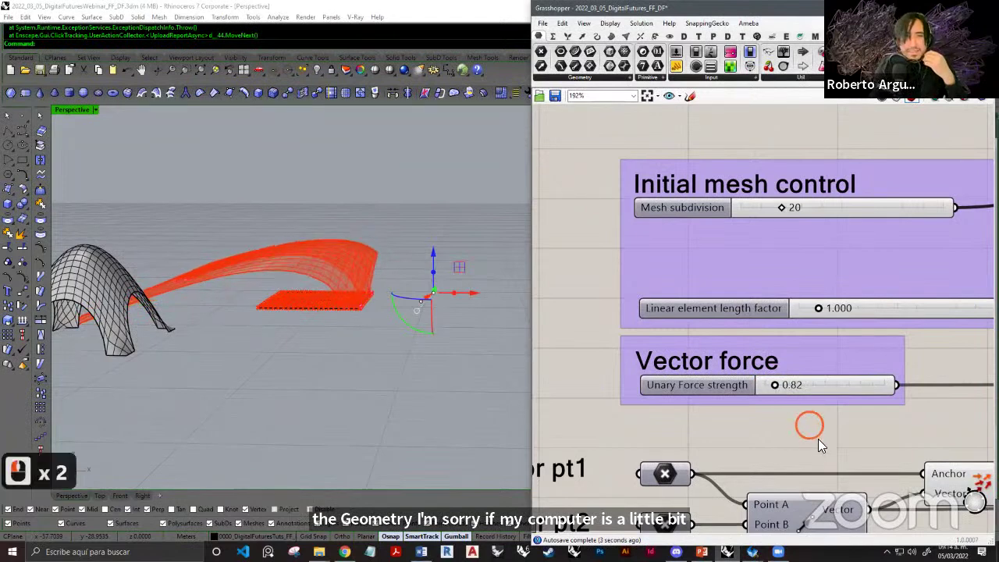
{"action": "left_click", "coordinate": [411, 404]}
Bake the stretched catenary mesh from the Continuous physical engine's output onto a sublayer of the A2 generated catenaries layer.
{"action": "right_click_drag", "start_coordinate": [880, 397], "coordinate": [724, 390]}
{"action": "scroll", "coordinate": [719, 374], "scroll_direction": "down", "scroll_amount": 13}
{"action": "right_click_drag", "start_coordinate": [862, 380], "coordinate": [801, 367]}
{"action": "scroll", "coordinate": [801, 367], "scroll_direction": "up", "scroll_amount": 8}
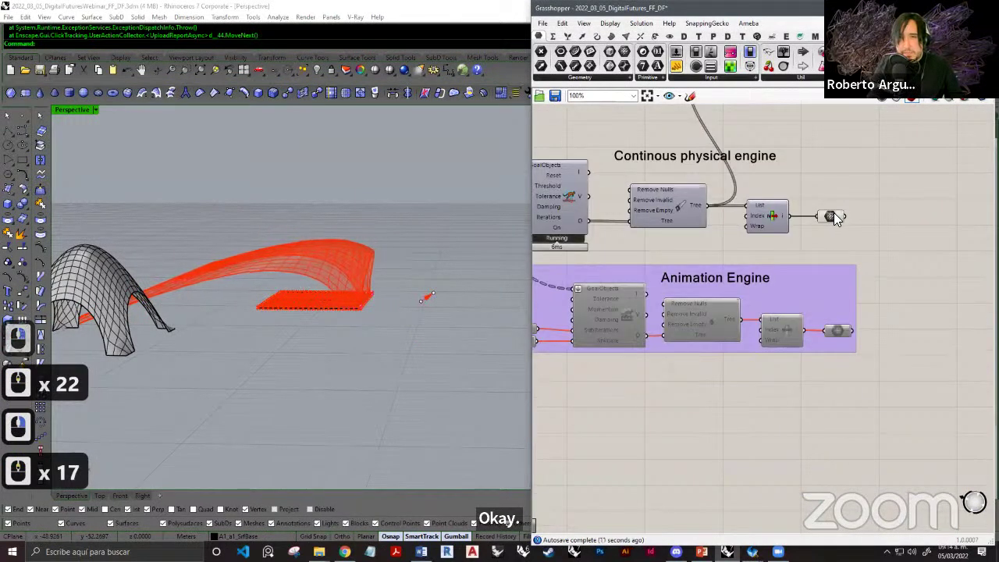
{"action": "left_click", "coordinate": [832, 216]}
{"action": "right_click", "coordinate": [833, 216]}
{"action": "left_click", "coordinate": [843, 301]}
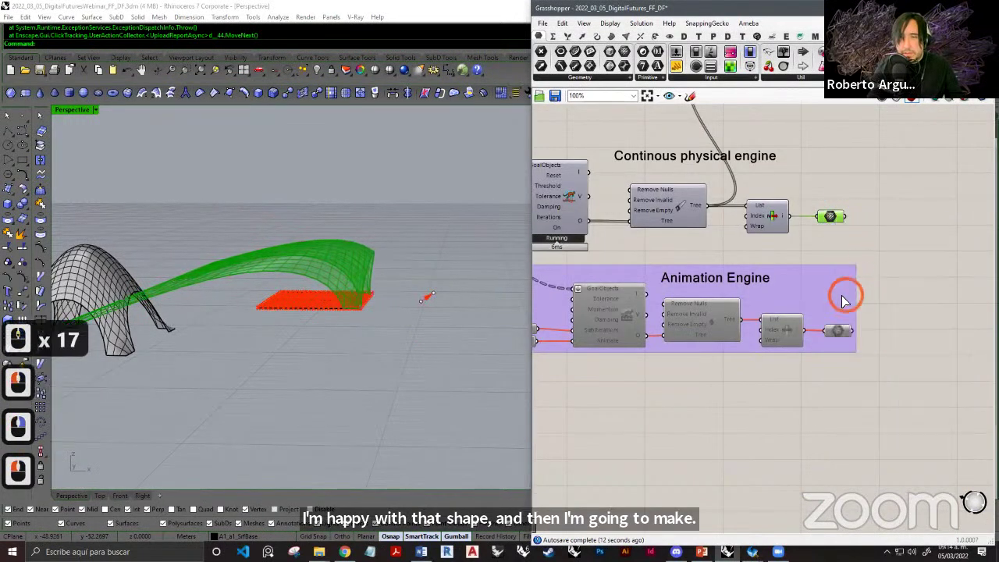
{"action": "mouse_move", "coordinate": [934, 197]}
{"action": "left_mouse_down"}
{"action": "mouse_move", "coordinate": [941, 221]}
{"action": "mouse_move", "coordinate": [937, 210]}
{"action": "left_mouse_up"}
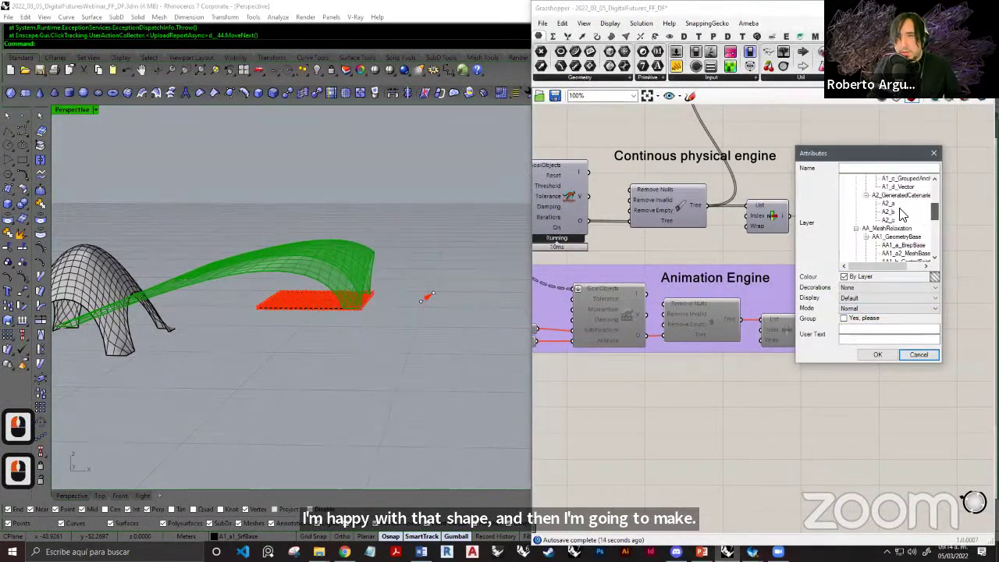
{"action": "left_click", "coordinate": [878, 355]}
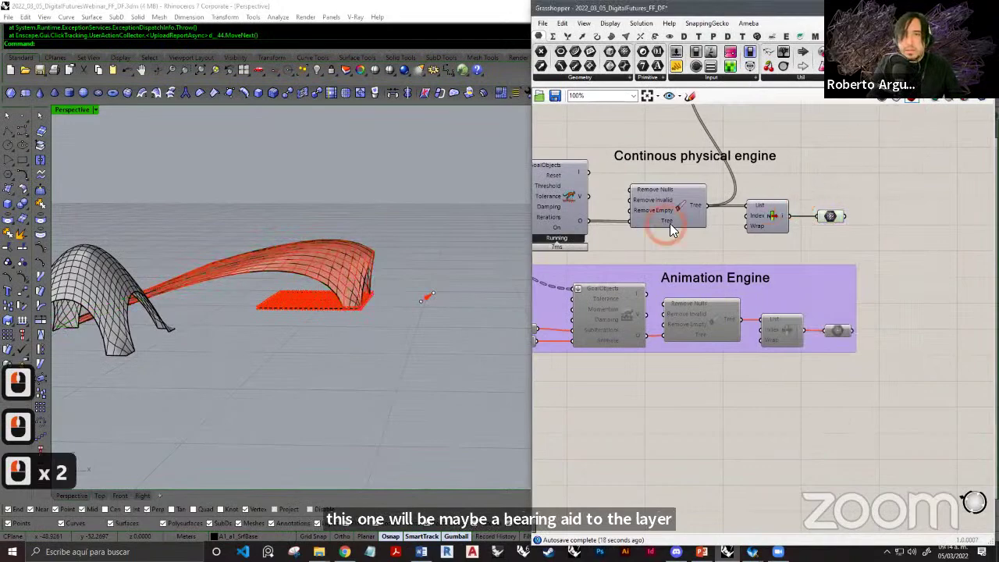
Pause the Continuous physical engine again by setting its solver's Boolean Toggle to False.
{"action": "right_click_drag", "start_coordinate": [660, 219], "coordinate": [758, 246]}
{"action": "scroll", "coordinate": [761, 336], "scroll_direction": "down", "scroll_amount": 10}
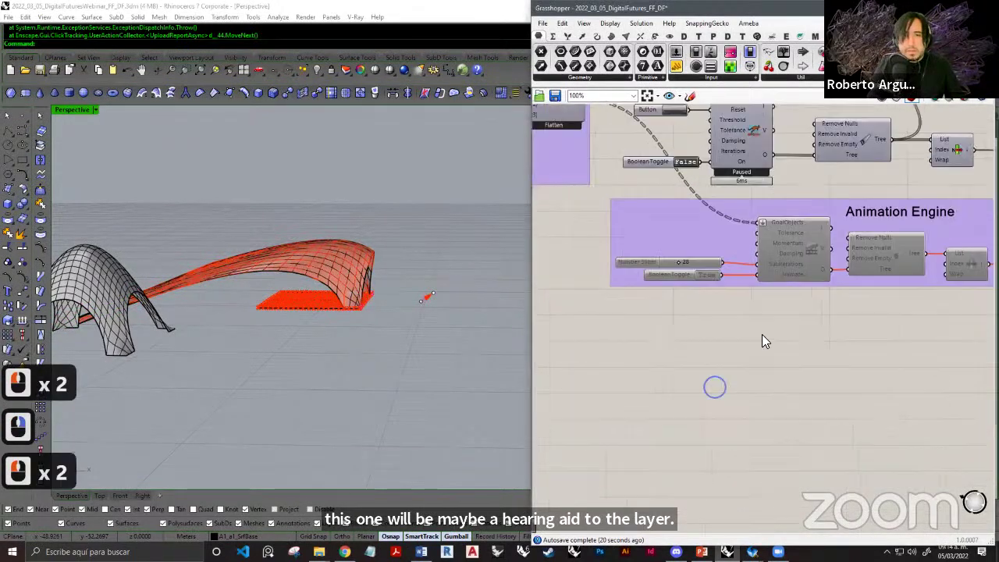
Look through the other engine and generator groups of the definition for another simulation still running.
{"action": "scroll", "coordinate": [776, 341], "scroll_direction": "up", "scroll_amount": 2}
{"action": "scroll", "coordinate": [803, 236], "scroll_direction": "up", "scroll_amount": 4}
{"action": "scroll", "coordinate": [690, 306], "scroll_direction": "up", "scroll_amount": 9}
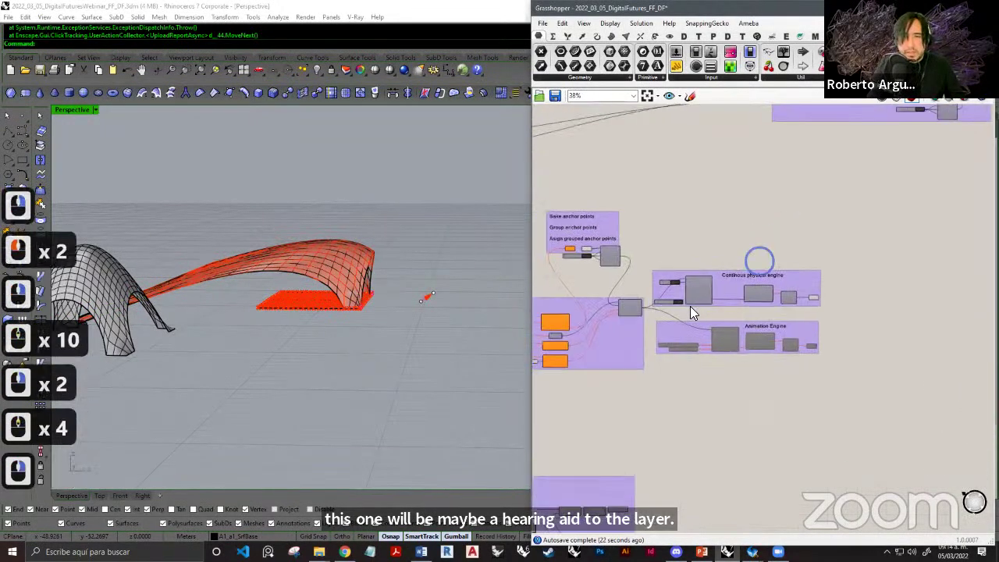
{"action": "scroll", "coordinate": [687, 288], "scroll_direction": "down", "scroll_amount": 13}
{"action": "scroll", "coordinate": [681, 296], "scroll_direction": "up", "scroll_amount": 2}
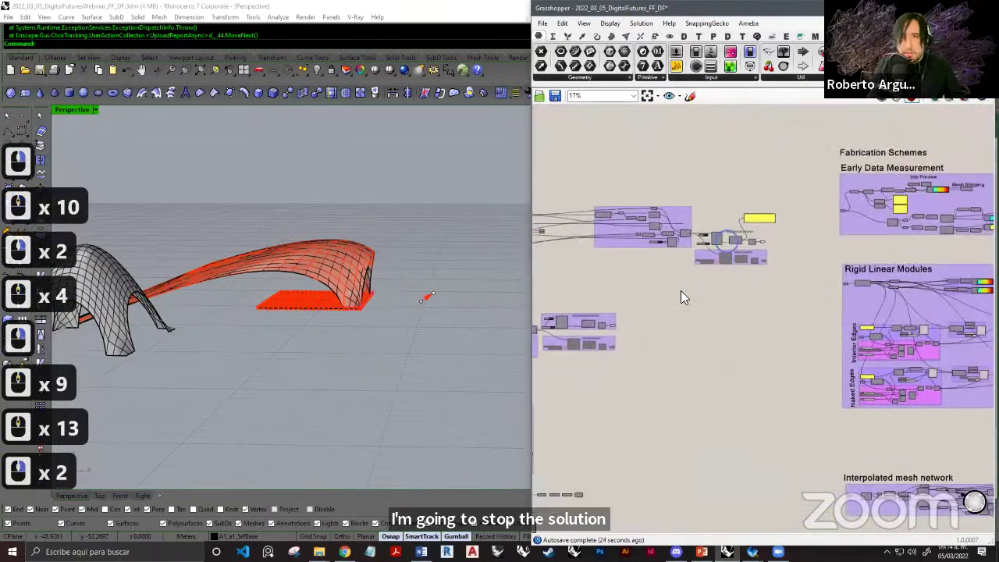
{"action": "scroll", "coordinate": [704, 264], "scroll_direction": "up", "scroll_amount": 12}
{"action": "scroll", "coordinate": [706, 261], "scroll_direction": "down", "scroll_amount": 14}
{"action": "scroll", "coordinate": [696, 283], "scroll_direction": "up", "scroll_amount": 2}
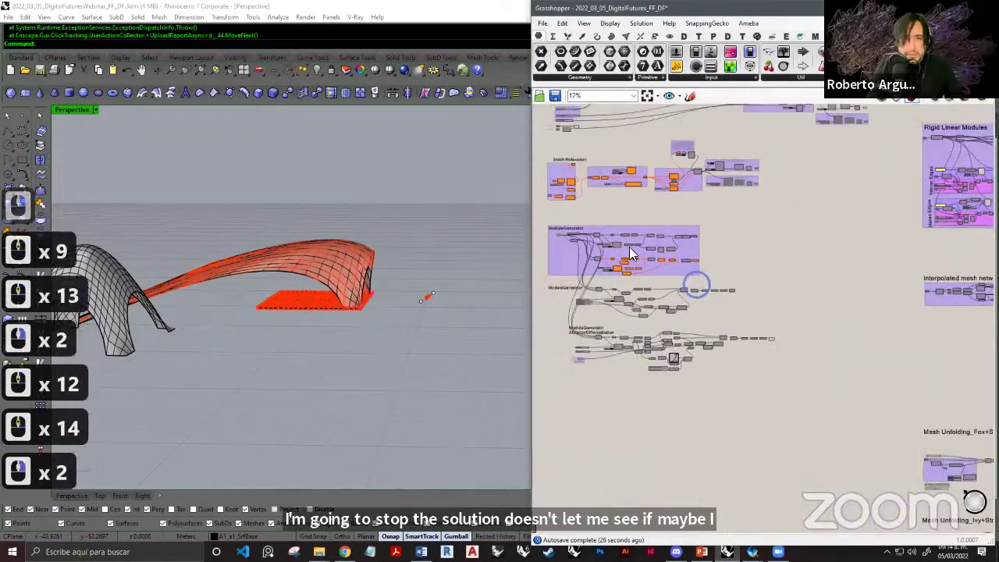
{"action": "scroll", "coordinate": [676, 223], "scroll_direction": "up", "scroll_amount": 9}
{"action": "scroll", "coordinate": [676, 224], "scroll_direction": "up", "scroll_amount": 1}
{"action": "right_click_drag", "start_coordinate": [676, 223], "coordinate": [724, 365]}
{"action": "scroll", "coordinate": [802, 290], "scroll_direction": "down", "scroll_amount": 8}
{"action": "right_click_drag", "start_coordinate": [905, 258], "coordinate": [686, 402]}
{"action": "scroll", "coordinate": [757, 351], "scroll_direction": "up", "scroll_amount": 15}
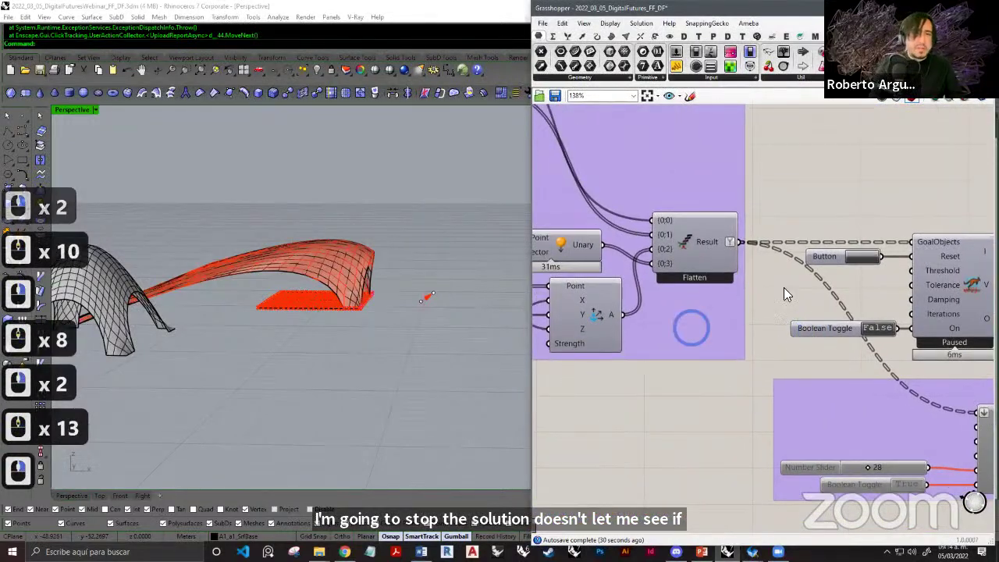
Move the newly baked stretched catenary mesh off the live preview to the empty area beyond the first baked mesh.
{"action": "right_click_drag", "start_coordinate": [486, 267], "coordinate": [404, 263]}
{"action": "scroll", "coordinate": [365, 313], "scroll_direction": "down", "scroll_amount": 5}
{"action": "left_click", "coordinate": [405, 262]}
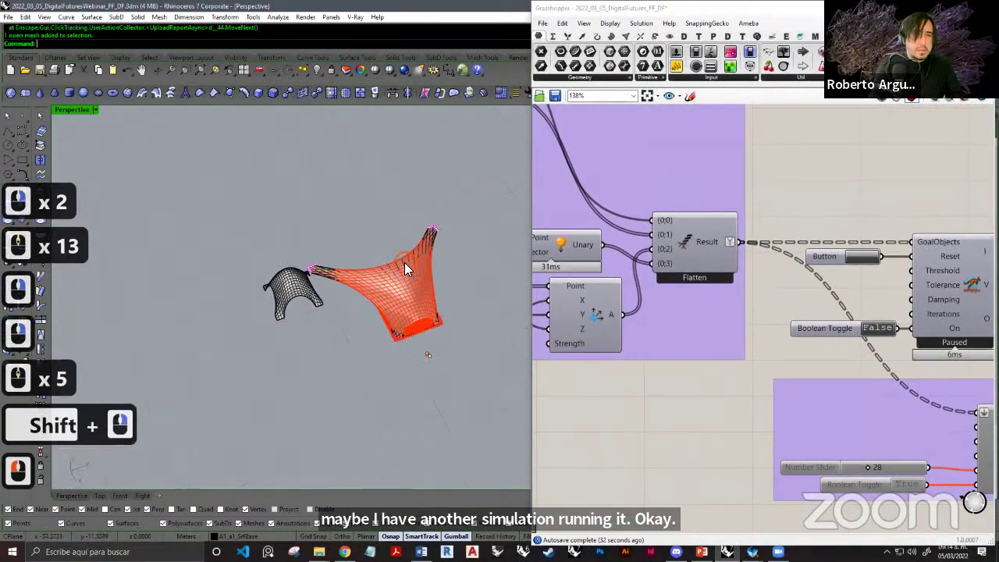
{"action": "left_click_drag", "start_coordinate": [418, 269], "coordinate": [210, 320]}
{"action": "key", "text": "alt"}
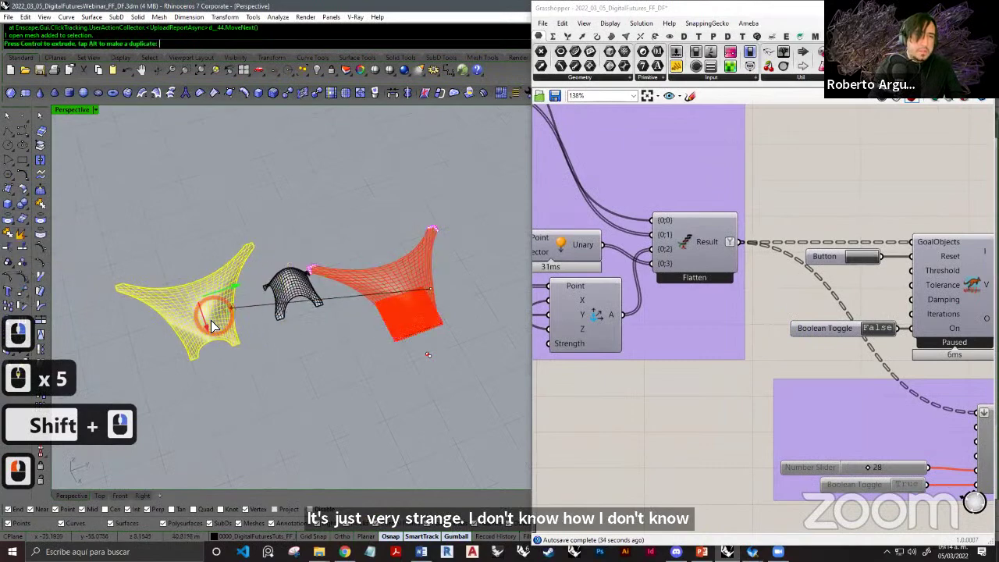
Examine the moved stretched catenary mesh, the first baked mesh and the live catenary preview from several angles.
{"action": "left_click", "coordinate": [270, 361]}
{"action": "right_click_drag", "start_coordinate": [279, 351], "coordinate": [418, 300], "text": "shift"}
{"action": "scroll", "coordinate": [328, 289], "scroll_direction": "up", "scroll_amount": 14}
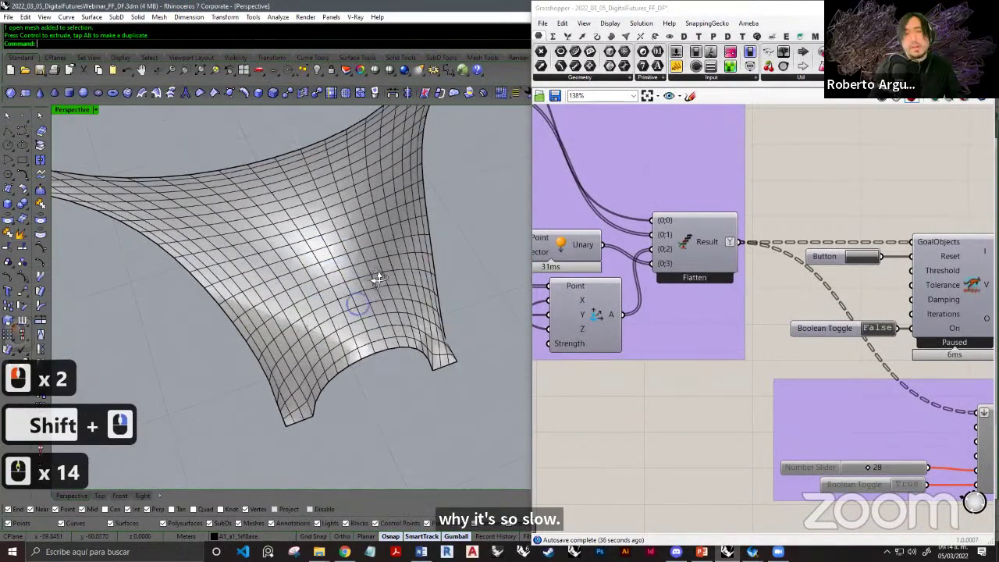
{"action": "right_click_drag", "start_coordinate": [336, 367], "coordinate": [377, 285]}
{"action": "right_click_drag", "start_coordinate": [377, 285], "coordinate": [315, 363], "text": "shift"}
{"action": "scroll", "coordinate": [368, 313], "scroll_direction": "down", "scroll_amount": 3}
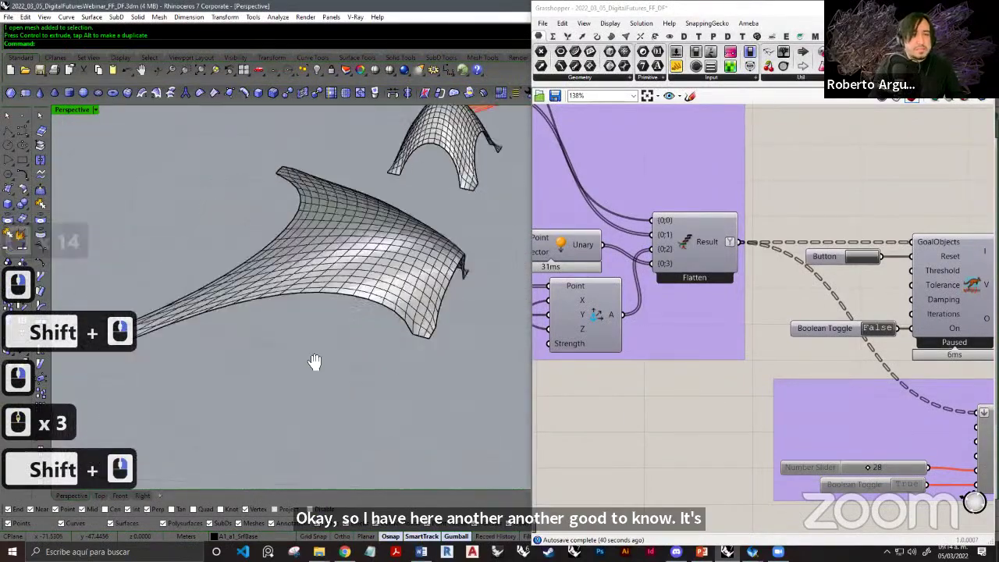
{"action": "right_click_drag", "start_coordinate": [311, 313], "coordinate": [258, 357], "text": "shift"}
{"action": "scroll", "coordinate": [399, 344], "scroll_direction": "down", "scroll_amount": 3}
{"action": "right_click_drag", "start_coordinate": [403, 344], "coordinate": [300, 352], "text": "shift"}
{"action": "right_click_drag", "start_coordinate": [343, 349], "coordinate": [304, 358], "text": "shift"}
{"action": "left_click", "coordinate": [326, 395]}
{"action": "right_click_drag", "start_coordinate": [327, 395], "coordinate": [351, 370]}
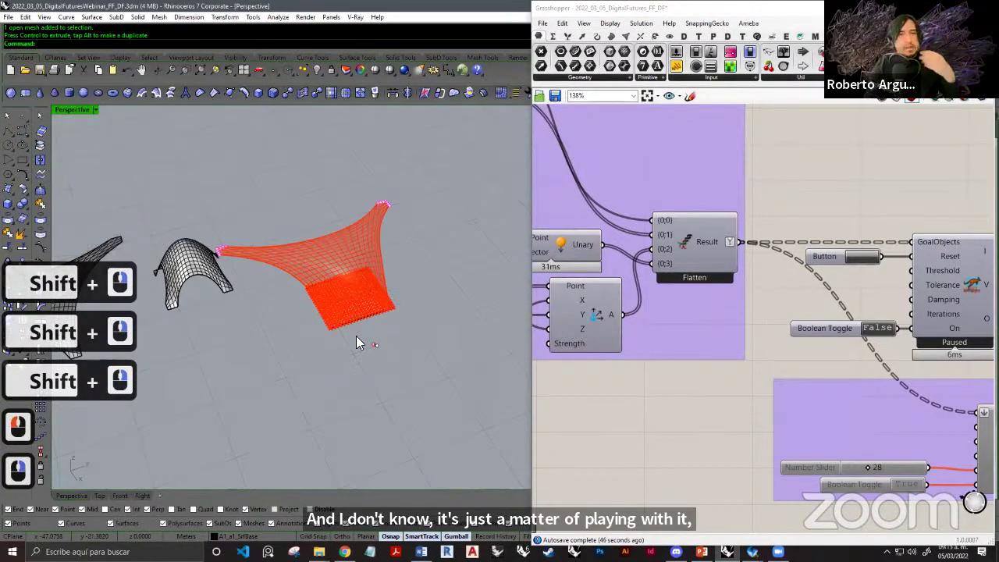
{"action": "right_click_drag", "start_coordinate": [297, 298], "coordinate": [290, 272], "text": "shift"}
{"action": "scroll", "coordinate": [355, 314], "scroll_direction": "up", "scroll_amount": 2}
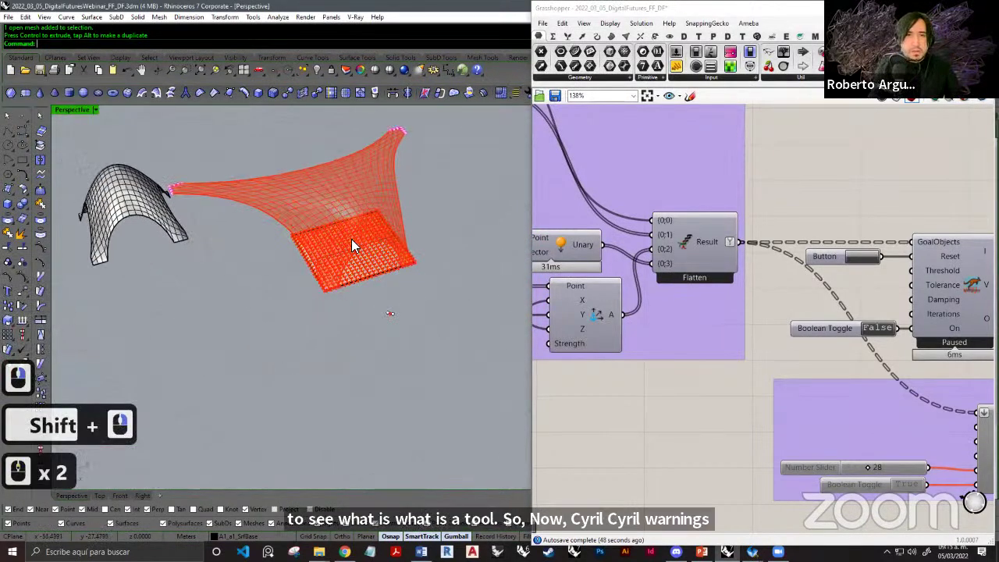
{"action": "right_click_drag", "start_coordinate": [283, 319], "coordinate": [249, 351], "text": "shift"}
Run the Continuous physical engine again by setting its solver's Boolean Toggle to True.
{"action": "right_click_drag", "start_coordinate": [903, 354], "coordinate": [761, 345]}
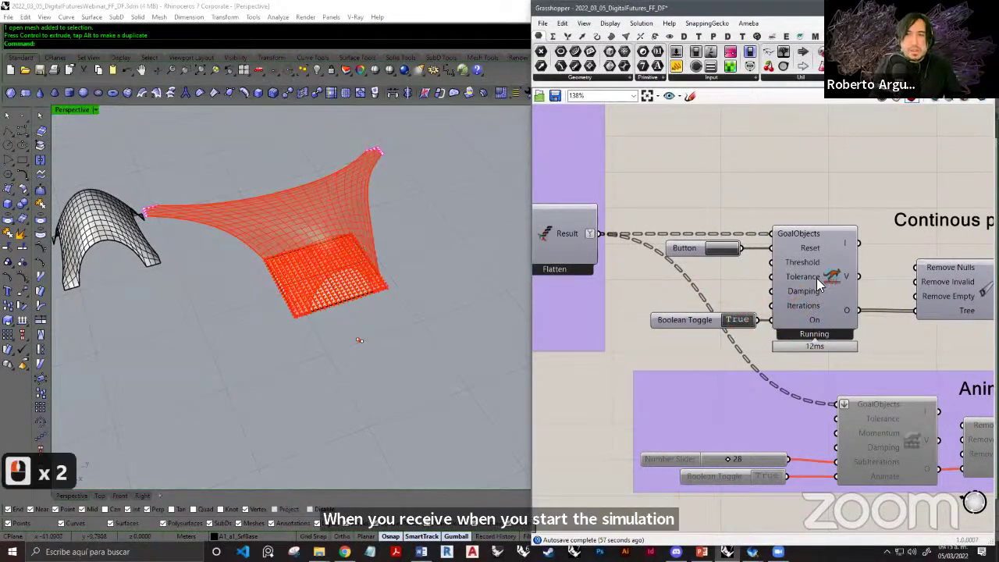
{"action": "right_click_drag", "start_coordinate": [770, 234], "coordinate": [809, 246]}
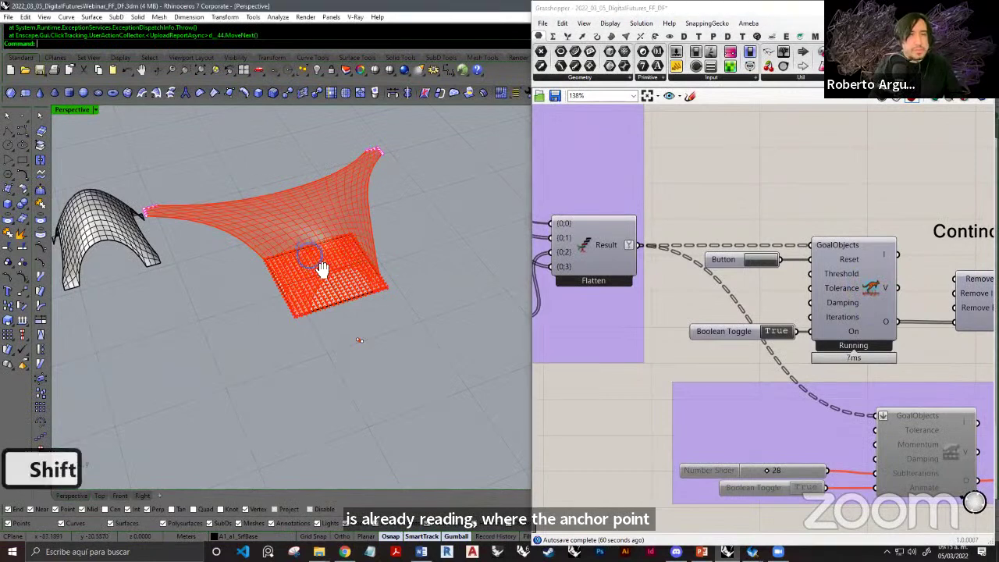
{"action": "right_click_drag", "start_coordinate": [321, 265], "coordinate": [393, 244], "text": "shift"}
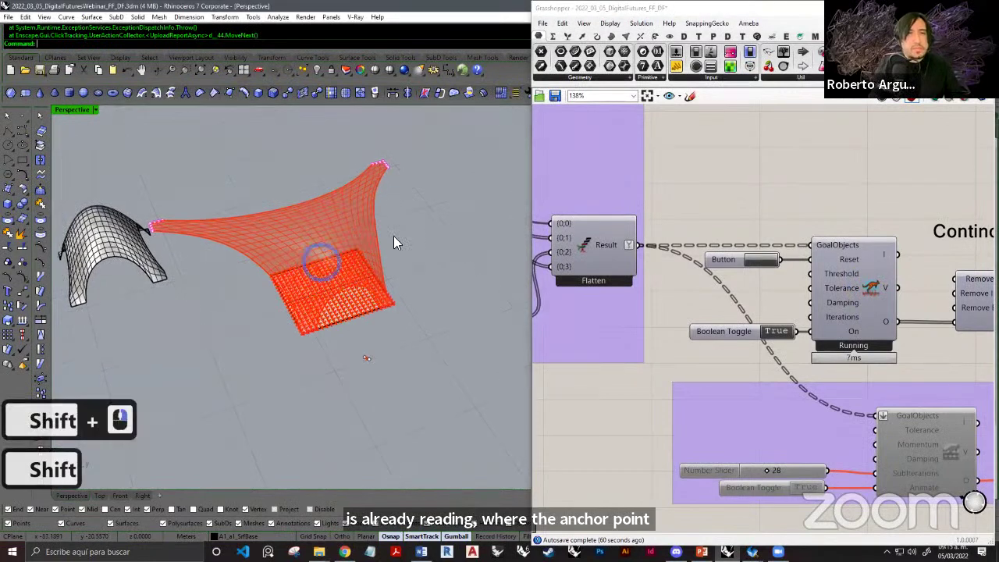
Pause the continuous solver with its toggle at False and move the anchor points at the mesh's farther raised corner closer to the base.
{"action": "double_click", "coordinate": [777, 333]}
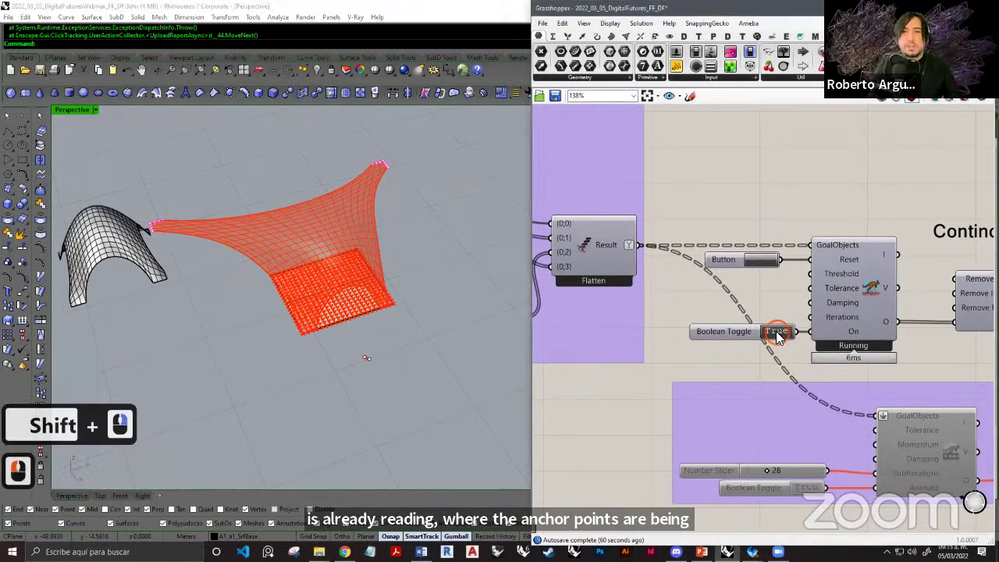
{"action": "left_click", "coordinate": [374, 168], "text": "shift"}
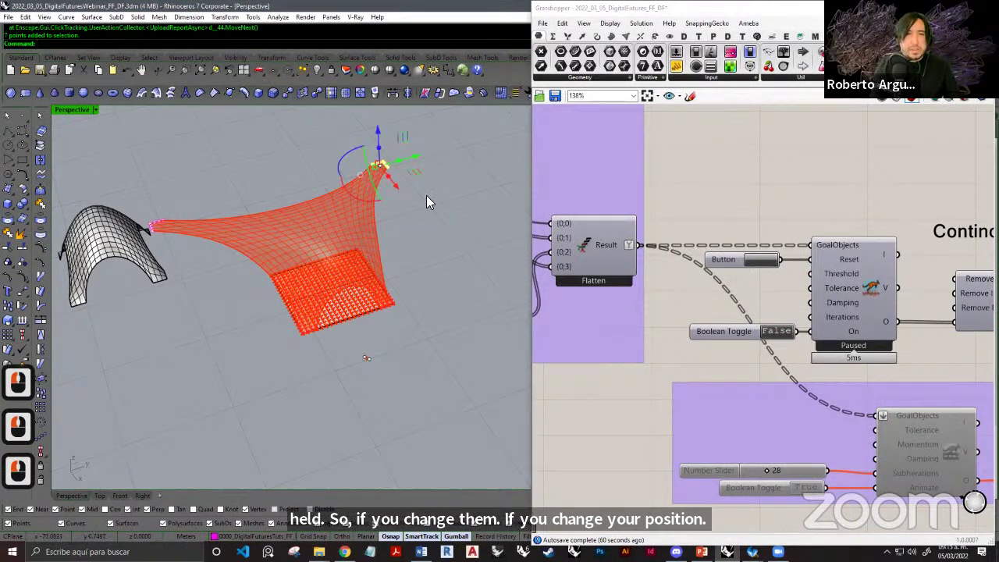
{"action": "left_click_drag", "start_coordinate": [422, 216], "coordinate": [424, 218]}
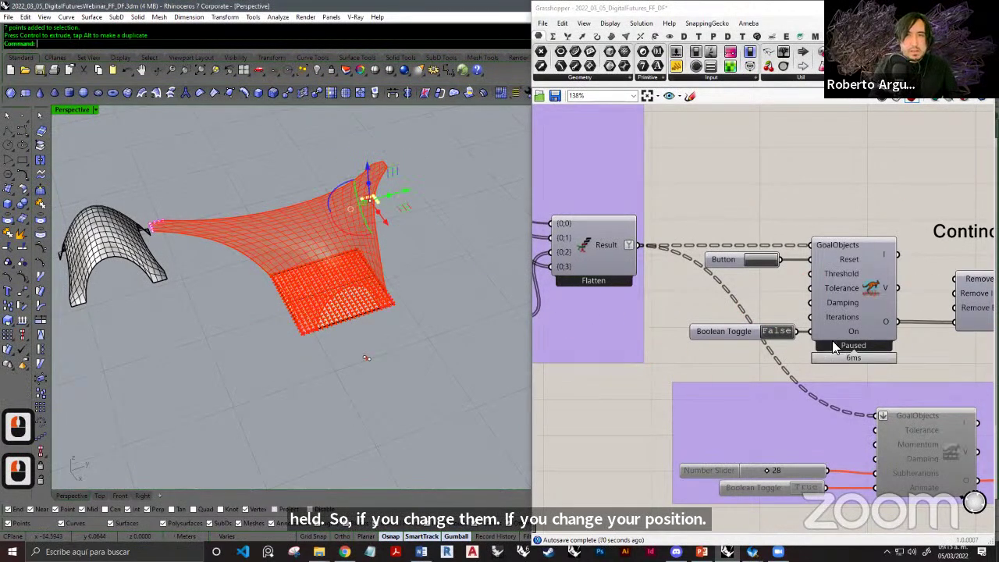
Set the solver's toggle back to True and move the other stretched anchor point group closer to the base while the simulation runs.
{"action": "double_click", "coordinate": [781, 331]}
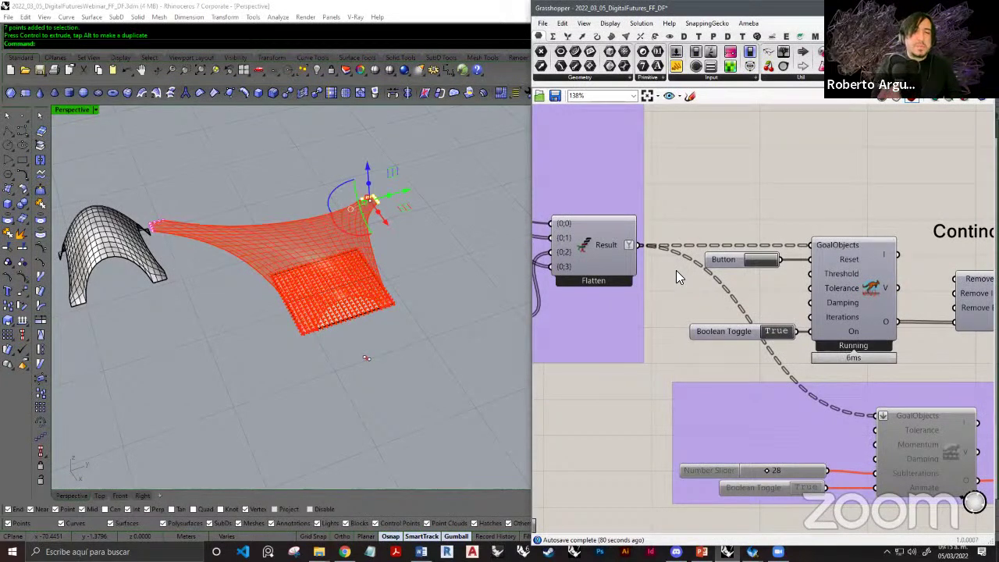
{"action": "left_click_drag", "start_coordinate": [137, 200], "coordinate": [287, 246]}
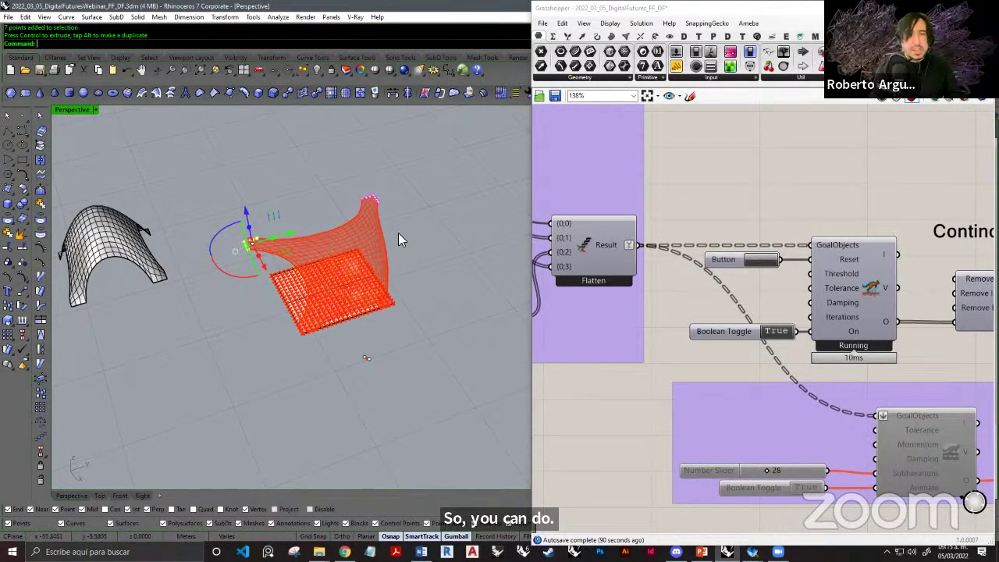
Reset the running continuous solver with the anchors still away from the base, and examine how the mesh responds.
{"action": "right_click_drag", "start_coordinate": [885, 288], "coordinate": [874, 289]}
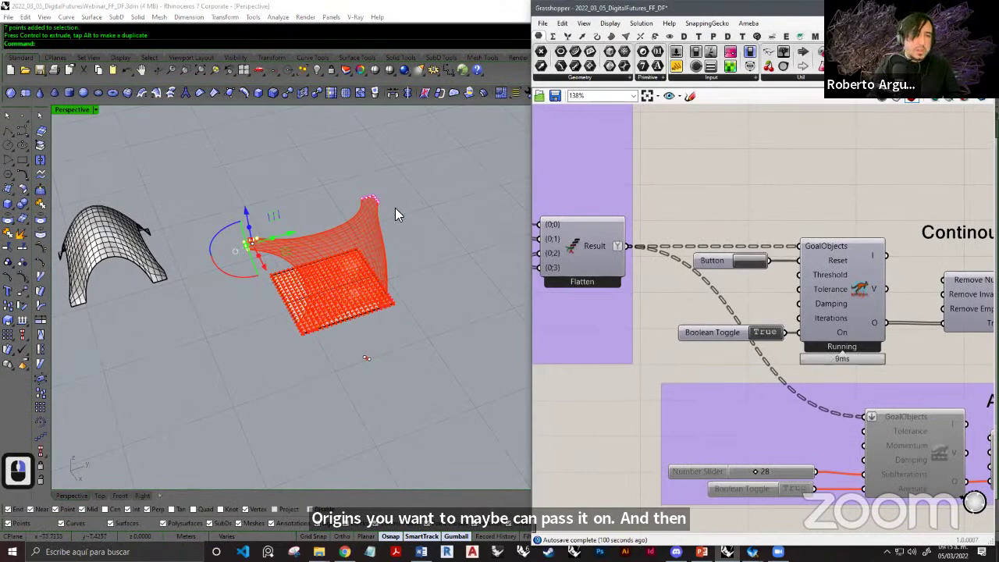
{"action": "scroll", "coordinate": [774, 302], "scroll_direction": "up", "scroll_amount": 3}
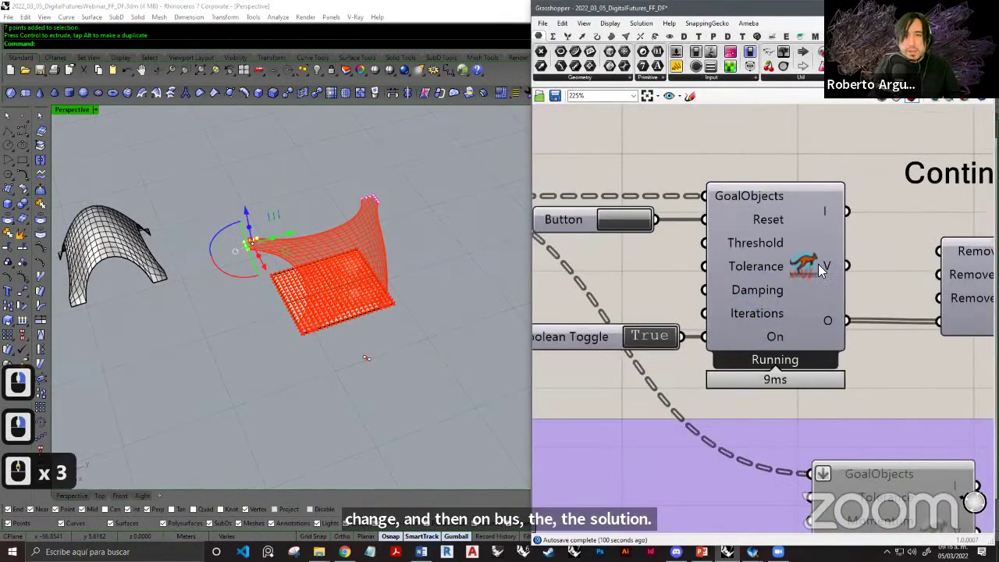
{"action": "scroll", "coordinate": [782, 278], "scroll_direction": "down", "scroll_amount": 2}
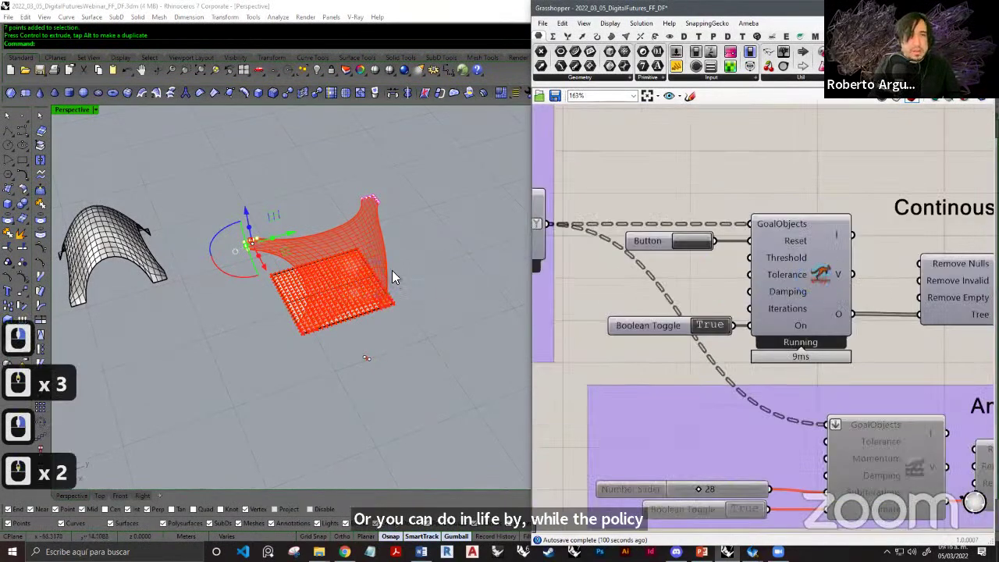
{"action": "left_click", "coordinate": [694, 242]}
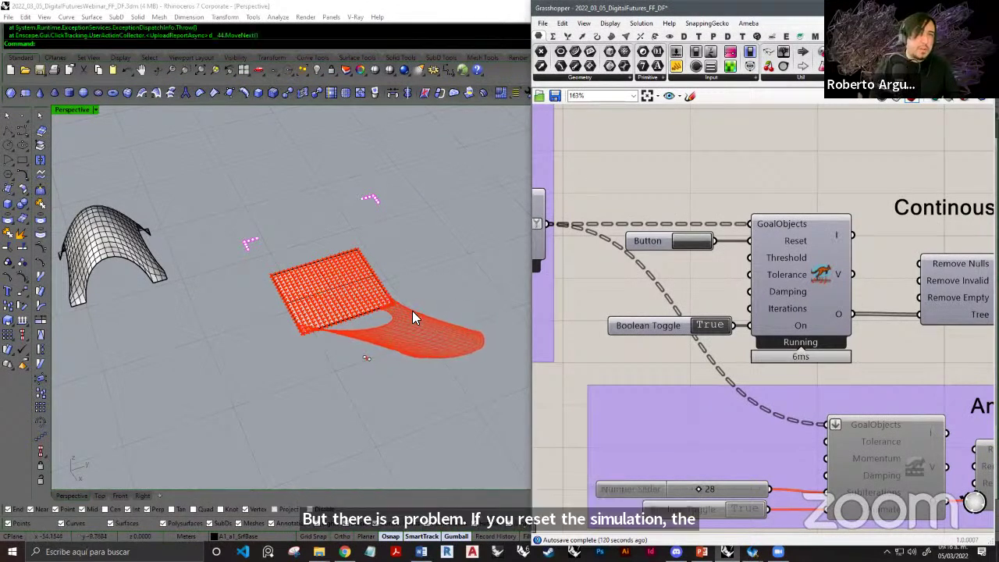
{"action": "mouse_move", "coordinate": [455, 323]}
{"action": "right_mouse_down", "text": "shift"}
{"action": "mouse_move", "coordinate": [432, 339]}
{"action": "mouse_move", "coordinate": [413, 326]}
{"action": "mouse_move", "coordinate": [442, 317]}
{"action": "right_mouse_up", "text": "shift"}
{"action": "scroll", "coordinate": [432, 339], "scroll_direction": "up", "scroll_amount": 4}
{"action": "scroll", "coordinate": [460, 309], "scroll_direction": "down", "scroll_amount": 3}
{"action": "right_click_drag", "start_coordinate": [297, 302], "coordinate": [319, 337]}
{"action": "right_click_drag", "start_coordinate": [239, 319], "coordinate": [321, 327], "text": "shift"}
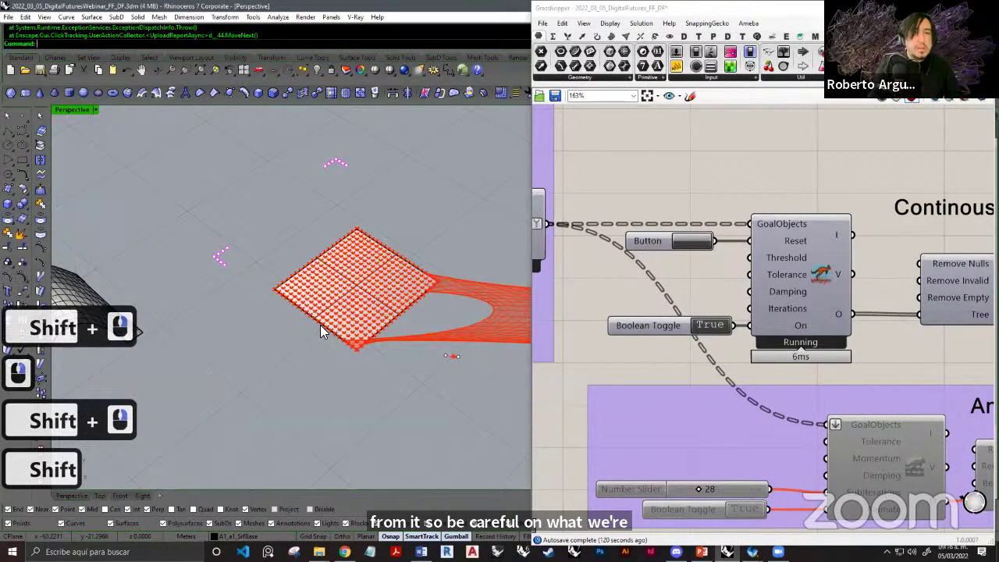
Move the displaced anchor group nearest the baked mesh from its corner point onto the matching corner of the base surface.
{"action": "right_click_drag", "start_coordinate": [379, 272], "coordinate": [390, 301], "text": "shift"}
{"action": "scroll", "coordinate": [238, 311], "scroll_direction": "up", "scroll_amount": 3}
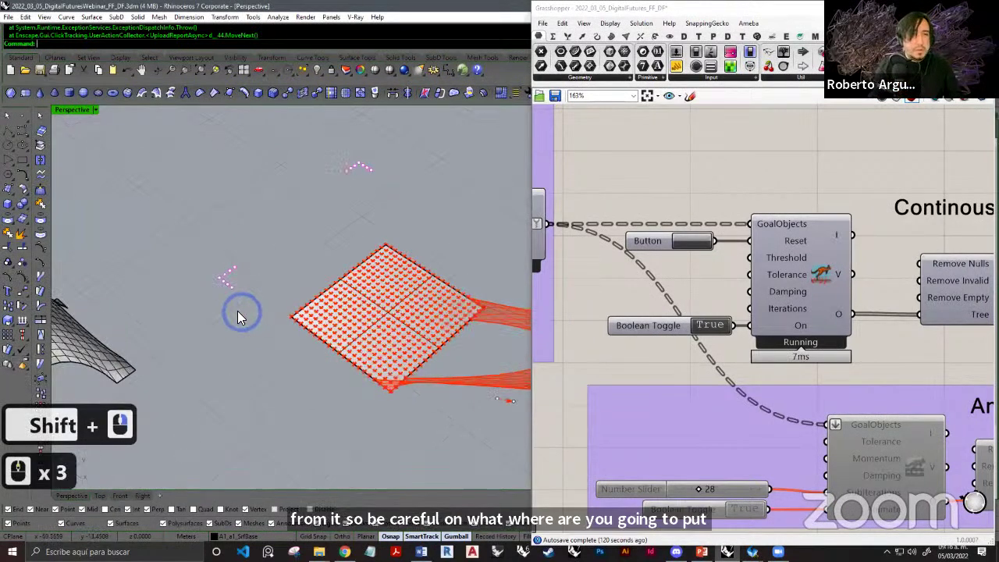
{"action": "scroll", "coordinate": [237, 311], "scroll_direction": "up", "scroll_amount": 3}
{"action": "scroll", "coordinate": [192, 309], "scroll_direction": "up", "scroll_amount": 3}
{"action": "left_click_drag", "start_coordinate": [263, 299], "coordinate": [261, 294]}
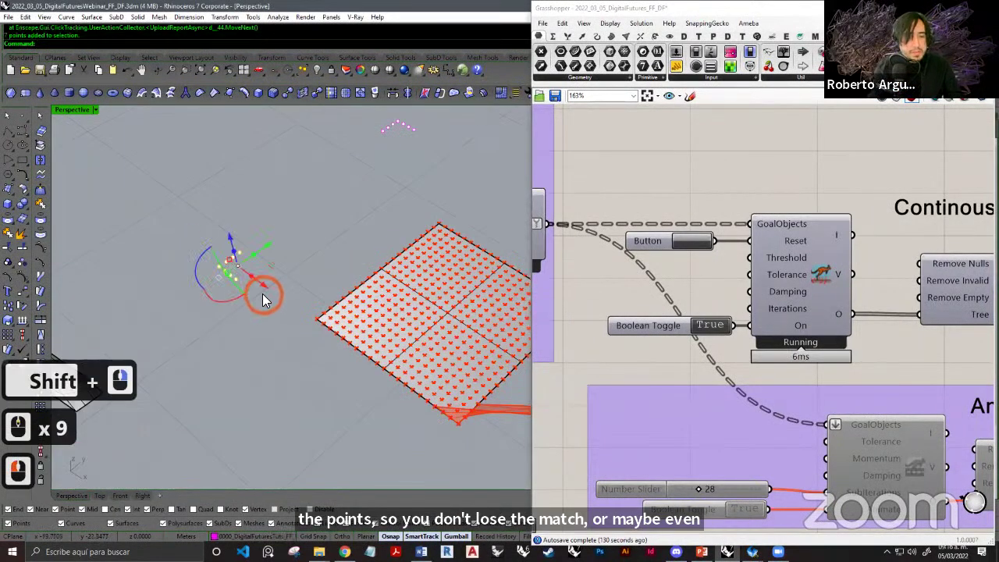
{"action": "type", "text": "m"}
{"action": "key", "text": "space"}
{"action": "scroll", "coordinate": [226, 266], "scroll_direction": "up", "scroll_amount": 4}
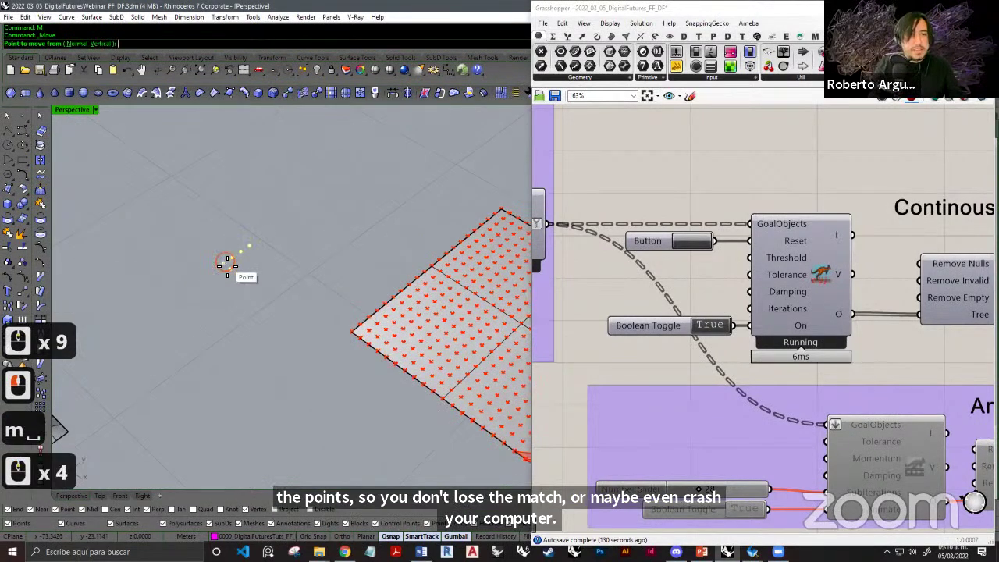
{"action": "left_click", "coordinate": [227, 264]}
{"action": "left_click", "coordinate": [355, 334]}
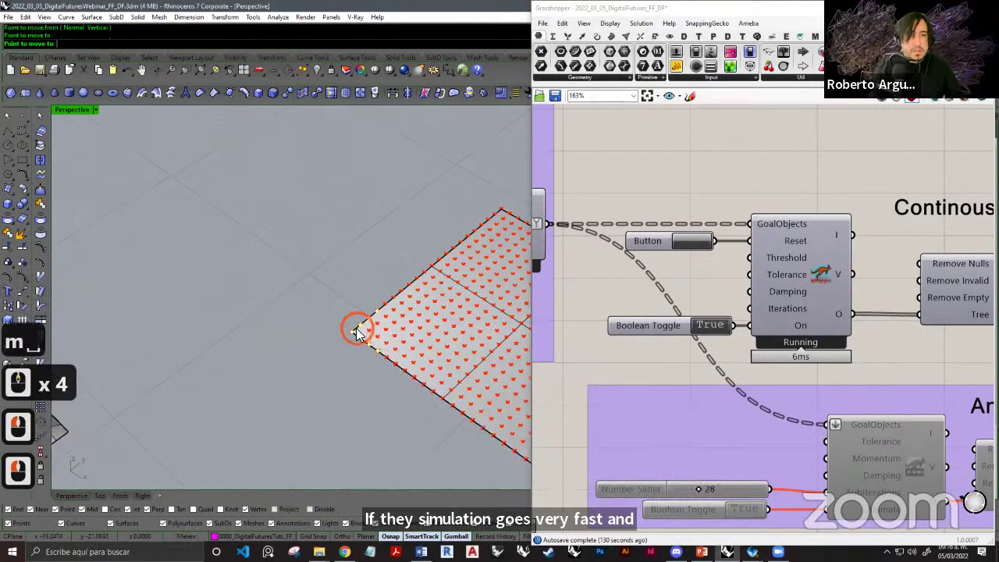
Move the remaining displaced anchor group from its corner point onto the free corner of the base surface.
{"action": "scroll", "coordinate": [397, 239], "scroll_direction": "down", "scroll_amount": 7}
{"action": "left_click", "coordinate": [391, 221]}
{"action": "left_click_drag", "start_coordinate": [368, 138], "coordinate": [442, 194], "text": "shift"}
{"action": "right_click_drag", "start_coordinate": [317, 225], "coordinate": [296, 228]}
{"action": "scroll", "coordinate": [378, 293], "scroll_direction": "down", "scroll_amount": 2}
{"action": "right_click_drag", "start_coordinate": [328, 294], "coordinate": [244, 300], "text": "shift"}
{"action": "right_click_drag", "start_coordinate": [310, 301], "coordinate": [188, 304], "text": "shift"}
{"action": "type", "text": "m"}
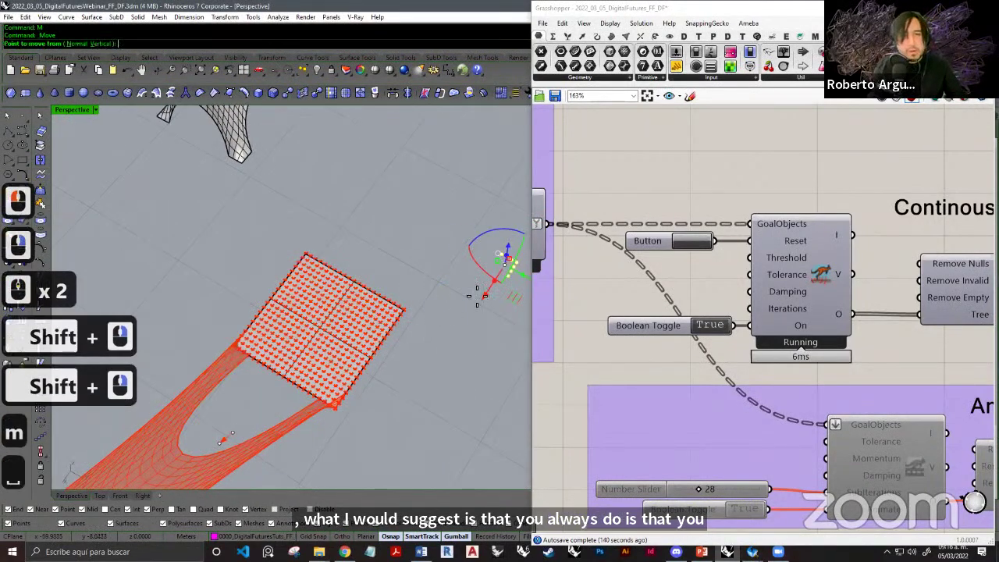
{"action": "key", "text": "space"}
{"action": "scroll", "coordinate": [519, 267], "scroll_direction": "up", "scroll_amount": 2}
{"action": "left_click", "coordinate": [514, 265]}
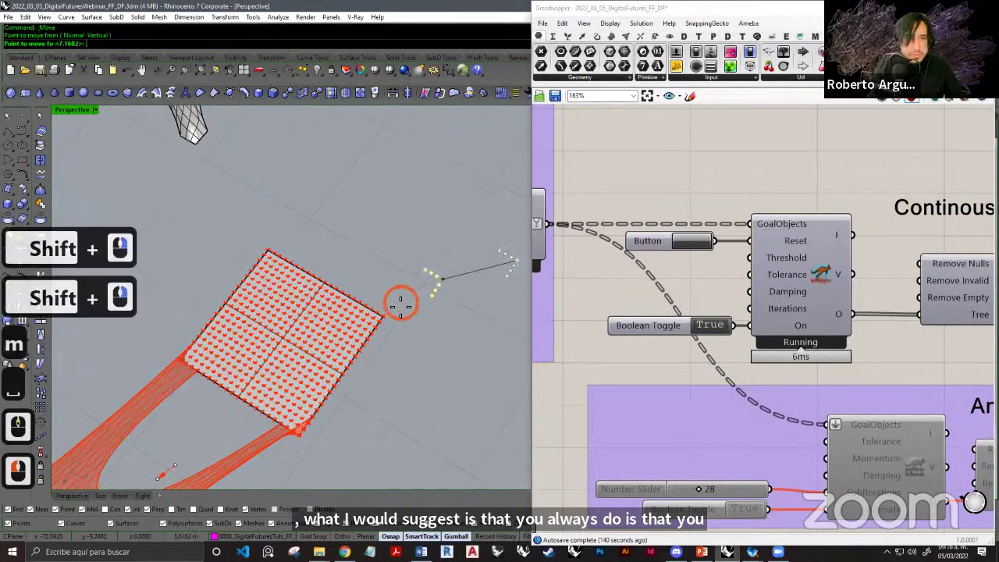
{"action": "scroll", "coordinate": [261, 339], "scroll_direction": "down", "scroll_amount": 3}
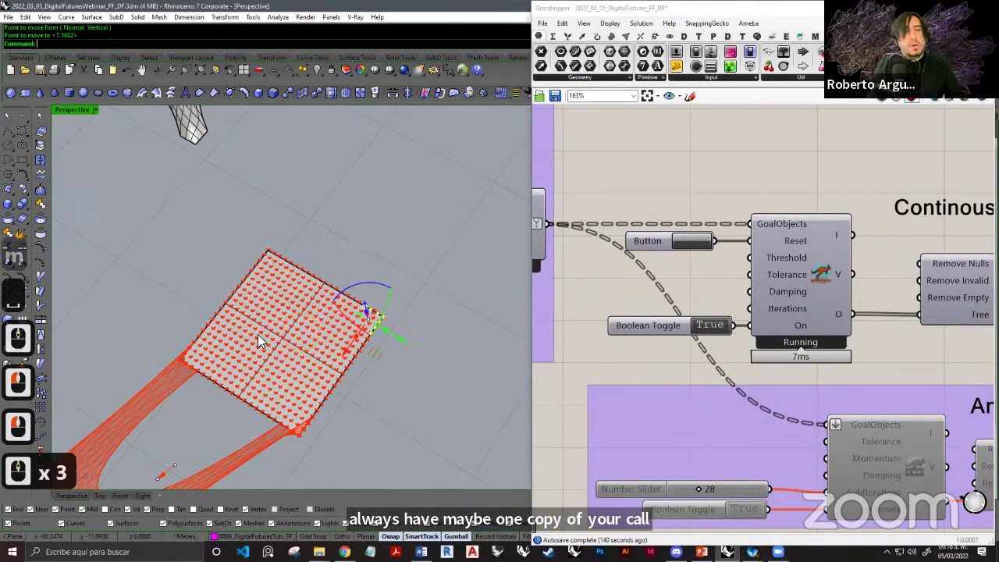
Deselect the anchor points and pause the Continuous physical engine by setting its Boolean Toggle to False.
{"action": "right_click_drag", "start_coordinate": [261, 339], "coordinate": [346, 250]}
{"action": "left_click", "coordinate": [432, 367]}
{"action": "scroll", "coordinate": [414, 266], "scroll_direction": "down", "scroll_amount": 2}
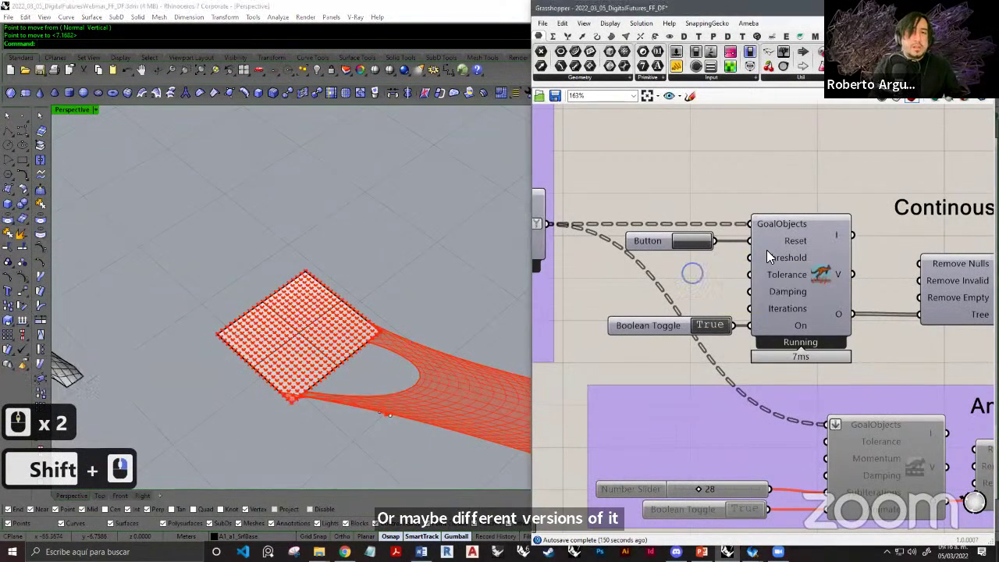
{"action": "scroll", "coordinate": [765, 252], "scroll_direction": "down", "scroll_amount": 6}
{"action": "double_click", "coordinate": [787, 282]}
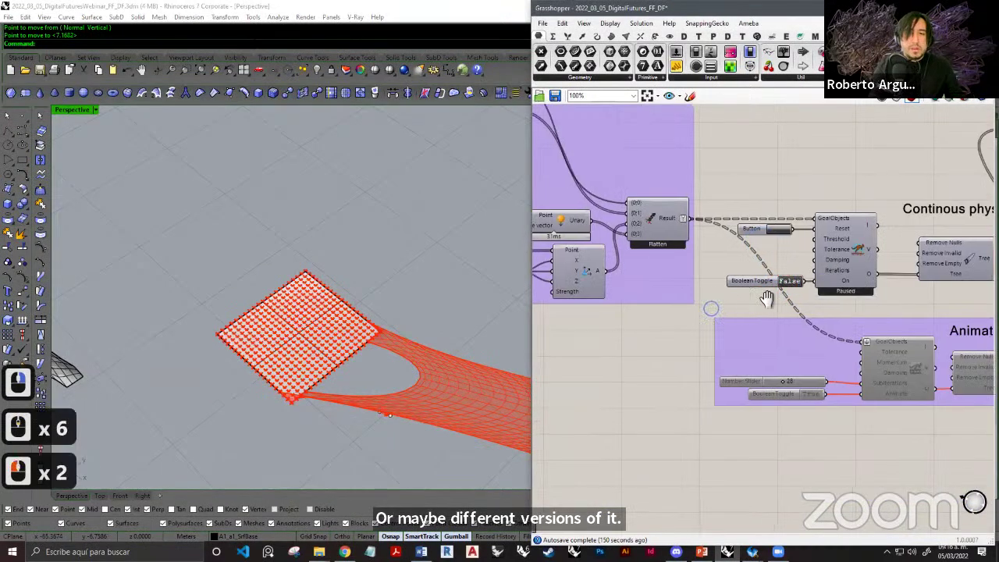
Reset the Continuous physical engine, run it with the Boolean Toggle at True, and examine the mesh at the base corners.
{"action": "scroll", "coordinate": [768, 296], "scroll_direction": "down", "scroll_amount": 7}
{"action": "scroll", "coordinate": [617, 279], "scroll_direction": "down", "scroll_amount": 4}
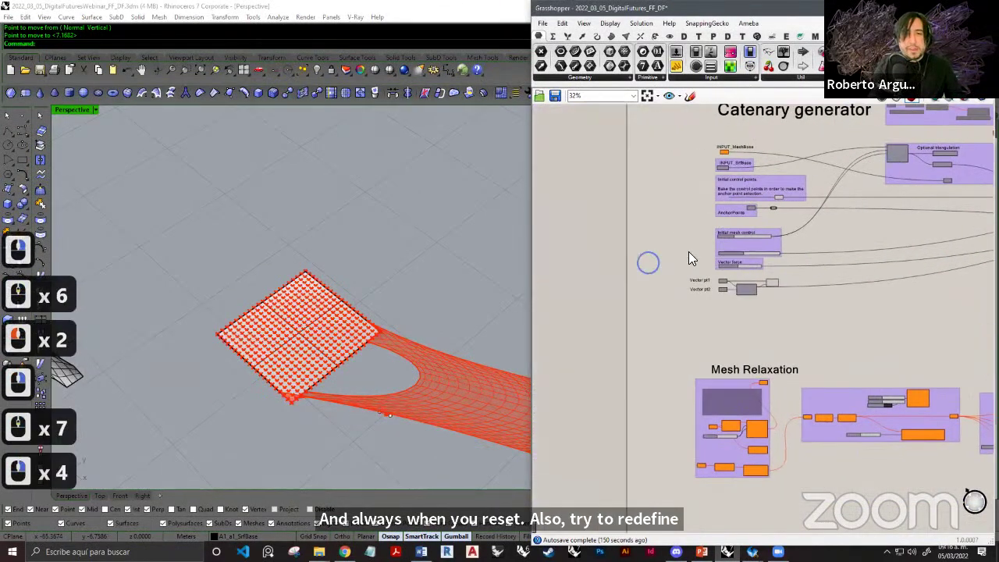
{"action": "scroll", "coordinate": [691, 259], "scroll_direction": "up", "scroll_amount": 10}
{"action": "scroll", "coordinate": [703, 230], "scroll_direction": "down", "scroll_amount": 15}
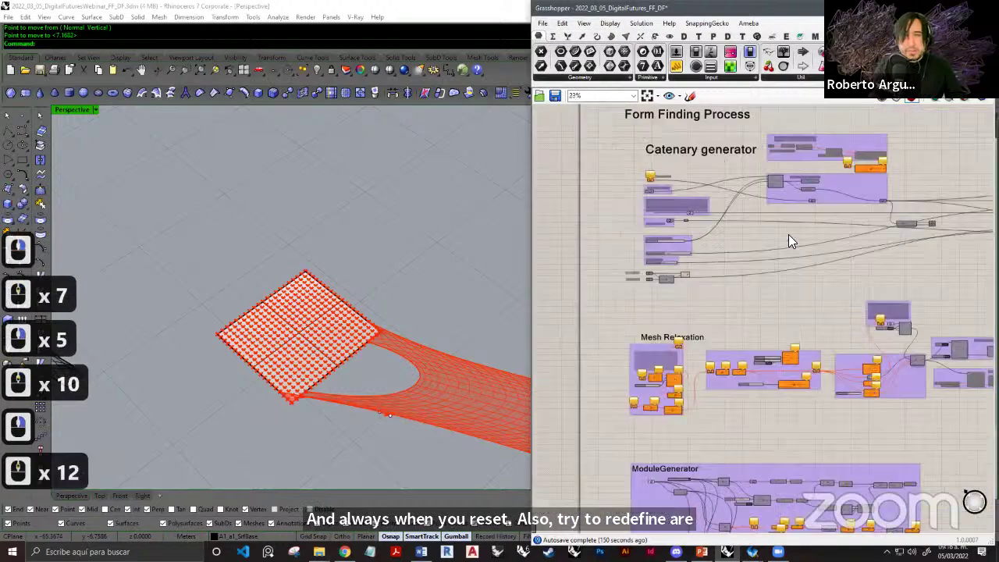
{"action": "scroll", "coordinate": [610, 241], "scroll_direction": "up", "scroll_amount": 16}
{"action": "right_click_drag", "start_coordinate": [750, 304], "coordinate": [890, 367]}
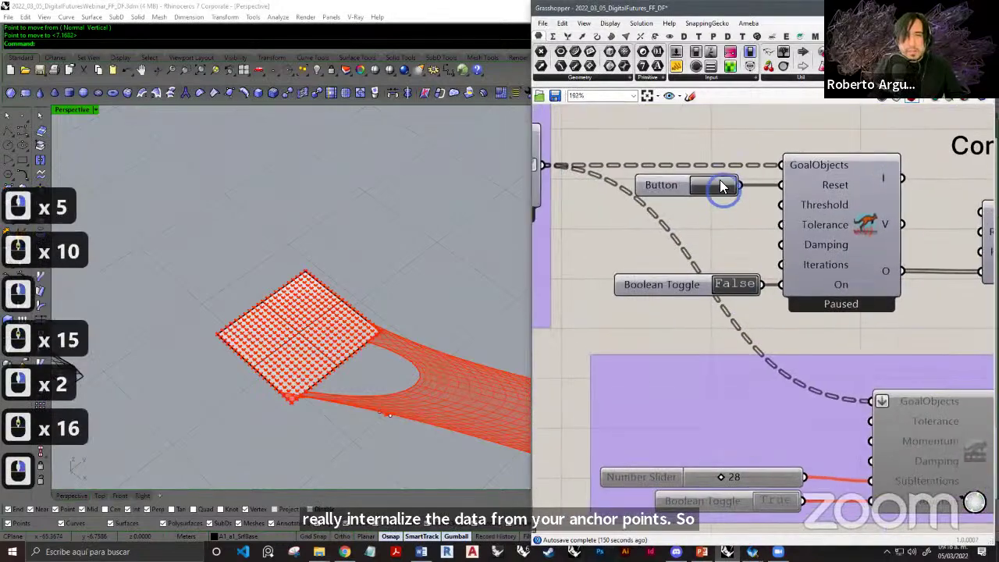
{"action": "double_click", "coordinate": [737, 286]}
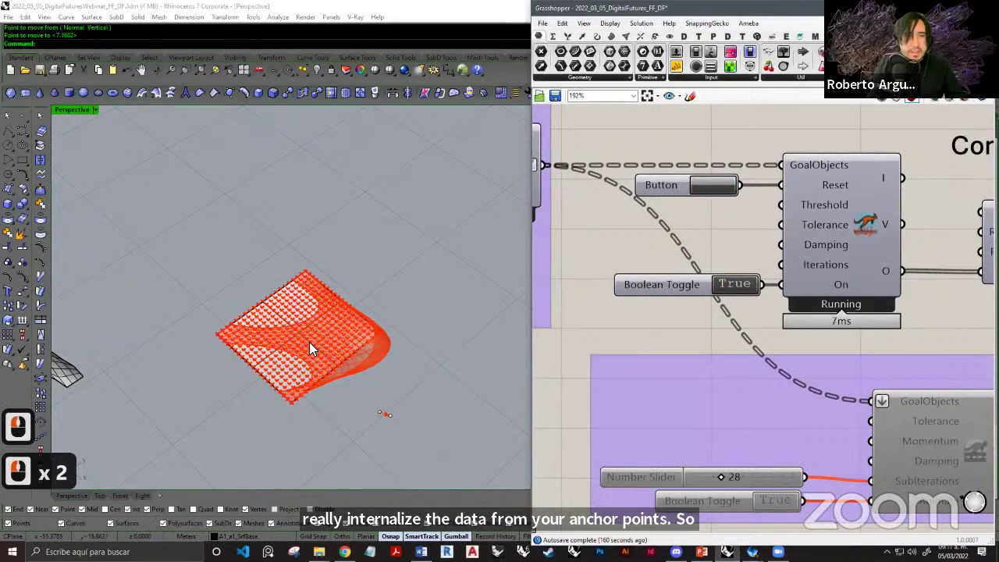
{"action": "right_click_drag", "start_coordinate": [330, 312], "coordinate": [257, 357]}
{"action": "scroll", "coordinate": [257, 357], "scroll_direction": "up", "scroll_amount": 6}
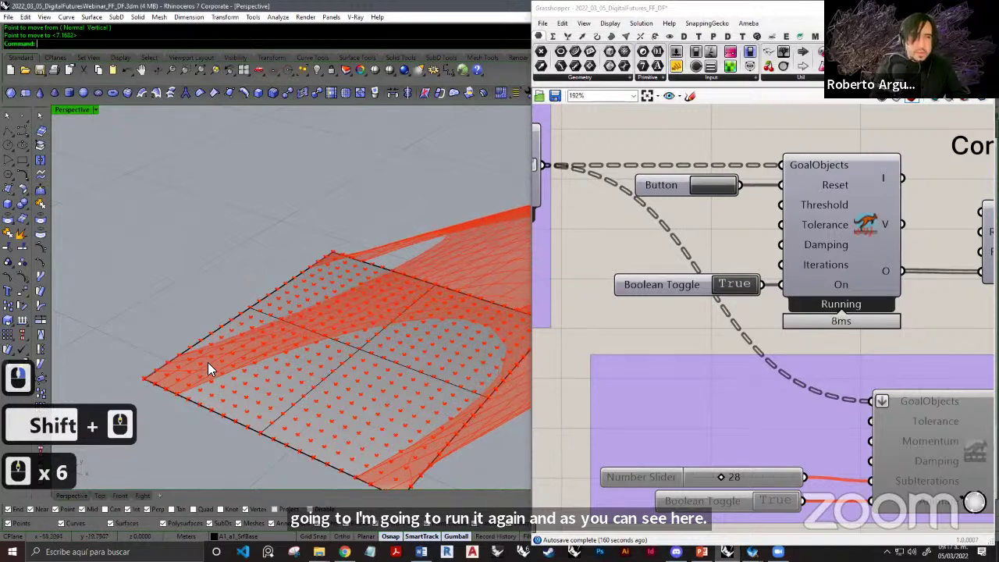
{"action": "right_click_drag", "start_coordinate": [300, 344], "coordinate": [282, 304], "text": "shift"}
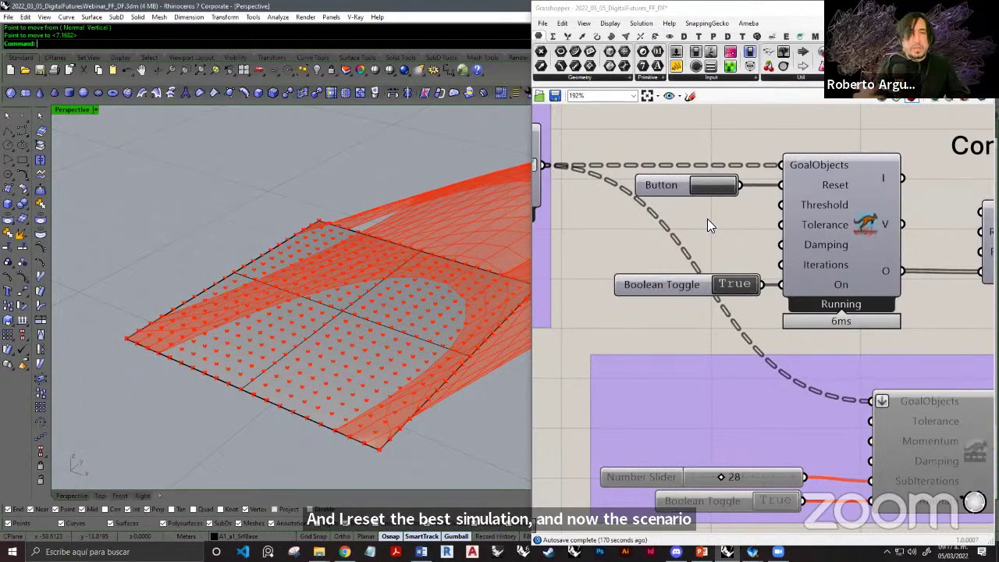
Pause the continuous Kangaroo solver by setting its Boolean toggle to False.
{"action": "left_click", "coordinate": [736, 285]}
{"action": "scroll", "coordinate": [736, 258], "scroll_direction": "down", "scroll_amount": 7}
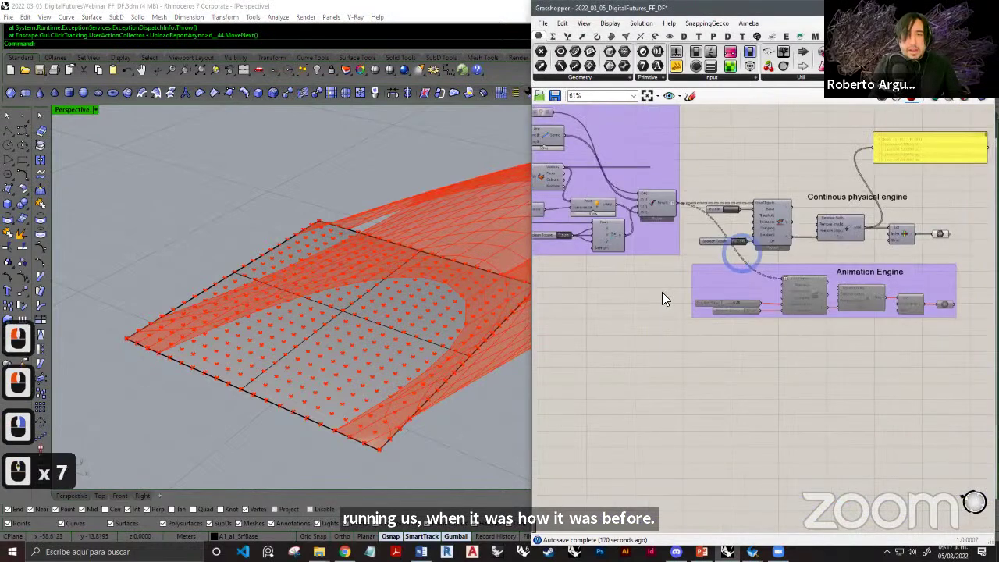
{"action": "right_click_drag", "start_coordinate": [662, 295], "coordinate": [764, 295]}
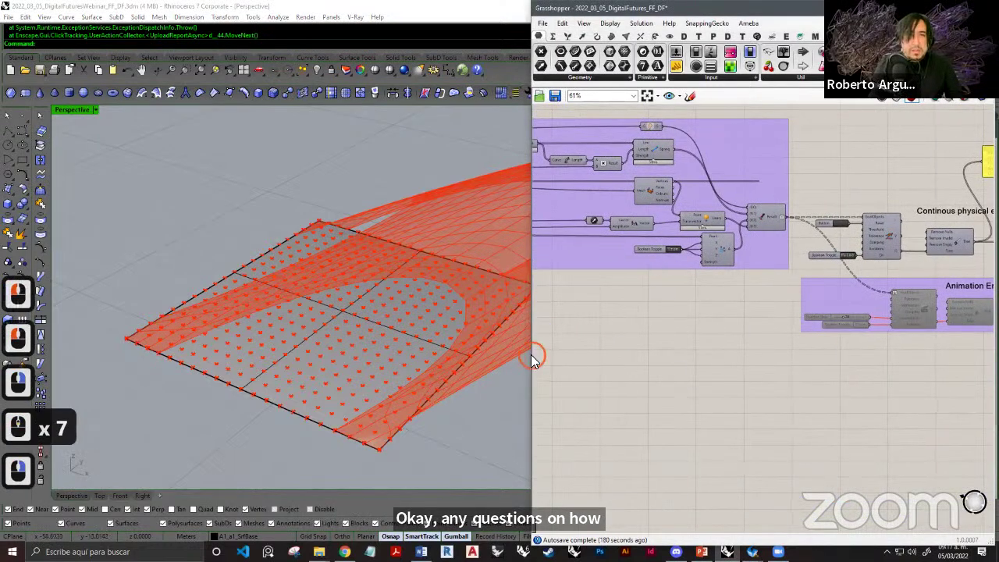
{"action": "scroll", "coordinate": [531, 355], "scroll_direction": "down", "scroll_amount": 6}
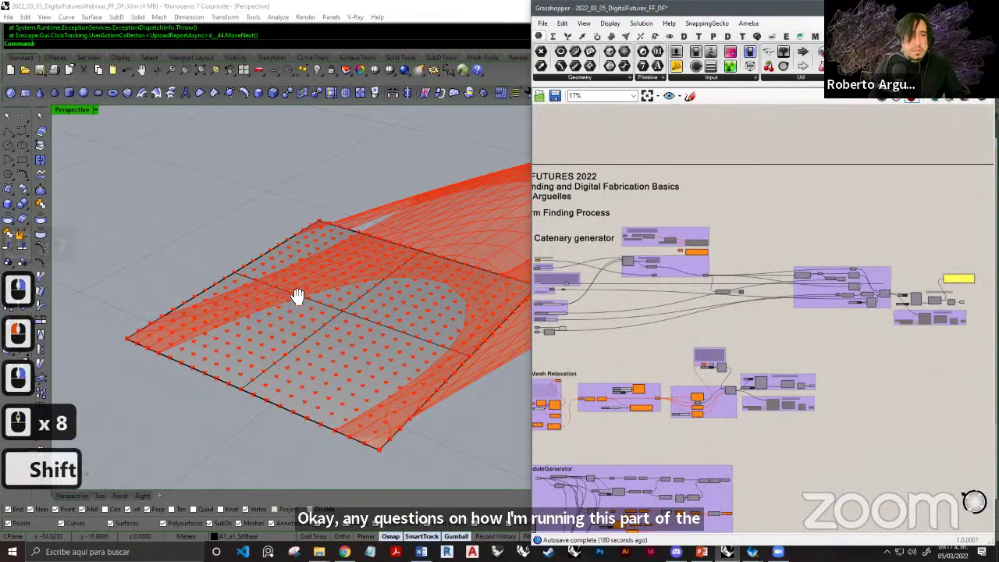
Move the force vector's end point over its start point and raise it so the vector points vertically upward.
{"action": "right_click_drag", "start_coordinate": [299, 297], "coordinate": [343, 290], "text": "shift"}
{"action": "scroll", "coordinate": [298, 285], "scroll_direction": "down", "scroll_amount": 8}
{"action": "right_click_drag", "start_coordinate": [413, 337], "coordinate": [313, 338], "text": "shift"}
{"action": "scroll", "coordinate": [328, 337], "scroll_direction": "up", "scroll_amount": 6}
{"action": "scroll", "coordinate": [310, 339], "scroll_direction": "up", "scroll_amount": 1}
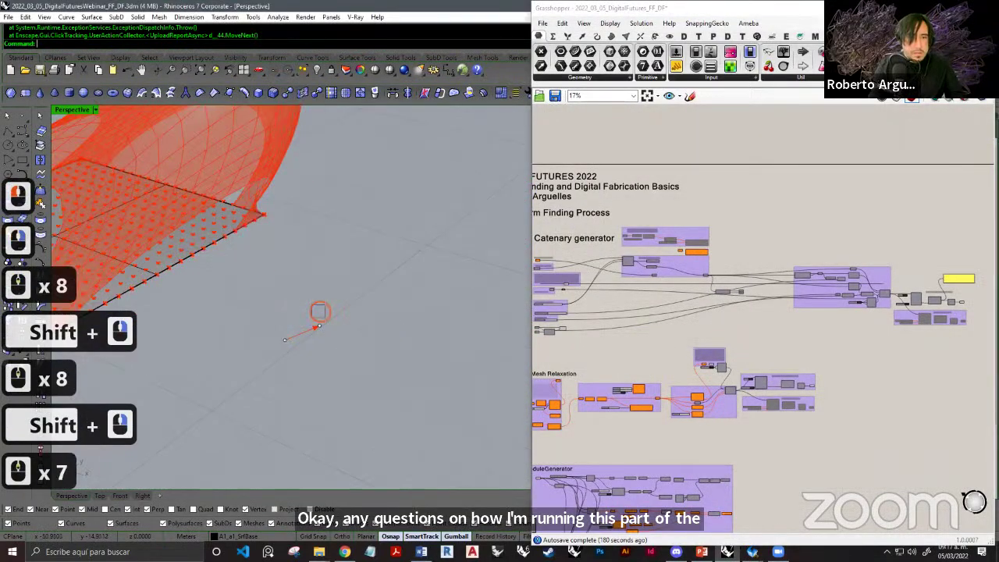
{"action": "left_click", "coordinate": [344, 338]}
{"action": "type", "text": "m"}
{"action": "key", "text": "space"}
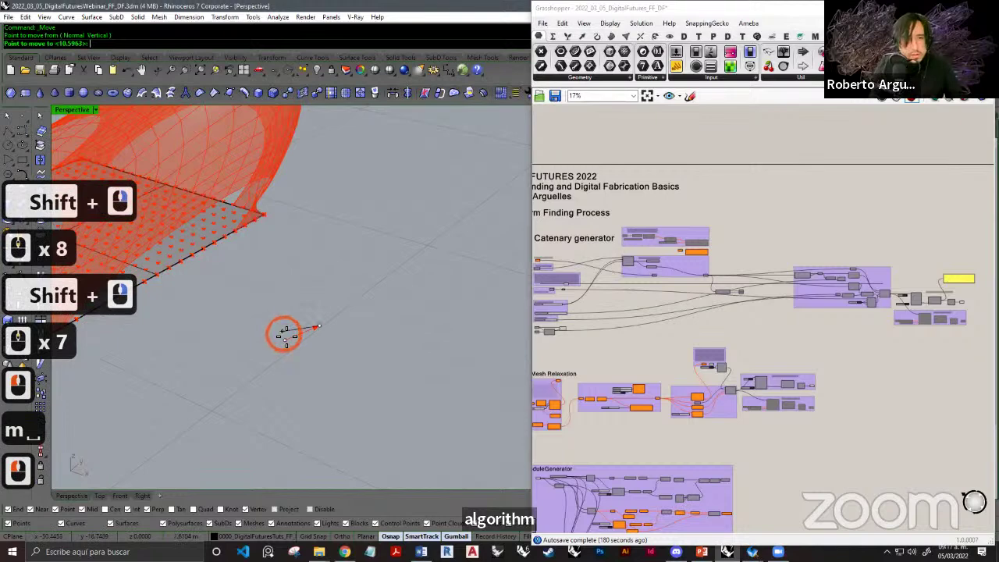
{"action": "left_click", "coordinate": [285, 339]}
{"action": "left_click_drag", "start_coordinate": [282, 309], "coordinate": [280, 279]}
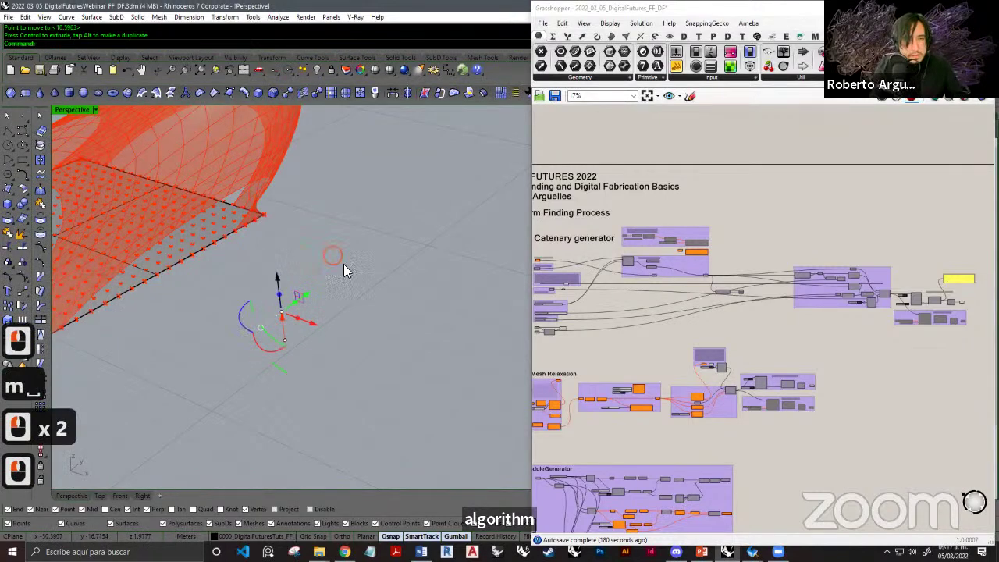
{"action": "left_click", "coordinate": [482, 343]}
Examine the paused catenary mesh, its flat base grid and the force vector from several angles.
{"action": "right_click_drag", "start_coordinate": [655, 346], "coordinate": [758, 304]}
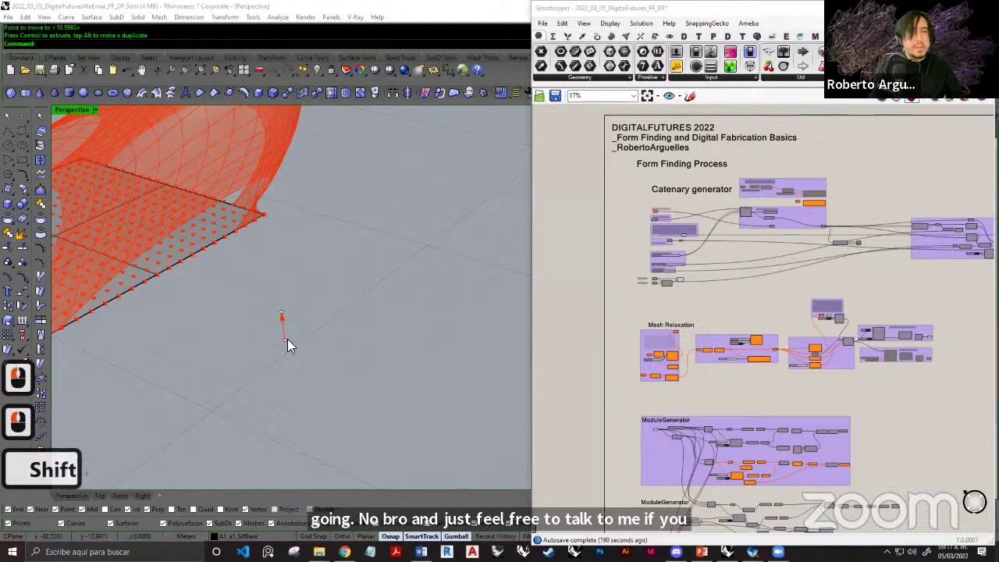
{"action": "right_click_drag", "start_coordinate": [320, 309], "coordinate": [364, 299], "text": "shift"}
{"action": "scroll", "coordinate": [327, 345], "scroll_direction": "down", "scroll_amount": 3}
{"action": "right_click_drag", "start_coordinate": [326, 346], "coordinate": [341, 330], "text": "shift"}
{"action": "right_click_drag", "start_coordinate": [261, 341], "coordinate": [305, 346]}
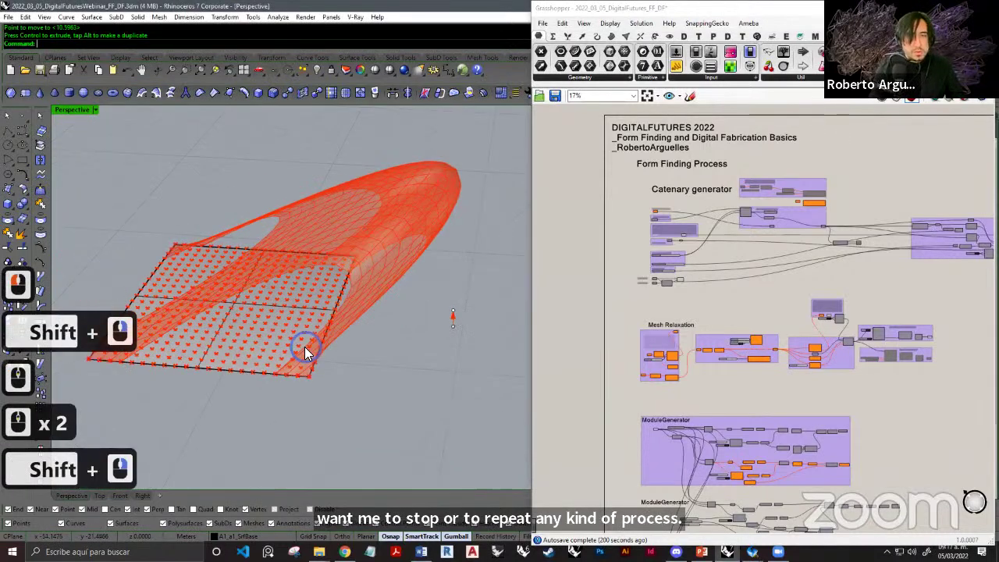
{"action": "scroll", "coordinate": [250, 362], "scroll_direction": "down", "scroll_amount": 3}
{"action": "right_click_drag", "start_coordinate": [249, 362], "coordinate": [328, 297], "text": "shift"}
{"action": "right_click_drag", "start_coordinate": [328, 296], "coordinate": [571, 323]}
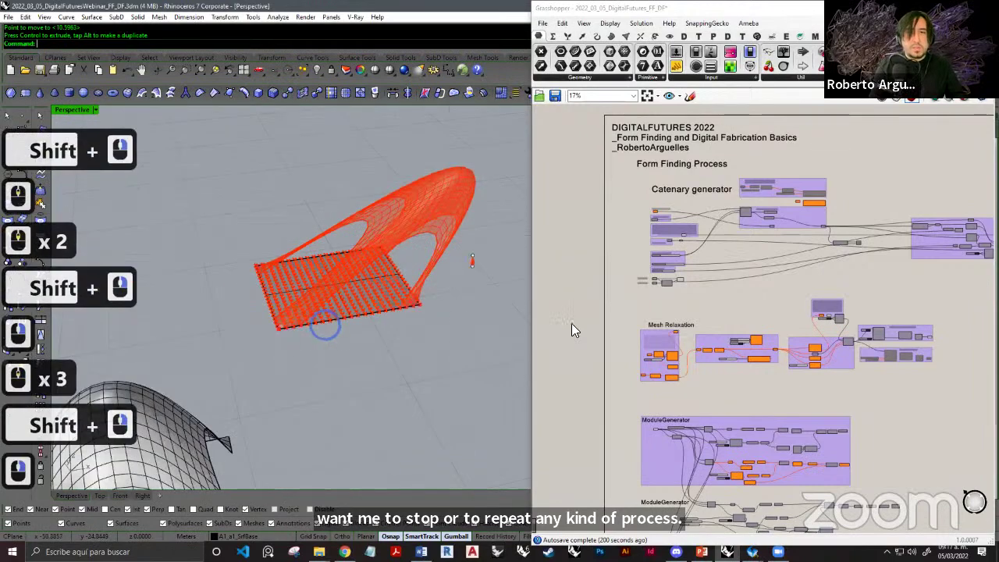
Bake the mesh output of the continuous physical engine to layer A2_c.
{"action": "scroll", "coordinate": [808, 315], "scroll_direction": "up", "scroll_amount": 2}
{"action": "scroll", "coordinate": [706, 294], "scroll_direction": "up", "scroll_amount": 6}
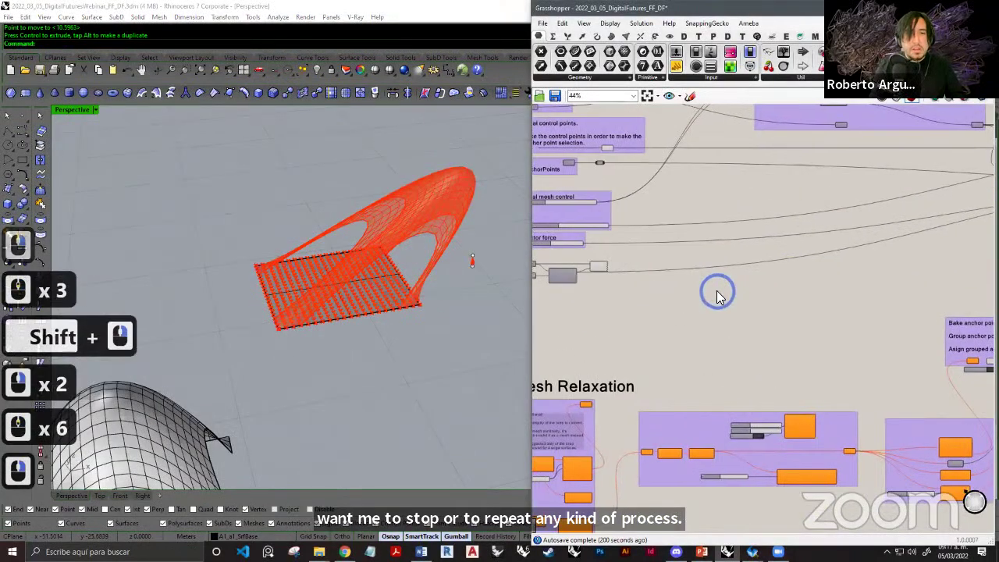
{"action": "right_click_drag", "start_coordinate": [804, 258], "coordinate": [676, 298]}
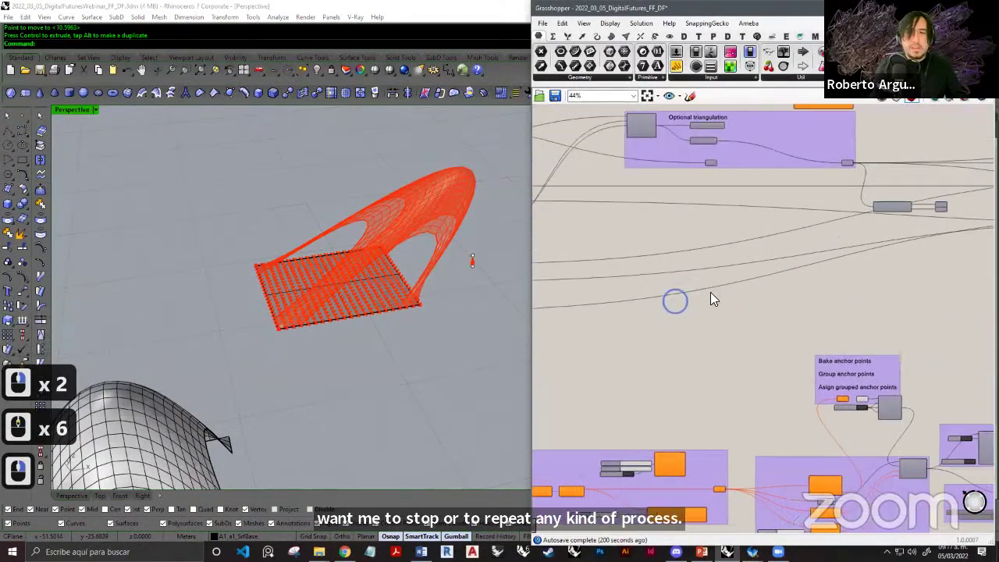
{"action": "scroll", "coordinate": [682, 295], "scroll_direction": "down", "scroll_amount": 3}
{"action": "right_click_drag", "start_coordinate": [843, 294], "coordinate": [731, 304]}
{"action": "scroll", "coordinate": [740, 312], "scroll_direction": "up", "scroll_amount": 2}
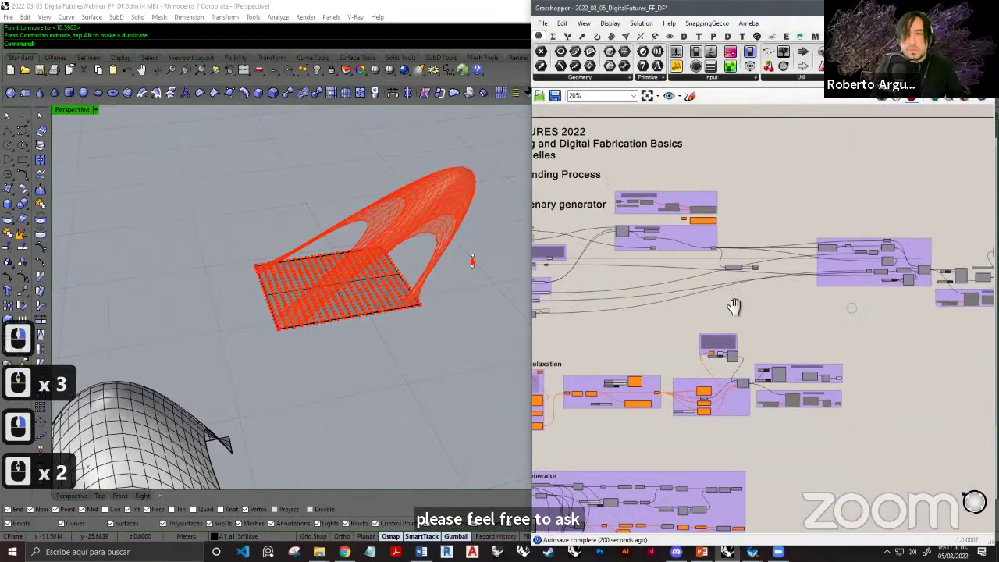
{"action": "scroll", "coordinate": [781, 305], "scroll_direction": "up", "scroll_amount": 2}
{"action": "scroll", "coordinate": [815, 297], "scroll_direction": "up", "scroll_amount": 11}
{"action": "left_click", "coordinate": [802, 244]}
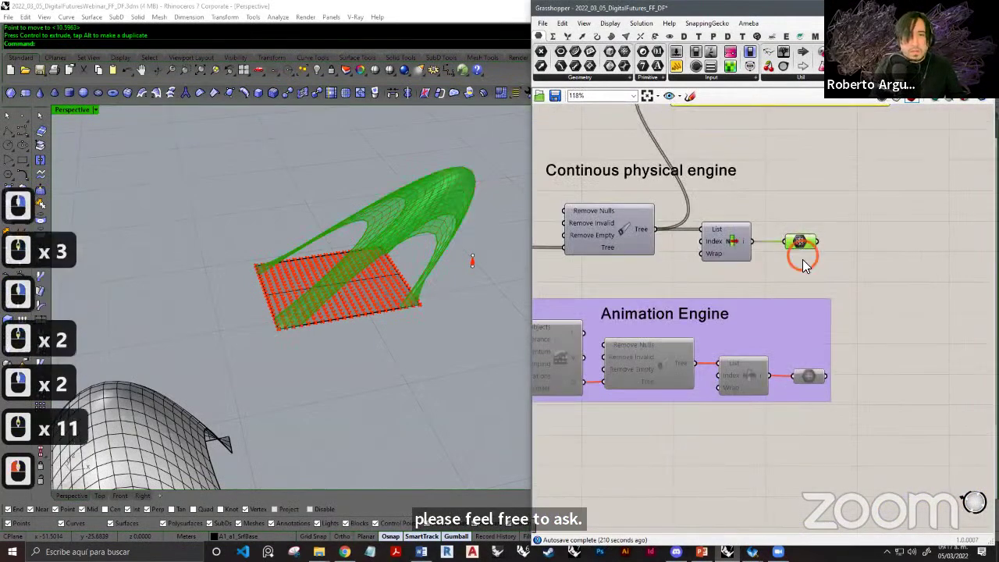
{"action": "right_click", "coordinate": [804, 246]}
{"action": "left_click", "coordinate": [843, 286]}
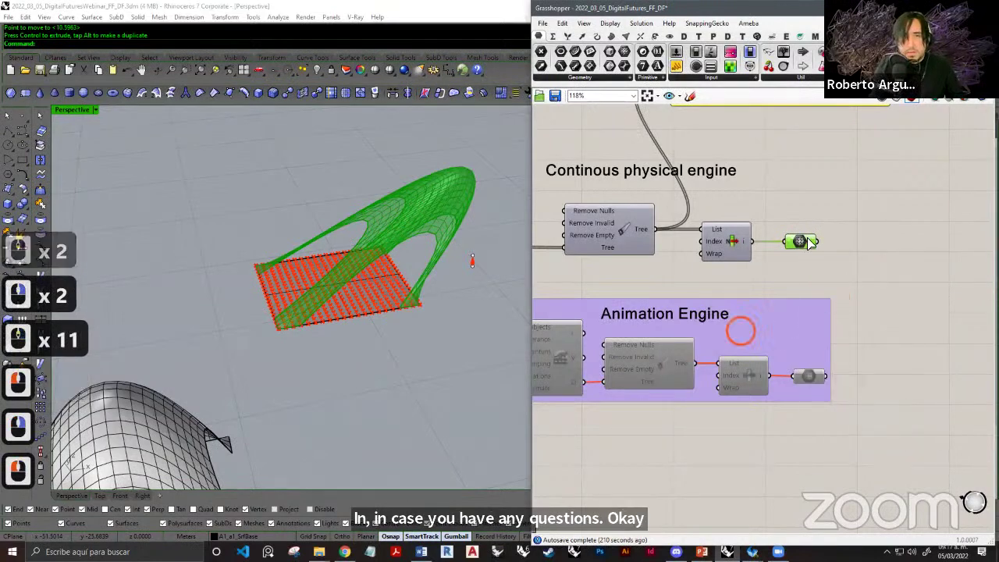
{"action": "scroll", "coordinate": [859, 258], "scroll_direction": "down", "scroll_amount": 5}
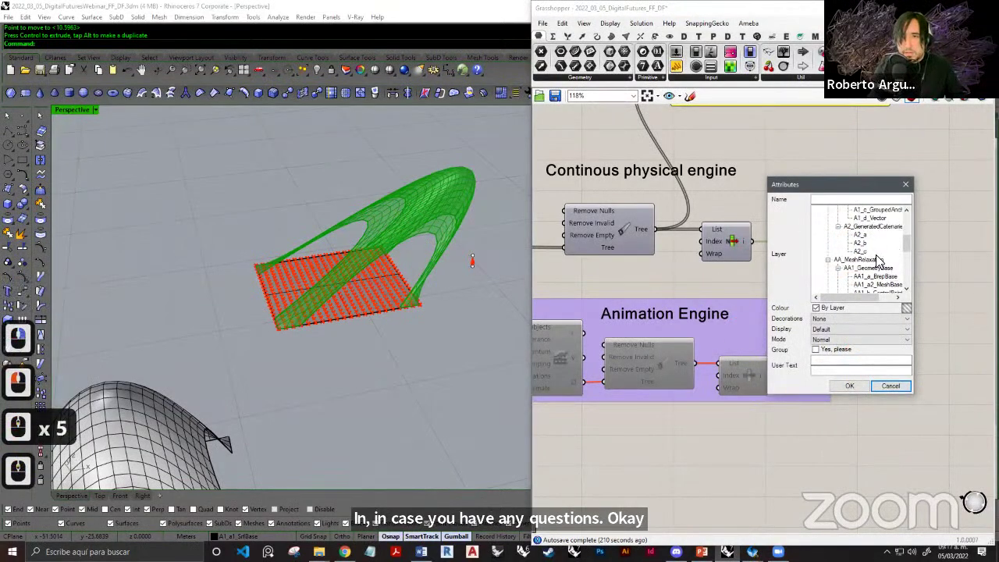
{"action": "left_click", "coordinate": [851, 386]}
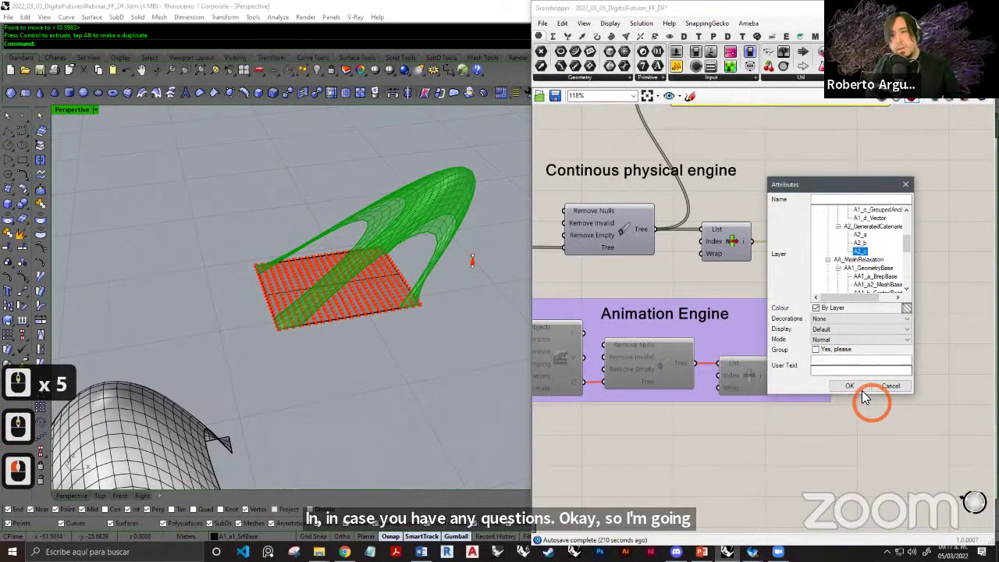
Select the newly baked catenary mesh and move it away from the live simulation, beside the other baked shells.
{"action": "left_click", "coordinate": [303, 265]}
{"action": "right_click_drag", "start_coordinate": [301, 264], "coordinate": [269, 250]}
{"action": "scroll", "coordinate": [270, 250], "scroll_direction": "down", "scroll_amount": 8}
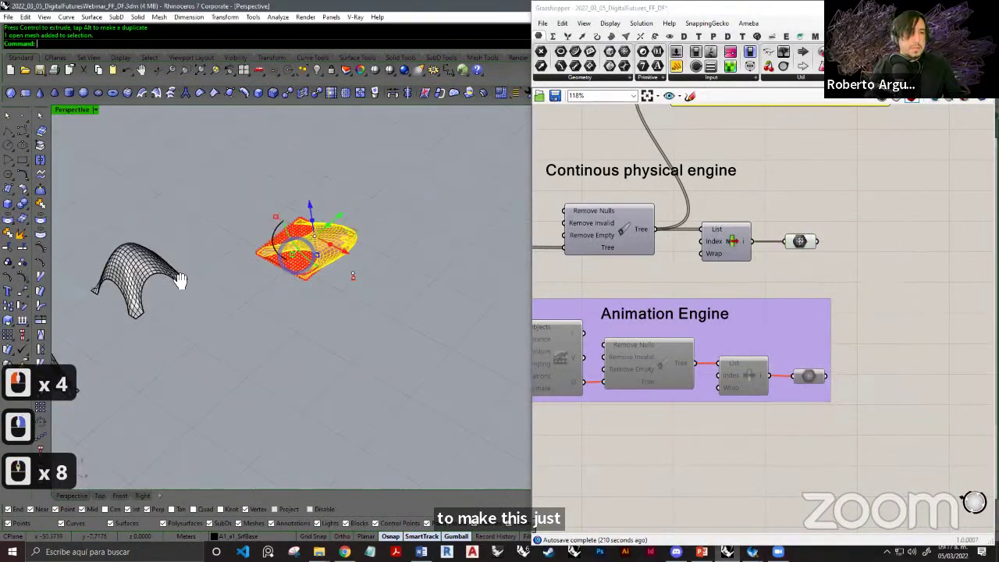
{"action": "right_click_drag", "start_coordinate": [242, 281], "coordinate": [348, 265], "text": "shift"}
{"action": "scroll", "coordinate": [348, 273], "scroll_direction": "down", "scroll_amount": 3}
{"action": "left_click_drag", "start_coordinate": [395, 266], "coordinate": [106, 409]}
{"action": "right_click_drag", "start_coordinate": [301, 330], "coordinate": [428, 233], "text": "shift"}
{"action": "left_click", "coordinate": [274, 314]}
Compare the baked shell variations and the live simulation from different angles.
{"action": "right_click_drag", "start_coordinate": [349, 280], "coordinate": [375, 293]}
{"action": "scroll", "coordinate": [331, 242], "scroll_direction": "up", "scroll_amount": 2}
{"action": "scroll", "coordinate": [344, 296], "scroll_direction": "down", "scroll_amount": 2}
{"action": "right_click_drag", "start_coordinate": [305, 300], "coordinate": [278, 301], "text": "shift"}
{"action": "right_click_drag", "start_coordinate": [457, 299], "coordinate": [295, 298], "text": "shift"}
{"action": "scroll", "coordinate": [299, 295], "scroll_direction": "down", "scroll_amount": 2}
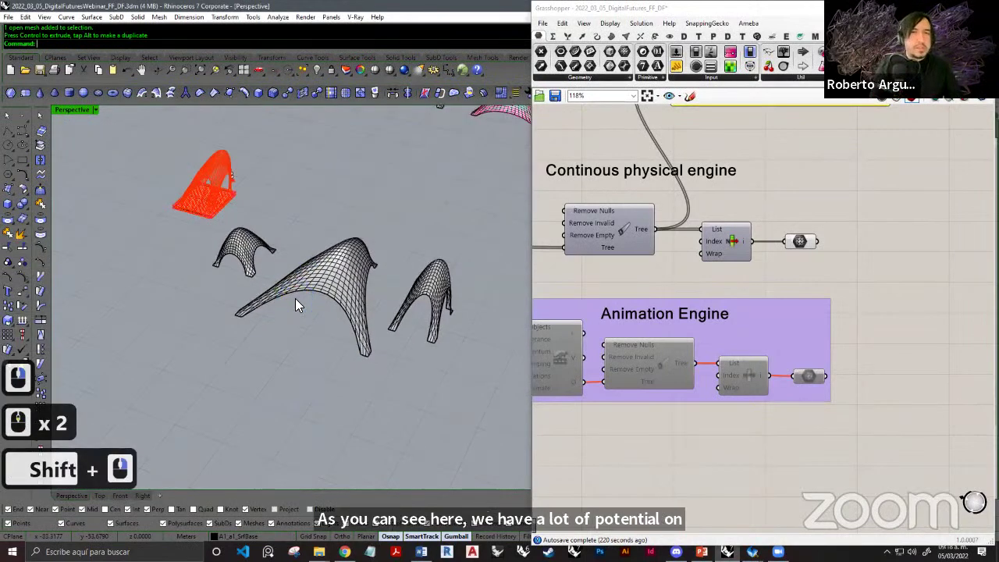
{"action": "right_click_drag", "start_coordinate": [336, 362], "coordinate": [348, 329], "text": "shift"}
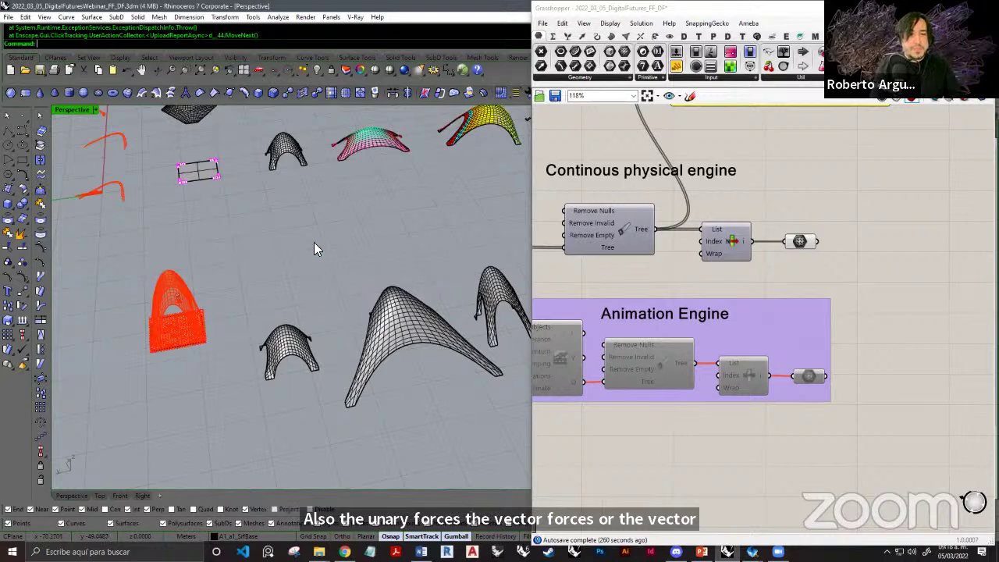
Lower the force vector's end point below its start point so the vector points downward.
{"action": "right_click_drag", "start_coordinate": [304, 300], "coordinate": [330, 323], "text": "shift"}
{"action": "scroll", "coordinate": [397, 314], "scroll_direction": "up", "scroll_amount": 2}
{"action": "right_click_drag", "start_coordinate": [330, 323], "coordinate": [303, 245]}
{"action": "scroll", "coordinate": [334, 272], "scroll_direction": "up", "scroll_amount": 2}
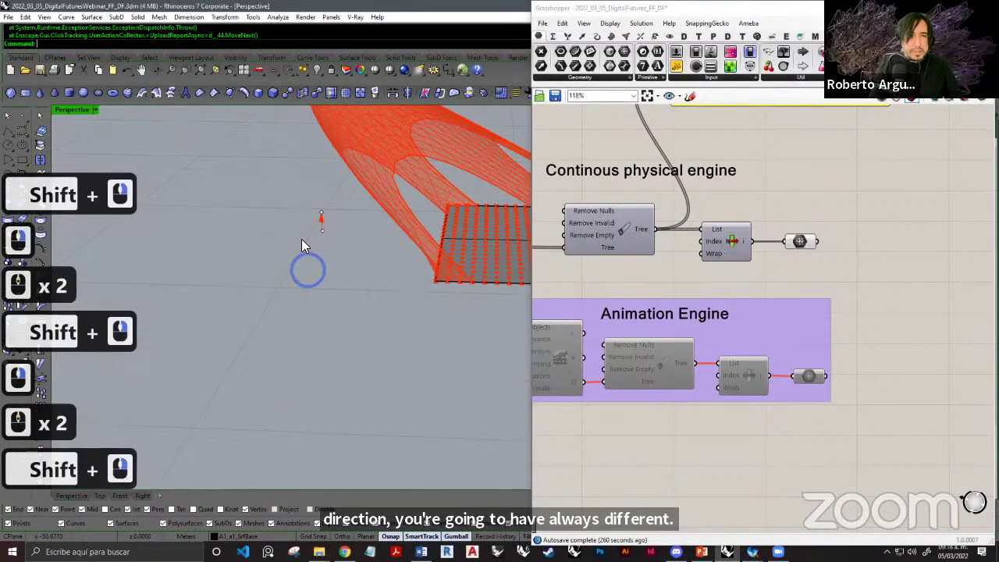
{"action": "left_click_drag", "start_coordinate": [337, 219], "coordinate": [338, 226]}
{"action": "scroll", "coordinate": [327, 226], "scroll_direction": "down", "scroll_amount": 1}
{"action": "right_click_drag", "start_coordinate": [341, 250], "coordinate": [302, 266], "text": "shift"}
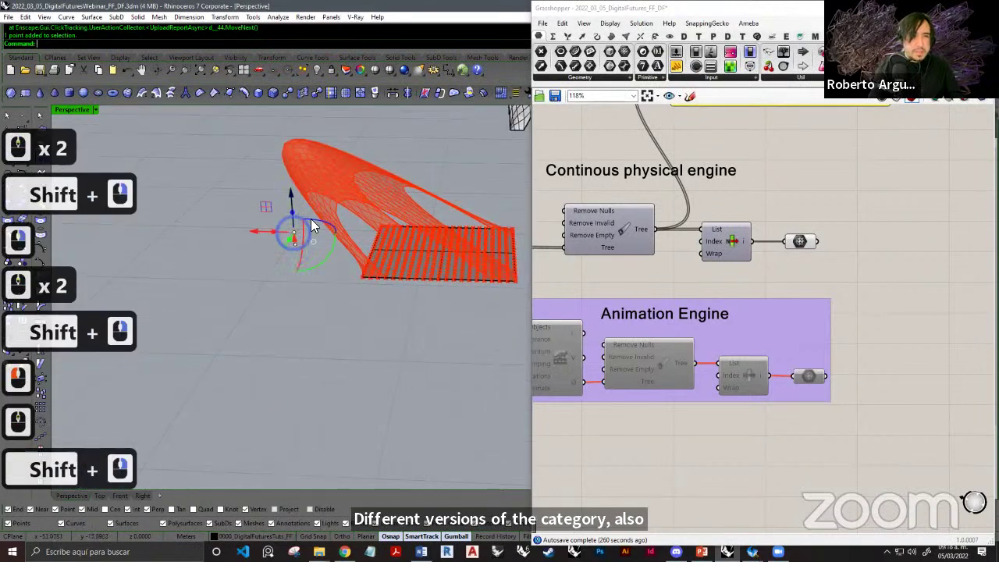
{"action": "left_click_drag", "start_coordinate": [290, 194], "coordinate": [299, 261]}
{"action": "left_click", "coordinate": [402, 354]}
{"action": "right_click_drag", "start_coordinate": [378, 380], "coordinate": [292, 459], "text": "shift"}
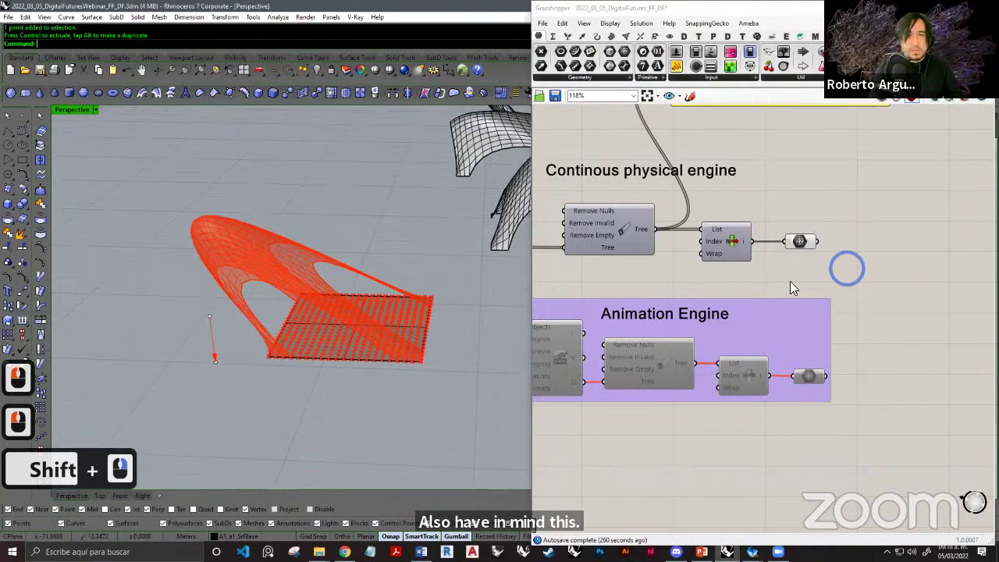
Resume the continuous Kangaroo solver by setting its Boolean toggle to True, letting the mesh follow the downward force.
{"action": "scroll", "coordinate": [792, 277], "scroll_direction": "down", "scroll_amount": 5}
{"action": "scroll", "coordinate": [781, 257], "scroll_direction": "up", "scroll_amount": 6}
{"action": "scroll", "coordinate": [726, 285], "scroll_direction": "up", "scroll_amount": 2}
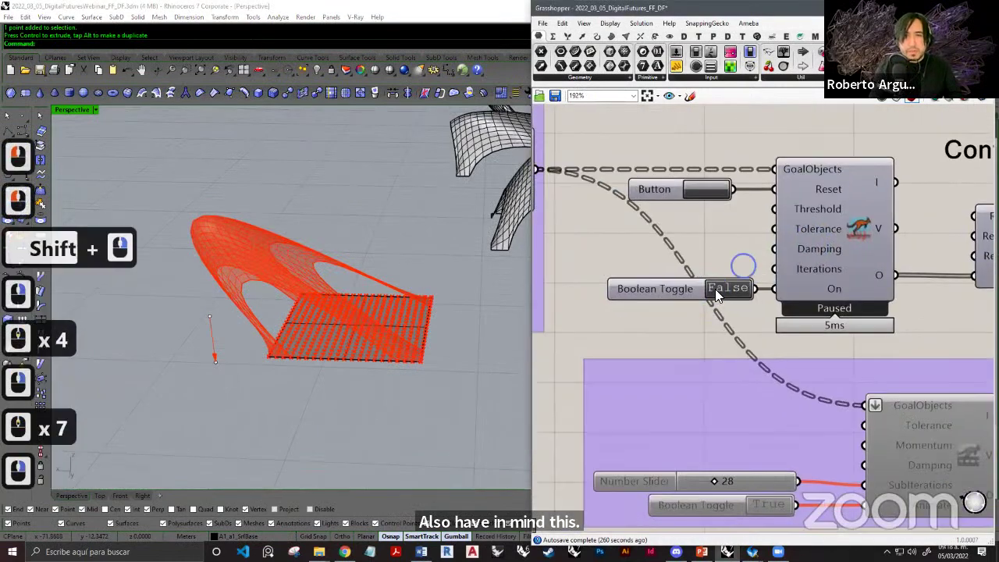
{"action": "left_click", "coordinate": [584, 384]}
{"action": "double_click", "coordinate": [728, 291]}
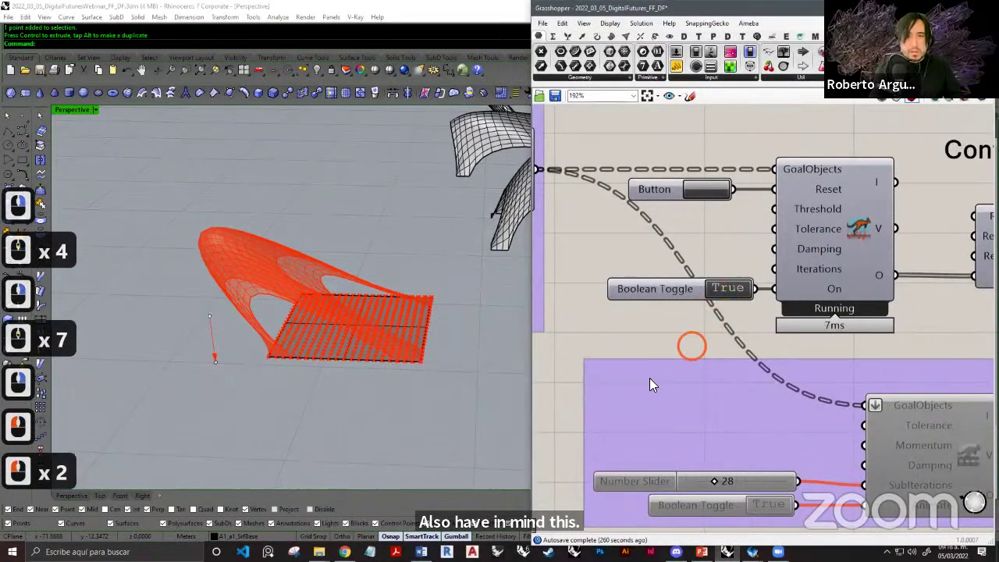
{"action": "right_click_drag", "start_coordinate": [361, 469], "coordinate": [367, 300], "text": "shift"}
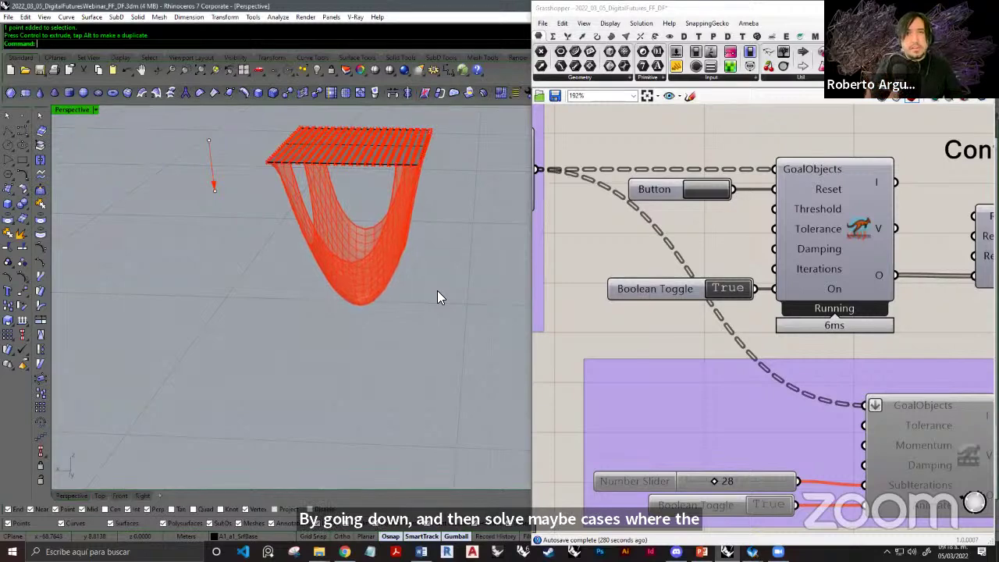
Examine the hanging mesh from several sides and compare it with the baked upright shells.
{"action": "right_click_drag", "start_coordinate": [680, 332], "coordinate": [733, 309], "text": "shift"}
{"action": "scroll", "coordinate": [733, 309], "scroll_direction": "down", "scroll_amount": 3}
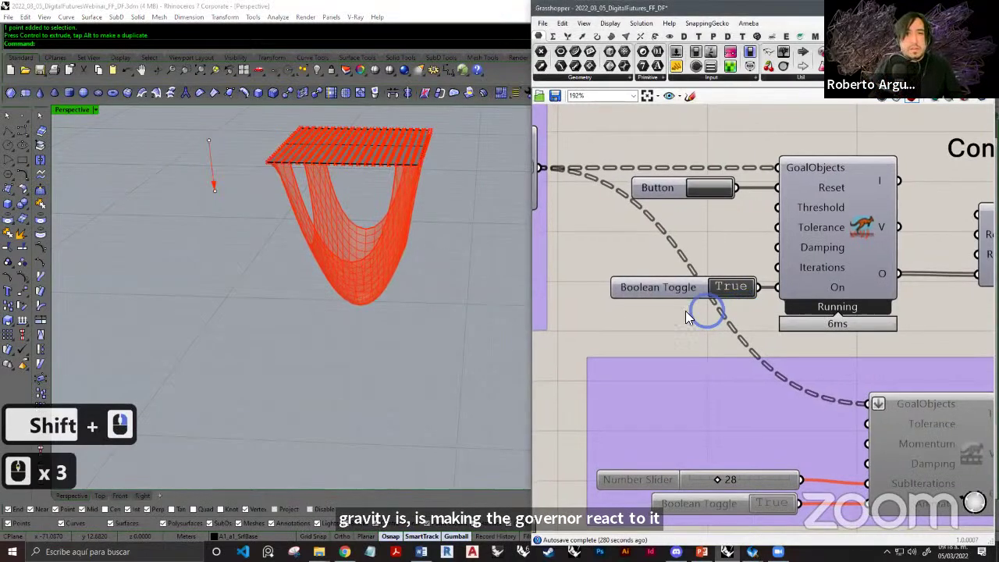
{"action": "right_click_drag", "start_coordinate": [387, 313], "coordinate": [358, 295]}
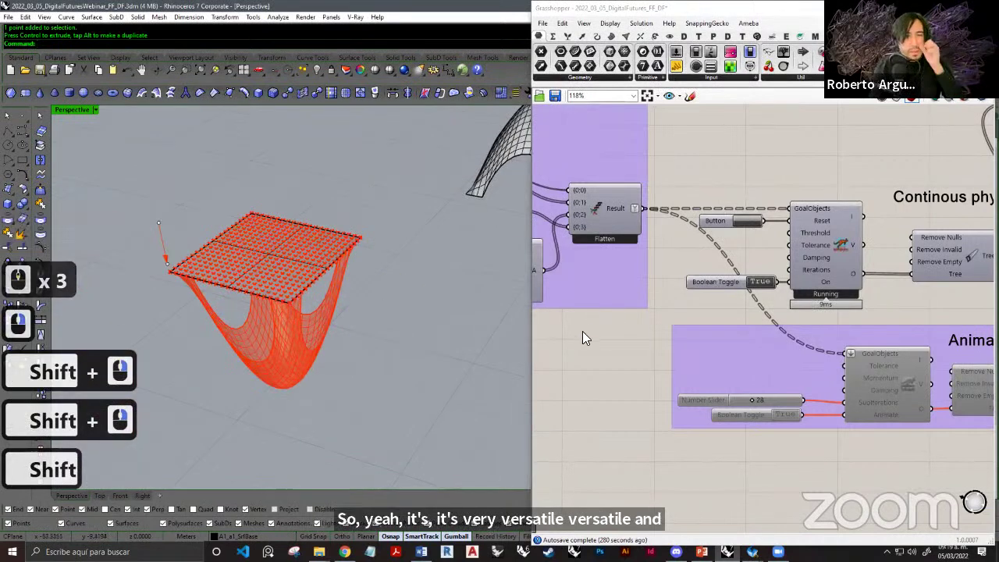
{"action": "right_click_drag", "start_coordinate": [398, 298], "coordinate": [238, 384], "text": "shift"}
{"action": "scroll", "coordinate": [316, 265], "scroll_direction": "down", "scroll_amount": 2}
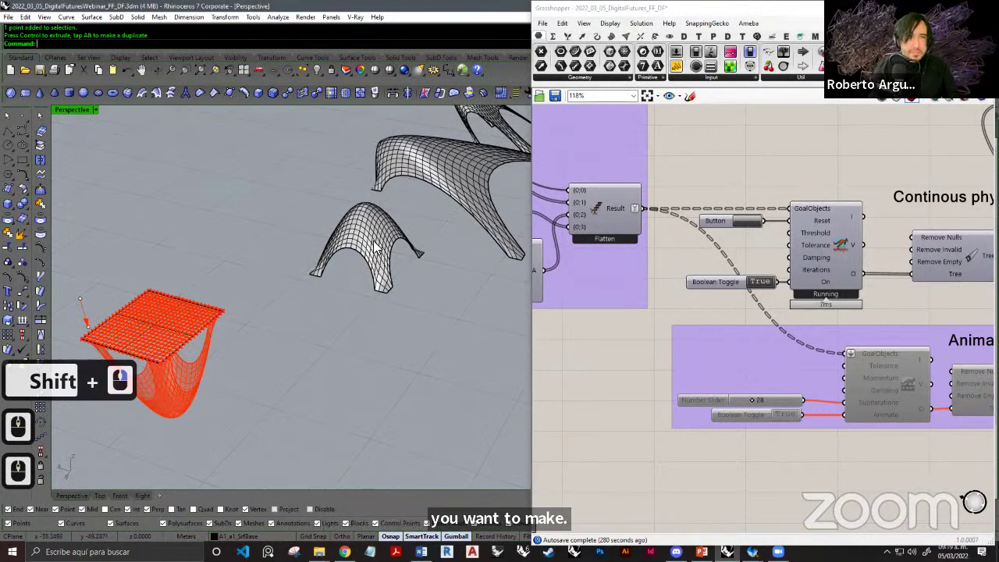
{"action": "right_click_drag", "start_coordinate": [374, 246], "coordinate": [412, 230]}
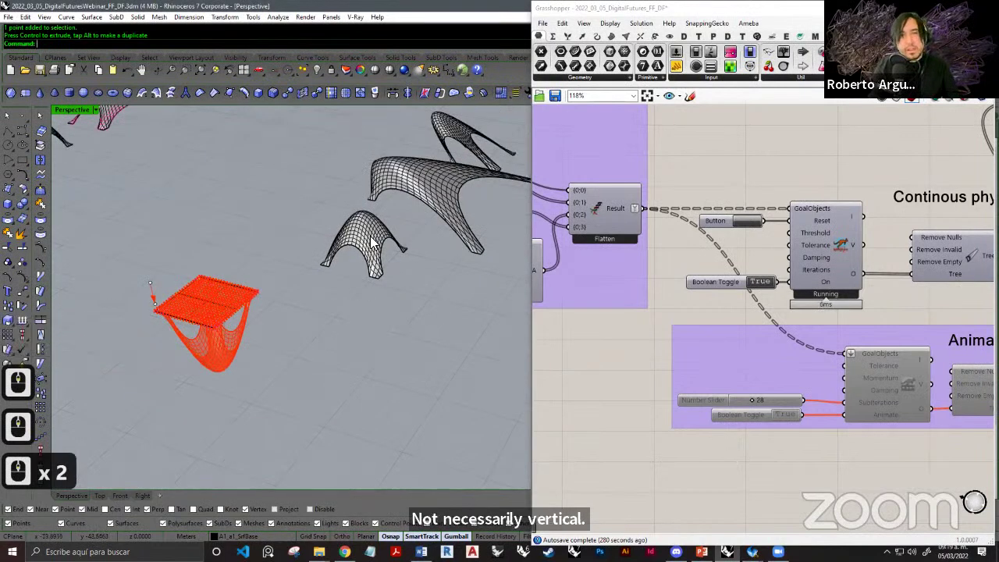
{"action": "right_click_drag", "start_coordinate": [273, 290], "coordinate": [242, 290], "text": "shift"}
{"action": "scroll", "coordinate": [241, 290], "scroll_direction": "up", "scroll_amount": 5}
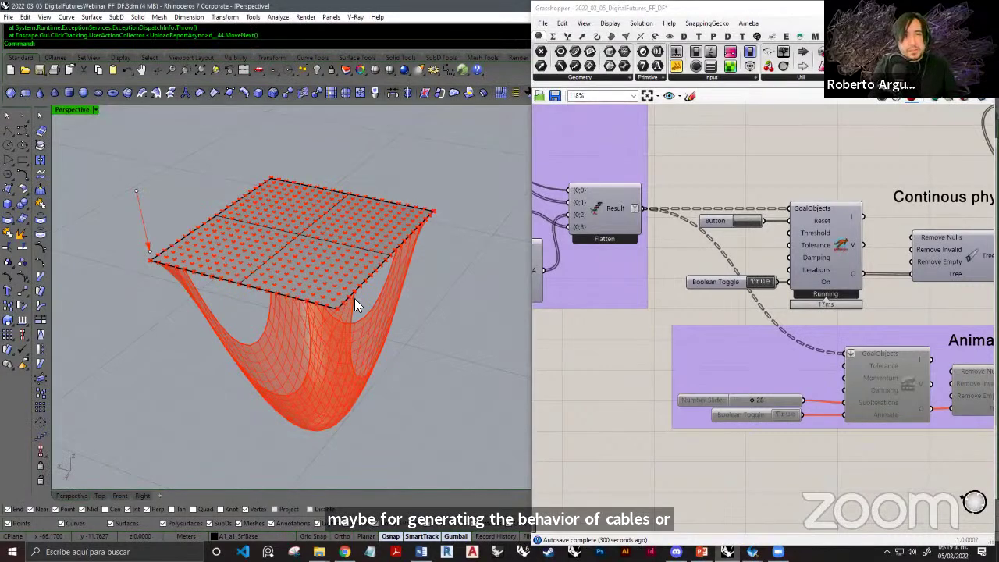
Pause the continuous solver and bake its hanging mesh to layer A2_c.
{"action": "double_click", "coordinate": [761, 282]}
{"action": "scroll", "coordinate": [745, 297], "scroll_direction": "down", "scroll_amount": 3}
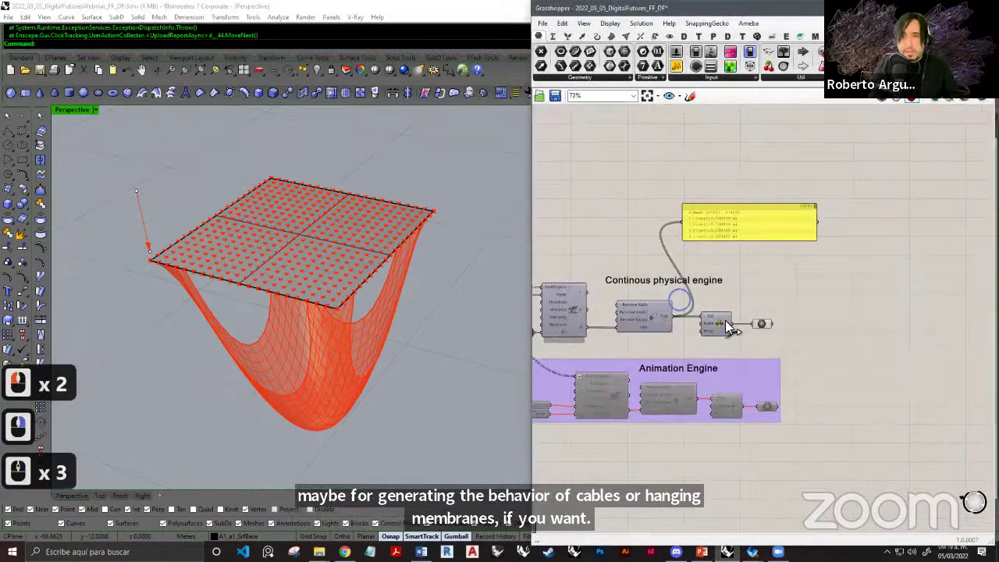
{"action": "scroll", "coordinate": [775, 324], "scroll_direction": "up", "scroll_amount": 8}
{"action": "left_click", "coordinate": [775, 324]}
{"action": "right_click", "coordinate": [780, 316]}
{"action": "left_click", "coordinate": [809, 366]}
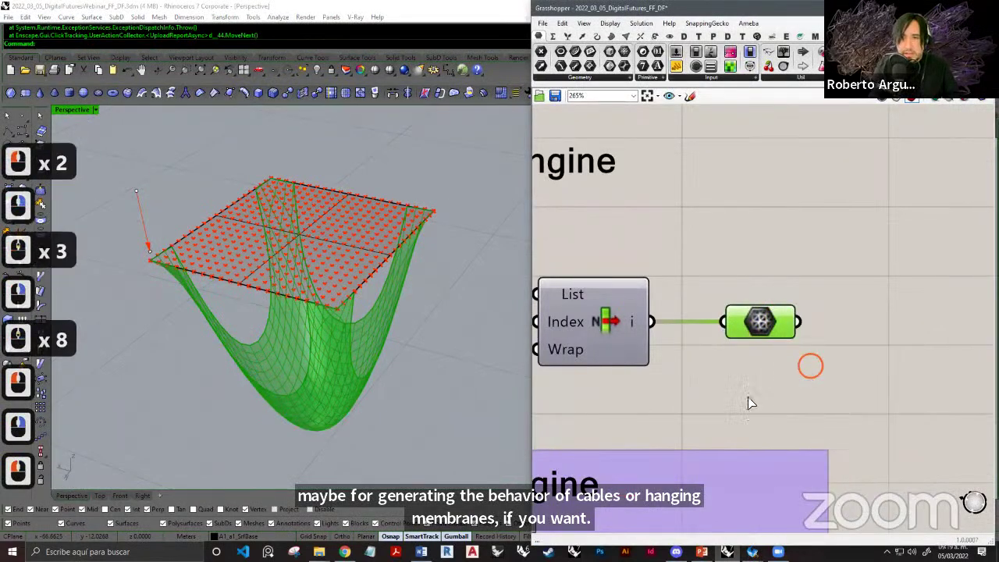
{"action": "scroll", "coordinate": [812, 352], "scroll_direction": "down", "scroll_amount": 5}
{"action": "left_click", "coordinate": [829, 324]}
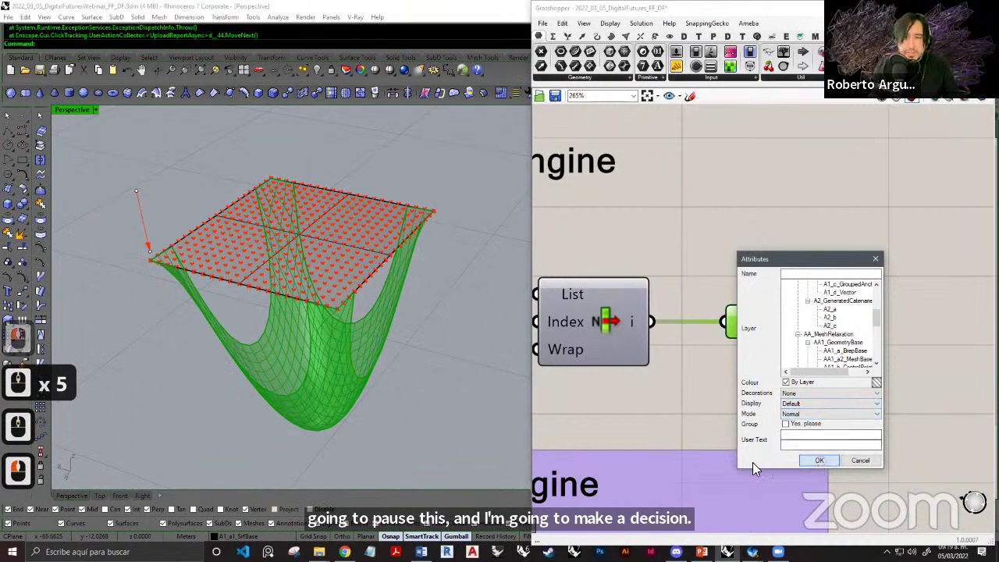
{"action": "left_click", "coordinate": [820, 460]}
Move the baked hanging mesh out of the live preview and set it beside the other baked shells.
{"action": "scroll", "coordinate": [317, 379], "scroll_direction": "down", "scroll_amount": 3}
{"action": "right_click_drag", "start_coordinate": [312, 328], "coordinate": [285, 343]}
{"action": "scroll", "coordinate": [285, 344], "scroll_direction": "down", "scroll_amount": 3}
{"action": "right_click_drag", "start_coordinate": [287, 341], "coordinate": [274, 245], "text": "shift"}
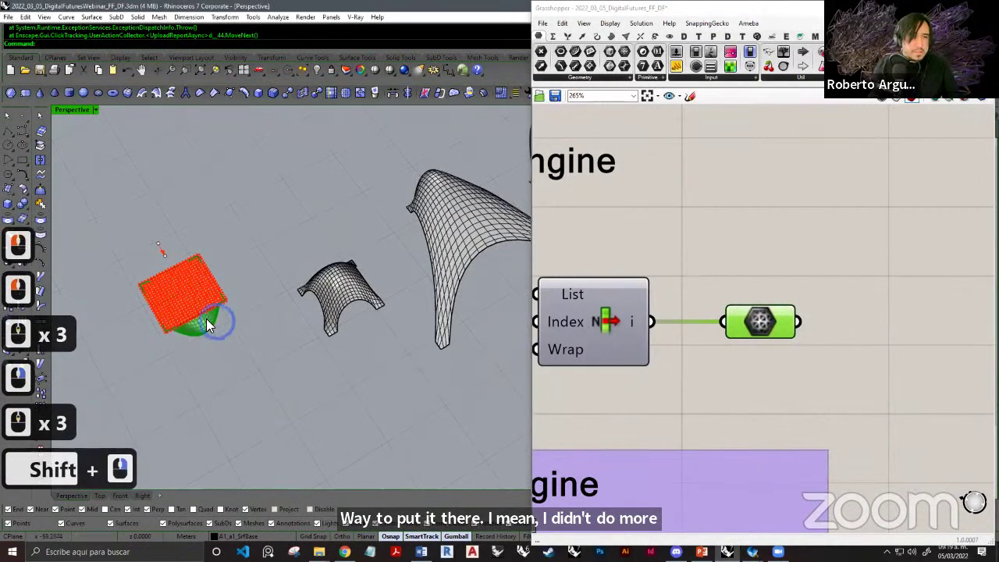
{"action": "left_click", "coordinate": [206, 319]}
{"action": "scroll", "coordinate": [289, 358], "scroll_direction": "down", "scroll_amount": 4}
{"action": "right_click_drag", "start_coordinate": [317, 375], "coordinate": [242, 317], "text": "shift"}
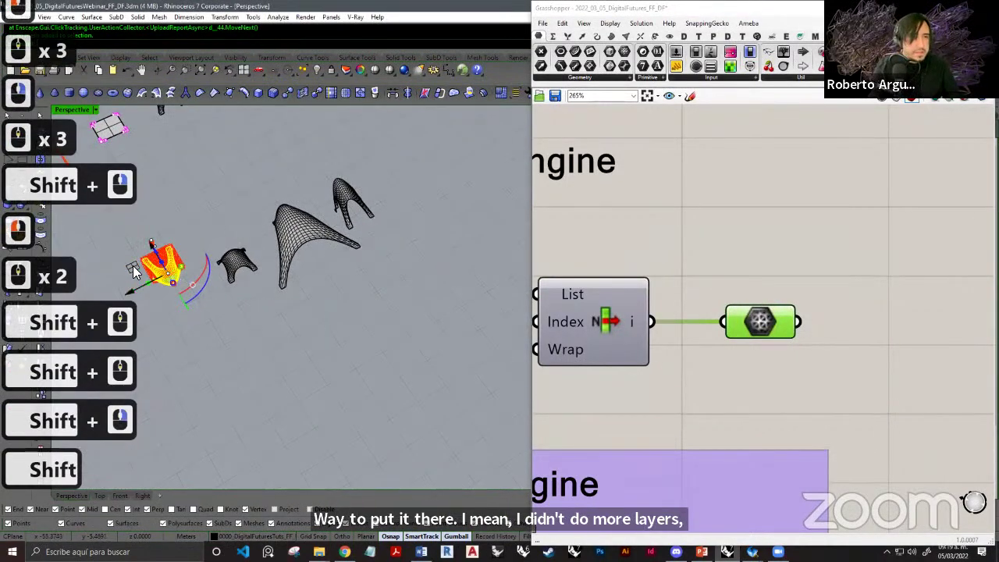
{"action": "left_click_drag", "start_coordinate": [373, 195], "coordinate": [379, 182]}
{"action": "left_click", "coordinate": [223, 332]}
Move the custom triangular mesh into the open space beside the base surface and the live catenary.
{"action": "mouse_move", "coordinate": [201, 296]}
{"action": "right_mouse_down", "text": "shift"}
{"action": "mouse_move", "coordinate": [260, 317]}
{"action": "mouse_move", "coordinate": [316, 308]}
{"action": "mouse_move", "coordinate": [195, 304]}
{"action": "right_mouse_up", "text": "shift"}
{"action": "right_click_drag", "start_coordinate": [390, 307], "coordinate": [289, 270], "text": "shift"}
{"action": "right_click_drag", "start_coordinate": [342, 288], "coordinate": [447, 236]}
{"action": "scroll", "coordinate": [464, 250], "scroll_direction": "up", "scroll_amount": 3}
{"action": "left_click", "coordinate": [450, 228]}
{"action": "scroll", "coordinate": [448, 232], "scroll_direction": "down", "scroll_amount": 2}
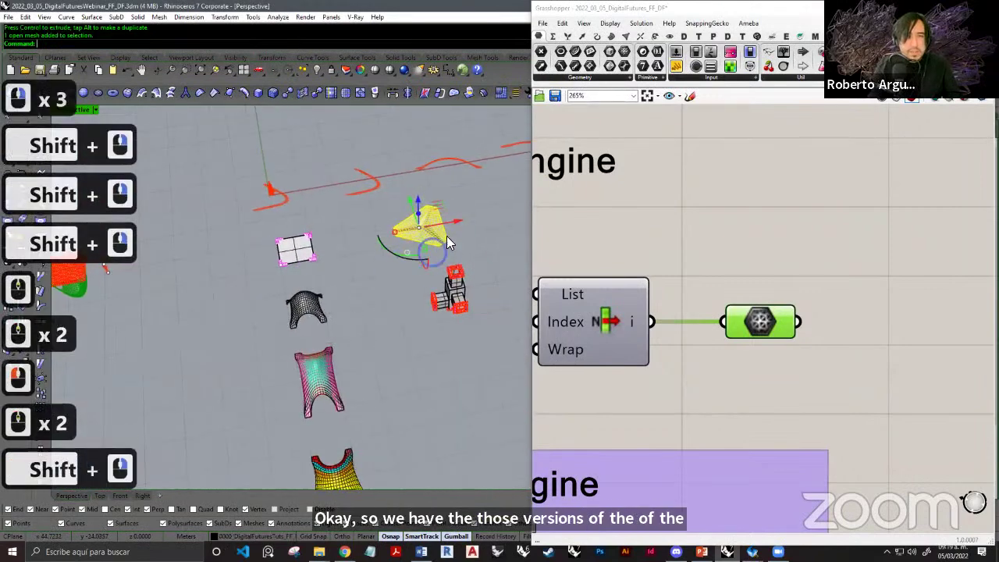
{"action": "left_click_drag", "start_coordinate": [438, 209], "coordinate": [165, 283]}
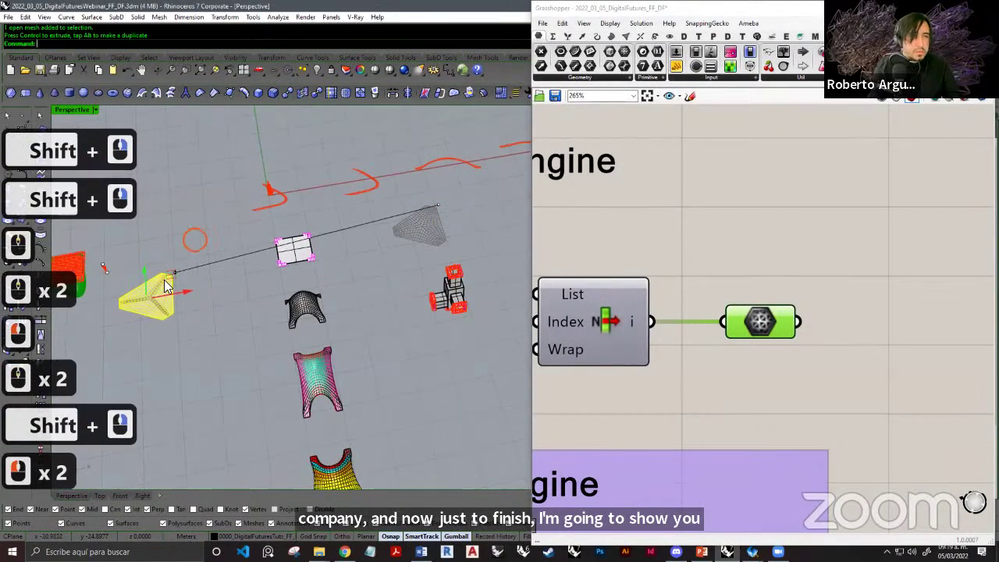
{"action": "left_click", "coordinate": [194, 239]}
{"action": "right_click_drag", "start_coordinate": [228, 281], "coordinate": [375, 277], "text": "shift"}
{"action": "scroll", "coordinate": [326, 274], "scroll_direction": "up", "scroll_amount": 5}
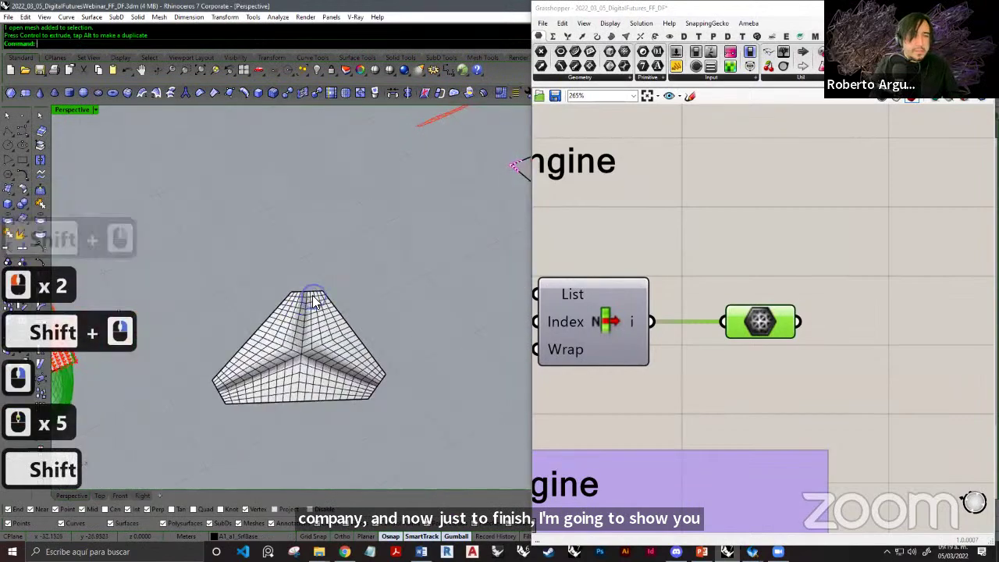
{"action": "right_click_drag", "start_coordinate": [267, 326], "coordinate": [313, 300], "text": "shift"}
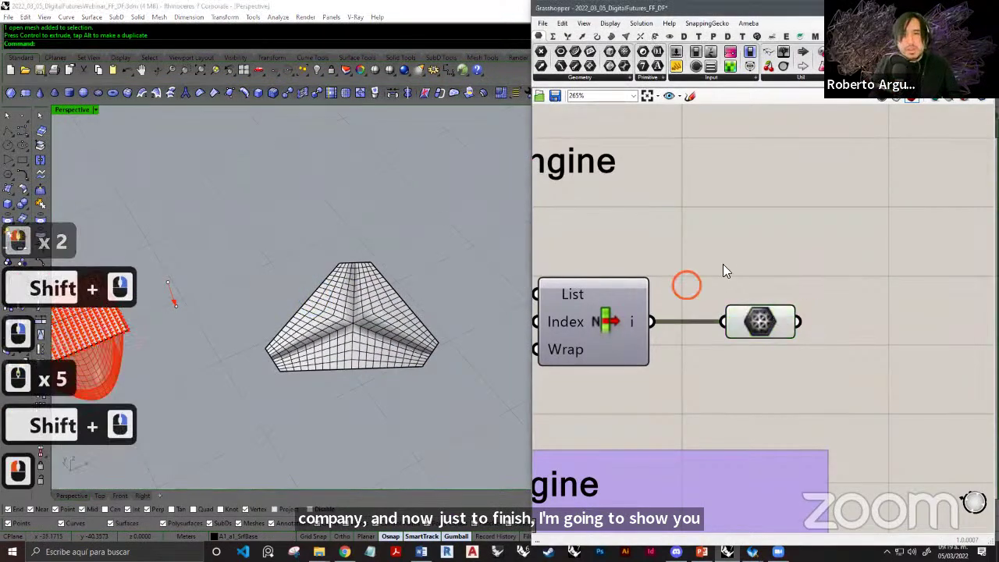
Clear the referenced surface from the INPUT_SrfBase parameter of the Catenary generator.
{"action": "scroll", "coordinate": [723, 265], "scroll_direction": "down", "scroll_amount": 16}
{"action": "scroll", "coordinate": [680, 280], "scroll_direction": "up", "scroll_amount": 3}
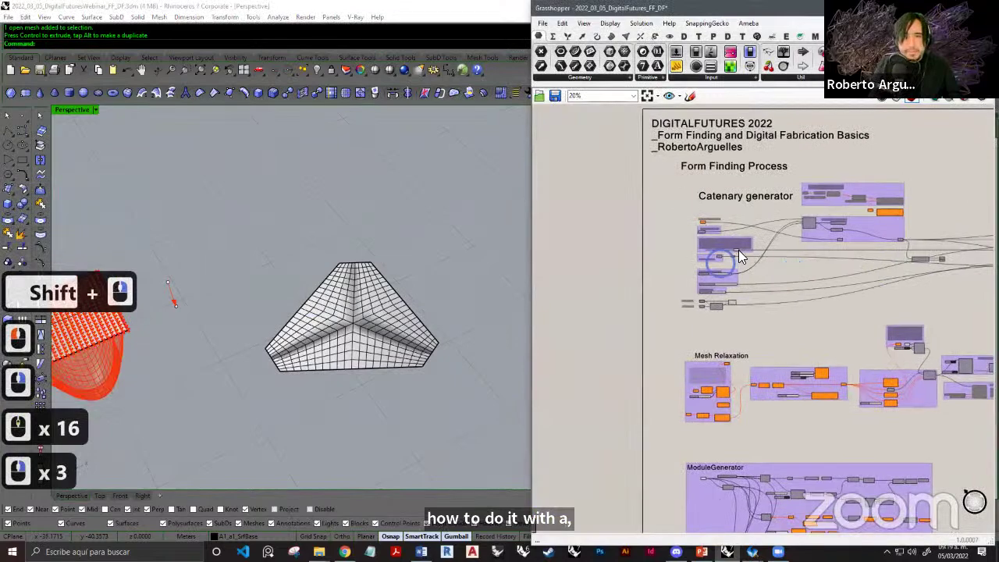
{"action": "scroll", "coordinate": [686, 253], "scroll_direction": "up", "scroll_amount": 10}
{"action": "scroll", "coordinate": [642, 195], "scroll_direction": "up", "scroll_amount": 3}
{"action": "right_click", "coordinate": [640, 189]}
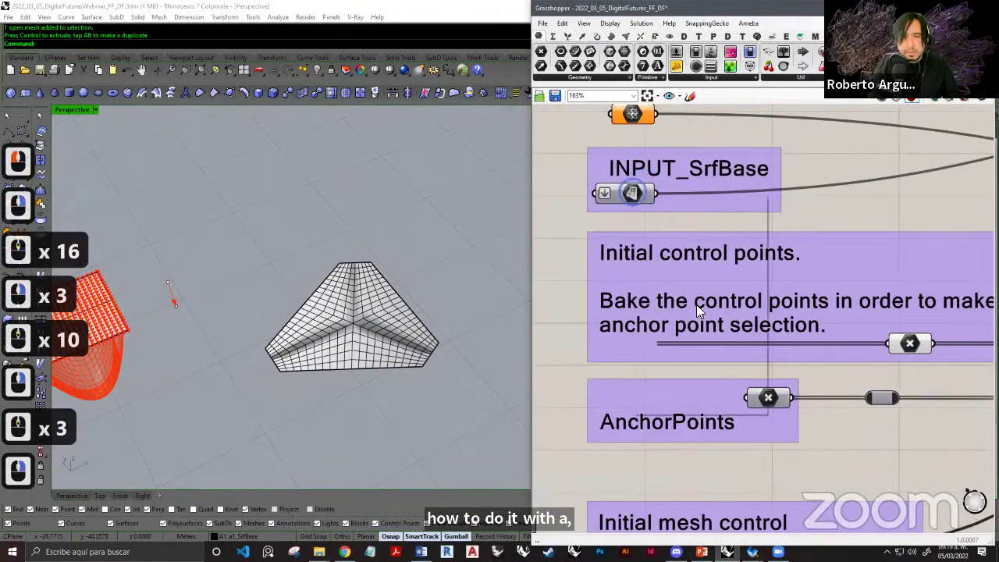
{"action": "left_click", "coordinate": [680, 369]}
Clear the stored points from the AnchorPoints parameter.
{"action": "right_click_drag", "start_coordinate": [719, 388], "coordinate": [675, 304]}
{"action": "scroll", "coordinate": [707, 312], "scroll_direction": "down", "scroll_amount": 2}
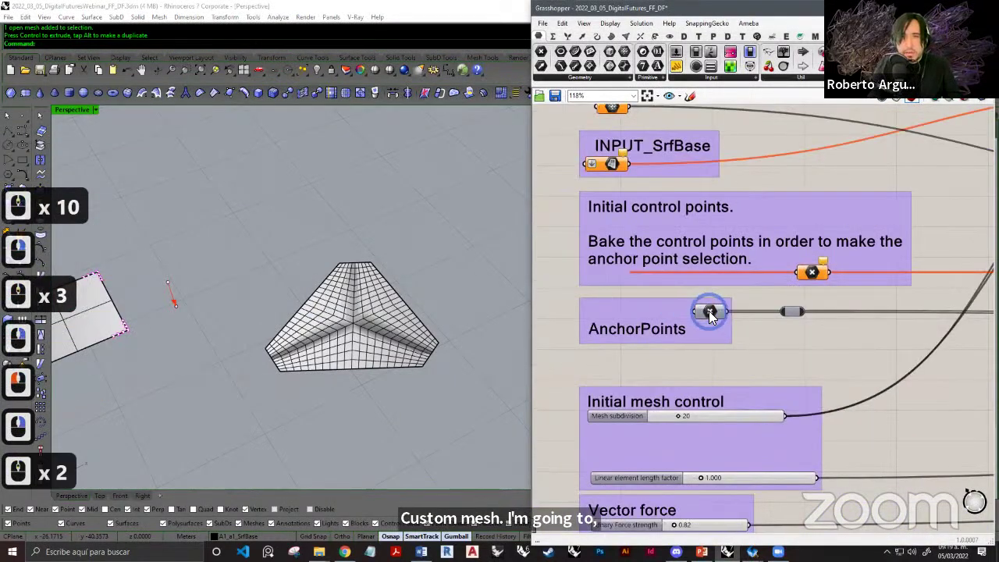
{"action": "right_click", "coordinate": [709, 313]}
{"action": "left_click", "coordinate": [832, 420]}
{"action": "left_click", "coordinate": [850, 359]}
Raise the force vector's end point in the model so the vector points upward.
{"action": "right_click_drag", "start_coordinate": [804, 384], "coordinate": [727, 226]}
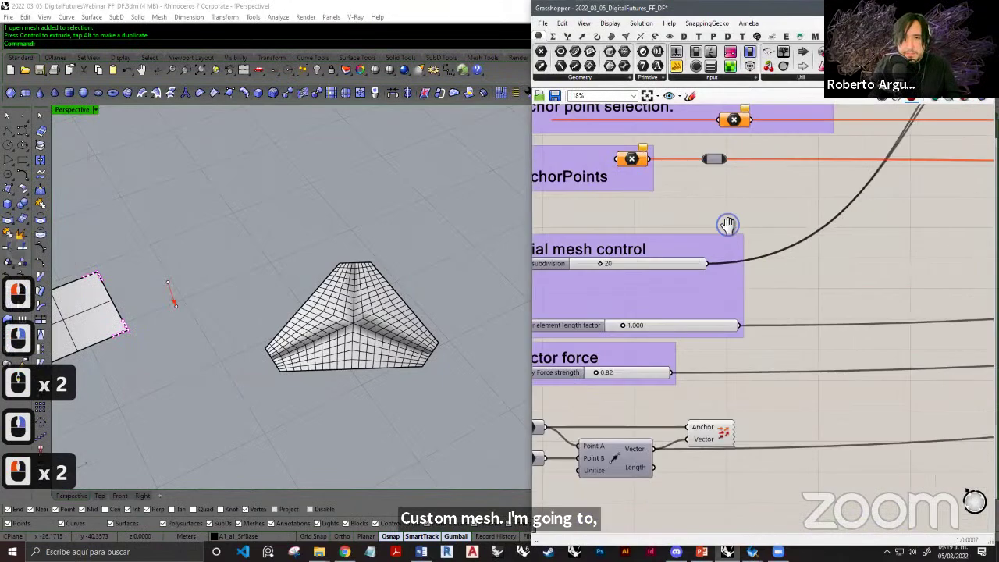
{"action": "scroll", "coordinate": [726, 225], "scroll_direction": "down", "scroll_amount": 3}
{"action": "right_click_drag", "start_coordinate": [680, 272], "coordinate": [769, 257]}
{"action": "scroll", "coordinate": [707, 329], "scroll_direction": "up", "scroll_amount": 7}
{"action": "right_click_drag", "start_coordinate": [682, 338], "coordinate": [716, 298]}
{"action": "scroll", "coordinate": [719, 296], "scroll_direction": "down", "scroll_amount": 7}
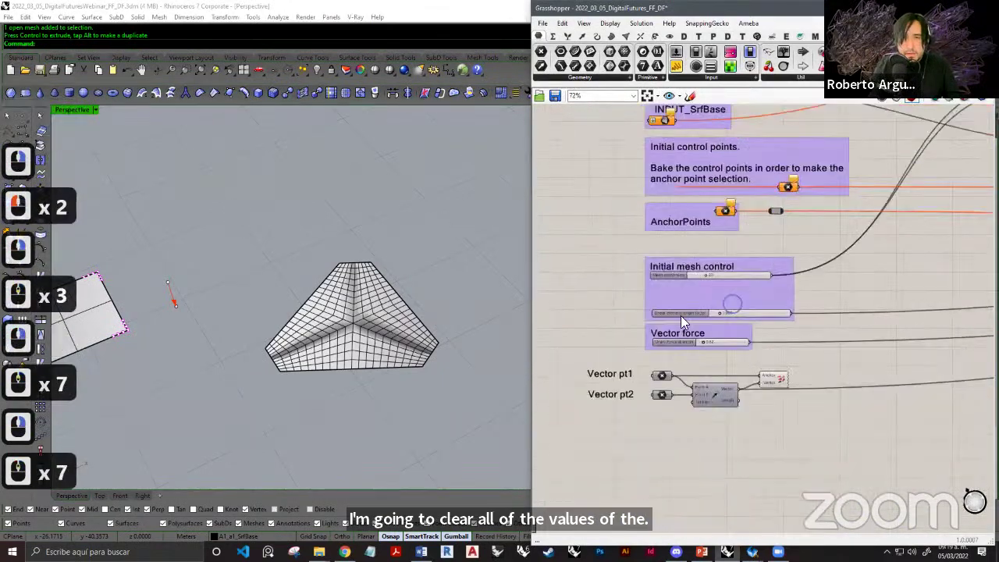
{"action": "scroll", "coordinate": [704, 335], "scroll_direction": "up", "scroll_amount": 3}
{"action": "scroll", "coordinate": [705, 336], "scroll_direction": "up", "scroll_amount": 5}
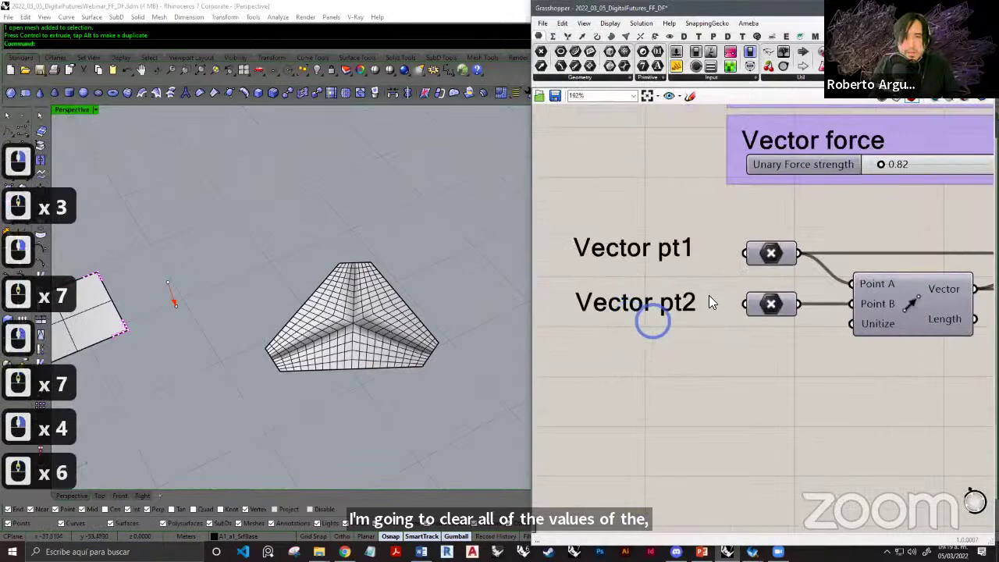
{"action": "right_click_drag", "start_coordinate": [270, 277], "coordinate": [245, 292], "text": "shift"}
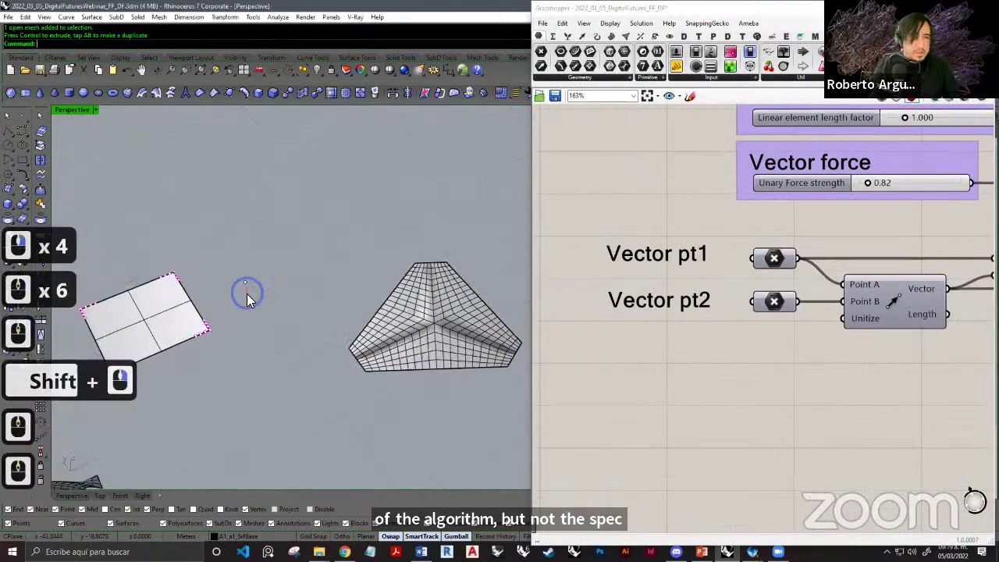
{"action": "scroll", "coordinate": [266, 297], "scroll_direction": "up", "scroll_amount": 2}
{"action": "left_click", "coordinate": [258, 303]}
{"action": "left_click_drag", "start_coordinate": [248, 292], "coordinate": [233, 225]}
{"action": "left_click", "coordinate": [390, 333]}
Inspect the custom triangular mesh beside the base surface and survey the Catenary generator's input parameters.
{"action": "right_click_drag", "start_coordinate": [395, 337], "coordinate": [264, 298], "text": "shift"}
{"action": "scroll", "coordinate": [273, 300], "scroll_direction": "down", "scroll_amount": 3}
{"action": "scroll", "coordinate": [282, 303], "scroll_direction": "down", "scroll_amount": 1}
{"action": "right_click_drag", "start_coordinate": [377, 385], "coordinate": [372, 336], "text": "shift"}
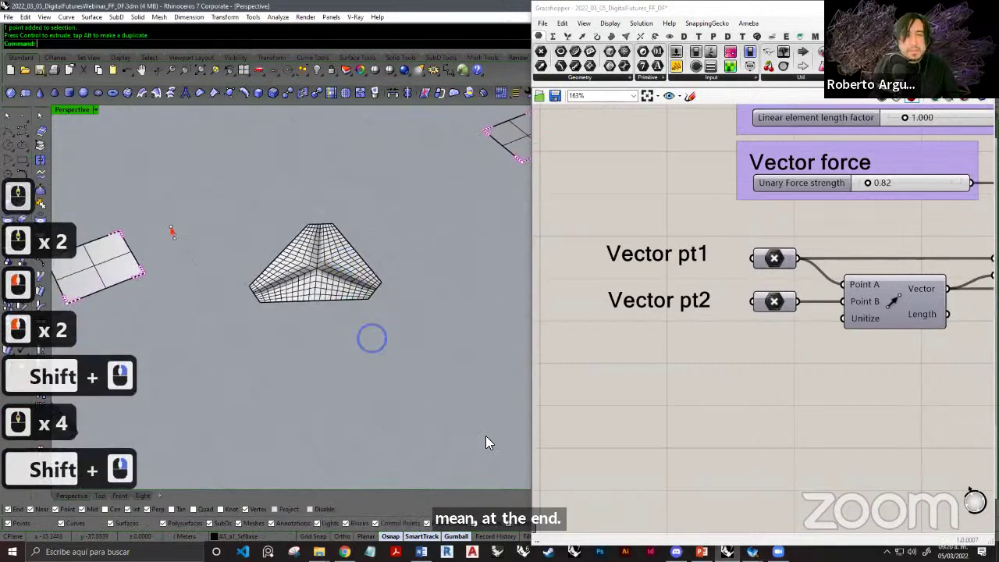
{"action": "left_click", "coordinate": [756, 392]}
{"action": "right_click_drag", "start_coordinate": [773, 388], "coordinate": [728, 397]}
{"action": "scroll", "coordinate": [719, 375], "scroll_direction": "down", "scroll_amount": 7}
{"action": "right_click", "coordinate": [779, 403]}
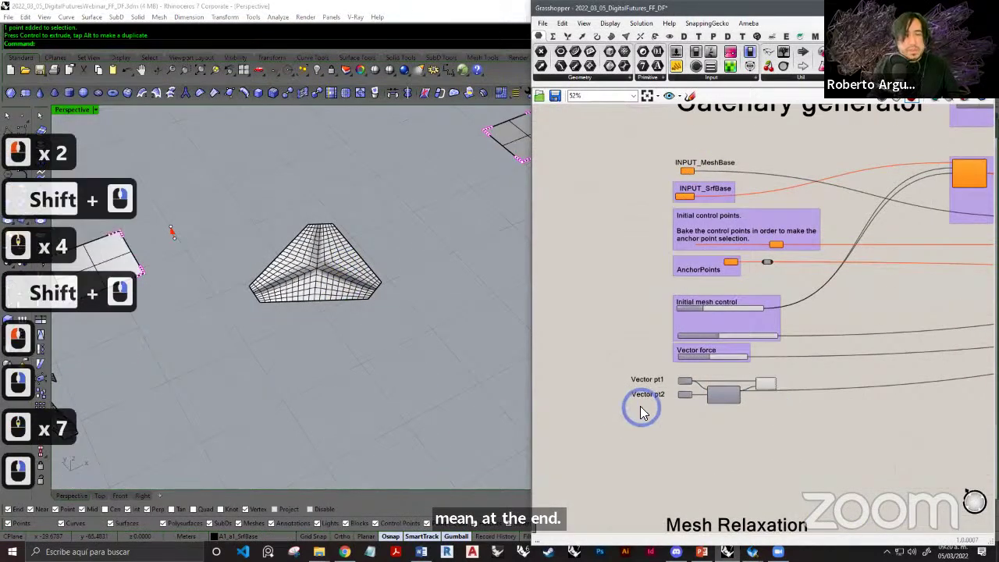
{"action": "right_click_drag", "start_coordinate": [363, 325], "coordinate": [325, 288]}
{"action": "right_click_drag", "start_coordinate": [297, 257], "coordinate": [351, 261], "text": "shift"}
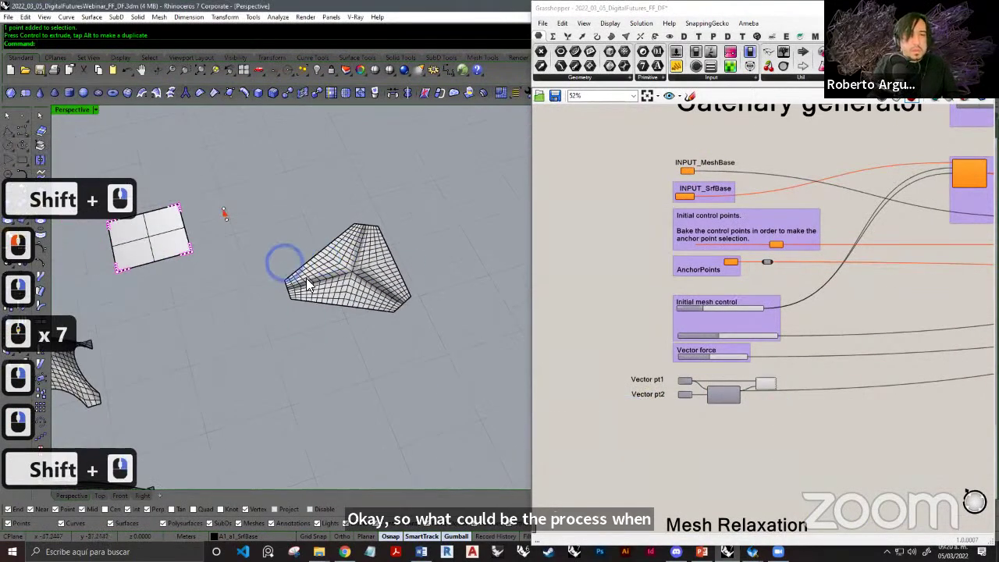
Compare the INPUT_MeshBase parameter with the INPUT_SrfBase parameter at the start of the Catenary generator.
{"action": "left_click", "coordinate": [746, 323]}
{"action": "right_click_drag", "start_coordinate": [714, 360], "coordinate": [709, 406]}
{"action": "right_click_drag", "start_coordinate": [802, 288], "coordinate": [756, 326]}
{"action": "right_click_drag", "start_coordinate": [792, 308], "coordinate": [714, 287]}
{"action": "right_click_drag", "start_coordinate": [651, 253], "coordinate": [704, 261]}
{"action": "scroll", "coordinate": [603, 247], "scroll_direction": "up", "scroll_amount": 9}
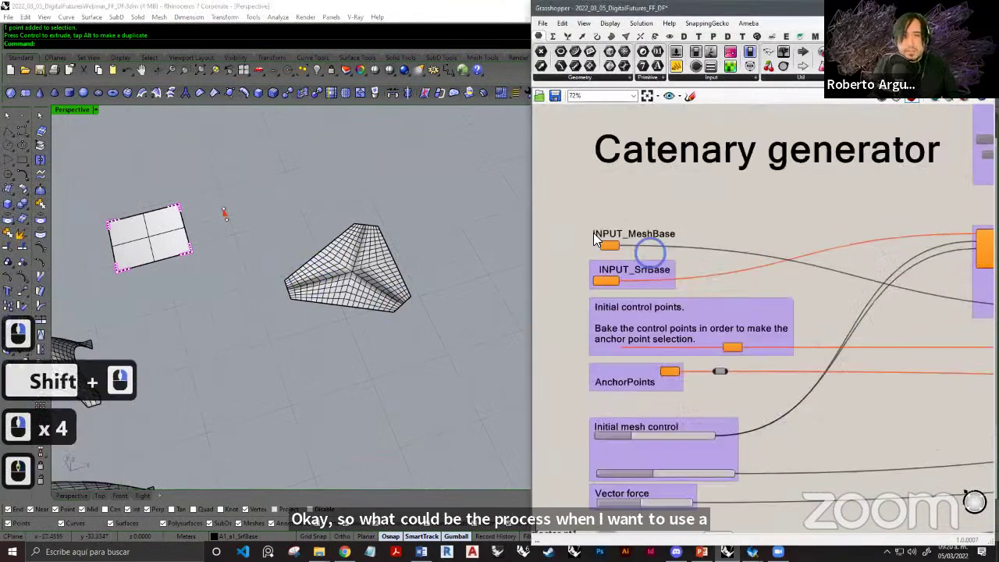
{"action": "right_click_drag", "start_coordinate": [653, 360], "coordinate": [690, 343]}
{"action": "mouse_move", "coordinate": [725, 346]}
{"action": "left_mouse_down"}
{"action": "mouse_move", "coordinate": [703, 346]}
{"action": "mouse_move", "coordinate": [724, 347]}
{"action": "left_mouse_up"}
{"action": "right_click_drag", "start_coordinate": [690, 246], "coordinate": [666, 271]}
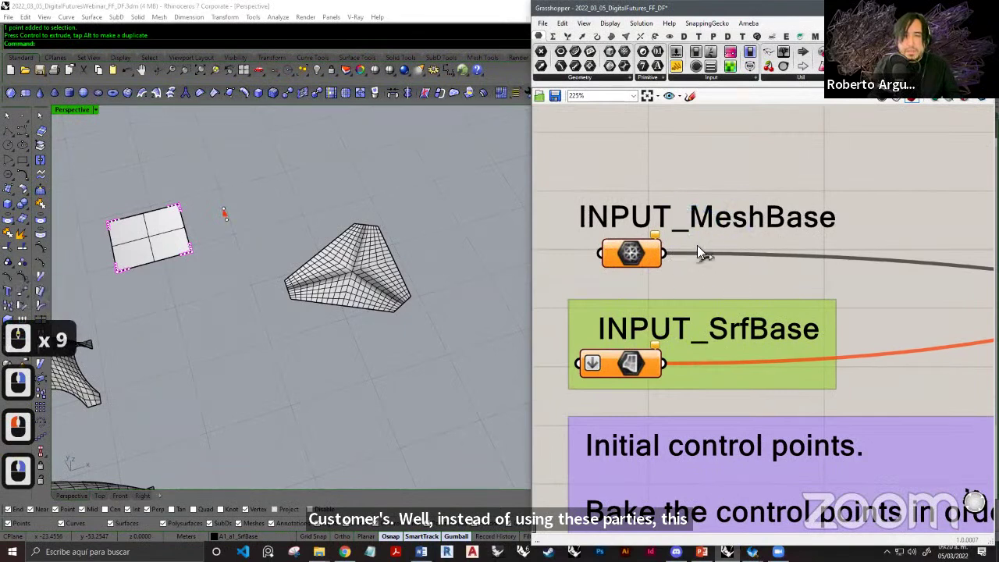
{"action": "left_click_drag", "start_coordinate": [704, 169], "coordinate": [620, 248]}
{"action": "left_click", "coordinate": [709, 185]}
{"action": "right_click_drag", "start_coordinate": [710, 185], "coordinate": [736, 180]}
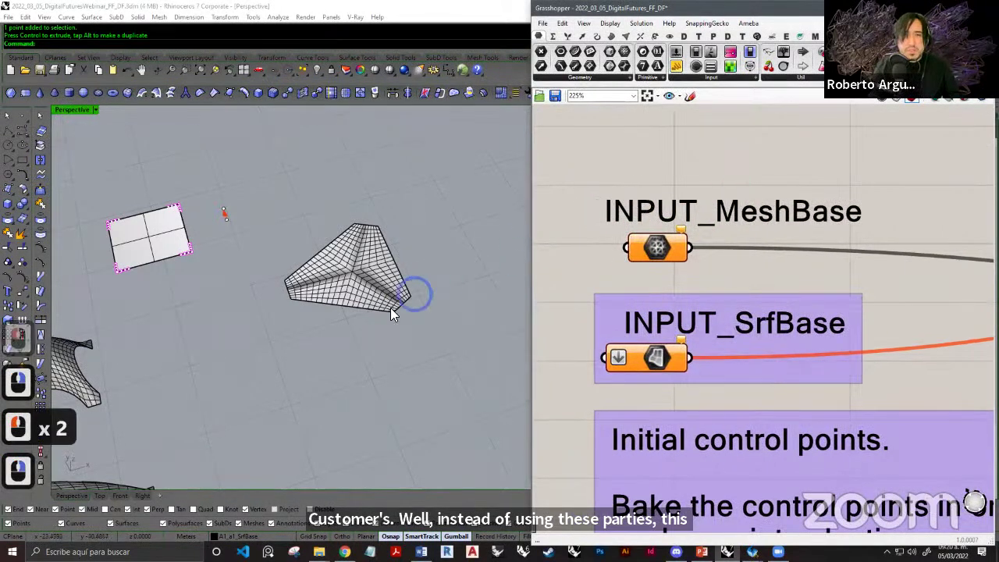
Reference the custom triangular mesh in the INPUT_MeshBase parameter as a single mesh.
{"action": "left_click", "coordinate": [358, 284]}
{"action": "left_click", "coordinate": [601, 247]}
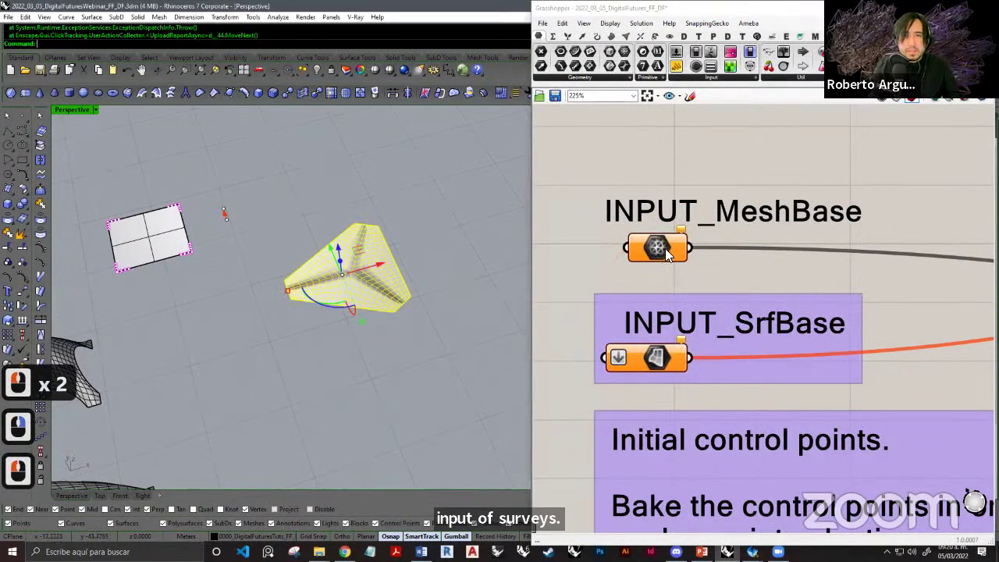
{"action": "right_click", "coordinate": [666, 255]}
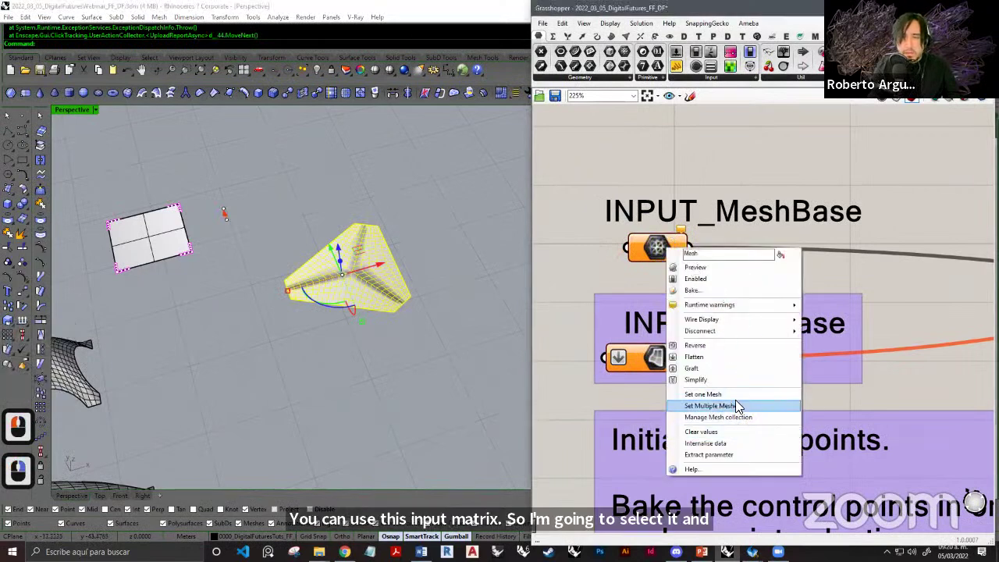
{"action": "left_click", "coordinate": [708, 396]}
{"action": "left_click", "coordinate": [334, 391]}
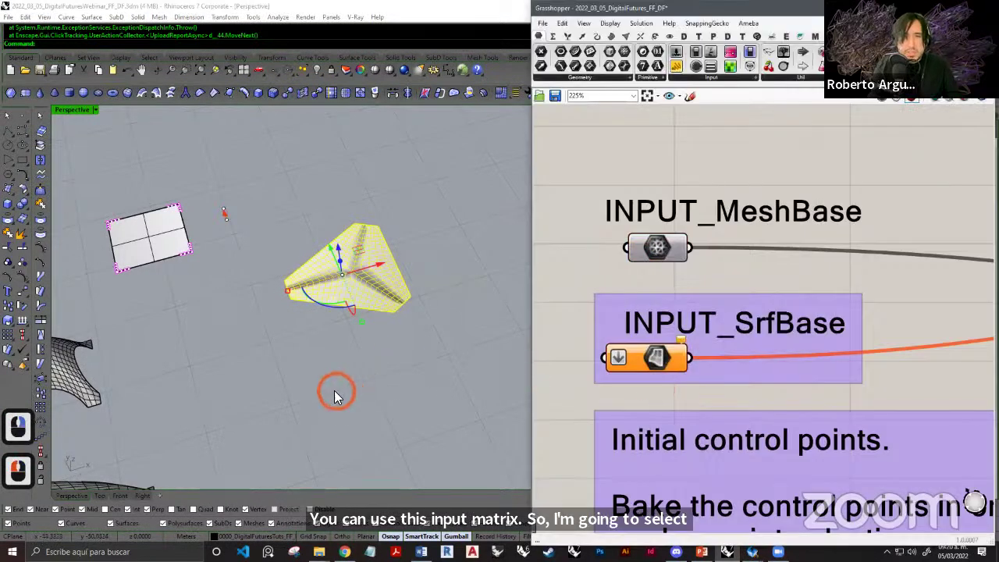
Follow the INPUT_MeshBase wire to the Mesh parameter inside the Optional triangulation group.
{"action": "left_click", "coordinate": [809, 267]}
{"action": "right_click_drag", "start_coordinate": [862, 272], "coordinate": [683, 243]}
{"action": "scroll", "coordinate": [683, 243], "scroll_direction": "down", "scroll_amount": 1}
{"action": "scroll", "coordinate": [687, 243], "scroll_direction": "down", "scroll_amount": 13}
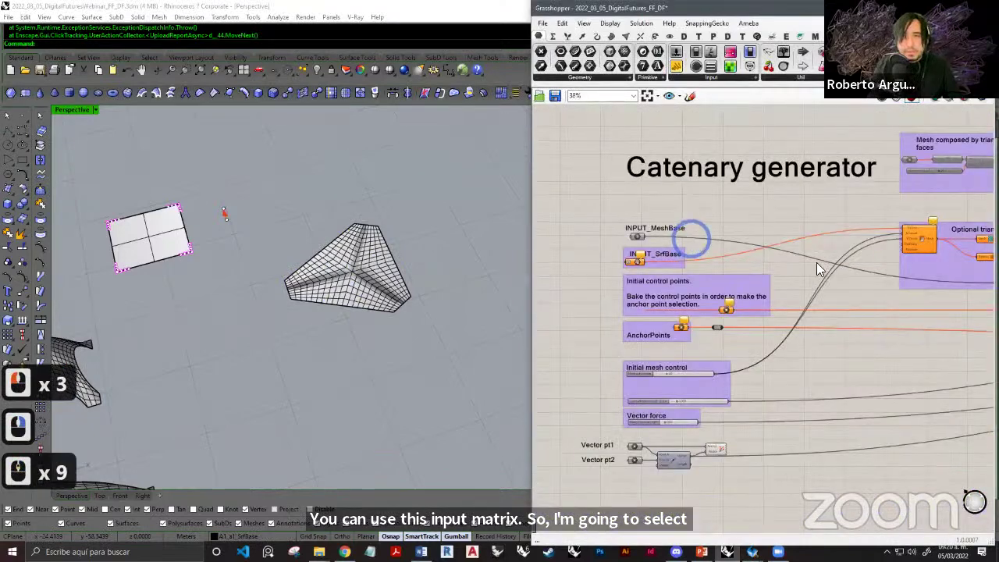
{"action": "scroll", "coordinate": [788, 274], "scroll_direction": "up", "scroll_amount": 7}
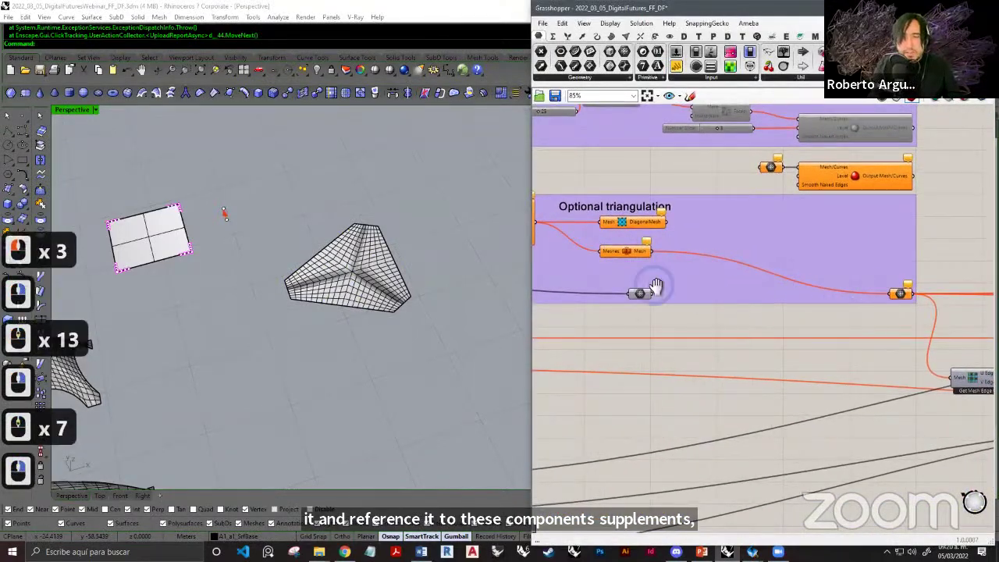
{"action": "right_click_drag", "start_coordinate": [656, 286], "coordinate": [690, 290]}
{"action": "right_click_drag", "start_coordinate": [847, 281], "coordinate": [952, 289]}
{"action": "right_click_drag", "start_coordinate": [701, 285], "coordinate": [687, 286]}
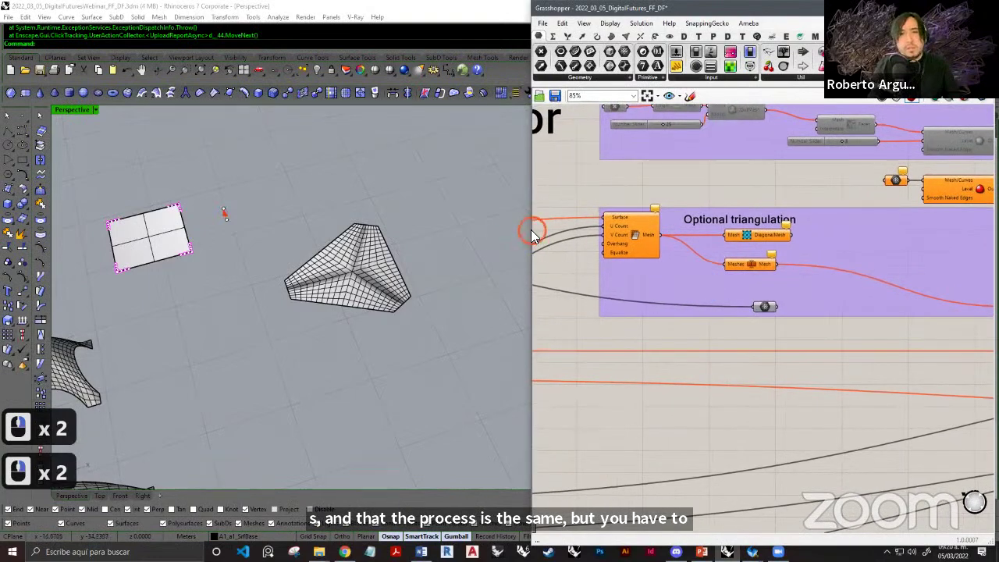
Widen the Grasshopper window over the viewport and examine the mesh components of the Optional triangulation group.
{"action": "left_click_drag", "start_coordinate": [534, 231], "coordinate": [139, 231]}
{"action": "right_click_drag", "start_coordinate": [490, 278], "coordinate": [573, 276]}
{"action": "right_click_drag", "start_coordinate": [448, 287], "coordinate": [547, 268]}
{"action": "scroll", "coordinate": [547, 268], "scroll_direction": "down", "scroll_amount": 2}
{"action": "right_click_drag", "start_coordinate": [753, 308], "coordinate": [660, 305]}
{"action": "right_click_drag", "start_coordinate": [546, 277], "coordinate": [655, 275]}
{"action": "scroll", "coordinate": [615, 247], "scroll_direction": "up", "scroll_amount": 1}
{"action": "right_click_drag", "start_coordinate": [615, 247], "coordinate": [591, 247]}
{"action": "scroll", "coordinate": [442, 236], "scroll_direction": "up", "scroll_amount": 2}
{"action": "right_click_drag", "start_coordinate": [442, 235], "coordinate": [328, 256]}
{"action": "scroll", "coordinate": [702, 256], "scroll_direction": "up", "scroll_amount": 3}
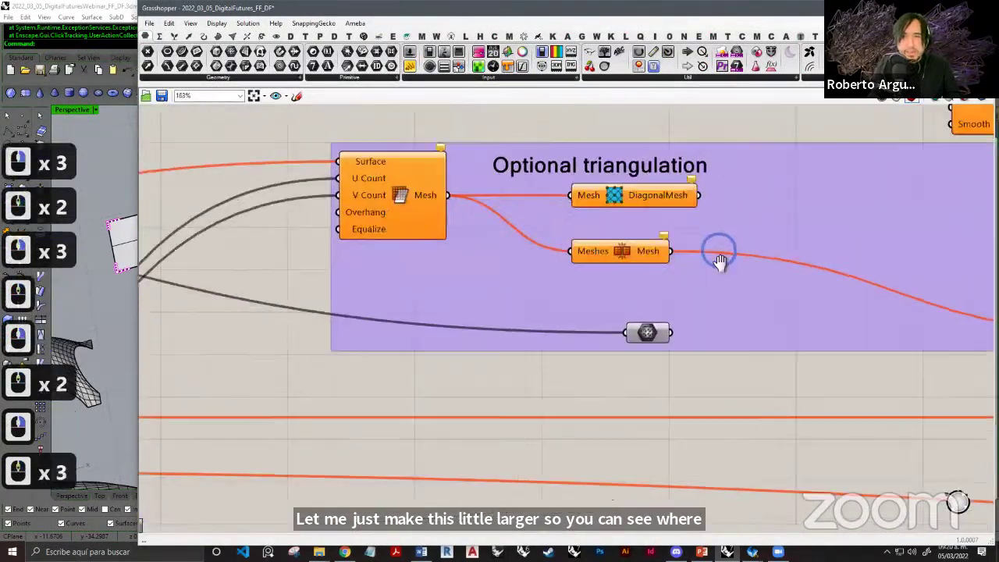
{"action": "right_click_drag", "start_coordinate": [721, 258], "coordinate": [469, 260]}
{"action": "scroll", "coordinate": [679, 286], "scroll_direction": "down", "scroll_amount": 1}
{"action": "right_click_drag", "start_coordinate": [680, 286], "coordinate": [441, 258]}
{"action": "right_click_drag", "start_coordinate": [408, 276], "coordinate": [770, 413]}
Add a Bifocals component to the canvas to label every component with its name, and move it aside.
{"action": "double_click", "coordinate": [349, 232]}
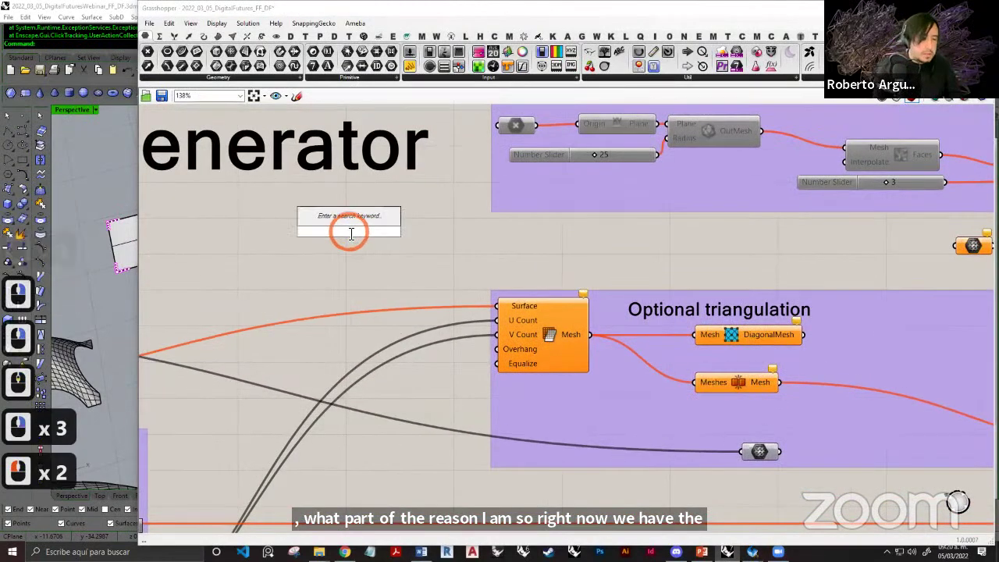
{"action": "type", "text": "bifoc"}
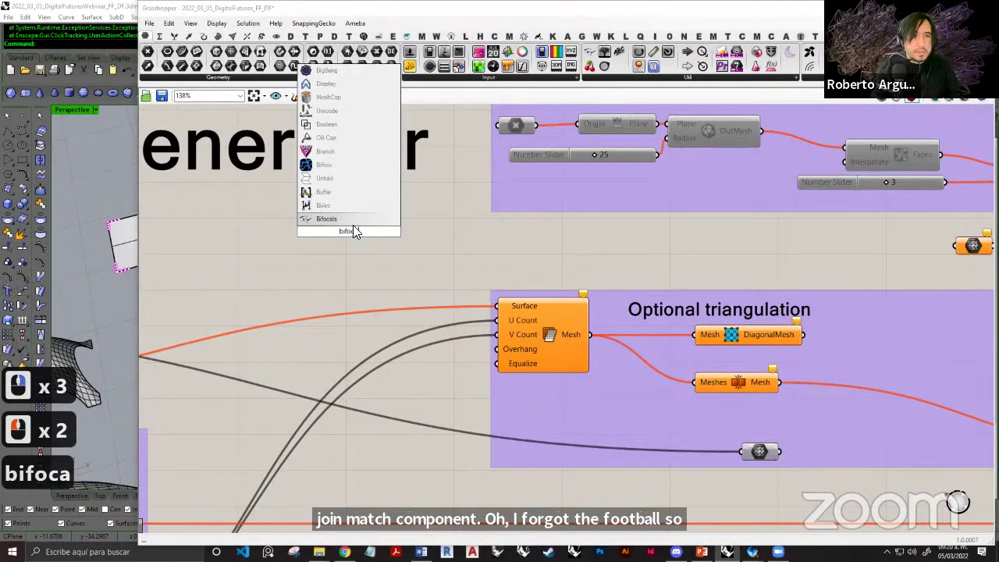
{"action": "type", "text": "a"}
{"action": "left_click", "coordinate": [364, 219]}
{"action": "left_click_drag", "start_coordinate": [346, 233], "coordinate": [254, 221]}
{"action": "left_click", "coordinate": [537, 238]}
{"action": "right_click_drag", "start_coordinate": [475, 243], "coordinate": [432, 223]}
{"action": "left_click_drag", "start_coordinate": [538, 269], "coordinate": [544, 254]}
{"action": "left_click", "coordinate": [588, 218]}
Trace the Mesh Join output to the collecting Mesh parameter at the end of the Optional triangulation group.
{"action": "right_click_drag", "start_coordinate": [640, 237], "coordinate": [496, 301]}
{"action": "scroll", "coordinate": [466, 306], "scroll_direction": "up", "scroll_amount": 2}
{"action": "right_click_drag", "start_coordinate": [466, 306], "coordinate": [548, 301]}
{"action": "scroll", "coordinate": [529, 263], "scroll_direction": "down", "scroll_amount": 2}
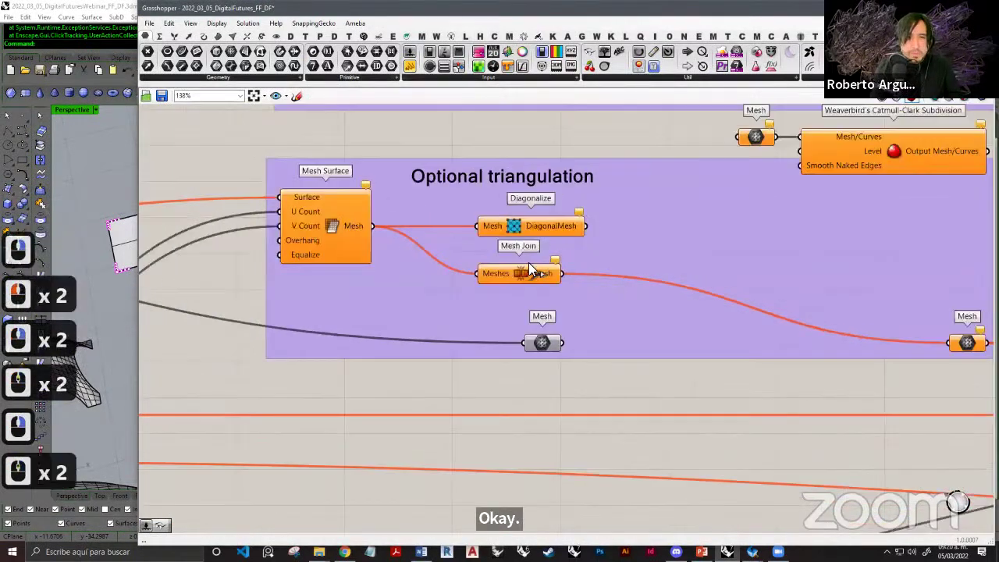
{"action": "scroll", "coordinate": [483, 293], "scroll_direction": "down", "scroll_amount": 3}
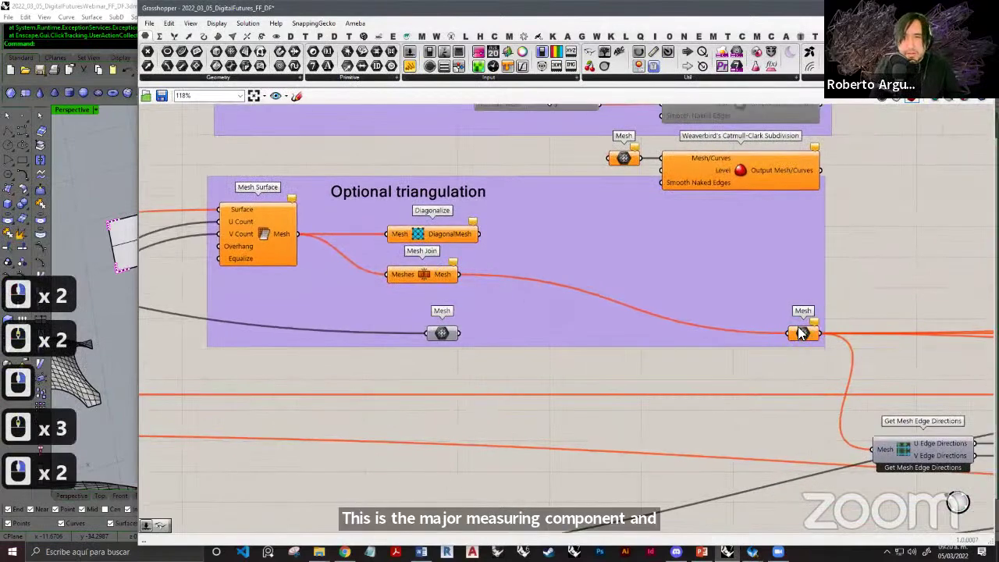
{"action": "mouse_move", "coordinate": [797, 336]}
{"action": "right_mouse_down"}
{"action": "mouse_move", "coordinate": [609, 304]}
{"action": "mouse_move", "coordinate": [442, 313]}
{"action": "right_mouse_up"}
{"action": "scroll", "coordinate": [570, 313], "scroll_direction": "down", "scroll_amount": 4}
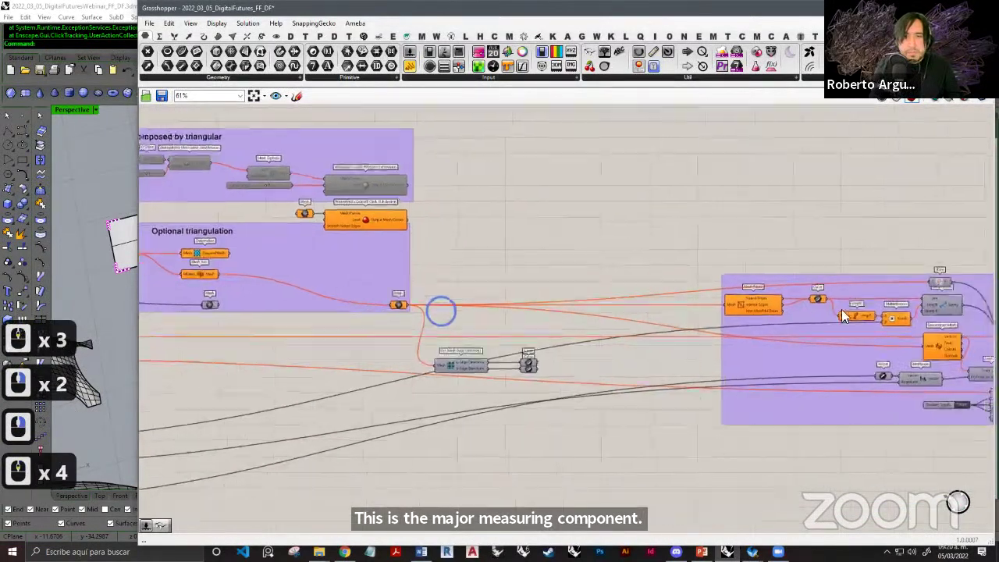
Follow the collecting Mesh parameter's connections through the Kangaroo goals group to the continuous physical engine.
{"action": "right_click_drag", "start_coordinate": [847, 312], "coordinate": [542, 332]}
{"action": "right_click_drag", "start_coordinate": [727, 330], "coordinate": [484, 252]}
{"action": "right_click_drag", "start_coordinate": [661, 320], "coordinate": [568, 320]}
{"action": "mouse_move", "coordinate": [669, 341]}
{"action": "right_mouse_down"}
{"action": "mouse_move", "coordinate": [646, 337]}
{"action": "mouse_move", "coordinate": [606, 357]}
{"action": "right_mouse_up"}
{"action": "right_click_drag", "start_coordinate": [614, 342], "coordinate": [851, 348]}
{"action": "right_click_drag", "start_coordinate": [547, 328], "coordinate": [773, 329]}
{"action": "right_click_drag", "start_coordinate": [414, 330], "coordinate": [640, 330]}
{"action": "right_click_drag", "start_coordinate": [473, 317], "coordinate": [625, 321]}
{"action": "right_click_drag", "start_coordinate": [884, 319], "coordinate": [358, 316]}
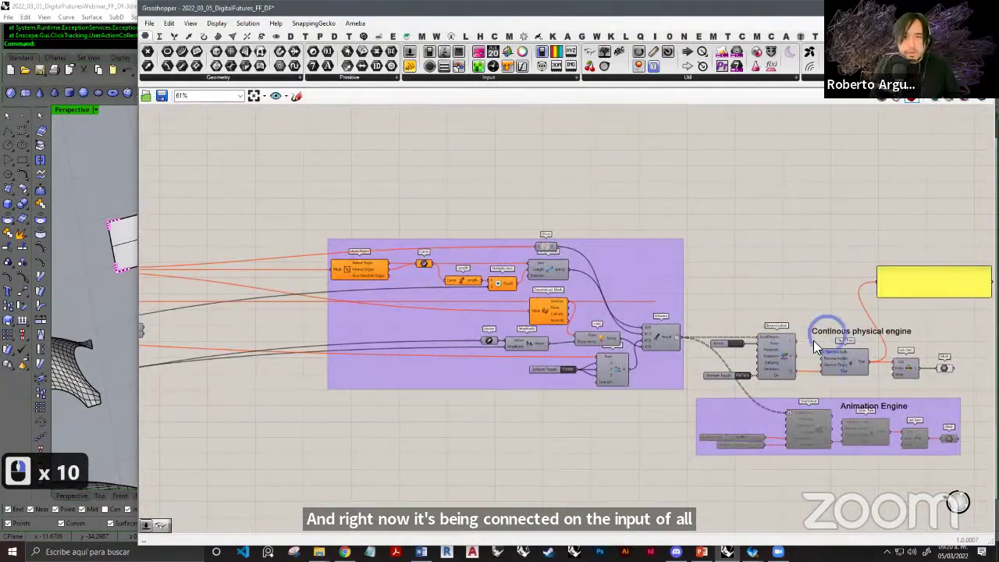
{"action": "right_click_drag", "start_coordinate": [407, 282], "coordinate": [703, 304]}
{"action": "right_click_drag", "start_coordinate": [665, 339], "coordinate": [836, 344]}
{"action": "right_click_drag", "start_coordinate": [460, 334], "coordinate": [687, 329]}
Connect the Mesh parameter fed by INPUT_MeshBase to the group's collecting Mesh parameter, replacing the Mesh Join connection.
{"action": "right_click_drag", "start_coordinate": [492, 290], "coordinate": [546, 317]}
{"action": "scroll", "coordinate": [546, 317], "scroll_direction": "up", "scroll_amount": 4}
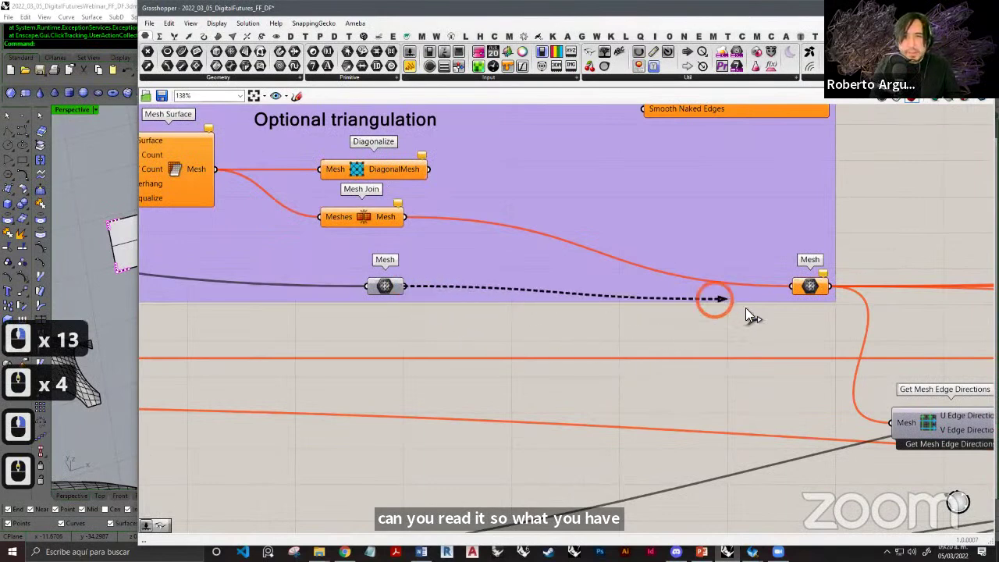
{"action": "left_click_drag", "start_coordinate": [746, 309], "coordinate": [338, 199]}
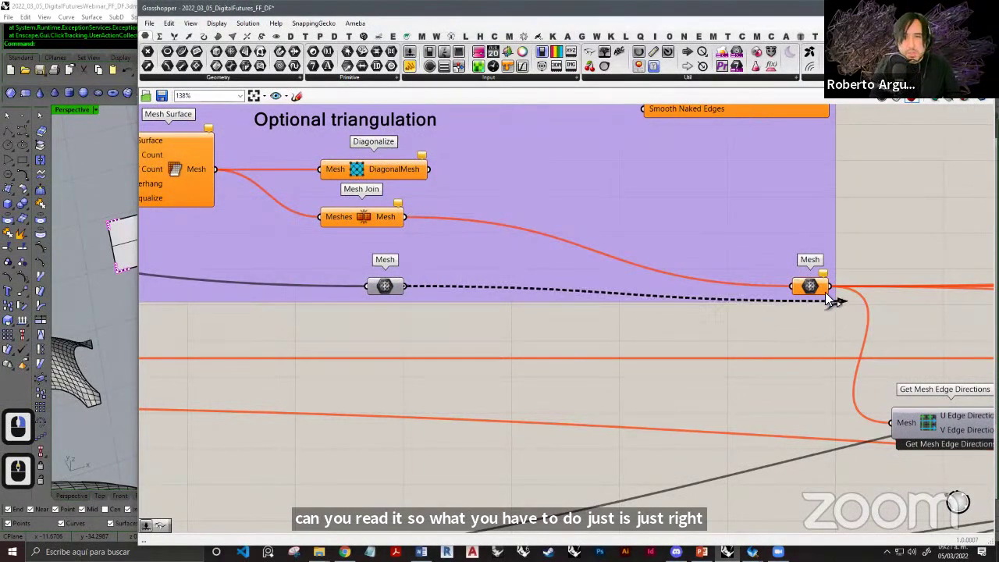
{"action": "left_click_drag", "start_coordinate": [825, 294], "coordinate": [796, 291]}
{"action": "left_click", "coordinate": [587, 317]}
Select the Point parameter in the Initial control points group and narrow the Grasshopper window to uncover the triangular mesh in the Rhino viewport.
{"action": "right_click_drag", "start_coordinate": [678, 343], "coordinate": [630, 315]}
{"action": "scroll", "coordinate": [379, 324], "scroll_direction": "down", "scroll_amount": 3}
{"action": "scroll", "coordinate": [469, 306], "scroll_direction": "down", "scroll_amount": 5}
{"action": "right_click_drag", "start_coordinate": [477, 306], "coordinate": [656, 312]}
{"action": "right_click_drag", "start_coordinate": [678, 317], "coordinate": [535, 307]}
{"action": "right_click_drag", "start_coordinate": [328, 307], "coordinate": [461, 305]}
{"action": "scroll", "coordinate": [454, 312], "scroll_direction": "up", "scroll_amount": 10}
{"action": "right_click_drag", "start_coordinate": [558, 350], "coordinate": [640, 395]}
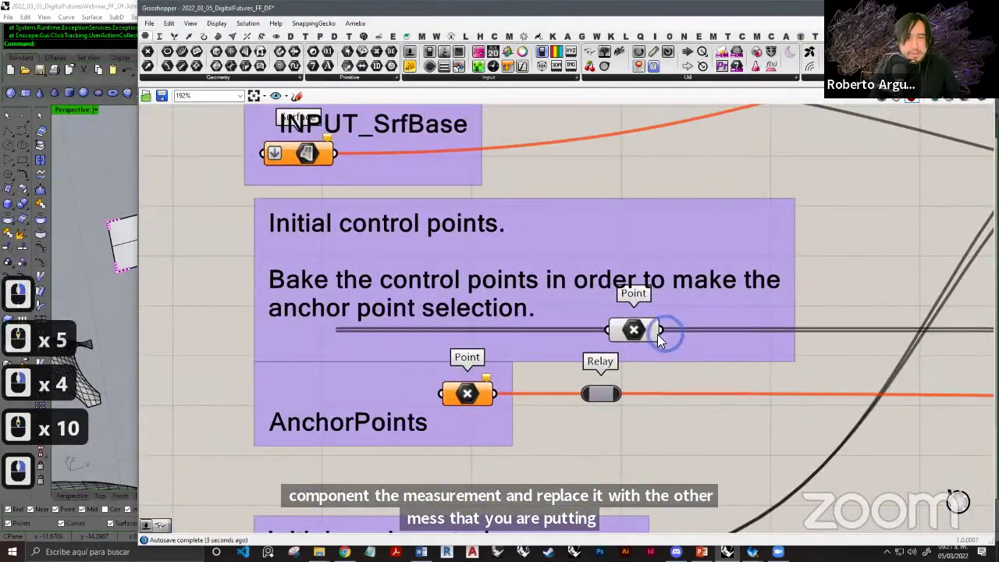
{"action": "left_click_drag", "start_coordinate": [631, 358], "coordinate": [314, 252]}
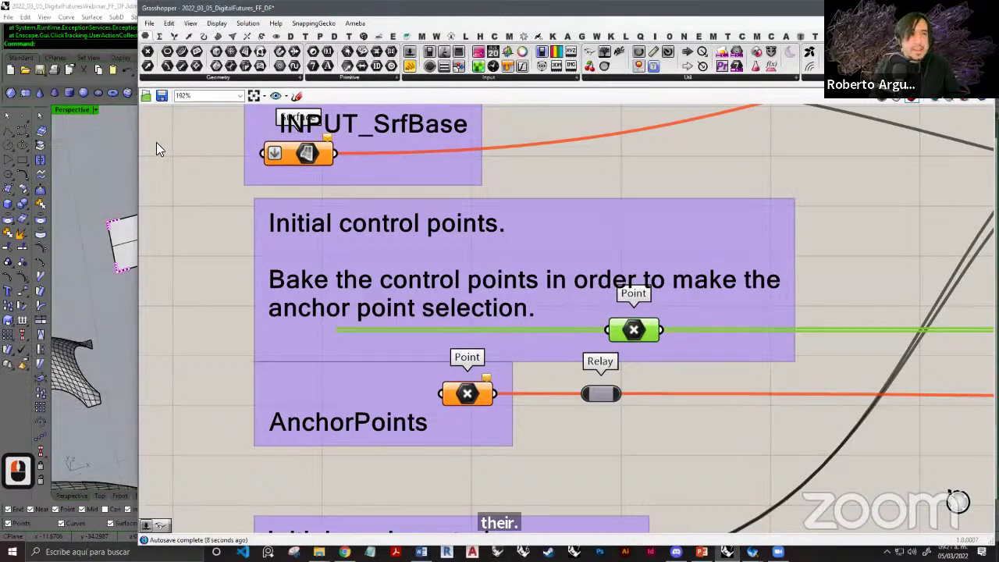
{"action": "left_click_drag", "start_coordinate": [138, 138], "coordinate": [676, 243]}
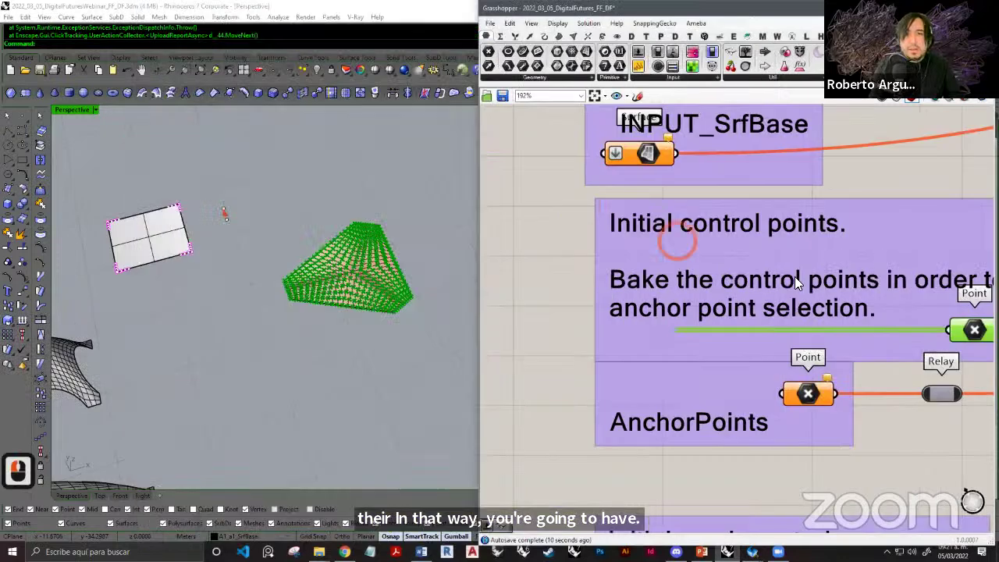
Bake the points of the Initial control points group's Point parameter to layer A1_b_ControlPoints.
{"action": "right_click_drag", "start_coordinate": [812, 276], "coordinate": [721, 274]}
{"action": "scroll", "coordinate": [868, 333], "scroll_direction": "up", "scroll_amount": 3}
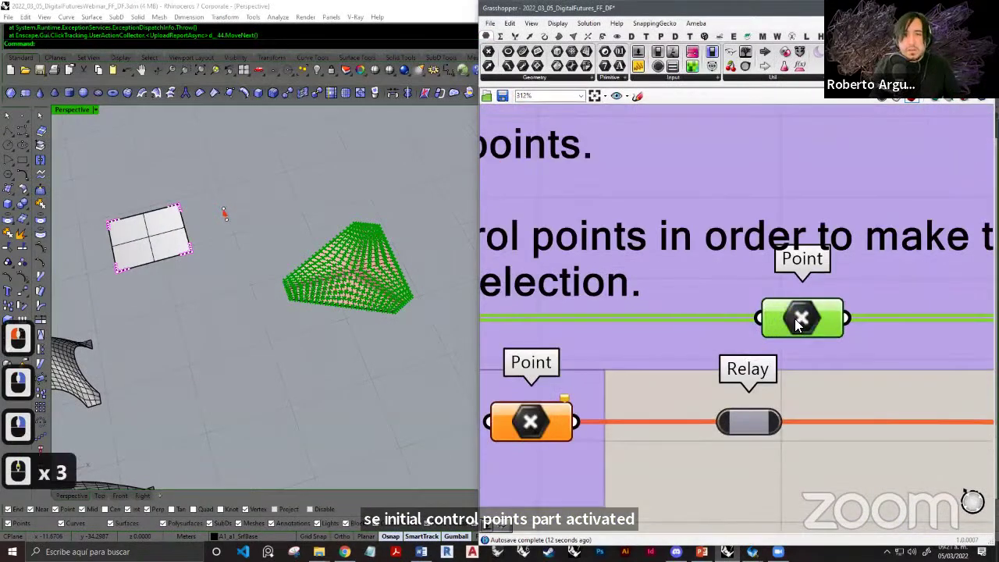
{"action": "right_click", "coordinate": [804, 317]}
{"action": "left_click", "coordinate": [812, 361]}
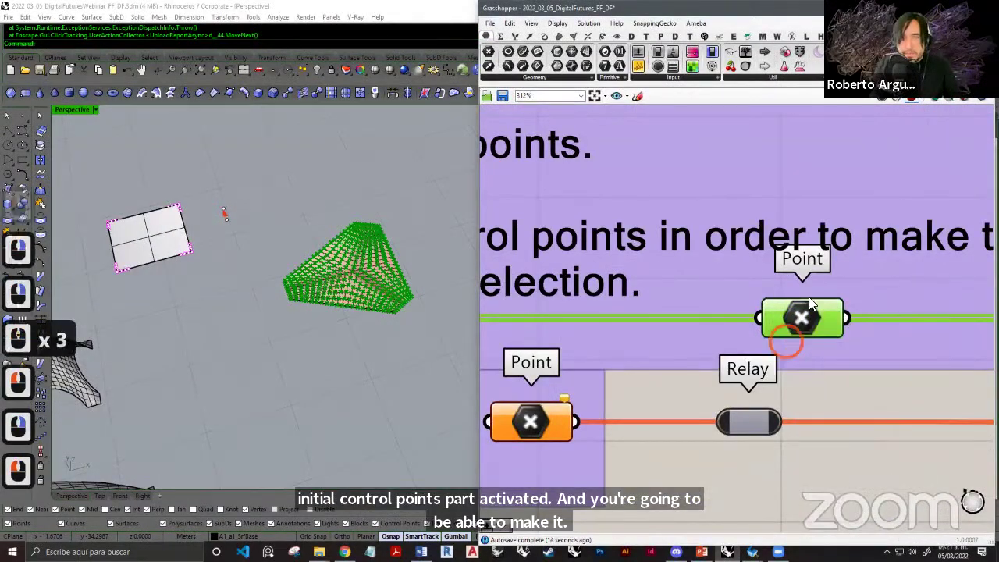
{"action": "left_click_drag", "start_coordinate": [875, 293], "coordinate": [885, 320]}
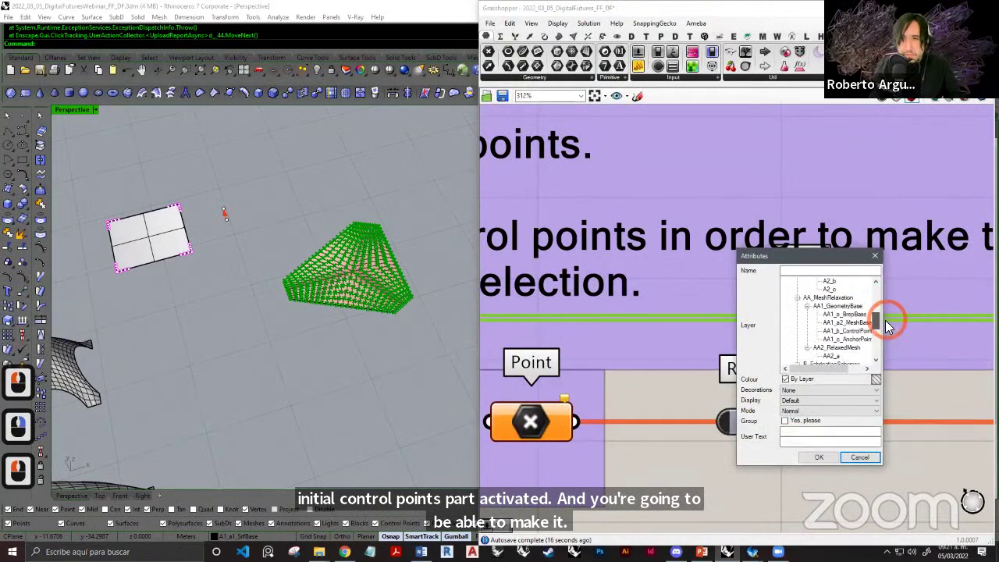
{"action": "scroll", "coordinate": [882, 301], "scroll_direction": "up", "scroll_amount": 1}
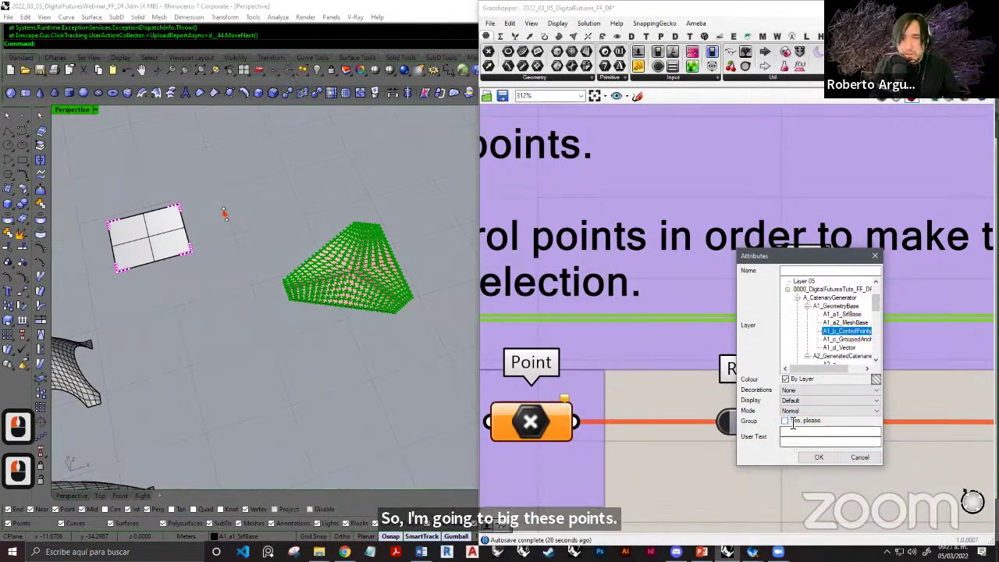
{"action": "left_click", "coordinate": [818, 460]}
{"action": "left_click", "coordinate": [878, 291]}
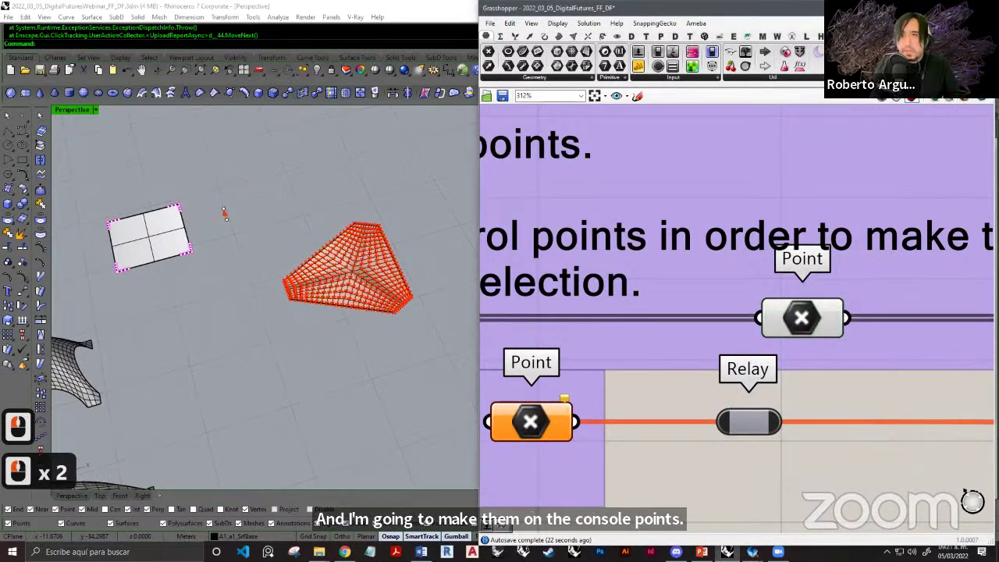
Minimise the Grasshopper window and turn on the A1_b_ControlPoints layer in Rhino.
{"action": "left_click", "coordinate": [935, 8]}
{"action": "right_click_drag", "start_coordinate": [565, 275], "coordinate": [896, 293]}
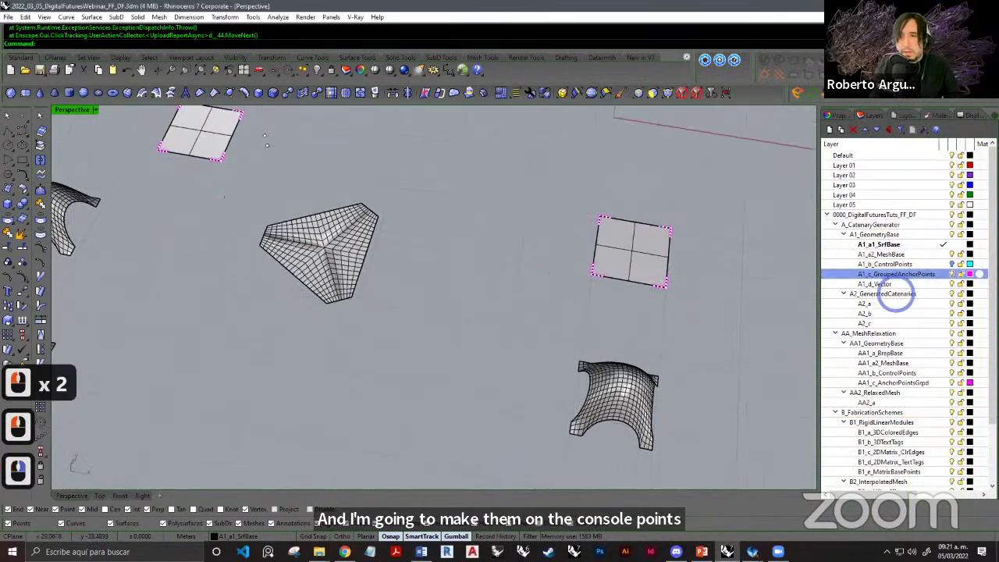
{"action": "left_click", "coordinate": [952, 264]}
Select the row of baked control points along the first truncated corner of the triangular mesh.
{"action": "mouse_move", "coordinate": [442, 334]}
{"action": "right_mouse_down"}
{"action": "mouse_move", "coordinate": [406, 329]}
{"action": "mouse_move", "coordinate": [472, 326]}
{"action": "mouse_move", "coordinate": [446, 348]}
{"action": "right_mouse_up"}
{"action": "scroll", "coordinate": [303, 263], "scroll_direction": "up", "scroll_amount": 7}
{"action": "scroll", "coordinate": [472, 325], "scroll_direction": "down", "scroll_amount": 1}
{"action": "scroll", "coordinate": [447, 348], "scroll_direction": "down", "scroll_amount": 6, "text": "shift"}
{"action": "right_click_drag", "start_coordinate": [409, 375], "coordinate": [408, 350], "text": "shift"}
{"action": "scroll", "coordinate": [408, 355], "scroll_direction": "up", "scroll_amount": 6}
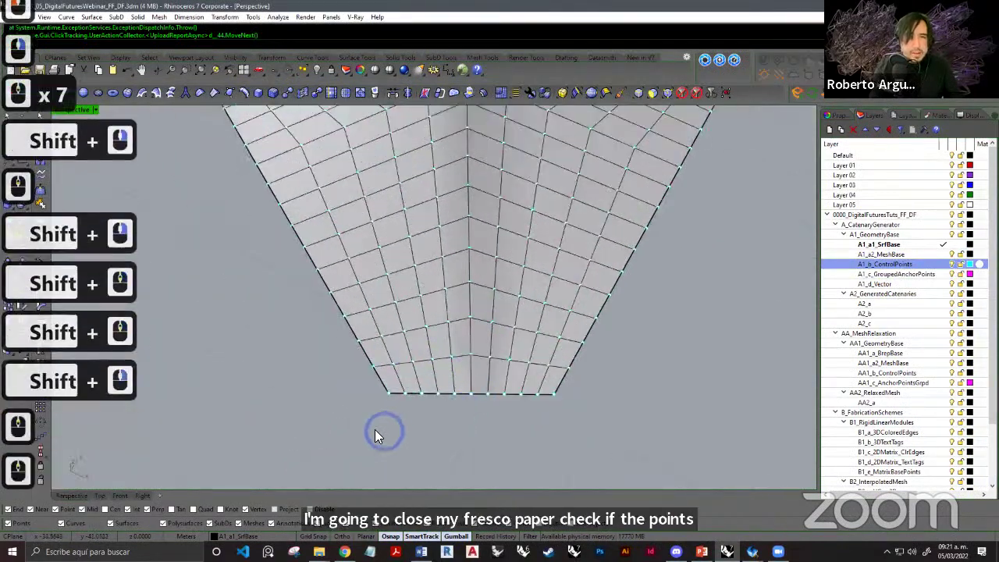
{"action": "left_click_drag", "start_coordinate": [356, 434], "coordinate": [558, 408], "text": "shift"}
{"action": "left_click_drag", "start_coordinate": [596, 383], "coordinate": [602, 382]}
Add the row of control points along the mesh's second truncated corner to the selection.
{"action": "scroll", "coordinate": [615, 383], "scroll_direction": "down", "scroll_amount": 3, "text": "shift"}
{"action": "right_click_drag", "start_coordinate": [661, 350], "coordinate": [621, 359], "text": "shift"}
{"action": "right_click_drag", "start_coordinate": [593, 369], "coordinate": [421, 331]}
{"action": "scroll", "coordinate": [452, 301], "scroll_direction": "up", "scroll_amount": 3}
{"action": "right_click_drag", "start_coordinate": [458, 299], "coordinate": [507, 305], "text": "shift"}
{"action": "scroll", "coordinate": [476, 303], "scroll_direction": "up", "scroll_amount": 2}
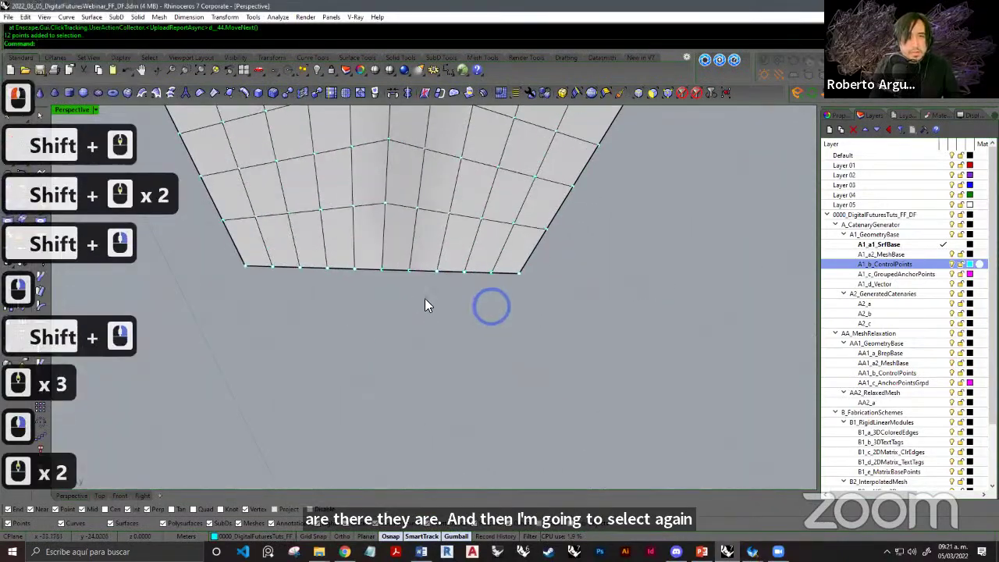
{"action": "right_click_drag", "start_coordinate": [426, 299], "coordinate": [499, 335], "text": "shift"}
{"action": "left_click_drag", "start_coordinate": [253, 378], "coordinate": [648, 293], "text": "shift"}
Add the row of control points along the mesh's third truncated corner to the selection.
{"action": "scroll", "coordinate": [610, 318], "scroll_direction": "down", "scroll_amount": 4}
{"action": "right_click_drag", "start_coordinate": [677, 320], "coordinate": [421, 326], "text": "shift"}
{"action": "right_click_drag", "start_coordinate": [500, 321], "coordinate": [422, 340], "text": "shift"}
{"action": "right_click_drag", "start_coordinate": [578, 342], "coordinate": [538, 345]}
{"action": "right_click_drag", "start_coordinate": [539, 345], "coordinate": [437, 344], "text": "shift"}
{"action": "right_click_drag", "start_coordinate": [391, 342], "coordinate": [335, 341]}
{"action": "scroll", "coordinate": [335, 351], "scroll_direction": "up", "scroll_amount": 1}
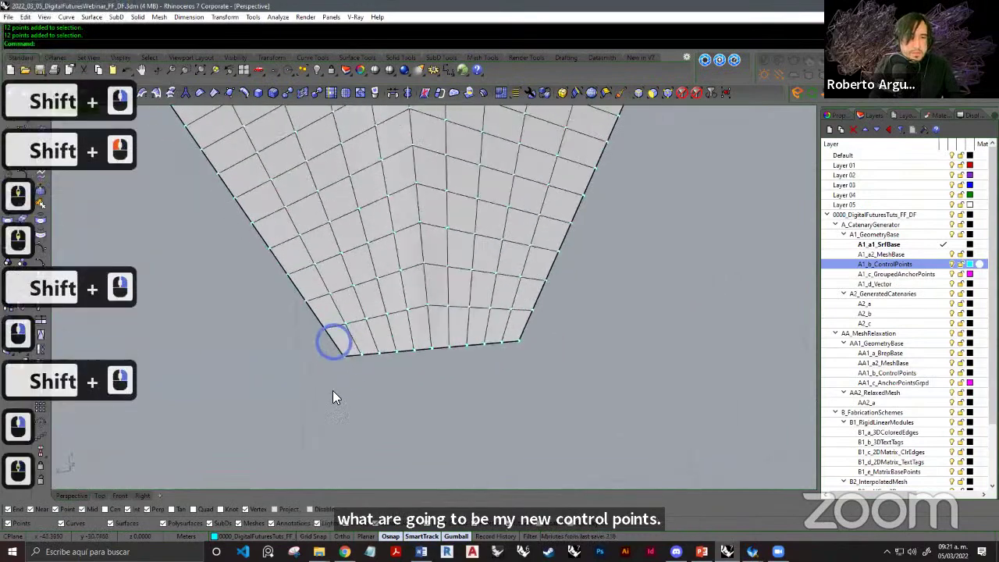
{"action": "left_click_drag", "start_coordinate": [312, 406], "coordinate": [582, 334], "text": "shift"}
Copy the selected points of all three mesh corners to layer A1_c_GroupedAnchorPoints.
{"action": "right_click_drag", "start_coordinate": [504, 330], "coordinate": [496, 338]}
{"action": "scroll", "coordinate": [497, 337], "scroll_direction": "down", "scroll_amount": 5}
{"action": "right_click_drag", "start_coordinate": [388, 336], "coordinate": [662, 300]}
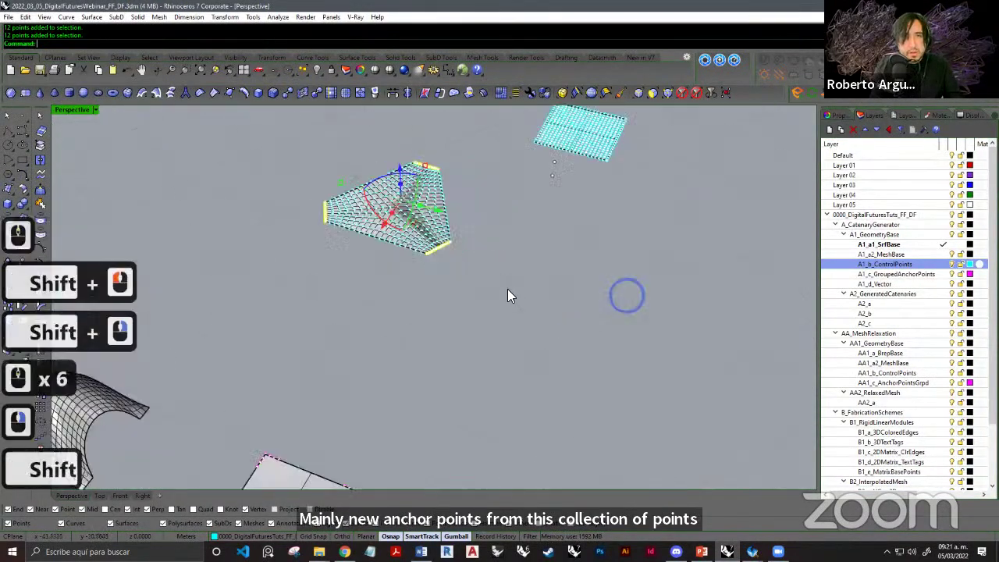
{"action": "right_click_drag", "start_coordinate": [449, 234], "coordinate": [458, 266], "text": "shift"}
{"action": "scroll", "coordinate": [457, 264], "scroll_direction": "up", "scroll_amount": 5}
{"action": "right_click_drag", "start_coordinate": [331, 201], "coordinate": [479, 285], "text": "shift"}
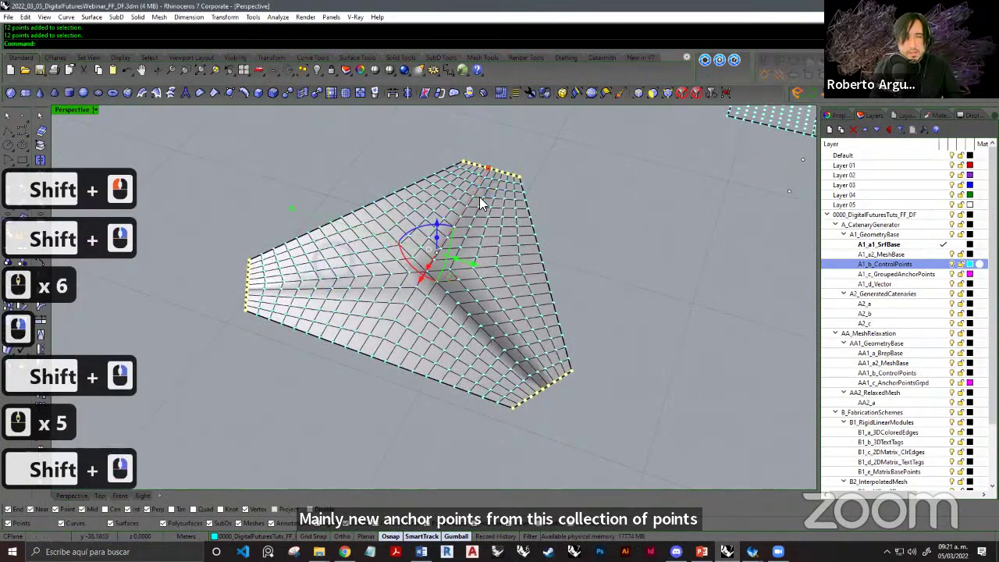
{"action": "right_click", "coordinate": [897, 277]}
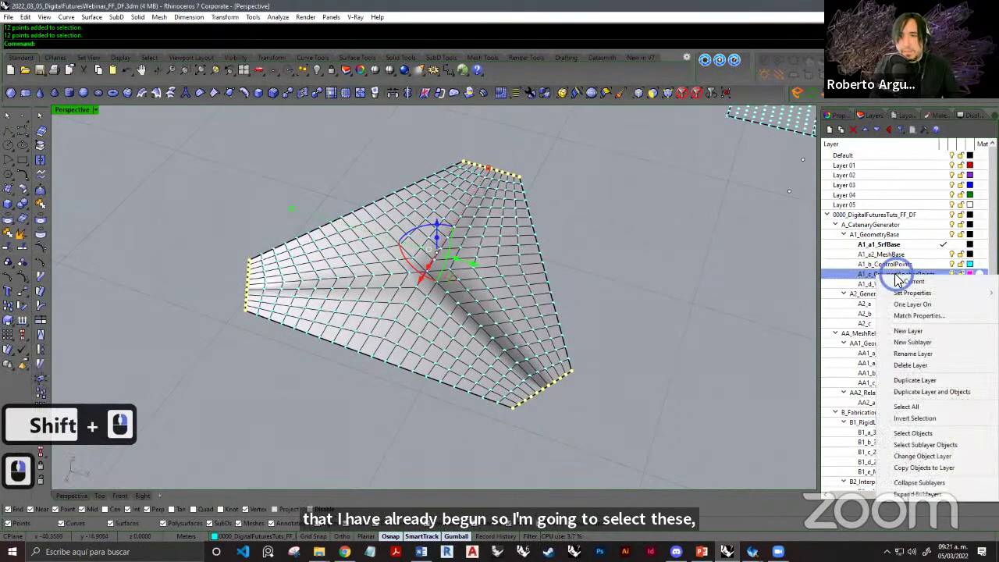
{"action": "left_click", "coordinate": [928, 469]}
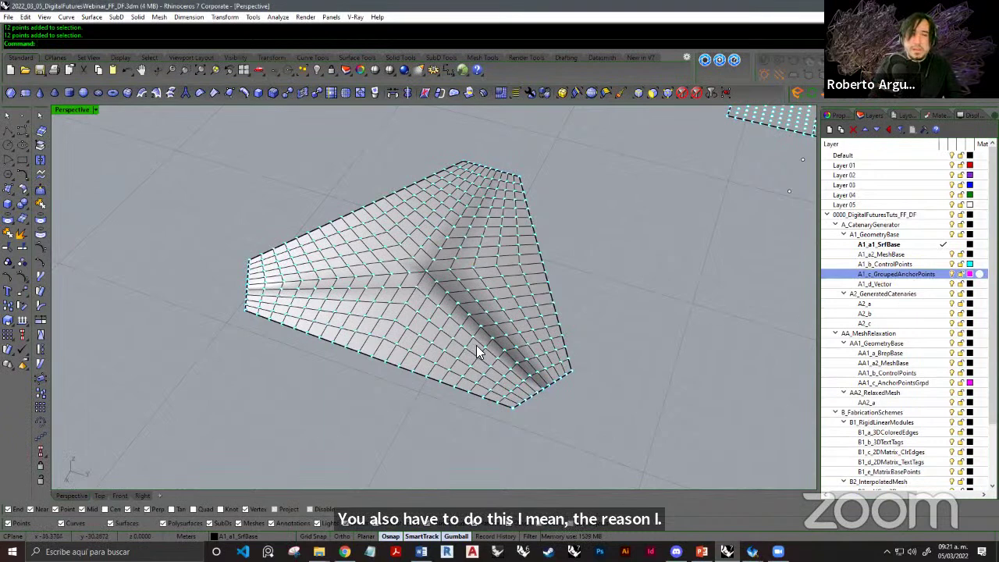
Turn off the A1_b_ControlPoints layer to leave only the copied anchor points showing on the triangular mesh.
{"action": "right_click_drag", "start_coordinate": [477, 345], "coordinate": [369, 301]}
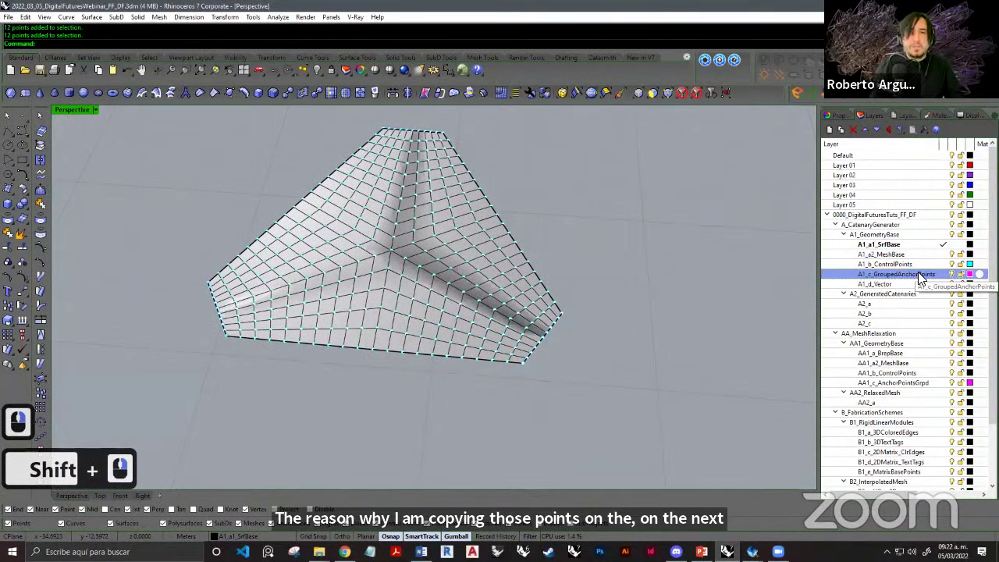
{"action": "left_click", "coordinate": [949, 264]}
{"action": "right_click_drag", "start_coordinate": [471, 259], "coordinate": [538, 258]}
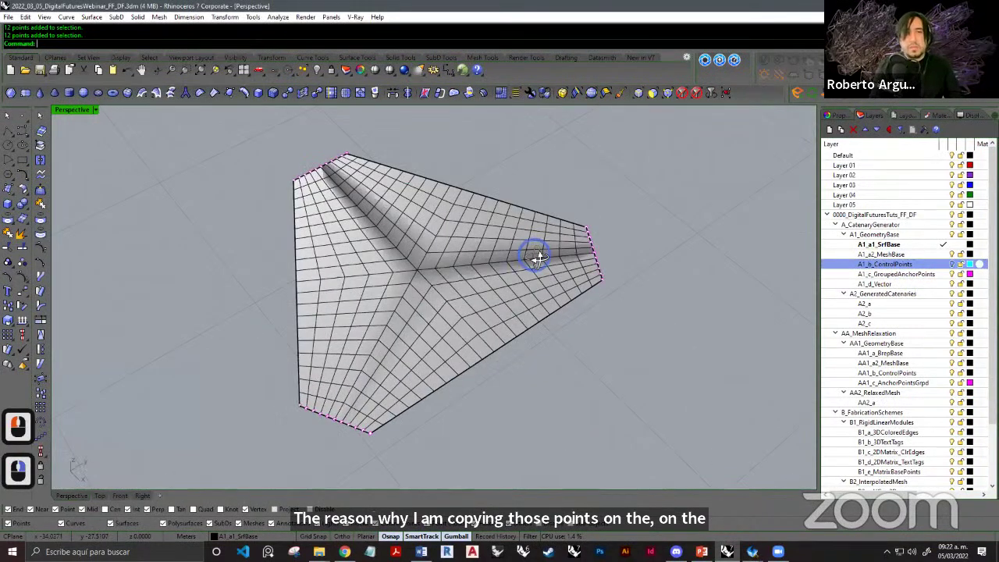
{"action": "scroll", "coordinate": [537, 258], "scroll_direction": "down", "scroll_amount": 4, "text": "shift"}
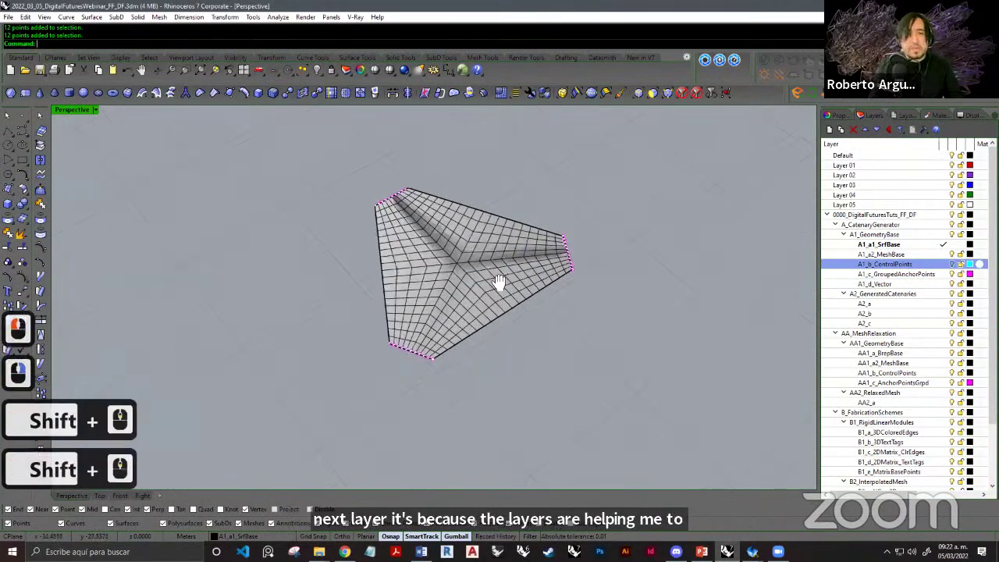
{"action": "right_click_drag", "start_coordinate": [500, 284], "coordinate": [450, 250], "text": "shift"}
{"action": "right_click_drag", "start_coordinate": [512, 255], "coordinate": [450, 274], "text": "shift"}
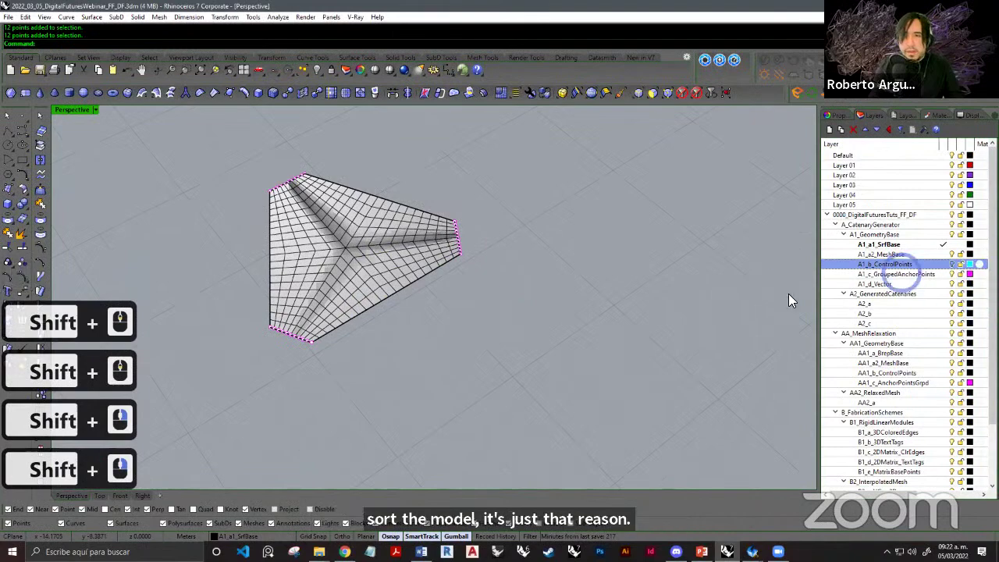
Group the anchor points along the first truncated corner of the triangular mesh.
{"action": "right_click_drag", "start_coordinate": [515, 284], "coordinate": [449, 256]}
{"action": "scroll", "coordinate": [418, 288], "scroll_direction": "up", "scroll_amount": 3}
{"action": "right_click_drag", "start_coordinate": [419, 287], "coordinate": [432, 304], "text": "shift"}
{"action": "left_click_drag", "start_coordinate": [461, 310], "coordinate": [559, 165]}
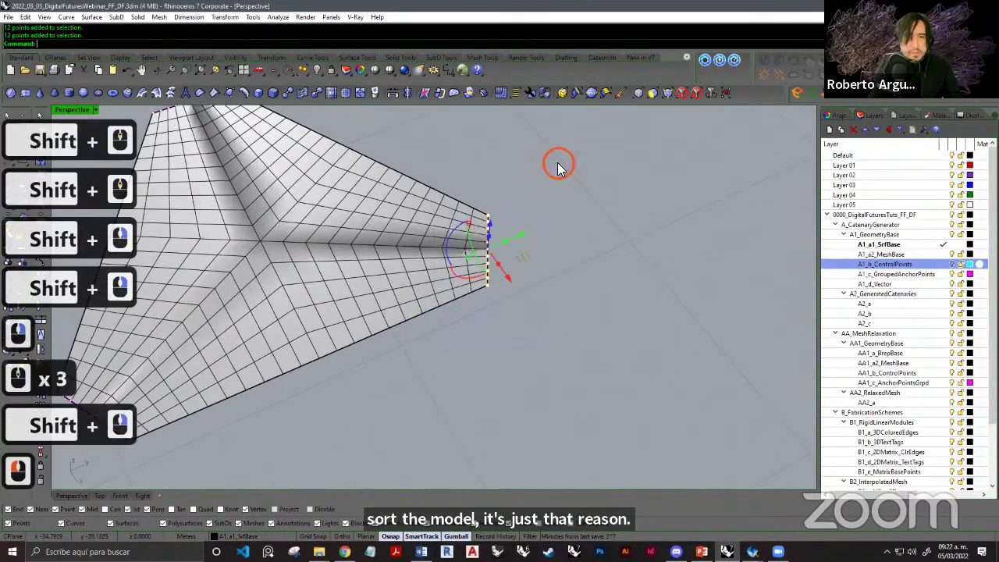
{"action": "key", "text": "ctrl+g"}
{"action": "left_click", "coordinate": [513, 324]}
Group the anchor points along the mesh's second truncated corner.
{"action": "right_click_drag", "start_coordinate": [336, 340], "coordinate": [450, 290], "text": "shift"}
{"action": "right_click_drag", "start_coordinate": [539, 281], "coordinate": [408, 323]}
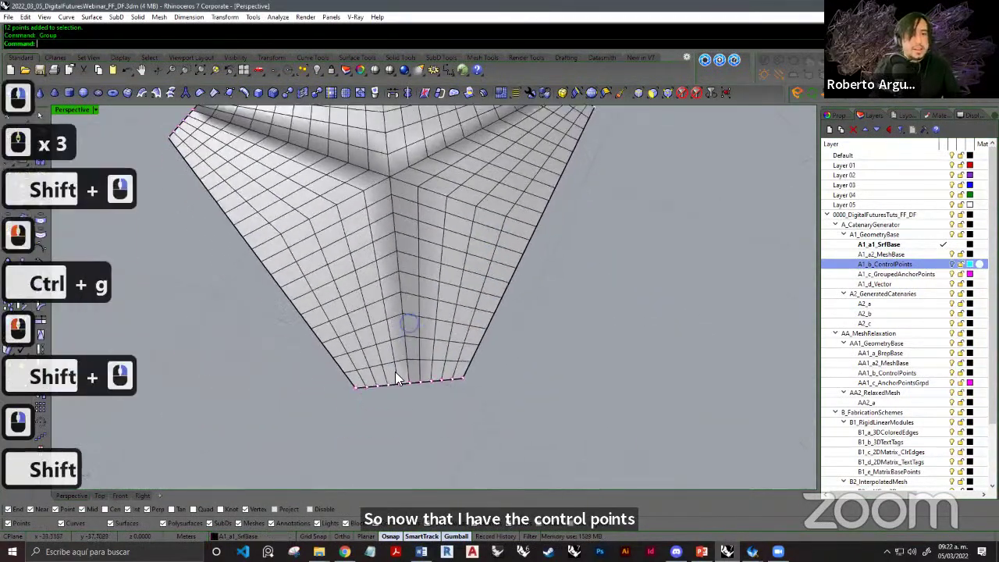
{"action": "right_click_drag", "start_coordinate": [395, 371], "coordinate": [402, 348], "text": "shift"}
{"action": "left_click_drag", "start_coordinate": [312, 421], "coordinate": [565, 289]}
{"action": "key", "text": "ctrl+g"}
{"action": "left_click", "coordinate": [609, 351]}
Group the anchor points along the mesh's third truncated corner.
{"action": "right_click_drag", "start_coordinate": [419, 336], "coordinate": [538, 343]}
{"action": "right_click_drag", "start_coordinate": [484, 352], "coordinate": [470, 299], "text": "shift"}
{"action": "left_click_drag", "start_coordinate": [302, 388], "coordinate": [549, 279]}
{"action": "key", "text": "ctrl+g"}
{"action": "left_click", "coordinate": [614, 264]}
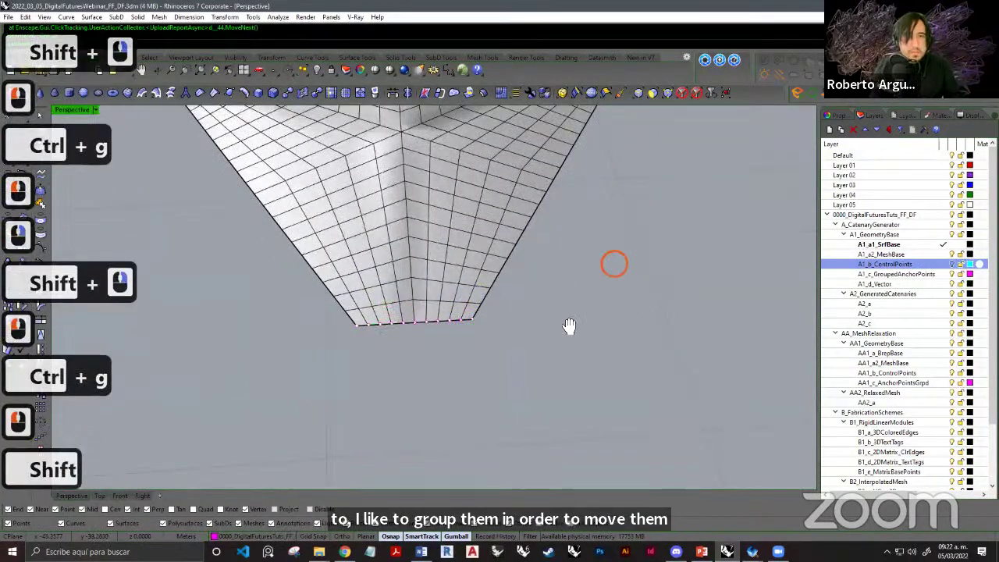
Reopen the Grasshopper window beside the triangular mesh with its grouped anchor points.
{"action": "right_click_drag", "start_coordinate": [569, 326], "coordinate": [559, 335], "text": "shift"}
{"action": "scroll", "coordinate": [560, 335], "scroll_direction": "down", "scroll_amount": 3}
{"action": "right_click_drag", "start_coordinate": [449, 324], "coordinate": [378, 329], "text": "shift"}
{"action": "scroll", "coordinate": [378, 337], "scroll_direction": "up", "scroll_amount": 3}
{"action": "scroll", "coordinate": [468, 320], "scroll_direction": "down", "scroll_amount": 3}
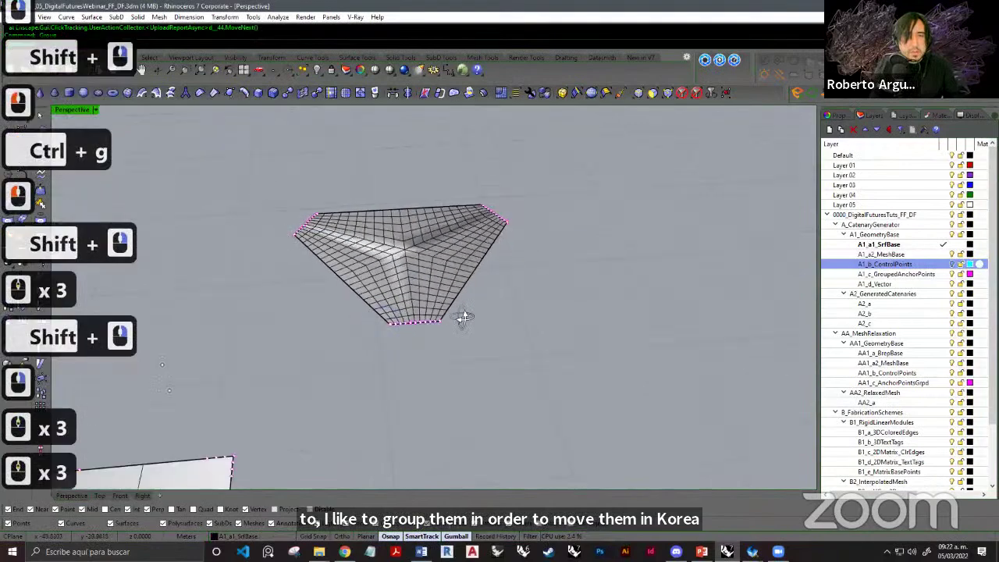
{"action": "right_click_drag", "start_coordinate": [463, 317], "coordinate": [423, 424]}
{"action": "right_click_drag", "start_coordinate": [423, 424], "coordinate": [277, 443], "text": "shift"}
{"action": "type", "text": "grass"}
{"action": "key", "text": "space"}
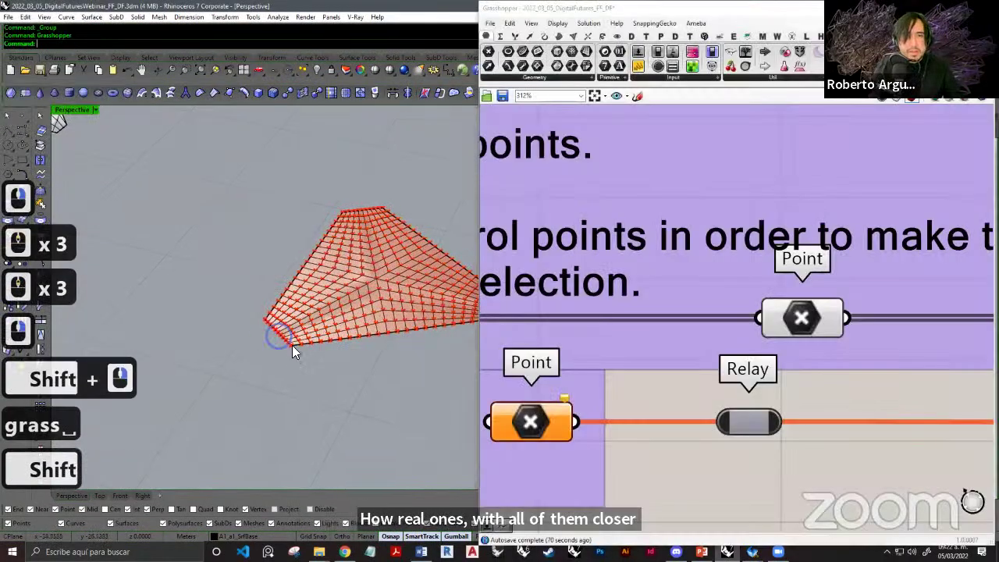
Select the three anchor point groups on the mesh and assign them as multiple points to the AnchorPoints Point parameter.
{"action": "right_click_drag", "start_coordinate": [292, 346], "coordinate": [245, 351], "text": "shift"}
{"action": "right_click_drag", "start_coordinate": [635, 376], "coordinate": [655, 312]}
{"action": "scroll", "coordinate": [656, 313], "scroll_direction": "down", "scroll_amount": 6}
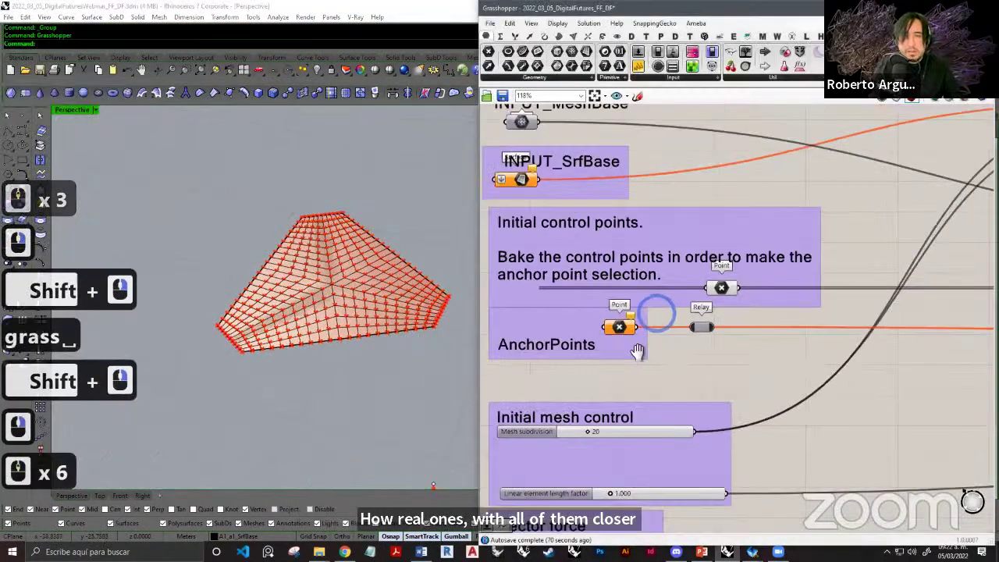
{"action": "right_click_drag", "start_coordinate": [638, 350], "coordinate": [679, 341]}
{"action": "left_click_drag", "start_coordinate": [405, 357], "coordinate": [476, 252]}
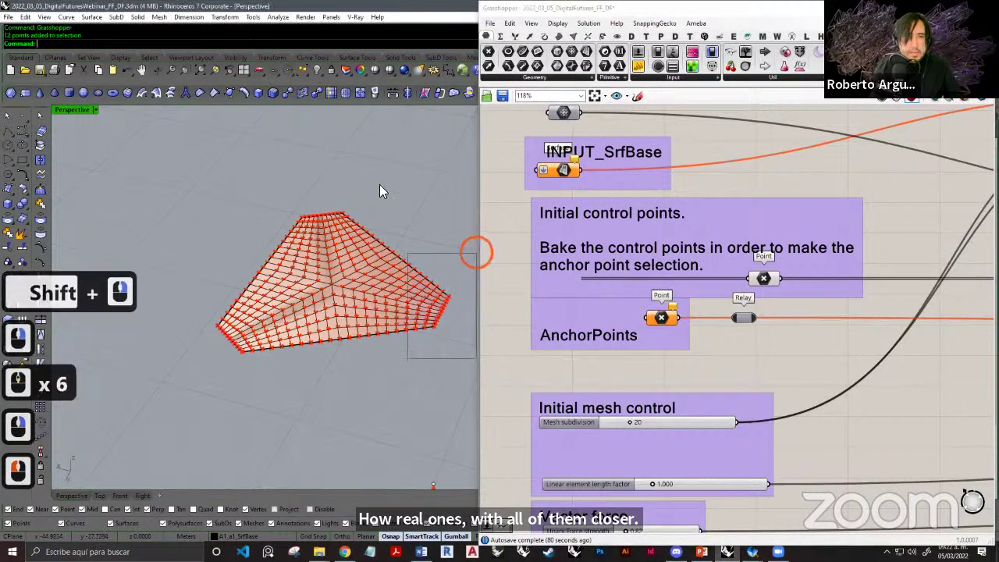
{"action": "left_click_drag", "start_coordinate": [283, 187], "coordinate": [359, 231], "text": "shift"}
{"action": "left_click_drag", "start_coordinate": [157, 433], "coordinate": [278, 283], "text": "shift"}
{"action": "left_click", "coordinate": [228, 334], "text": "shift"}
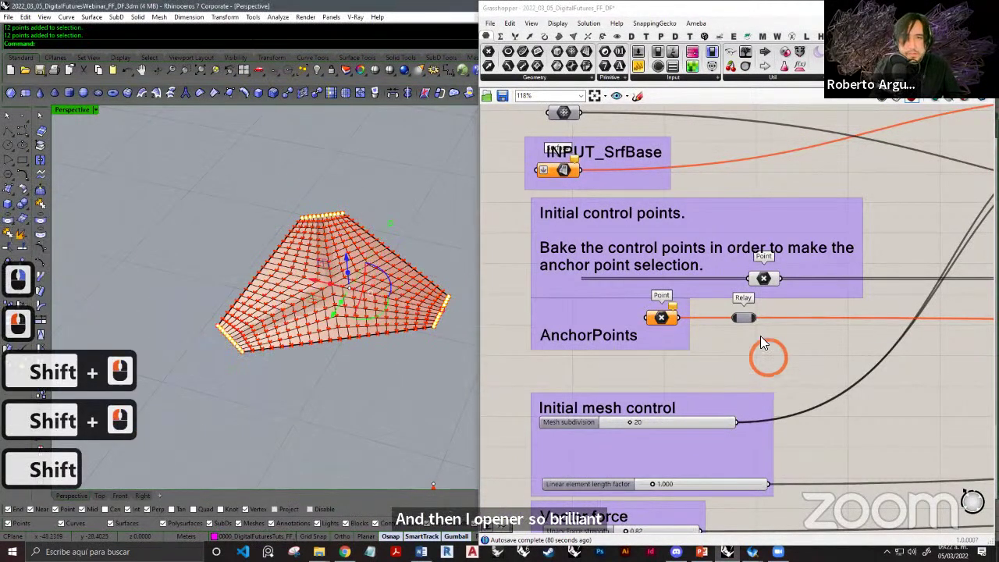
{"action": "right_click_drag", "start_coordinate": [761, 335], "coordinate": [805, 302]}
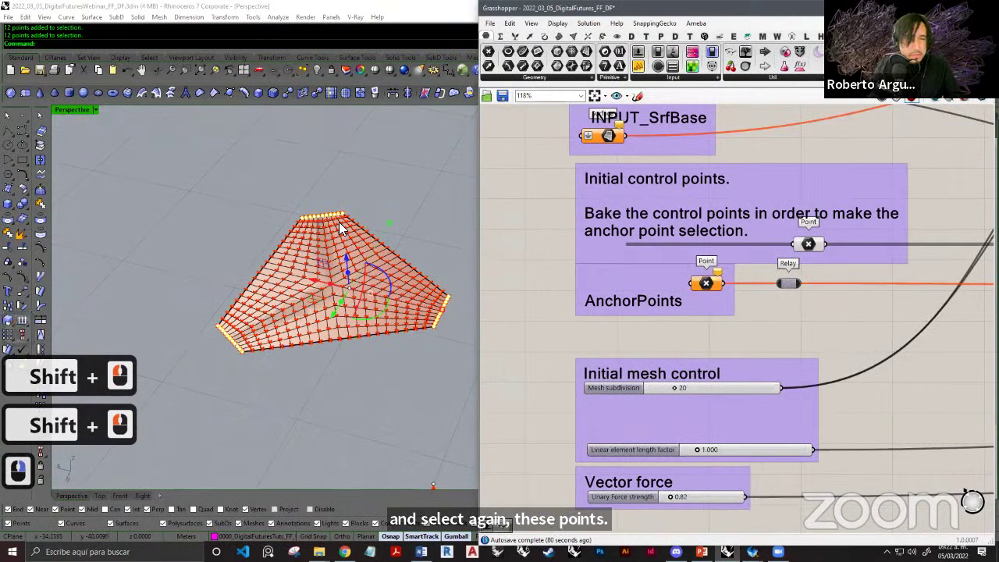
{"action": "scroll", "coordinate": [691, 308], "scroll_direction": "up", "scroll_amount": 5}
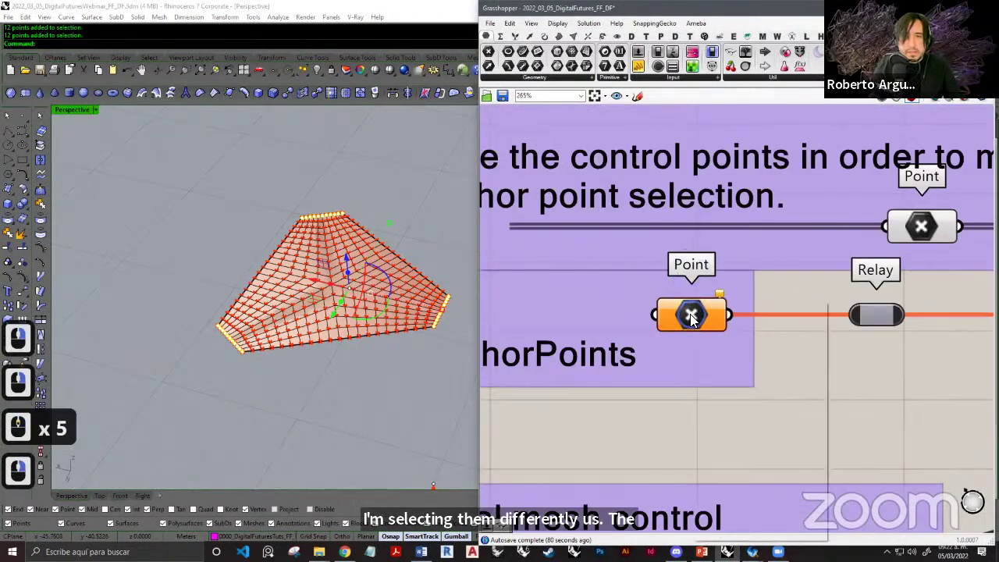
{"action": "right_click", "coordinate": [687, 316]}
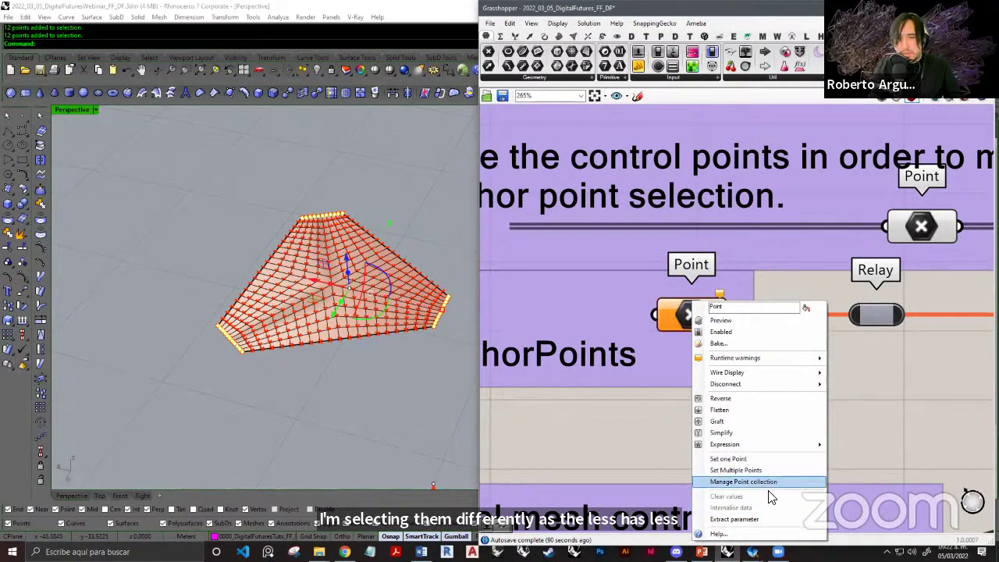
{"action": "left_click", "coordinate": [738, 471]}
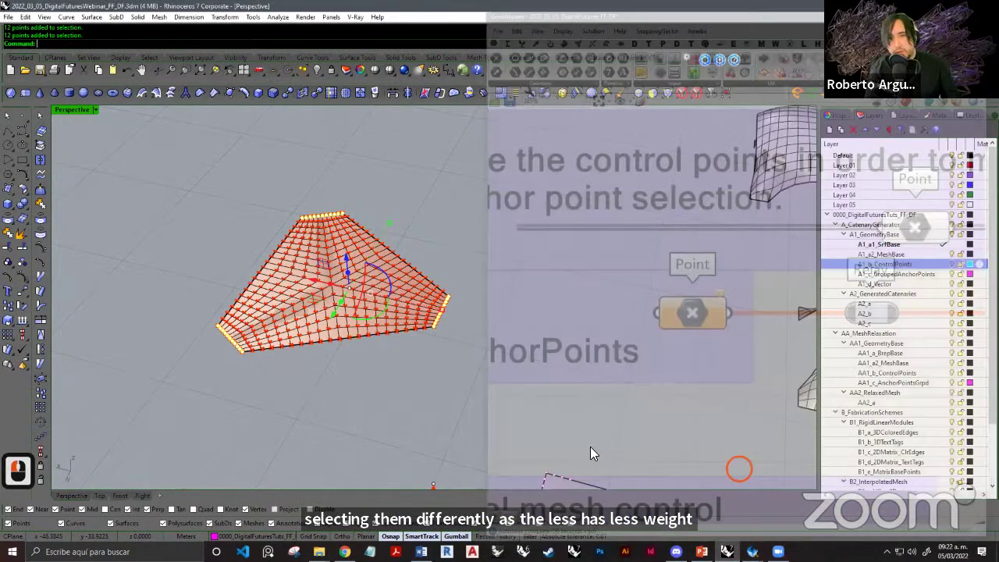
{"action": "left_click", "coordinate": [452, 430]}
Set the BouncySolver's Boolean Toggle to True and reset the solver to run the relaxation on the new mesh.
{"action": "scroll", "coordinate": [793, 437], "scroll_direction": "down", "scroll_amount": 14}
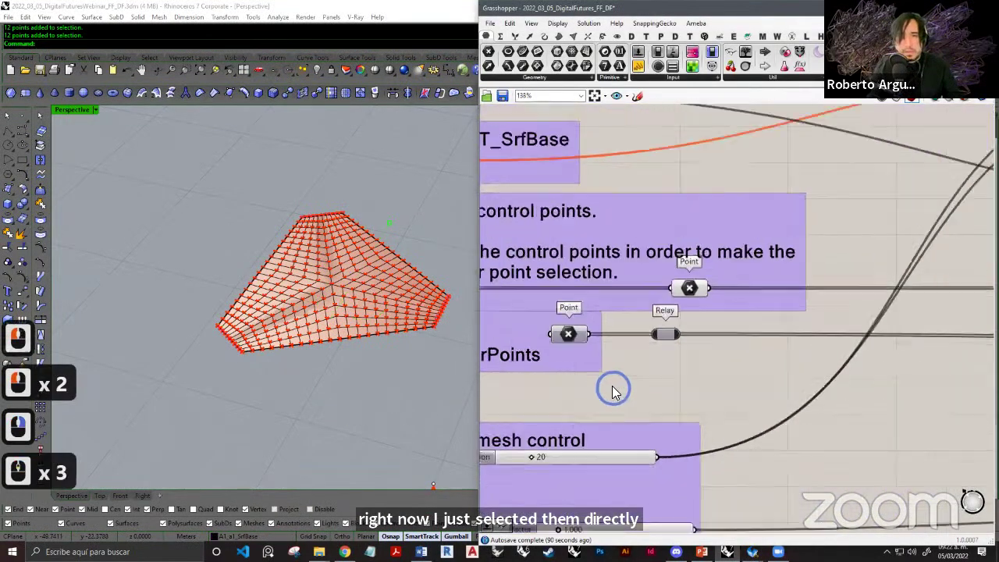
{"action": "scroll", "coordinate": [793, 379], "scroll_direction": "down", "scroll_amount": 3}
{"action": "scroll", "coordinate": [793, 379], "scroll_direction": "up", "scroll_amount": 9}
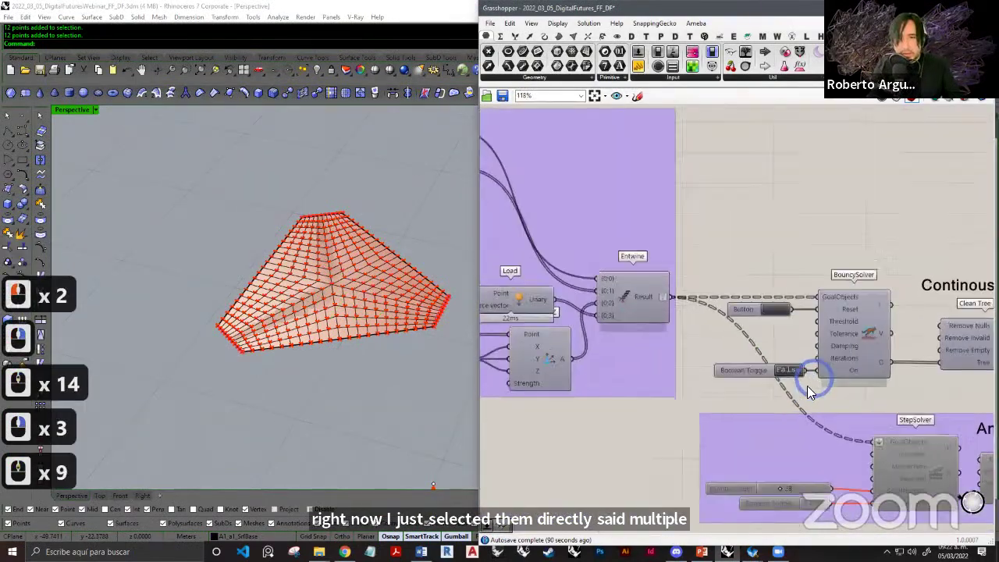
{"action": "scroll", "coordinate": [705, 339], "scroll_direction": "up", "scroll_amount": 4}
{"action": "double_click", "coordinate": [717, 400]}
{"action": "left_click", "coordinate": [699, 300]}
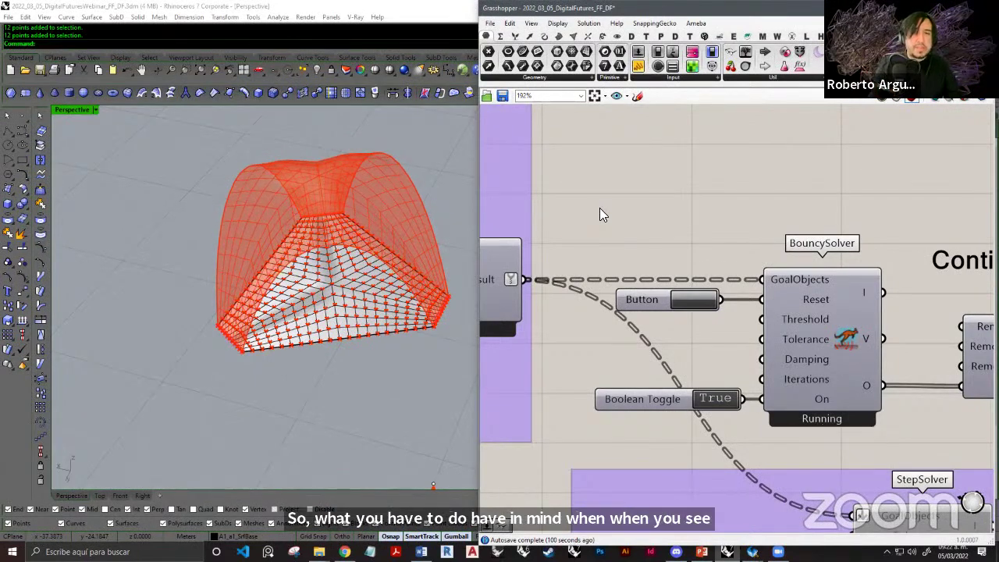
Trace the definition from the BouncySolver back through the Optional triangulation Mesh parameter to the Catenary generator inputs.
{"action": "scroll", "coordinate": [624, 231], "scroll_direction": "down", "scroll_amount": 5}
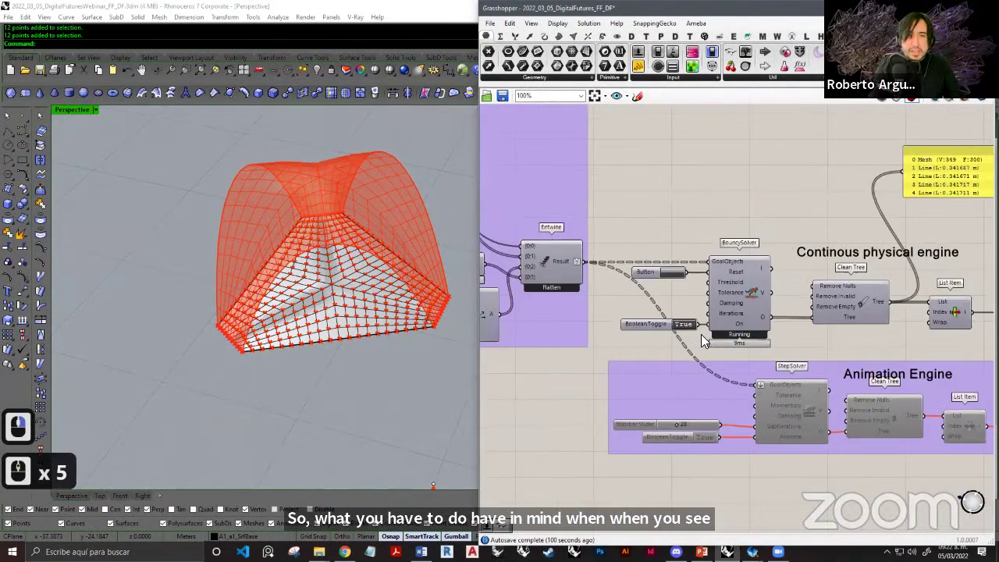
{"action": "right_click_drag", "start_coordinate": [594, 334], "coordinate": [702, 329]}
{"action": "scroll", "coordinate": [690, 325], "scroll_direction": "down", "scroll_amount": 8}
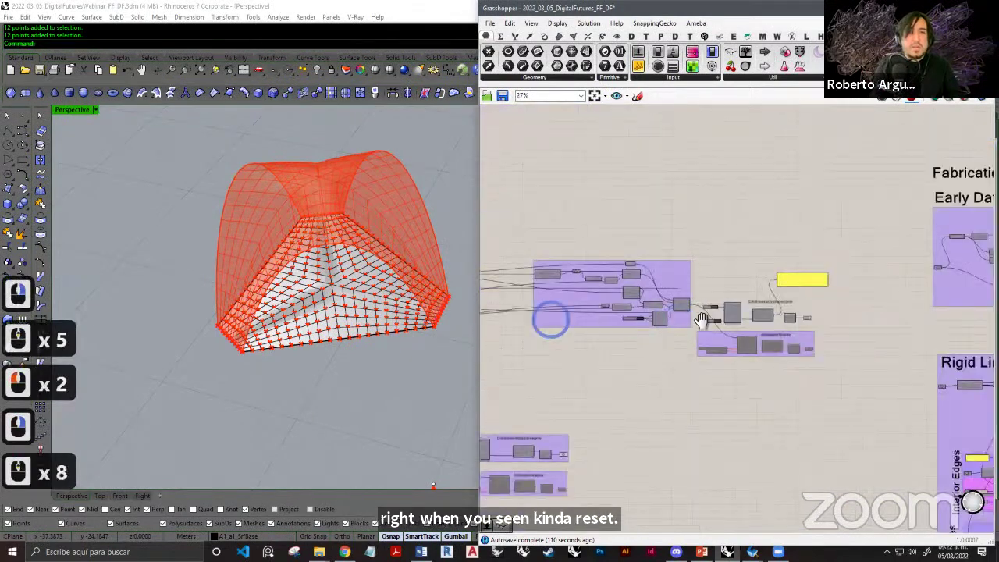
{"action": "right_click_drag", "start_coordinate": [546, 308], "coordinate": [726, 303]}
{"action": "scroll", "coordinate": [631, 291], "scroll_direction": "up", "scroll_amount": 3}
{"action": "scroll", "coordinate": [726, 303], "scroll_direction": "up", "scroll_amount": 5}
{"action": "right_click_drag", "start_coordinate": [726, 303], "coordinate": [760, 268]}
{"action": "scroll", "coordinate": [608, 299], "scroll_direction": "down", "scroll_amount": 7}
{"action": "right_click_drag", "start_coordinate": [607, 274], "coordinate": [711, 269]}
{"action": "scroll", "coordinate": [629, 258], "scroll_direction": "up", "scroll_amount": 3}
{"action": "scroll", "coordinate": [548, 216], "scroll_direction": "up", "scroll_amount": 2}
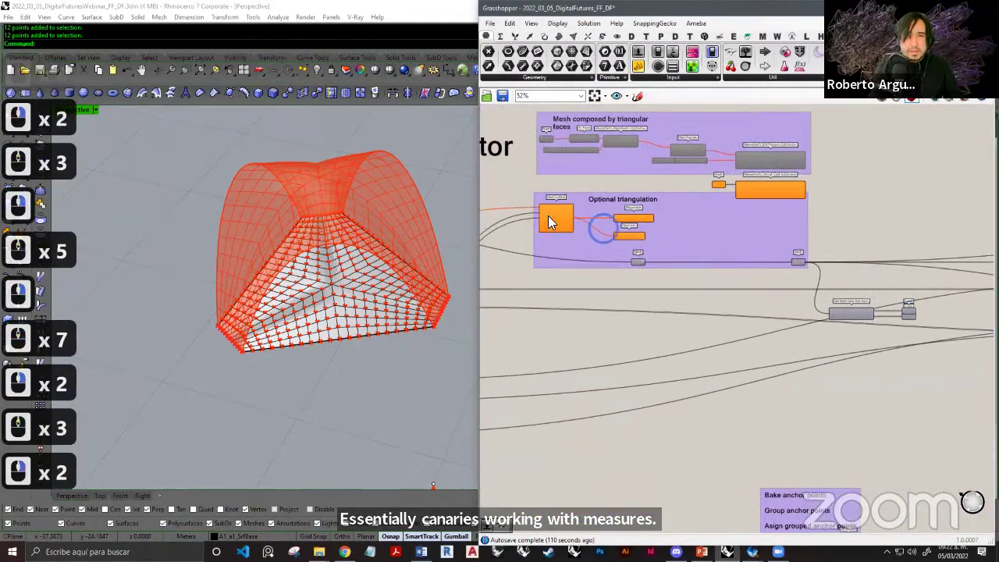
{"action": "scroll", "coordinate": [937, 223], "scroll_direction": "up", "scroll_amount": 4}
{"action": "scroll", "coordinate": [714, 261], "scroll_direction": "up", "scroll_amount": 6}
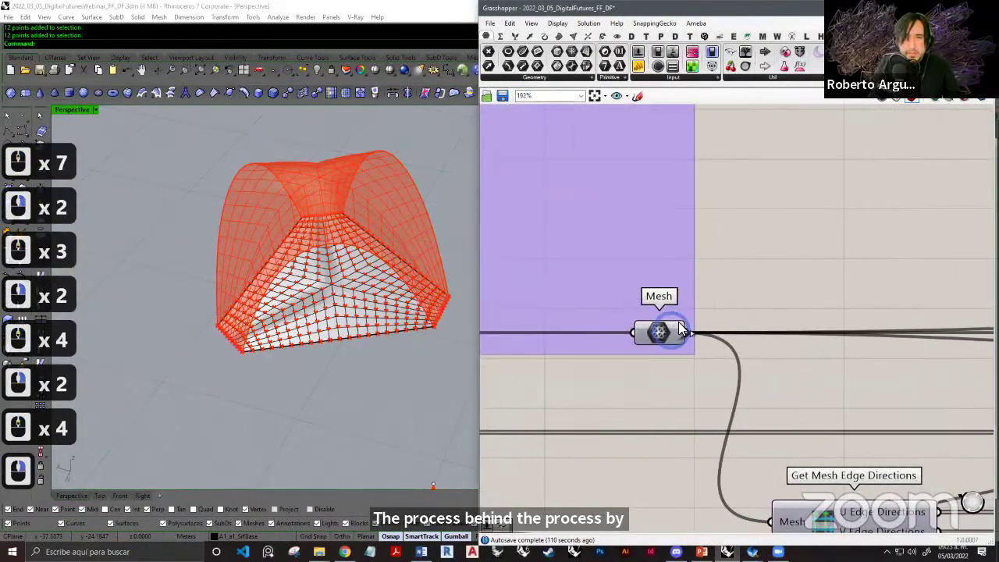
{"action": "left_click", "coordinate": [655, 310]}
{"action": "scroll", "coordinate": [770, 292], "scroll_direction": "down", "scroll_amount": 7}
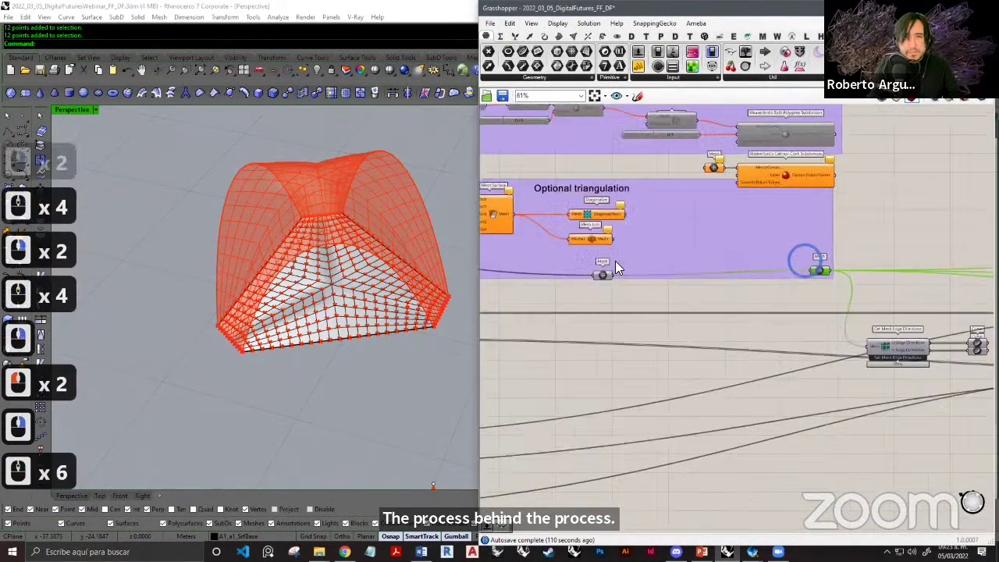
{"action": "scroll", "coordinate": [762, 223], "scroll_direction": "down", "scroll_amount": 3}
{"action": "scroll", "coordinate": [488, 230], "scroll_direction": "up", "scroll_amount": 1}
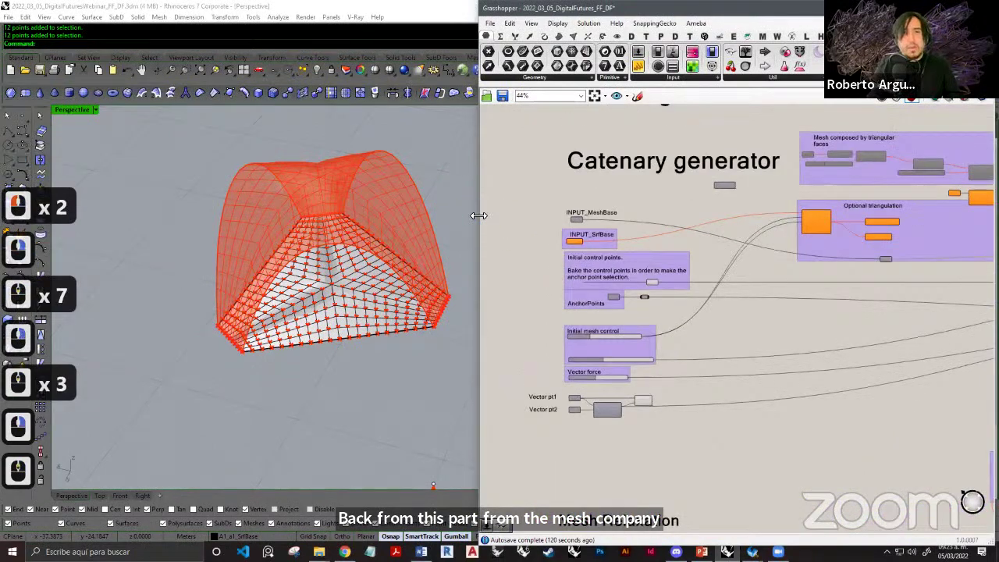
Widen the Grasshopper window and examine the Catenary generator's mesh base, surface base and anchor point inputs.
{"action": "left_click_drag", "start_coordinate": [478, 216], "coordinate": [300, 217]}
{"action": "scroll", "coordinate": [500, 253], "scroll_direction": "up", "scroll_amount": 3}
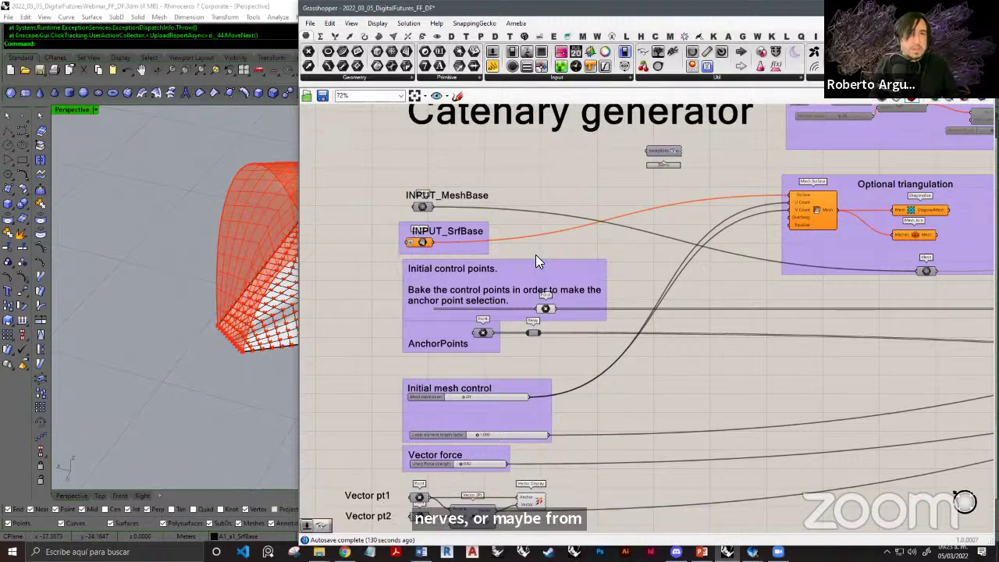
{"action": "scroll", "coordinate": [642, 288], "scroll_direction": "down", "scroll_amount": 2}
{"action": "scroll", "coordinate": [510, 299], "scroll_direction": "down", "scroll_amount": 3}
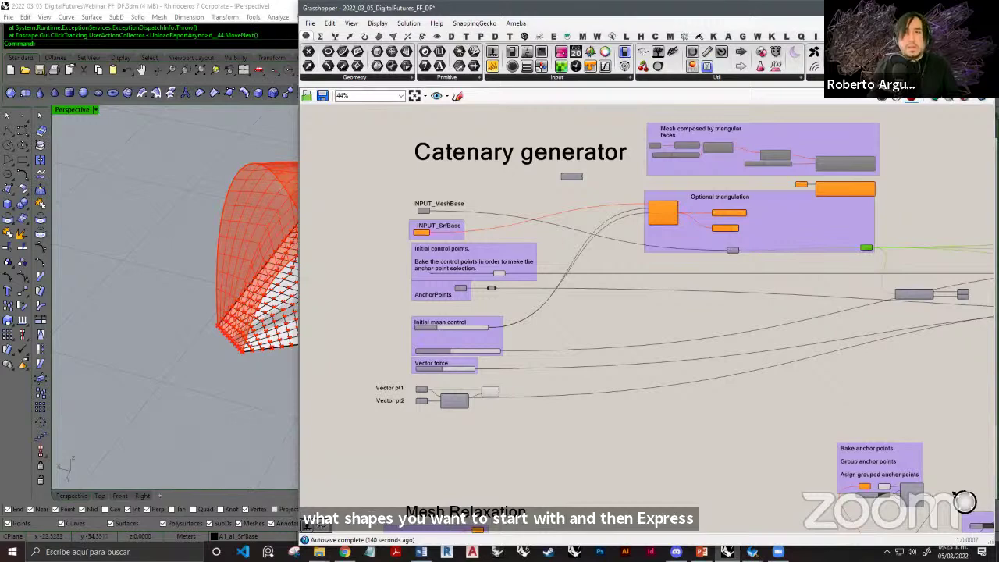
Collapse the Grasshopper window and inspect the relaxed shell above the triangular mesh from a lower angle.
{"action": "left_click", "coordinate": [933, 8]}
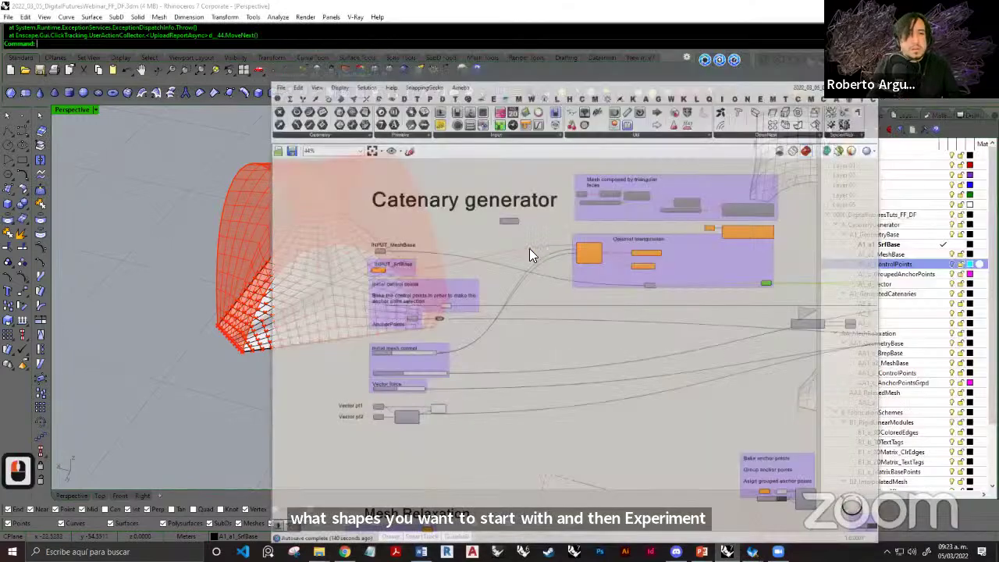
{"action": "right_click_drag", "start_coordinate": [531, 223], "coordinate": [400, 262], "text": "shift"}
{"action": "scroll", "coordinate": [400, 262], "scroll_direction": "up", "scroll_amount": 2}
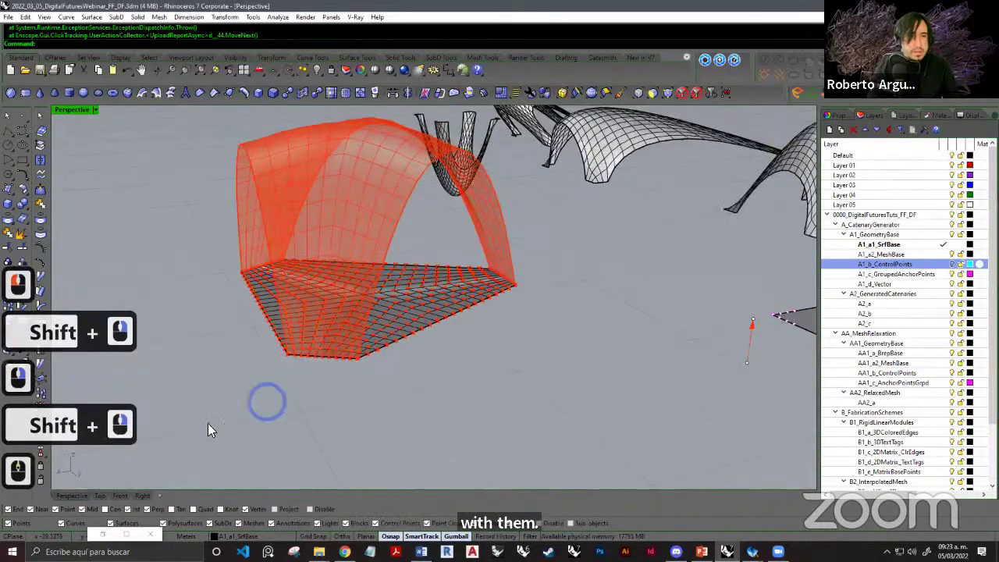
Restore the Grasshopper window, narrow it to uncover the shell, and lower the Linear element length factor to 0.447.
{"action": "left_click", "coordinate": [102, 534]}
{"action": "right_click_drag", "start_coordinate": [551, 383], "coordinate": [679, 327]}
{"action": "scroll", "coordinate": [555, 279], "scroll_direction": "up", "scroll_amount": 9}
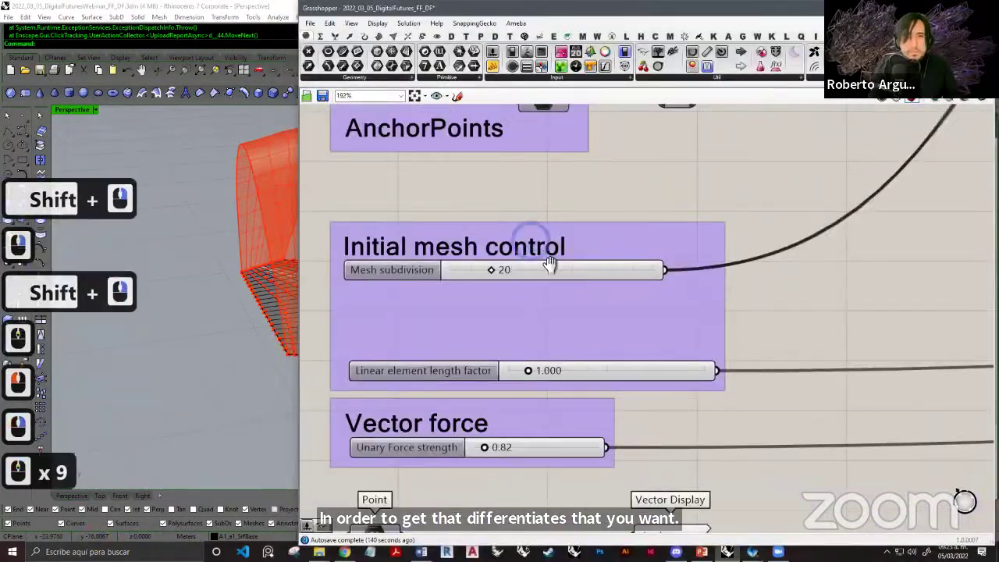
{"action": "scroll", "coordinate": [605, 396], "scroll_direction": "up", "scroll_amount": 3}
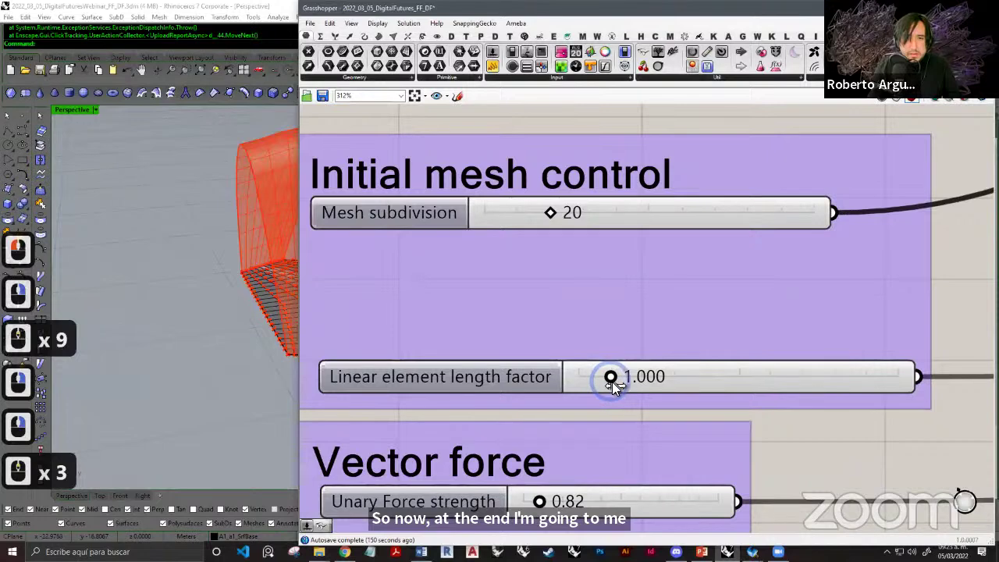
{"action": "left_click_drag", "start_coordinate": [611, 377], "coordinate": [598, 378]}
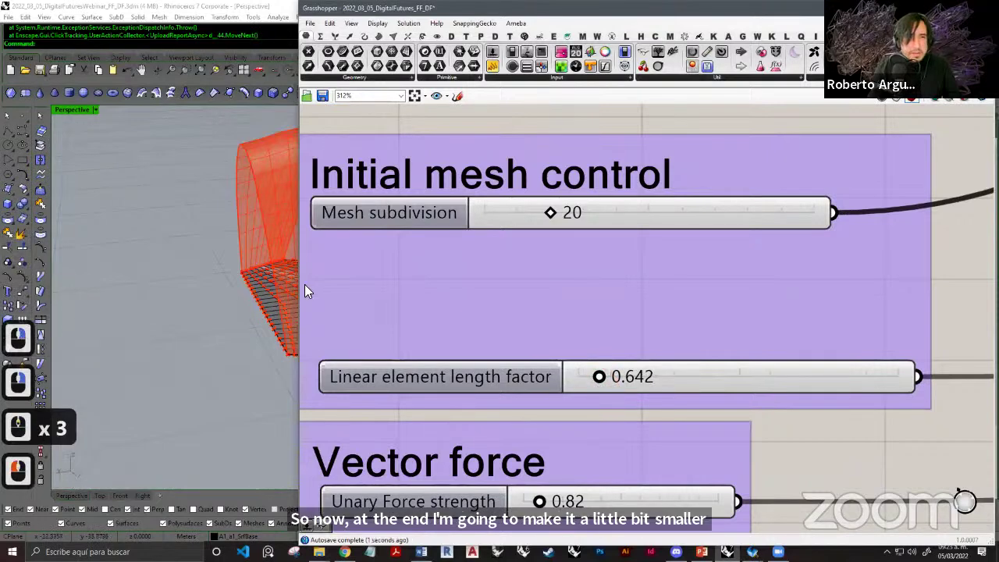
{"action": "left_click_drag", "start_coordinate": [299, 285], "coordinate": [472, 286]}
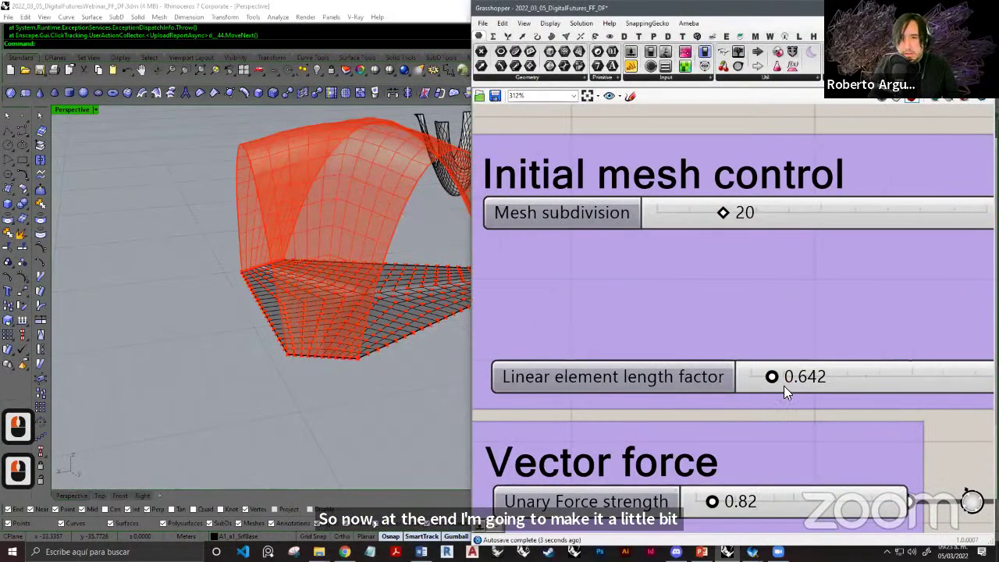
{"action": "left_click_drag", "start_coordinate": [771, 379], "coordinate": [760, 378]}
Switch the BouncySolver's Boolean Toggle off and back to True to rerun the relaxation.
{"action": "scroll", "coordinate": [634, 465], "scroll_direction": "down", "scroll_amount": 16}
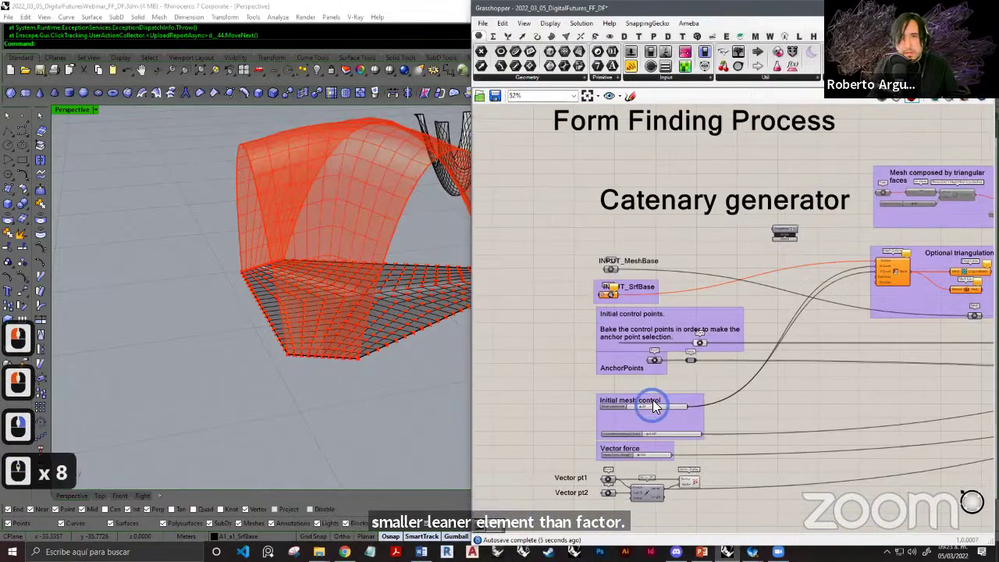
{"action": "scroll", "coordinate": [718, 320], "scroll_direction": "up", "scroll_amount": 3}
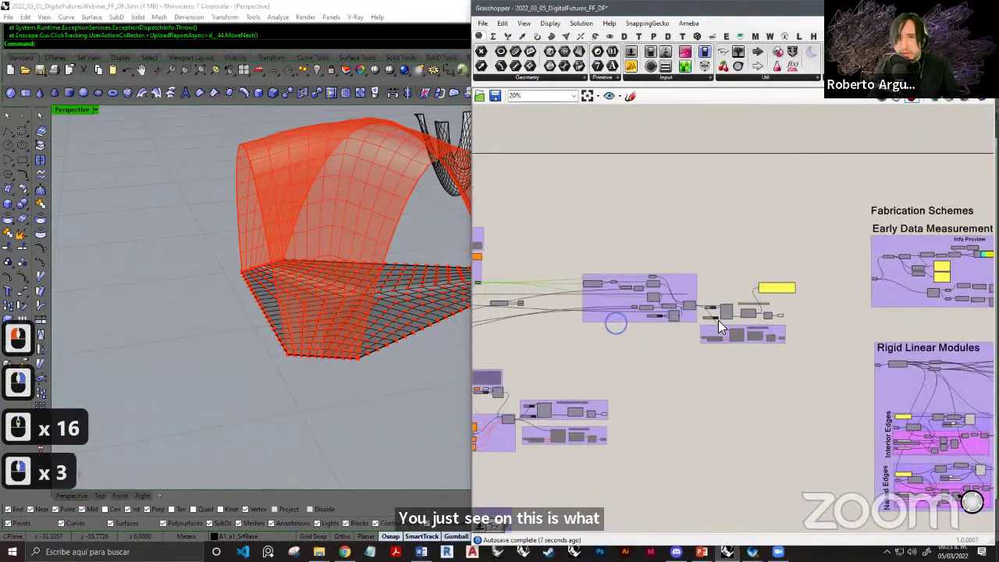
{"action": "scroll", "coordinate": [637, 309], "scroll_direction": "up", "scroll_amount": 14}
{"action": "left_click", "coordinate": [691, 334]}
{"action": "left_click", "coordinate": [691, 334]}
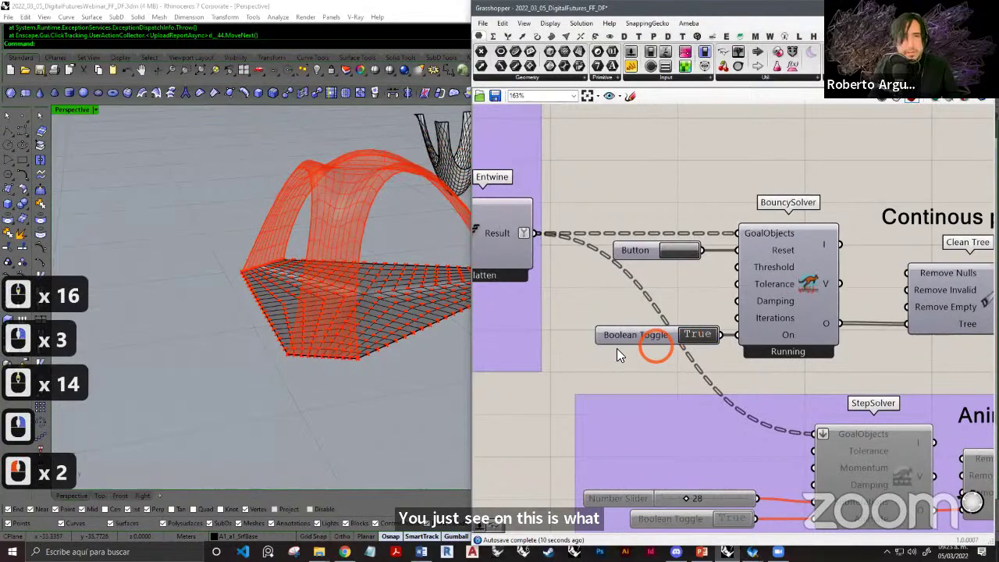
Set the Linear element length factor to 0.2 in the Initial mesh control group.
{"action": "scroll", "coordinate": [705, 323], "scroll_direction": "down", "scroll_amount": 13}
{"action": "right_click_drag", "start_coordinate": [794, 331], "coordinate": [854, 322]}
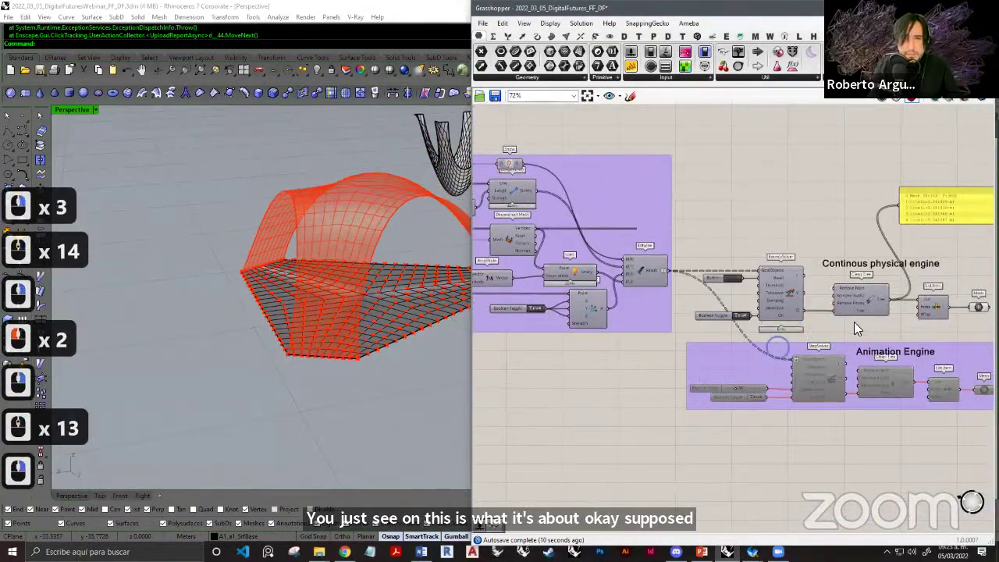
{"action": "right_click_drag", "start_coordinate": [699, 344], "coordinate": [835, 308]}
{"action": "right_click_drag", "start_coordinate": [612, 305], "coordinate": [687, 239]}
{"action": "scroll", "coordinate": [807, 177], "scroll_direction": "up", "scroll_amount": 8}
{"action": "scroll", "coordinate": [843, 258], "scroll_direction": "up", "scroll_amount": 4}
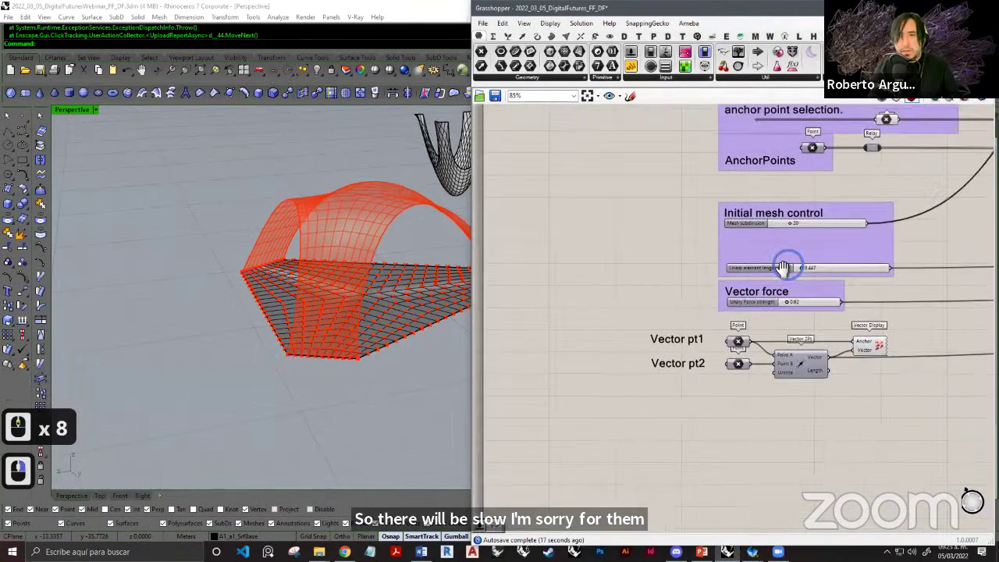
{"action": "scroll", "coordinate": [790, 273], "scroll_direction": "up", "scroll_amount": 2}
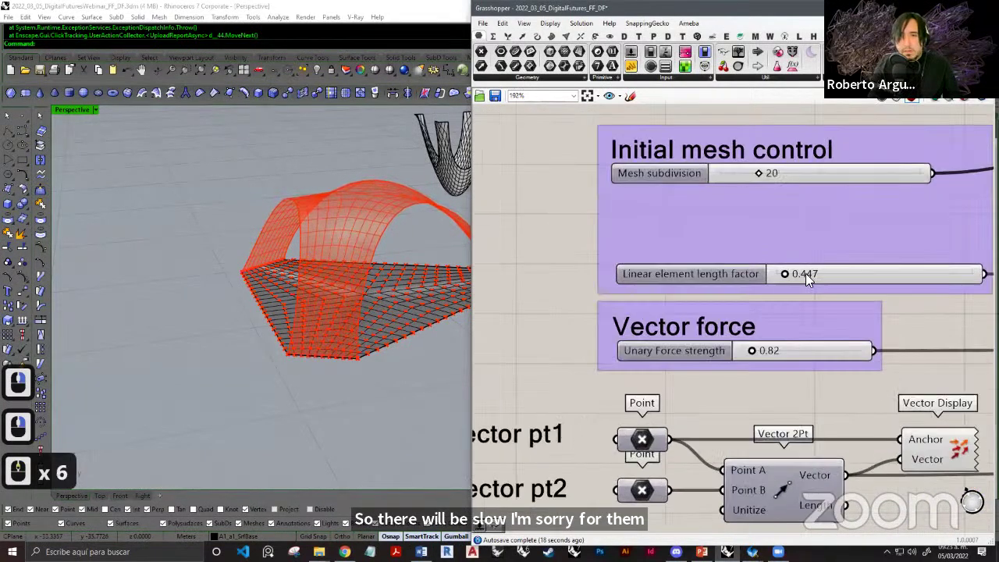
{"action": "double_click", "coordinate": [830, 273]}
{"action": "type", "text": ".2"}
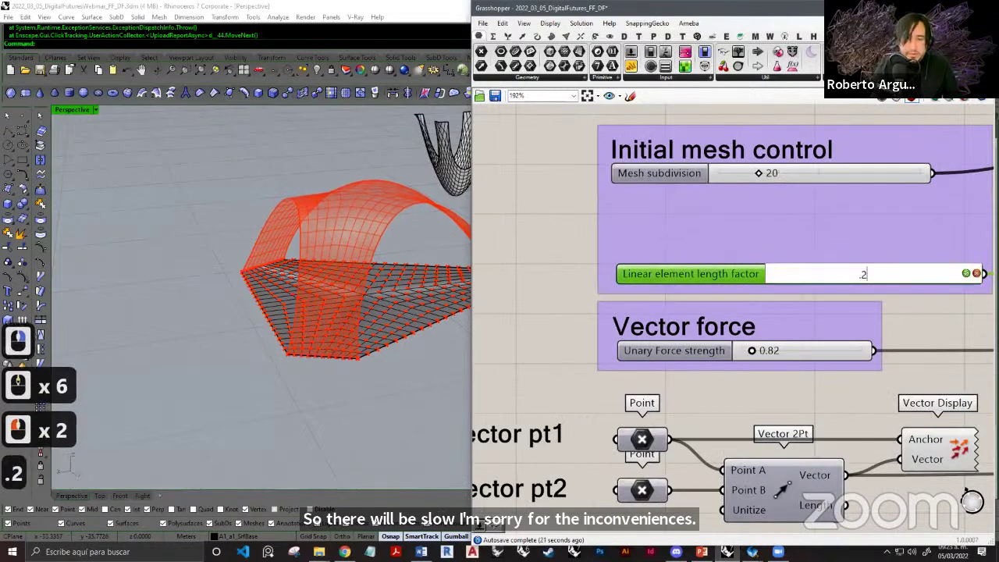
{"action": "key", "text": "Return"}
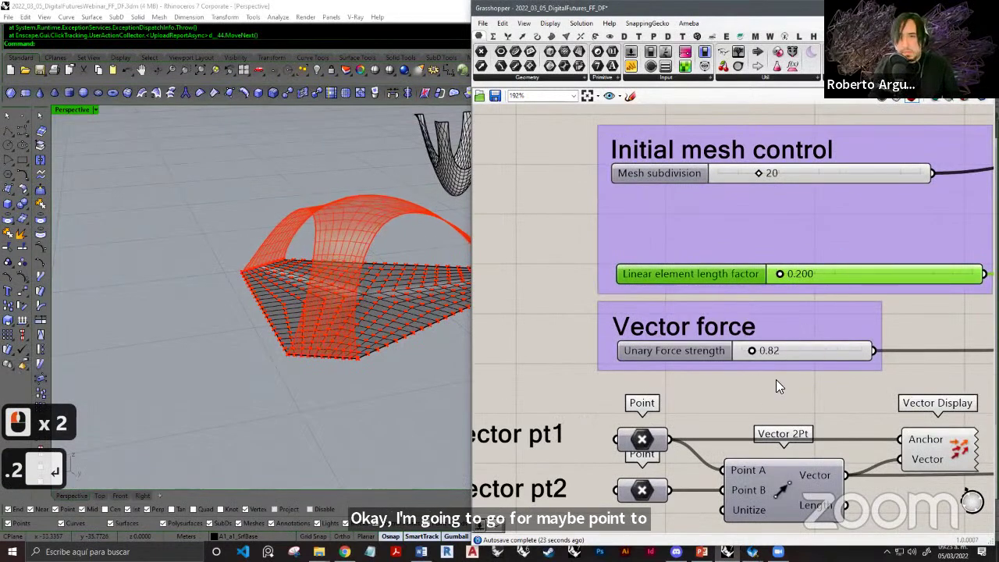
Pause the BouncySolver by setting its Boolean Toggle to False.
{"action": "scroll", "coordinate": [658, 345], "scroll_direction": "down", "scroll_amount": 9}
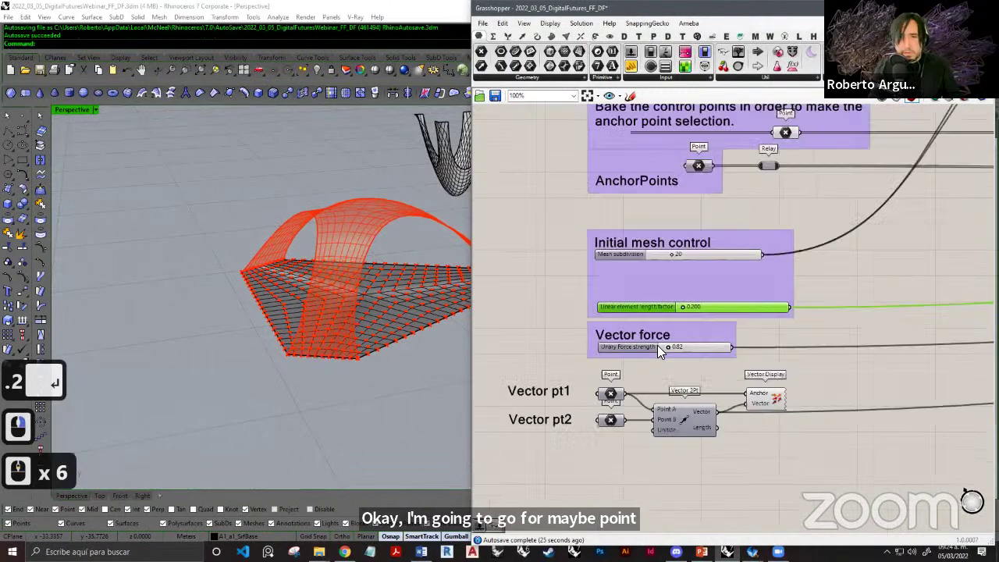
{"action": "right_click_drag", "start_coordinate": [778, 344], "coordinate": [606, 339]}
{"action": "right_click_drag", "start_coordinate": [812, 348], "coordinate": [598, 322]}
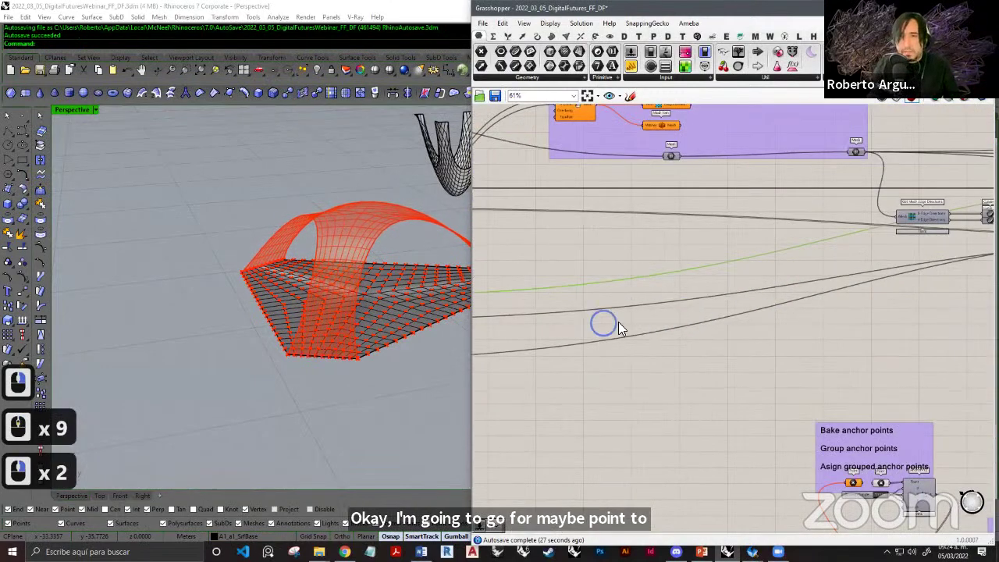
{"action": "right_click_drag", "start_coordinate": [837, 303], "coordinate": [629, 296]}
{"action": "right_click_drag", "start_coordinate": [905, 291], "coordinate": [751, 296]}
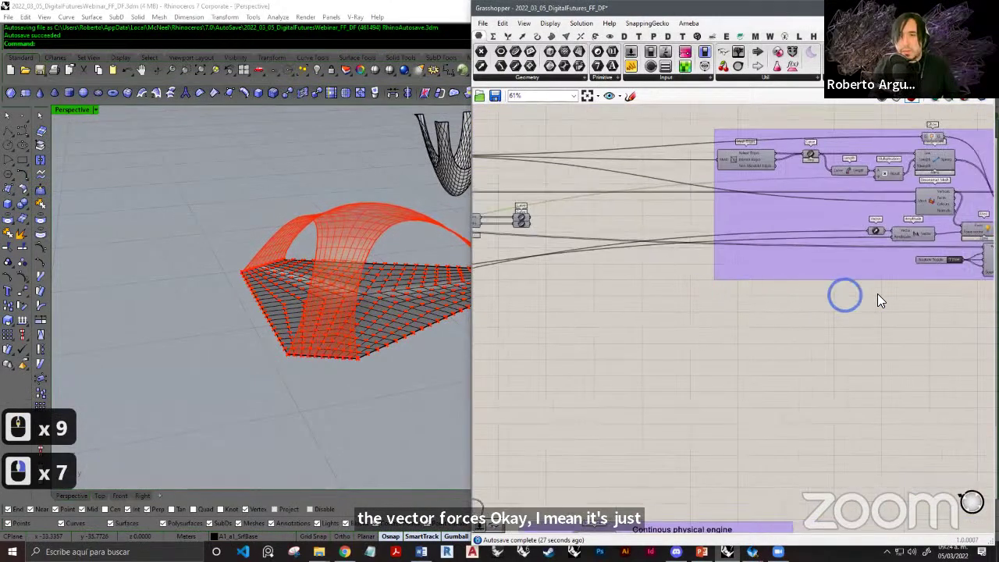
{"action": "right_click_drag", "start_coordinate": [967, 288], "coordinate": [667, 273]}
{"action": "scroll", "coordinate": [827, 261], "scroll_direction": "up", "scroll_amount": 7}
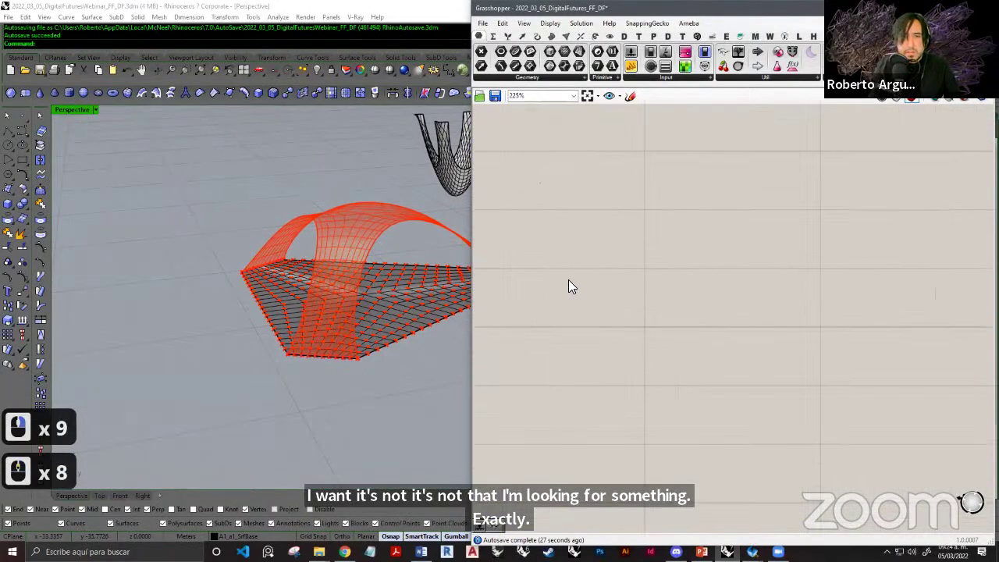
{"action": "right_click_drag", "start_coordinate": [600, 275], "coordinate": [788, 286]}
{"action": "scroll", "coordinate": [790, 286], "scroll_direction": "down", "scroll_amount": 4}
{"action": "right_click_drag", "start_coordinate": [493, 287], "coordinate": [635, 285]}
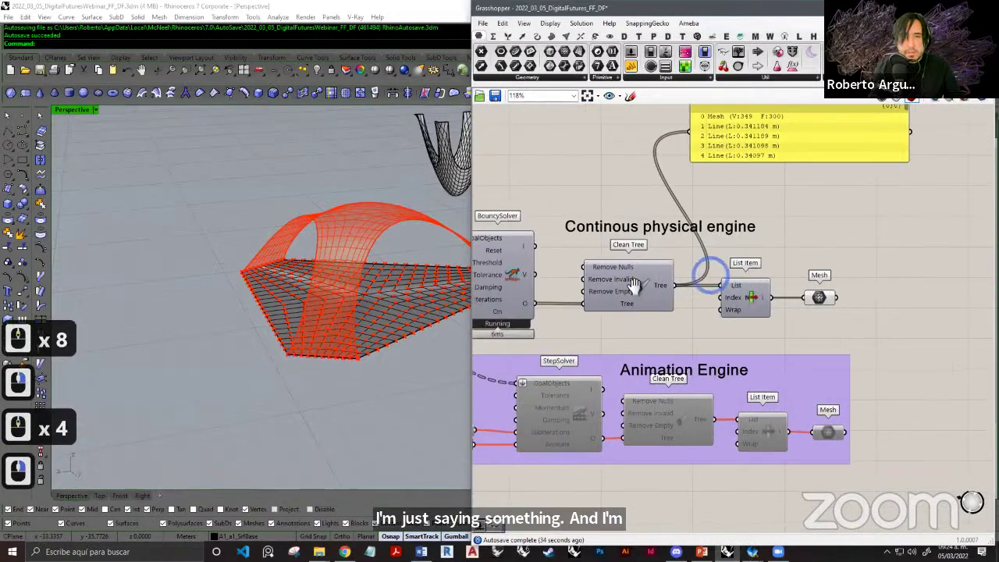
{"action": "right_click_drag", "start_coordinate": [509, 342], "coordinate": [644, 339]}
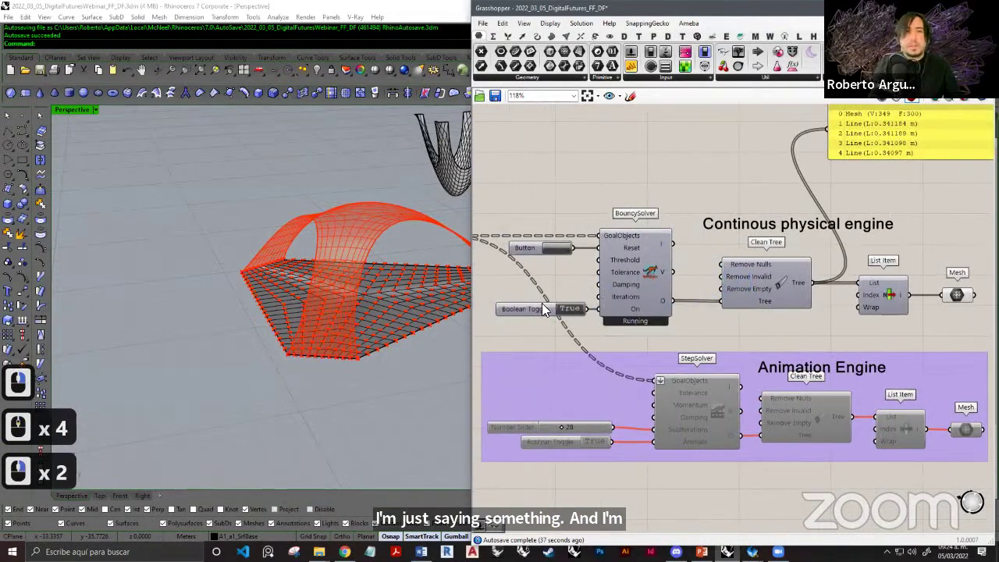
{"action": "left_click", "coordinate": [570, 309]}
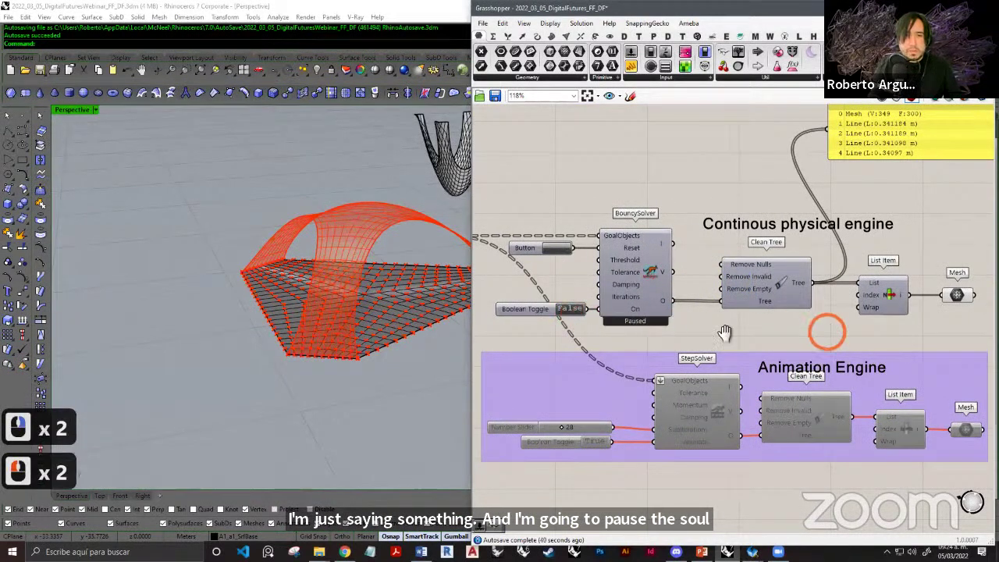
Bake the relaxed Mesh output of the continuous physical engine onto layer A2_c.
{"action": "scroll", "coordinate": [773, 313], "scroll_direction": "up", "scroll_amount": 5}
{"action": "left_click", "coordinate": [807, 285]}
{"action": "right_click", "coordinate": [807, 288]}
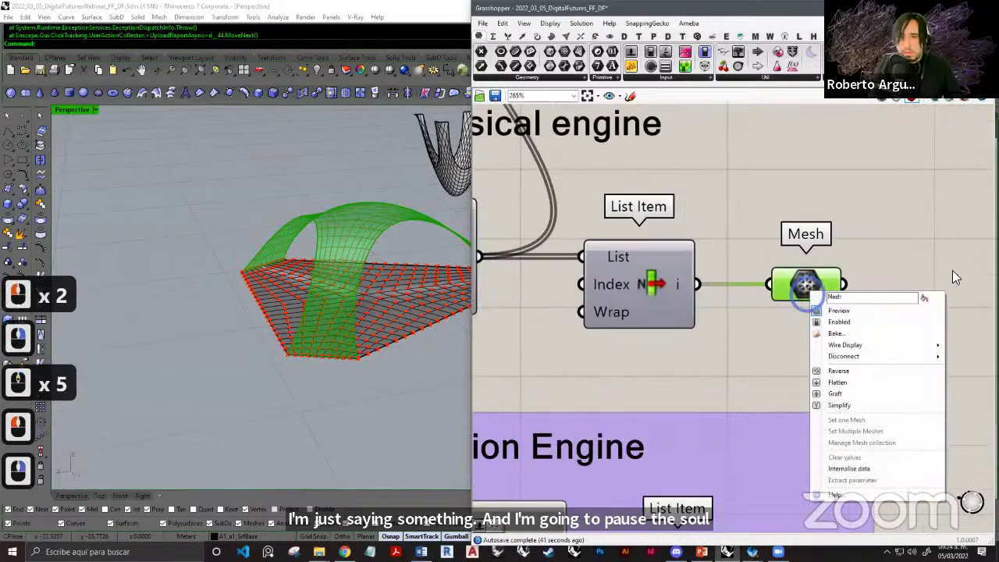
{"action": "left_click", "coordinate": [863, 333]}
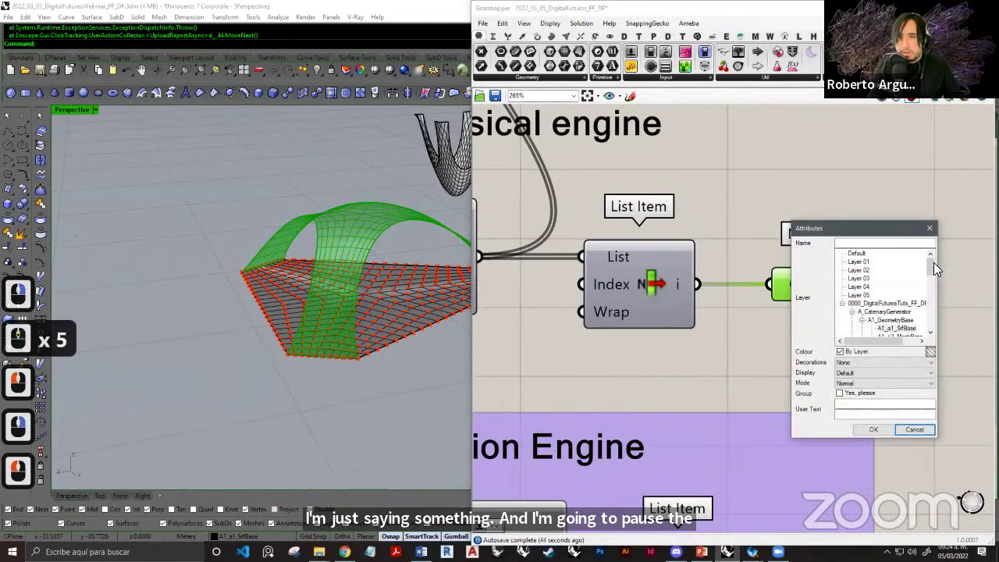
{"action": "left_click_drag", "start_coordinate": [934, 266], "coordinate": [934, 286]}
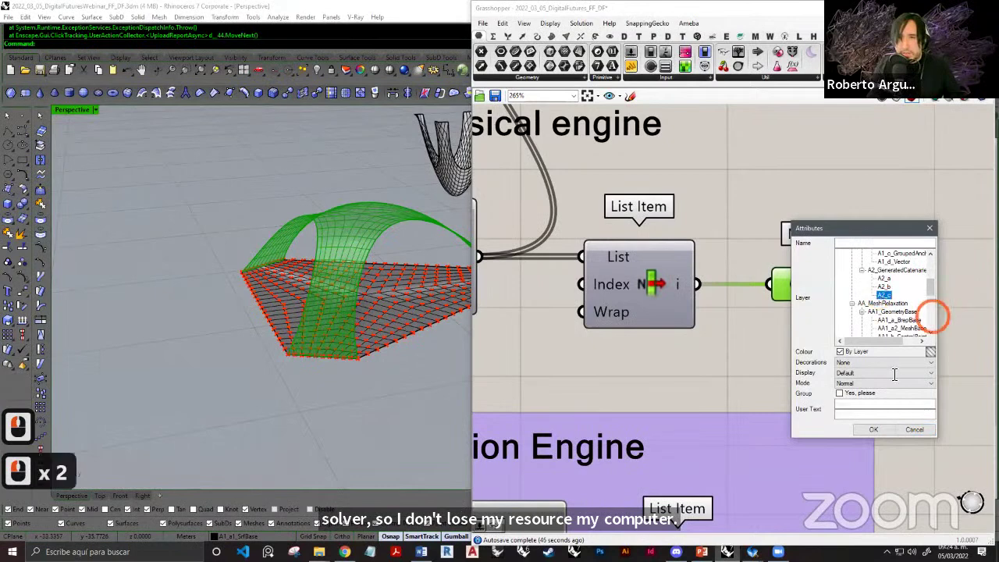
{"action": "left_click", "coordinate": [877, 429]}
{"action": "left_click", "coordinate": [789, 369]}
Collapse the Grasshopper window and move the baked shell off the triangular mesh to the far end of the catenary row.
{"action": "left_click", "coordinate": [939, 8]}
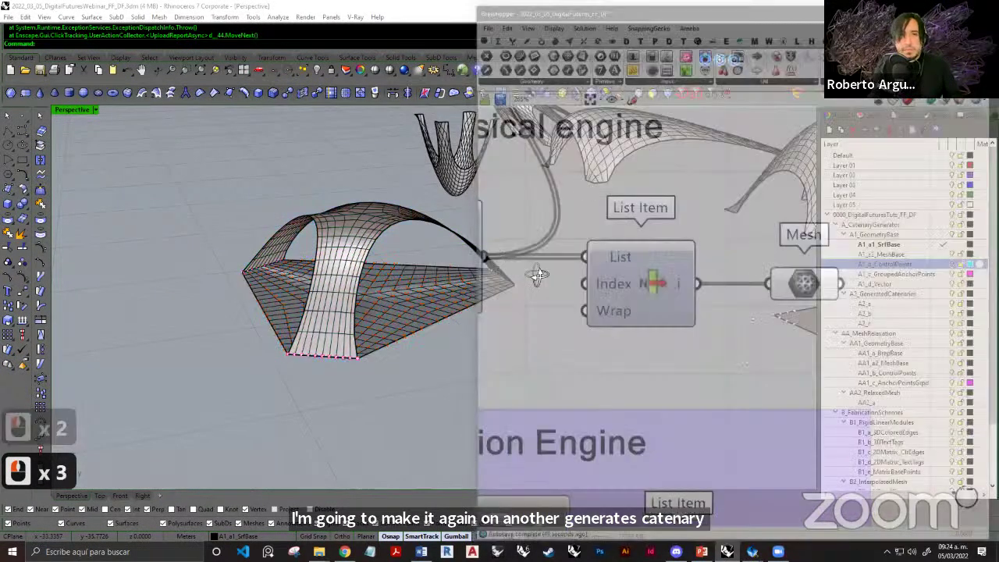
{"action": "right_click_drag", "start_coordinate": [538, 274], "coordinate": [622, 358]}
{"action": "scroll", "coordinate": [591, 286], "scroll_direction": "down", "scroll_amount": 3}
{"action": "scroll", "coordinate": [547, 266], "scroll_direction": "up", "scroll_amount": 2}
{"action": "left_click", "coordinate": [575, 262]}
{"action": "scroll", "coordinate": [503, 276], "scroll_direction": "down", "scroll_amount": 7}
{"action": "scroll", "coordinate": [625, 357], "scroll_direction": "up", "scroll_amount": 2}
{"action": "left_click_drag", "start_coordinate": [615, 344], "coordinate": [233, 260]}
{"action": "left_click", "coordinate": [370, 316]}
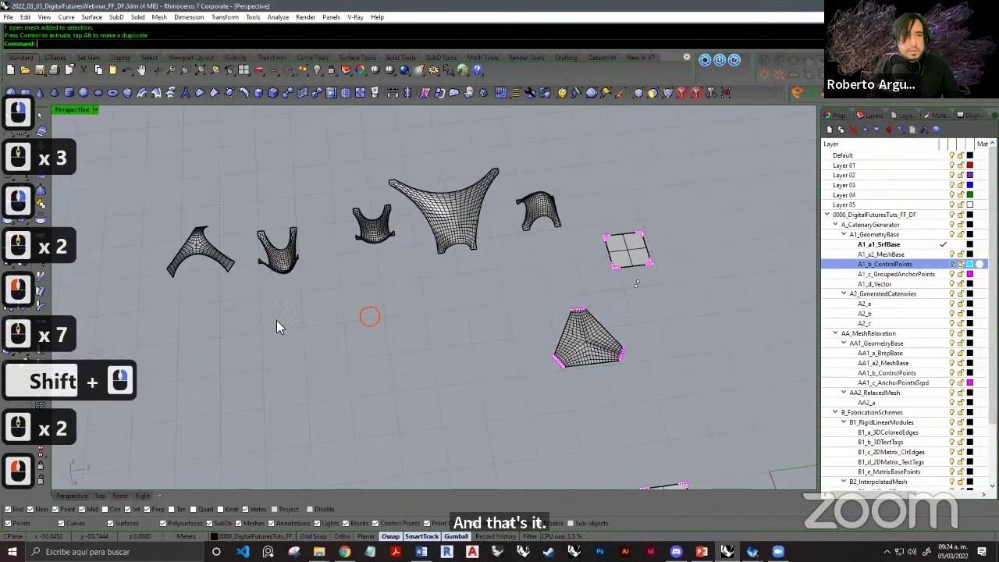
View the row of catenary variations up close and select the largest shell.
{"action": "right_click_drag", "start_coordinate": [276, 320], "coordinate": [476, 320], "text": "shift"}
{"action": "scroll", "coordinate": [461, 277], "scroll_direction": "up", "scroll_amount": 3}
{"action": "right_click_drag", "start_coordinate": [476, 320], "coordinate": [475, 299]}
{"action": "right_click_drag", "start_coordinate": [475, 299], "coordinate": [492, 281], "text": "shift"}
{"action": "left_click", "coordinate": [626, 198]}
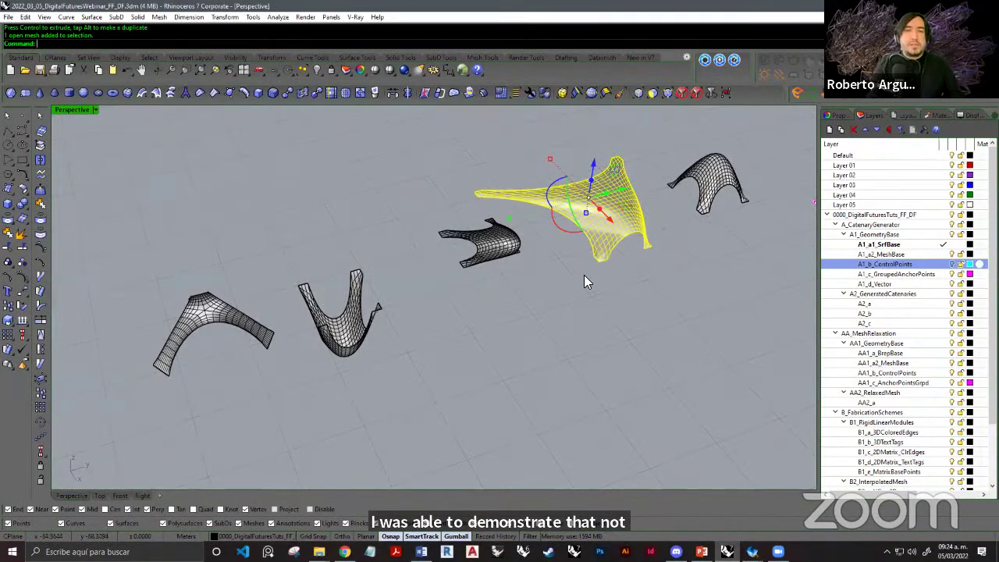
Clear the selection of the largest catenary shell and toggle the visibility of the A1_b_ControlPoints layer.
{"action": "right_click_drag", "start_coordinate": [352, 286], "coordinate": [455, 252], "text": "shift"}
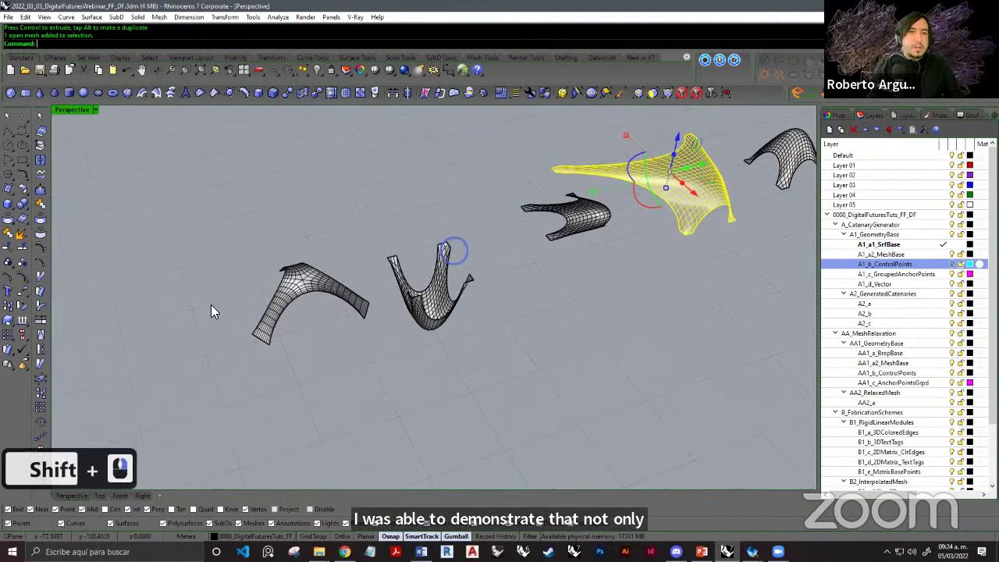
{"action": "scroll", "coordinate": [211, 307], "scroll_direction": "up", "scroll_amount": 4}
{"action": "right_click_drag", "start_coordinate": [257, 305], "coordinate": [396, 361]}
{"action": "right_click_drag", "start_coordinate": [340, 321], "coordinate": [337, 332], "text": "shift"}
{"action": "right_click_drag", "start_coordinate": [322, 292], "coordinate": [422, 319]}
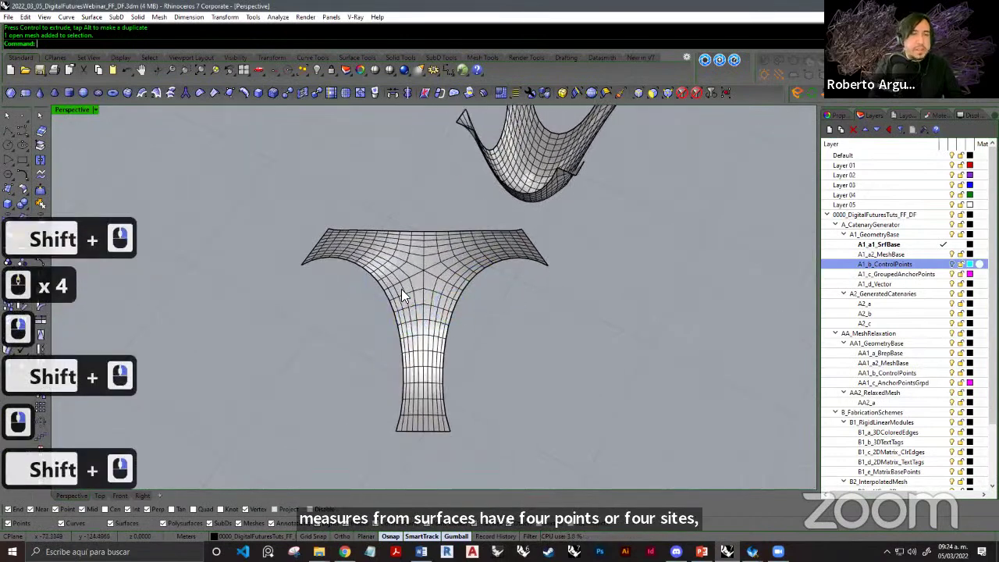
{"action": "scroll", "coordinate": [358, 285], "scroll_direction": "down", "scroll_amount": 3}
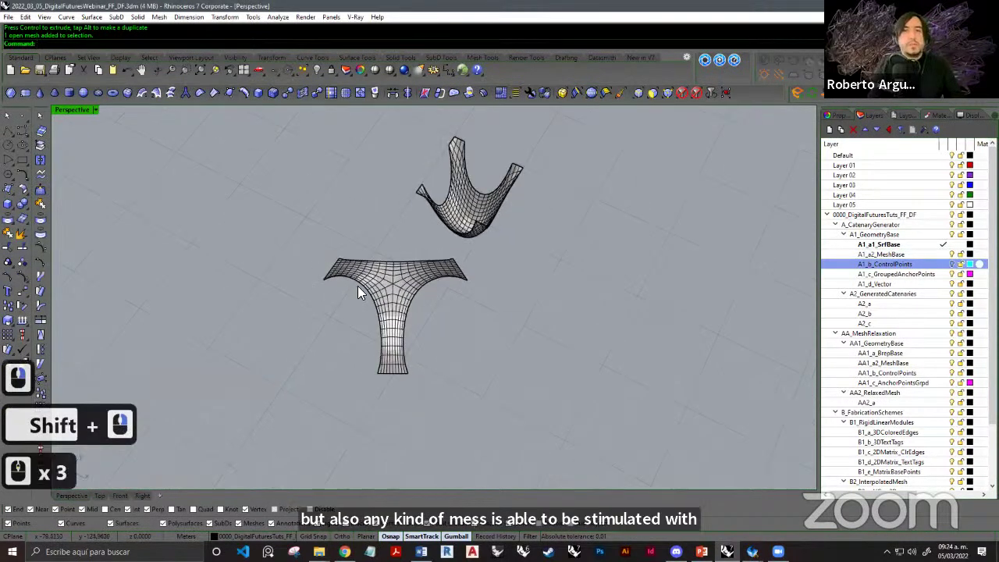
{"action": "scroll", "coordinate": [357, 286], "scroll_direction": "down", "scroll_amount": 6}
{"action": "left_click", "coordinate": [413, 353]}
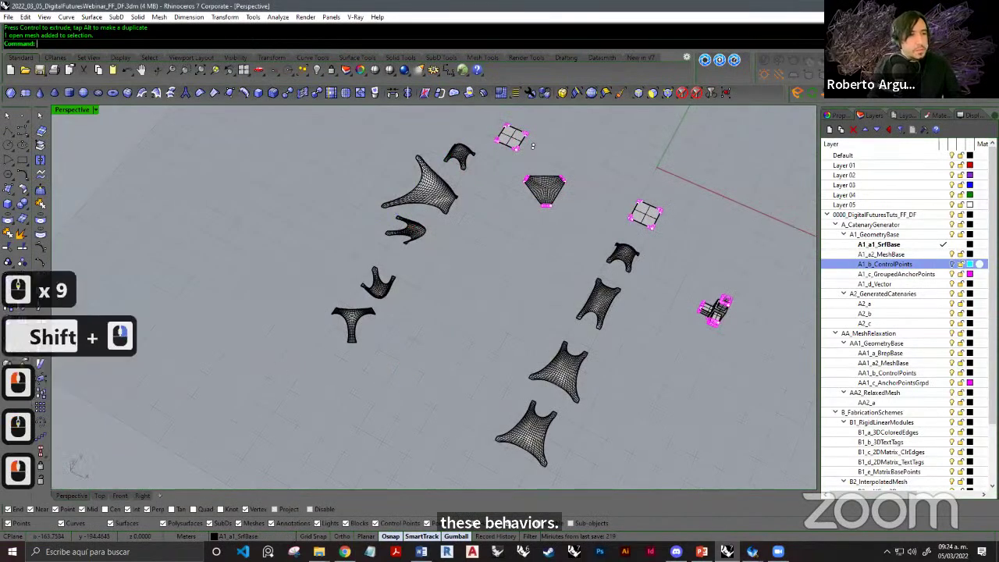
{"action": "left_click", "coordinate": [951, 263]}
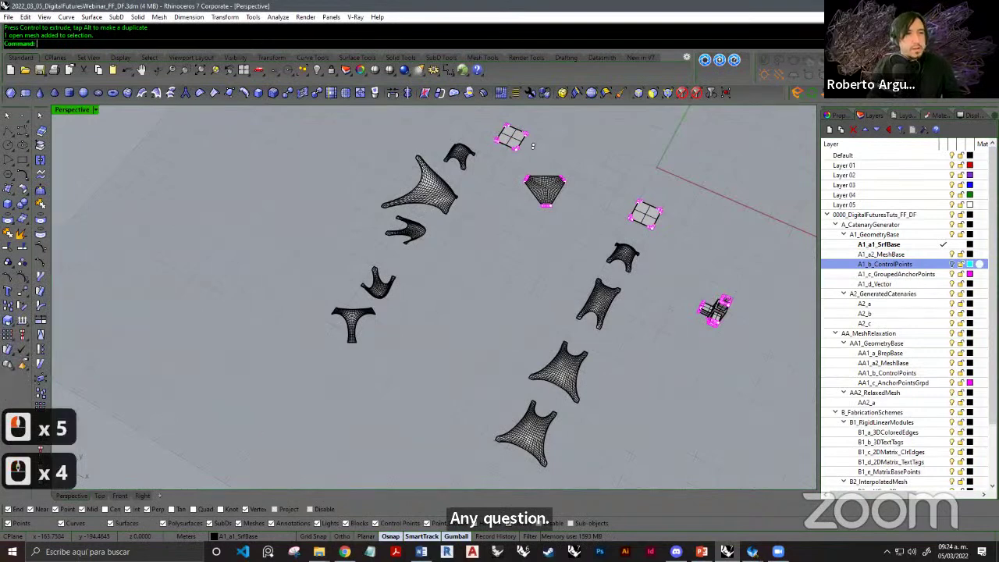
Place a copy of the branching open-ended box polysurface beside the original, leaving its anchor points behind.
{"action": "right_click_drag", "start_coordinate": [453, 318], "coordinate": [452, 296], "text": "shift"}
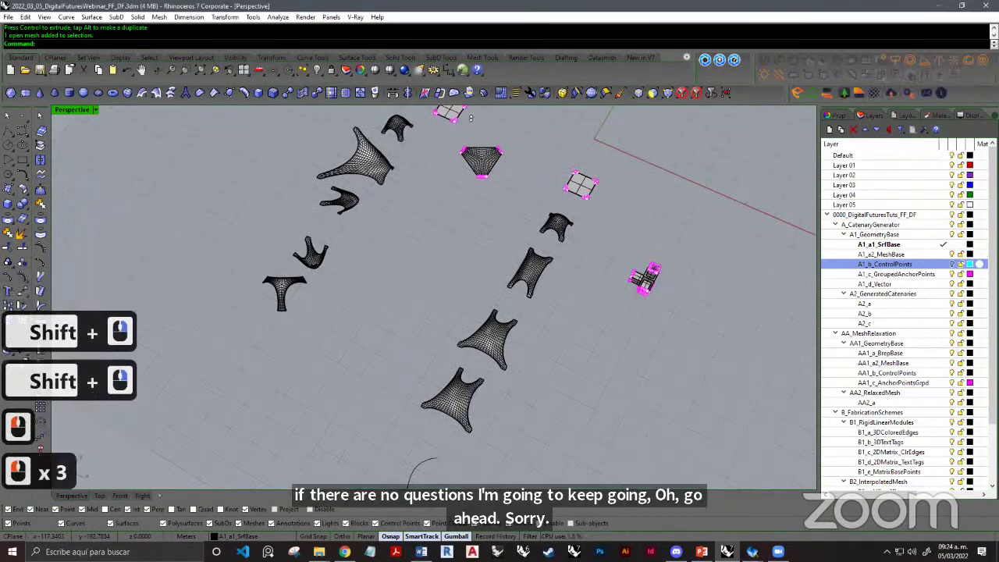
{"action": "right_click_drag", "start_coordinate": [494, 292], "coordinate": [438, 279], "text": "shift"}
{"action": "scroll", "coordinate": [344, 245], "scroll_direction": "up", "scroll_amount": 3}
{"action": "scroll", "coordinate": [437, 280], "scroll_direction": "up", "scroll_amount": 2}
{"action": "right_click_drag", "start_coordinate": [542, 276], "coordinate": [422, 242], "text": "shift"}
{"action": "scroll", "coordinate": [422, 242], "scroll_direction": "down", "scroll_amount": 6, "text": "shift"}
{"action": "right_click_drag", "start_coordinate": [453, 273], "coordinate": [414, 349], "text": "shift"}
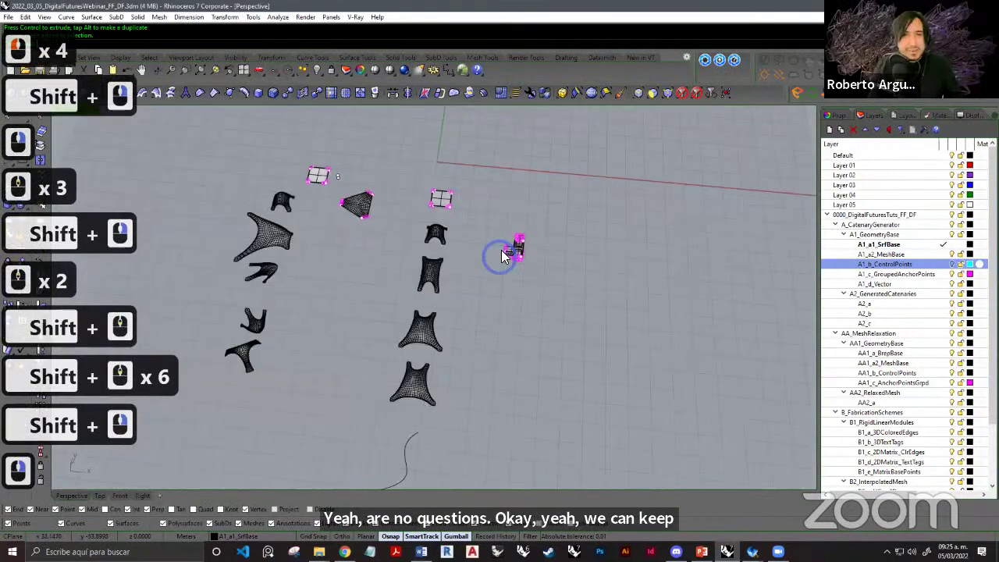
{"action": "scroll", "coordinate": [504, 257], "scroll_direction": "up", "scroll_amount": 9}
{"action": "right_click_drag", "start_coordinate": [409, 300], "coordinate": [375, 320], "text": "shift"}
{"action": "right_click_drag", "start_coordinate": [374, 320], "coordinate": [448, 275]}
{"action": "scroll", "coordinate": [448, 275], "scroll_direction": "up", "scroll_amount": 4}
{"action": "left_click", "coordinate": [375, 299]}
{"action": "right_click_drag", "start_coordinate": [375, 303], "coordinate": [387, 263], "text": "shift"}
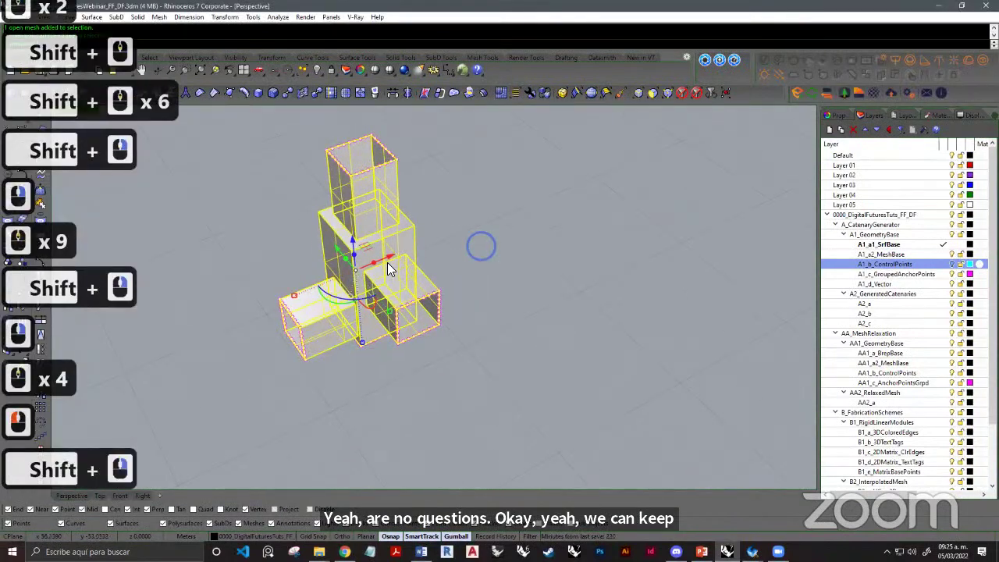
{"action": "scroll", "coordinate": [468, 246], "scroll_direction": "down", "scroll_amount": 2}
{"action": "left_click_drag", "start_coordinate": [359, 249], "coordinate": [477, 390], "text": "alt"}
{"action": "left_click", "coordinate": [517, 270]}
{"action": "right_click_drag", "start_coordinate": [499, 254], "coordinate": [537, 222], "text": "shift"}
{"action": "right_click_drag", "start_coordinate": [499, 281], "coordinate": [553, 348]}
{"action": "scroll", "coordinate": [501, 309], "scroll_direction": "up", "scroll_amount": 3}
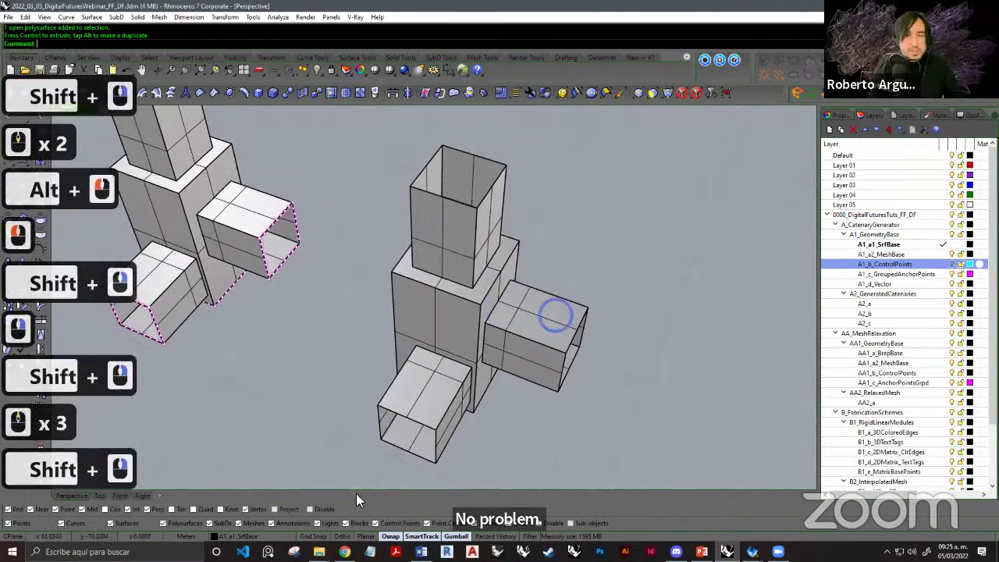
Bring up the Grasshopper definition at the Mesh Relaxation section and widen its window over the Rhino viewport.
{"action": "type", "text": "grasshopper"}
{"action": "key", "text": "space"}
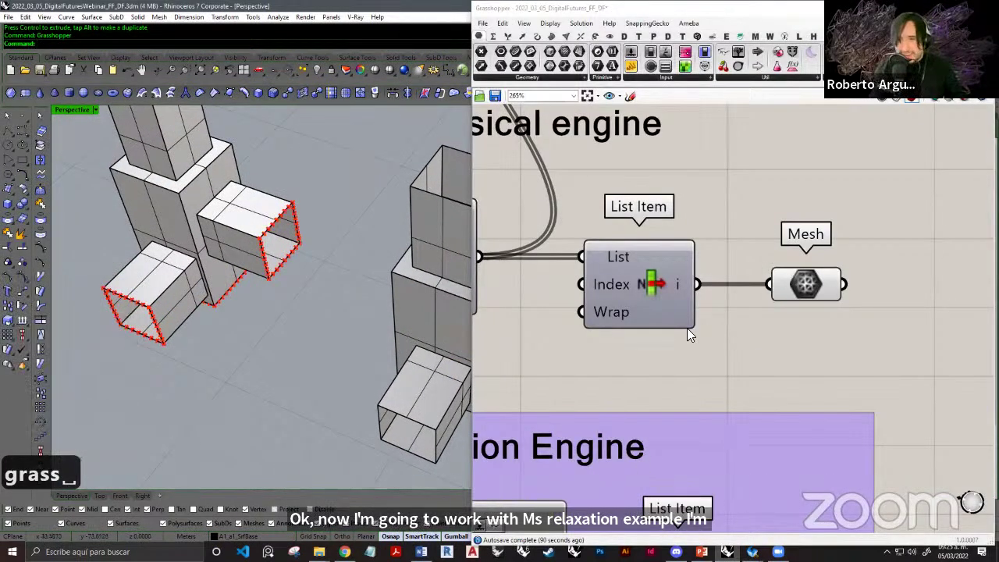
{"action": "scroll", "coordinate": [620, 363], "scroll_direction": "down", "scroll_amount": 7}
{"action": "scroll", "coordinate": [643, 310], "scroll_direction": "up", "scroll_amount": 5}
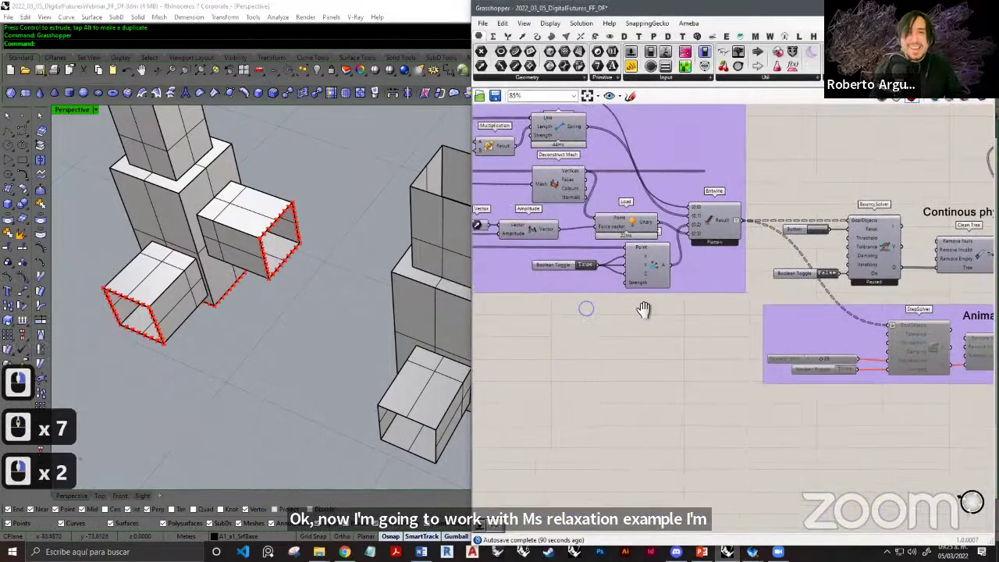
{"action": "scroll", "coordinate": [742, 292], "scroll_direction": "down", "scroll_amount": 8}
{"action": "scroll", "coordinate": [738, 281], "scroll_direction": "up", "scroll_amount": 4}
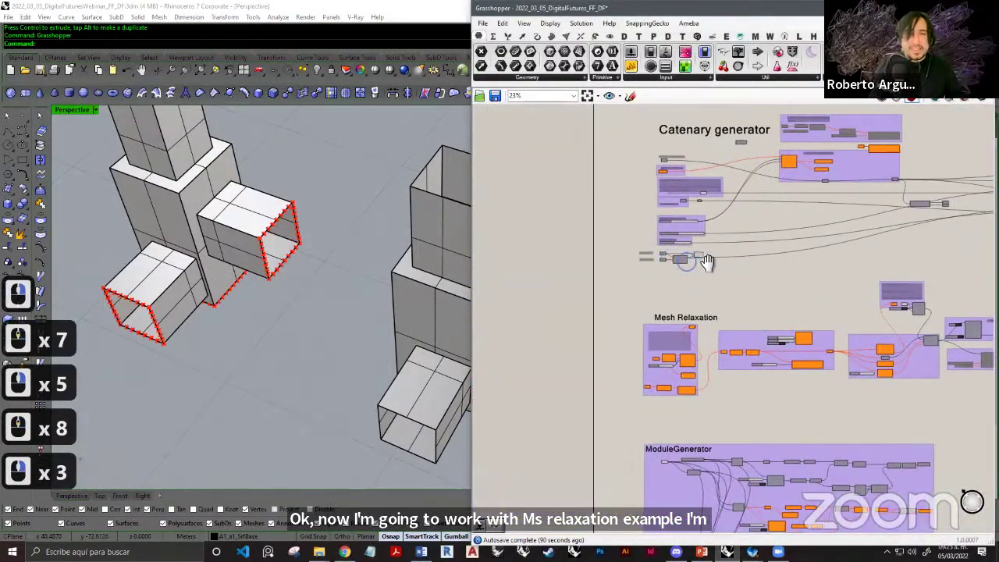
{"action": "scroll", "coordinate": [723, 248], "scroll_direction": "up", "scroll_amount": 5}
{"action": "scroll", "coordinate": [724, 248], "scroll_direction": "up", "scroll_amount": 3}
{"action": "right_click_drag", "start_coordinate": [668, 334], "coordinate": [669, 261]}
{"action": "scroll", "coordinate": [673, 248], "scroll_direction": "down", "scroll_amount": 4}
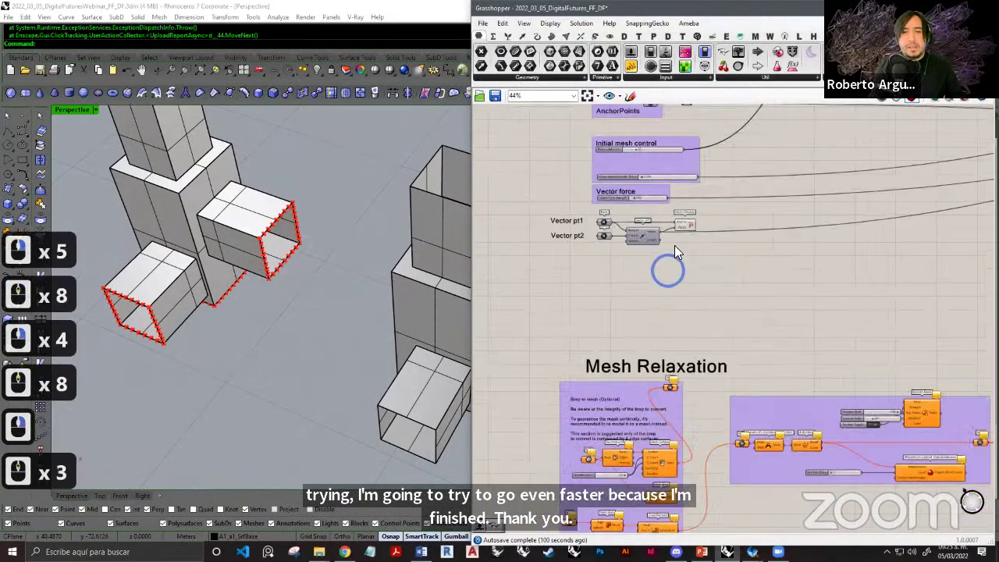
{"action": "right_click_drag", "start_coordinate": [571, 178], "coordinate": [567, 255]}
{"action": "scroll", "coordinate": [646, 287], "scroll_direction": "up", "scroll_amount": 3}
{"action": "right_click_drag", "start_coordinate": [658, 351], "coordinate": [684, 205]}
{"action": "right_click_drag", "start_coordinate": [676, 408], "coordinate": [682, 258]}
{"action": "scroll", "coordinate": [714, 232], "scroll_direction": "up", "scroll_amount": 2}
{"action": "scroll", "coordinate": [682, 259], "scroll_direction": "down", "scroll_amount": 2}
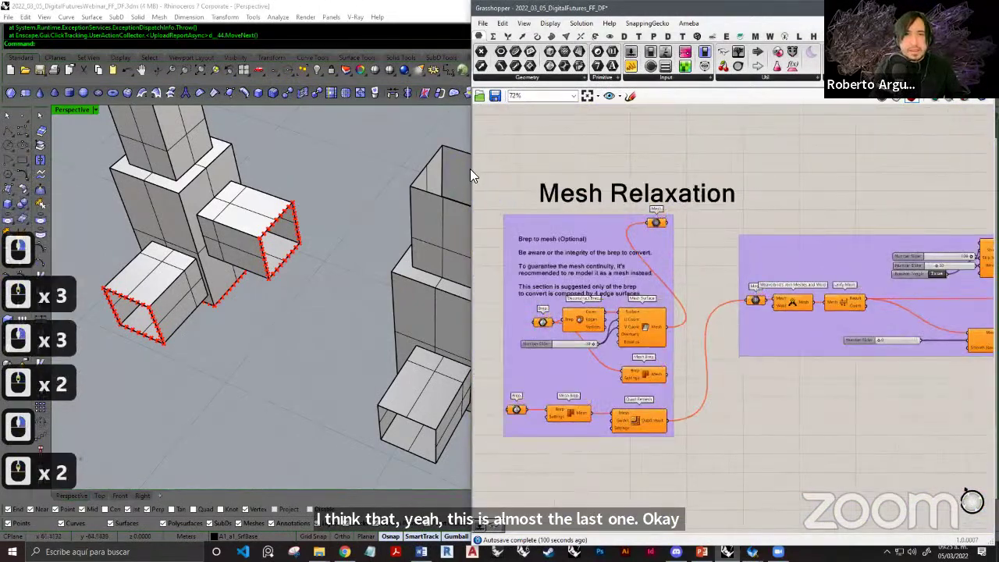
{"action": "left_click_drag", "start_coordinate": [471, 169], "coordinate": [256, 169]}
Examine the Mesh Relaxation definition from the Brep to mesh group through mesh joining and subdivision to the NakedVertices and EdgeLengths components.
{"action": "right_click_drag", "start_coordinate": [561, 289], "coordinate": [607, 278]}
{"action": "right_click_drag", "start_coordinate": [834, 287], "coordinate": [530, 284]}
{"action": "right_click_drag", "start_coordinate": [803, 289], "coordinate": [678, 288]}
{"action": "right_click_drag", "start_coordinate": [545, 287], "coordinate": [484, 287]}
{"action": "scroll", "coordinate": [484, 287], "scroll_direction": "left", "scroll_amount": 4}
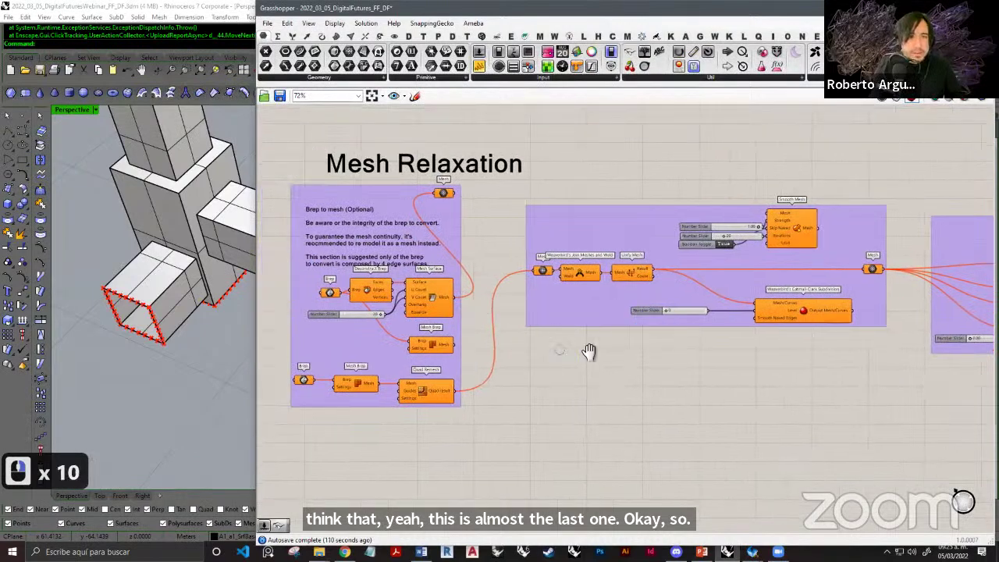
{"action": "scroll", "coordinate": [589, 351], "scroll_direction": "up", "scroll_amount": 3}
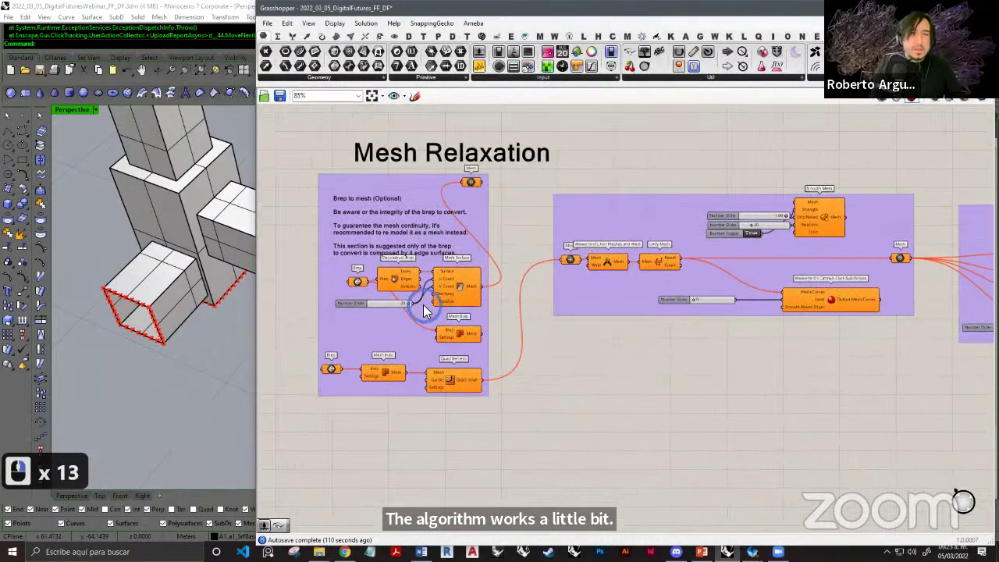
{"action": "scroll", "coordinate": [423, 304], "scroll_direction": "up", "scroll_amount": 3}
{"action": "right_click_drag", "start_coordinate": [561, 350], "coordinate": [501, 364]}
{"action": "scroll", "coordinate": [500, 364], "scroll_direction": "down", "scroll_amount": 3}
{"action": "right_click_drag", "start_coordinate": [796, 324], "coordinate": [374, 305]}
{"action": "scroll", "coordinate": [557, 368], "scroll_direction": "up", "scroll_amount": 3}
{"action": "right_click_drag", "start_coordinate": [570, 406], "coordinate": [594, 409]}
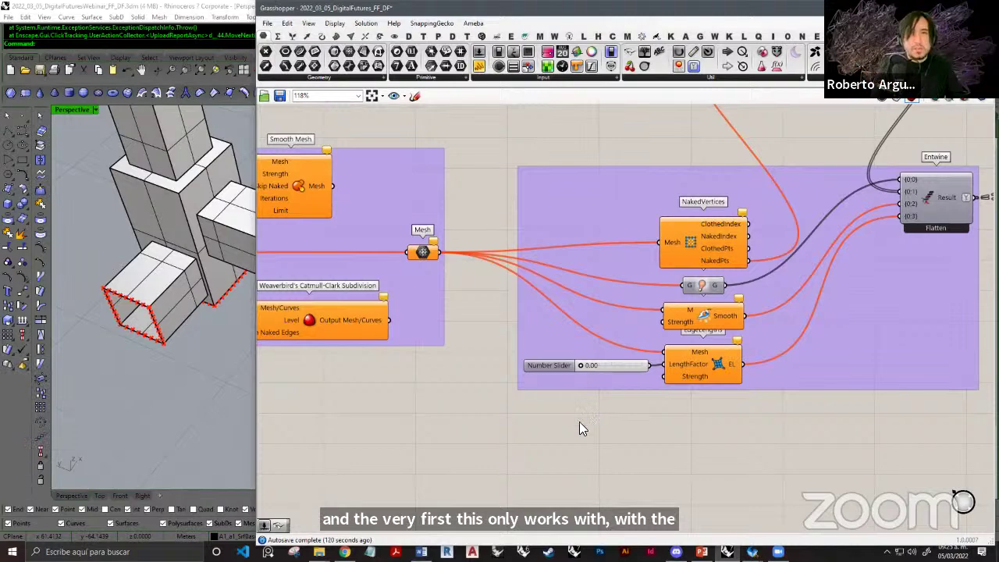
{"action": "scroll", "coordinate": [562, 376], "scroll_direction": "down", "scroll_amount": 3}
{"action": "scroll", "coordinate": [726, 279], "scroll_direction": "up", "scroll_amount": 3}
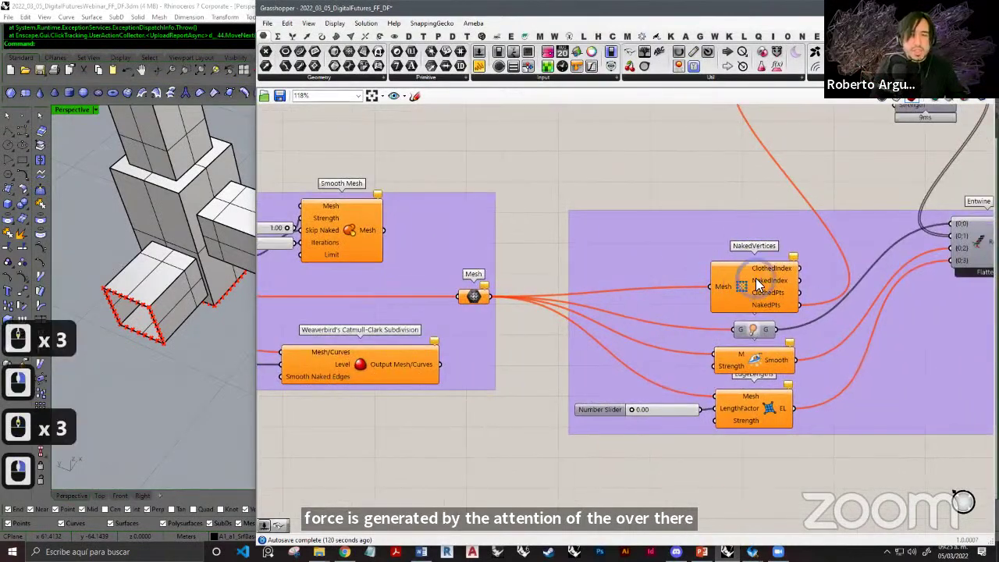
{"action": "right_click_drag", "start_coordinate": [623, 306], "coordinate": [685, 306]}
Examine the Quad Remesh component and its Mesh Brep input in the optional Brep to mesh group.
{"action": "scroll", "coordinate": [685, 307], "scroll_direction": "down", "scroll_amount": 6}
{"action": "right_click_drag", "start_coordinate": [499, 321], "coordinate": [654, 293]}
{"action": "right_click_drag", "start_coordinate": [488, 326], "coordinate": [610, 336]}
{"action": "scroll", "coordinate": [642, 299], "scroll_direction": "up", "scroll_amount": 6}
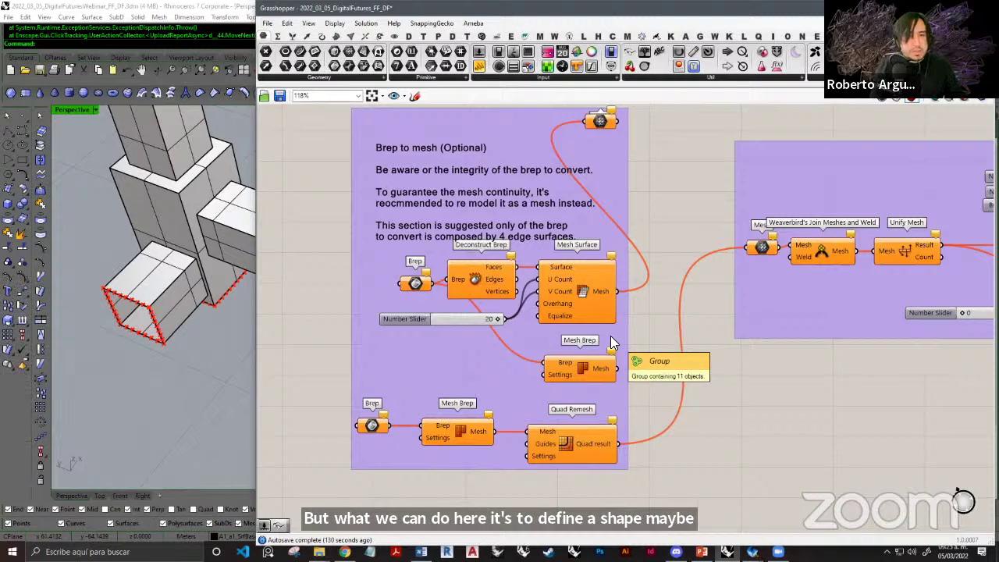
{"action": "scroll", "coordinate": [556, 389], "scroll_direction": "up", "scroll_amount": 5}
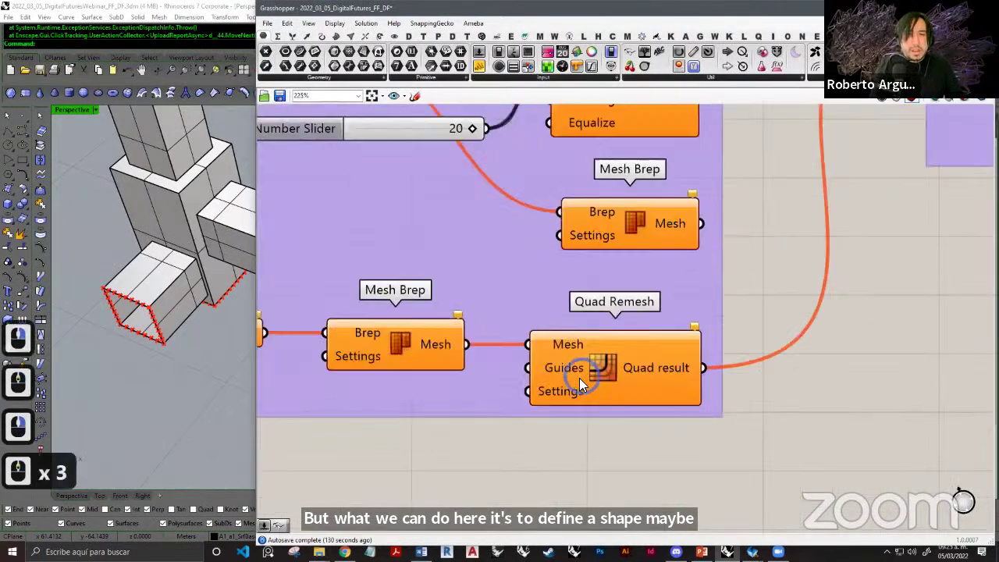
{"action": "right_click_drag", "start_coordinate": [579, 378], "coordinate": [635, 369]}
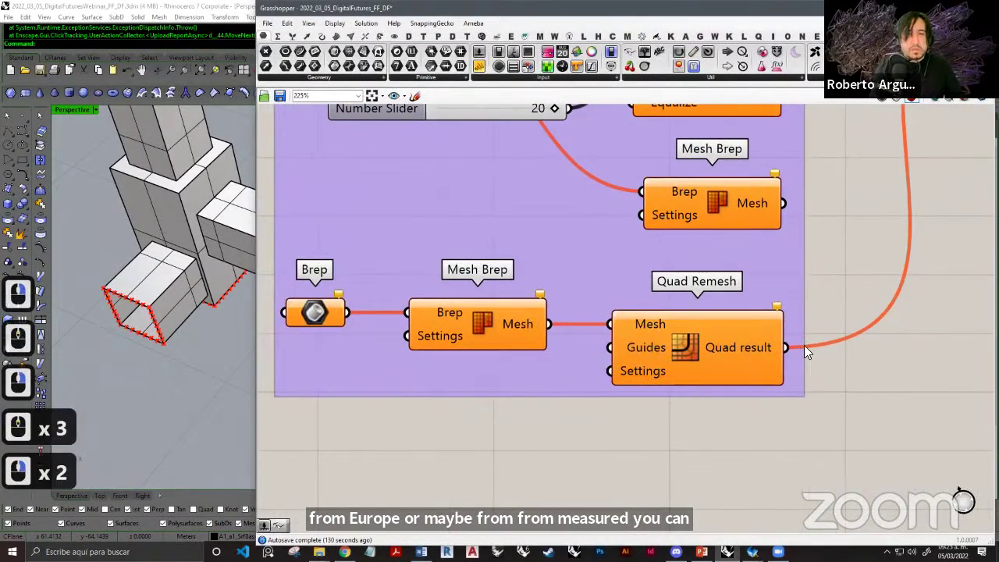
{"action": "right_click_drag", "start_coordinate": [712, 359], "coordinate": [684, 365]}
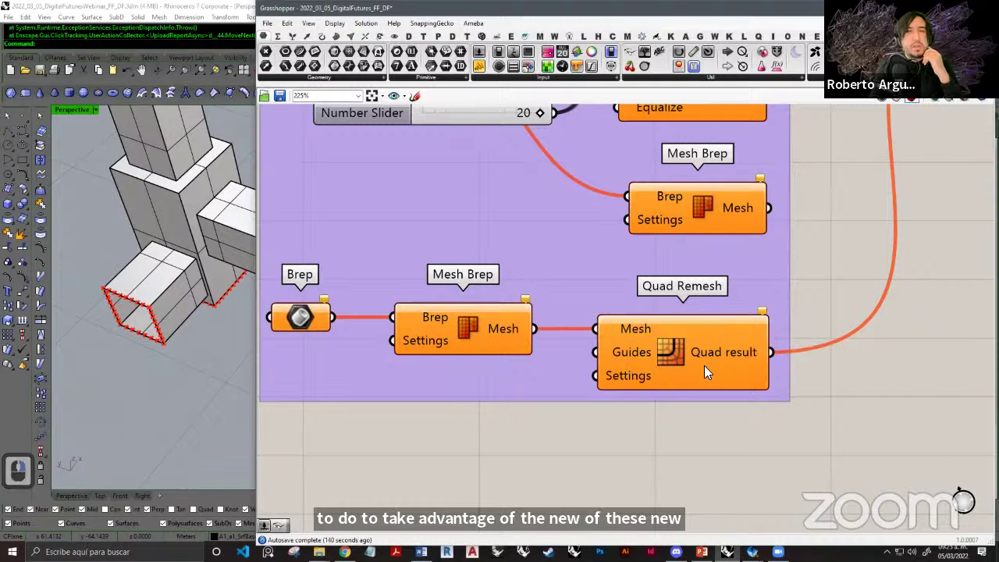
{"action": "right_click_drag", "start_coordinate": [676, 363], "coordinate": [702, 367]}
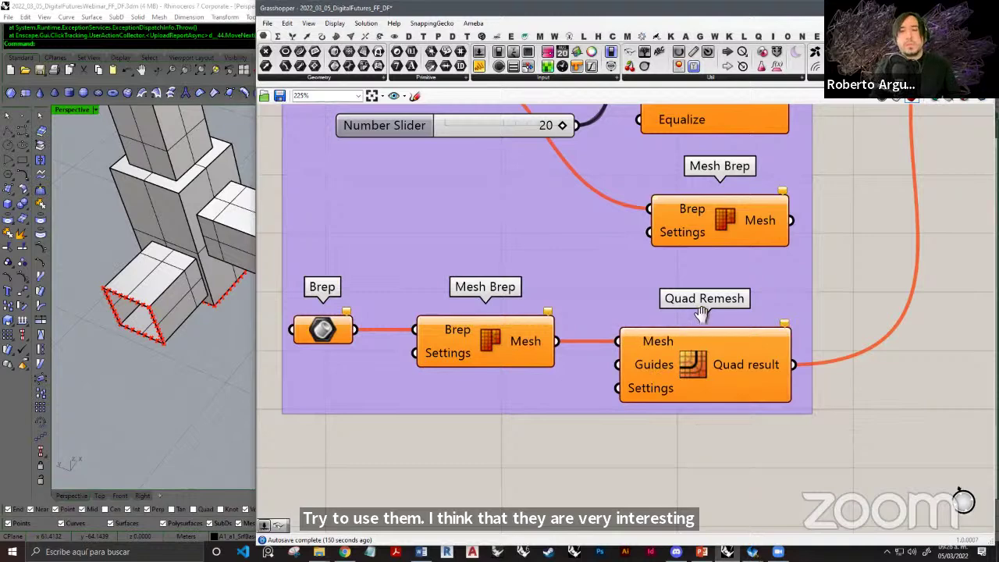
{"action": "scroll", "coordinate": [723, 320], "scroll_direction": "up", "scroll_amount": 2}
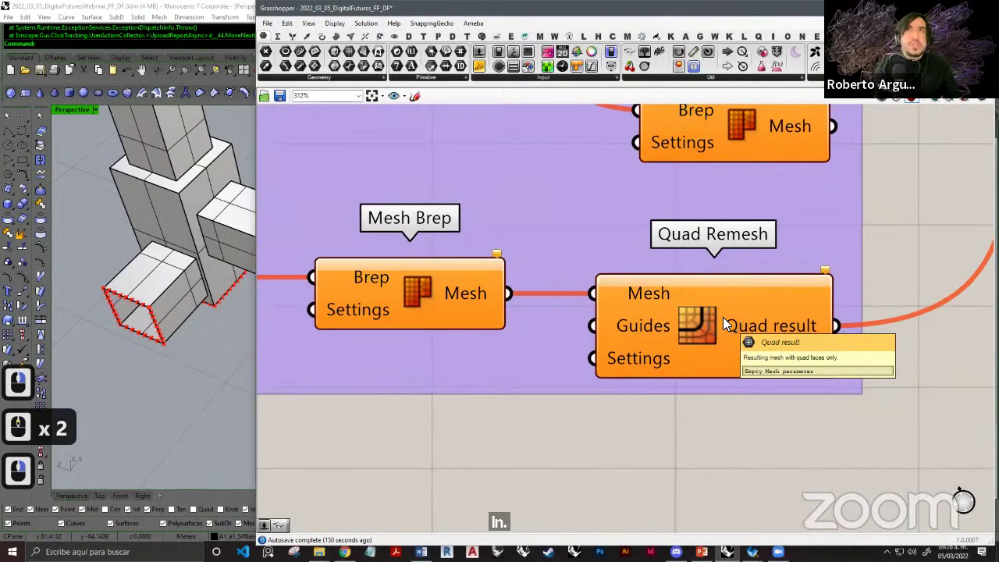
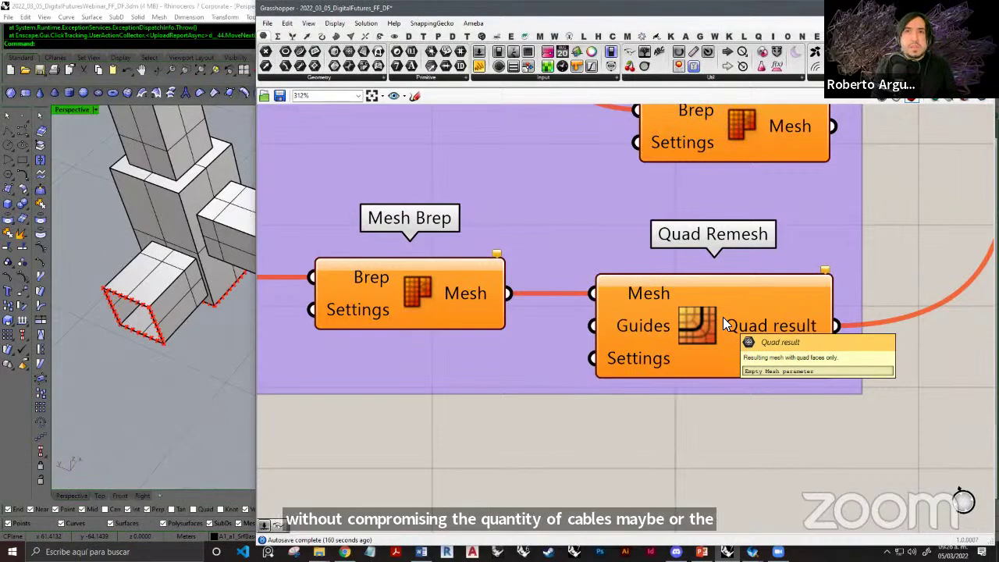
Compare the Deconstruct Brep and Mesh Surface branch with the Mesh Brep and Quad Remesh branch feeding the mesh-joining group.
{"action": "scroll", "coordinate": [495, 279], "scroll_direction": "down", "scroll_amount": 4}
{"action": "scroll", "coordinate": [615, 365], "scroll_direction": "up", "scroll_amount": 3}
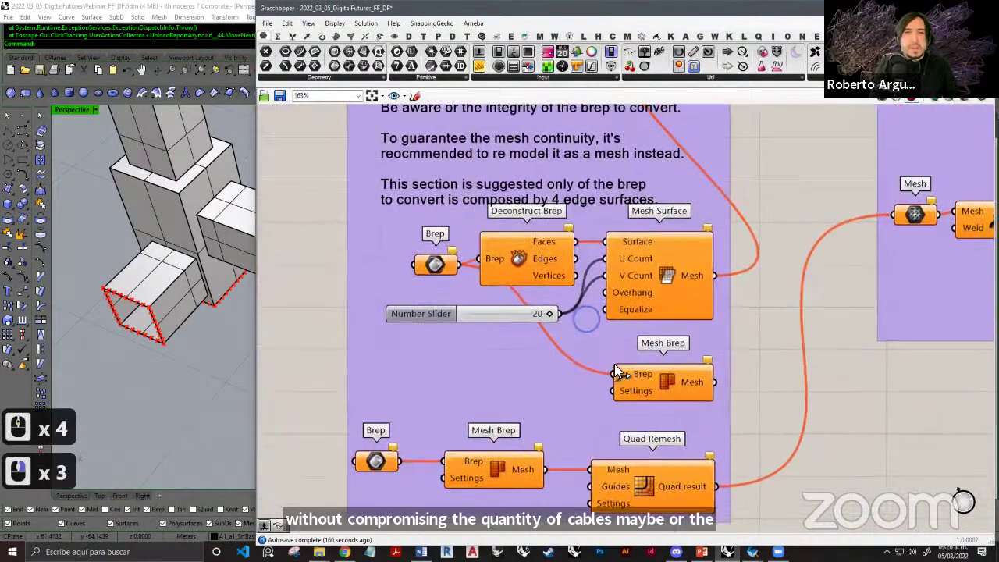
{"action": "scroll", "coordinate": [625, 367], "scroll_direction": "up", "scroll_amount": 3}
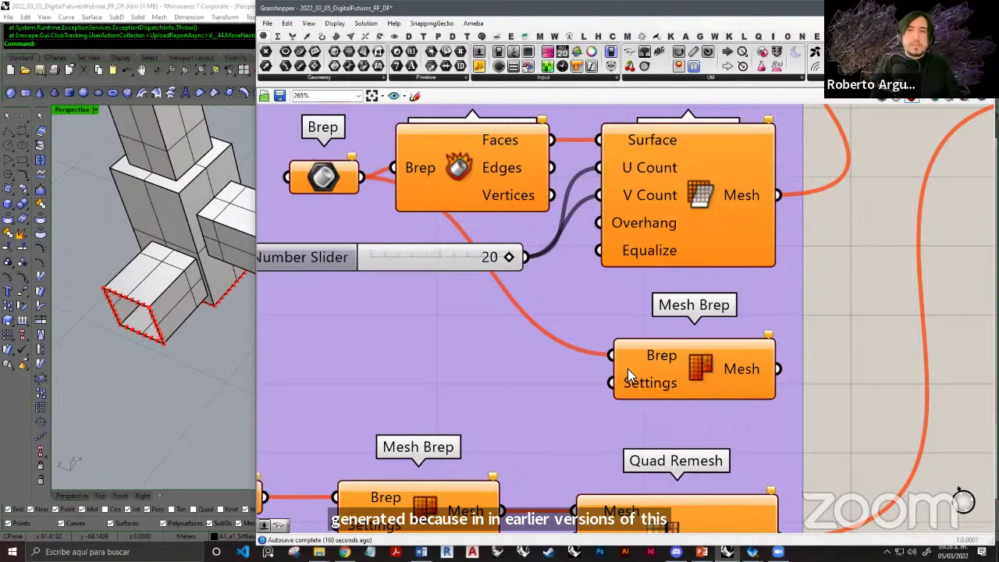
{"action": "right_click_drag", "start_coordinate": [624, 362], "coordinate": [657, 388]}
{"action": "scroll", "coordinate": [658, 389], "scroll_direction": "down", "scroll_amount": 2}
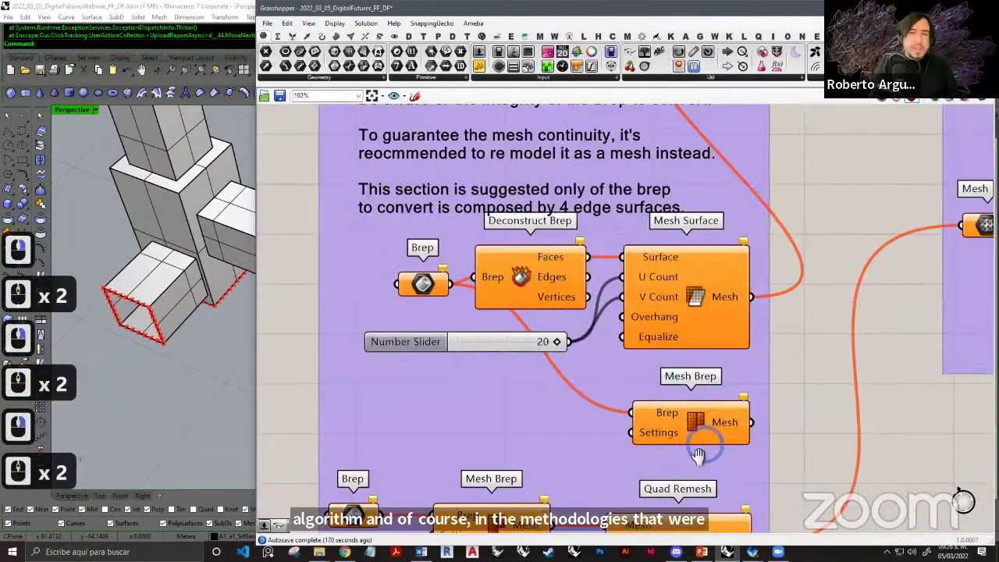
{"action": "mouse_move", "coordinate": [670, 418]}
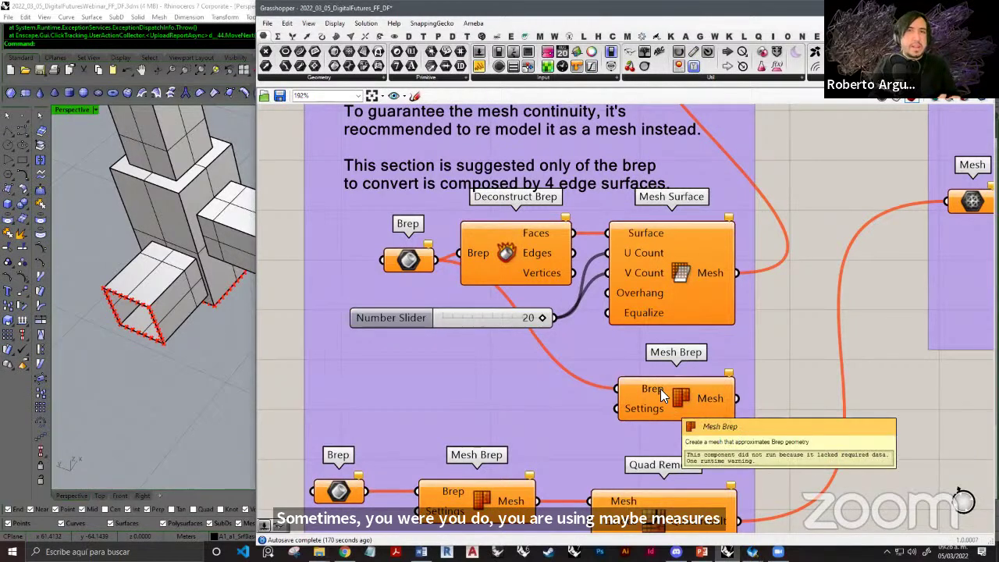
{"action": "right_click_drag", "start_coordinate": [606, 351], "coordinate": [579, 367]}
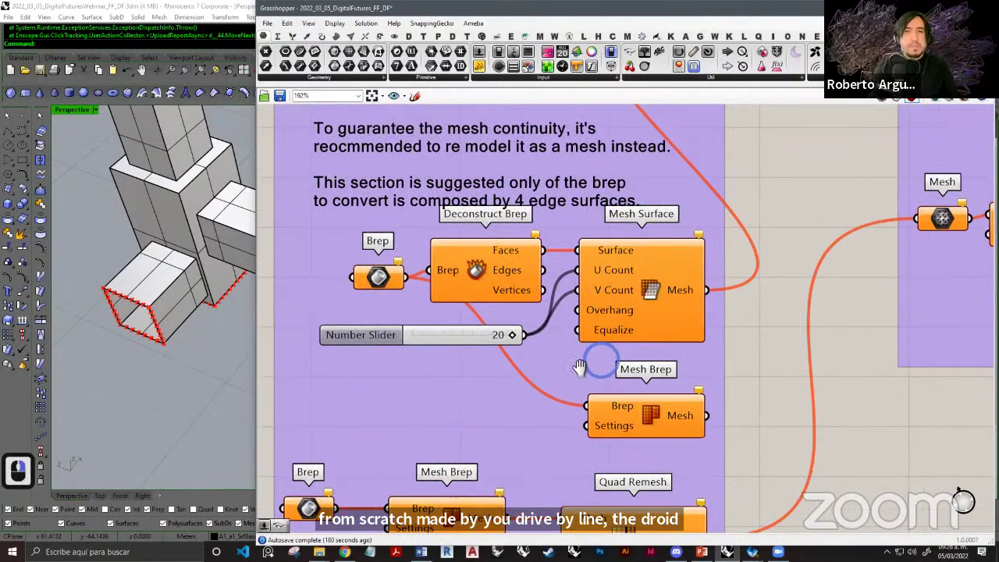
{"action": "scroll", "coordinate": [579, 367], "scroll_direction": "up", "scroll_amount": 4}
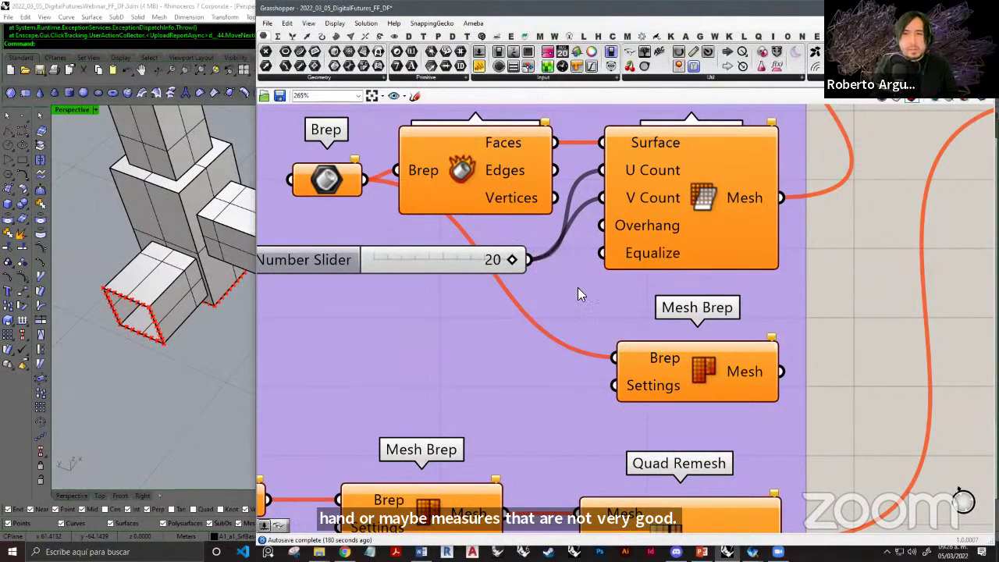
{"action": "scroll", "coordinate": [692, 334], "scroll_direction": "up", "scroll_amount": 3}
{"action": "scroll", "coordinate": [699, 321], "scroll_direction": "down", "scroll_amount": 7}
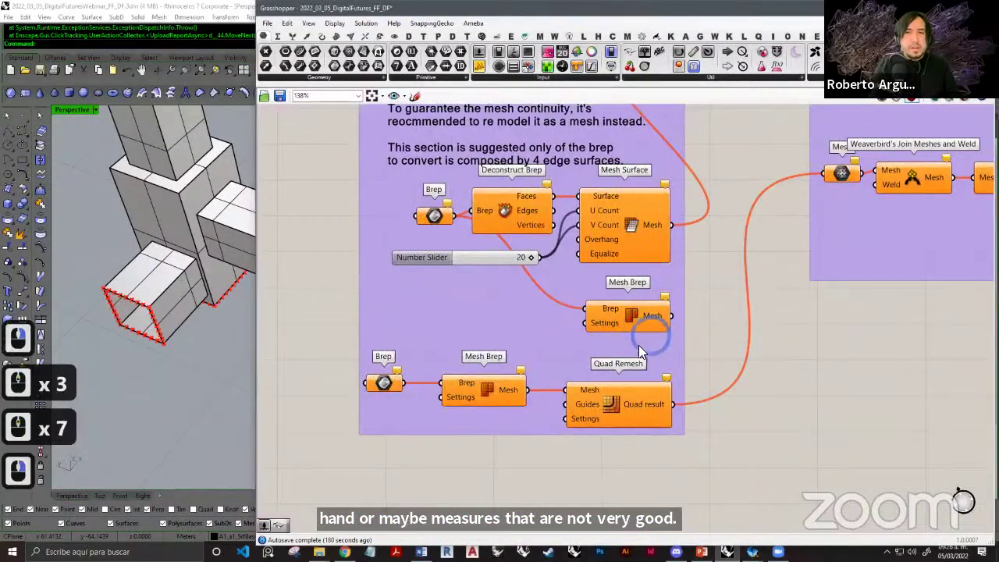
{"action": "right_click_drag", "start_coordinate": [638, 345], "coordinate": [606, 331]}
{"action": "scroll", "coordinate": [645, 377], "scroll_direction": "up", "scroll_amount": 3}
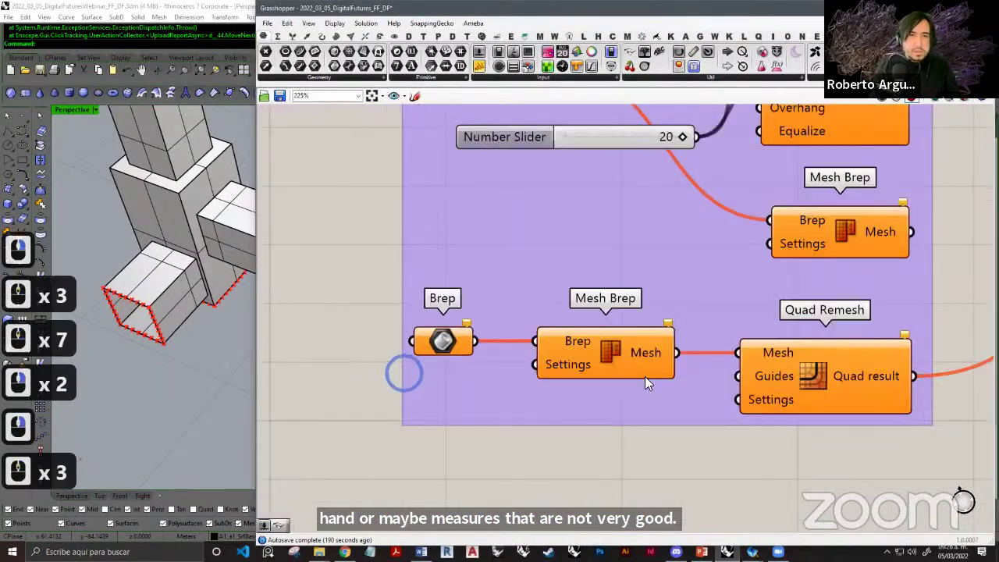
{"action": "scroll", "coordinate": [704, 376], "scroll_direction": "down", "scroll_amount": 2}
{"action": "scroll", "coordinate": [706, 382], "scroll_direction": "up", "scroll_amount": 2}
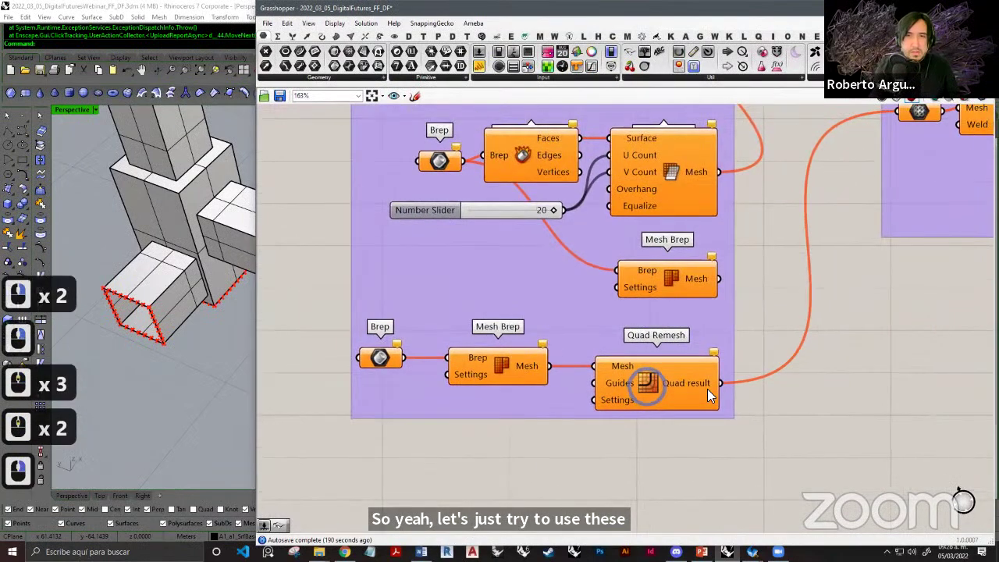
{"action": "scroll", "coordinate": [502, 288], "scroll_direction": "down", "scroll_amount": 3}
{"action": "right_click_drag", "start_coordinate": [501, 287], "coordinate": [415, 281]}
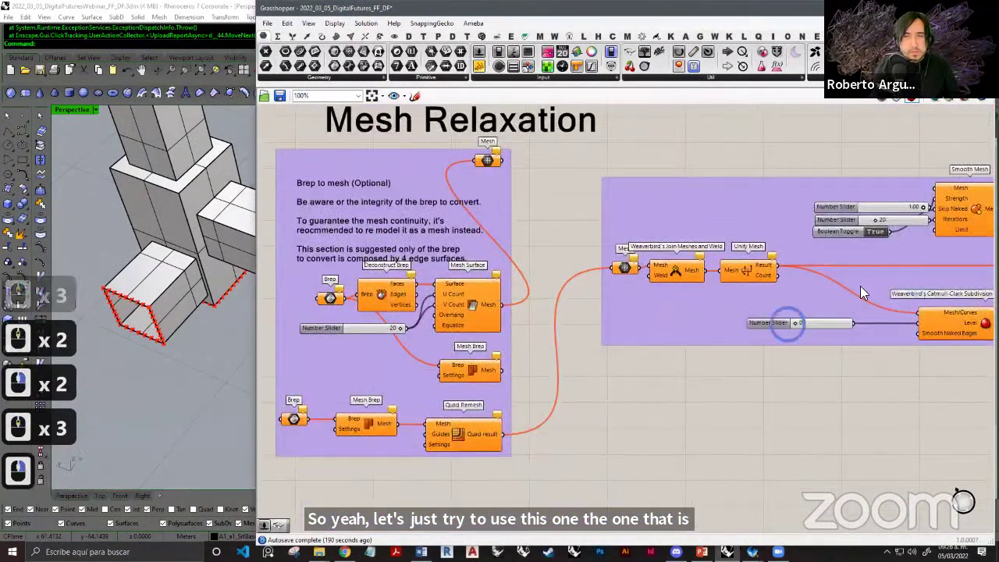
Widen the Rhino viewport beside the definition and bring the branching box polysurface without highlighted red edges into focus.
{"action": "right_click_drag", "start_coordinate": [626, 341], "coordinate": [755, 317]}
{"action": "right_click_drag", "start_coordinate": [356, 245], "coordinate": [428, 278]}
{"action": "right_click_drag", "start_coordinate": [344, 300], "coordinate": [436, 323], "text": "shift"}
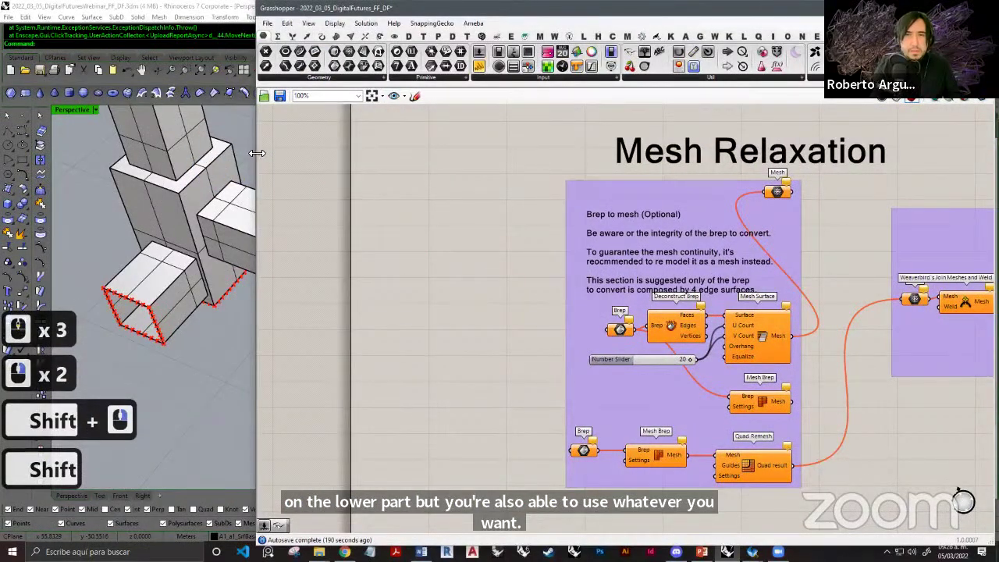
{"action": "left_click_drag", "start_coordinate": [256, 153], "coordinate": [552, 153]}
{"action": "right_click_drag", "start_coordinate": [383, 253], "coordinate": [333, 230], "text": "shift"}
{"action": "right_click_drag", "start_coordinate": [445, 230], "coordinate": [360, 284]}
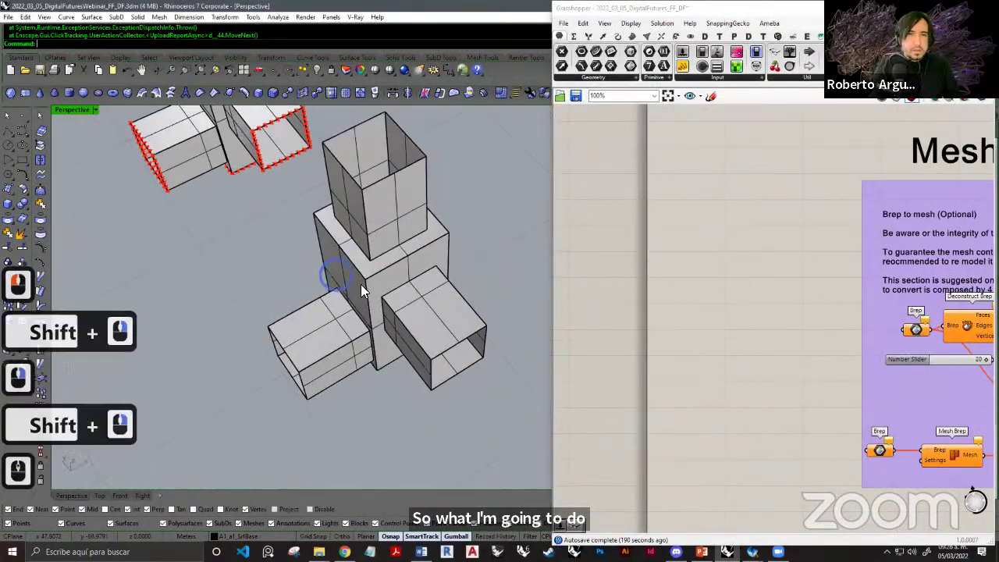
{"action": "scroll", "coordinate": [360, 284], "scroll_direction": "down", "scroll_amount": 1}
{"action": "left_click", "coordinate": [379, 306]}
{"action": "left_click", "coordinate": [413, 396]}
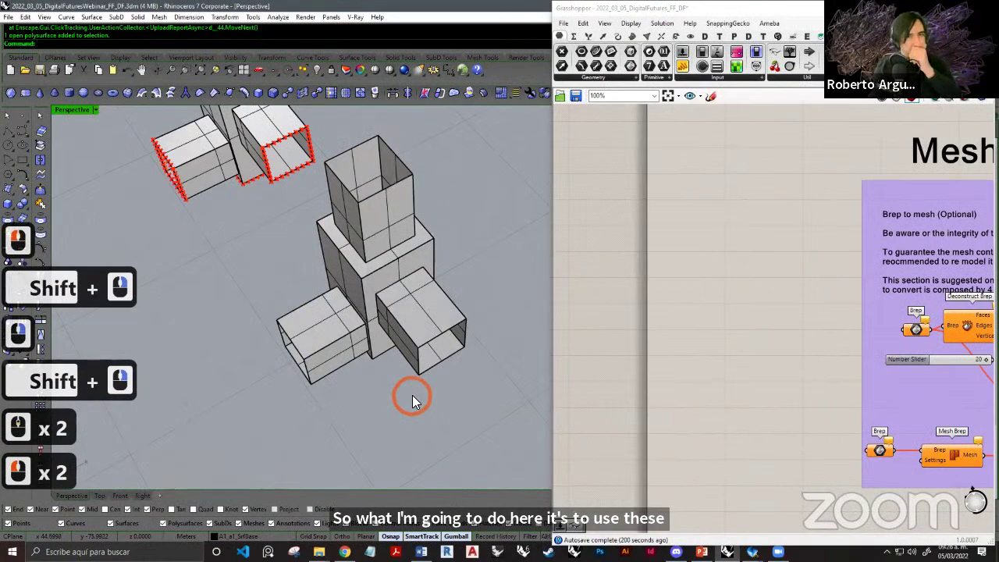
Disable the Mesh parameter that feeds the NakedVertices, Smooth and EdgeLengths components.
{"action": "right_click_drag", "start_coordinate": [370, 304], "coordinate": [426, 339]}
{"action": "right_click_drag", "start_coordinate": [877, 431], "coordinate": [727, 336], "text": "shift"}
{"action": "scroll", "coordinate": [695, 339], "scroll_direction": "up", "scroll_amount": 3}
{"action": "right_click_drag", "start_coordinate": [647, 336], "coordinate": [682, 310]}
{"action": "scroll", "coordinate": [704, 336], "scroll_direction": "up", "scroll_amount": 1}
{"action": "right_click_drag", "start_coordinate": [749, 312], "coordinate": [620, 330]}
{"action": "scroll", "coordinate": [616, 320], "scroll_direction": "down", "scroll_amount": 8}
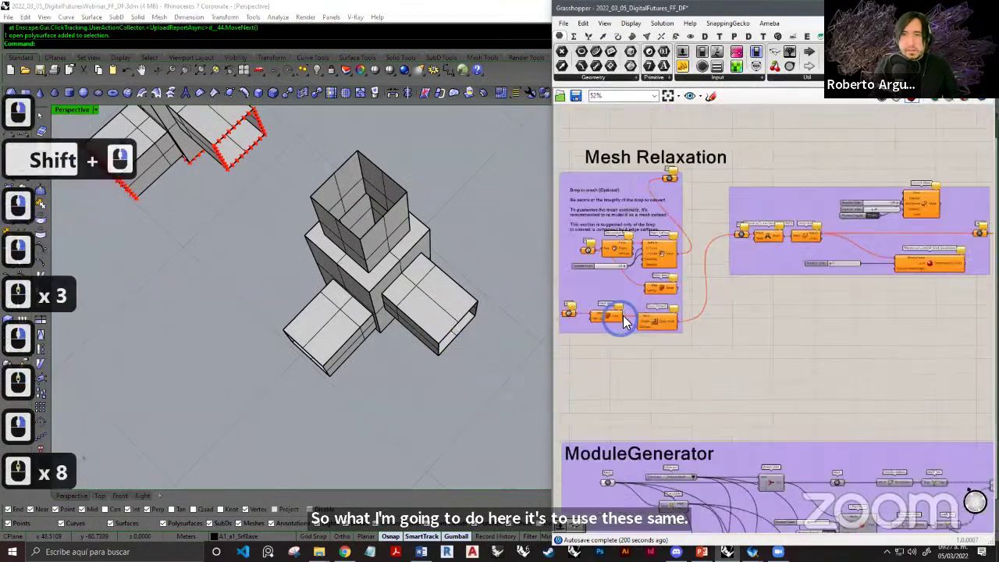
{"action": "scroll", "coordinate": [640, 281], "scroll_direction": "up", "scroll_amount": 8}
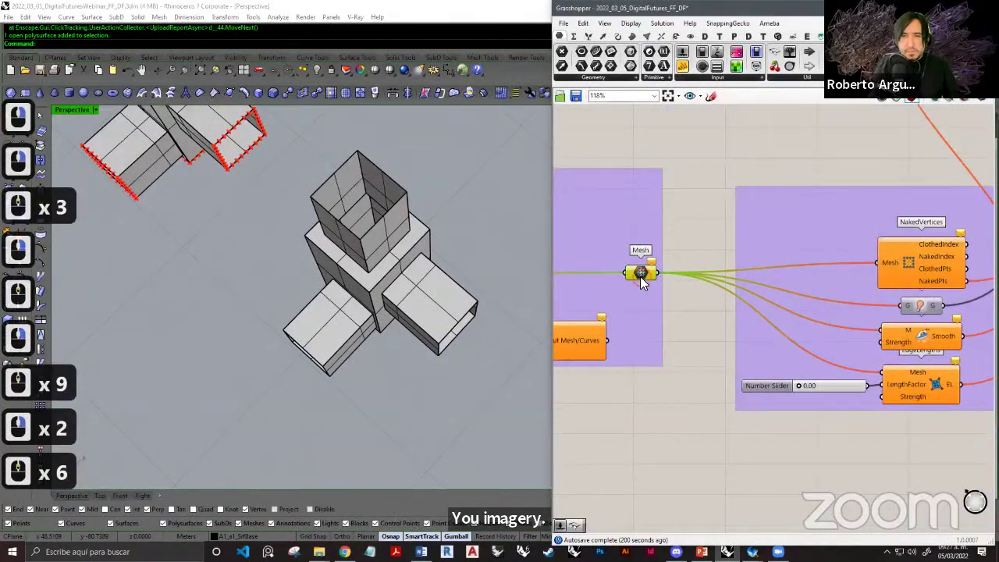
{"action": "right_click", "coordinate": [640, 277]}
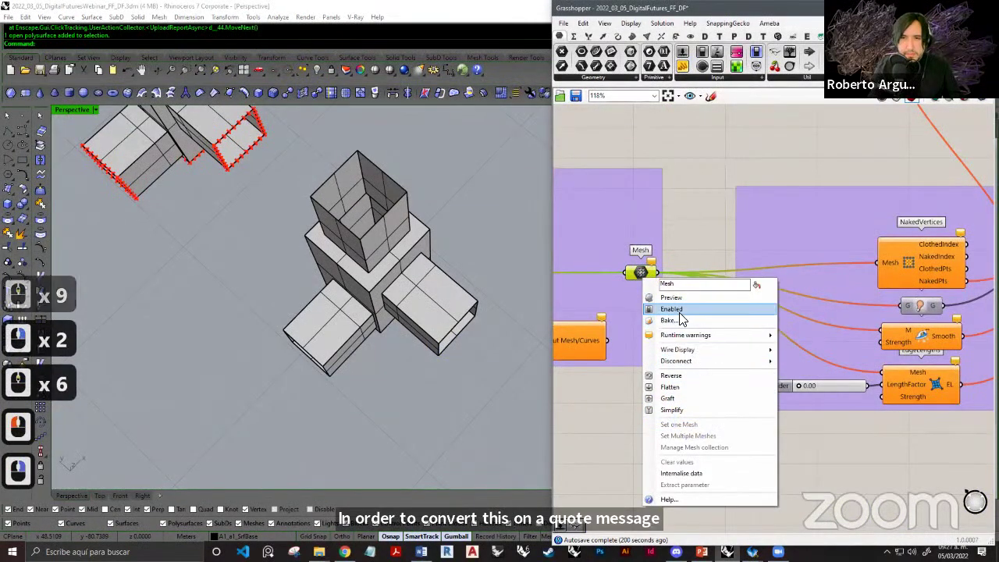
{"action": "left_click", "coordinate": [680, 311]}
{"action": "left_click", "coordinate": [661, 413]}
Set the branching box polysurface without highlighted edges as the single Brep for the Mesh Brep and Quad Remesh branch.
{"action": "right_click_drag", "start_coordinate": [750, 385], "coordinate": [858, 372]}
{"action": "scroll", "coordinate": [859, 371], "scroll_direction": "down", "scroll_amount": 7}
{"action": "right_click_drag", "start_coordinate": [691, 385], "coordinate": [788, 337]}
{"action": "right_click_drag", "start_coordinate": [755, 349], "coordinate": [788, 336]}
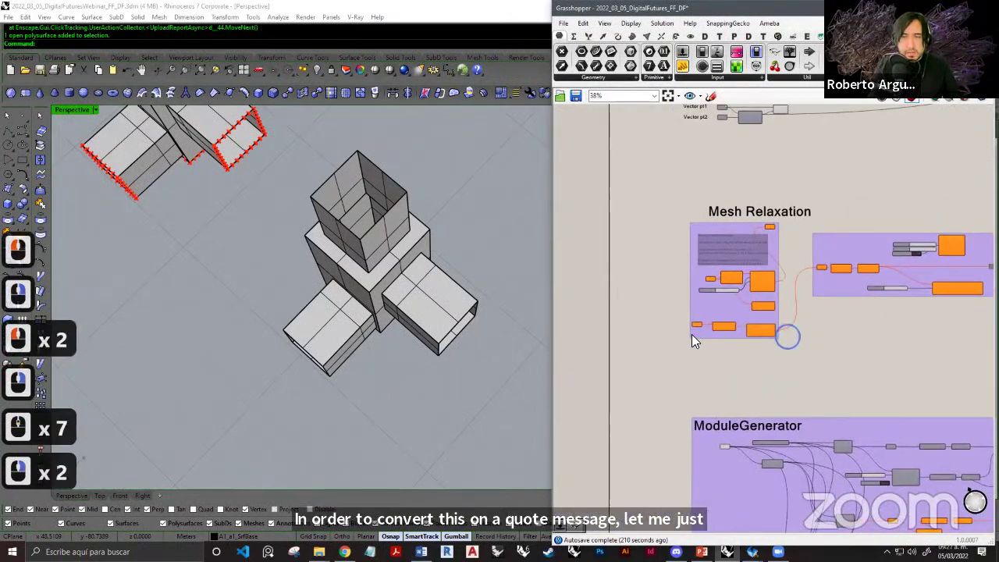
{"action": "scroll", "coordinate": [694, 333], "scroll_direction": "up", "scroll_amount": 4}
{"action": "right_click_drag", "start_coordinate": [972, 278], "coordinate": [840, 274]}
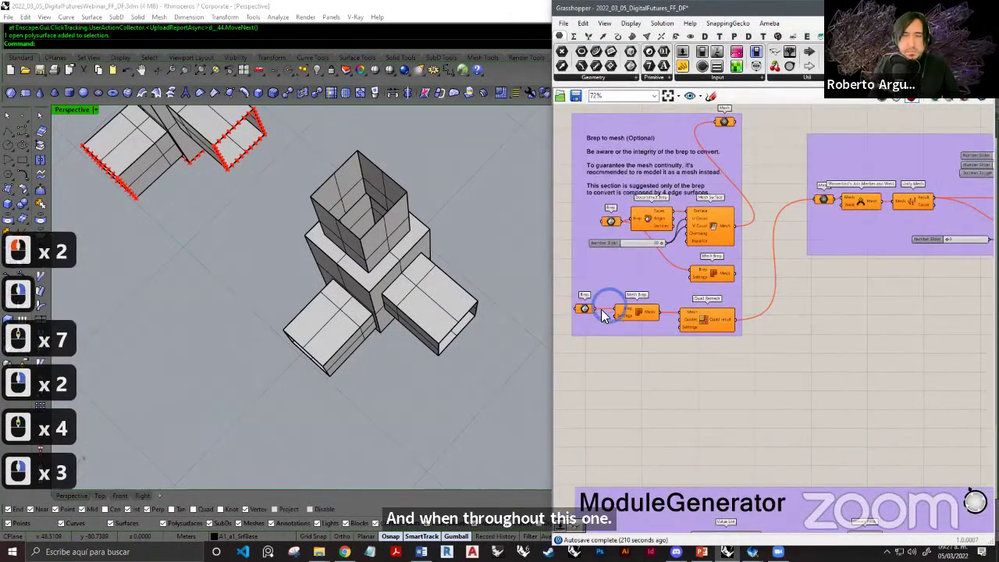
{"action": "scroll", "coordinate": [602, 314], "scroll_direction": "up", "scroll_amount": 6}
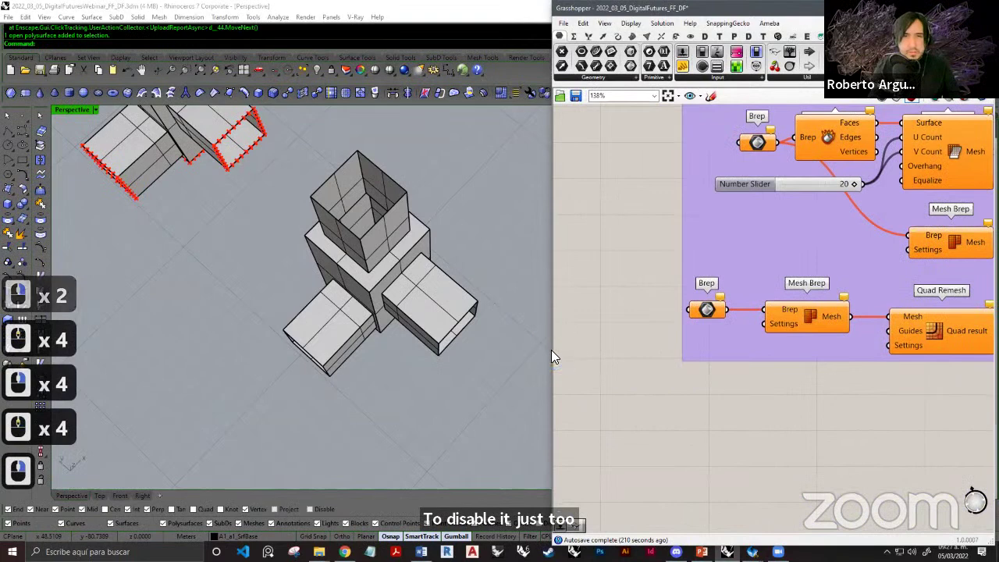
{"action": "left_click", "coordinate": [525, 359]}
{"action": "left_click_drag", "start_coordinate": [552, 356], "coordinate": [480, 357]}
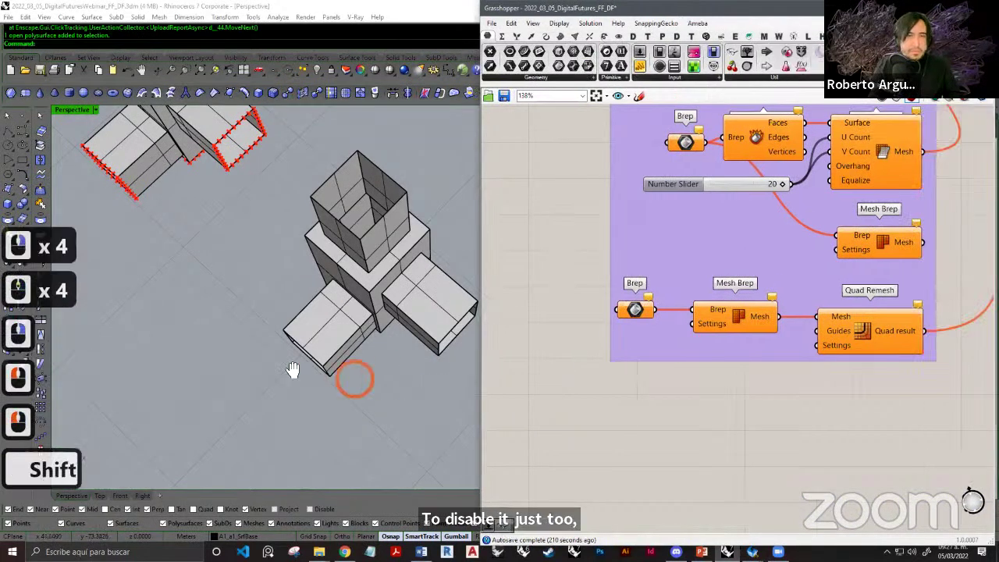
{"action": "scroll", "coordinate": [626, 304], "scroll_direction": "up", "scroll_amount": 5}
{"action": "left_click", "coordinate": [616, 309]}
{"action": "right_click", "coordinate": [617, 308]}
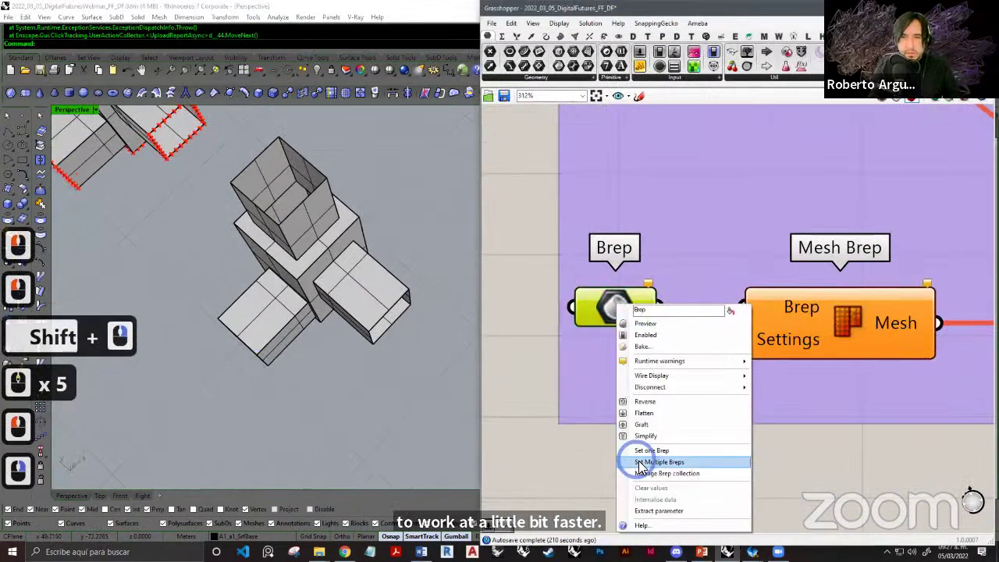
{"action": "left_click", "coordinate": [663, 446]}
{"action": "left_click", "coordinate": [320, 262]}
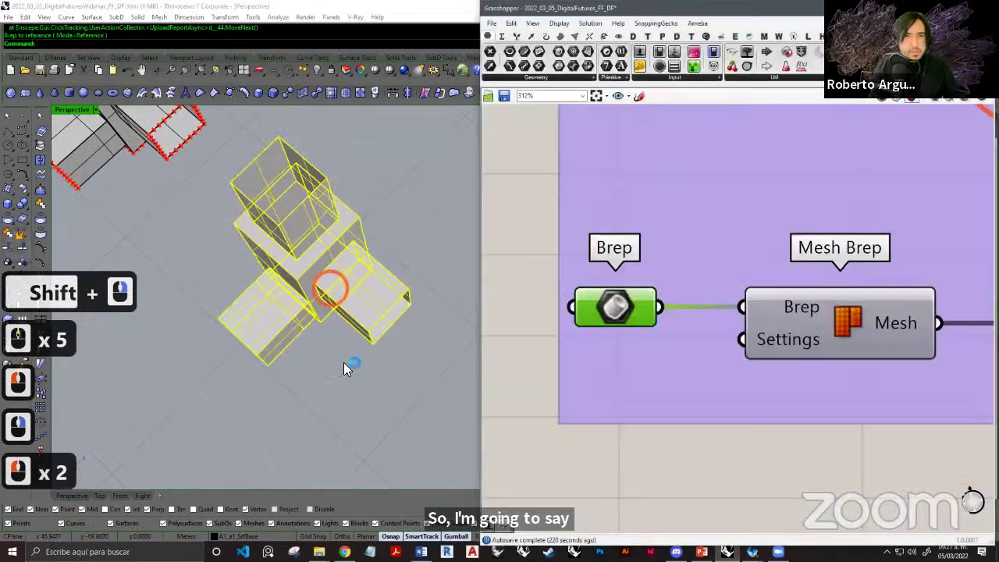
Turn on the preview of the Quad Remesh component.
{"action": "right_click_drag", "start_coordinate": [683, 419], "coordinate": [586, 368]}
{"action": "scroll", "coordinate": [761, 407], "scroll_direction": "down", "scroll_amount": 3}
{"action": "right_click_drag", "start_coordinate": [761, 407], "coordinate": [679, 414]}
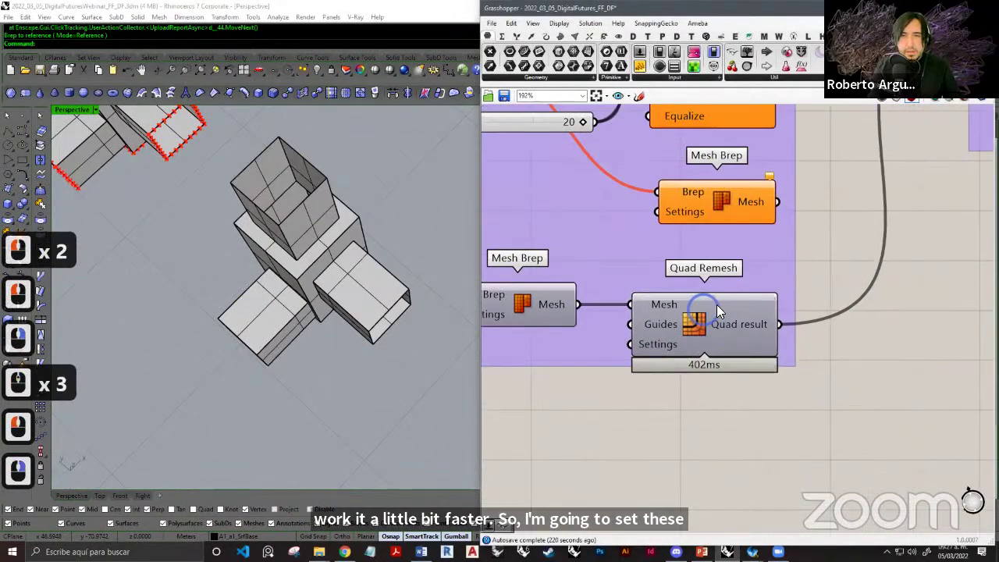
{"action": "left_click", "coordinate": [717, 309]}
{"action": "right_click", "coordinate": [704, 329]}
{"action": "left_click", "coordinate": [749, 349]}
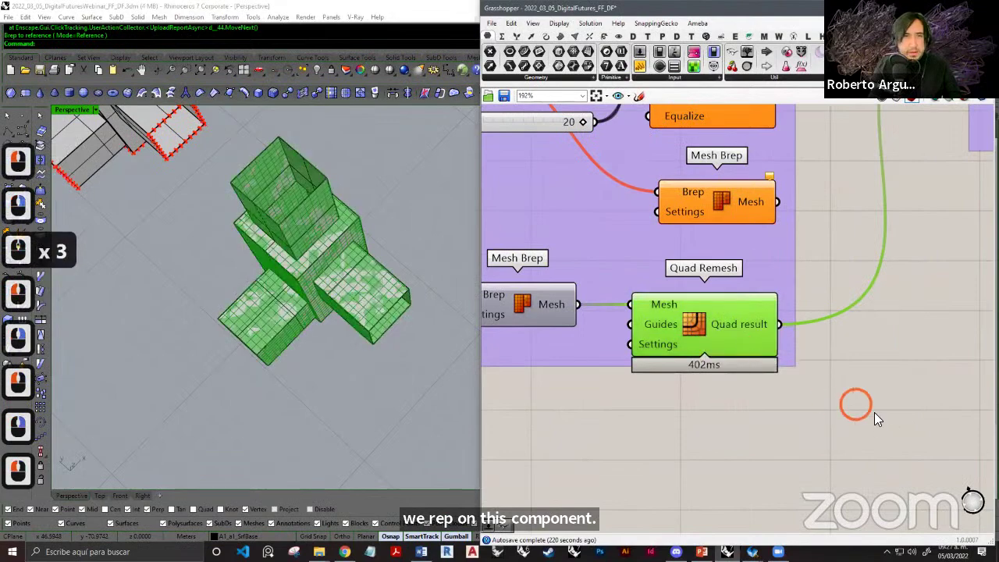
{"action": "left_click", "coordinate": [875, 412]}
Examine the quad mesh on the branching polysurface and the Brep, Mesh Brep and Quad Remesh chain that produces it.
{"action": "right_click_drag", "start_coordinate": [291, 328], "coordinate": [299, 302]}
{"action": "scroll", "coordinate": [296, 328], "scroll_direction": "up", "scroll_amount": 3}
{"action": "right_click_drag", "start_coordinate": [301, 346], "coordinate": [355, 238], "text": "shift"}
{"action": "right_click_drag", "start_coordinate": [308, 375], "coordinate": [347, 270], "text": "shift"}
{"action": "right_click_drag", "start_coordinate": [287, 362], "coordinate": [619, 469], "text": "ctrl"}
{"action": "left_click", "coordinate": [628, 402]}
{"action": "right_click_drag", "start_coordinate": [648, 400], "coordinate": [765, 388]}
{"action": "scroll", "coordinate": [672, 312], "scroll_direction": "up", "scroll_amount": 2}
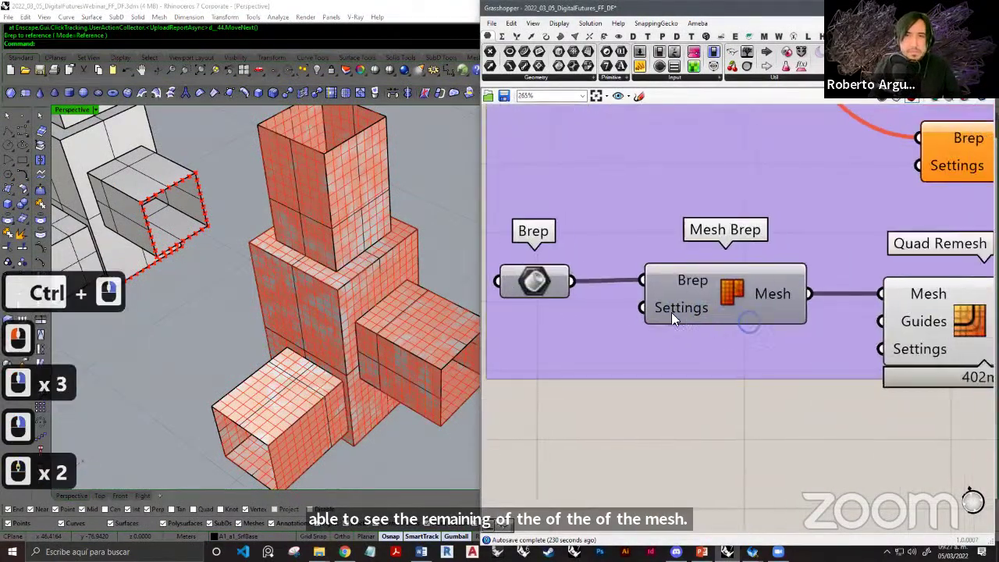
{"action": "scroll", "coordinate": [702, 311], "scroll_direction": "up", "scroll_amount": 2}
{"action": "right_click_drag", "start_coordinate": [560, 320], "coordinate": [548, 321]}
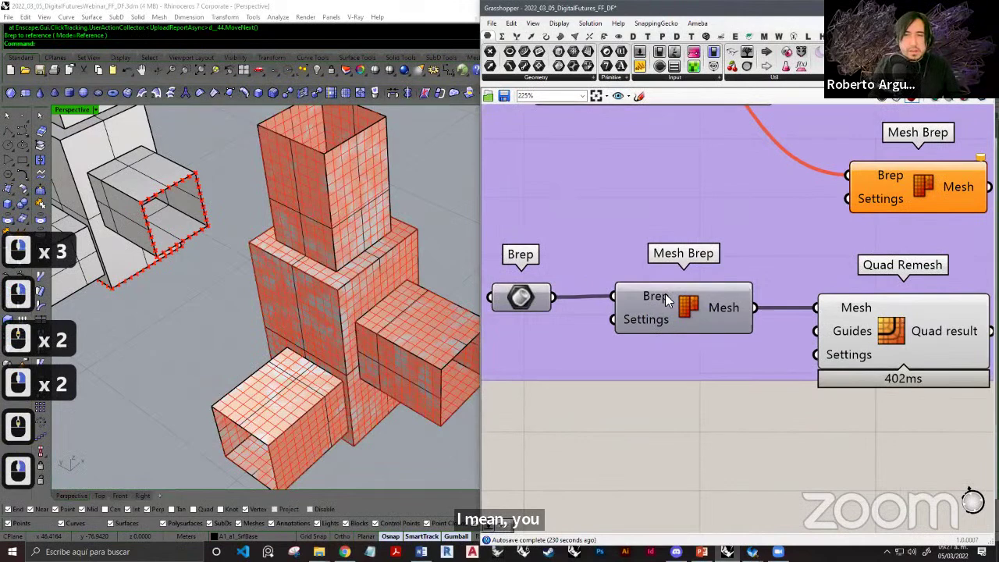
{"action": "right_click_drag", "start_coordinate": [692, 295], "coordinate": [666, 295]}
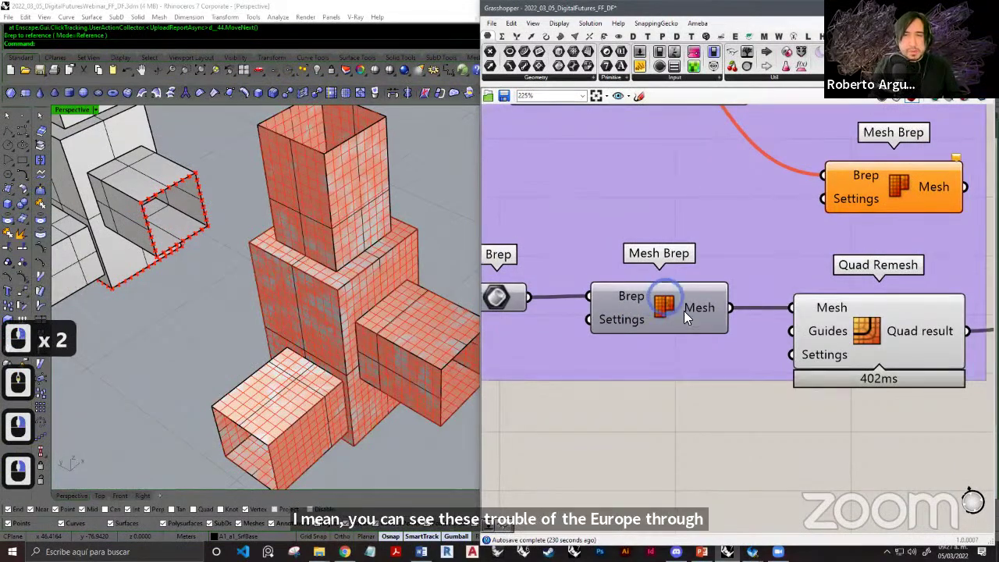
{"action": "right_click_drag", "start_coordinate": [816, 307], "coordinate": [686, 307]}
{"action": "right_click_drag", "start_coordinate": [754, 328], "coordinate": [709, 331]}
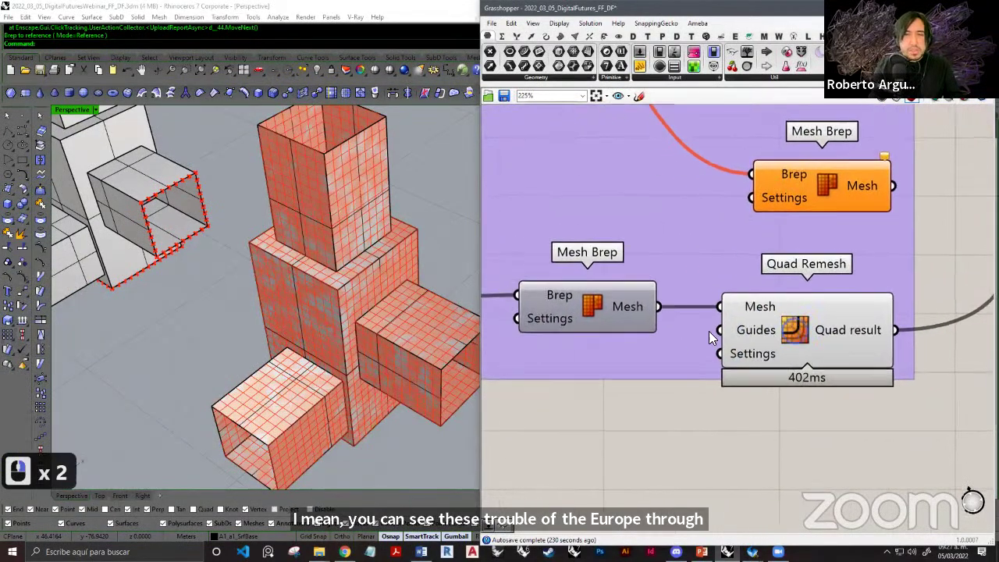
Show the Mesh Brep preview in place of the Quad Remesh preview and inspect its faces on the polysurface.
{"action": "left_click", "coordinate": [589, 307]}
{"action": "right_click", "coordinate": [589, 304]}
{"action": "left_click", "coordinate": [647, 425]}
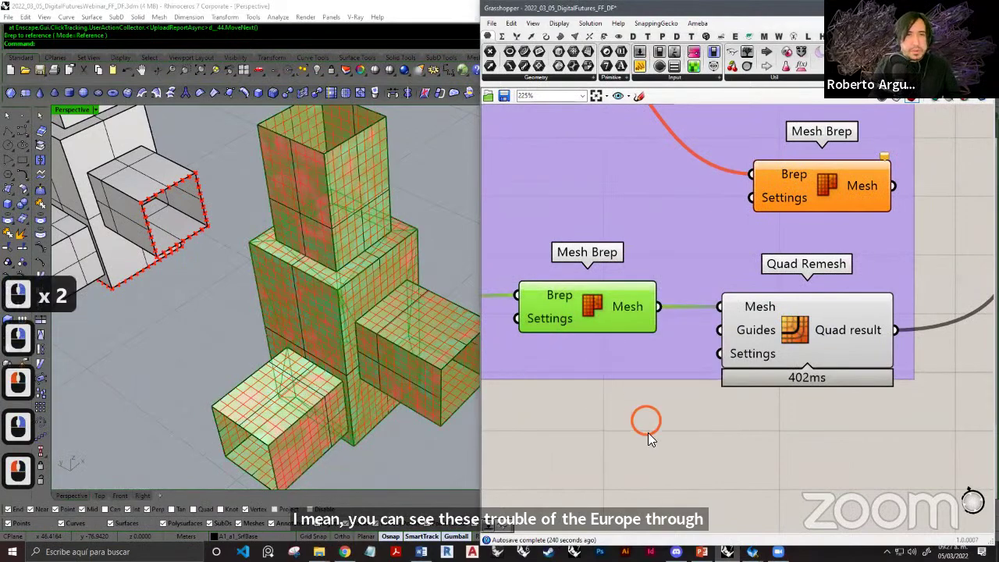
{"action": "left_click", "coordinate": [797, 336]}
{"action": "right_click", "coordinate": [797, 334]}
{"action": "left_click", "coordinate": [863, 343]}
{"action": "left_click", "coordinate": [300, 398]}
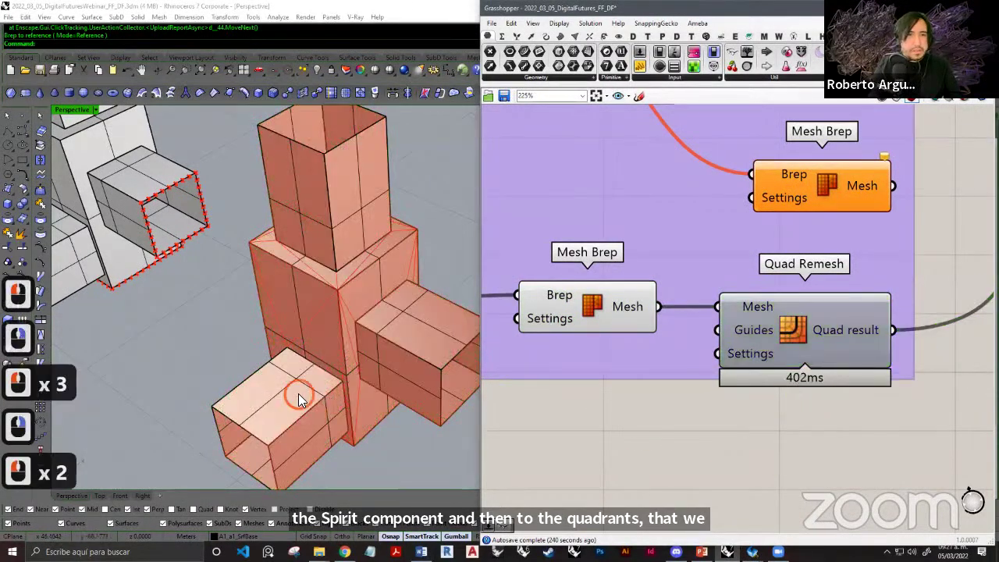
{"action": "right_click_drag", "start_coordinate": [363, 286], "coordinate": [328, 310]}
{"action": "right_click_drag", "start_coordinate": [281, 263], "coordinate": [306, 291], "text": "shift"}
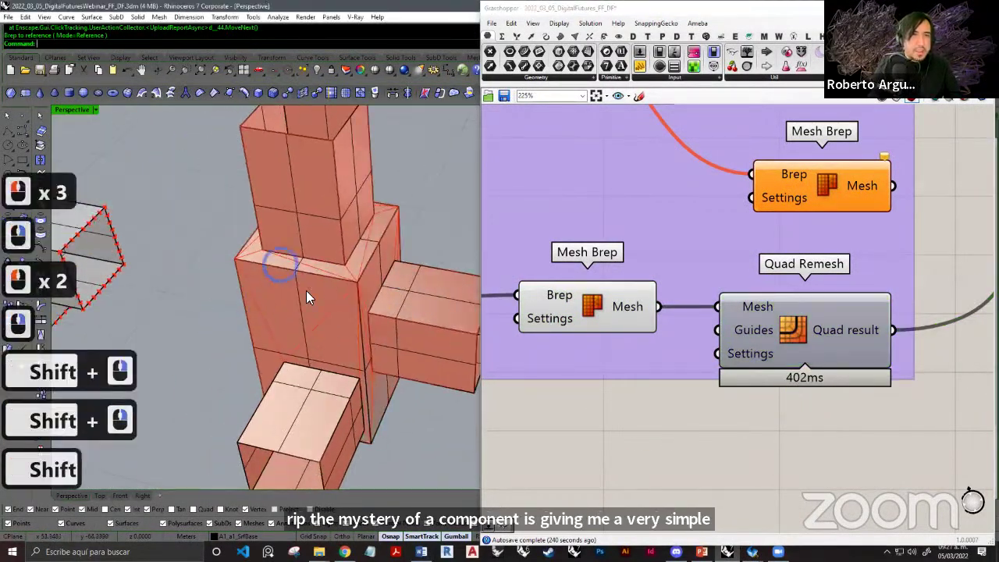
{"action": "scroll", "coordinate": [356, 278], "scroll_direction": "down", "scroll_amount": 4}
{"action": "scroll", "coordinate": [315, 287], "scroll_direction": "up", "scroll_amount": 5}
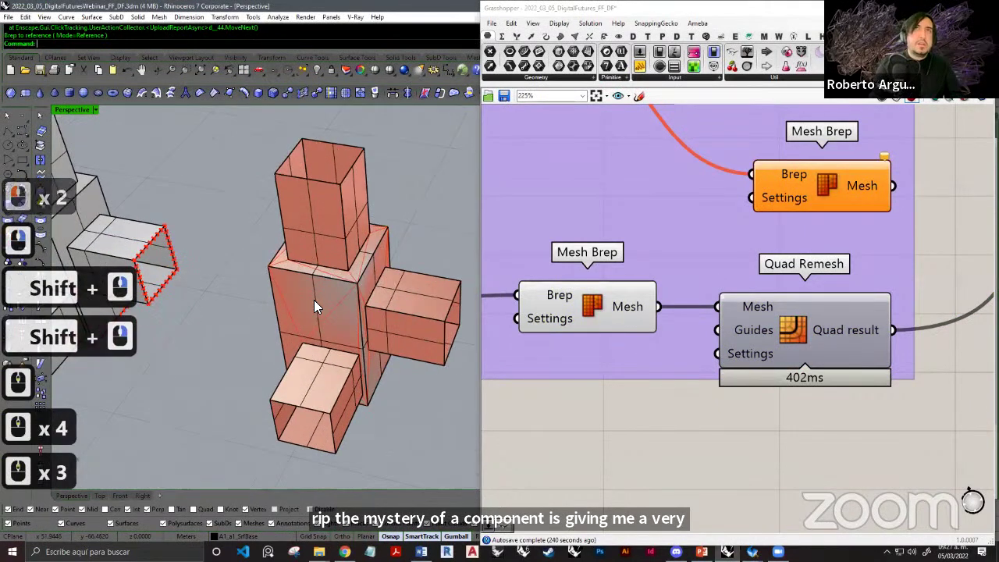
{"action": "right_click_drag", "start_coordinate": [305, 283], "coordinate": [306, 261], "text": "shift"}
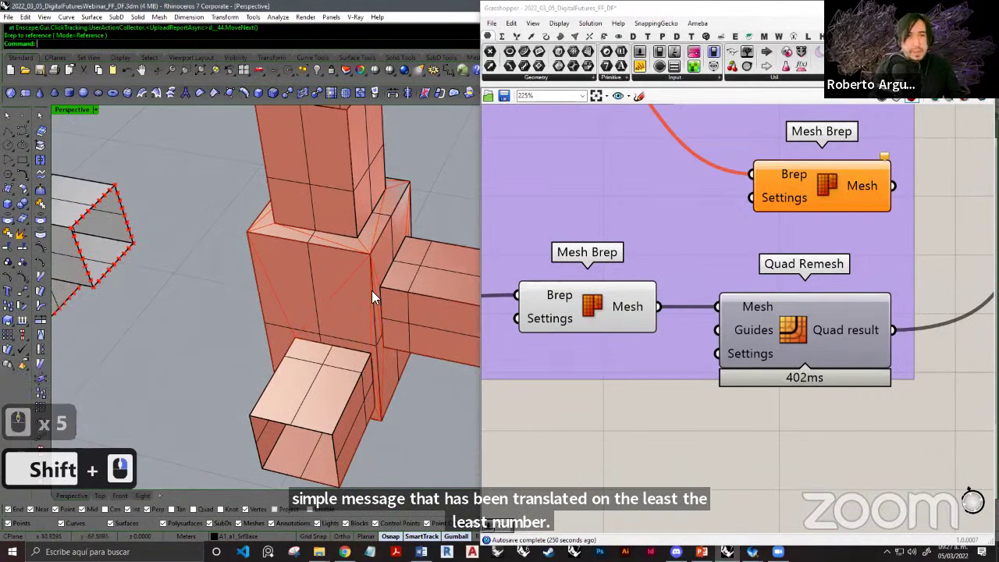
Hide the Mesh Brep preview and show the Quad Remesh preview on the branching polysurface again.
{"action": "left_click", "coordinate": [596, 304]}
{"action": "right_click", "coordinate": [596, 305]}
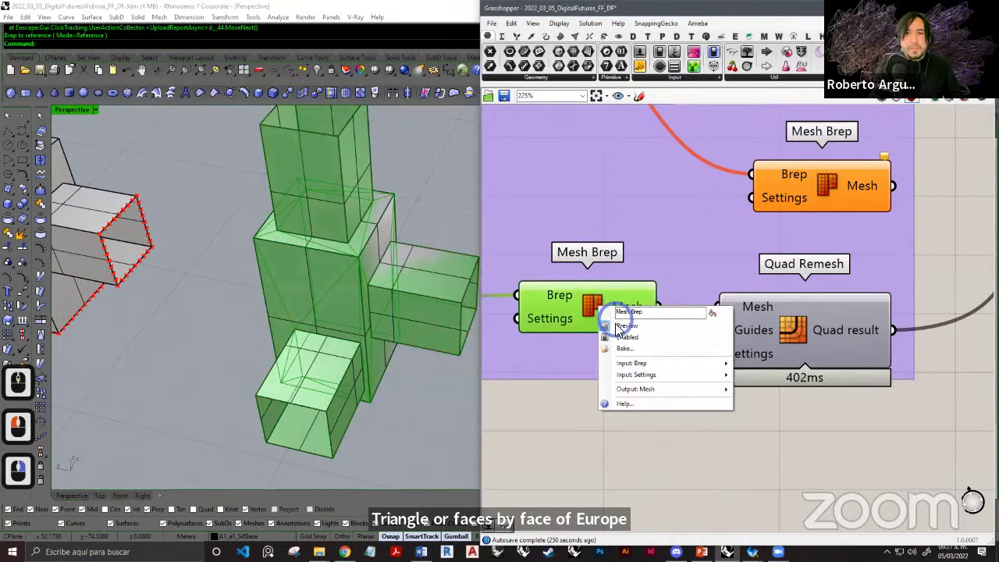
{"action": "left_click", "coordinate": [634, 336]}
{"action": "left_click", "coordinate": [841, 445]}
{"action": "scroll", "coordinate": [679, 328], "scroll_direction": "up", "scroll_amount": 4}
{"action": "left_click", "coordinate": [661, 324]}
{"action": "right_click", "coordinate": [662, 325]}
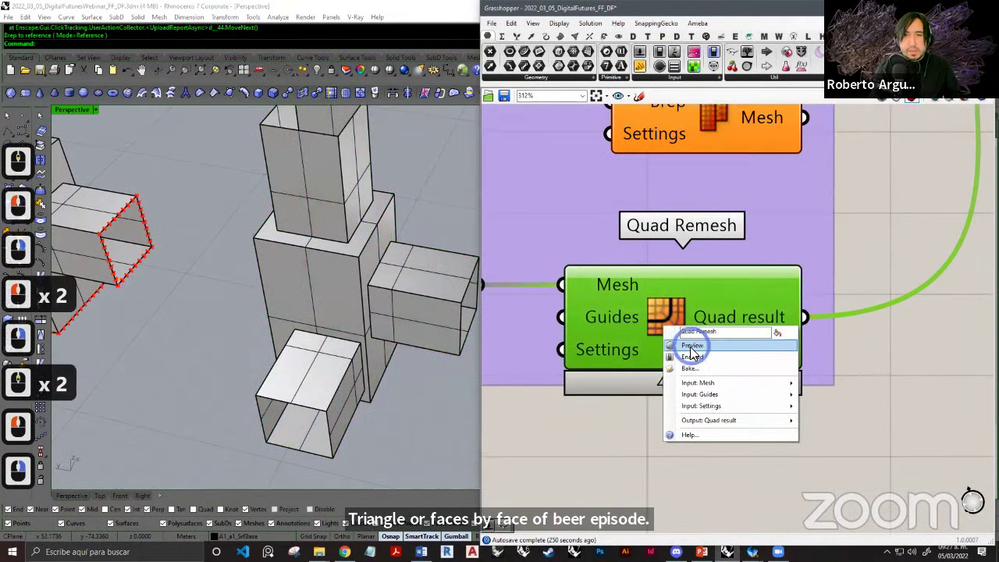
{"action": "left_click", "coordinate": [763, 460]}
{"action": "right_click_drag", "start_coordinate": [772, 462], "coordinate": [725, 466]}
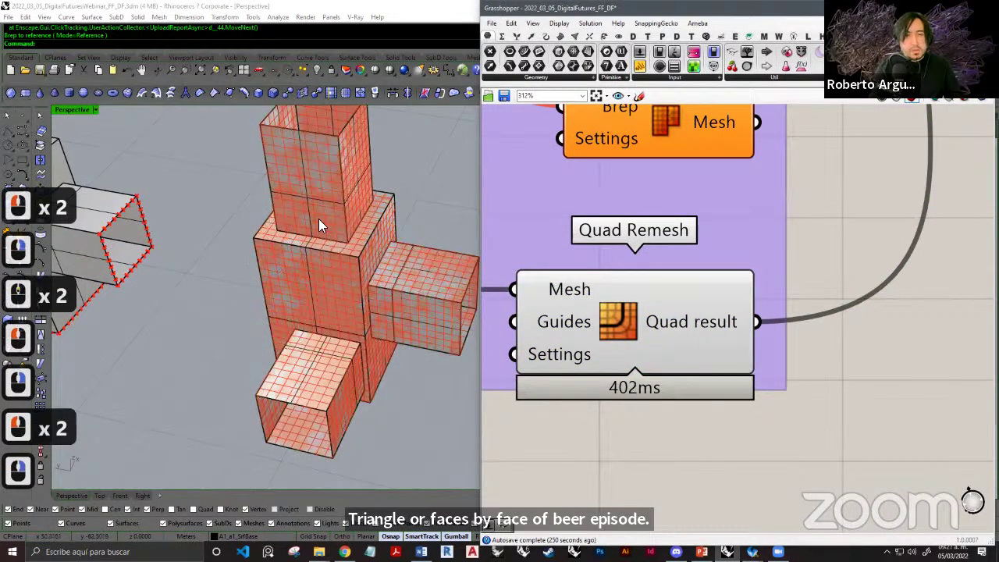
{"action": "scroll", "coordinate": [351, 269], "scroll_direction": "down", "scroll_amount": 2}
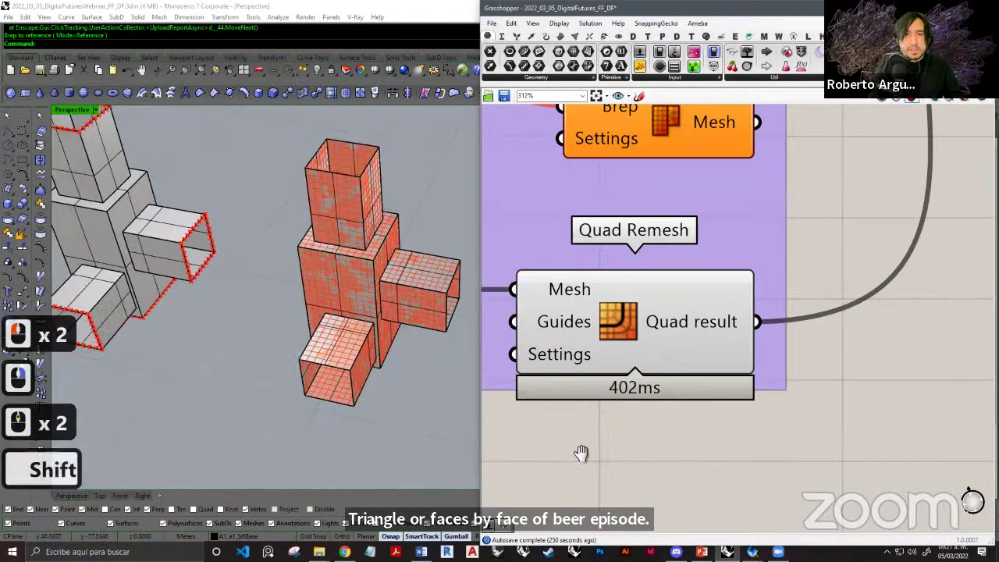
Locate the Quad Remesh component among the mesh triangulation components and widen the Grasshopper window over the viewport.
{"action": "right_click_drag", "start_coordinate": [583, 455], "coordinate": [713, 404], "text": "shift"}
{"action": "right_click_drag", "start_coordinate": [657, 337], "coordinate": [664, 328]}
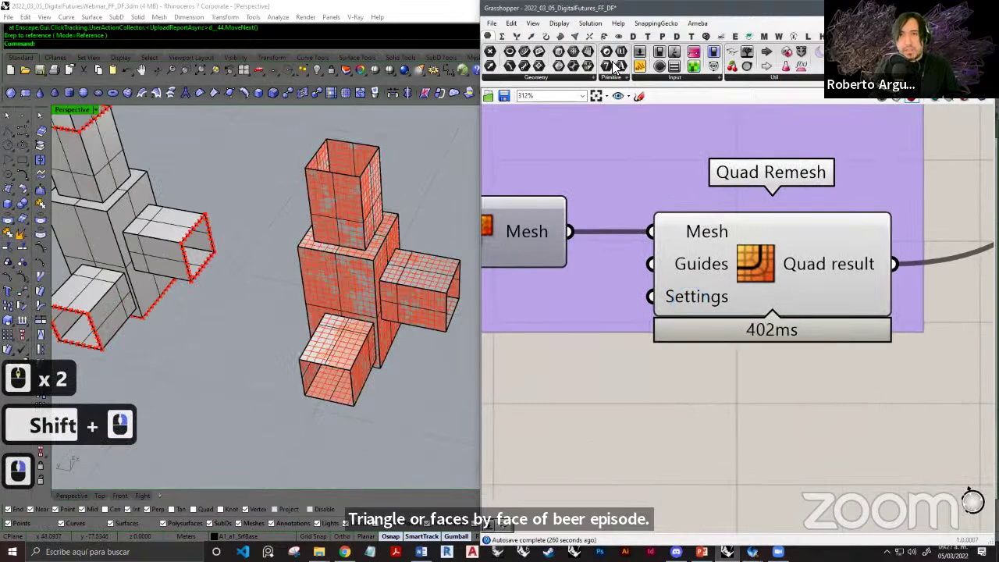
{"action": "left_click", "coordinate": [761, 274], "text": "ctrl+alt"}
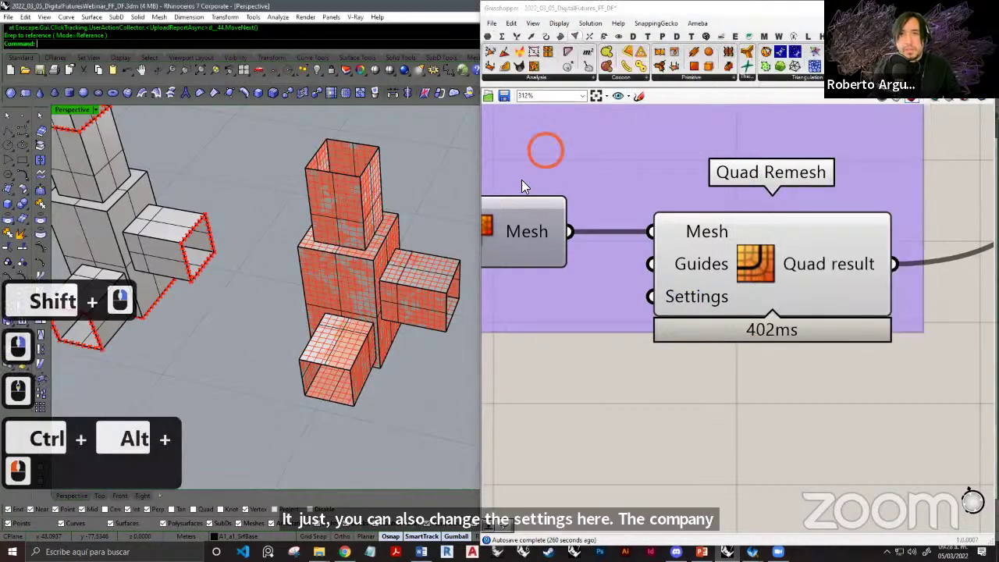
{"action": "left_click_drag", "start_coordinate": [479, 180], "coordinate": [179, 179]}
{"action": "right_click_drag", "start_coordinate": [481, 381], "coordinate": [692, 426]}
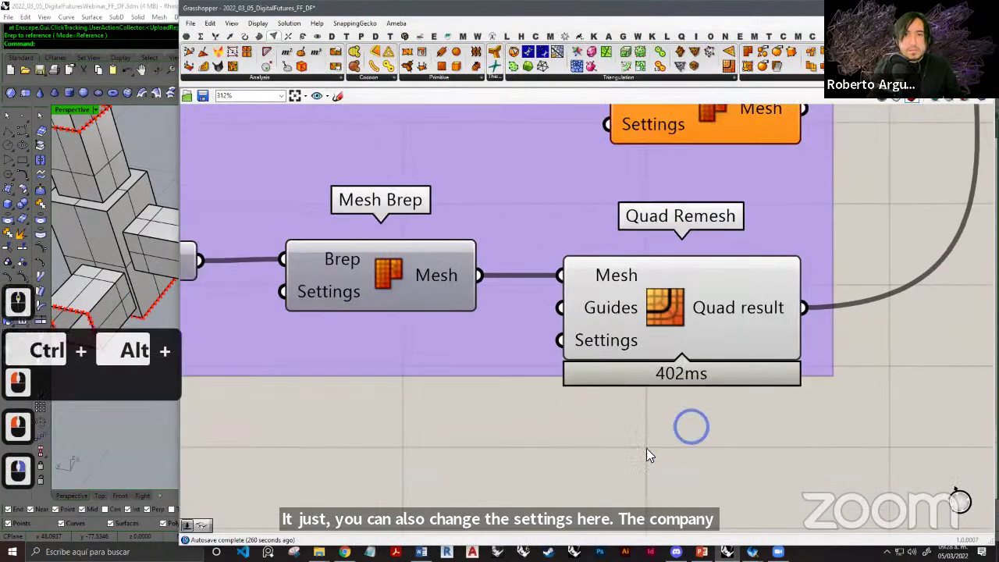
{"action": "right_click_drag", "start_coordinate": [649, 454], "coordinate": [606, 444]}
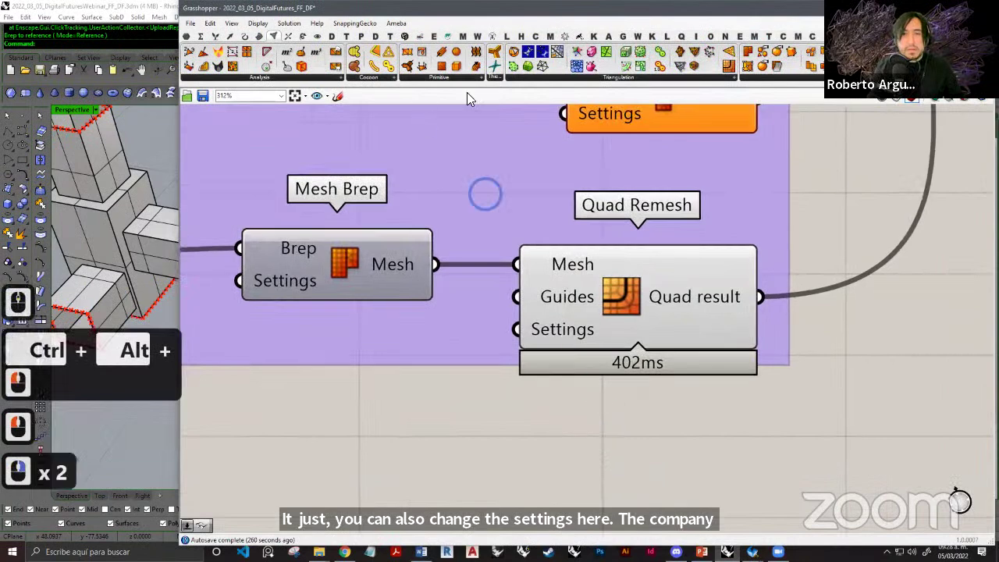
{"action": "left_click", "coordinate": [622, 297], "text": "ctrl+alt"}
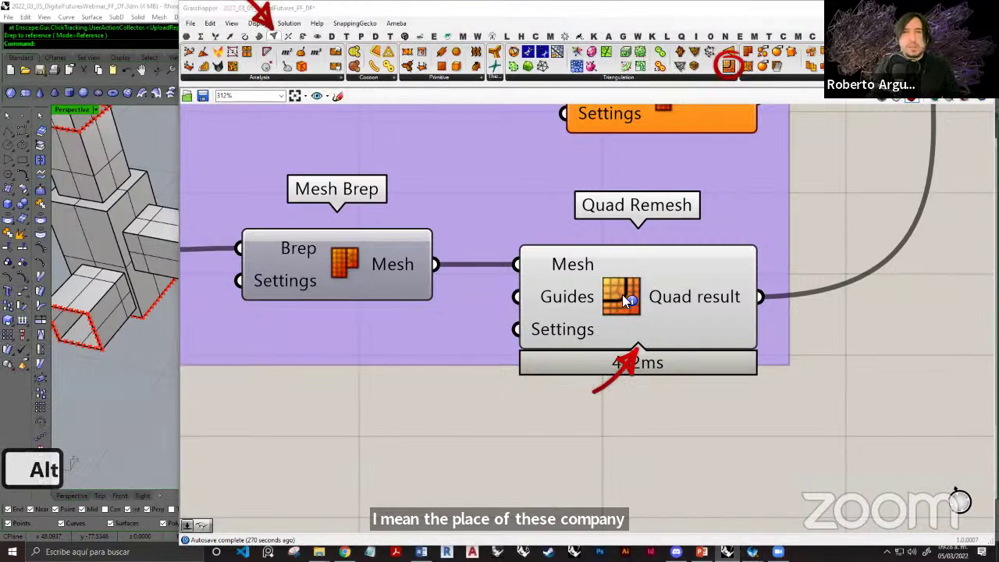
{"action": "left_click", "coordinate": [622, 298], "text": "ctrl+alt"}
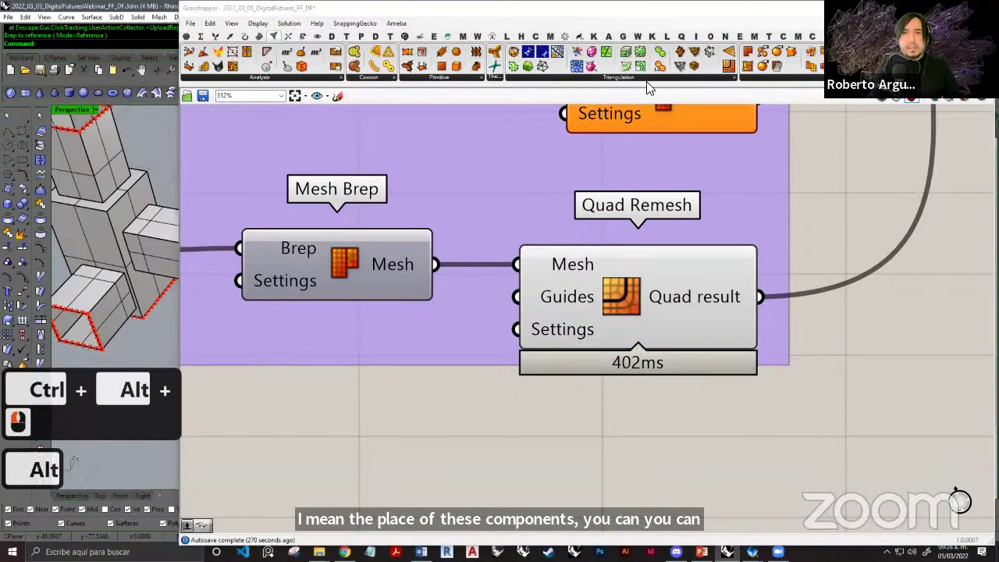
Add a Quad Remesh Settings component to the canvas just below the Mesh Brep and Quad Remesh components.
{"action": "left_click", "coordinate": [649, 80]}
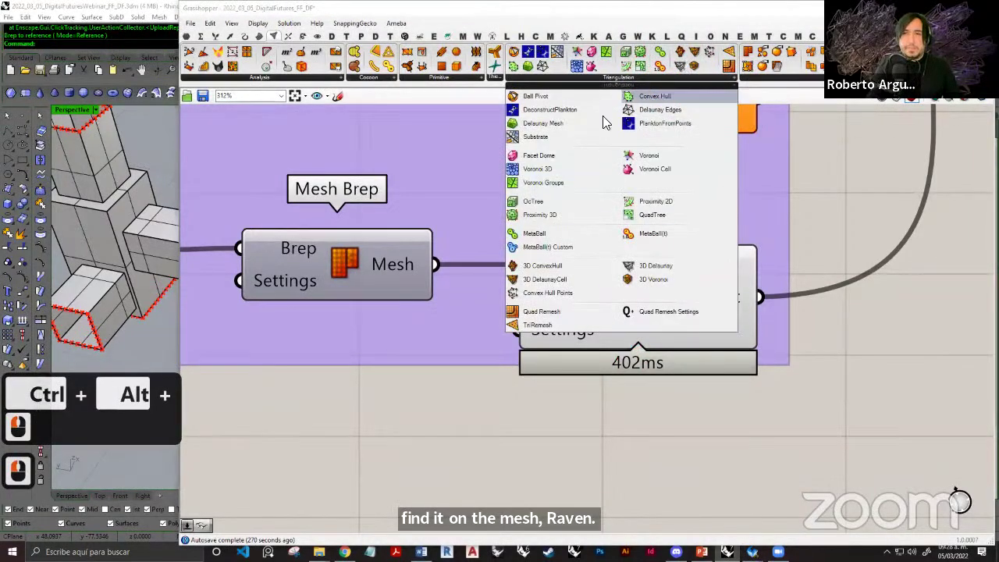
{"action": "left_click_drag", "start_coordinate": [663, 311], "coordinate": [440, 473]}
{"action": "right_click_drag", "start_coordinate": [420, 506], "coordinate": [507, 427]}
{"action": "right_click_drag", "start_coordinate": [455, 355], "coordinate": [466, 307]}
{"action": "left_click", "coordinate": [520, 304]}
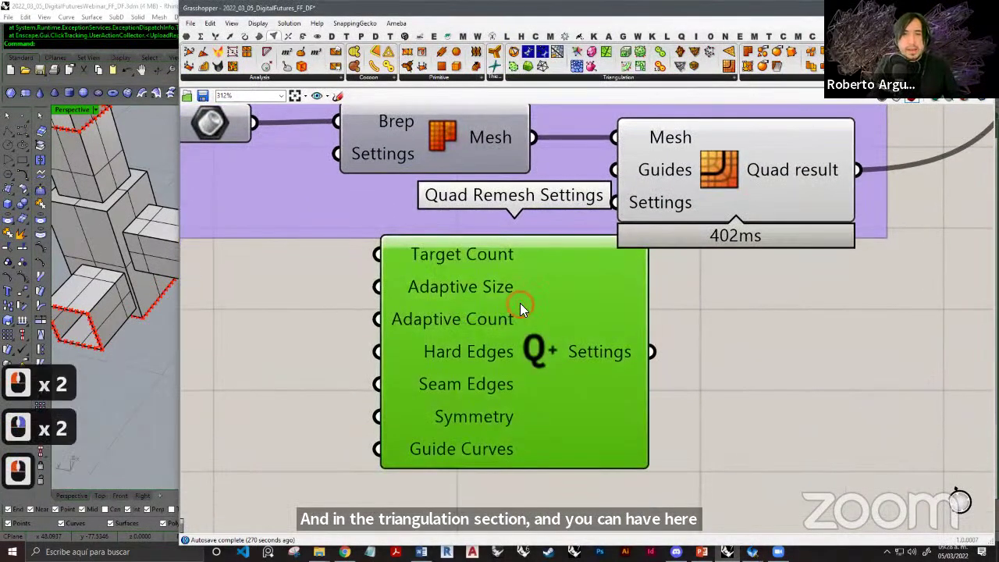
Delete the Quad Remesh Settings component and narrow the Grasshopper window to uncover the branching polysurface in the viewport.
{"action": "key", "text": "Delete"}
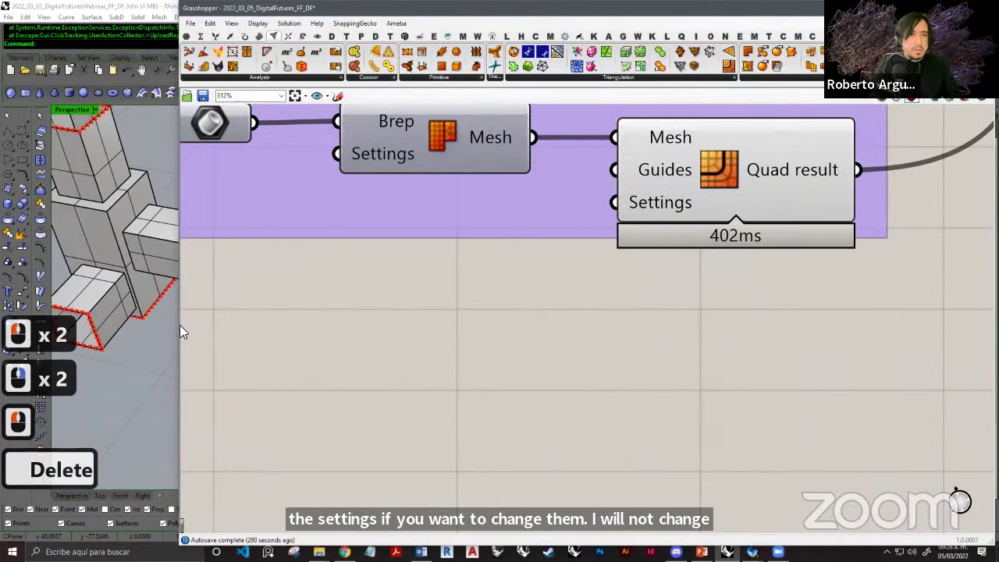
{"action": "left_click_drag", "start_coordinate": [180, 327], "coordinate": [500, 326]}
{"action": "scroll", "coordinate": [647, 339], "scroll_direction": "down", "scroll_amount": 4}
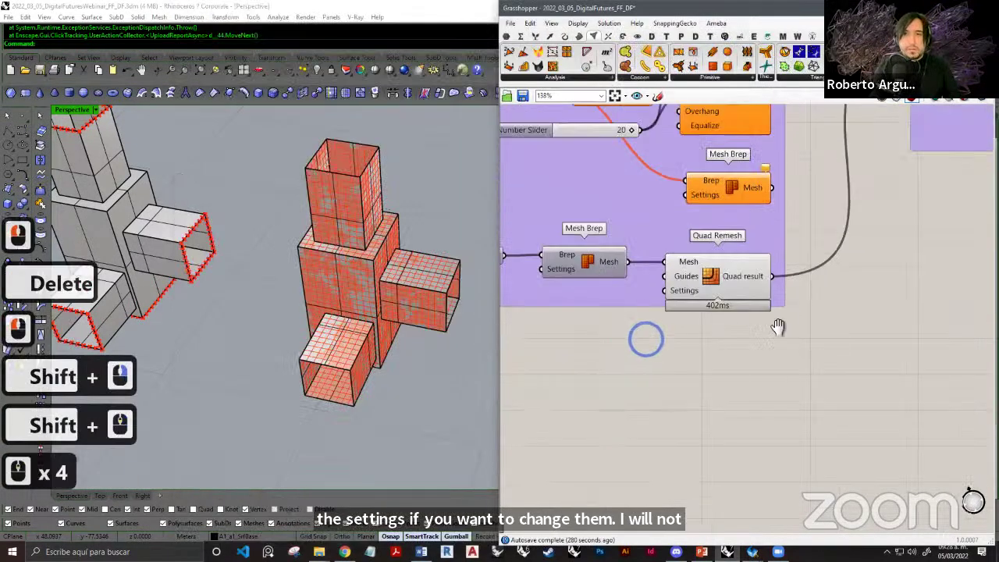
Turn off the preview of the Quad Remesh component.
{"action": "scroll", "coordinate": [654, 352], "scroll_direction": "up", "scroll_amount": 2}
{"action": "scroll", "coordinate": [650, 328], "scroll_direction": "up", "scroll_amount": 2}
{"action": "left_click", "coordinate": [658, 323]}
{"action": "right_click", "coordinate": [662, 319]}
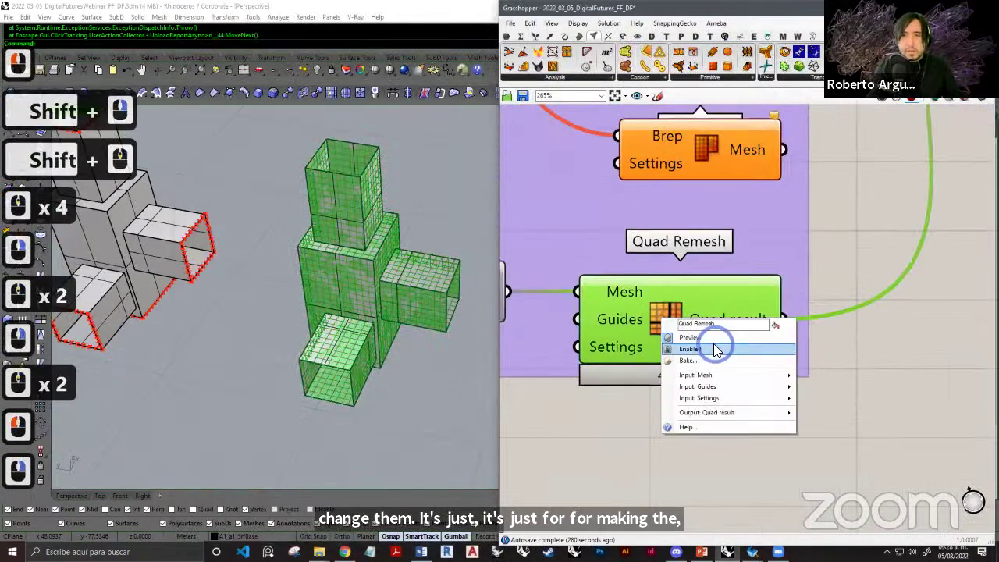
{"action": "left_click", "coordinate": [713, 340]}
{"action": "left_click", "coordinate": [873, 394]}
Widen the Grasshopper window and move the Mesh parameter clear of the Weaverbird's Join Meshes and Weld component.
{"action": "right_click_drag", "start_coordinate": [785, 444], "coordinate": [674, 399]}
{"action": "scroll", "coordinate": [663, 442], "scroll_direction": "down", "scroll_amount": 6}
{"action": "right_click_drag", "start_coordinate": [958, 333], "coordinate": [688, 385]}
{"action": "right_click_drag", "start_coordinate": [843, 367], "coordinate": [707, 370]}
{"action": "right_click_drag", "start_coordinate": [797, 360], "coordinate": [657, 359]}
{"action": "right_click_drag", "start_coordinate": [669, 343], "coordinate": [938, 332]}
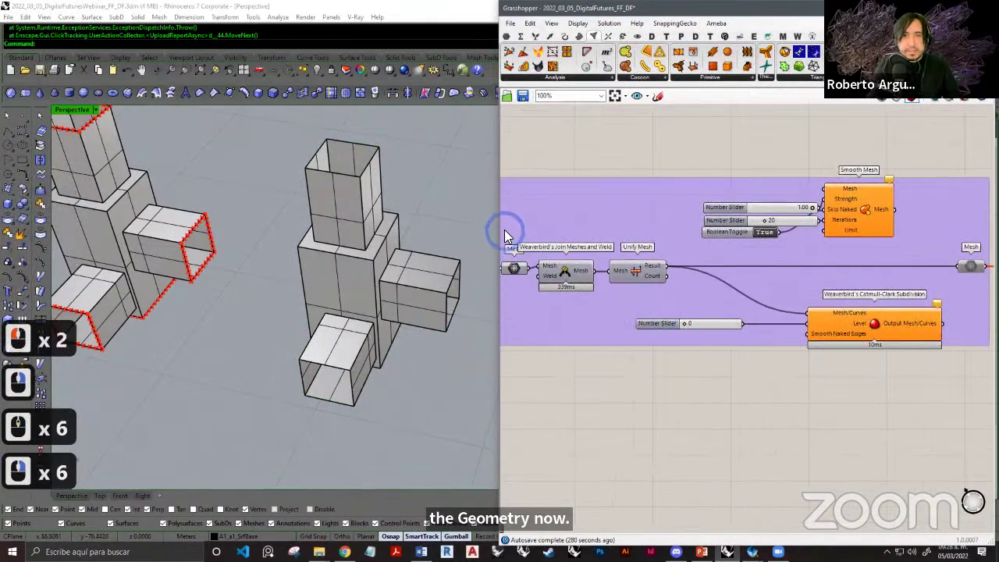
{"action": "left_click_drag", "start_coordinate": [500, 229], "coordinate": [413, 231]}
{"action": "scroll", "coordinate": [601, 296], "scroll_direction": "up", "scroll_amount": 2}
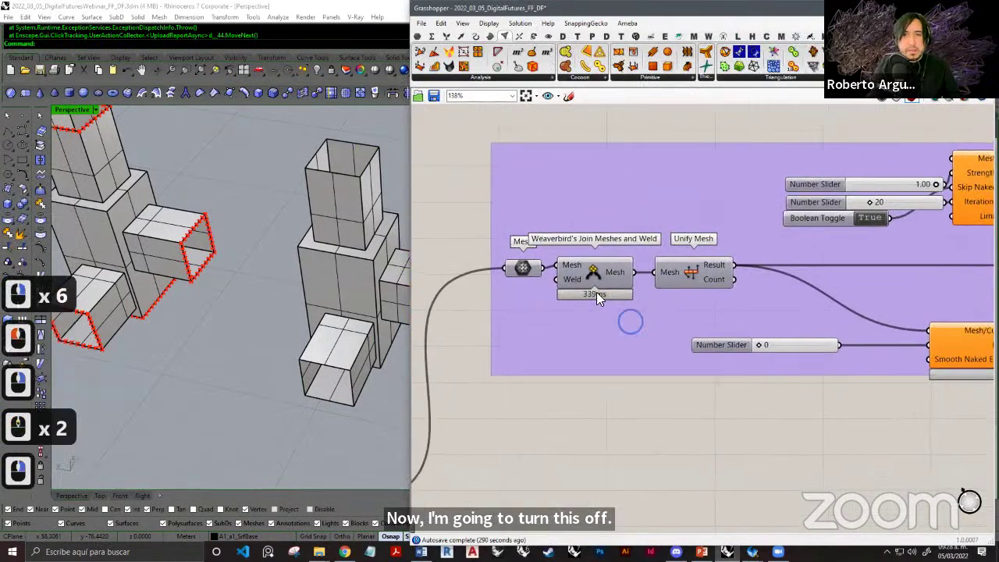
{"action": "left_click_drag", "start_coordinate": [527, 268], "coordinate": [490, 265]}
{"action": "right_click_drag", "start_coordinate": [629, 464], "coordinate": [616, 460]}
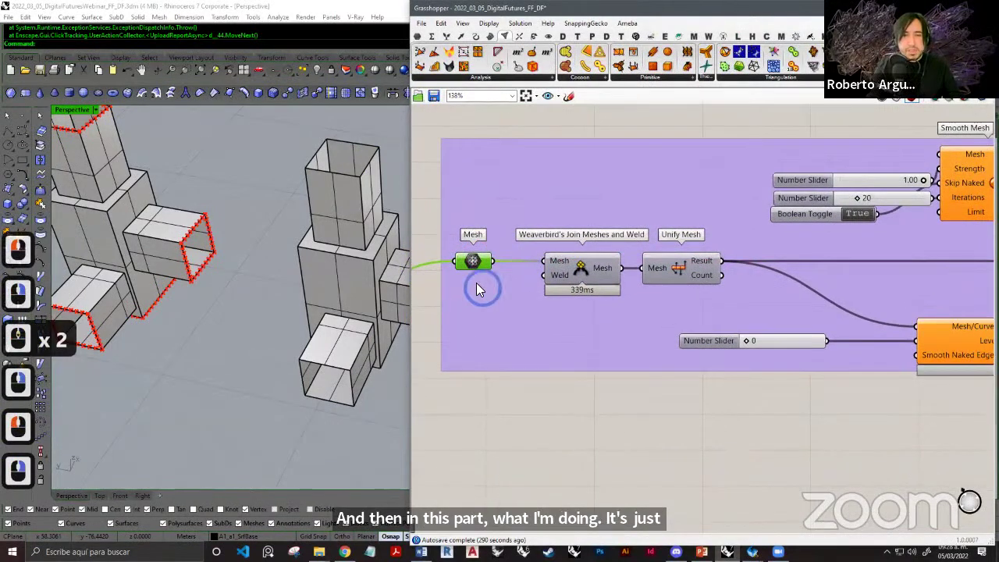
{"action": "right_click_drag", "start_coordinate": [664, 305], "coordinate": [682, 299]}
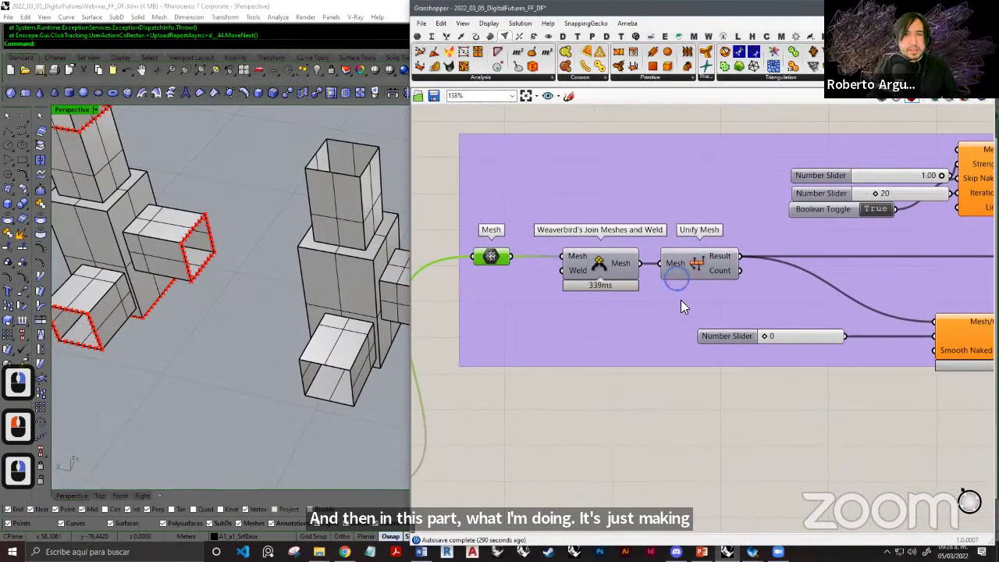
{"action": "left_click", "coordinate": [682, 393]}
Shift the Unify Mesh component slightly farther from the Weaverbird's Join Meshes and Weld component.
{"action": "right_click_drag", "start_coordinate": [776, 292], "coordinate": [683, 305]}
{"action": "right_click_drag", "start_coordinate": [554, 304], "coordinate": [683, 305]}
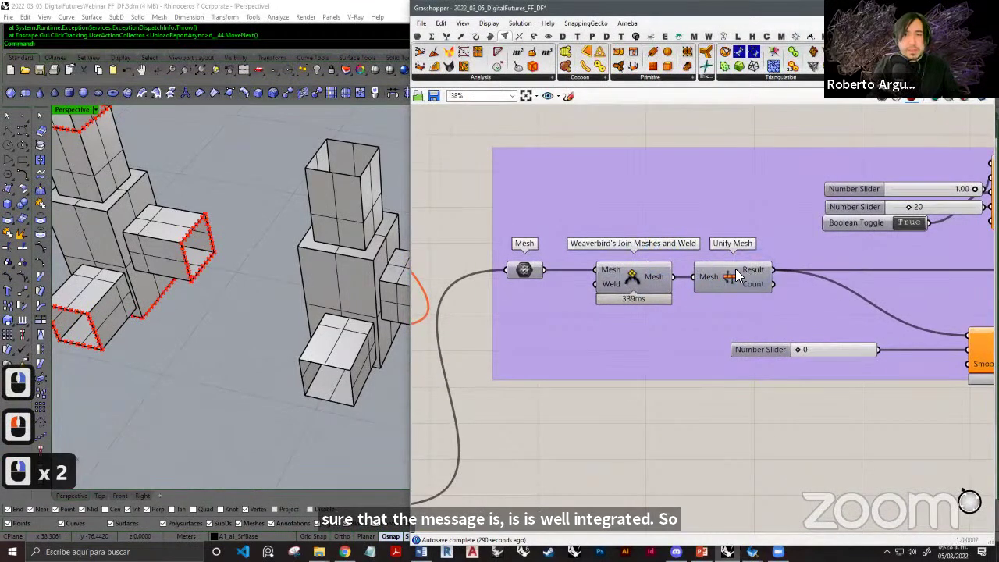
{"action": "scroll", "coordinate": [647, 284], "scroll_direction": "up", "scroll_amount": 3}
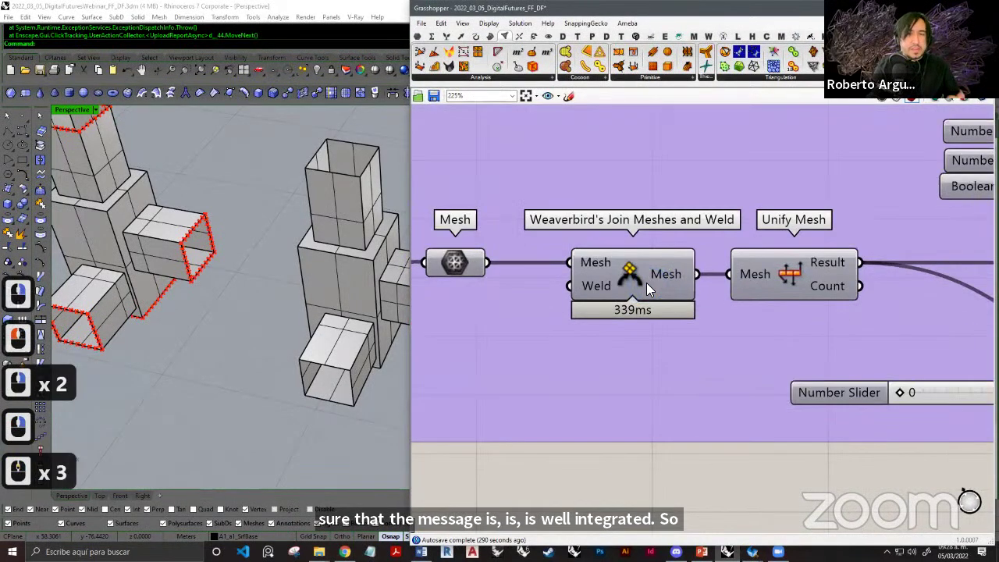
{"action": "left_click", "coordinate": [695, 275]}
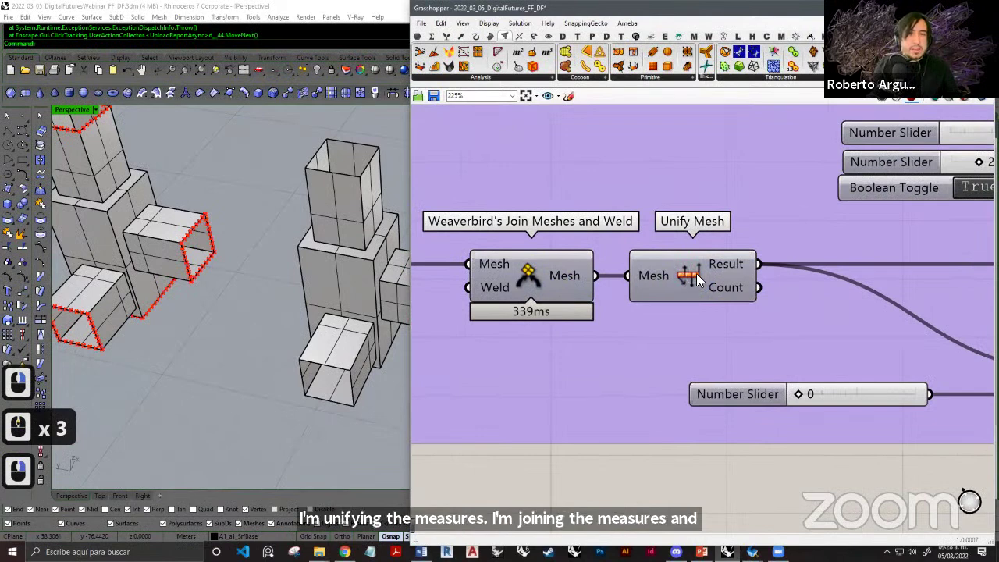
{"action": "left_click_drag", "start_coordinate": [704, 273], "coordinate": [710, 274]}
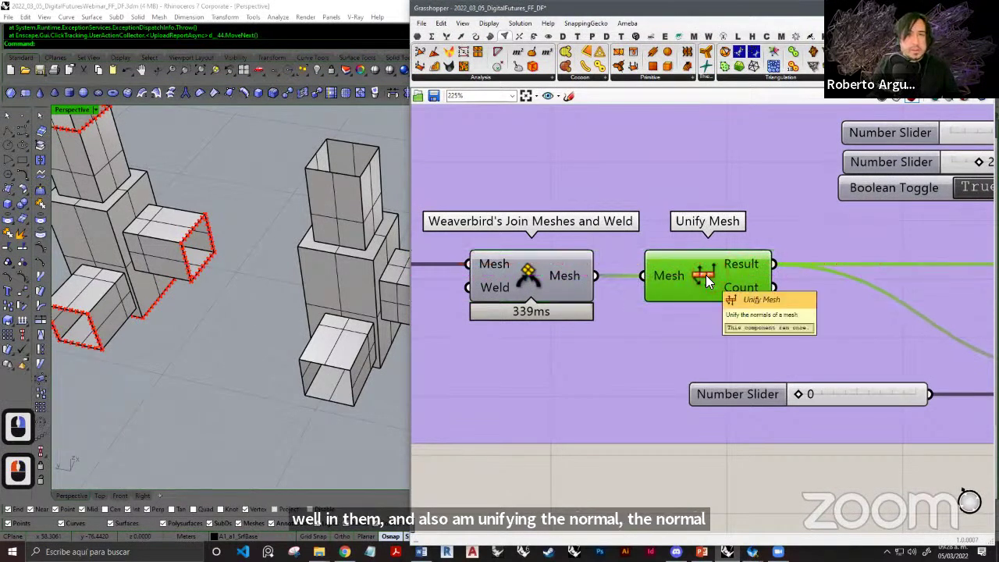
Examine the Smooth Mesh and Weaverbird's Catmull-Clark Subdivision options and how the Quad Remesh output feeds the mesh group.
{"action": "right_click_drag", "start_coordinate": [724, 303], "coordinate": [685, 312]}
{"action": "scroll", "coordinate": [710, 317], "scroll_direction": "down", "scroll_amount": 3}
{"action": "right_click_drag", "start_coordinate": [842, 338], "coordinate": [563, 336]}
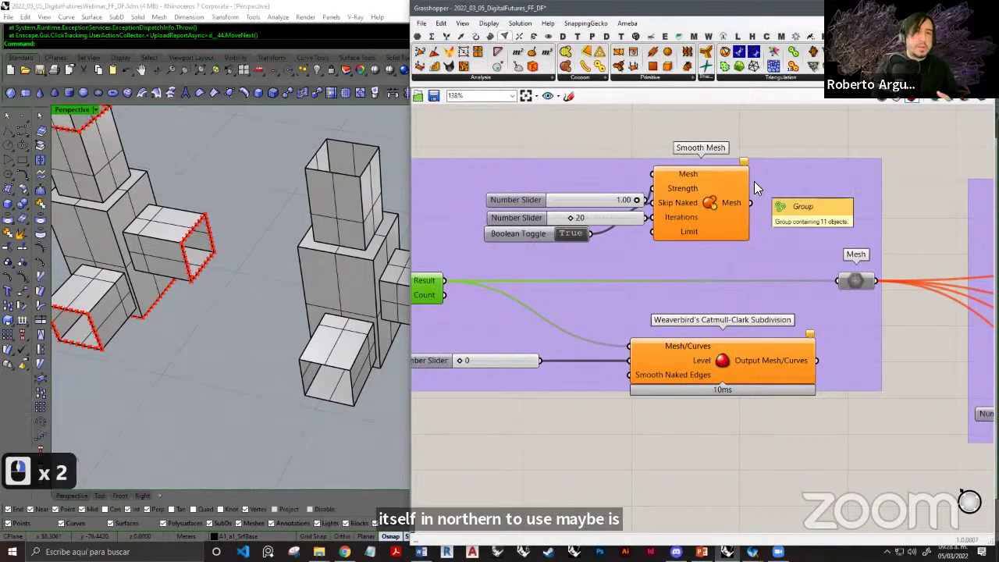
{"action": "scroll", "coordinate": [615, 316], "scroll_direction": "up", "scroll_amount": 3}
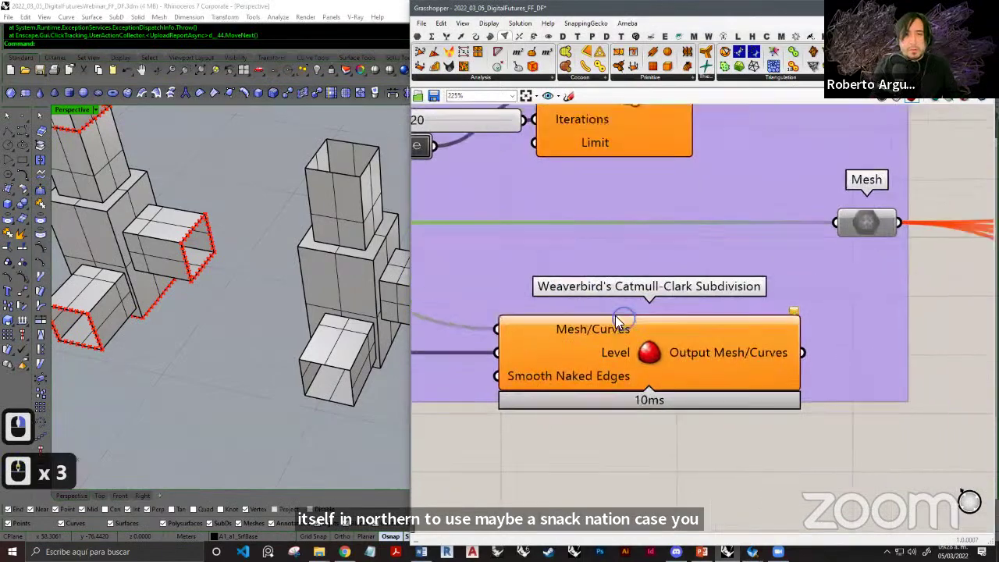
{"action": "right_click_drag", "start_coordinate": [615, 316], "coordinate": [614, 314]}
{"action": "scroll", "coordinate": [612, 334], "scroll_direction": "down", "scroll_amount": 3}
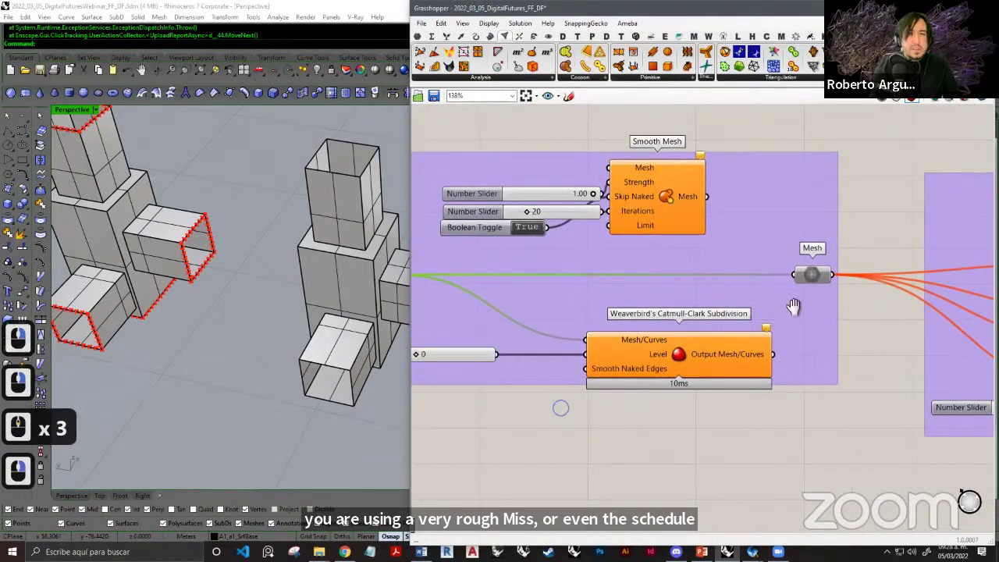
{"action": "scroll", "coordinate": [677, 328], "scroll_direction": "down", "scroll_amount": 5}
{"action": "scroll", "coordinate": [700, 348], "scroll_direction": "up", "scroll_amount": 7}
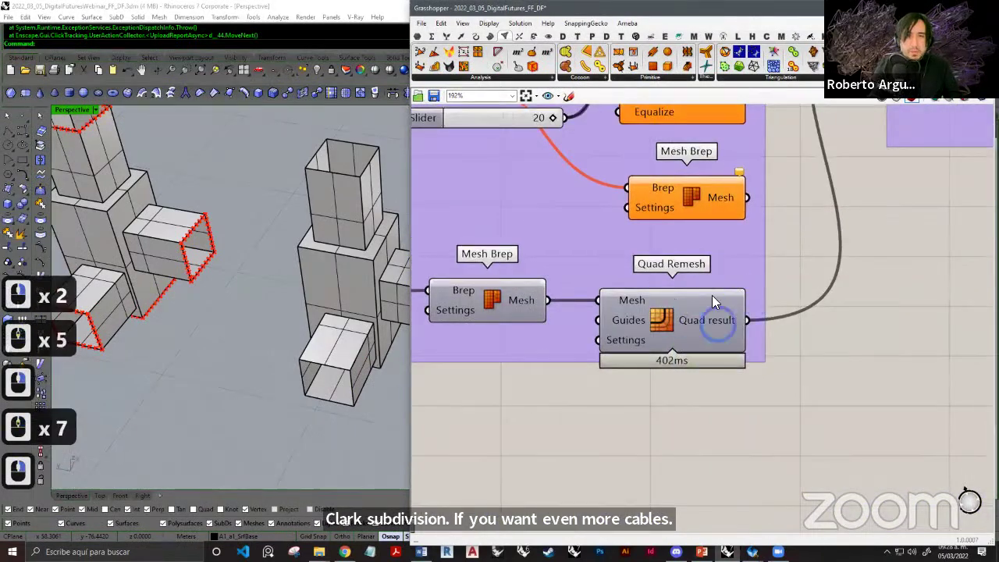
{"action": "scroll", "coordinate": [636, 339], "scroll_direction": "down", "scroll_amount": 4}
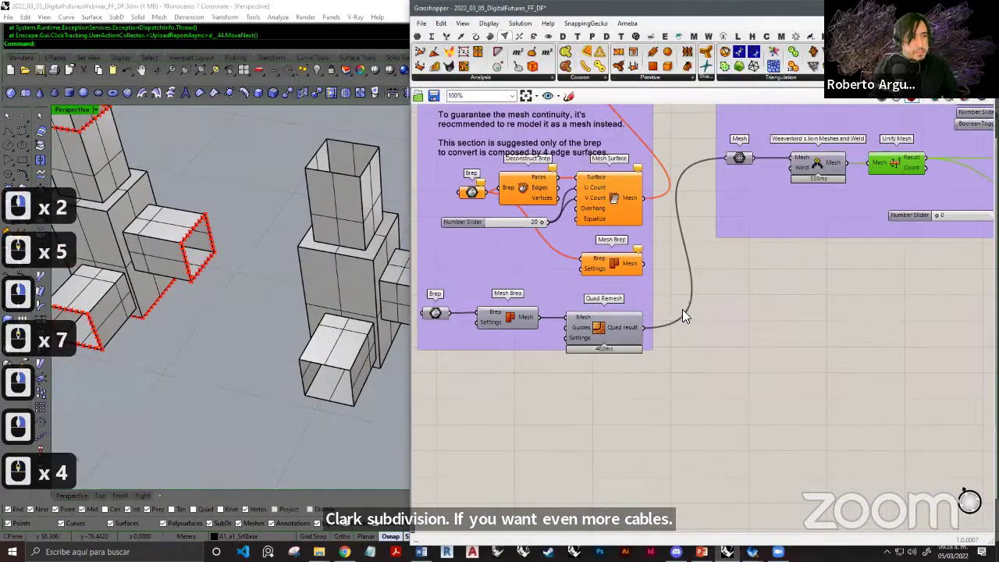
{"action": "right_click_drag", "start_coordinate": [578, 359], "coordinate": [460, 371]}
{"action": "right_click_drag", "start_coordinate": [851, 281], "coordinate": [653, 310]}
{"action": "right_click_drag", "start_coordinate": [844, 226], "coordinate": [780, 240]}
{"action": "scroll", "coordinate": [782, 241], "scroll_direction": "up", "scroll_amount": 4}
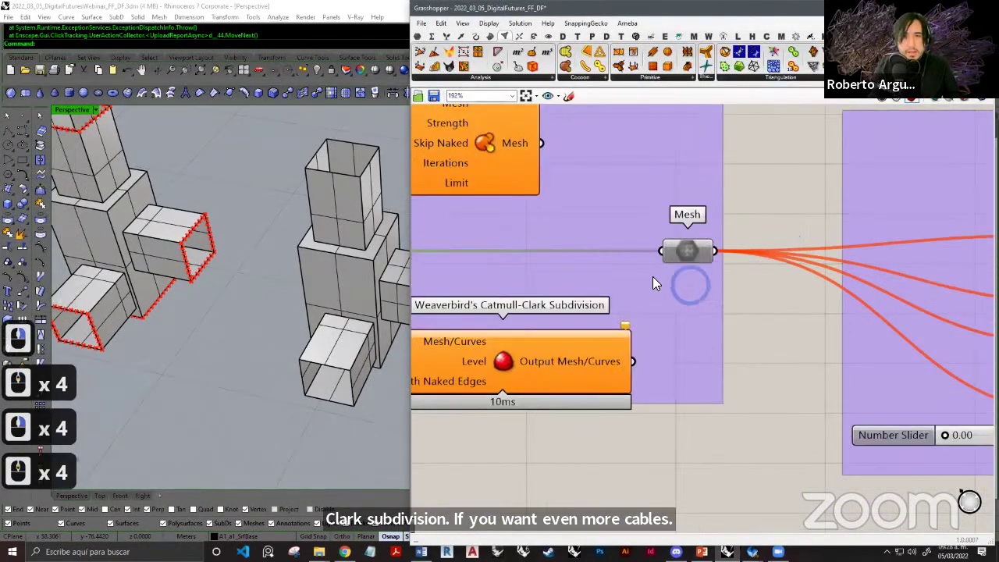
{"action": "right_click_drag", "start_coordinate": [607, 274], "coordinate": [624, 303]}
{"action": "right_click_drag", "start_coordinate": [499, 330], "coordinate": [718, 258]}
{"action": "right_click_drag", "start_coordinate": [526, 359], "coordinate": [699, 311]}
{"action": "scroll", "coordinate": [635, 350], "scroll_direction": "down", "scroll_amount": 1}
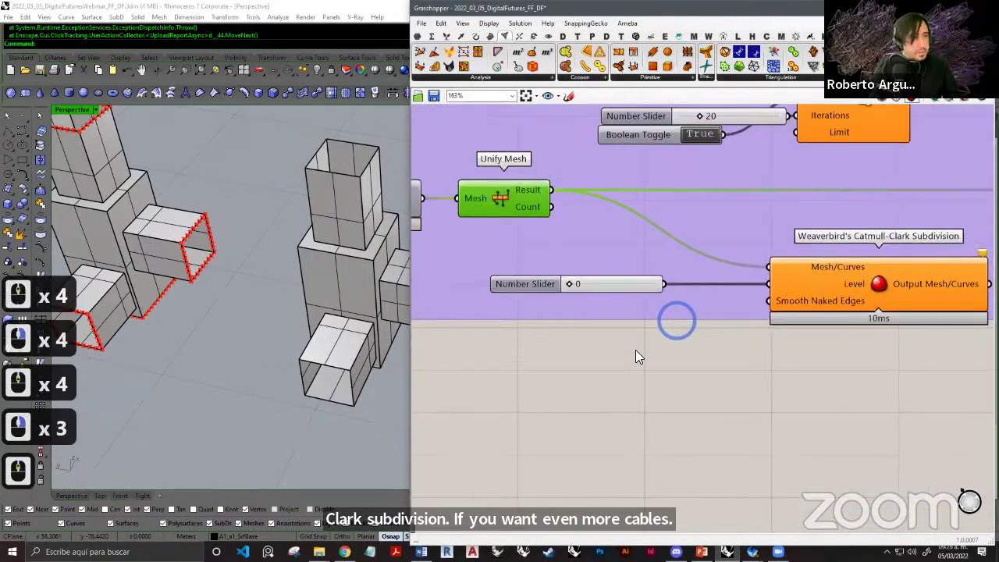
{"action": "right_click_drag", "start_coordinate": [649, 357], "coordinate": [673, 334]}
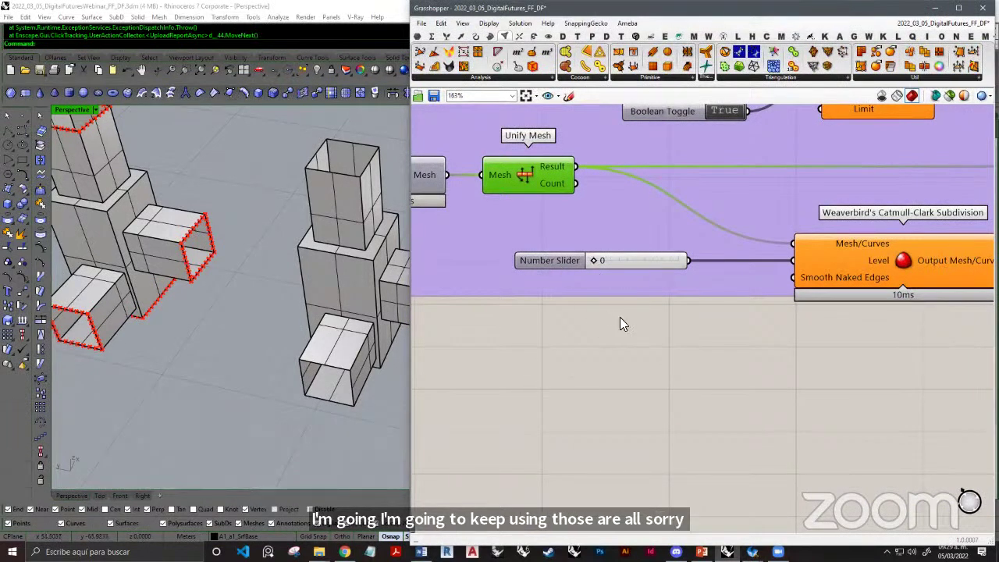
{"action": "scroll", "coordinate": [620, 322], "scroll_direction": "down", "scroll_amount": 10}
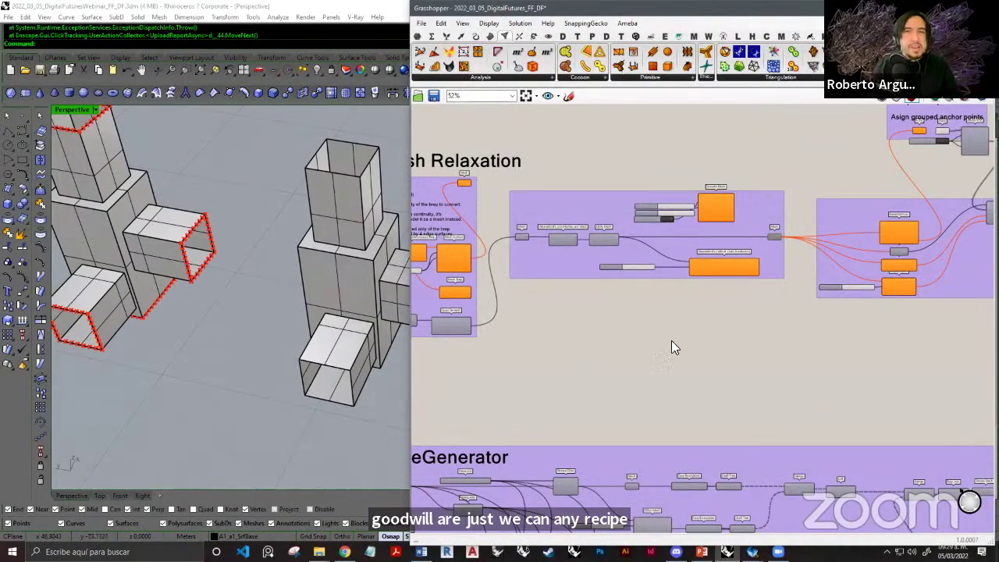
{"action": "right_click_drag", "start_coordinate": [700, 349], "coordinate": [653, 352]}
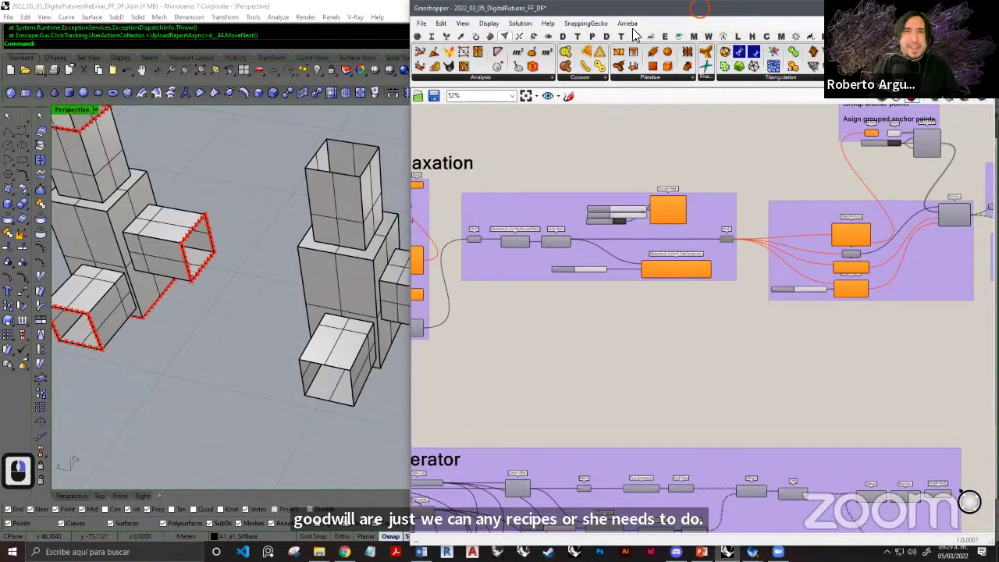
Refit the Grasshopper window beside the Perspective viewport, keeping the mesh and relaxation goal groups in sight.
{"action": "key", "text": "super+Right"}
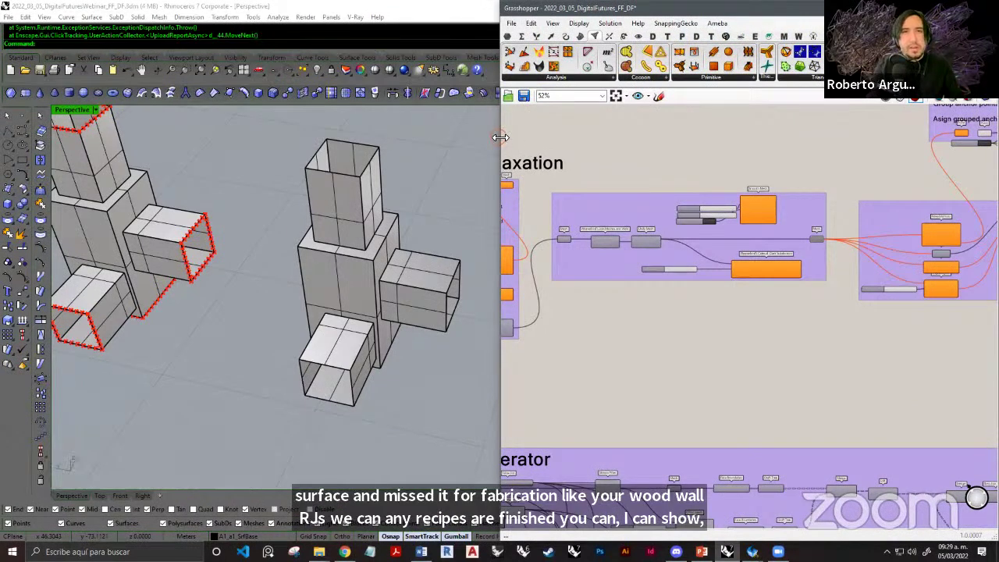
{"action": "left_click_drag", "start_coordinate": [500, 138], "coordinate": [424, 142]}
{"action": "right_click_drag", "start_coordinate": [732, 246], "coordinate": [651, 245]}
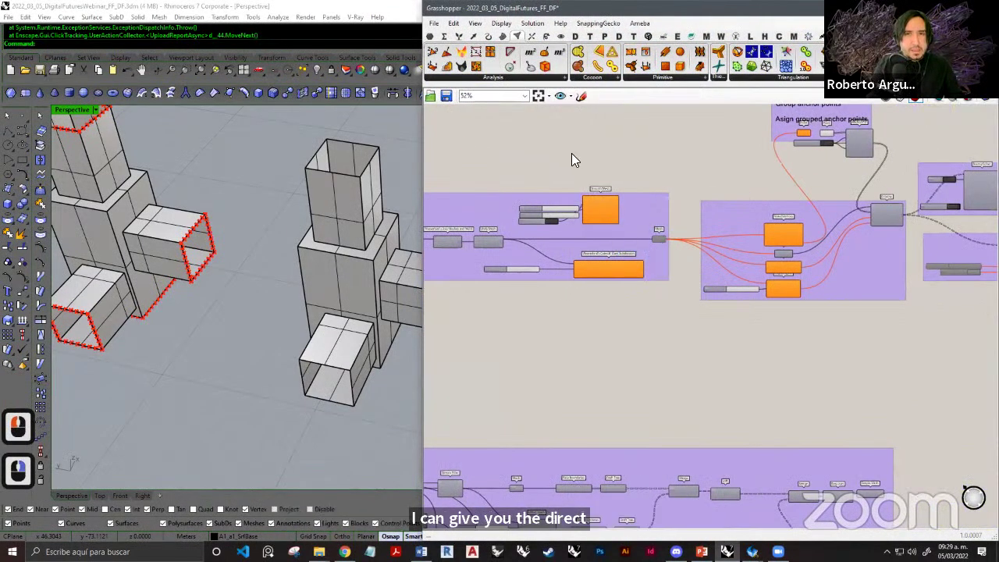
{"action": "right_click_drag", "start_coordinate": [628, 163], "coordinate": [585, 180]}
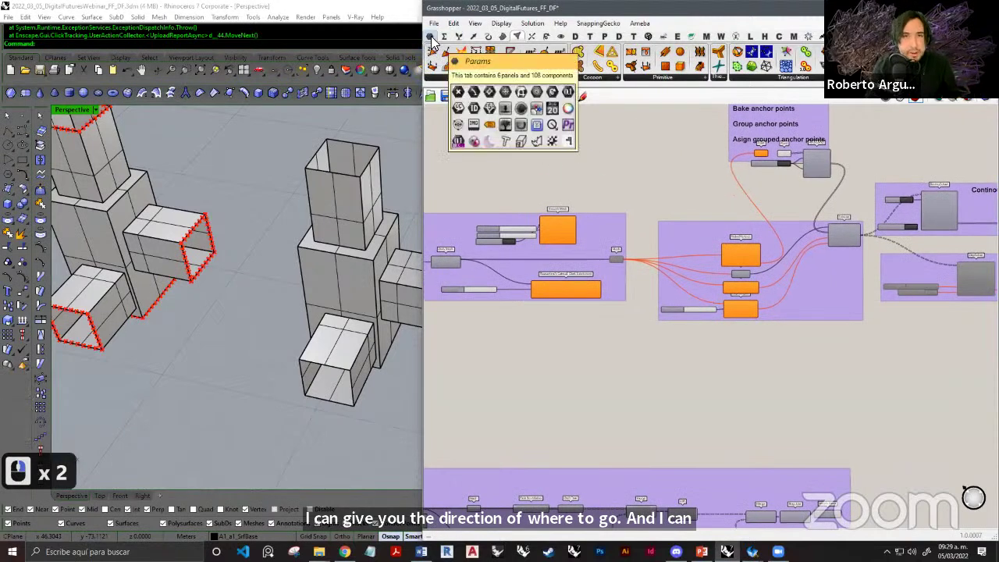
{"action": "left_click", "coordinate": [432, 36]}
{"action": "left_click", "coordinate": [880, 78]}
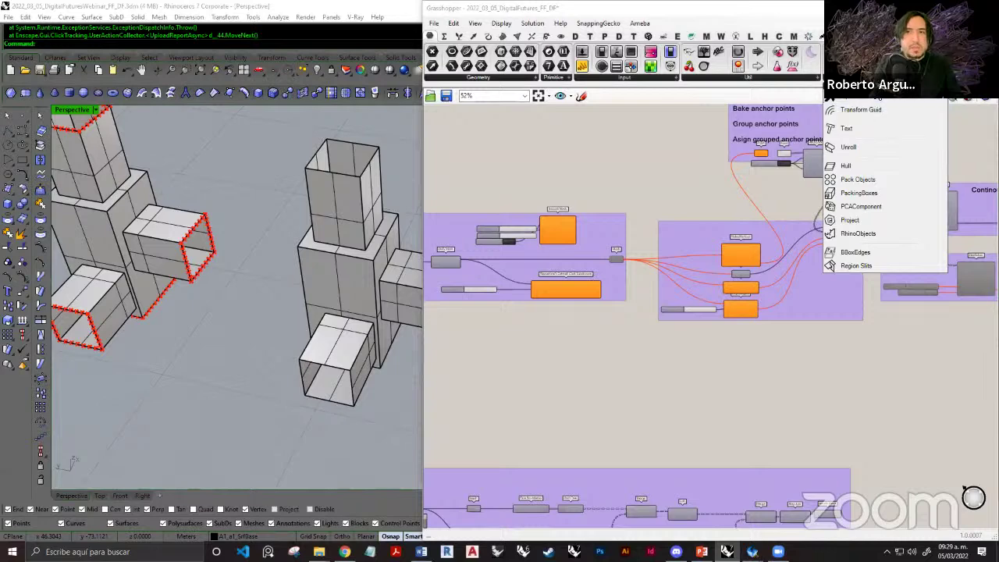
{"action": "left_click", "coordinate": [640, 187]}
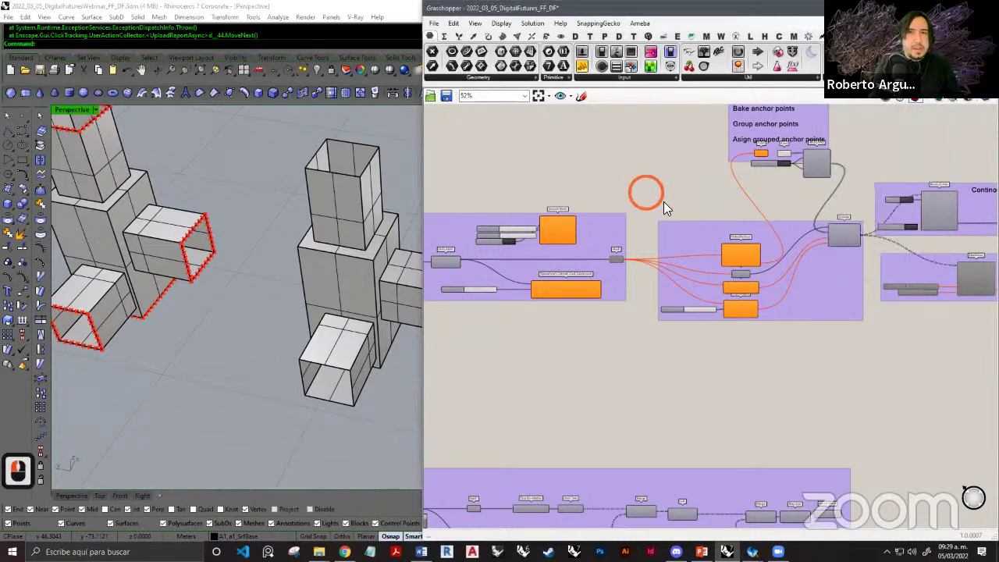
Examine the Mesh Relaxation definition from the subdivision group's output Mesh parameter through to the NakedVertices, Smooth and edge length goals.
{"action": "right_click_drag", "start_coordinate": [801, 240], "coordinate": [638, 267]}
{"action": "scroll", "coordinate": [638, 270], "scroll_direction": "down", "scroll_amount": 4}
{"action": "right_click_drag", "start_coordinate": [735, 275], "coordinate": [667, 280]}
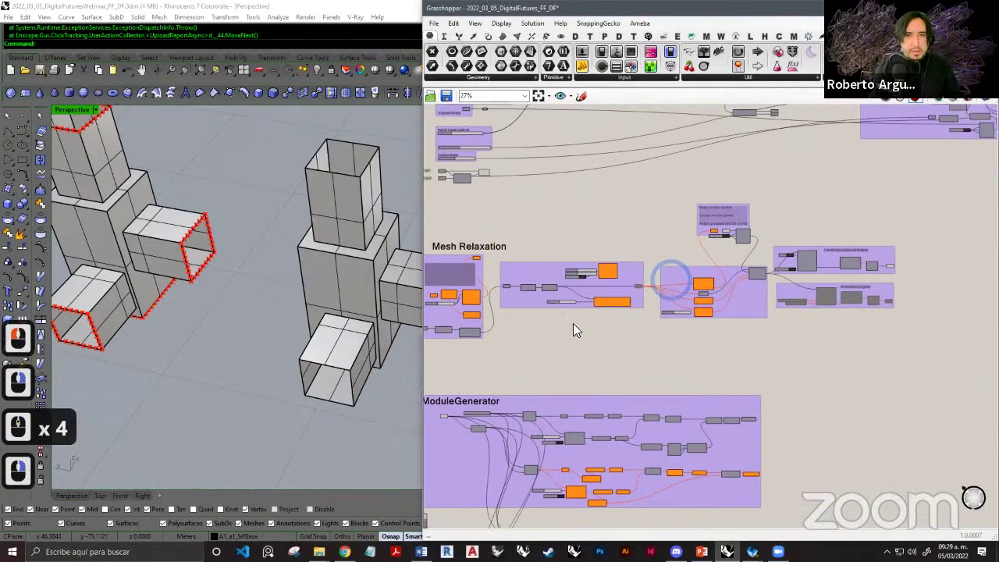
{"action": "mouse_move", "coordinate": [683, 318]}
{"action": "right_mouse_down"}
{"action": "mouse_move", "coordinate": [645, 313]}
{"action": "mouse_move", "coordinate": [695, 322]}
{"action": "right_mouse_up"}
{"action": "scroll", "coordinate": [710, 305], "scroll_direction": "up", "scroll_amount": 7}
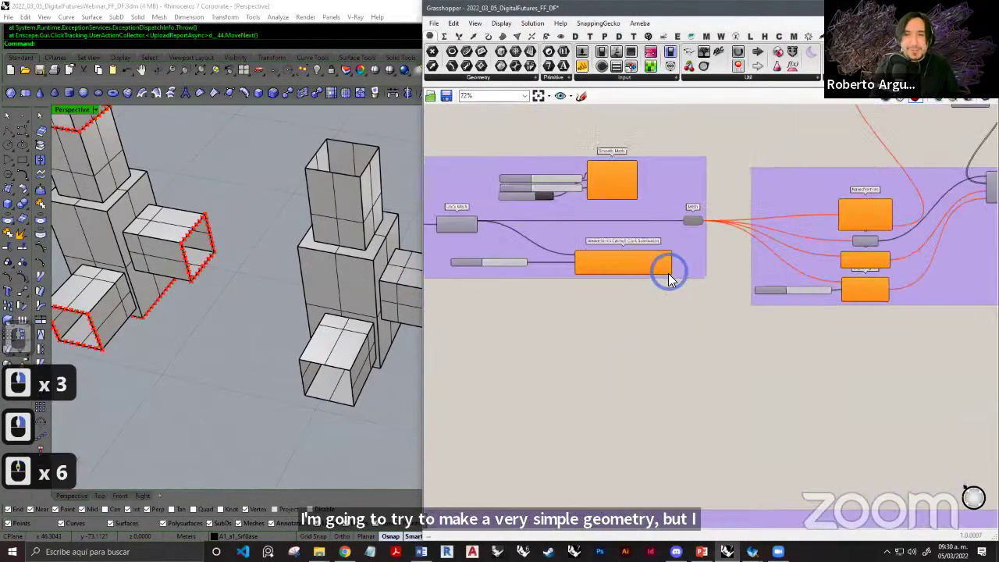
{"action": "right_click_drag", "start_coordinate": [705, 336], "coordinate": [702, 335]}
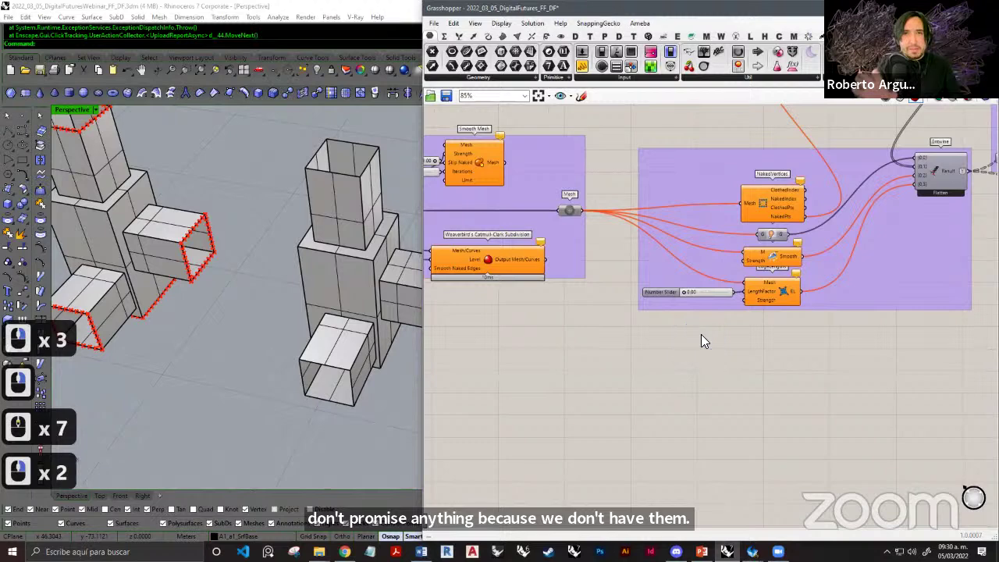
{"action": "scroll", "coordinate": [720, 333], "scroll_direction": "down", "scroll_amount": 4}
{"action": "right_click_drag", "start_coordinate": [636, 331], "coordinate": [779, 299]}
{"action": "scroll", "coordinate": [779, 299], "scroll_direction": "up", "scroll_amount": 3}
{"action": "right_click_drag", "start_coordinate": [779, 299], "coordinate": [704, 270]}
{"action": "scroll", "coordinate": [718, 268], "scroll_direction": "up", "scroll_amount": 2}
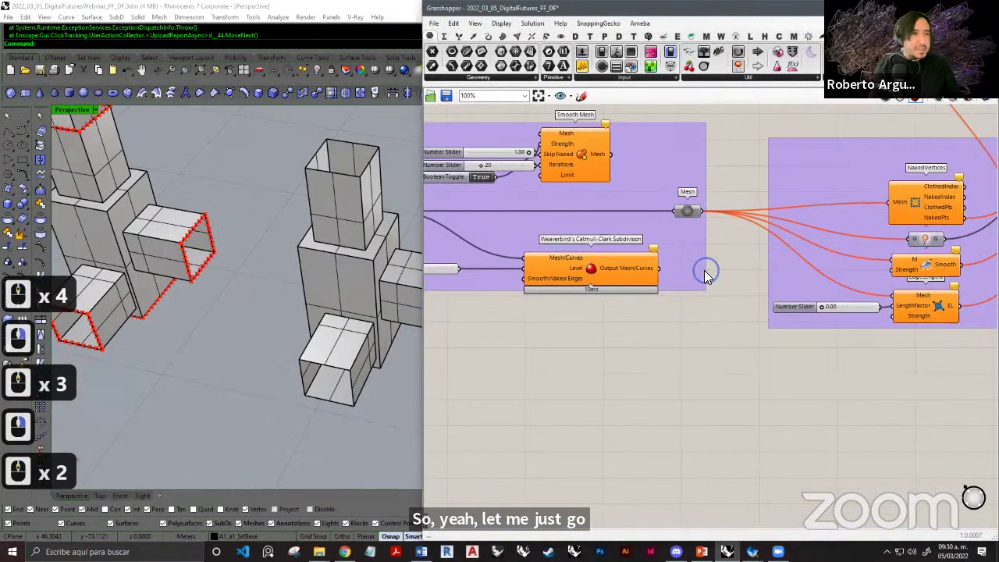
{"action": "right_click_drag", "start_coordinate": [736, 318], "coordinate": [718, 326]}
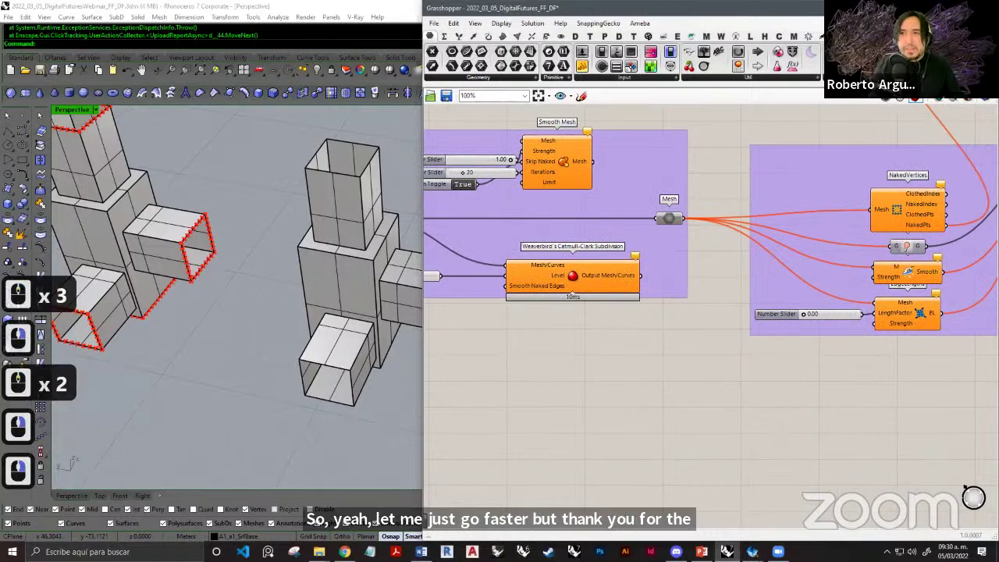
{"action": "left_click", "coordinate": [859, 77]}
{"action": "left_click", "coordinate": [770, 352]}
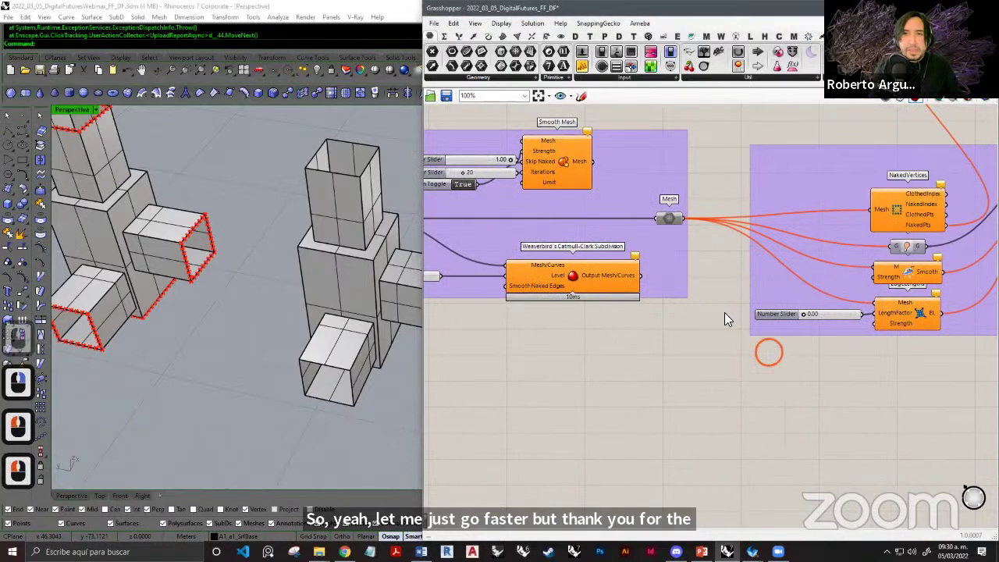
Enable the output Mesh parameter that feeds the NakedVertices, Smooth and edge length goal components.
{"action": "right_click_drag", "start_coordinate": [654, 310], "coordinate": [634, 319]}
{"action": "right_click_drag", "start_coordinate": [575, 328], "coordinate": [660, 341]}
{"action": "right_click_drag", "start_coordinate": [734, 233], "coordinate": [687, 245]}
{"action": "scroll", "coordinate": [689, 250], "scroll_direction": "up", "scroll_amount": 6}
{"action": "right_click", "coordinate": [692, 265]}
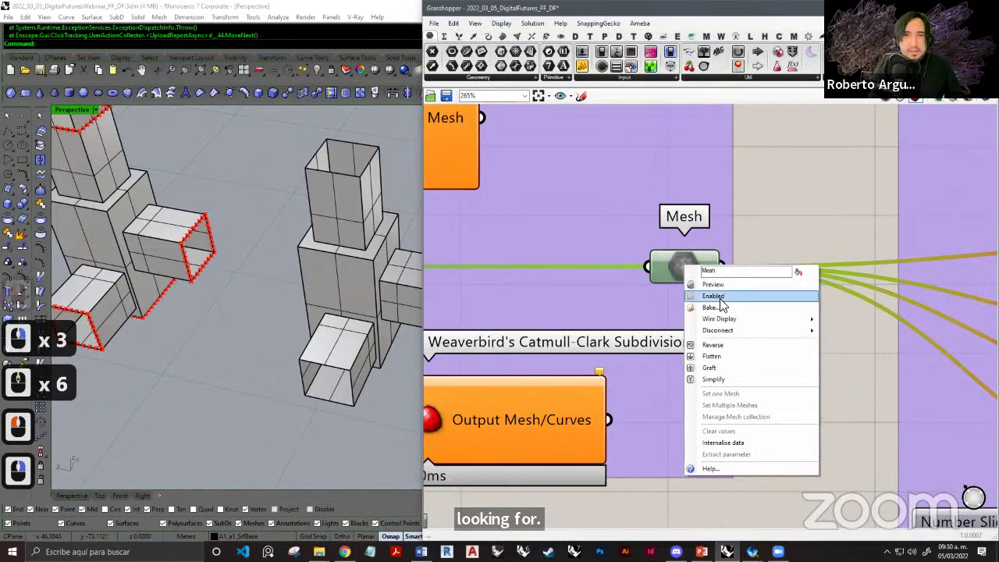
{"action": "left_click", "coordinate": [712, 297]}
{"action": "left_click", "coordinate": [812, 365]}
{"action": "scroll", "coordinate": [751, 301], "scroll_direction": "down", "scroll_amount": 5}
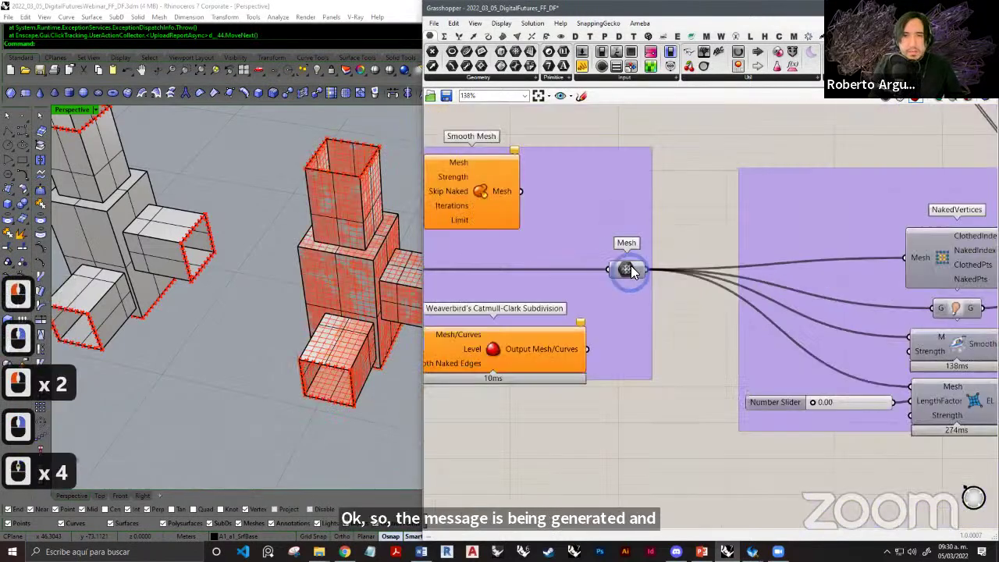
{"action": "right_click_drag", "start_coordinate": [726, 355], "coordinate": [565, 351]}
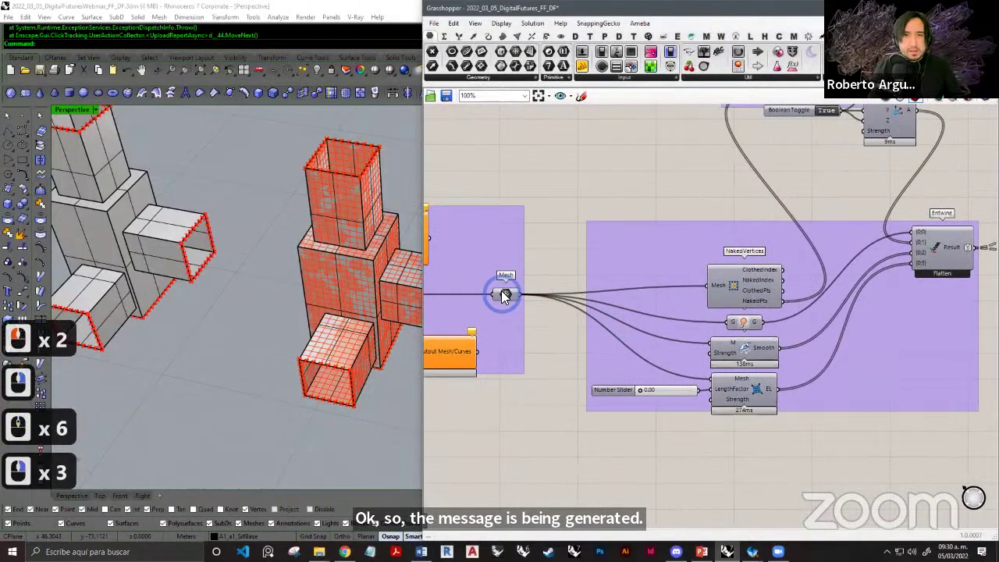
Examine the goals group, the anchor point group and the NakedVertices component, along with the meshed polysurface's open edges.
{"action": "right_click_drag", "start_coordinate": [745, 339], "coordinate": [624, 397]}
{"action": "right_click_drag", "start_coordinate": [644, 237], "coordinate": [642, 241]}
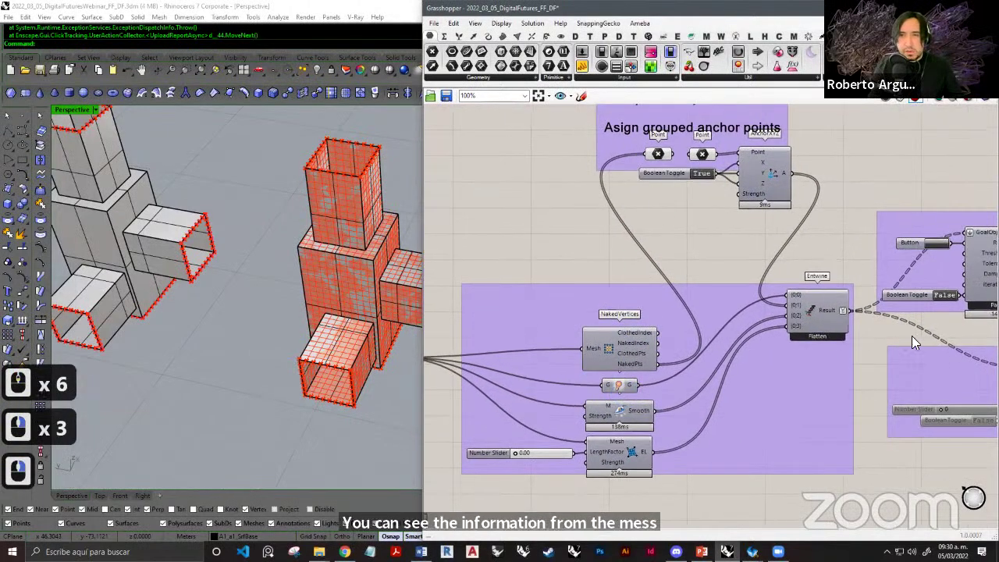
{"action": "right_click_drag", "start_coordinate": [912, 335], "coordinate": [669, 372]}
{"action": "right_click_drag", "start_coordinate": [765, 378], "coordinate": [819, 384]}
{"action": "right_click_drag", "start_coordinate": [544, 323], "coordinate": [704, 362]}
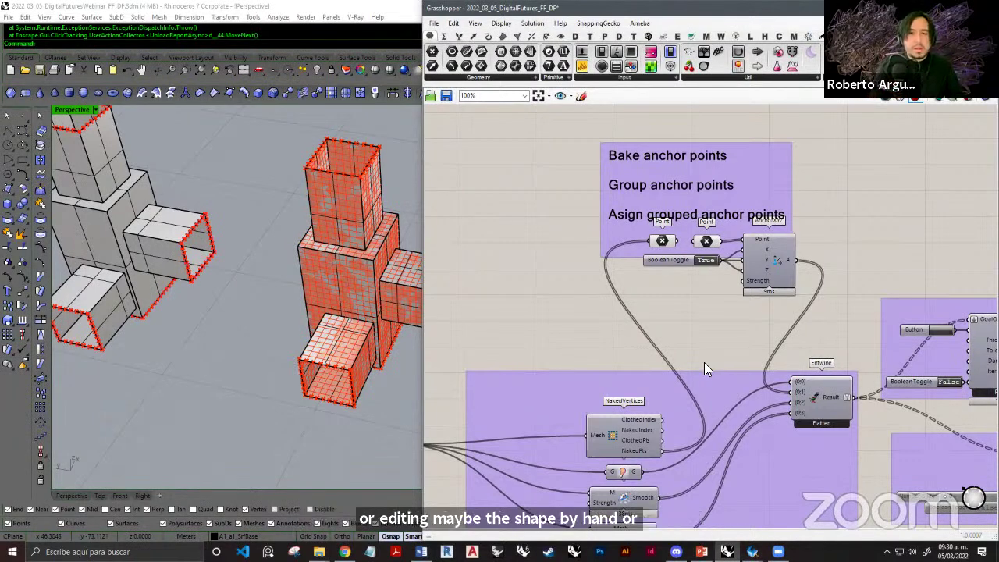
{"action": "scroll", "coordinate": [642, 339], "scroll_direction": "up", "scroll_amount": 5}
{"action": "scroll", "coordinate": [648, 295], "scroll_direction": "up", "scroll_amount": 2}
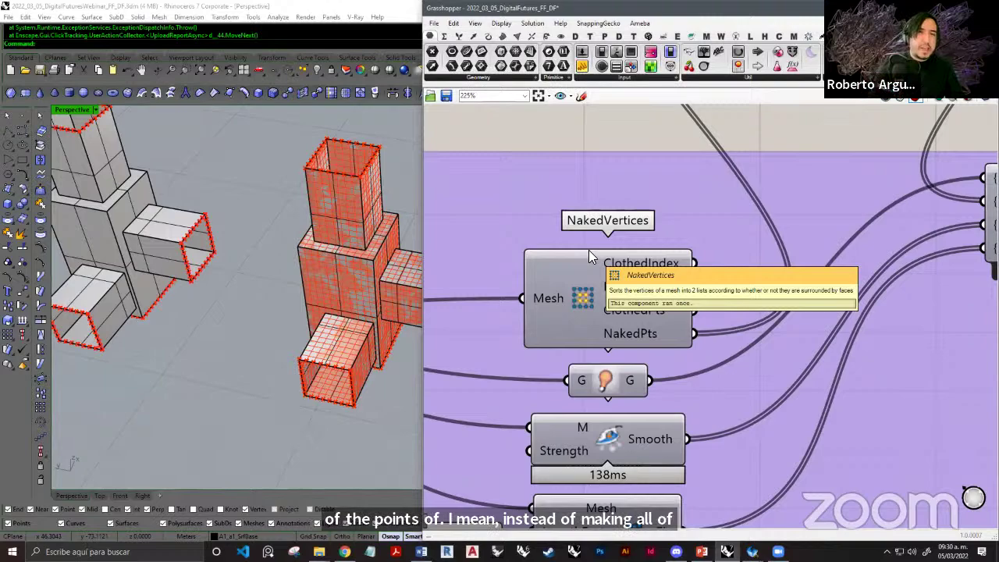
{"action": "scroll", "coordinate": [637, 289], "scroll_direction": "down", "scroll_amount": 2}
{"action": "scroll", "coordinate": [646, 292], "scroll_direction": "up", "scroll_amount": 3}
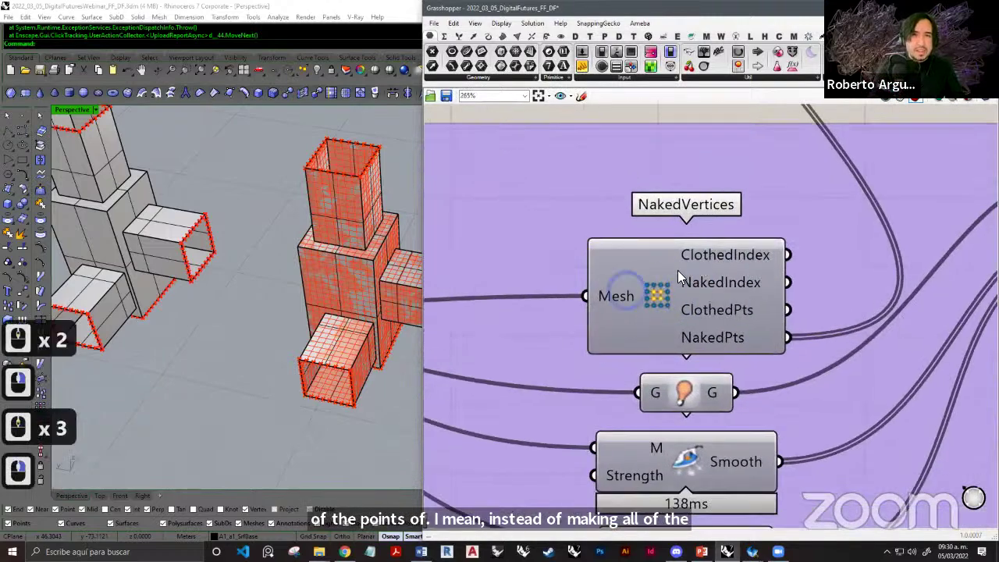
{"action": "scroll", "coordinate": [663, 289], "scroll_direction": "down", "scroll_amount": 6}
{"action": "scroll", "coordinate": [733, 319], "scroll_direction": "up", "scroll_amount": 4}
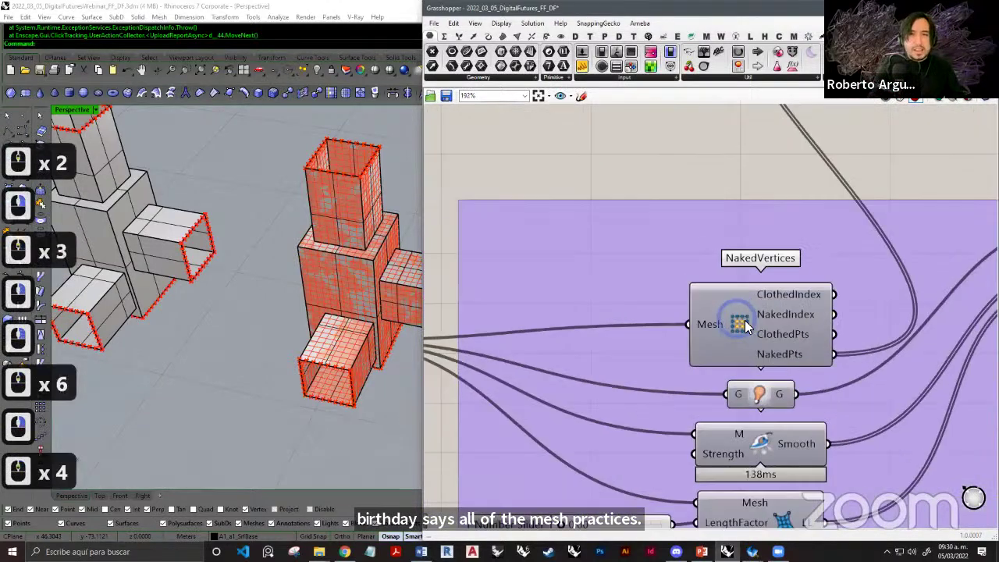
{"action": "scroll", "coordinate": [746, 326], "scroll_direction": "up", "scroll_amount": 3}
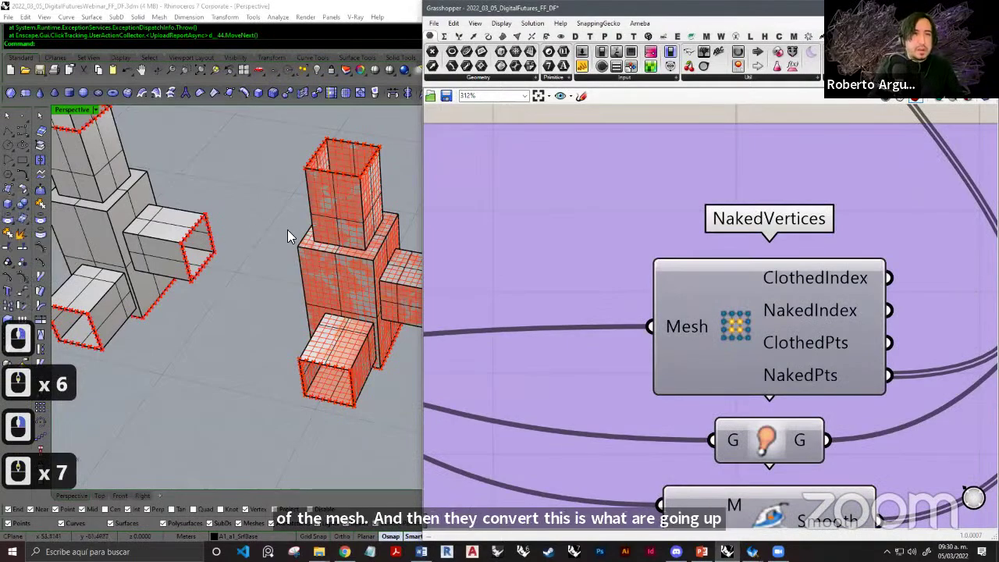
{"action": "right_click_drag", "start_coordinate": [270, 245], "coordinate": [230, 270]}
{"action": "right_click_drag", "start_coordinate": [299, 220], "coordinate": [244, 261], "text": "shift"}
{"action": "right_click_drag", "start_coordinate": [292, 238], "coordinate": [248, 288], "text": "shift"}
{"action": "scroll", "coordinate": [304, 195], "scroll_direction": "up", "scroll_amount": 5}
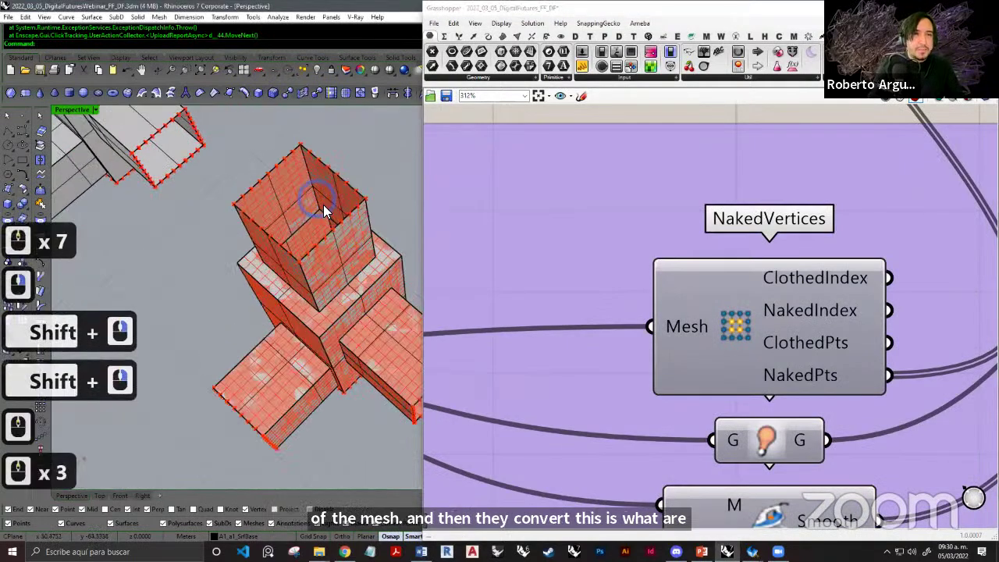
{"action": "right_click_drag", "start_coordinate": [275, 192], "coordinate": [312, 196], "text": "shift"}
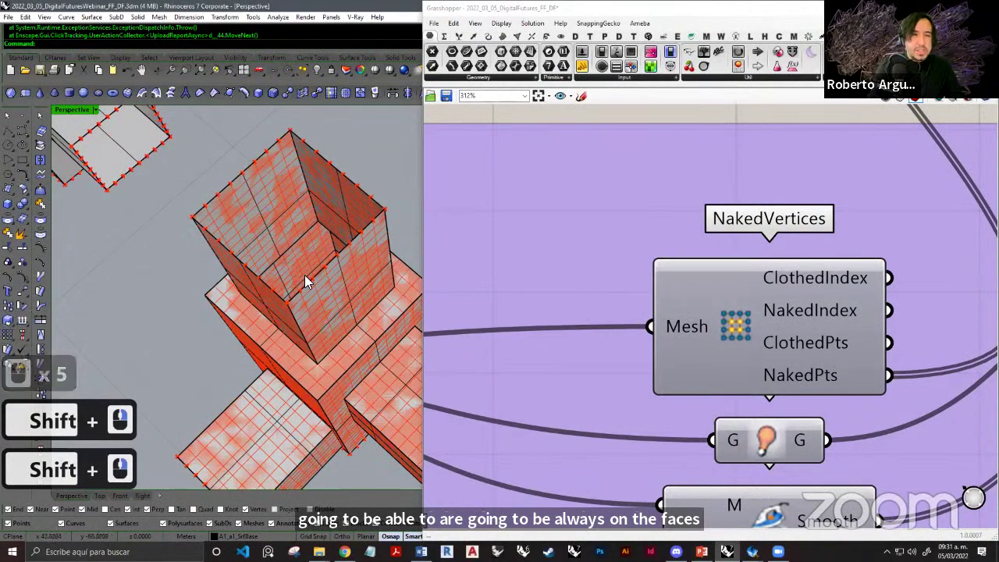
Duplicate the meshed open polysurface and place the copy beside the original, in line with the other two.
{"action": "scroll", "coordinate": [314, 236], "scroll_direction": "down", "scroll_amount": 15}
{"action": "right_click_drag", "start_coordinate": [318, 245], "coordinate": [248, 187], "text": "shift"}
{"action": "left_click", "coordinate": [300, 202]}
{"action": "right_click_drag", "start_coordinate": [248, 187], "coordinate": [252, 207], "text": "shift"}
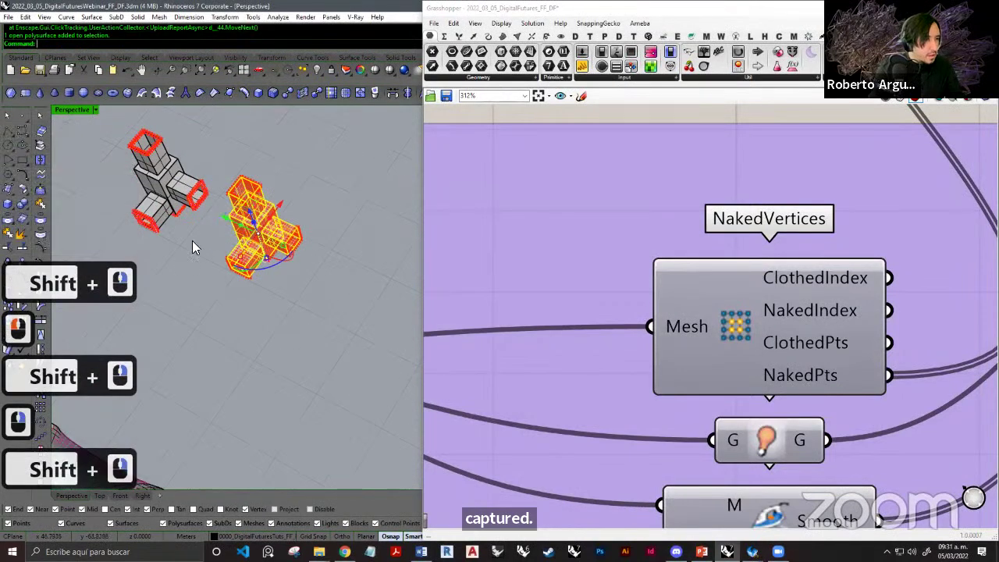
{"action": "key", "text": "alt"}
{"action": "left_click_drag", "start_coordinate": [225, 217], "coordinate": [331, 277]}
{"action": "left_click", "coordinate": [299, 310]}
Inspect the copied polysurface's faces and open branch ends and compare them with the meshed polysurface and its naked edges.
{"action": "scroll", "coordinate": [294, 273], "scroll_direction": "up", "scroll_amount": 4}
{"action": "mouse_move", "coordinate": [292, 275]}
{"action": "right_mouse_down", "text": "shift"}
{"action": "mouse_move", "coordinate": [255, 270]}
{"action": "mouse_move", "coordinate": [301, 269]}
{"action": "right_mouse_up", "text": "shift"}
{"action": "scroll", "coordinate": [302, 269], "scroll_direction": "up", "scroll_amount": 3}
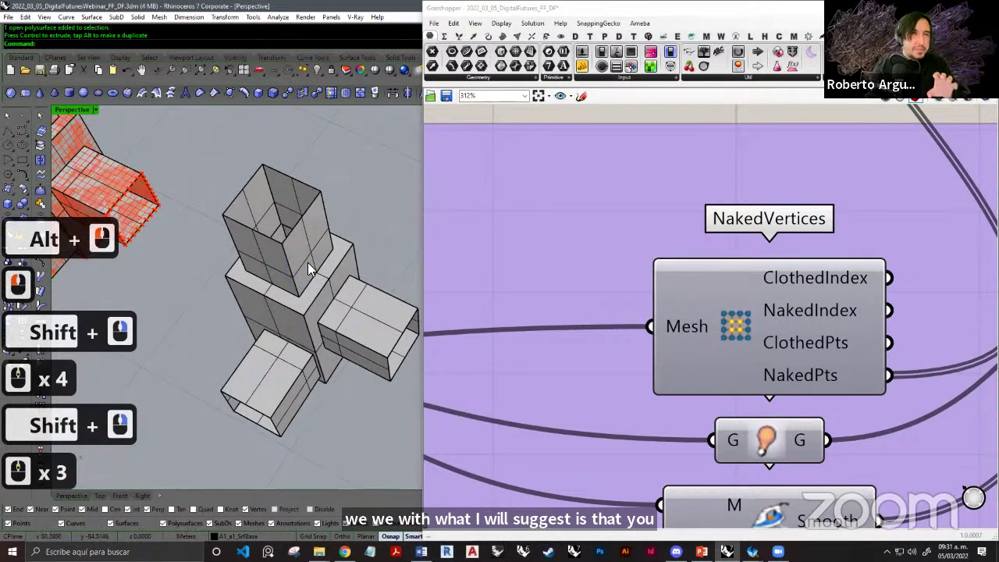
{"action": "mouse_move", "coordinate": [303, 283]}
{"action": "right_mouse_down"}
{"action": "mouse_move", "coordinate": [327, 249]}
{"action": "mouse_move", "coordinate": [313, 278]}
{"action": "mouse_move", "coordinate": [303, 264]}
{"action": "right_mouse_up"}
{"action": "scroll", "coordinate": [314, 296], "scroll_direction": "down", "scroll_amount": 2}
{"action": "key", "text": "Escape"}
{"action": "key", "text": "Escape"}
{"action": "right_click_drag", "start_coordinate": [312, 320], "coordinate": [310, 267], "text": "shift"}
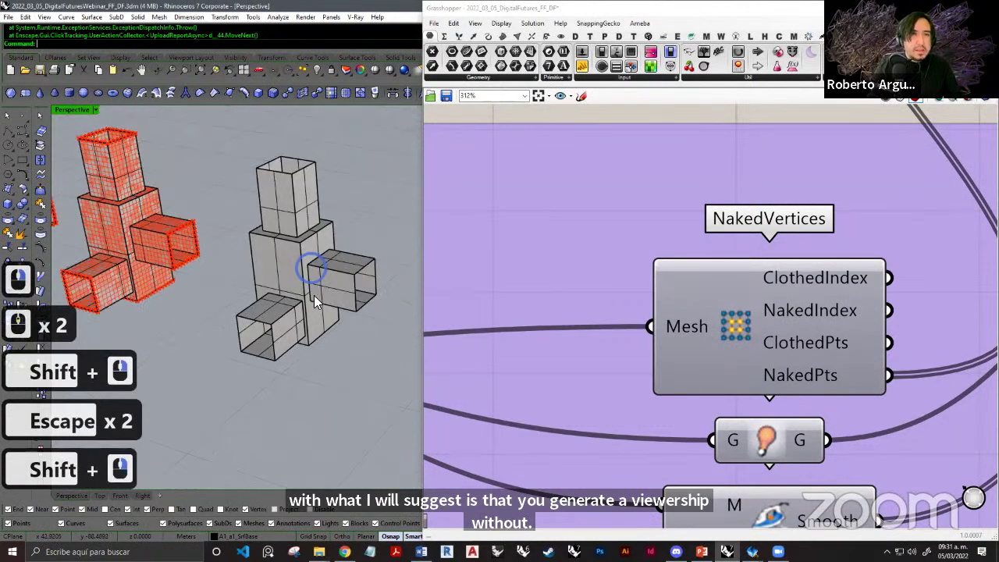
{"action": "left_click", "coordinate": [318, 291]}
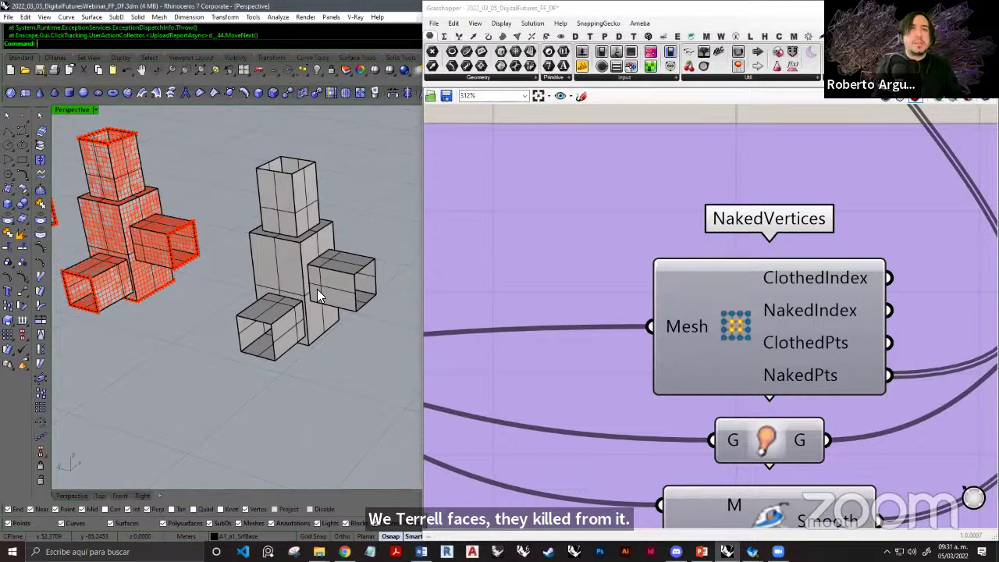
{"action": "right_click_drag", "start_coordinate": [261, 244], "coordinate": [296, 288]}
{"action": "scroll", "coordinate": [297, 287], "scroll_direction": "down", "scroll_amount": 2}
{"action": "scroll", "coordinate": [280, 260], "scroll_direction": "up", "scroll_amount": 4}
{"action": "right_click_drag", "start_coordinate": [273, 187], "coordinate": [336, 319], "text": "shift"}
{"action": "scroll", "coordinate": [280, 261], "scroll_direction": "up", "scroll_amount": 4}
{"action": "right_click_drag", "start_coordinate": [202, 306], "coordinate": [264, 241]}
{"action": "right_click_drag", "start_coordinate": [262, 308], "coordinate": [265, 276], "text": "shift"}
{"action": "right_click_drag", "start_coordinate": [223, 316], "coordinate": [263, 357]}
{"action": "scroll", "coordinate": [263, 357], "scroll_direction": "down", "scroll_amount": 4}
{"action": "right_click_drag", "start_coordinate": [297, 287], "coordinate": [305, 334], "text": "shift"}
{"action": "right_click_drag", "start_coordinate": [265, 270], "coordinate": [251, 303]}
{"action": "right_click_drag", "start_coordinate": [251, 303], "coordinate": [296, 306], "text": "shift"}
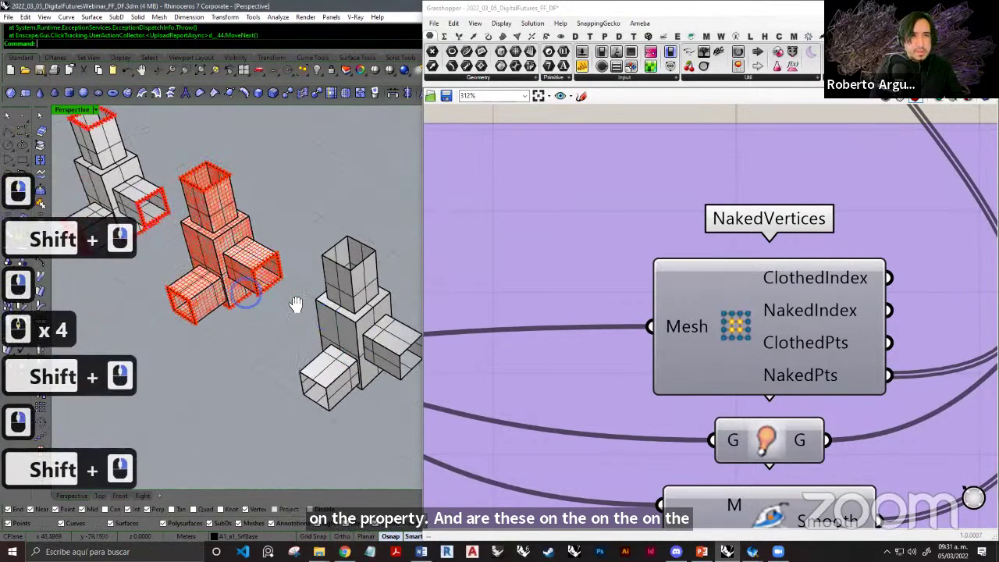
{"action": "scroll", "coordinate": [268, 258], "scroll_direction": "up", "scroll_amount": 5}
{"action": "mouse_move", "coordinate": [234, 252]}
{"action": "right_mouse_down", "text": "shift"}
{"action": "mouse_move", "coordinate": [286, 250]}
{"action": "mouse_move", "coordinate": [270, 335]}
{"action": "mouse_move", "coordinate": [241, 266]}
{"action": "right_mouse_up", "text": "shift"}
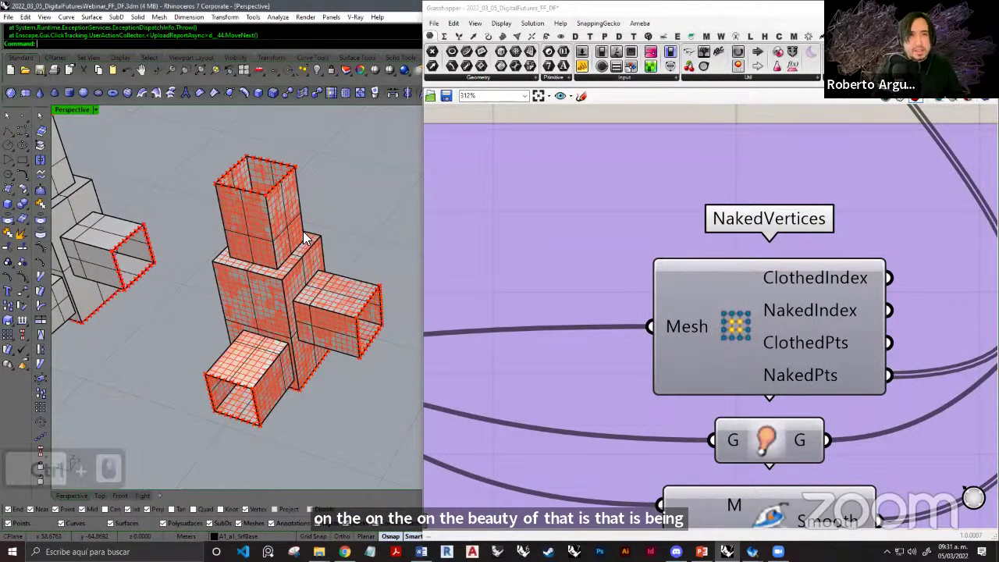
Select the Point parameter fed by NakedPts to highlight the anchor points along the mesh's open edges.
{"action": "right_click_drag", "start_coordinate": [710, 191], "coordinate": [605, 381]}
{"action": "scroll", "coordinate": [631, 238], "scroll_direction": "down", "scroll_amount": 7}
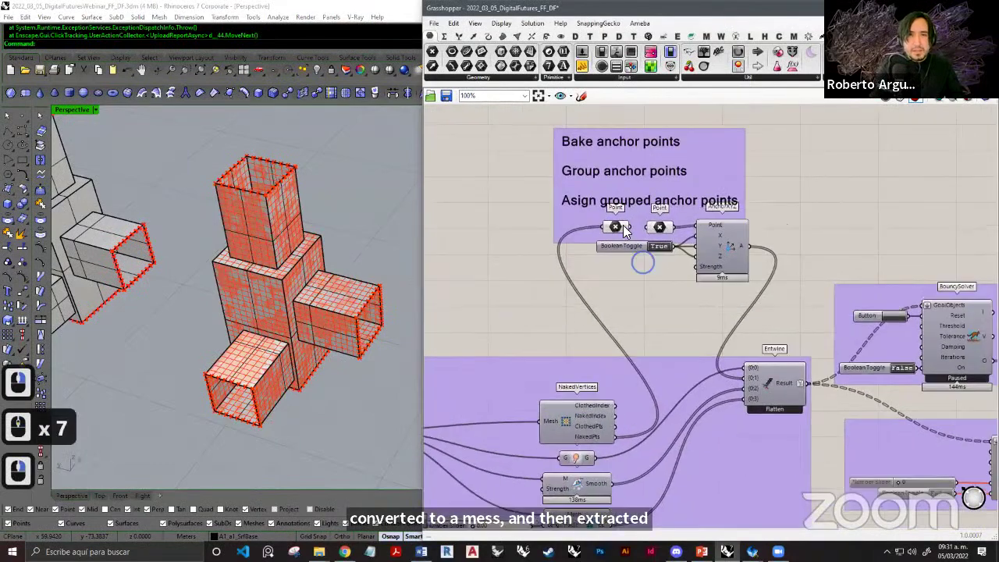
{"action": "scroll", "coordinate": [629, 234], "scroll_direction": "up", "scroll_amount": 5}
{"action": "left_click", "coordinate": [612, 220]}
{"action": "right_click_drag", "start_coordinate": [309, 277], "coordinate": [310, 234]}
{"action": "right_click_drag", "start_coordinate": [267, 315], "coordinate": [296, 211], "text": "shift"}
{"action": "right_click_drag", "start_coordinate": [295, 302], "coordinate": [308, 231], "text": "shift"}
{"action": "mouse_move", "coordinate": [303, 321]}
{"action": "right_mouse_down"}
{"action": "mouse_move", "coordinate": [299, 290]}
{"action": "mouse_move", "coordinate": [303, 312]}
{"action": "mouse_move", "coordinate": [306, 297]}
{"action": "mouse_move", "coordinate": [170, 450]}
{"action": "mouse_move", "coordinate": [324, 325]}
{"action": "mouse_move", "coordinate": [255, 393]}
{"action": "mouse_move", "coordinate": [291, 324]}
{"action": "right_mouse_up"}
{"action": "scroll", "coordinate": [320, 284], "scroll_direction": "down", "scroll_amount": 10}
{"action": "right_click_drag", "start_coordinate": [291, 324], "coordinate": [312, 257], "text": "ctrl"}
Examine how the NakedVertices component's NakedPts output feeds the Point parameter and where its points lie on the mesh.
{"action": "right_click_drag", "start_coordinate": [653, 358], "coordinate": [664, 214]}
{"action": "scroll", "coordinate": [633, 290], "scroll_direction": "down", "scroll_amount": 2}
{"action": "scroll", "coordinate": [632, 289], "scroll_direction": "down", "scroll_amount": 2}
{"action": "right_click_drag", "start_coordinate": [583, 397], "coordinate": [607, 330]}
{"action": "scroll", "coordinate": [607, 329], "scroll_direction": "up", "scroll_amount": 8}
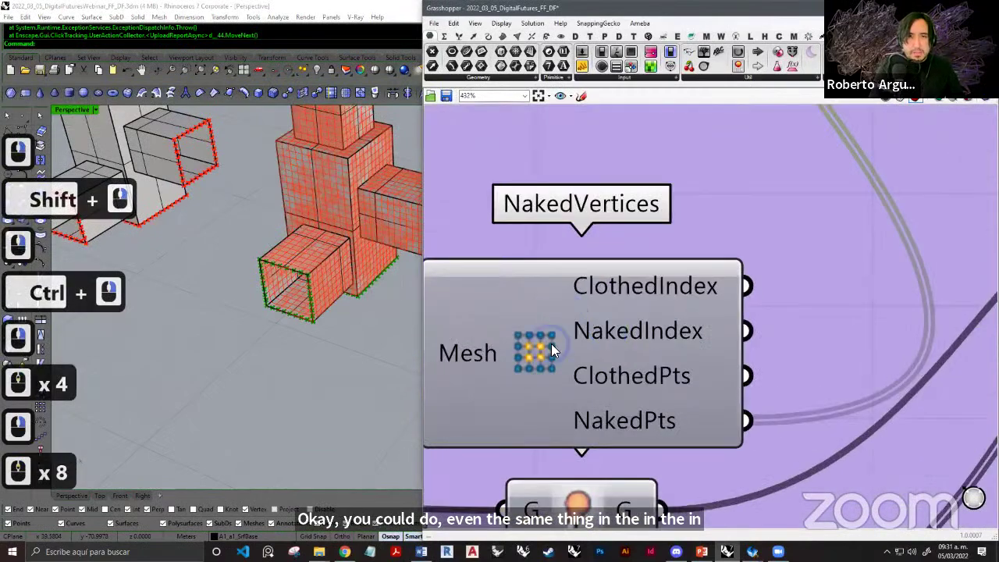
{"action": "scroll", "coordinate": [564, 351], "scroll_direction": "down", "scroll_amount": 4}
{"action": "scroll", "coordinate": [547, 355], "scroll_direction": "up", "scroll_amount": 3}
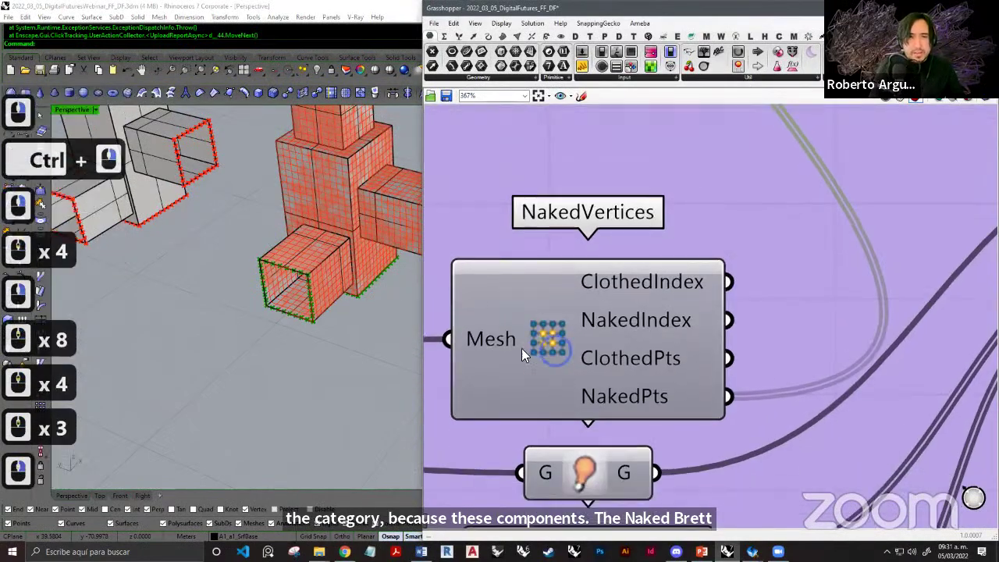
{"action": "scroll", "coordinate": [611, 320], "scroll_direction": "down", "scroll_amount": 6}
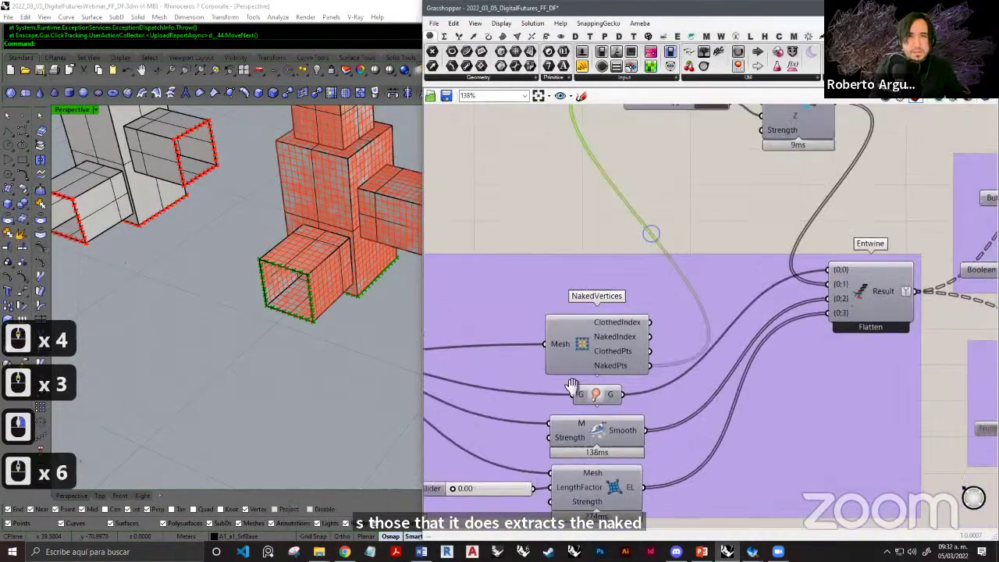
{"action": "right_click_drag", "start_coordinate": [651, 232], "coordinate": [608, 314]}
{"action": "right_click_drag", "start_coordinate": [605, 301], "coordinate": [557, 399]}
{"action": "right_click_drag", "start_coordinate": [239, 292], "coordinate": [204, 371], "text": "shift"}
{"action": "scroll", "coordinate": [345, 272], "scroll_direction": "down", "scroll_amount": 1}
{"action": "right_click_drag", "start_coordinate": [343, 272], "coordinate": [314, 306], "text": "shift"}
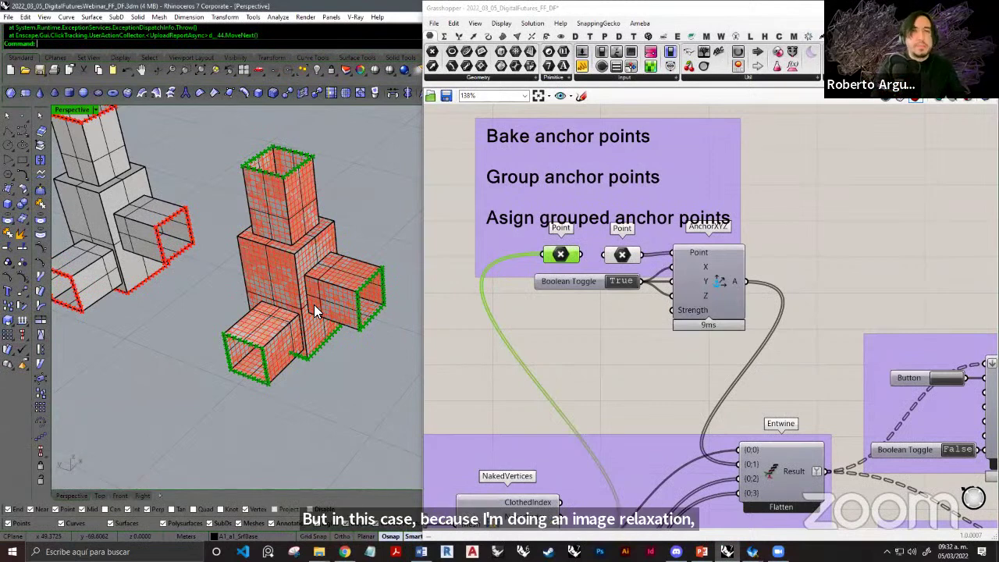
{"action": "left_click", "coordinate": [583, 346]}
Bake the points of the Point parameter fed by NakedPts onto the A1_b_ControlPoints layer.
{"action": "right_click_drag", "start_coordinate": [602, 351], "coordinate": [592, 321]}
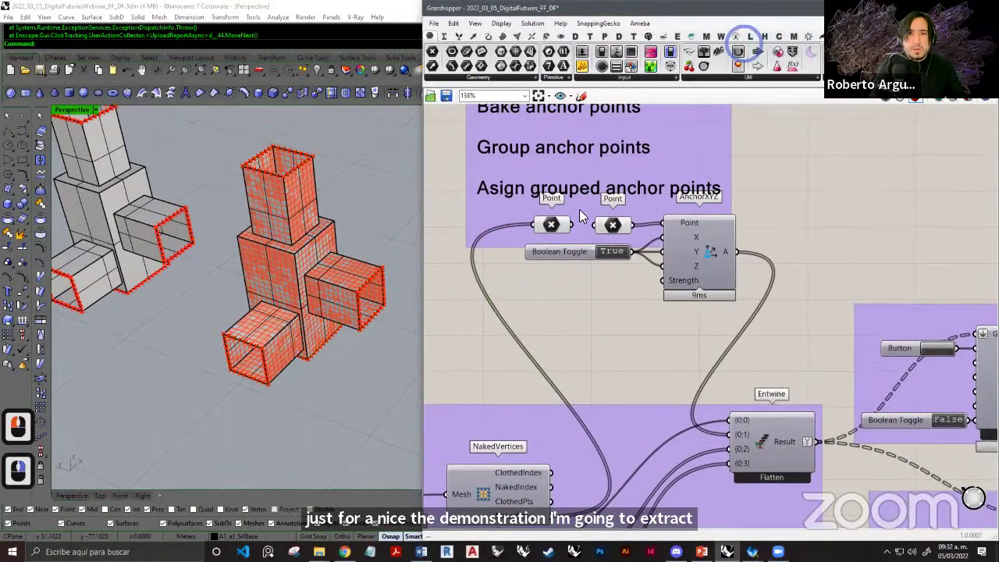
{"action": "right_click", "coordinate": [551, 226]}
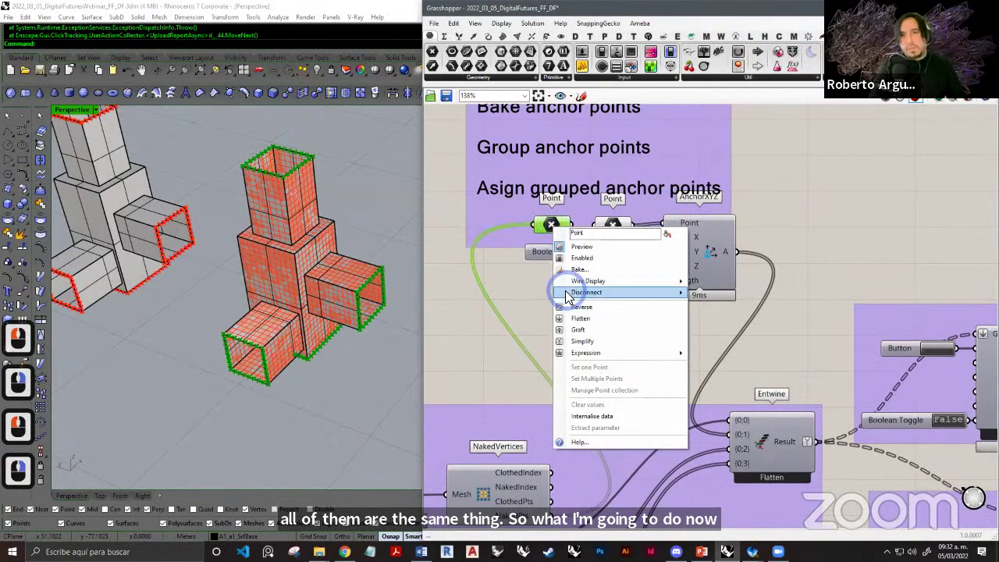
{"action": "left_click", "coordinate": [579, 269]}
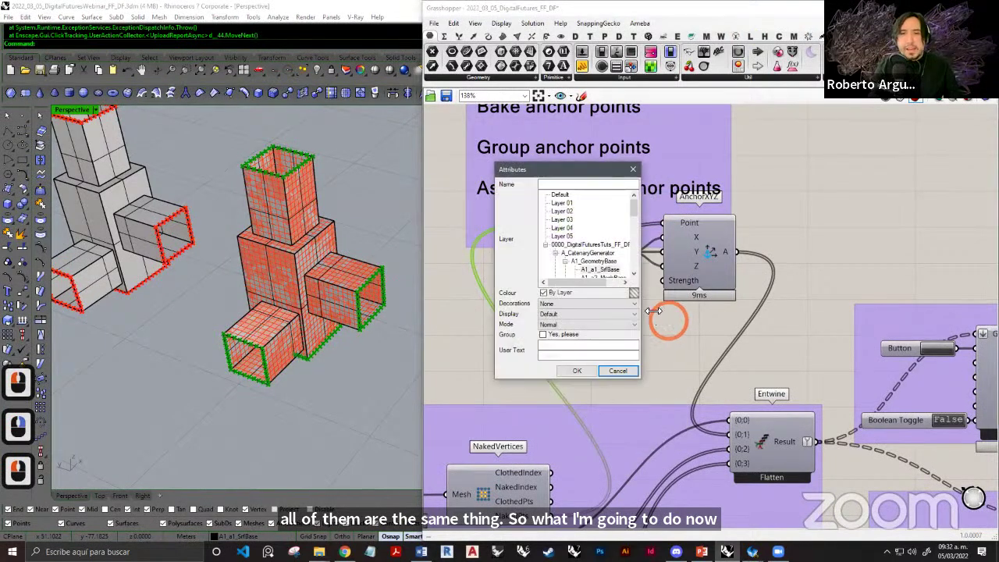
{"action": "left_click_drag", "start_coordinate": [632, 204], "coordinate": [638, 234]}
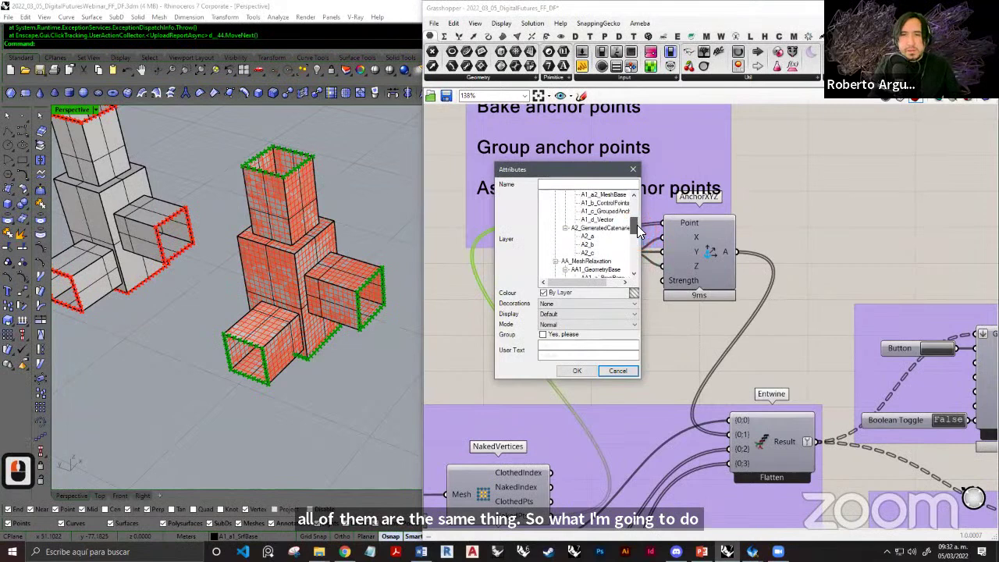
{"action": "scroll", "coordinate": [637, 221], "scroll_direction": "up", "scroll_amount": 2}
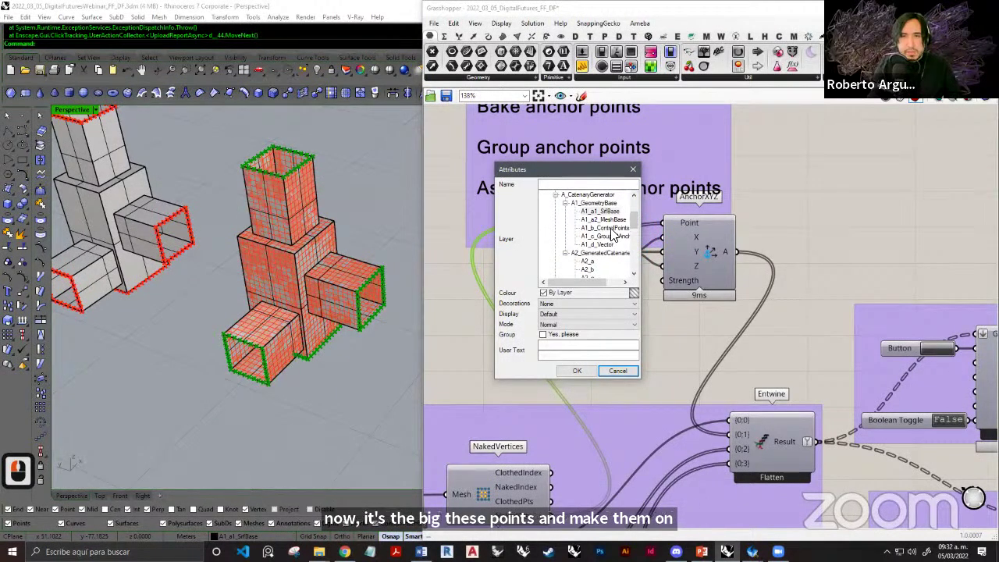
{"action": "left_click", "coordinate": [577, 371]}
{"action": "left_click", "coordinate": [817, 142]}
Hide the Grasshopper window and group the baked anchor points around the middle polysurface's top opening.
{"action": "left_click", "coordinate": [936, 7]}
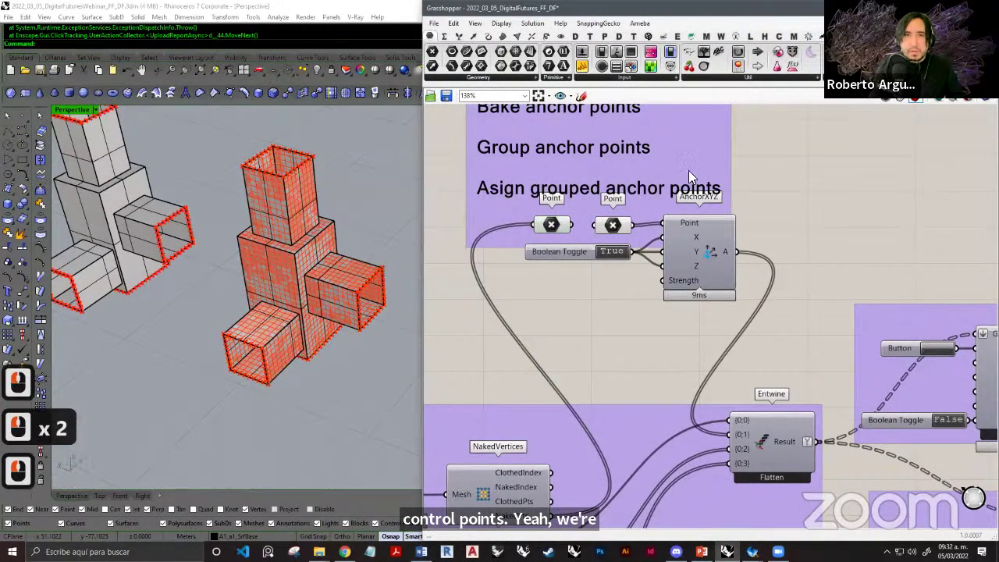
{"action": "left_click", "coordinate": [951, 263]}
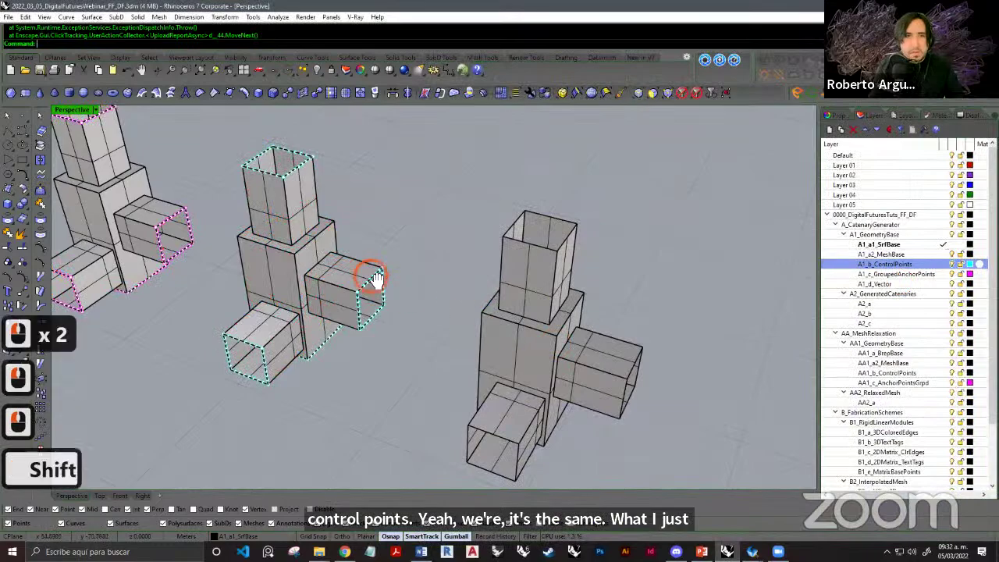
{"action": "right_click_drag", "start_coordinate": [370, 278], "coordinate": [431, 287], "text": "shift"}
{"action": "right_click_drag", "start_coordinate": [431, 287], "coordinate": [468, 192]}
{"action": "right_click_drag", "start_coordinate": [357, 162], "coordinate": [473, 173], "text": "shift"}
{"action": "scroll", "coordinate": [496, 186], "scroll_direction": "up", "scroll_amount": 4}
{"action": "right_click_drag", "start_coordinate": [496, 186], "coordinate": [435, 233]}
{"action": "right_click_drag", "start_coordinate": [435, 233], "coordinate": [460, 242], "text": "shift"}
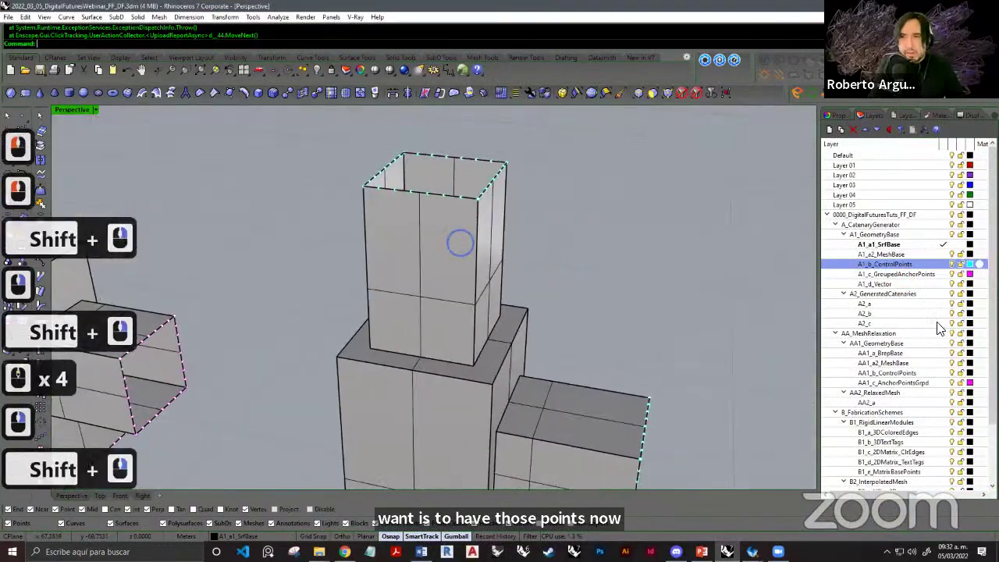
{"action": "scroll", "coordinate": [643, 272], "scroll_direction": "down", "scroll_amount": 2}
{"action": "right_click_drag", "start_coordinate": [614, 284], "coordinate": [413, 158], "text": "shift"}
{"action": "left_click_drag", "start_coordinate": [397, 140], "coordinate": [630, 264]}
{"action": "right_click_drag", "start_coordinate": [603, 261], "coordinate": [514, 237], "text": "shift"}
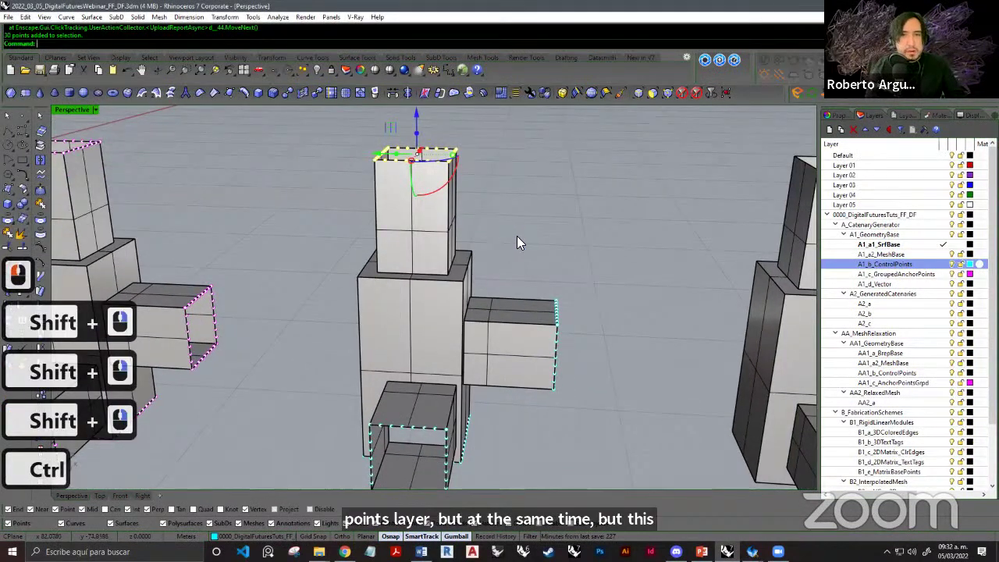
Group the baked anchor points around each of the middle polysurface's two side branch openings as separate groups.
{"action": "right_click_drag", "start_coordinate": [543, 299], "coordinate": [527, 255], "text": "shift"}
{"action": "left_click_drag", "start_coordinate": [520, 242], "coordinate": [553, 401]}
{"action": "right_click_drag", "start_coordinate": [557, 341], "coordinate": [414, 346], "text": "shift"}
{"action": "key", "text": "ctrl+g"}
{"action": "left_click_drag", "start_coordinate": [364, 223], "coordinate": [439, 385]}
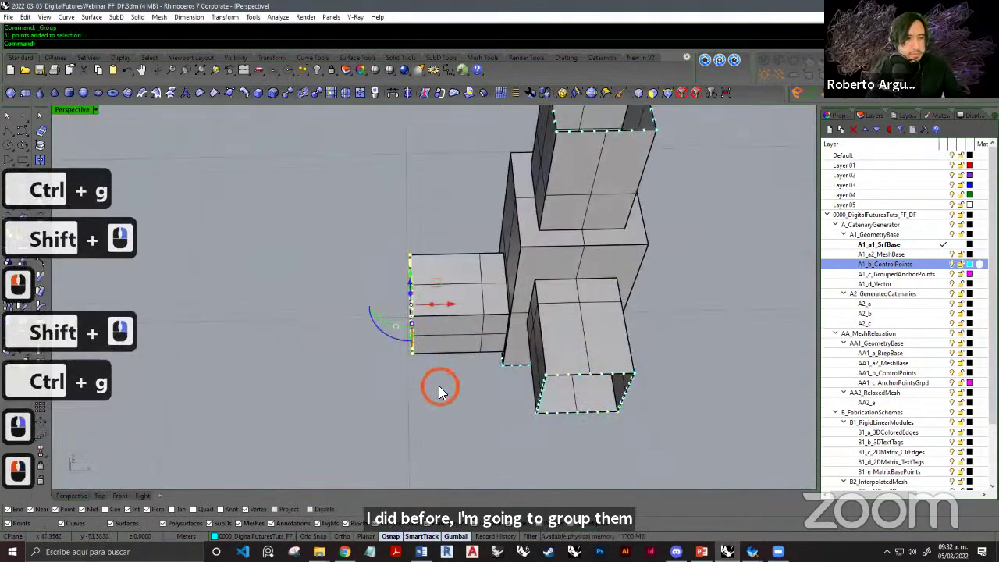
{"action": "key", "text": "ctrl+g"}
Group the baked anchor points along the middle polysurface's bottom opening.
{"action": "right_click_drag", "start_coordinate": [479, 413], "coordinate": [500, 312]}
{"action": "scroll", "coordinate": [450, 354], "scroll_direction": "down", "scroll_amount": 2}
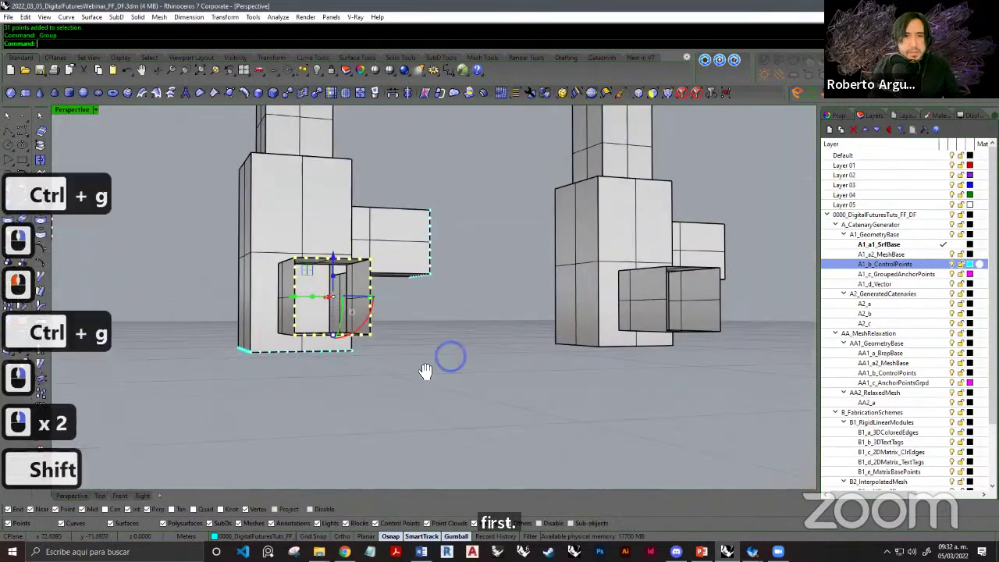
{"action": "right_click_drag", "start_coordinate": [427, 373], "coordinate": [578, 324], "text": "shift"}
{"action": "left_click_drag", "start_coordinate": [343, 357], "coordinate": [522, 302]}
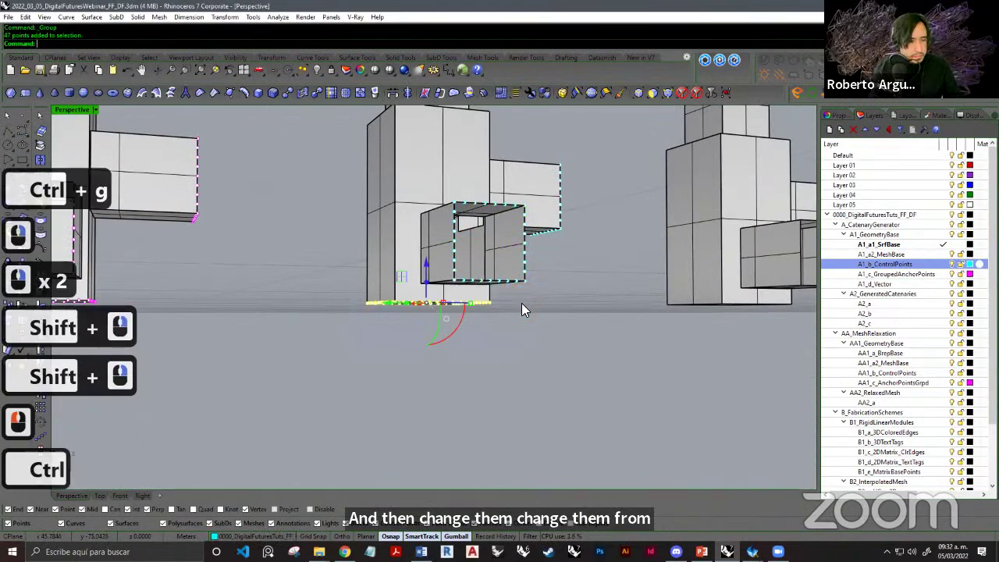
{"action": "key", "text": "ctrl+g"}
Bring back the Grasshopper definition beside the Perspective viewport with the meshed polysurface in view.
{"action": "right_click_drag", "start_coordinate": [477, 404], "coordinate": [384, 363]}
{"action": "right_click_drag", "start_coordinate": [521, 287], "coordinate": [542, 336]}
{"action": "scroll", "coordinate": [589, 263], "scroll_direction": "down", "scroll_amount": 3, "text": "shift"}
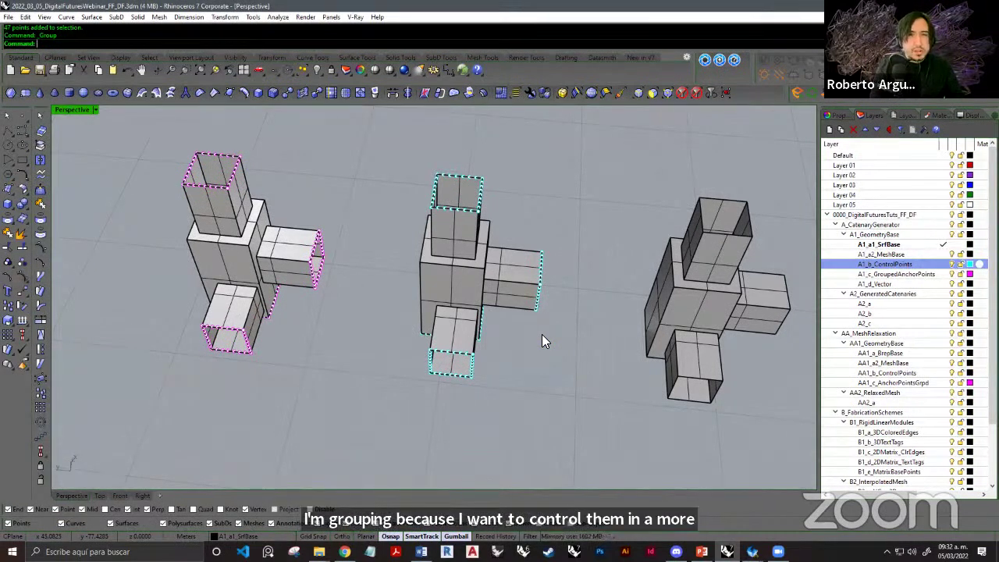
{"action": "right_click_drag", "start_coordinate": [455, 272], "coordinate": [402, 251], "text": "shift"}
{"action": "scroll", "coordinate": [358, 276], "scroll_direction": "up", "scroll_amount": 2}
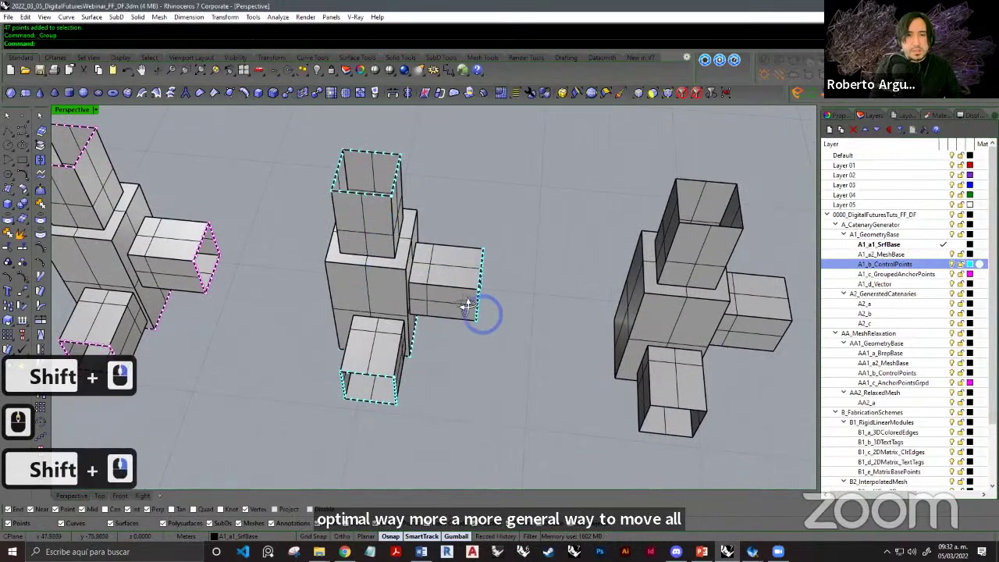
{"action": "scroll", "coordinate": [466, 304], "scroll_direction": "up", "scroll_amount": 1}
{"action": "type", "text": "gras"}
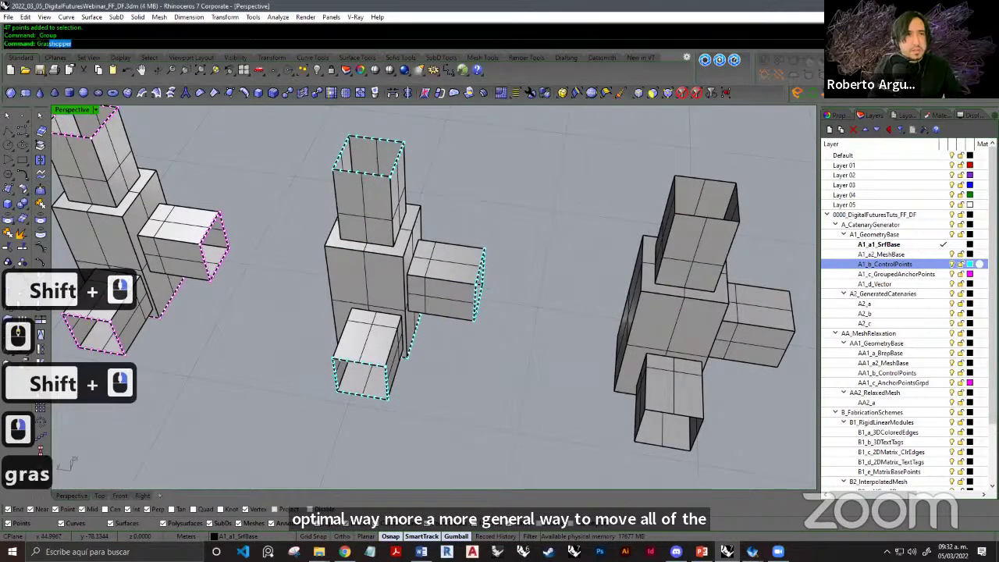
{"action": "type", "text": "s"}
{"action": "key", "text": "space"}
{"action": "right_click_drag", "start_coordinate": [352, 338], "coordinate": [284, 334], "text": "shift"}
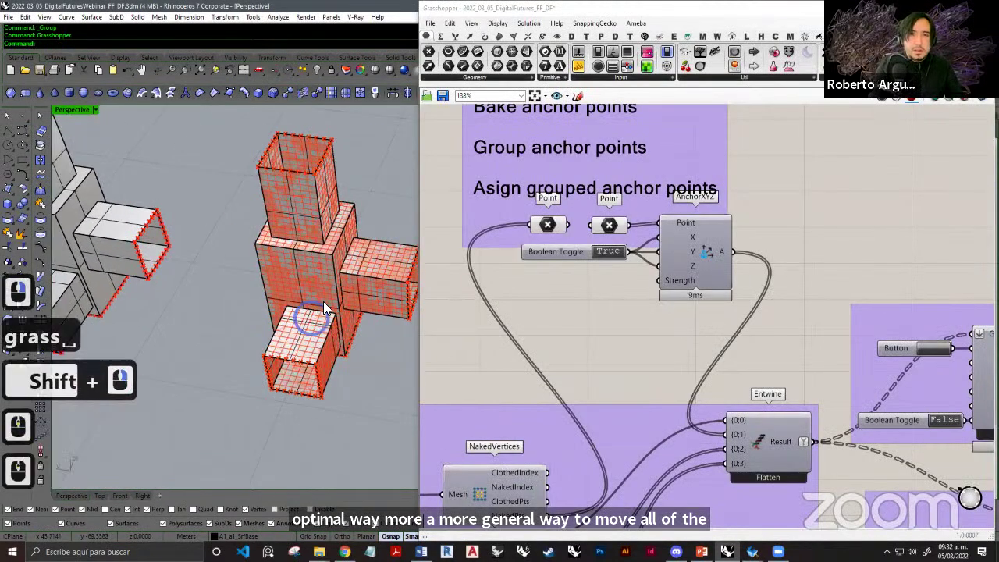
Clear the values stored in the Point parameter that feeds AnchorXYZ.
{"action": "scroll", "coordinate": [323, 301], "scroll_direction": "down", "scroll_amount": 3}
{"action": "right_click_drag", "start_coordinate": [651, 323], "coordinate": [641, 268]}
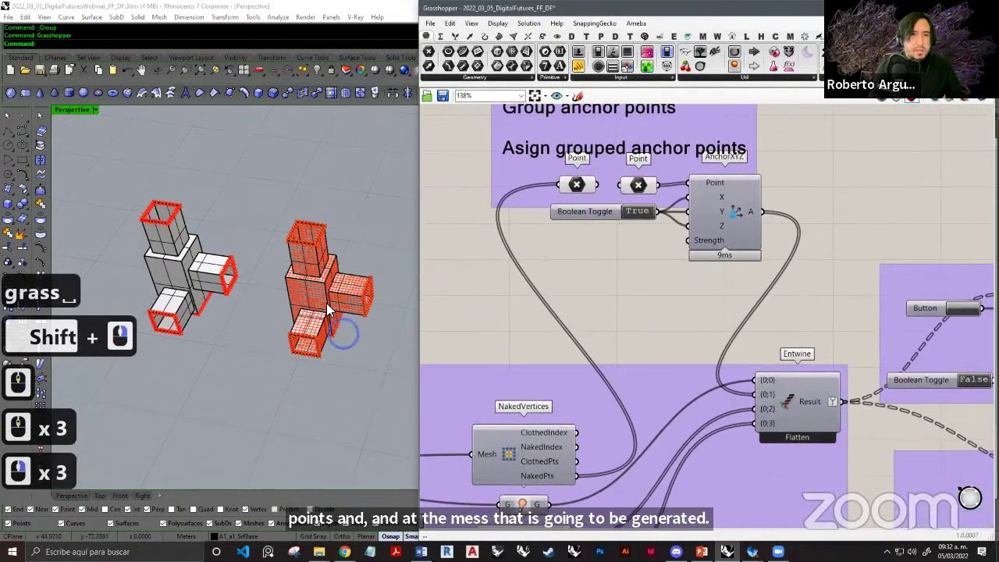
{"action": "scroll", "coordinate": [305, 242], "scroll_direction": "up", "scroll_amount": 6}
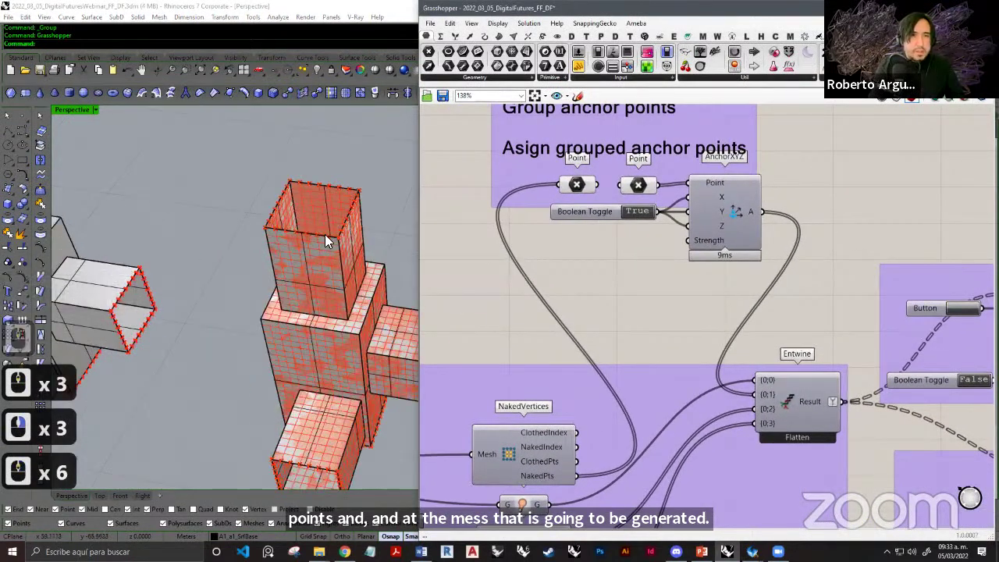
{"action": "left_click", "coordinate": [633, 190]}
{"action": "right_click", "coordinate": [638, 190]}
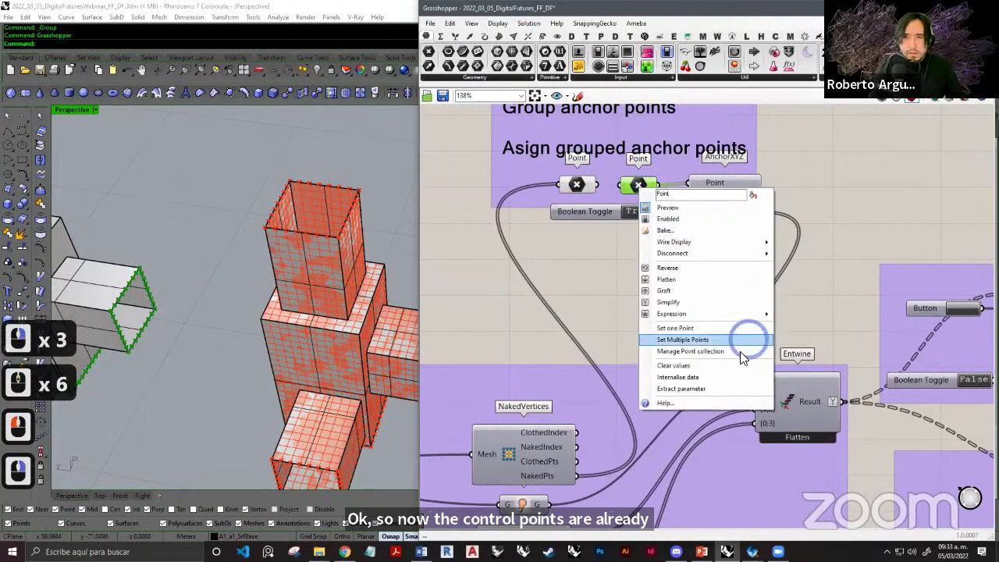
{"action": "left_click", "coordinate": [704, 368]}
{"action": "scroll", "coordinate": [664, 334], "scroll_direction": "down", "scroll_amount": 2}
{"action": "scroll", "coordinate": [665, 282], "scroll_direction": "up", "scroll_amount": 4}
{"action": "scroll", "coordinate": [669, 267], "scroll_direction": "down", "scroll_amount": 8}
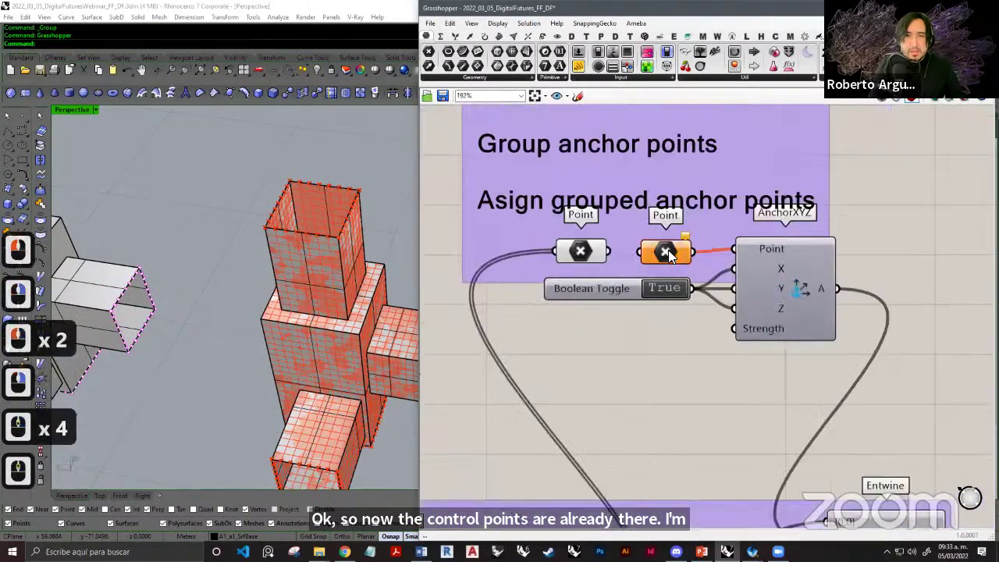
{"action": "scroll", "coordinate": [660, 270], "scroll_direction": "up", "scroll_amount": 3}
{"action": "scroll", "coordinate": [651, 274], "scroll_direction": "up", "scroll_amount": 2}
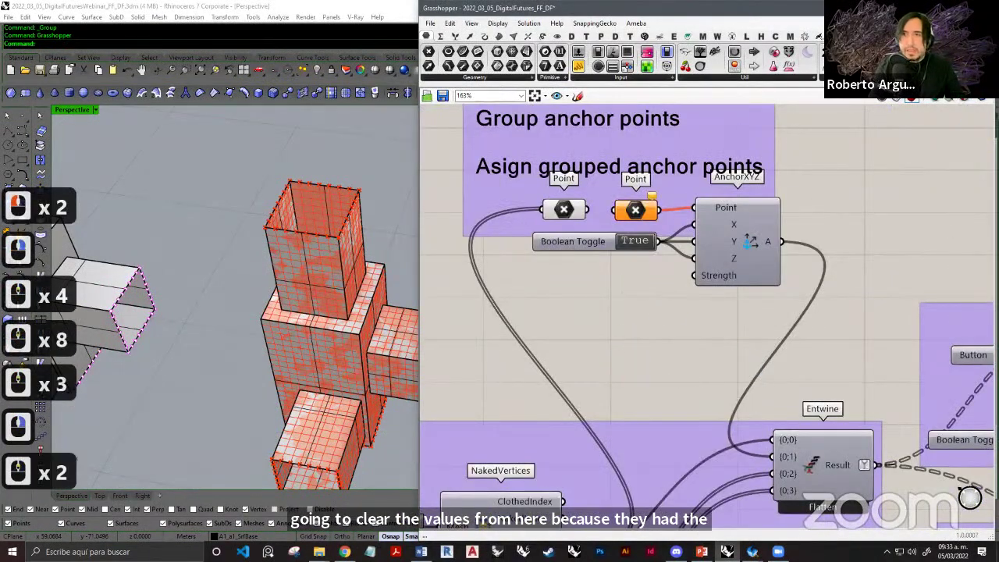
Preselect the grouped anchor points at the top, side branch and bottom openings of the middle polysurface.
{"action": "left_click", "coordinate": [391, 285]}
{"action": "right_click_drag", "start_coordinate": [366, 267], "coordinate": [464, 160]}
{"action": "scroll", "coordinate": [366, 158], "scroll_direction": "down", "scroll_amount": 2}
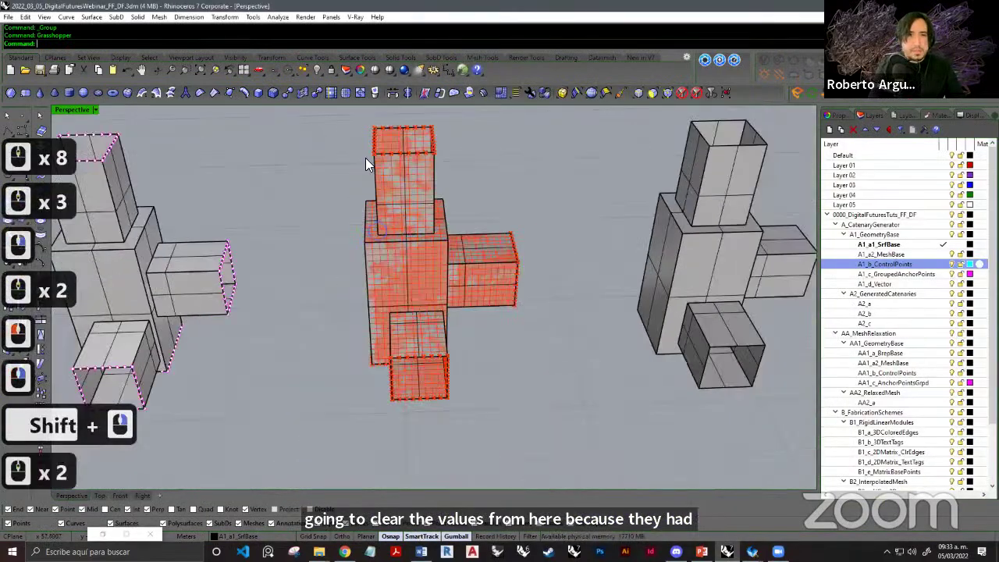
{"action": "right_click_drag", "start_coordinate": [360, 146], "coordinate": [367, 193]}
{"action": "left_click_drag", "start_coordinate": [348, 134], "coordinate": [474, 192]}
{"action": "right_click_drag", "start_coordinate": [458, 223], "coordinate": [484, 215]}
{"action": "right_click_drag", "start_coordinate": [480, 221], "coordinate": [430, 219], "text": "shift"}
{"action": "left_click_drag", "start_coordinate": [466, 216], "coordinate": [518, 321], "text": "shift"}
{"action": "right_click_drag", "start_coordinate": [514, 292], "coordinate": [585, 274], "text": "shift"}
{"action": "right_click_drag", "start_coordinate": [586, 273], "coordinate": [280, 253]}
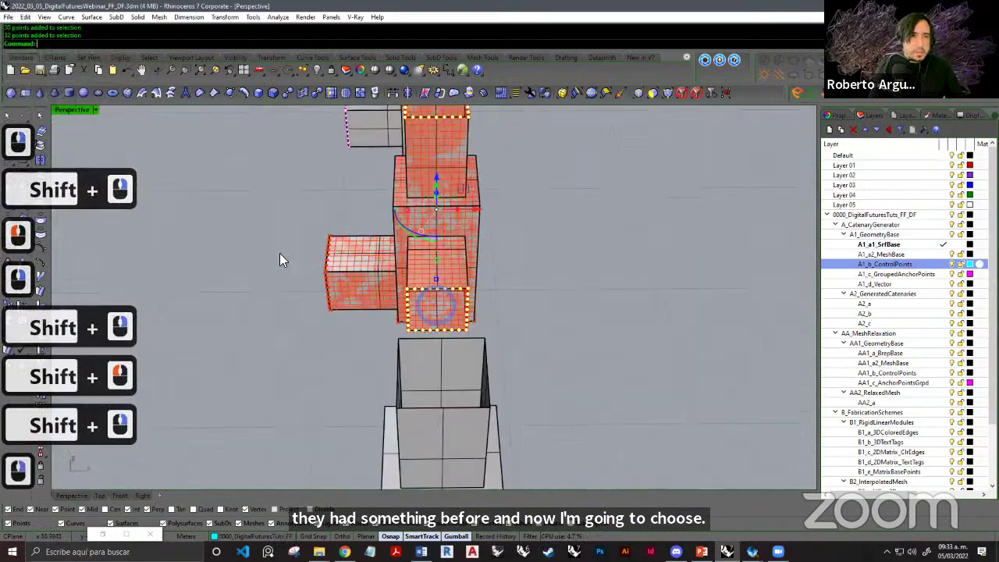
{"action": "left_click_drag", "start_coordinate": [256, 221], "coordinate": [336, 332], "text": "shift"}
{"action": "right_click_drag", "start_coordinate": [343, 326], "coordinate": [256, 293]}
{"action": "scroll", "coordinate": [422, 265], "scroll_direction": "up", "scroll_amount": 3}
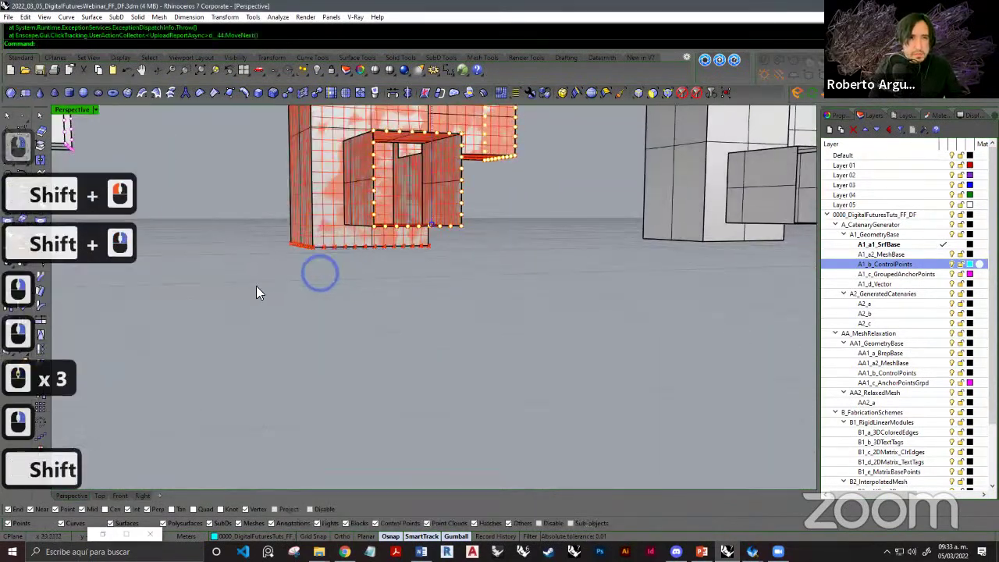
{"action": "left_click_drag", "start_coordinate": [479, 234], "coordinate": [482, 234], "text": "shift"}
{"action": "scroll", "coordinate": [551, 361], "scroll_direction": "down", "scroll_amount": 7}
{"action": "right_click_drag", "start_coordinate": [500, 362], "coordinate": [513, 394]}
{"action": "left_click", "coordinate": [102, 534]}
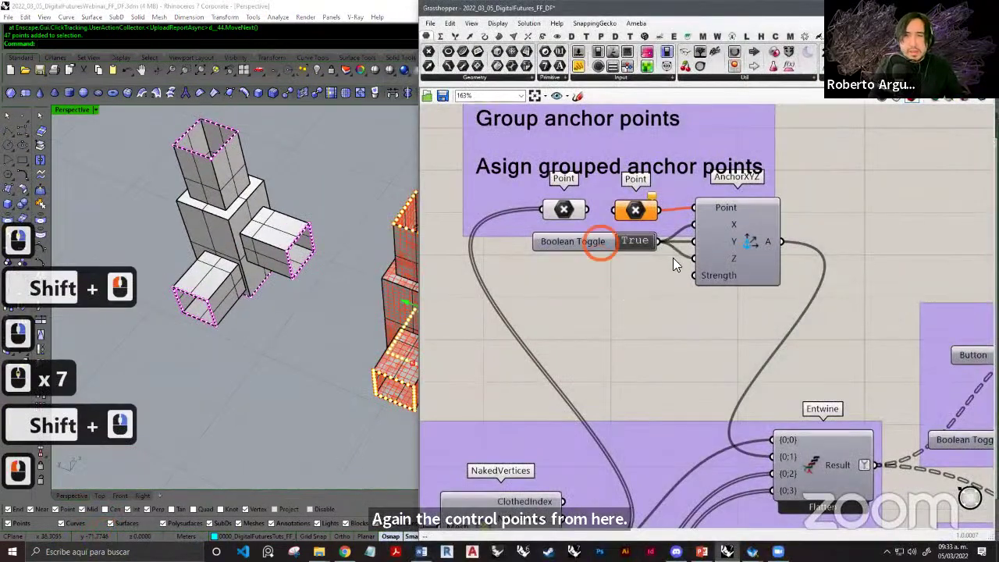
Try to reference the anchor points in the Point parameter with Set one Point, and clear the parameter's values again.
{"action": "scroll", "coordinate": [632, 267], "scroll_direction": "up", "scroll_amount": 3}
{"action": "scroll", "coordinate": [633, 267], "scroll_direction": "up", "scroll_amount": 2}
{"action": "right_click", "coordinate": [635, 267]}
{"action": "left_click", "coordinate": [706, 439]}
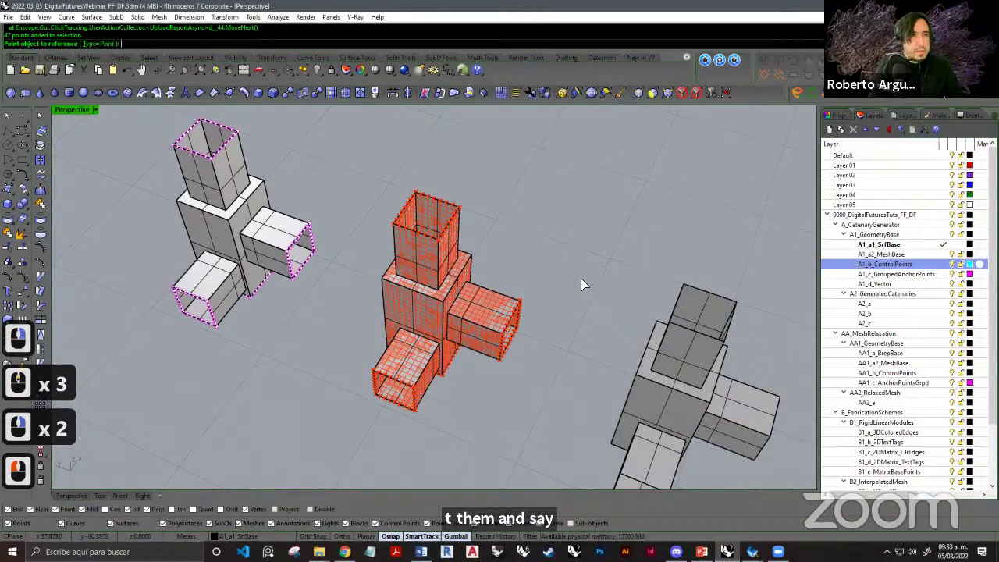
{"action": "right_click_drag", "start_coordinate": [583, 283], "coordinate": [406, 166]}
{"action": "left_click", "coordinate": [498, 245]}
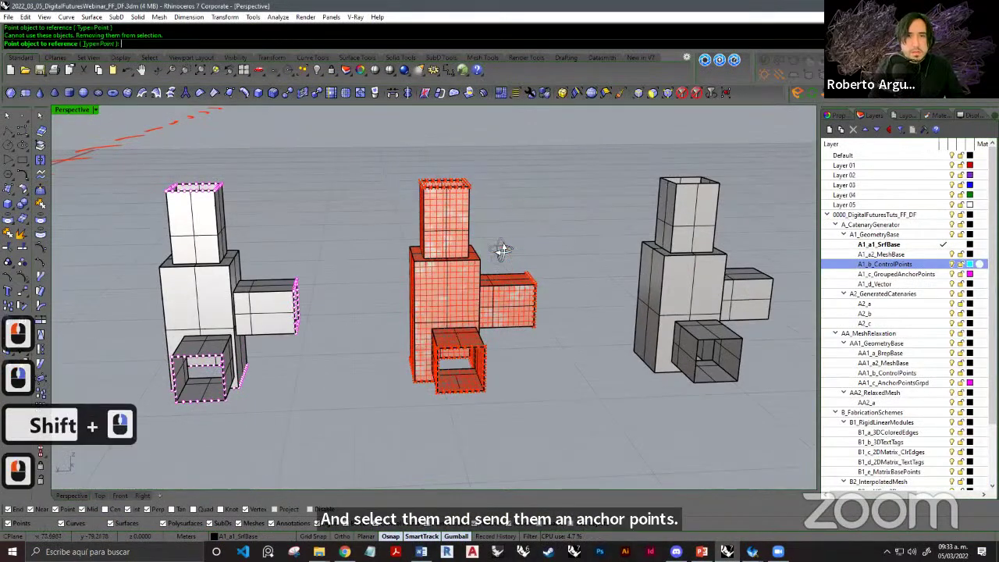
{"action": "right_click_drag", "start_coordinate": [498, 245], "coordinate": [452, 174]}
{"action": "left_click", "coordinate": [451, 174]}
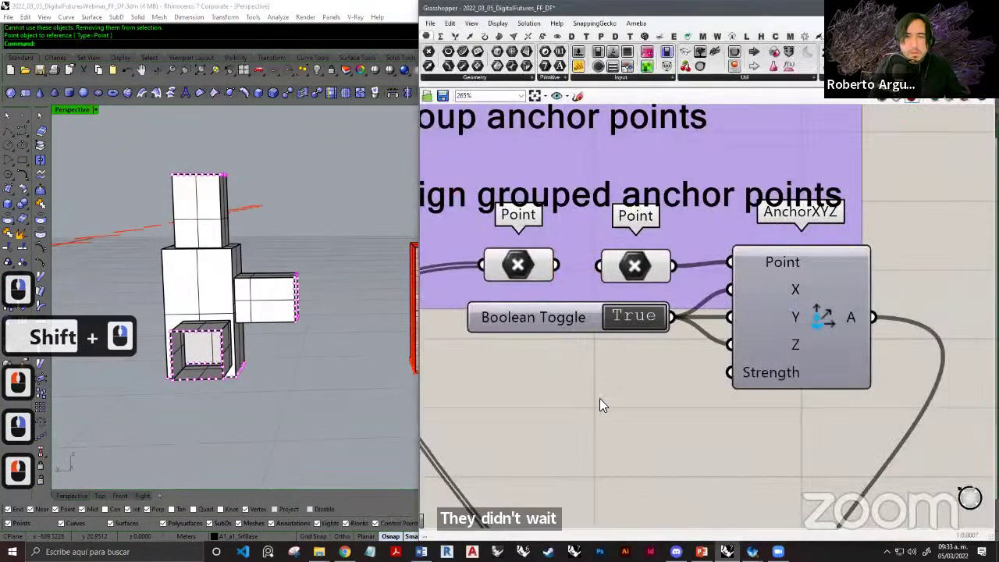
{"action": "right_click", "coordinate": [639, 266]}
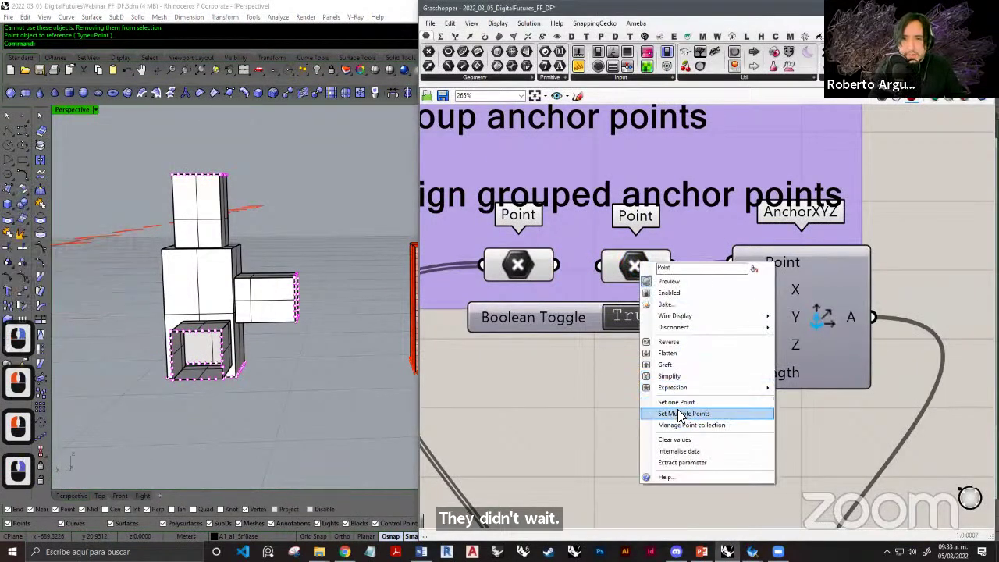
{"action": "left_click", "coordinate": [676, 440]}
{"action": "left_click", "coordinate": [346, 321]}
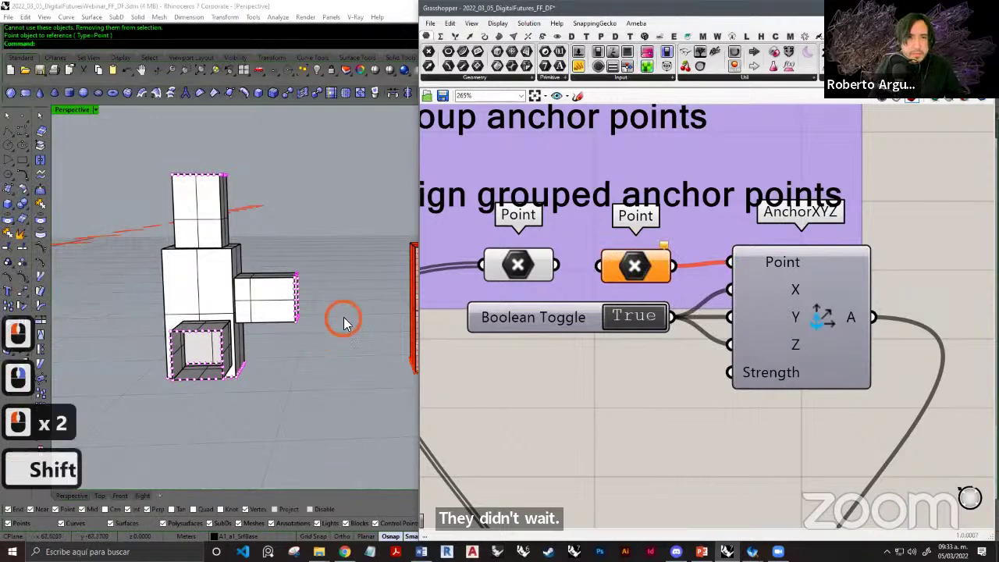
Start Set Multiple Points on AnchorXYZ's Point parameter and pick the point groups at the top opening and one side branch opening.
{"action": "right_click_drag", "start_coordinate": [307, 304], "coordinate": [422, 293], "text": "shift"}
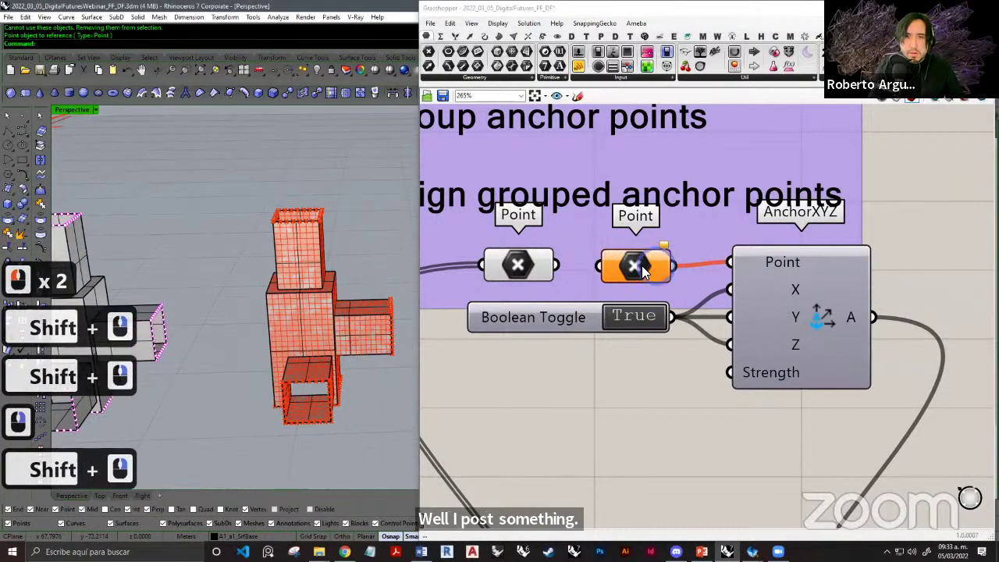
{"action": "left_click", "coordinate": [642, 266]}
{"action": "right_click", "coordinate": [642, 265]}
{"action": "left_click", "coordinate": [687, 439]}
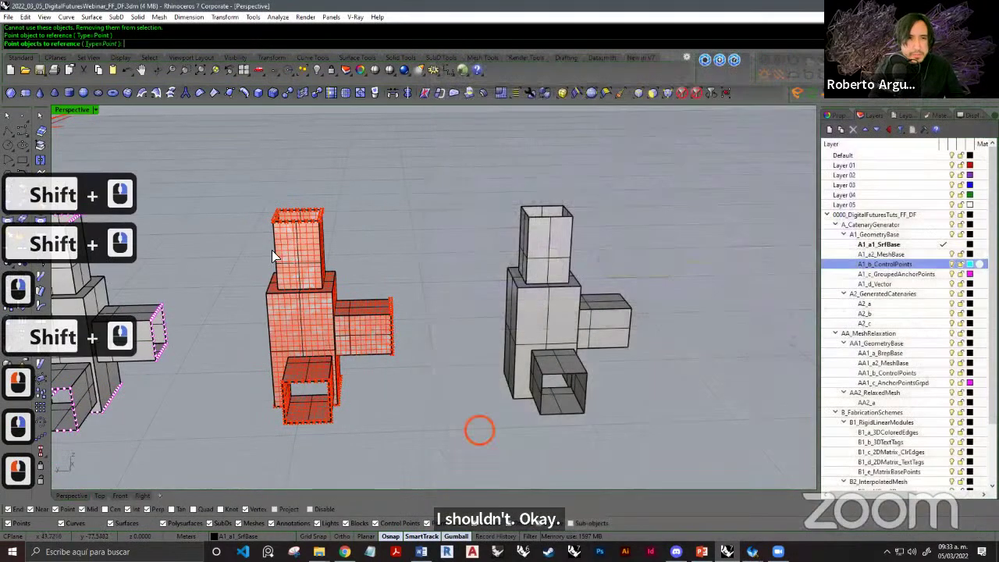
{"action": "left_click_drag", "start_coordinate": [270, 167], "coordinate": [372, 234]}
{"action": "right_click_drag", "start_coordinate": [385, 258], "coordinate": [386, 256], "text": "shift"}
{"action": "left_click_drag", "start_coordinate": [380, 242], "coordinate": [433, 326]}
Add the point groups at the other side branch and the bottom opening to the reference selection and complete the assignment.
{"action": "right_click_drag", "start_coordinate": [299, 353], "coordinate": [526, 288]}
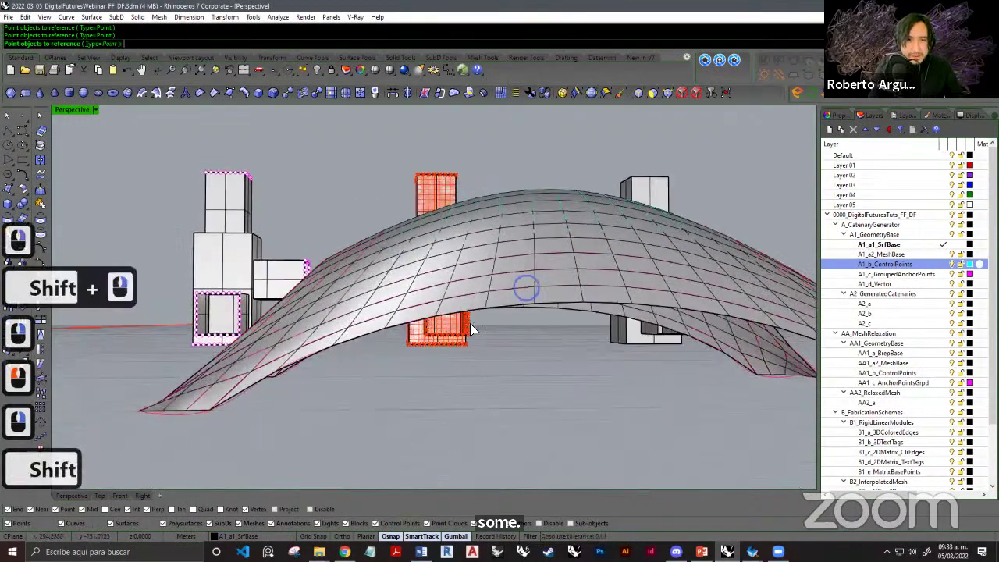
{"action": "right_click_drag", "start_coordinate": [460, 351], "coordinate": [456, 323], "text": "shift"}
{"action": "scroll", "coordinate": [461, 323], "scroll_direction": "up", "scroll_amount": 8}
{"action": "left_click_drag", "start_coordinate": [332, 350], "coordinate": [515, 299]}
{"action": "right_click_drag", "start_coordinate": [553, 379], "coordinate": [539, 461]}
{"action": "scroll", "coordinate": [649, 375], "scroll_direction": "down", "scroll_amount": 4}
{"action": "right_click_drag", "start_coordinate": [649, 375], "coordinate": [557, 457], "text": "shift"}
{"action": "key", "text": "Return"}
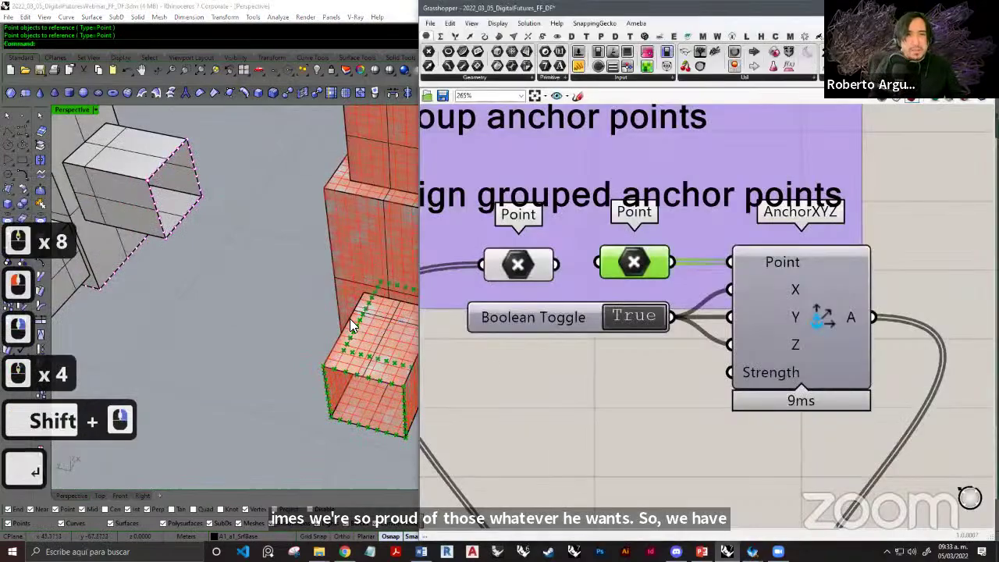
Examine which points the AnchorXYZ Point parameter references by highlighting them around every opening of the middle polysurface.
{"action": "right_click_drag", "start_coordinate": [356, 327], "coordinate": [247, 348], "text": "shift"}
{"action": "scroll", "coordinate": [246, 351], "scroll_direction": "down", "scroll_amount": 5}
{"action": "right_click_drag", "start_coordinate": [389, 338], "coordinate": [419, 350]}
{"action": "left_click", "coordinate": [633, 397]}
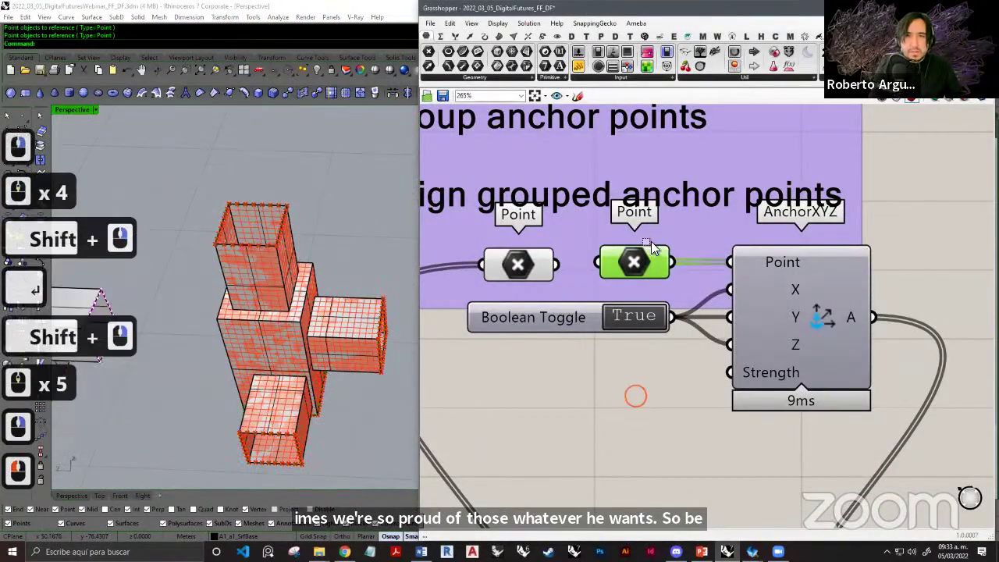
{"action": "left_click", "coordinate": [635, 274]}
{"action": "right_click_drag", "start_coordinate": [248, 275], "coordinate": [290, 202], "text": "shift"}
{"action": "right_click_drag", "start_coordinate": [330, 248], "coordinate": [275, 318], "text": "shift"}
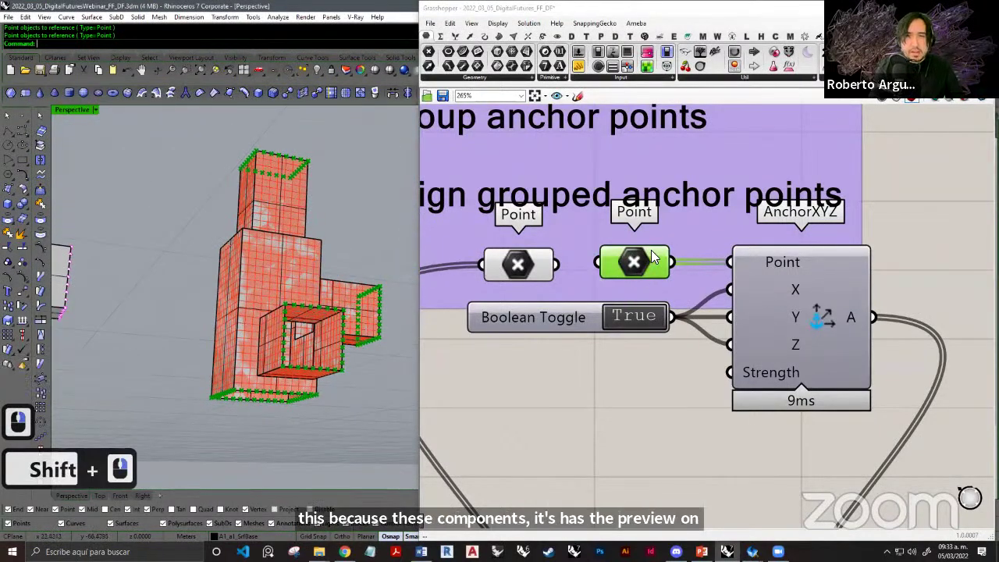
{"action": "right_click_drag", "start_coordinate": [301, 227], "coordinate": [237, 335]}
{"action": "right_click_drag", "start_coordinate": [335, 203], "coordinate": [289, 160], "text": "shift"}
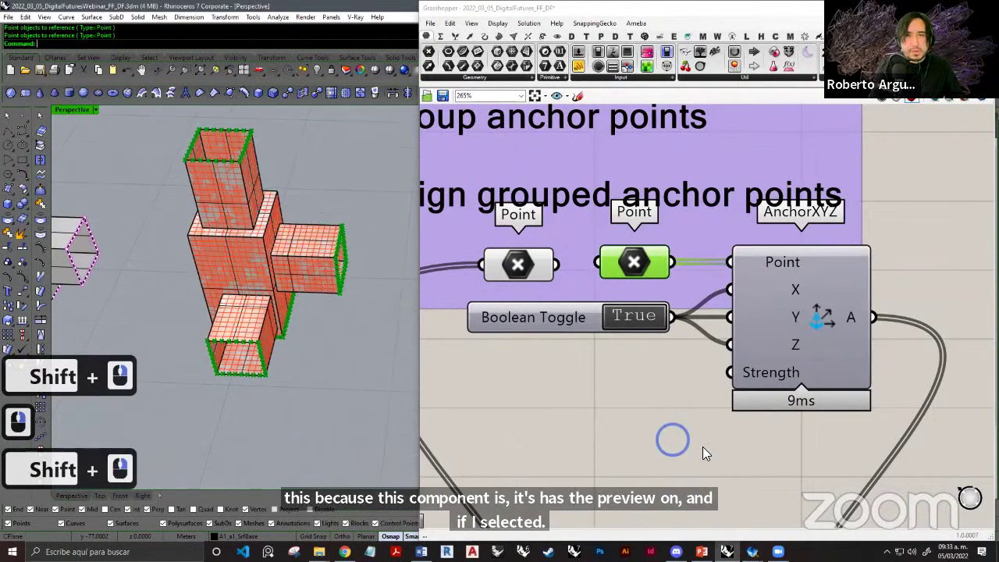
{"action": "scroll", "coordinate": [704, 445], "scroll_direction": "down", "scroll_amount": 6}
{"action": "left_click", "coordinate": [648, 424]}
{"action": "scroll", "coordinate": [647, 424], "scroll_direction": "up", "scroll_amount": 6}
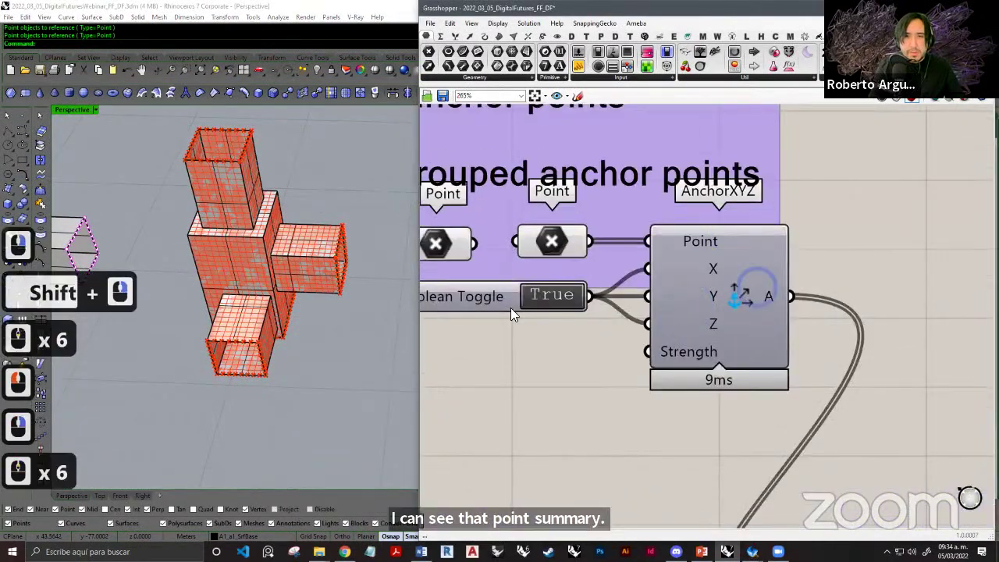
Hide the original middle polysurface in the Perspective viewport.
{"action": "right_click_drag", "start_coordinate": [587, 300], "coordinate": [630, 278]}
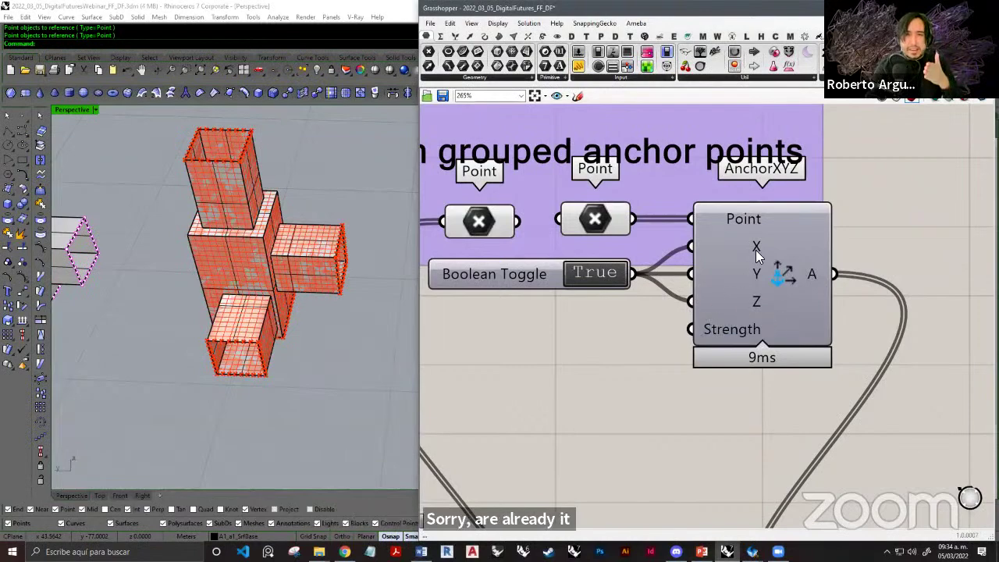
{"action": "scroll", "coordinate": [742, 306], "scroll_direction": "up", "scroll_amount": 4}
{"action": "scroll", "coordinate": [734, 281], "scroll_direction": "down", "scroll_amount": 10}
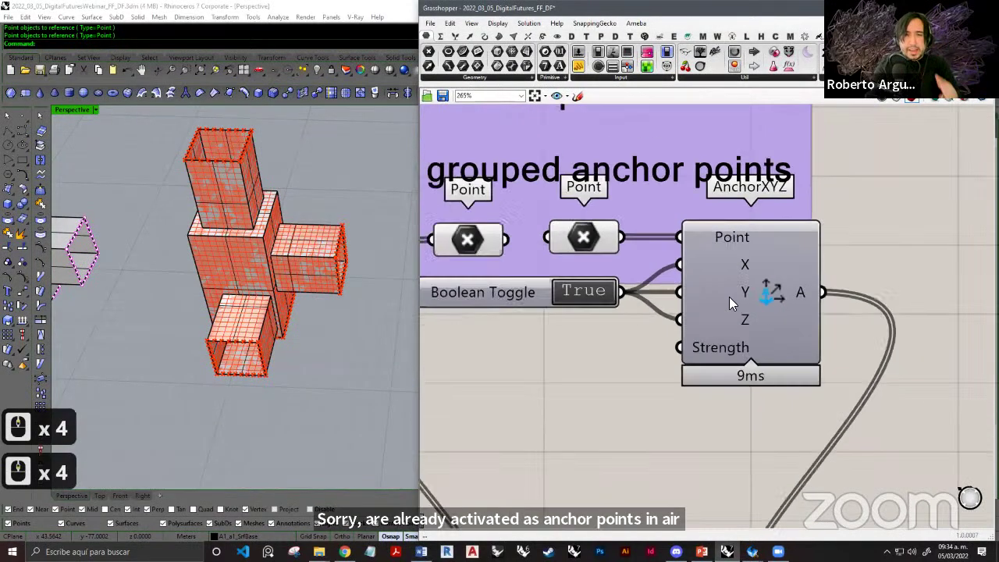
{"action": "scroll", "coordinate": [631, 316], "scroll_direction": "up", "scroll_amount": 2}
{"action": "right_click_drag", "start_coordinate": [674, 348], "coordinate": [721, 342]}
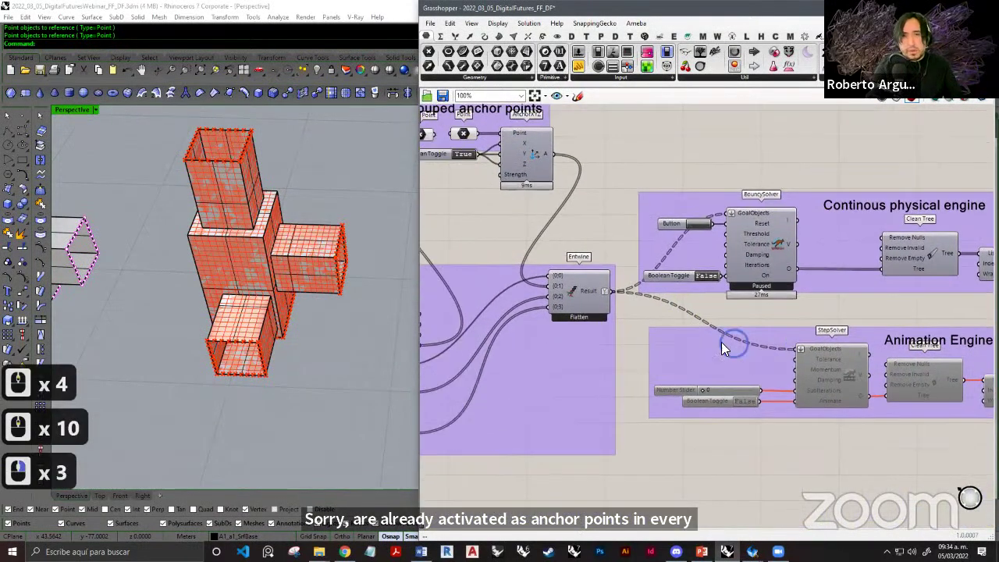
{"action": "right_click_drag", "start_coordinate": [255, 323], "coordinate": [350, 316]}
{"action": "left_click", "coordinate": [292, 229]}
{"action": "scroll", "coordinate": [183, 264], "scroll_direction": "up", "scroll_amount": 2}
Turn off the preview of the Mesh Relaxation definition's input and meshing components.
{"action": "right_click_drag", "start_coordinate": [544, 238], "coordinate": [718, 230]}
{"action": "scroll", "coordinate": [718, 230], "scroll_direction": "down", "scroll_amount": 4}
{"action": "scroll", "coordinate": [441, 310], "scroll_direction": "down", "scroll_amount": 2}
{"action": "right_click_drag", "start_coordinate": [441, 310], "coordinate": [785, 254]}
{"action": "left_click_drag", "start_coordinate": [870, 160], "coordinate": [477, 384]}
{"action": "middle_click", "coordinate": [709, 317]}
{"action": "left_click", "coordinate": [737, 288]}
{"action": "left_click", "coordinate": [829, 333]}
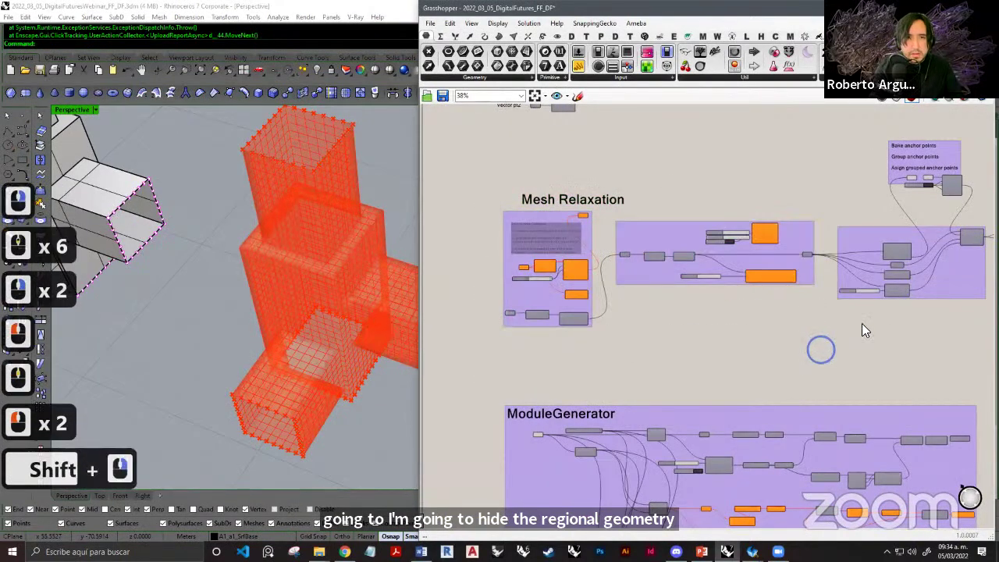
Turn off the preview of the anchor point parameters and the AnchorXYZ component.
{"action": "right_click_drag", "start_coordinate": [862, 325], "coordinate": [718, 384], "text": "shift"}
{"action": "right_click_drag", "start_coordinate": [833, 318], "coordinate": [724, 318]}
{"action": "scroll", "coordinate": [701, 234], "scroll_direction": "up", "scroll_amount": 3}
{"action": "scroll", "coordinate": [700, 234], "scroll_direction": "up", "scroll_amount": 2}
{"action": "right_click_drag", "start_coordinate": [841, 268], "coordinate": [750, 262]}
{"action": "left_click_drag", "start_coordinate": [724, 118], "coordinate": [514, 289]}
{"action": "middle_click", "coordinate": [792, 164]}
{"action": "left_click", "coordinate": [809, 134]}
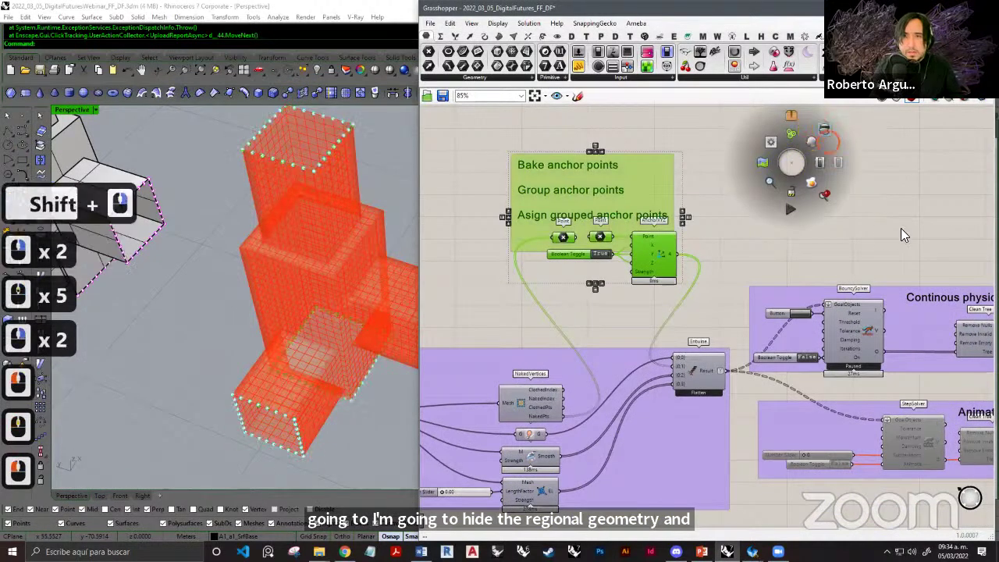
{"action": "left_click", "coordinate": [901, 229]}
Run the mesh relaxation by setting the BouncySolver's Boolean Toggle to True.
{"action": "right_click_drag", "start_coordinate": [802, 360], "coordinate": [626, 313]}
{"action": "scroll", "coordinate": [627, 314], "scroll_direction": "up", "scroll_amount": 3}
{"action": "double_click", "coordinate": [626, 311]}
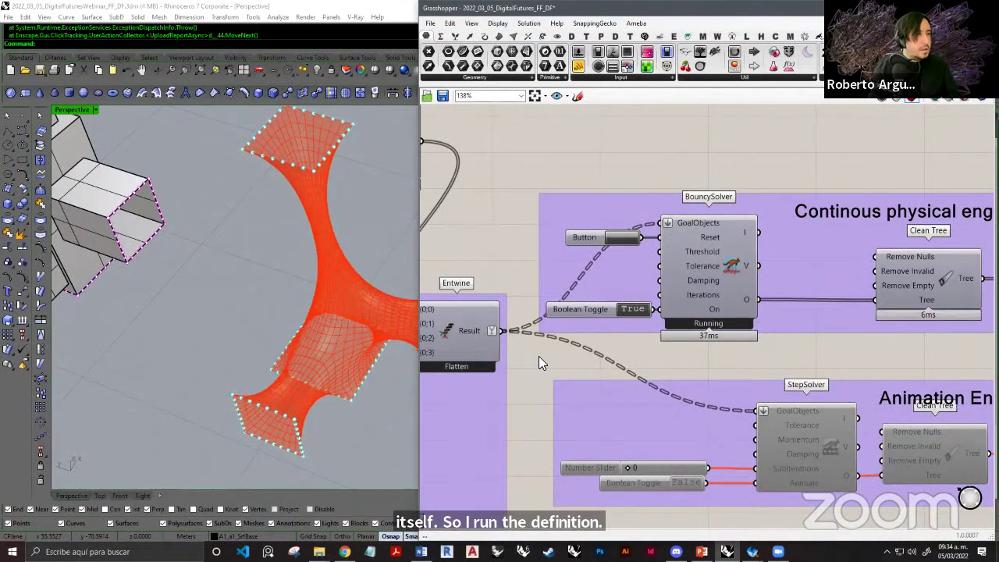
{"action": "left_click", "coordinate": [183, 305]}
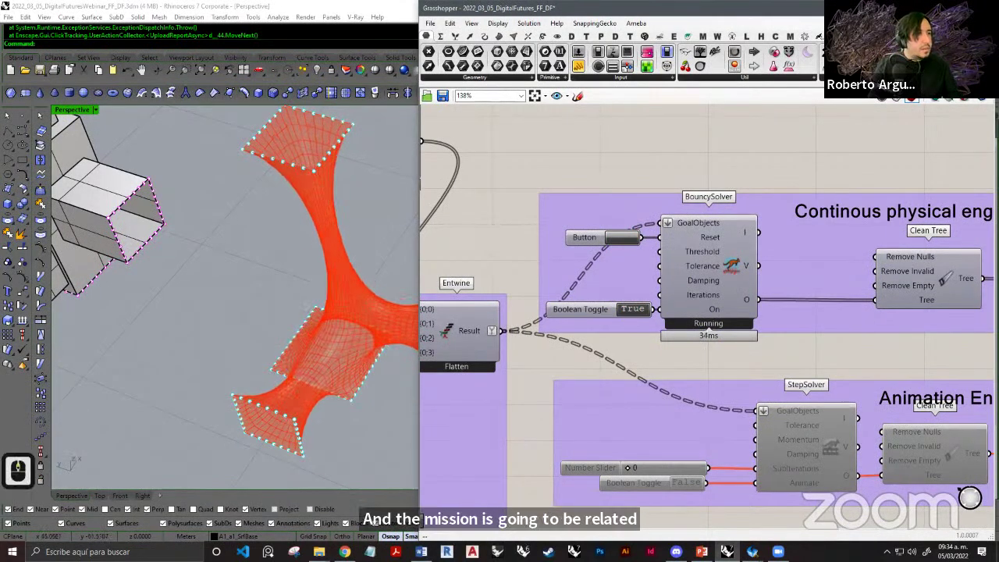
{"action": "left_click", "coordinate": [970, 498]}
{"action": "left_click", "coordinate": [970, 497]}
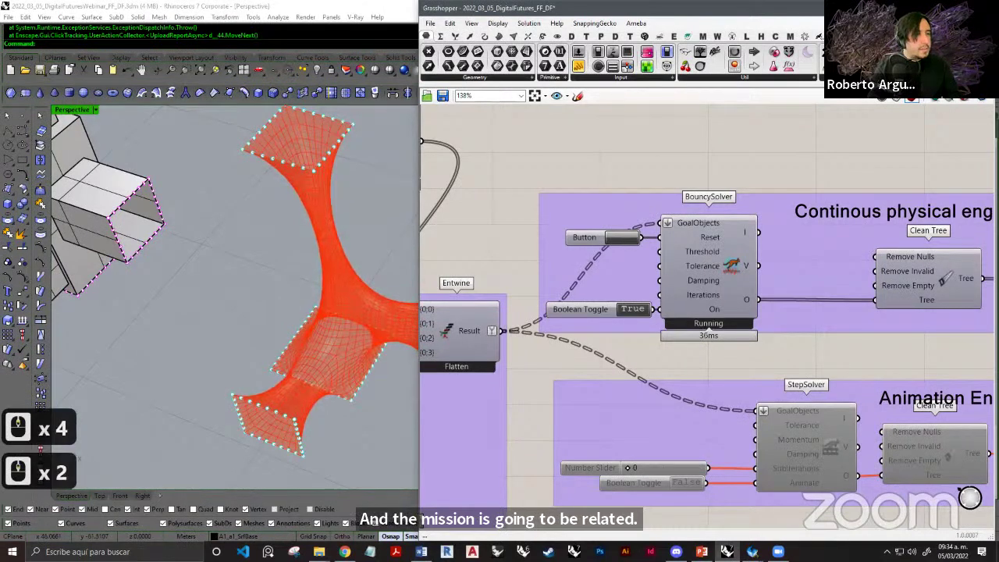
{"action": "left_click", "coordinate": [969, 498]}
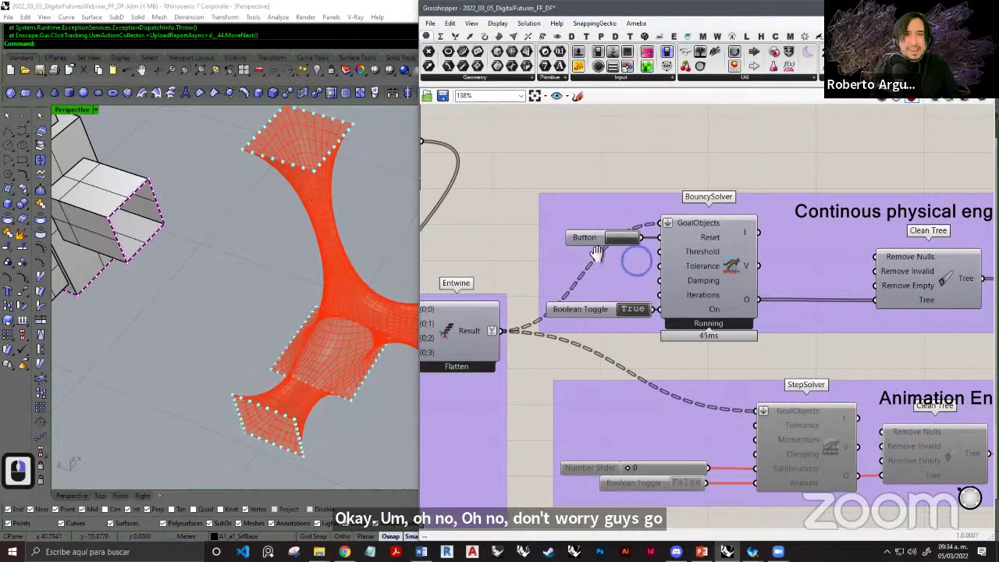
{"action": "scroll", "coordinate": [598, 252], "scroll_direction": "down", "scroll_amount": 2}
{"action": "scroll", "coordinate": [604, 245], "scroll_direction": "down", "scroll_amount": 3}
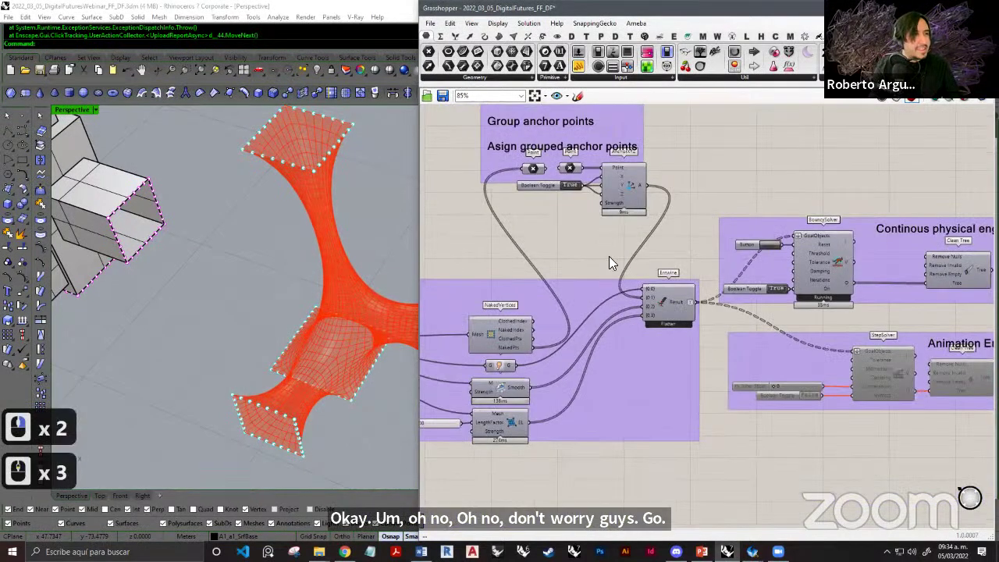
{"action": "scroll", "coordinate": [647, 201], "scroll_direction": "up", "scroll_amount": 5}
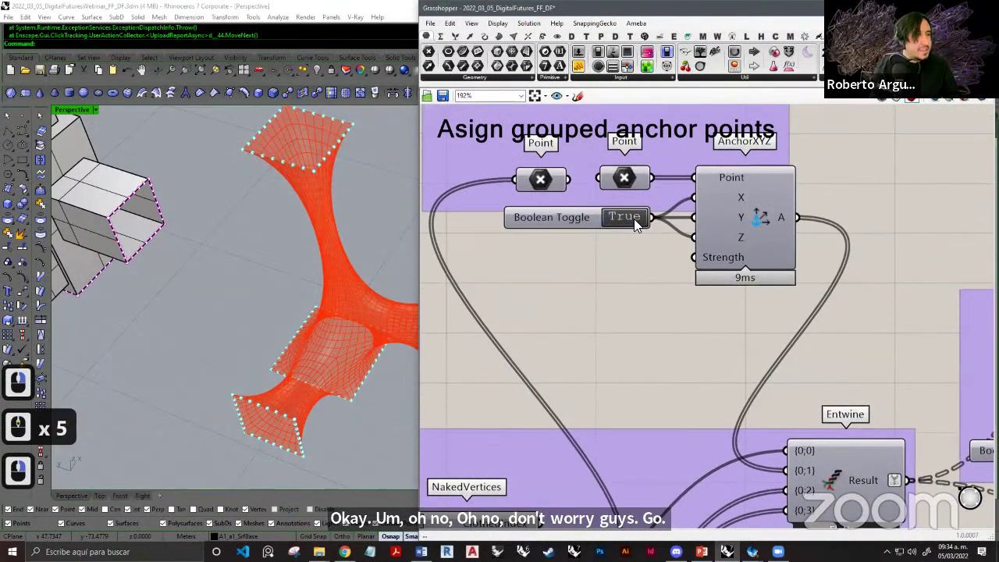
{"action": "scroll", "coordinate": [676, 266], "scroll_direction": "down", "scroll_amount": 4}
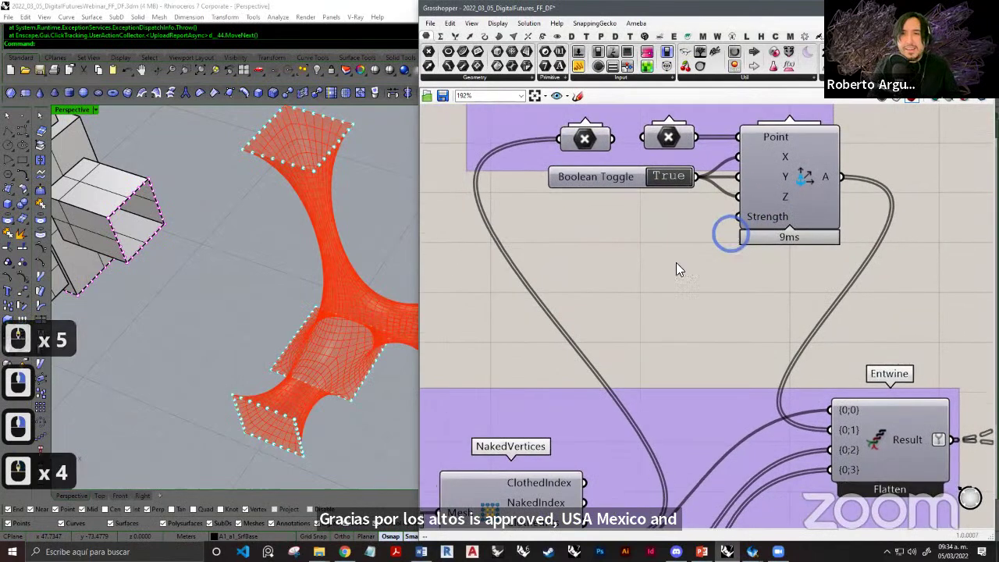
{"action": "scroll", "coordinate": [682, 293], "scroll_direction": "down", "scroll_amount": 3}
{"action": "scroll", "coordinate": [605, 225], "scroll_direction": "down", "scroll_amount": 2}
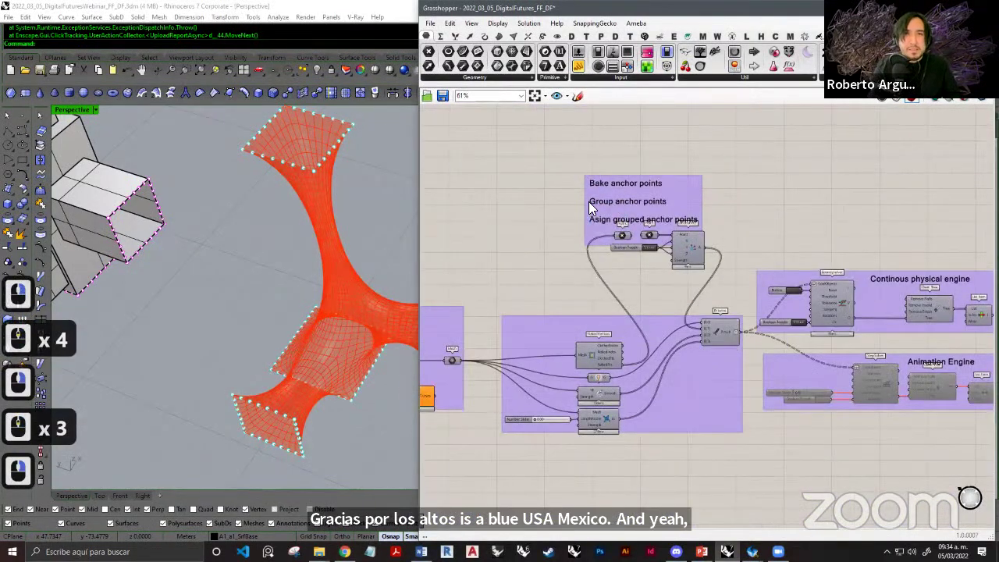
Select the anchor points around the red mesh's upper opening and move them sideways in the Rhino viewport.
{"action": "scroll", "coordinate": [595, 247], "scroll_direction": "up", "scroll_amount": 1}
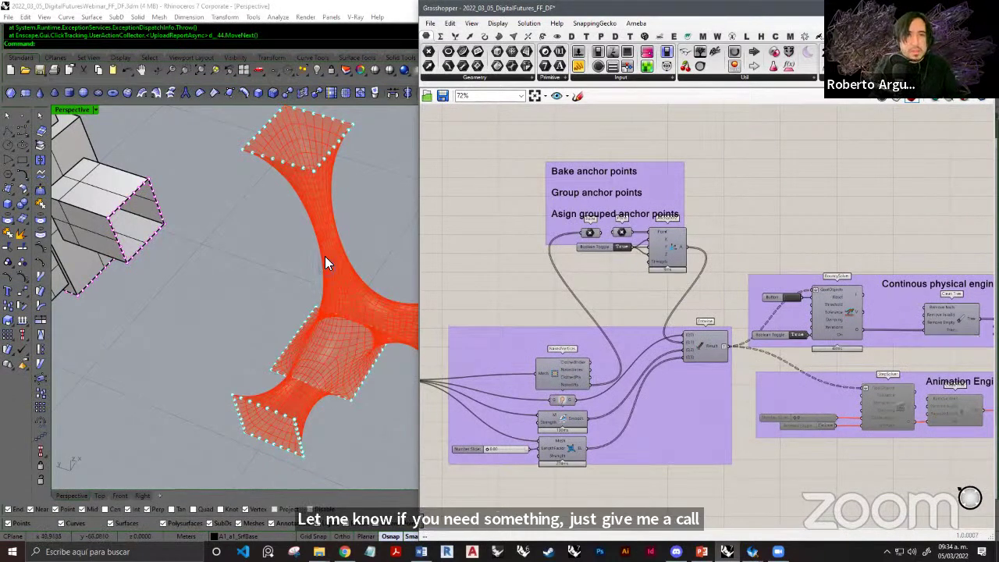
{"action": "right_click_drag", "start_coordinate": [330, 248], "coordinate": [368, 252]}
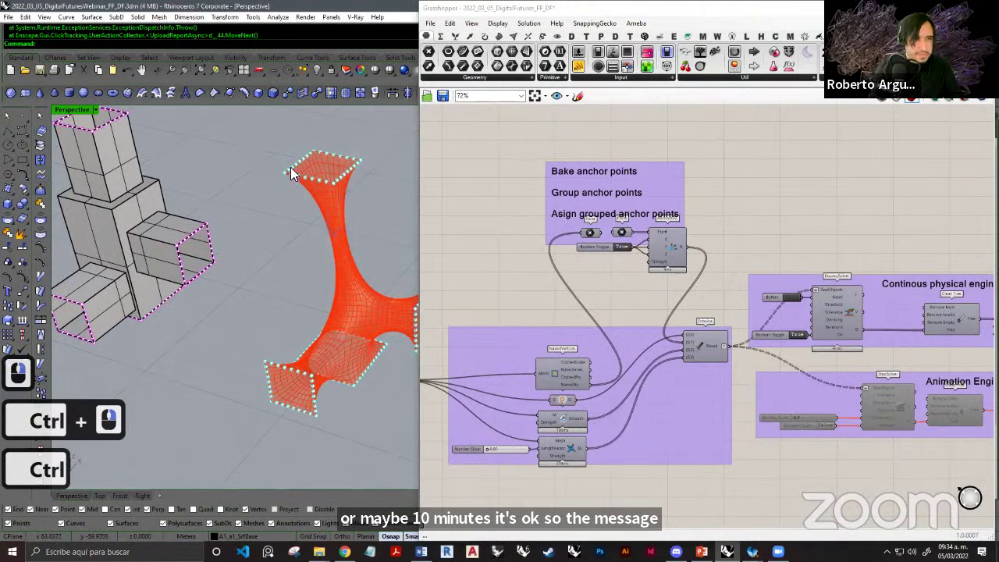
{"action": "left_click_drag", "start_coordinate": [255, 135], "coordinate": [361, 217]}
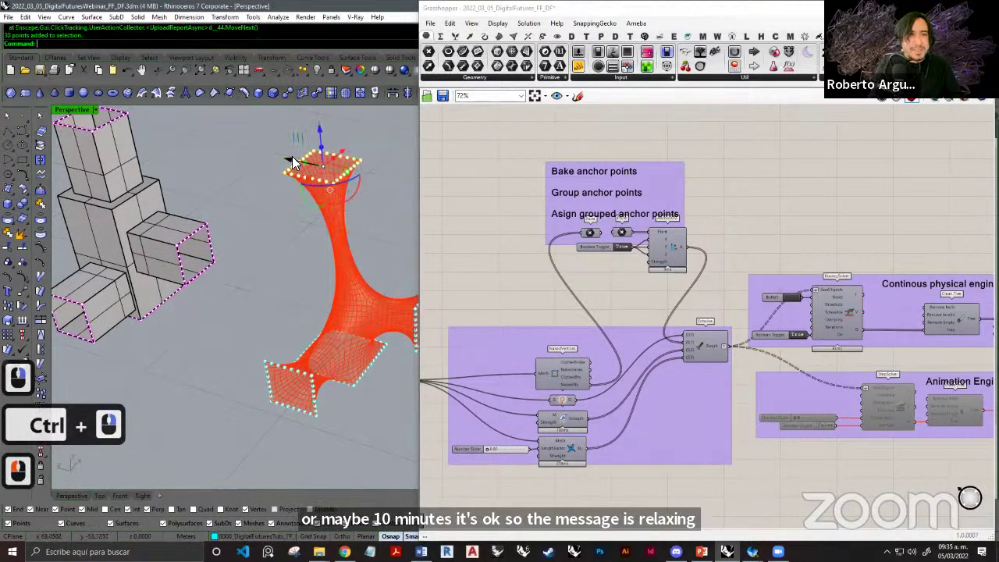
{"action": "left_click_drag", "start_coordinate": [258, 154], "coordinate": [252, 153]}
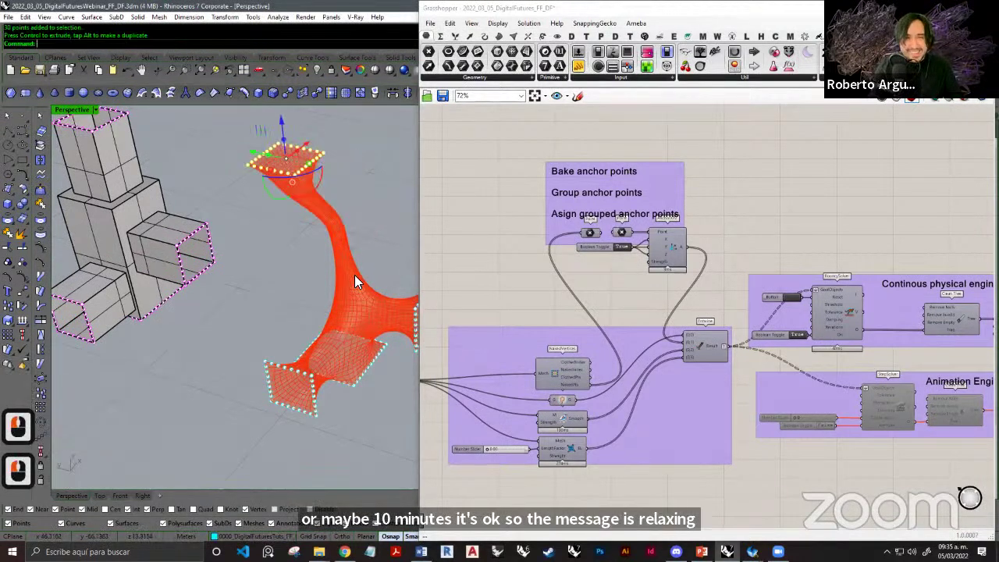
Select the anchor points of one lower side opening and pull them outward to stretch that arm of the mesh.
{"action": "right_click_drag", "start_coordinate": [353, 298], "coordinate": [258, 289]}
{"action": "left_click_drag", "start_coordinate": [215, 285], "coordinate": [268, 363]}
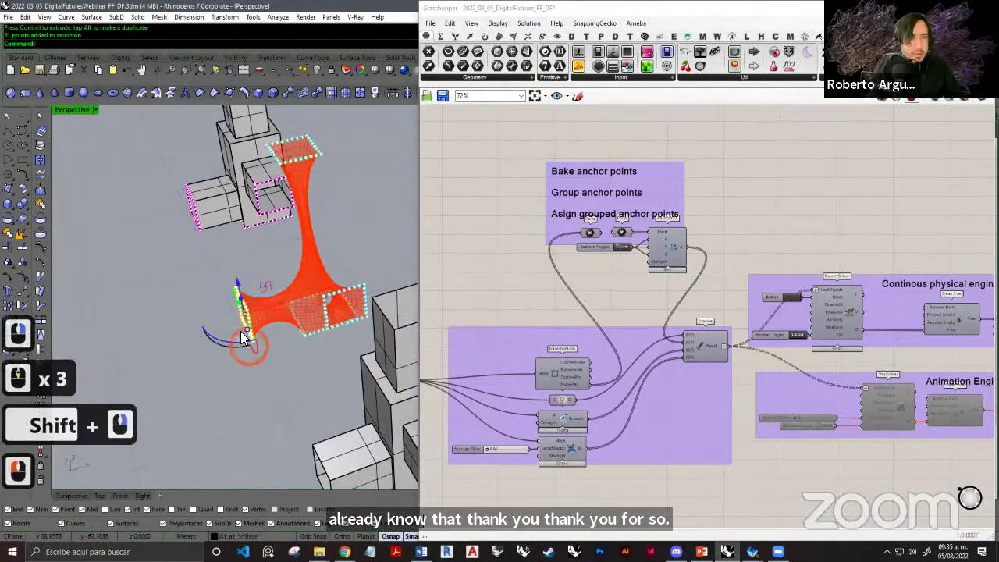
{"action": "left_click_drag", "start_coordinate": [269, 304], "coordinate": [206, 353]}
{"action": "right_click_drag", "start_coordinate": [270, 282], "coordinate": [272, 290], "text": "shift"}
{"action": "right_click_drag", "start_coordinate": [255, 350], "coordinate": [392, 152]}
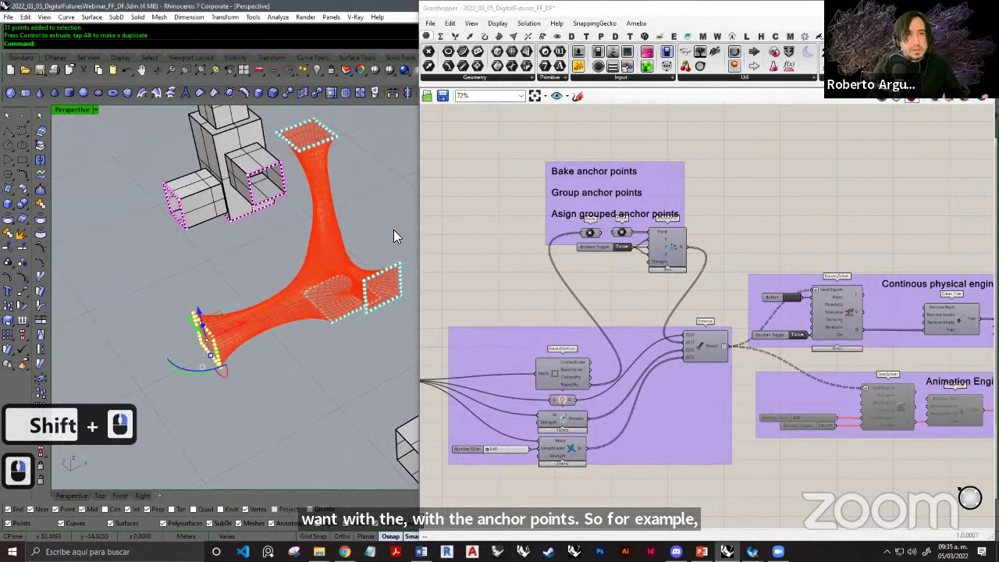
Add a Mesh Edges component after the continuous physical engine's Mesh parameter and feed it with that mesh.
{"action": "right_click_drag", "start_coordinate": [867, 259], "coordinate": [698, 251]}
{"action": "right_click_drag", "start_coordinate": [886, 233], "coordinate": [780, 231]}
{"action": "scroll", "coordinate": [780, 284], "scroll_direction": "up", "scroll_amount": 2}
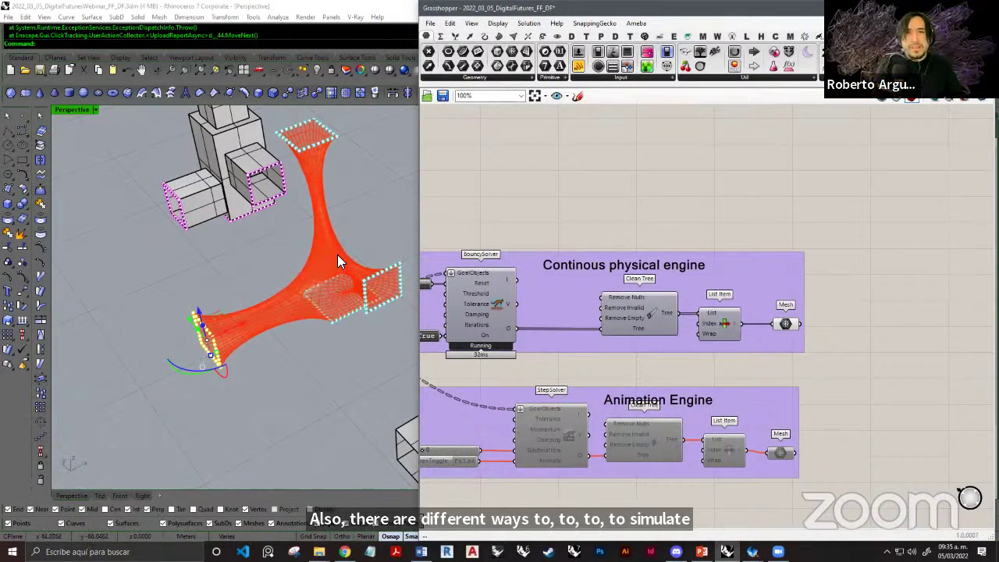
{"action": "right_click_drag", "start_coordinate": [735, 229], "coordinate": [747, 176]}
{"action": "right_click_drag", "start_coordinate": [830, 257], "coordinate": [778, 237]}
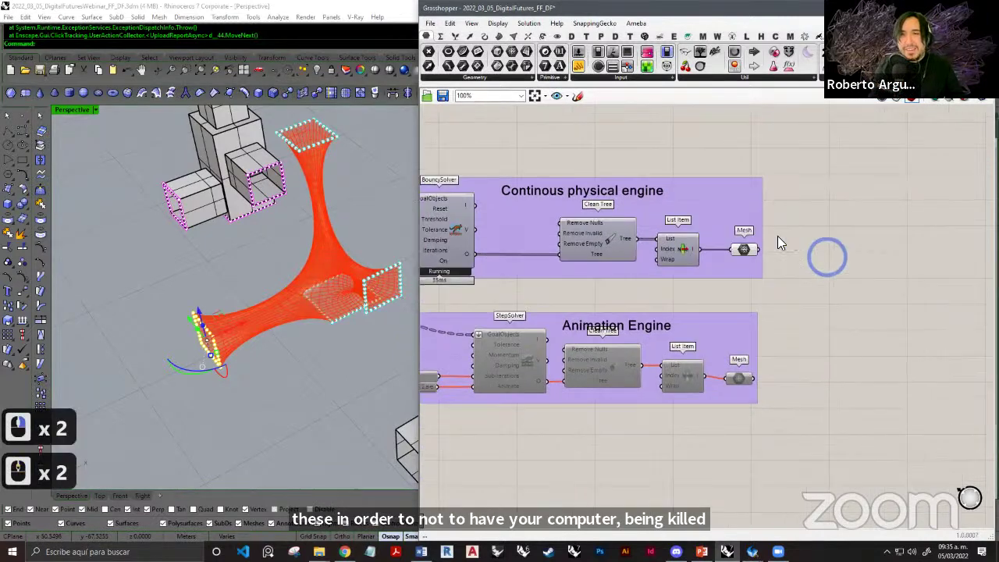
{"action": "scroll", "coordinate": [778, 236], "scroll_direction": "up", "scroll_amount": 2}
{"action": "double_click", "coordinate": [783, 223]}
{"action": "double_click", "coordinate": [784, 225]}
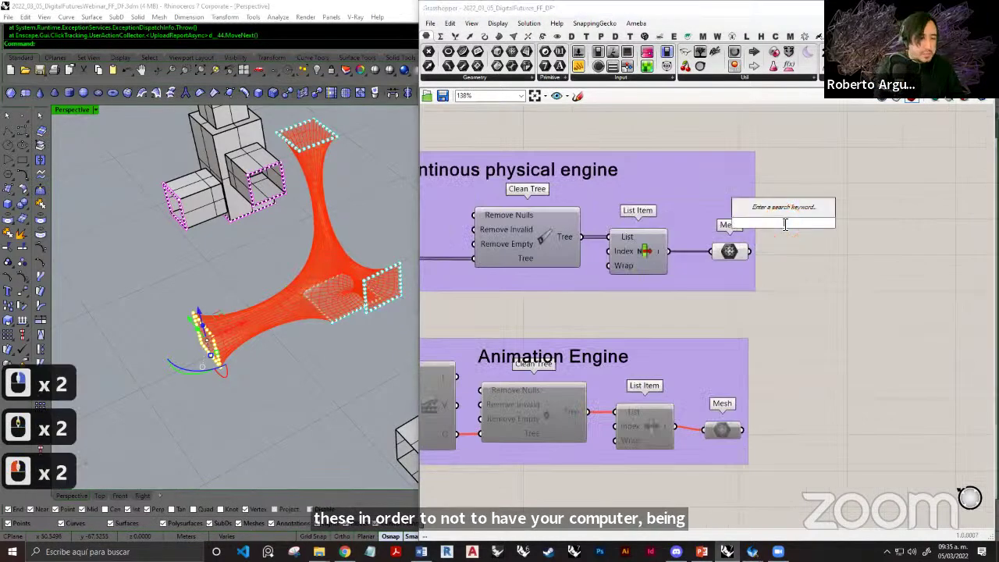
{"action": "type", "text": "mesh ed"}
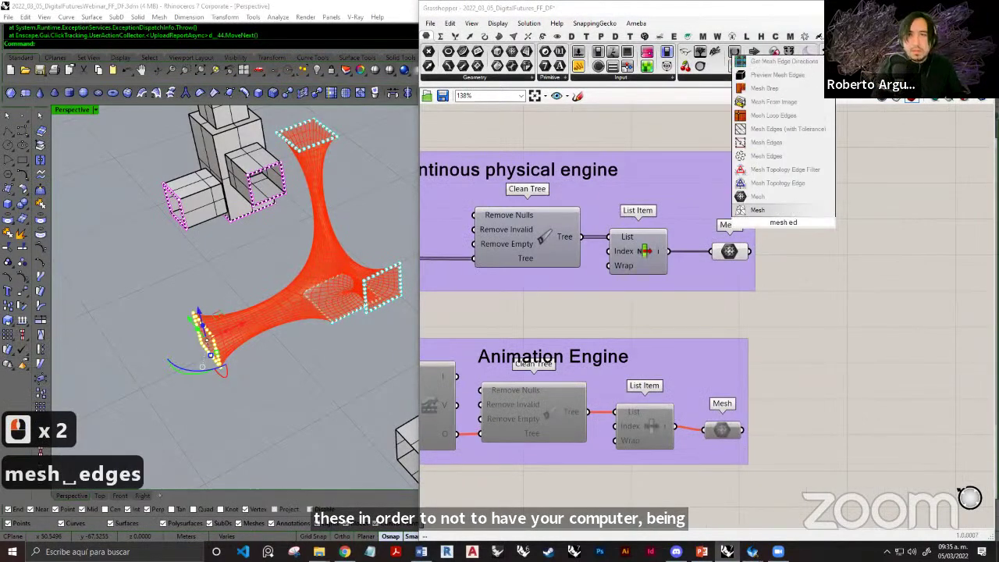
{"action": "type", "text": "ges"}
{"action": "left_click", "coordinate": [771, 161]}
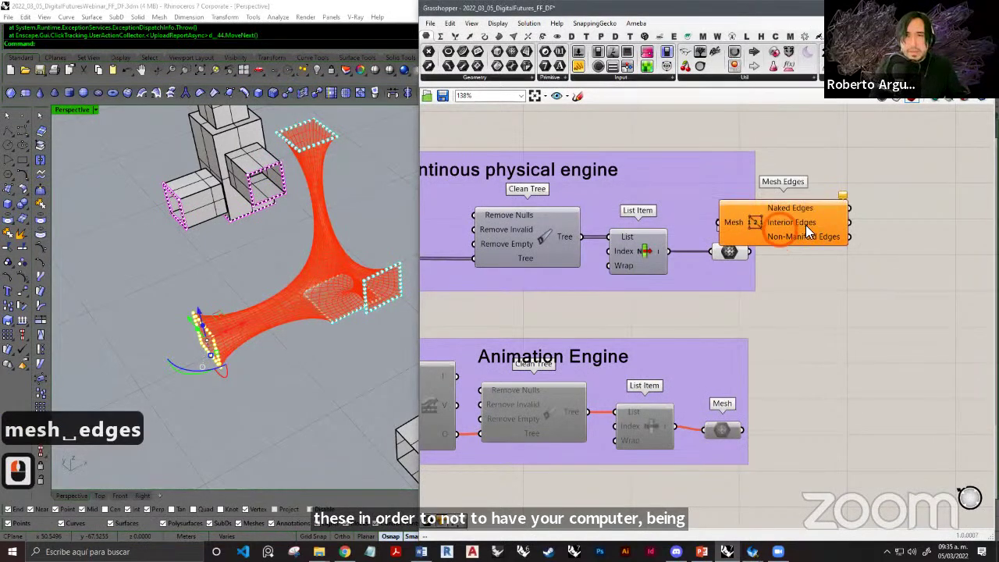
{"action": "left_click_drag", "start_coordinate": [806, 227], "coordinate": [756, 219]}
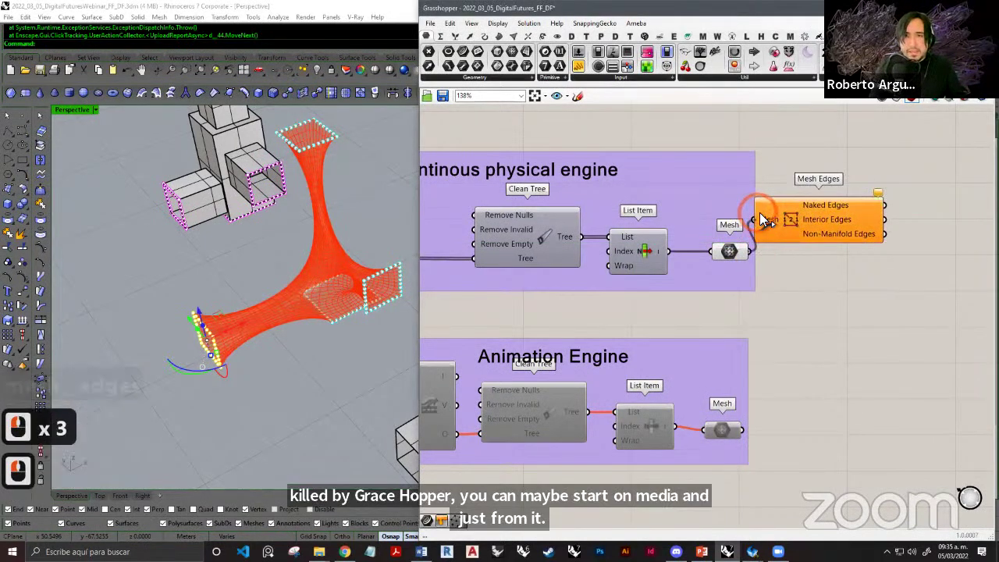
Turn off the preview of the continuous engine's Mesh parameter and place the Mesh Edges component in line outside the purple group.
{"action": "left_click", "coordinate": [731, 253]}
{"action": "right_click", "coordinate": [734, 256]}
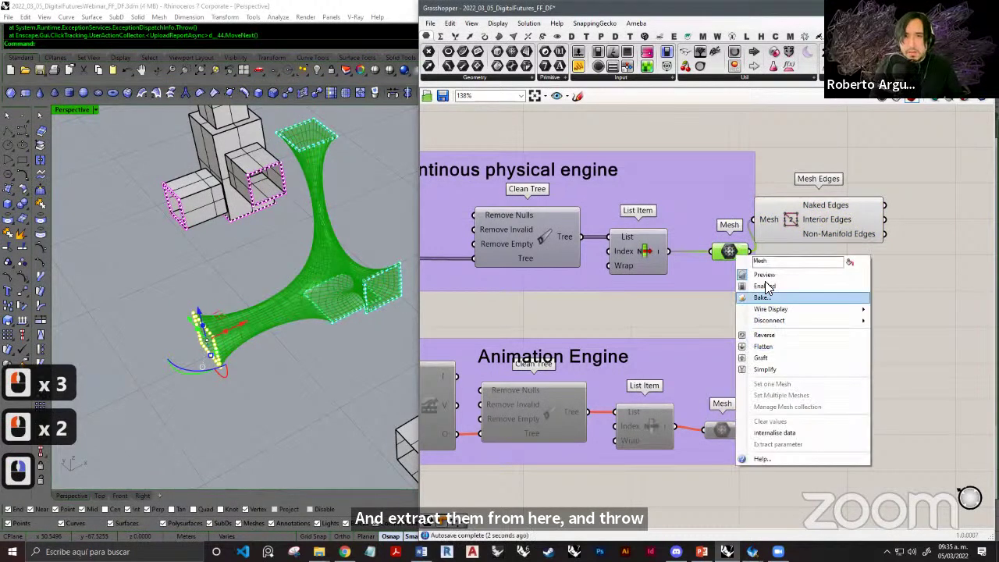
{"action": "left_click", "coordinate": [765, 278]}
{"action": "left_click_drag", "start_coordinate": [807, 223], "coordinate": [825, 256]}
{"action": "left_click", "coordinate": [827, 310]}
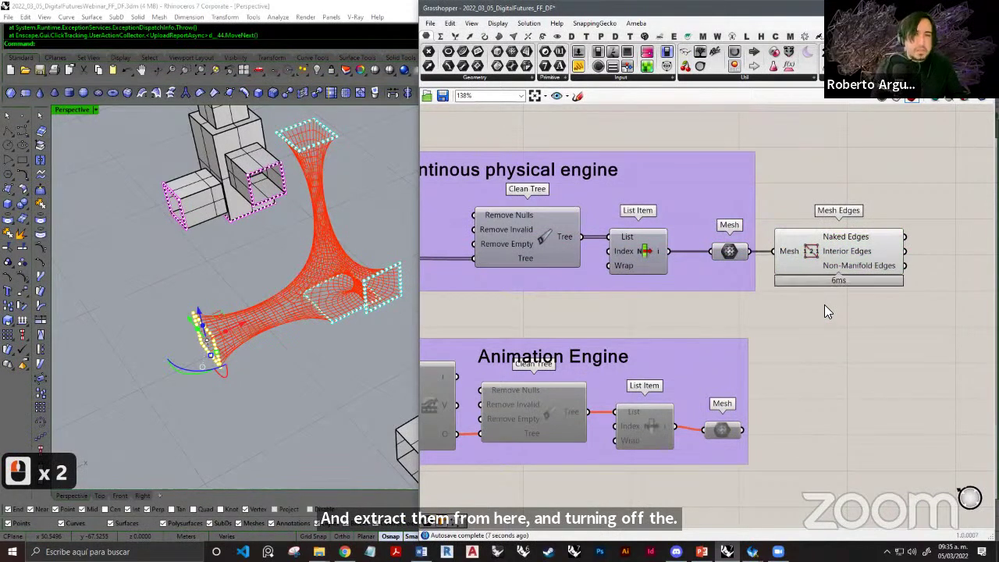
Turn off the preview of the Mesh Edges component.
{"action": "right_click_drag", "start_coordinate": [626, 285], "coordinate": [714, 312]}
{"action": "right_click_drag", "start_coordinate": [553, 255], "coordinate": [639, 261]}
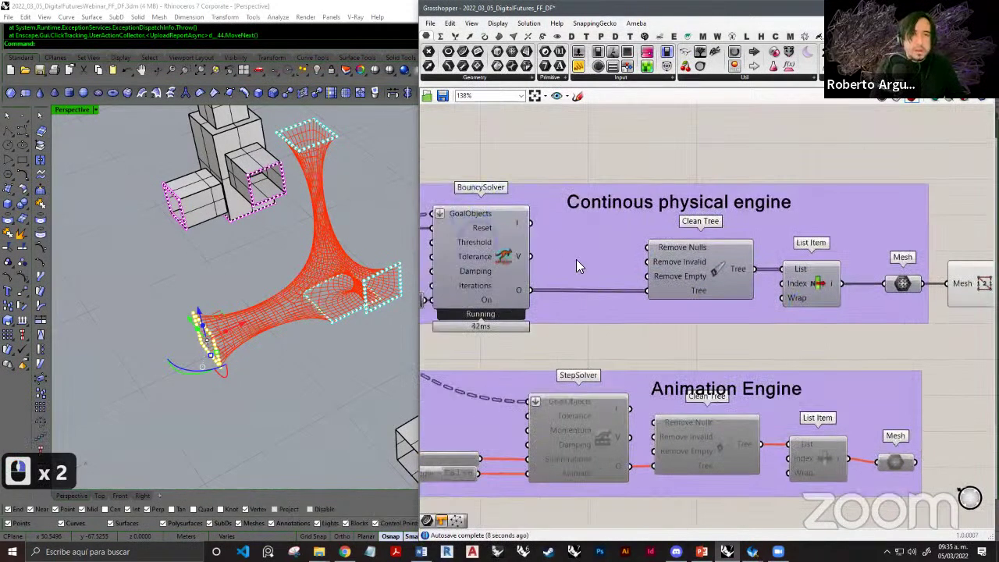
{"action": "scroll", "coordinate": [643, 315], "scroll_direction": "down", "scroll_amount": 2}
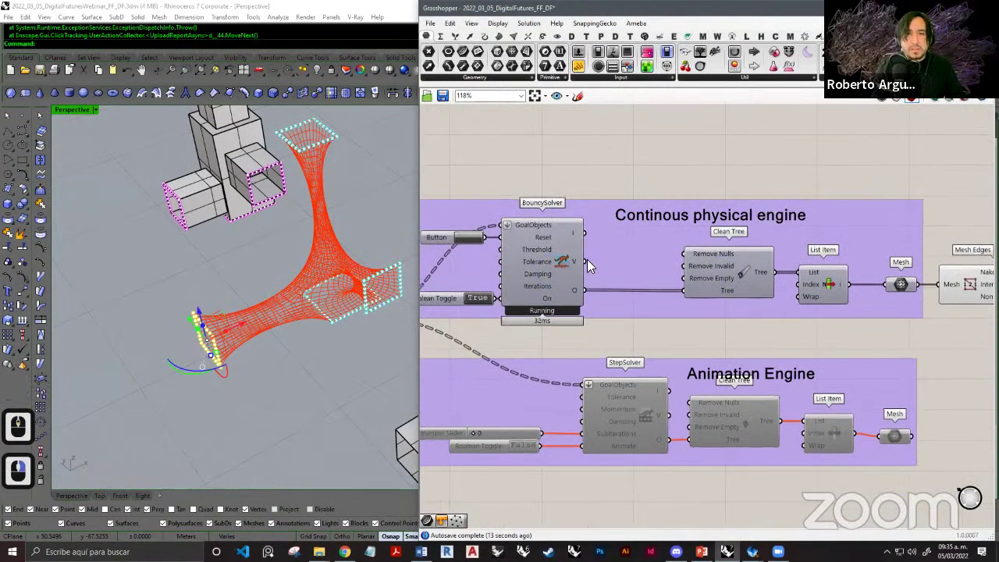
{"action": "left_click", "coordinate": [971, 288]}
{"action": "right_click", "coordinate": [963, 299]}
{"action": "left_click", "coordinate": [942, 300]}
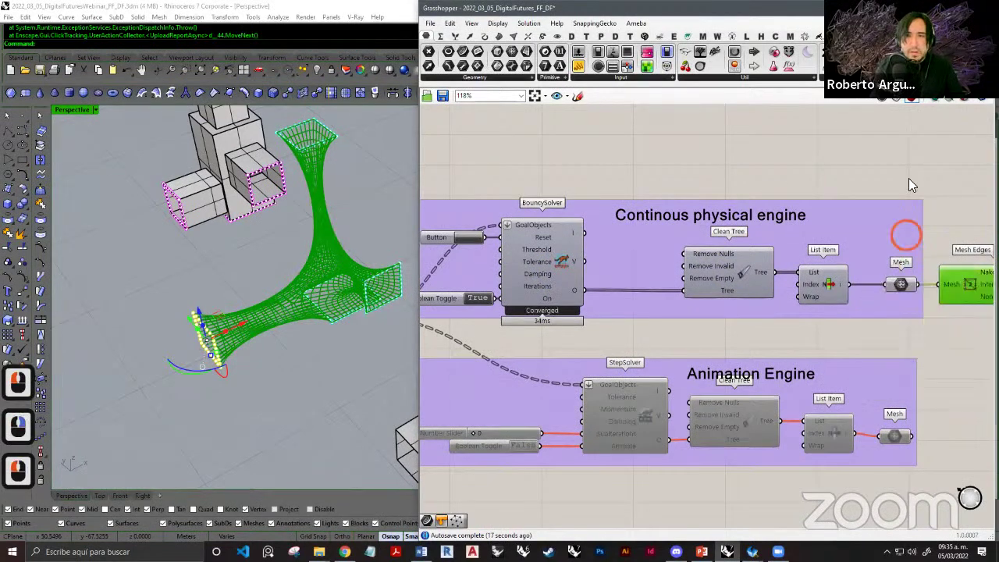
{"action": "left_click", "coordinate": [903, 179]}
Reset the BouncySolver simulation and turn the preview of the continuous engine's Mesh parameter back on.
{"action": "mouse_move", "coordinate": [677, 154]}
{"action": "right_mouse_down"}
{"action": "mouse_move", "coordinate": [773, 157]}
{"action": "mouse_move", "coordinate": [674, 155]}
{"action": "right_mouse_up"}
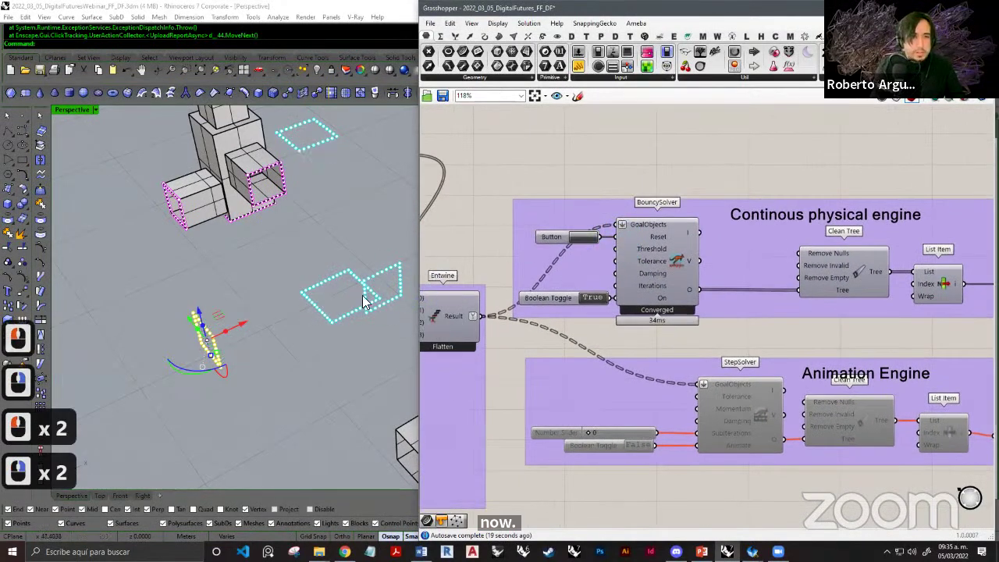
{"action": "left_click", "coordinate": [579, 237]}
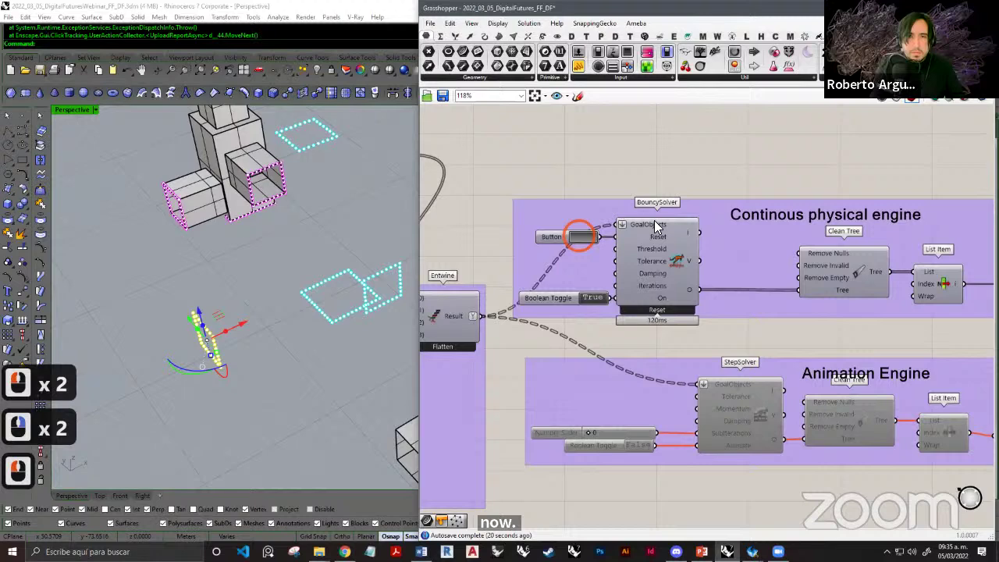
{"action": "right_click_drag", "start_coordinate": [818, 279], "coordinate": [630, 286]}
{"action": "left_click", "coordinate": [825, 294]}
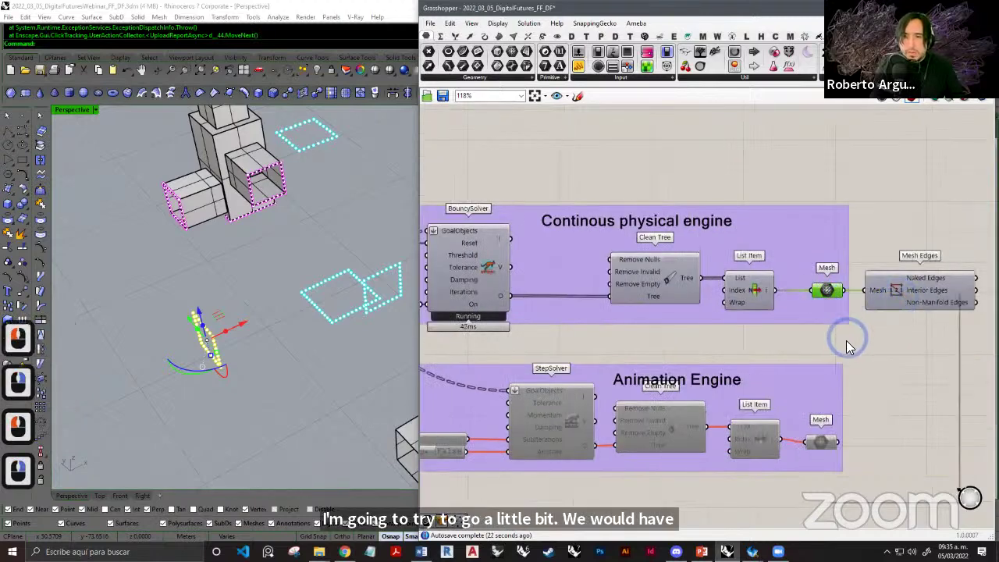
{"action": "left_click", "coordinate": [845, 310]}
{"action": "left_click", "coordinate": [817, 341]}
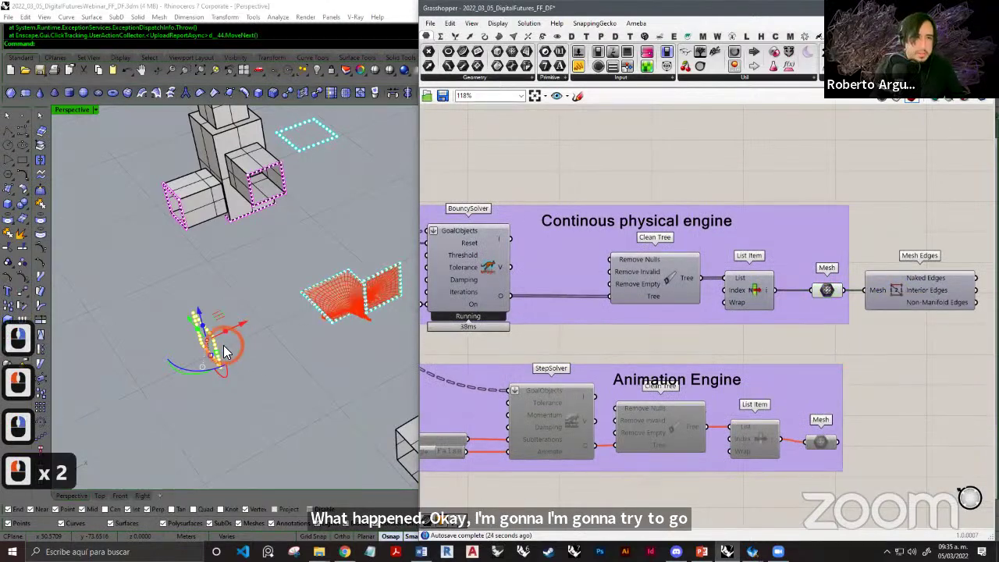
Undo the last two anchor point moves in Rhino and reset the BouncySolver simulation.
{"action": "right_click_drag", "start_coordinate": [534, 321], "coordinate": [669, 319]}
{"action": "left_click", "coordinate": [303, 233]}
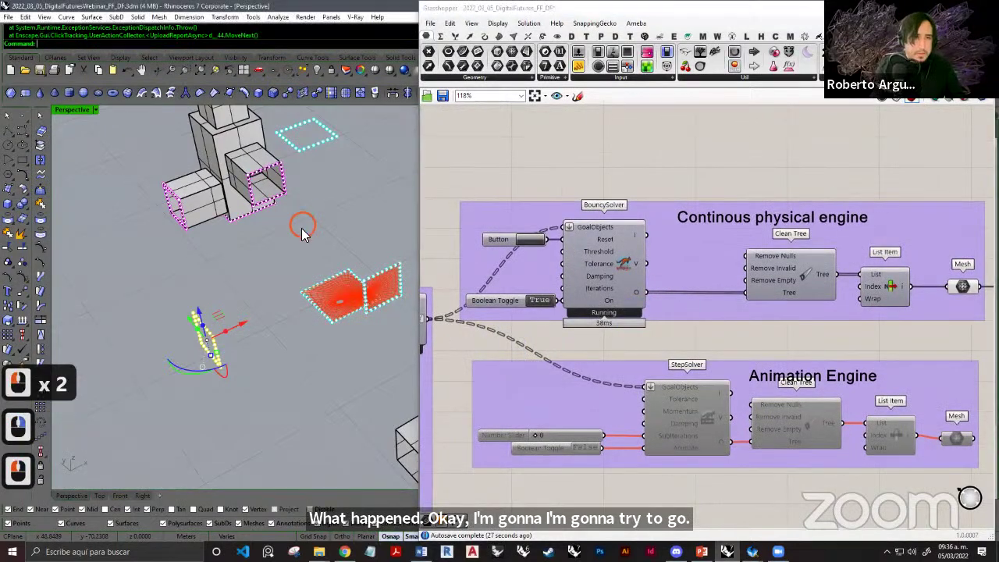
{"action": "key", "text": "ctrl+z"}
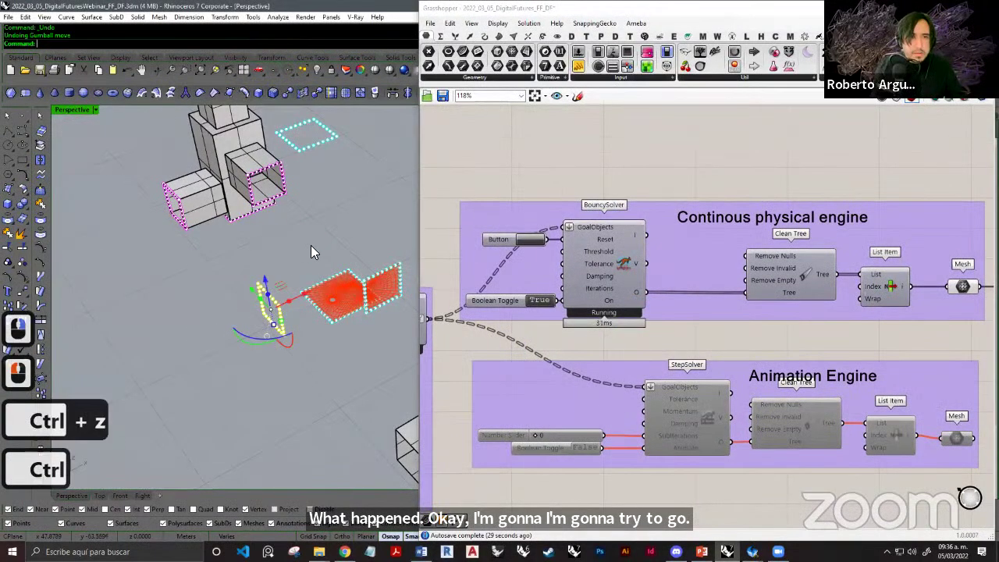
{"action": "key", "text": "ctrl+z"}
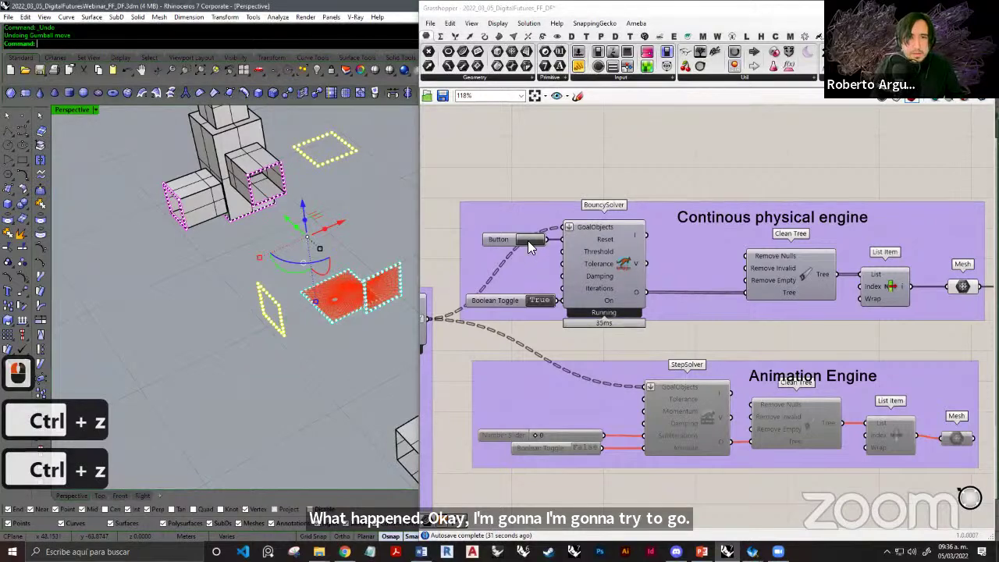
{"action": "left_click", "coordinate": [528, 241]}
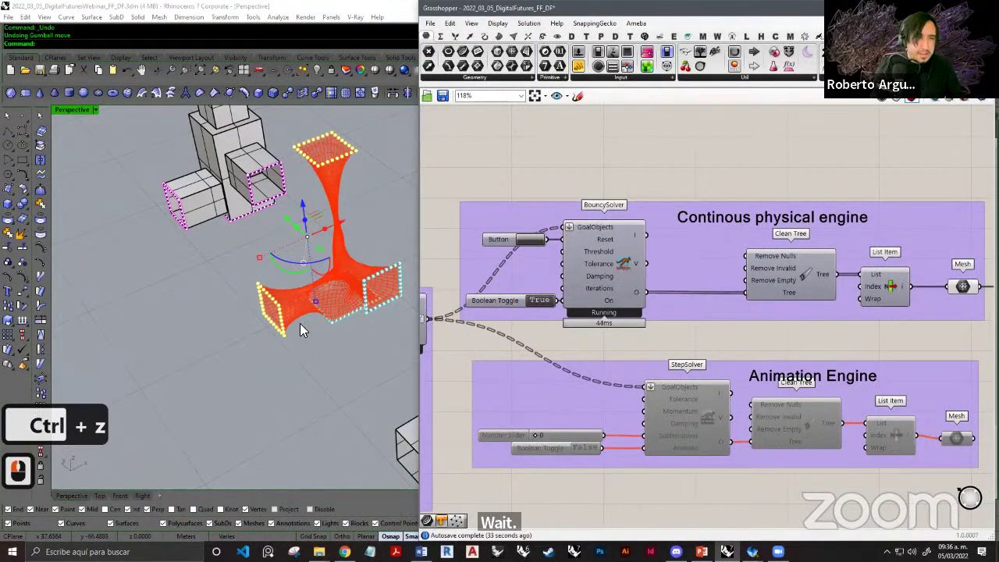
Select the anchor points of the lower side opening, scale them up into a much larger frame and reposition them.
{"action": "right_click_drag", "start_coordinate": [337, 245], "coordinate": [318, 258]}
{"action": "right_click_drag", "start_coordinate": [290, 298], "coordinate": [272, 321], "text": "shift"}
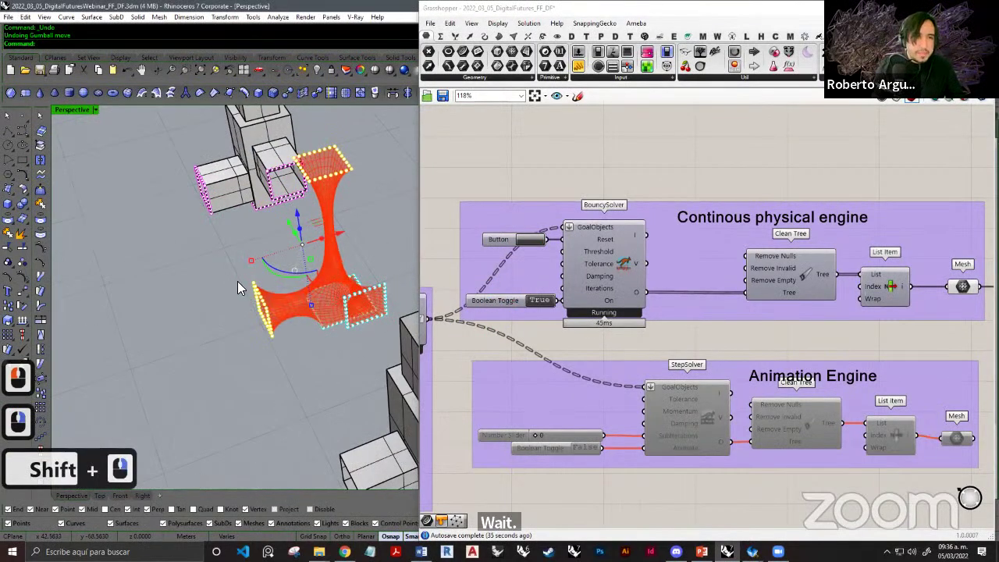
{"action": "left_click_drag", "start_coordinate": [225, 274], "coordinate": [272, 334], "text": "shift"}
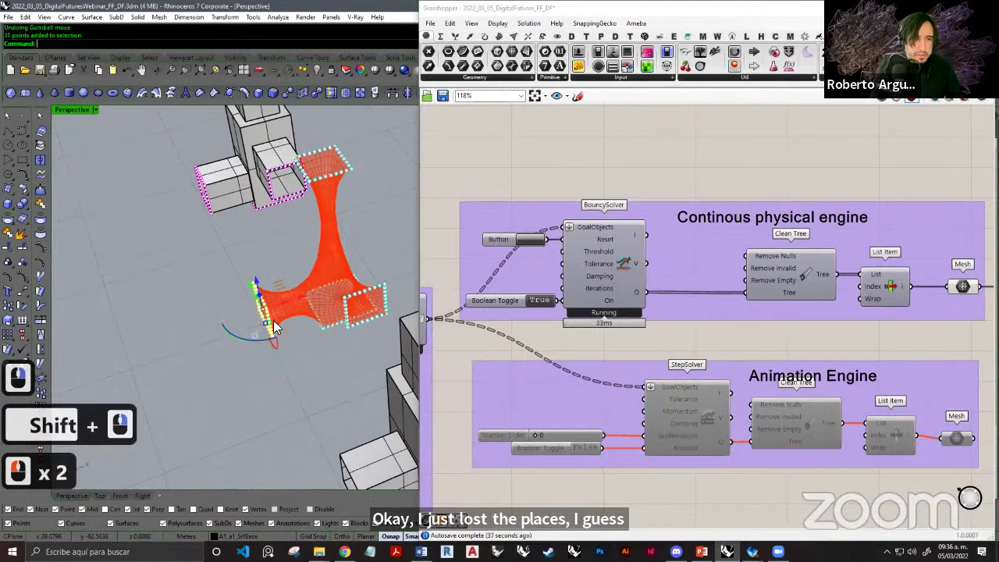
{"action": "right_click_drag", "start_coordinate": [273, 320], "coordinate": [277, 350]}
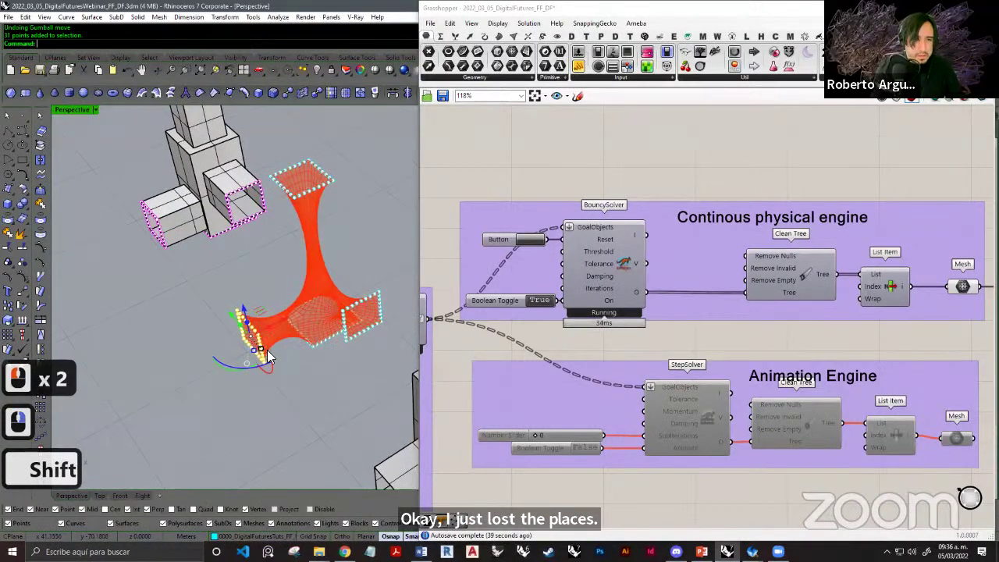
{"action": "left_click_drag", "start_coordinate": [268, 358], "coordinate": [299, 367]}
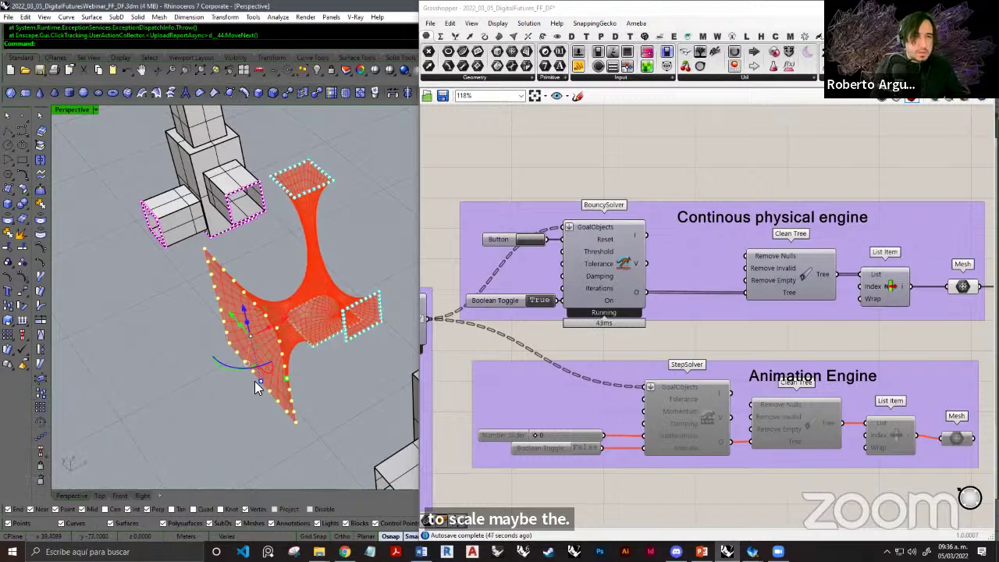
{"action": "left_click_drag", "start_coordinate": [232, 365], "coordinate": [270, 382]}
{"action": "mouse_move", "coordinate": [334, 374]}
{"action": "right_mouse_down"}
{"action": "mouse_move", "coordinate": [344, 383]}
{"action": "mouse_move", "coordinate": [337, 406]}
{"action": "mouse_move", "coordinate": [320, 374]}
{"action": "right_mouse_up"}
{"action": "left_click_drag", "start_coordinate": [319, 428], "coordinate": [332, 398]}
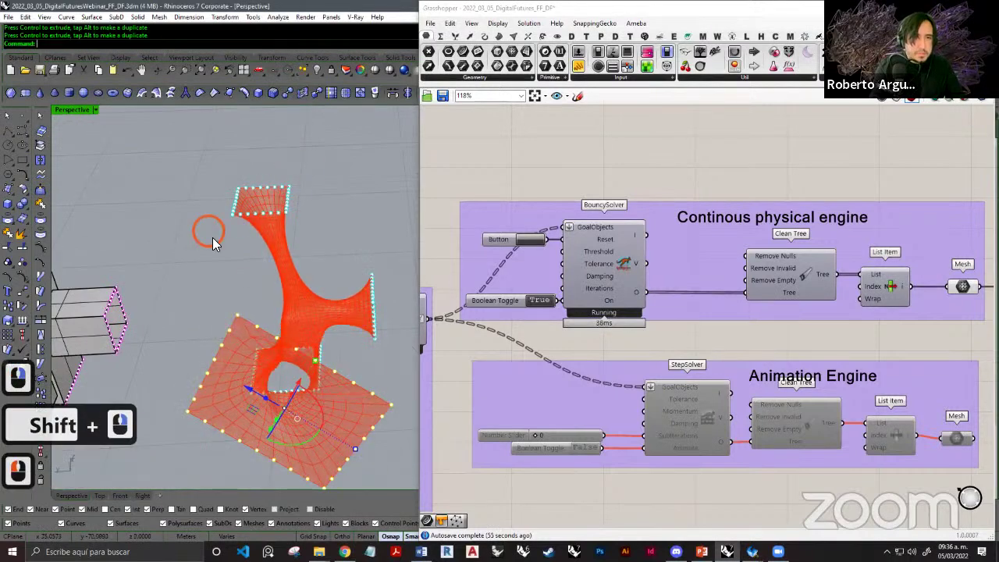
Select the anchor points of the mesh's upper opening and scale them up in 3D to a much wider frame.
{"action": "left_click_drag", "start_coordinate": [212, 238], "coordinate": [356, 201]}
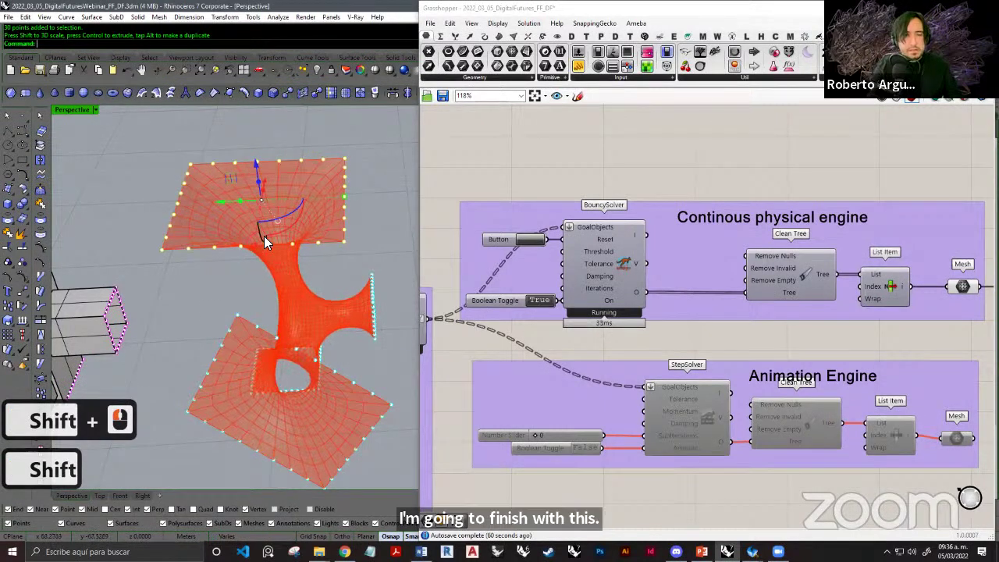
{"action": "right_click_drag", "start_coordinate": [227, 299], "coordinate": [320, 329]}
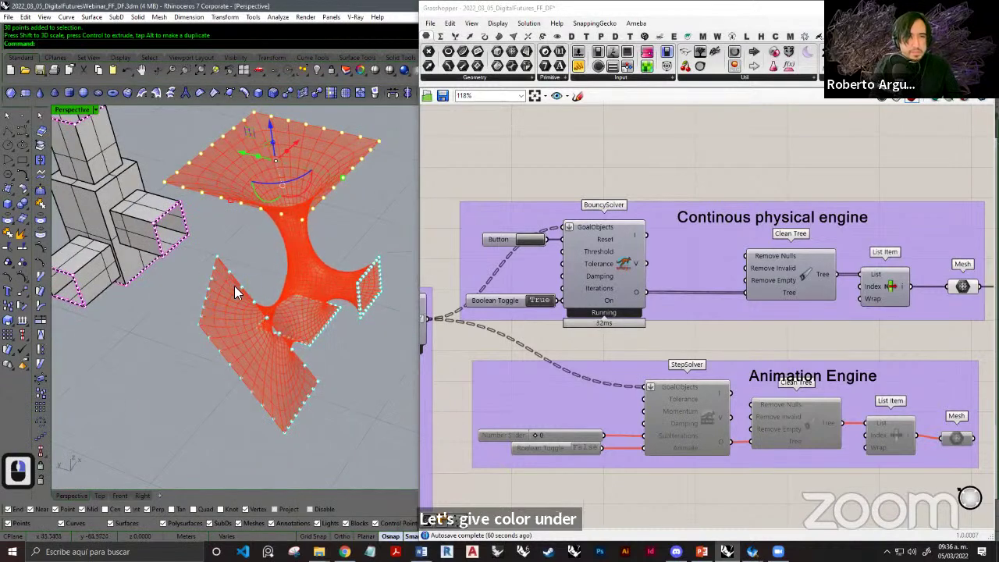
Pause the BouncySolver simulation and bake the continuous engine's relaxed mesh to the AA2_a layer under AA2_RelaxedMesh.
{"action": "double_click", "coordinate": [542, 301]}
{"action": "right_click_drag", "start_coordinate": [978, 275], "coordinate": [831, 278]}
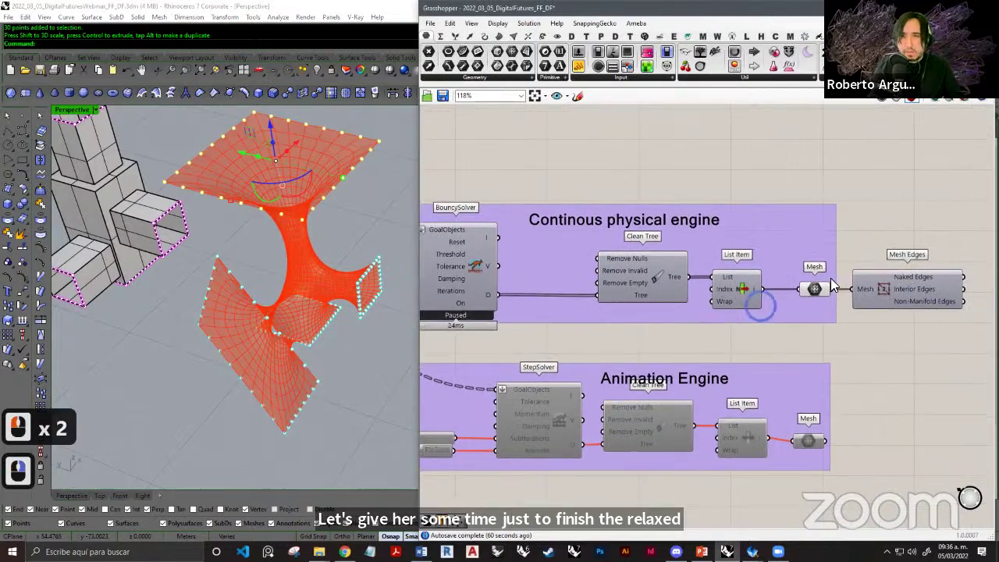
{"action": "scroll", "coordinate": [829, 279], "scroll_direction": "up", "scroll_amount": 6}
{"action": "left_click", "coordinate": [801, 293]}
{"action": "right_click", "coordinate": [801, 295]}
{"action": "left_click", "coordinate": [825, 338]}
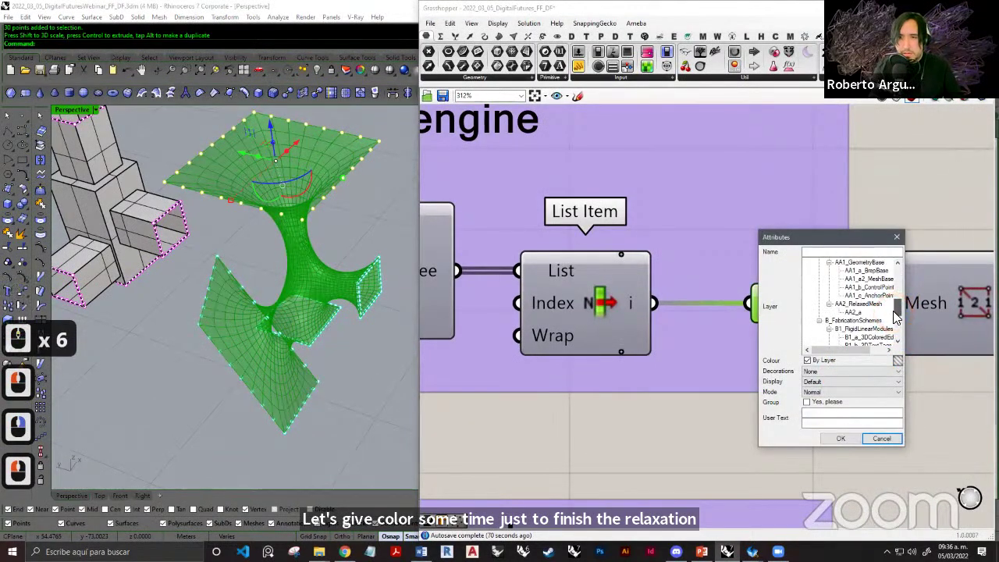
{"action": "scroll", "coordinate": [896, 307], "scroll_direction": "up", "scroll_amount": 1}
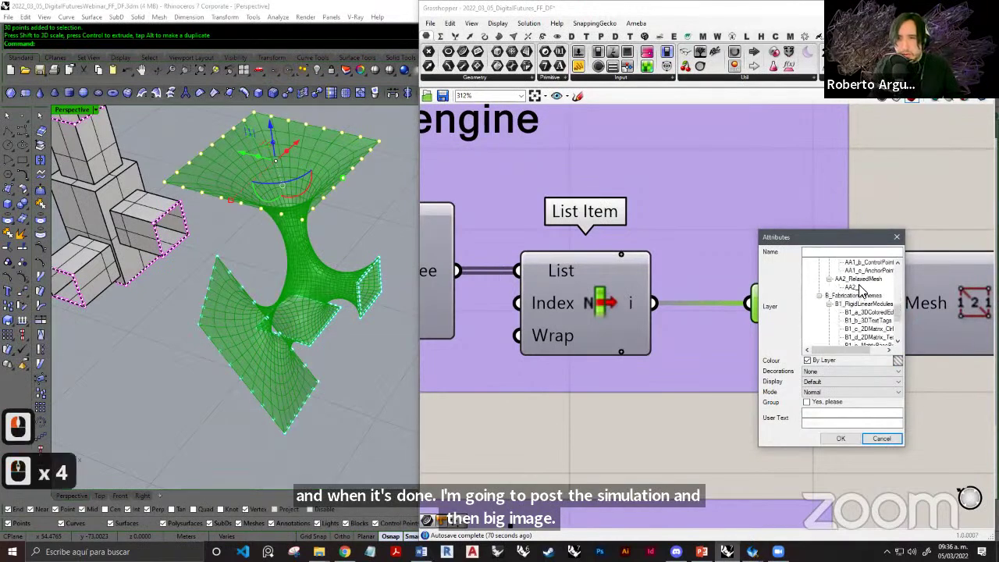
{"action": "left_click", "coordinate": [842, 439]}
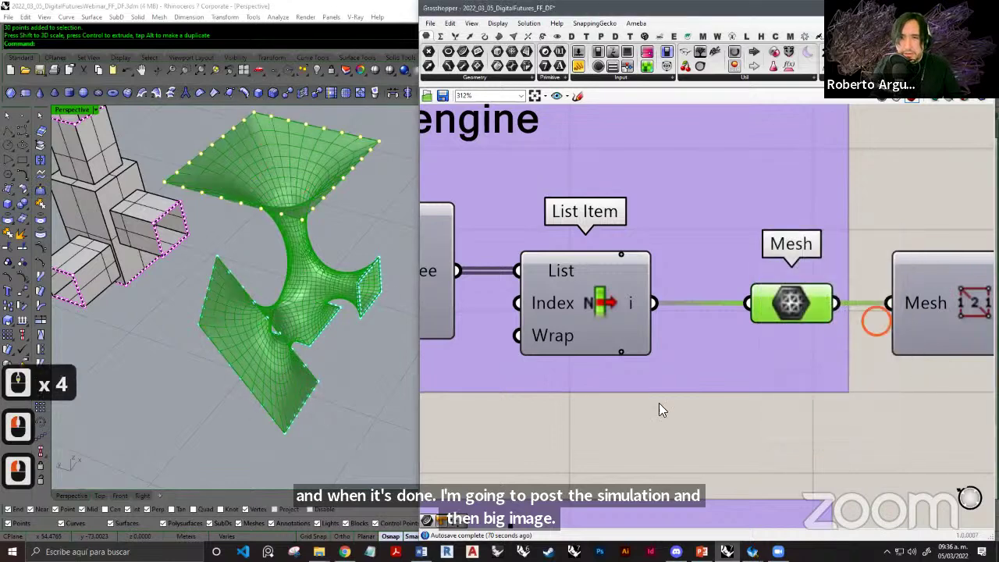
Select the baked mesh in Rhino and move it away from the anchor points, beside the row of other relaxed meshes.
{"action": "right_click_drag", "start_coordinate": [275, 264], "coordinate": [330, 242]}
{"action": "scroll", "coordinate": [329, 242], "scroll_direction": "down", "scroll_amount": 16}
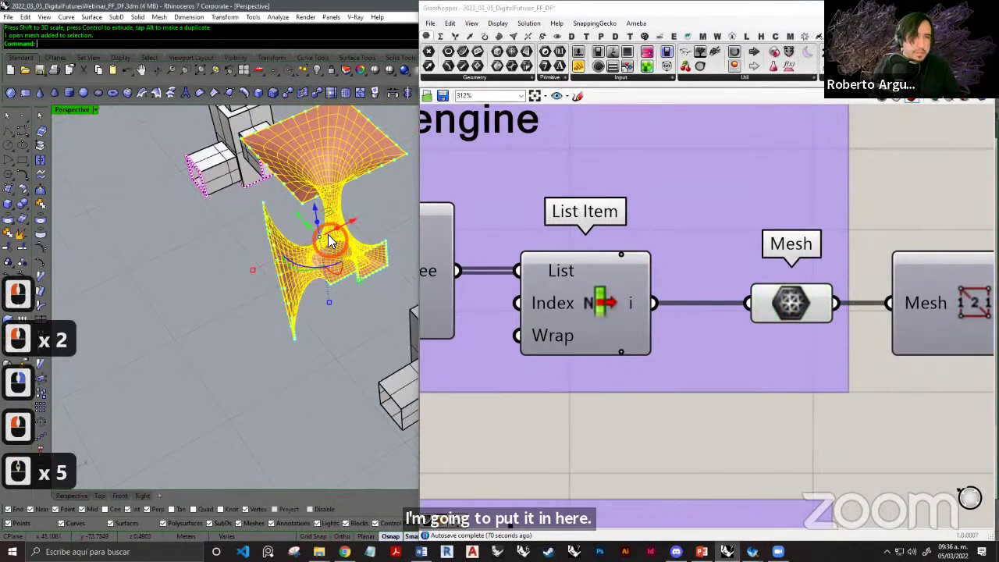
{"action": "right_click_drag", "start_coordinate": [346, 187], "coordinate": [350, 176], "text": "shift"}
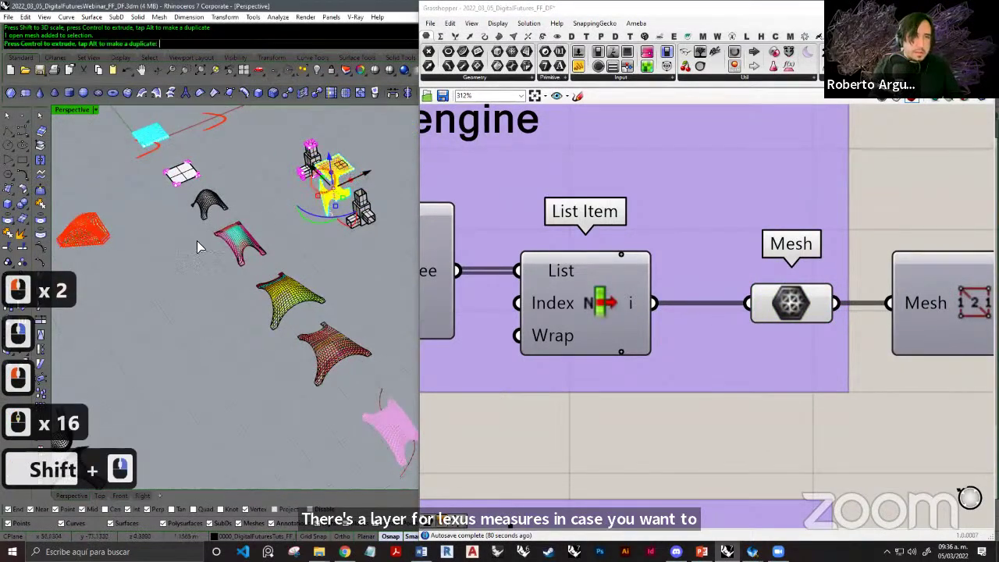
{"action": "left_click_drag", "start_coordinate": [197, 240], "coordinate": [100, 282]}
{"action": "right_click_drag", "start_coordinate": [106, 283], "coordinate": [202, 251], "text": "shift"}
{"action": "right_click_drag", "start_coordinate": [278, 231], "coordinate": [171, 302], "text": "shift"}
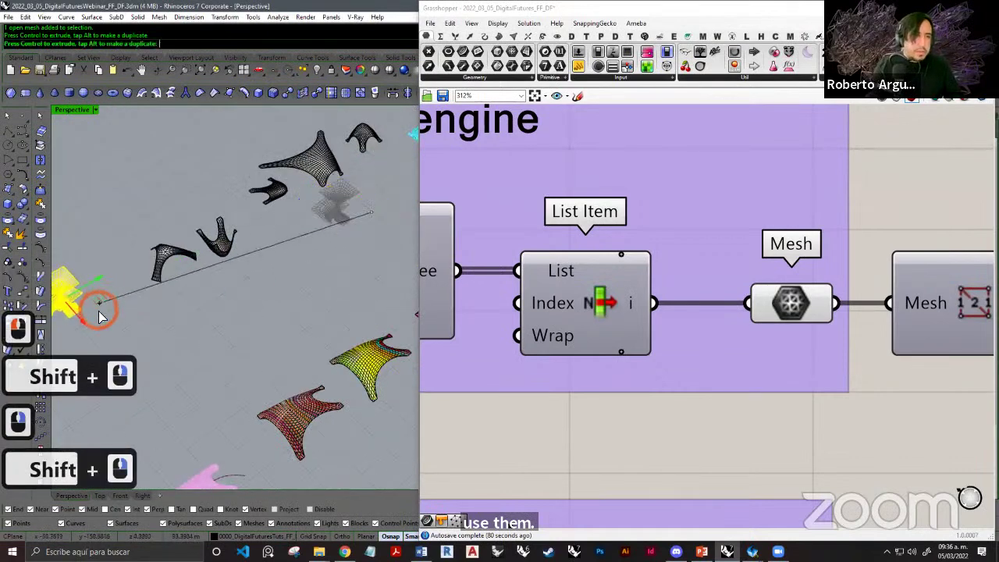
{"action": "left_click_drag", "start_coordinate": [99, 311], "coordinate": [111, 306]}
{"action": "left_click", "coordinate": [194, 325]}
Examine the relocated relaxed mesh and the neighbouring baked meshes in Rhino from several sides.
{"action": "right_click_drag", "start_coordinate": [294, 272], "coordinate": [383, 227], "text": "shift"}
{"action": "scroll", "coordinate": [172, 281], "scroll_direction": "up", "scroll_amount": 3, "text": "shift"}
{"action": "right_click_drag", "start_coordinate": [187, 267], "coordinate": [281, 227]}
{"action": "right_click_drag", "start_coordinate": [281, 226], "coordinate": [245, 179], "text": "shift"}
{"action": "right_click_drag", "start_coordinate": [245, 179], "coordinate": [273, 281], "text": "shift"}
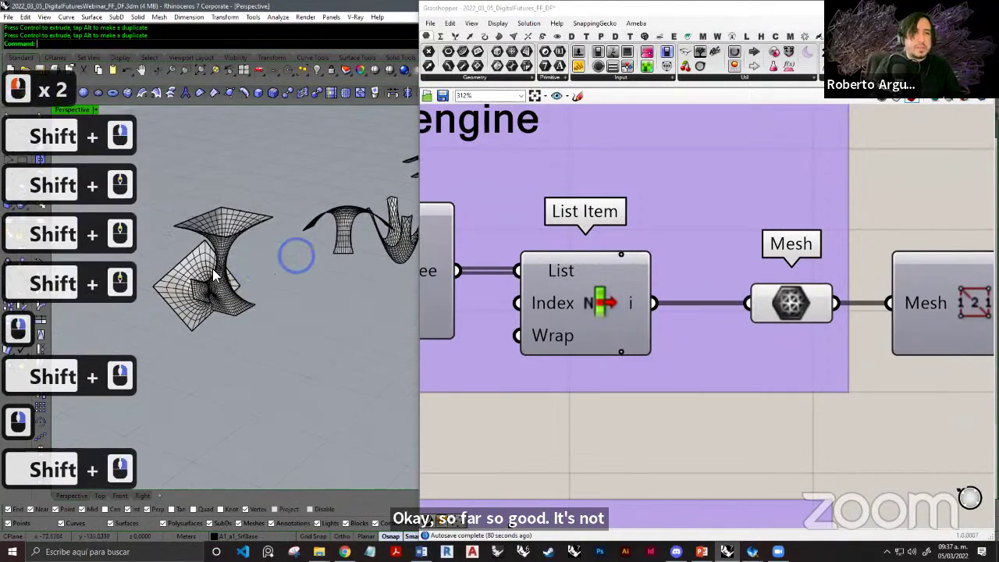
{"action": "right_click_drag", "start_coordinate": [224, 230], "coordinate": [262, 222]}
{"action": "right_click_drag", "start_coordinate": [263, 221], "coordinate": [239, 261], "text": "shift"}
{"action": "right_click_drag", "start_coordinate": [296, 278], "coordinate": [249, 298]}
{"action": "right_click_drag", "start_coordinate": [250, 298], "coordinate": [227, 306], "text": "shift"}
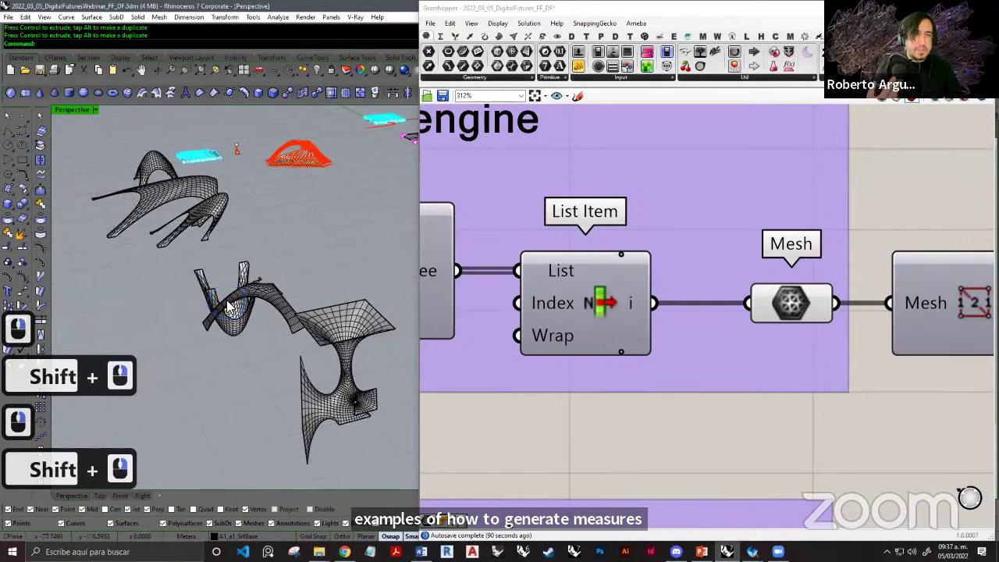
{"action": "right_click_drag", "start_coordinate": [252, 285], "coordinate": [180, 362]}
{"action": "scroll", "coordinate": [180, 362], "scroll_direction": "down", "scroll_amount": 4}
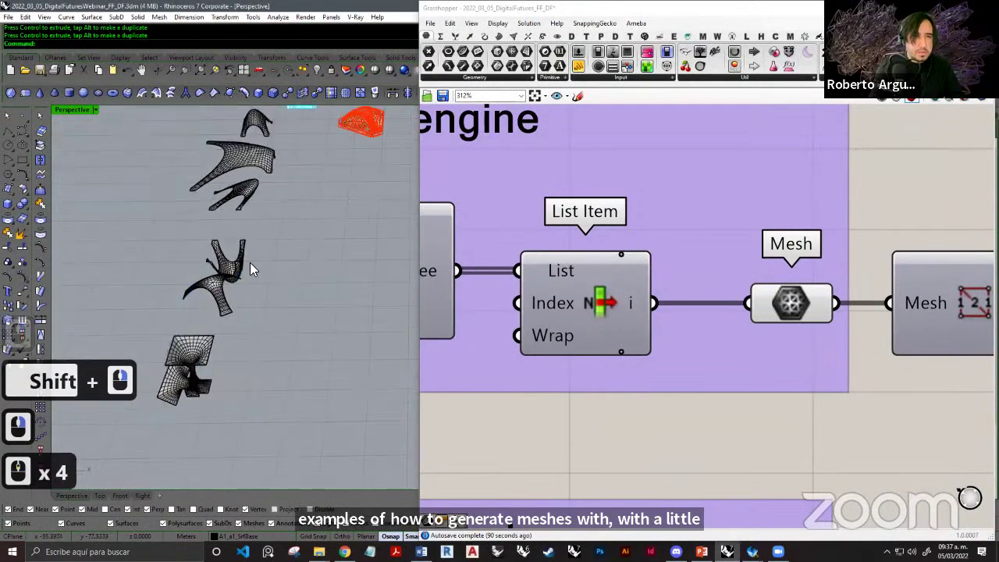
{"action": "scroll", "coordinate": [250, 265], "scroll_direction": "down", "scroll_amount": 2}
{"action": "right_click_drag", "start_coordinate": [248, 303], "coordinate": [191, 292], "text": "shift"}
{"action": "mouse_move", "coordinate": [296, 266]}
{"action": "right_mouse_down", "text": "shift"}
{"action": "mouse_move", "coordinate": [236, 258]}
{"action": "mouse_move", "coordinate": [276, 246]}
{"action": "mouse_move", "coordinate": [309, 259]}
{"action": "right_mouse_up", "text": "shift"}
Turn off the preview of the Mesh and Mesh Edges components at the end of the mesh relaxation's continuous physical engine.
{"action": "right_click_drag", "start_coordinate": [694, 435], "coordinate": [763, 365]}
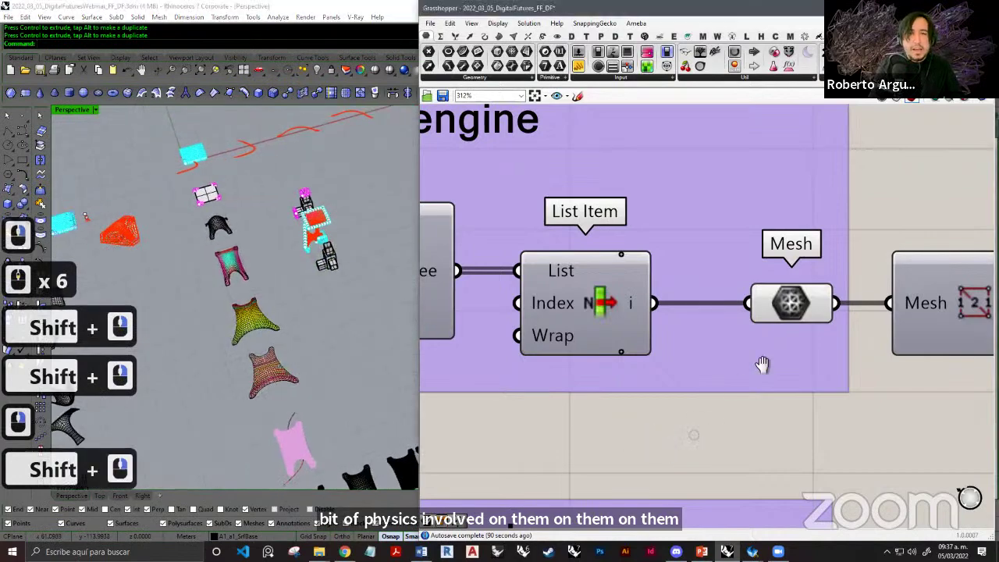
{"action": "scroll", "coordinate": [763, 365], "scroll_direction": "down", "scroll_amount": 12}
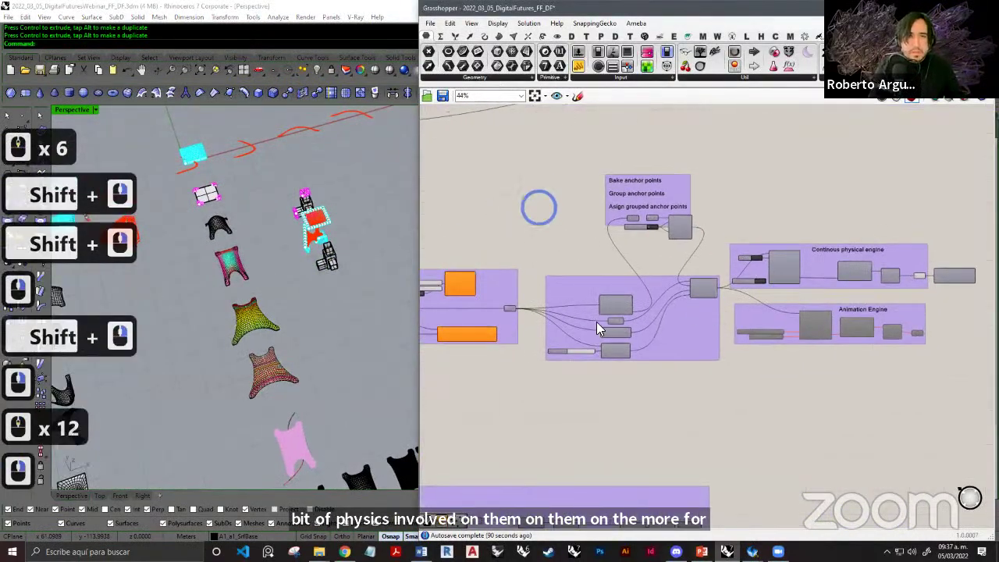
{"action": "scroll", "coordinate": [596, 323], "scroll_direction": "down", "scroll_amount": 7}
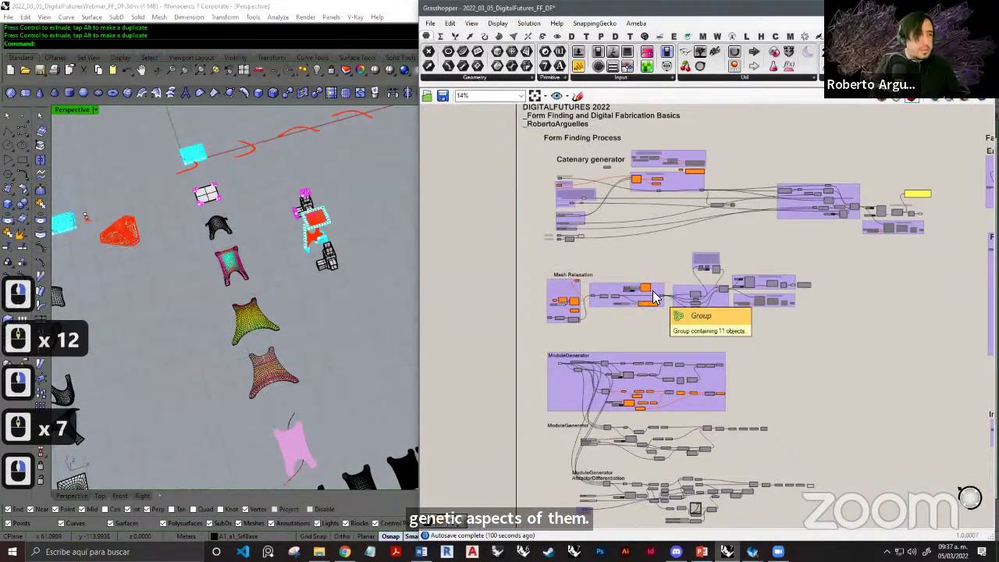
{"action": "right_click_drag", "start_coordinate": [692, 339], "coordinate": [671, 299]}
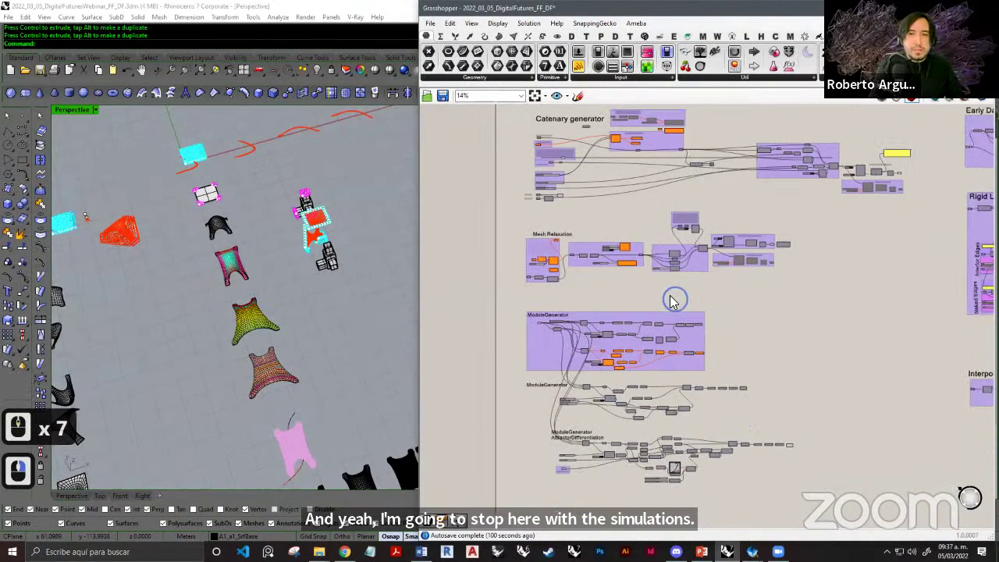
{"action": "right_click_drag", "start_coordinate": [773, 303], "coordinate": [761, 319]}
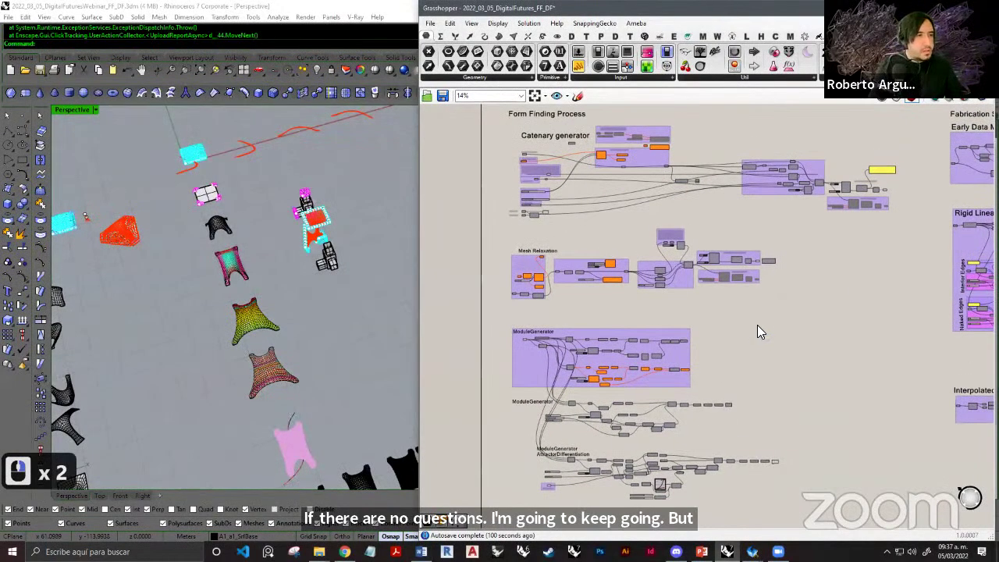
{"action": "scroll", "coordinate": [681, 234], "scroll_direction": "up", "scroll_amount": 8}
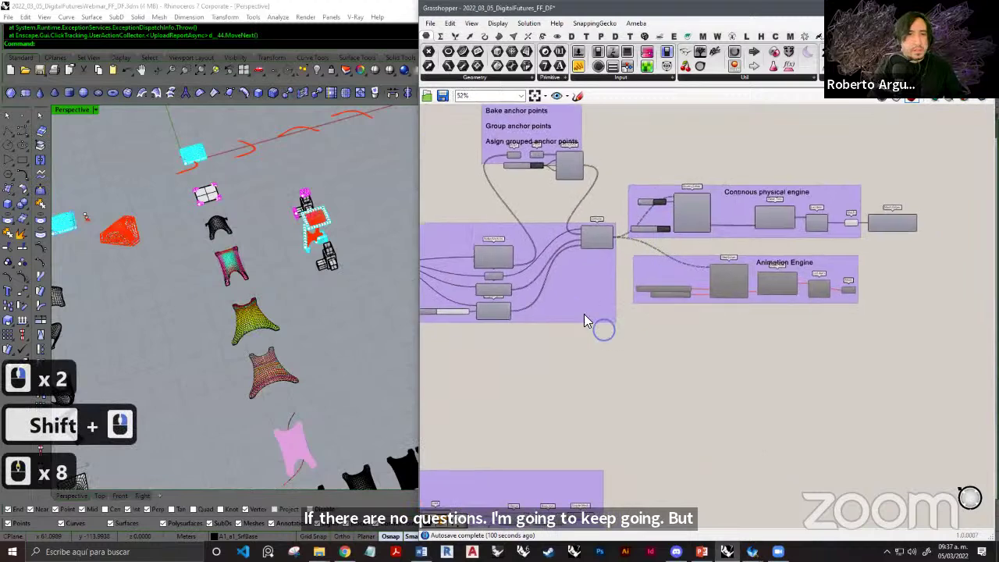
{"action": "right_click_drag", "start_coordinate": [708, 325], "coordinate": [705, 330]}
{"action": "right_click_drag", "start_coordinate": [818, 187], "coordinate": [681, 232]}
{"action": "scroll", "coordinate": [669, 219], "scroll_direction": "up", "scroll_amount": 4}
{"action": "left_click_drag", "start_coordinate": [768, 185], "coordinate": [650, 344]}
{"action": "middle_click", "coordinate": [679, 335]}
{"action": "left_click", "coordinate": [713, 390]}
{"action": "left_click", "coordinate": [757, 409]}
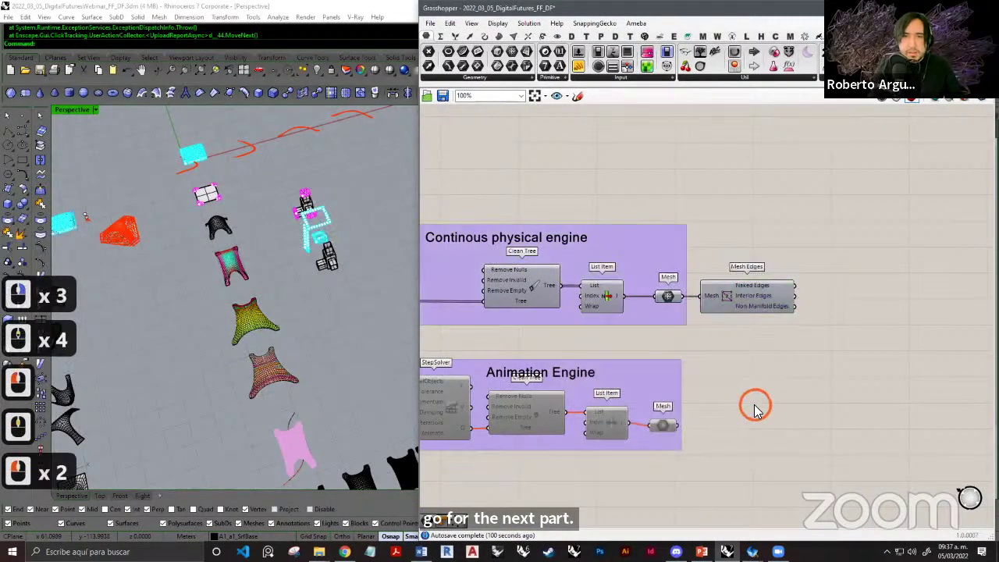
{"action": "left_click", "coordinate": [756, 409]}
Look over the mesh relaxation's continuous physical engine and animation engine groups in the definition.
{"action": "right_click_drag", "start_coordinate": [530, 315], "coordinate": [874, 317]}
{"action": "right_click_drag", "start_coordinate": [562, 335], "coordinate": [740, 348]}
{"action": "scroll", "coordinate": [721, 337], "scroll_direction": "up", "scroll_amount": 1}
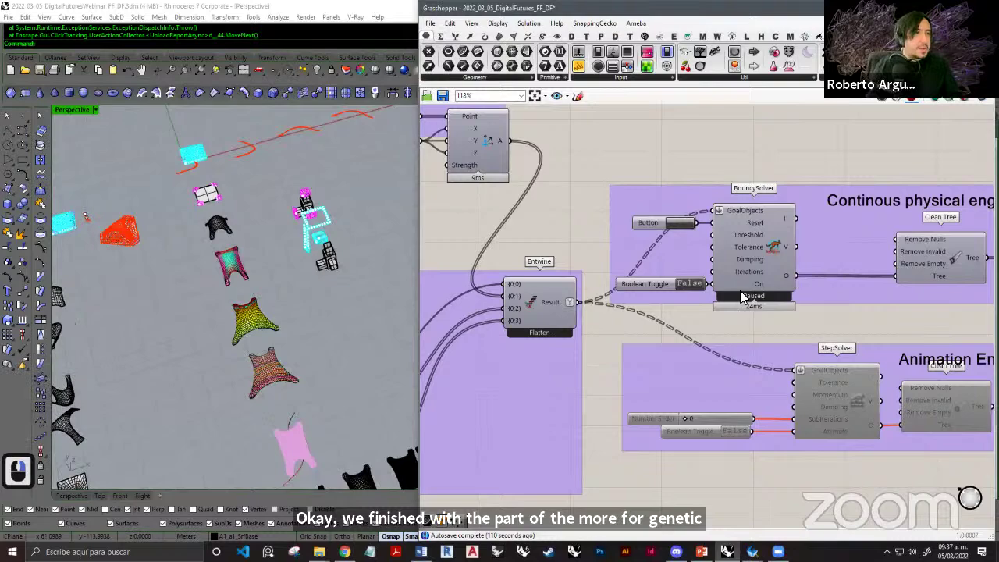
{"action": "right_click_drag", "start_coordinate": [758, 283], "coordinate": [764, 217]}
{"action": "scroll", "coordinate": [714, 255], "scroll_direction": "down", "scroll_amount": 9}
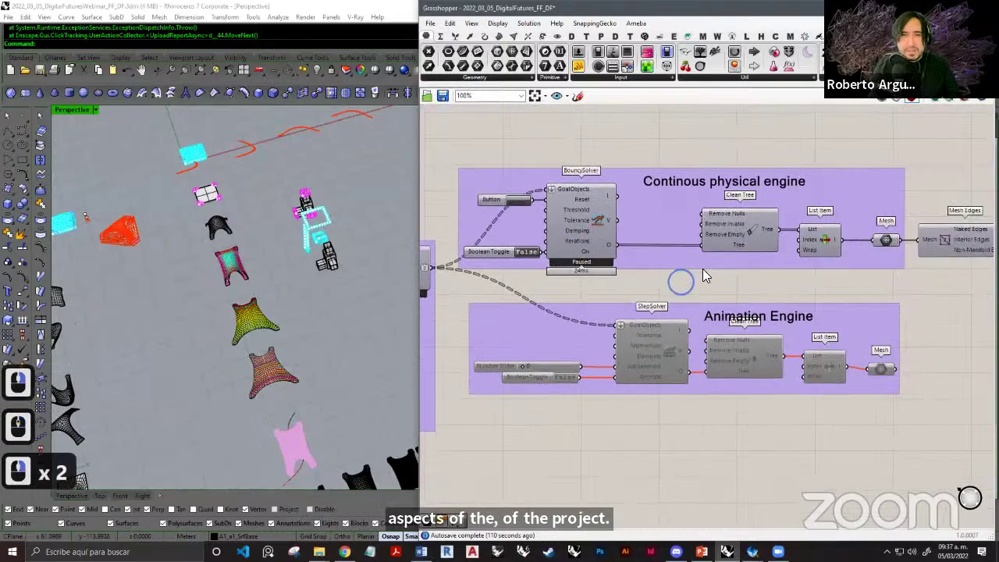
{"action": "scroll", "coordinate": [710, 263], "scroll_direction": "down", "scroll_amount": 2, "text": "shift"}
{"action": "scroll", "coordinate": [709, 262], "scroll_direction": "down", "scroll_amount": 6}
{"action": "right_click_drag", "start_coordinate": [676, 254], "coordinate": [683, 323]}
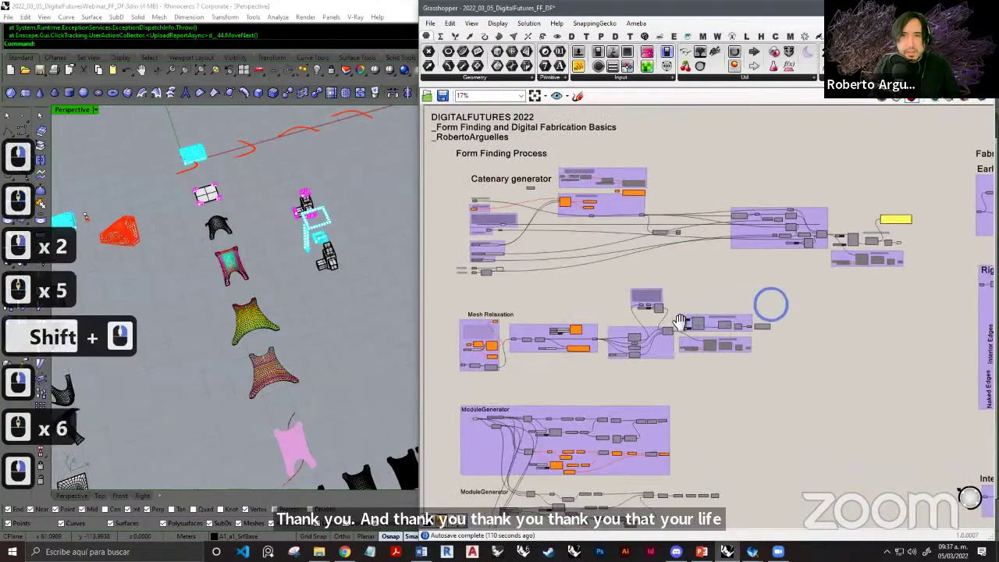
Inspect the catenary generator's continuous physical engine and its output Mesh parameter.
{"action": "right_click_drag", "start_coordinate": [809, 315], "coordinate": [687, 325]}
{"action": "right_click_drag", "start_coordinate": [758, 265], "coordinate": [735, 266]}
{"action": "scroll", "coordinate": [735, 265], "scroll_direction": "down", "scroll_amount": 2, "text": "shift"}
{"action": "scroll", "coordinate": [736, 219], "scroll_direction": "up", "scroll_amount": 8}
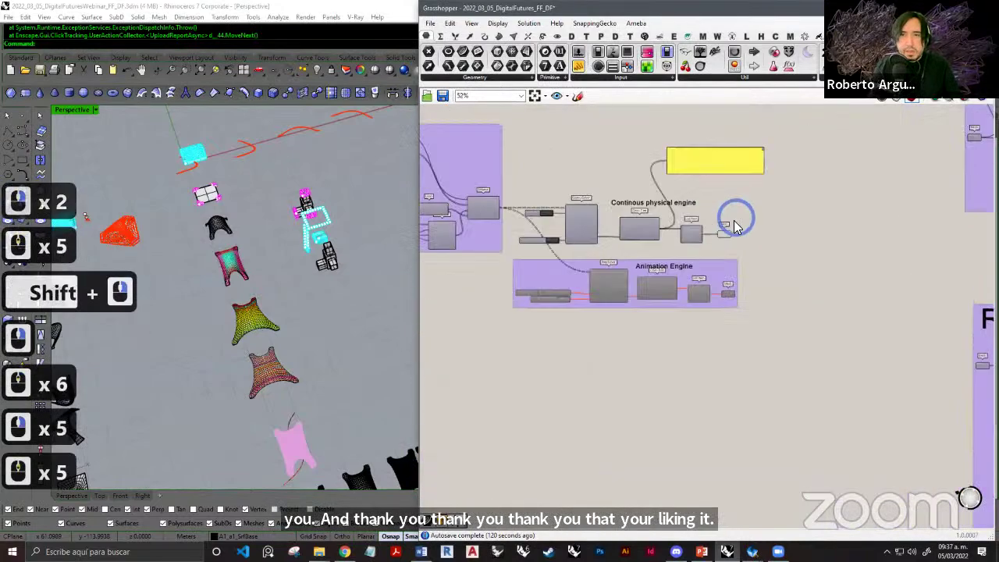
{"action": "middle_click", "coordinate": [750, 187]}
{"action": "left_click", "coordinate": [753, 182]}
{"action": "left_click", "coordinate": [850, 240]}
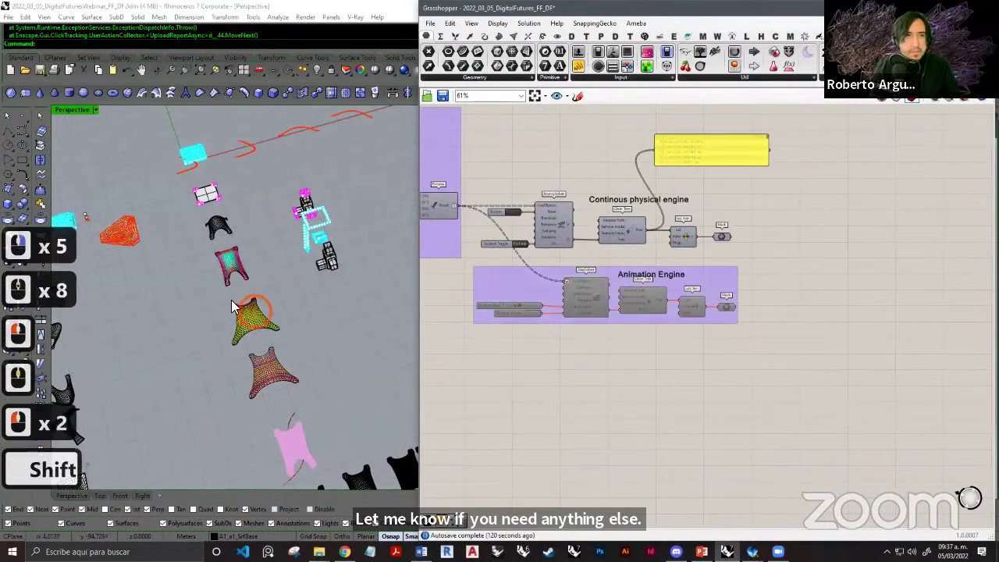
Review the baked meshes in Rhino and locate the Fabrication Schemes section of the Grasshopper definition.
{"action": "right_click_drag", "start_coordinate": [260, 304], "coordinate": [363, 210], "text": "shift"}
{"action": "right_click_drag", "start_coordinate": [219, 261], "coordinate": [252, 302], "text": "shift"}
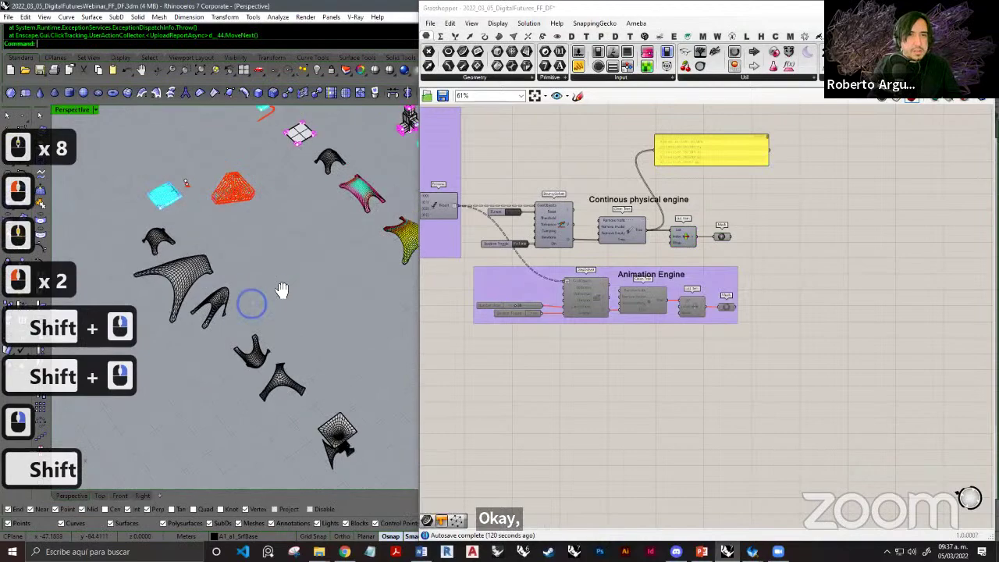
{"action": "right_click_drag", "start_coordinate": [332, 237], "coordinate": [250, 292], "text": "shift"}
{"action": "right_click_drag", "start_coordinate": [573, 304], "coordinate": [461, 296]}
{"action": "scroll", "coordinate": [466, 299], "scroll_direction": "down", "scroll_amount": 4}
{"action": "scroll", "coordinate": [547, 269], "scroll_direction": "down", "scroll_amount": 7}
{"action": "scroll", "coordinate": [584, 183], "scroll_direction": "up", "scroll_amount": 2}
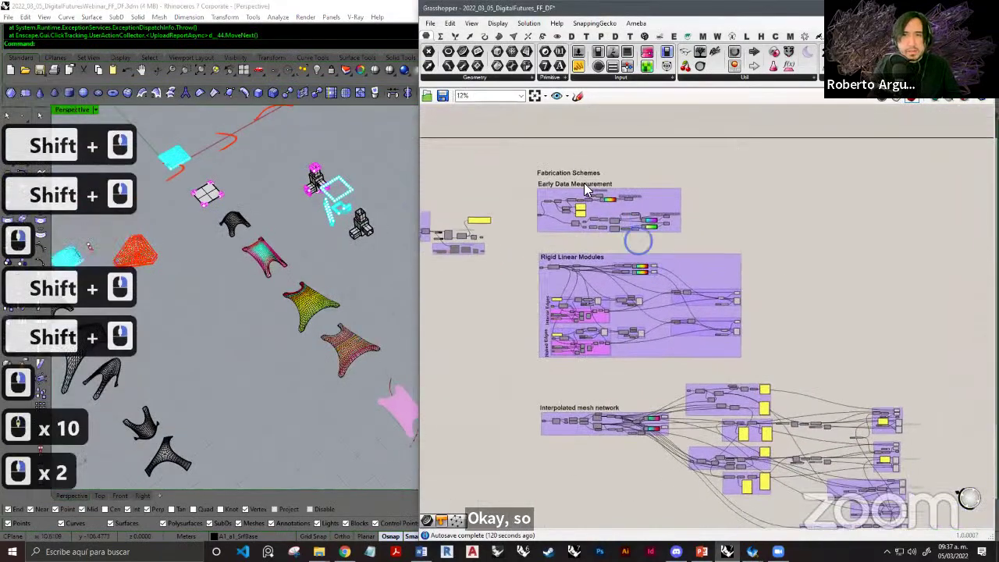
{"action": "scroll", "coordinate": [577, 188], "scroll_direction": "up", "scroll_amount": 8}
{"action": "left_click", "coordinate": [590, 226]}
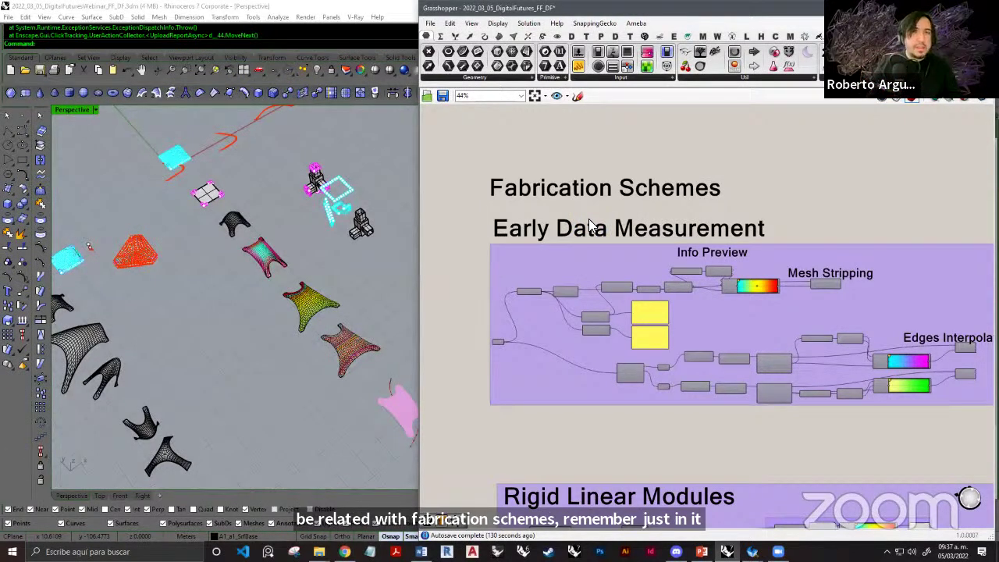
Examine the Early Data Measurement group, from its Mesh input to the Stripper, Mesh Area and WarpWeft components.
{"action": "scroll", "coordinate": [625, 231], "scroll_direction": "down", "scroll_amount": 6}
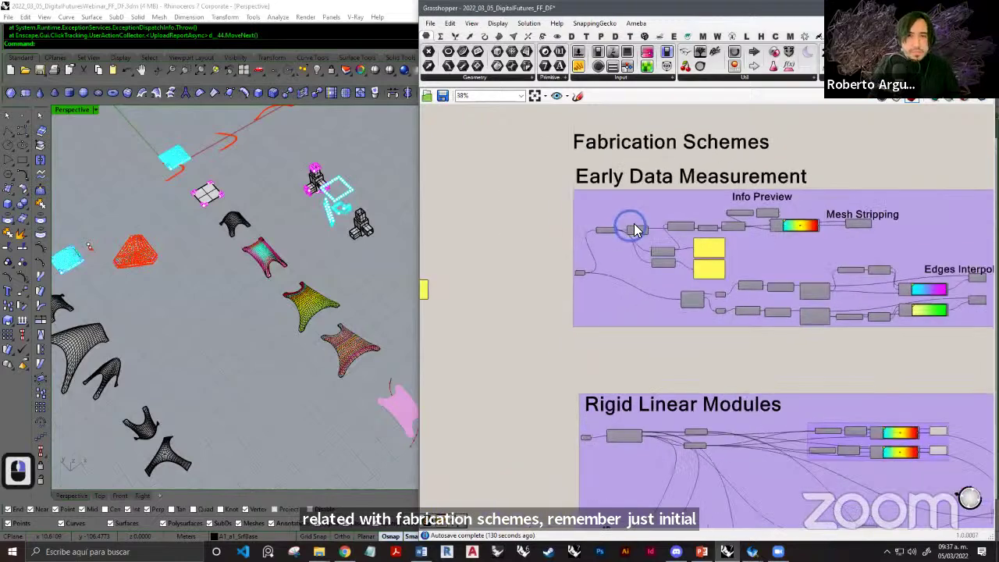
{"action": "right_click_drag", "start_coordinate": [707, 214], "coordinate": [726, 211]}
{"action": "scroll", "coordinate": [726, 212], "scroll_direction": "up", "scroll_amount": 5}
{"action": "right_click_drag", "start_coordinate": [736, 250], "coordinate": [653, 300]}
{"action": "scroll", "coordinate": [576, 267], "scroll_direction": "up", "scroll_amount": 7}
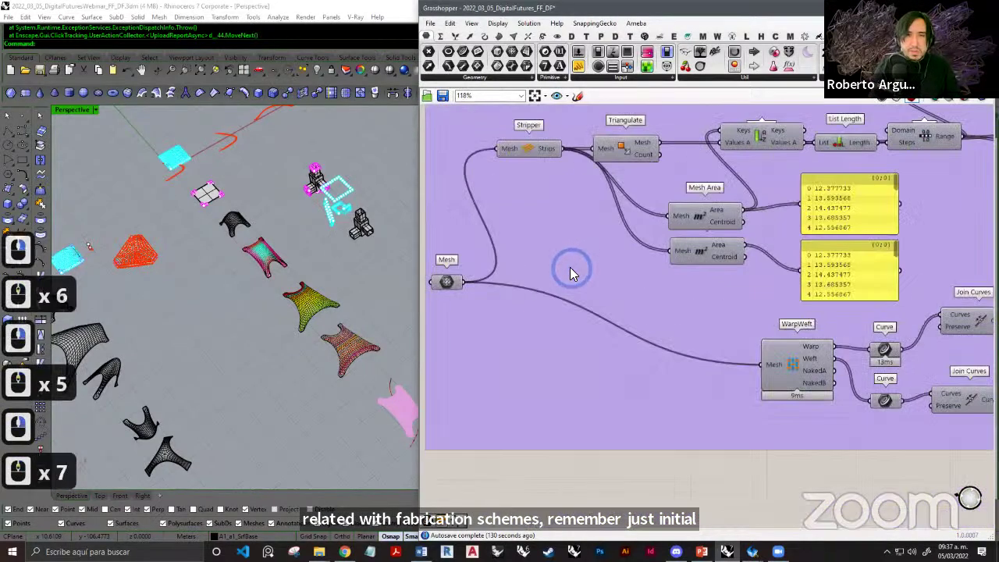
{"action": "scroll", "coordinate": [569, 267], "scroll_direction": "down", "scroll_amount": 4}
{"action": "scroll", "coordinate": [520, 292], "scroll_direction": "up", "scroll_amount": 4}
{"action": "scroll", "coordinate": [535, 281], "scroll_direction": "down", "scroll_amount": 7}
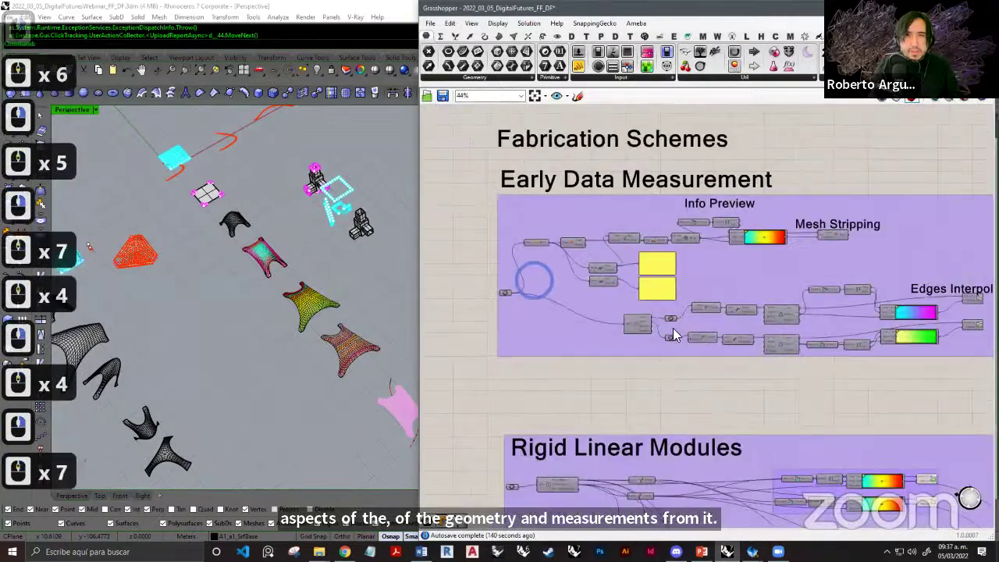
Look over the Rigid Linear Modules group with its interior and naked edges parts.
{"action": "right_click_drag", "start_coordinate": [689, 304], "coordinate": [645, 207]}
{"action": "right_click_drag", "start_coordinate": [656, 330], "coordinate": [680, 225]}
{"action": "scroll", "coordinate": [664, 254], "scroll_direction": "down", "scroll_amount": 5}
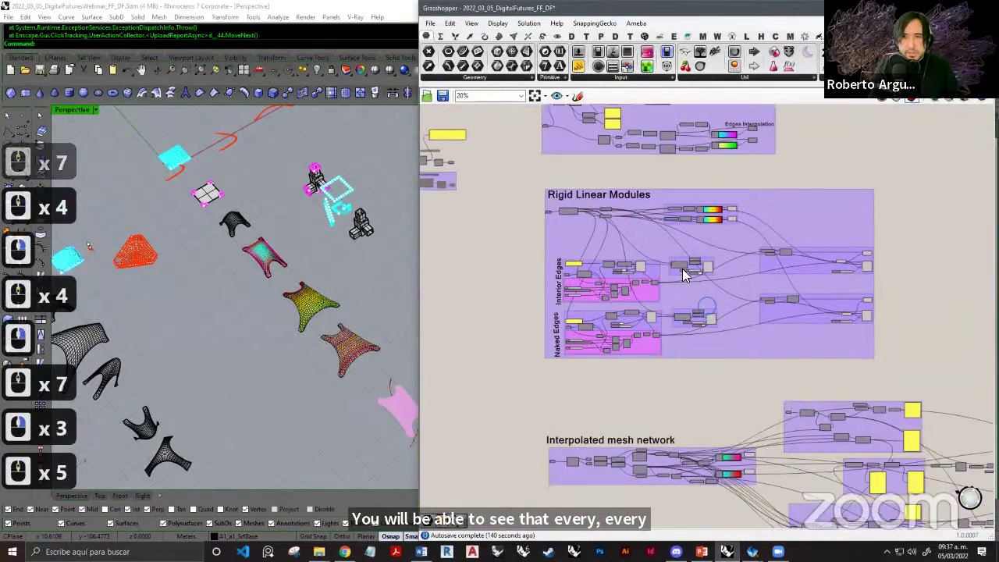
{"action": "right_click_drag", "start_coordinate": [705, 305], "coordinate": [821, 337]}
{"action": "right_click_drag", "start_coordinate": [847, 330], "coordinate": [685, 176]}
{"action": "right_click_drag", "start_coordinate": [640, 185], "coordinate": [727, 390]}
{"action": "right_click_drag", "start_coordinate": [656, 156], "coordinate": [700, 296]}
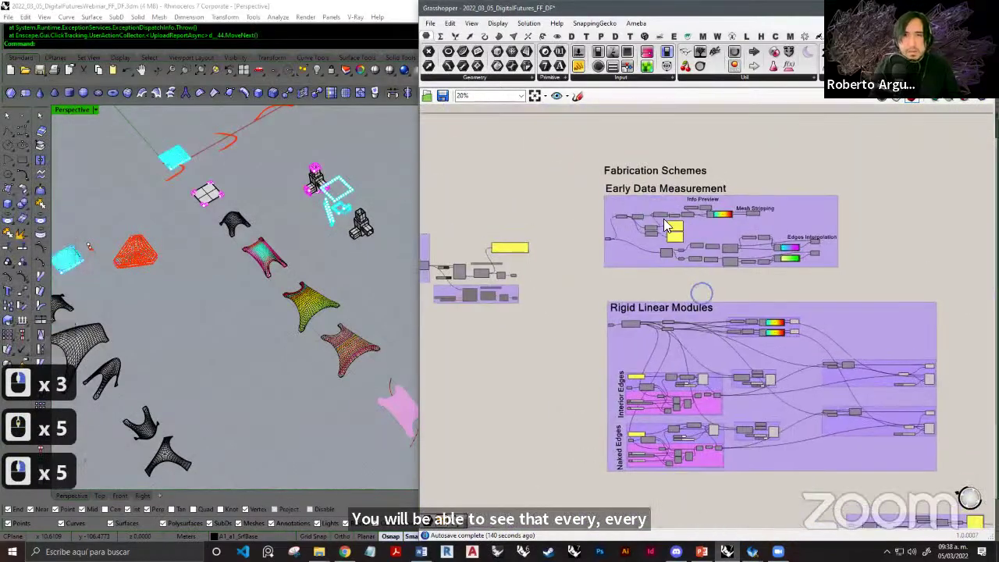
Examine the Mesh input parameter of the Early Data Measurement group and the Stripper and WarpWeft branches it feeds.
{"action": "right_click_drag", "start_coordinate": [652, 216], "coordinate": [654, 220]}
{"action": "scroll", "coordinate": [653, 219], "scroll_direction": "up", "scroll_amount": 4}
{"action": "scroll", "coordinate": [730, 269], "scroll_direction": "up", "scroll_amount": 3}
{"action": "scroll", "coordinate": [663, 250], "scroll_direction": "up", "scroll_amount": 5}
{"action": "scroll", "coordinate": [613, 257], "scroll_direction": "up", "scroll_amount": 6}
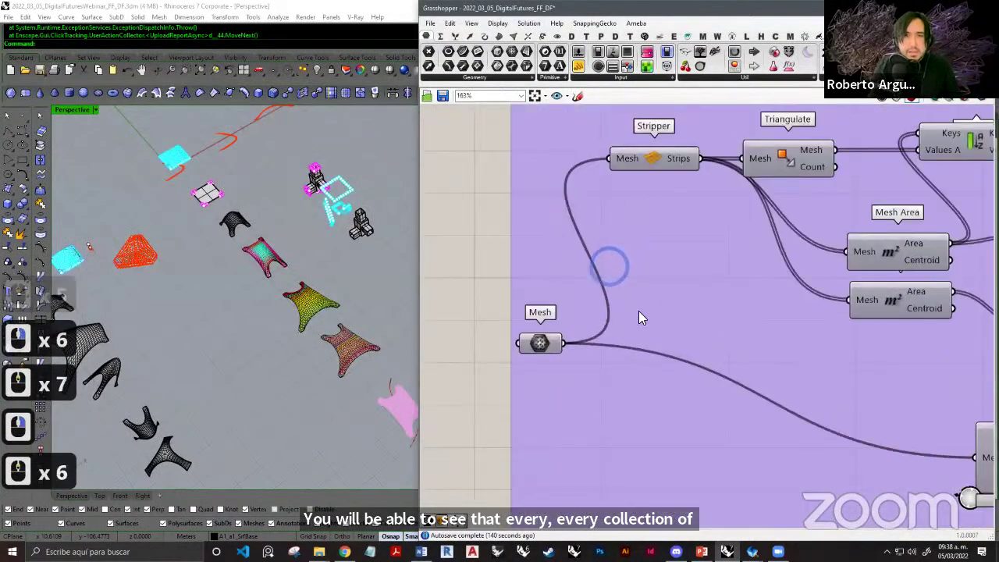
{"action": "scroll", "coordinate": [640, 223], "scroll_direction": "up", "scroll_amount": 2}
{"action": "scroll", "coordinate": [628, 234], "scroll_direction": "up", "scroll_amount": 2}
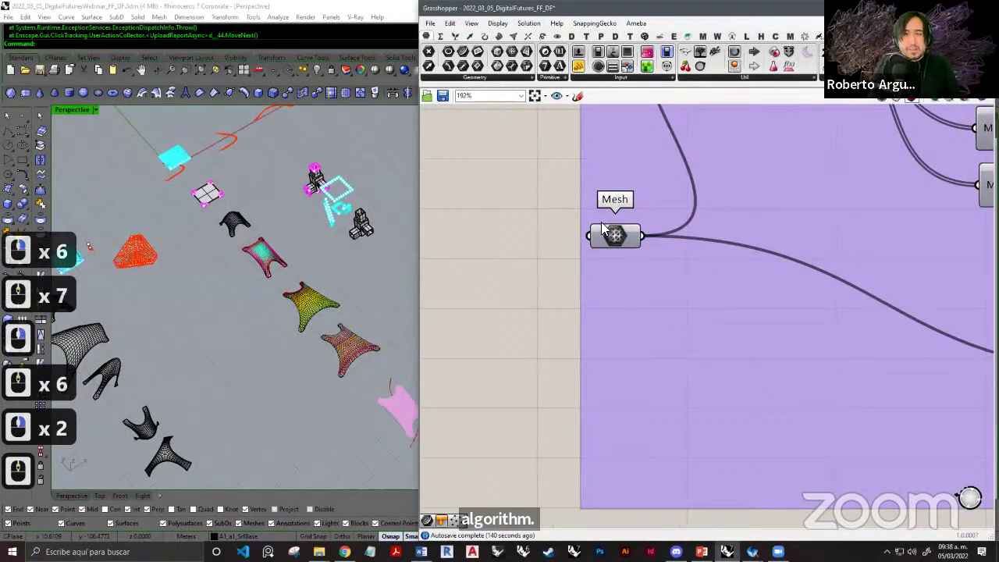
{"action": "left_click", "coordinate": [625, 238]}
{"action": "scroll", "coordinate": [578, 246], "scroll_direction": "down", "scroll_amount": 4}
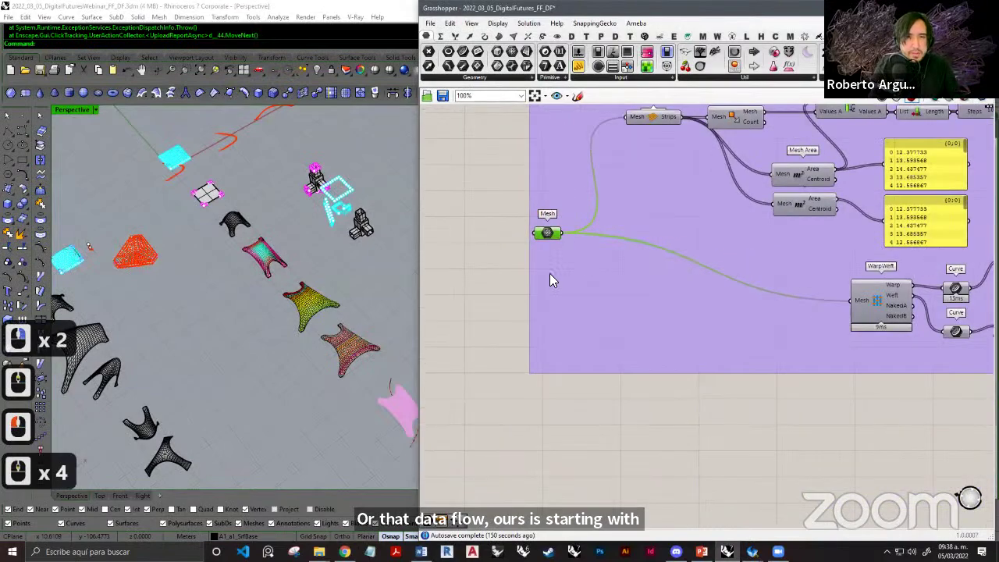
{"action": "scroll", "coordinate": [547, 234], "scroll_direction": "down", "scroll_amount": 8}
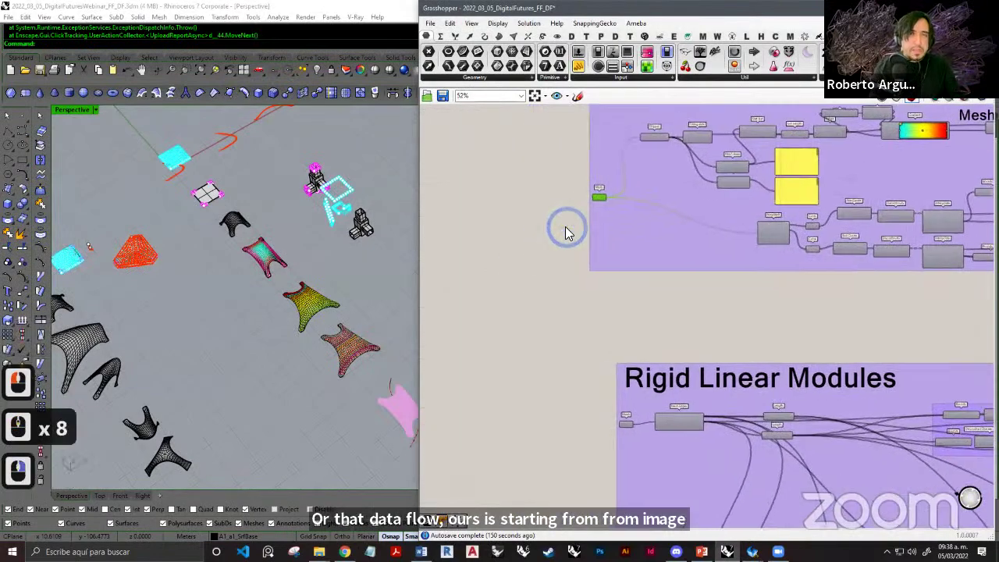
Compare the Early Data Measurement input with the output Mesh parameter of the continuous physical engine.
{"action": "scroll", "coordinate": [578, 234], "scroll_direction": "down", "scroll_amount": 5}
{"action": "scroll", "coordinate": [628, 215], "scroll_direction": "up", "scroll_amount": 9}
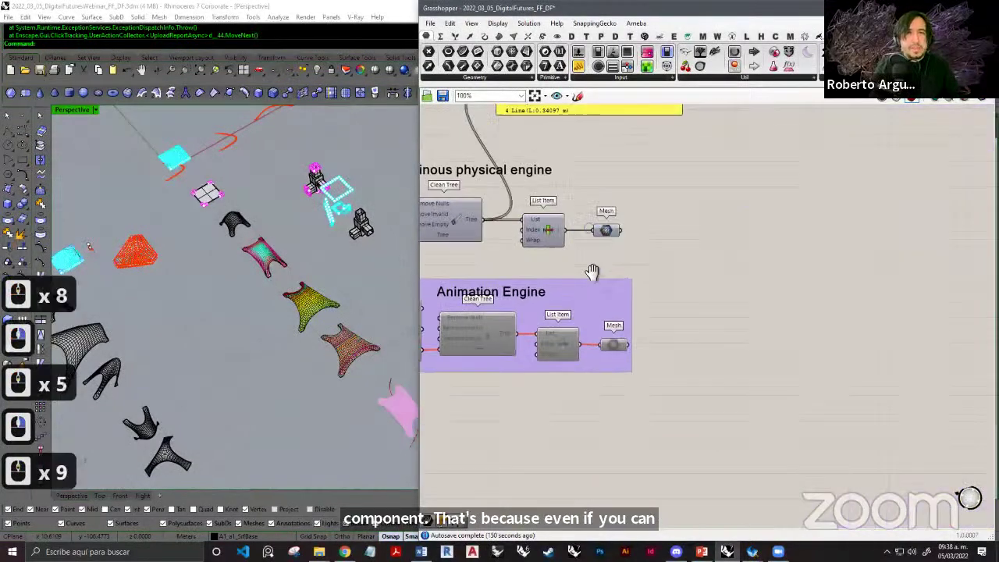
{"action": "right_click_drag", "start_coordinate": [592, 272], "coordinate": [592, 318]}
{"action": "right_click_drag", "start_coordinate": [480, 266], "coordinate": [616, 230]}
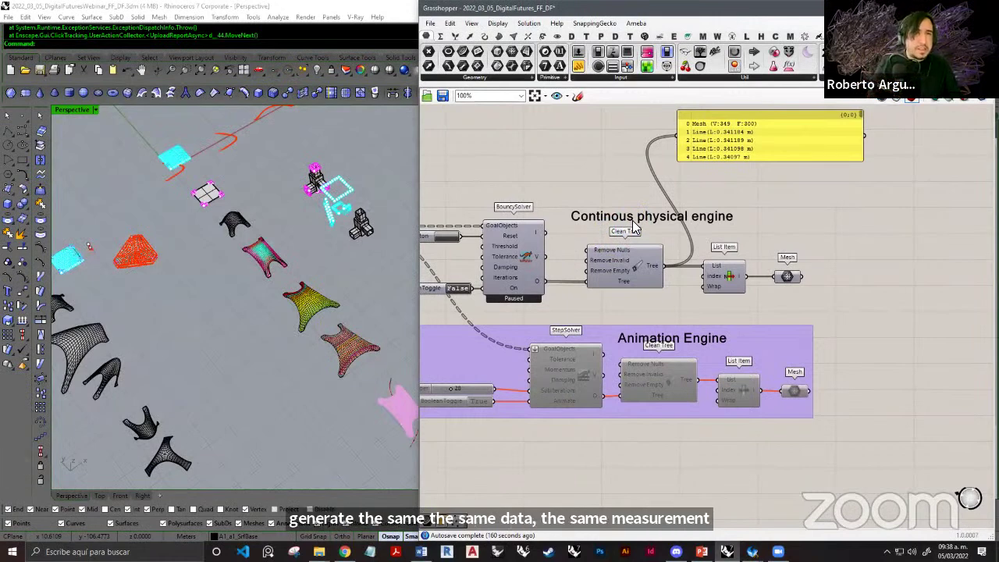
{"action": "scroll", "coordinate": [562, 270], "scroll_direction": "down", "scroll_amount": 5}
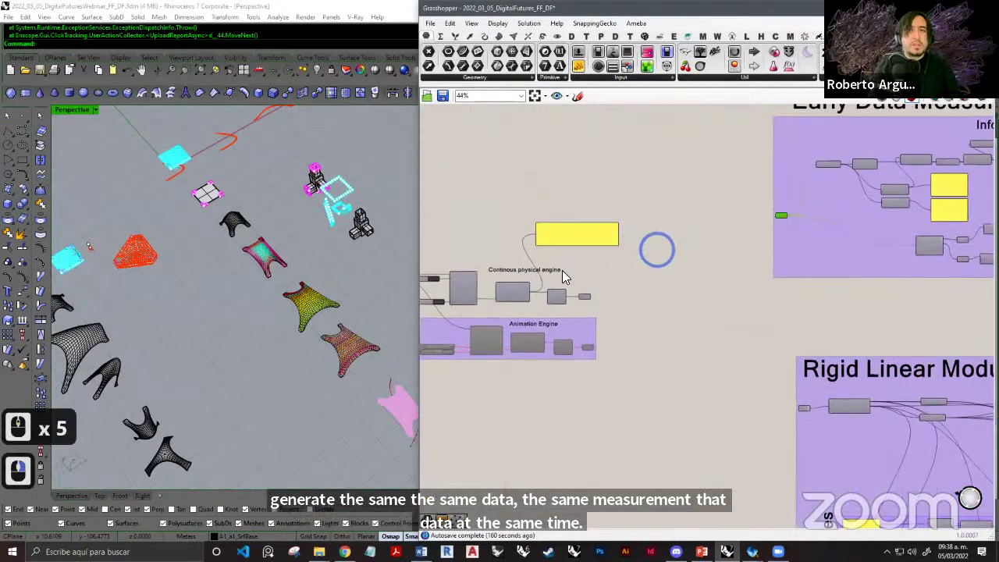
{"action": "right_click_drag", "start_coordinate": [658, 251], "coordinate": [563, 275]}
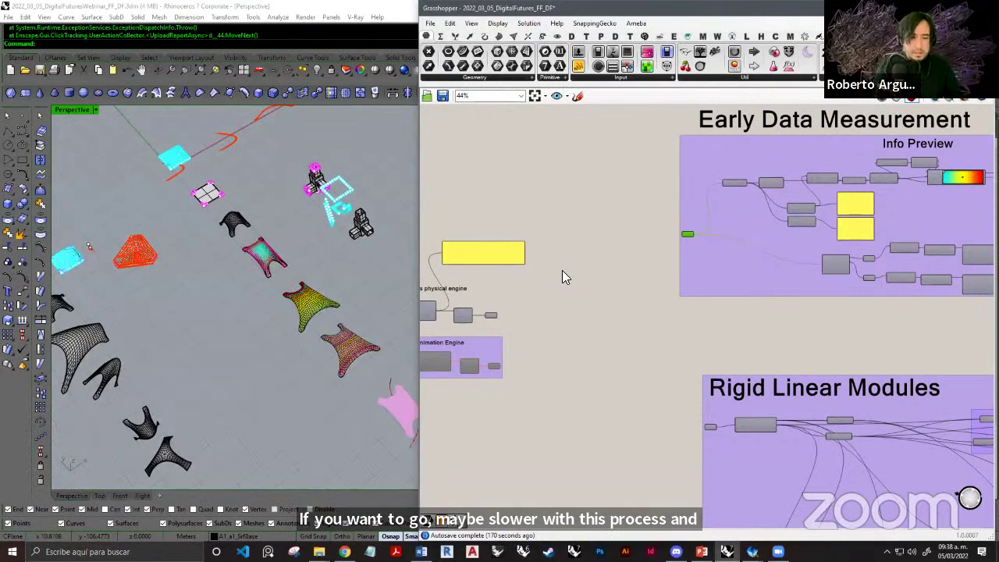
Review the rows of baked relaxed meshes in the Rhino perspective view.
{"action": "right_click_drag", "start_coordinate": [207, 308], "coordinate": [257, 254], "text": "shift"}
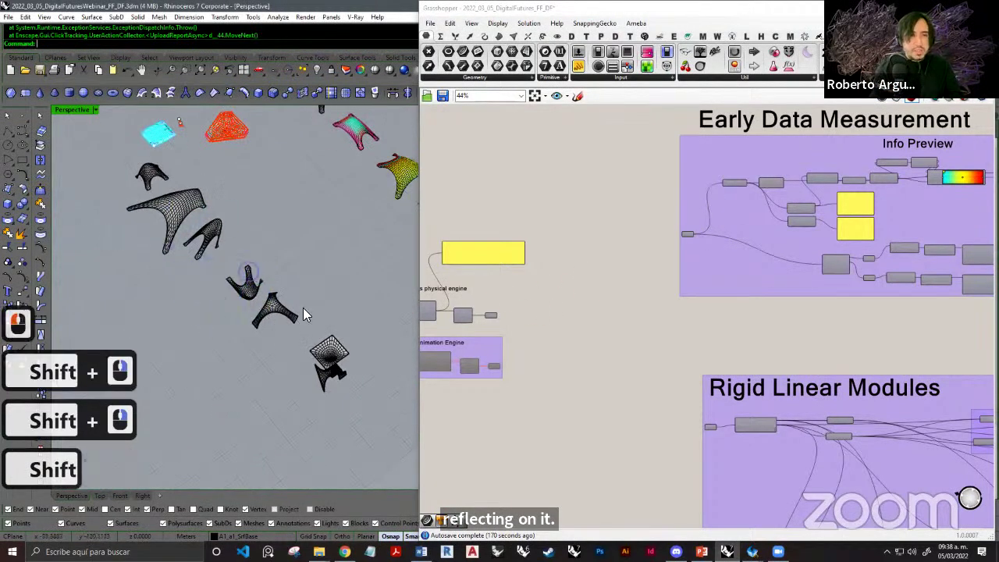
{"action": "right_click_drag", "start_coordinate": [304, 312], "coordinate": [273, 245], "text": "shift"}
{"action": "right_click_drag", "start_coordinate": [253, 206], "coordinate": [176, 303], "text": "shift"}
{"action": "right_click_drag", "start_coordinate": [802, 249], "coordinate": [720, 220]}
{"action": "scroll", "coordinate": [759, 226], "scroll_direction": "down", "scroll_amount": 2}
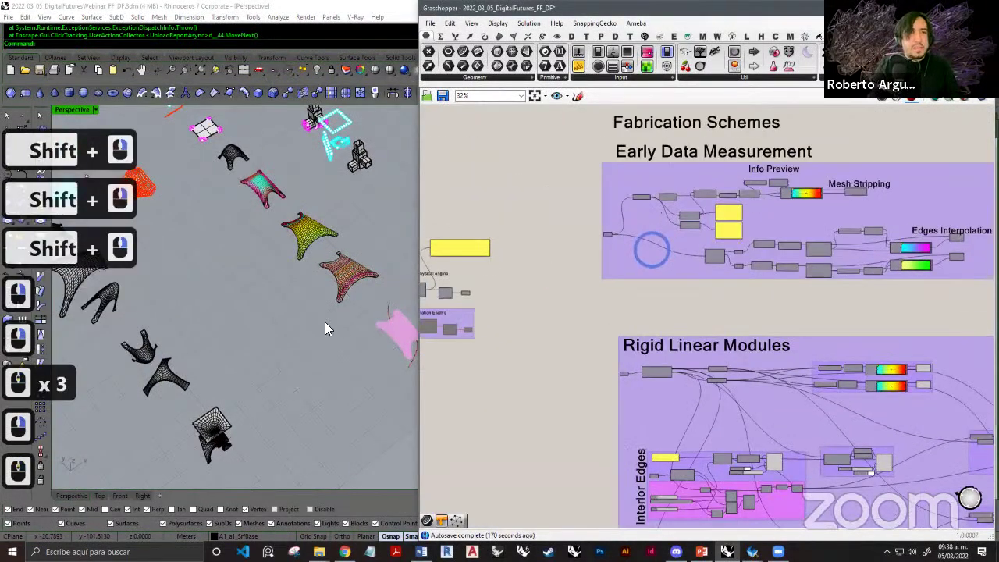
{"action": "right_click_drag", "start_coordinate": [272, 294], "coordinate": [317, 338], "text": "shift"}
{"action": "right_click_drag", "start_coordinate": [271, 217], "coordinate": [256, 273], "text": "shift"}
{"action": "scroll", "coordinate": [263, 240], "scroll_direction": "up", "scroll_amount": 9}
{"action": "scroll", "coordinate": [263, 239], "scroll_direction": "down", "scroll_amount": 13}
{"action": "scroll", "coordinate": [398, 252], "scroll_direction": "down", "scroll_amount": 2}
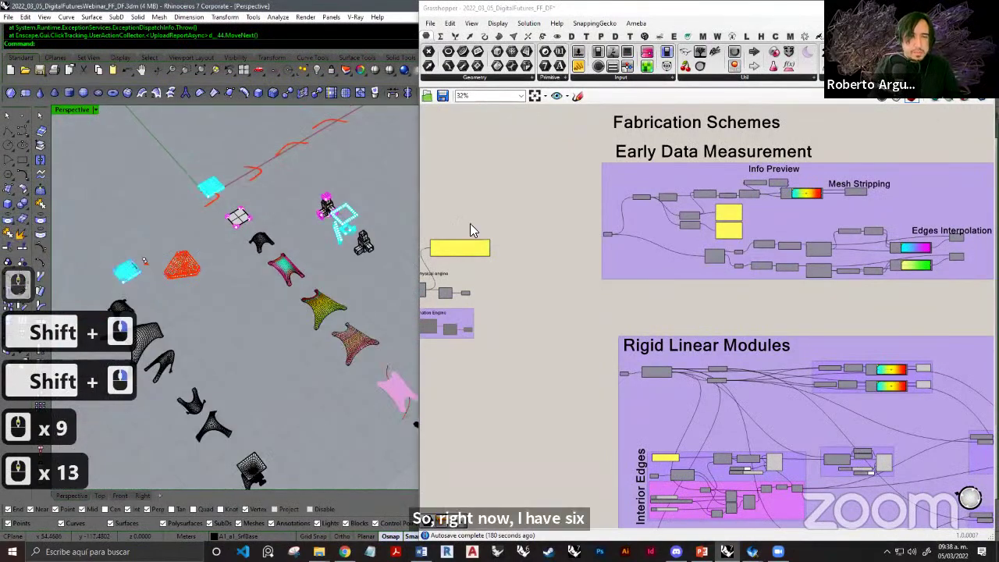
Widen the Rhino window beside Grasshopper and view the baked meshes alongside the Early Data Measurement group.
{"action": "left_click_drag", "start_coordinate": [418, 181], "coordinate": [565, 181]}
{"action": "mouse_move", "coordinate": [397, 286]}
{"action": "right_mouse_down", "text": "shift"}
{"action": "mouse_move", "coordinate": [346, 278]}
{"action": "mouse_move", "coordinate": [385, 285]}
{"action": "right_mouse_up", "text": "shift"}
{"action": "scroll", "coordinate": [401, 296], "scroll_direction": "up", "scroll_amount": 5}
{"action": "scroll", "coordinate": [360, 275], "scroll_direction": "up", "scroll_amount": 1}
{"action": "scroll", "coordinate": [385, 284], "scroll_direction": "down", "scroll_amount": 5}
{"action": "right_click_drag", "start_coordinate": [756, 302], "coordinate": [685, 283]}
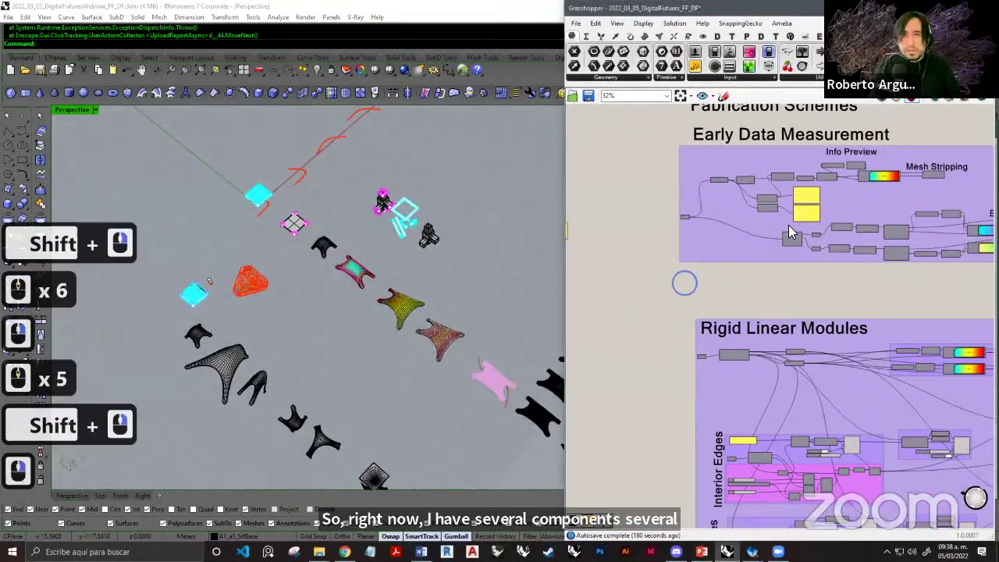
{"action": "right_click_drag", "start_coordinate": [774, 256], "coordinate": [768, 277]}
Move the largest baked catenary mesh out of its row to an empty area of the model.
{"action": "right_click_drag", "start_coordinate": [332, 457], "coordinate": [332, 329], "text": "shift"}
{"action": "scroll", "coordinate": [294, 301], "scroll_direction": "up", "scroll_amount": 4}
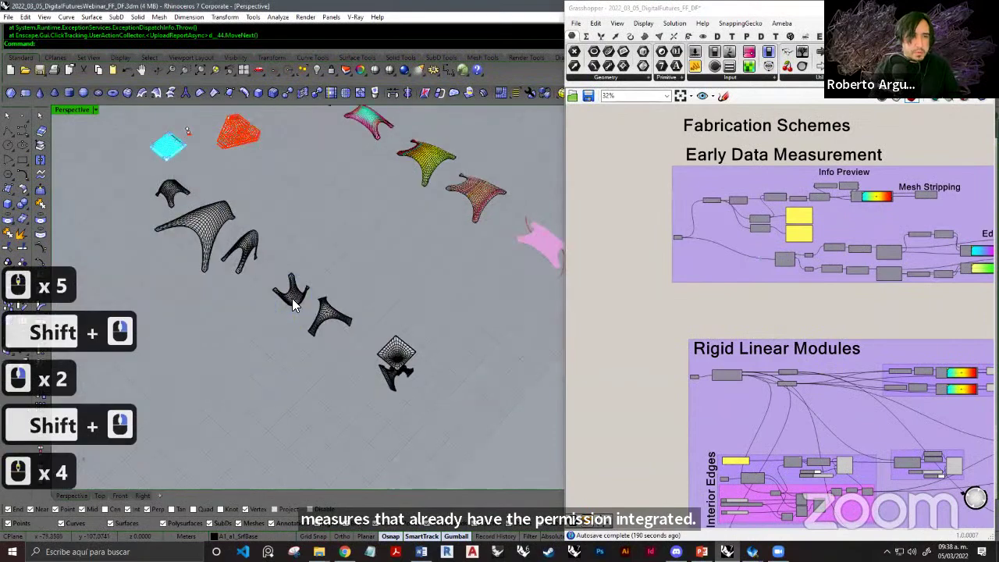
{"action": "right_click_drag", "start_coordinate": [292, 299], "coordinate": [272, 243]}
{"action": "right_click_drag", "start_coordinate": [225, 170], "coordinate": [317, 262], "text": "shift"}
{"action": "scroll", "coordinate": [313, 256], "scroll_direction": "up", "scroll_amount": 2}
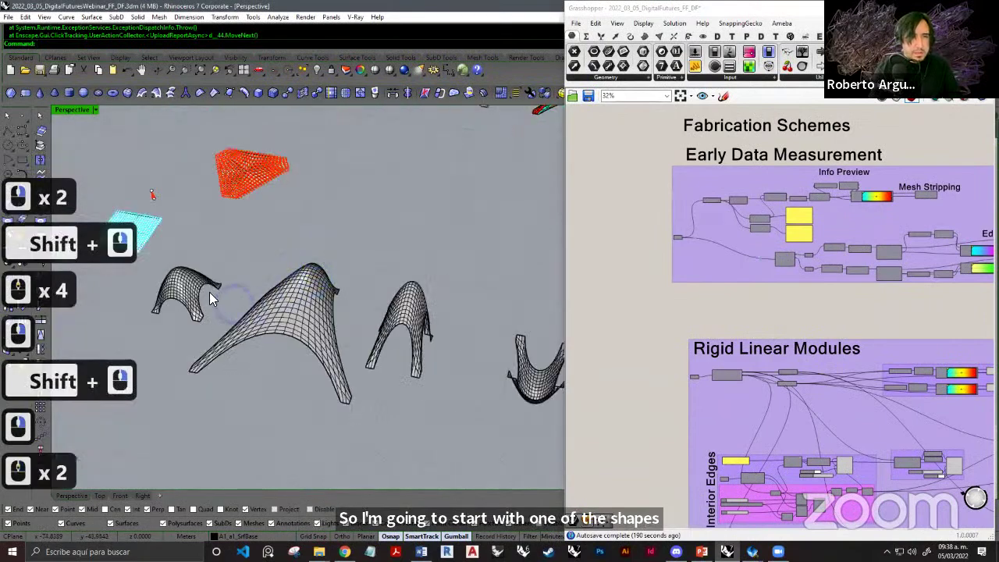
{"action": "left_click", "coordinate": [208, 283]}
{"action": "scroll", "coordinate": [215, 281], "scroll_direction": "down", "scroll_amount": 4}
{"action": "right_click_drag", "start_coordinate": [247, 283], "coordinate": [282, 230], "text": "shift"}
{"action": "left_click", "coordinate": [252, 244]}
{"action": "scroll", "coordinate": [255, 258], "scroll_direction": "down", "scroll_amount": 3}
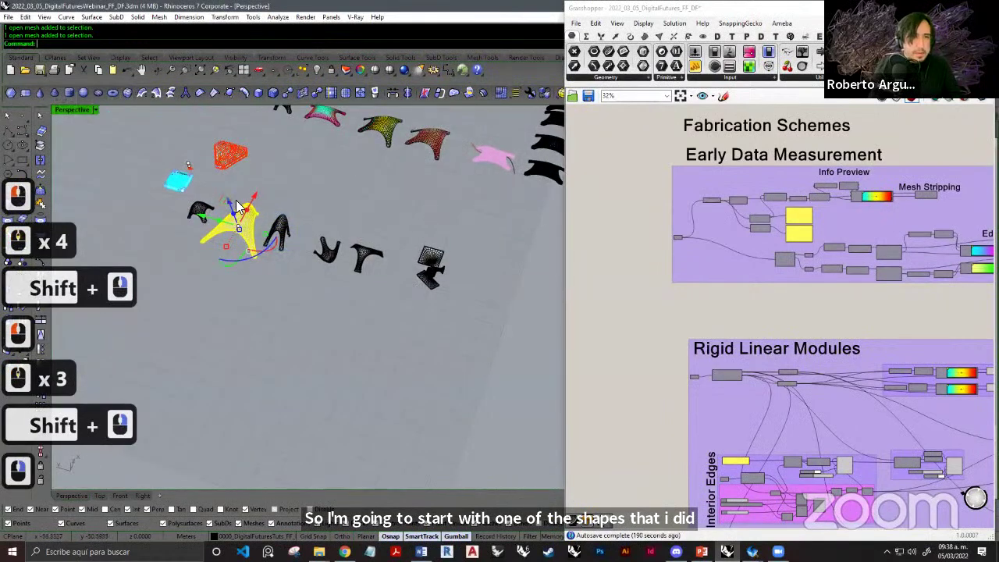
{"action": "left_click_drag", "start_coordinate": [229, 199], "coordinate": [303, 338]}
{"action": "left_click", "coordinate": [383, 351]}
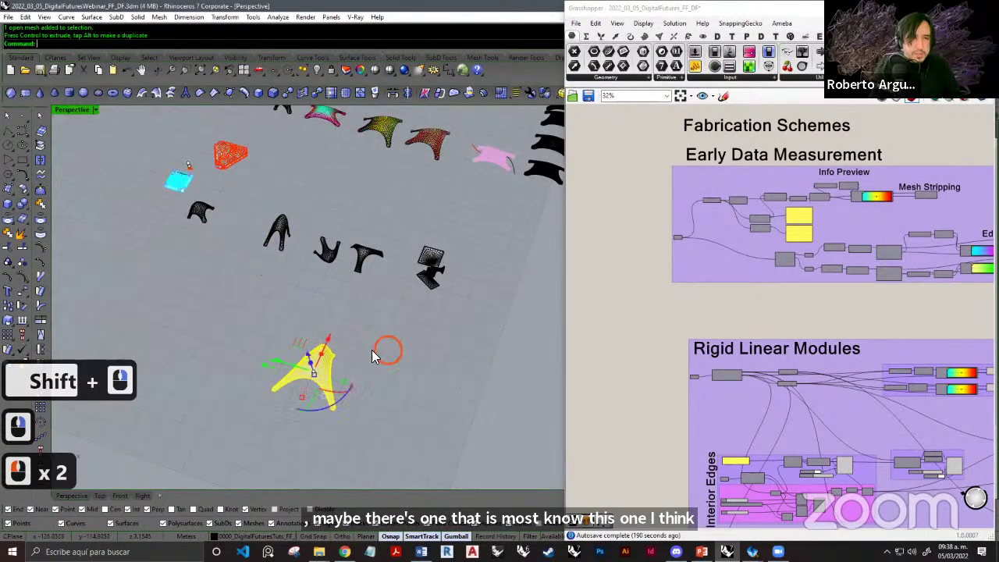
Assign the isolated Rhino mesh to the Mesh parameter of the Early Data Measurement group.
{"action": "right_click_drag", "start_coordinate": [367, 355], "coordinate": [216, 294]}
{"action": "scroll", "coordinate": [234, 281], "scroll_direction": "up", "scroll_amount": 7}
{"action": "right_click_drag", "start_coordinate": [466, 330], "coordinate": [518, 324], "text": "shift"}
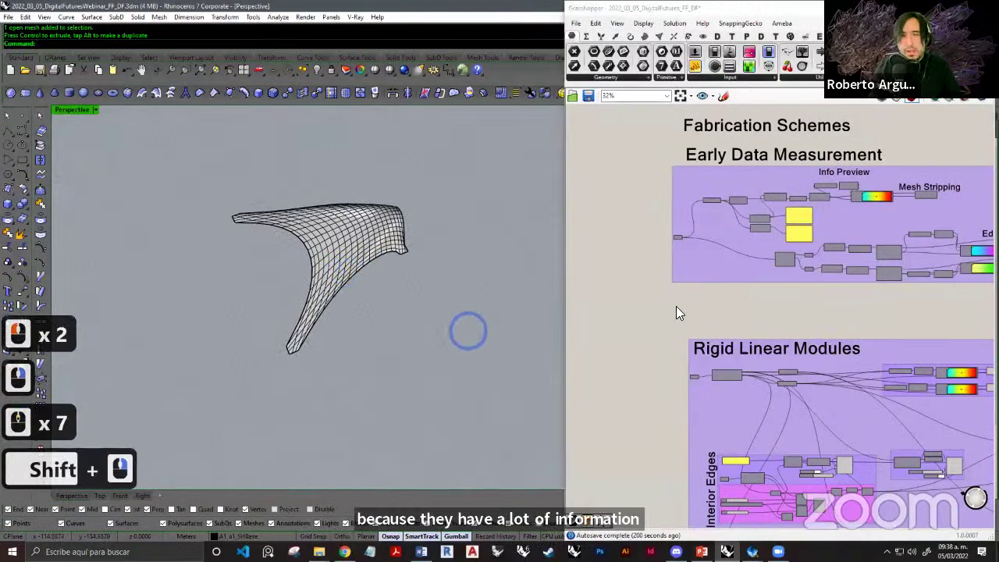
{"action": "scroll", "coordinate": [703, 282], "scroll_direction": "up", "scroll_amount": 9}
{"action": "left_click", "coordinate": [367, 258]}
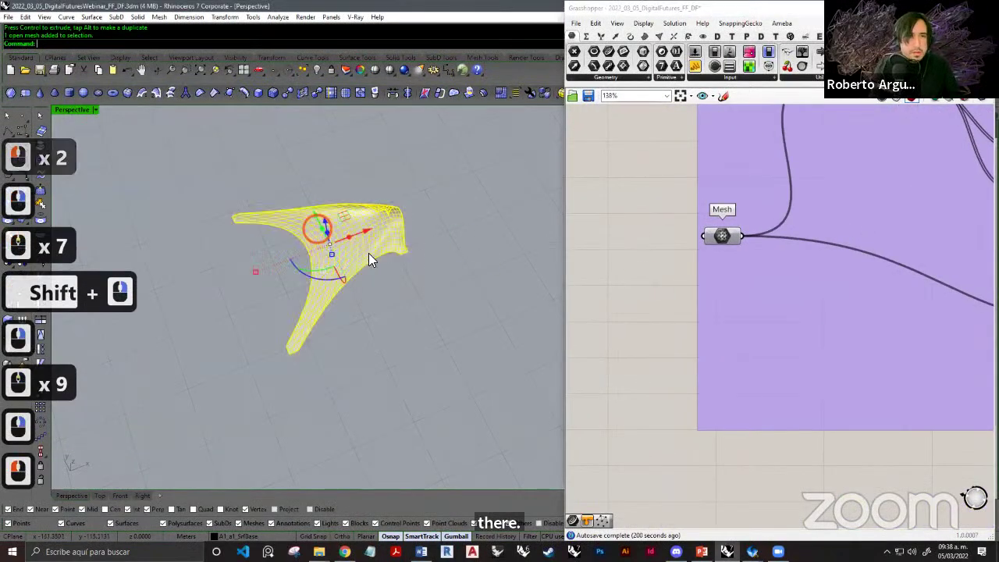
{"action": "right_click", "coordinate": [723, 239]}
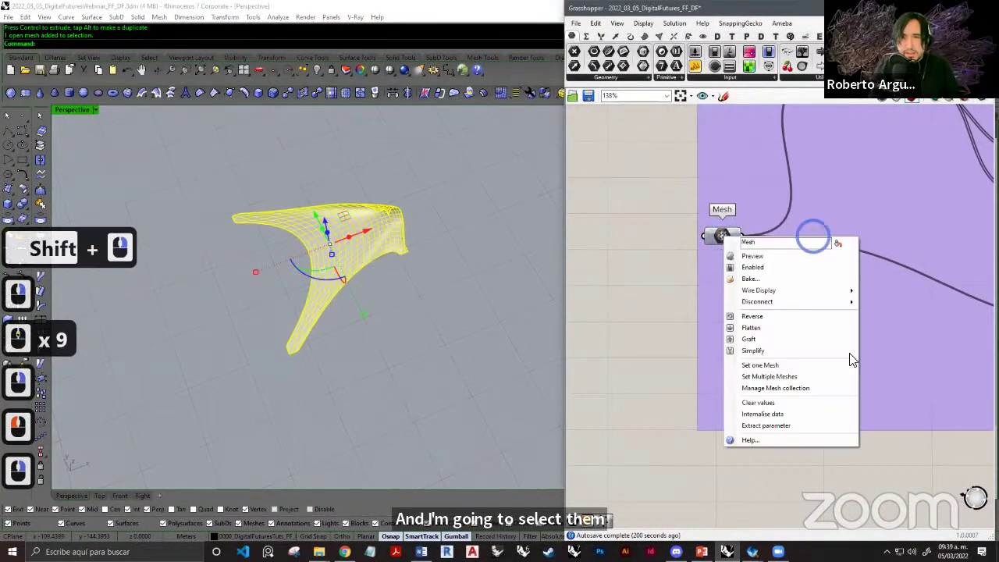
{"action": "left_click", "coordinate": [771, 366]}
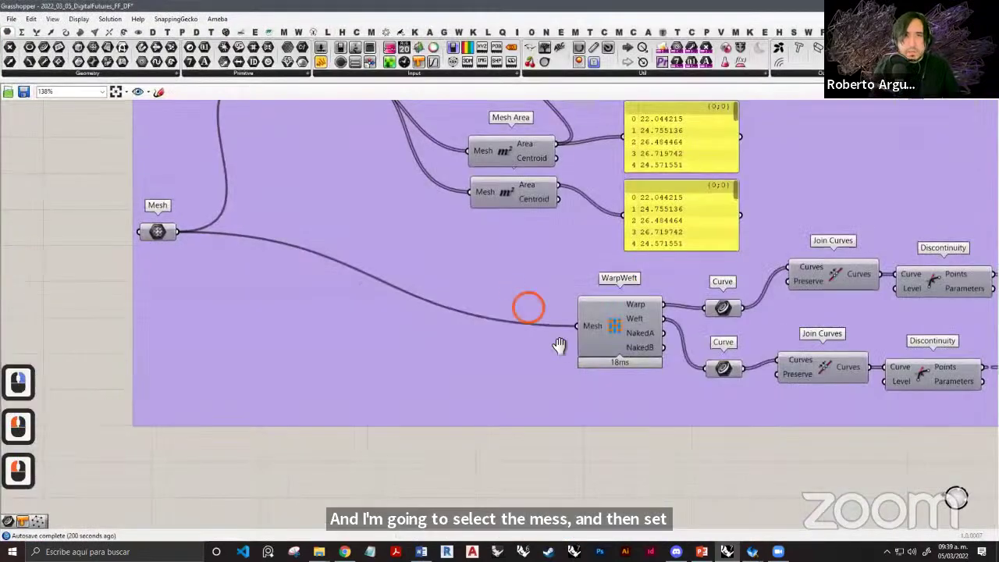
Restore the Grasshopper window beside Rhino and turn on the preview of the Early Data Measurement Mesh parameter.
{"action": "scroll", "coordinate": [531, 328], "scroll_direction": "down", "scroll_amount": 10}
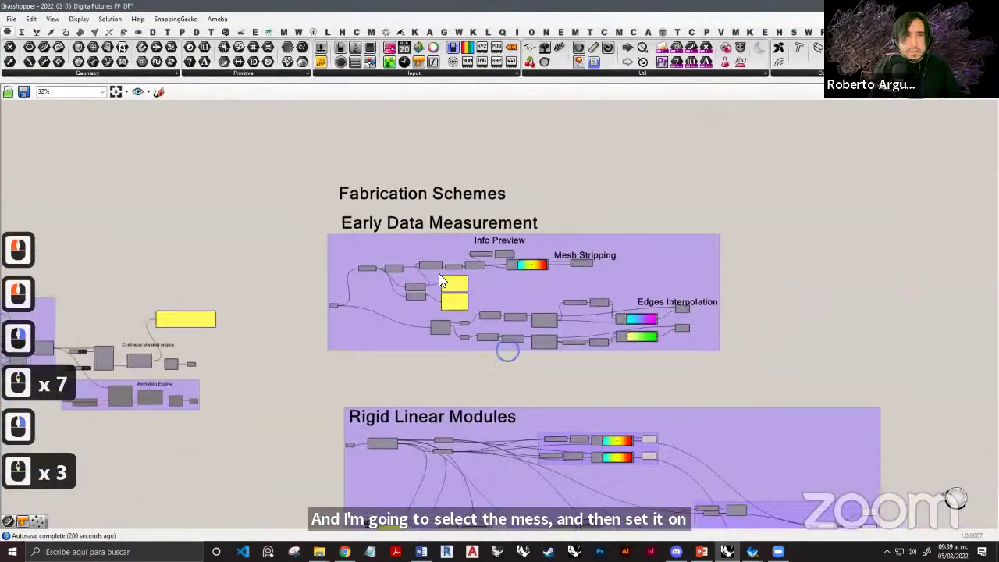
{"action": "scroll", "coordinate": [441, 281], "scroll_direction": "up", "scroll_amount": 5}
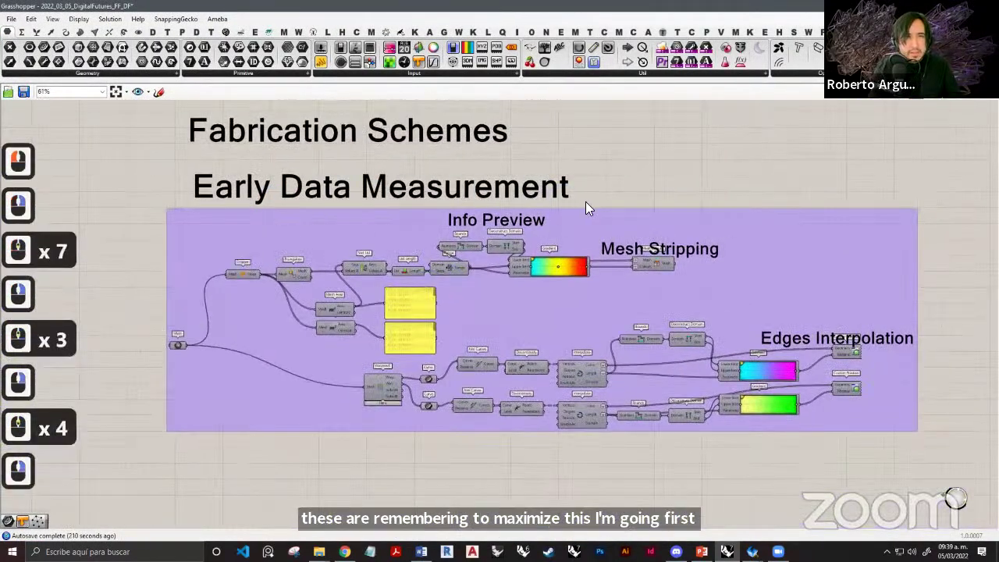
{"action": "scroll", "coordinate": [233, 355], "scroll_direction": "up", "scroll_amount": 6}
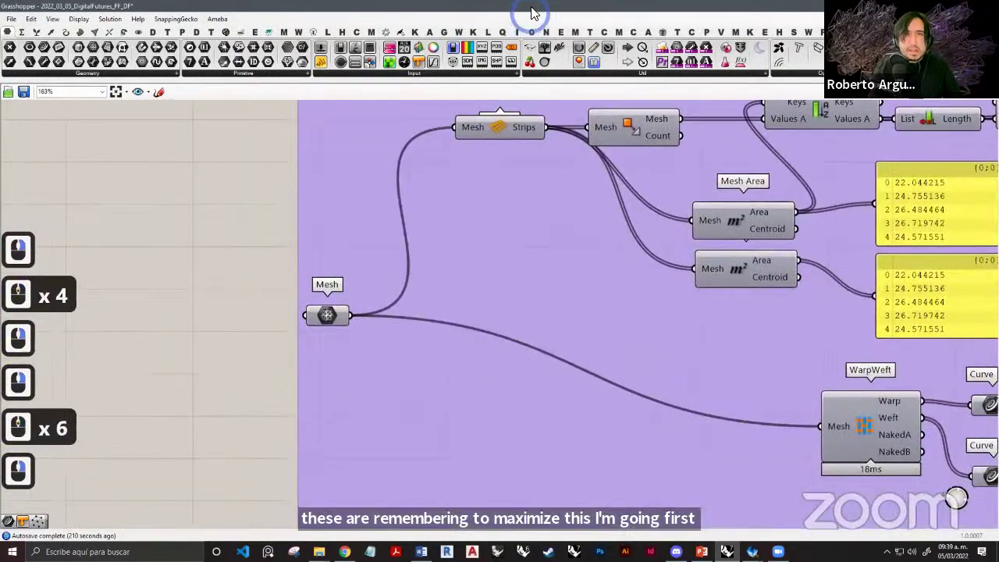
{"action": "double_click", "coordinate": [533, 14]}
{"action": "scroll", "coordinate": [624, 315], "scroll_direction": "up", "scroll_amount": 2}
{"action": "scroll", "coordinate": [660, 302], "scroll_direction": "up", "scroll_amount": 3}
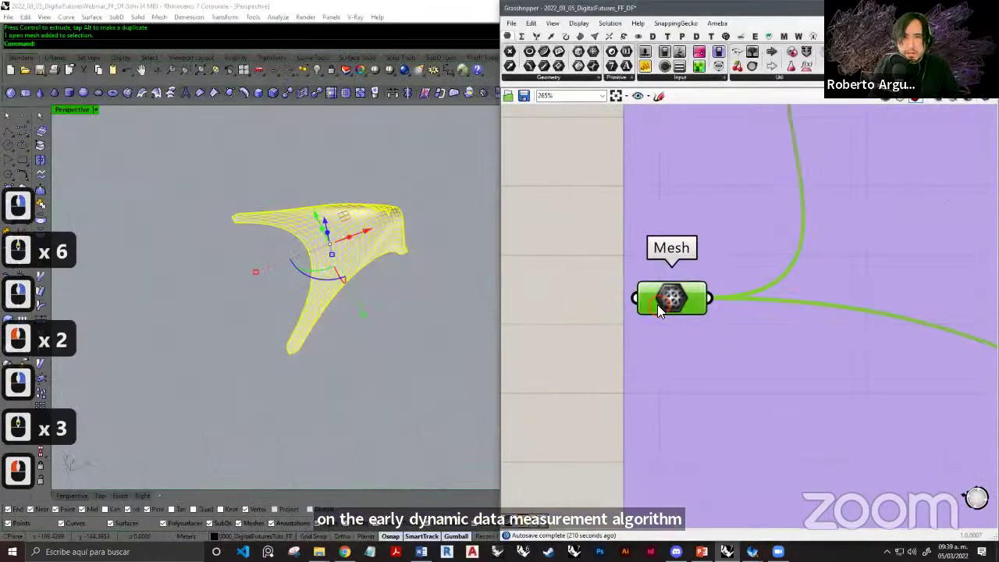
{"action": "right_click", "coordinate": [660, 303]}
{"action": "left_click", "coordinate": [689, 326]}
{"action": "left_click", "coordinate": [749, 322]}
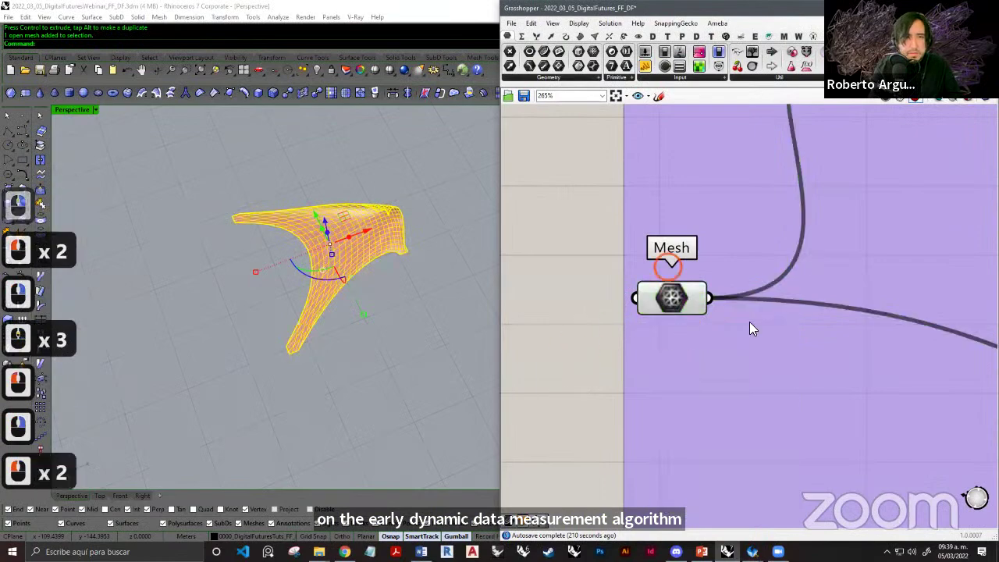
{"action": "left_click", "coordinate": [467, 361]}
{"action": "scroll", "coordinate": [747, 333], "scroll_direction": "down", "scroll_amount": 6}
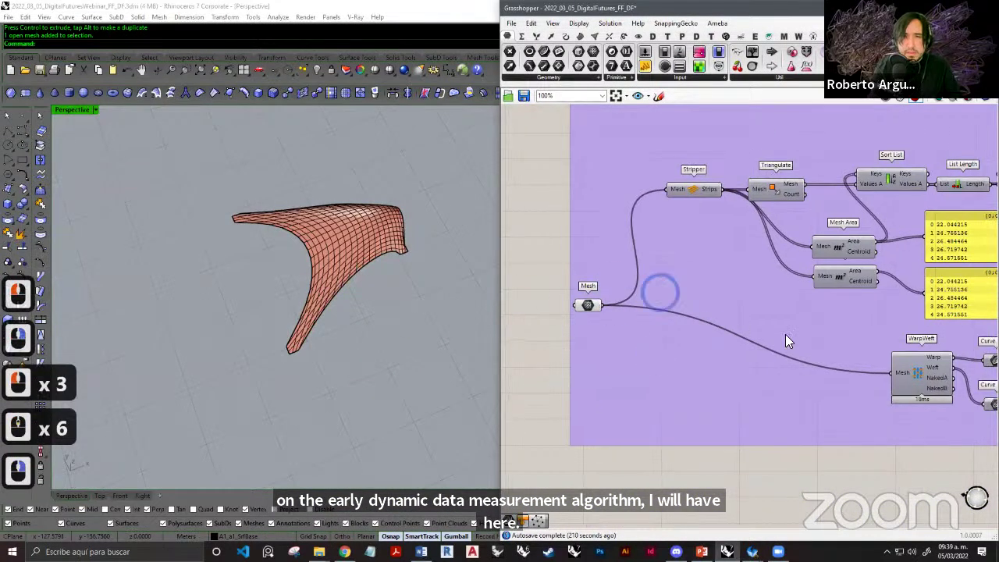
Turn on the preview of the Mesh Colours component in the Mesh Stripping part.
{"action": "right_click_drag", "start_coordinate": [785, 334], "coordinate": [736, 330]}
{"action": "scroll", "coordinate": [635, 325], "scroll_direction": "down", "scroll_amount": 3}
{"action": "right_click_drag", "start_coordinate": [802, 319], "coordinate": [739, 330]}
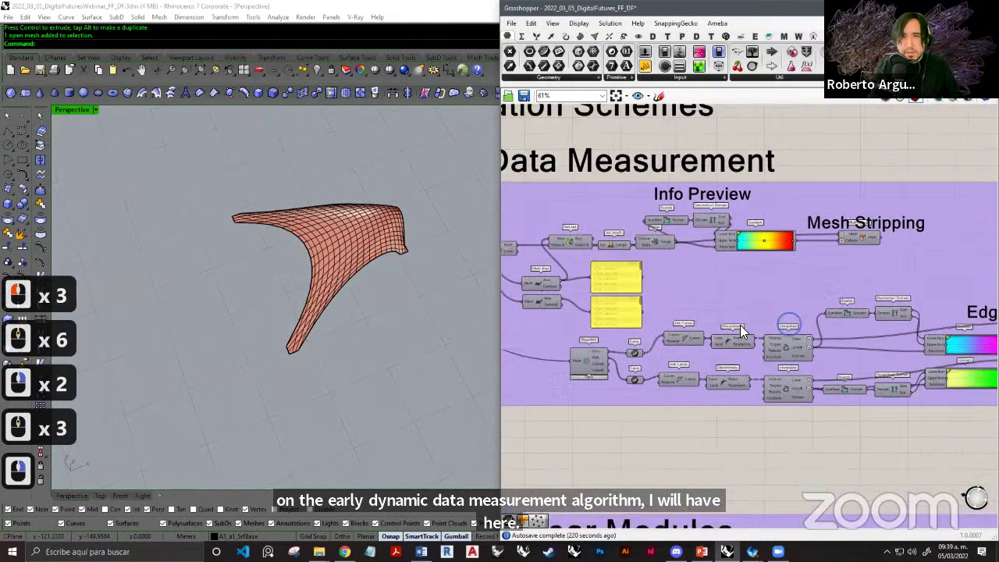
{"action": "right_click_drag", "start_coordinate": [847, 315], "coordinate": [691, 316]}
{"action": "right_click_drag", "start_coordinate": [893, 323], "coordinate": [799, 317]}
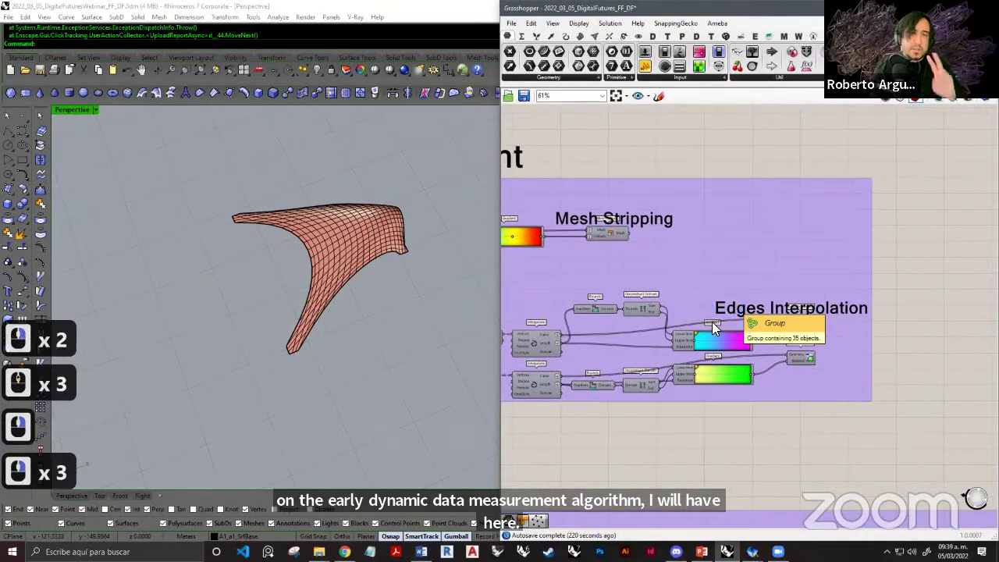
{"action": "right_click_drag", "start_coordinate": [712, 321], "coordinate": [783, 326]}
{"action": "scroll", "coordinate": [715, 280], "scroll_direction": "up", "scroll_amount": 5}
{"action": "right_click", "coordinate": [718, 269]}
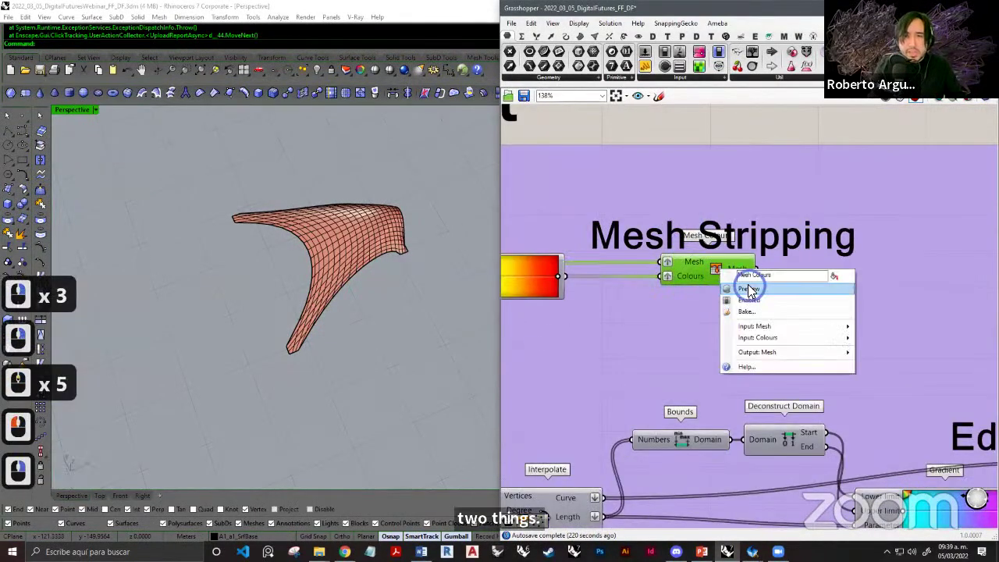
{"action": "left_click", "coordinate": [740, 285]}
{"action": "left_click", "coordinate": [608, 206]}
{"action": "scroll", "coordinate": [677, 220], "scroll_direction": "down", "scroll_amount": 8}
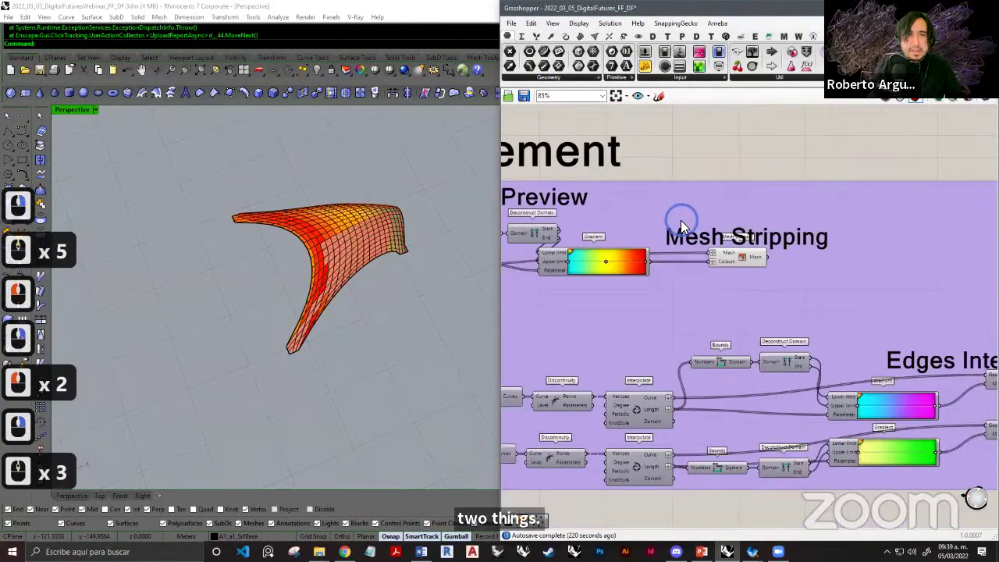
Hide the preview of the Early Data Measurement group's Mesh input parameter.
{"action": "right_click_drag", "start_coordinate": [629, 256], "coordinate": [651, 230]}
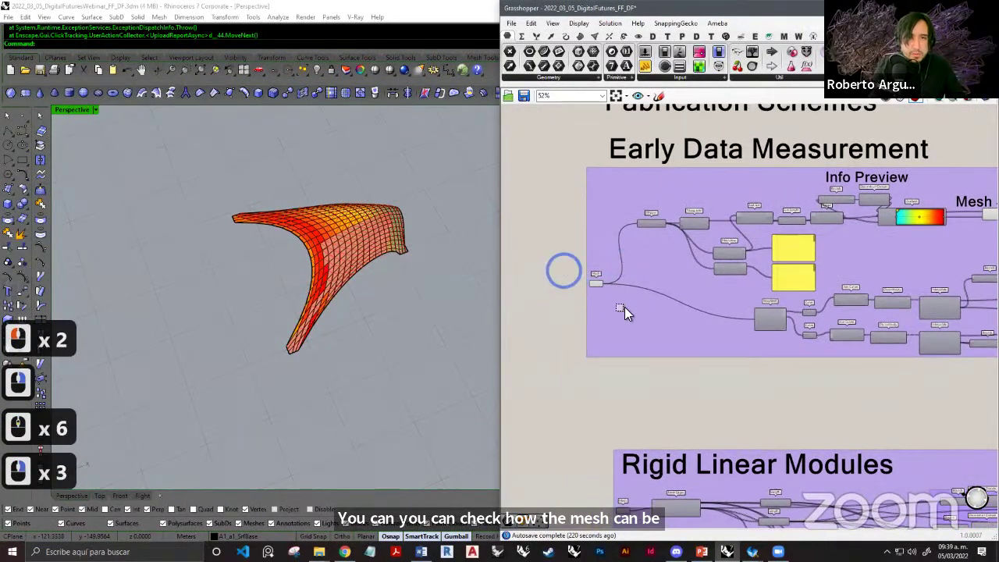
{"action": "left_click", "coordinate": [596, 283]}
{"action": "middle_click", "coordinate": [610, 243]}
{"action": "left_click", "coordinate": [645, 212]}
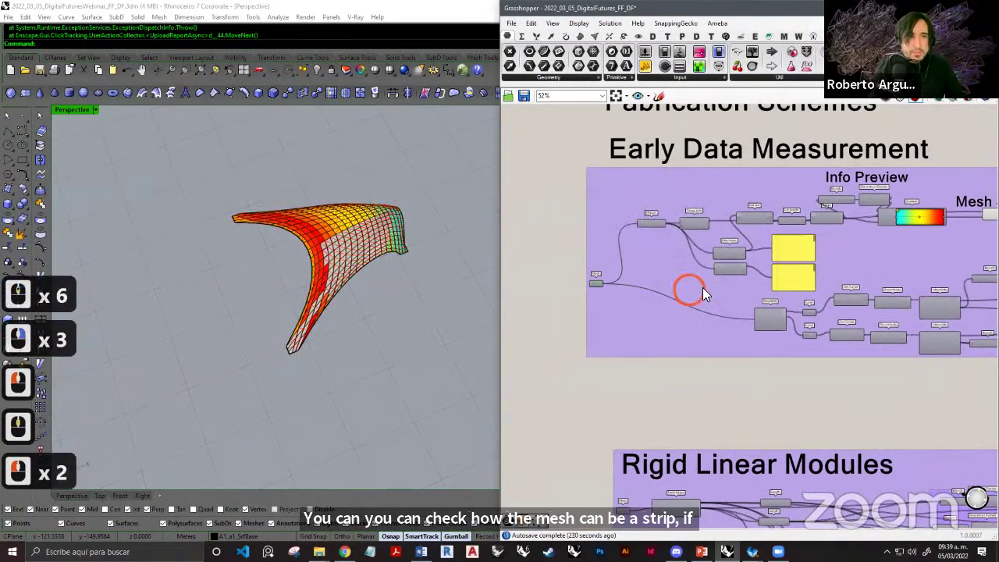
Select the Mesh Colours component and inspect its coloured strips on the mesh in the Rhino view.
{"action": "right_click_drag", "start_coordinate": [703, 287], "coordinate": [617, 281]}
{"action": "scroll", "coordinate": [723, 242], "scroll_direction": "up", "scroll_amount": 8}
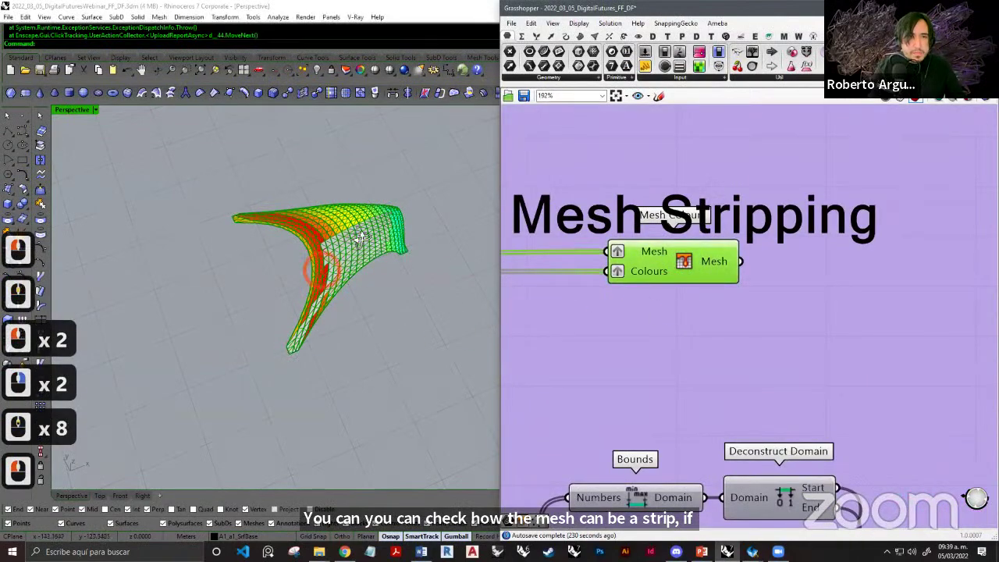
{"action": "scroll", "coordinate": [377, 174], "scroll_direction": "up", "scroll_amount": 5}
{"action": "right_click_drag", "start_coordinate": [361, 239], "coordinate": [341, 226]}
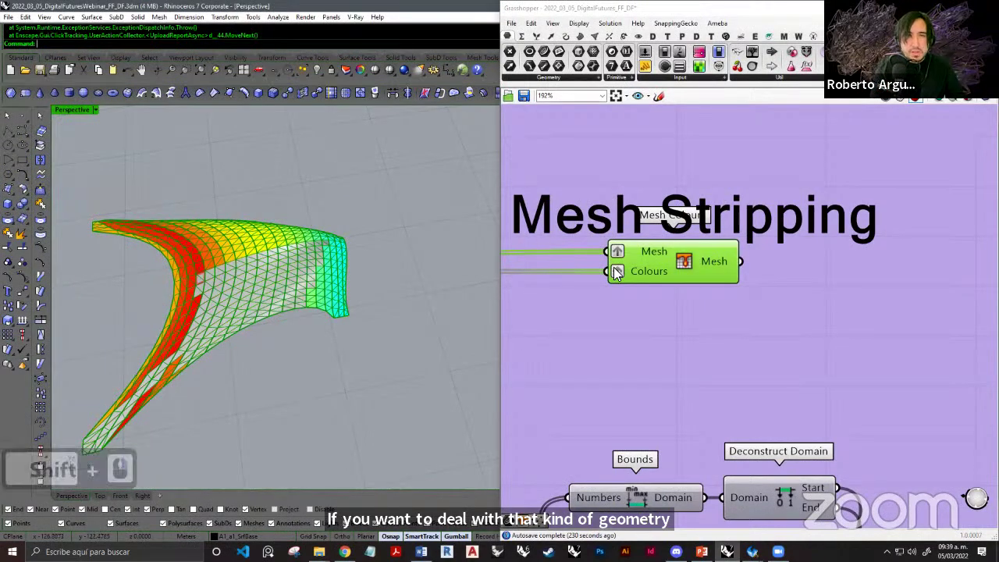
Examine the Edges Interpolation part's gradients and custom previews alongside the coloured mesh in the Rhino view.
{"action": "right_click_drag", "start_coordinate": [698, 279], "coordinate": [743, 281]}
{"action": "scroll", "coordinate": [743, 282], "scroll_direction": "down", "scroll_amount": 6}
{"action": "right_click_drag", "start_coordinate": [785, 306], "coordinate": [725, 317]}
{"action": "left_click", "coordinate": [668, 187]}
{"action": "right_click_drag", "start_coordinate": [848, 317], "coordinate": [672, 235]}
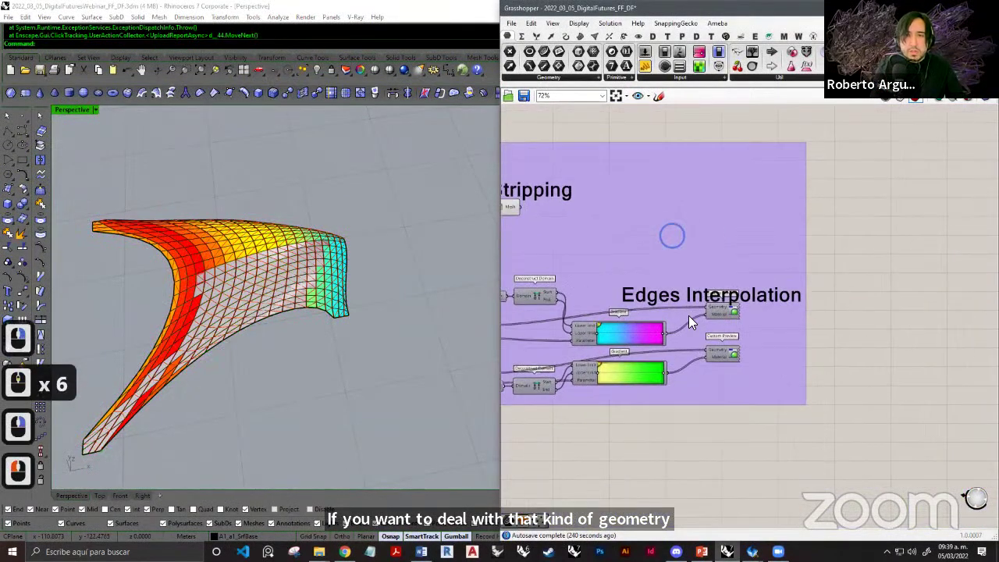
{"action": "scroll", "coordinate": [688, 320], "scroll_direction": "up", "scroll_amount": 4}
{"action": "scroll", "coordinate": [624, 304], "scroll_direction": "up", "scroll_amount": 2}
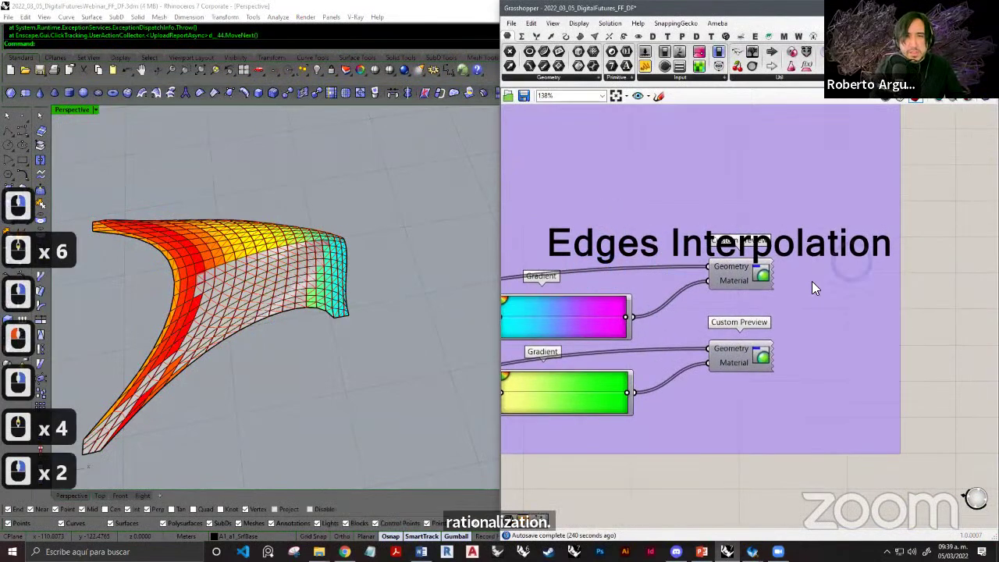
{"action": "scroll", "coordinate": [702, 258], "scroll_direction": "down", "scroll_amount": 3}
{"action": "right_click_drag", "start_coordinate": [313, 319], "coordinate": [250, 303], "text": "shift"}
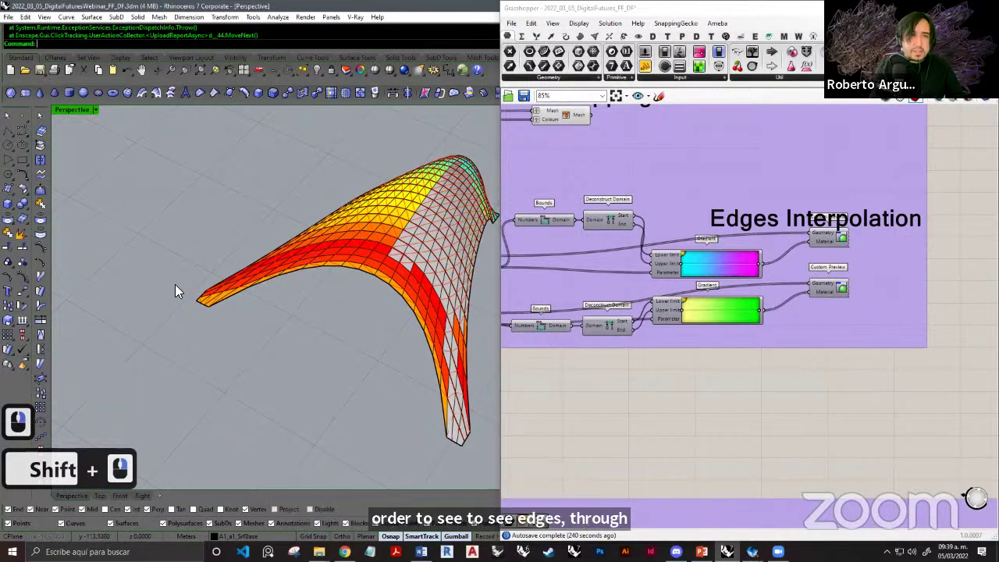
{"action": "right_click_drag", "start_coordinate": [319, 319], "coordinate": [312, 304], "text": "shift"}
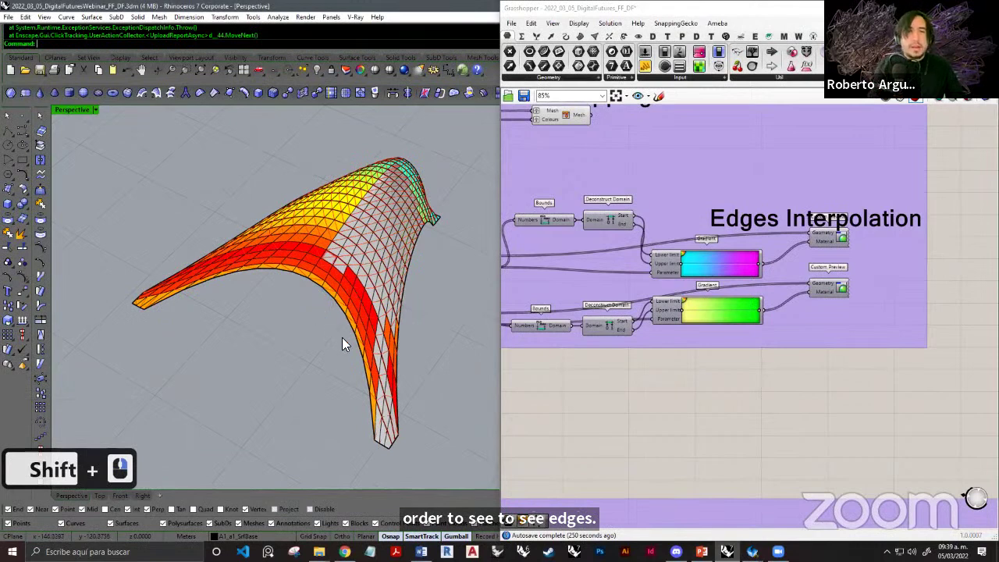
{"action": "right_click_drag", "start_coordinate": [358, 312], "coordinate": [369, 329], "text": "shift"}
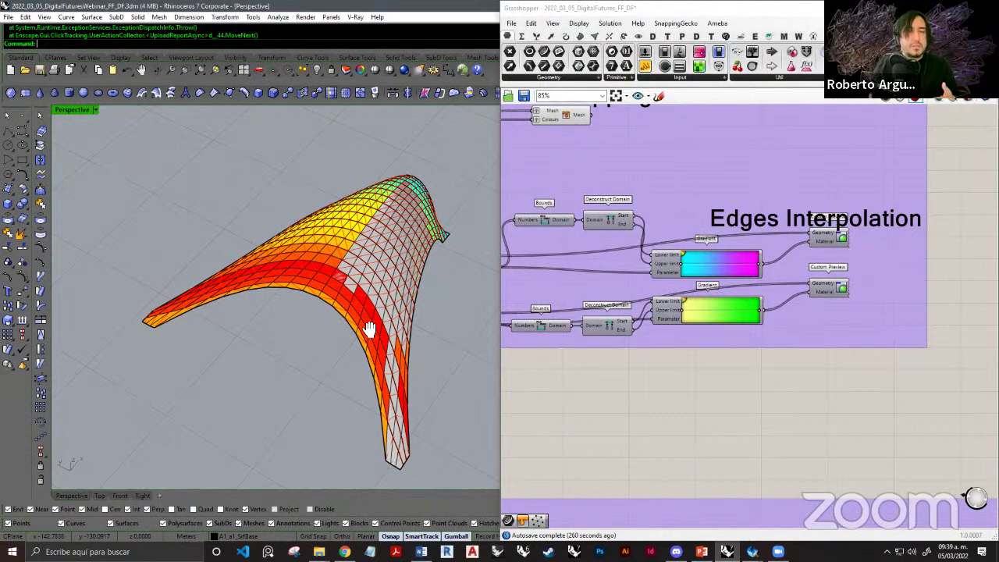
{"action": "scroll", "coordinate": [710, 363], "scroll_direction": "down", "scroll_amount": 2}
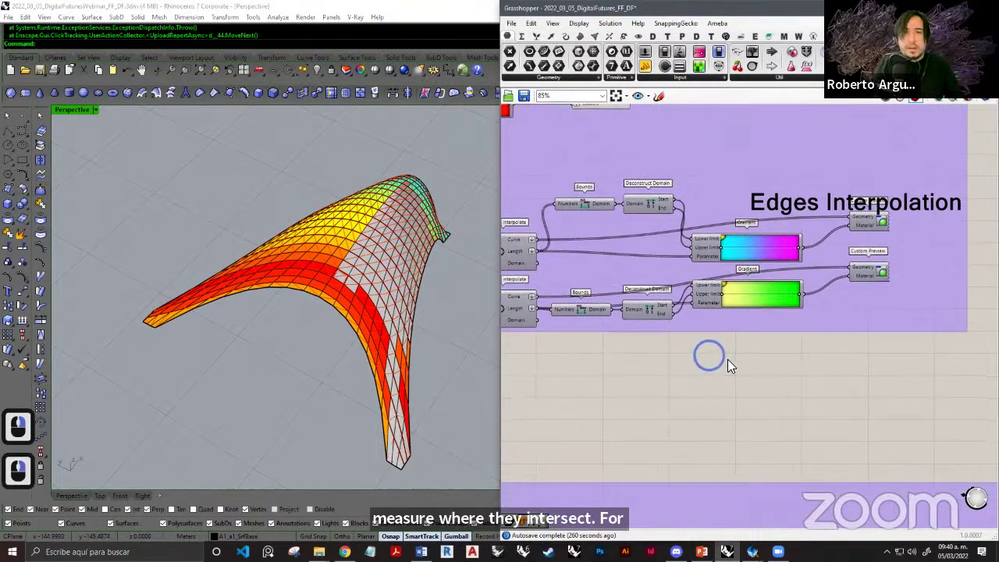
{"action": "scroll", "coordinate": [719, 323], "scroll_direction": "up", "scroll_amount": 8}
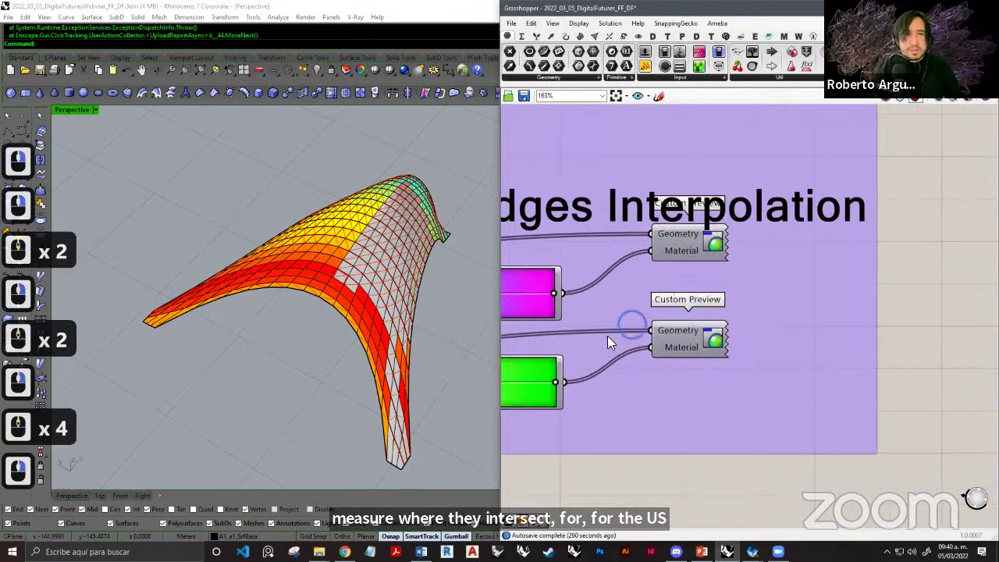
{"action": "scroll", "coordinate": [703, 304], "scroll_direction": "down", "scroll_amount": 9}
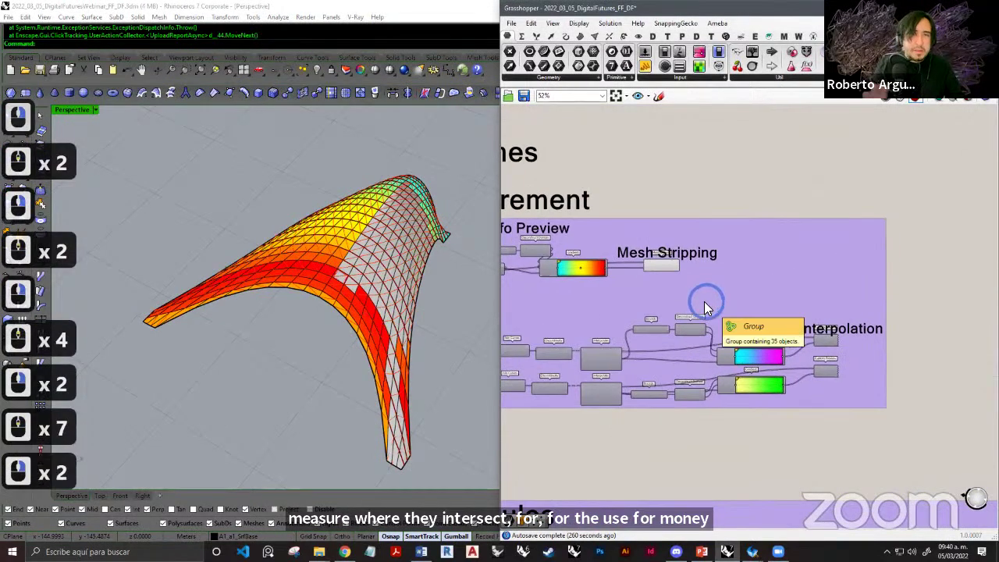
Trace the Early Data Measurement definition from its Mesh parameter to the Stripper and WarpWeft branches and compare it with the Rhino mesh.
{"action": "right_click_drag", "start_coordinate": [569, 293], "coordinate": [844, 246]}
{"action": "right_click_drag", "start_coordinate": [624, 277], "coordinate": [758, 272]}
{"action": "scroll", "coordinate": [671, 289], "scroll_direction": "up", "scroll_amount": 6}
{"action": "scroll", "coordinate": [417, 285], "scroll_direction": "down", "scroll_amount": 6}
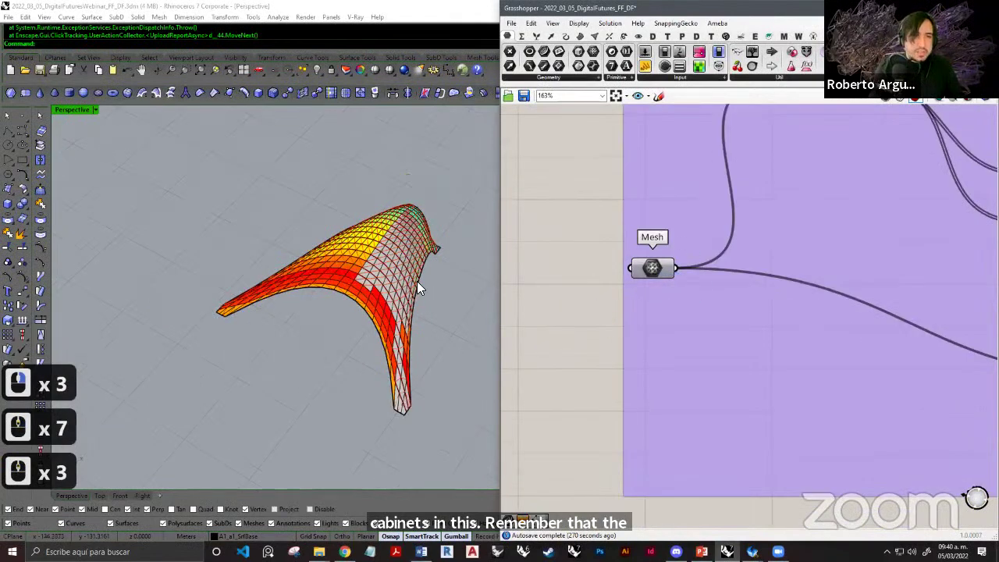
{"action": "right_click_drag", "start_coordinate": [307, 294], "coordinate": [344, 294], "text": "shift"}
{"action": "right_click_drag", "start_coordinate": [344, 294], "coordinate": [325, 312], "text": "shift"}
{"action": "scroll", "coordinate": [326, 318], "scroll_direction": "up", "scroll_amount": 6}
{"action": "scroll", "coordinate": [664, 355], "scroll_direction": "down", "scroll_amount": 8}
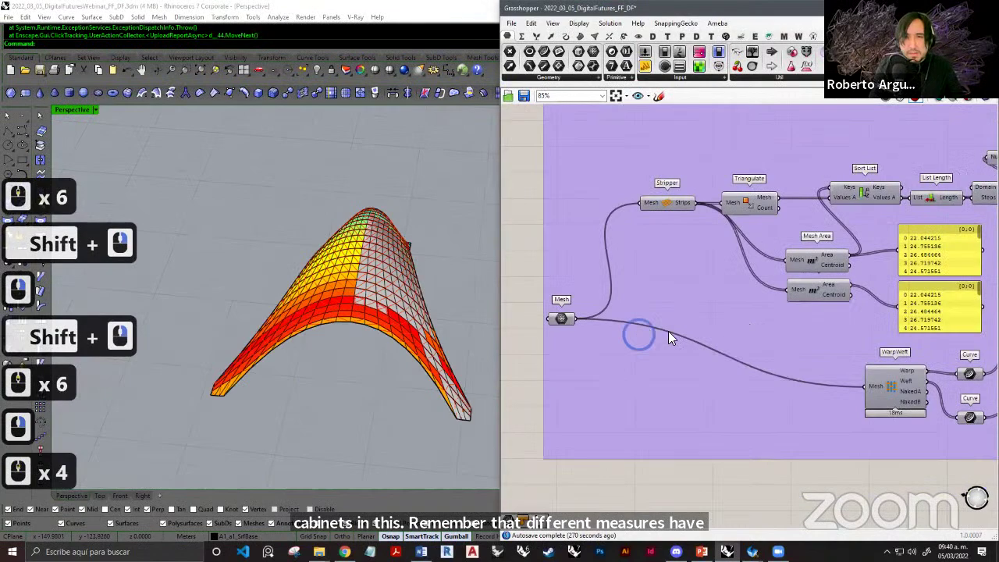
{"action": "scroll", "coordinate": [790, 258], "scroll_direction": "up", "scroll_amount": 2}
{"action": "scroll", "coordinate": [791, 249], "scroll_direction": "up", "scroll_amount": 5}
Select the Mesh Colours component and its Gradient in turn and inspect the Gradient's inputs and colours.
{"action": "left_click", "coordinate": [737, 239]}
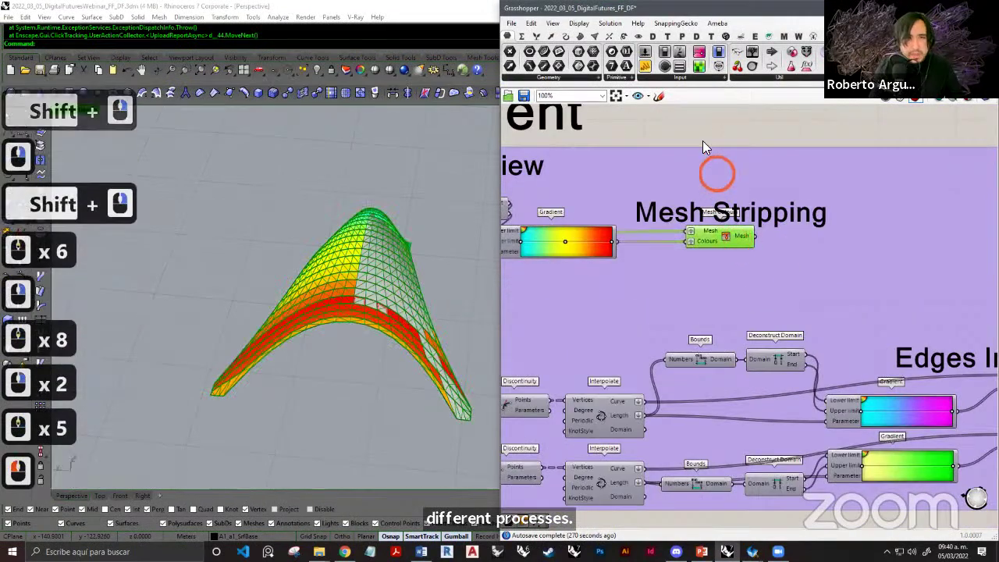
{"action": "left_click", "coordinate": [629, 154]}
{"action": "right_click_drag", "start_coordinate": [629, 154], "coordinate": [697, 191]}
{"action": "scroll", "coordinate": [742, 309], "scroll_direction": "up", "scroll_amount": 2}
{"action": "scroll", "coordinate": [613, 295], "scroll_direction": "up", "scroll_amount": 3}
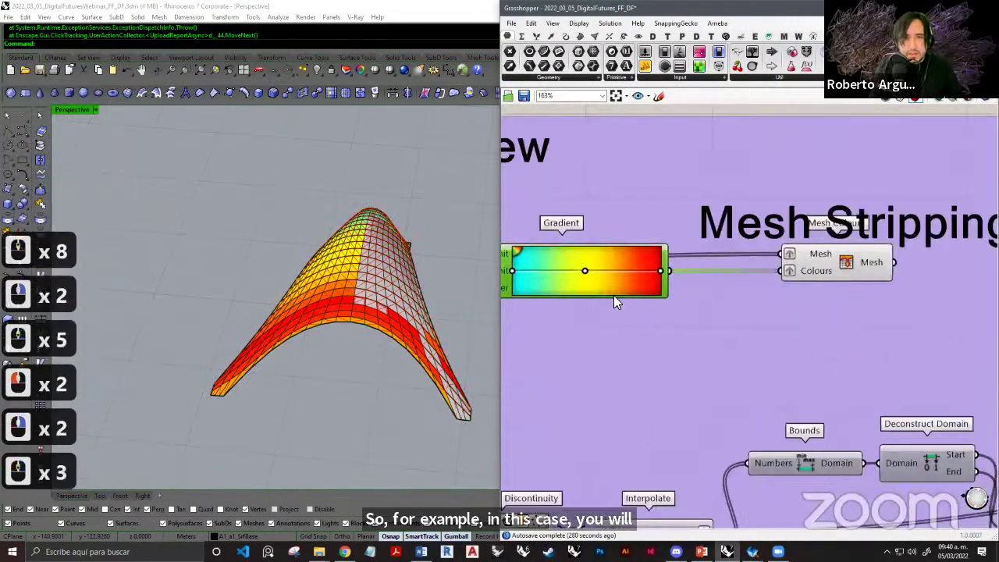
{"action": "right_click_drag", "start_coordinate": [646, 335], "coordinate": [860, 291]}
{"action": "right_click_drag", "start_coordinate": [346, 324], "coordinate": [285, 208]}
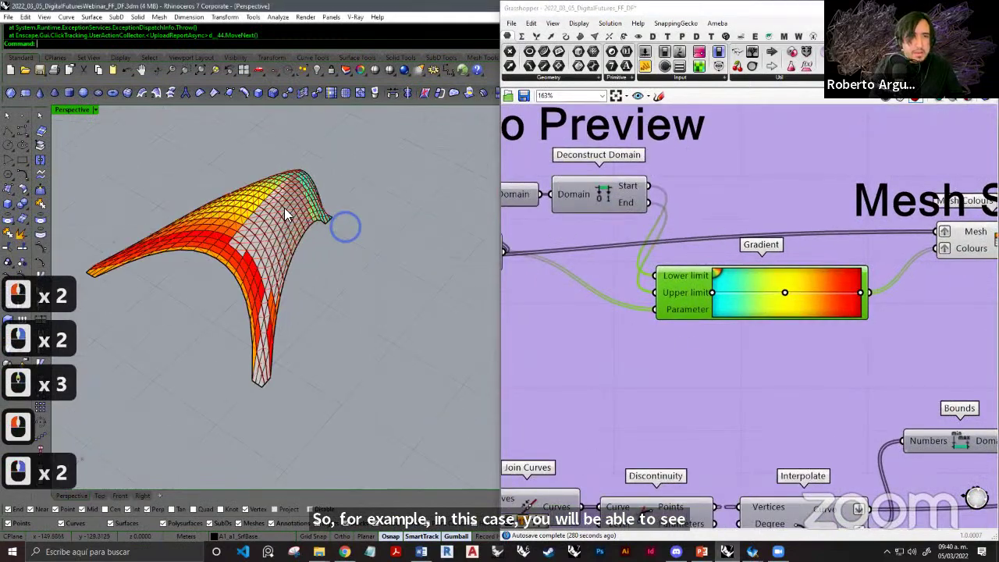
Hide the baked mesh that overlaps the coloured strips in the Rhino view.
{"action": "scroll", "coordinate": [284, 208], "scroll_direction": "up", "scroll_amount": 7}
{"action": "right_click_drag", "start_coordinate": [210, 257], "coordinate": [265, 258]}
{"action": "right_click_drag", "start_coordinate": [265, 257], "coordinate": [308, 230], "text": "shift"}
{"action": "left_click", "coordinate": [267, 279]}
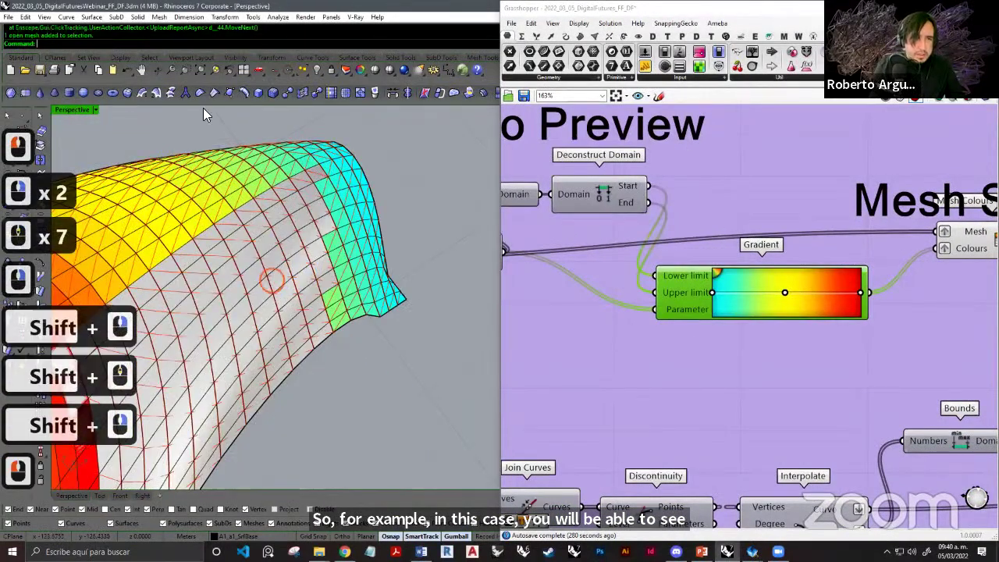
{"action": "left_click", "coordinate": [315, 70]}
{"action": "left_click", "coordinate": [386, 404]}
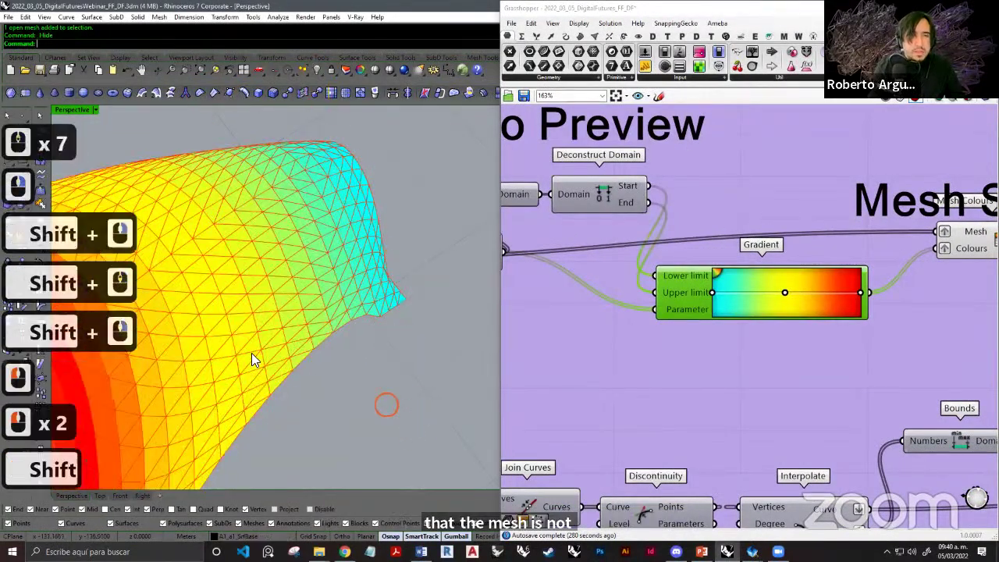
Inspect the unobstructed coloured strips in Rhino and clear the Gradient selection before returning to the Mesh Colours component.
{"action": "right_click_drag", "start_coordinate": [252, 353], "coordinate": [281, 285], "text": "shift"}
{"action": "scroll", "coordinate": [333, 277], "scroll_direction": "down", "scroll_amount": 3}
{"action": "right_click_drag", "start_coordinate": [281, 285], "coordinate": [301, 227], "text": "shift"}
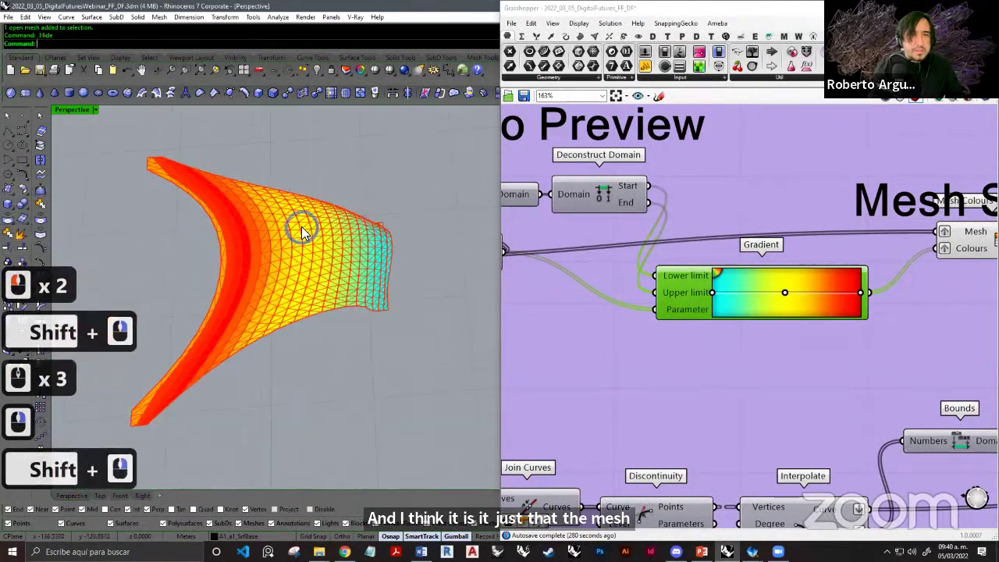
{"action": "scroll", "coordinate": [302, 226], "scroll_direction": "up", "scroll_amount": 2}
{"action": "left_click", "coordinate": [635, 303]}
{"action": "right_click_drag", "start_coordinate": [687, 257], "coordinate": [707, 227]}
{"action": "right_click_drag", "start_coordinate": [968, 265], "coordinate": [676, 317]}
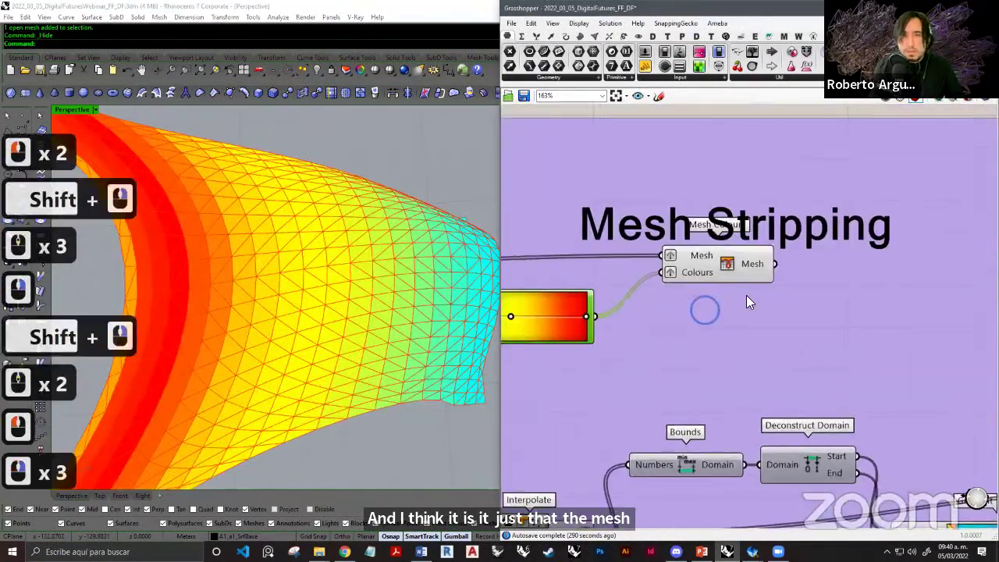
Add a tall Panel above the Mesh Stripping part and connect the Mesh Colours output to it.
{"action": "scroll", "coordinate": [746, 295], "scroll_direction": "down", "scroll_amount": 2}
{"action": "right_click_drag", "start_coordinate": [761, 148], "coordinate": [718, 197]}
{"action": "double_click", "coordinate": [737, 170]}
{"action": "double_click", "coordinate": [737, 170]}
{"action": "type", "text": "panel"}
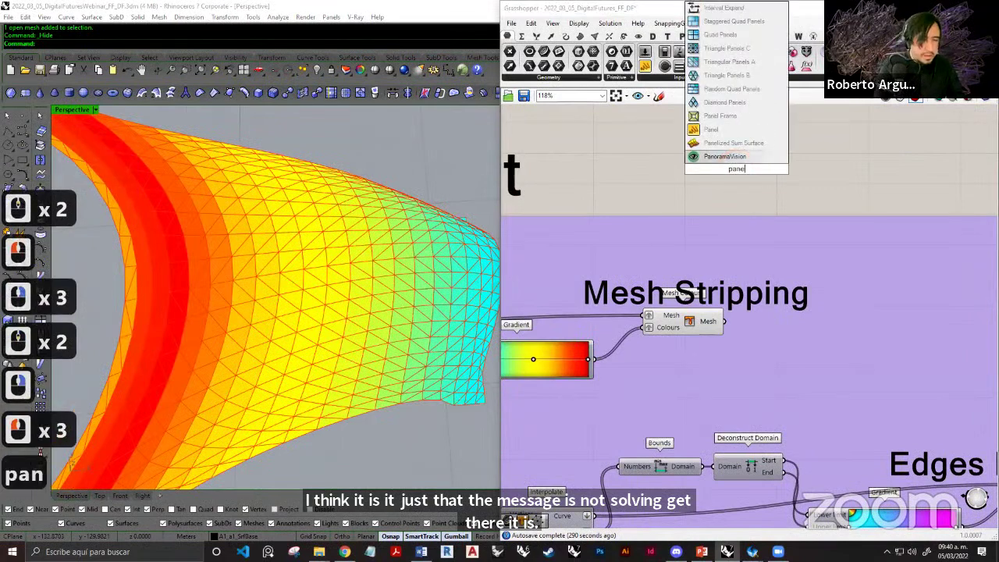
{"action": "left_click_drag", "start_coordinate": [724, 320], "coordinate": [686, 169]}
{"action": "left_click_drag", "start_coordinate": [745, 198], "coordinate": [773, 448]}
{"action": "left_click_drag", "start_coordinate": [739, 326], "coordinate": [882, 253]}
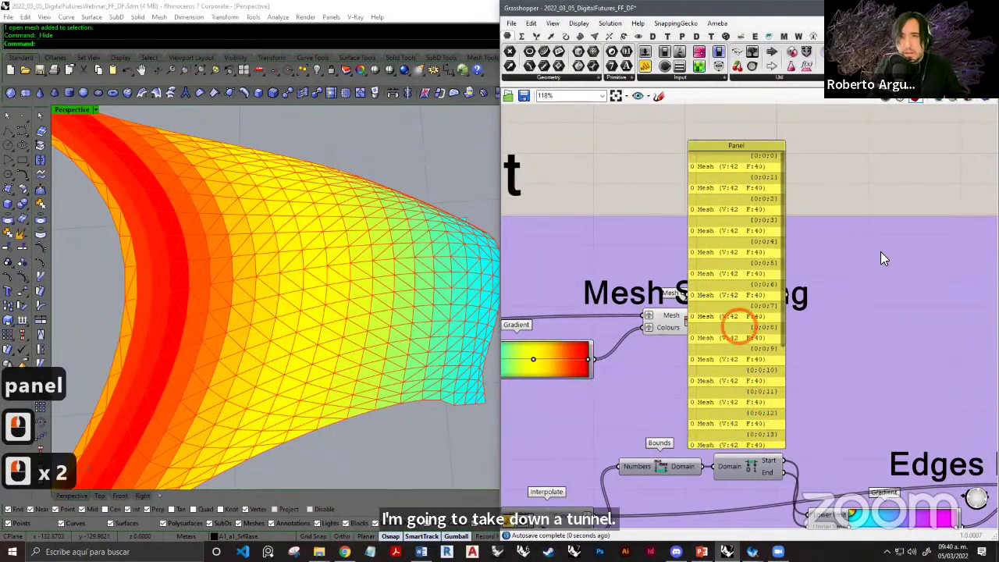
Read through the Panel's list of strip meshes from branch {0;0;0} to the last branch.
{"action": "right_click_drag", "start_coordinate": [836, 241], "coordinate": [723, 302]}
{"action": "right_click_drag", "start_coordinate": [782, 208], "coordinate": [784, 183]}
{"action": "scroll", "coordinate": [784, 183], "scroll_direction": "up", "scroll_amount": 3}
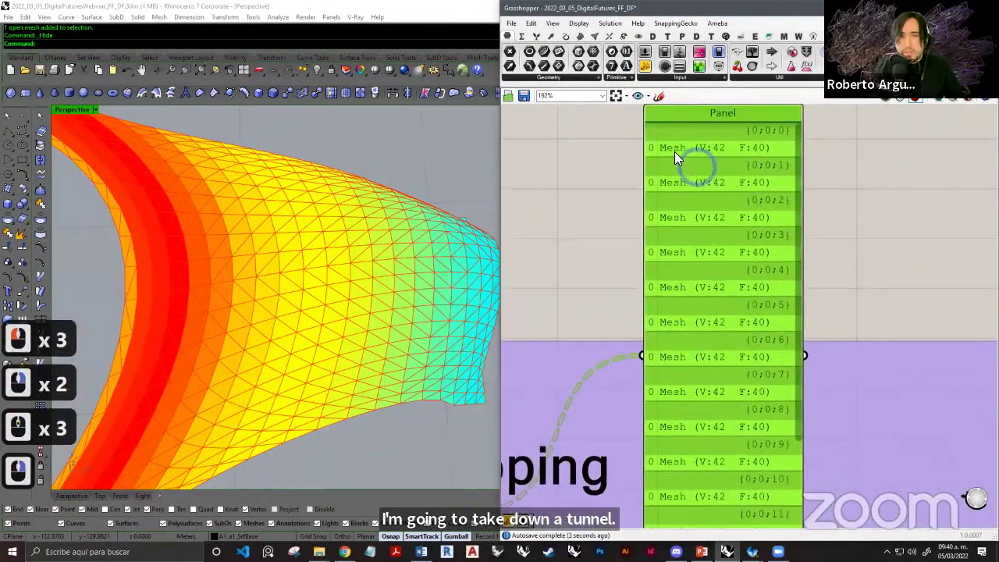
{"action": "left_click_drag", "start_coordinate": [793, 134], "coordinate": [800, 299]}
{"action": "right_click_drag", "start_coordinate": [824, 421], "coordinate": [796, 231]}
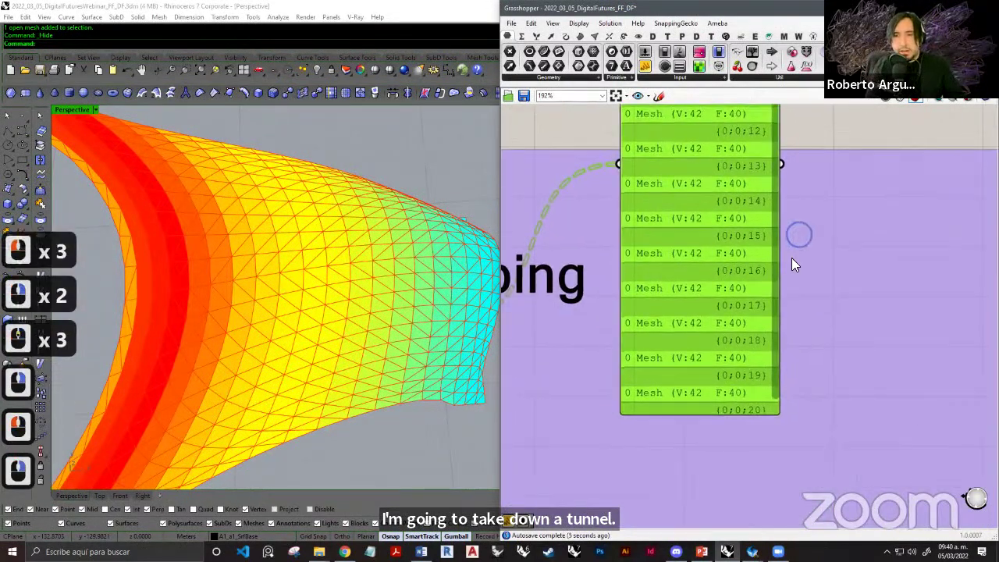
{"action": "scroll", "coordinate": [793, 254], "scroll_direction": "down", "scroll_amount": 1}
{"action": "left_click_drag", "start_coordinate": [776, 328], "coordinate": [773, 393]}
{"action": "scroll", "coordinate": [756, 376], "scroll_direction": "up", "scroll_amount": 3}
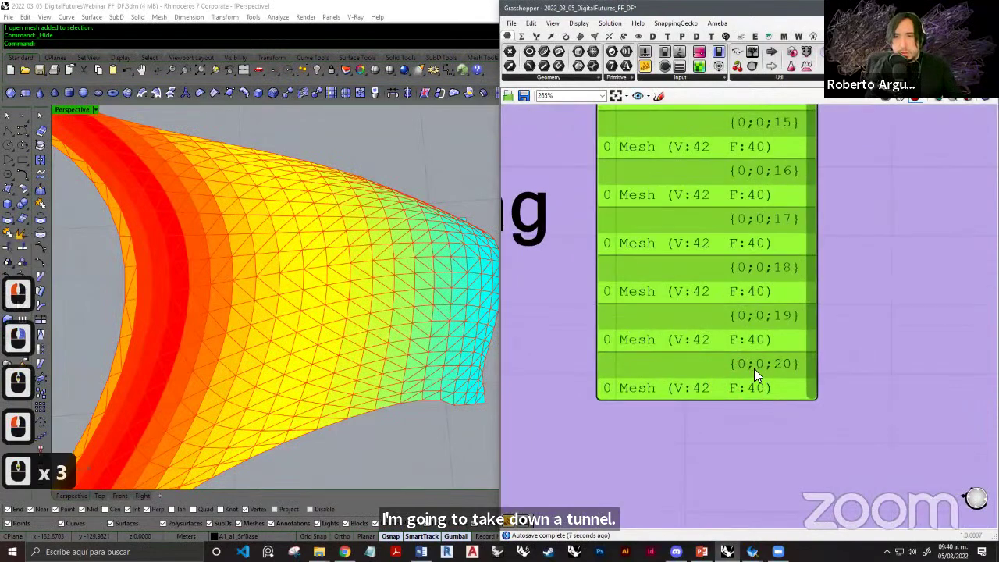
Examine how the coloured strips run across the whole mesh in the Rhino view.
{"action": "scroll", "coordinate": [751, 370], "scroll_direction": "down", "scroll_amount": 9}
{"action": "right_click_drag", "start_coordinate": [739, 351], "coordinate": [745, 334]}
{"action": "right_click_drag", "start_coordinate": [164, 357], "coordinate": [210, 309], "text": "shift"}
{"action": "scroll", "coordinate": [214, 326], "scroll_direction": "down", "scroll_amount": 3}
{"action": "right_click_drag", "start_coordinate": [231, 237], "coordinate": [211, 298], "text": "shift"}
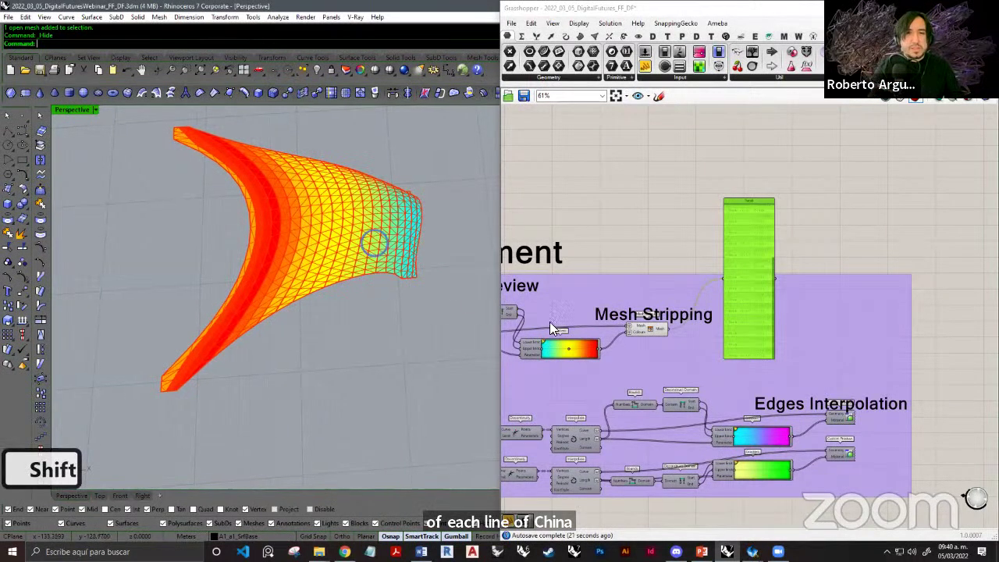
{"action": "right_click_drag", "start_coordinate": [375, 241], "coordinate": [398, 205], "text": "shift"}
{"action": "right_click_drag", "start_coordinate": [414, 257], "coordinate": [398, 311], "text": "shift"}
Compare the Gradient component's cyan-to-red range with the strips at the mesh's cyan end in Rhino.
{"action": "right_click_drag", "start_coordinate": [599, 344], "coordinate": [667, 308]}
{"action": "scroll", "coordinate": [668, 312], "scroll_direction": "up", "scroll_amount": 3}
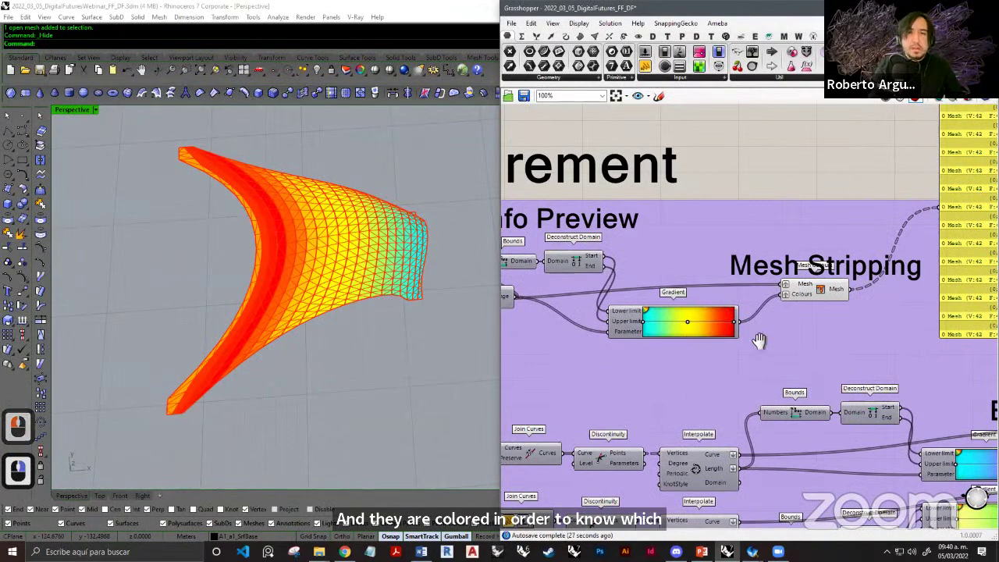
{"action": "scroll", "coordinate": [765, 336], "scroll_direction": "down", "scroll_amount": 5}
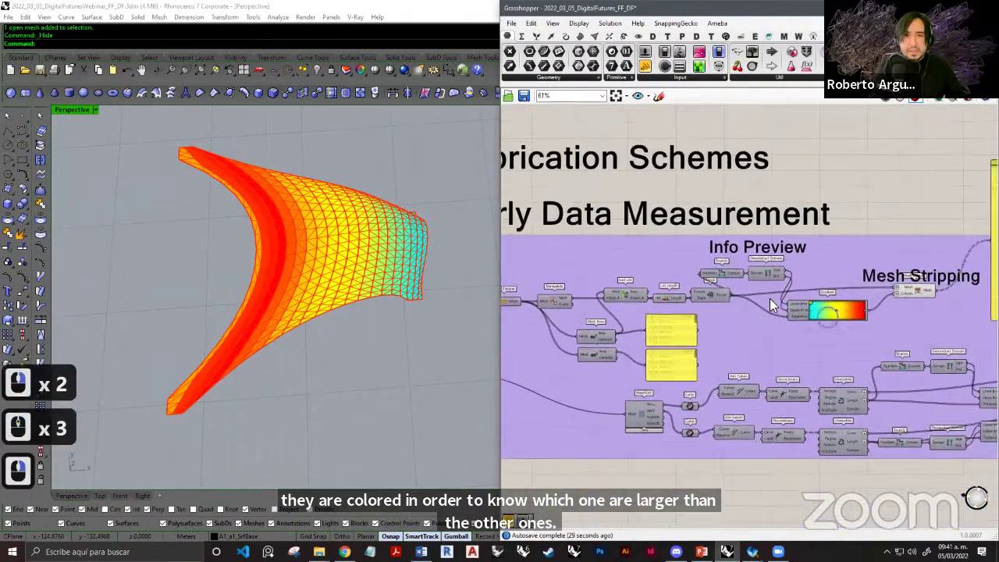
{"action": "scroll", "coordinate": [770, 305], "scroll_direction": "up", "scroll_amount": 10}
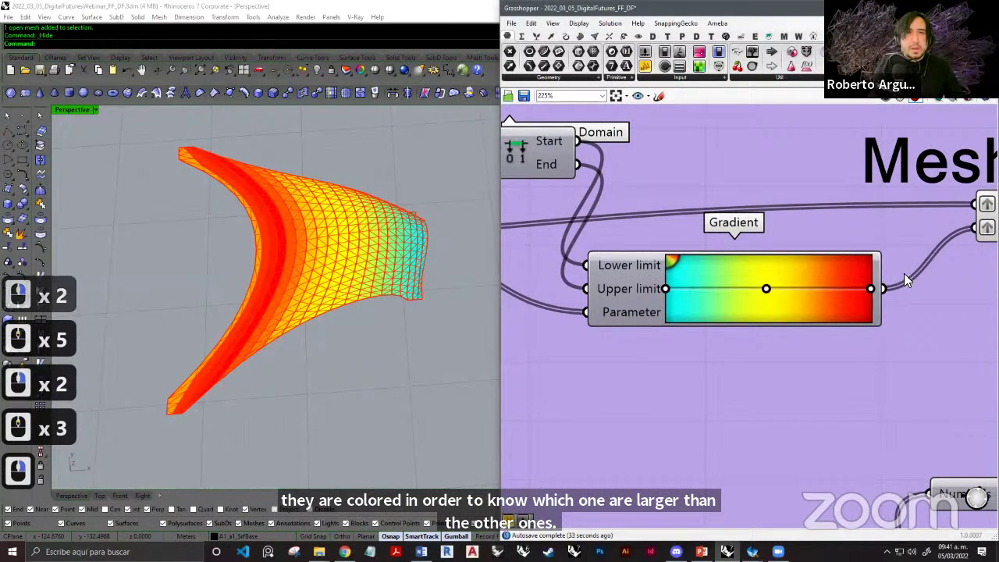
{"action": "scroll", "coordinate": [745, 273], "scroll_direction": "up", "scroll_amount": 3}
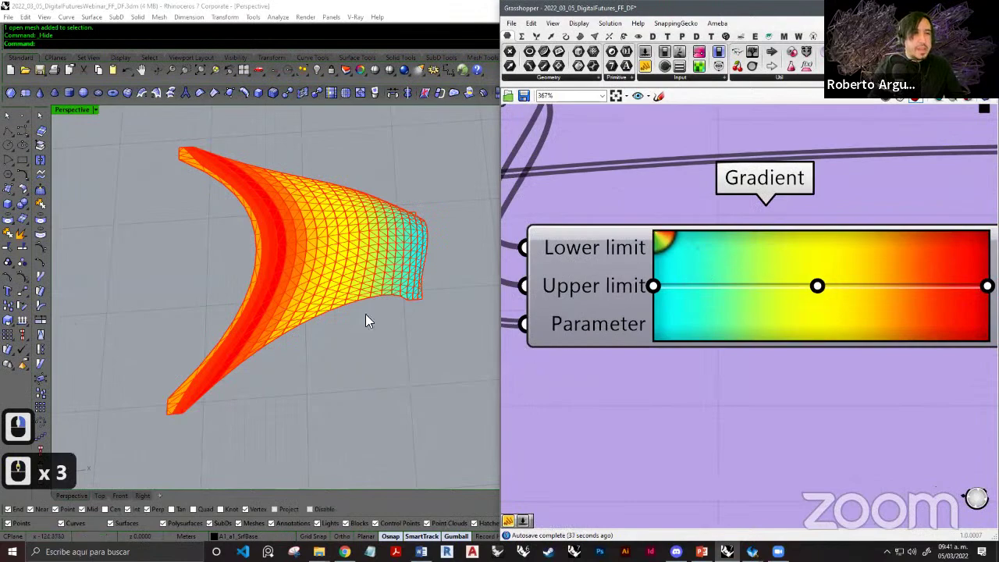
{"action": "right_click_drag", "start_coordinate": [390, 305], "coordinate": [312, 363], "text": "shift"}
{"action": "right_click_drag", "start_coordinate": [313, 364], "coordinate": [375, 289], "text": "shift"}
{"action": "right_click_drag", "start_coordinate": [374, 288], "coordinate": [375, 264]}
{"action": "right_click_drag", "start_coordinate": [374, 263], "coordinate": [369, 221], "text": "shift"}
{"action": "scroll", "coordinate": [368, 218], "scroll_direction": "up", "scroll_amount": 4}
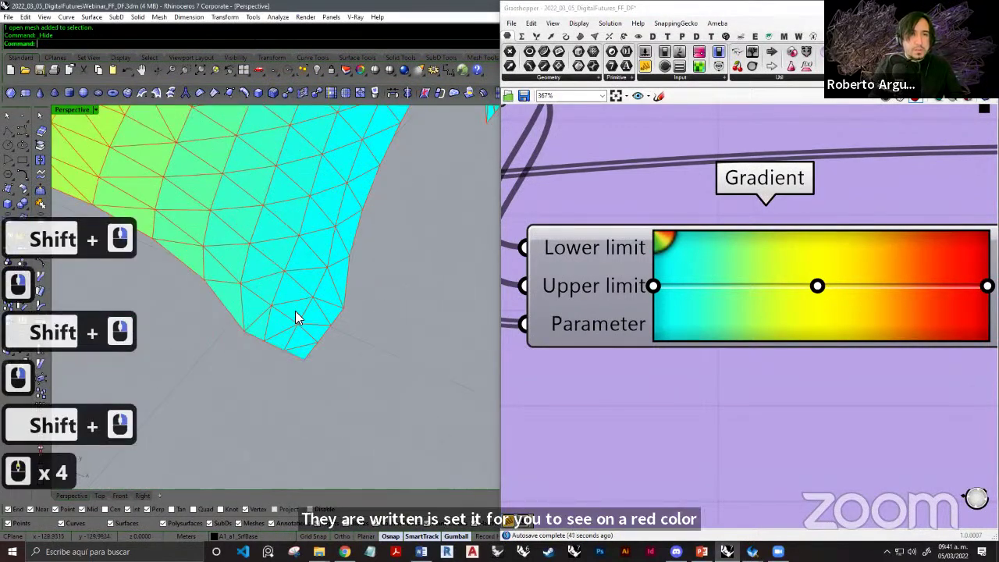
{"action": "right_click_drag", "start_coordinate": [301, 312], "coordinate": [383, 155], "text": "shift"}
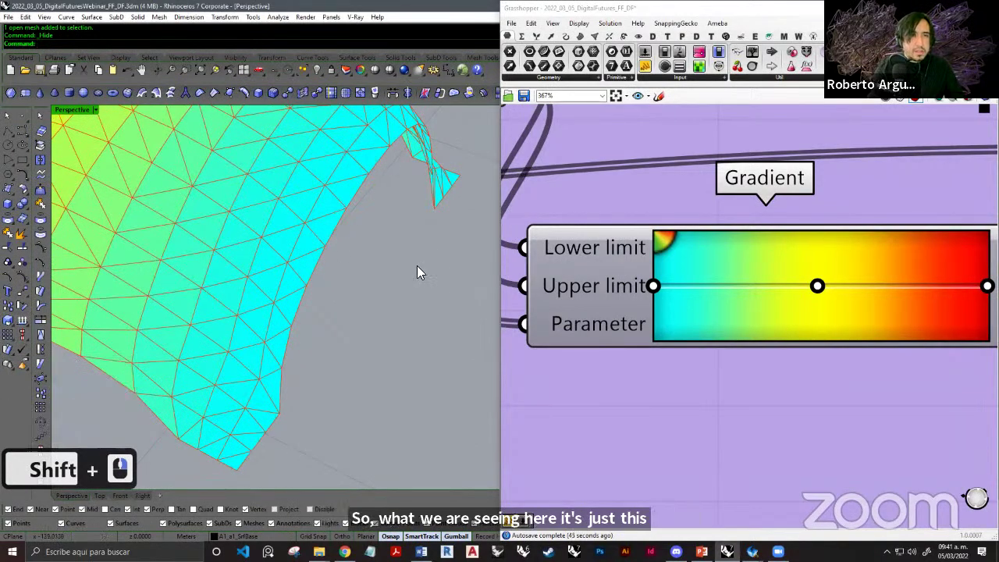
Turn off the preview of the Mesh Colours component in the Mesh Stripping part.
{"action": "scroll", "coordinate": [692, 277], "scroll_direction": "down", "scroll_amount": 13}
{"action": "scroll", "coordinate": [708, 295], "scroll_direction": "up", "scroll_amount": 6}
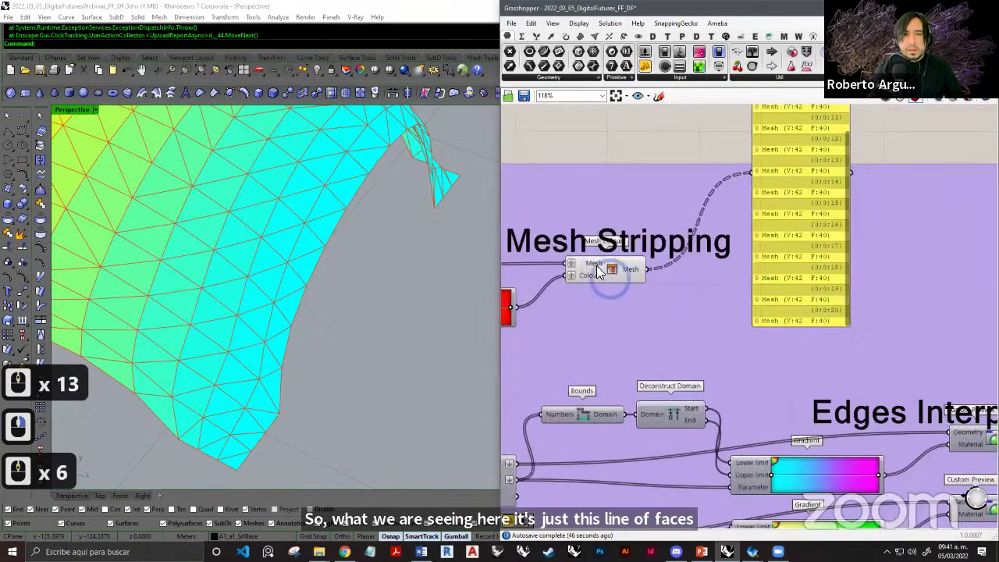
{"action": "left_click", "coordinate": [608, 276]}
{"action": "right_click", "coordinate": [614, 279]}
{"action": "left_click", "coordinate": [651, 325]}
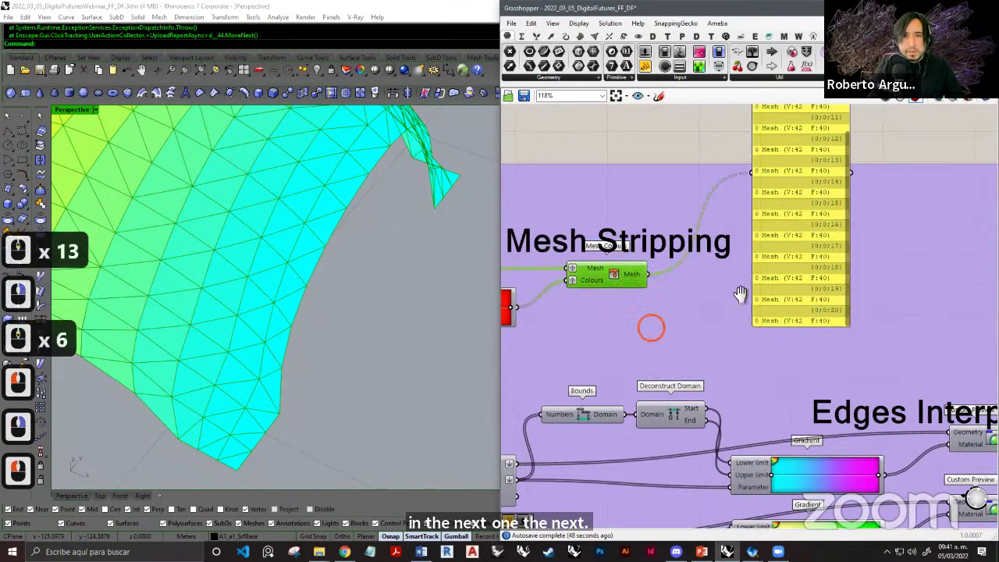
Reveal where the Stripper and Triangulate components are found in the component palette.
{"action": "scroll", "coordinate": [713, 278], "scroll_direction": "down", "scroll_amount": 6}
{"action": "scroll", "coordinate": [625, 258], "scroll_direction": "up", "scroll_amount": 8}
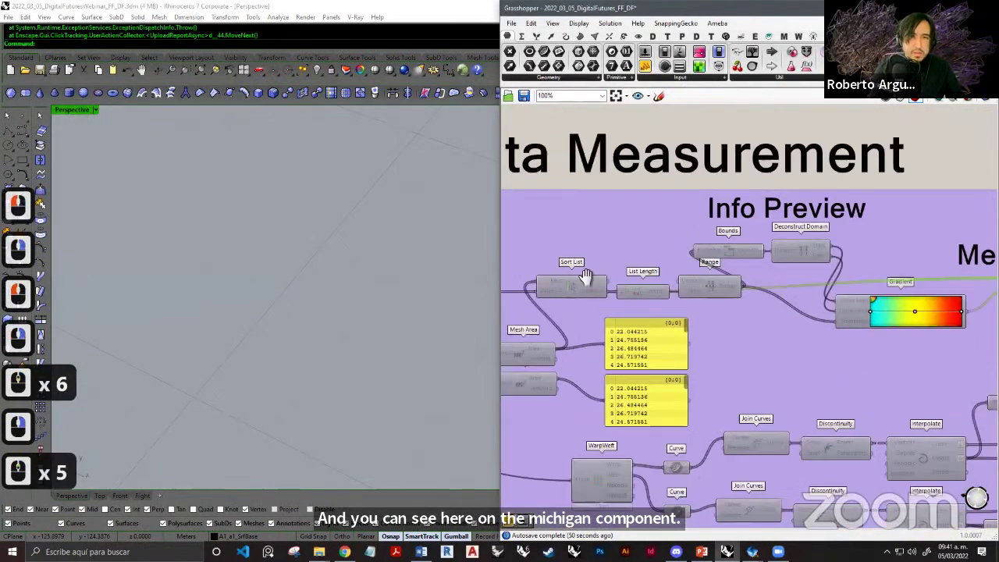
{"action": "scroll", "coordinate": [672, 275], "scroll_direction": "up", "scroll_amount": 7}
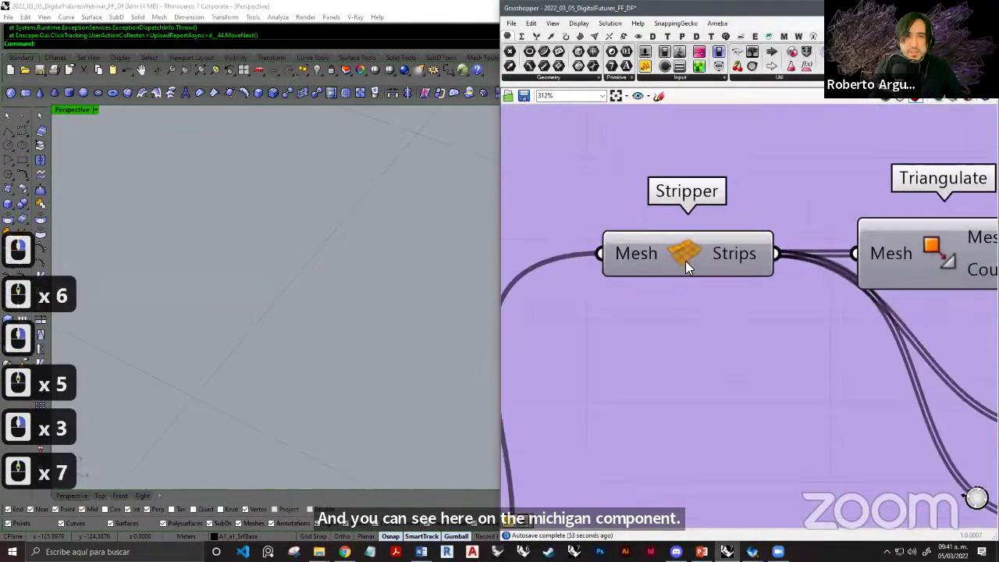
{"action": "left_click", "coordinate": [687, 257], "text": "ctrl+alt"}
{"action": "right_click_drag", "start_coordinate": [812, 336], "coordinate": [572, 329]}
{"action": "scroll", "coordinate": [571, 329], "scroll_direction": "down", "scroll_amount": 2}
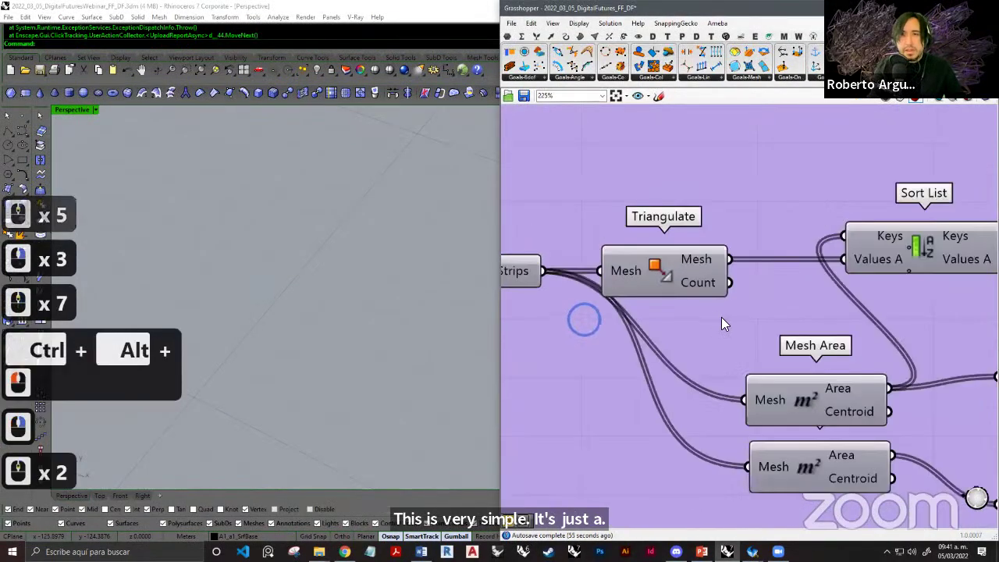
{"action": "right_click_drag", "start_coordinate": [723, 317], "coordinate": [637, 309]}
{"action": "left_click", "coordinate": [602, 276], "text": "ctrl+alt"}
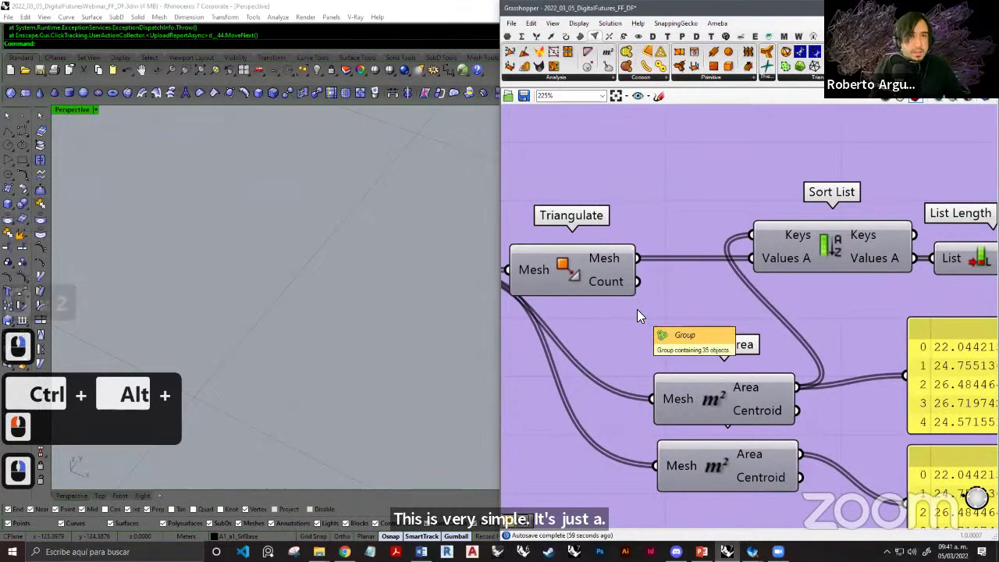
Widen the Grasshopper window and turn on the preview of the Mesh Colours component in the Mesh Stripping part.
{"action": "left_click_drag", "start_coordinate": [500, 204], "coordinate": [341, 205]}
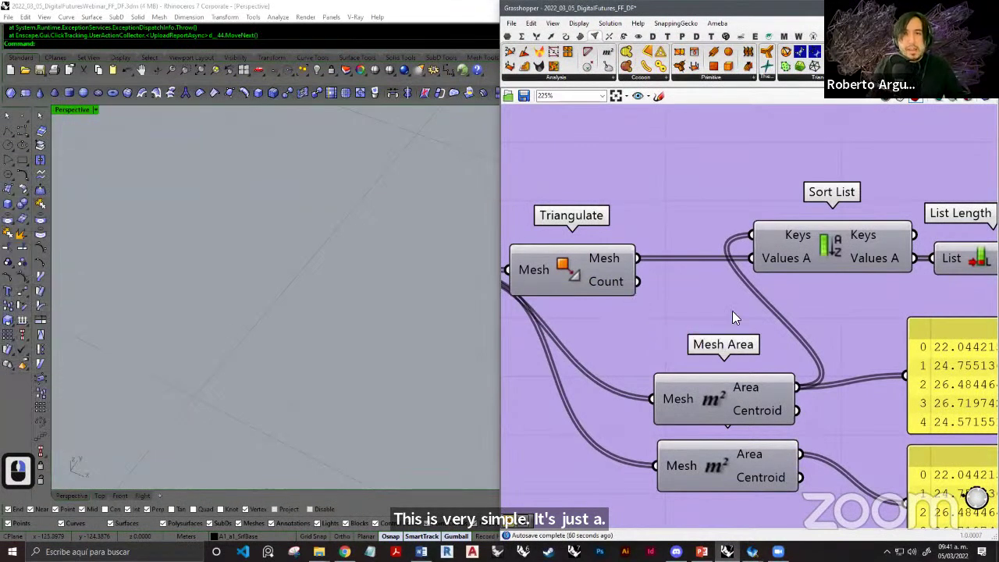
{"action": "scroll", "coordinate": [732, 311], "scroll_direction": "down", "scroll_amount": 3}
{"action": "right_click_drag", "start_coordinate": [732, 310], "coordinate": [495, 297]}
{"action": "mouse_move", "coordinate": [612, 253]}
{"action": "right_mouse_down"}
{"action": "mouse_move", "coordinate": [520, 249]}
{"action": "mouse_move", "coordinate": [613, 251]}
{"action": "right_mouse_up"}
{"action": "right_click_drag", "start_coordinate": [730, 266], "coordinate": [515, 273]}
{"action": "scroll", "coordinate": [642, 239], "scroll_direction": "down", "scroll_amount": 1}
{"action": "right_click", "coordinate": [642, 240]}
{"action": "left_click", "coordinate": [672, 261]}
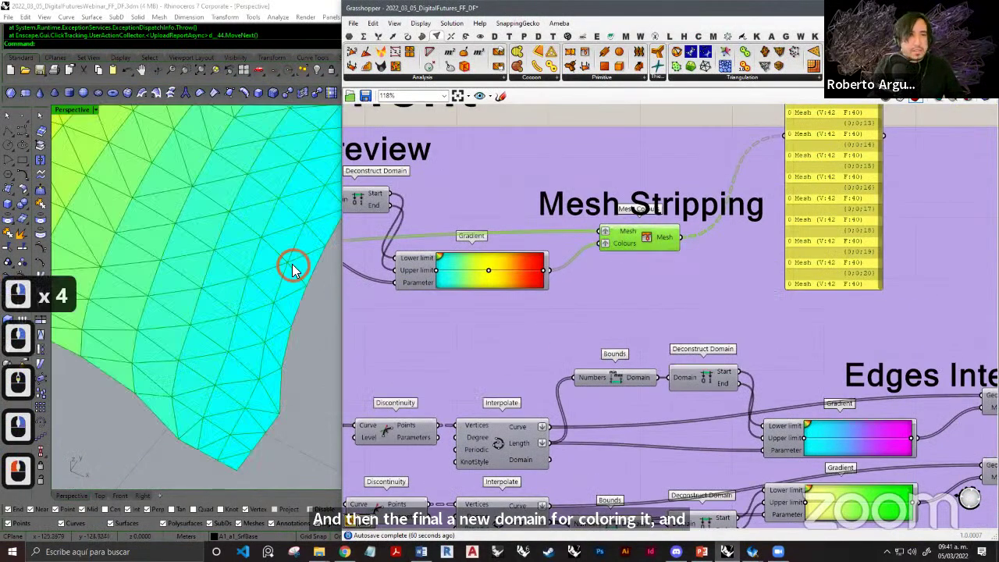
View the coloured strips over a larger part of the mesh in Rhino, and turn off the Mesh Colours preview.
{"action": "scroll", "coordinate": [293, 265], "scroll_direction": "down", "scroll_amount": 6}
{"action": "scroll", "coordinate": [292, 266], "scroll_direction": "up", "scroll_amount": 3}
{"action": "right_click", "coordinate": [647, 237]}
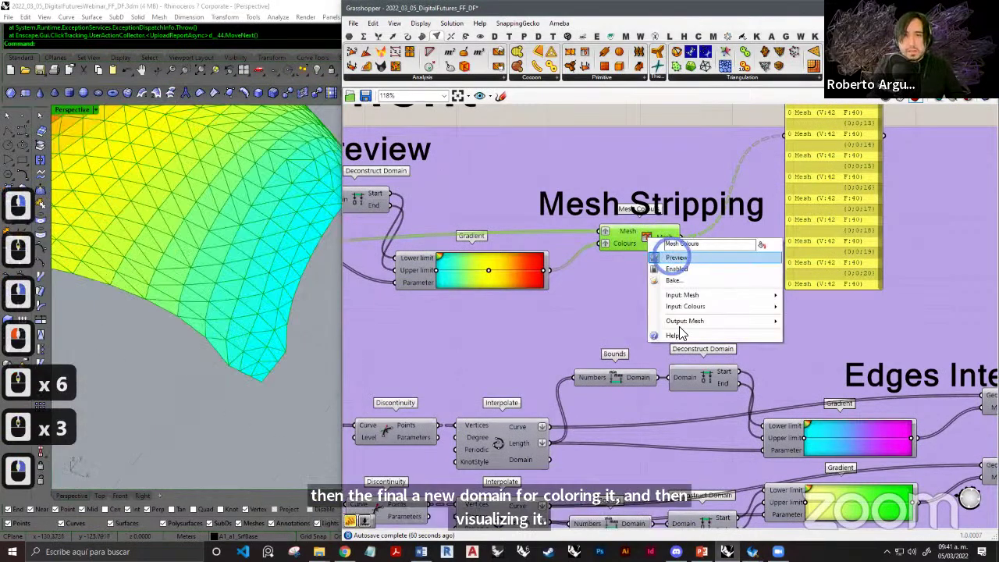
{"action": "left_click", "coordinate": [673, 258]}
Reveal where the WarpWeft component is found in the component palette.
{"action": "scroll", "coordinate": [812, 265], "scroll_direction": "down", "scroll_amount": 3}
{"action": "right_click_drag", "start_coordinate": [753, 331], "coordinate": [861, 295]}
{"action": "right_click_drag", "start_coordinate": [553, 295], "coordinate": [521, 292]}
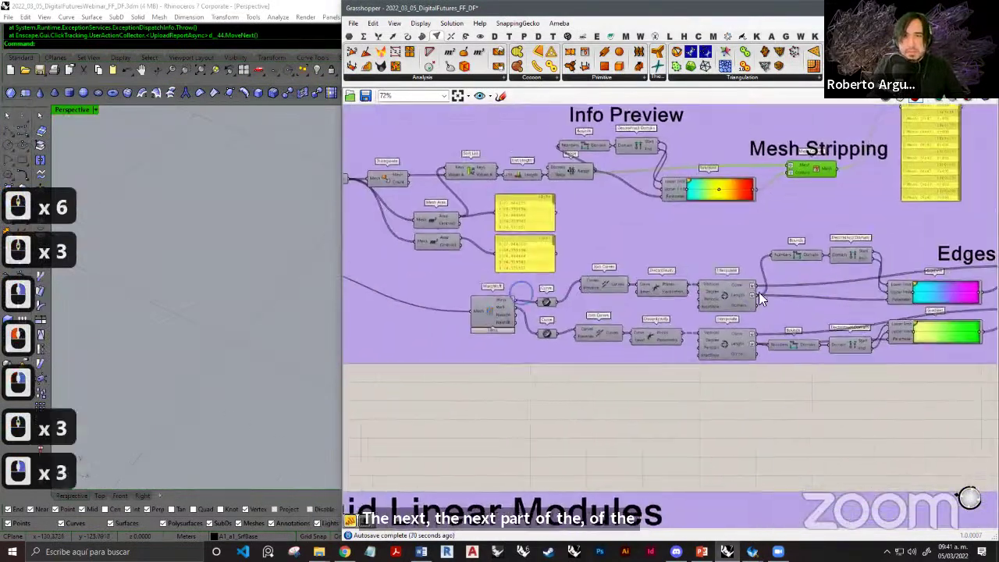
{"action": "right_click_drag", "start_coordinate": [759, 293], "coordinate": [680, 292]}
{"action": "right_click_drag", "start_coordinate": [753, 293], "coordinate": [822, 298]}
{"action": "right_click_drag", "start_coordinate": [689, 303], "coordinate": [761, 303]}
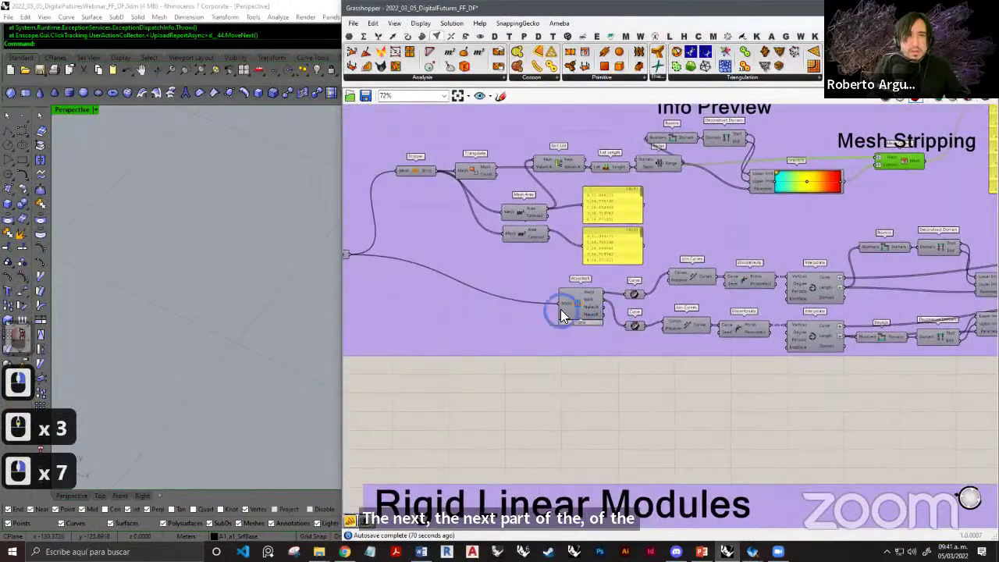
{"action": "scroll", "coordinate": [562, 316], "scroll_direction": "up", "scroll_amount": 3}
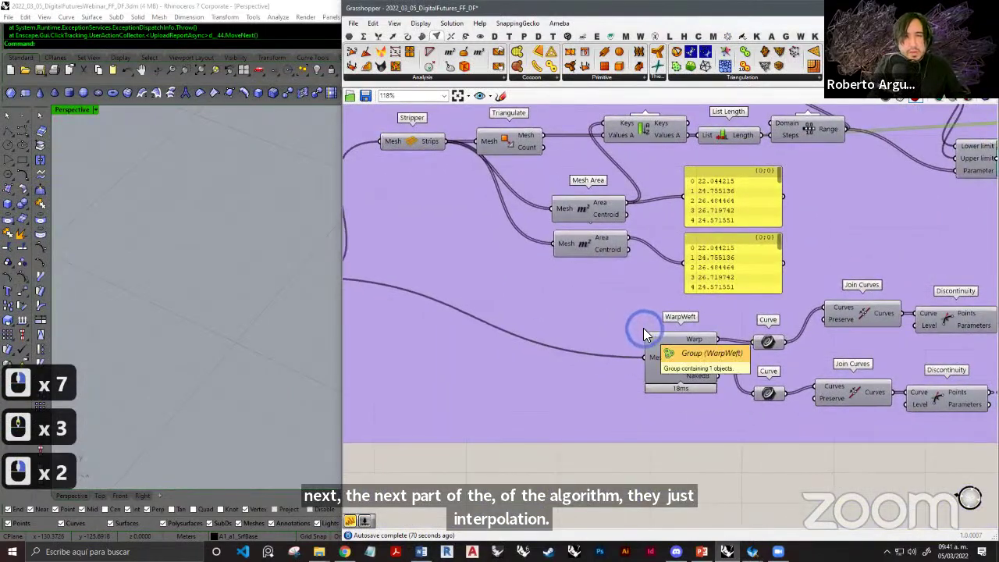
{"action": "right_click_drag", "start_coordinate": [643, 328], "coordinate": [614, 335]}
{"action": "scroll", "coordinate": [757, 380], "scroll_direction": "up", "scroll_amount": 2}
{"action": "right_click_drag", "start_coordinate": [714, 376], "coordinate": [686, 355]}
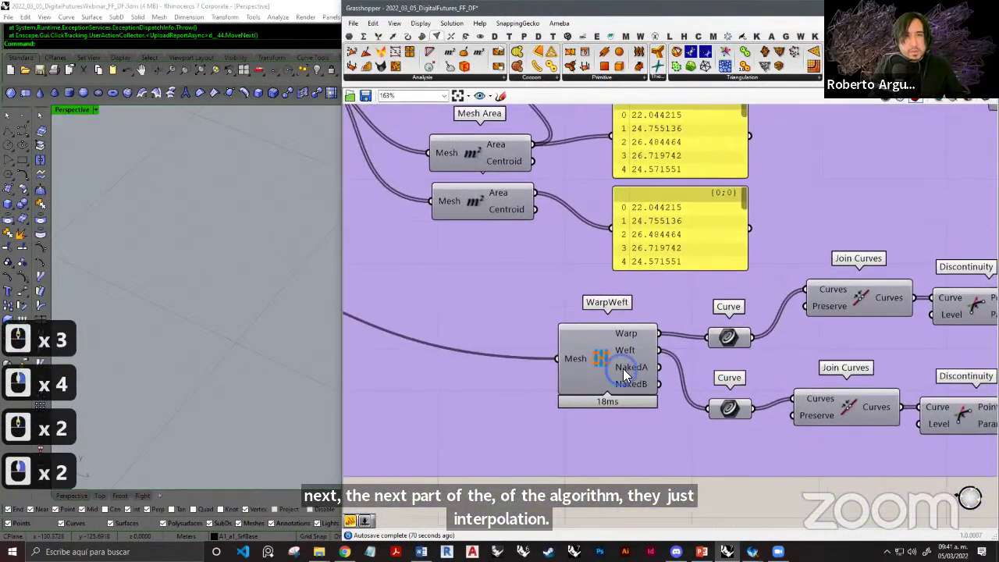
{"action": "scroll", "coordinate": [624, 375], "scroll_direction": "up", "scroll_amount": 2}
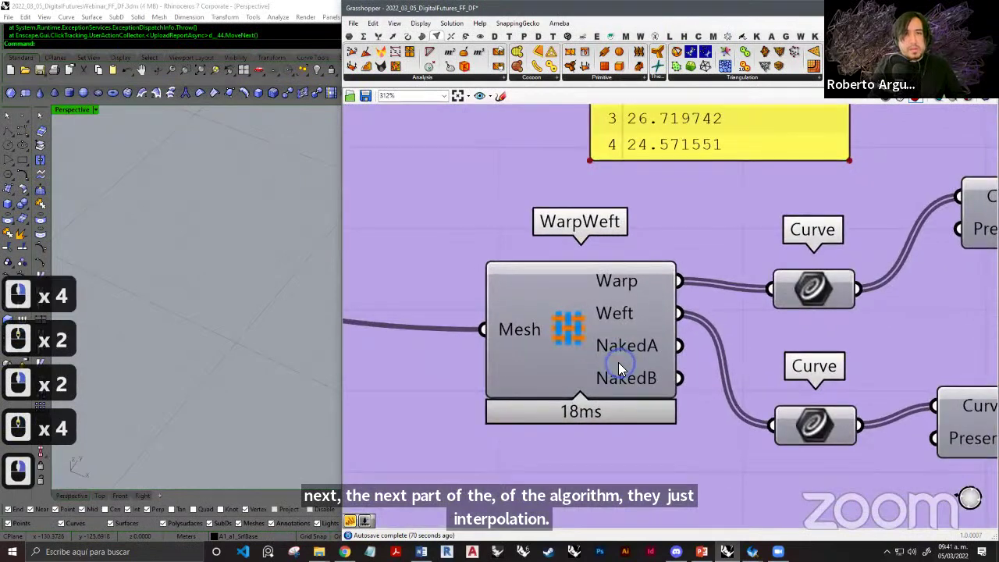
{"action": "left_click", "coordinate": [561, 325], "text": "ctrl+alt"}
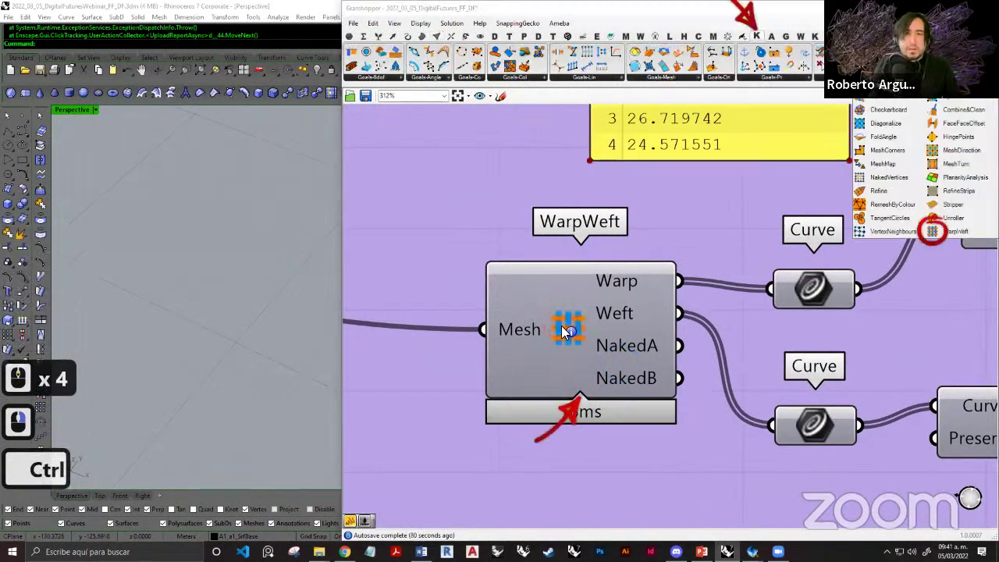
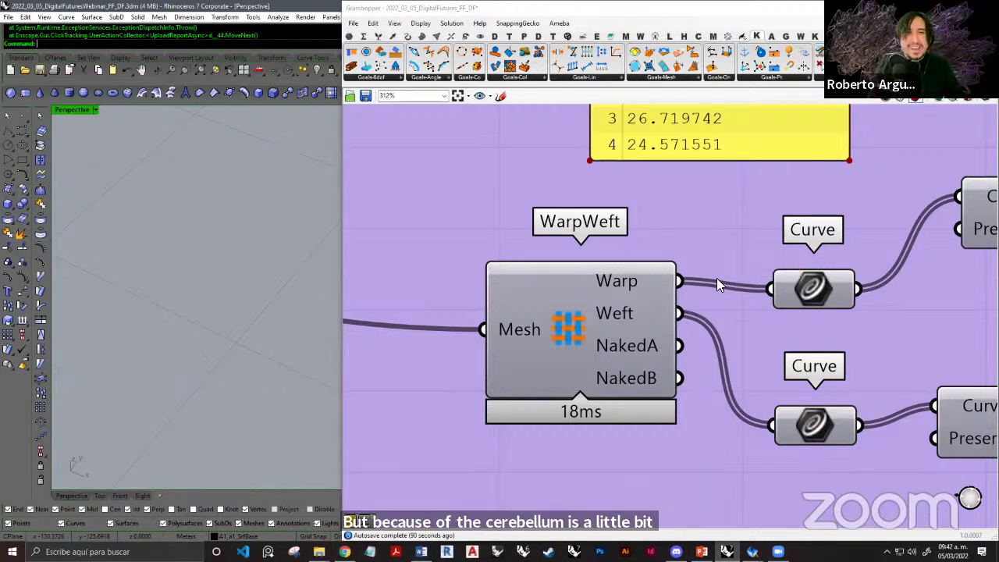
Turn on the preview of both Custom Preview components in the Edges Interpolation part.
{"action": "scroll", "coordinate": [708, 289], "scroll_direction": "down", "scroll_amount": 7}
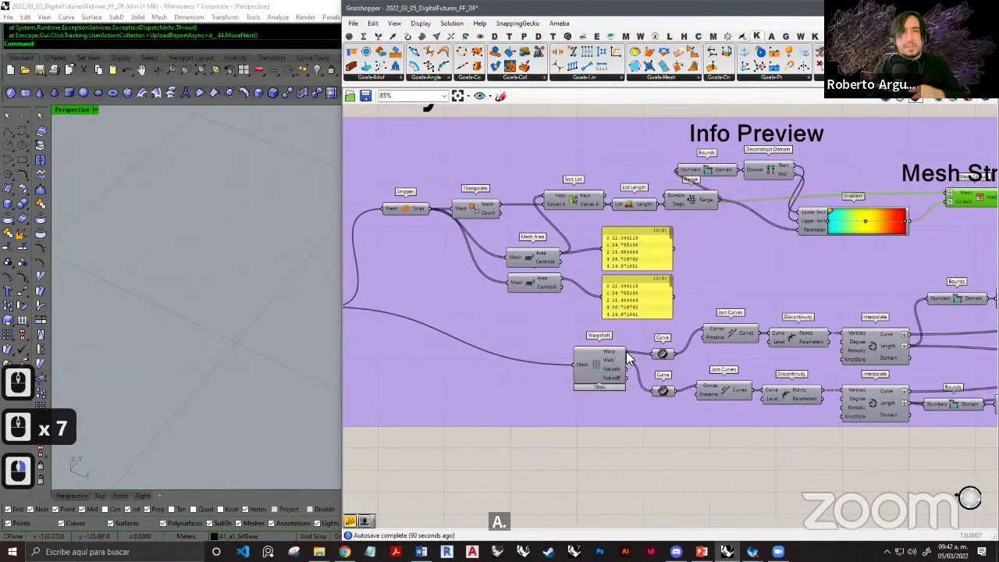
{"action": "right_click_drag", "start_coordinate": [680, 383], "coordinate": [642, 362]}
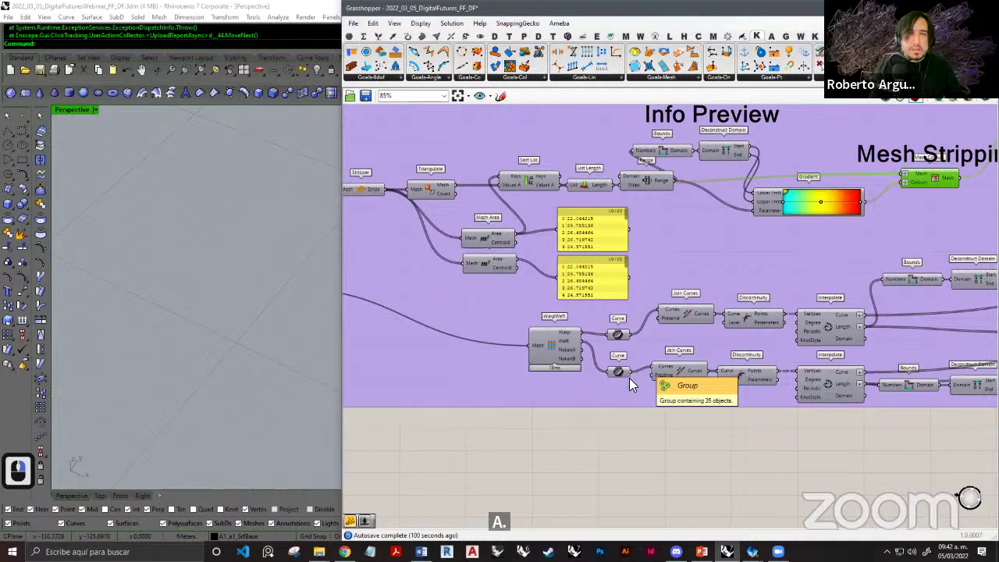
{"action": "scroll", "coordinate": [639, 375], "scroll_direction": "down", "scroll_amount": 4}
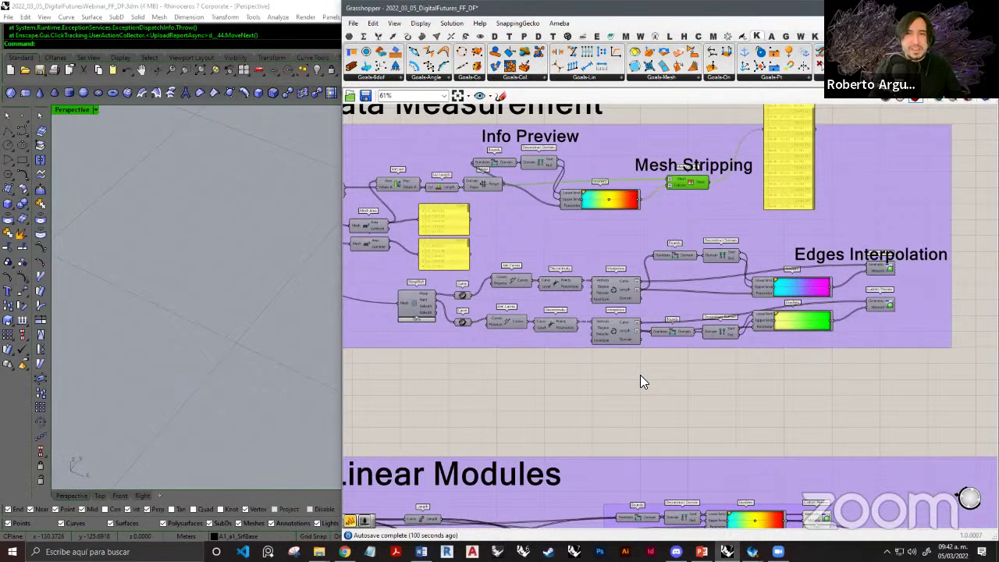
{"action": "scroll", "coordinate": [720, 367], "scroll_direction": "up", "scroll_amount": 3}
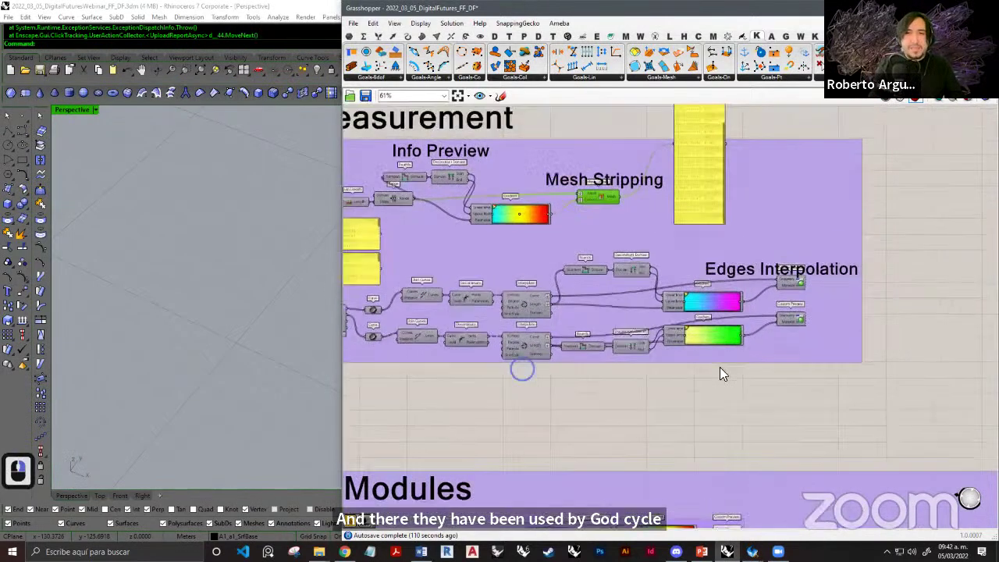
{"action": "scroll", "coordinate": [667, 305], "scroll_direction": "up", "scroll_amount": 5}
{"action": "right_click_drag", "start_coordinate": [668, 304], "coordinate": [646, 285]}
{"action": "scroll", "coordinate": [647, 286], "scroll_direction": "up", "scroll_amount": 3}
{"action": "left_click", "coordinate": [638, 190]}
{"action": "left_click", "coordinate": [640, 273], "text": "shift"}
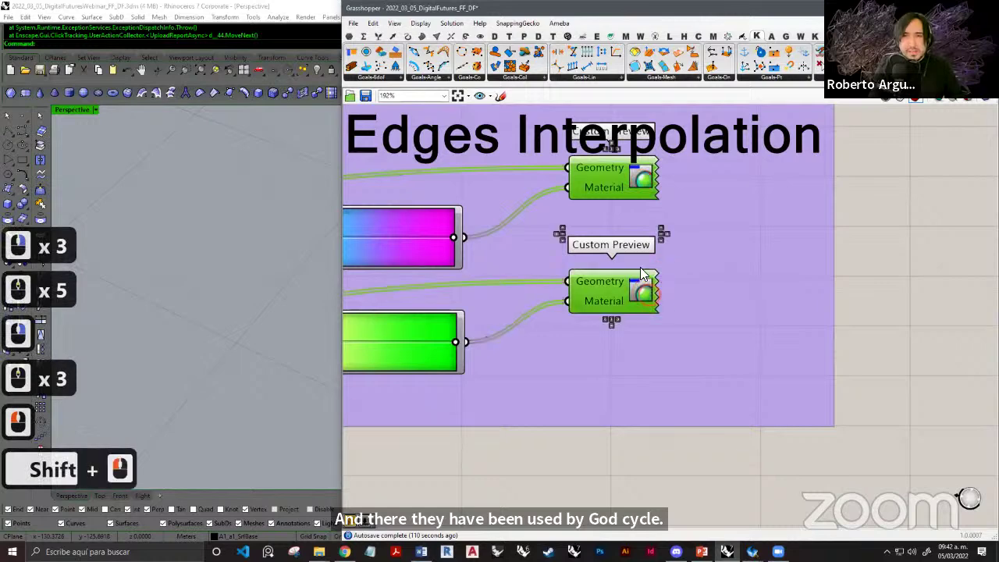
{"action": "middle_click", "coordinate": [636, 227]}
{"action": "scroll", "coordinate": [636, 227], "scroll_direction": "up", "scroll_amount": 1}
{"action": "left_click", "coordinate": [659, 224]}
{"action": "right_click_drag", "start_coordinate": [672, 451], "coordinate": [754, 422]}
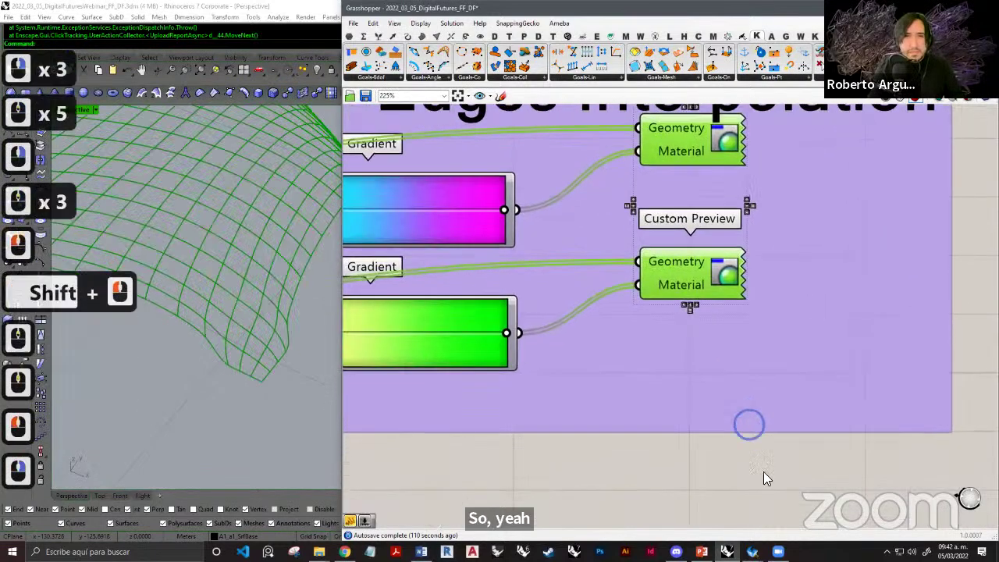
{"action": "left_click", "coordinate": [590, 431]}
Minimize the Grasshopper window and examine the two coloured sets of interpolated curves from several sides in Rhino.
{"action": "scroll", "coordinate": [279, 297], "scroll_direction": "down", "scroll_amount": 8}
{"action": "right_click_drag", "start_coordinate": [276, 306], "coordinate": [232, 269], "text": "shift"}
{"action": "right_click_drag", "start_coordinate": [233, 269], "coordinate": [334, 238]}
{"action": "left_click", "coordinate": [931, 7]}
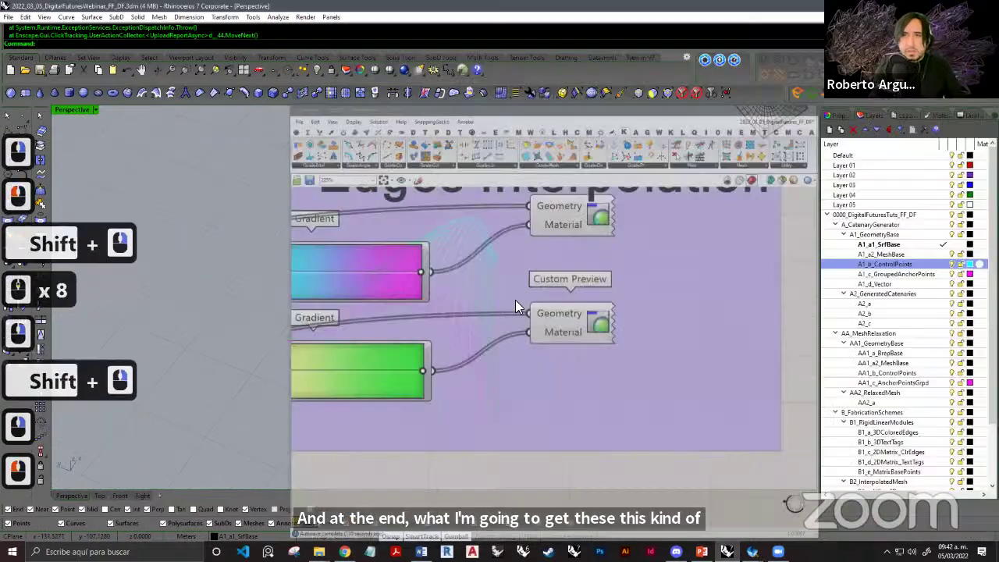
{"action": "scroll", "coordinate": [500, 232], "scroll_direction": "up", "scroll_amount": 3}
{"action": "mouse_move", "coordinate": [503, 248]}
{"action": "right_mouse_down", "text": "shift"}
{"action": "mouse_move", "coordinate": [476, 208]}
{"action": "mouse_move", "coordinate": [518, 242]}
{"action": "mouse_move", "coordinate": [501, 248]}
{"action": "right_mouse_up", "text": "shift"}
{"action": "right_click_drag", "start_coordinate": [501, 248], "coordinate": [593, 275]}
{"action": "right_click_drag", "start_coordinate": [593, 274], "coordinate": [461, 244], "text": "shift"}
{"action": "right_click_drag", "start_coordinate": [557, 240], "coordinate": [476, 323], "text": "ctrl"}
{"action": "right_click_drag", "start_coordinate": [475, 323], "coordinate": [422, 253], "text": "shift"}
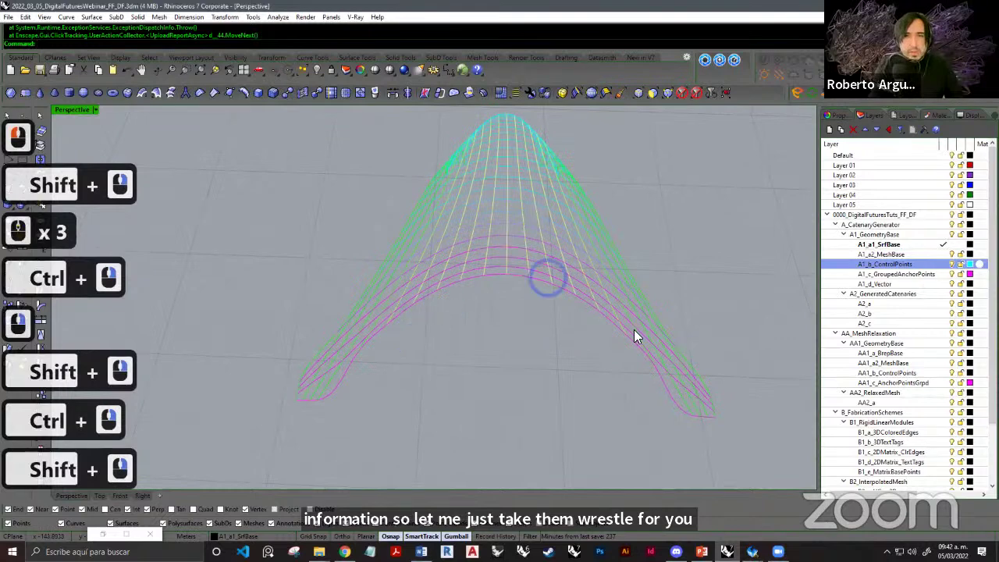
{"action": "right_click_drag", "start_coordinate": [592, 326], "coordinate": [181, 286]}
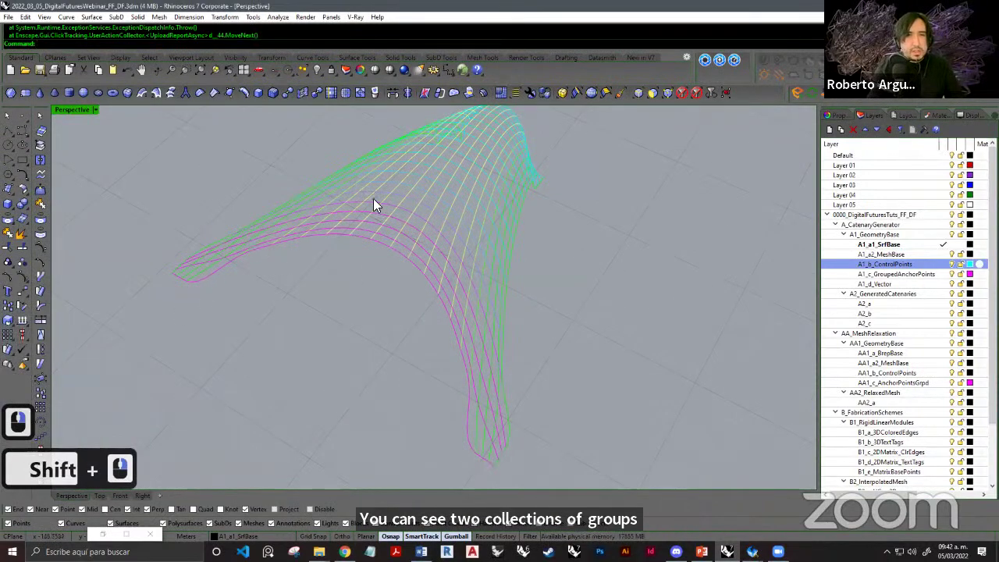
{"action": "right_click_drag", "start_coordinate": [557, 268], "coordinate": [396, 258]}
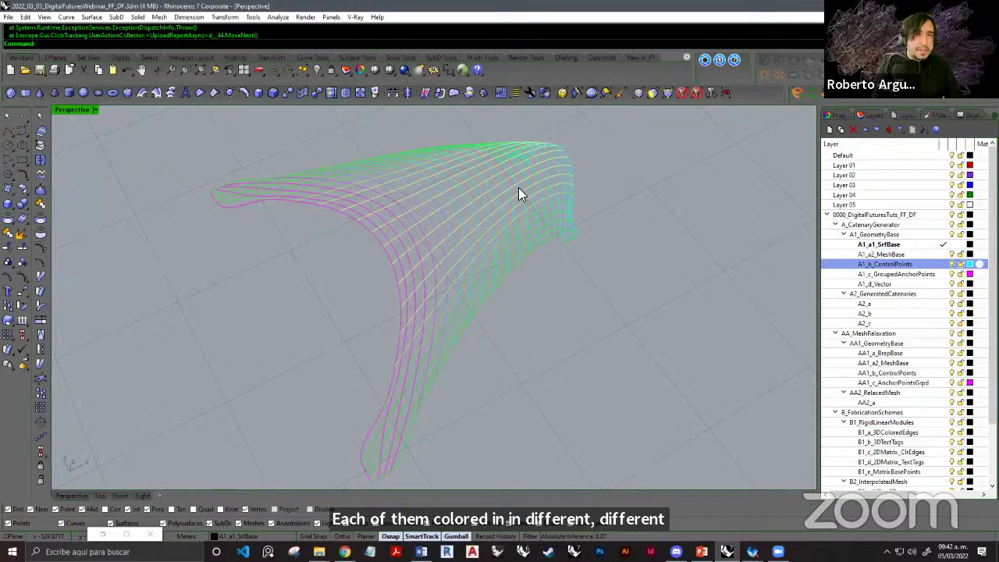
Restore the Grasshopper window and narrow it so the whole curve network fits beside the Edges Interpolation gradients.
{"action": "left_click", "coordinate": [103, 533]}
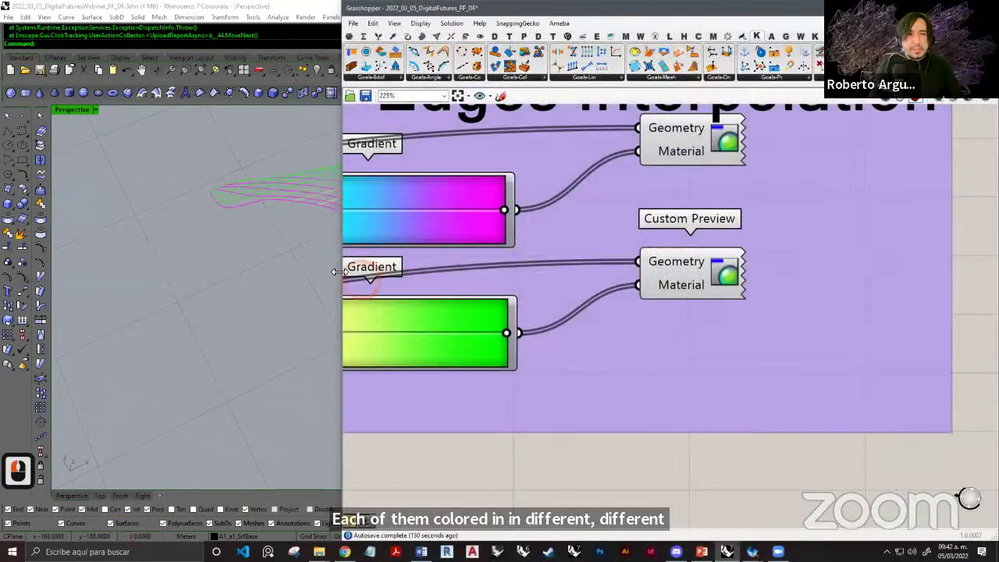
{"action": "left_click_drag", "start_coordinate": [340, 269], "coordinate": [648, 269]}
{"action": "scroll", "coordinate": [819, 297], "scroll_direction": "down", "scroll_amount": 9}
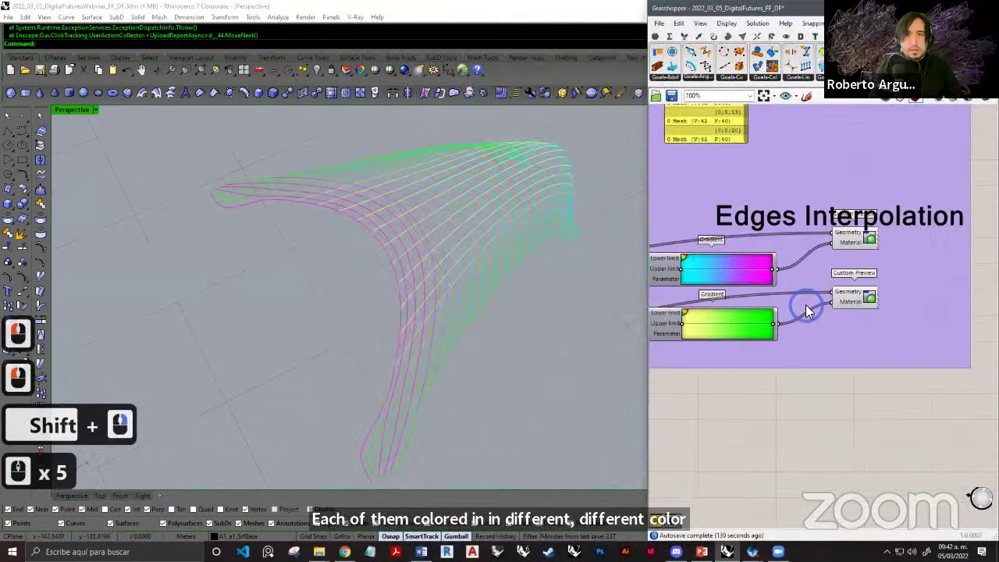
{"action": "scroll", "coordinate": [874, 269], "scroll_direction": "up", "scroll_amount": 3}
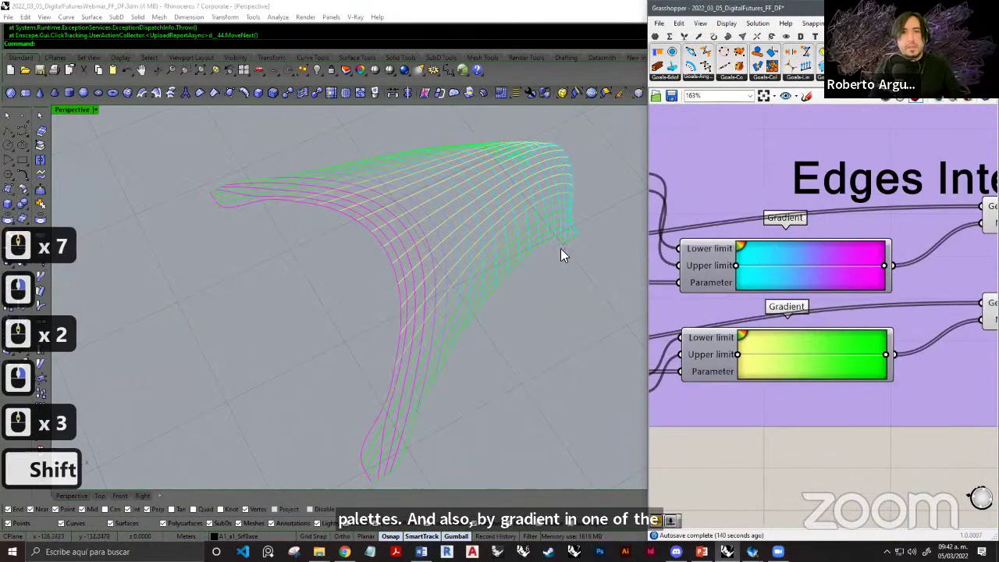
Compare the cyan-to-magenta and yellow-to-green Gradient components with the colours of the interpolated curves in Rhino.
{"action": "right_click_drag", "start_coordinate": [560, 248], "coordinate": [531, 256], "text": "shift"}
{"action": "right_click_drag", "start_coordinate": [913, 286], "coordinate": [829, 289]}
{"action": "left_click", "coordinate": [817, 281]}
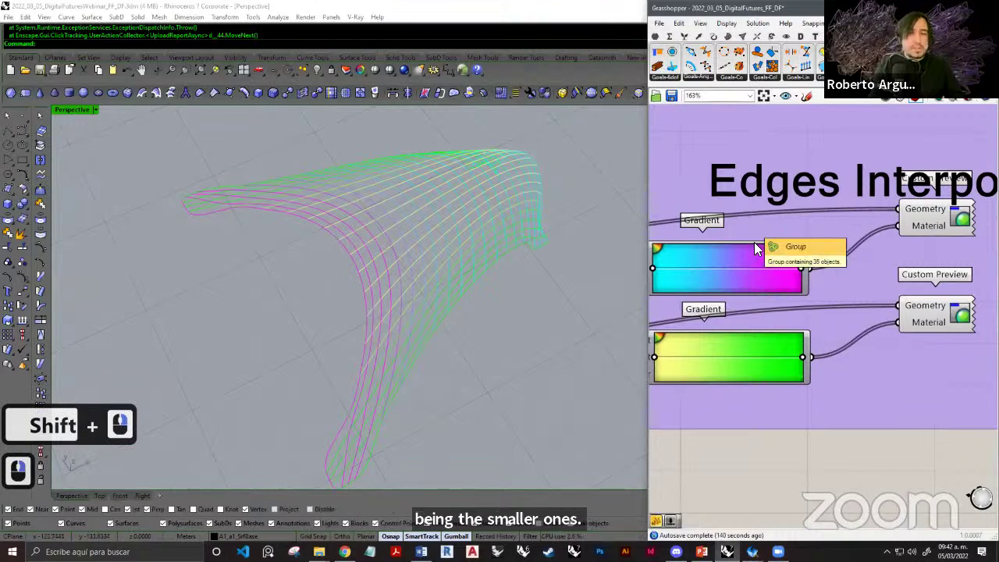
{"action": "right_click_drag", "start_coordinate": [781, 323], "coordinate": [840, 269]}
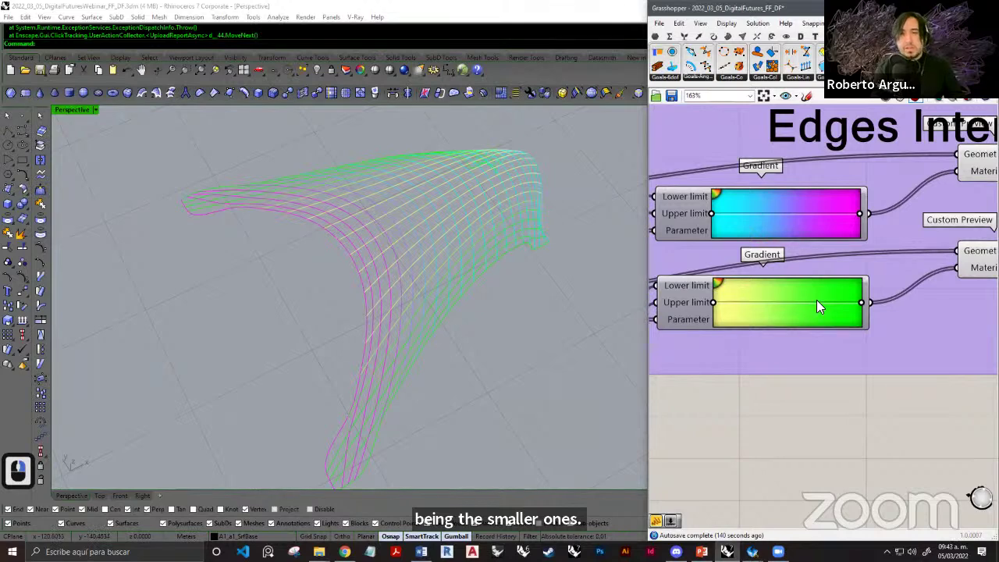
{"action": "mouse_move", "coordinate": [841, 291]}
{"action": "right_mouse_down"}
{"action": "mouse_move", "coordinate": [779, 312]}
{"action": "mouse_move", "coordinate": [833, 287]}
{"action": "right_mouse_up"}
{"action": "scroll", "coordinate": [788, 313], "scroll_direction": "up", "scroll_amount": 4}
{"action": "scroll", "coordinate": [819, 290], "scroll_direction": "down", "scroll_amount": 7}
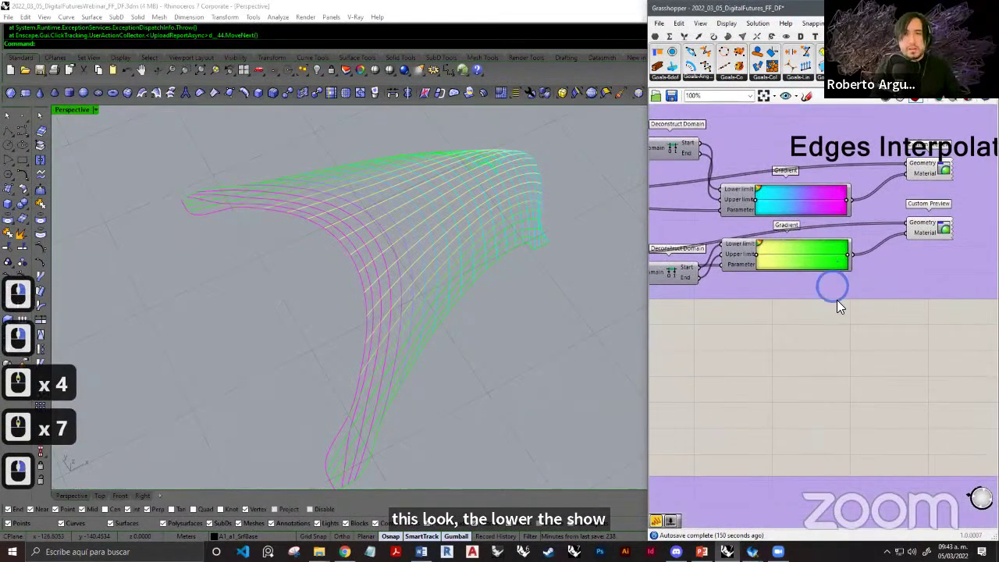
Widen the Grasshopper window and review the whole Early Data Measurement group, from Info Preview to Edges Interpolation.
{"action": "scroll", "coordinate": [837, 307], "scroll_direction": "down", "scroll_amount": 3}
{"action": "left_click_drag", "start_coordinate": [649, 310], "coordinate": [479, 312]}
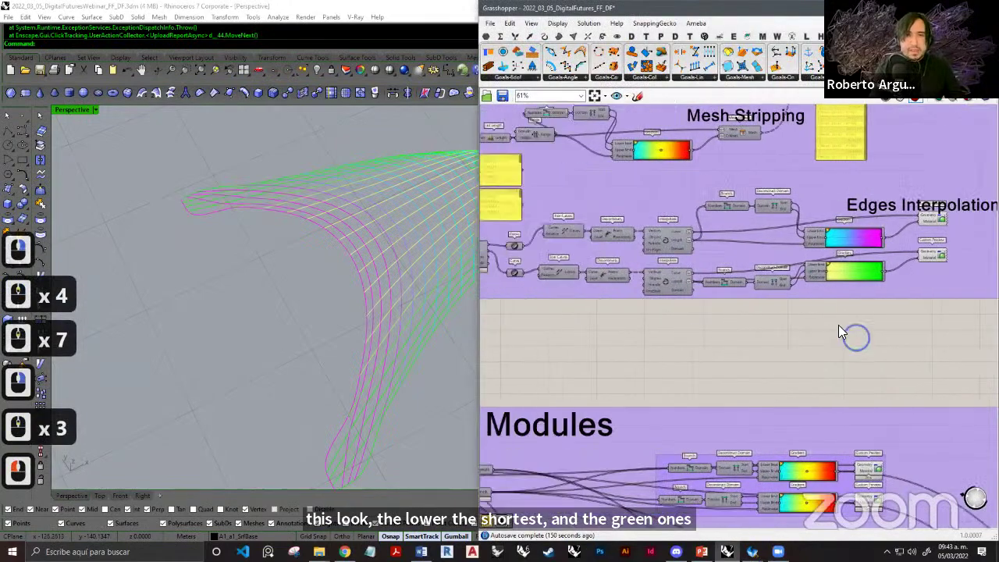
{"action": "scroll", "coordinate": [843, 328], "scroll_direction": "down", "scroll_amount": 3}
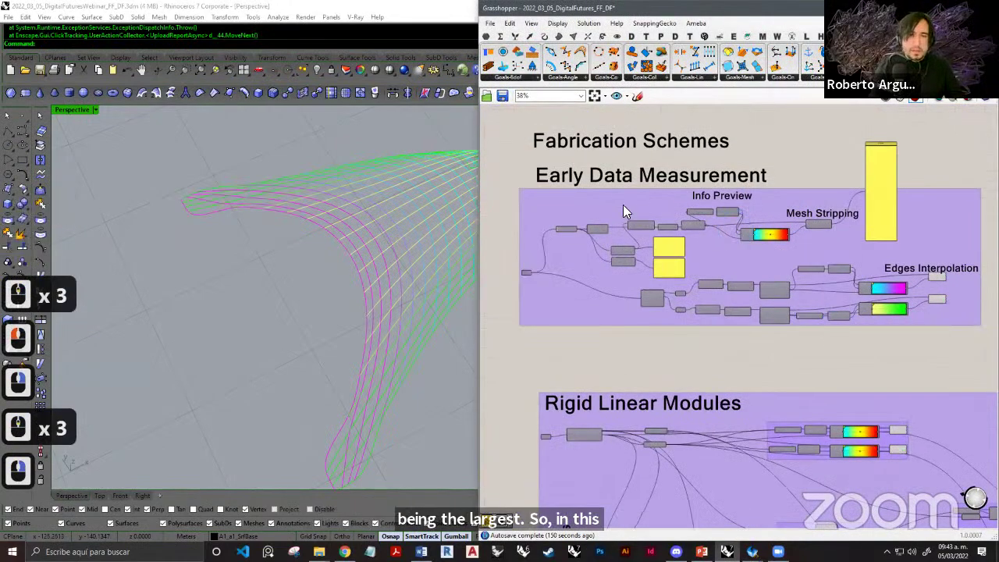
{"action": "scroll", "coordinate": [648, 194], "scroll_direction": "up", "scroll_amount": 3}
{"action": "scroll", "coordinate": [651, 182], "scroll_direction": "down", "scroll_amount": 3}
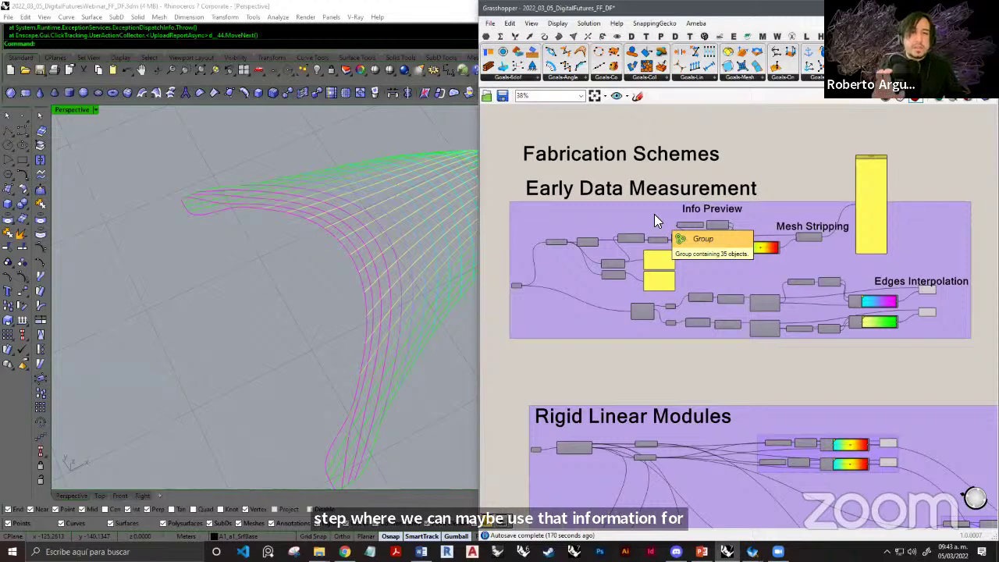
{"action": "left_click_drag", "start_coordinate": [635, 189], "coordinate": [635, 179]}
{"action": "right_click_drag", "start_coordinate": [750, 186], "coordinate": [694, 178]}
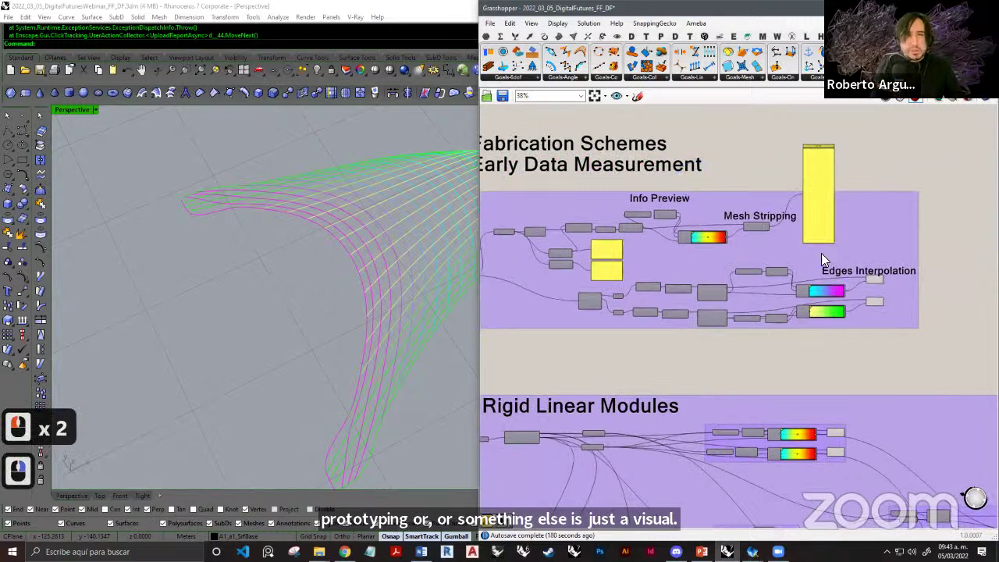
{"action": "right_click_drag", "start_coordinate": [821, 253], "coordinate": [662, 253]}
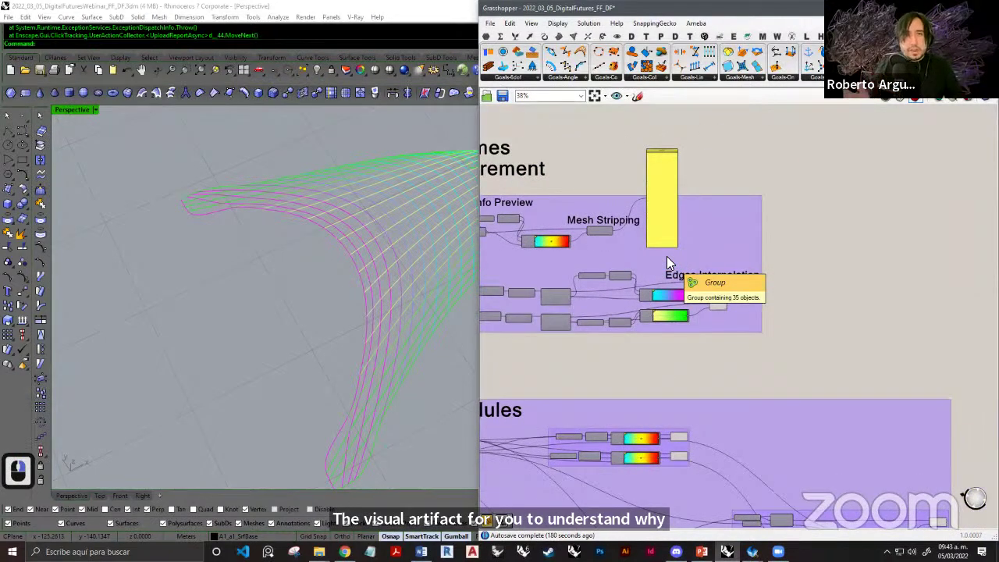
{"action": "scroll", "coordinate": [730, 289], "scroll_direction": "up", "scroll_amount": 3}
{"action": "left_click_drag", "start_coordinate": [673, 404], "coordinate": [775, 264]}
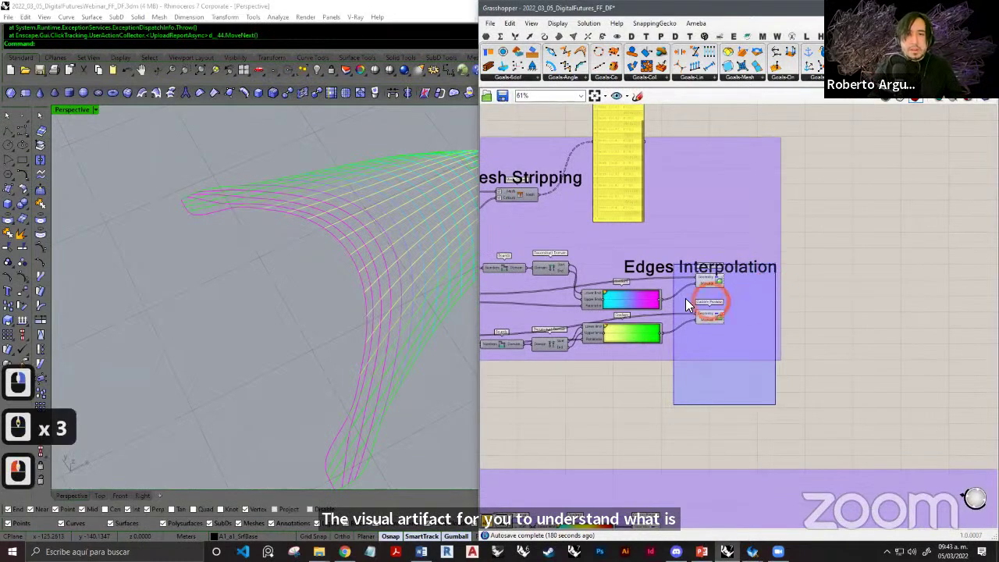
{"action": "middle_click", "coordinate": [690, 300]}
{"action": "left_click", "coordinate": [732, 376]}
{"action": "left_click", "coordinate": [771, 407]}
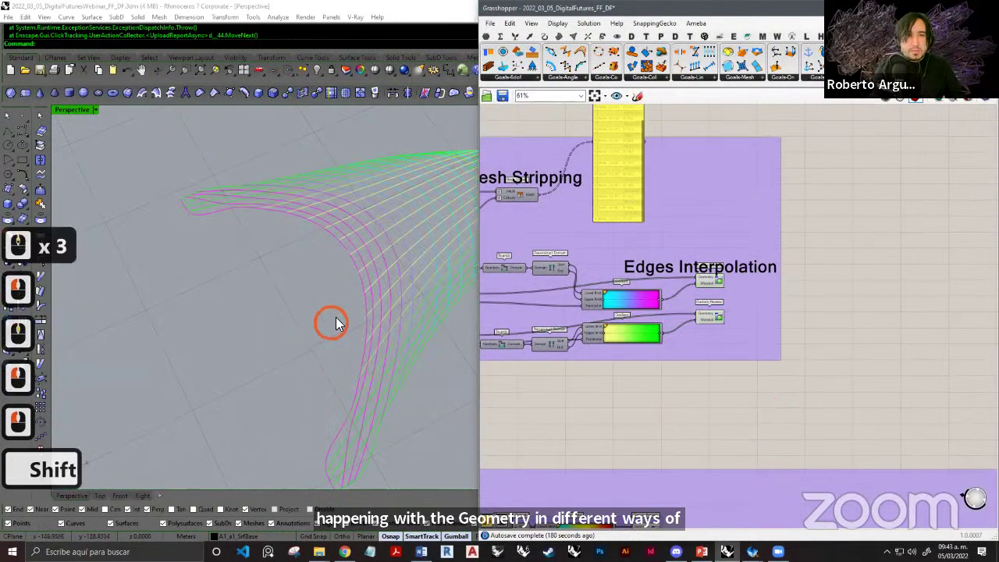
Inspect the whole interpolated curve network in Rhino and check which curves the first Custom Preview component under Edges Interpolation draws.
{"action": "right_click_drag", "start_coordinate": [310, 305], "coordinate": [393, 308], "text": "shift"}
{"action": "scroll", "coordinate": [378, 307], "scroll_direction": "down", "scroll_amount": 2}
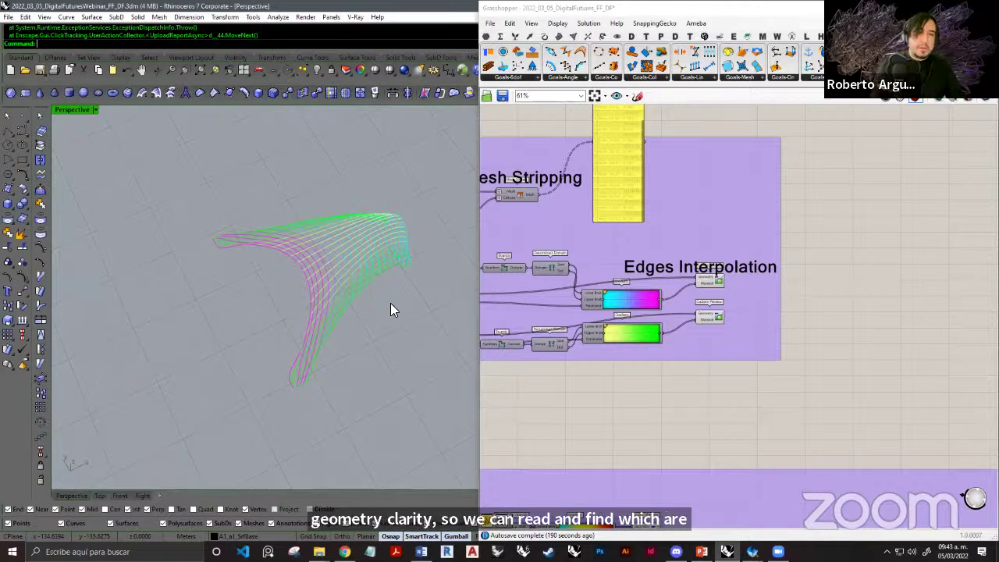
{"action": "left_click", "coordinate": [707, 322]}
{"action": "scroll", "coordinate": [667, 265], "scroll_direction": "up", "scroll_amount": 6}
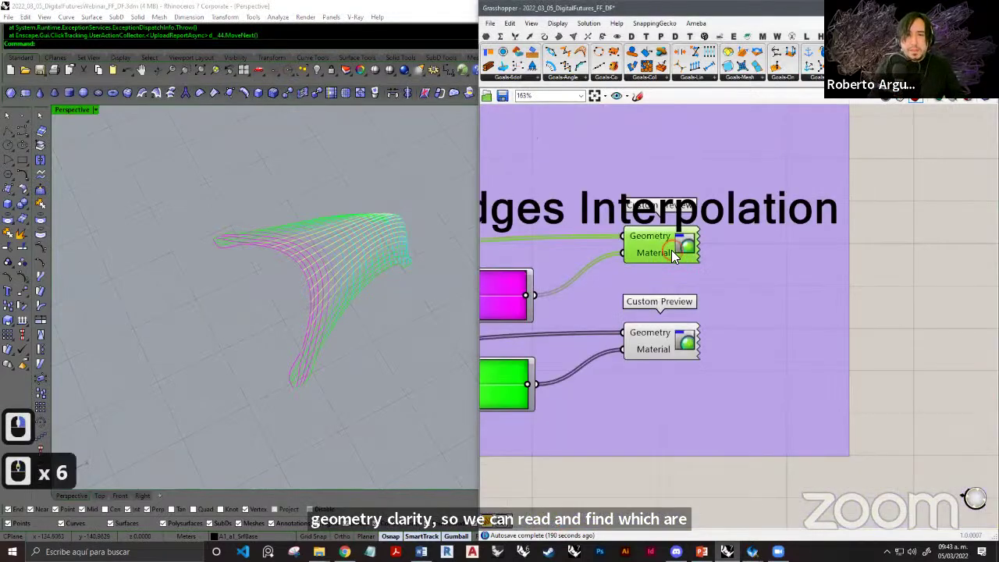
{"action": "left_click", "coordinate": [673, 251]}
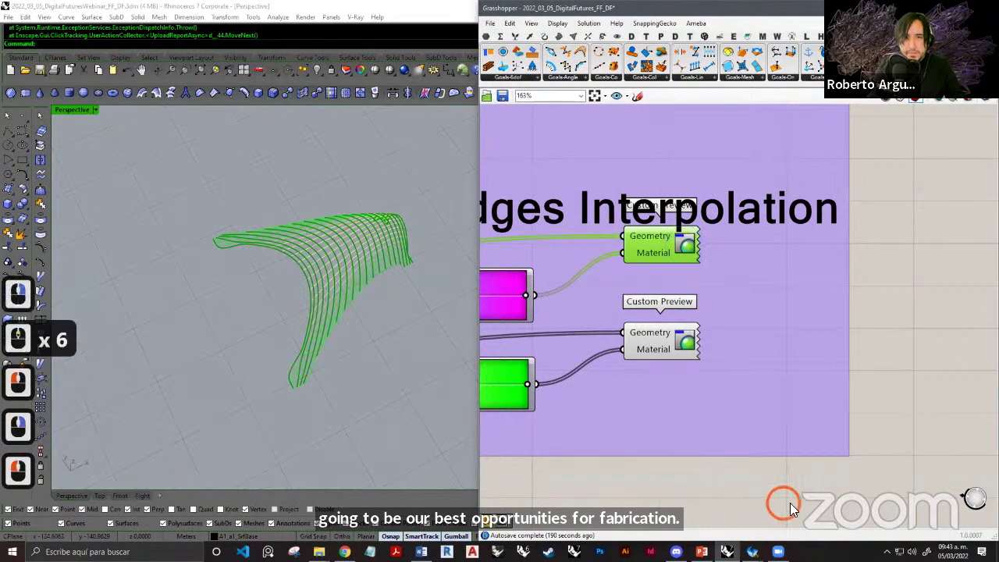
{"action": "left_click", "coordinate": [787, 503]}
{"action": "key", "text": "Escape"}
{"action": "key", "text": "Escape"}
Turn off the preview of both Custom Preview components in the Edges Interpolation part.
{"action": "scroll", "coordinate": [715, 360], "scroll_direction": "down", "scroll_amount": 4}
{"action": "right_click_drag", "start_coordinate": [690, 370], "coordinate": [713, 341]}
{"action": "scroll", "coordinate": [713, 341], "scroll_direction": "down", "scroll_amount": 3}
{"action": "right_click_drag", "start_coordinate": [674, 383], "coordinate": [653, 391]}
{"action": "scroll", "coordinate": [654, 390], "scroll_direction": "up", "scroll_amount": 2}
{"action": "left_click_drag", "start_coordinate": [675, 419], "coordinate": [772, 244]}
{"action": "middle_click", "coordinate": [721, 282]}
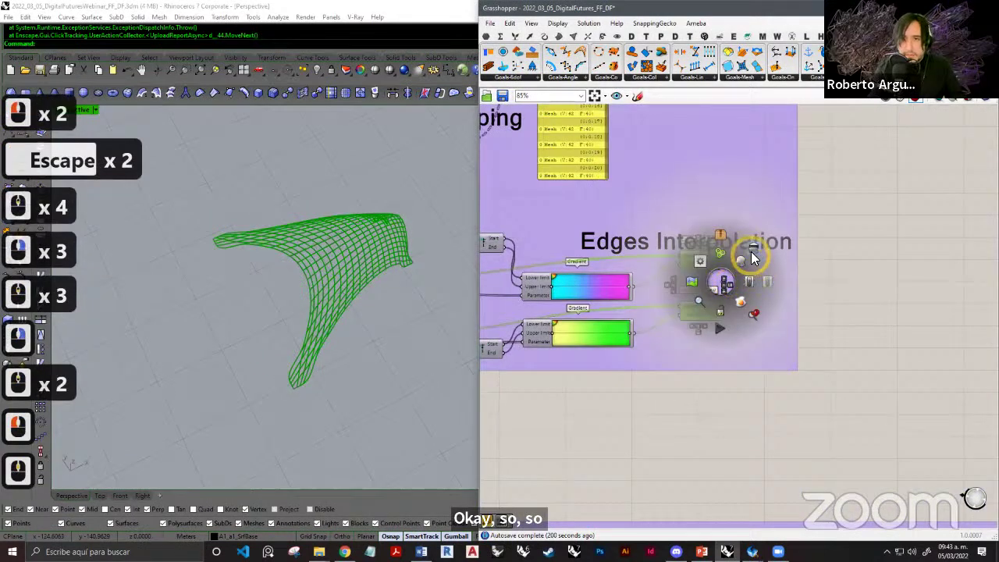
{"action": "left_click", "coordinate": [751, 252]}
{"action": "left_click", "coordinate": [865, 289]}
Bring the whole Rigid Linear Modules group into view and resize the Grasshopper window to fit it beside the Rhino viewport.
{"action": "right_click_drag", "start_coordinate": [779, 325], "coordinate": [855, 294]}
{"action": "scroll", "coordinate": [854, 295], "scroll_direction": "down", "scroll_amount": 7}
{"action": "right_click_drag", "start_coordinate": [721, 378], "coordinate": [733, 236]}
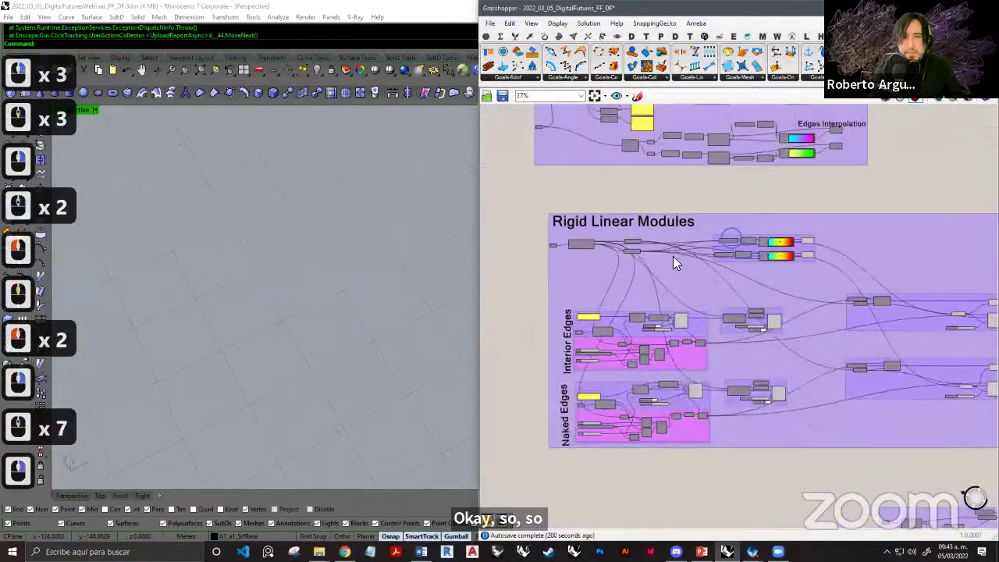
{"action": "right_click_drag", "start_coordinate": [673, 257], "coordinate": [674, 237]}
{"action": "left_click_drag", "start_coordinate": [478, 245], "coordinate": [392, 245]}
{"action": "right_click_drag", "start_coordinate": [712, 328], "coordinate": [655, 293]}
{"action": "right_click_drag", "start_coordinate": [708, 247], "coordinate": [760, 254]}
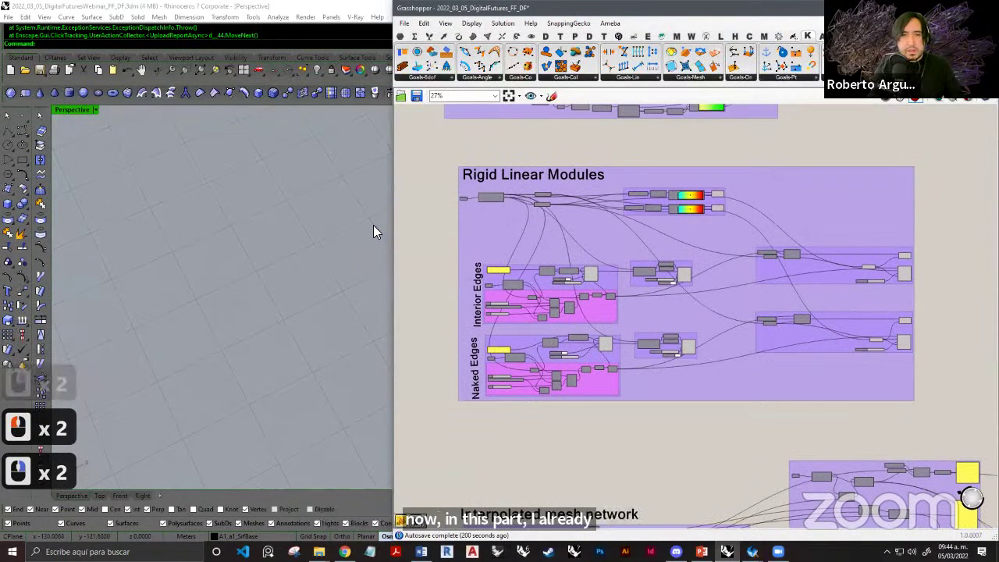
{"action": "left_click_drag", "start_coordinate": [396, 227], "coordinate": [446, 227]}
{"action": "left_click", "coordinate": [341, 256]}
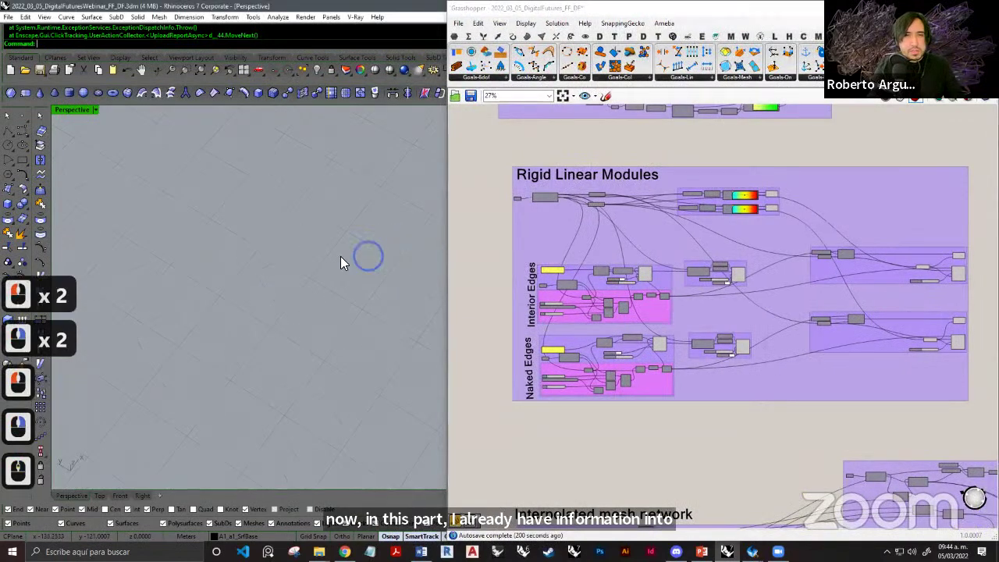
Select the Mesh parameter feeding Mesh Edges in Rigid Linear Modules and zoom Rhino to its geometry.
{"action": "scroll", "coordinate": [338, 255], "scroll_direction": "down", "scroll_amount": 12}
{"action": "left_click", "coordinate": [515, 200]}
{"action": "scroll", "coordinate": [516, 197], "scroll_direction": "up", "scroll_amount": 7}
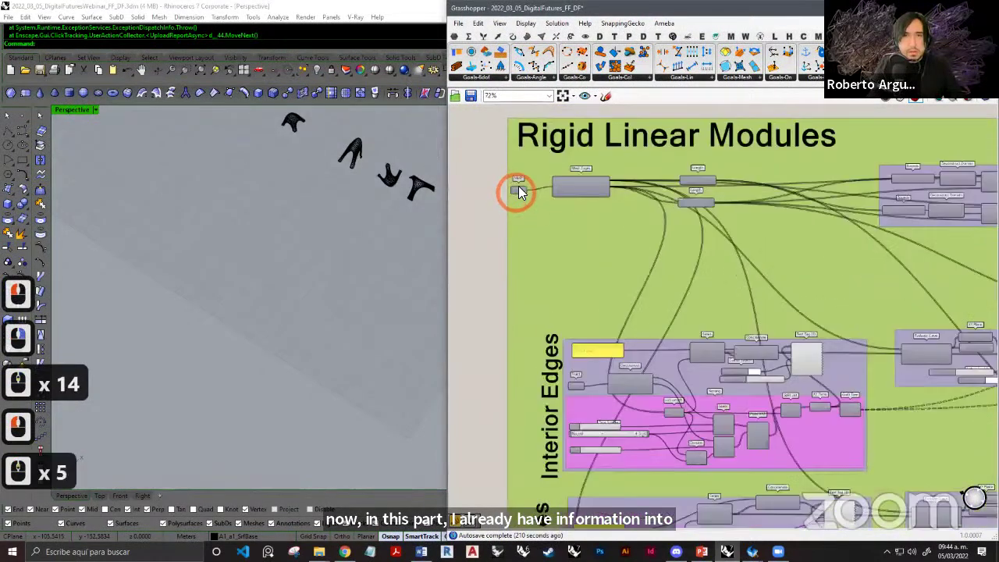
{"action": "right_click", "coordinate": [493, 197]}
{"action": "left_click", "coordinate": [523, 266]}
{"action": "left_click", "coordinate": [339, 326]}
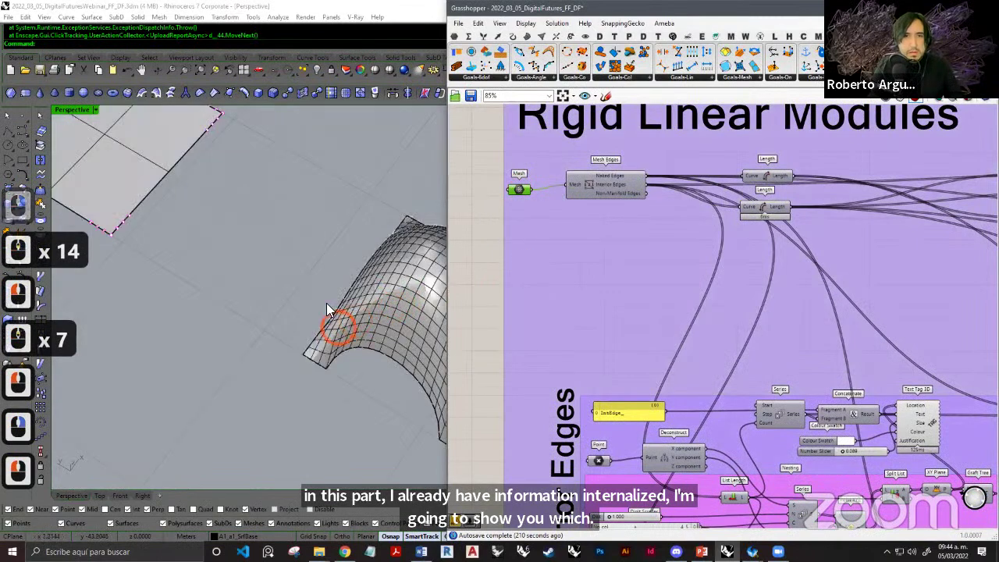
Select the relaxed mesh that covers the coloured edge preview in Rhino and hide it.
{"action": "right_click_drag", "start_coordinate": [261, 270], "coordinate": [238, 269]}
{"action": "scroll", "coordinate": [250, 268], "scroll_direction": "down", "scroll_amount": 2}
{"action": "right_click_drag", "start_coordinate": [266, 268], "coordinate": [227, 266], "text": "shift"}
{"action": "left_click", "coordinate": [291, 299]}
{"action": "left_click", "coordinate": [370, 252]}
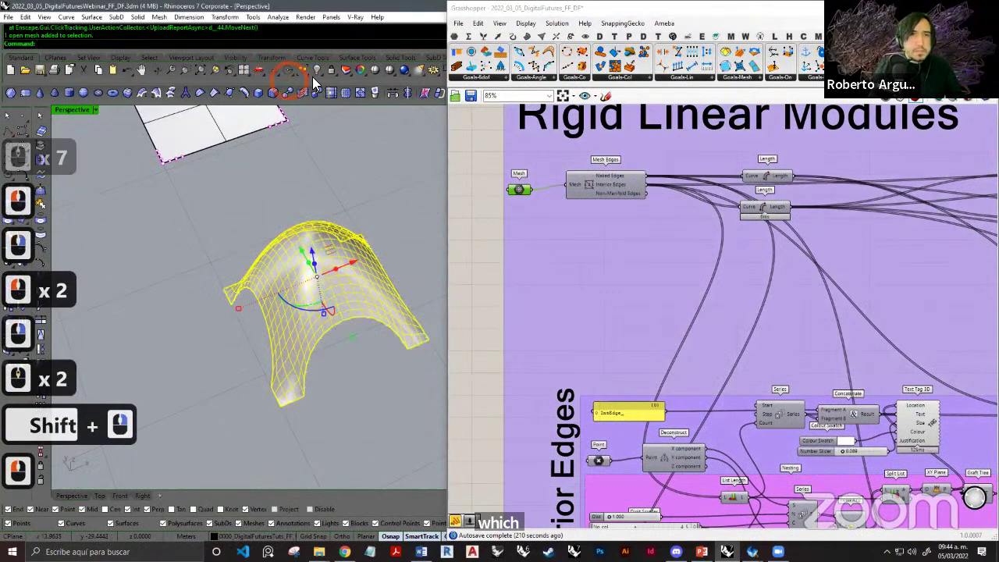
{"action": "left_click", "coordinate": [316, 70]}
{"action": "right_click_drag", "start_coordinate": [333, 273], "coordinate": [344, 232], "text": "shift"}
{"action": "right_click_drag", "start_coordinate": [338, 232], "coordinate": [363, 233]}
Minimize the Grasshopper window and examine the coloured, numbered edges around the front arch of the shell.
{"action": "right_click_drag", "start_coordinate": [651, 320], "coordinate": [627, 277]}
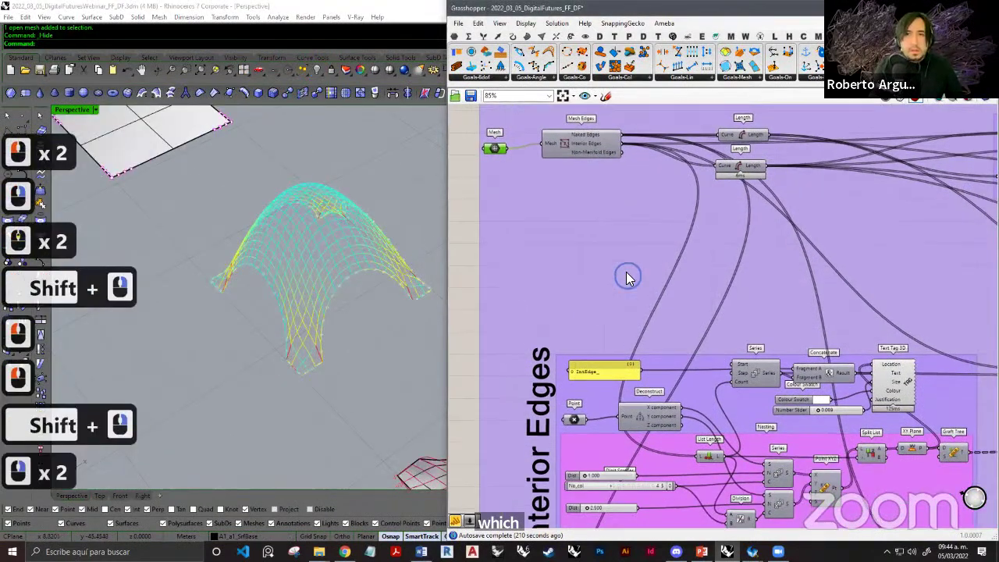
{"action": "scroll", "coordinate": [726, 262], "scroll_direction": "down", "scroll_amount": 1}
{"action": "right_click_drag", "start_coordinate": [332, 222], "coordinate": [353, 247]}
{"action": "right_click_drag", "start_coordinate": [591, 254], "coordinate": [587, 276]}
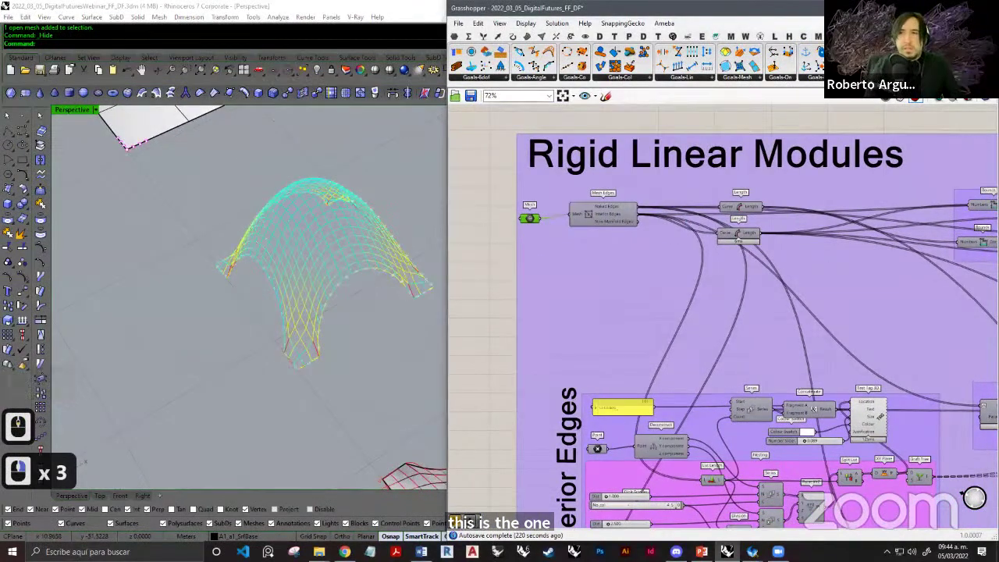
{"action": "left_click", "coordinate": [931, 8]}
{"action": "right_click_drag", "start_coordinate": [390, 262], "coordinate": [395, 211], "text": "shift"}
{"action": "right_click_drag", "start_coordinate": [386, 283], "coordinate": [431, 272]}
{"action": "right_click_drag", "start_coordinate": [383, 315], "coordinate": [359, 323], "text": "ctrl"}
{"action": "right_click_drag", "start_coordinate": [359, 324], "coordinate": [403, 261], "text": "shift"}
{"action": "scroll", "coordinate": [450, 237], "scroll_direction": "down", "scroll_amount": 3}
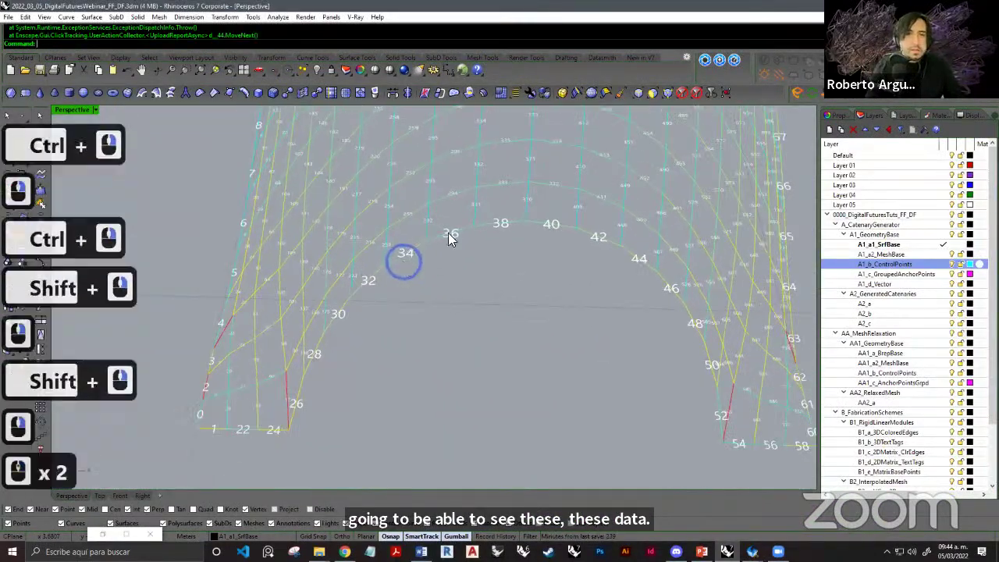
{"action": "right_click_drag", "start_coordinate": [450, 237], "coordinate": [423, 269], "text": "shift"}
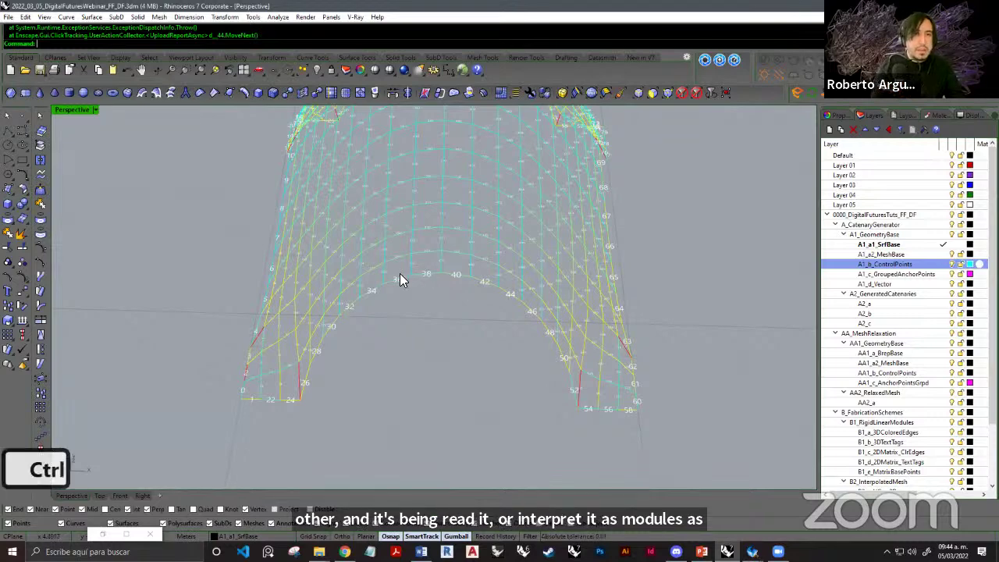
Compare the large labels on the naked edges with the small labels on the interior edges around the shell.
{"action": "right_click_drag", "start_coordinate": [378, 277], "coordinate": [288, 421], "text": "ctrl"}
{"action": "right_click_drag", "start_coordinate": [511, 307], "coordinate": [368, 321], "text": "shift"}
{"action": "scroll", "coordinate": [381, 325], "scroll_direction": "down", "scroll_amount": 3}
{"action": "right_click_drag", "start_coordinate": [557, 341], "coordinate": [442, 399], "text": "shift"}
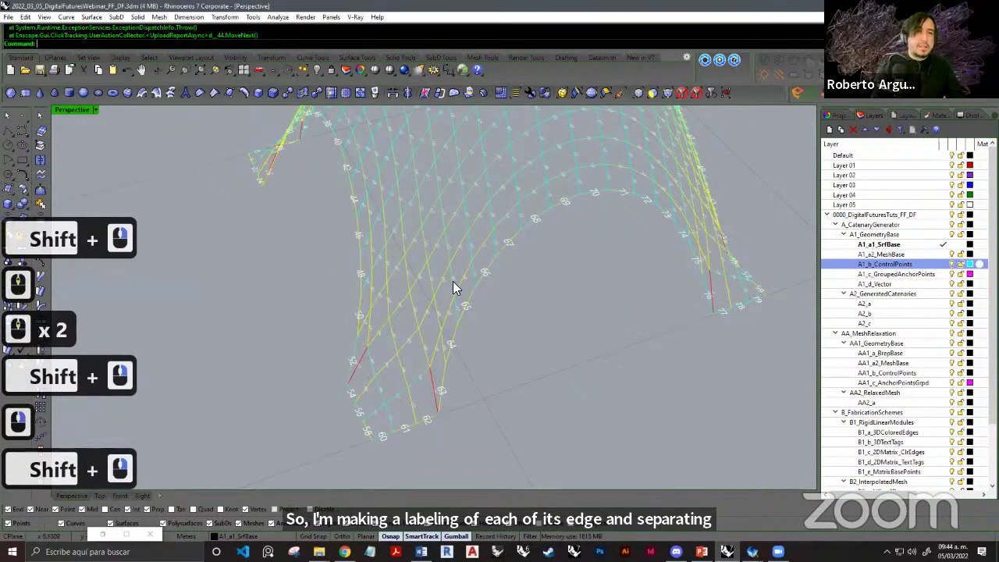
{"action": "right_click_drag", "start_coordinate": [398, 236], "coordinate": [507, 255]}
{"action": "right_click_drag", "start_coordinate": [441, 249], "coordinate": [435, 214], "text": "ctrl"}
{"action": "right_click_drag", "start_coordinate": [435, 214], "coordinate": [379, 268], "text": "shift"}
{"action": "right_click_drag", "start_coordinate": [341, 241], "coordinate": [470, 249]}
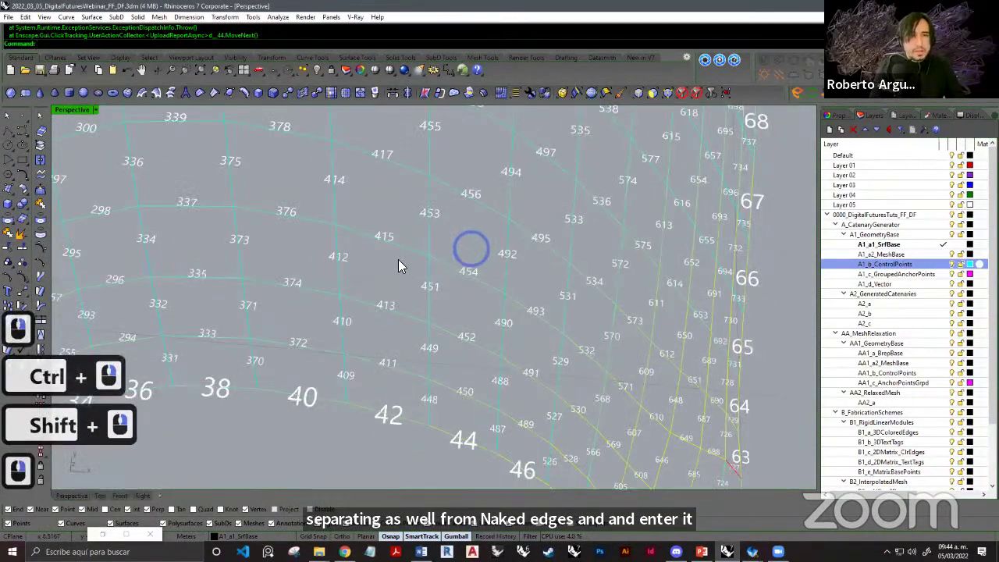
{"action": "scroll", "coordinate": [398, 265], "scroll_direction": "down", "scroll_amount": 2}
{"action": "right_click_drag", "start_coordinate": [319, 303], "coordinate": [377, 272], "text": "shift"}
{"action": "right_click_drag", "start_coordinate": [318, 331], "coordinate": [319, 304], "text": "ctrl"}
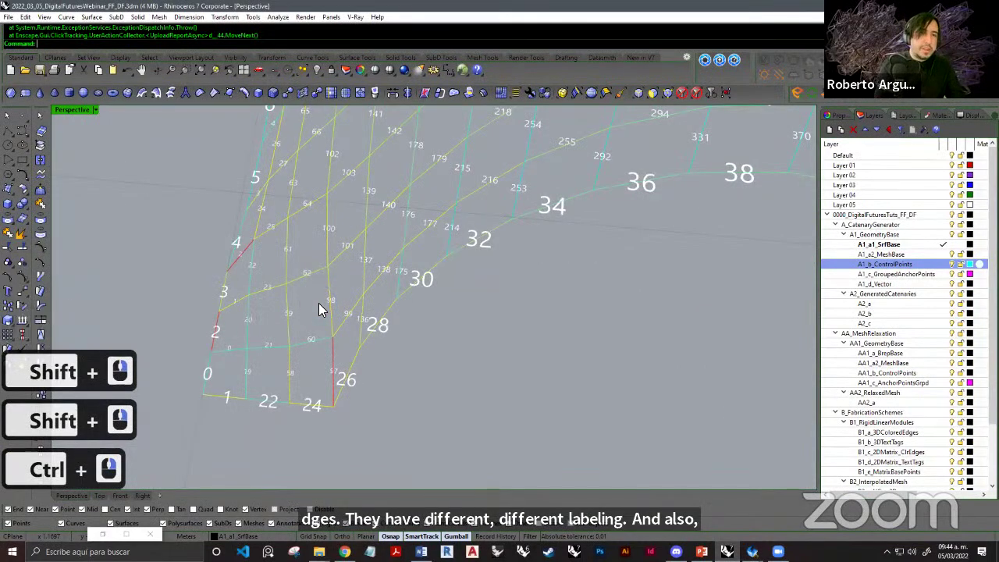
Examine the edge numbering and length colours across the shell, from the arch and its supports to the crown.
{"action": "scroll", "coordinate": [341, 323], "scroll_direction": "down", "scroll_amount": 5}
{"action": "right_click_drag", "start_coordinate": [365, 338], "coordinate": [533, 233], "text": "shift"}
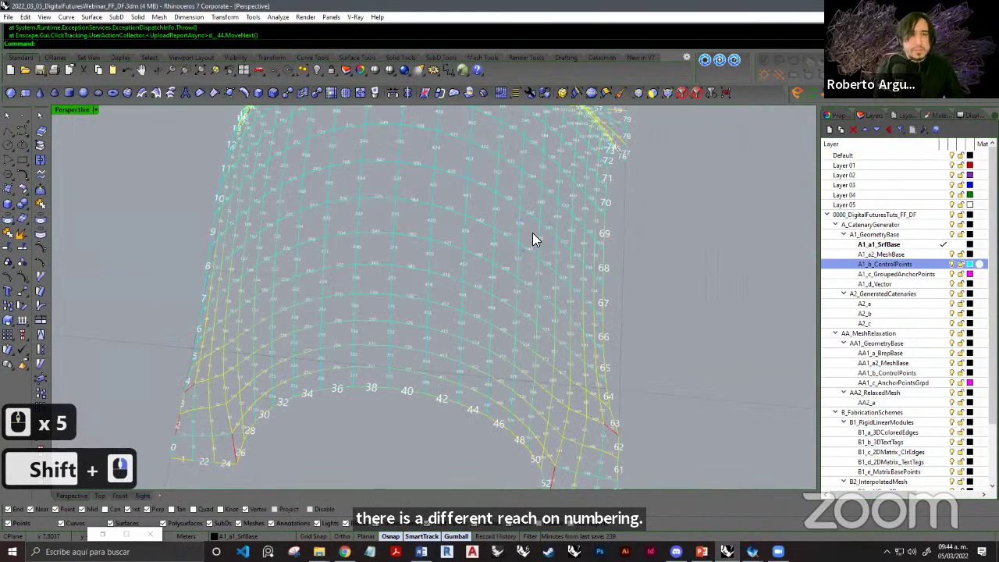
{"action": "scroll", "coordinate": [482, 279], "scroll_direction": "down", "scroll_amount": 3}
{"action": "right_click_drag", "start_coordinate": [481, 278], "coordinate": [391, 289], "text": "shift"}
{"action": "scroll", "coordinate": [386, 281], "scroll_direction": "up", "scroll_amount": 8}
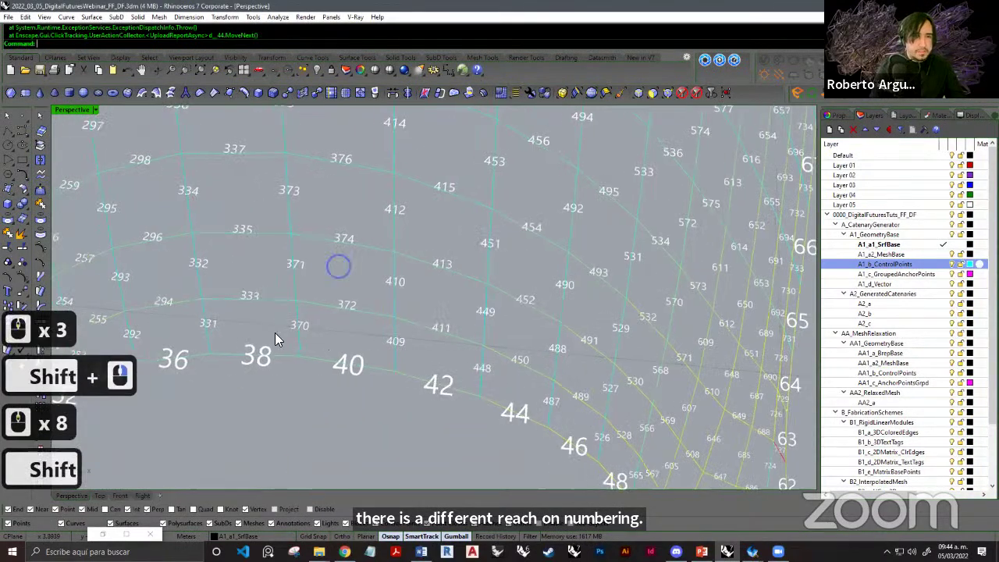
{"action": "right_click_drag", "start_coordinate": [275, 334], "coordinate": [411, 337], "text": "shift"}
{"action": "scroll", "coordinate": [363, 314], "scroll_direction": "up", "scroll_amount": 3}
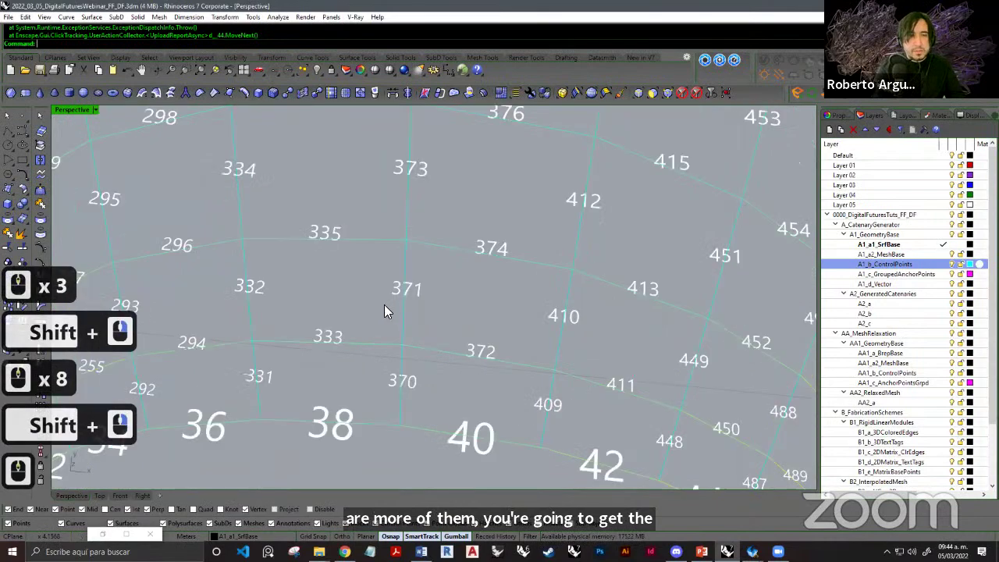
{"action": "scroll", "coordinate": [352, 283], "scroll_direction": "down", "scroll_amount": 5}
{"action": "right_click_drag", "start_coordinate": [417, 312], "coordinate": [404, 341], "text": "shift"}
{"action": "scroll", "coordinate": [404, 341], "scroll_direction": "up", "scroll_amount": 9}
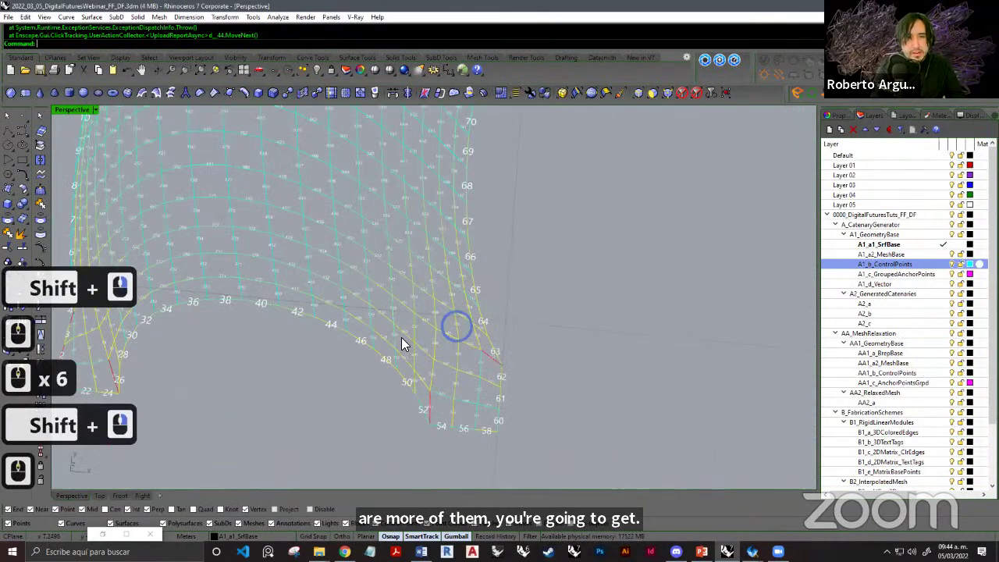
{"action": "scroll", "coordinate": [388, 281], "scroll_direction": "down", "scroll_amount": 7}
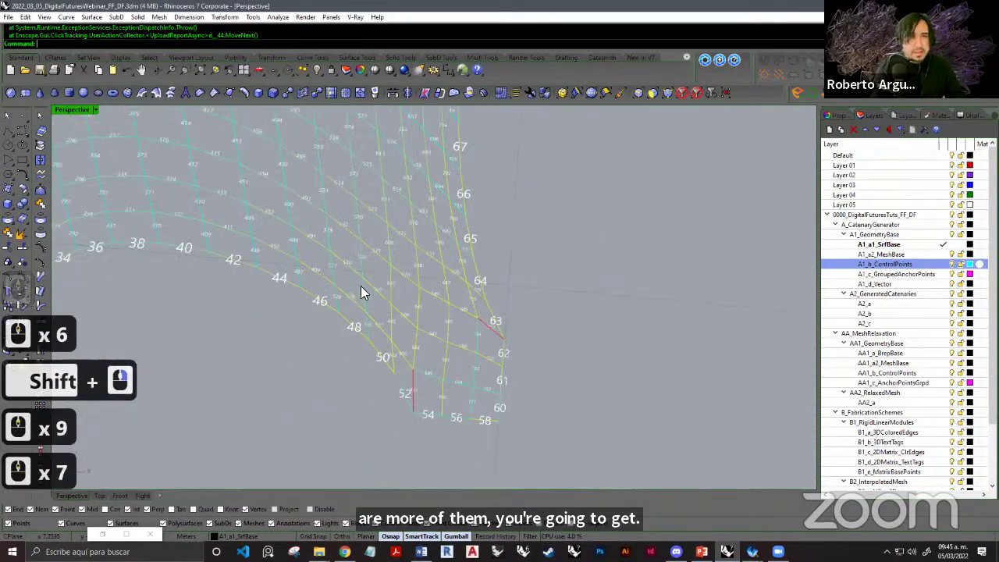
{"action": "scroll", "coordinate": [398, 270], "scroll_direction": "down", "scroll_amount": 5}
{"action": "right_click_drag", "start_coordinate": [320, 308], "coordinate": [417, 257], "text": "shift"}
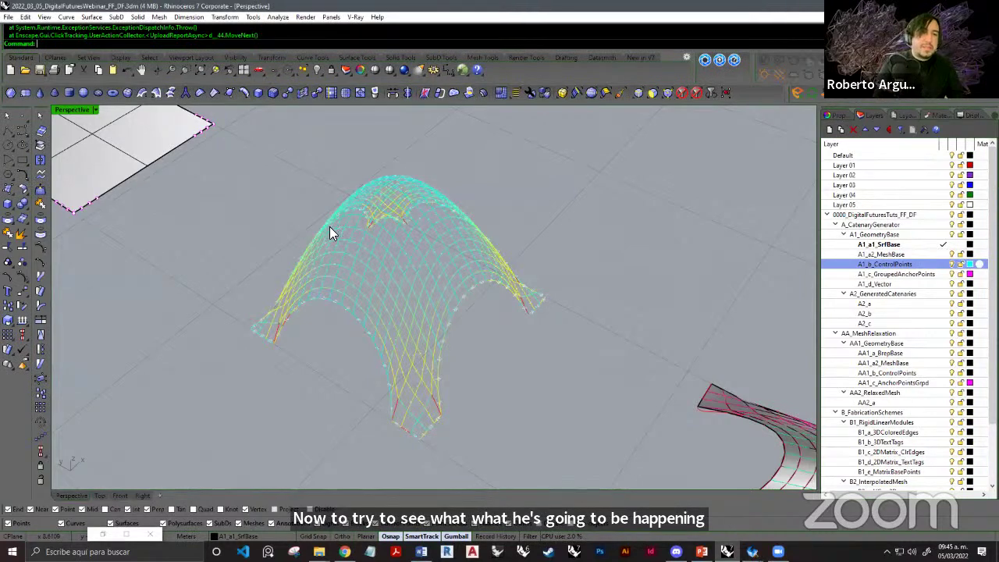
{"action": "scroll", "coordinate": [373, 228], "scroll_direction": "up", "scroll_amount": 6}
{"action": "right_click_drag", "start_coordinate": [388, 327], "coordinate": [433, 287], "text": "shift"}
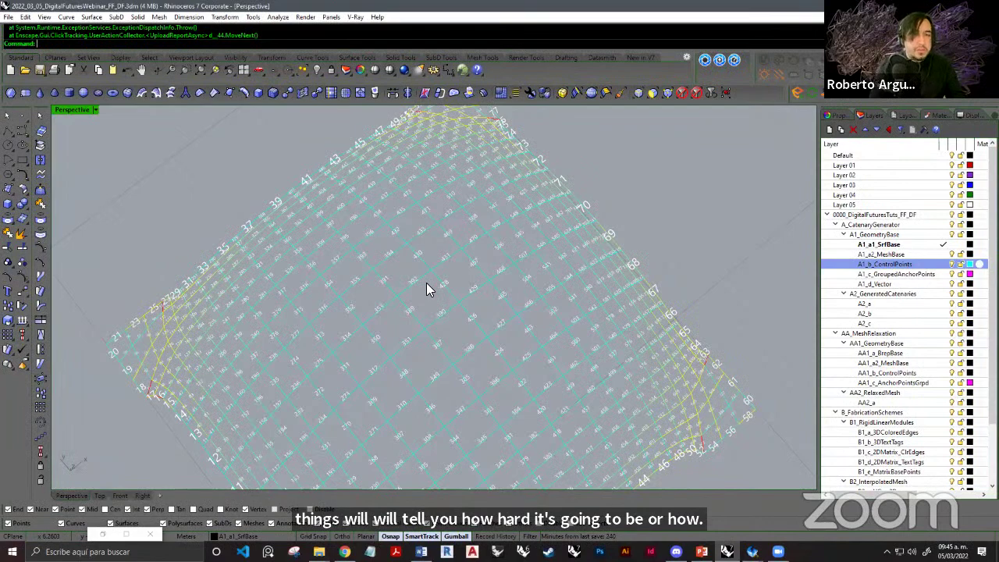
Show all hidden objects in the Rhino model.
{"action": "scroll", "coordinate": [427, 289], "scroll_direction": "down", "scroll_amount": 20}
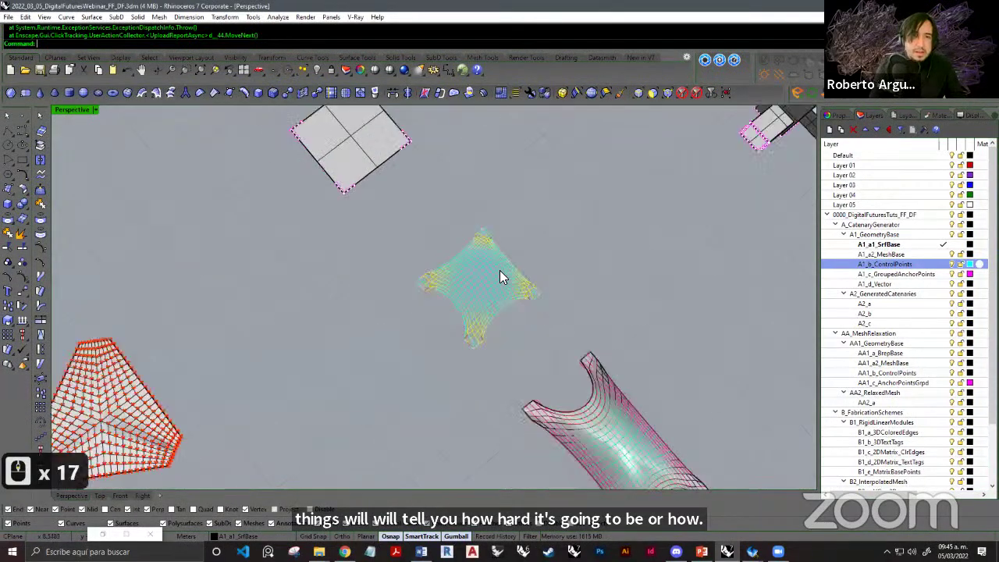
{"action": "right_click_drag", "start_coordinate": [503, 309], "coordinate": [491, 353], "text": "shift"}
{"action": "scroll", "coordinate": [494, 350], "scroll_direction": "up", "scroll_amount": 2}
{"action": "left_click_drag", "start_coordinate": [525, 267], "coordinate": [421, 366]}
{"action": "right_click", "coordinate": [318, 70]}
Select the relaxed mesh and move it next to the flat matrices of coloured edges beyond the row of arcs.
{"action": "left_click_drag", "start_coordinate": [536, 273], "coordinate": [424, 360]}
{"action": "scroll", "coordinate": [480, 338], "scroll_direction": "down", "scroll_amount": 5}
{"action": "scroll", "coordinate": [508, 295], "scroll_direction": "down", "scroll_amount": 10}
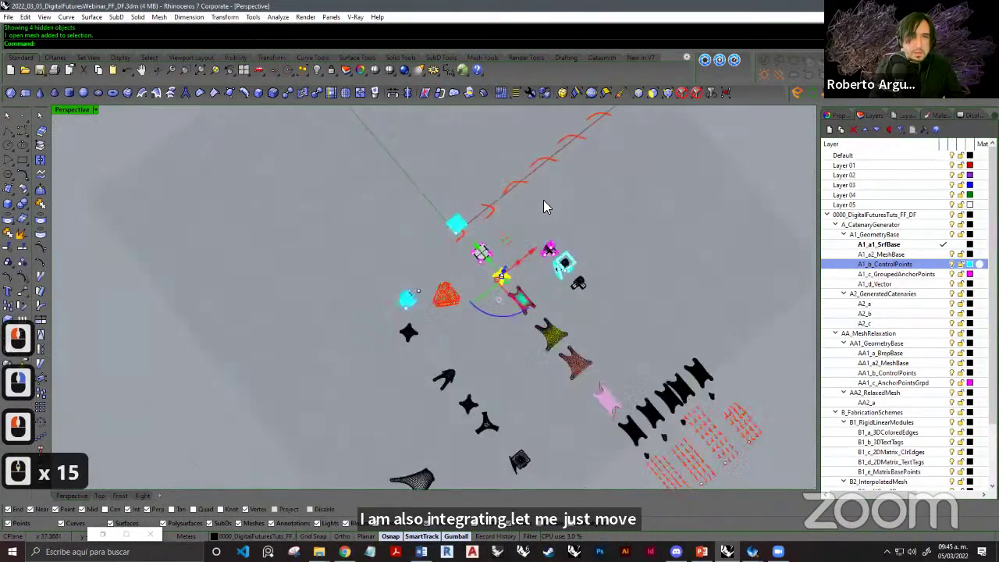
{"action": "right_click_drag", "start_coordinate": [547, 205], "coordinate": [491, 370], "text": "shift"}
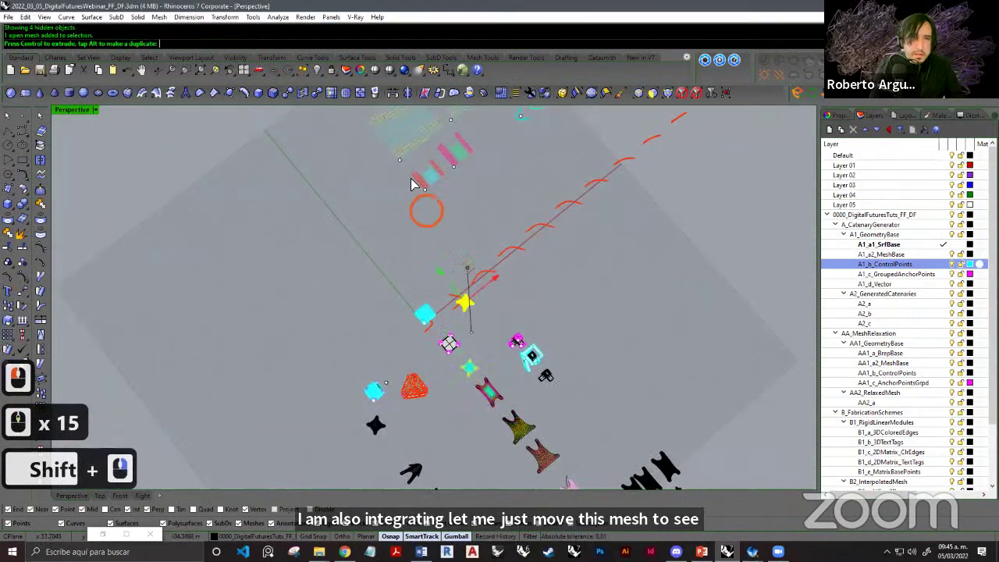
{"action": "left_click_drag", "start_coordinate": [389, 137], "coordinate": [391, 139]}
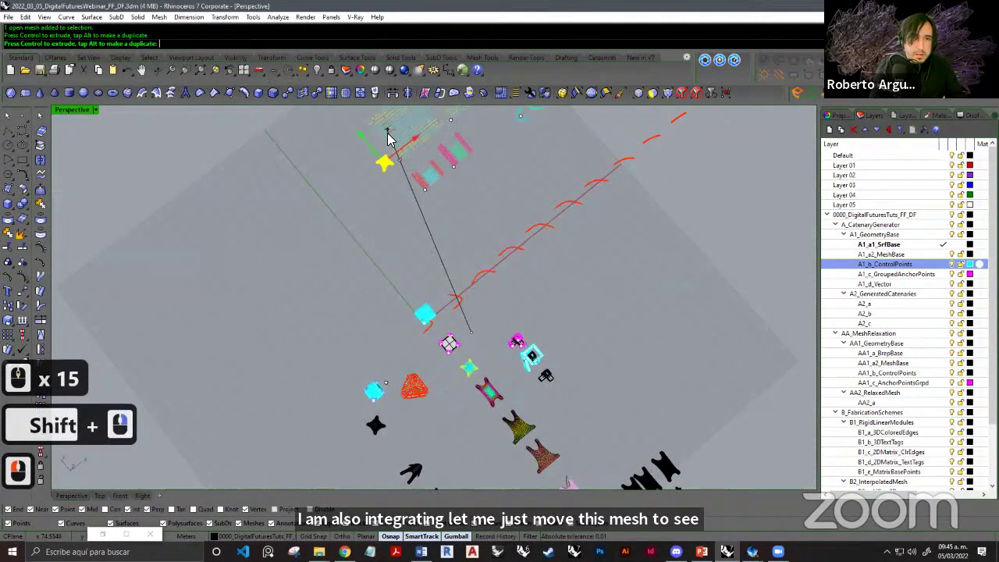
{"action": "left_click", "coordinate": [516, 216]}
Hide the moved mesh so only its coloured edge preview is left beside the flat edge matrices.
{"action": "right_click_drag", "start_coordinate": [484, 252], "coordinate": [520, 333], "text": "shift"}
{"action": "scroll", "coordinate": [446, 214], "scroll_direction": "up", "scroll_amount": 8}
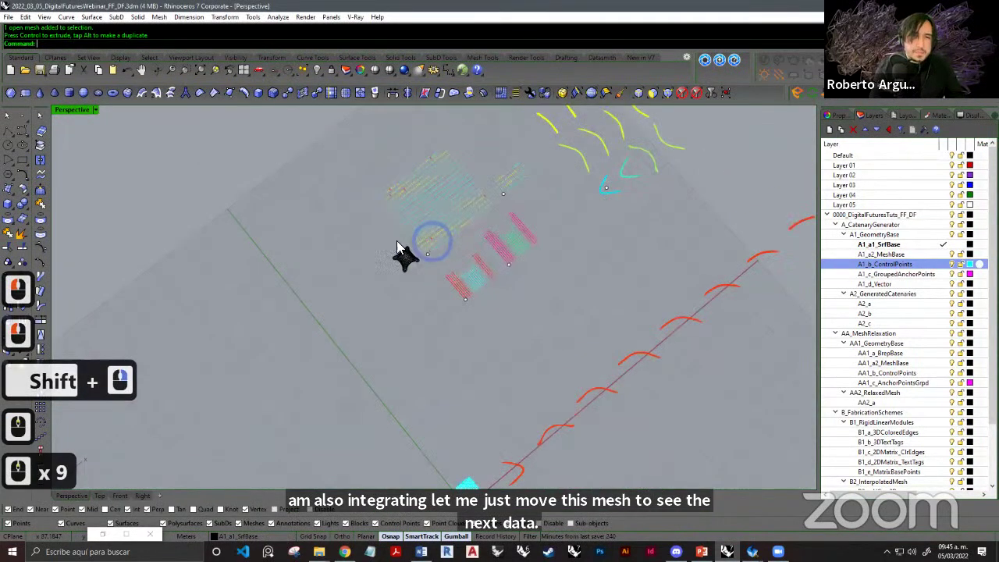
{"action": "scroll", "coordinate": [388, 295], "scroll_direction": "up", "scroll_amount": 8}
{"action": "left_click", "coordinate": [388, 294]}
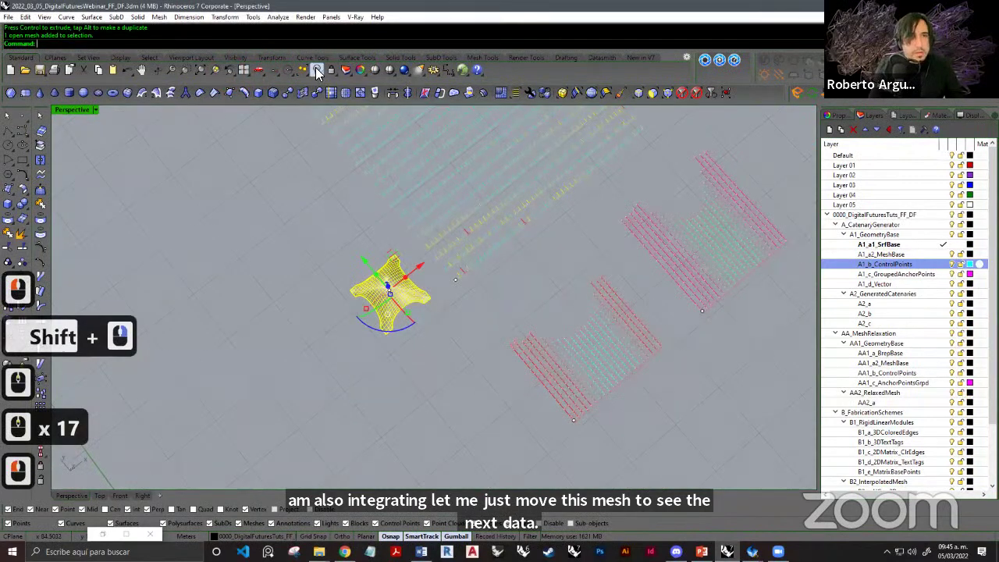
{"action": "left_click", "coordinate": [315, 70]}
Examine the rows of coloured vertical lines and labels in the flat edge matrices beside the shell.
{"action": "right_click_drag", "start_coordinate": [508, 297], "coordinate": [406, 243]}
{"action": "scroll", "coordinate": [496, 253], "scroll_direction": "down", "scroll_amount": 3}
{"action": "right_click_drag", "start_coordinate": [496, 253], "coordinate": [448, 299], "text": "shift"}
{"action": "scroll", "coordinate": [502, 312], "scroll_direction": "up", "scroll_amount": 3, "text": "shift"}
{"action": "scroll", "coordinate": [307, 342], "scroll_direction": "up", "scroll_amount": 13}
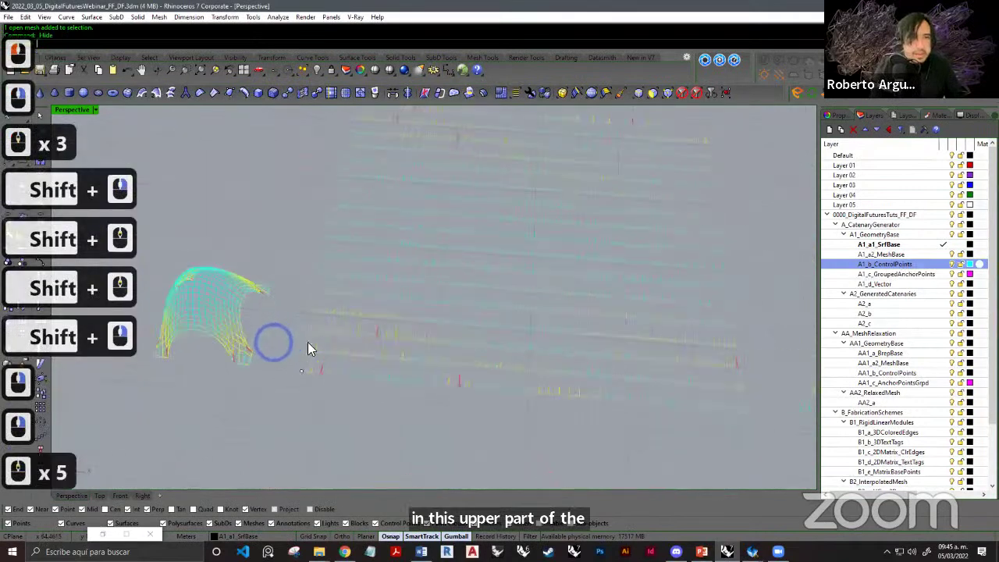
{"action": "right_click_drag", "start_coordinate": [331, 326], "coordinate": [382, 164], "text": "shift"}
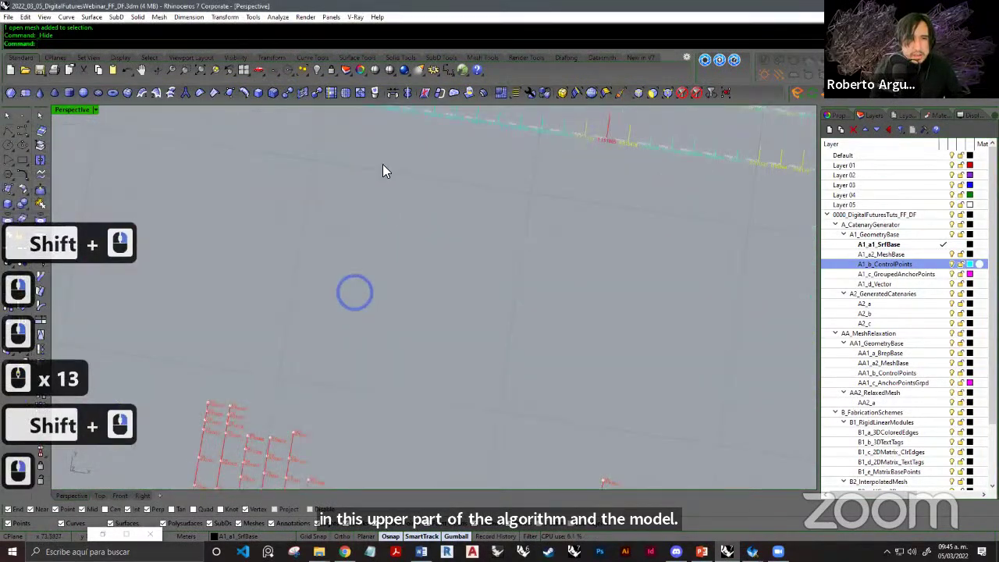
{"action": "scroll", "coordinate": [366, 300], "scroll_direction": "down", "scroll_amount": 13}
{"action": "right_click_drag", "start_coordinate": [354, 292], "coordinate": [397, 421]}
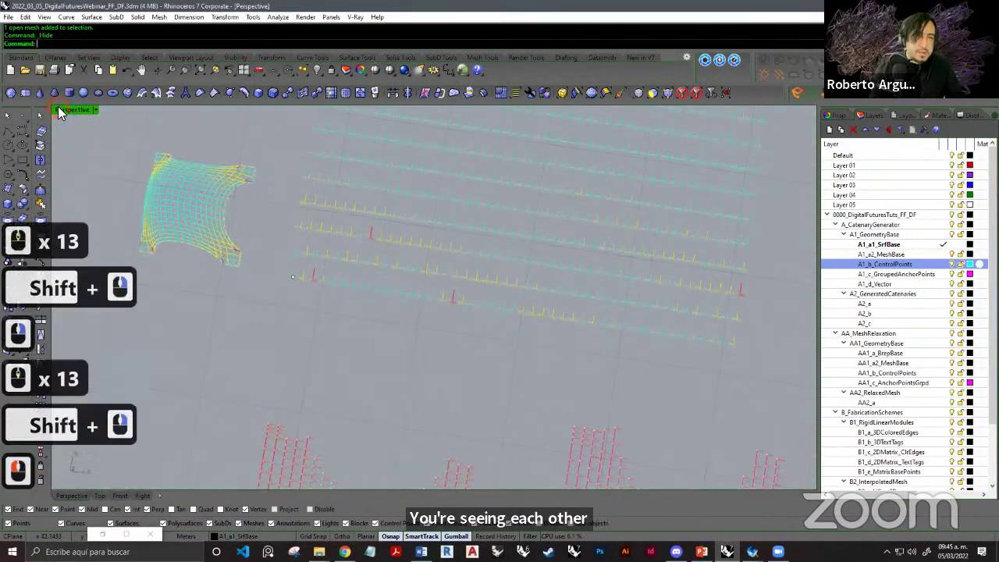
Switch from the Perspective view to a maximized Top viewport and show a wider area of the model.
{"action": "double_click", "coordinate": [57, 108]}
{"action": "left_click", "coordinate": [351, 223]}
{"action": "scroll", "coordinate": [281, 268], "scroll_direction": "down", "scroll_amount": 7}
{"action": "scroll", "coordinate": [281, 268], "scroll_direction": "down", "scroll_amount": 16}
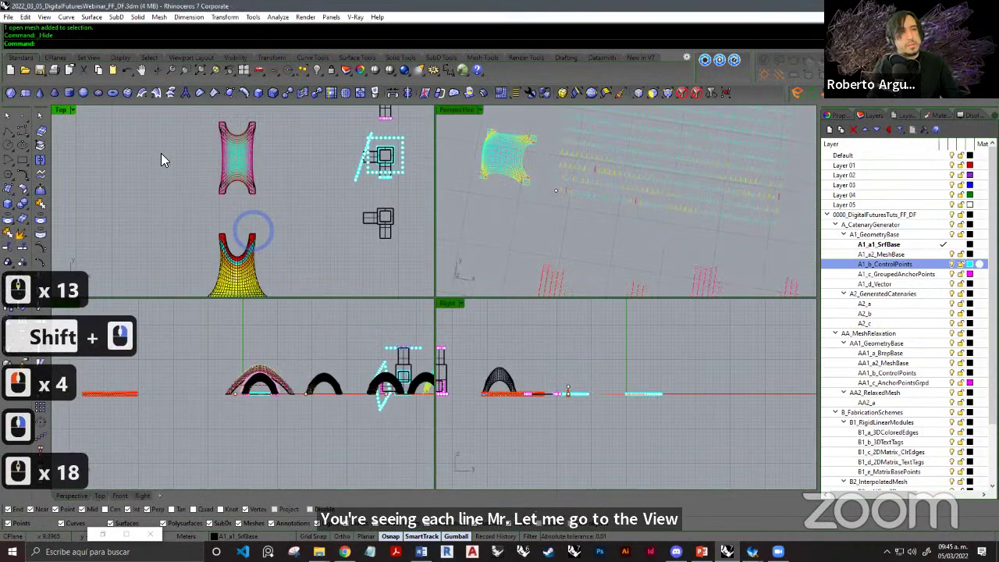
{"action": "double_click", "coordinate": [63, 111]}
{"action": "scroll", "coordinate": [423, 248], "scroll_direction": "down", "scroll_amount": 20}
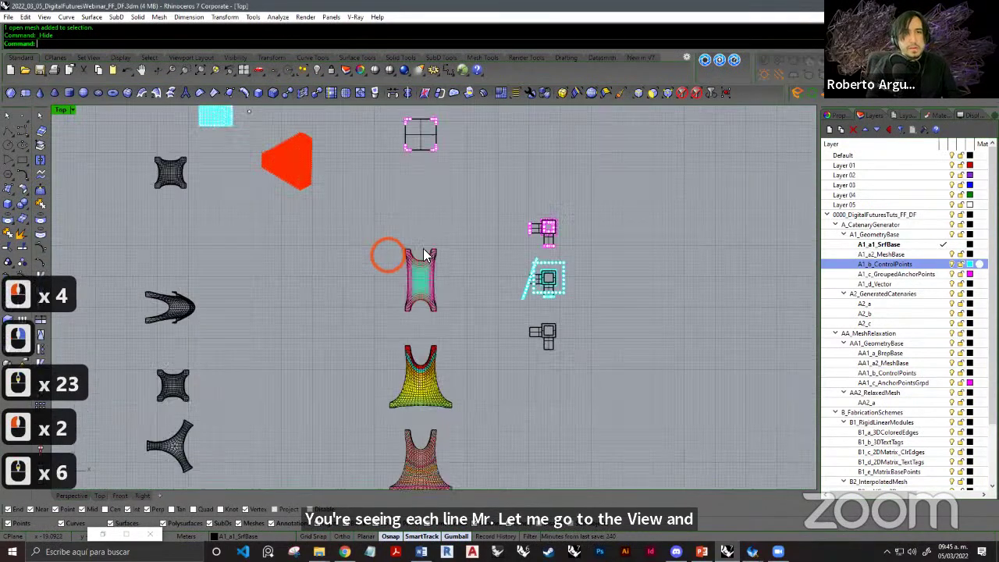
Examine the first labelled edges and their coloured lengths in the interior edges matrix, starting at IntEdge_0.
{"action": "right_click_drag", "start_coordinate": [499, 273], "coordinate": [446, 289]}
{"action": "scroll", "coordinate": [440, 285], "scroll_direction": "up", "scroll_amount": 20}
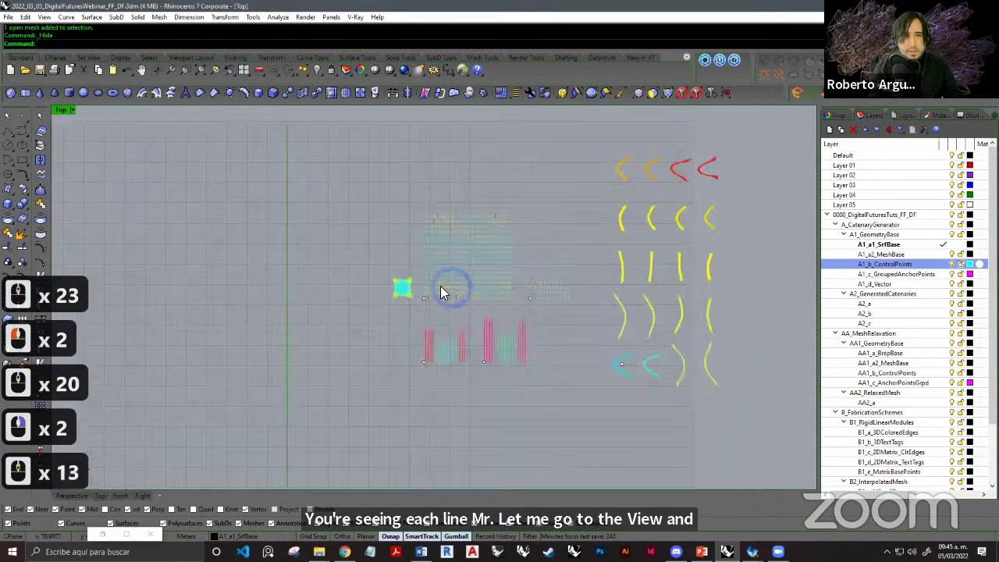
{"action": "scroll", "coordinate": [259, 305], "scroll_direction": "up", "scroll_amount": 4}
{"action": "right_click_drag", "start_coordinate": [367, 320], "coordinate": [507, 294]}
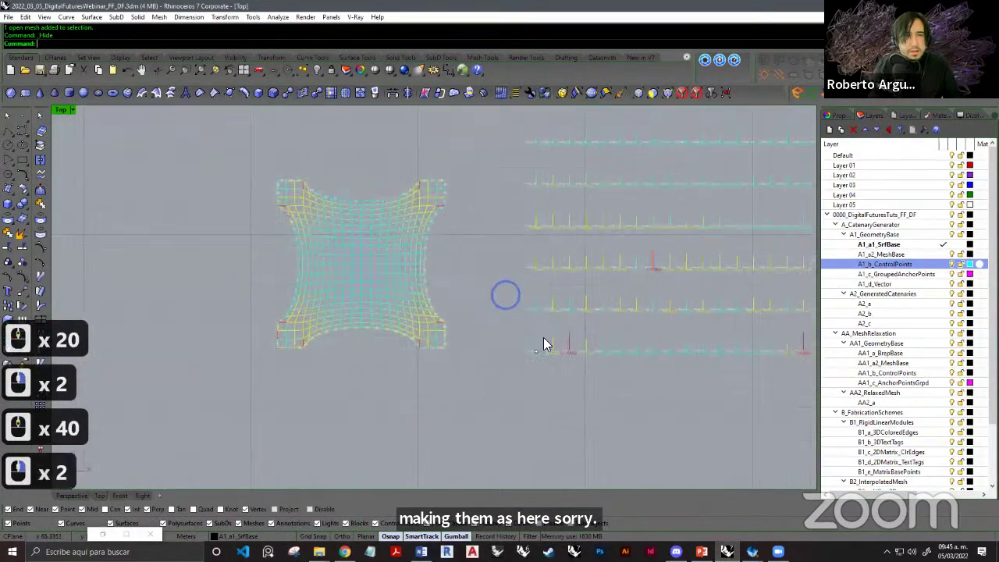
{"action": "right_click_drag", "start_coordinate": [512, 339], "coordinate": [393, 312]}
{"action": "scroll", "coordinate": [503, 349], "scroll_direction": "up", "scroll_amount": 8}
{"action": "scroll", "coordinate": [469, 339], "scroll_direction": "up", "scroll_amount": 2}
{"action": "scroll", "coordinate": [339, 336], "scroll_direction": "up", "scroll_amount": 6}
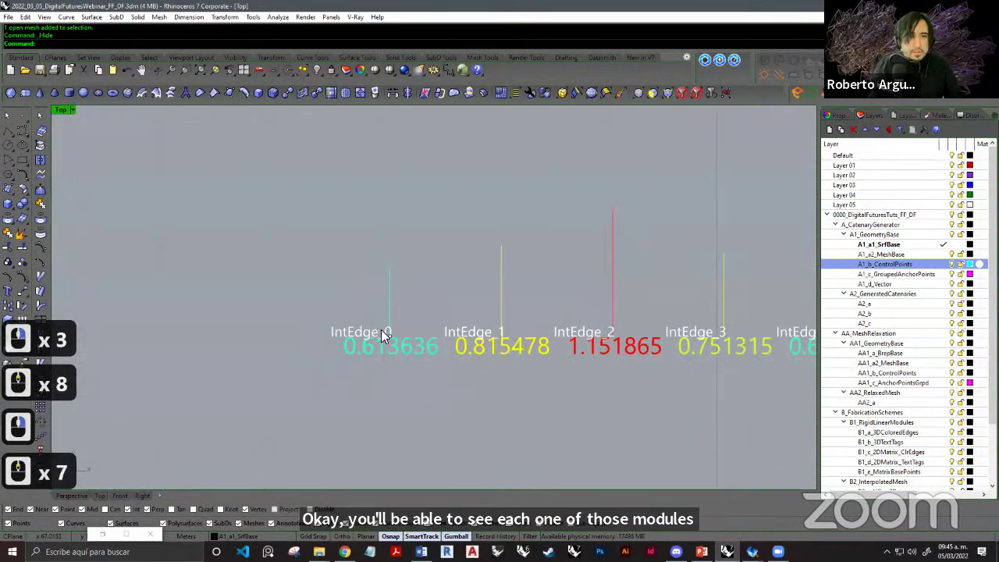
{"action": "scroll", "coordinate": [384, 337], "scroll_direction": "up", "scroll_amount": 5}
{"action": "right_click_drag", "start_coordinate": [310, 346], "coordinate": [322, 345]}
{"action": "right_click_drag", "start_coordinate": [542, 330], "coordinate": [351, 330]}
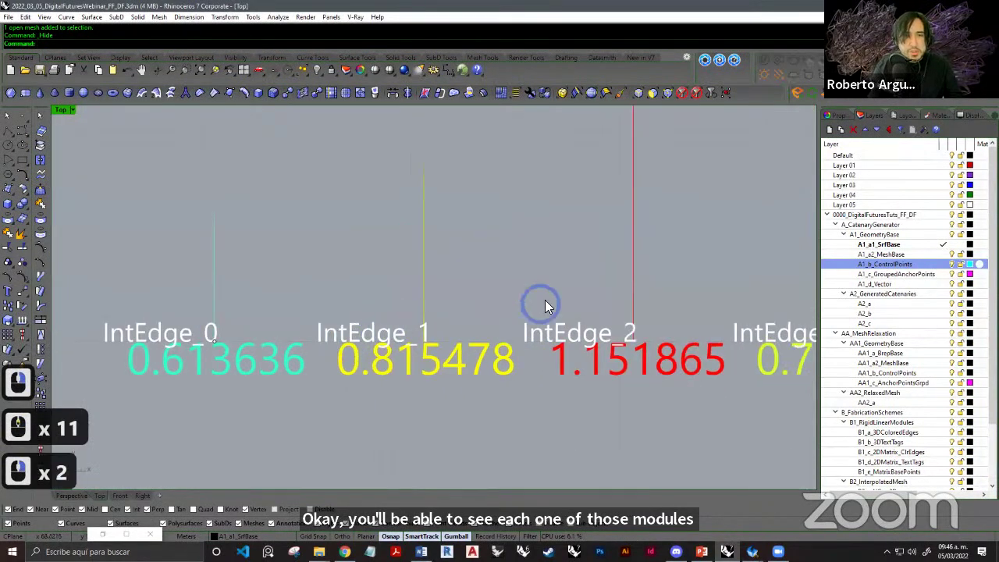
Follow the nested rows of the interior edges matrix from the first row up to the last one.
{"action": "scroll", "coordinate": [583, 303], "scroll_direction": "down", "scroll_amount": 8}
{"action": "right_click_drag", "start_coordinate": [595, 302], "coordinate": [431, 307]}
{"action": "scroll", "coordinate": [430, 307], "scroll_direction": "down", "scroll_amount": 11}
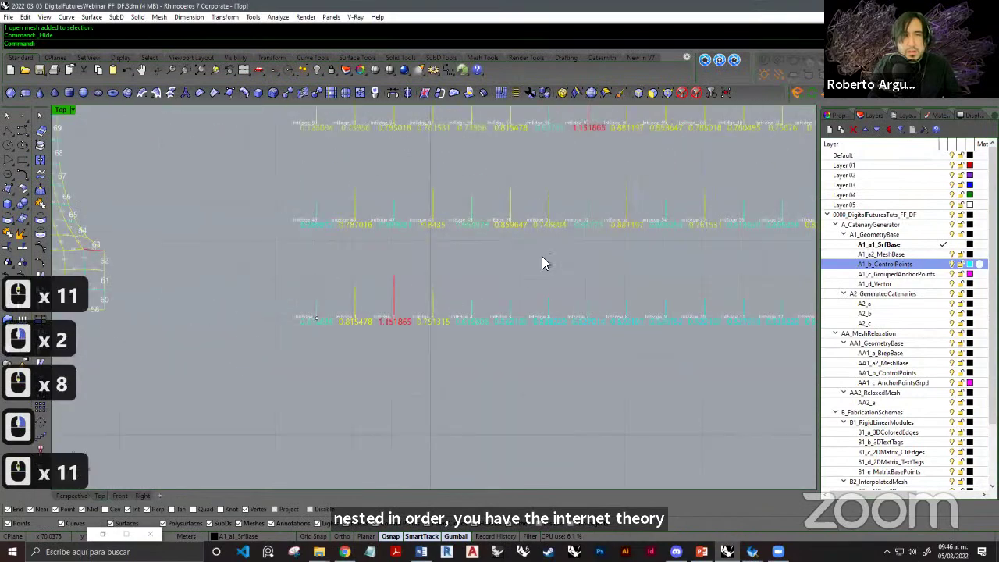
{"action": "right_click_drag", "start_coordinate": [550, 264], "coordinate": [464, 333]}
{"action": "right_click_drag", "start_coordinate": [679, 151], "coordinate": [453, 406]}
{"action": "scroll", "coordinate": [559, 279], "scroll_direction": "down", "scroll_amount": 5}
{"action": "scroll", "coordinate": [515, 281], "scroll_direction": "down", "scroll_amount": 4}
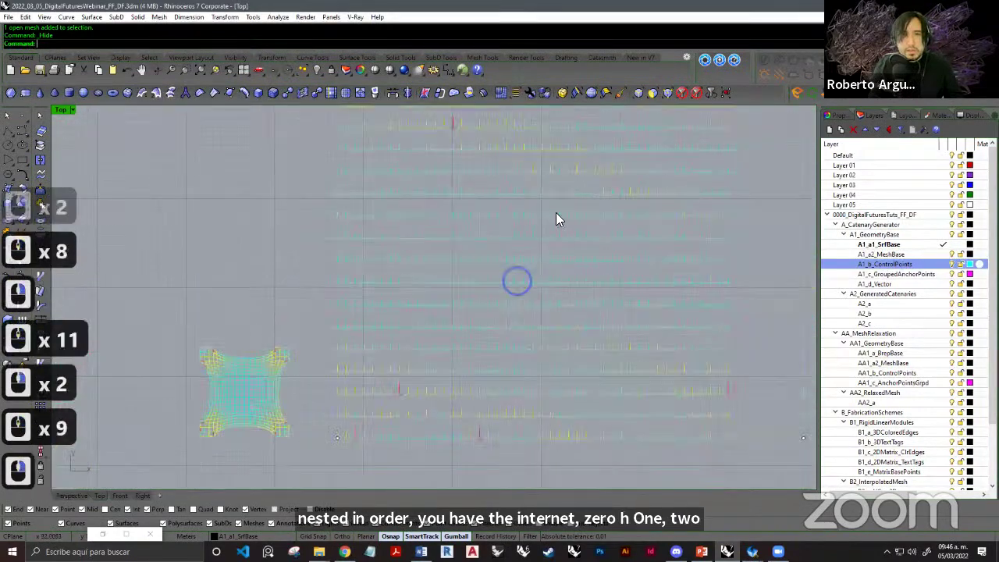
{"action": "right_click_drag", "start_coordinate": [556, 212], "coordinate": [437, 257]}
{"action": "right_click_drag", "start_coordinate": [581, 204], "coordinate": [459, 251]}
{"action": "right_click_drag", "start_coordinate": [481, 213], "coordinate": [454, 247]}
{"action": "scroll", "coordinate": [454, 247], "scroll_direction": "up", "scroll_amount": 4}
{"action": "scroll", "coordinate": [454, 247], "scroll_direction": "up", "scroll_amount": 4}
{"action": "scroll", "coordinate": [454, 247], "scroll_direction": "down", "scroll_amount": 12}
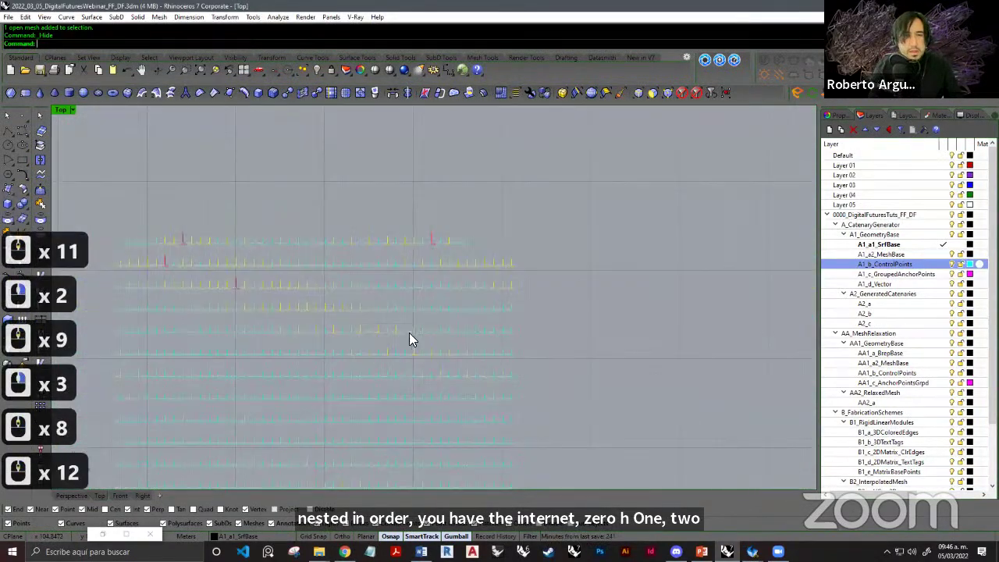
Examine the labelled rows of the naked edges matrix, starting at NkdEdge_0, and compare it with the neighbouring matrices.
{"action": "right_click_drag", "start_coordinate": [409, 332], "coordinate": [379, 238]}
{"action": "right_click_drag", "start_coordinate": [416, 250], "coordinate": [399, 246]}
{"action": "scroll", "coordinate": [373, 301], "scroll_direction": "up", "scroll_amount": 19}
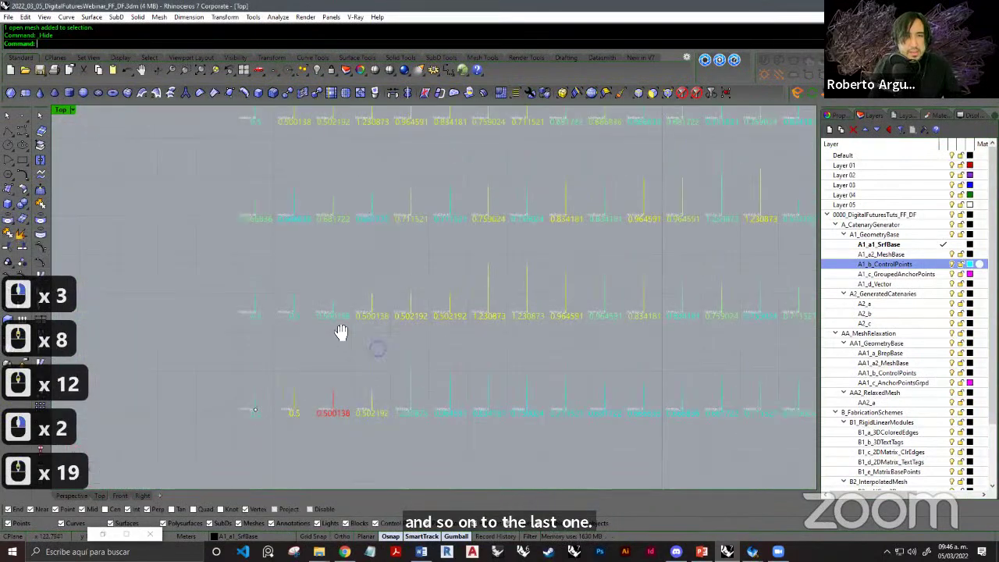
{"action": "scroll", "coordinate": [185, 392], "scroll_direction": "down", "scroll_amount": 1}
{"action": "scroll", "coordinate": [188, 401], "scroll_direction": "up", "scroll_amount": 7}
{"action": "scroll", "coordinate": [234, 390], "scroll_direction": "up", "scroll_amount": 1}
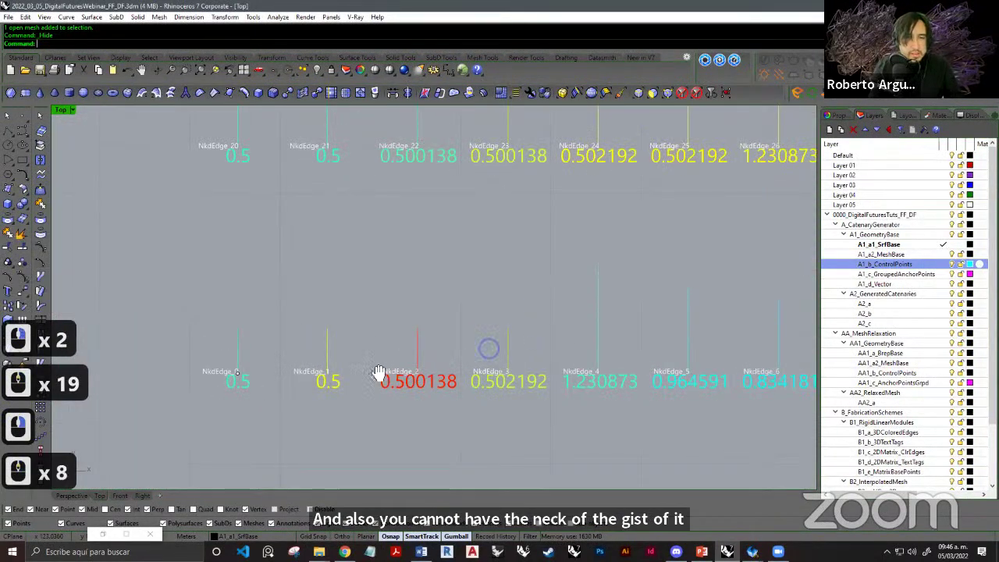
{"action": "left_click", "coordinate": [304, 350]}
{"action": "scroll", "coordinate": [304, 350], "scroll_direction": "down", "scroll_amount": 13}
{"action": "scroll", "coordinate": [423, 278], "scroll_direction": "up", "scroll_amount": 3}
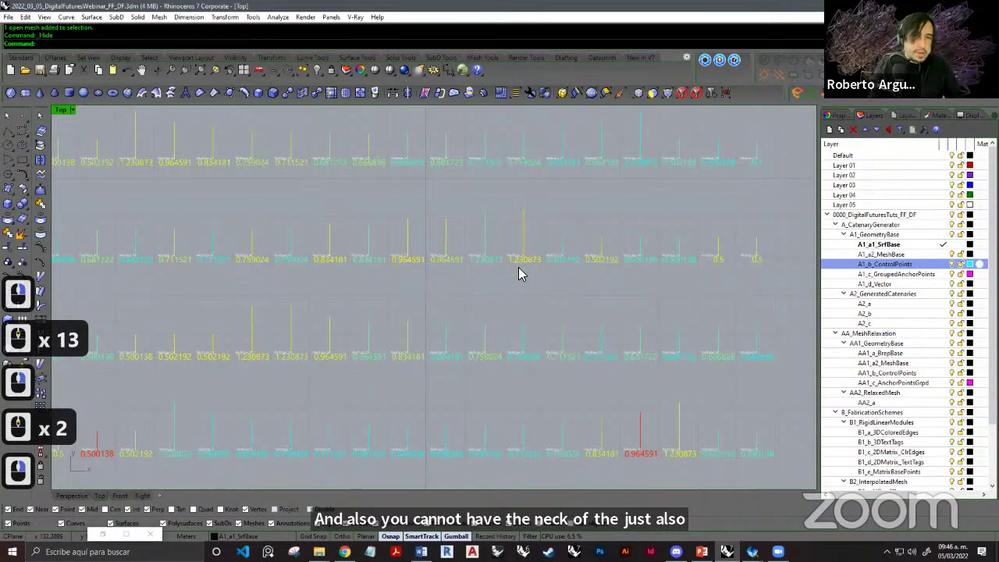
{"action": "right_click_drag", "start_coordinate": [352, 301], "coordinate": [432, 272]}
{"action": "scroll", "coordinate": [464, 273], "scroll_direction": "down", "scroll_amount": 15}
{"action": "right_click_drag", "start_coordinate": [306, 298], "coordinate": [524, 292]}
Switch from the Top view to a maximized Perspective viewport showing the coloured shell and its flat matrices.
{"action": "double_click", "coordinate": [54, 109]}
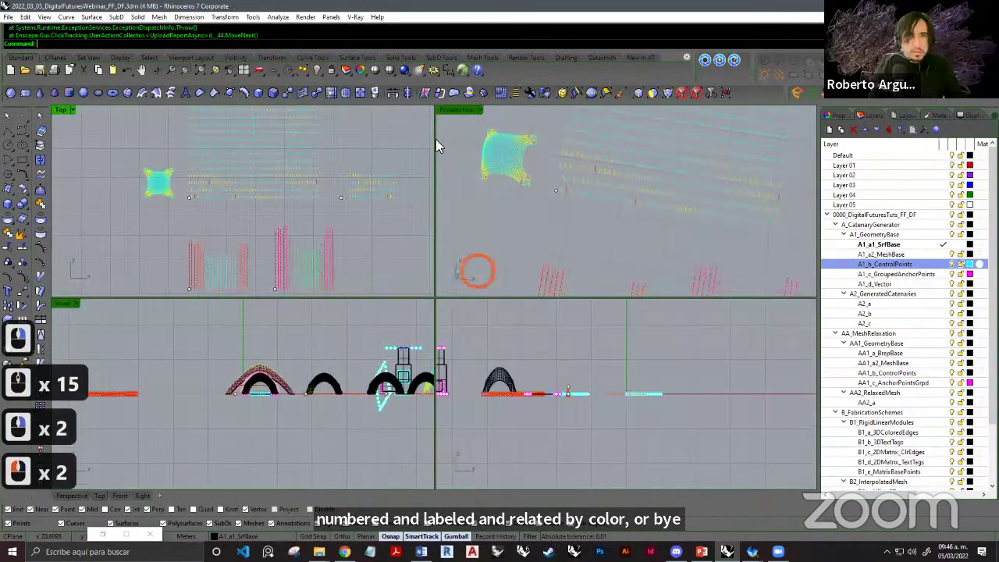
{"action": "double_click", "coordinate": [445, 113]}
{"action": "right_click_drag", "start_coordinate": [383, 336], "coordinate": [333, 221], "text": "shift"}
{"action": "scroll", "coordinate": [528, 364], "scroll_direction": "down", "scroll_amount": 6}
{"action": "right_click_drag", "start_coordinate": [528, 364], "coordinate": [452, 285], "text": "shift"}
{"action": "scroll", "coordinate": [440, 278], "scroll_direction": "down", "scroll_amount": 2}
Bring the Grasshopper definition back beside the Rhino viewport and show its Interior Edges and Naked Edges groups with the matrices.
{"action": "left_click", "coordinate": [103, 535]}
{"action": "right_click_drag", "start_coordinate": [772, 378], "coordinate": [707, 227]}
{"action": "scroll", "coordinate": [864, 323], "scroll_direction": "down", "scroll_amount": 4}
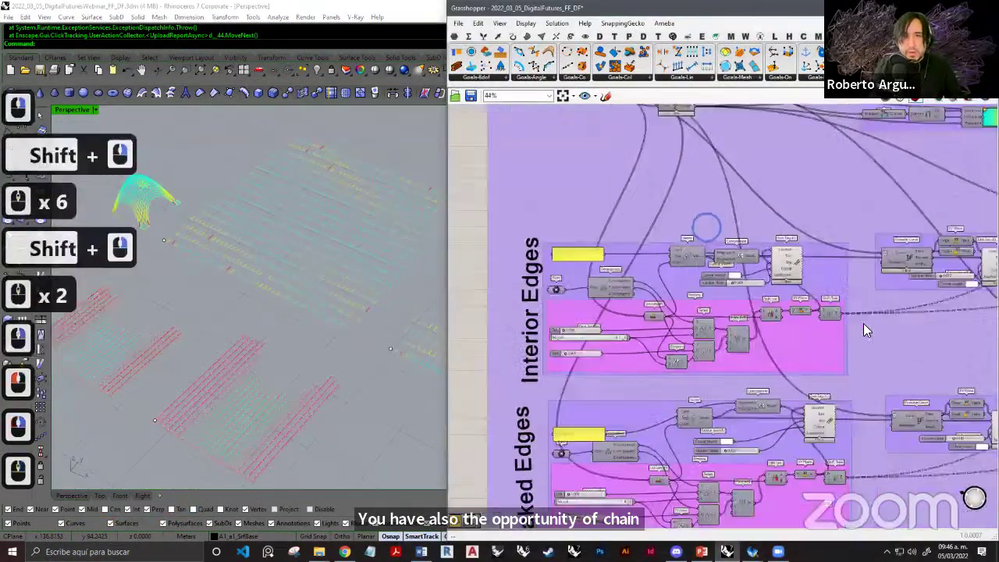
{"action": "right_click_drag", "start_coordinate": [795, 340], "coordinate": [803, 307]}
{"action": "right_click_drag", "start_coordinate": [195, 279], "coordinate": [232, 254], "text": "shift"}
{"action": "scroll", "coordinate": [236, 256], "scroll_direction": "down", "scroll_amount": 2}
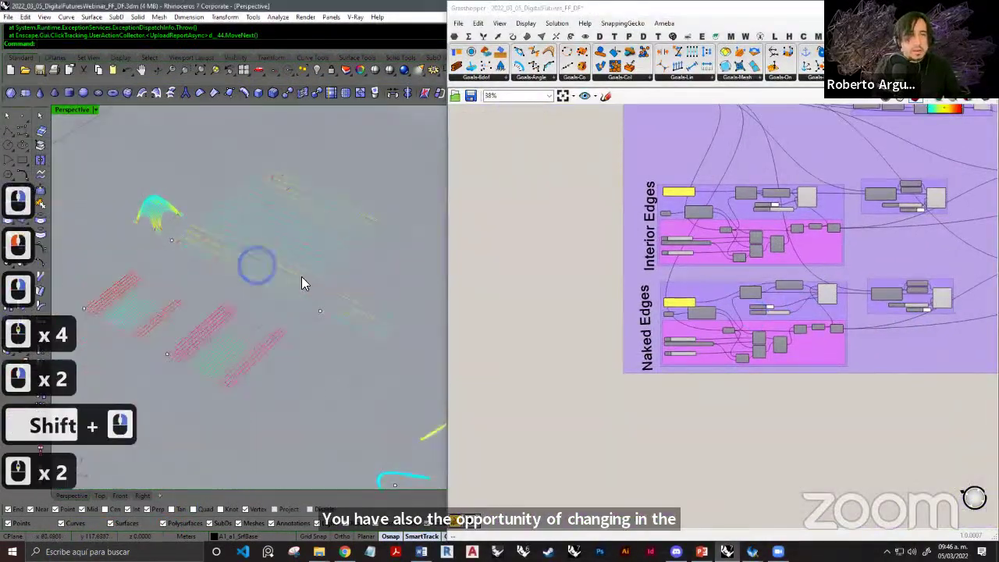
{"action": "right_click_drag", "start_coordinate": [301, 276], "coordinate": [293, 267]}
{"action": "right_click_drag", "start_coordinate": [213, 263], "coordinate": [215, 213]}
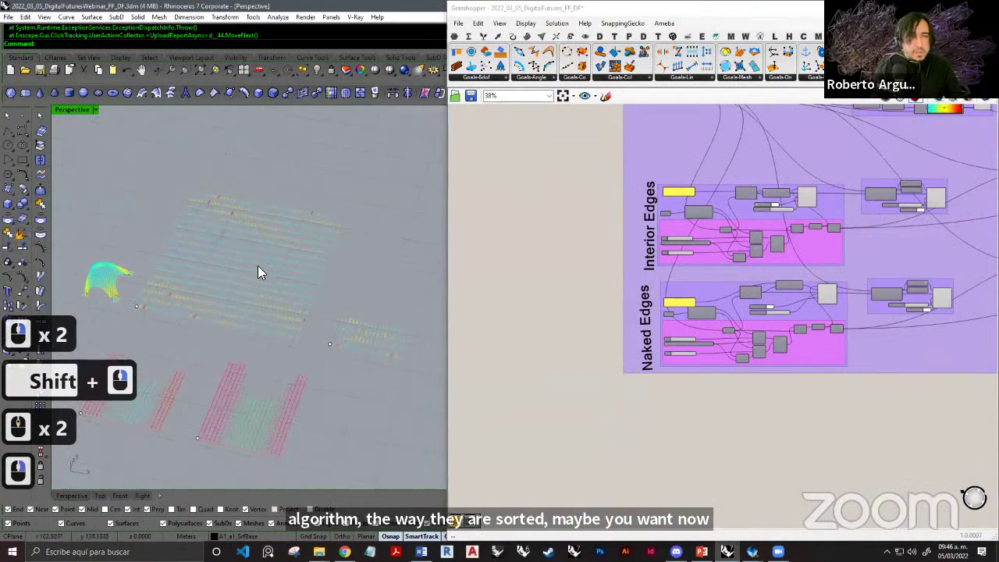
Examine the Nesting inputs of the Interior Edges group: the two Dist sliders and the No_col digit scroller.
{"action": "scroll", "coordinate": [613, 219], "scroll_direction": "up", "scroll_amount": 8}
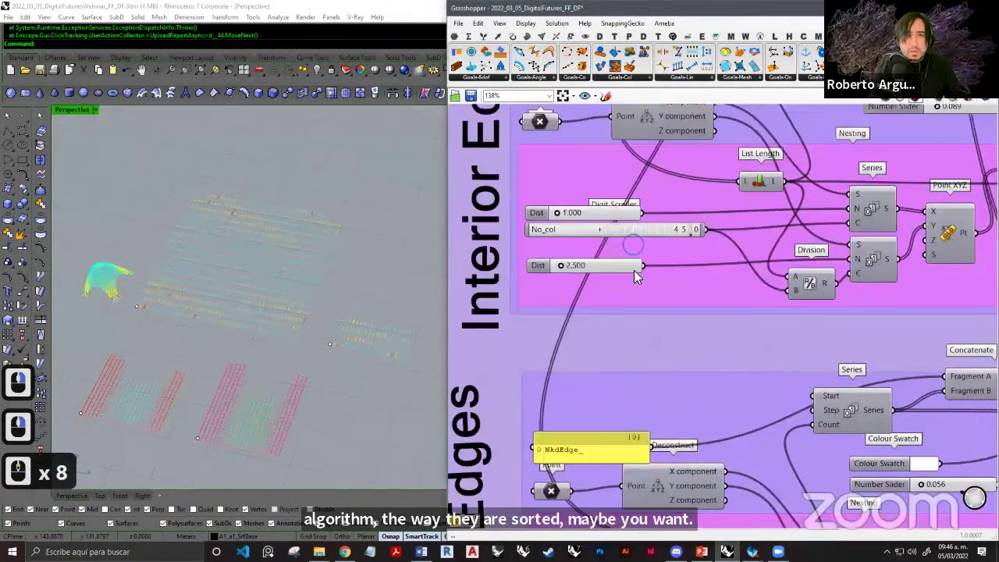
{"action": "scroll", "coordinate": [641, 341], "scroll_direction": "down", "scroll_amount": 5}
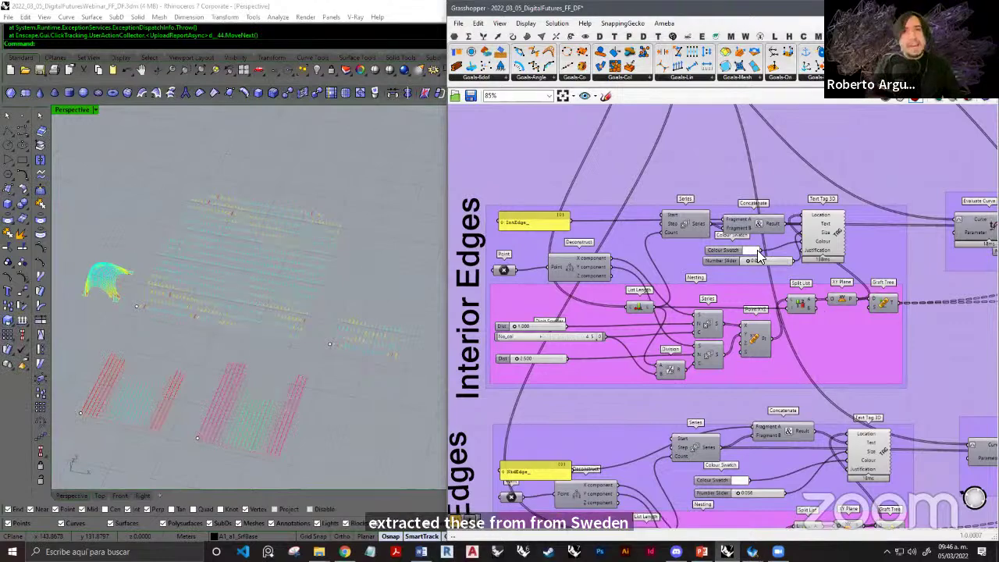
{"action": "scroll", "coordinate": [541, 342], "scroll_direction": "up", "scroll_amount": 5}
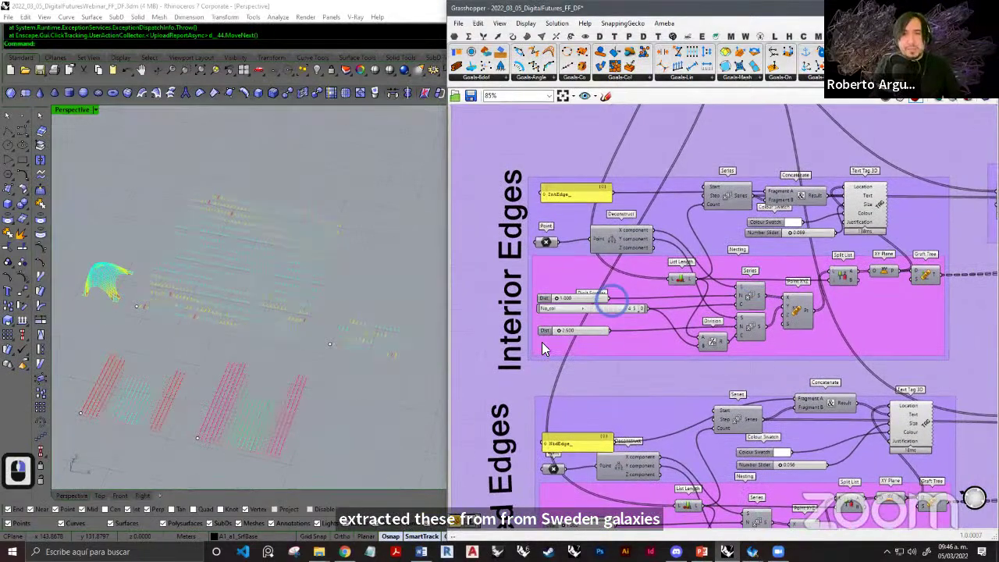
{"action": "scroll", "coordinate": [542, 342], "scroll_direction": "down", "scroll_amount": 4}
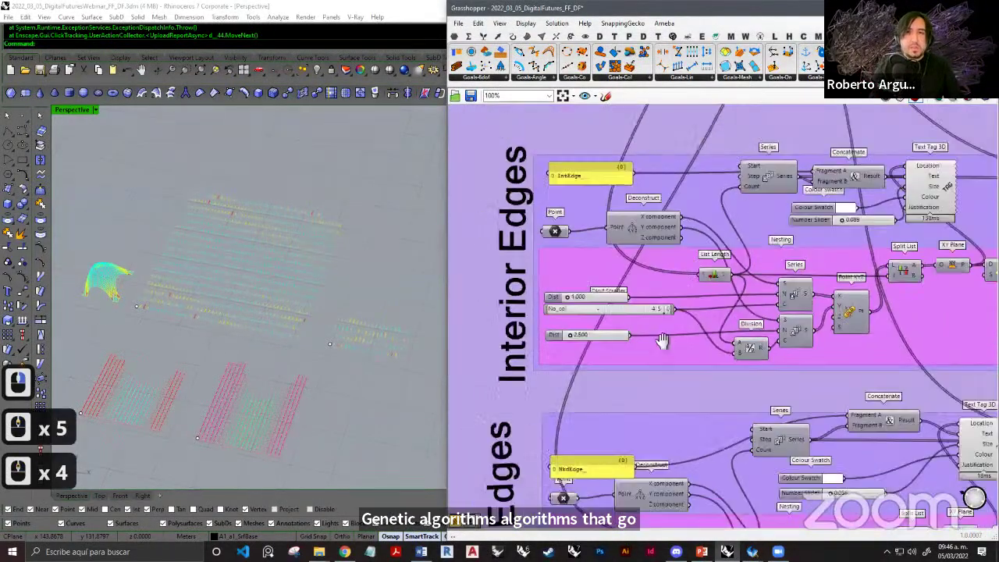
{"action": "right_click_drag", "start_coordinate": [716, 332], "coordinate": [676, 339]}
{"action": "right_click_drag", "start_coordinate": [641, 271], "coordinate": [832, 234]}
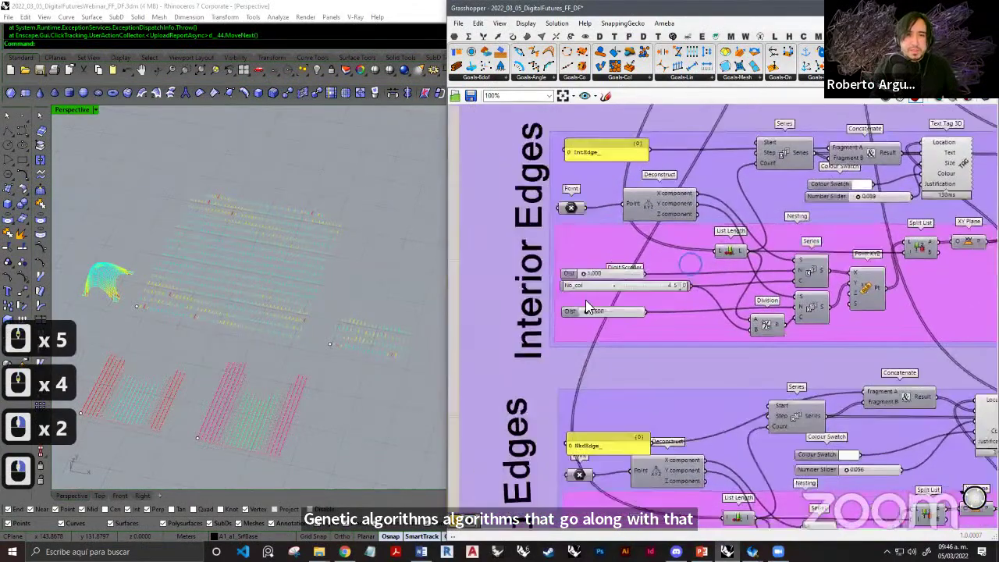
{"action": "scroll", "coordinate": [578, 305], "scroll_direction": "up", "scroll_amount": 5}
{"action": "scroll", "coordinate": [640, 302], "scroll_direction": "up", "scroll_amount": 1}
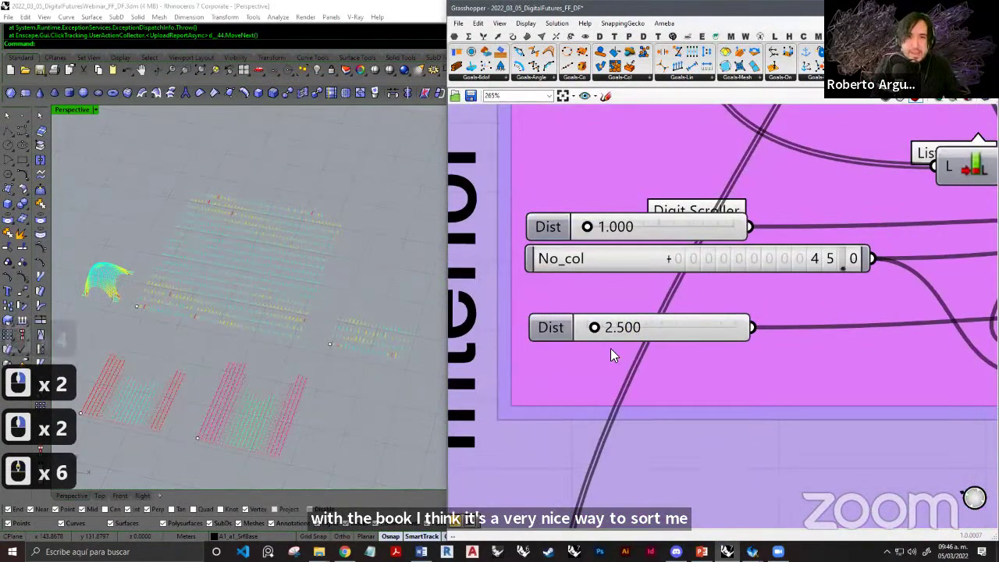
Set the No_col digit scroller of the Interior Edges nesting to 36 columns.
{"action": "left_click_drag", "start_coordinate": [829, 277], "coordinate": [830, 320]}
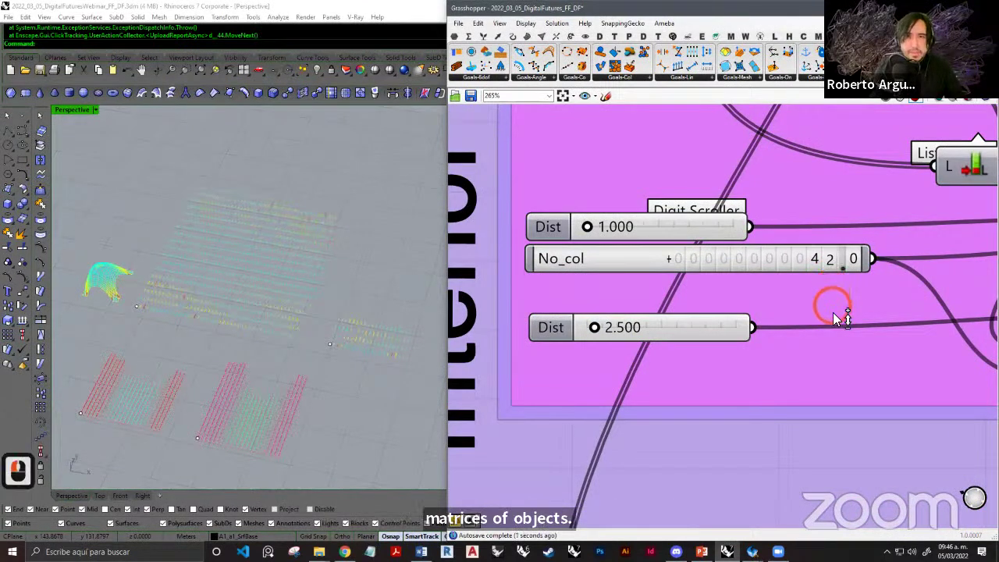
{"action": "left_click_drag", "start_coordinate": [824, 270], "coordinate": [830, 314]}
{"action": "mouse_move", "coordinate": [830, 260]}
{"action": "left_mouse_down"}
{"action": "mouse_move", "coordinate": [830, 311]}
{"action": "mouse_move", "coordinate": [827, 271]}
{"action": "left_mouse_up"}
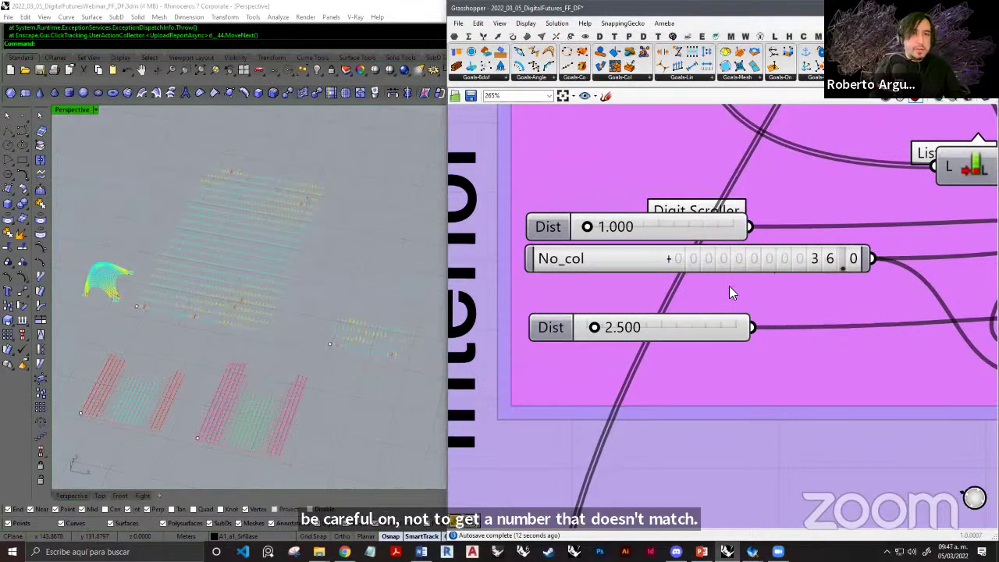
Examine how List Length and the No_col value feed the Division and Series components of the interior nesting.
{"action": "right_click_drag", "start_coordinate": [675, 286], "coordinate": [724, 315]}
{"action": "scroll", "coordinate": [741, 334], "scroll_direction": "down", "scroll_amount": 5}
{"action": "scroll", "coordinate": [686, 328], "scroll_direction": "up", "scroll_amount": 4}
{"action": "right_click_drag", "start_coordinate": [873, 288], "coordinate": [610, 302]}
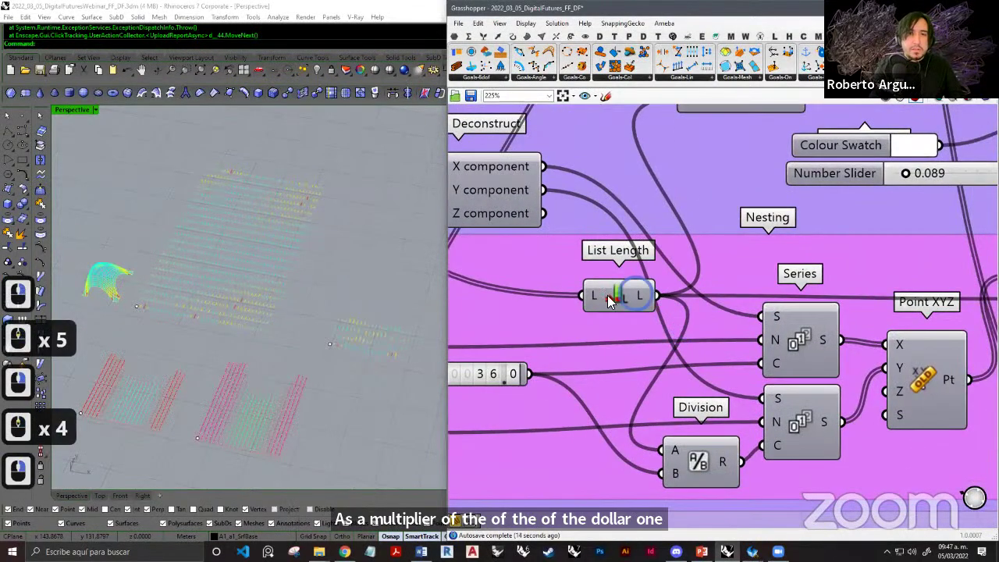
{"action": "right_click_drag", "start_coordinate": [676, 321], "coordinate": [739, 354]}
Inspect the last labels at the end of the interior matrix's final row for overlapping edges, around IntEdge_754.
{"action": "right_click_drag", "start_coordinate": [275, 266], "coordinate": [331, 344]}
{"action": "scroll", "coordinate": [355, 277], "scroll_direction": "up", "scroll_amount": 5}
{"action": "scroll", "coordinate": [386, 208], "scroll_direction": "up", "scroll_amount": 20}
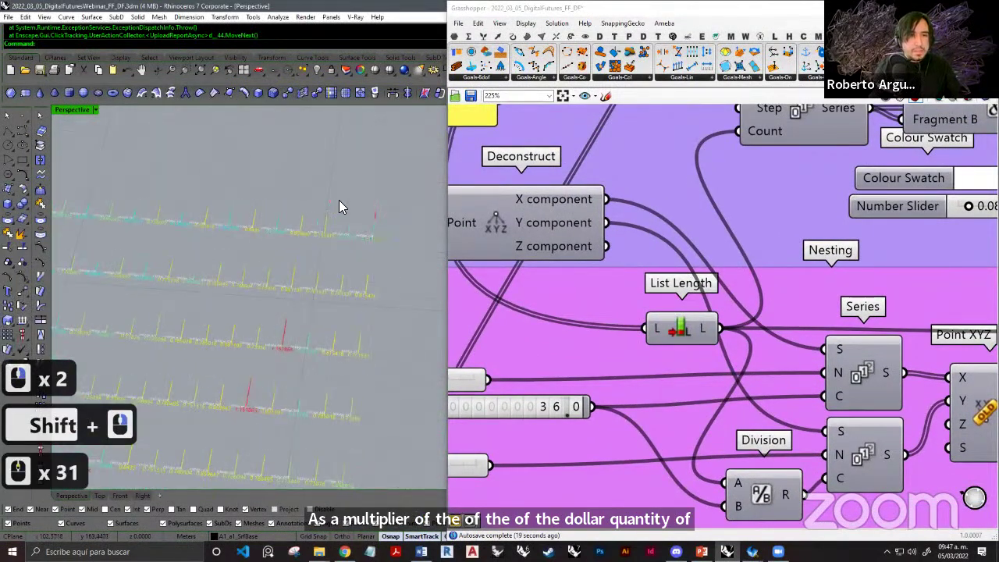
{"action": "left_click", "coordinate": [200, 69]}
{"action": "left_click_drag", "start_coordinate": [334, 214], "coordinate": [402, 281]}
{"action": "right_click_drag", "start_coordinate": [364, 272], "coordinate": [292, 296], "text": "shift"}
{"action": "scroll", "coordinate": [383, 316], "scroll_direction": "down", "scroll_amount": 1}
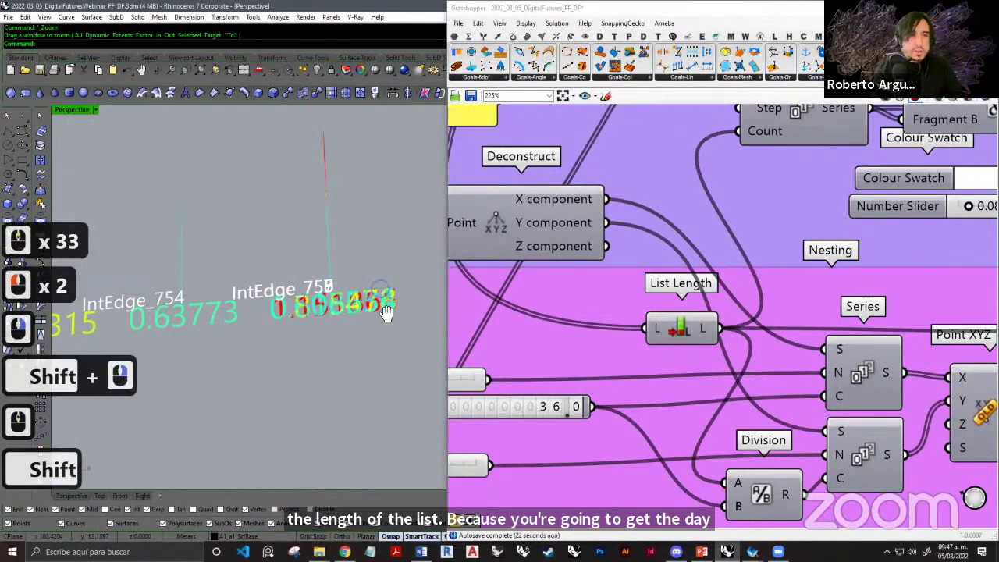
{"action": "right_click_drag", "start_coordinate": [331, 257], "coordinate": [323, 278], "text": "shift"}
{"action": "right_click_drag", "start_coordinate": [348, 323], "coordinate": [346, 260]}
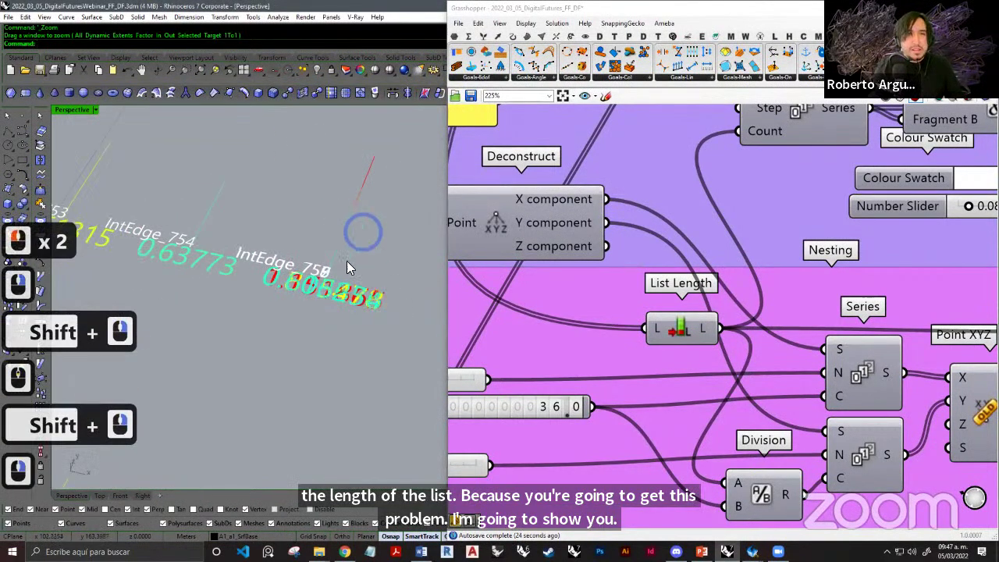
{"action": "scroll", "coordinate": [351, 240], "scroll_direction": "down", "scroll_amount": 10}
{"action": "scroll", "coordinate": [354, 238], "scroll_direction": "down", "scroll_amount": 20}
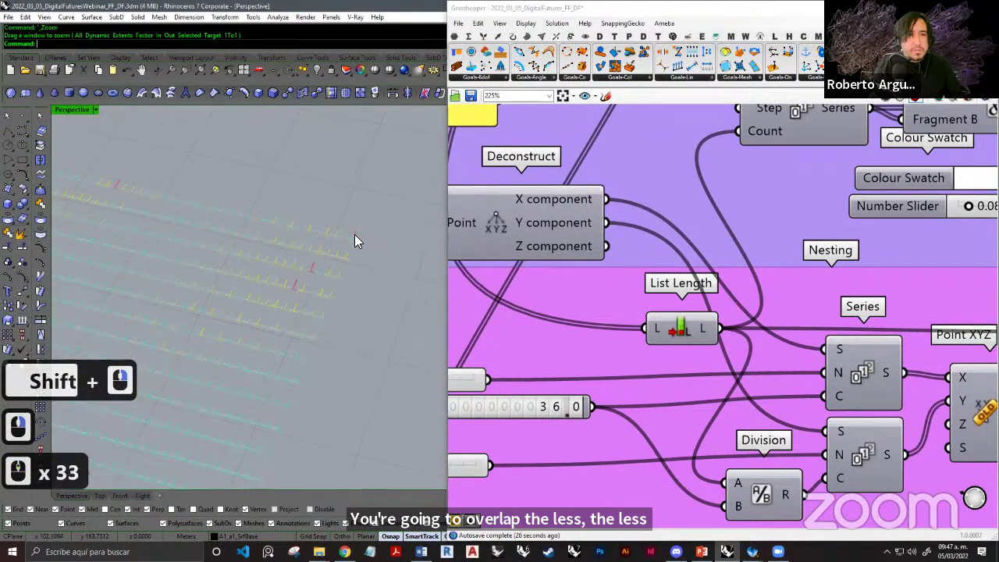
Set the No_col digit scroller of the Interior Edges nesting to 41 columns.
{"action": "right_click_drag", "start_coordinate": [343, 261], "coordinate": [375, 198], "text": "shift"}
{"action": "left_click_drag", "start_coordinate": [554, 412], "coordinate": [528, 383]}
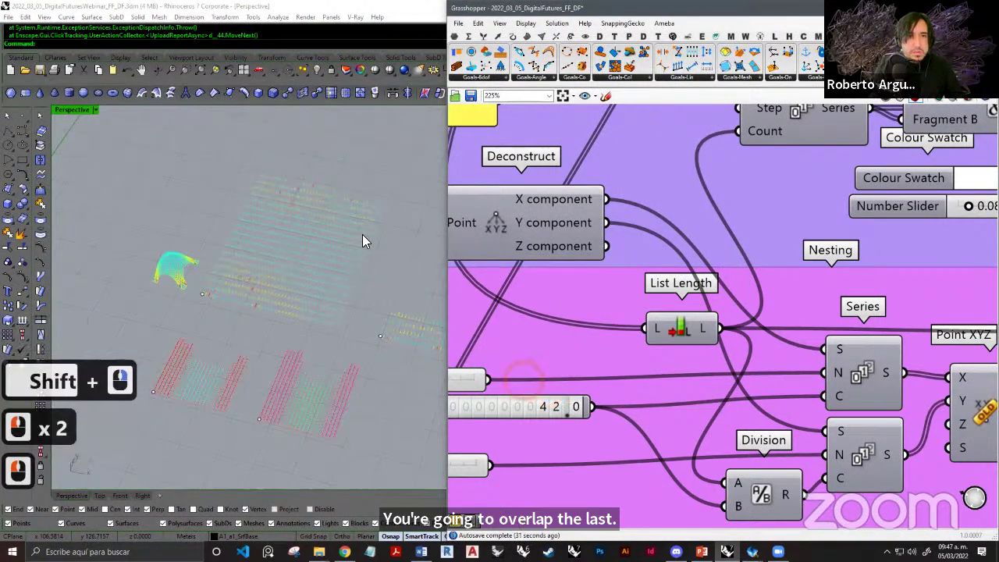
{"action": "left_click", "coordinate": [559, 409]}
{"action": "left_click", "coordinate": [557, 413]}
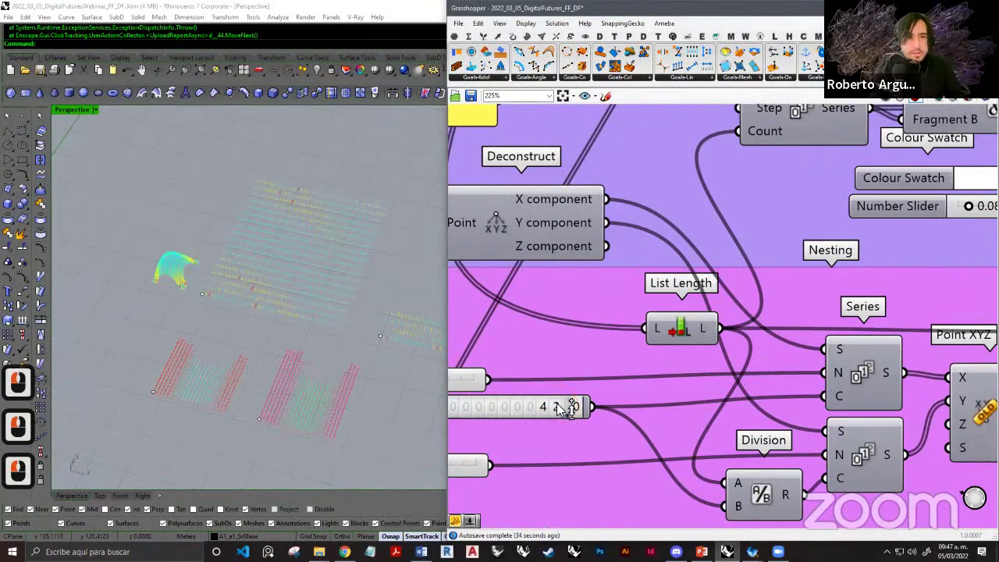
Check the last row of the rearranged interior edges matrix for overlapping modules, and compare it with the whole layout.
{"action": "scroll", "coordinate": [357, 201], "scroll_direction": "up", "scroll_amount": 8}
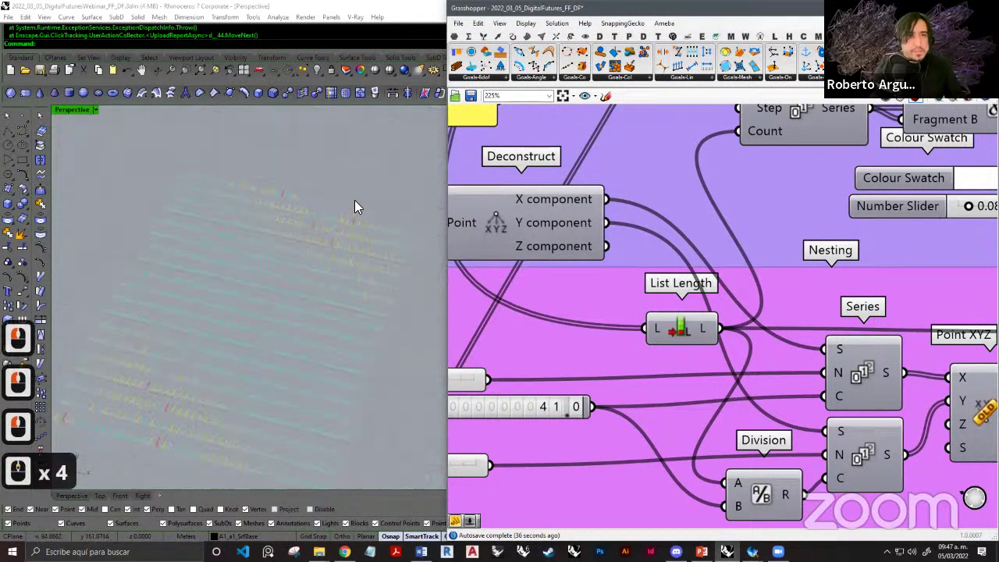
{"action": "right_click_drag", "start_coordinate": [221, 194], "coordinate": [296, 230], "text": "shift"}
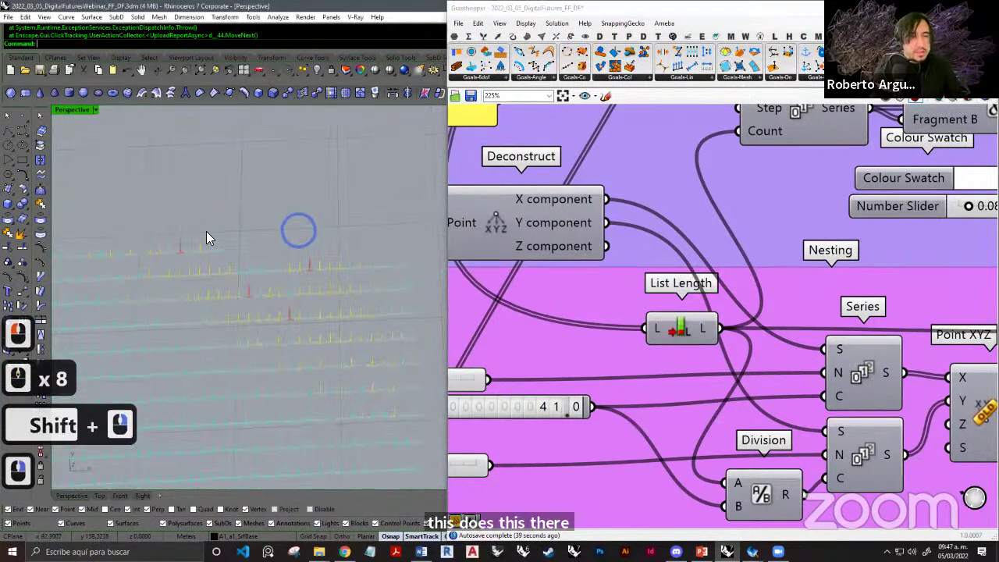
{"action": "right_click_drag", "start_coordinate": [206, 232], "coordinate": [292, 231], "text": "shift"}
{"action": "scroll", "coordinate": [294, 233], "scroll_direction": "up", "scroll_amount": 8}
{"action": "right_click_drag", "start_coordinate": [231, 247], "coordinate": [282, 221], "text": "shift"}
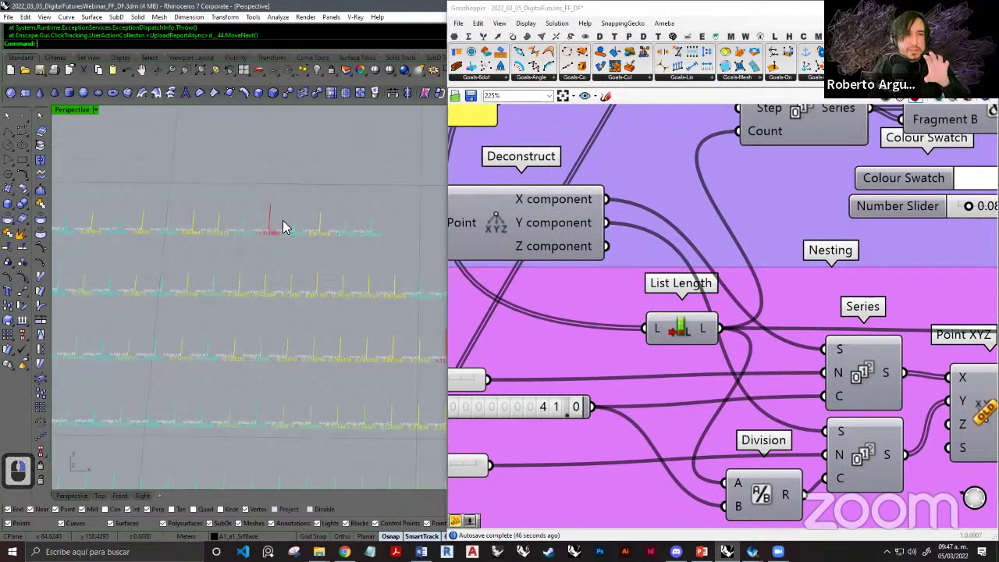
{"action": "scroll", "coordinate": [319, 223], "scroll_direction": "down", "scroll_amount": 5}
{"action": "right_click_drag", "start_coordinate": [295, 241], "coordinate": [149, 218], "text": "shift"}
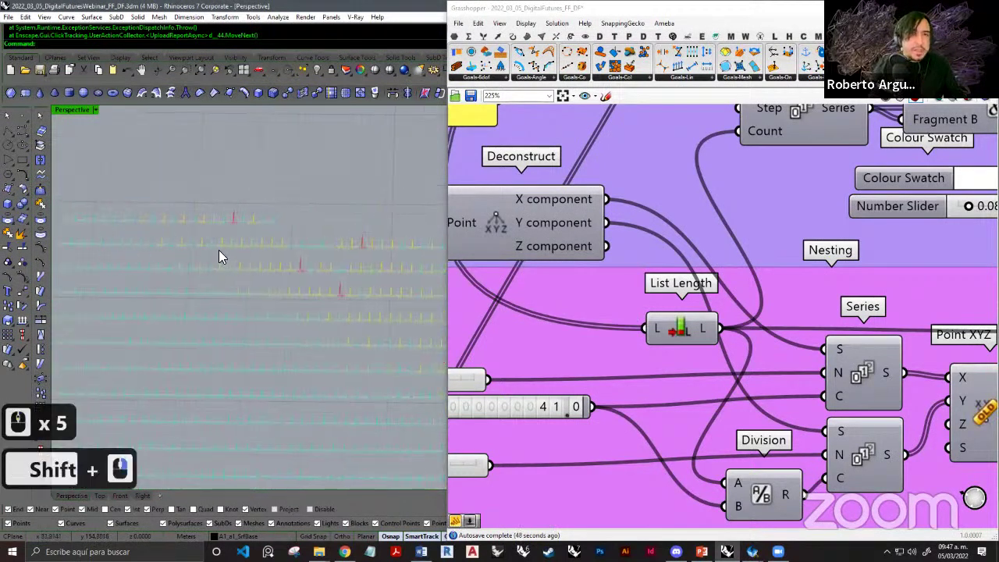
{"action": "scroll", "coordinate": [278, 247], "scroll_direction": "down", "scroll_amount": 6}
{"action": "right_click_drag", "start_coordinate": [256, 253], "coordinate": [290, 279], "text": "shift"}
{"action": "scroll", "coordinate": [213, 264], "scroll_direction": "down", "scroll_amount": 2}
Review the complete Interior Edges and Naked Edges groups on the Grasshopper canvas.
{"action": "right_click_drag", "start_coordinate": [678, 392], "coordinate": [712, 286]}
{"action": "scroll", "coordinate": [710, 273], "scroll_direction": "down", "scroll_amount": 4}
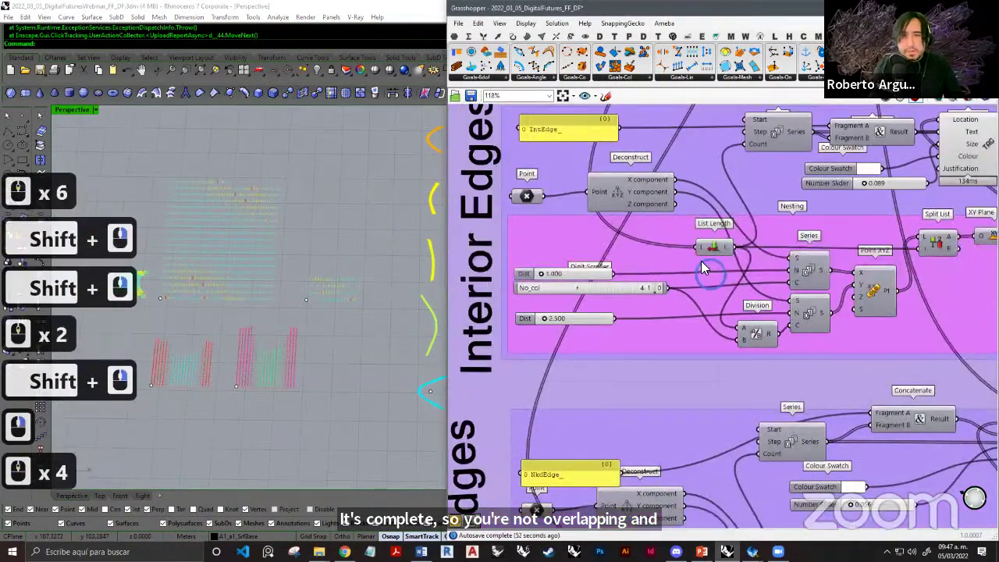
{"action": "scroll", "coordinate": [701, 261], "scroll_direction": "down", "scroll_amount": 6}
{"action": "scroll", "coordinate": [728, 331], "scroll_direction": "up", "scroll_amount": 2}
{"action": "scroll", "coordinate": [614, 326], "scroll_direction": "up", "scroll_amount": 2}
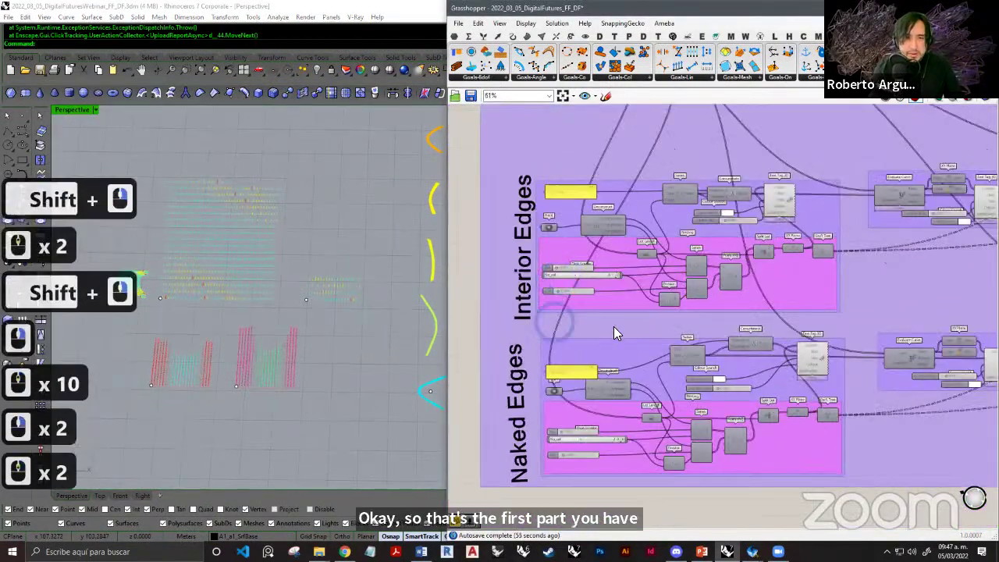
Examine the Custom Preview and Text Tag 3D components ending both Rigid Linear Modules branches on the Grasshopper canvas.
{"action": "scroll", "coordinate": [765, 283], "scroll_direction": "down", "scroll_amount": 5}
{"action": "scroll", "coordinate": [692, 312], "scroll_direction": "up", "scroll_amount": 10}
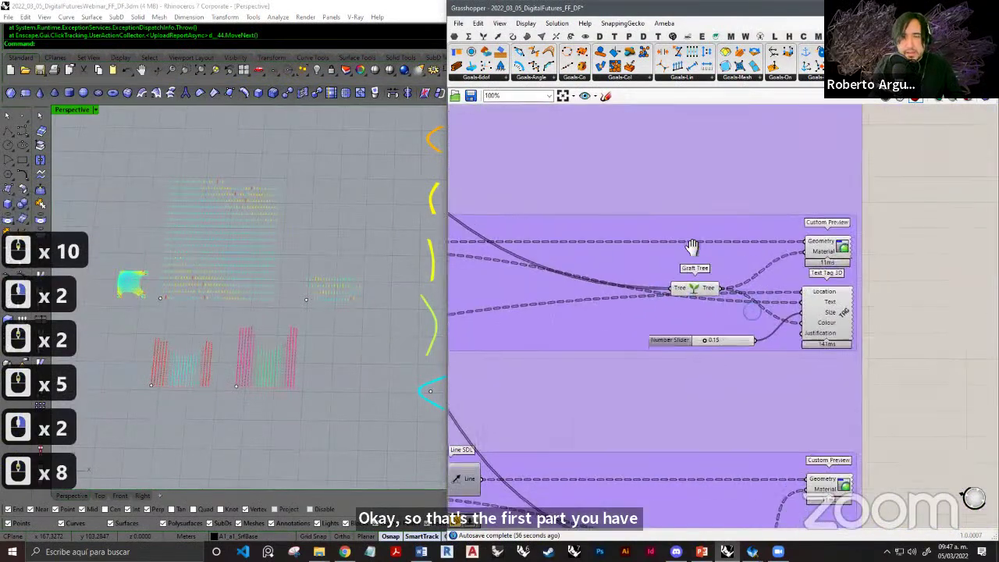
{"action": "right_click_drag", "start_coordinate": [692, 246], "coordinate": [626, 160]}
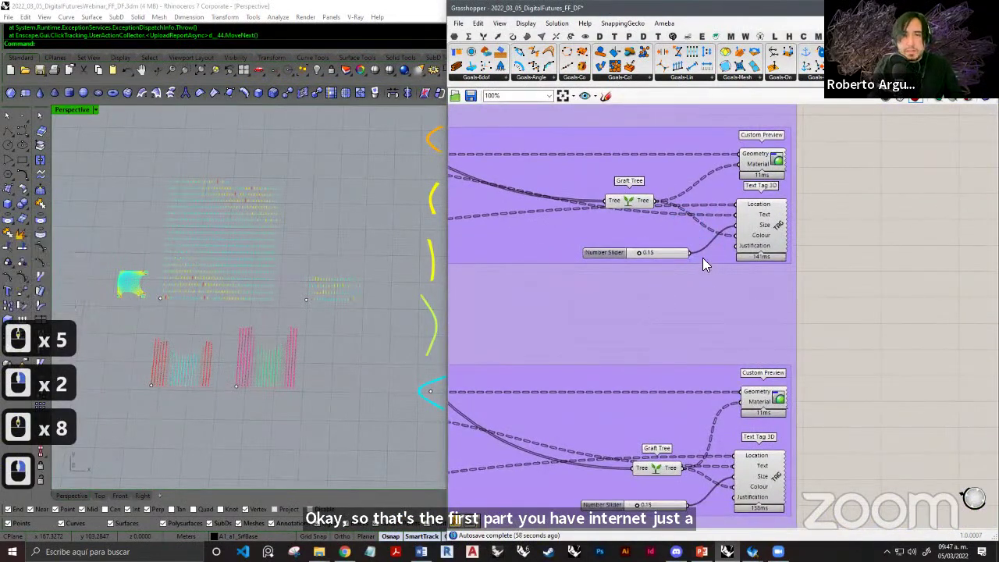
{"action": "scroll", "coordinate": [706, 253], "scroll_direction": "up", "scroll_amount": 2}
{"action": "scroll", "coordinate": [718, 227], "scroll_direction": "up", "scroll_amount": 6}
{"action": "scroll", "coordinate": [708, 346], "scroll_direction": "down", "scroll_amount": 5}
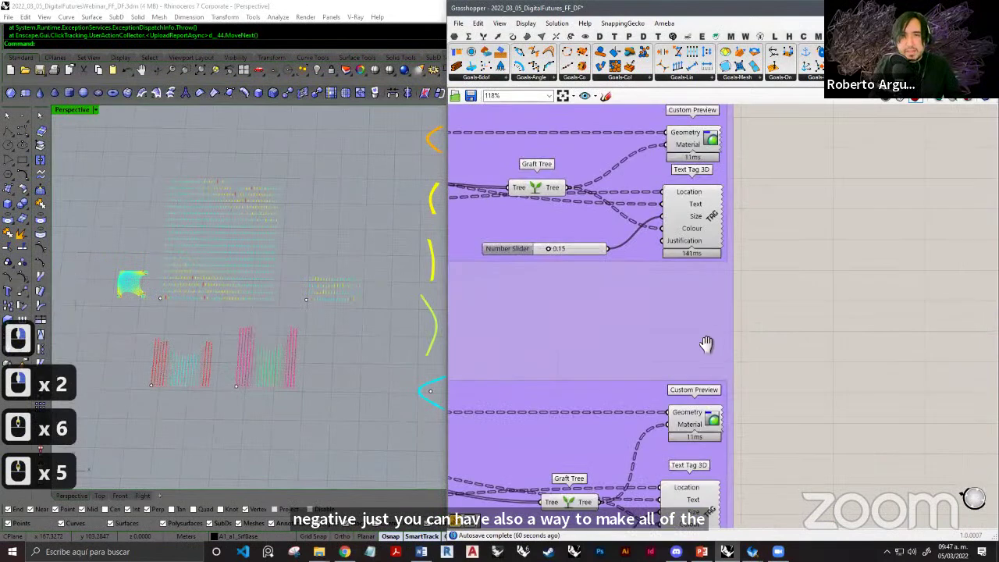
{"action": "scroll", "coordinate": [683, 185], "scroll_direction": "up", "scroll_amount": 4}
{"action": "scroll", "coordinate": [670, 206], "scroll_direction": "down", "scroll_amount": 6}
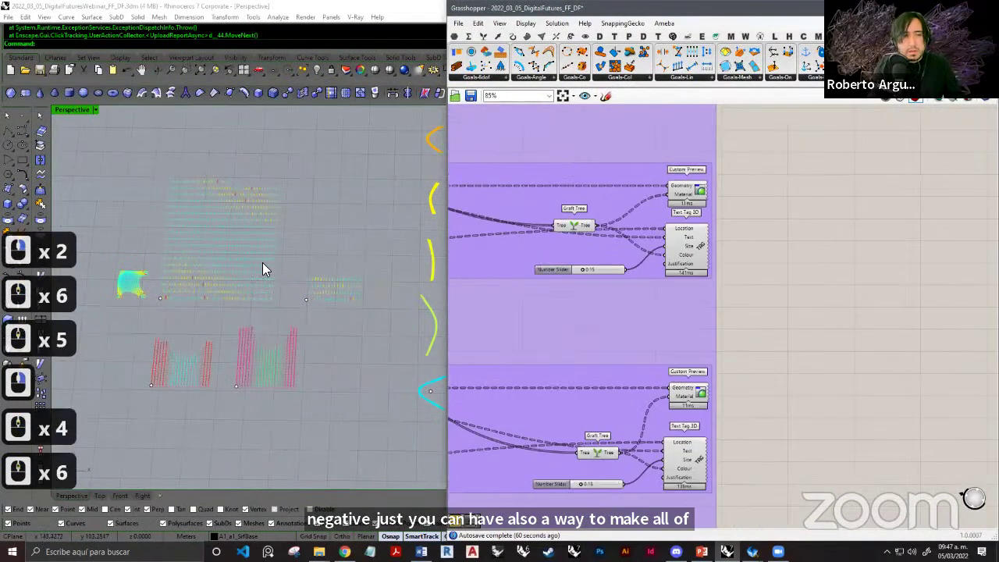
Inspect the coloured 3D relaxed mesh beside its flat interior edge matrix in the Rhino viewport.
{"action": "right_click_drag", "start_coordinate": [262, 263], "coordinate": [227, 258], "text": "shift"}
{"action": "scroll", "coordinate": [243, 276], "scroll_direction": "up", "scroll_amount": 8}
{"action": "scroll", "coordinate": [243, 276], "scroll_direction": "up", "scroll_amount": 3}
{"action": "right_click_drag", "start_coordinate": [279, 310], "coordinate": [234, 269]}
{"action": "right_click_drag", "start_coordinate": [153, 214], "coordinate": [306, 241], "text": "shift"}
{"action": "right_click_drag", "start_coordinate": [200, 211], "coordinate": [281, 247], "text": "shift"}
{"action": "right_click_drag", "start_coordinate": [272, 216], "coordinate": [351, 215]}
{"action": "right_click_drag", "start_coordinate": [332, 232], "coordinate": [287, 234], "text": "shift"}
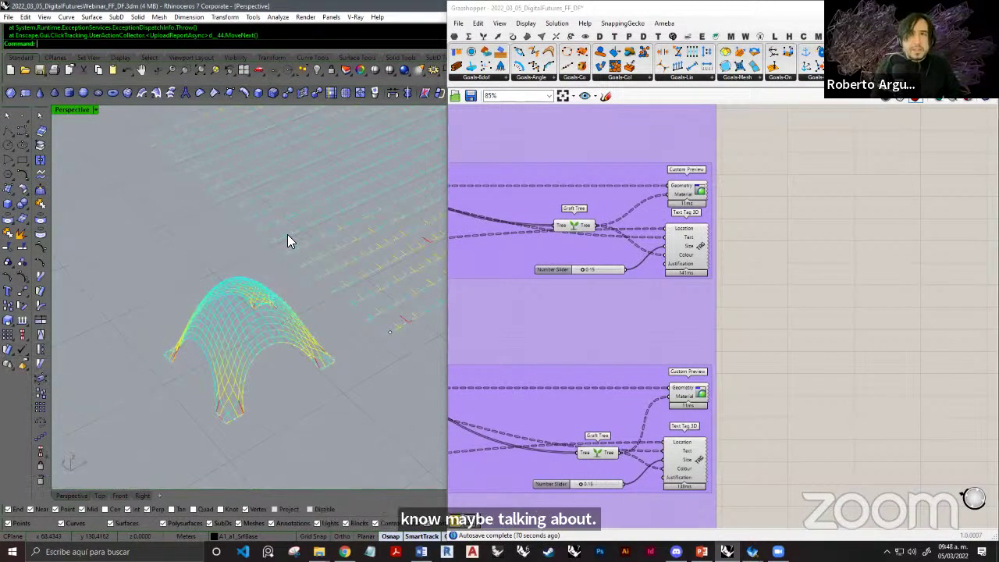
{"action": "key", "text": "shift"}
{"action": "right_click_drag", "start_coordinate": [288, 271], "coordinate": [282, 269], "text": "shift"}
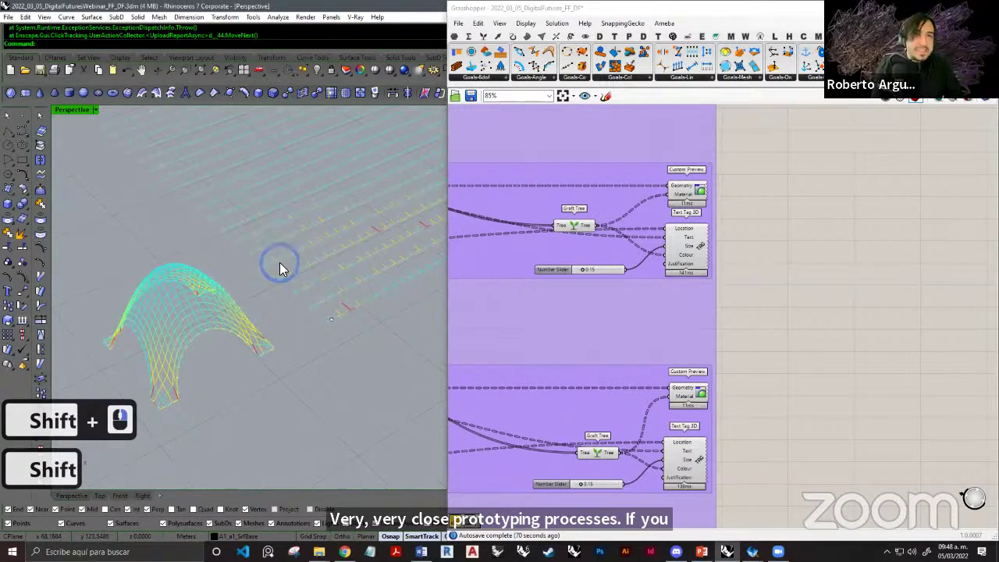
Examine the edge name and length labels within the flat interior edges matrix, such as those around IntEdge_166 and IntEdge_253.
{"action": "scroll", "coordinate": [296, 274], "scroll_direction": "up", "scroll_amount": 15}
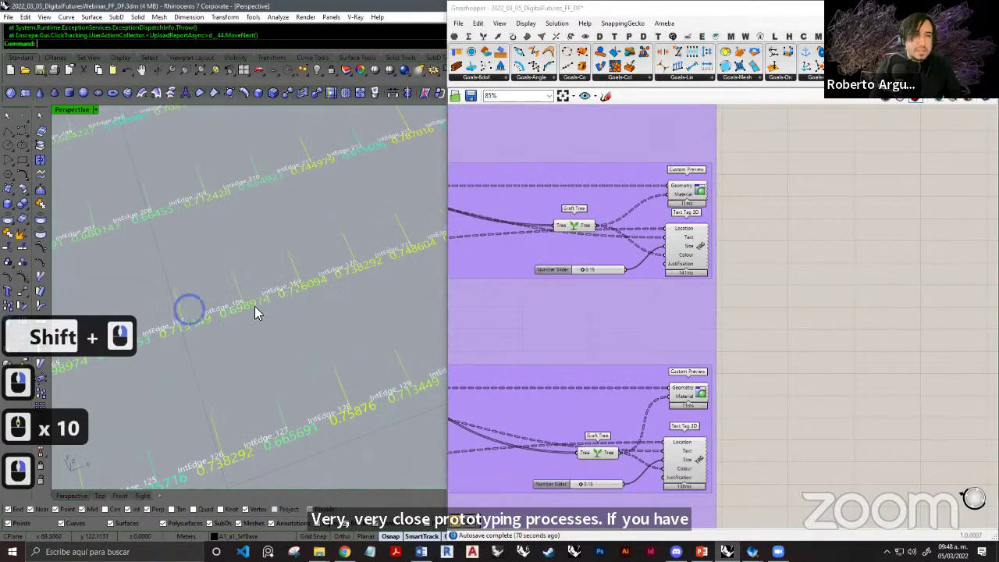
{"action": "scroll", "coordinate": [328, 275], "scroll_direction": "down", "scroll_amount": 8}
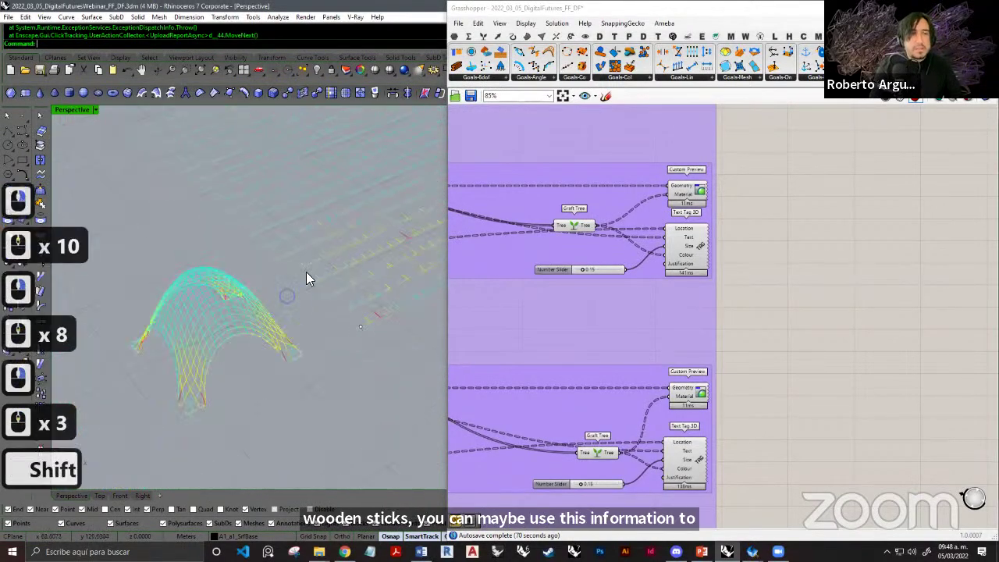
{"action": "scroll", "coordinate": [288, 244], "scroll_direction": "down", "scroll_amount": 2}
{"action": "mouse_move", "coordinate": [292, 243]}
{"action": "right_mouse_down"}
{"action": "mouse_move", "coordinate": [329, 219]}
{"action": "mouse_move", "coordinate": [306, 247]}
{"action": "right_mouse_up"}
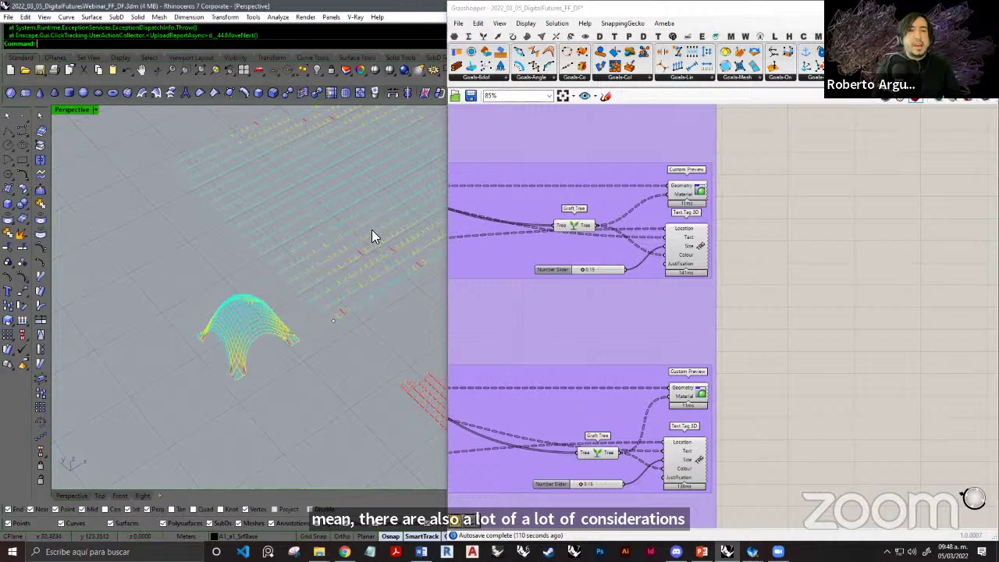
{"action": "scroll", "coordinate": [320, 218], "scroll_direction": "up", "scroll_amount": 8}
{"action": "scroll", "coordinate": [276, 265], "scroll_direction": "up", "scroll_amount": 6}
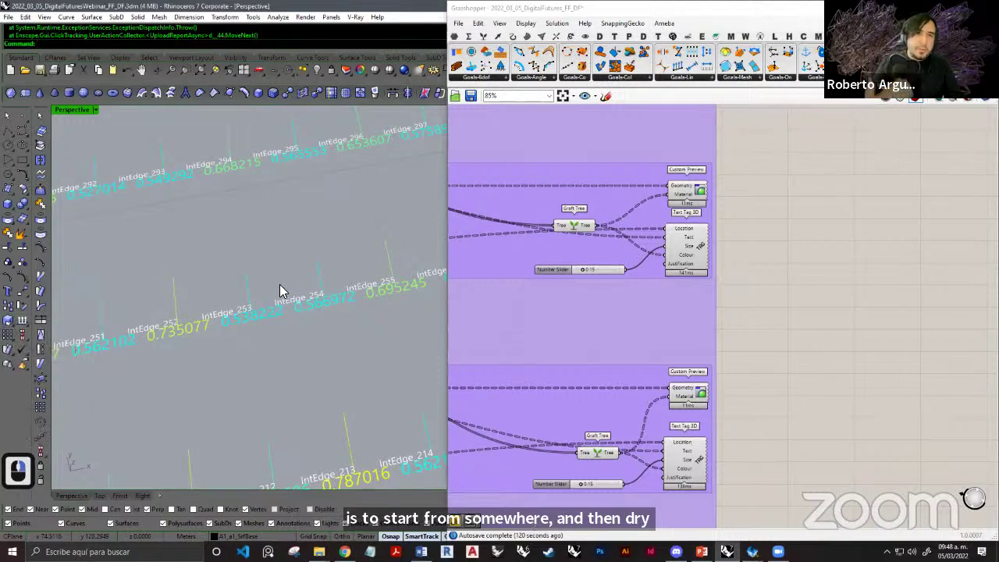
{"action": "scroll", "coordinate": [386, 244], "scroll_direction": "down", "scroll_amount": 12}
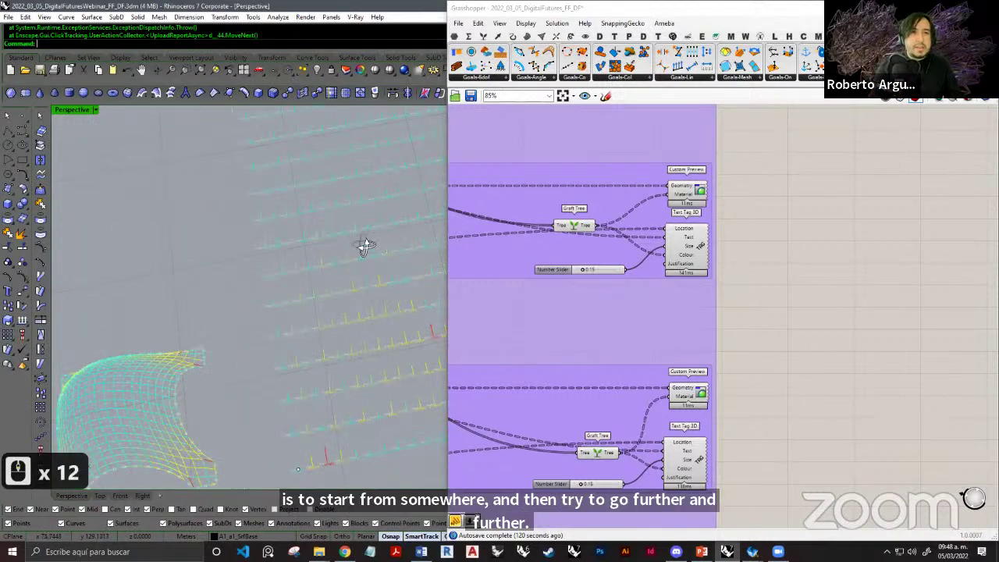
{"action": "mouse_move", "coordinate": [365, 247]}
{"action": "middle_mouse_down"}
{"action": "mouse_move", "coordinate": [364, 263]}
{"action": "mouse_move", "coordinate": [350, 257]}
{"action": "middle_mouse_up"}
{"action": "scroll", "coordinate": [353, 261], "scroll_direction": "down", "scroll_amount": 5}
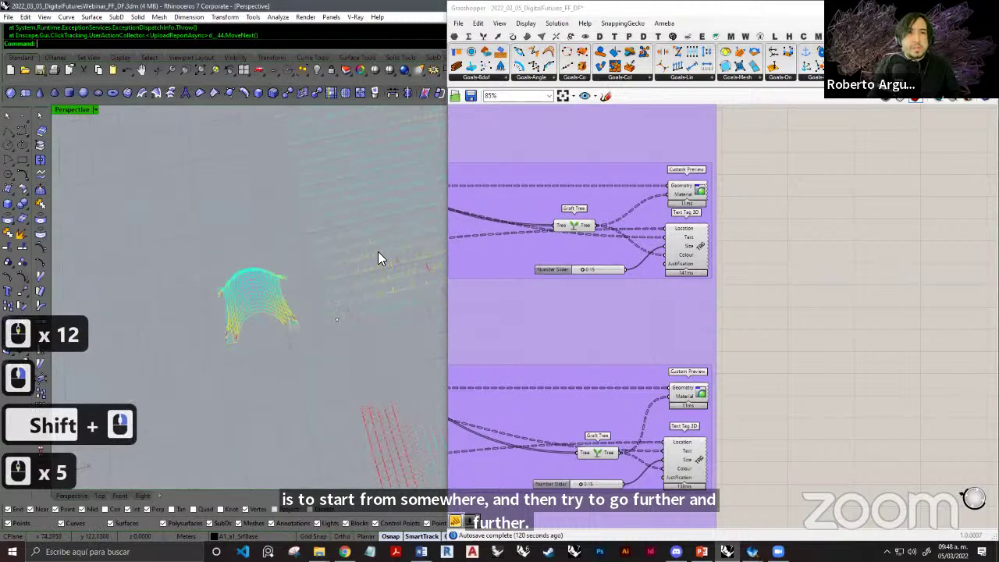
Compare the coloured mesh with the full layout of flat edge matrices and curve strips in Rhino.
{"action": "scroll", "coordinate": [378, 251], "scroll_direction": "down", "scroll_amount": 2}
{"action": "right_click_drag", "start_coordinate": [373, 270], "coordinate": [344, 270], "text": "shift"}
{"action": "right_click_drag", "start_coordinate": [382, 270], "coordinate": [297, 233], "text": "shift"}
{"action": "mouse_move", "coordinate": [350, 239]}
{"action": "right_mouse_down"}
{"action": "mouse_move", "coordinate": [332, 265]}
{"action": "mouse_move", "coordinate": [337, 301]}
{"action": "right_mouse_up"}
{"action": "mouse_move", "coordinate": [358, 309]}
{"action": "right_mouse_down", "text": "shift"}
{"action": "mouse_move", "coordinate": [313, 283]}
{"action": "mouse_move", "coordinate": [299, 318]}
{"action": "mouse_move", "coordinate": [296, 309]}
{"action": "right_mouse_up", "text": "shift"}
{"action": "scroll", "coordinate": [314, 282], "scroll_direction": "down", "scroll_amount": 3}
{"action": "right_click_drag", "start_coordinate": [308, 290], "coordinate": [328, 302]}
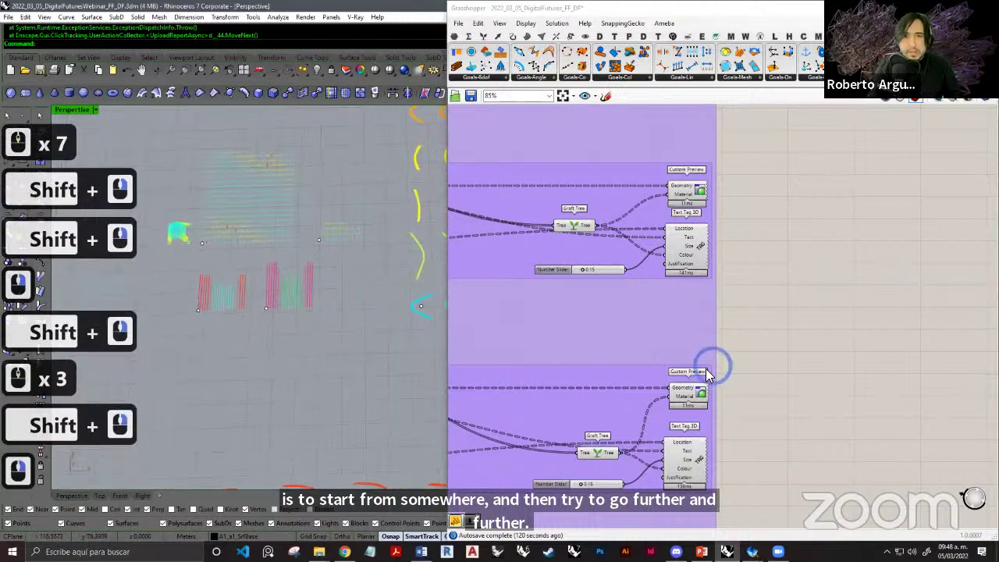
Locate the Interpolated mesh network group on the Grasshopper canvas and review its position among the other fabrication groups.
{"action": "scroll", "coordinate": [707, 373], "scroll_direction": "down", "scroll_amount": 13}
{"action": "scroll", "coordinate": [654, 281], "scroll_direction": "up", "scroll_amount": 10}
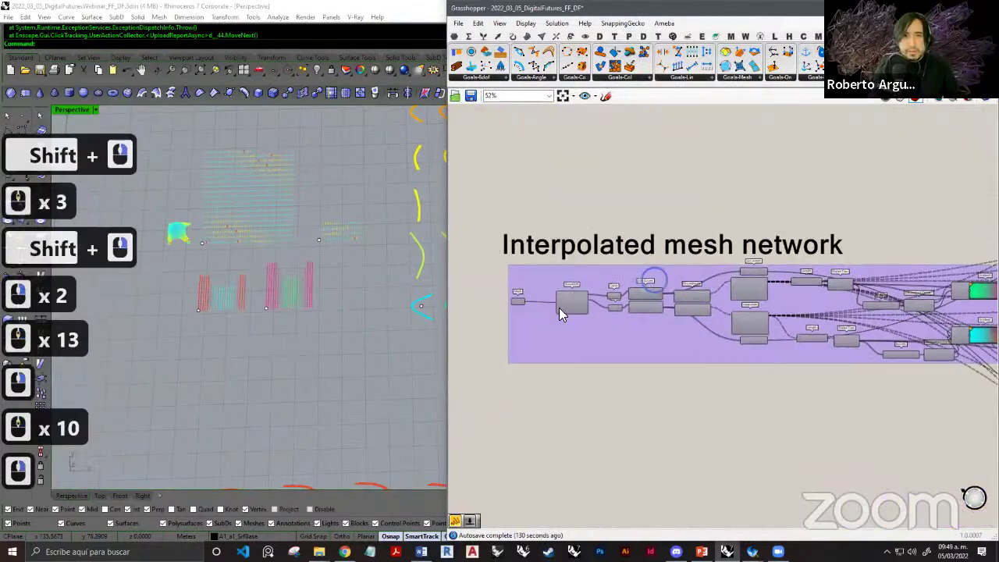
{"action": "scroll", "coordinate": [640, 250], "scroll_direction": "down", "scroll_amount": 3}
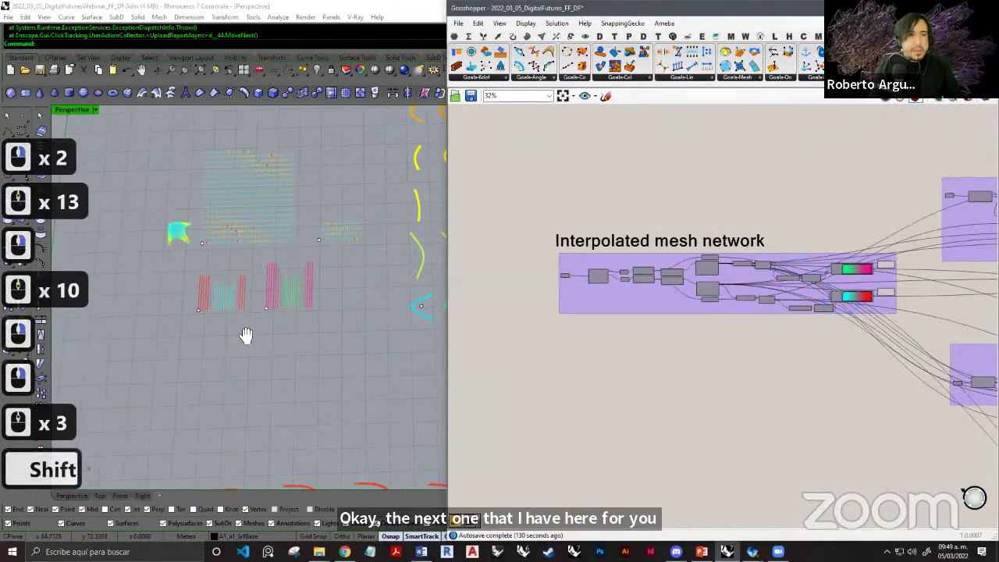
{"action": "right_click_drag", "start_coordinate": [246, 334], "coordinate": [319, 276], "text": "shift"}
{"action": "scroll", "coordinate": [363, 269], "scroll_direction": "down", "scroll_amount": 1}
{"action": "right_click_drag", "start_coordinate": [653, 252], "coordinate": [689, 351]}
{"action": "scroll", "coordinate": [680, 310], "scroll_direction": "down", "scroll_amount": 9}
{"action": "right_click_drag", "start_coordinate": [710, 207], "coordinate": [689, 266]}
{"action": "scroll", "coordinate": [689, 266], "scroll_direction": "up", "scroll_amount": 7}
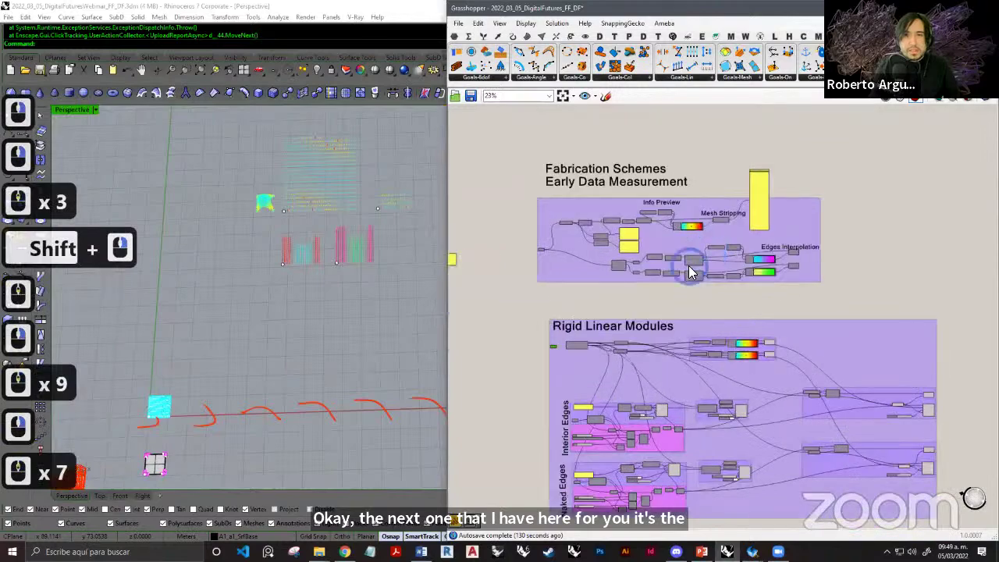
Review the Edges Interpolation part of the Fabrication Schemes Early Data Measurement group.
{"action": "scroll", "coordinate": [691, 272], "scroll_direction": "up", "scroll_amount": 12}
{"action": "scroll", "coordinate": [830, 226], "scroll_direction": "down", "scroll_amount": 2}
{"action": "scroll", "coordinate": [829, 226], "scroll_direction": "up", "scroll_amount": 5}
{"action": "scroll", "coordinate": [851, 275], "scroll_direction": "down", "scroll_amount": 11}
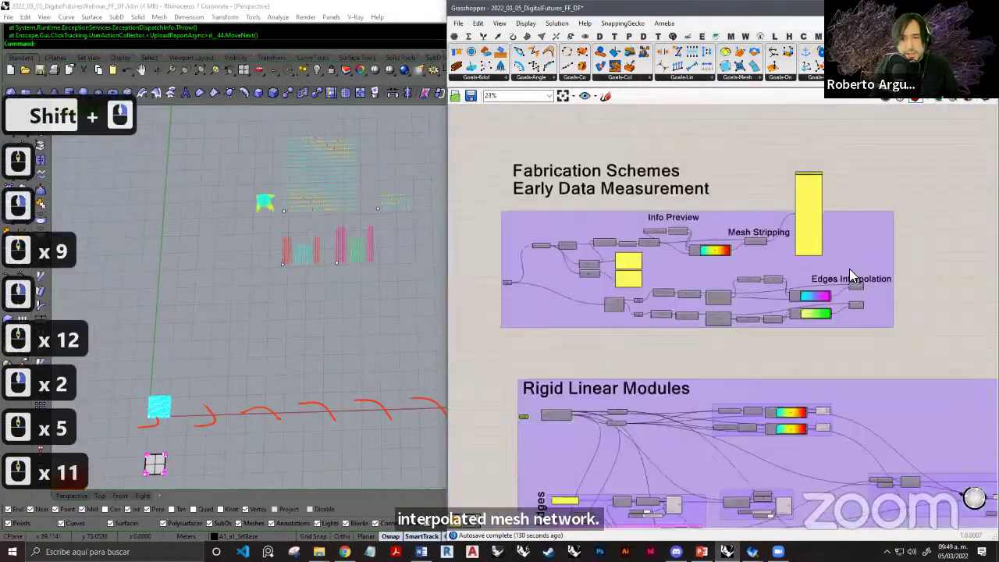
{"action": "scroll", "coordinate": [851, 276], "scroll_direction": "down", "scroll_amount": 3}
Read through the Interpolated mesh network definition from its mesh input to the two colour gradients and their outgoing wires.
{"action": "scroll", "coordinate": [738, 367], "scroll_direction": "up", "scroll_amount": 7}
{"action": "right_click_drag", "start_coordinate": [762, 384], "coordinate": [688, 264]}
{"action": "scroll", "coordinate": [828, 304], "scroll_direction": "down", "scroll_amount": 1}
{"action": "mouse_move", "coordinate": [921, 345]}
{"action": "right_mouse_down"}
{"action": "mouse_move", "coordinate": [854, 315]}
{"action": "mouse_move", "coordinate": [552, 284]}
{"action": "right_mouse_up"}
{"action": "right_click_drag", "start_coordinate": [819, 311], "coordinate": [681, 301]}
{"action": "right_click_drag", "start_coordinate": [773, 309], "coordinate": [685, 302]}
{"action": "mouse_move", "coordinate": [779, 314]}
{"action": "right_mouse_down"}
{"action": "mouse_move", "coordinate": [692, 308]}
{"action": "mouse_move", "coordinate": [819, 311]}
{"action": "right_mouse_up"}
{"action": "right_click_drag", "start_coordinate": [656, 307], "coordinate": [773, 309]}
{"action": "right_click_drag", "start_coordinate": [625, 306], "coordinate": [751, 305]}
{"action": "right_click_drag", "start_coordinate": [499, 296], "coordinate": [647, 316]}
{"action": "scroll", "coordinate": [545, 302], "scroll_direction": "up", "scroll_amount": 3}
Select the source mesh of the interpolated network in Rhino and move it beside the flat red and magenta curve matrices.
{"action": "right_click_drag", "start_coordinate": [233, 290], "coordinate": [287, 251], "text": "shift"}
{"action": "scroll", "coordinate": [284, 257], "scroll_direction": "up", "scroll_amount": 1}
{"action": "scroll", "coordinate": [283, 256], "scroll_direction": "down", "scroll_amount": 4}
{"action": "right_click_drag", "start_coordinate": [256, 334], "coordinate": [293, 242], "text": "shift"}
{"action": "scroll", "coordinate": [290, 277], "scroll_direction": "up", "scroll_amount": 10}
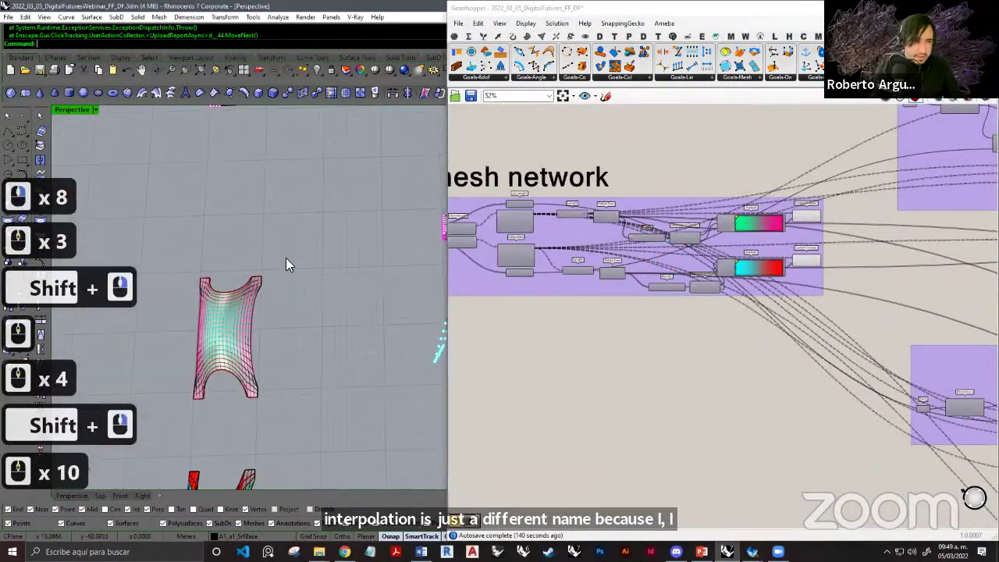
{"action": "left_click", "coordinate": [169, 384]}
{"action": "scroll", "coordinate": [244, 312], "scroll_direction": "down", "scroll_amount": 15}
{"action": "right_click_drag", "start_coordinate": [267, 292], "coordinate": [213, 385], "text": "shift"}
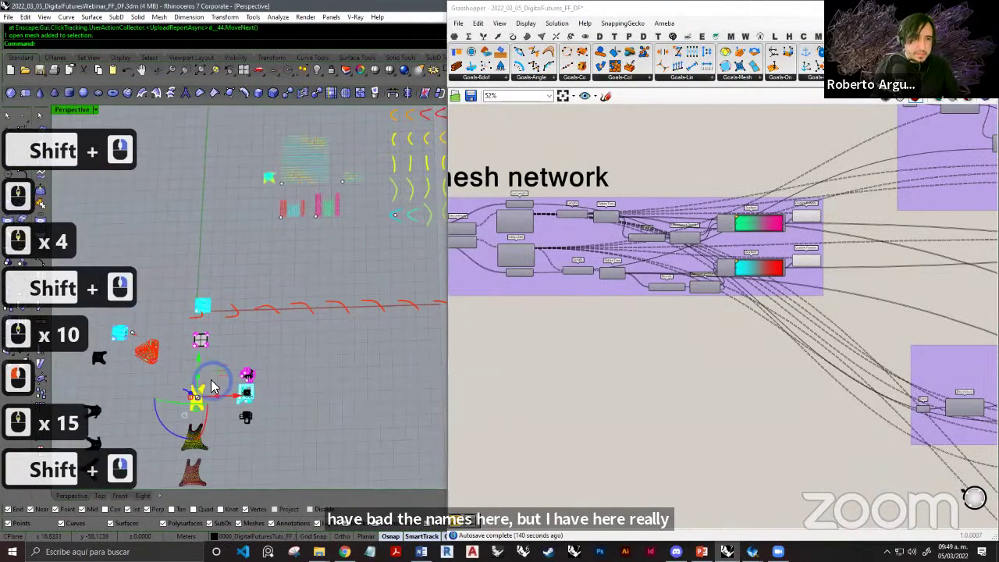
{"action": "left_click_drag", "start_coordinate": [222, 372], "coordinate": [343, 260]}
Collapse the Grasshopper window and shift the source mesh closer in line with the flat interpolated curve matrices in Rhino.
{"action": "right_click_drag", "start_coordinate": [295, 251], "coordinate": [301, 239]}
{"action": "scroll", "coordinate": [247, 256], "scroll_direction": "up", "scroll_amount": 5}
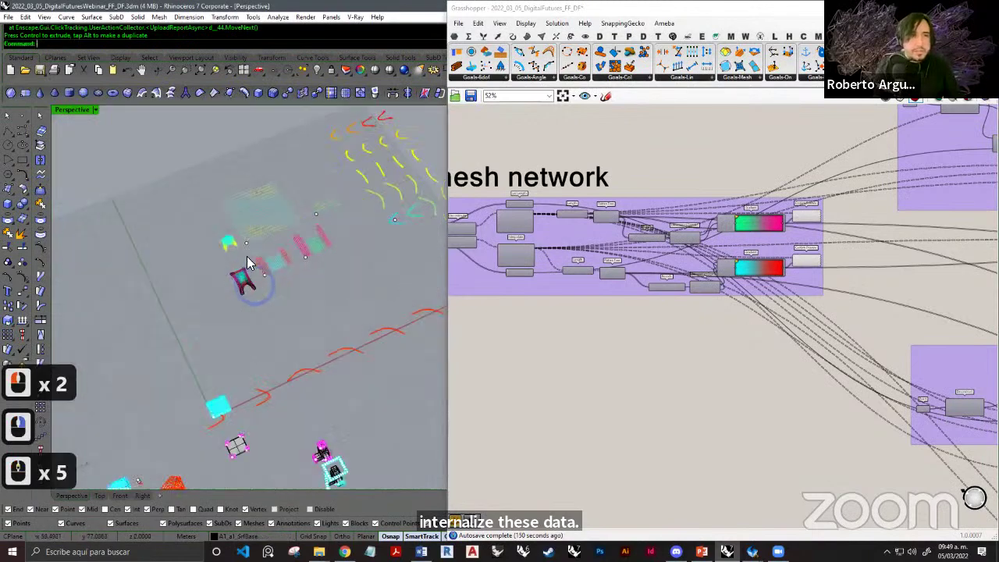
{"action": "scroll", "coordinate": [246, 258], "scroll_direction": "up", "scroll_amount": 9}
{"action": "left_click", "coordinate": [910, 8]}
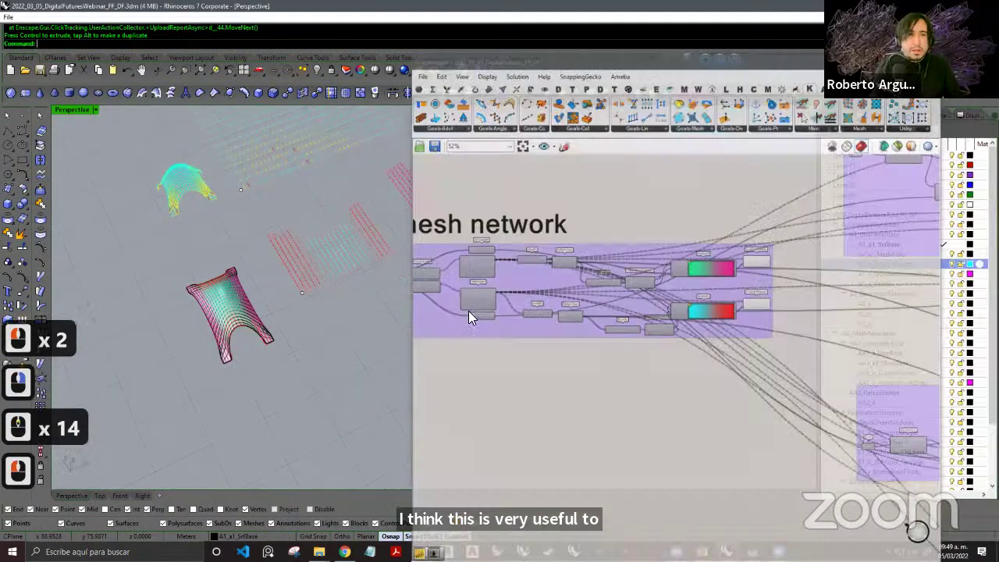
{"action": "right_click_drag", "start_coordinate": [421, 320], "coordinate": [356, 288], "text": "shift"}
{"action": "scroll", "coordinate": [250, 315], "scroll_direction": "up", "scroll_amount": 2}
{"action": "right_click_drag", "start_coordinate": [239, 319], "coordinate": [278, 316], "text": "shift"}
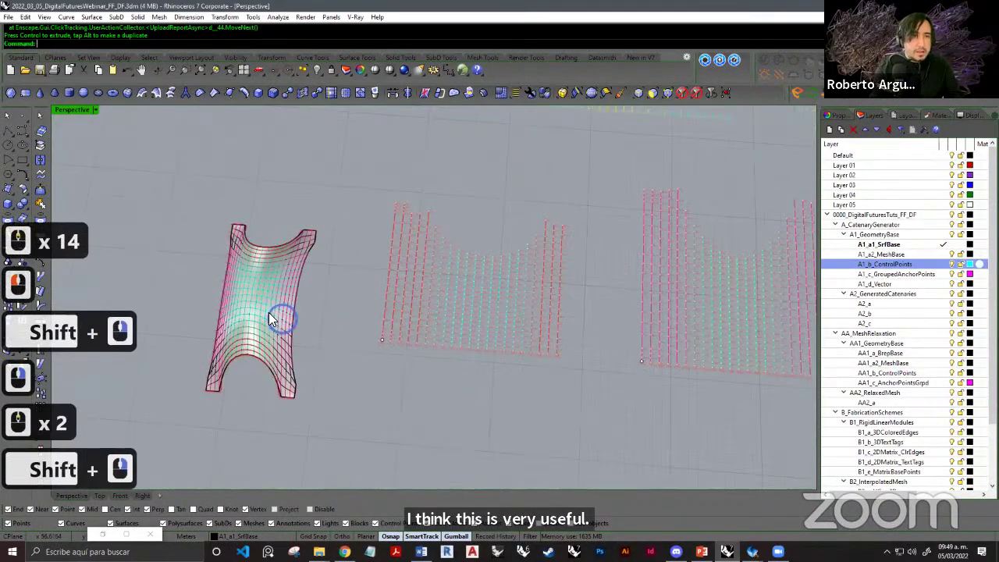
{"action": "left_click", "coordinate": [270, 304]}
{"action": "left_click_drag", "start_coordinate": [285, 285], "coordinate": [348, 208]}
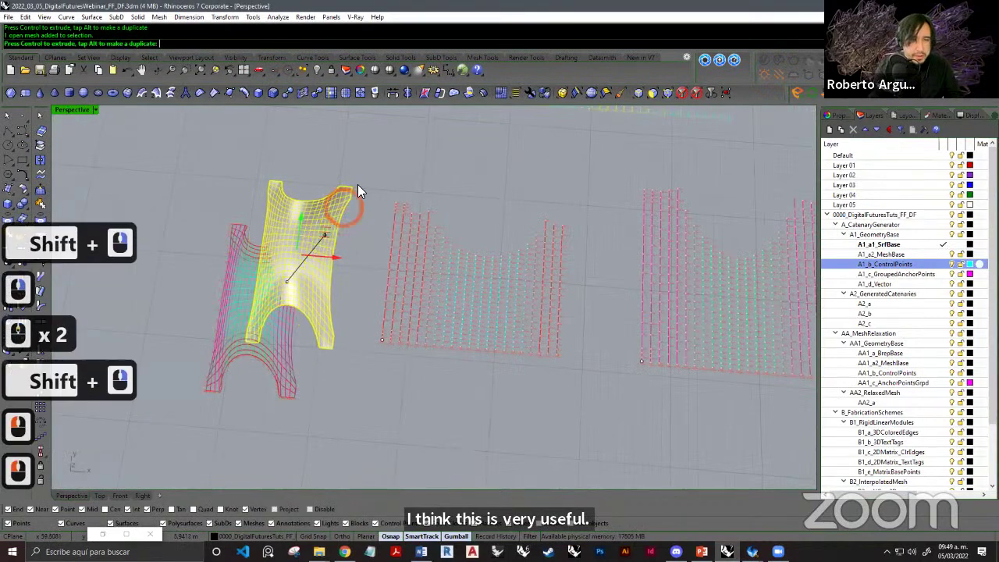
{"action": "left_click", "coordinate": [370, 175]}
Hide the source mesh lying under the coloured interpolated curves.
{"action": "right_click_drag", "start_coordinate": [341, 236], "coordinate": [412, 282]}
{"action": "left_click", "coordinate": [325, 217]}
{"action": "left_click", "coordinate": [316, 70]}
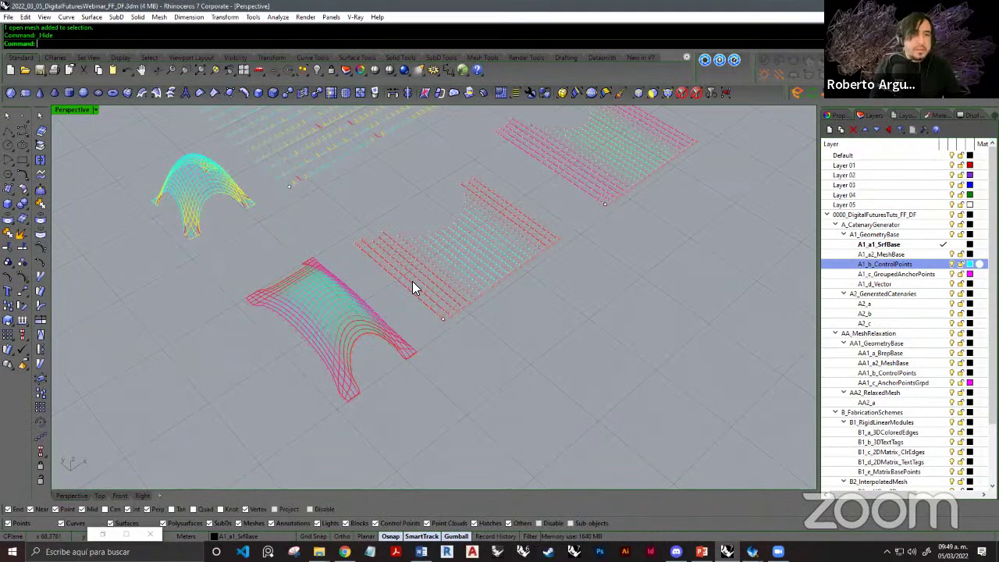
Inspect the U and V labels along the open edges and feet of the 3D interpolated curve network.
{"action": "scroll", "coordinate": [257, 336], "scroll_direction": "up", "scroll_amount": 5}
{"action": "right_click_drag", "start_coordinate": [245, 331], "coordinate": [382, 326], "text": "shift"}
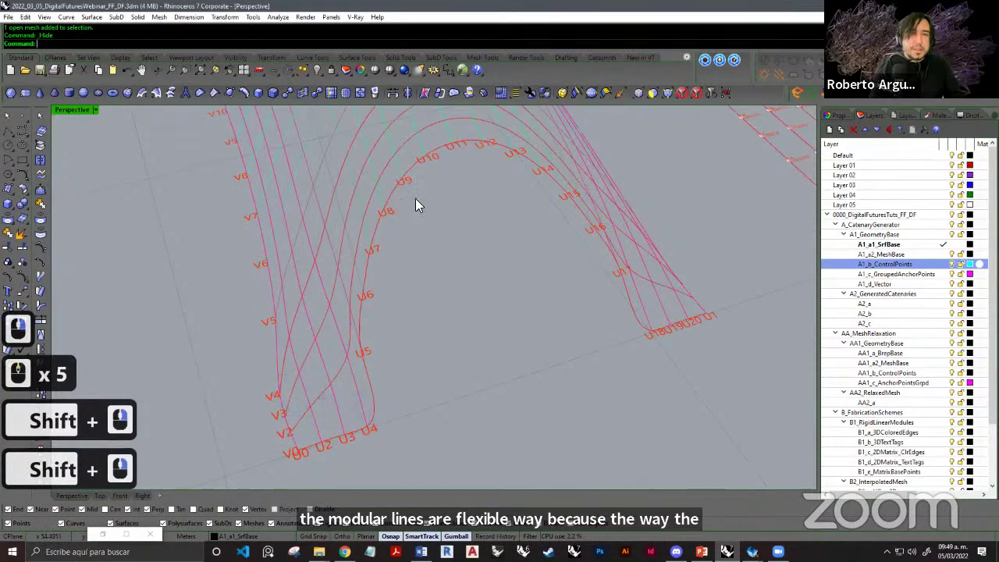
{"action": "right_click_drag", "start_coordinate": [490, 286], "coordinate": [313, 388], "text": "shift"}
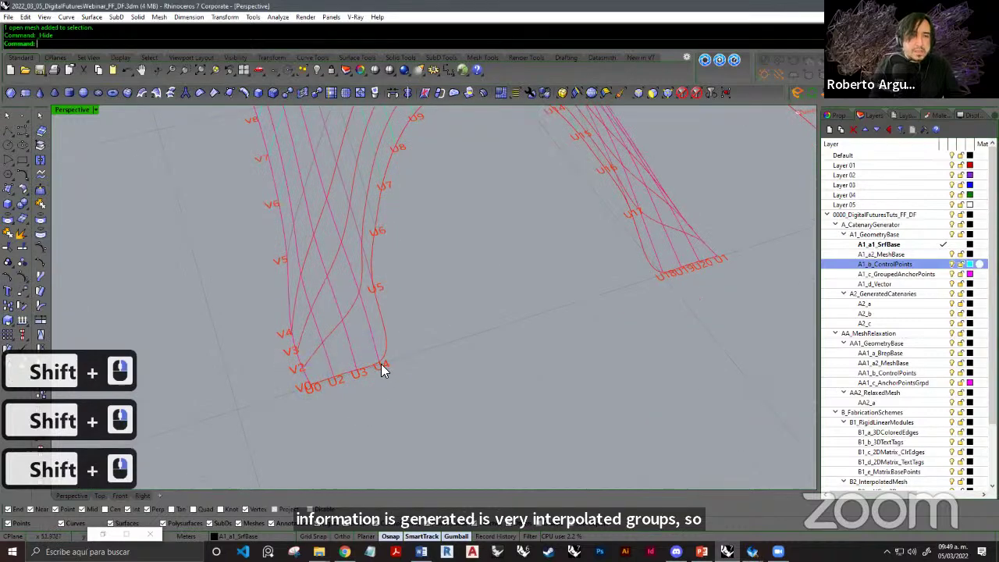
{"action": "right_click_drag", "start_coordinate": [387, 249], "coordinate": [241, 333], "text": "shift"}
{"action": "right_click_drag", "start_coordinate": [313, 320], "coordinate": [413, 241], "text": "shift"}
{"action": "right_click_drag", "start_coordinate": [413, 237], "coordinate": [432, 296], "text": "ctrl"}
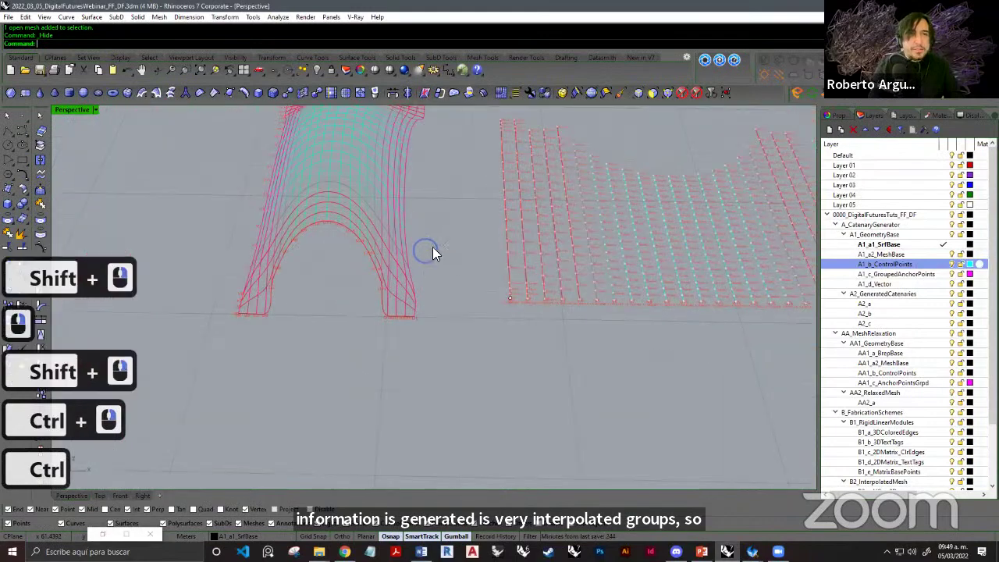
{"action": "right_click_drag", "start_coordinate": [239, 159], "coordinate": [228, 176], "text": "shift"}
Zoom to a window around the 3D interpolated curve network and study how its U and V curves cross at the feet.
{"action": "left_click", "coordinate": [185, 70]}
{"action": "left_click_drag", "start_coordinate": [276, 150], "coordinate": [537, 340]}
{"action": "right_click_drag", "start_coordinate": [377, 292], "coordinate": [435, 326]}
{"action": "scroll", "coordinate": [408, 346], "scroll_direction": "up", "scroll_amount": 3}
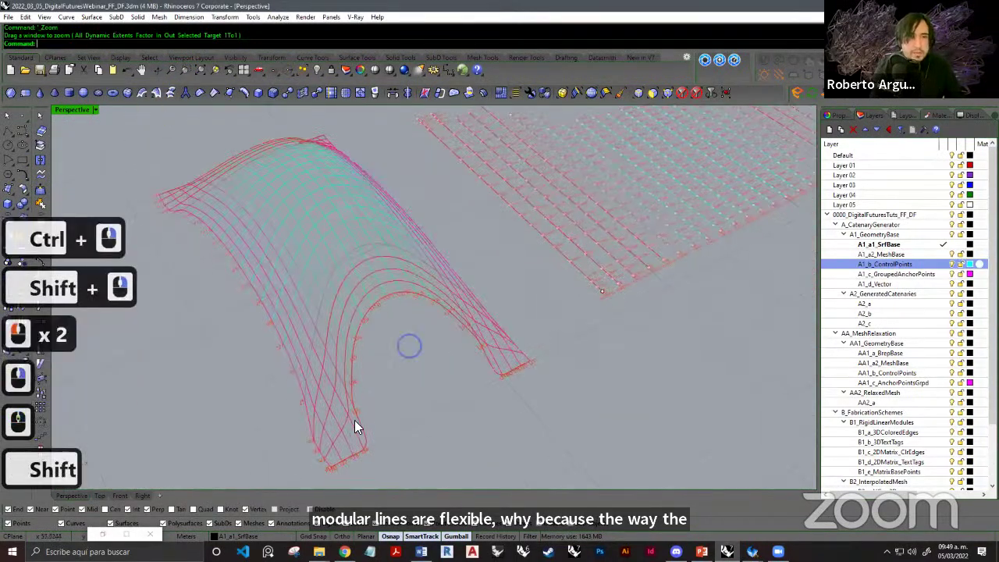
{"action": "right_click_drag", "start_coordinate": [348, 473], "coordinate": [365, 427], "text": "shift"}
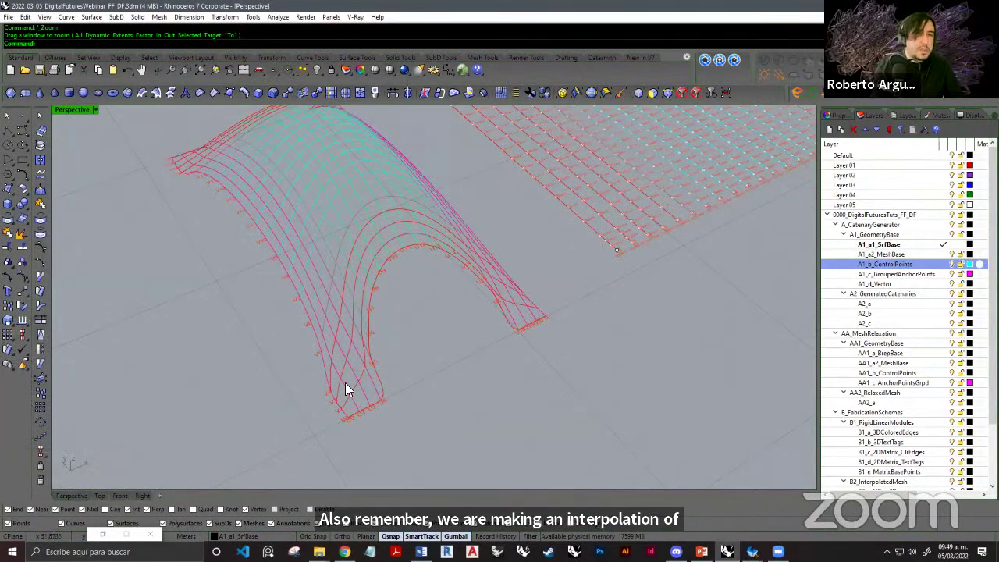
{"action": "right_click_drag", "start_coordinate": [420, 360], "coordinate": [465, 299]}
{"action": "scroll", "coordinate": [411, 357], "scroll_direction": "down", "scroll_amount": 2}
{"action": "right_click_drag", "start_coordinate": [465, 299], "coordinate": [182, 136]}
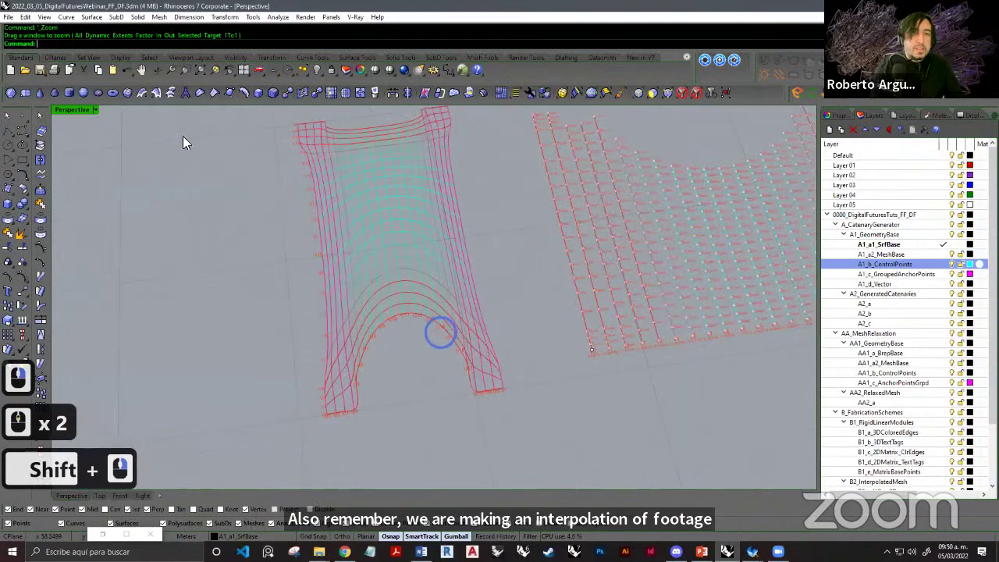
Maximise the Top viewport and frame the interpolated curve network beside its flat matrix.
{"action": "double_click", "coordinate": [73, 108]}
{"action": "double_click", "coordinate": [61, 108]}
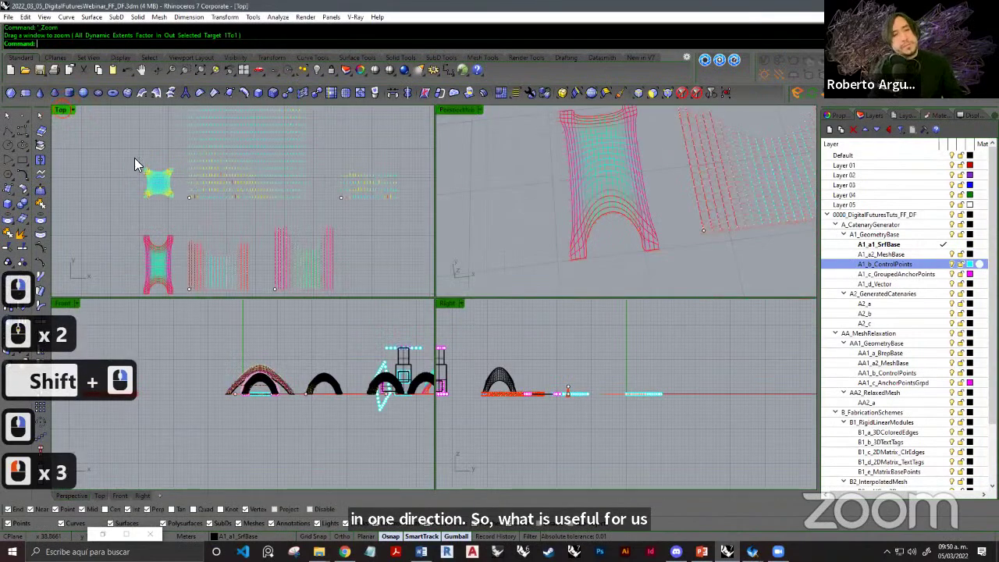
{"action": "left_click", "coordinate": [467, 338]}
{"action": "scroll", "coordinate": [290, 351], "scroll_direction": "up", "scroll_amount": 7}
{"action": "right_click_drag", "start_coordinate": [320, 266], "coordinate": [223, 226]}
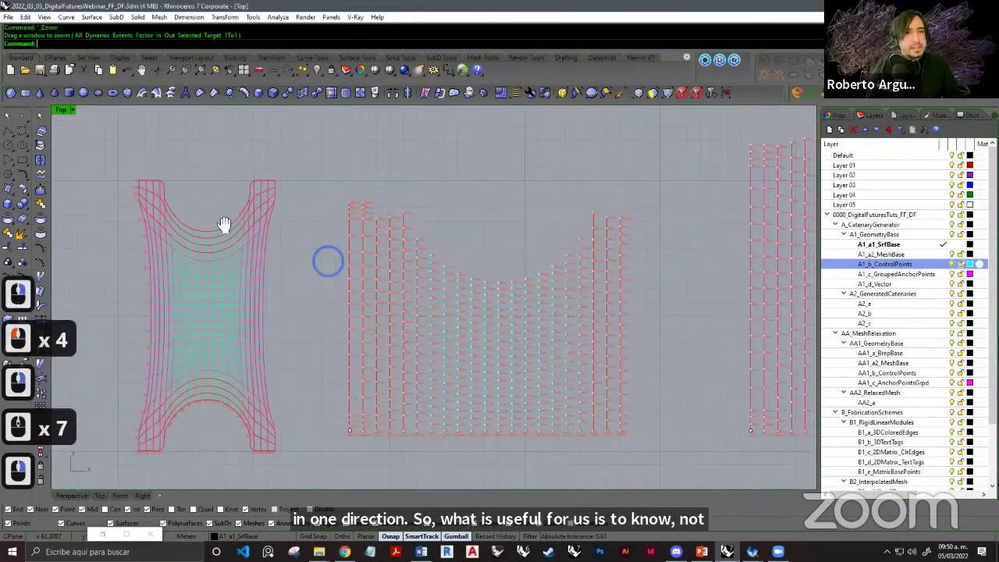
Examine the total length and U intersection distance labels at the base of curves V0, V1 and V2 in the flat matrix.
{"action": "right_click_drag", "start_coordinate": [144, 430], "coordinate": [180, 390]}
{"action": "scroll", "coordinate": [398, 400], "scroll_direction": "up", "scroll_amount": 20}
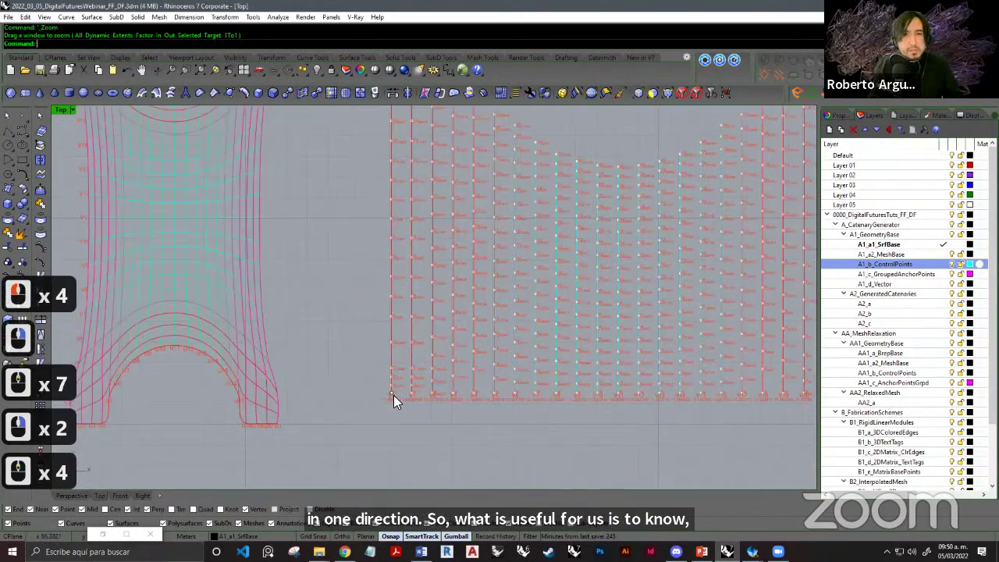
{"action": "left_click", "coordinate": [341, 320]}
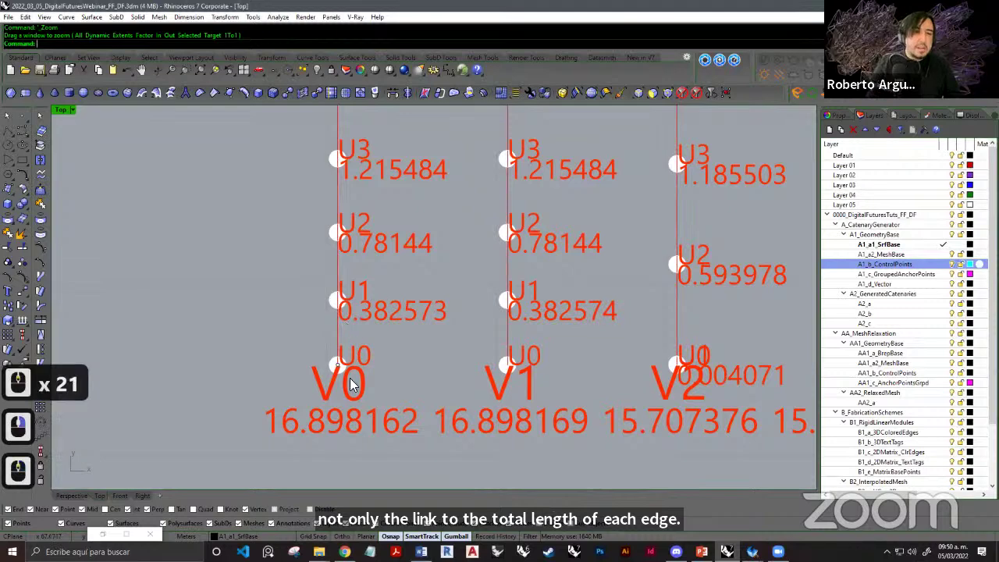
{"action": "scroll", "coordinate": [304, 366], "scroll_direction": "up", "scroll_amount": 6}
{"action": "scroll", "coordinate": [358, 360], "scroll_direction": "down", "scroll_amount": 4}
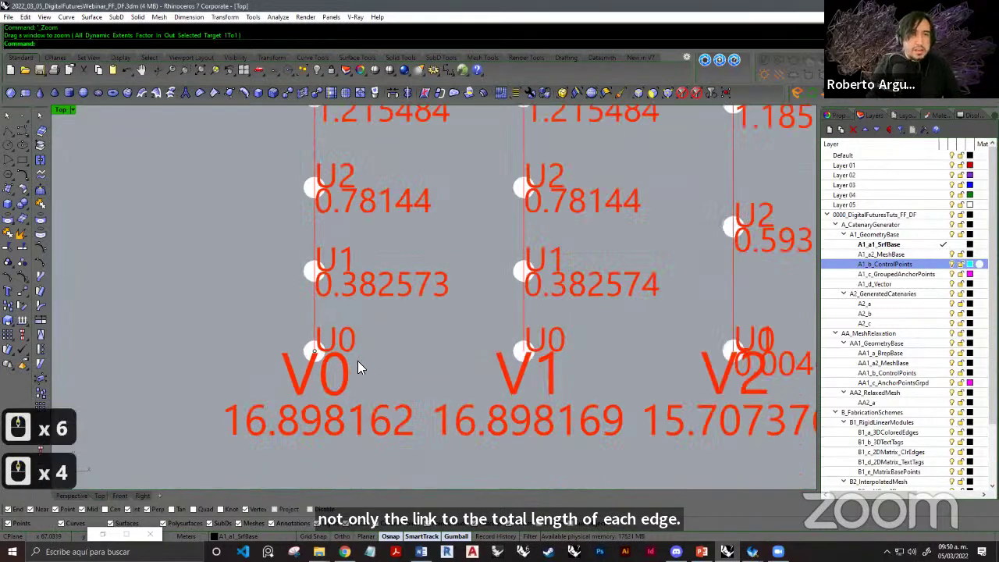
Follow the U intersection distance labels up curves V0 to V5, and view them across the flat V-curve matrix.
{"action": "right_click_drag", "start_coordinate": [358, 360], "coordinate": [357, 445]}
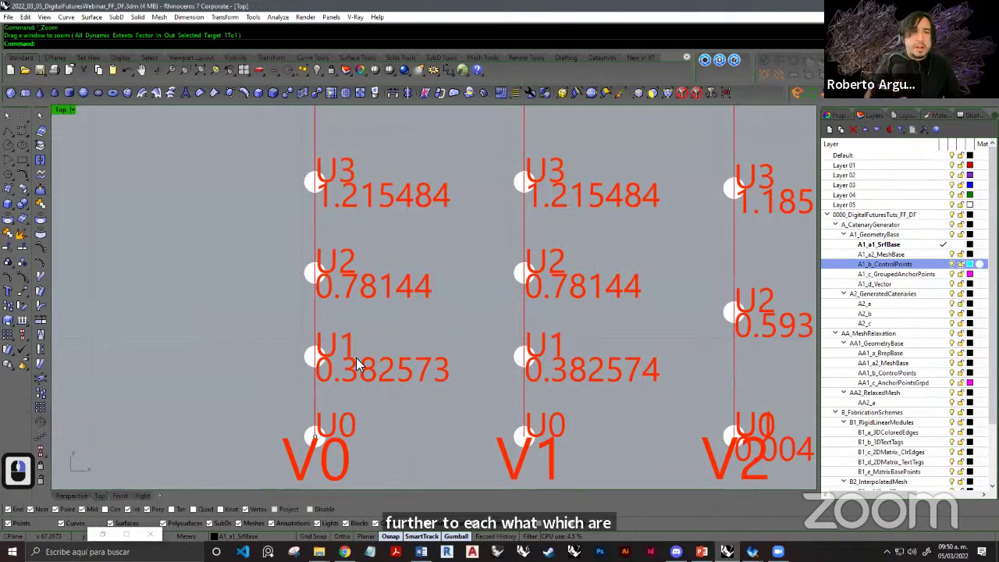
{"action": "scroll", "coordinate": [358, 365], "scroll_direction": "down", "scroll_amount": 9}
{"action": "right_click_drag", "start_coordinate": [356, 360], "coordinate": [352, 357]}
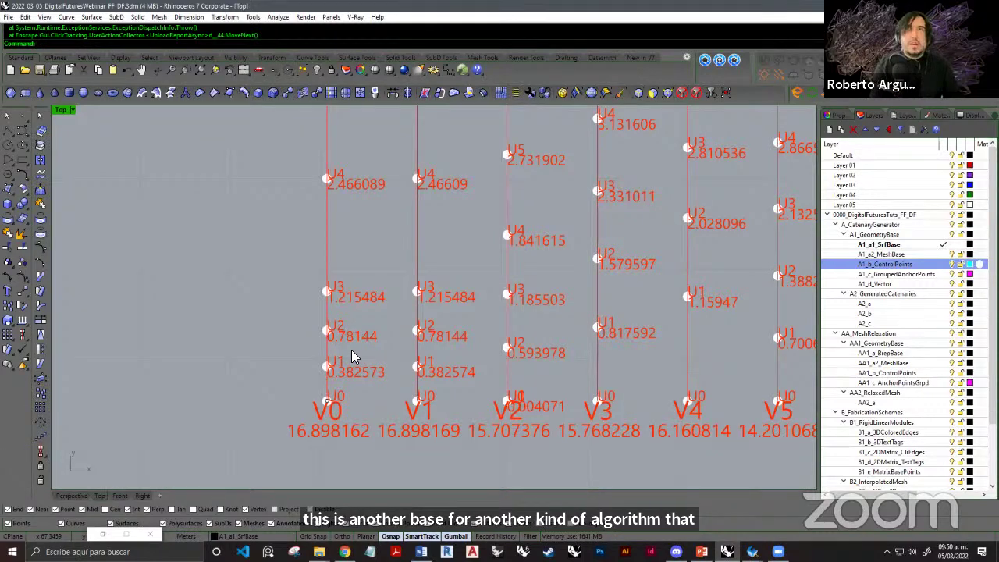
{"action": "scroll", "coordinate": [351, 361], "scroll_direction": "down", "scroll_amount": 9}
{"action": "right_click_drag", "start_coordinate": [462, 317], "coordinate": [403, 371]}
{"action": "scroll", "coordinate": [444, 352], "scroll_direction": "down", "scroll_amount": 3}
{"action": "right_click_drag", "start_coordinate": [470, 375], "coordinate": [436, 357]}
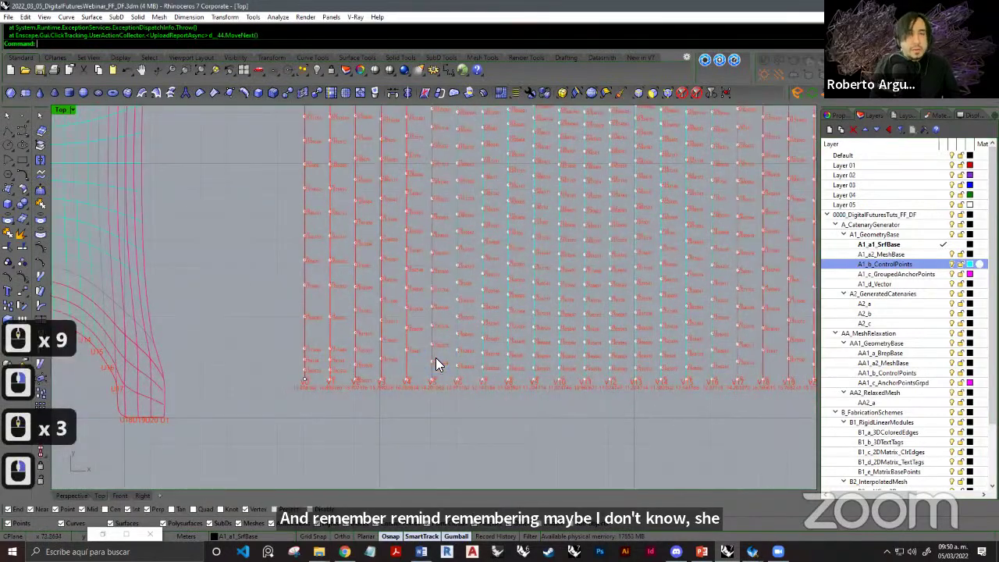
Examine the U intersection labels at the lower and upper ends of the flat V curves beside the curve network.
{"action": "scroll", "coordinate": [378, 351], "scroll_direction": "up", "scroll_amount": 9}
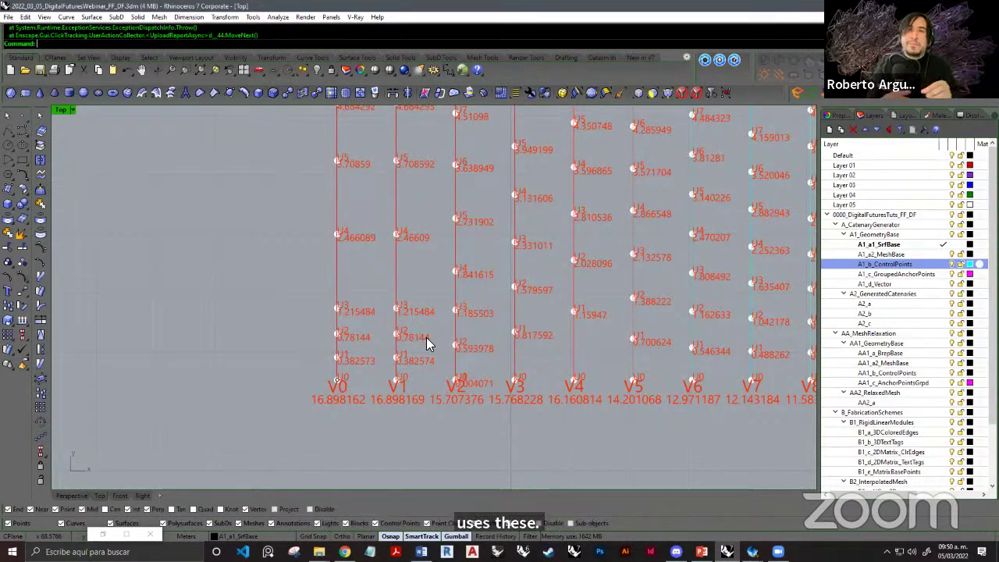
{"action": "scroll", "coordinate": [426, 343], "scroll_direction": "down", "scroll_amount": 6}
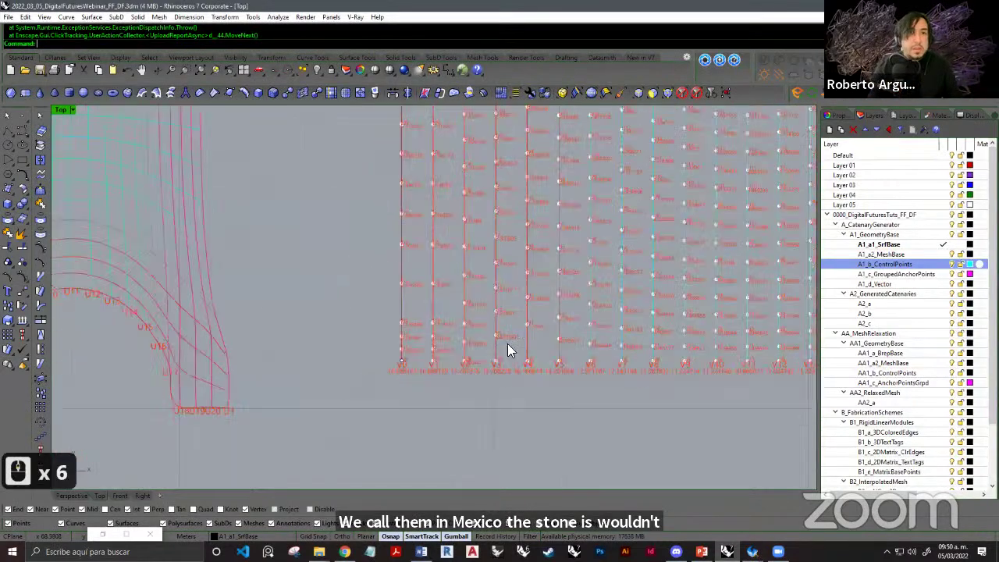
{"action": "scroll", "coordinate": [459, 346], "scroll_direction": "down", "scroll_amount": 5}
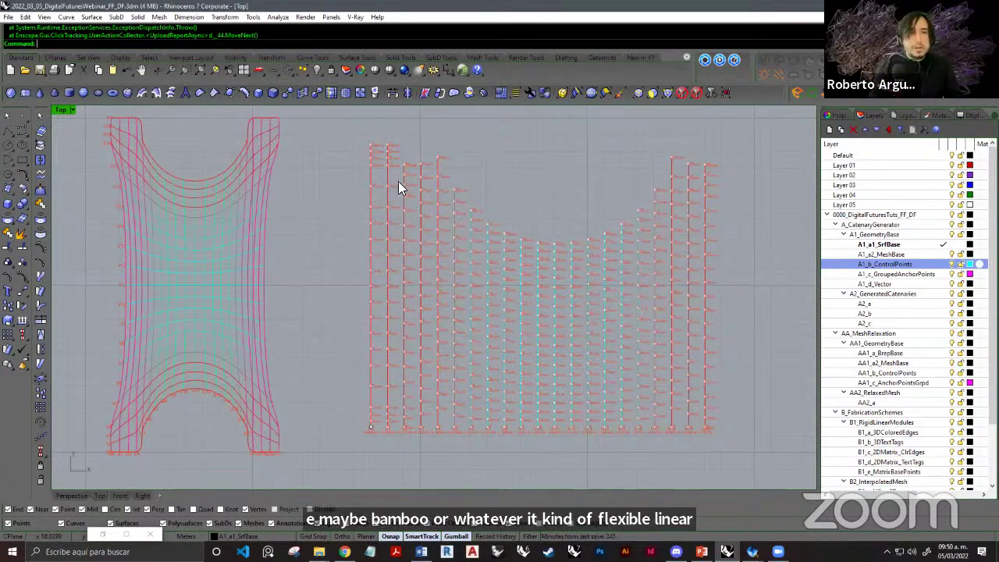
{"action": "scroll", "coordinate": [396, 184], "scroll_direction": "up", "scroll_amount": 17}
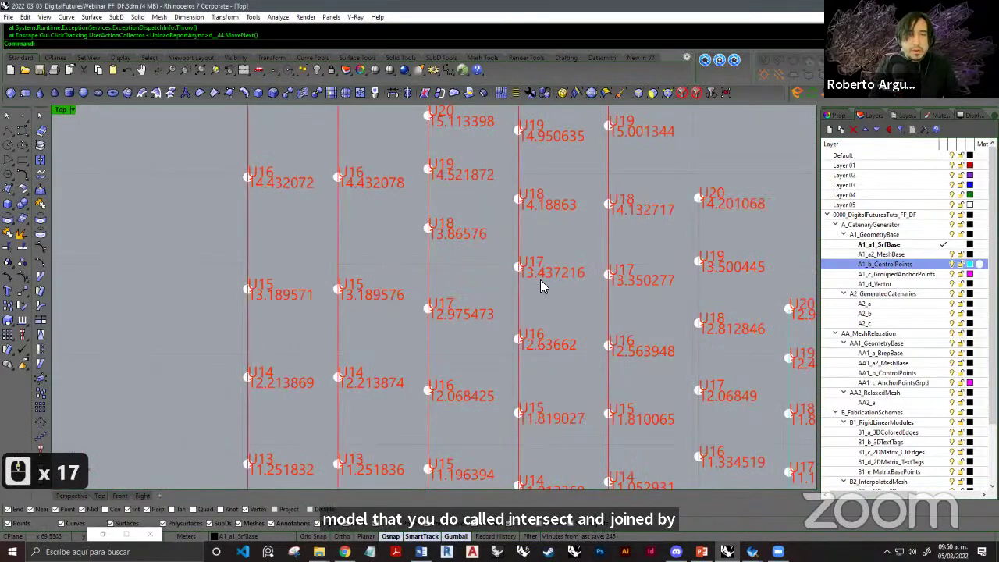
{"action": "scroll", "coordinate": [507, 285], "scroll_direction": "down", "scroll_amount": 5}
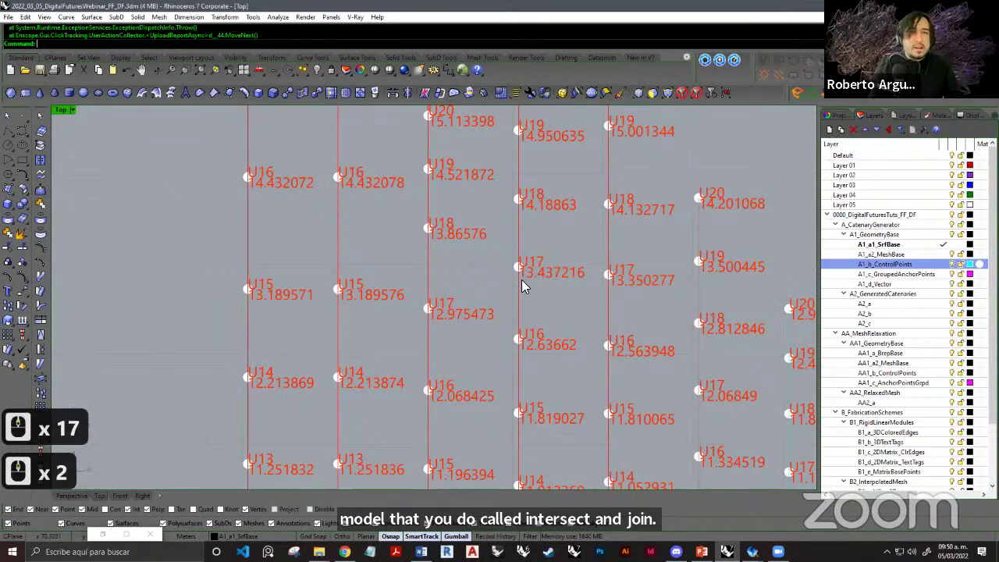
{"action": "scroll", "coordinate": [487, 289], "scroll_direction": "down", "scroll_amount": 10}
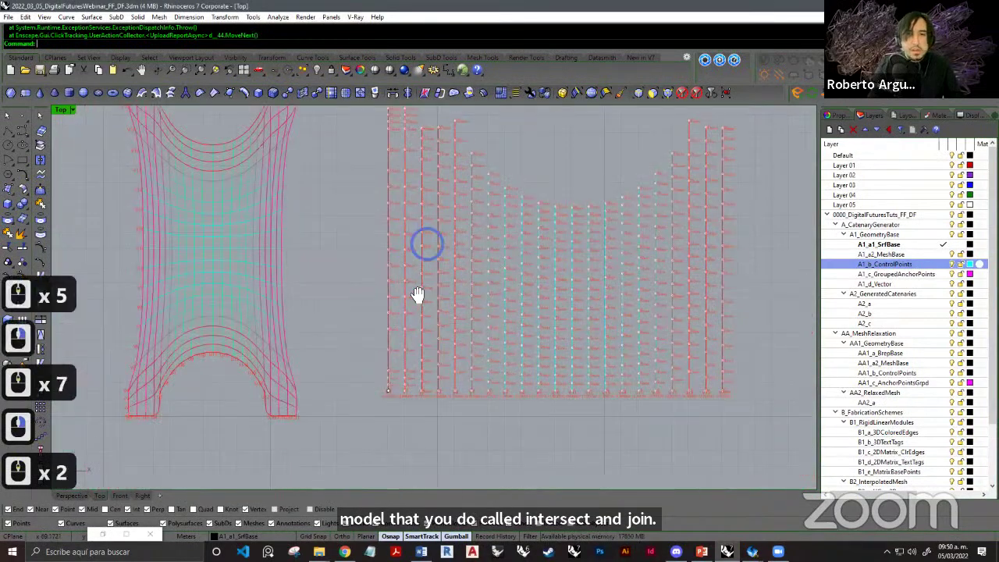
Compare the curve network with its two flat matrices, one for each curve direction.
{"action": "right_click_drag", "start_coordinate": [617, 293], "coordinate": [421, 344]}
{"action": "right_click_drag", "start_coordinate": [363, 273], "coordinate": [540, 297]}
{"action": "scroll", "coordinate": [457, 316], "scroll_direction": "down", "scroll_amount": 2}
{"action": "right_click_drag", "start_coordinate": [239, 372], "coordinate": [336, 337]}
{"action": "scroll", "coordinate": [335, 337], "scroll_direction": "down", "scroll_amount": 2}
{"action": "scroll", "coordinate": [336, 337], "scroll_direction": "up", "scroll_amount": 2}
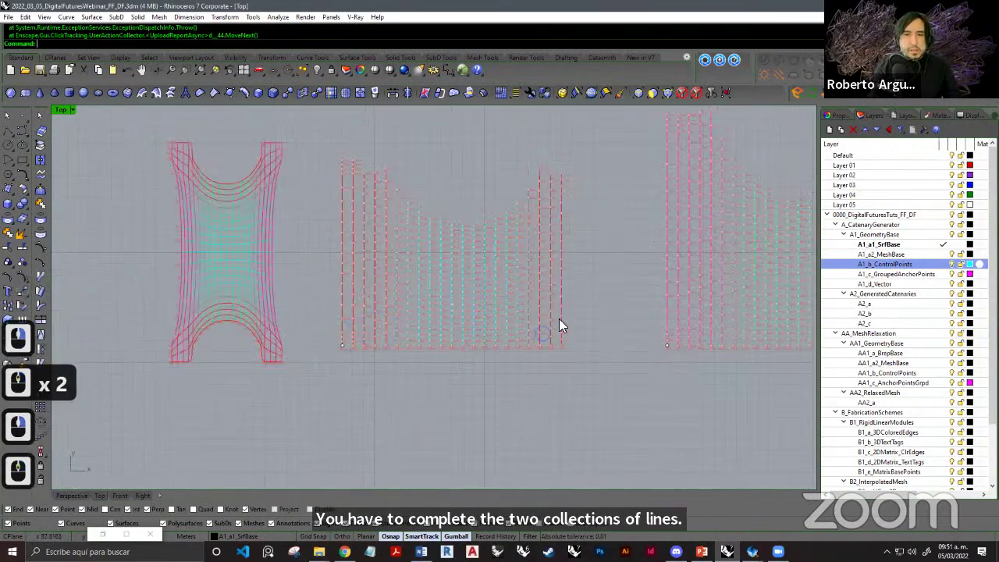
Read the U0 to U3 intersection distances along the lower part of curves V0 to V3 in the flat matrix.
{"action": "right_click_drag", "start_coordinate": [558, 318], "coordinate": [473, 333]}
{"action": "right_click_drag", "start_coordinate": [275, 357], "coordinate": [311, 369]}
{"action": "scroll", "coordinate": [356, 326], "scroll_direction": "up", "scroll_amount": 19}
{"action": "scroll", "coordinate": [335, 355], "scroll_direction": "up", "scroll_amount": 3}
{"action": "scroll", "coordinate": [364, 350], "scroll_direction": "down", "scroll_amount": 5}
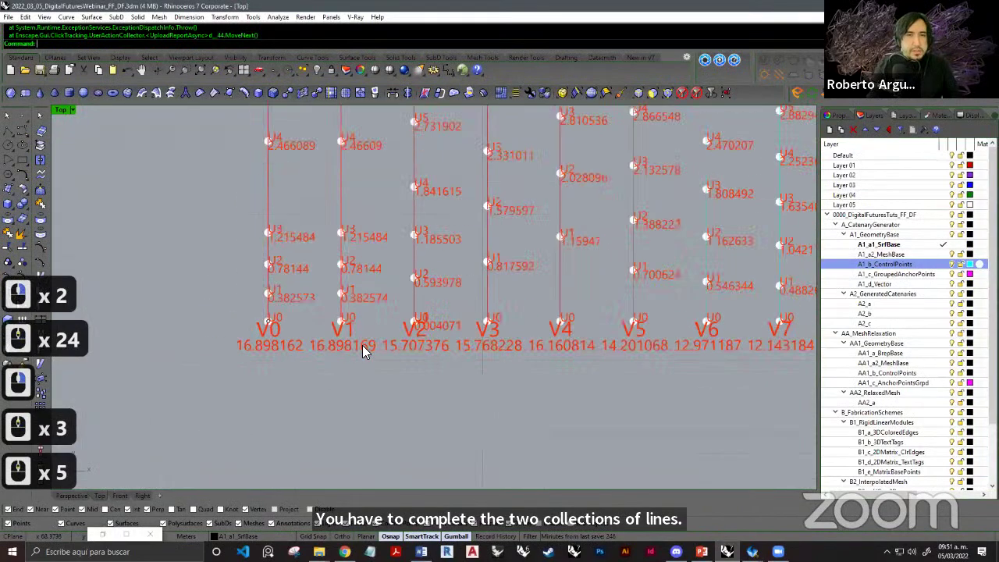
{"action": "scroll", "coordinate": [343, 338], "scroll_direction": "up", "scroll_amount": 5}
{"action": "right_click_drag", "start_coordinate": [357, 337], "coordinate": [363, 480]}
{"action": "right_click_drag", "start_coordinate": [350, 247], "coordinate": [352, 265]}
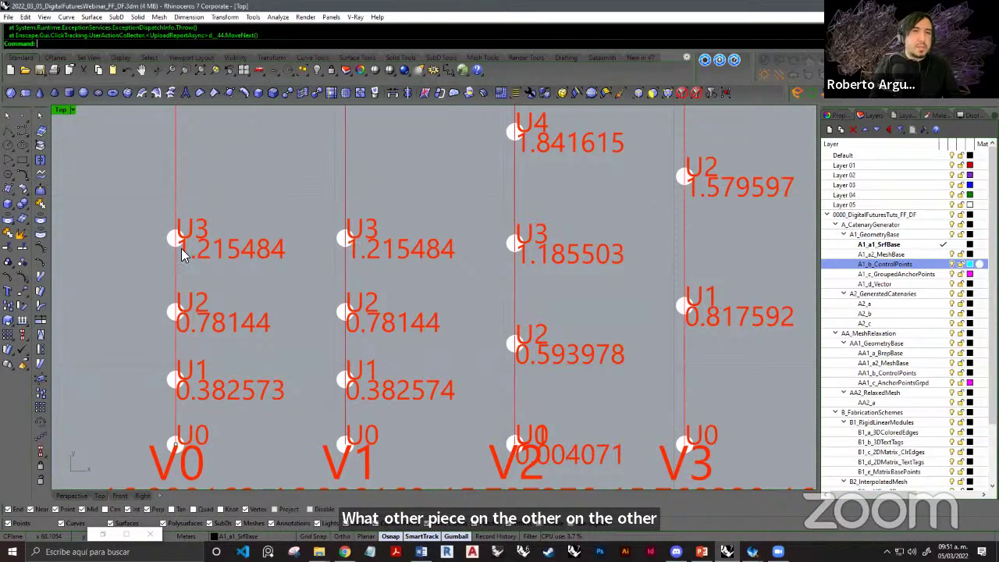
Leave the Top view's flat matrices and maximise the Perspective viewport on the interpolated curve network.
{"action": "scroll", "coordinate": [364, 283], "scroll_direction": "down", "scroll_amount": 20}
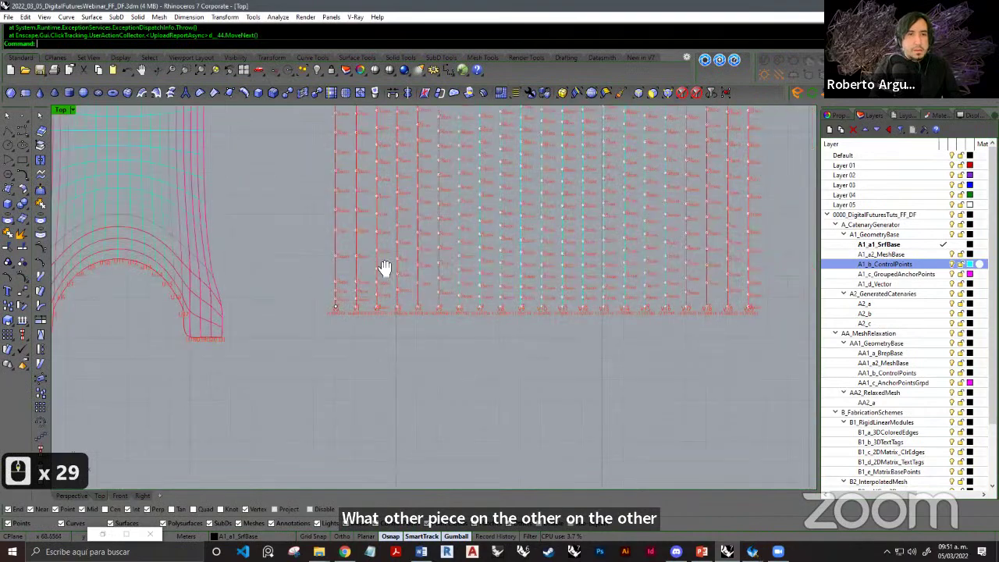
{"action": "scroll", "coordinate": [384, 268], "scroll_direction": "down", "scroll_amount": 4}
{"action": "scroll", "coordinate": [391, 334], "scroll_direction": "down", "scroll_amount": 10}
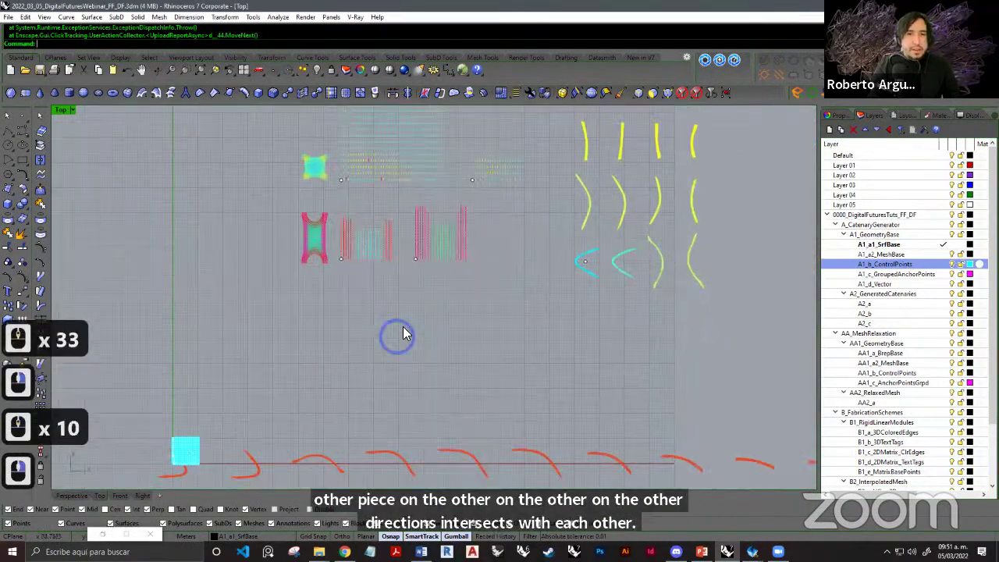
{"action": "right_click_drag", "start_coordinate": [403, 326], "coordinate": [415, 218]}
{"action": "right_click", "coordinate": [78, 154]}
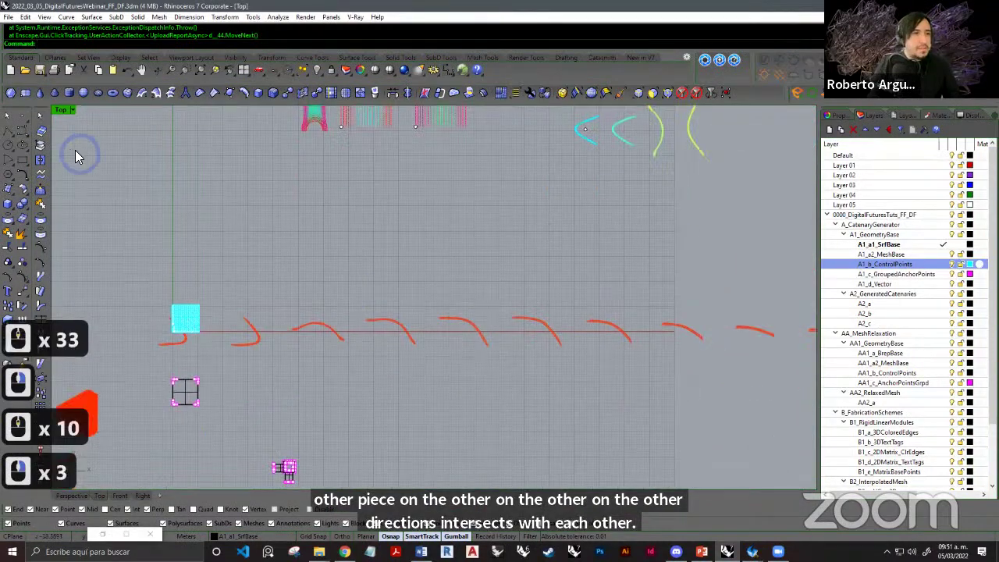
{"action": "double_click", "coordinate": [59, 110]}
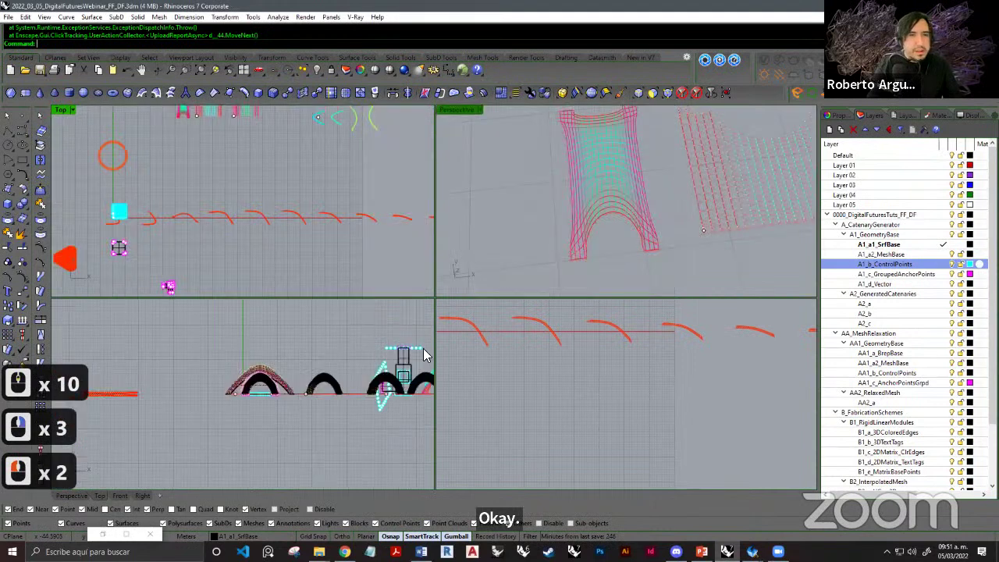
{"action": "double_click", "coordinate": [473, 205]}
{"action": "right_click_drag", "start_coordinate": [473, 205], "coordinate": [468, 174]}
{"action": "double_click", "coordinate": [450, 109]}
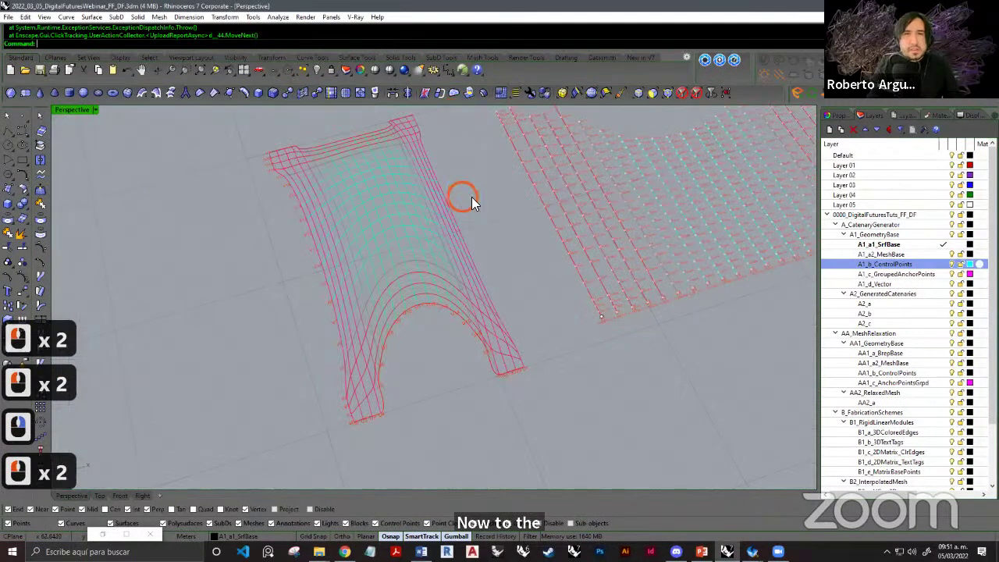
Survey the whole model and locate the row of mesh variants with their unfolded strips.
{"action": "scroll", "coordinate": [471, 198], "scroll_direction": "down", "scroll_amount": 20}
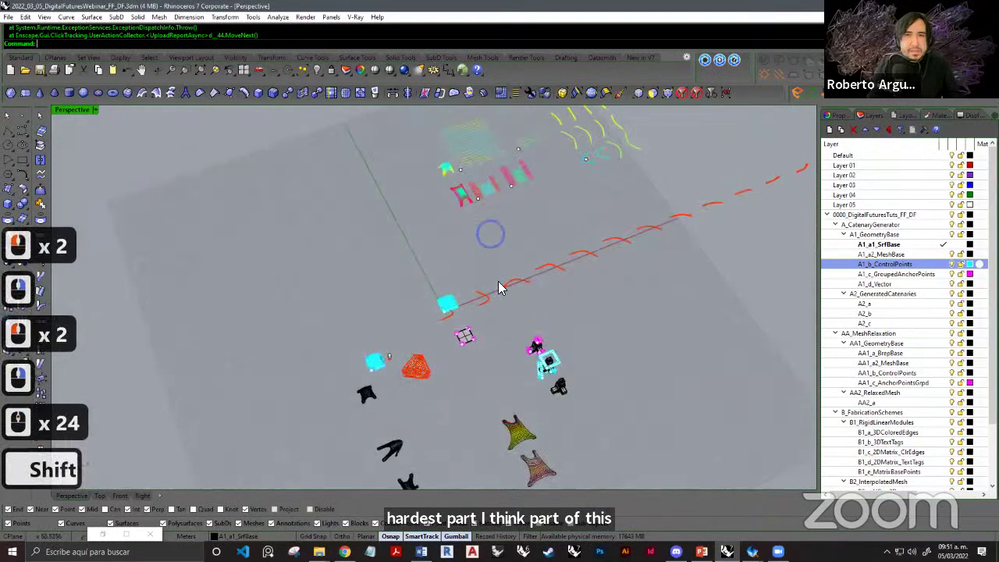
{"action": "right_click_drag", "start_coordinate": [520, 363], "coordinate": [509, 326], "text": "shift"}
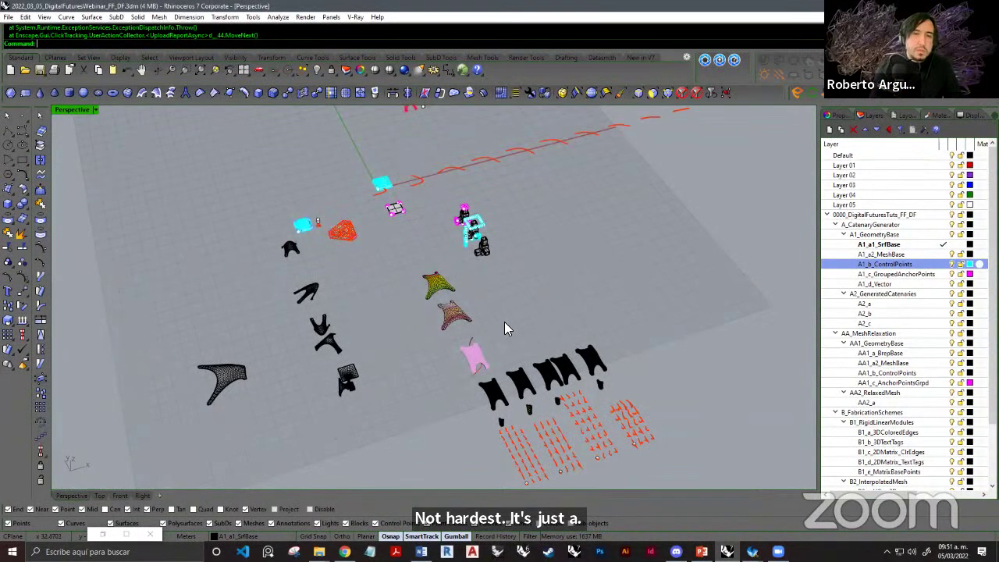
{"action": "scroll", "coordinate": [505, 334], "scroll_direction": "up", "scroll_amount": 7}
{"action": "right_click_drag", "start_coordinate": [524, 346], "coordinate": [520, 323], "text": "shift"}
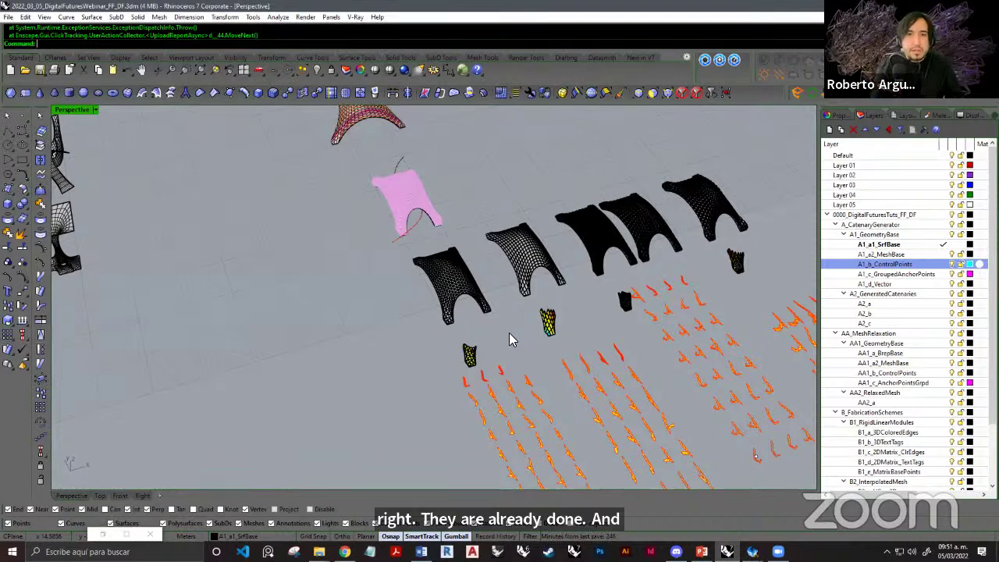
{"action": "scroll", "coordinate": [442, 330], "scroll_direction": "down", "scroll_amount": 3}
{"action": "right_click_drag", "start_coordinate": [408, 301], "coordinate": [500, 363], "text": "shift"}
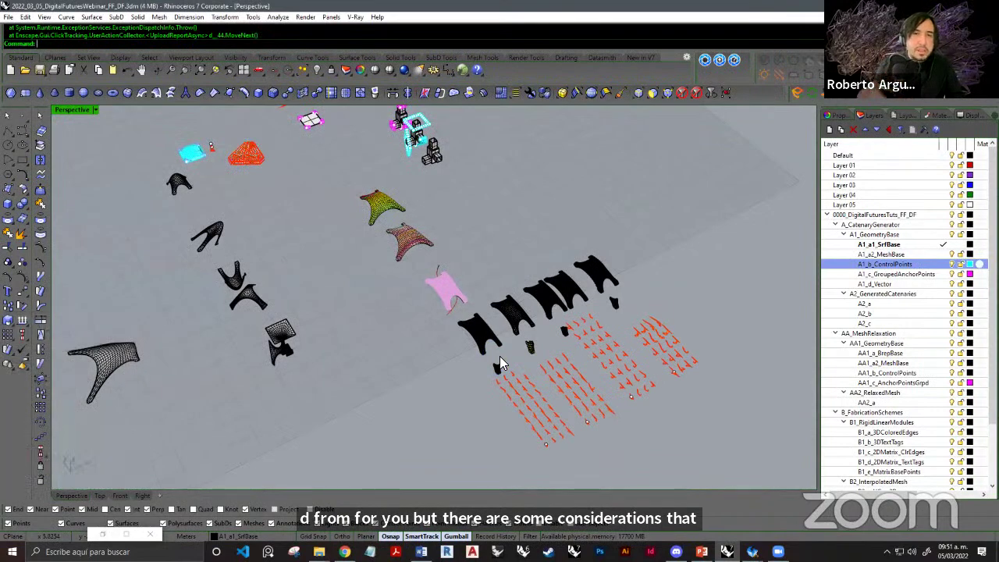
Inspect the triangulated and quad mesh shells together with their coloured foot segments and unfolded strips.
{"action": "scroll", "coordinate": [497, 354], "scroll_direction": "up", "scroll_amount": 8}
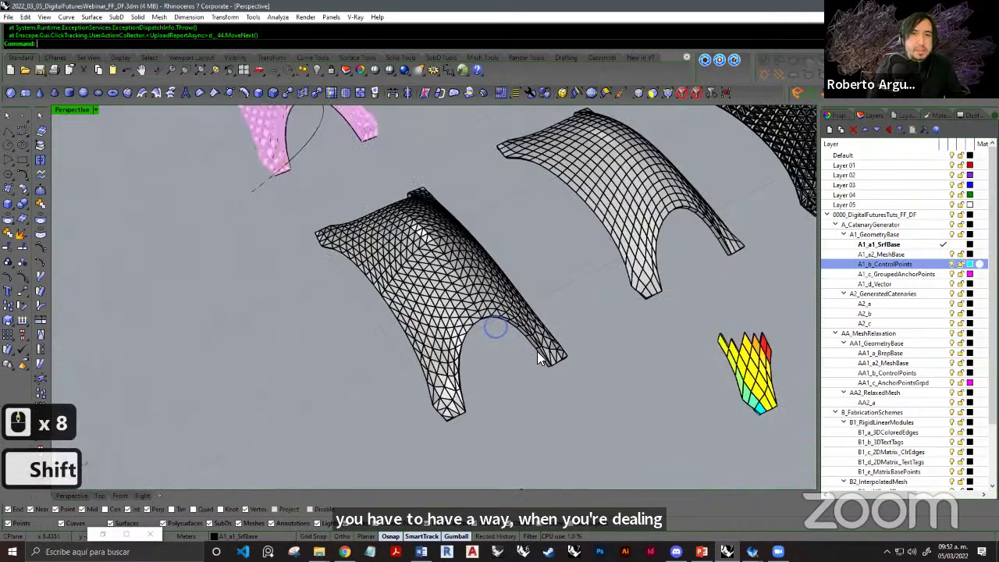
{"action": "right_click_drag", "start_coordinate": [492, 352], "coordinate": [273, 321], "text": "shift"}
{"action": "right_click_drag", "start_coordinate": [687, 363], "coordinate": [390, 310], "text": "shift"}
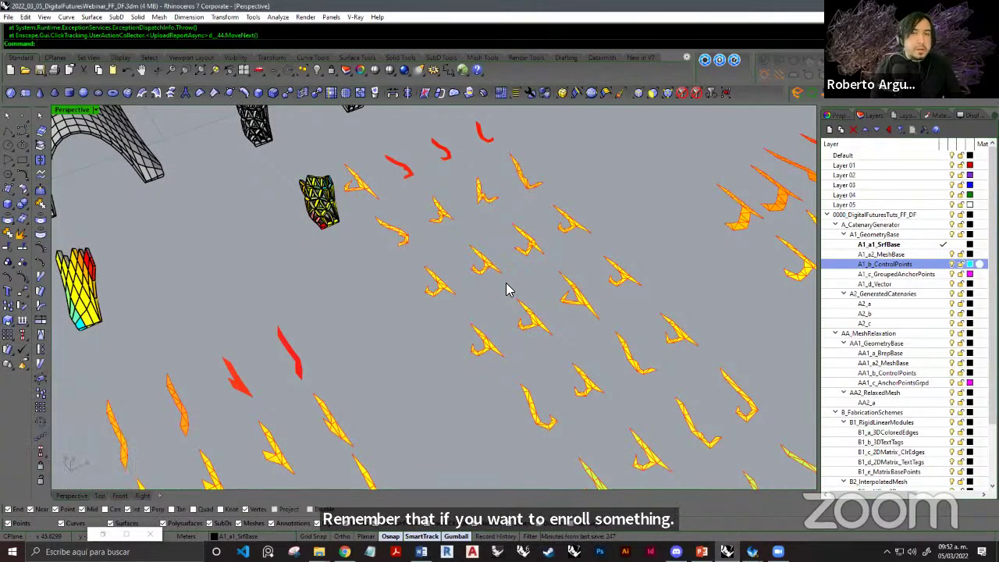
{"action": "scroll", "coordinate": [502, 283], "scroll_direction": "down", "scroll_amount": 3}
{"action": "scroll", "coordinate": [343, 278], "scroll_direction": "up", "scroll_amount": 1}
{"action": "right_click_drag", "start_coordinate": [249, 245], "coordinate": [463, 215], "text": "shift"}
{"action": "right_click_drag", "start_coordinate": [540, 266], "coordinate": [459, 242], "text": "shift"}
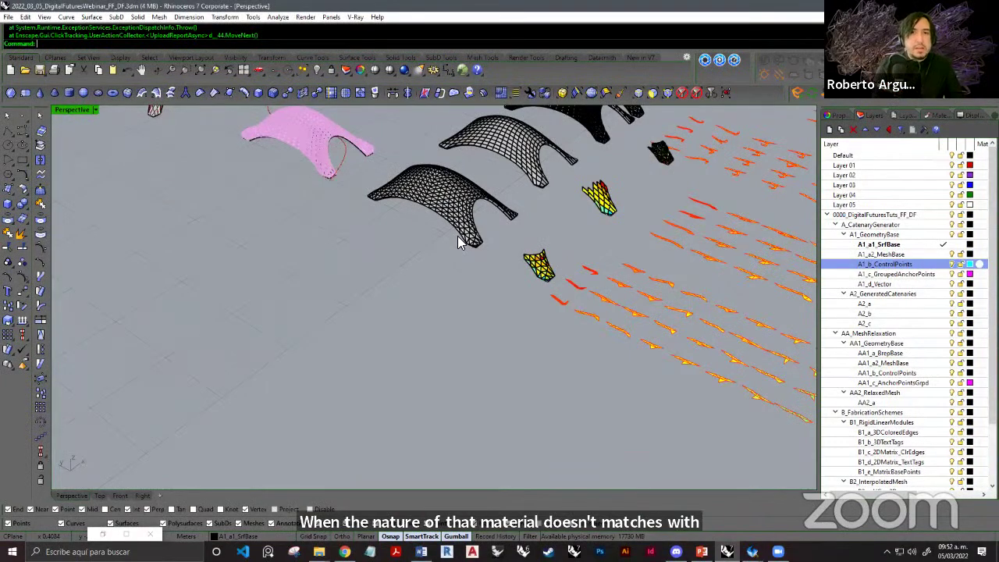
Compare the coloured foot segments of the mesh variants with the groups of unfolded strips beside them.
{"action": "right_click_drag", "start_coordinate": [504, 272], "coordinate": [421, 328], "text": "shift"}
{"action": "scroll", "coordinate": [479, 306], "scroll_direction": "up", "scroll_amount": 8}
{"action": "right_click_drag", "start_coordinate": [422, 328], "coordinate": [384, 321], "text": "shift"}
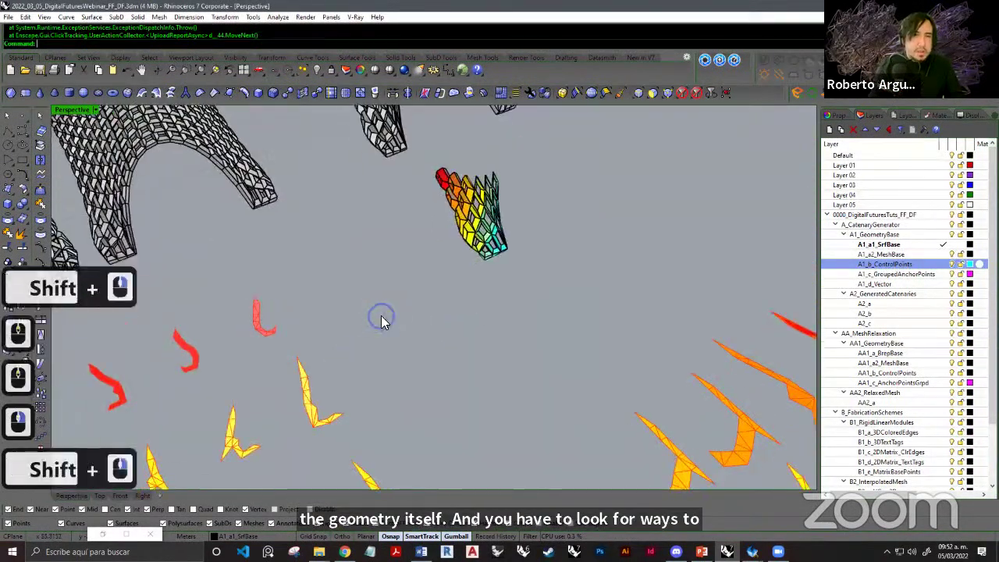
{"action": "scroll", "coordinate": [383, 321], "scroll_direction": "down", "scroll_amount": 3}
{"action": "right_click_drag", "start_coordinate": [310, 405], "coordinate": [500, 187], "text": "shift"}
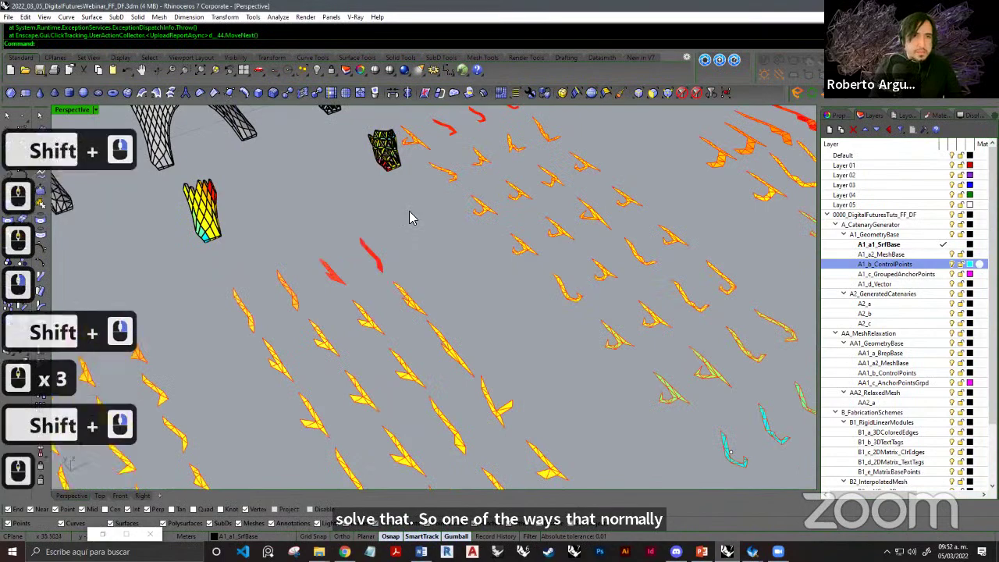
{"action": "scroll", "coordinate": [408, 214], "scroll_direction": "down", "scroll_amount": 2}
{"action": "right_click_drag", "start_coordinate": [289, 151], "coordinate": [234, 114], "text": "shift"}
Zoom to a window around the triangulated mesh's coloured foot segment and examine its unfolded strips.
{"action": "left_click", "coordinate": [185, 70]}
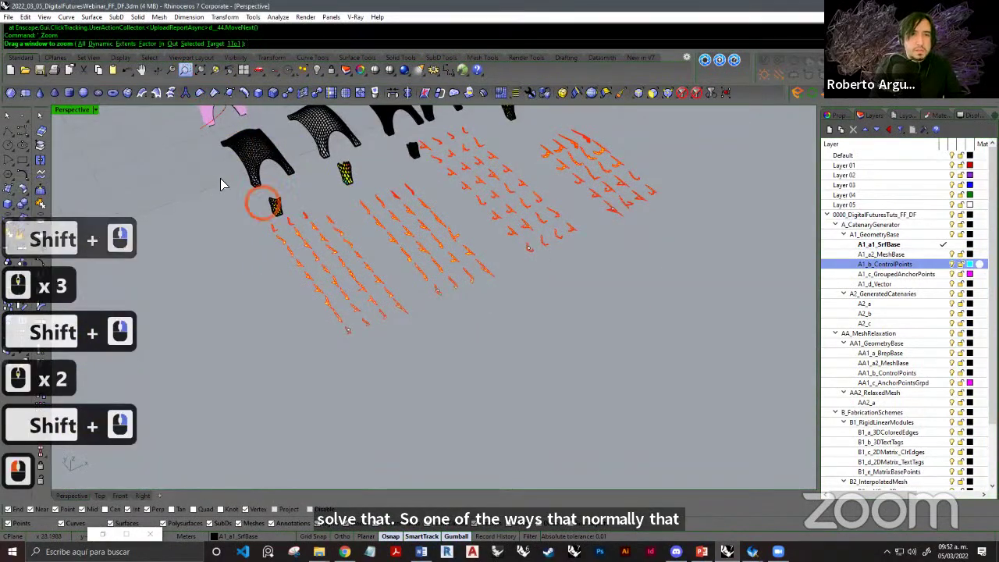
{"action": "left_click_drag", "start_coordinate": [273, 163], "coordinate": [409, 292]}
{"action": "right_click_drag", "start_coordinate": [359, 342], "coordinate": [328, 187]}
{"action": "scroll", "coordinate": [328, 184], "scroll_direction": "up", "scroll_amount": 6}
{"action": "right_click_drag", "start_coordinate": [361, 226], "coordinate": [312, 235], "text": "shift"}
{"action": "scroll", "coordinate": [424, 327], "scroll_direction": "down", "scroll_amount": 6}
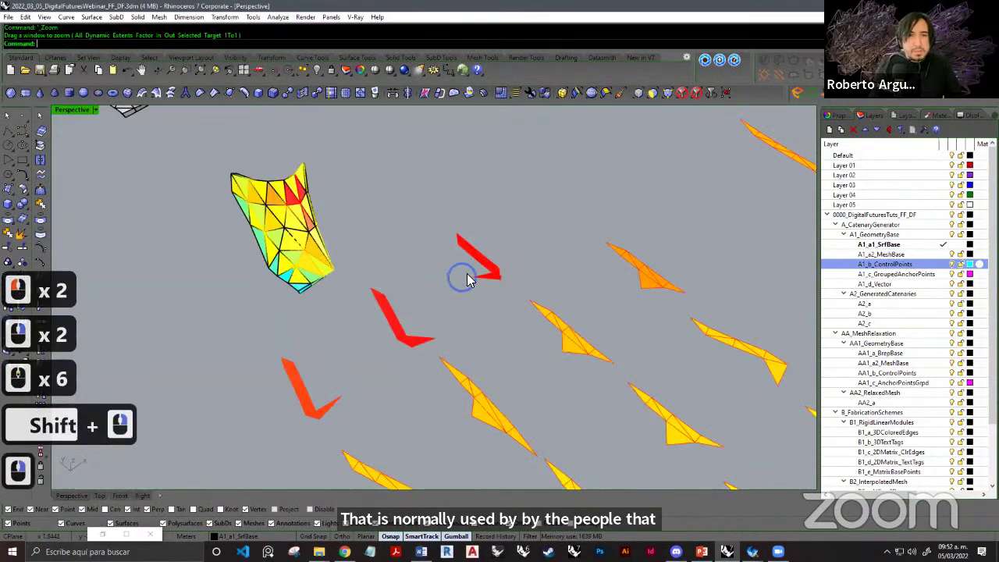
{"action": "right_click_drag", "start_coordinate": [460, 316], "coordinate": [568, 406], "text": "shift"}
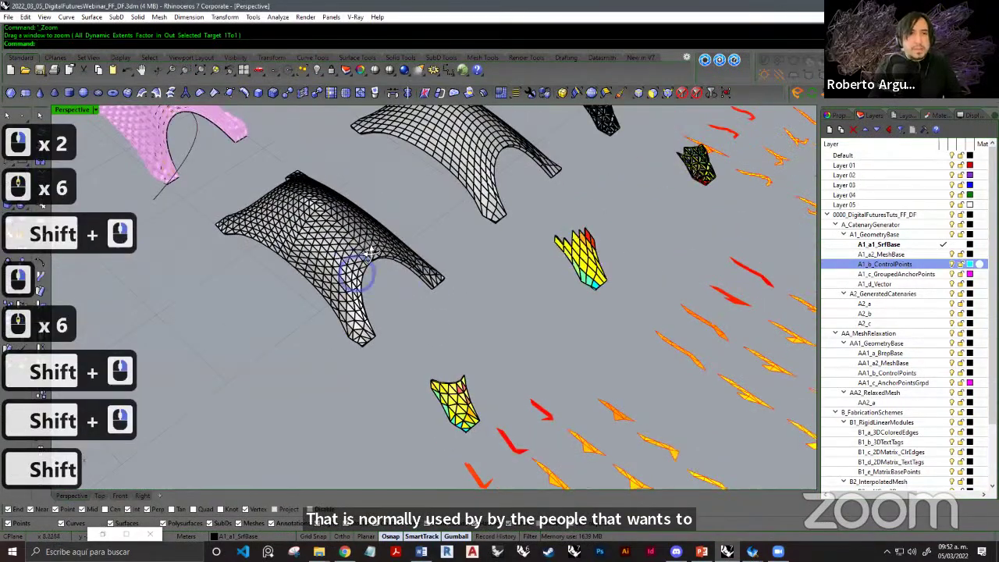
Inspect the pink module-covered shell and its attractor curve next to the triangulated mesh.
{"action": "right_click_drag", "start_coordinate": [357, 277], "coordinate": [339, 250]}
{"action": "scroll", "coordinate": [374, 234], "scroll_direction": "down", "scroll_amount": 3}
{"action": "right_click_drag", "start_coordinate": [141, 178], "coordinate": [373, 233], "text": "shift"}
{"action": "scroll", "coordinate": [373, 233], "scroll_direction": "up", "scroll_amount": 6}
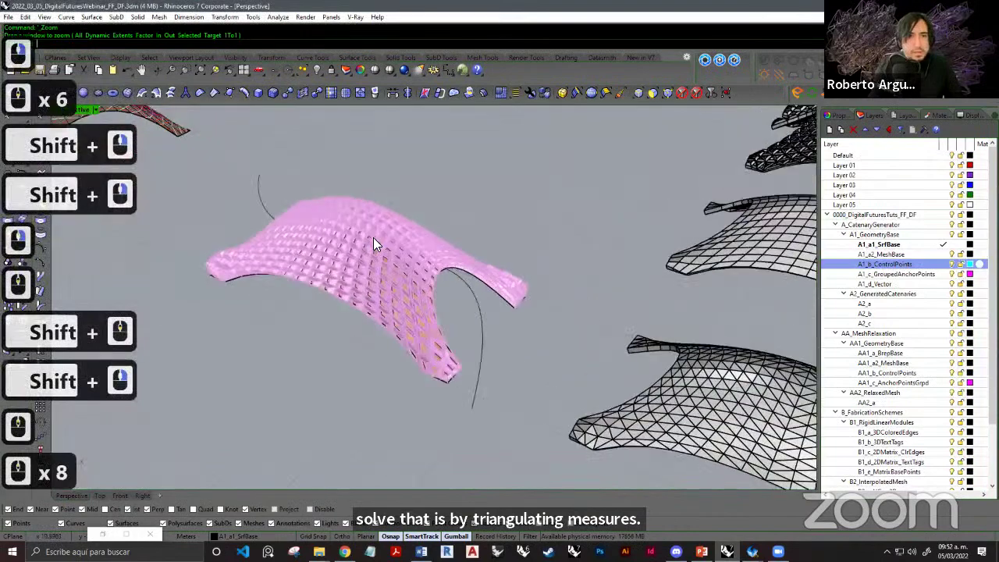
{"action": "scroll", "coordinate": [544, 346], "scroll_direction": "down", "scroll_amount": 3}
{"action": "right_click_drag", "start_coordinate": [544, 346], "coordinate": [273, 223]}
Bring up the Grasshopper definition and locate the ModuleGenerator and ModuleGenerator AttractorDifferentiation groups.
{"action": "left_click", "coordinate": [103, 535]}
{"action": "right_click_drag", "start_coordinate": [706, 268], "coordinate": [753, 273]}
{"action": "scroll", "coordinate": [781, 275], "scroll_direction": "down", "scroll_amount": 11}
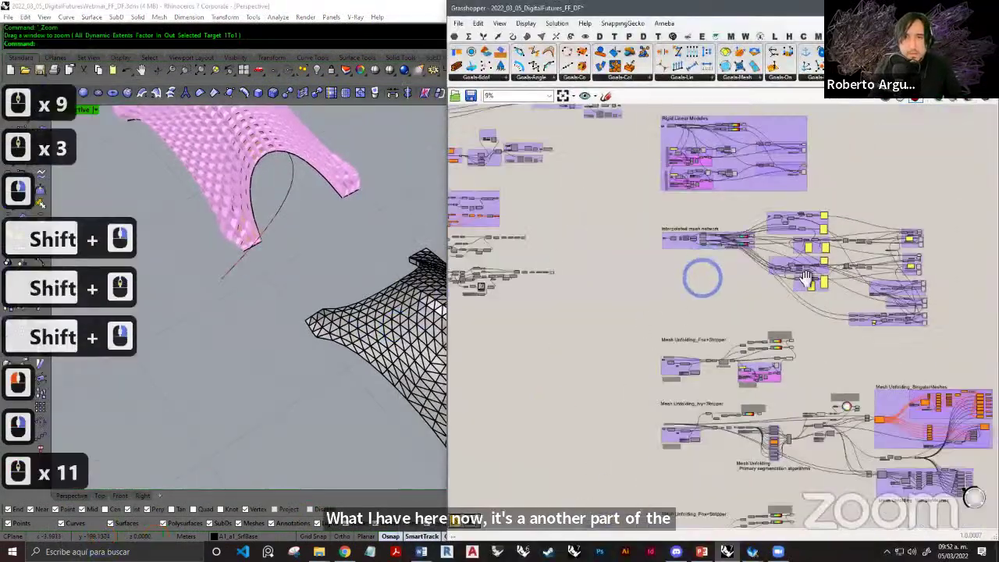
{"action": "right_click_drag", "start_coordinate": [546, 301], "coordinate": [749, 324]}
{"action": "right_click_drag", "start_coordinate": [583, 246], "coordinate": [628, 239]}
{"action": "scroll", "coordinate": [657, 236], "scroll_direction": "up", "scroll_amount": 13}
{"action": "scroll", "coordinate": [690, 281], "scroll_direction": "down", "scroll_amount": 3}
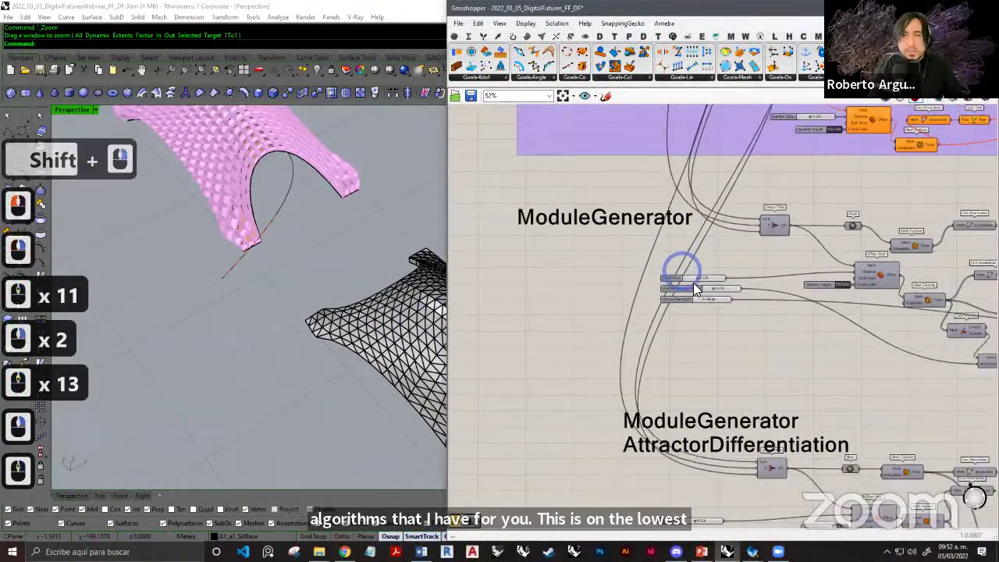
{"action": "right_click_drag", "start_coordinate": [725, 353], "coordinate": [614, 320]}
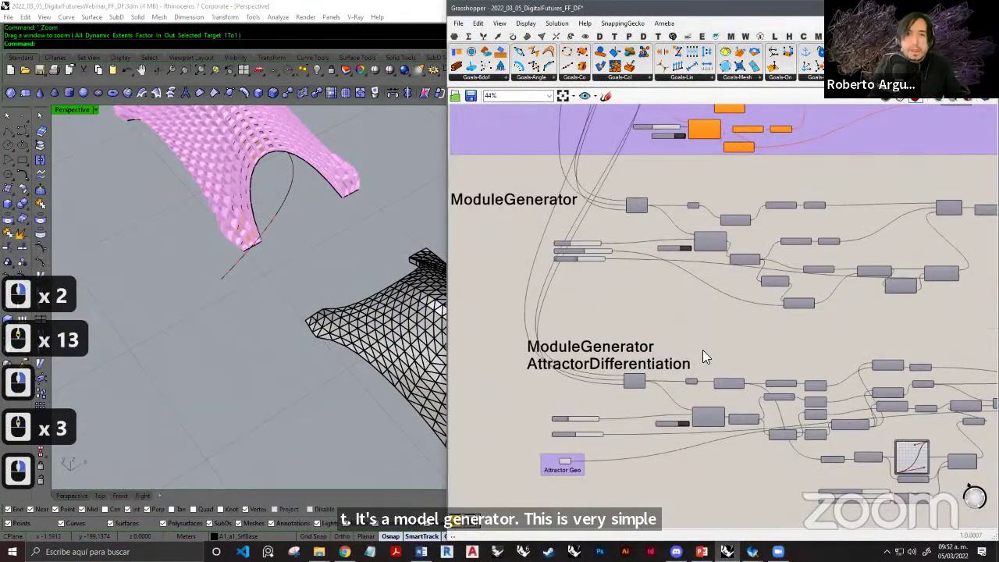
{"action": "right_click_drag", "start_coordinate": [807, 281], "coordinate": [825, 290]}
Return to the full Rhino view and examine the framed, extruded face modules on the third mesh shell up close.
{"action": "left_click", "coordinate": [927, 8]}
{"action": "right_click_drag", "start_coordinate": [502, 254], "coordinate": [298, 231]}
{"action": "scroll", "coordinate": [329, 178], "scroll_direction": "down", "scroll_amount": 2}
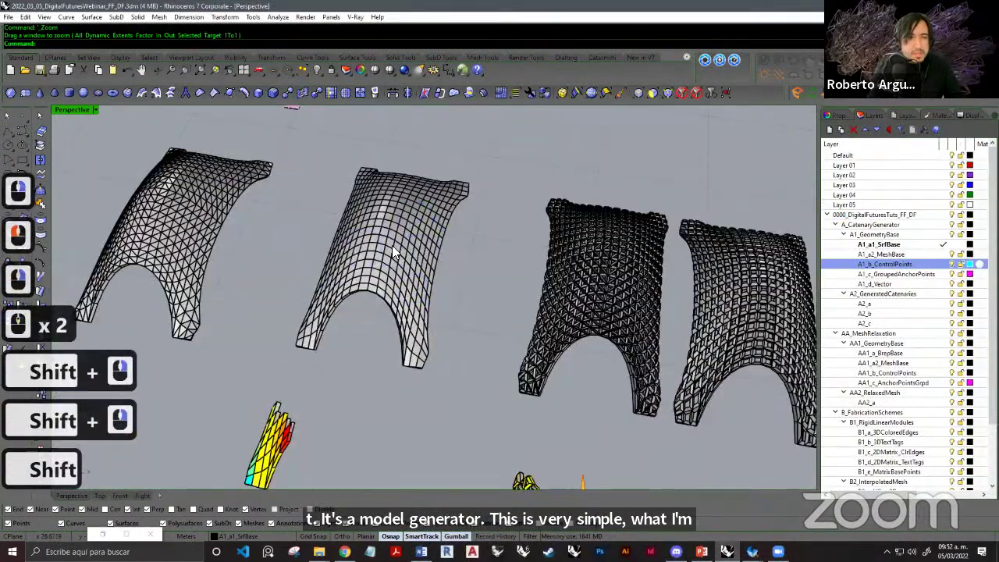
{"action": "scroll", "coordinate": [323, 260], "scroll_direction": "up", "scroll_amount": 1}
{"action": "scroll", "coordinate": [367, 271], "scroll_direction": "up", "scroll_amount": 2}
{"action": "right_click_drag", "start_coordinate": [469, 282], "coordinate": [390, 279], "text": "shift"}
{"action": "right_click_drag", "start_coordinate": [535, 297], "coordinate": [421, 283], "text": "shift"}
{"action": "scroll", "coordinate": [480, 285], "scroll_direction": "up", "scroll_amount": 6}
{"action": "right_click_drag", "start_coordinate": [484, 290], "coordinate": [426, 275]}
{"action": "right_click_drag", "start_coordinate": [524, 280], "coordinate": [469, 245], "text": "shift"}
{"action": "scroll", "coordinate": [462, 243], "scroll_direction": "up", "scroll_amount": 5}
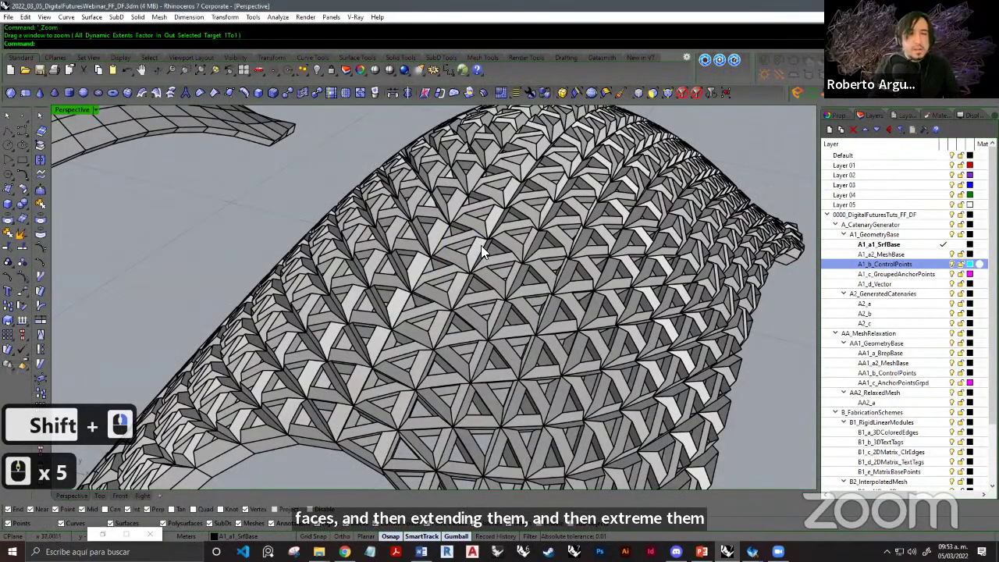
Examine the extruded frame modules on the quad-patterned shell next to the triangulated module shell, from an overview down to close range.
{"action": "scroll", "coordinate": [554, 299], "scroll_direction": "down", "scroll_amount": 6}
{"action": "scroll", "coordinate": [460, 262], "scroll_direction": "down", "scroll_amount": 1}
{"action": "right_click_drag", "start_coordinate": [556, 281], "coordinate": [422, 248], "text": "shift"}
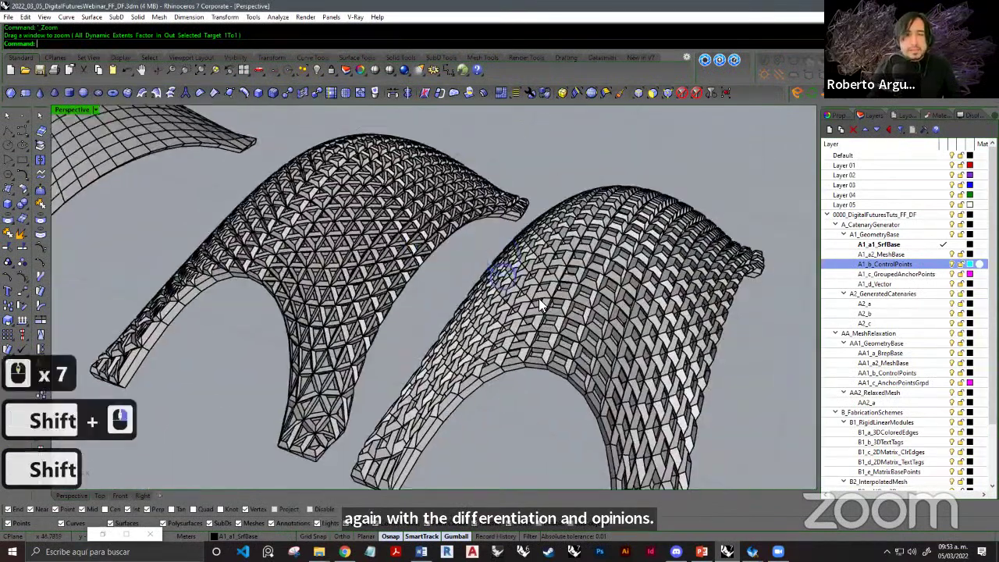
{"action": "mouse_move", "coordinate": [502, 273]}
{"action": "right_mouse_down"}
{"action": "mouse_move", "coordinate": [539, 298]}
{"action": "mouse_move", "coordinate": [502, 292]}
{"action": "right_mouse_up"}
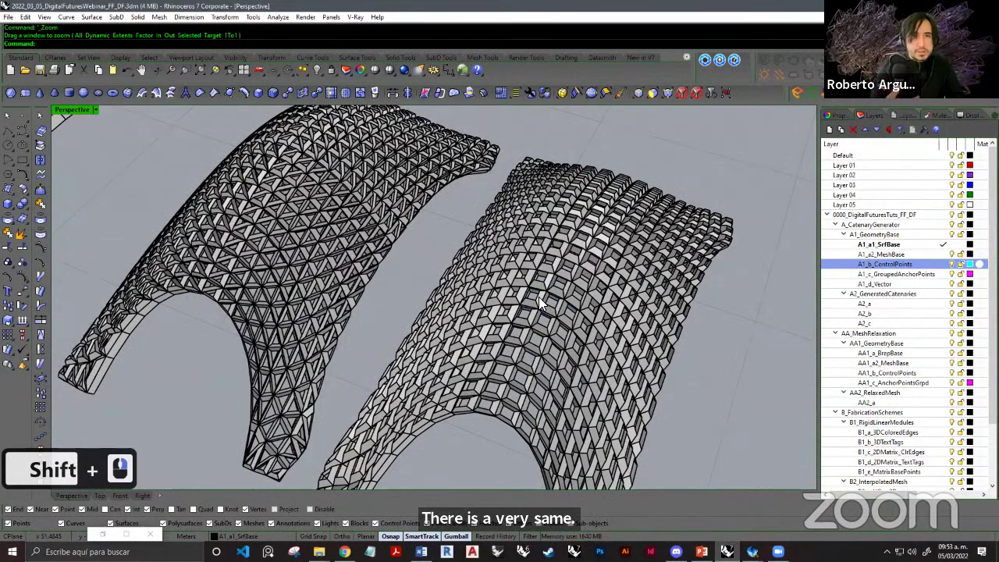
{"action": "right_click_drag", "start_coordinate": [558, 253], "coordinate": [540, 305], "text": "shift"}
{"action": "scroll", "coordinate": [513, 226], "scroll_direction": "up", "scroll_amount": 2}
{"action": "right_click_drag", "start_coordinate": [593, 225], "coordinate": [568, 186], "text": "shift"}
{"action": "right_click_drag", "start_coordinate": [464, 170], "coordinate": [461, 203]}
{"action": "scroll", "coordinate": [360, 238], "scroll_direction": "up", "scroll_amount": 4}
{"action": "right_click_drag", "start_coordinate": [361, 238], "coordinate": [437, 222]}
{"action": "right_click_drag", "start_coordinate": [330, 222], "coordinate": [482, 211]}
{"action": "right_click_drag", "start_coordinate": [369, 218], "coordinate": [275, 252], "text": "shift"}
Inspect the differentiated modules on the last shell in the row, checking how their length and height vary across the surface.
{"action": "scroll", "coordinate": [275, 252], "scroll_direction": "down", "scroll_amount": 11}
{"action": "right_click_drag", "start_coordinate": [571, 299], "coordinate": [435, 310]}
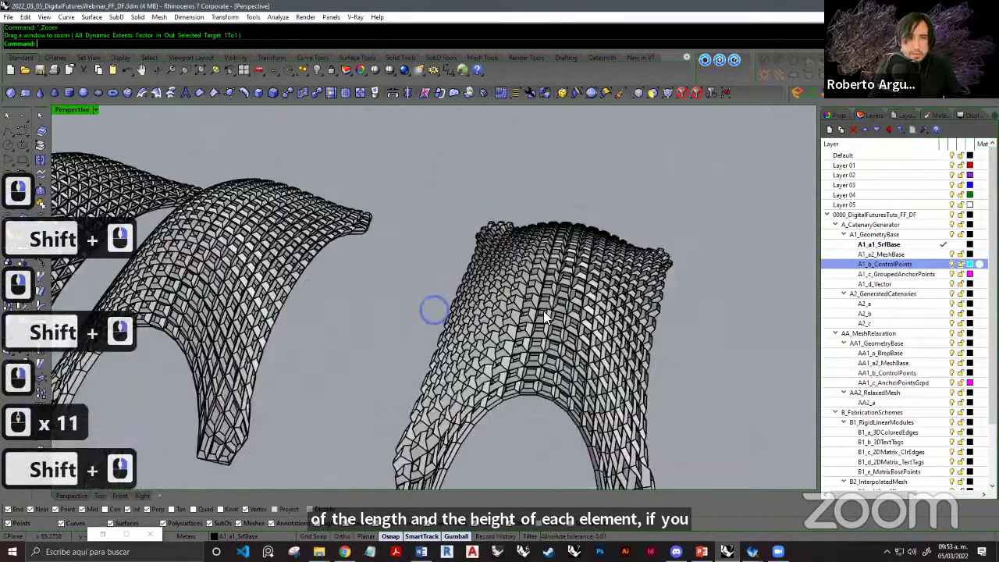
{"action": "scroll", "coordinate": [489, 277], "scroll_direction": "up", "scroll_amount": 7}
{"action": "scroll", "coordinate": [489, 276], "scroll_direction": "up", "scroll_amount": 1, "text": "shift"}
{"action": "right_click_drag", "start_coordinate": [488, 277], "coordinate": [449, 314], "text": "shift"}
{"action": "scroll", "coordinate": [520, 301], "scroll_direction": "down", "scroll_amount": 12}
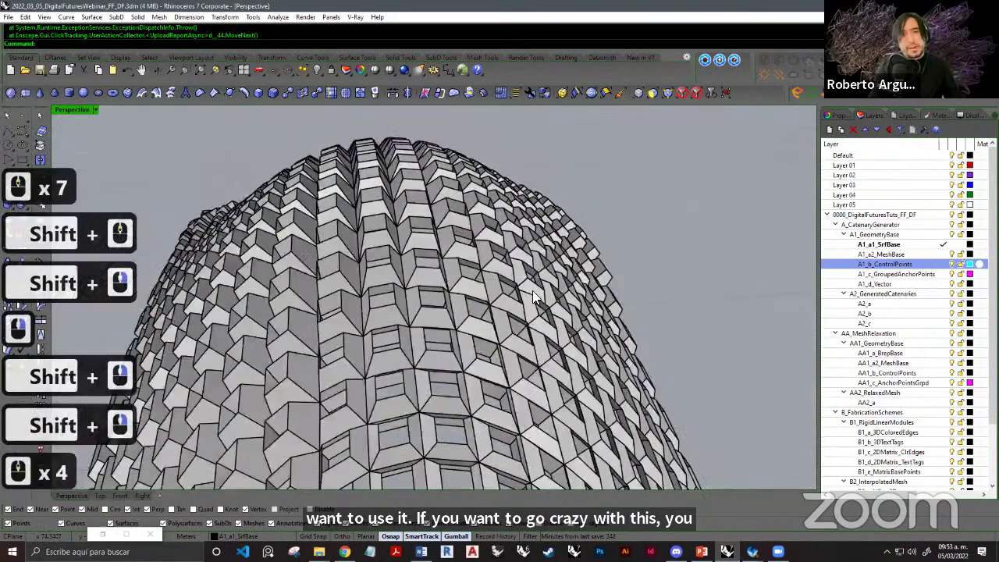
Go back along the row of shells to the triangulated mesh's coloured foot segment and view it with its unfolded strips.
{"action": "scroll", "coordinate": [407, 357], "scroll_direction": "down", "scroll_amount": 4}
{"action": "right_click_drag", "start_coordinate": [487, 287], "coordinate": [406, 364], "text": "shift"}
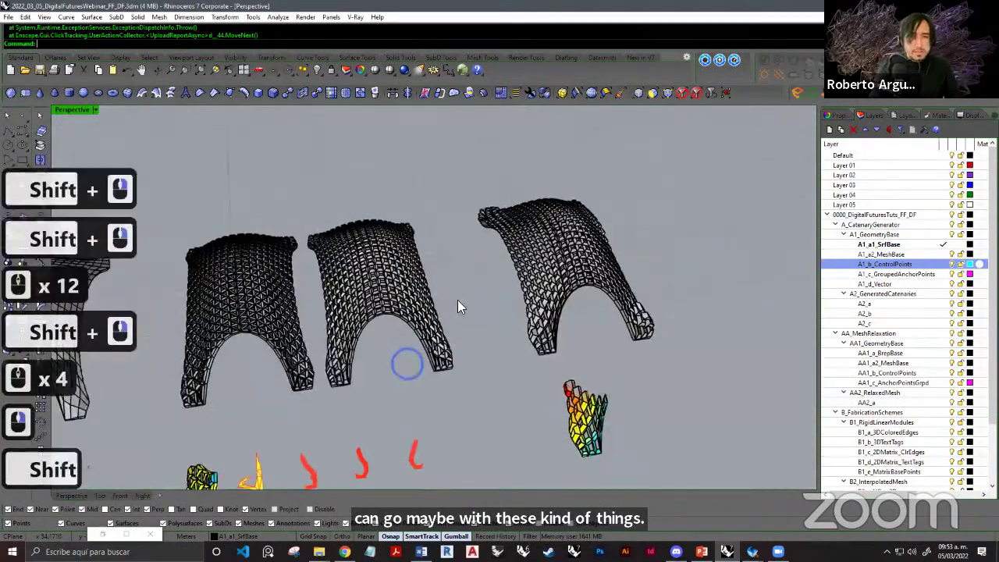
{"action": "right_click_drag", "start_coordinate": [265, 414], "coordinate": [357, 312], "text": "shift"}
{"action": "right_click_drag", "start_coordinate": [313, 343], "coordinate": [426, 281], "text": "shift"}
{"action": "right_click_drag", "start_coordinate": [312, 328], "coordinate": [437, 274], "text": "shift"}
{"action": "right_click_drag", "start_coordinate": [296, 313], "coordinate": [443, 300], "text": "shift"}
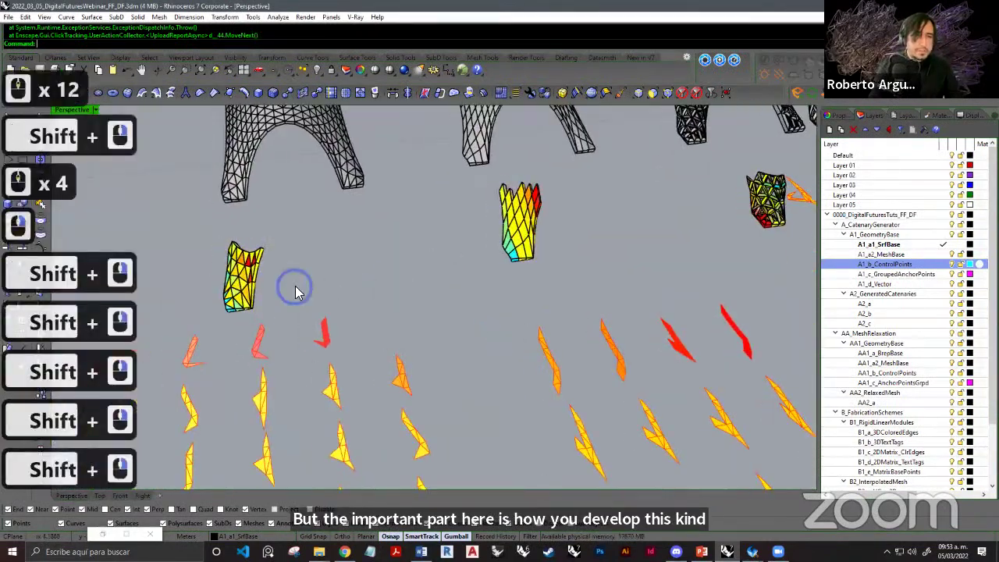
{"action": "scroll", "coordinate": [294, 282], "scroll_direction": "up", "scroll_amount": 2}
{"action": "right_click_drag", "start_coordinate": [320, 284], "coordinate": [382, 316]}
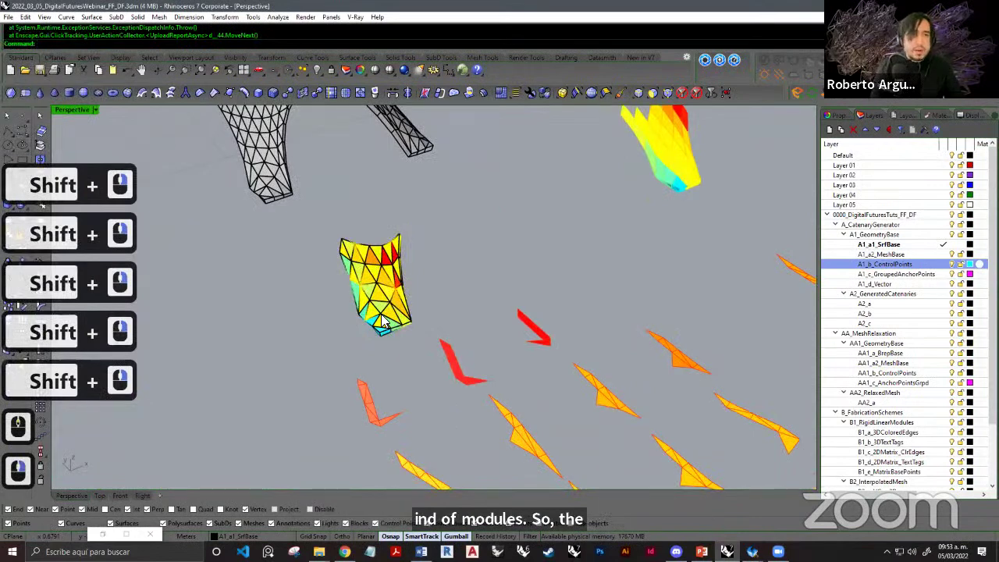
Inspect the coloured module patches and their unrolled strips beside the vault meshes in the Perspective view.
{"action": "scroll", "coordinate": [383, 266], "scroll_direction": "up", "scroll_amount": 3}
{"action": "scroll", "coordinate": [386, 305], "scroll_direction": "down", "scroll_amount": 3}
{"action": "right_click_drag", "start_coordinate": [447, 277], "coordinate": [296, 360], "text": "shift"}
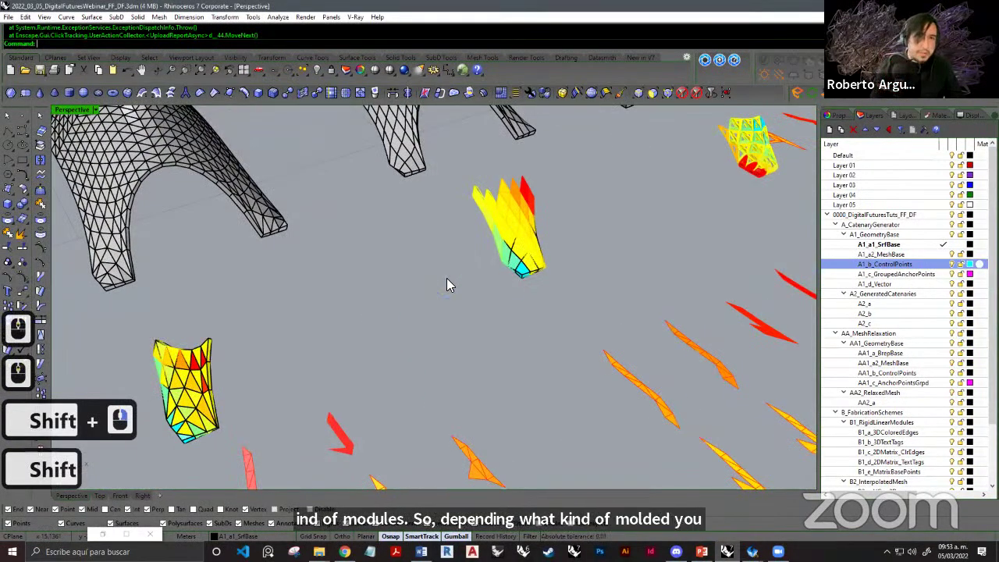
{"action": "scroll", "coordinate": [541, 236], "scroll_direction": "down", "scroll_amount": 3}
{"action": "right_click_drag", "start_coordinate": [600, 254], "coordinate": [488, 301], "text": "shift"}
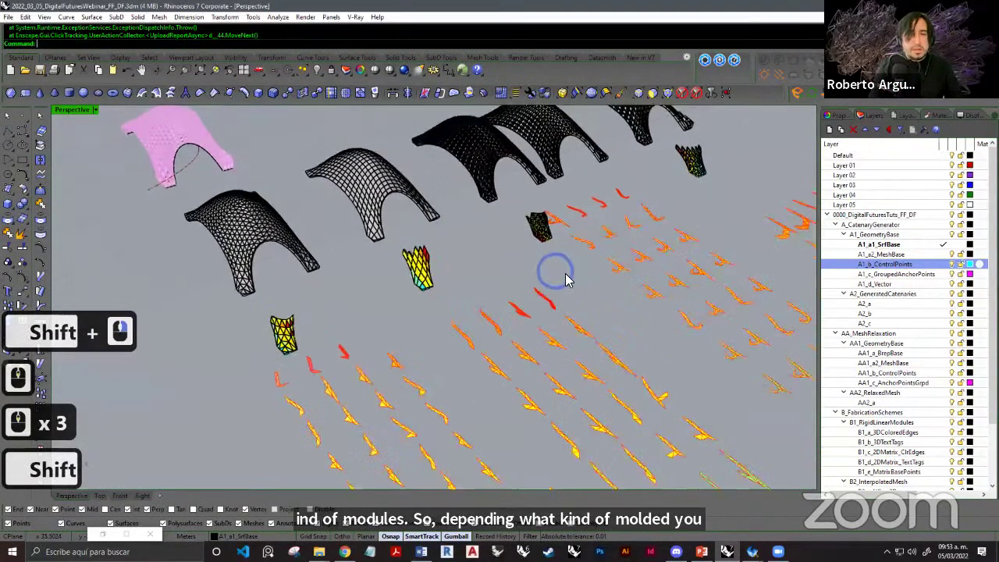
{"action": "right_click_drag", "start_coordinate": [566, 273], "coordinate": [531, 283], "text": "shift"}
{"action": "scroll", "coordinate": [557, 262], "scroll_direction": "up", "scroll_amount": 2}
{"action": "right_click_drag", "start_coordinate": [578, 265], "coordinate": [508, 285], "text": "shift"}
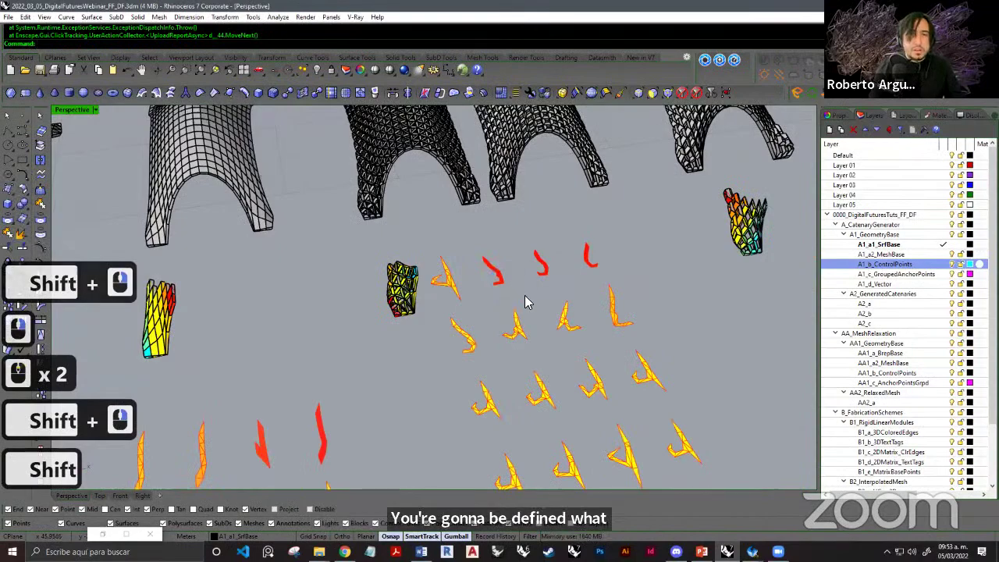
Review the overall layout of vaults, modules and strip rows, and frame the vault mesh coloured by strips.
{"action": "scroll", "coordinate": [525, 296], "scroll_direction": "down", "scroll_amount": 5}
{"action": "right_click_drag", "start_coordinate": [444, 323], "coordinate": [506, 437], "text": "shift"}
{"action": "right_click_drag", "start_coordinate": [452, 351], "coordinate": [523, 334]}
{"action": "right_click_drag", "start_coordinate": [482, 338], "coordinate": [518, 330], "text": "shift"}
{"action": "right_click_drag", "start_coordinate": [517, 331], "coordinate": [509, 303]}
{"action": "scroll", "coordinate": [470, 331], "scroll_direction": "up", "scroll_amount": 3}
{"action": "scroll", "coordinate": [623, 294], "scroll_direction": "down", "scroll_amount": 4}
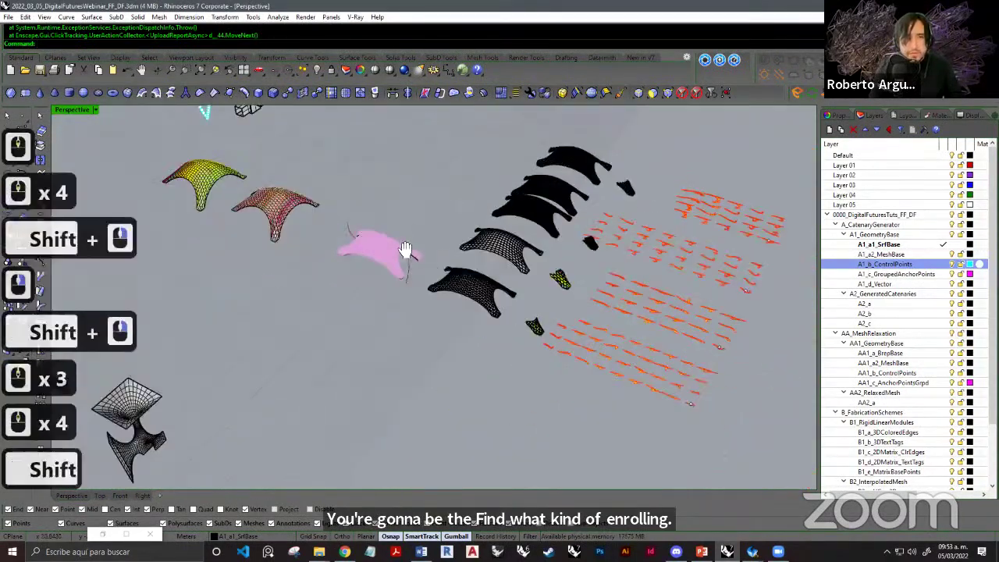
{"action": "right_click_drag", "start_coordinate": [405, 249], "coordinate": [473, 302], "text": "shift"}
{"action": "right_click_drag", "start_coordinate": [354, 295], "coordinate": [358, 335]}
{"action": "scroll", "coordinate": [356, 292], "scroll_direction": "up", "scroll_amount": 12}
{"action": "right_click_drag", "start_coordinate": [317, 274], "coordinate": [437, 328]}
Restore the Grasshopper window and locate the Mesh Unfolding_Ivy+Stripper section with its stripping group.
{"action": "left_click", "coordinate": [103, 535]}
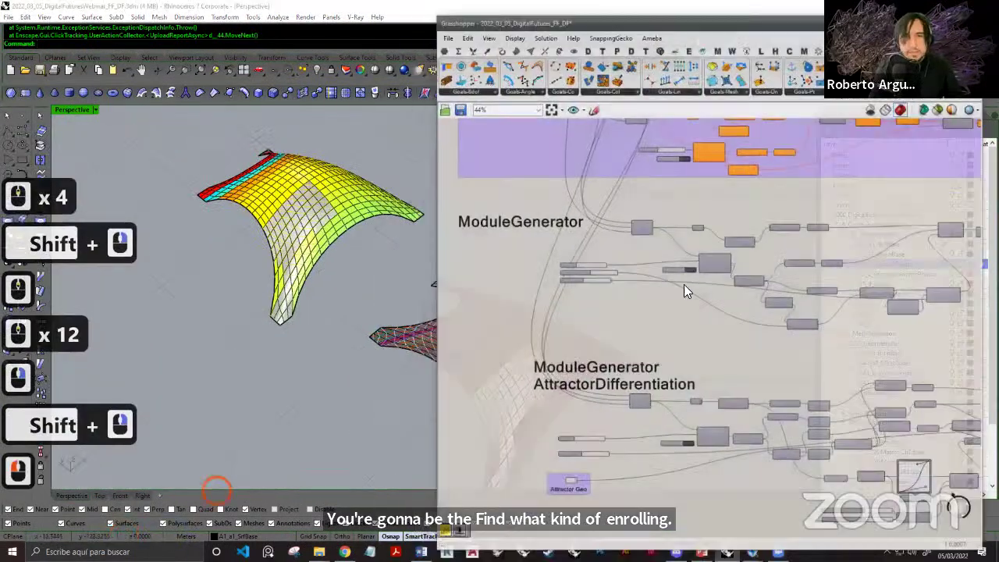
{"action": "right_click_drag", "start_coordinate": [684, 285], "coordinate": [685, 238]}
{"action": "scroll", "coordinate": [691, 249], "scroll_direction": "down", "scroll_amount": 9}
{"action": "right_click_drag", "start_coordinate": [795, 289], "coordinate": [669, 299]}
{"action": "right_click_drag", "start_coordinate": [795, 283], "coordinate": [624, 285]}
{"action": "scroll", "coordinate": [612, 281], "scroll_direction": "up", "scroll_amount": 11}
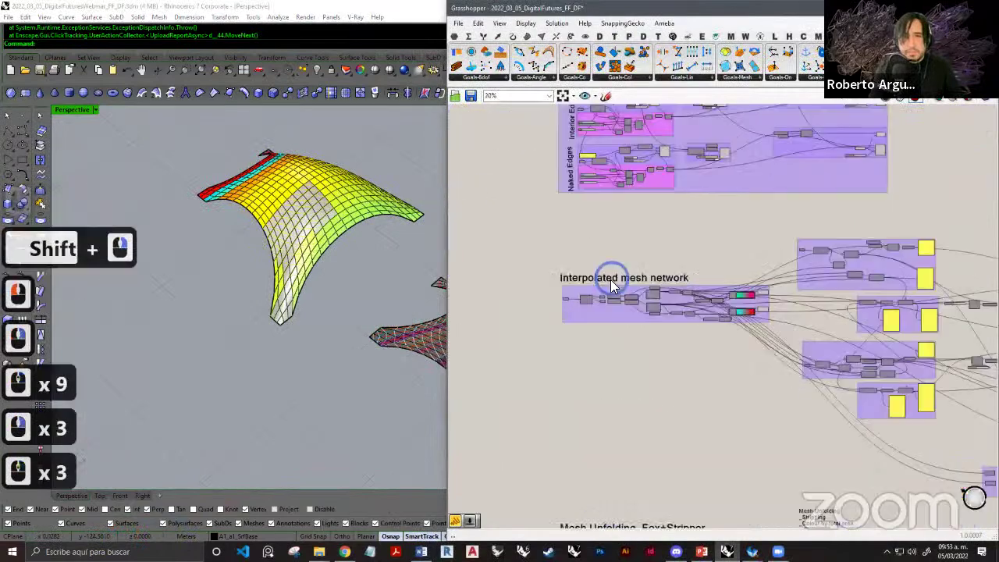
{"action": "scroll", "coordinate": [621, 283], "scroll_direction": "down", "scroll_amount": 12}
{"action": "scroll", "coordinate": [632, 290], "scroll_direction": "down", "scroll_amount": 4}
{"action": "right_click_drag", "start_coordinate": [652, 397], "coordinate": [629, 298]}
{"action": "scroll", "coordinate": [629, 298], "scroll_direction": "up", "scroll_amount": 4}
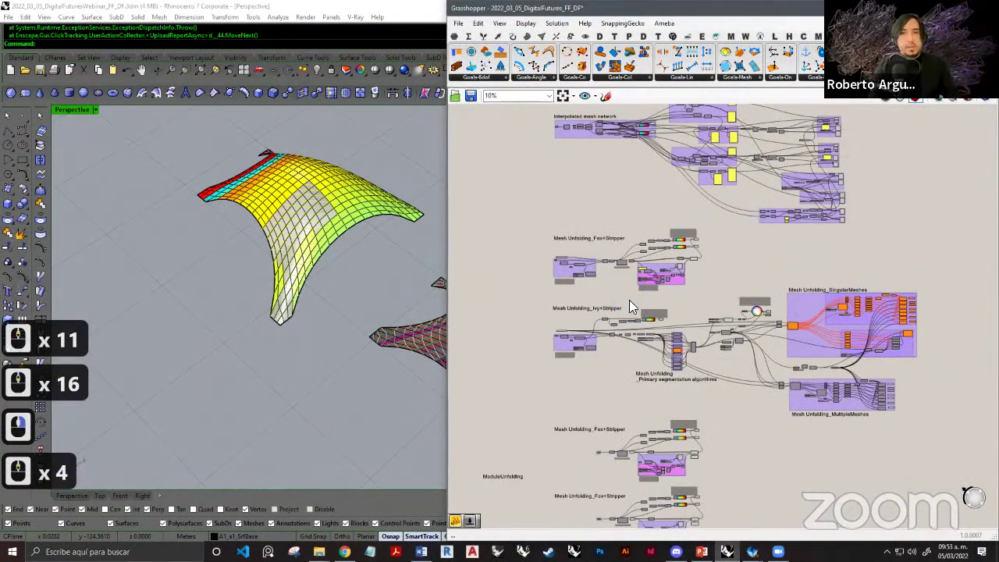
{"action": "scroll", "coordinate": [617, 297], "scroll_direction": "up", "scroll_amount": 8}
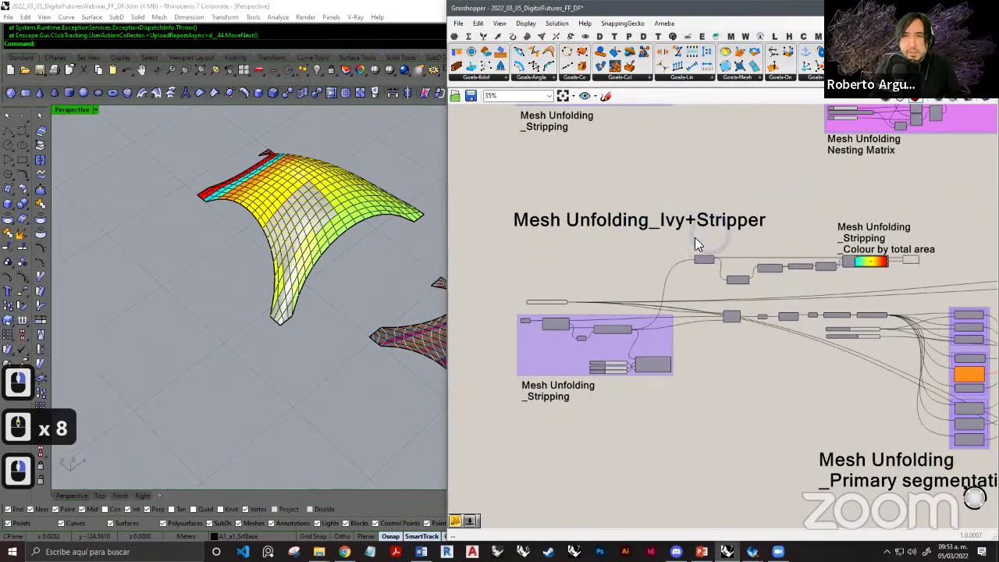
{"action": "scroll", "coordinate": [593, 305], "scroll_direction": "up", "scroll_amount": 7}
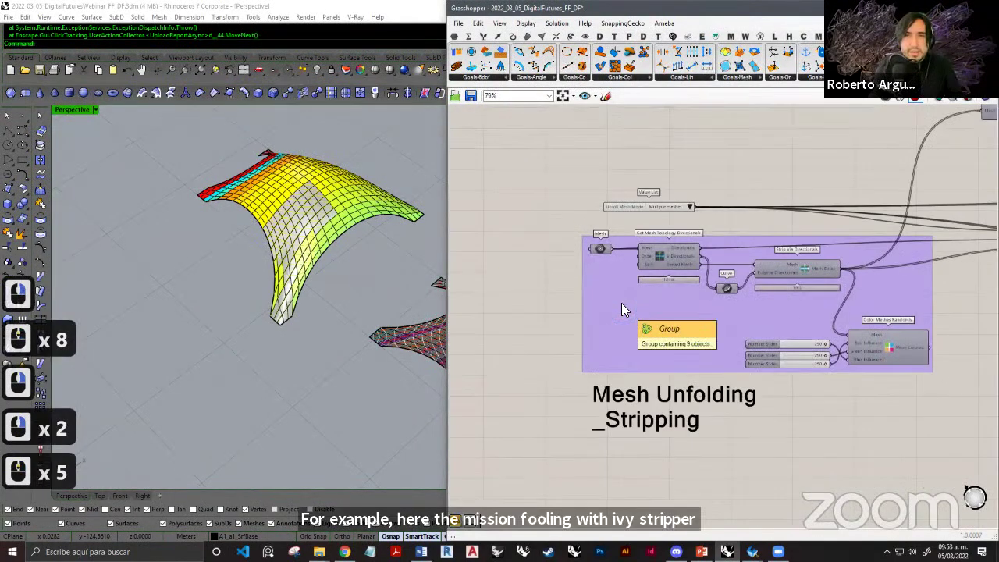
{"action": "scroll", "coordinate": [629, 323], "scroll_direction": "down", "scroll_amount": 3}
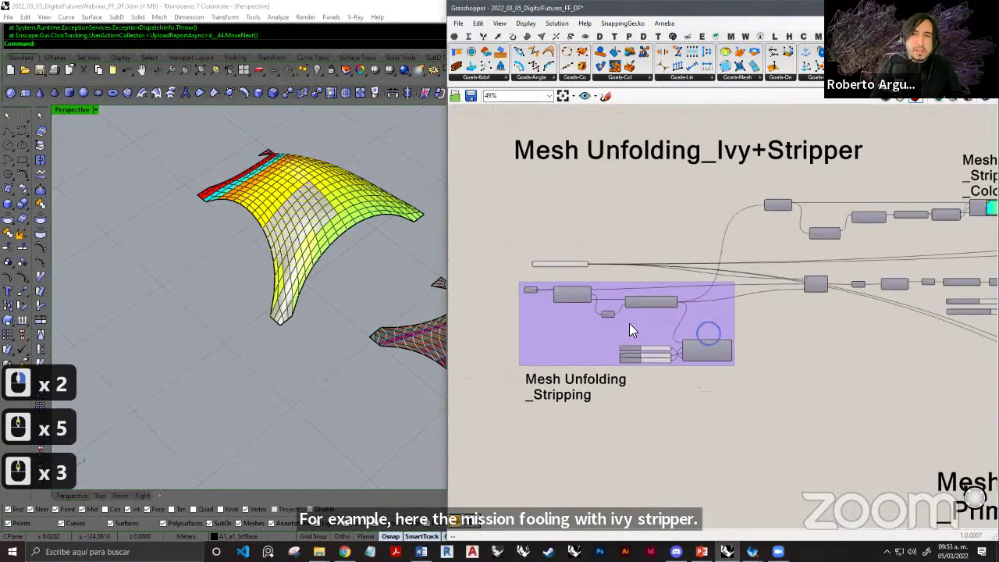
Examine the primary segmentation algorithms group and list the available Primary Segmentation components.
{"action": "scroll", "coordinate": [835, 388], "scroll_direction": "up", "scroll_amount": 3}
{"action": "scroll", "coordinate": [750, 365], "scroll_direction": "up", "scroll_amount": 2}
{"action": "scroll", "coordinate": [743, 367], "scroll_direction": "up", "scroll_amount": 1}
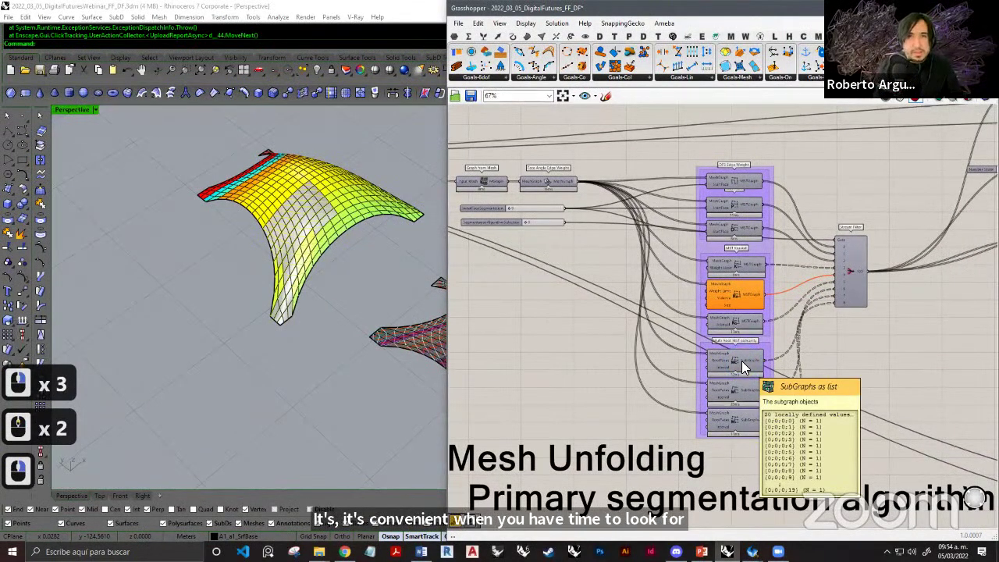
{"action": "right_click_drag", "start_coordinate": [641, 114], "coordinate": [614, 120]}
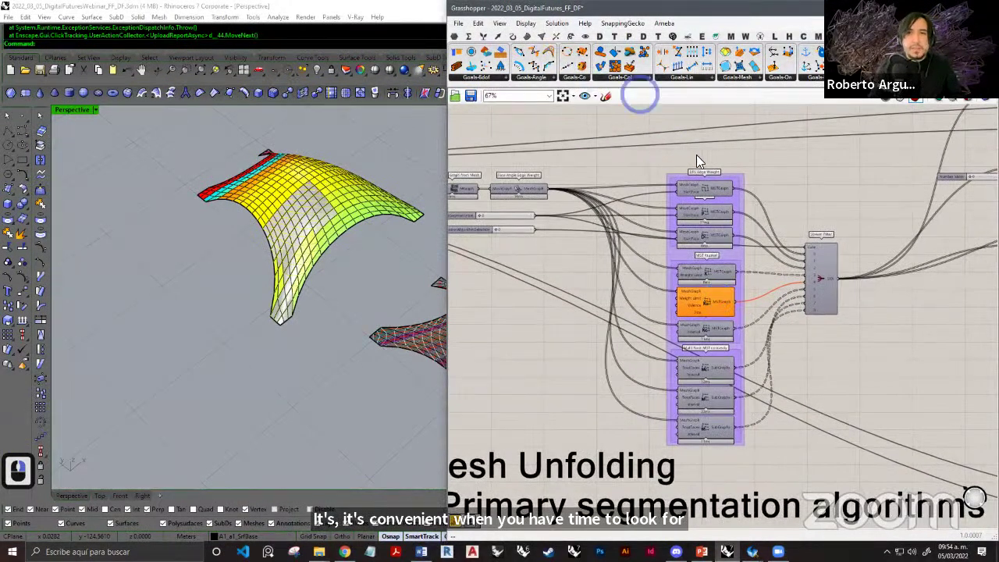
{"action": "right_click_drag", "start_coordinate": [699, 154], "coordinate": [663, 148]}
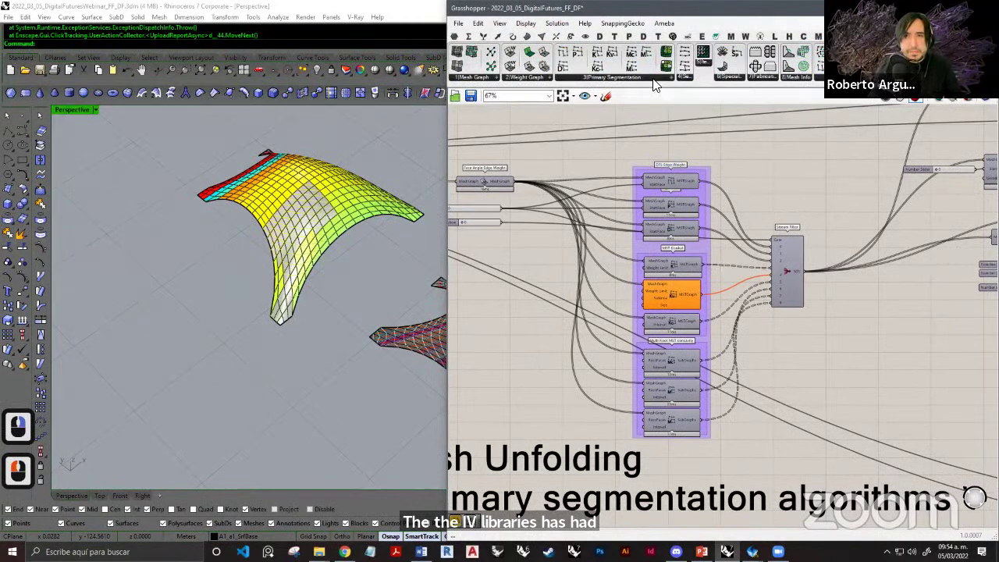
{"action": "left_click", "coordinate": [653, 80]}
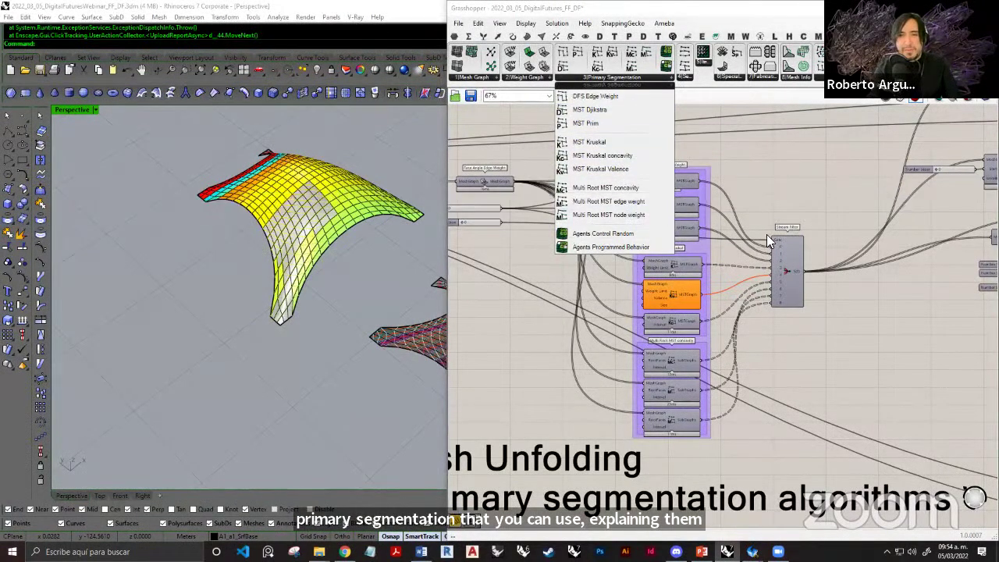
{"action": "left_click", "coordinate": [758, 162]}
Examine the Stream Filter fed by the segmentation algorithms and the InitialFaceSegmentation and SegmentationAlgorithmSelection sliders.
{"action": "right_click_drag", "start_coordinate": [605, 164], "coordinate": [675, 182]}
{"action": "scroll", "coordinate": [713, 240], "scroll_direction": "up", "scroll_amount": 1}
{"action": "right_click_drag", "start_coordinate": [745, 247], "coordinate": [670, 254]}
{"action": "scroll", "coordinate": [737, 293], "scroll_direction": "up", "scroll_amount": 5}
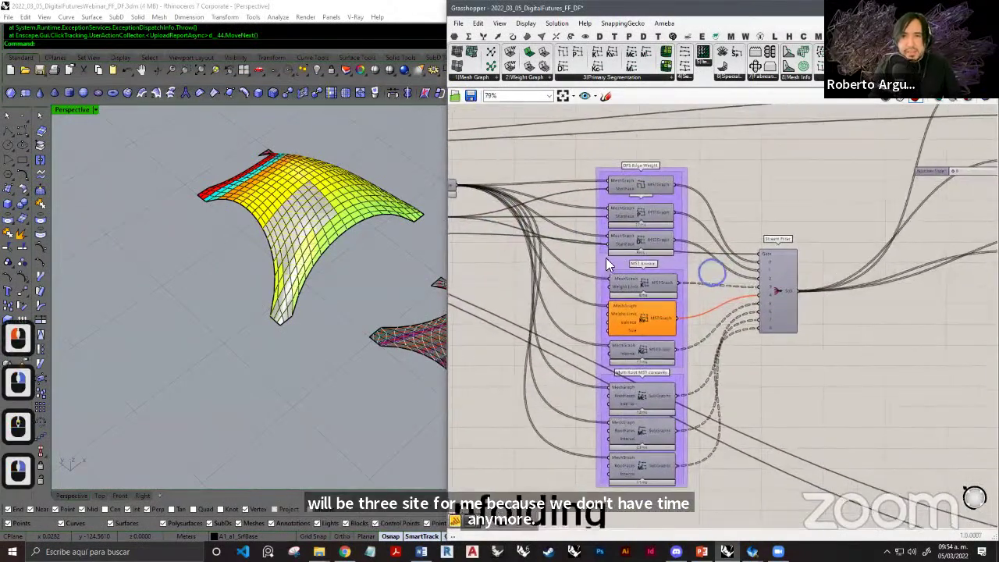
{"action": "scroll", "coordinate": [751, 273], "scroll_direction": "down", "scroll_amount": 4}
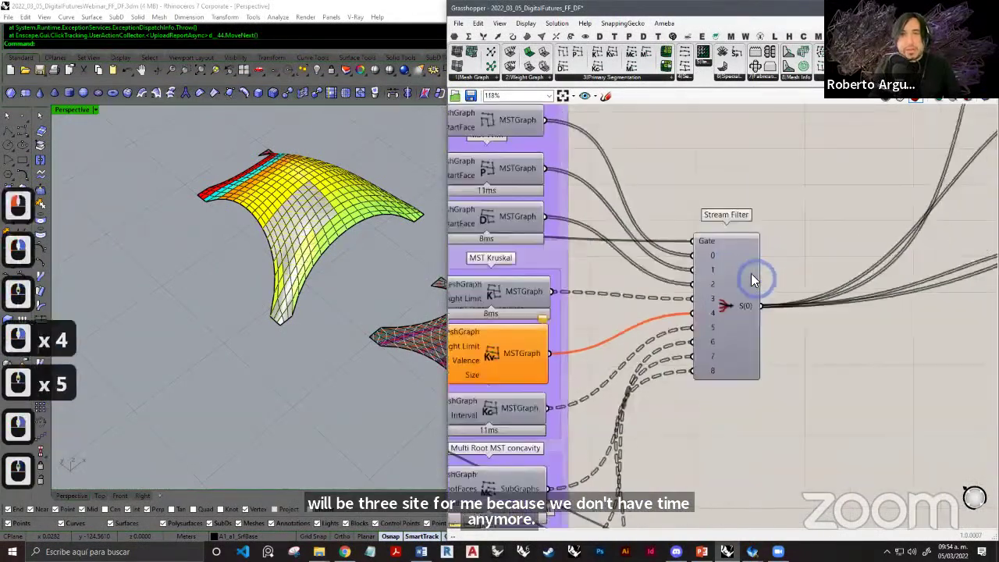
{"action": "right_click_drag", "start_coordinate": [582, 273], "coordinate": [641, 265]}
{"action": "scroll", "coordinate": [533, 219], "scroll_direction": "up", "scroll_amount": 2}
{"action": "right_click_drag", "start_coordinate": [491, 257], "coordinate": [617, 241]}
{"action": "scroll", "coordinate": [532, 227], "scroll_direction": "up", "scroll_amount": 2}
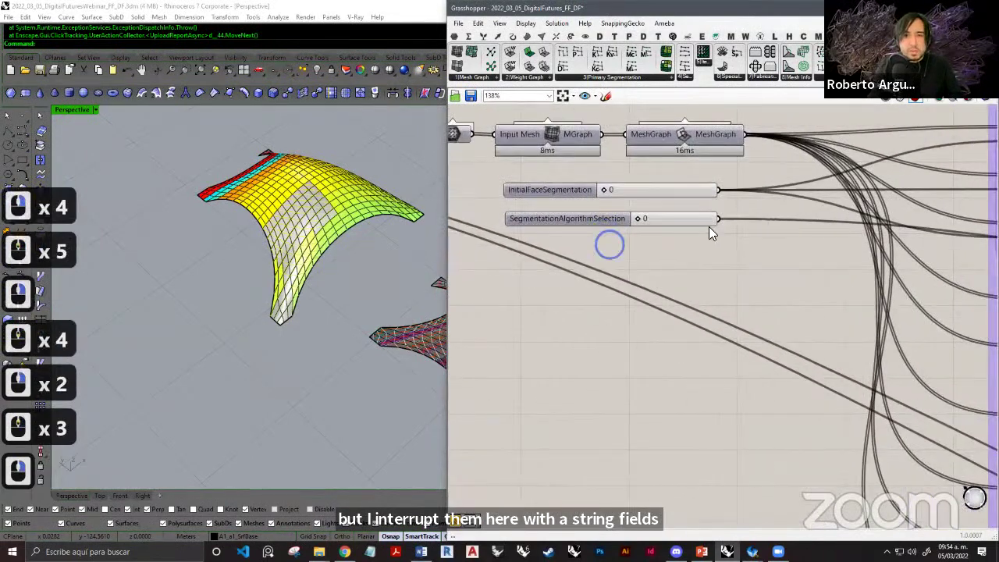
{"action": "scroll", "coordinate": [647, 238], "scroll_direction": "down", "scroll_amount": 7}
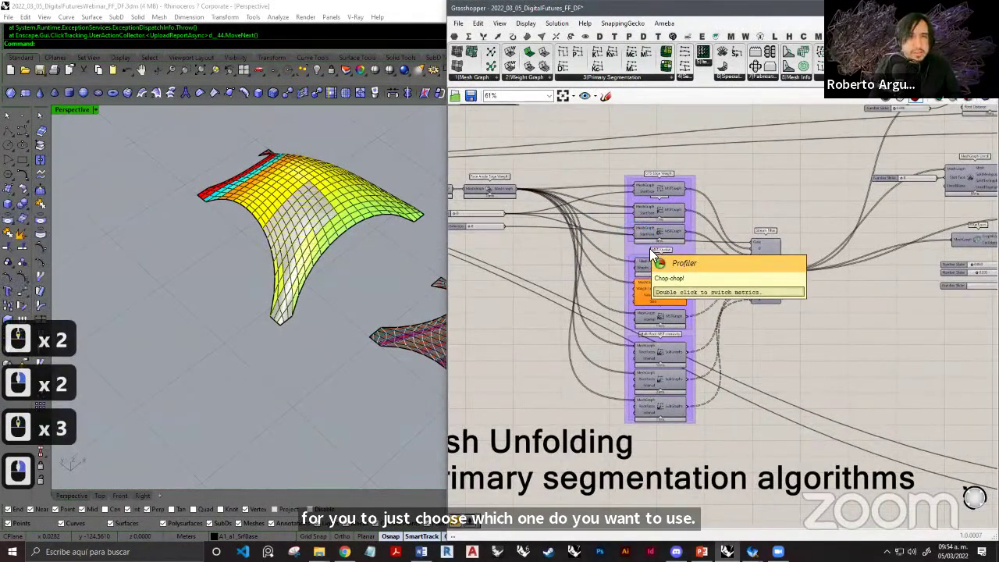
Examine the Mesh input and the Get Mesh Topology Directionals component in the Mesh Unfolding_Stripping group.
{"action": "scroll", "coordinate": [633, 237], "scroll_direction": "down", "scroll_amount": 3}
{"action": "right_click_drag", "start_coordinate": [574, 245], "coordinate": [720, 255]}
{"action": "right_click_drag", "start_coordinate": [624, 251], "coordinate": [730, 252]}
{"action": "scroll", "coordinate": [590, 247], "scroll_direction": "up", "scroll_amount": 4}
{"action": "scroll", "coordinate": [593, 246], "scroll_direction": "up", "scroll_amount": 7}
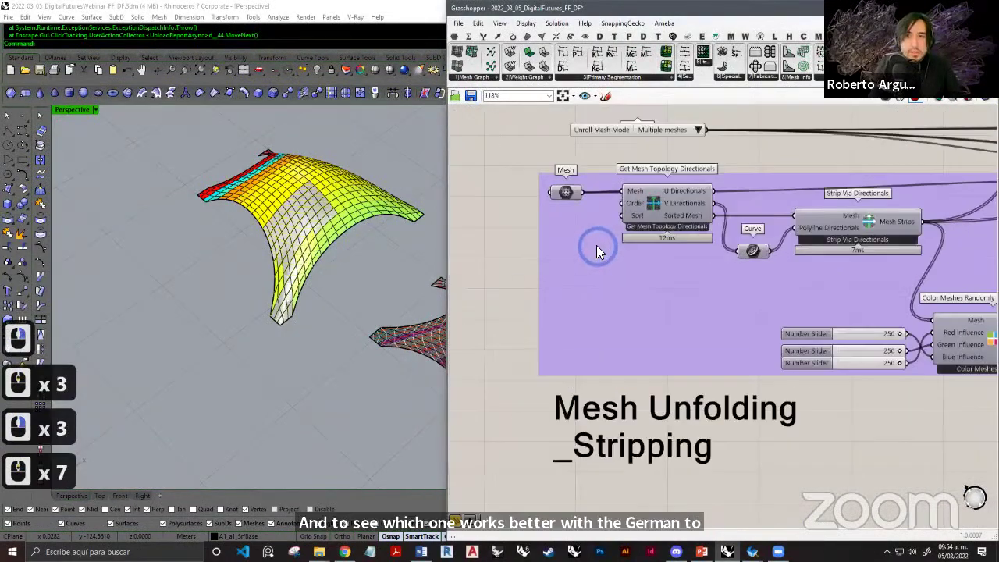
{"action": "scroll", "coordinate": [596, 246], "scroll_direction": "up", "scroll_amount": 5}
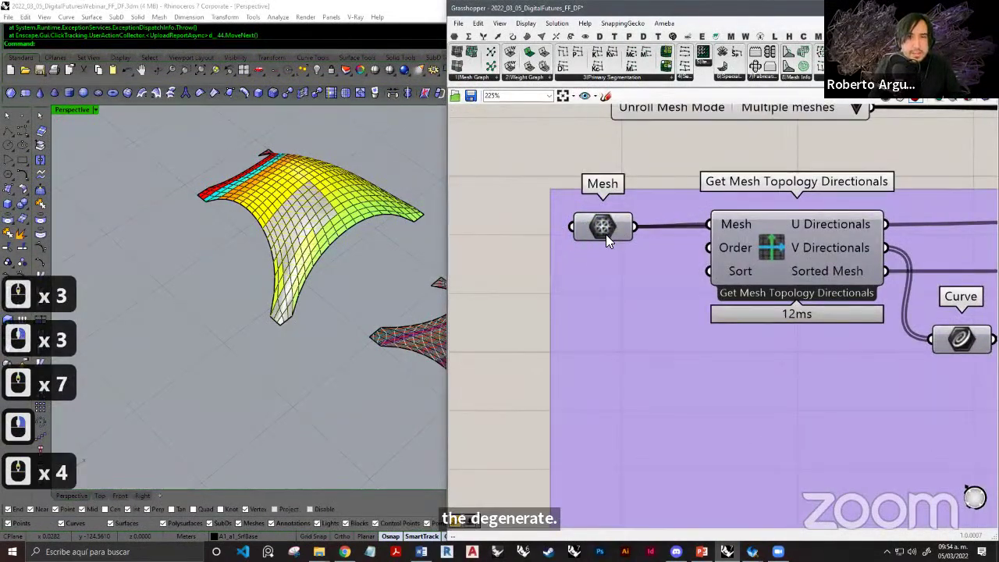
{"action": "scroll", "coordinate": [573, 253], "scroll_direction": "down", "scroll_amount": 7}
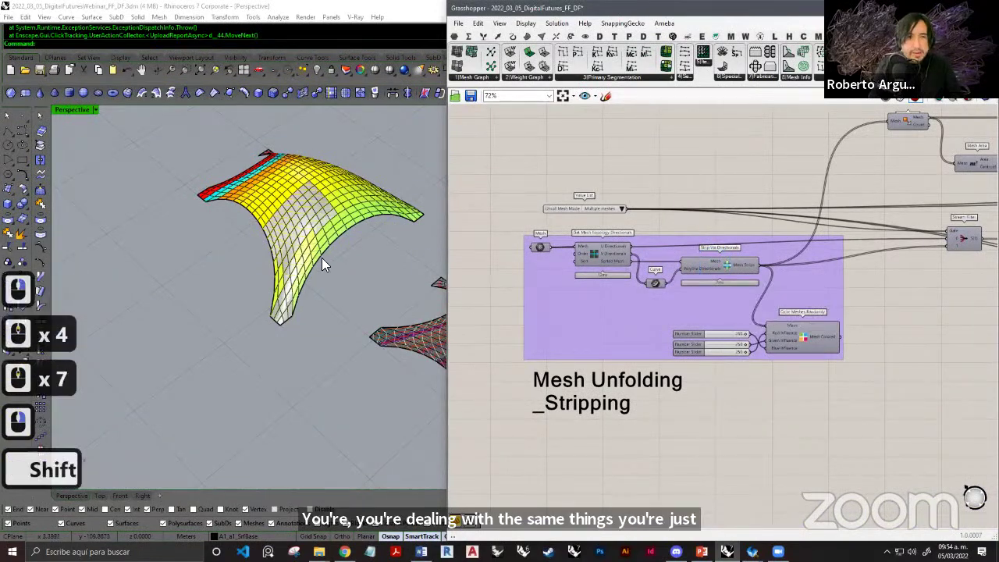
Examine the Unroll Mesh Mode value list above the stripping group.
{"action": "right_click_drag", "start_coordinate": [322, 258], "coordinate": [290, 278], "text": "shift"}
{"action": "scroll", "coordinate": [601, 243], "scroll_direction": "up", "scroll_amount": 2}
{"action": "right_click_drag", "start_coordinate": [649, 282], "coordinate": [593, 282]}
{"action": "right_click_drag", "start_coordinate": [489, 200], "coordinate": [565, 213]}
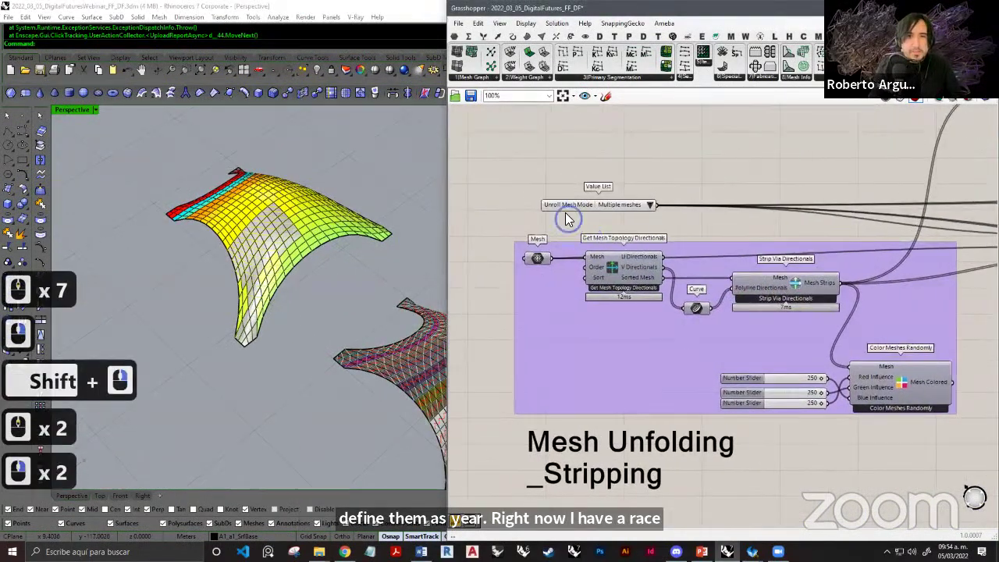
{"action": "scroll", "coordinate": [568, 219], "scroll_direction": "up", "scroll_amount": 8}
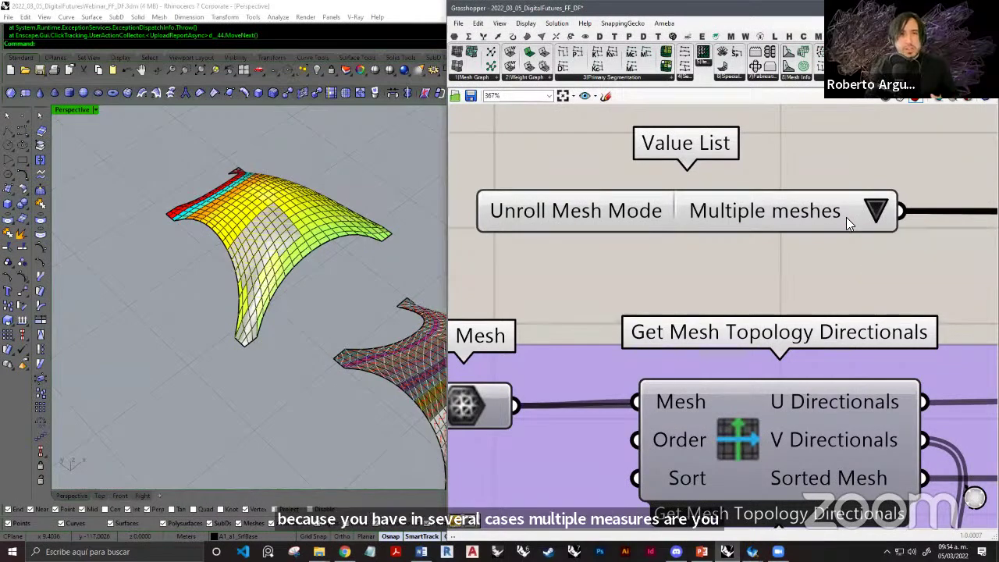
{"action": "scroll", "coordinate": [662, 254], "scroll_direction": "down", "scroll_amount": 1}
{"action": "scroll", "coordinate": [662, 254], "scroll_direction": "down", "scroll_amount": 11}
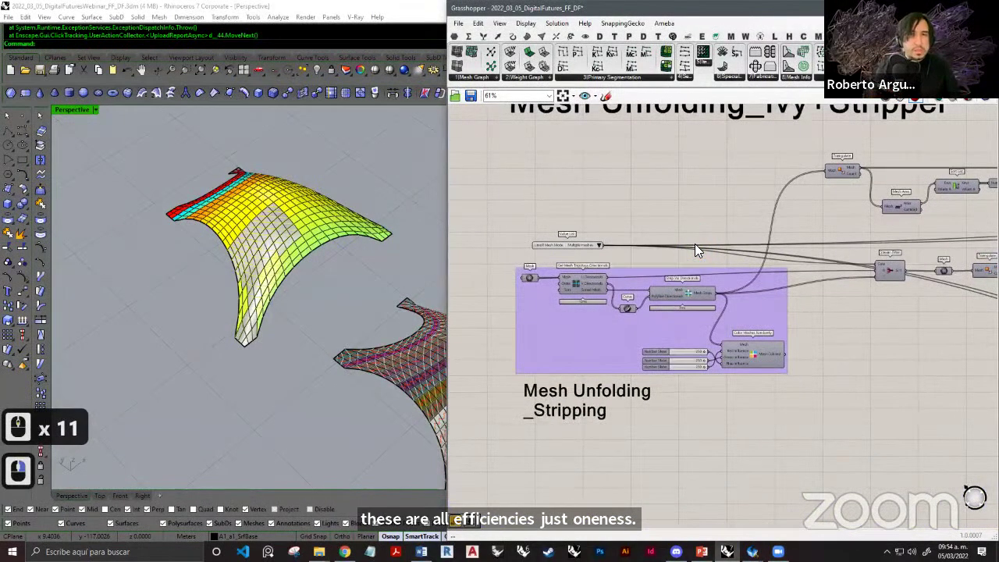
Review how the stripping group connects to the segmentation components and inspect the striped vaults in the Perspective view.
{"action": "scroll", "coordinate": [706, 251], "scroll_direction": "down", "scroll_amount": 4}
{"action": "right_click_drag", "start_coordinate": [702, 292], "coordinate": [585, 280]}
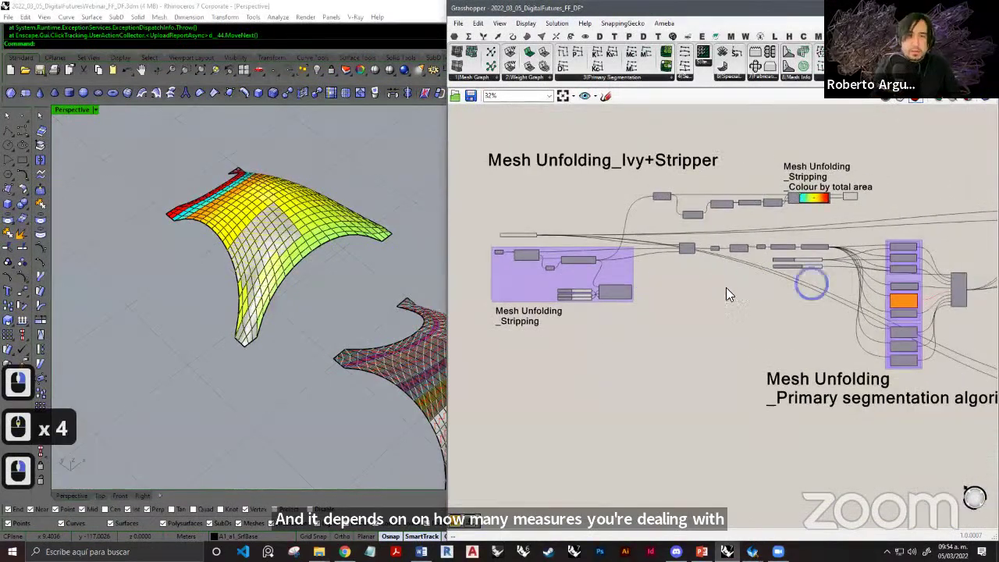
{"action": "right_click_drag", "start_coordinate": [898, 305], "coordinate": [769, 302]}
{"action": "scroll", "coordinate": [780, 311], "scroll_direction": "up", "scroll_amount": 2}
{"action": "scroll", "coordinate": [780, 310], "scroll_direction": "left", "scroll_amount": 3}
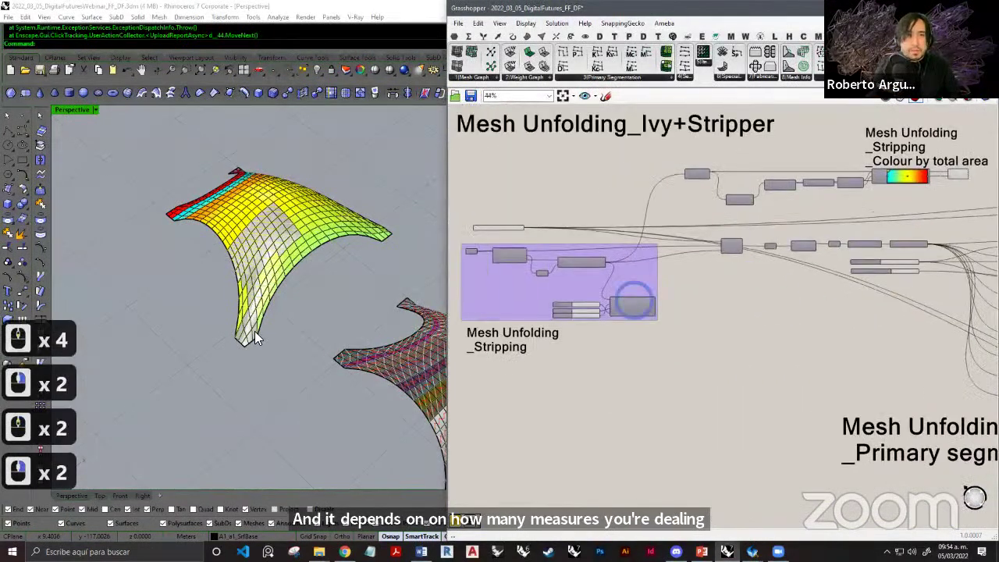
{"action": "right_click_drag", "start_coordinate": [255, 337], "coordinate": [177, 273], "text": "shift"}
{"action": "mouse_move", "coordinate": [320, 312]}
{"action": "right_mouse_down", "text": "shift"}
{"action": "mouse_move", "coordinate": [273, 292]}
{"action": "mouse_move", "coordinate": [302, 303]}
{"action": "mouse_move", "coordinate": [314, 326]}
{"action": "right_mouse_up", "text": "shift"}
{"action": "right_click_drag", "start_coordinate": [170, 220], "coordinate": [187, 285], "text": "shift"}
Highlight the Custom Preview of the total-area colouring and hide the open mesh overlapping it in the Rhino view.
{"action": "right_click_drag", "start_coordinate": [880, 303], "coordinate": [634, 329]}
{"action": "scroll", "coordinate": [714, 205], "scroll_direction": "up", "scroll_amount": 11}
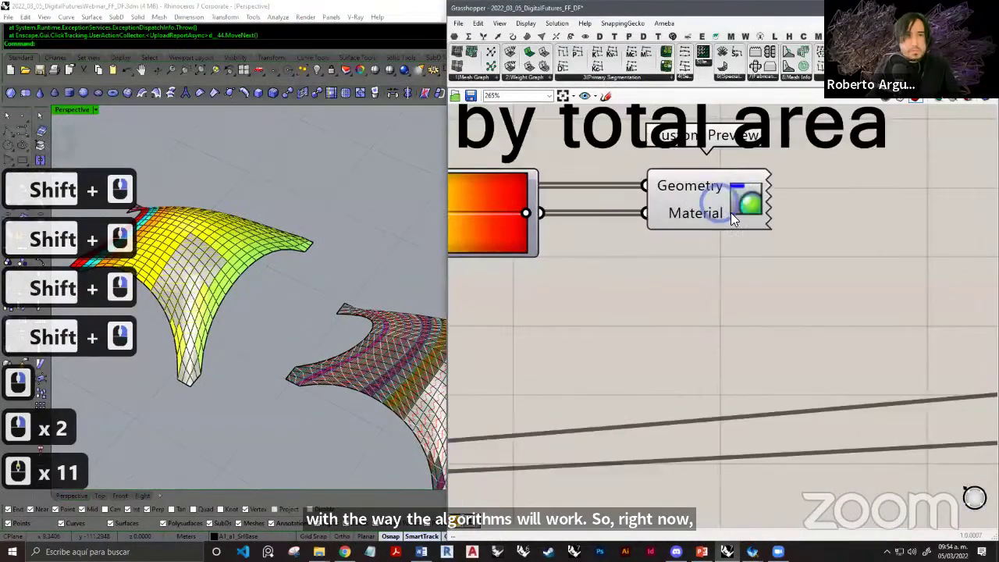
{"action": "left_click", "coordinate": [731, 216]}
{"action": "right_click_drag", "start_coordinate": [357, 335], "coordinate": [289, 290], "text": "shift"}
{"action": "left_click", "coordinate": [348, 212]}
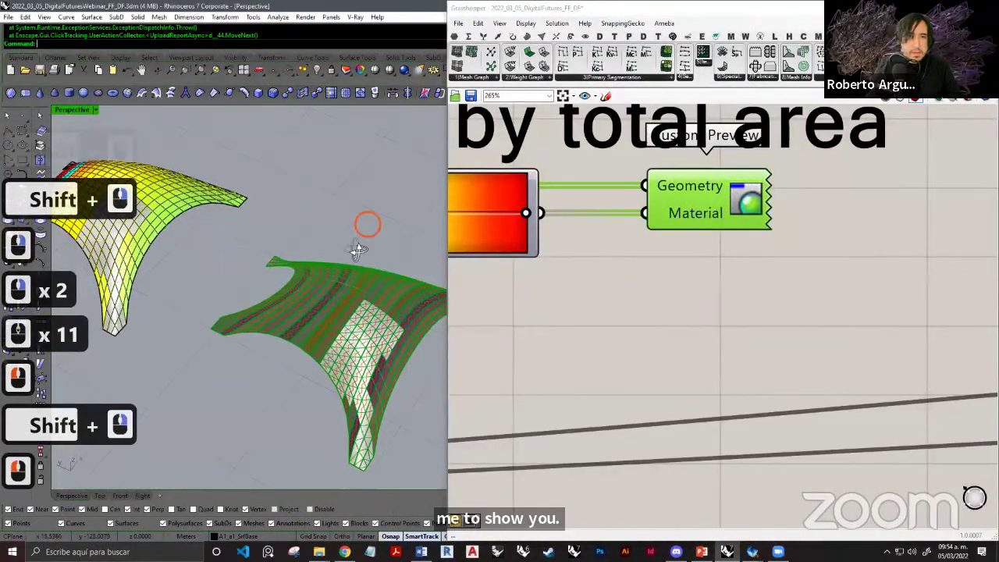
{"action": "right_click_drag", "start_coordinate": [357, 250], "coordinate": [346, 300]}
{"action": "left_click", "coordinate": [317, 72]}
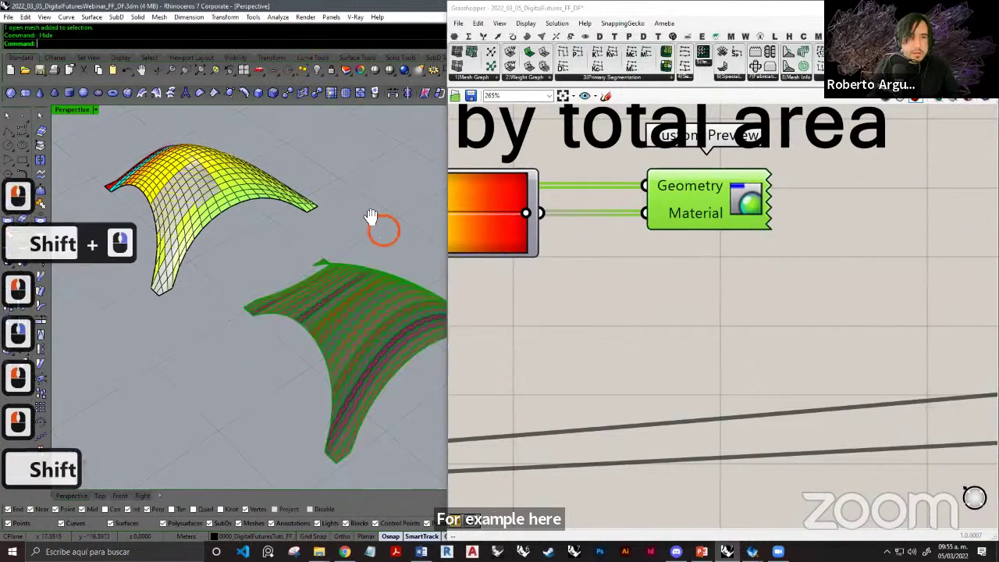
{"action": "right_click_drag", "start_coordinate": [373, 218], "coordinate": [350, 186], "text": "shift"}
{"action": "left_click", "coordinate": [680, 285]}
Widen the Rhino viewport and inspect the coloured strips of the vault mesh from several angles.
{"action": "scroll", "coordinate": [313, 282], "scroll_direction": "up", "scroll_amount": 4}
{"action": "right_click_drag", "start_coordinate": [368, 290], "coordinate": [312, 273]}
{"action": "scroll", "coordinate": [311, 283], "scroll_direction": "up", "scroll_amount": 2}
{"action": "right_click_drag", "start_coordinate": [261, 300], "coordinate": [311, 273], "text": "shift"}
{"action": "right_click_drag", "start_coordinate": [254, 289], "coordinate": [328, 250], "text": "shift"}
{"action": "right_click_drag", "start_coordinate": [242, 297], "coordinate": [259, 317]}
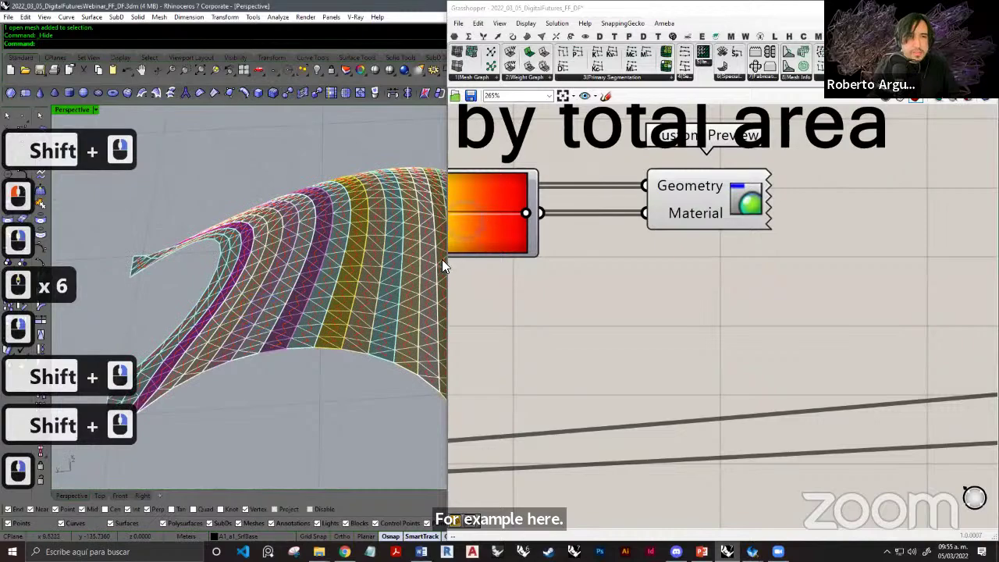
{"action": "left_click_drag", "start_coordinate": [446, 270], "coordinate": [683, 272]}
{"action": "right_click_drag", "start_coordinate": [418, 219], "coordinate": [517, 185], "text": "shift"}
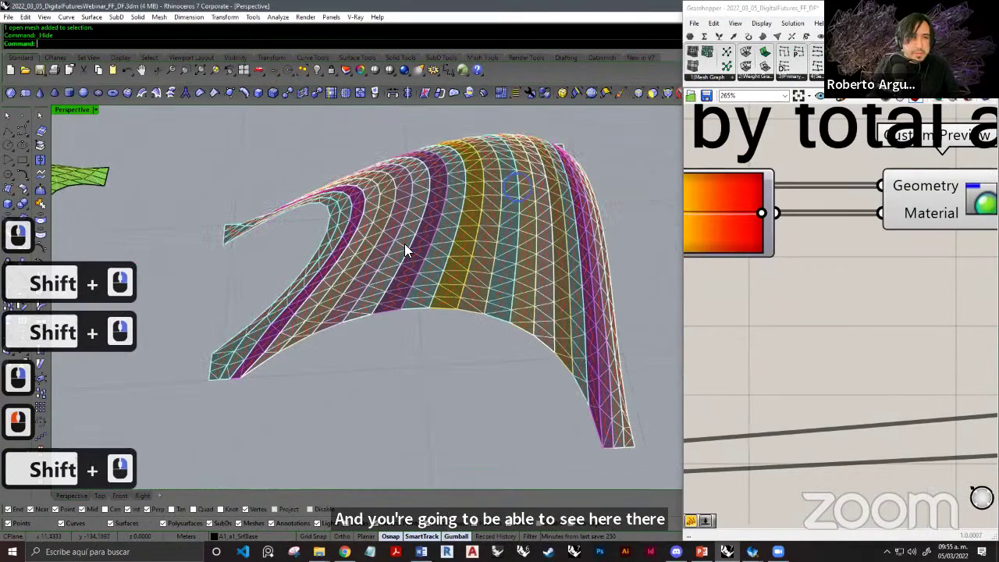
{"action": "right_click_drag", "start_coordinate": [404, 252], "coordinate": [849, 346]}
Widen the Grasshopper canvas and examine the MeshGraph Visual Unroll component with its Start Face and Coefficient sliders.
{"action": "scroll", "coordinate": [894, 312], "scroll_direction": "down", "scroll_amount": 3}
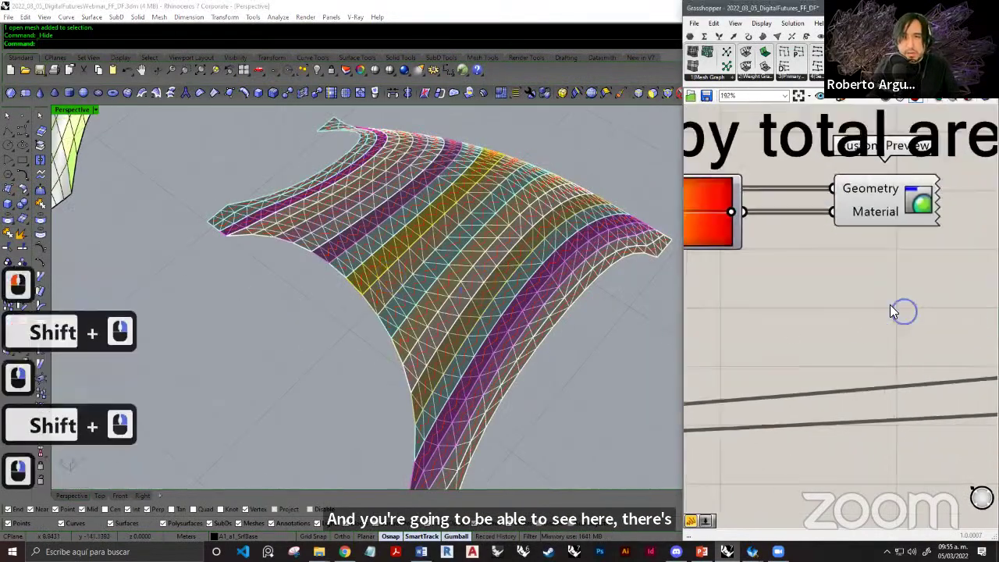
{"action": "scroll", "coordinate": [894, 304], "scroll_direction": "down", "scroll_amount": 5}
{"action": "left_click", "coordinate": [894, 285]}
{"action": "scroll", "coordinate": [917, 327], "scroll_direction": "up", "scroll_amount": 3}
{"action": "left_click", "coordinate": [914, 328]}
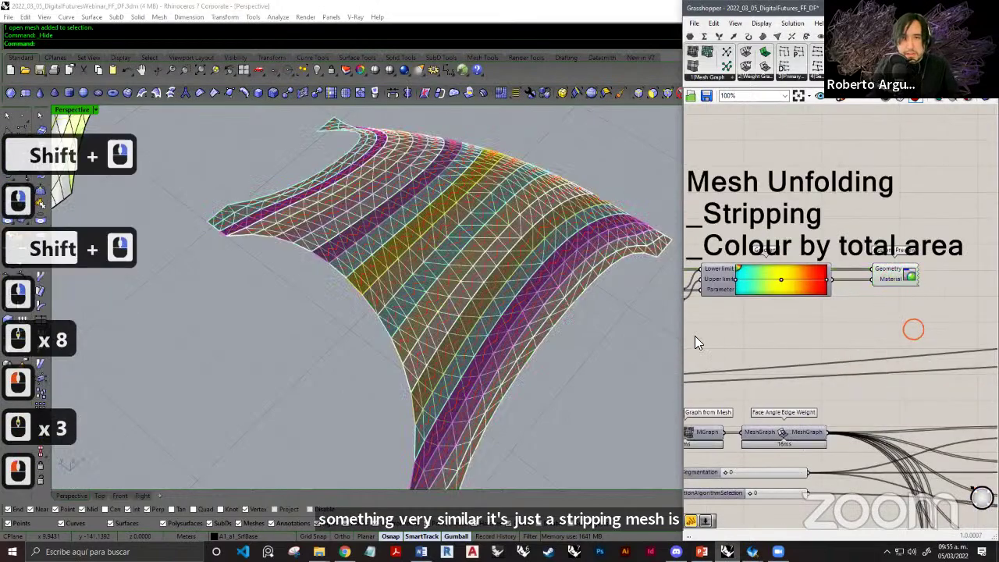
{"action": "left_click_drag", "start_coordinate": [683, 304], "coordinate": [485, 296]}
{"action": "right_click_drag", "start_coordinate": [912, 360], "coordinate": [698, 254]}
{"action": "right_click_drag", "start_coordinate": [953, 356], "coordinate": [722, 309]}
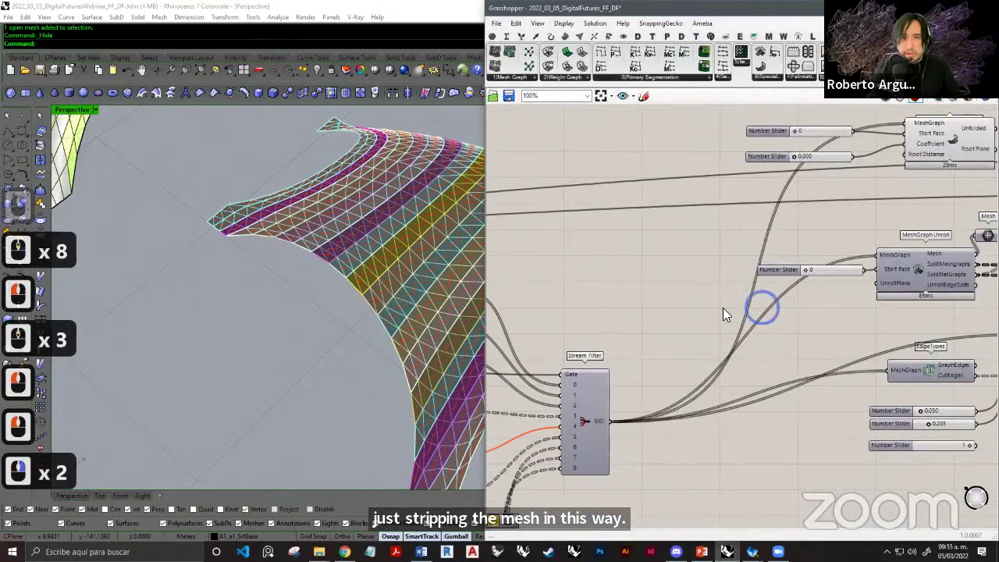
{"action": "right_click_drag", "start_coordinate": [779, 290], "coordinate": [607, 335]}
{"action": "scroll", "coordinate": [702, 267], "scroll_direction": "up", "scroll_amount": 7}
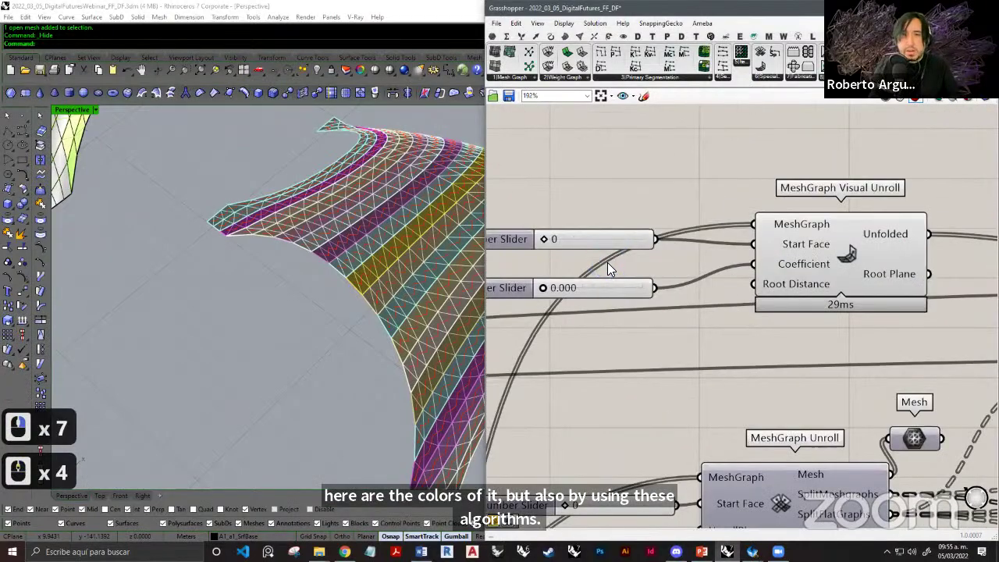
Raise the Coefficient slider of the MeshGraph Visual Unroll component to its maximum to unroll the vault strips.
{"action": "right_click_drag", "start_coordinate": [558, 282], "coordinate": [567, 276]}
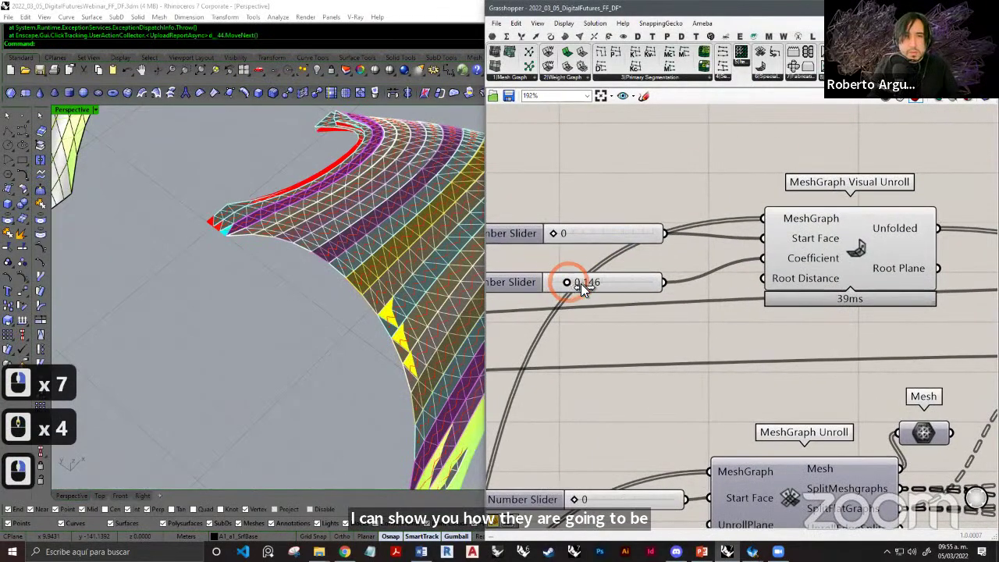
{"action": "left_click_drag", "start_coordinate": [608, 283], "coordinate": [696, 297]}
{"action": "right_click_drag", "start_coordinate": [695, 297], "coordinate": [570, 343]}
{"action": "scroll", "coordinate": [723, 297], "scroll_direction": "down", "scroll_amount": 1}
{"action": "right_click_drag", "start_coordinate": [723, 296], "coordinate": [718, 241]}
{"action": "scroll", "coordinate": [718, 242], "scroll_direction": "up", "scroll_amount": 3}
{"action": "scroll", "coordinate": [305, 209], "scroll_direction": "down", "scroll_amount": 6}
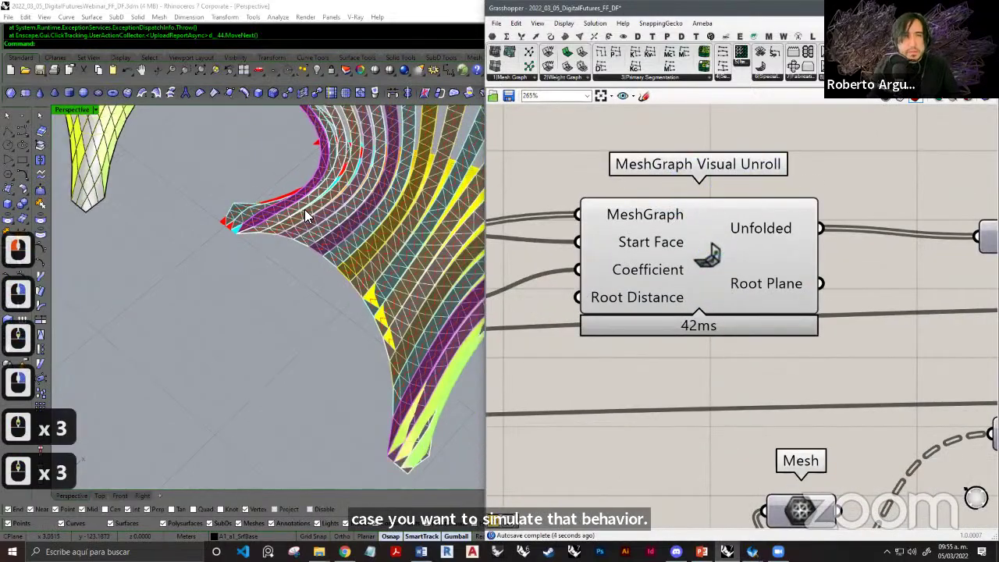
Inspect the unrolled strips fanning out of the vault mesh in the Perspective view, both close up and as a whole.
{"action": "right_click_drag", "start_coordinate": [383, 179], "coordinate": [387, 224], "text": "shift"}
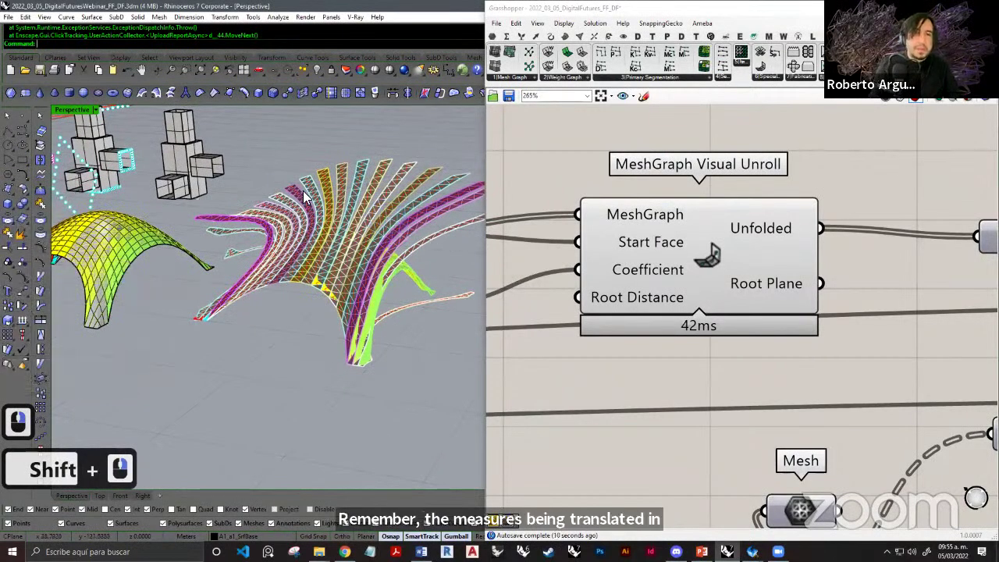
{"action": "scroll", "coordinate": [352, 184], "scroll_direction": "up", "scroll_amount": 3}
{"action": "scroll", "coordinate": [364, 177], "scroll_direction": "up", "scroll_amount": 8}
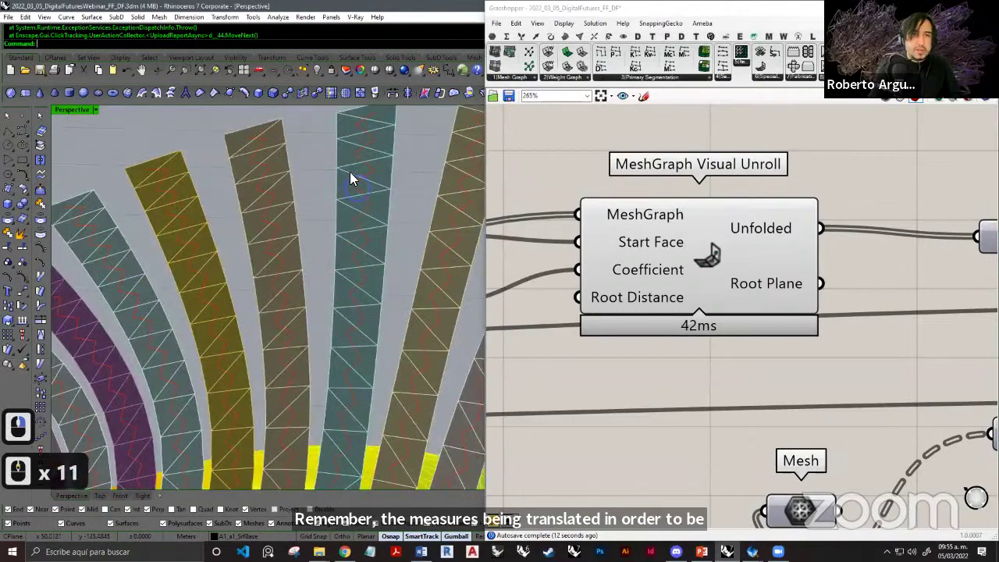
{"action": "scroll", "coordinate": [363, 266], "scroll_direction": "down", "scroll_amount": 7}
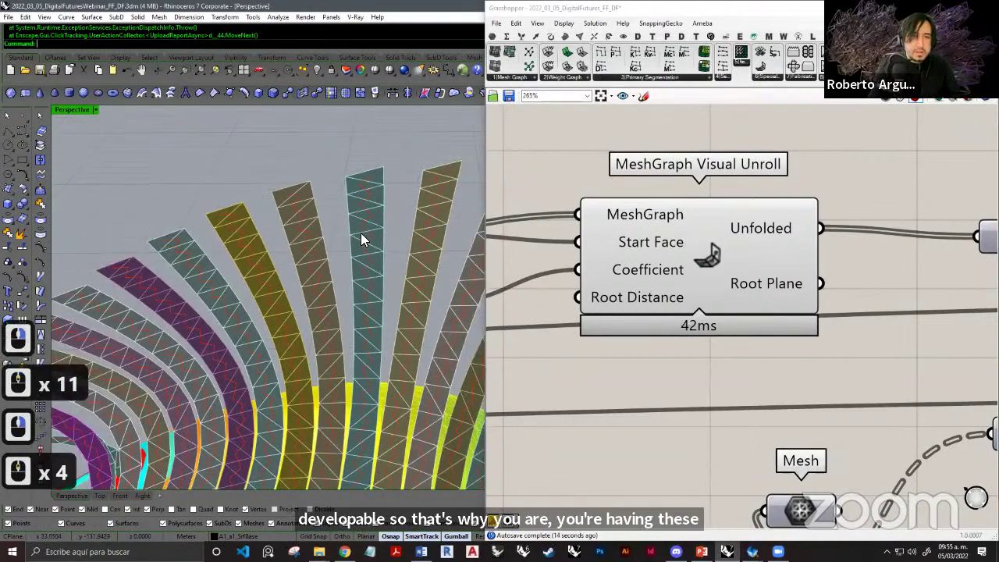
{"action": "right_click_drag", "start_coordinate": [374, 274], "coordinate": [506, 355], "text": "shift"}
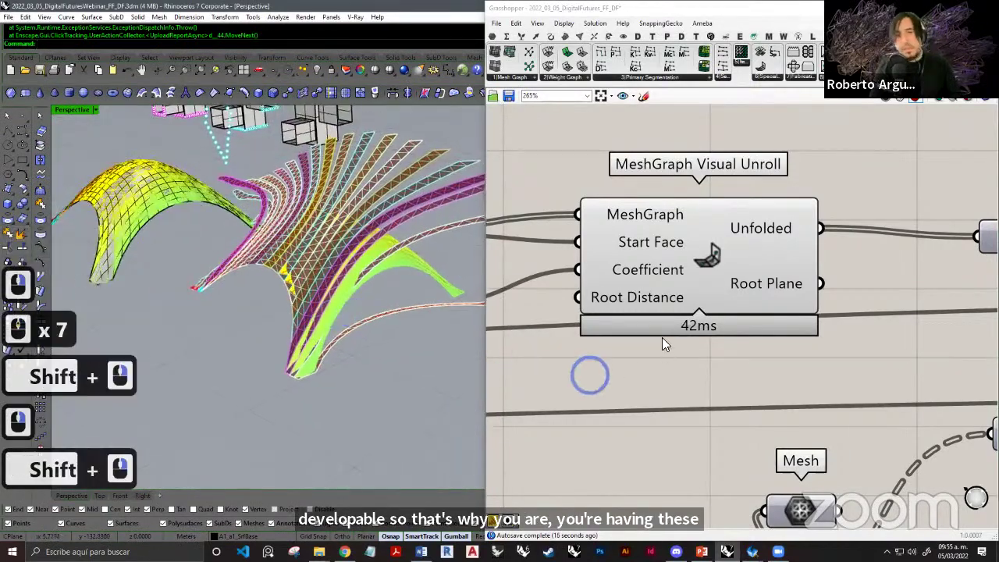
Go back to the Mesh Unfolding _Stripping group and examine its Get Mesh Topology Directionals and Strip Via Directionals components.
{"action": "scroll", "coordinate": [662, 331], "scroll_direction": "down", "scroll_amount": 11}
{"action": "right_click_drag", "start_coordinate": [624, 349], "coordinate": [762, 296]}
{"action": "right_click_drag", "start_coordinate": [564, 329], "coordinate": [665, 293]}
{"action": "scroll", "coordinate": [672, 289], "scroll_direction": "up", "scroll_amount": 3}
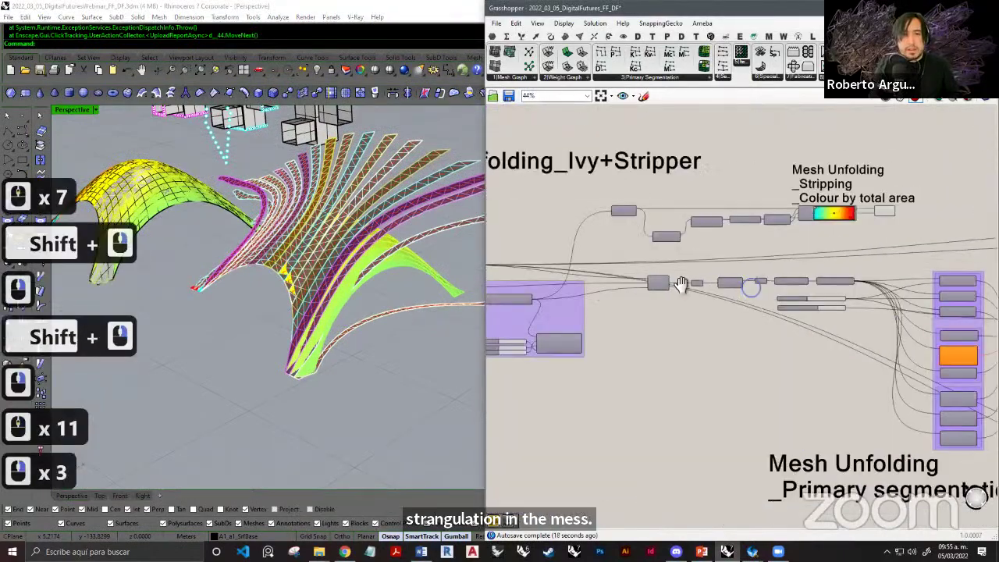
{"action": "scroll", "coordinate": [736, 292], "scroll_direction": "up", "scroll_amount": 4}
{"action": "scroll", "coordinate": [653, 296], "scroll_direction": "up", "scroll_amount": 2}
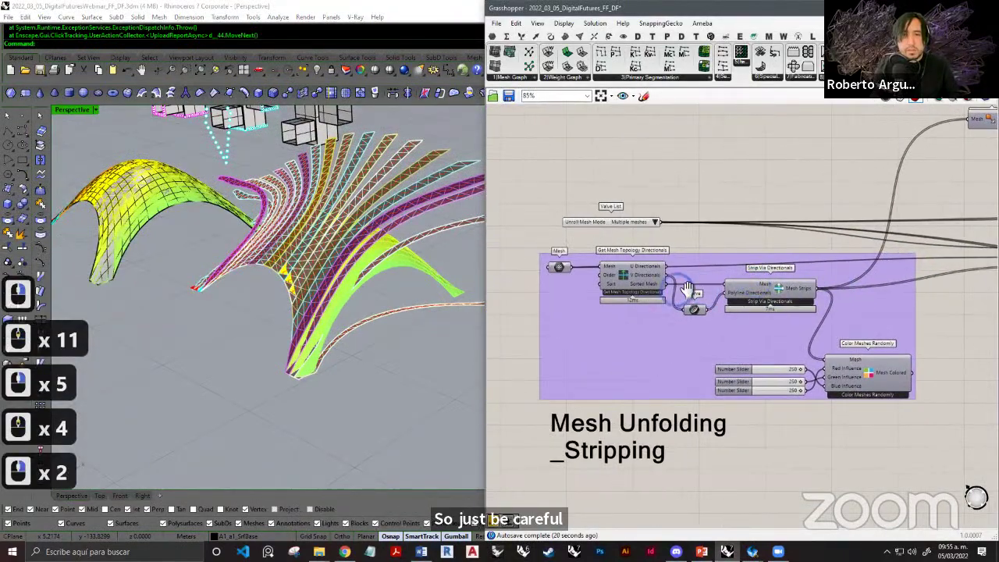
{"action": "scroll", "coordinate": [630, 245], "scroll_direction": "up", "scroll_amount": 6}
{"action": "scroll", "coordinate": [615, 236], "scroll_direction": "up", "scroll_amount": 1}
{"action": "scroll", "coordinate": [615, 236], "scroll_direction": "down", "scroll_amount": 8}
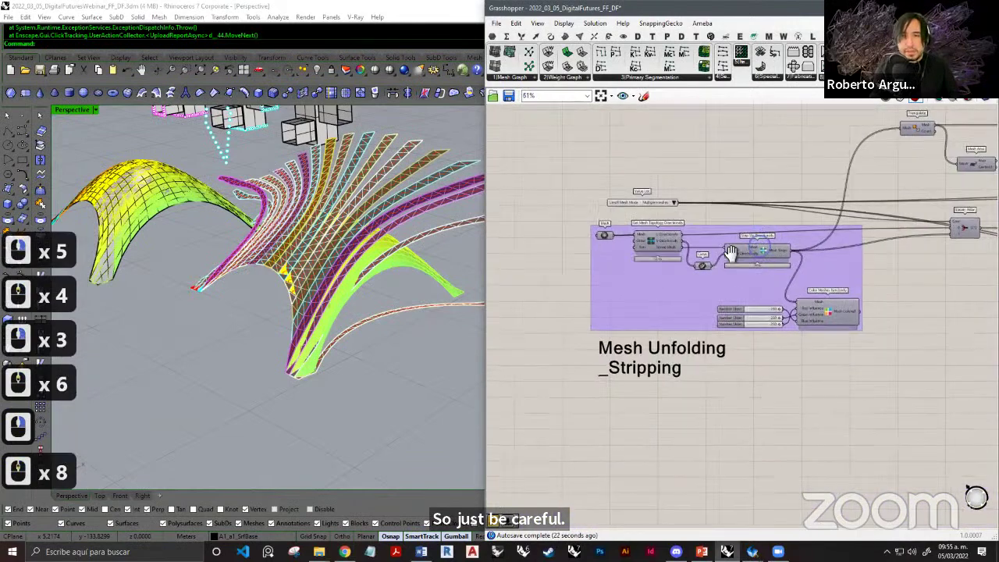
Follow the mesh strips downstream and select the Triangulate component ahead of Graph from Mesh.
{"action": "scroll", "coordinate": [630, 278], "scroll_direction": "up", "scroll_amount": 2}
{"action": "right_click_drag", "start_coordinate": [587, 287], "coordinate": [622, 279]}
{"action": "scroll", "coordinate": [777, 262], "scroll_direction": "up", "scroll_amount": 5}
{"action": "right_click_drag", "start_coordinate": [779, 263], "coordinate": [674, 265]}
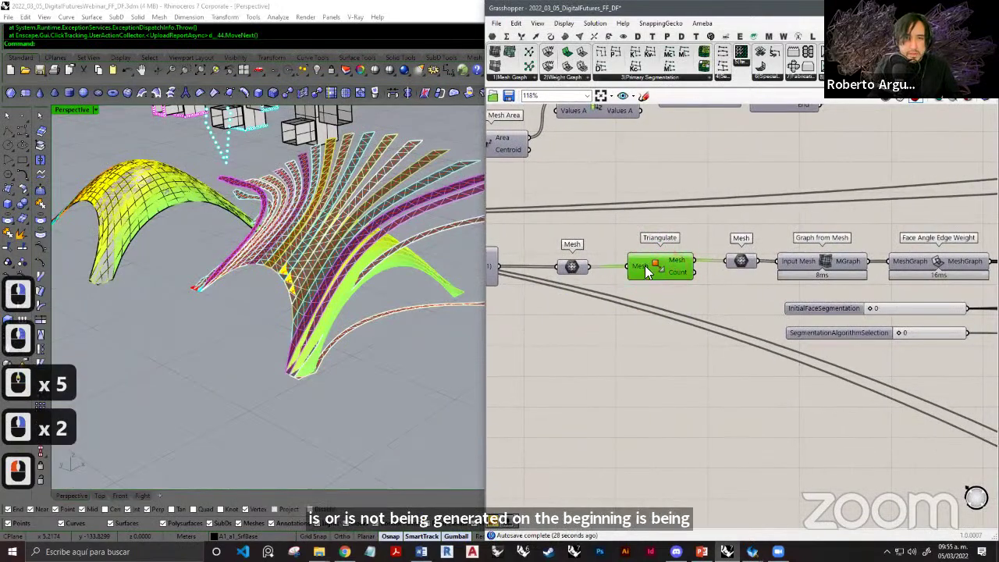
Widen the Grasshopper canvas and review how Triangulate and Face Angle Edge Weight feed the primary segmentation algorithms and Stream Filter.
{"action": "scroll", "coordinate": [646, 271], "scroll_direction": "down", "scroll_amount": 7}
{"action": "left_click_drag", "start_coordinate": [486, 231], "coordinate": [312, 234]}
{"action": "right_click_drag", "start_coordinate": [526, 261], "coordinate": [613, 291]}
{"action": "scroll", "coordinate": [765, 274], "scroll_direction": "up", "scroll_amount": 4}
{"action": "right_click_drag", "start_coordinate": [776, 285], "coordinate": [645, 232]}
{"action": "scroll", "coordinate": [656, 232], "scroll_direction": "up", "scroll_amount": 2}
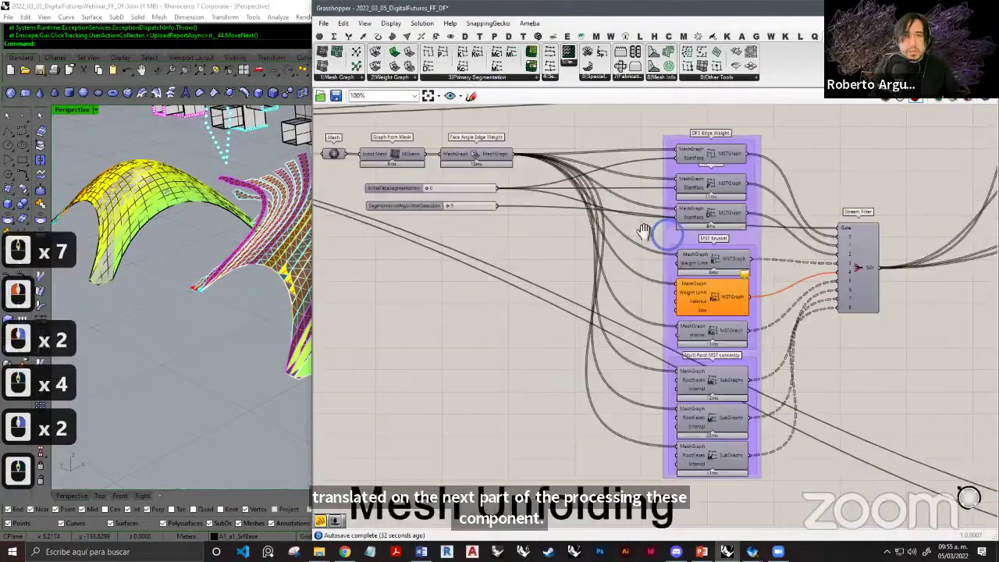
{"action": "right_click_drag", "start_coordinate": [470, 214], "coordinate": [621, 237]}
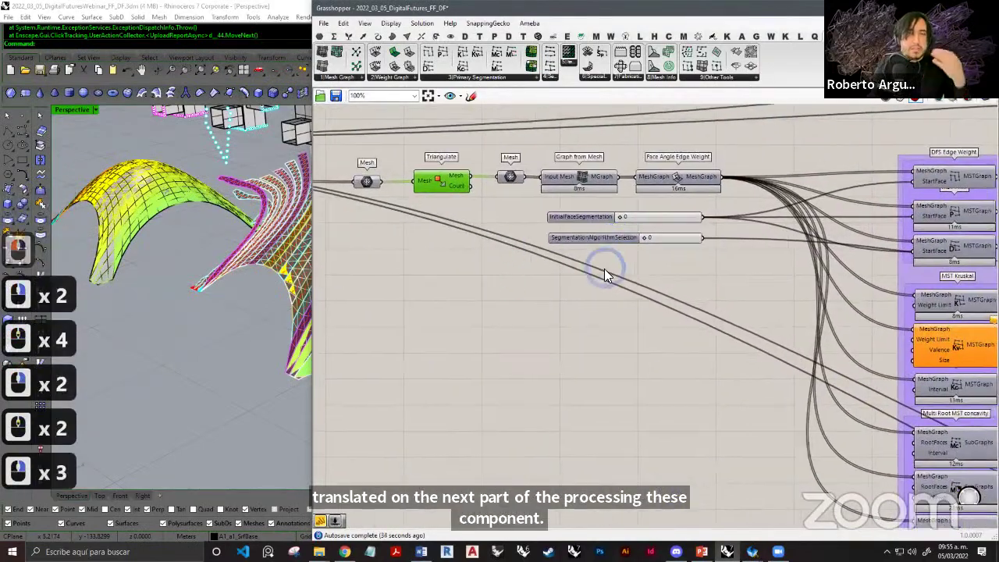
{"action": "right_click_drag", "start_coordinate": [658, 290], "coordinate": [500, 271]}
{"action": "scroll", "coordinate": [611, 288], "scroll_direction": "down", "scroll_amount": 1}
{"action": "right_click_drag", "start_coordinate": [645, 322], "coordinate": [598, 315]}
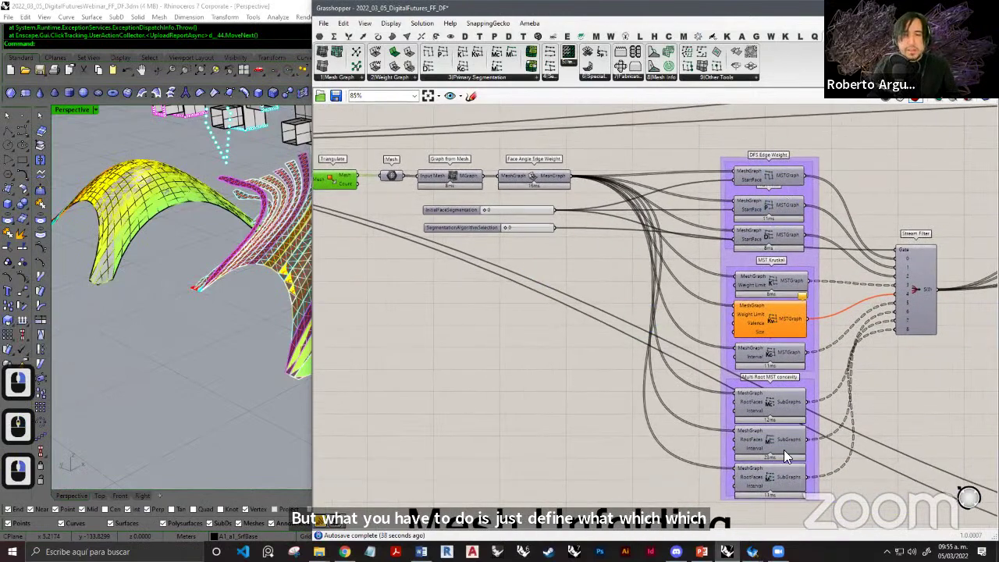
Examine the MeshGraph unroll components and the Segmented Mesh color section downstream of the primary segmentation.
{"action": "right_click_drag", "start_coordinate": [749, 335], "coordinate": [612, 343]}
{"action": "right_click_drag", "start_coordinate": [792, 311], "coordinate": [563, 322]}
{"action": "scroll", "coordinate": [660, 303], "scroll_direction": "down", "scroll_amount": 2}
{"action": "right_click_drag", "start_coordinate": [961, 240], "coordinate": [697, 317]}
{"action": "right_click_drag", "start_coordinate": [639, 285], "coordinate": [670, 322]}
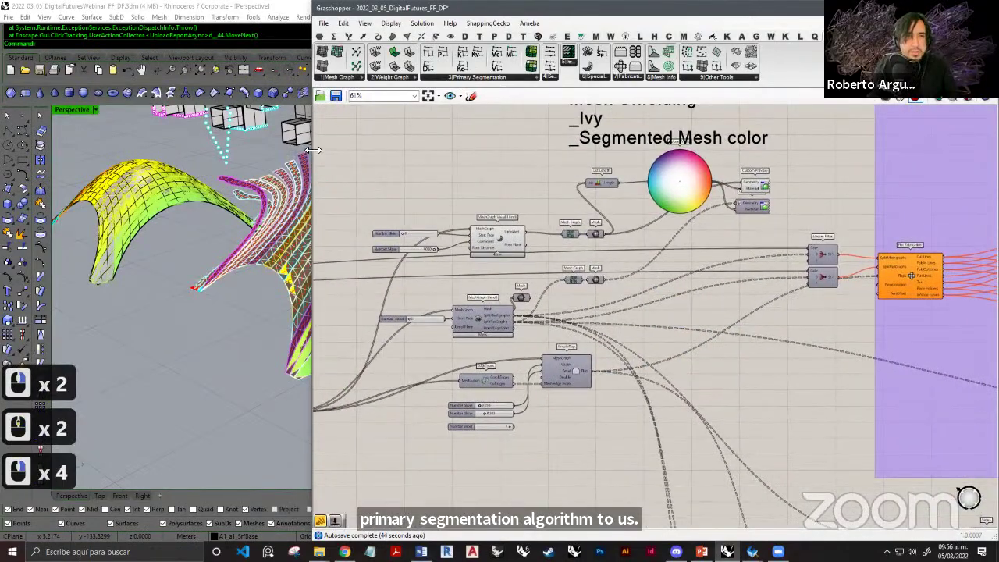
Trace the definition back to the Stream Filter feeding Triangulate and the Unroll Mesh Mode value list that drives it.
{"action": "right_click_drag", "start_coordinate": [496, 182], "coordinate": [481, 177]}
{"action": "scroll", "coordinate": [804, 238], "scroll_direction": "down", "scroll_amount": 4}
{"action": "right_click_drag", "start_coordinate": [615, 242], "coordinate": [688, 251]}
{"action": "right_click_drag", "start_coordinate": [456, 220], "coordinate": [674, 249]}
{"action": "scroll", "coordinate": [426, 262], "scroll_direction": "up", "scroll_amount": 7}
{"action": "scroll", "coordinate": [757, 268], "scroll_direction": "up", "scroll_amount": 2}
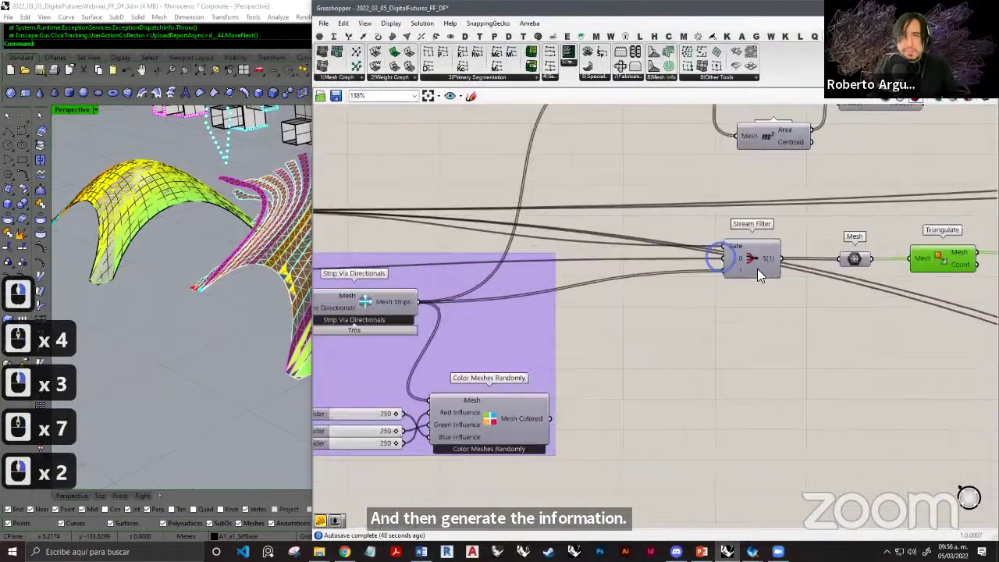
{"action": "scroll", "coordinate": [783, 258], "scroll_direction": "up", "scroll_amount": 5}
{"action": "left_click", "coordinate": [782, 254]}
{"action": "right_click_drag", "start_coordinate": [775, 262], "coordinate": [858, 278]}
{"action": "scroll", "coordinate": [470, 242], "scroll_direction": "down", "scroll_amount": 4}
{"action": "right_click_drag", "start_coordinate": [471, 243], "coordinate": [852, 242]}
{"action": "scroll", "coordinate": [444, 227], "scroll_direction": "up", "scroll_amount": 3}
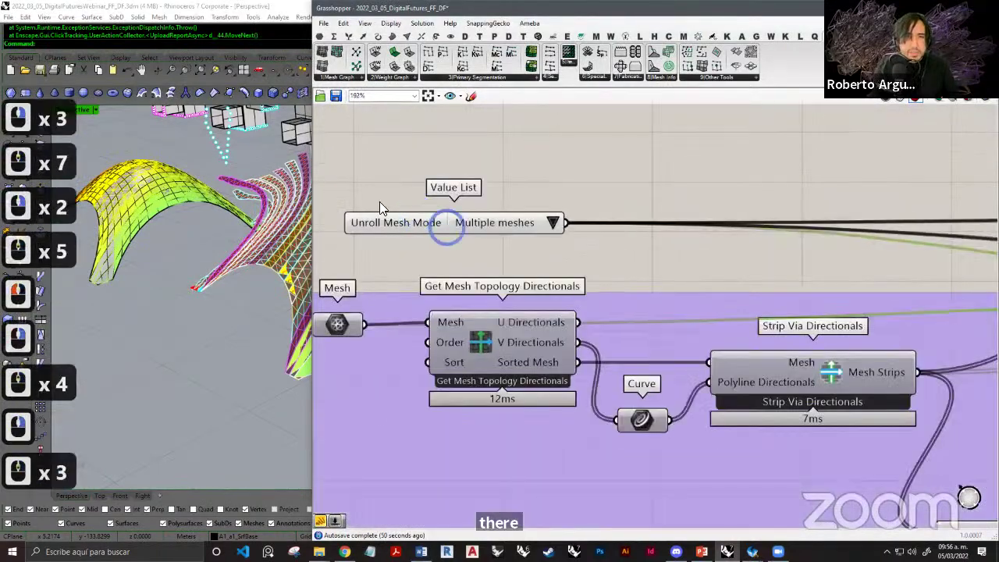
Review the disabled Mesh Unfolding_SingularMeshes group at the end of the Ivy definition.
{"action": "scroll", "coordinate": [424, 218], "scroll_direction": "down", "scroll_amount": 5}
{"action": "scroll", "coordinate": [445, 209], "scroll_direction": "down", "scroll_amount": 9}
{"action": "right_click_drag", "start_coordinate": [629, 266], "coordinate": [465, 266]}
{"action": "right_click_drag", "start_coordinate": [640, 294], "coordinate": [339, 301]}
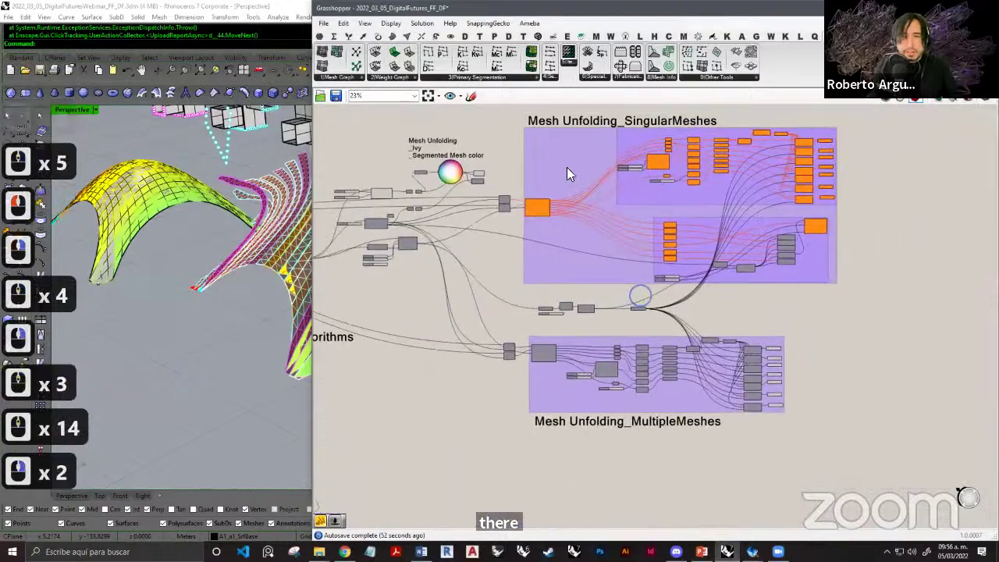
{"action": "right_click_drag", "start_coordinate": [567, 167], "coordinate": [548, 167]}
{"action": "scroll", "coordinate": [572, 160], "scroll_direction": "up", "scroll_amount": 3}
{"action": "right_click_drag", "start_coordinate": [571, 166], "coordinate": [532, 312]}
{"action": "scroll", "coordinate": [525, 207], "scroll_direction": "up", "scroll_amount": 2}
{"action": "right_click_drag", "start_coordinate": [518, 206], "coordinate": [459, 192]}
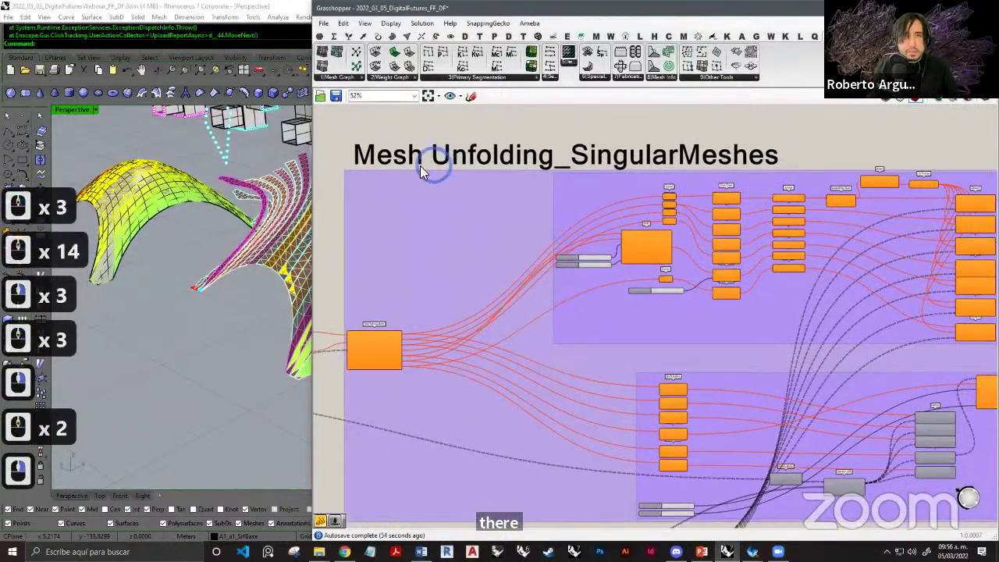
{"action": "scroll", "coordinate": [675, 161], "scroll_direction": "down", "scroll_amount": 1}
{"action": "right_click_drag", "start_coordinate": [674, 160], "coordinate": [618, 161]}
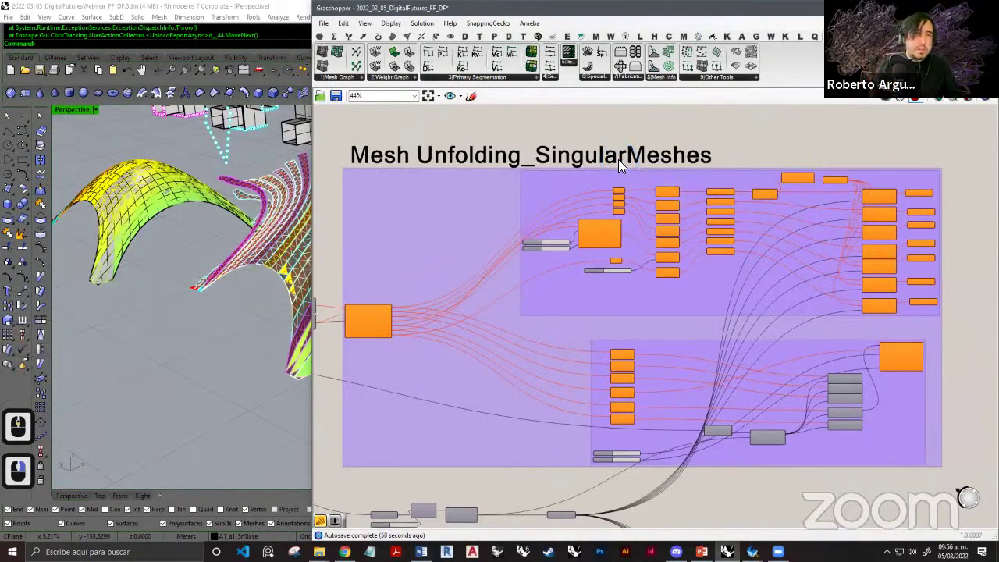
Examine the components of the Mesh Unfolding_MultipleMeshes group below the singular-mesh group.
{"action": "scroll", "coordinate": [625, 165], "scroll_direction": "down", "scroll_amount": 3}
{"action": "right_click_drag", "start_coordinate": [576, 328], "coordinate": [582, 265]}
{"action": "right_click_drag", "start_coordinate": [565, 406], "coordinate": [570, 343]}
{"action": "scroll", "coordinate": [570, 344], "scroll_direction": "up", "scroll_amount": 4}
{"action": "right_click_drag", "start_coordinate": [548, 378], "coordinate": [501, 382]}
{"action": "scroll", "coordinate": [544, 341], "scroll_direction": "up", "scroll_amount": 1}
{"action": "right_click_drag", "start_coordinate": [762, 309], "coordinate": [751, 335]}
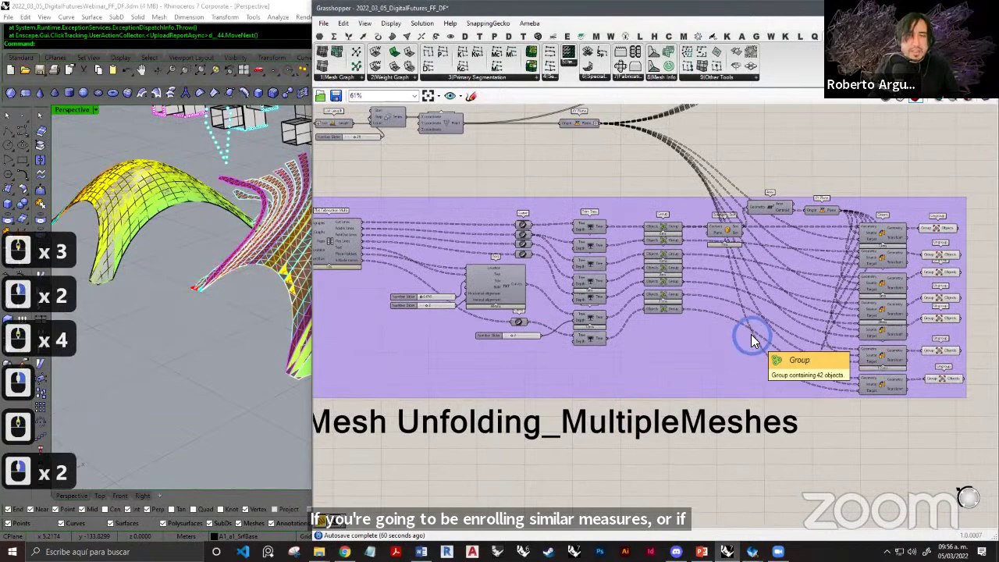
Select all the Ungroup output components of the Mesh Unfolding_MultipleMeshes group to highlight their geometry.
{"action": "scroll", "coordinate": [720, 322], "scroll_direction": "down", "scroll_amount": 2}
{"action": "right_click_drag", "start_coordinate": [872, 297], "coordinate": [773, 281]}
{"action": "scroll", "coordinate": [851, 298], "scroll_direction": "up", "scroll_amount": 1}
{"action": "scroll", "coordinate": [736, 253], "scroll_direction": "up", "scroll_amount": 2}
{"action": "left_click_drag", "start_coordinate": [603, 142], "coordinate": [786, 438]}
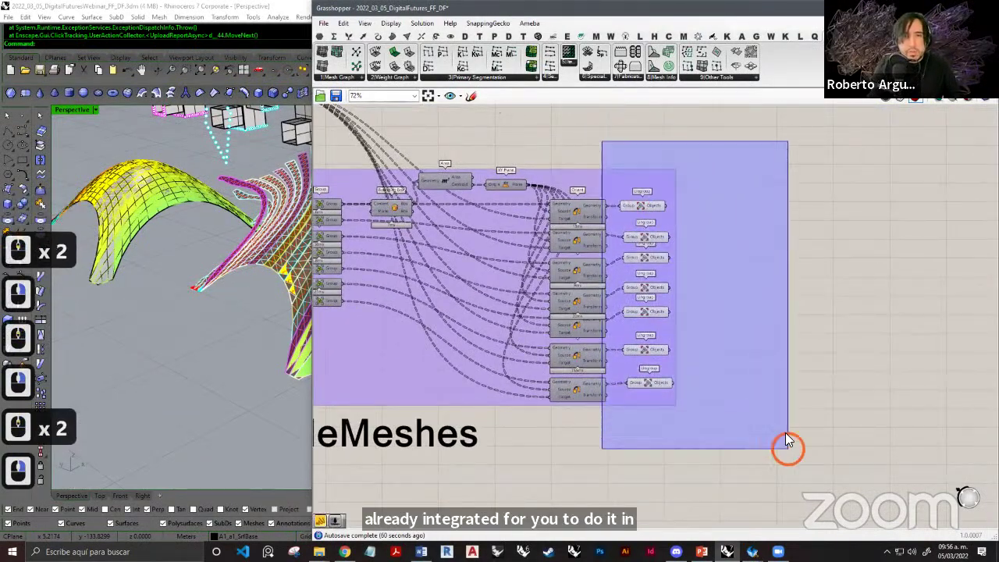
{"action": "left_click_drag", "start_coordinate": [724, 251], "coordinate": [720, 252]}
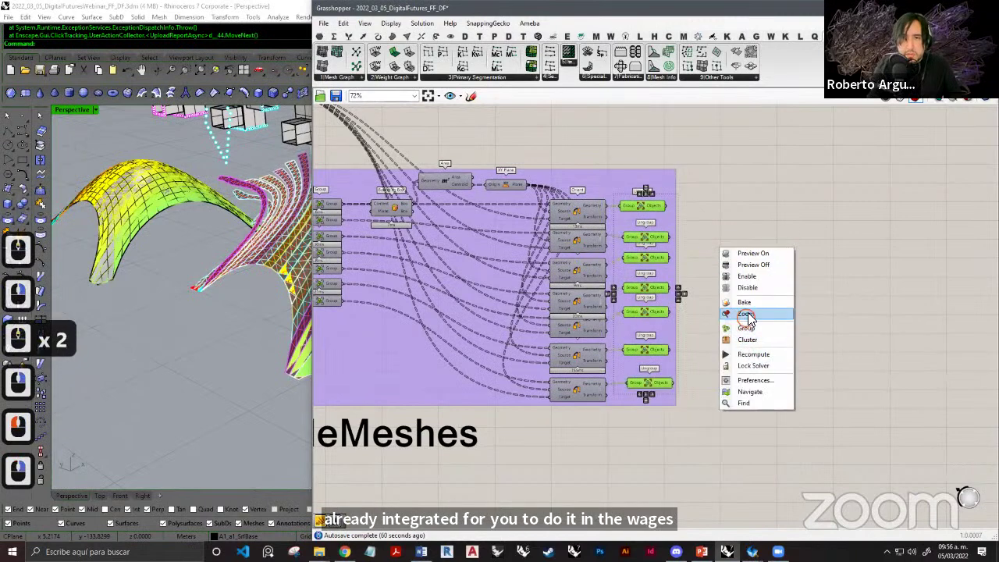
{"action": "left_click", "coordinate": [746, 314]}
Collapse the Grasshopper window and inspect the first unrolled strips laid out near the origin in the Perspective view.
{"action": "left_click", "coordinate": [929, 8]}
{"action": "right_click_drag", "start_coordinate": [442, 292], "coordinate": [442, 307]}
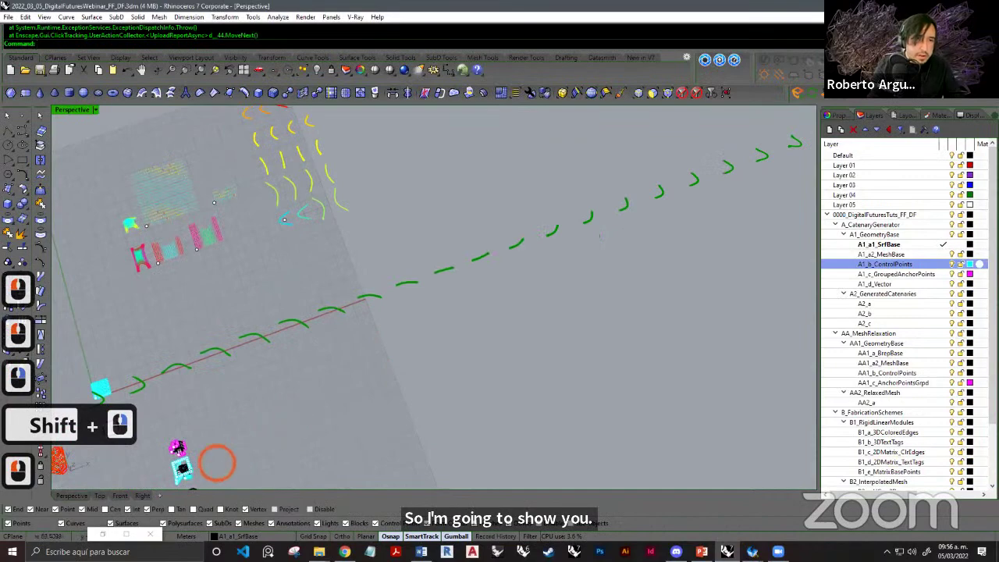
{"action": "left_click", "coordinate": [110, 535]}
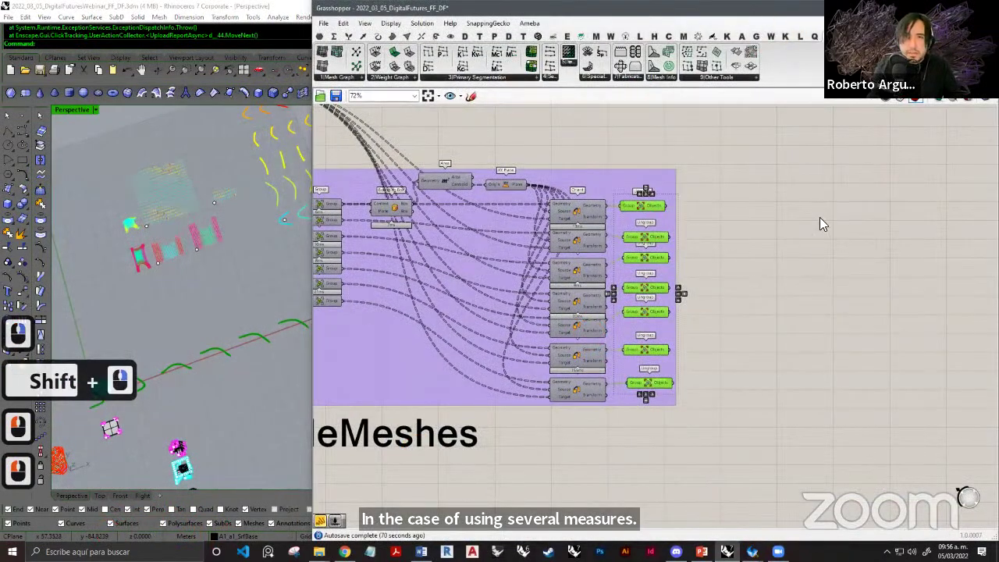
{"action": "left_click", "coordinate": [929, 8]}
{"action": "right_click_drag", "start_coordinate": [308, 370], "coordinate": [235, 288], "text": "shift"}
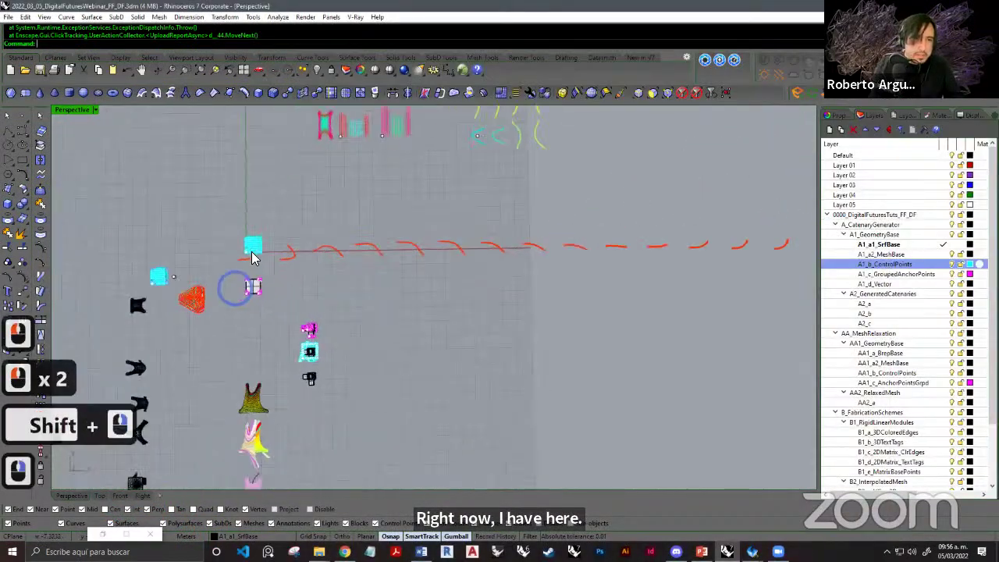
{"action": "scroll", "coordinate": [255, 255], "scroll_direction": "up", "scroll_amount": 7}
{"action": "right_click_drag", "start_coordinate": [321, 294], "coordinate": [315, 250], "text": "shift"}
{"action": "scroll", "coordinate": [315, 250], "scroll_direction": "up", "scroll_amount": 5}
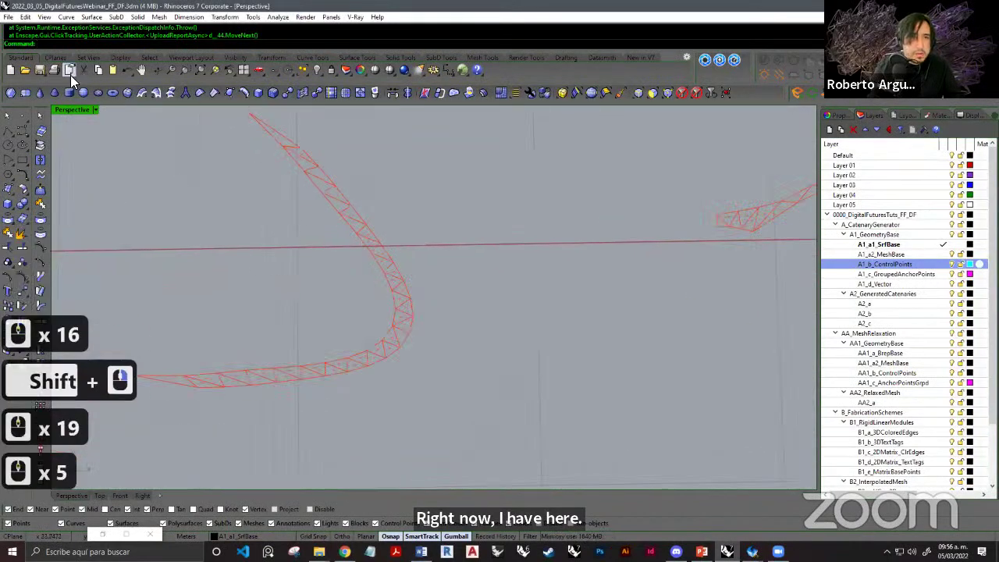
Follow the row of unrolled strips along the red axis and examine the individual triangulated strips.
{"action": "right_click_drag", "start_coordinate": [530, 254], "coordinate": [8, 256], "text": "shift"}
{"action": "right_click_drag", "start_coordinate": [451, 254], "coordinate": [425, 257], "text": "shift"}
{"action": "scroll", "coordinate": [425, 258], "scroll_direction": "down", "scroll_amount": 4}
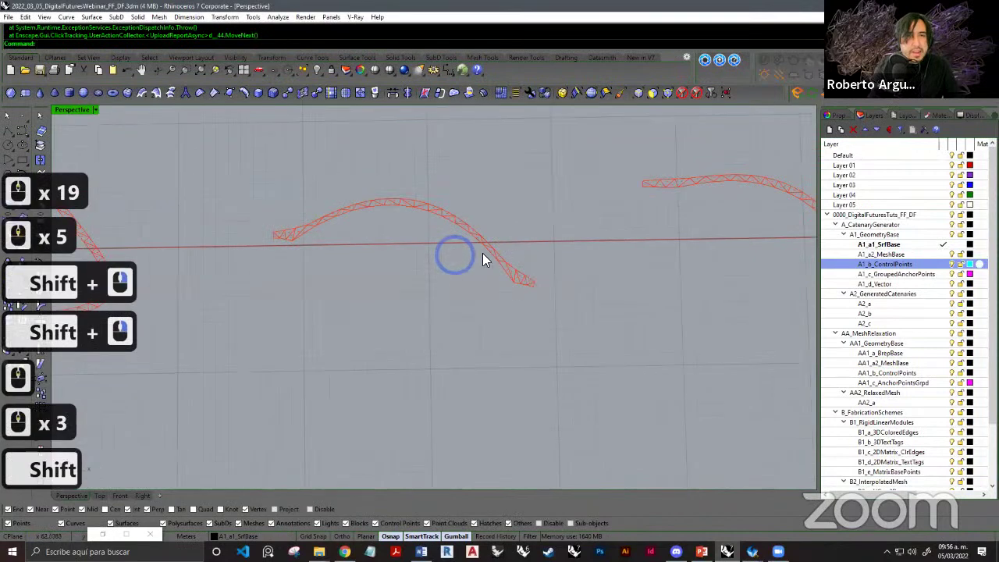
{"action": "scroll", "coordinate": [617, 261], "scroll_direction": "down", "scroll_amount": 3, "text": "shift"}
{"action": "right_click_drag", "start_coordinate": [616, 260], "coordinate": [338, 264], "text": "shift"}
{"action": "right_click_drag", "start_coordinate": [425, 261], "coordinate": [265, 262], "text": "shift"}
{"action": "scroll", "coordinate": [655, 265], "scroll_direction": "down", "scroll_amount": 2, "text": "shift"}
{"action": "right_click_drag", "start_coordinate": [656, 265], "coordinate": [441, 261], "text": "shift"}
{"action": "scroll", "coordinate": [442, 261], "scroll_direction": "down", "scroll_amount": 4}
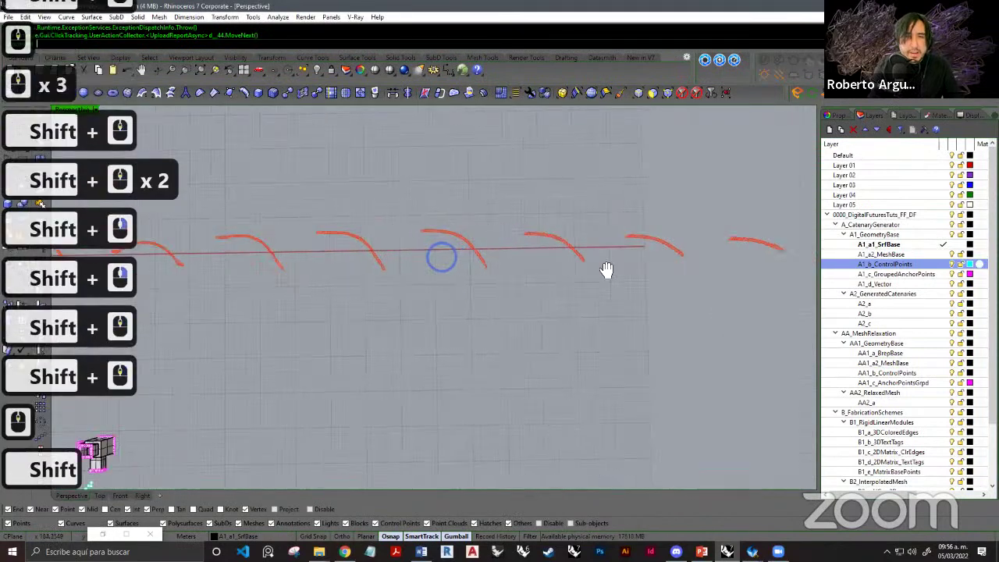
{"action": "right_click_drag", "start_coordinate": [606, 271], "coordinate": [442, 259], "text": "shift"}
{"action": "right_click_drag", "start_coordinate": [609, 250], "coordinate": [549, 243], "text": "shift"}
{"action": "scroll", "coordinate": [549, 243], "scroll_direction": "up", "scroll_amount": 6}
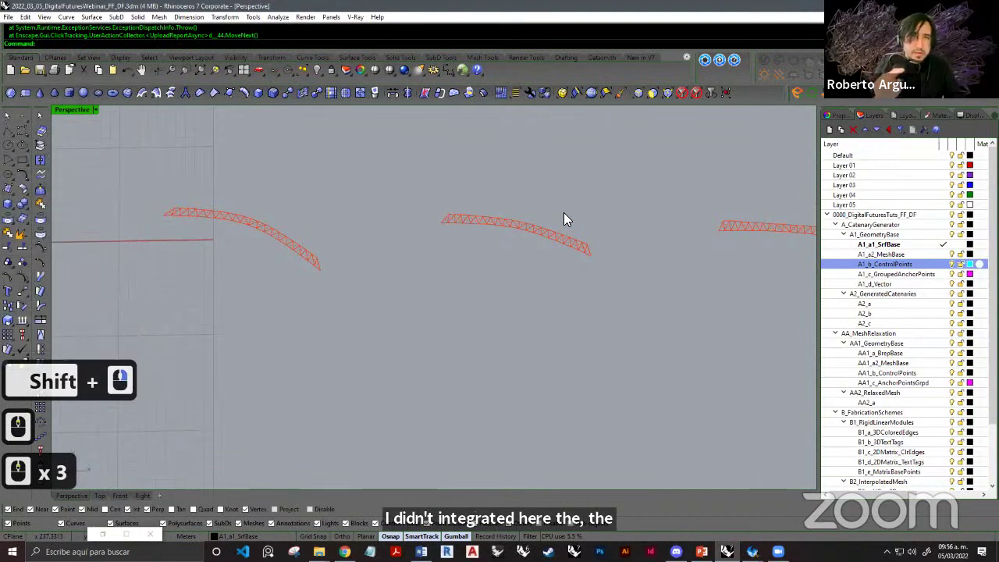
View the complete row of unrolled strips together with the other models in the Perspective view.
{"action": "scroll", "coordinate": [555, 216], "scroll_direction": "down", "scroll_amount": 7}
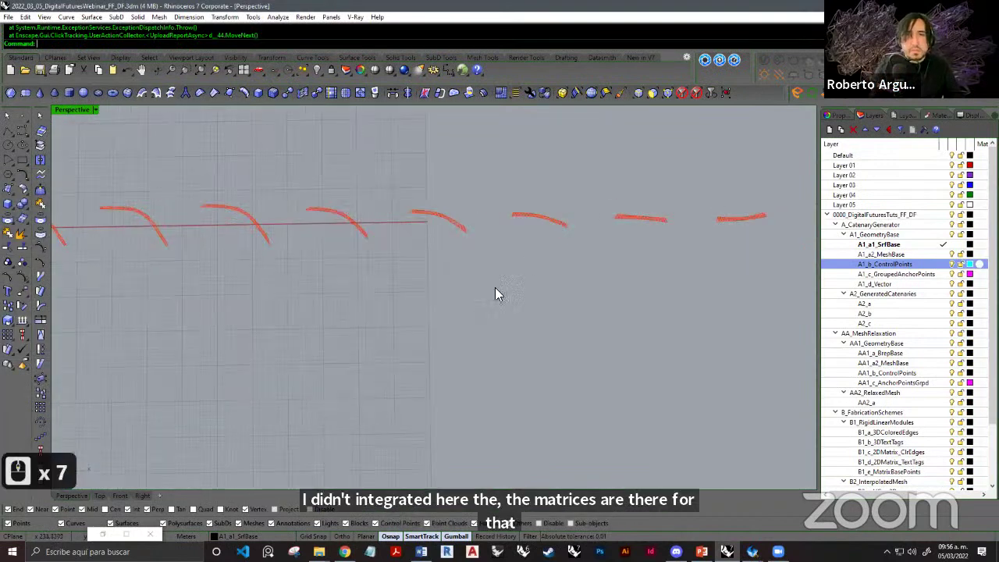
{"action": "right_click_drag", "start_coordinate": [495, 288], "coordinate": [562, 223]}
{"action": "scroll", "coordinate": [516, 250], "scroll_direction": "down", "scroll_amount": 3}
{"action": "right_click_drag", "start_coordinate": [476, 277], "coordinate": [531, 238], "text": "shift"}
{"action": "scroll", "coordinate": [530, 238], "scroll_direction": "down", "scroll_amount": 1}
{"action": "right_click_drag", "start_coordinate": [530, 238], "coordinate": [537, 313], "text": "shift"}
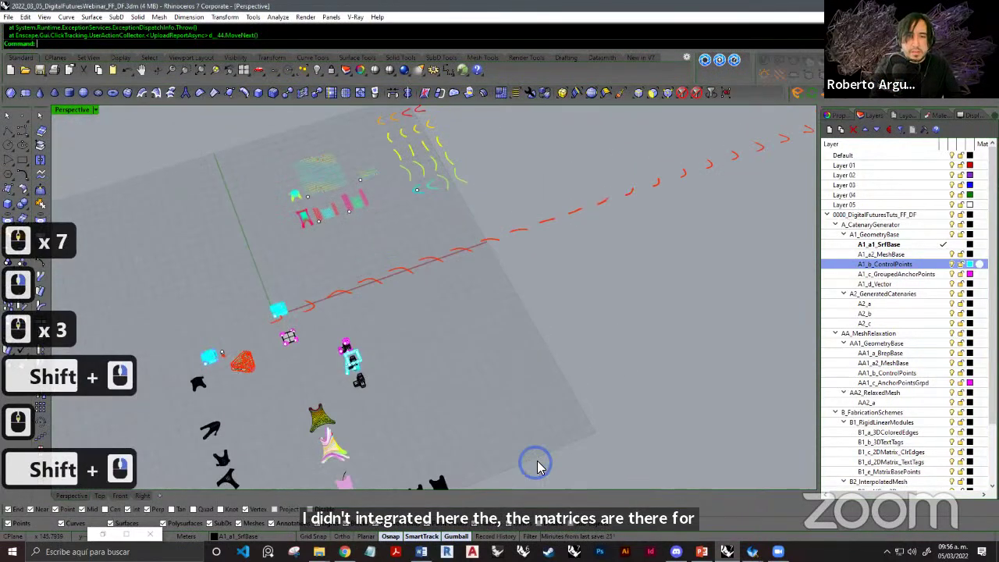
Restore the Grasshopper window and find the nesting matrix group in the Mesh Unfolding_Fox+Stripper definition.
{"action": "left_click", "coordinate": [107, 533]}
{"action": "scroll", "coordinate": [726, 312], "scroll_direction": "down", "scroll_amount": 11}
{"action": "right_click_drag", "start_coordinate": [725, 317], "coordinate": [655, 302]}
{"action": "right_click_drag", "start_coordinate": [756, 163], "coordinate": [702, 223]}
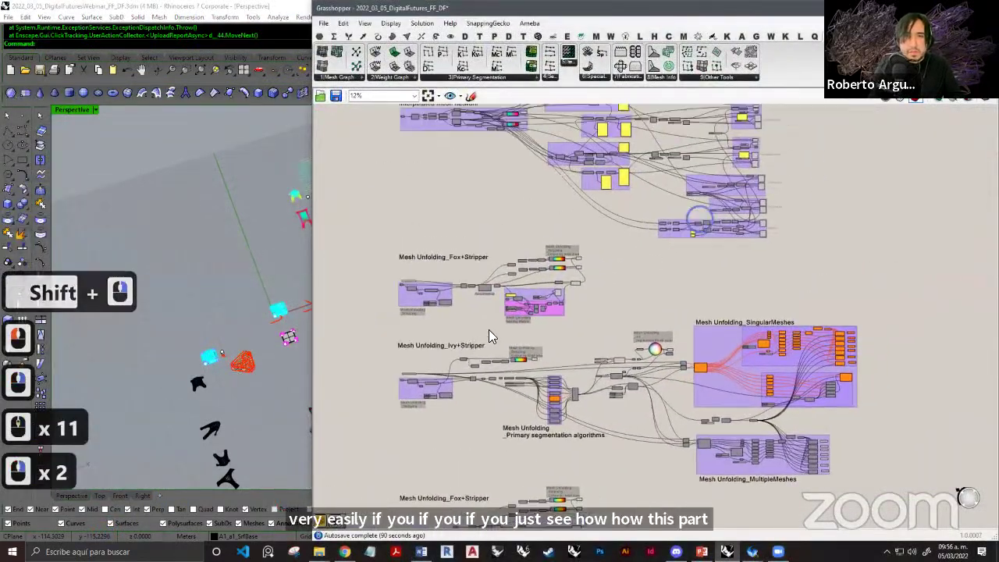
{"action": "scroll", "coordinate": [497, 324], "scroll_direction": "up", "scroll_amount": 11}
{"action": "scroll", "coordinate": [655, 226], "scroll_direction": "up", "scroll_amount": 4}
{"action": "scroll", "coordinate": [380, 150], "scroll_direction": "up", "scroll_amount": 3}
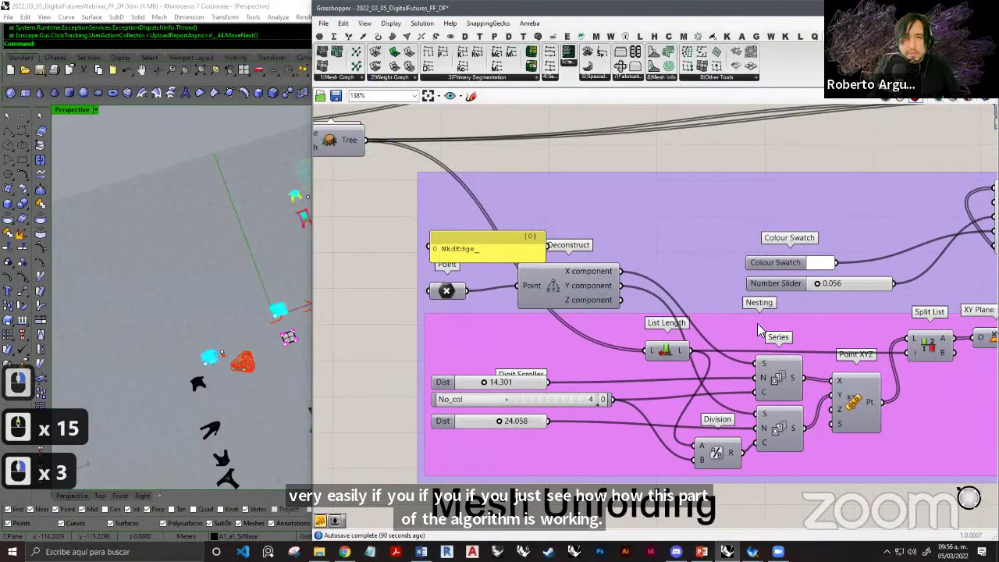
Trace the nesting matrix through Split List, XY Plane and Graft Tree to the Orient component and examine its inputs.
{"action": "right_click_drag", "start_coordinate": [839, 306], "coordinate": [646, 344]}
{"action": "right_click_drag", "start_coordinate": [860, 285], "coordinate": [710, 301]}
{"action": "right_click_drag", "start_coordinate": [899, 158], "coordinate": [783, 187]}
{"action": "left_click", "coordinate": [774, 171]}
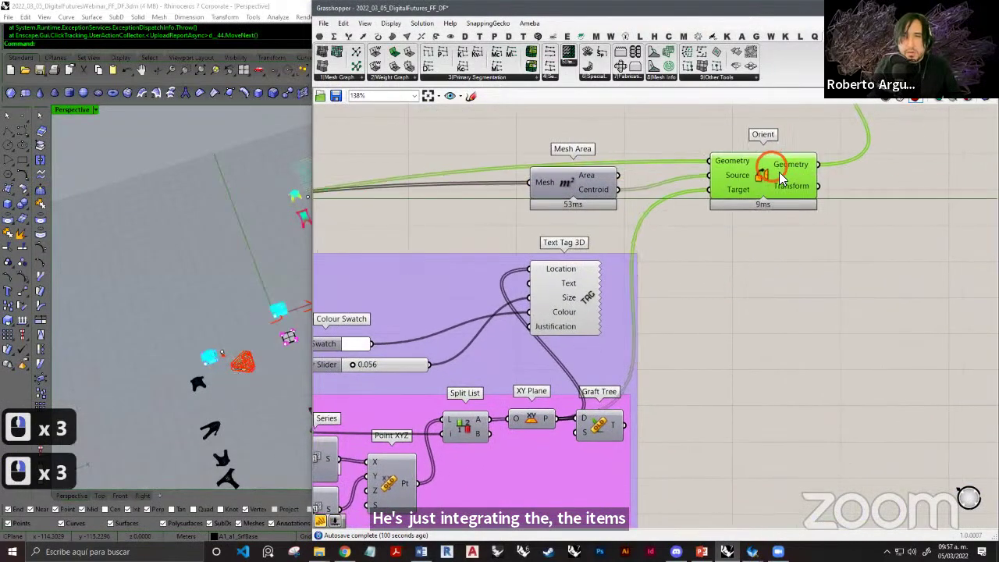
{"action": "left_click_drag", "start_coordinate": [779, 178], "coordinate": [780, 160]}
{"action": "left_click", "coordinate": [785, 227]}
{"action": "right_click_drag", "start_coordinate": [687, 242], "coordinate": [644, 295]}
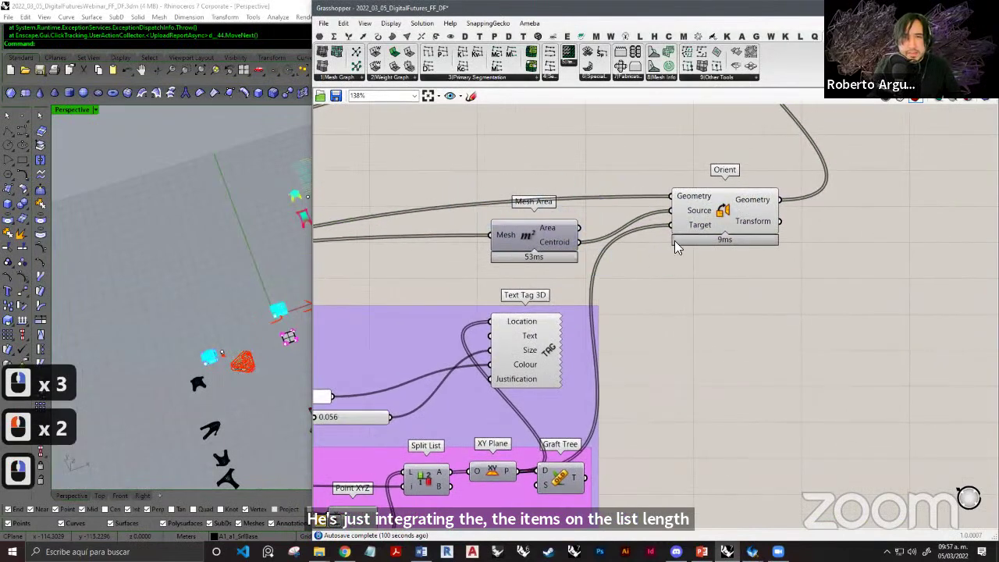
Check the Orient component's target input and locate the Fox+Stripper definitions below the Ivy+Stripper definition.
{"action": "right_click_drag", "start_coordinate": [699, 252], "coordinate": [653, 252]}
{"action": "left_click_drag", "start_coordinate": [696, 219], "coordinate": [711, 214]}
{"action": "left_click", "coordinate": [607, 323]}
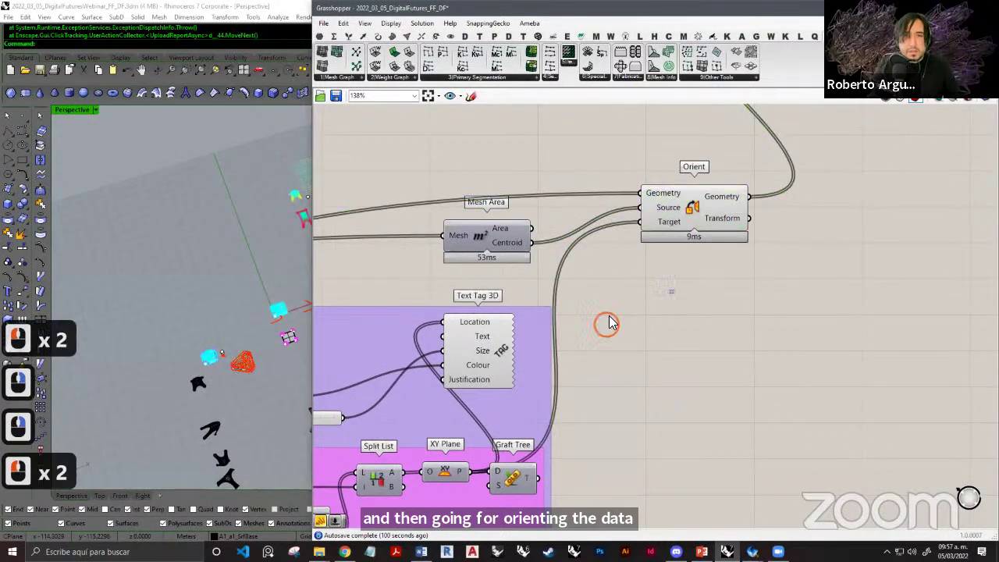
{"action": "right_click_drag", "start_coordinate": [593, 378], "coordinate": [731, 236]}
{"action": "scroll", "coordinate": [591, 340], "scroll_direction": "down", "scroll_amount": 17}
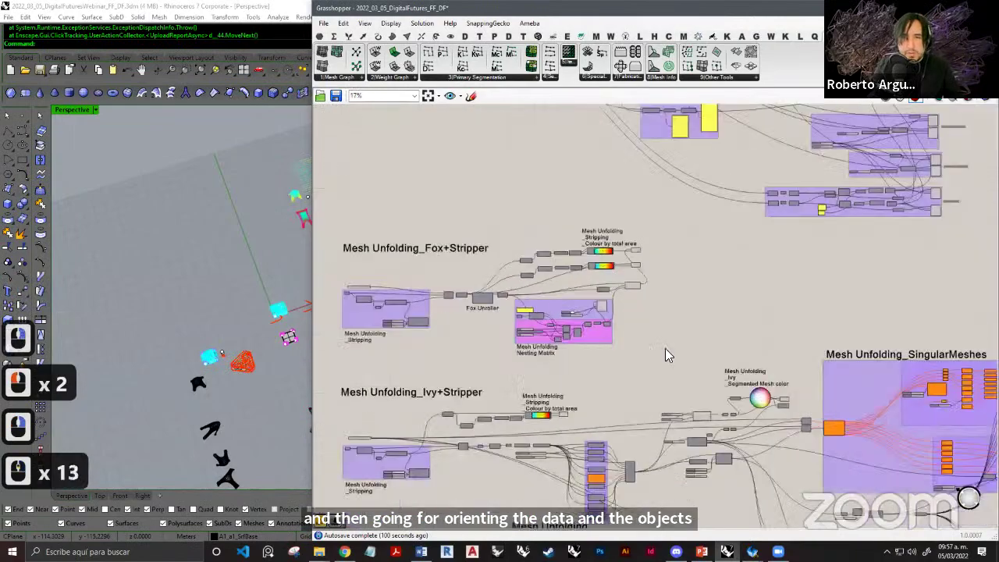
{"action": "right_click_drag", "start_coordinate": [725, 301], "coordinate": [747, 249]}
{"action": "right_click_drag", "start_coordinate": [594, 341], "coordinate": [629, 307]}
{"action": "right_click_drag", "start_coordinate": [847, 159], "coordinate": [811, 273]}
{"action": "scroll", "coordinate": [616, 368], "scroll_direction": "up", "scroll_amount": 2}
{"action": "right_click_drag", "start_coordinate": [615, 368], "coordinate": [637, 265]}
{"action": "scroll", "coordinate": [581, 236], "scroll_direction": "up", "scroll_amount": 8}
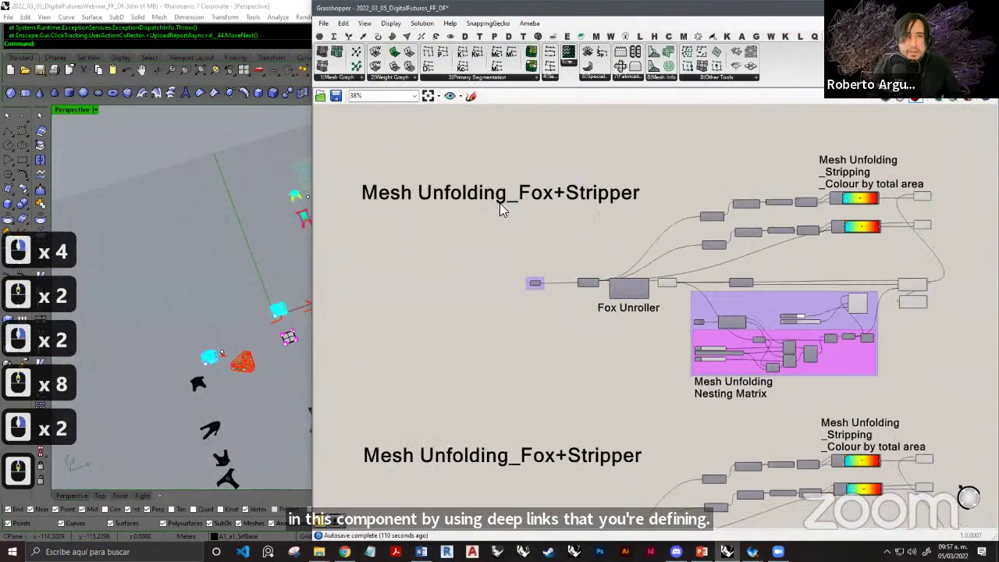
Examine the Fox Unroller in the Mesh Unfolding_Fox+Stripper definition, from the Triangulate component to the Unroll Mesh outputs.
{"action": "scroll", "coordinate": [562, 223], "scroll_direction": "up", "scroll_amount": 5}
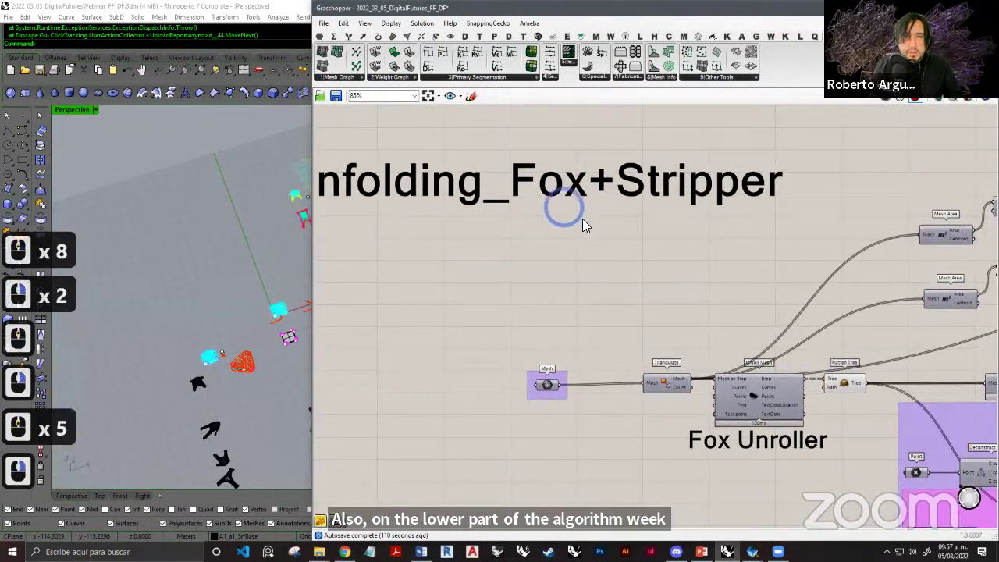
{"action": "right_click_drag", "start_coordinate": [624, 277], "coordinate": [551, 248]}
{"action": "right_click_drag", "start_coordinate": [669, 335], "coordinate": [629, 308]}
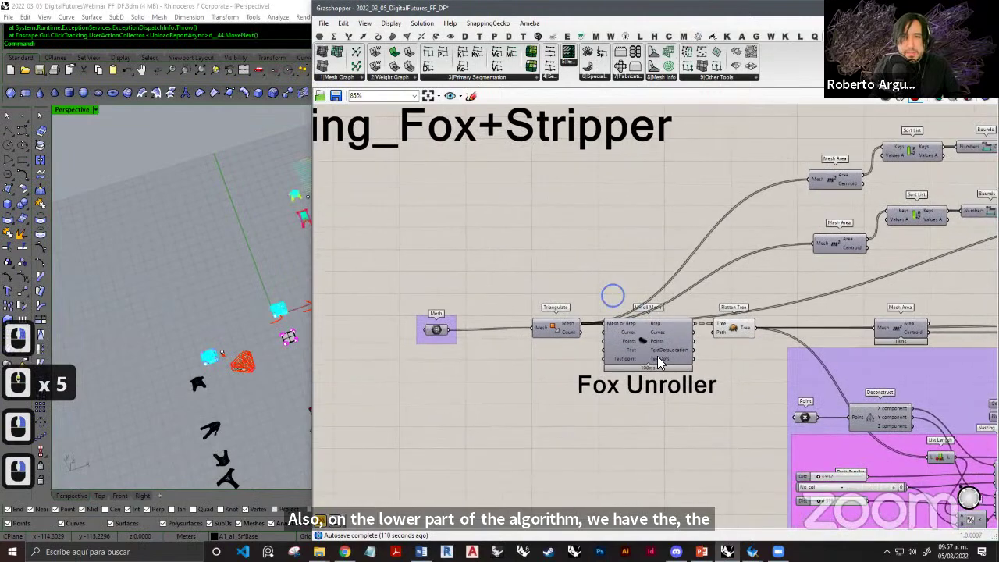
{"action": "scroll", "coordinate": [632, 356], "scroll_direction": "up", "scroll_amount": 4}
{"action": "right_click_drag", "start_coordinate": [660, 359], "coordinate": [632, 359]}
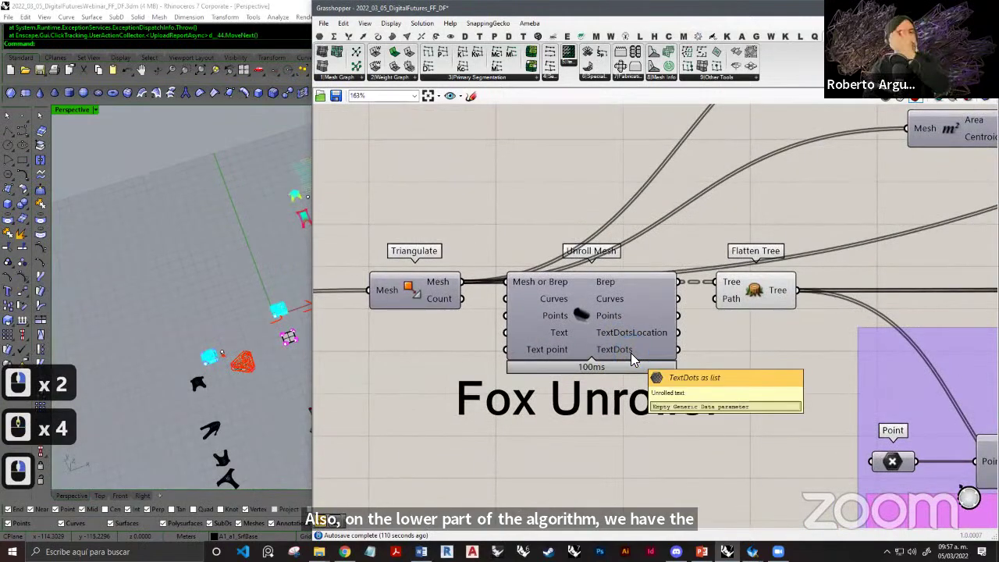
{"action": "scroll", "coordinate": [670, 356], "scroll_direction": "down", "scroll_amount": 5}
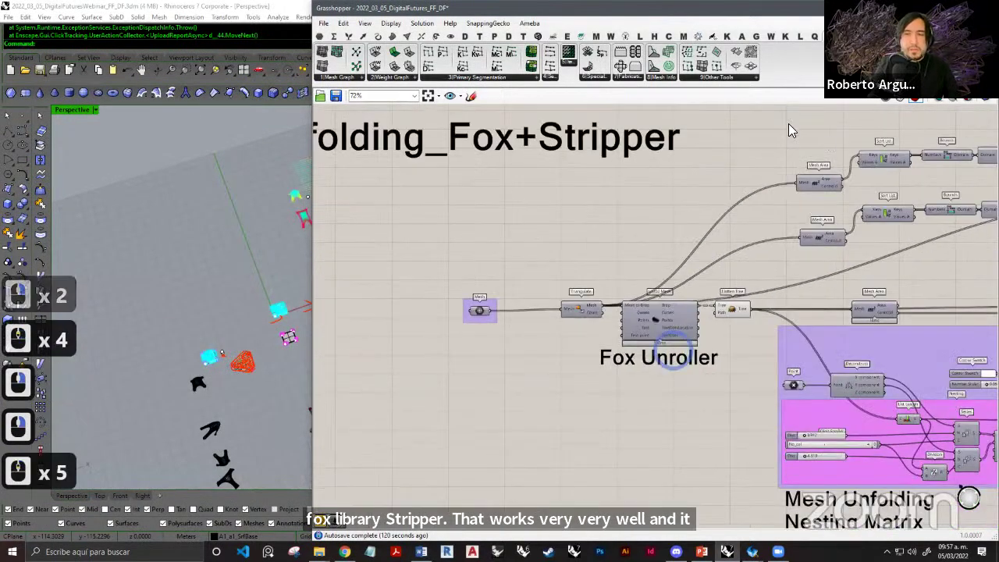
Zoom the Rhino viewport to the geometry of the two Custom Preview components and bring the full Rhino window into view.
{"action": "right_click_drag", "start_coordinate": [710, 296], "coordinate": [616, 260]}
{"action": "right_click_drag", "start_coordinate": [737, 310], "coordinate": [507, 273]}
{"action": "right_click_drag", "start_coordinate": [931, 247], "coordinate": [779, 257]}
{"action": "scroll", "coordinate": [758, 190], "scroll_direction": "up", "scroll_amount": 3}
{"action": "right_click_drag", "start_coordinate": [759, 189], "coordinate": [702, 380]}
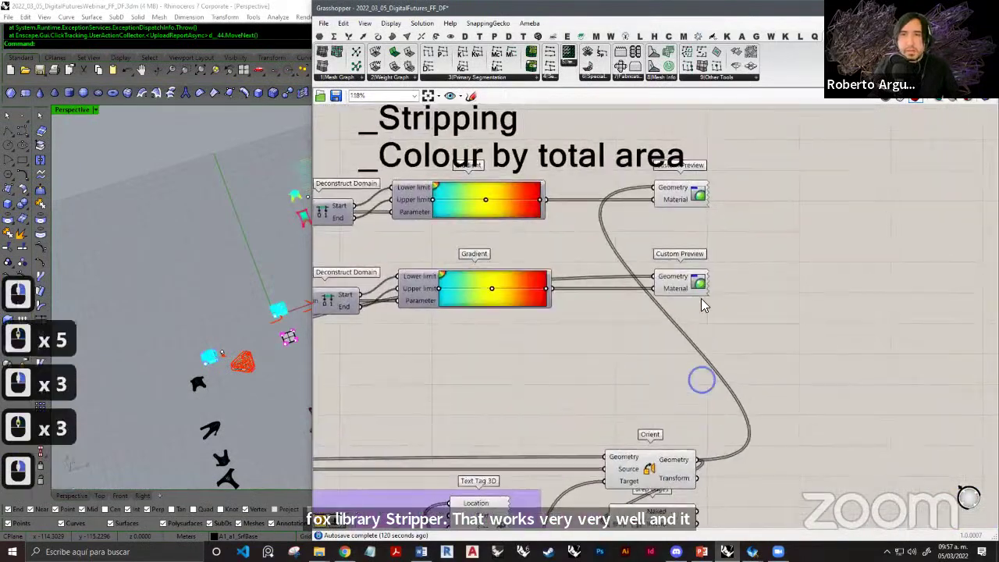
{"action": "left_click_drag", "start_coordinate": [754, 192], "coordinate": [687, 289]}
{"action": "middle_click", "coordinate": [719, 245]}
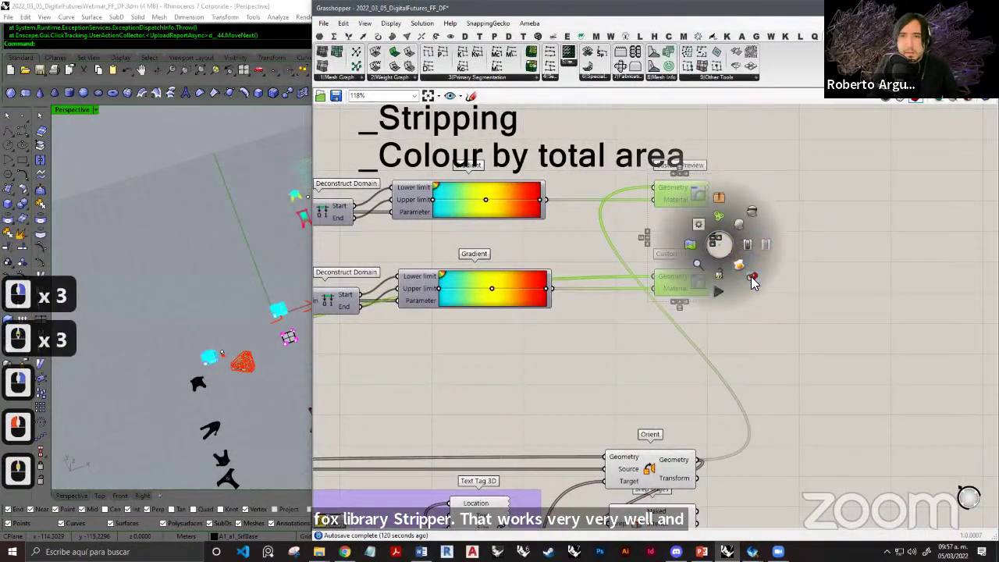
{"action": "left_click", "coordinate": [751, 278]}
{"action": "left_click", "coordinate": [936, 8]}
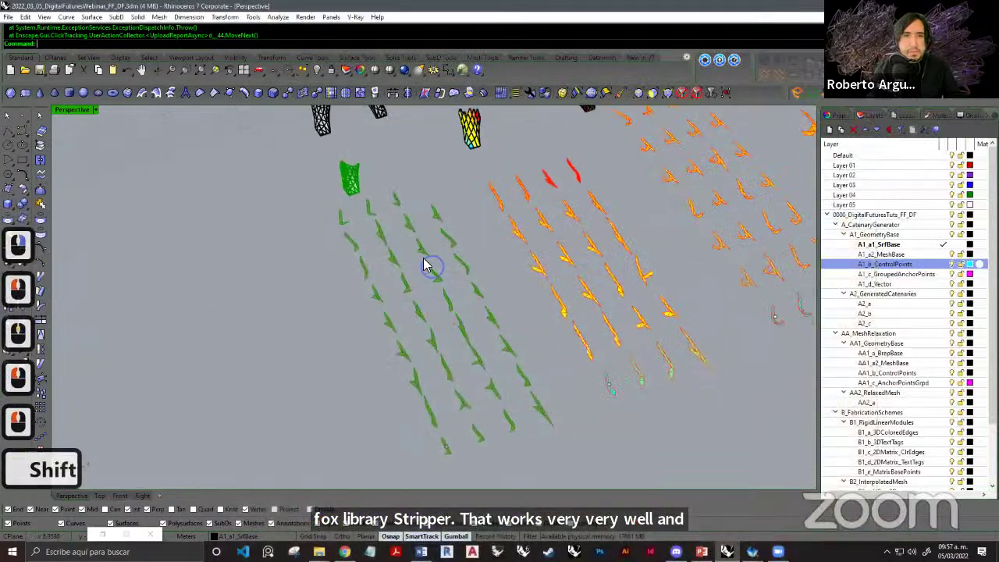
Examine the highlighted green module mesh and its first unrolled strips up close in the Perspective view.
{"action": "right_click_drag", "start_coordinate": [426, 263], "coordinate": [414, 218], "text": "shift"}
{"action": "key", "text": "Escape"}
{"action": "key", "text": "Escape"}
{"action": "left_click", "coordinate": [306, 299]}
{"action": "right_click_drag", "start_coordinate": [305, 299], "coordinate": [312, 190]}
{"action": "scroll", "coordinate": [311, 190], "scroll_direction": "up", "scroll_amount": 6}
{"action": "right_click_drag", "start_coordinate": [277, 225], "coordinate": [340, 213], "text": "shift"}
{"action": "scroll", "coordinate": [340, 220], "scroll_direction": "up", "scroll_amount": 6}
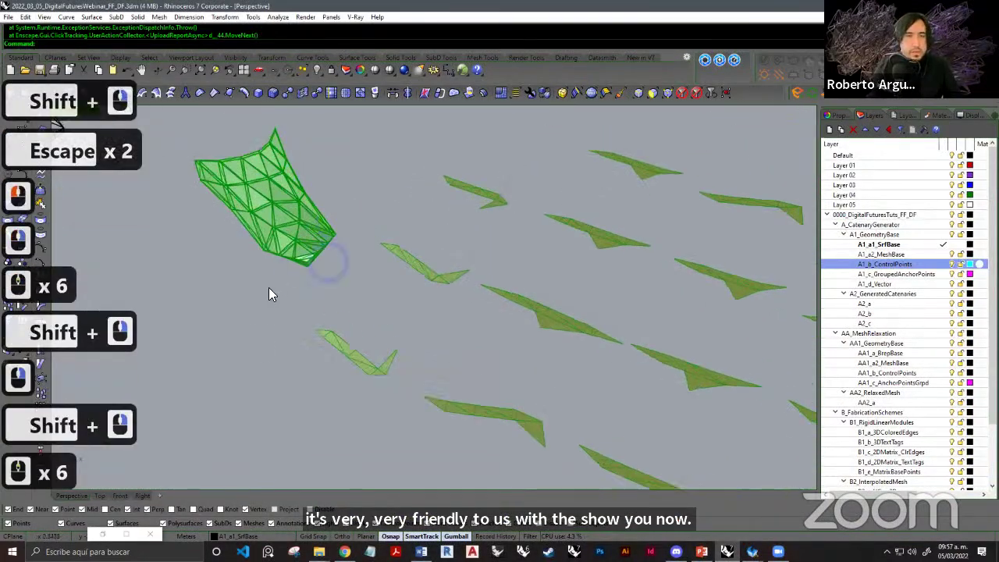
Deselect the Custom Preview components in Grasshopper and view the module and its strips in Rhino coloured by area.
{"action": "left_click", "coordinate": [103, 535]}
{"action": "left_click", "coordinate": [745, 337]}
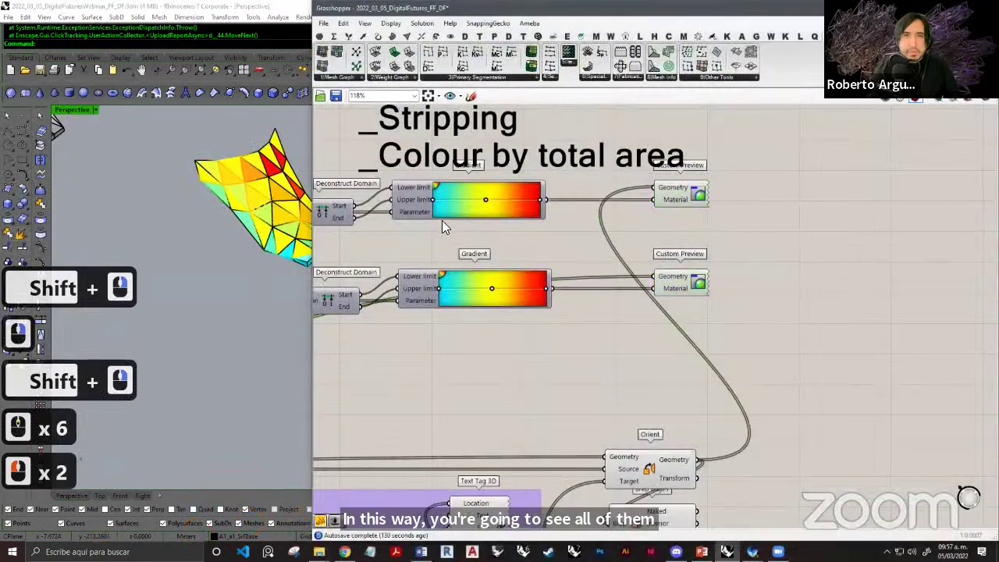
{"action": "left_click", "coordinate": [910, 8]}
{"action": "right_click_drag", "start_coordinate": [434, 363], "coordinate": [494, 351], "text": "shift"}
{"action": "scroll", "coordinate": [492, 353], "scroll_direction": "up", "scroll_amount": 4}
{"action": "right_click_drag", "start_coordinate": [409, 348], "coordinate": [490, 434]}
{"action": "scroll", "coordinate": [499, 355], "scroll_direction": "down", "scroll_amount": 3}
{"action": "right_click_drag", "start_coordinate": [508, 355], "coordinate": [312, 351], "text": "shift"}
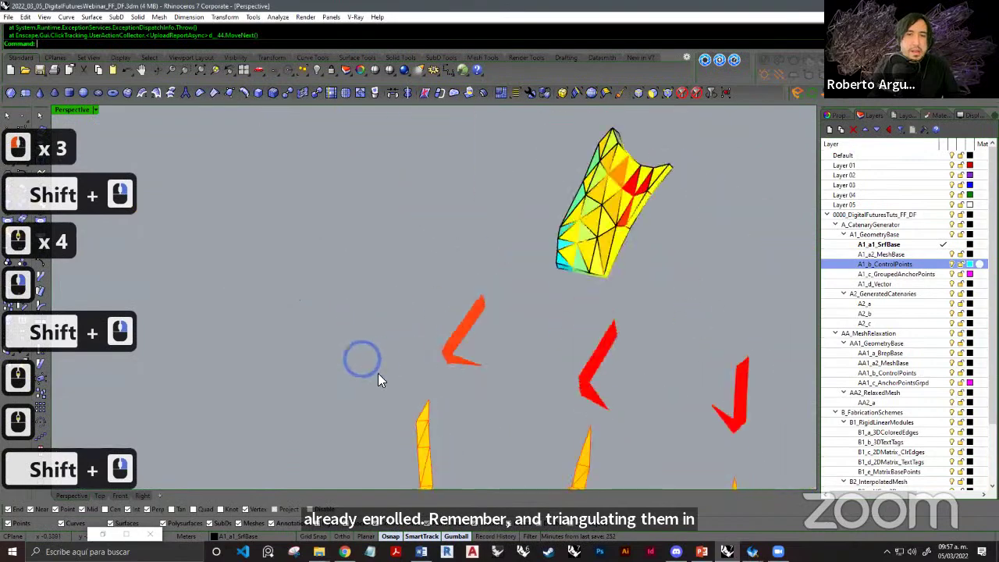
Inspect the area-coloured module and its nested rows of unrolled strips from several angles.
{"action": "right_click_drag", "start_coordinate": [378, 373], "coordinate": [578, 413]}
{"action": "right_click_drag", "start_coordinate": [577, 414], "coordinate": [493, 339], "text": "shift"}
{"action": "right_click_drag", "start_coordinate": [476, 328], "coordinate": [500, 395]}
{"action": "right_click_drag", "start_coordinate": [457, 364], "coordinate": [430, 247], "text": "shift"}
{"action": "right_click_drag", "start_coordinate": [467, 340], "coordinate": [389, 329], "text": "shift"}
{"action": "right_click_drag", "start_coordinate": [442, 312], "coordinate": [449, 298]}
{"action": "scroll", "coordinate": [448, 302], "scroll_direction": "down", "scroll_amount": 7}
{"action": "right_click_drag", "start_coordinate": [398, 349], "coordinate": [458, 252], "text": "shift"}
{"action": "right_click_drag", "start_coordinate": [459, 252], "coordinate": [538, 257]}
{"action": "right_click_drag", "start_coordinate": [417, 299], "coordinate": [424, 281], "text": "shift"}
Examine the triangular faces and fold lines of a single yellow unrolled strip up close.
{"action": "scroll", "coordinate": [381, 264], "scroll_direction": "up", "scroll_amount": 5}
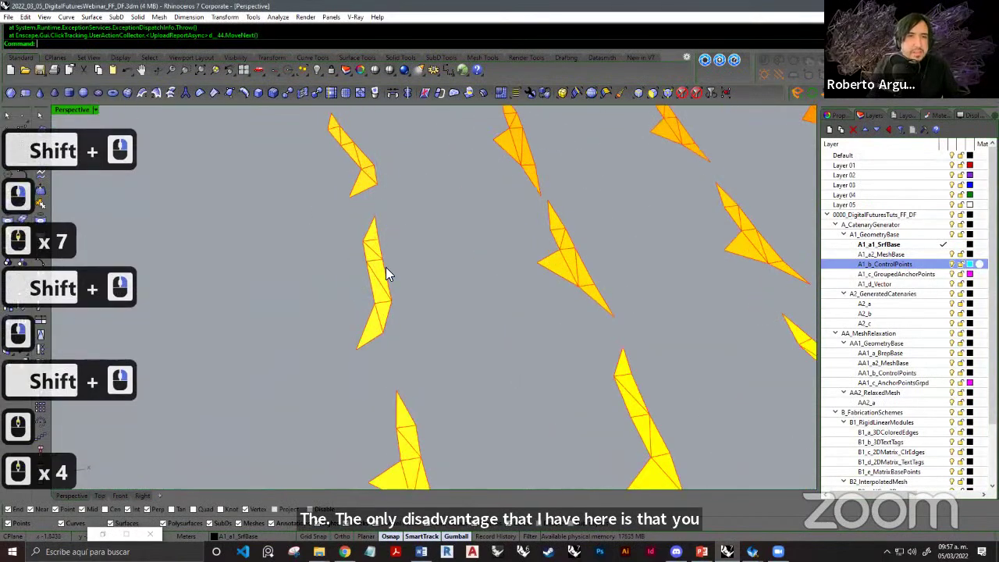
{"action": "scroll", "coordinate": [390, 259], "scroll_direction": "up", "scroll_amount": 1}
{"action": "scroll", "coordinate": [371, 334], "scroll_direction": "up", "scroll_amount": 3}
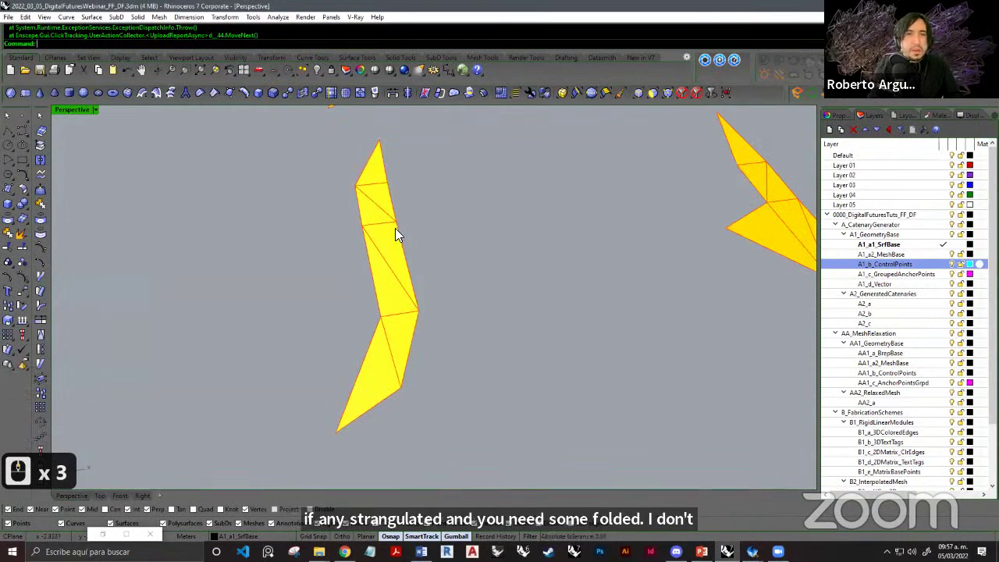
{"action": "right_click_drag", "start_coordinate": [370, 347], "coordinate": [357, 182]}
{"action": "scroll", "coordinate": [401, 241], "scroll_direction": "up", "scroll_amount": 2}
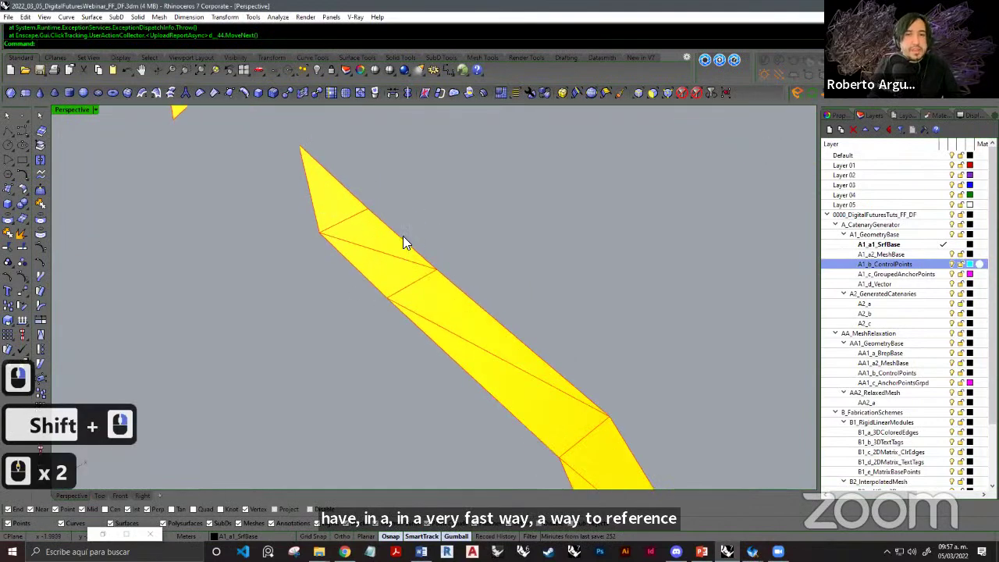
Compare the faces at the lower end of the coloured module with the red and orange strips beside it.
{"action": "scroll", "coordinate": [388, 263], "scroll_direction": "down", "scroll_amount": 7}
{"action": "right_click_drag", "start_coordinate": [471, 313], "coordinate": [576, 423], "text": "shift"}
{"action": "right_click_drag", "start_coordinate": [496, 363], "coordinate": [551, 429], "text": "shift"}
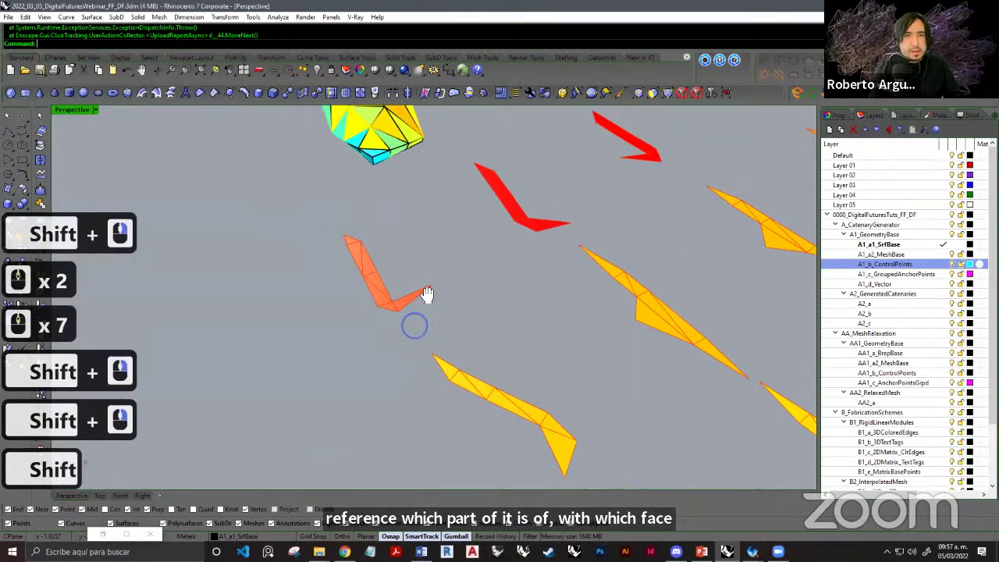
{"action": "right_click_drag", "start_coordinate": [428, 296], "coordinate": [455, 328], "text": "shift"}
{"action": "scroll", "coordinate": [424, 175], "scroll_direction": "up", "scroll_amount": 4}
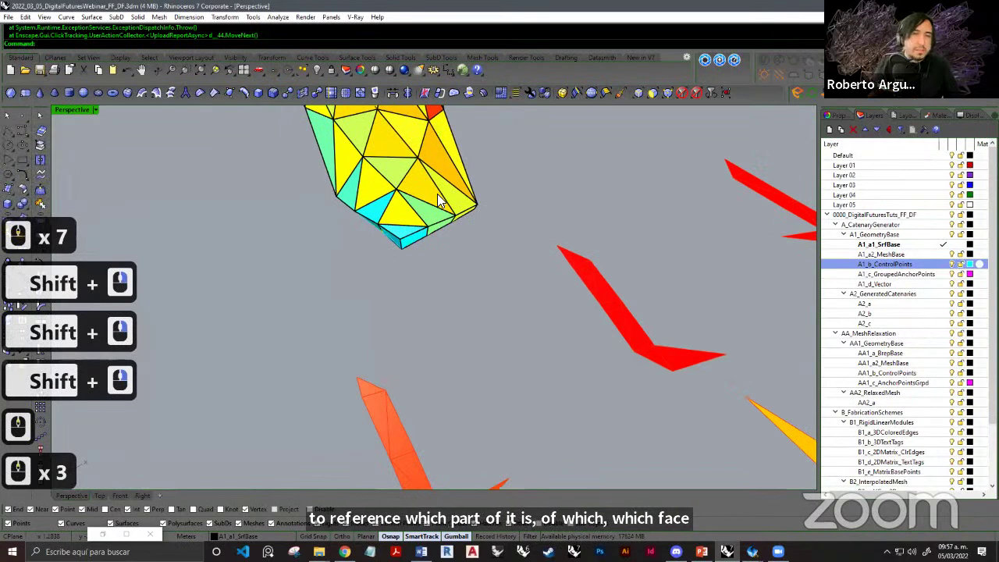
View the full strip matrix of the first module alongside the strip sets of the neighbouring modules.
{"action": "scroll", "coordinate": [343, 204], "scroll_direction": "down", "scroll_amount": 18}
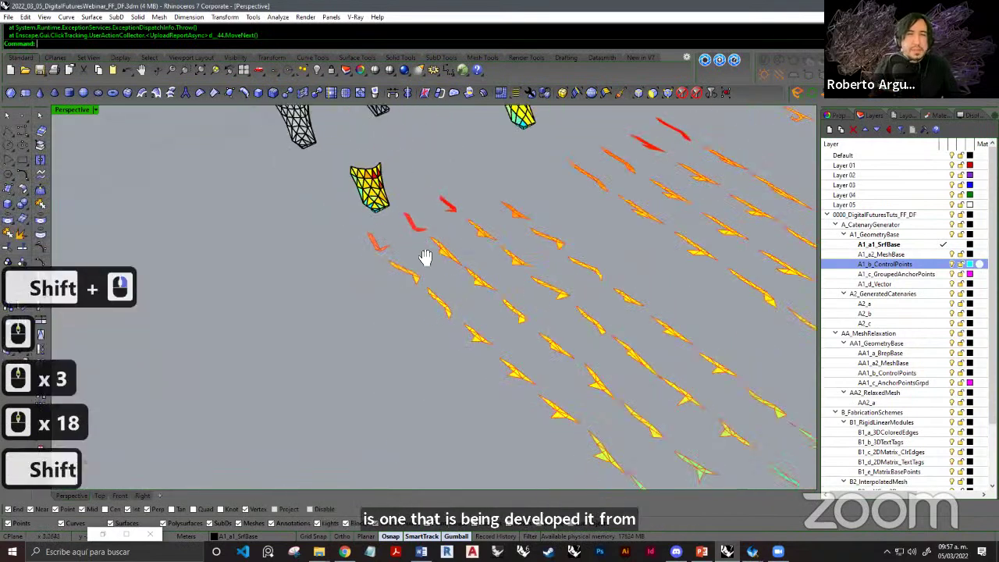
{"action": "right_click_drag", "start_coordinate": [421, 256], "coordinate": [387, 252], "text": "shift"}
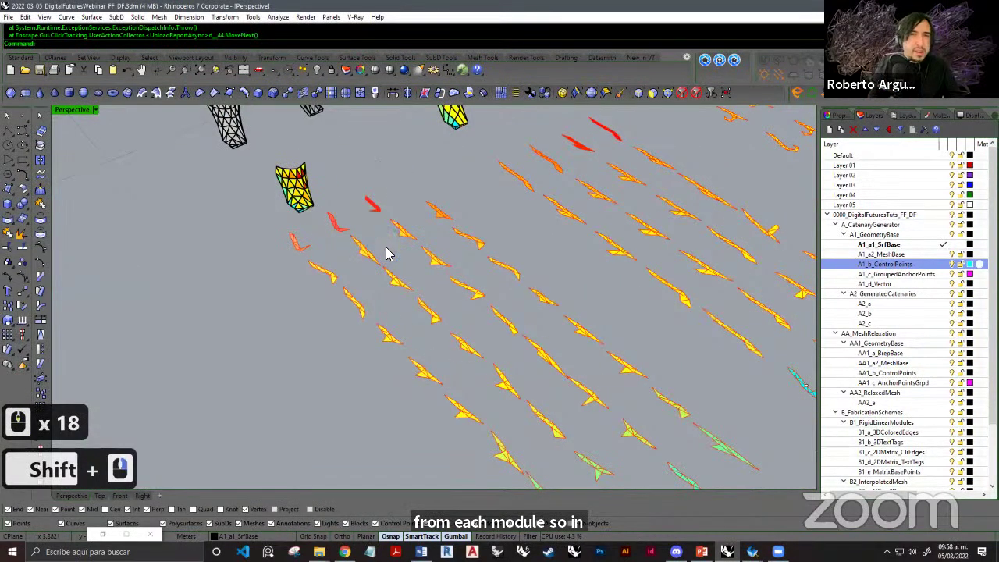
{"action": "scroll", "coordinate": [361, 257], "scroll_direction": "down", "scroll_amount": 1}
{"action": "right_click_drag", "start_coordinate": [361, 257], "coordinate": [350, 235], "text": "shift"}
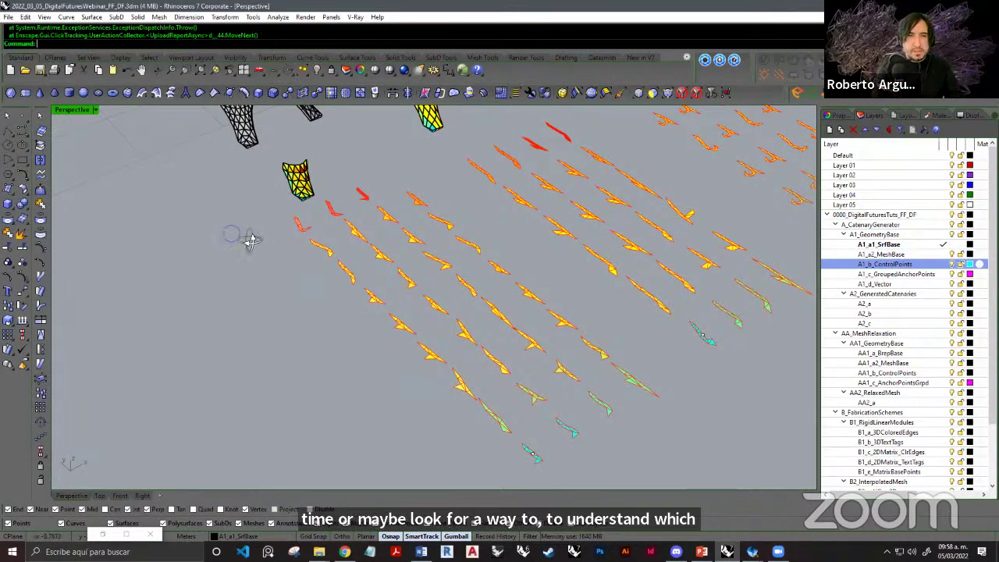
{"action": "right_click_drag", "start_coordinate": [287, 238], "coordinate": [382, 277]}
{"action": "right_click_drag", "start_coordinate": [565, 363], "coordinate": [530, 360], "text": "shift"}
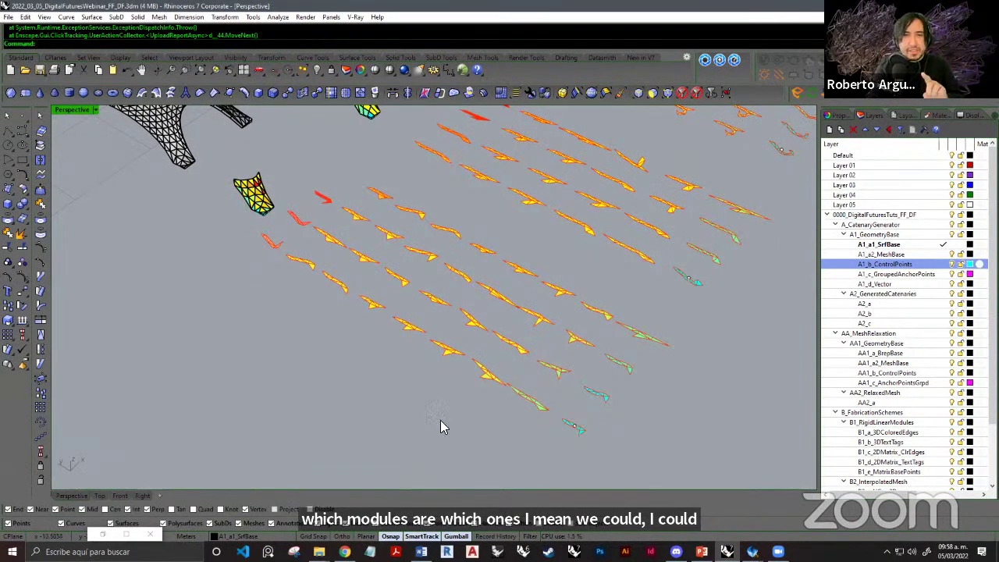
{"action": "right_click_drag", "start_coordinate": [480, 371], "coordinate": [483, 376]}
{"action": "scroll", "coordinate": [545, 274], "scroll_direction": "down", "scroll_amount": 4}
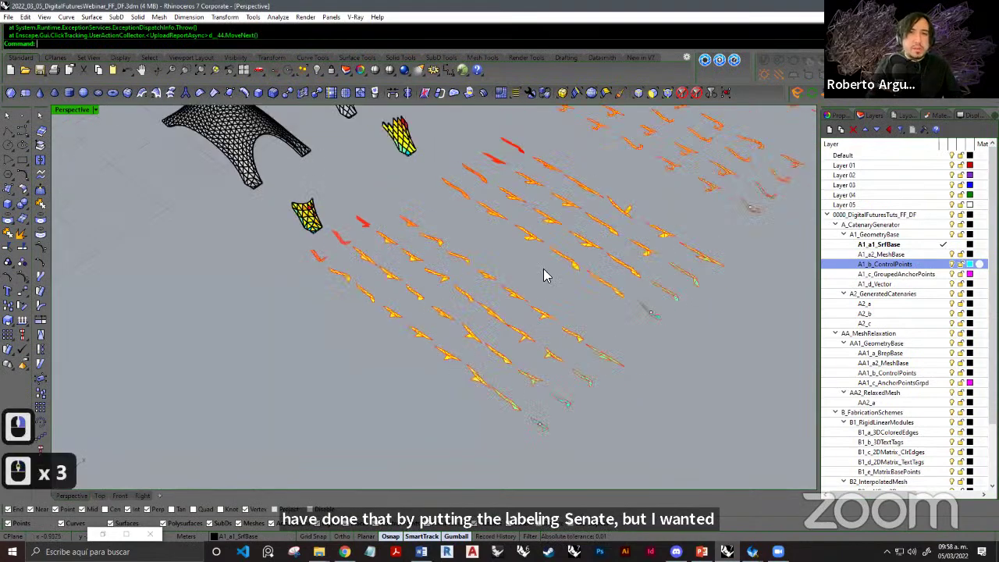
Follow the row of modules and strip sets to the last segmented module, with its red-to-cyan colouring.
{"action": "right_click_drag", "start_coordinate": [500, 315], "coordinate": [473, 296], "text": "shift"}
{"action": "scroll", "coordinate": [511, 313], "scroll_direction": "up", "scroll_amount": 2}
{"action": "scroll", "coordinate": [511, 319], "scroll_direction": "up", "scroll_amount": 1, "text": "shift"}
{"action": "right_click_drag", "start_coordinate": [577, 273], "coordinate": [483, 270], "text": "shift"}
{"action": "right_click_drag", "start_coordinate": [625, 272], "coordinate": [424, 277], "text": "shift"}
{"action": "right_click_drag", "start_coordinate": [530, 287], "coordinate": [371, 265], "text": "shift"}
{"action": "scroll", "coordinate": [572, 202], "scroll_direction": "up", "scroll_amount": 7}
{"action": "right_click_drag", "start_coordinate": [650, 245], "coordinate": [503, 281], "text": "shift"}
{"action": "scroll", "coordinate": [503, 277], "scroll_direction": "up", "scroll_amount": 5}
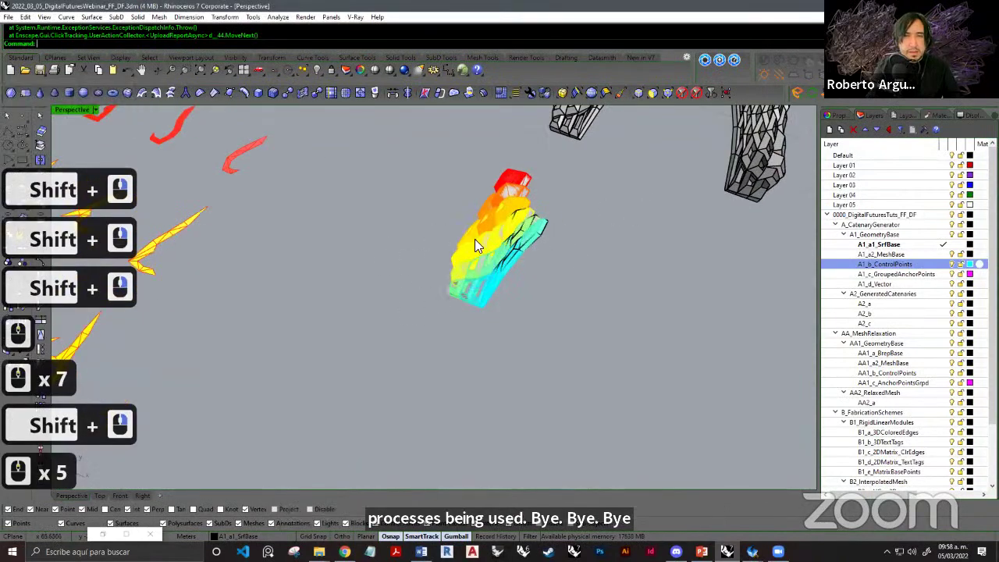
Select the last module's meshes, zoom to the selection and inspect its coloured segments.
{"action": "scroll", "coordinate": [428, 252], "scroll_direction": "down", "scroll_amount": 4}
{"action": "right_click_drag", "start_coordinate": [427, 252], "coordinate": [556, 182]}
{"action": "left_click_drag", "start_coordinate": [557, 184], "coordinate": [324, 298]}
{"action": "left_click", "coordinate": [212, 33]}
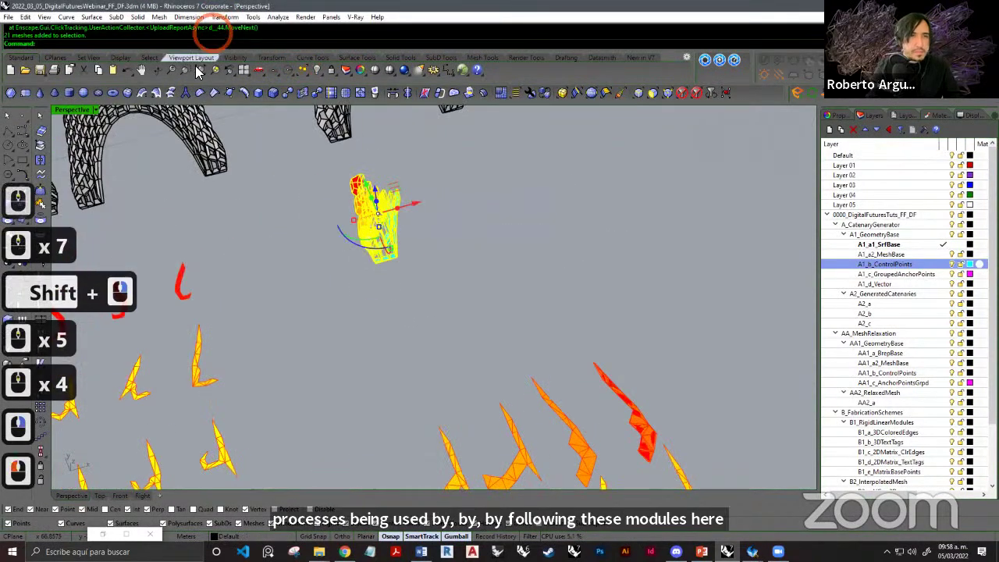
{"action": "left_click", "coordinate": [216, 70]}
{"action": "left_click", "coordinate": [688, 328]}
{"action": "right_click_drag", "start_coordinate": [526, 338], "coordinate": [408, 252]}
{"action": "scroll", "coordinate": [408, 252], "scroll_direction": "down", "scroll_amount": 18}
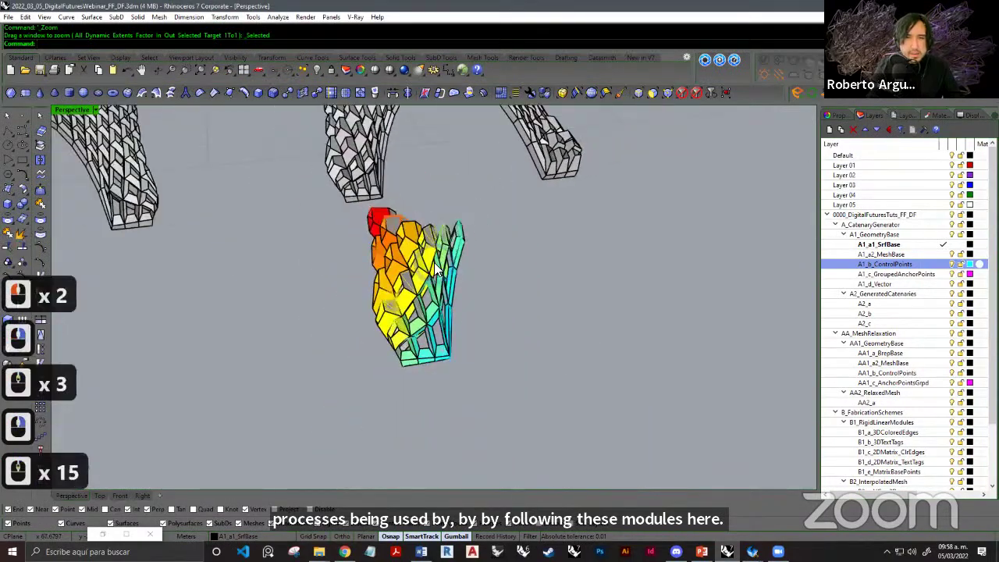
Examine the triangulated, hook-shaped unrolled strips that belong to the last segmented module.
{"action": "right_click_drag", "start_coordinate": [474, 274], "coordinate": [446, 245], "text": "shift"}
{"action": "scroll", "coordinate": [448, 265], "scroll_direction": "up", "scroll_amount": 4}
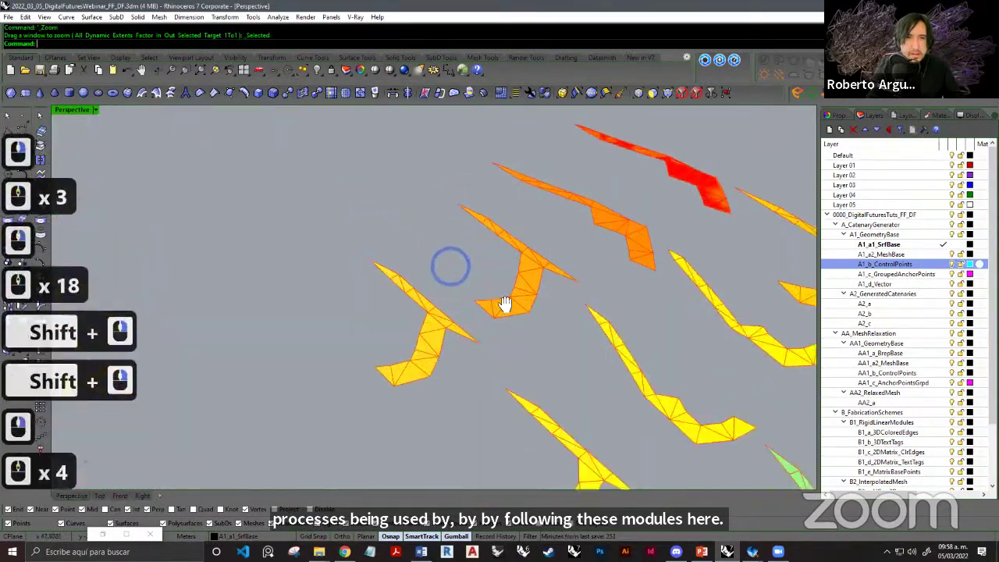
{"action": "right_click_drag", "start_coordinate": [508, 303], "coordinate": [370, 240], "text": "shift"}
{"action": "right_click_drag", "start_coordinate": [500, 303], "coordinate": [549, 319], "text": "shift"}
{"action": "scroll", "coordinate": [486, 313], "scroll_direction": "down", "scroll_amount": 2}
{"action": "right_click_drag", "start_coordinate": [487, 312], "coordinate": [478, 305], "text": "shift"}
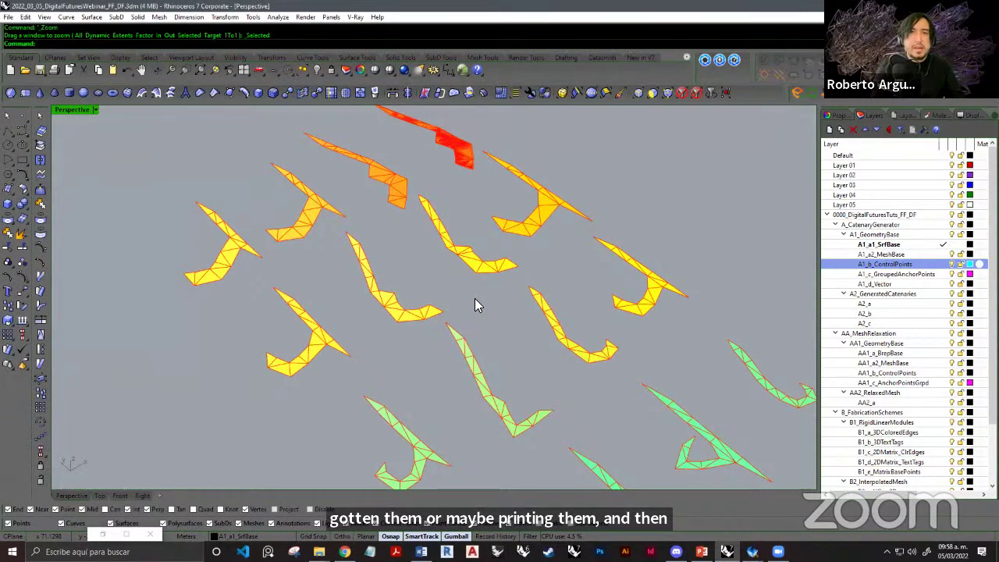
View the complete row of vault meshes, extracted modules and nested strip sets together in Perspective.
{"action": "scroll", "coordinate": [476, 312], "scroll_direction": "down", "scroll_amount": 9}
{"action": "right_click_drag", "start_coordinate": [368, 309], "coordinate": [424, 270], "text": "shift"}
{"action": "right_click_drag", "start_coordinate": [528, 310], "coordinate": [356, 290]}
{"action": "right_click_drag", "start_coordinate": [455, 286], "coordinate": [415, 332], "text": "shift"}
Restore the Grasshopper window and view the whole definition, from the repeated Fox+Stripper groups to the full canvas.
{"action": "left_click", "coordinate": [105, 533]}
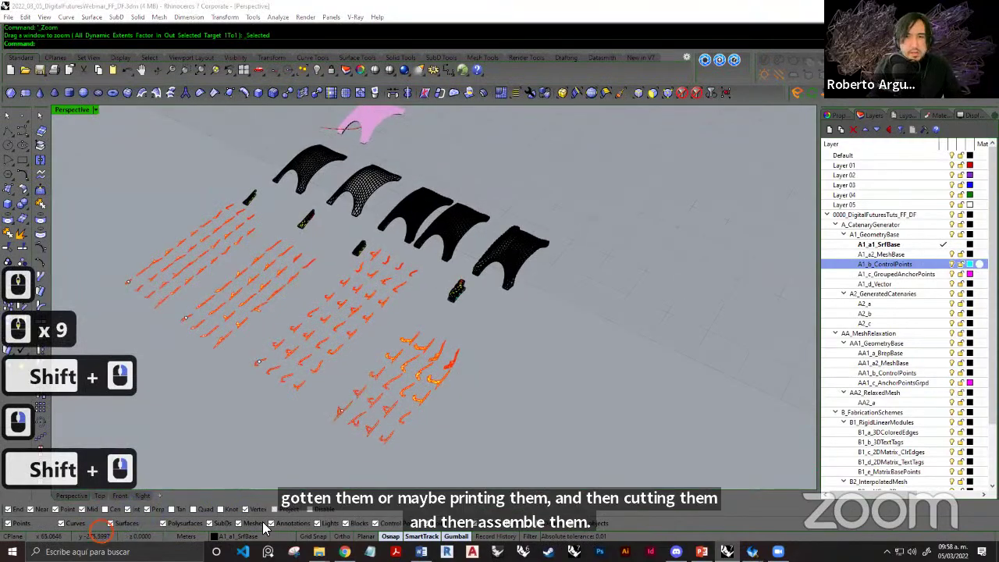
{"action": "right_click_drag", "start_coordinate": [568, 400], "coordinate": [640, 310]}
{"action": "scroll", "coordinate": [641, 295], "scroll_direction": "down", "scroll_amount": 7}
{"action": "scroll", "coordinate": [624, 345], "scroll_direction": "down", "scroll_amount": 5}
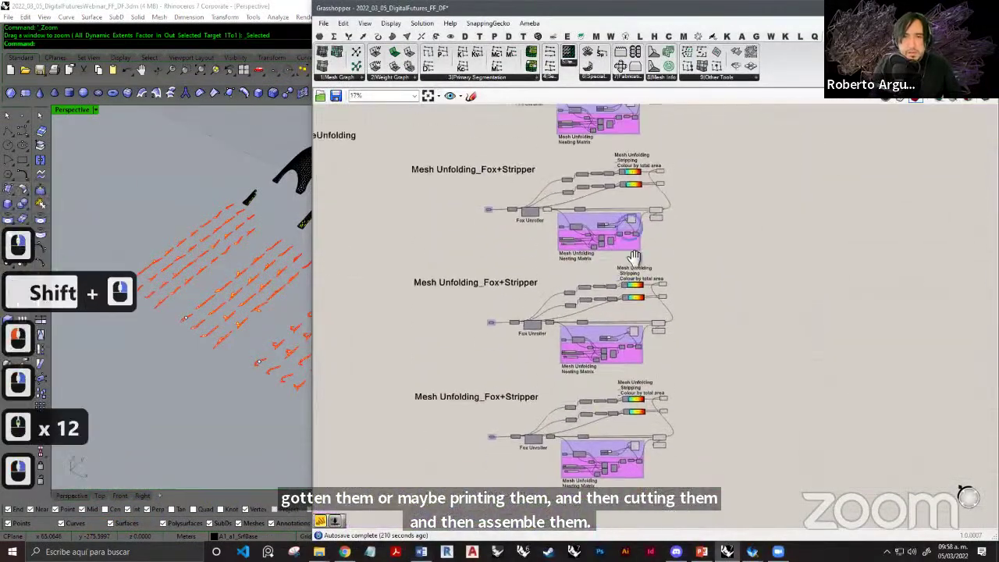
{"action": "scroll", "coordinate": [631, 261], "scroll_direction": "down", "scroll_amount": 4}
{"action": "scroll", "coordinate": [669, 383], "scroll_direction": "down", "scroll_amount": 5}
{"action": "scroll", "coordinate": [624, 312], "scroll_direction": "down", "scroll_amount": 3}
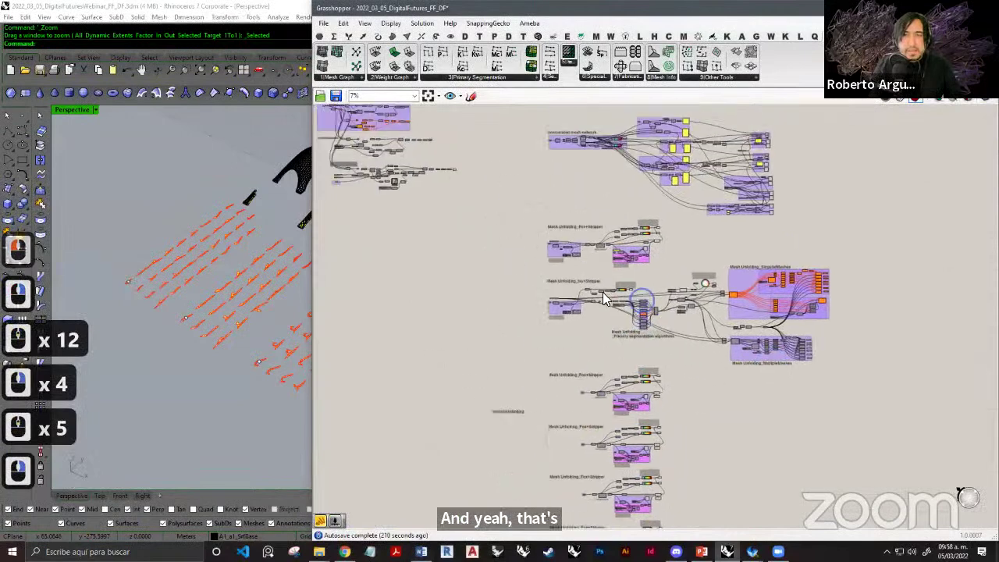
{"action": "scroll", "coordinate": [660, 286], "scroll_direction": "down", "scroll_amount": 4}
{"action": "right_click_drag", "start_coordinate": [651, 250], "coordinate": [652, 234]}
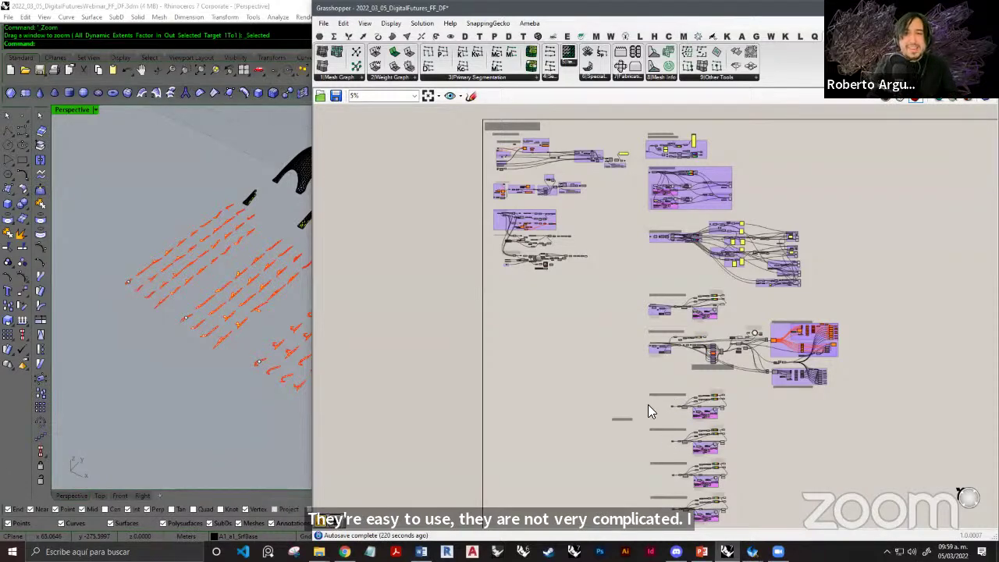
Look over the four Fox+Stripper definitions beside the ModuleUnfolding label in relation to the rest of the canvas.
{"action": "scroll", "coordinate": [625, 379], "scroll_direction": "up", "scroll_amount": 5}
{"action": "right_click_drag", "start_coordinate": [633, 376], "coordinate": [627, 333]}
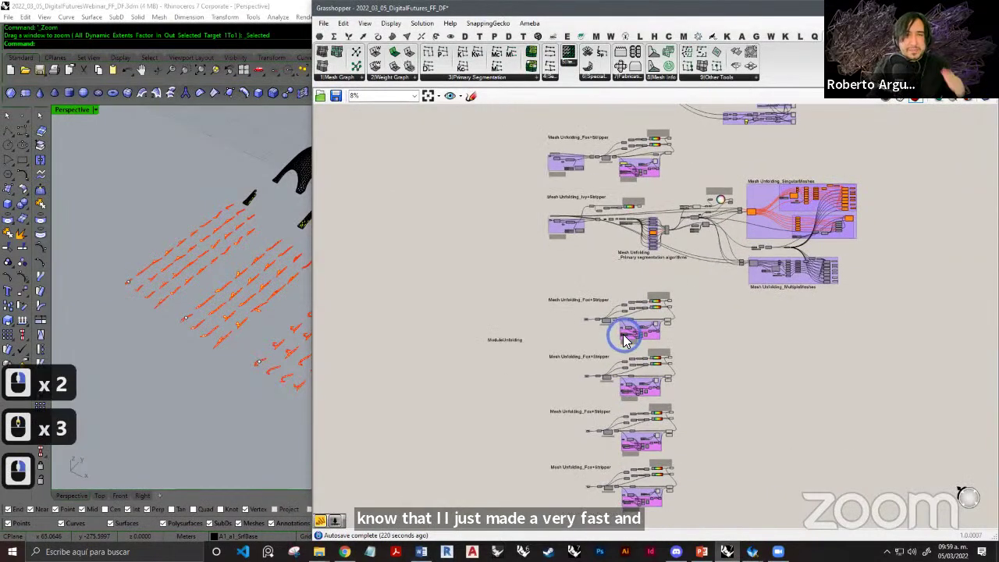
{"action": "scroll", "coordinate": [558, 315], "scroll_direction": "up", "scroll_amount": 3}
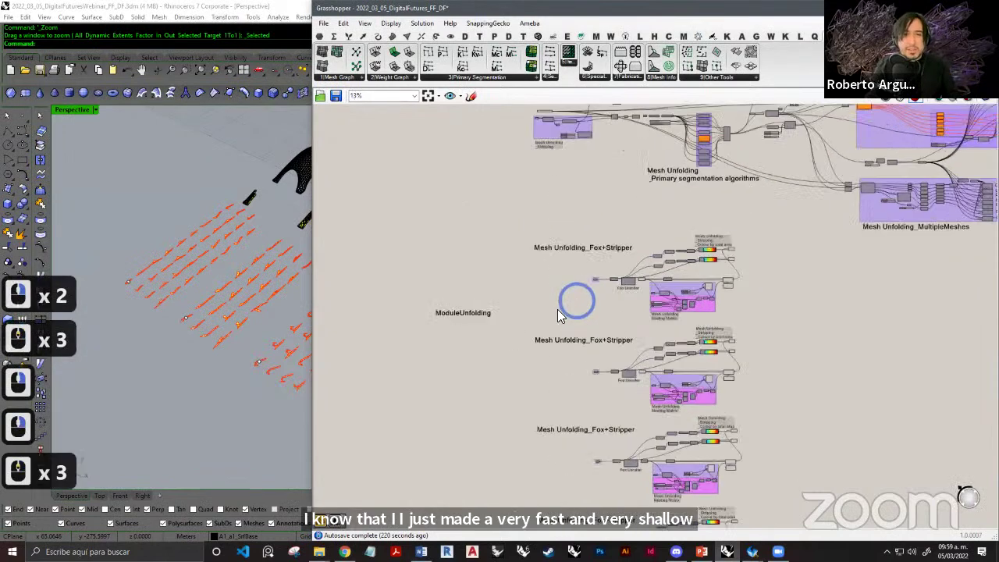
{"action": "scroll", "coordinate": [719, 338], "scroll_direction": "down", "scroll_amount": 6}
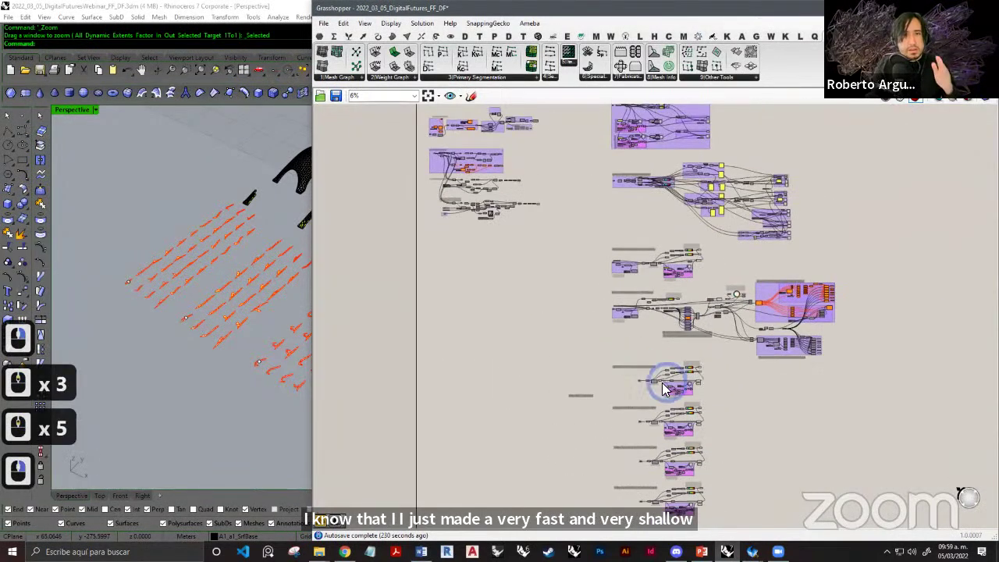
{"action": "right_click_drag", "start_coordinate": [645, 382], "coordinate": [678, 389]}
{"action": "scroll", "coordinate": [673, 379], "scroll_direction": "down", "scroll_amount": 2}
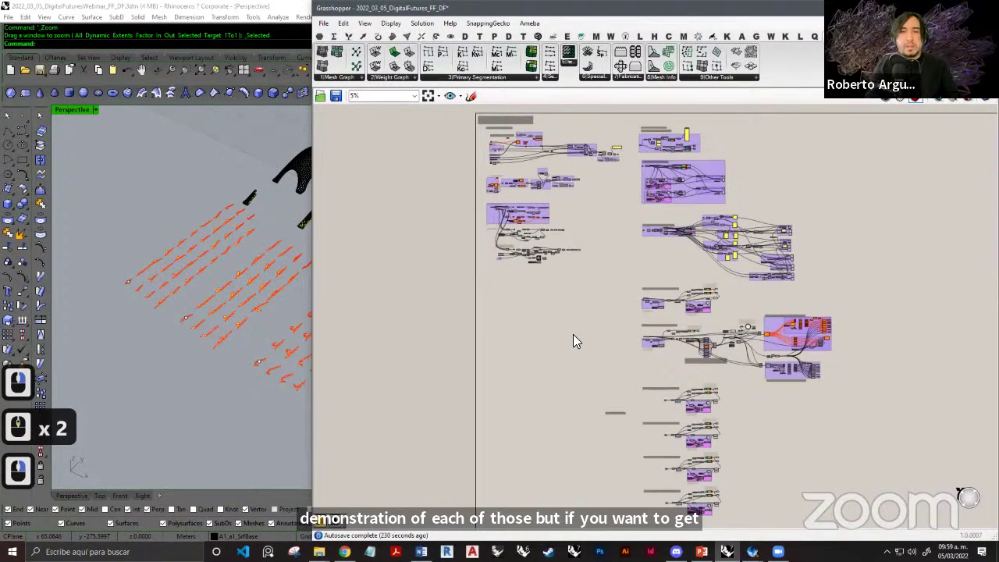
{"action": "right_click_drag", "start_coordinate": [574, 341], "coordinate": [567, 336]}
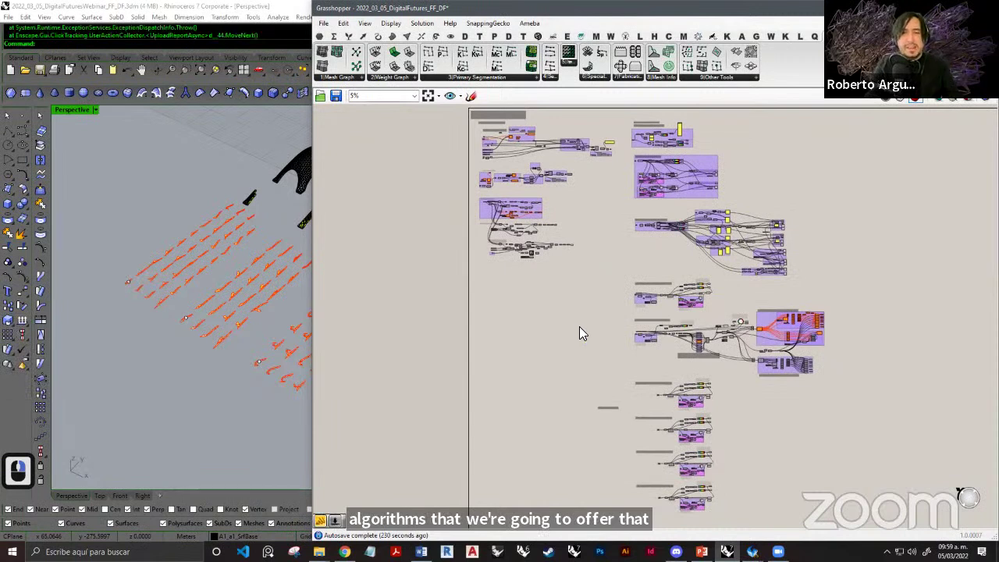
{"action": "right_click_drag", "start_coordinate": [573, 346], "coordinate": [579, 348]}
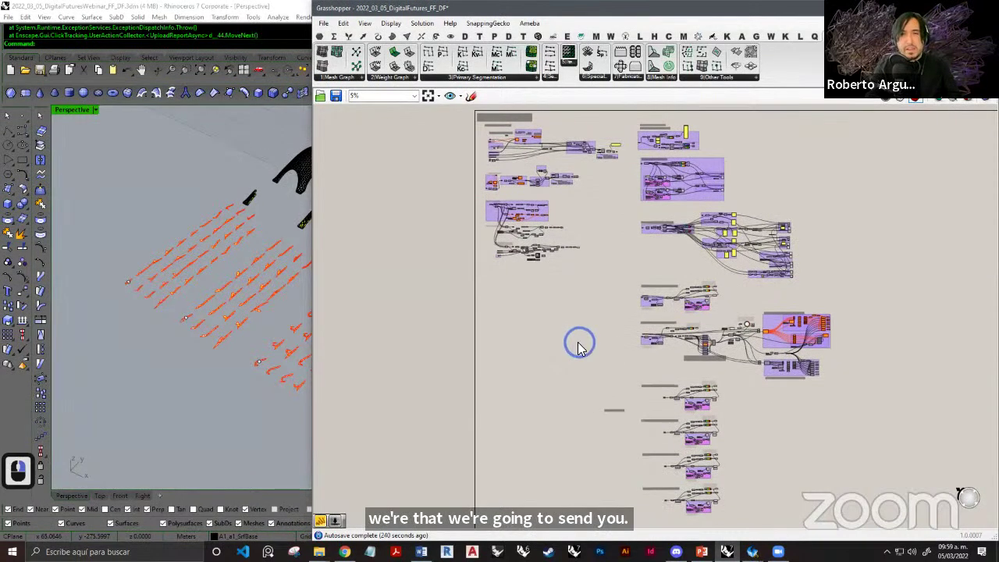
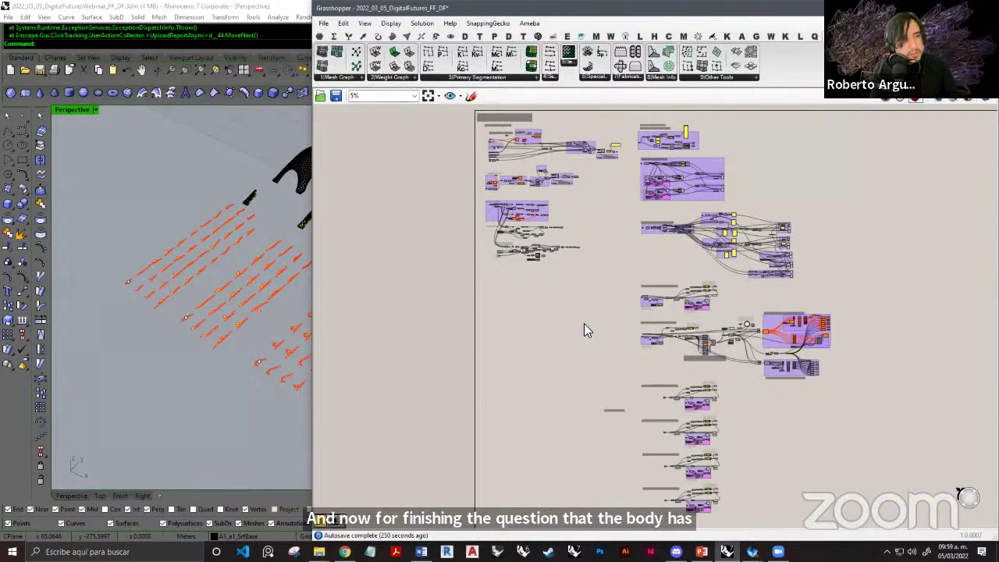
{"action": "right_click_drag", "start_coordinate": [776, 321], "coordinate": [731, 283]}
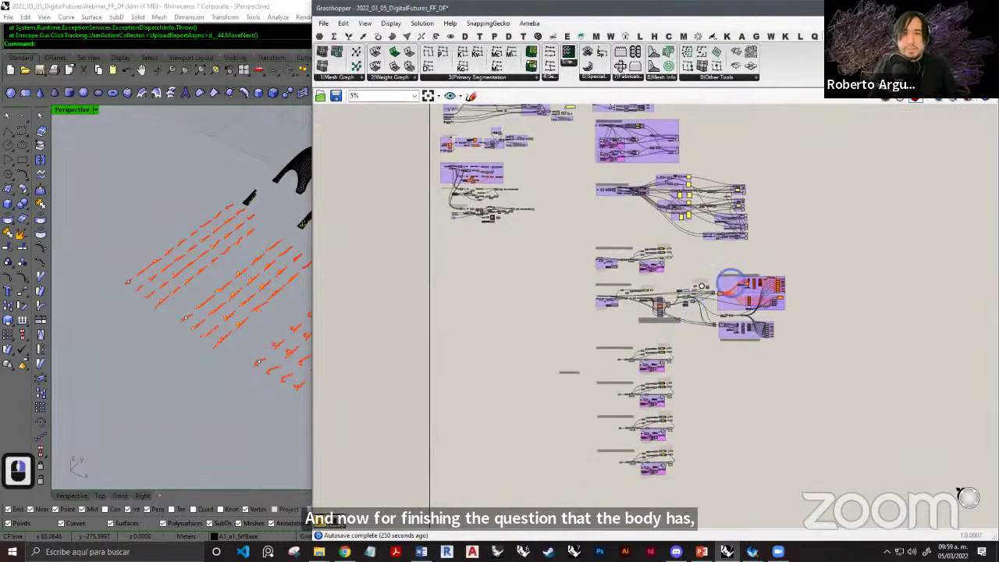
Collapse the Grasshopper window and view the row of vault meshes, modules and nested strips in Perspective.
{"action": "left_click", "coordinate": [929, 7]}
{"action": "right_click_drag", "start_coordinate": [573, 272], "coordinate": [546, 273], "text": "shift"}
{"action": "scroll", "coordinate": [509, 365], "scroll_direction": "down", "scroll_amount": 3}
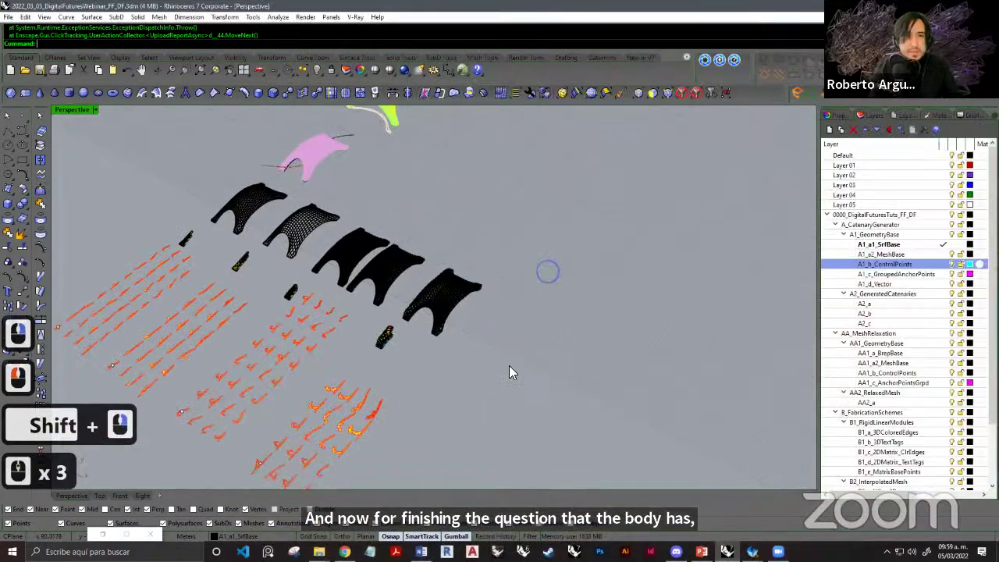
{"action": "right_click_drag", "start_coordinate": [509, 365], "coordinate": [533, 310]}
{"action": "right_click_drag", "start_coordinate": [533, 311], "coordinate": [612, 311], "text": "shift"}
Restore the Grasshopper window and select the SimpleFlap component in the Ivy+Stripper definition.
{"action": "left_click", "coordinate": [99, 534]}
{"action": "scroll", "coordinate": [731, 341], "scroll_direction": "up", "scroll_amount": 9}
{"action": "right_click_drag", "start_coordinate": [496, 398], "coordinate": [547, 344]}
{"action": "scroll", "coordinate": [625, 276], "scroll_direction": "up", "scroll_amount": 2}
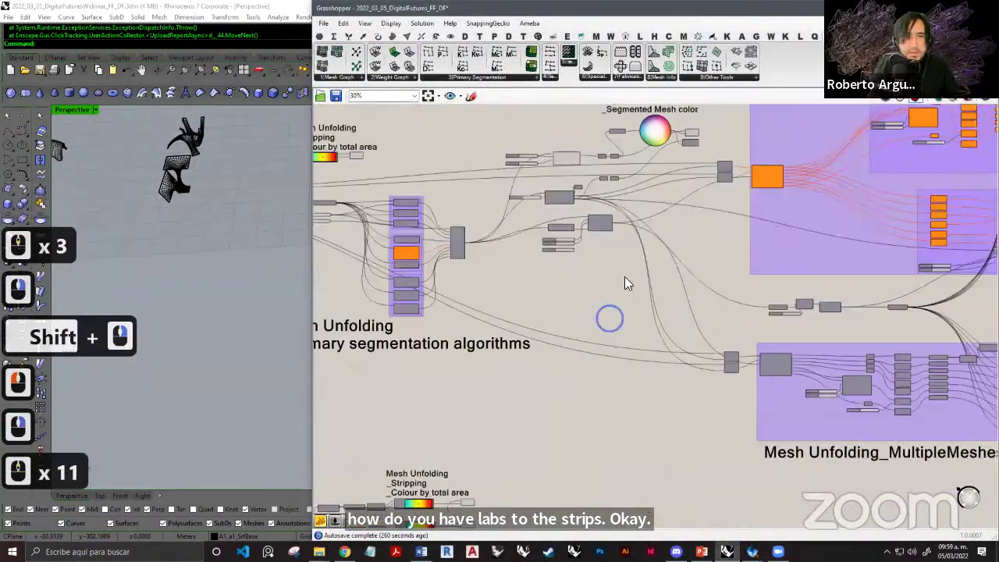
{"action": "scroll", "coordinate": [610, 256], "scroll_direction": "up", "scroll_amount": 11}
{"action": "left_click", "coordinate": [631, 269]}
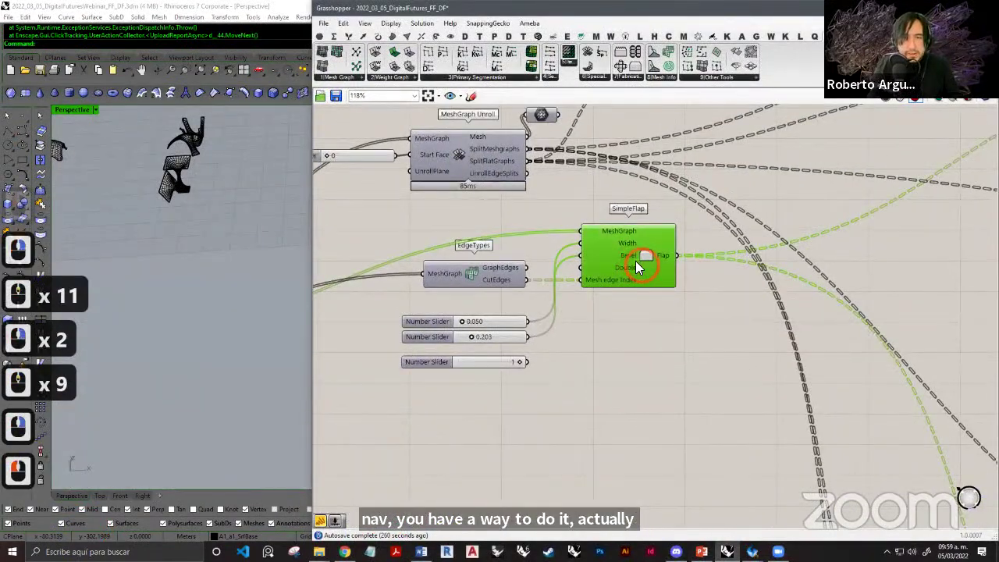
Trace the SimpleFlap output into the Mesh Unfolding_MultipleMeshes group, through its Text, Trim Tree, Group and Bounding Box components.
{"action": "scroll", "coordinate": [635, 261], "scroll_direction": "down", "scroll_amount": 6}
{"action": "right_click_drag", "start_coordinate": [728, 268], "coordinate": [630, 361]}
{"action": "right_click_drag", "start_coordinate": [643, 251], "coordinate": [663, 336]}
{"action": "right_click_drag", "start_coordinate": [743, 401], "coordinate": [553, 322]}
{"action": "scroll", "coordinate": [557, 331], "scroll_direction": "up", "scroll_amount": 7}
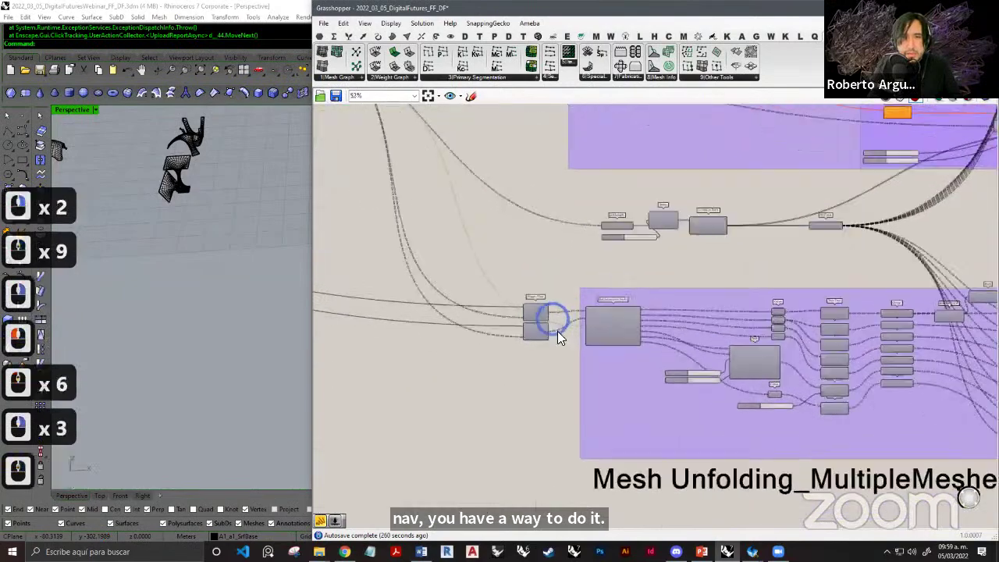
{"action": "right_click_drag", "start_coordinate": [705, 361], "coordinate": [575, 339]}
{"action": "scroll", "coordinate": [576, 338], "scroll_direction": "down", "scroll_amount": 2}
{"action": "right_click_drag", "start_coordinate": [758, 361], "coordinate": [499, 336]}
{"action": "right_click_drag", "start_coordinate": [654, 333], "coordinate": [539, 328]}
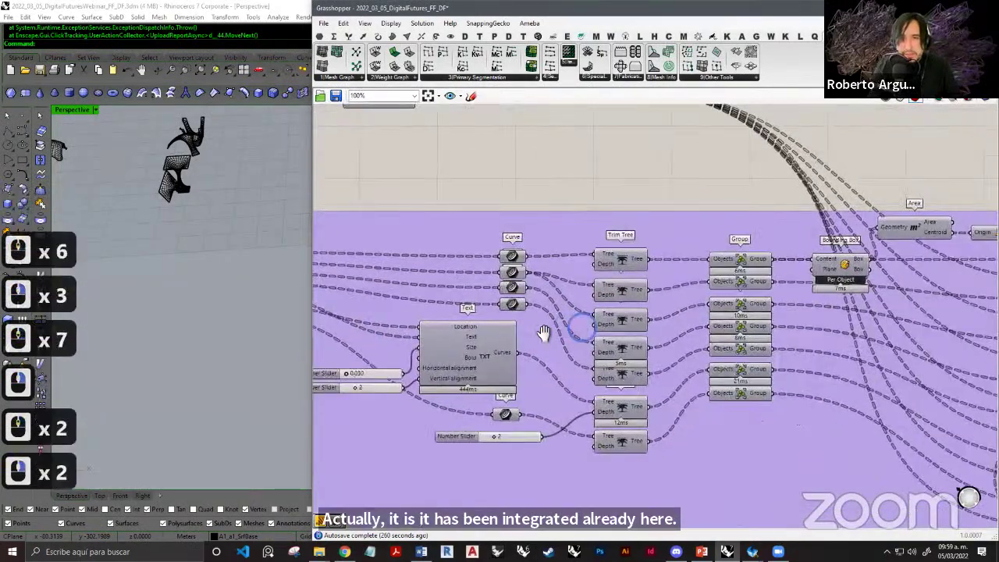
{"action": "right_click_drag", "start_coordinate": [874, 341], "coordinate": [593, 336]}
{"action": "right_click_drag", "start_coordinate": [754, 339], "coordinate": [620, 321]}
Collapse the Grasshopper window and locate the row of unrolled orange strips along the red axis in Perspective.
{"action": "left_click", "coordinate": [928, 8]}
{"action": "right_click_drag", "start_coordinate": [473, 284], "coordinate": [451, 312]}
{"action": "scroll", "coordinate": [460, 234], "scroll_direction": "down", "scroll_amount": 4}
{"action": "right_click_drag", "start_coordinate": [459, 235], "coordinate": [450, 324], "text": "shift"}
{"action": "right_click_drag", "start_coordinate": [435, 109], "coordinate": [439, 174], "text": "shift"}
{"action": "scroll", "coordinate": [440, 176], "scroll_direction": "up", "scroll_amount": 16}
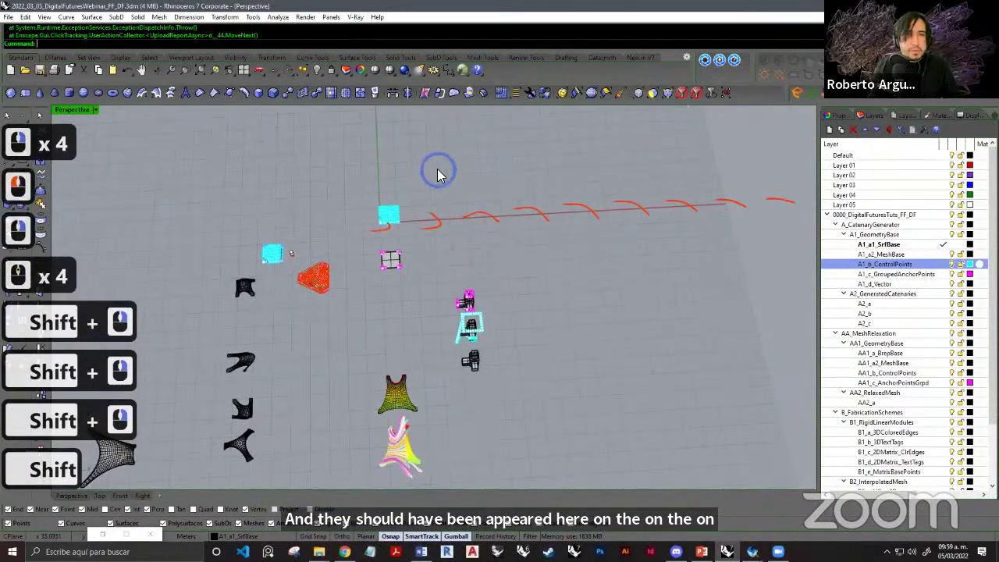
Switch from Perspective to a maximised Top view and frame the third, arch-shaped unrolled strip.
{"action": "double_click", "coordinate": [78, 110]}
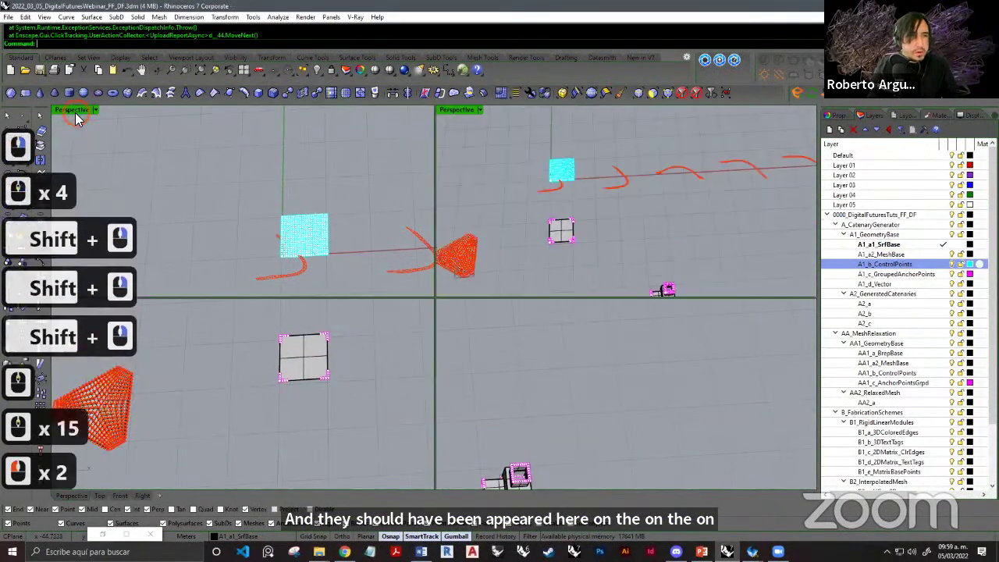
{"action": "left_click", "coordinate": [240, 289]}
{"action": "scroll", "coordinate": [336, 309], "scroll_direction": "up", "scroll_amount": 20}
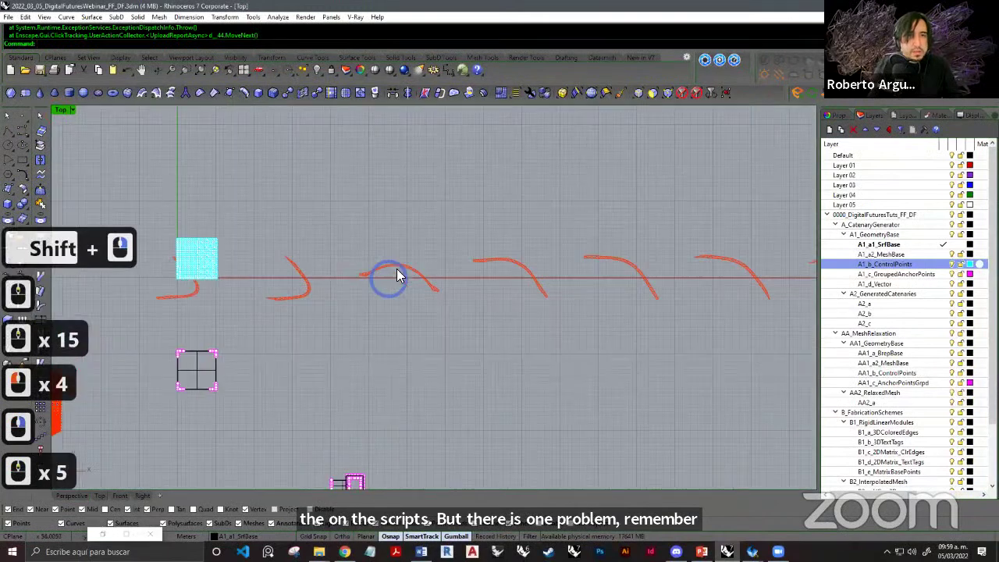
{"action": "right_click_drag", "start_coordinate": [404, 247], "coordinate": [340, 242]}
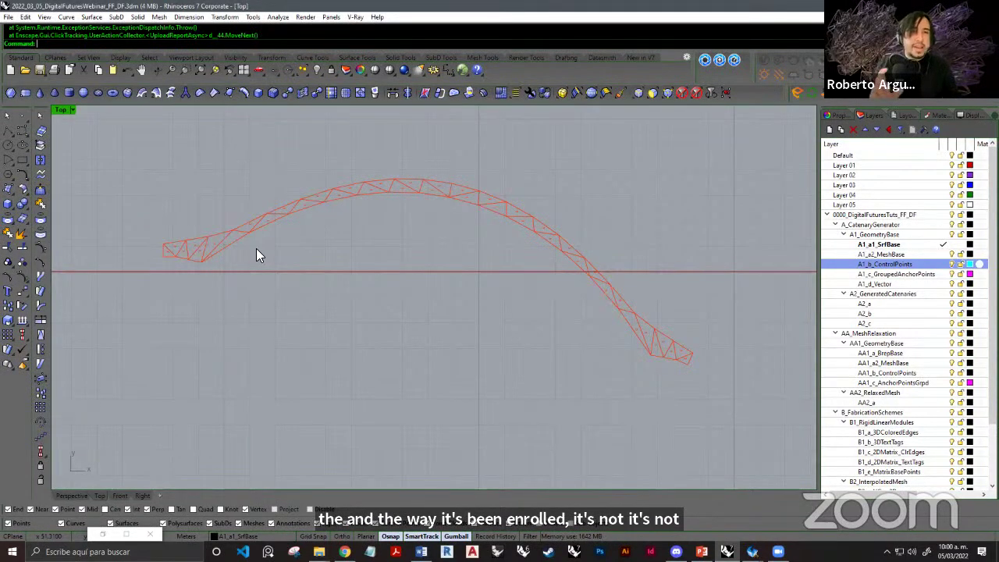
Examine the triangulated faces and outer edges of the arched strip for flaps, comparing it with the neighbouring strips.
{"action": "scroll", "coordinate": [182, 261], "scroll_direction": "up", "scroll_amount": 6}
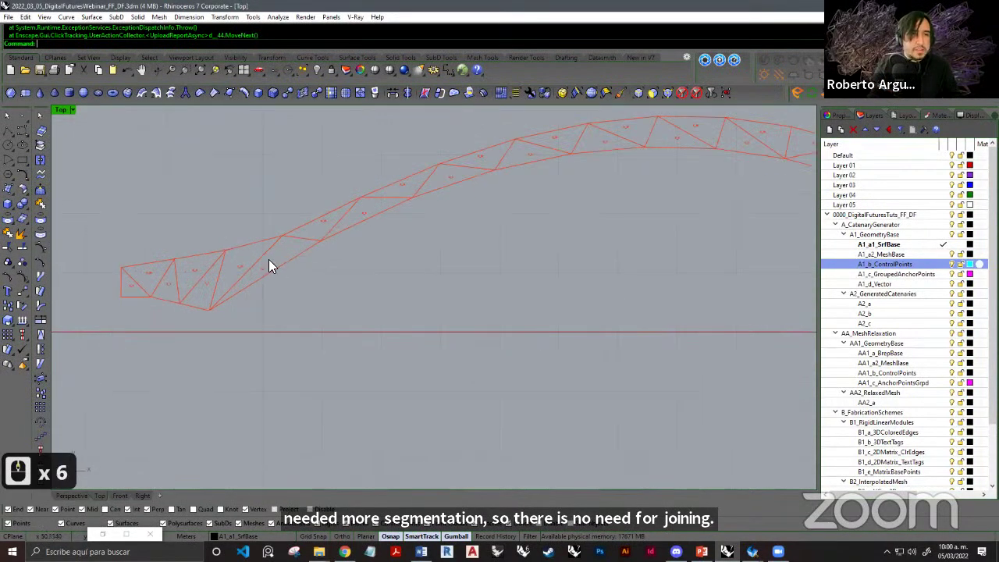
{"action": "scroll", "coordinate": [268, 259], "scroll_direction": "down", "scroll_amount": 1}
{"action": "right_click_drag", "start_coordinate": [450, 302], "coordinate": [370, 290]}
{"action": "scroll", "coordinate": [422, 282], "scroll_direction": "down", "scroll_amount": 2}
{"action": "right_click_drag", "start_coordinate": [478, 290], "coordinate": [387, 277]}
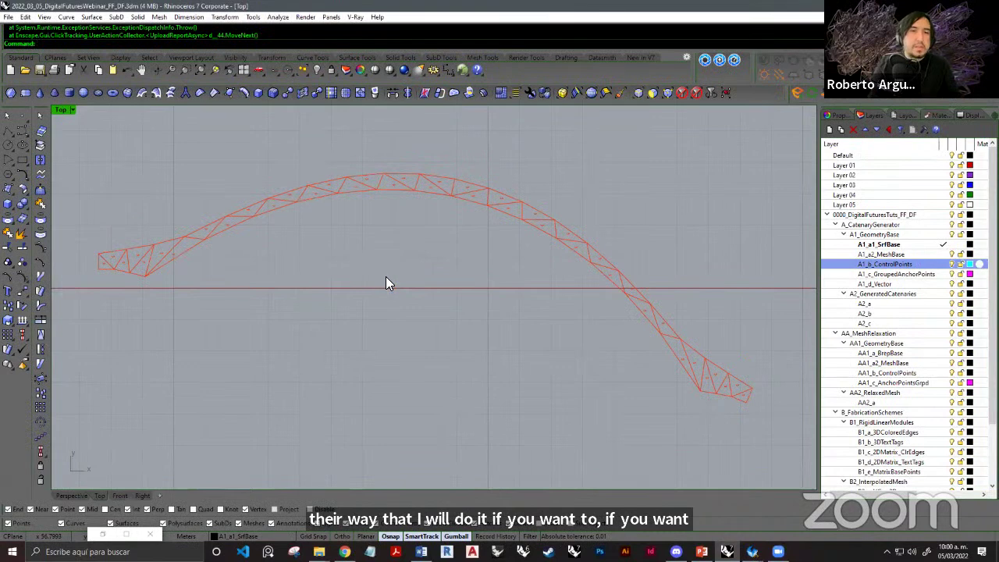
{"action": "right_click_drag", "start_coordinate": [296, 243], "coordinate": [320, 248]}
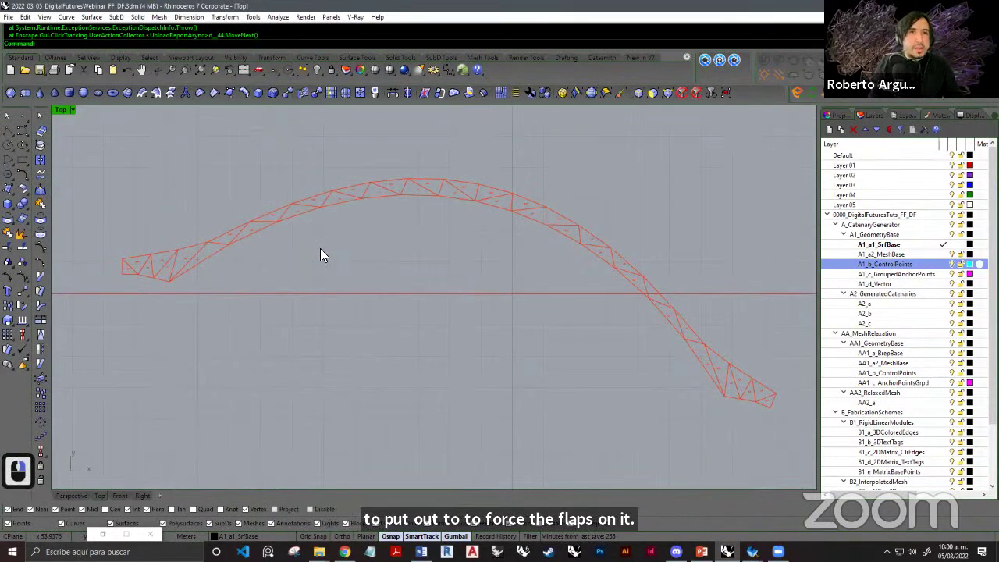
{"action": "scroll", "coordinate": [322, 252], "scroll_direction": "up", "scroll_amount": 14}
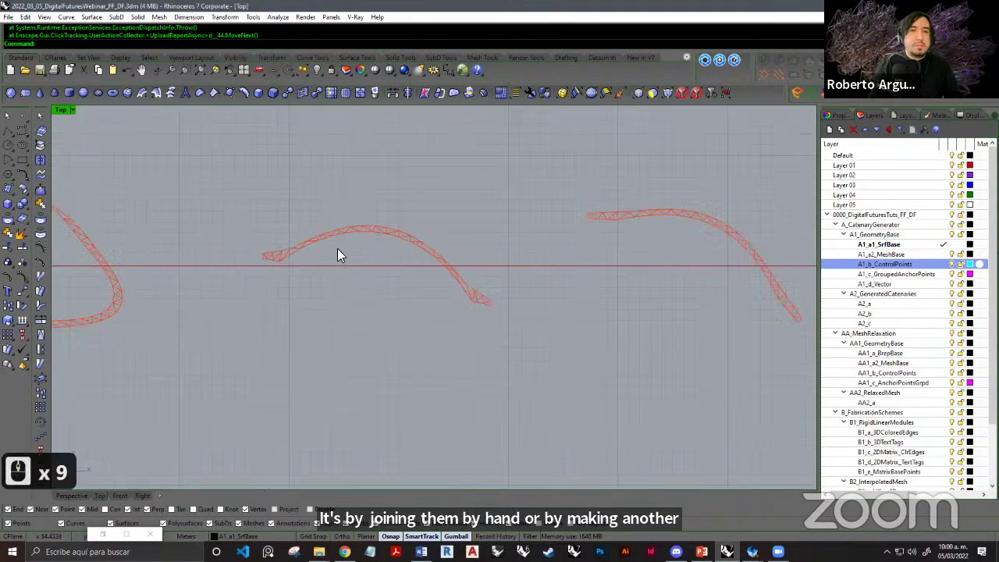
Examine the segmentation of the coloured vault mesh and the stripped mesh below it in Top view.
{"action": "scroll", "coordinate": [320, 282], "scroll_direction": "down", "scroll_amount": 4}
{"action": "right_click_drag", "start_coordinate": [310, 302], "coordinate": [372, 197]}
{"action": "scroll", "coordinate": [371, 198], "scroll_direction": "down", "scroll_amount": 4}
{"action": "right_click_drag", "start_coordinate": [328, 255], "coordinate": [447, 217]}
{"action": "right_click_drag", "start_coordinate": [362, 341], "coordinate": [364, 279]}
{"action": "right_click_drag", "start_coordinate": [372, 382], "coordinate": [360, 285]}
{"action": "scroll", "coordinate": [356, 304], "scroll_direction": "up", "scroll_amount": 10}
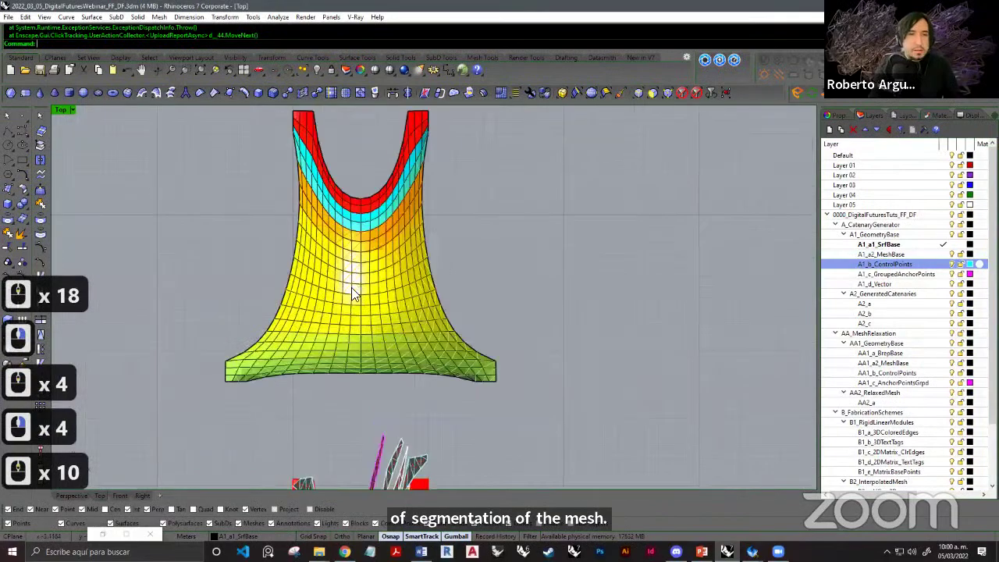
{"action": "scroll", "coordinate": [372, 305], "scroll_direction": "down", "scroll_amount": 3}
{"action": "scroll", "coordinate": [371, 311], "scroll_direction": "down", "scroll_amount": 2}
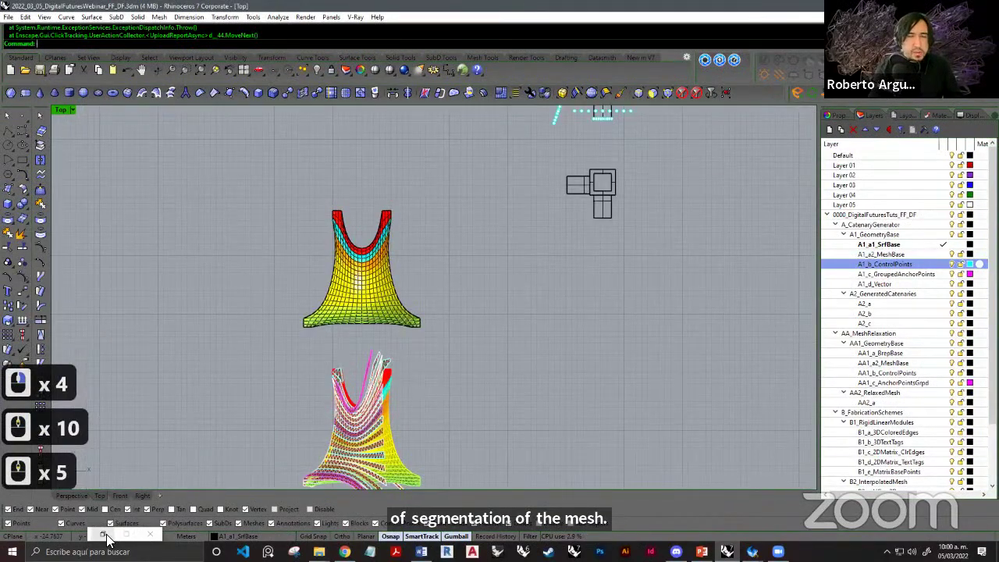
Restore the Grasshopper window and go back to the MeshGraph Unroll and SimpleFlap components beside the Stream Filter.
{"action": "left_click", "coordinate": [242, 551]}
{"action": "right_click_drag", "start_coordinate": [598, 348], "coordinate": [638, 352]}
{"action": "scroll", "coordinate": [638, 352], "scroll_direction": "down", "scroll_amount": 9}
{"action": "right_click_drag", "start_coordinate": [410, 208], "coordinate": [523, 279]}
{"action": "scroll", "coordinate": [511, 284], "scroll_direction": "up", "scroll_amount": 7}
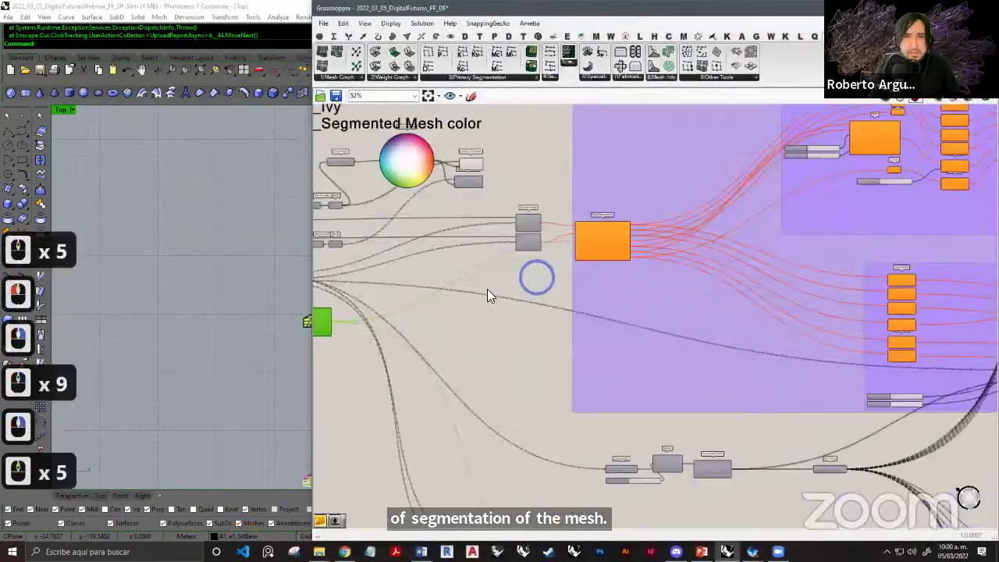
{"action": "right_click_drag", "start_coordinate": [469, 300], "coordinate": [628, 307]}
{"action": "scroll", "coordinate": [618, 311], "scroll_direction": "down", "scroll_amount": 3}
{"action": "right_click_drag", "start_coordinate": [394, 281], "coordinate": [644, 242]}
{"action": "scroll", "coordinate": [640, 247], "scroll_direction": "up", "scroll_amount": 8}
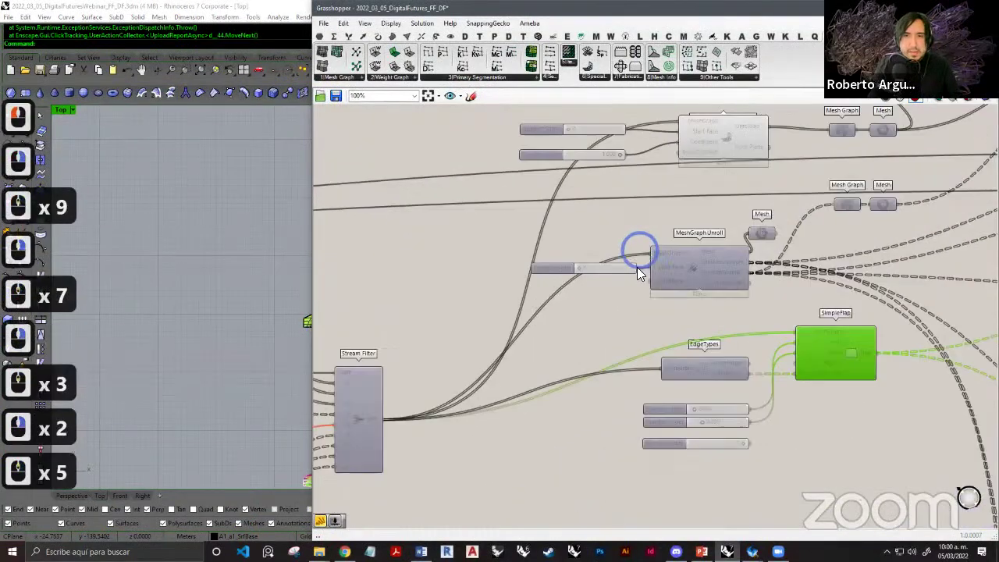
Examine how MeshGraph Unroll, EdgeTypes and the number sliders relate to the SimpleFlap component.
{"action": "scroll", "coordinate": [671, 391], "scroll_direction": "down", "scroll_amount": 4}
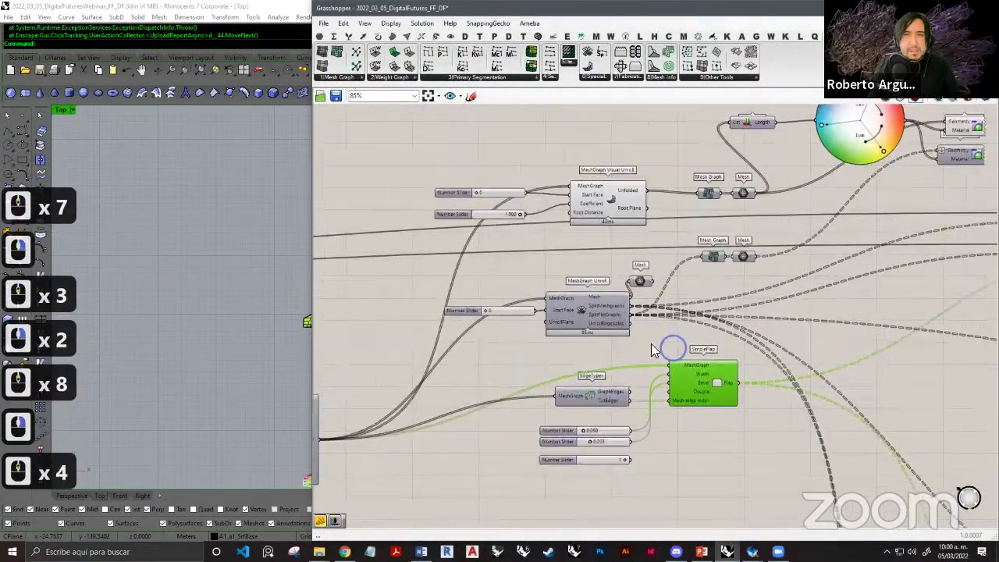
{"action": "scroll", "coordinate": [666, 346], "scroll_direction": "down", "scroll_amount": 1}
{"action": "scroll", "coordinate": [580, 327], "scroll_direction": "up", "scroll_amount": 3}
{"action": "scroll", "coordinate": [515, 351], "scroll_direction": "up", "scroll_amount": 2}
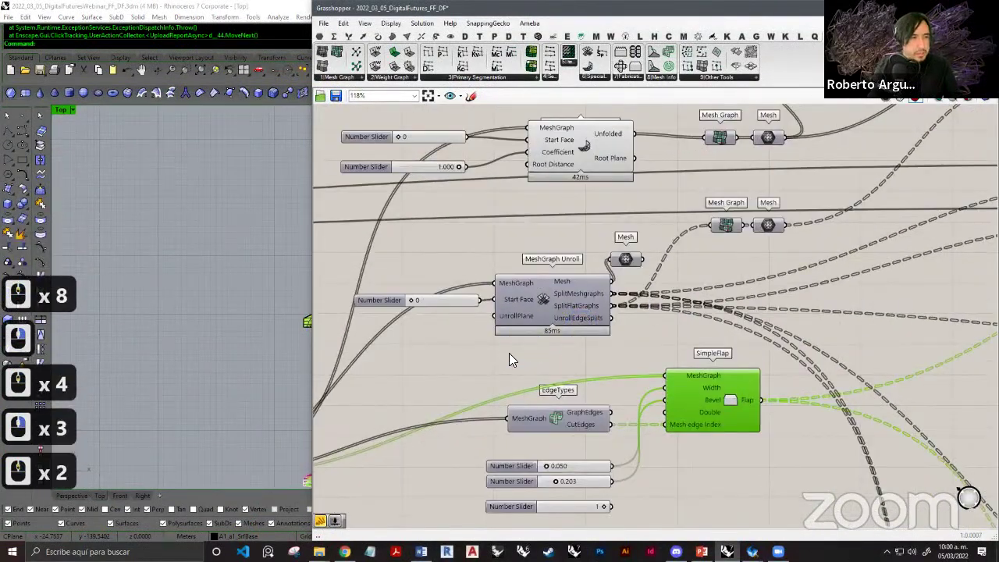
{"action": "scroll", "coordinate": [509, 350], "scroll_direction": "down", "scroll_amount": 3}
{"action": "scroll", "coordinate": [593, 344], "scroll_direction": "up", "scroll_amount": 2}
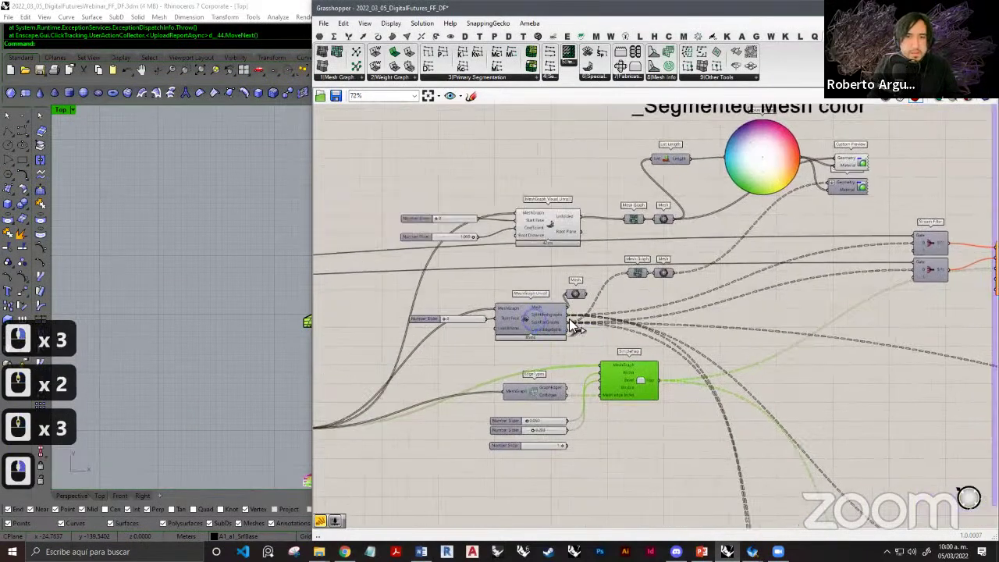
{"action": "scroll", "coordinate": [652, 343], "scroll_direction": "up", "scroll_amount": 5}
{"action": "scroll", "coordinate": [664, 334], "scroll_direction": "up", "scroll_amount": 2}
{"action": "right_click_drag", "start_coordinate": [677, 331], "coordinate": [747, 272]}
Find the Unroll Mesh Mode value list at the start of the Ivy+Stripper definition and choose Multiple meshes.
{"action": "scroll", "coordinate": [599, 295], "scroll_direction": "down", "scroll_amount": 9}
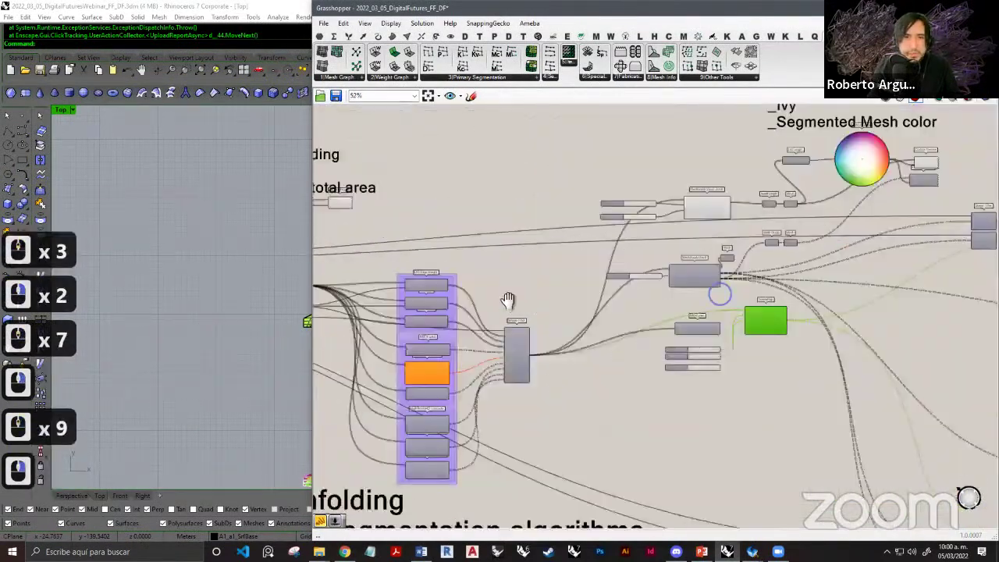
{"action": "right_click_drag", "start_coordinate": [508, 301], "coordinate": [645, 300]}
{"action": "right_click_drag", "start_coordinate": [561, 281], "coordinate": [798, 285]}
{"action": "right_click_drag", "start_coordinate": [521, 293], "coordinate": [827, 296]}
{"action": "right_click_drag", "start_coordinate": [499, 304], "coordinate": [549, 308]}
{"action": "scroll", "coordinate": [546, 290], "scroll_direction": "up", "scroll_amount": 8}
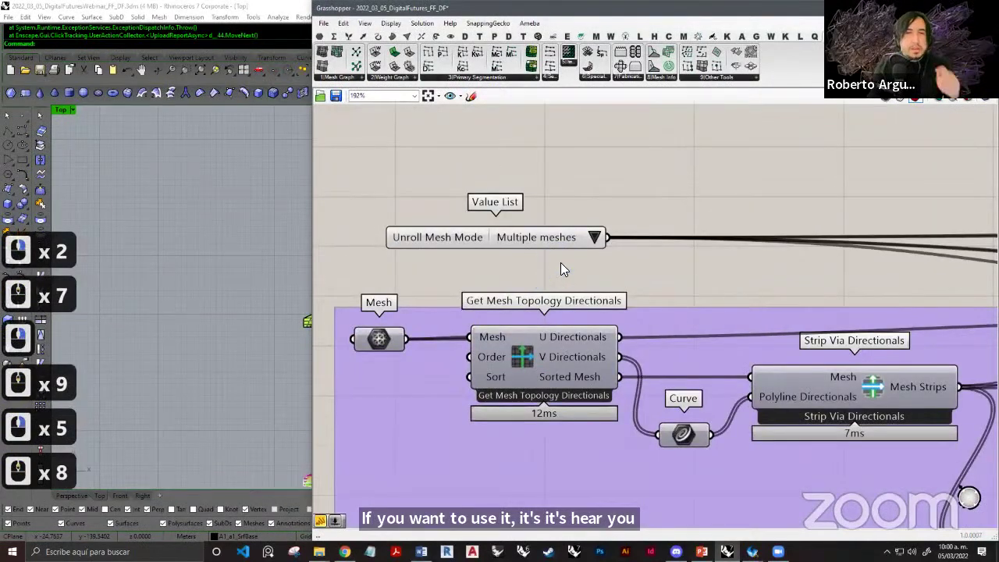
{"action": "left_click", "coordinate": [595, 238]}
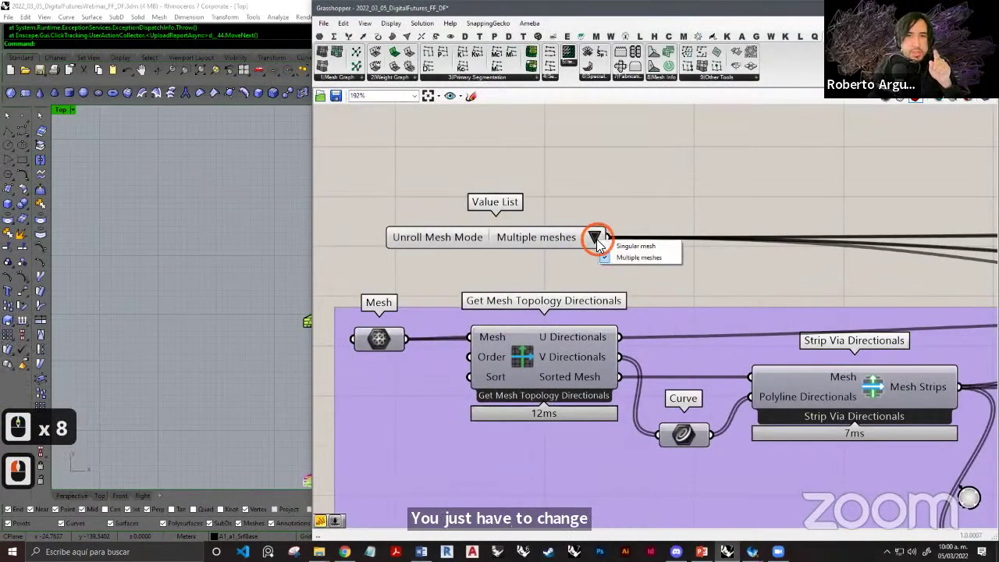
{"action": "left_click", "coordinate": [652, 257]}
Follow the Unroll Mesh Mode wires past the primary segmentation algorithms to the Mesh Unfolding_SingularMeshes group and examine it.
{"action": "right_click_drag", "start_coordinate": [658, 190], "coordinate": [211, 258]}
{"action": "scroll", "coordinate": [601, 209], "scroll_direction": "down", "scroll_amount": 9}
{"action": "right_click_drag", "start_coordinate": [764, 277], "coordinate": [606, 290]}
{"action": "scroll", "coordinate": [606, 291], "scroll_direction": "down", "scroll_amount": 3}
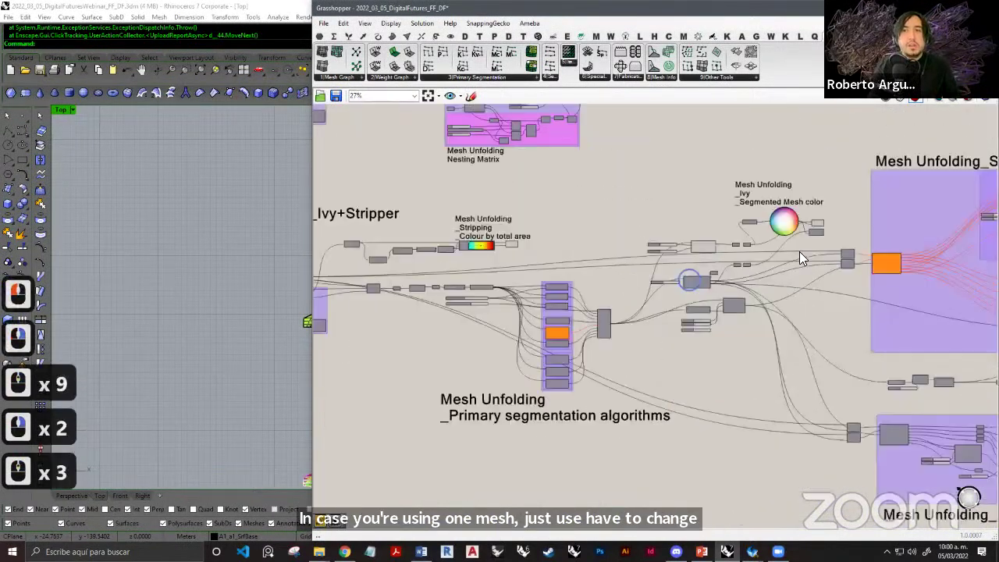
{"action": "scroll", "coordinate": [802, 255], "scroll_direction": "right", "scroll_amount": 2}
{"action": "scroll", "coordinate": [705, 273], "scroll_direction": "up", "scroll_amount": 3}
{"action": "scroll", "coordinate": [753, 285], "scroll_direction": "right", "scroll_amount": 2}
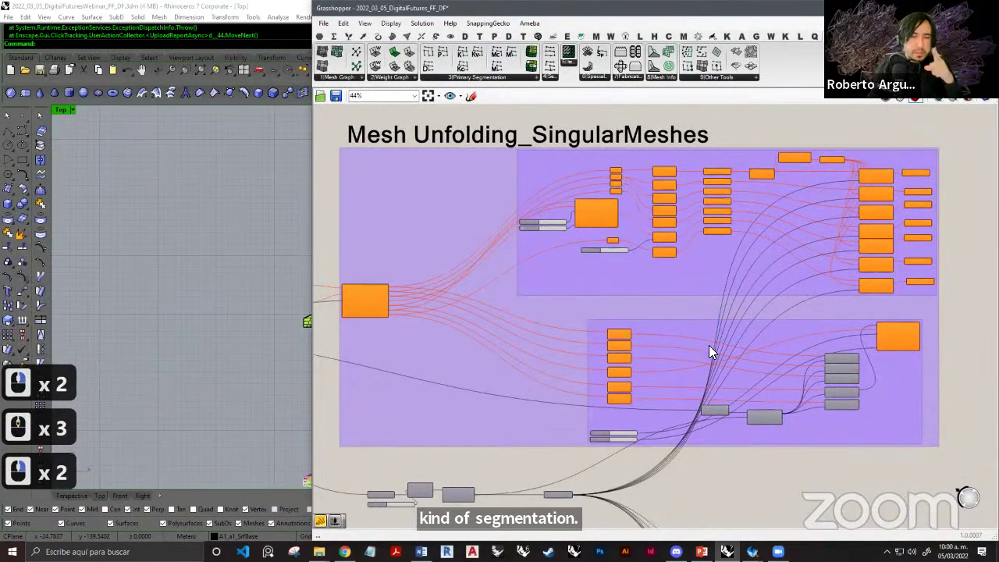
Examine how the SingularMeshes and MultipleMeshes groups sit among the full set of mesh unfolding definitions.
{"action": "scroll", "coordinate": [710, 343], "scroll_direction": "down", "scroll_amount": 6}
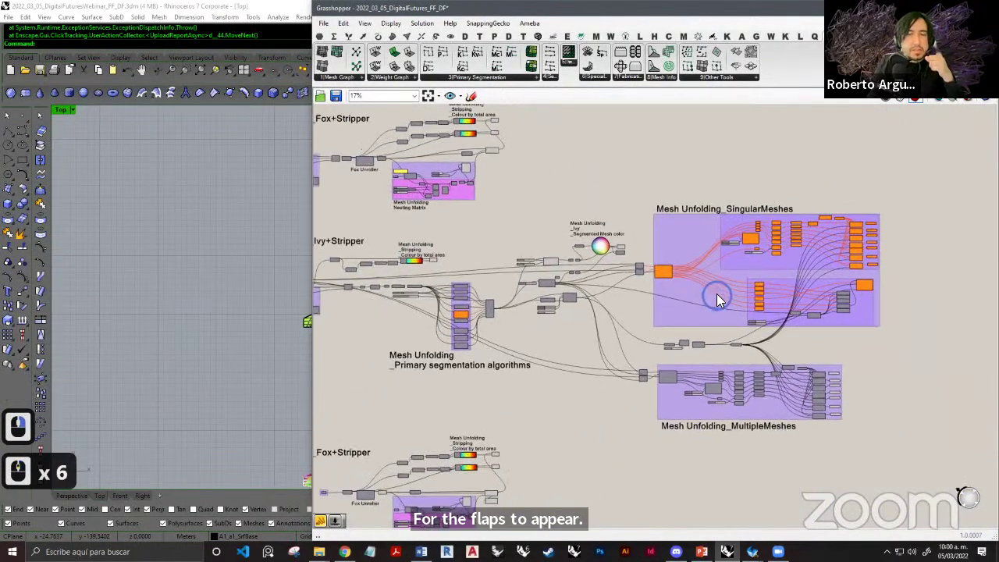
{"action": "scroll", "coordinate": [729, 301], "scroll_direction": "down", "scroll_amount": 3}
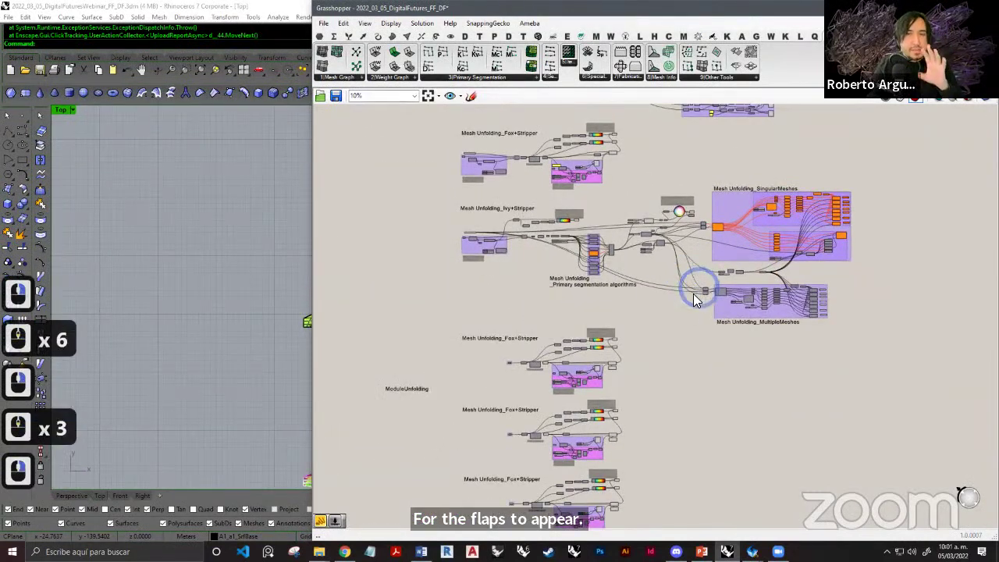
{"action": "right_click_drag", "start_coordinate": [666, 292], "coordinate": [680, 276]}
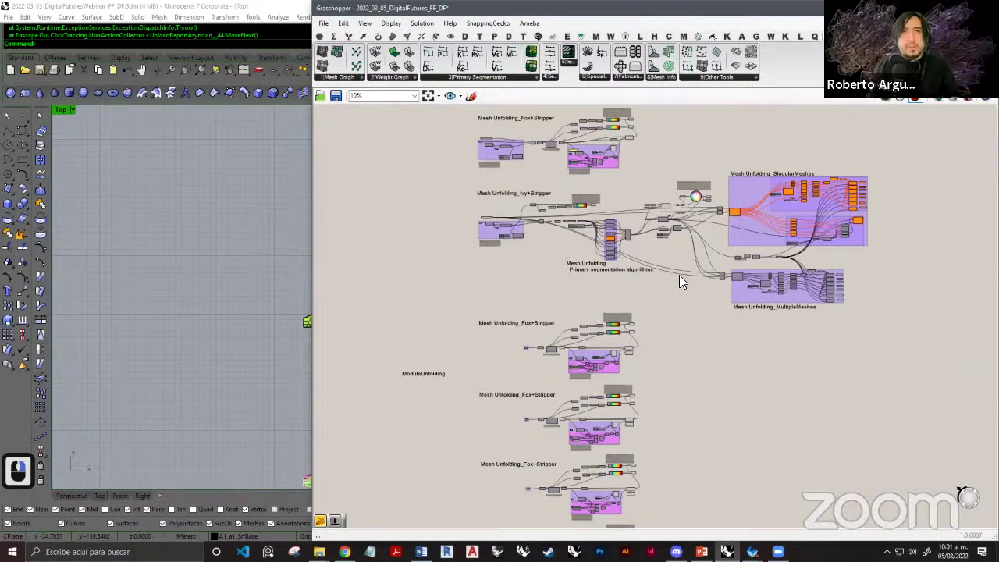
{"action": "scroll", "coordinate": [680, 276], "scroll_direction": "down", "scroll_amount": 4}
{"action": "scroll", "coordinate": [671, 296], "scroll_direction": "down", "scroll_amount": 2}
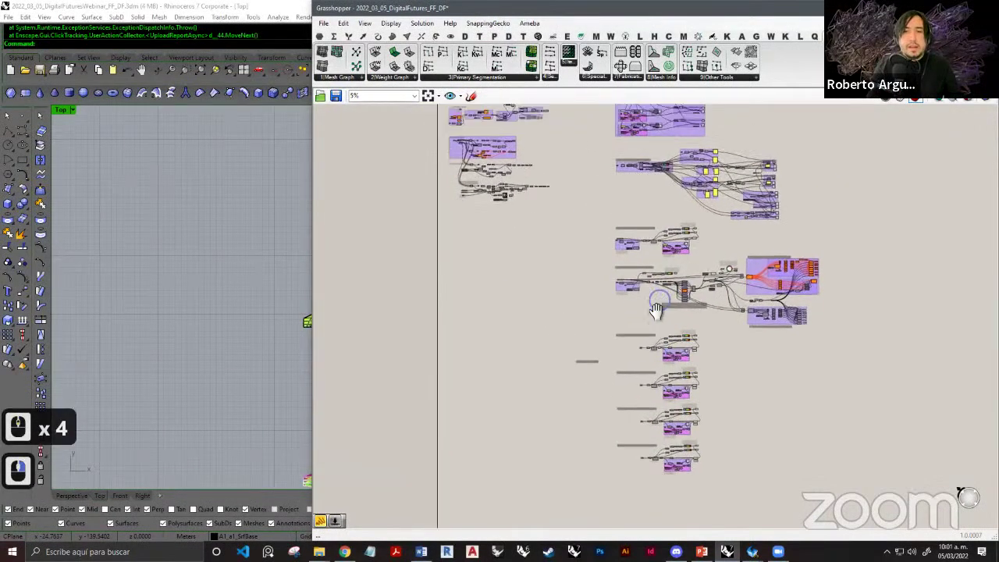
Switch to the 0000_Maqueta model in Pepakura Designer and examine its striped and coloured faces up close.
{"action": "left_click", "coordinate": [728, 551]}
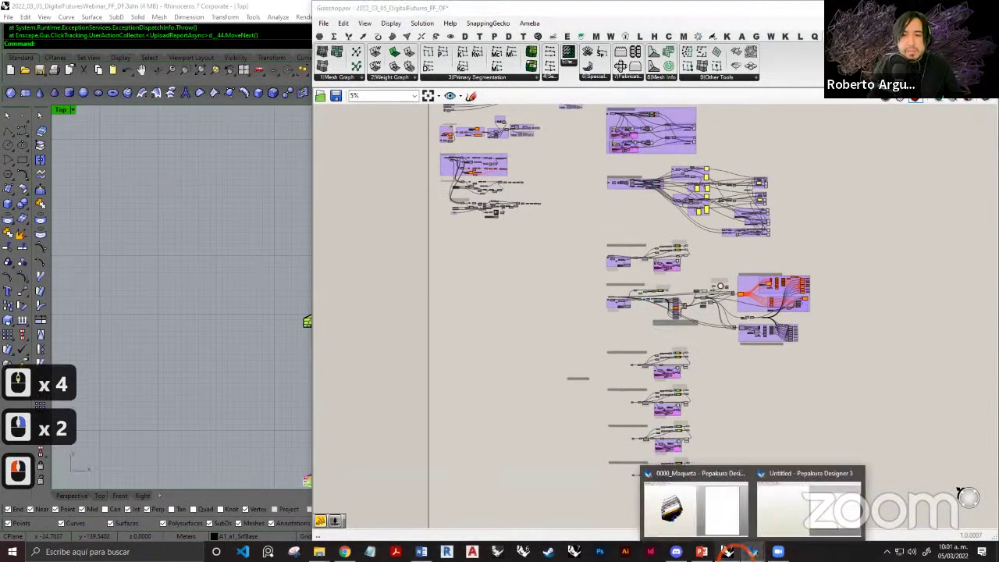
{"action": "left_click", "coordinate": [701, 514]}
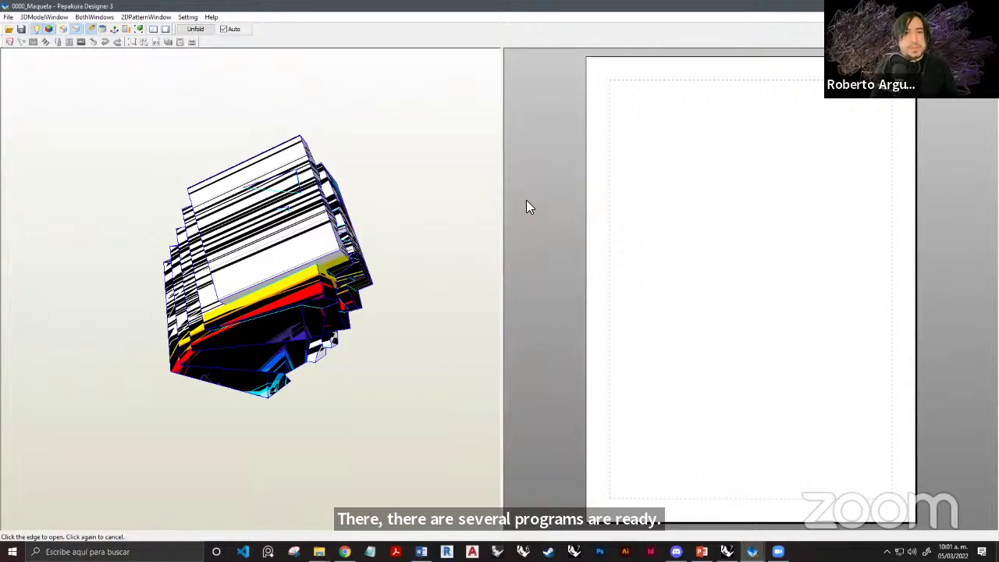
{"action": "right_click_drag", "start_coordinate": [348, 356], "coordinate": [190, 195]}
{"action": "left_click_drag", "start_coordinate": [174, 165], "coordinate": [240, 281]}
{"action": "scroll", "coordinate": [241, 281], "scroll_direction": "up", "scroll_amount": 15}
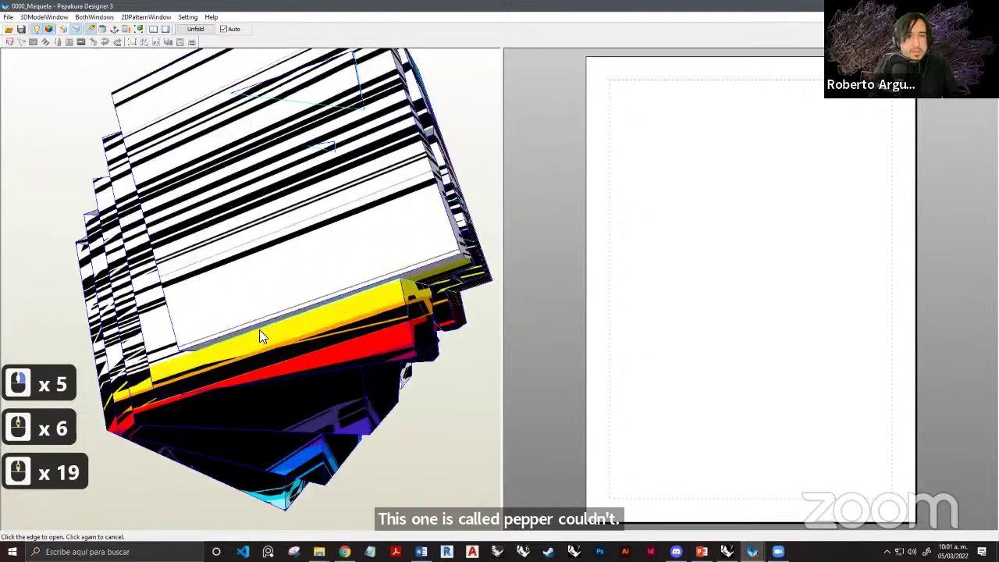
{"action": "left_click", "coordinate": [221, 321]}
{"action": "key", "text": "Escape"}
{"action": "key", "text": "Escape"}
{"action": "right_click_drag", "start_coordinate": [299, 352], "coordinate": [307, 257]}
{"action": "scroll", "coordinate": [310, 253], "scroll_direction": "up", "scroll_amount": 8}
{"action": "scroll", "coordinate": [310, 252], "scroll_direction": "down", "scroll_amount": 15}
{"action": "right_click_drag", "start_coordinate": [288, 315], "coordinate": [313, 203]}
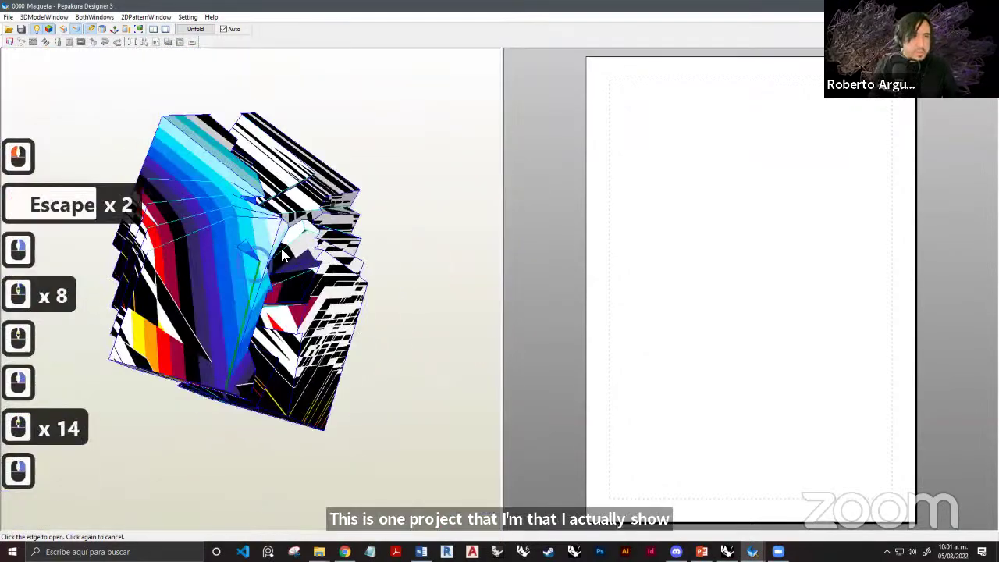
Inspect the overall form of the 3D paper model from several sides.
{"action": "right_click_drag", "start_coordinate": [326, 254], "coordinate": [119, 301]}
{"action": "left_click_drag", "start_coordinate": [119, 302], "coordinate": [209, 251]}
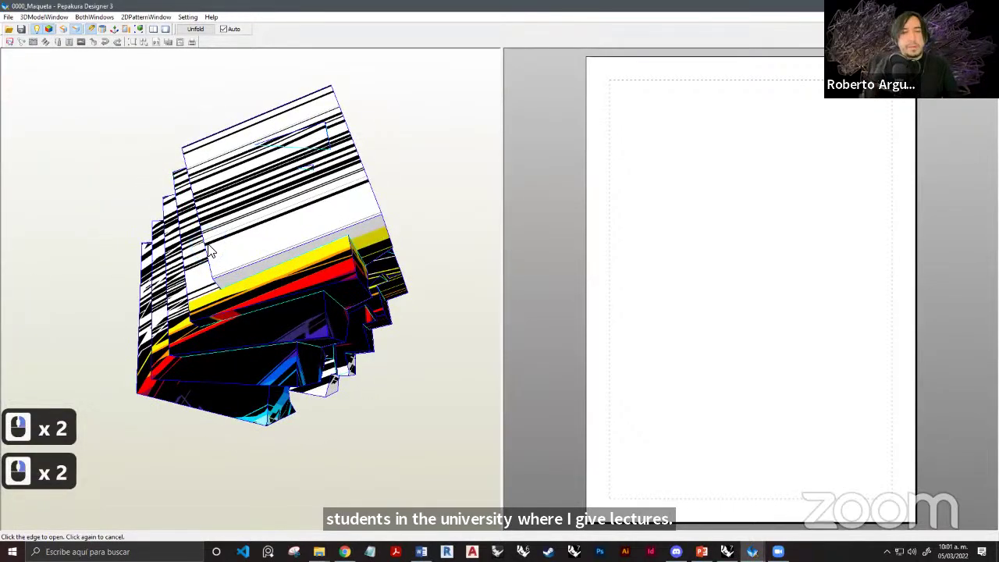
{"action": "left_click_drag", "start_coordinate": [267, 306], "coordinate": [297, 396]}
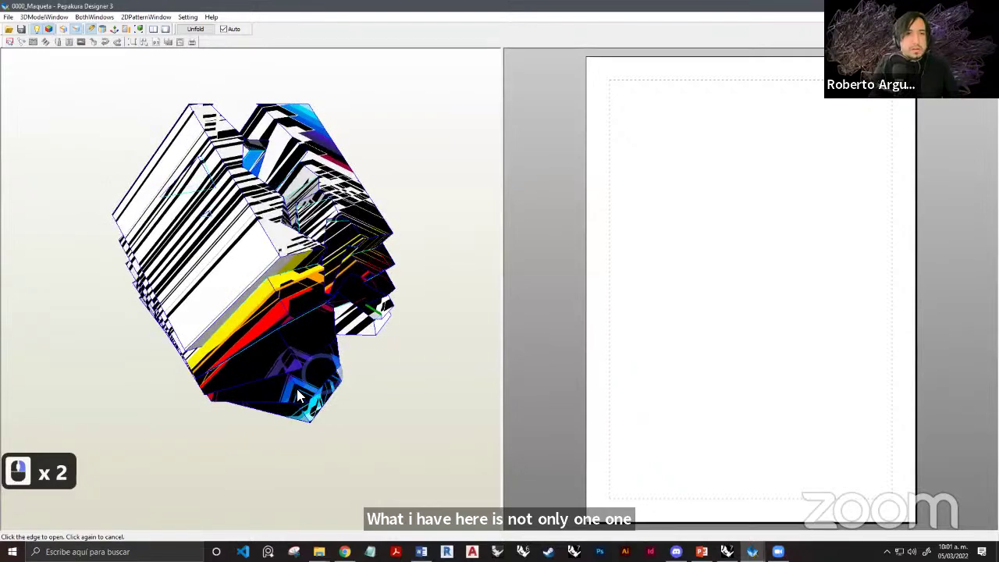
{"action": "right_click_drag", "start_coordinate": [298, 389], "coordinate": [302, 388]}
{"action": "right_click_drag", "start_coordinate": [215, 362], "coordinate": [229, 352]}
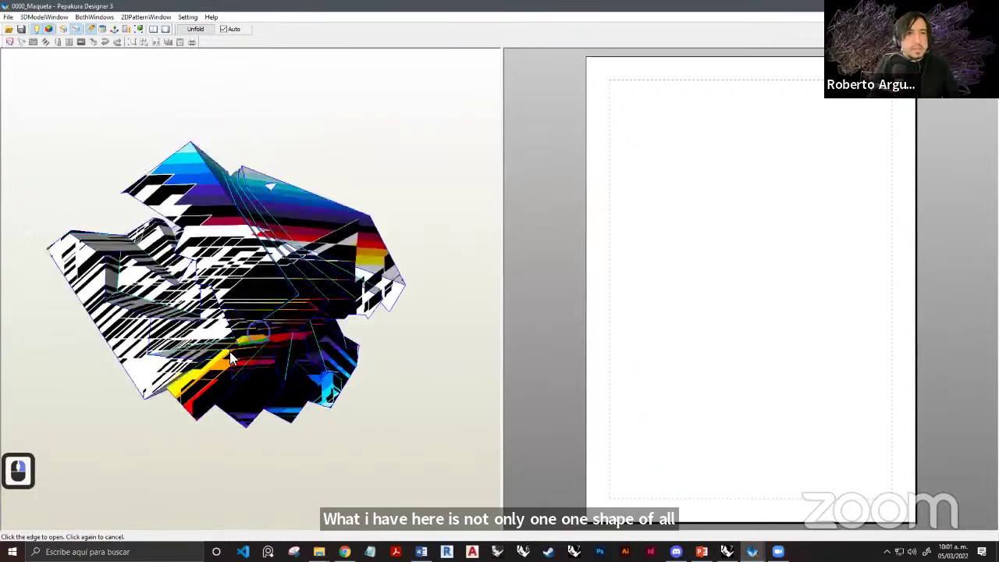
{"action": "left_click_drag", "start_coordinate": [230, 357], "coordinate": [248, 234]}
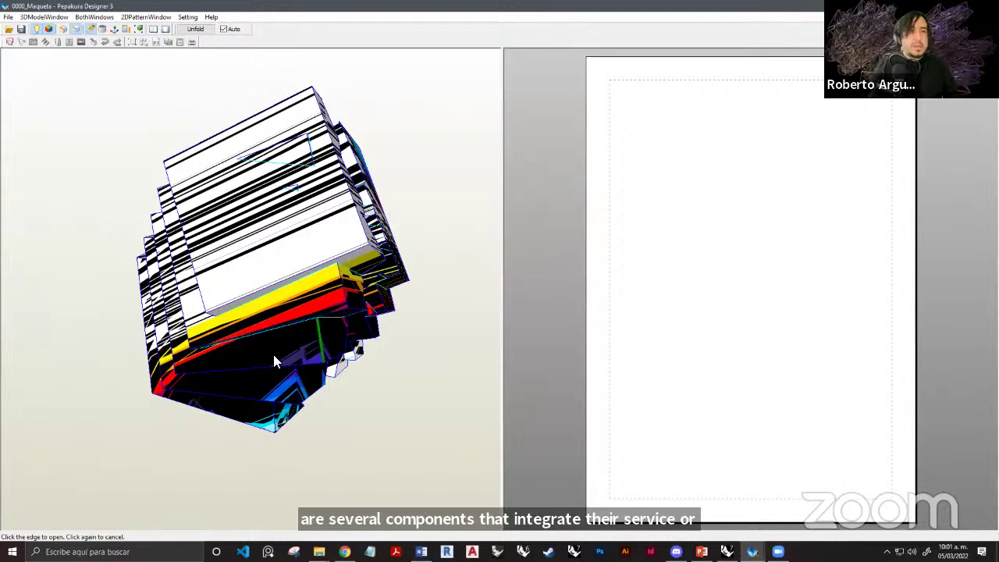
{"action": "mouse_move", "coordinate": [274, 360]}
{"action": "left_mouse_down"}
{"action": "mouse_move", "coordinate": [281, 335]}
{"action": "mouse_move", "coordinate": [274, 340]}
{"action": "left_mouse_up"}
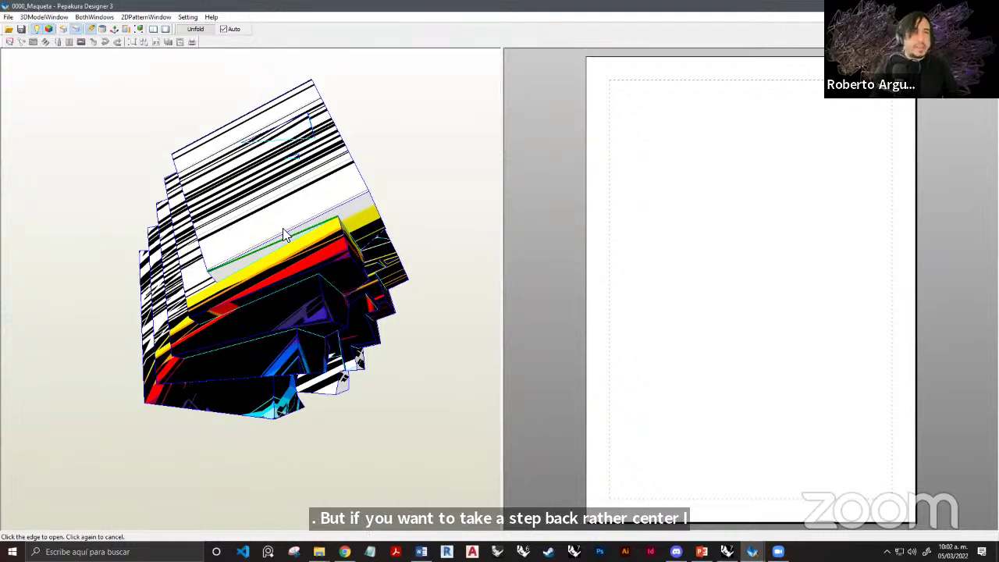
Unfold the whole 0000_Maqueta model into its 2D pattern and turn the 3D model to compare.
{"action": "right_click_drag", "start_coordinate": [210, 154], "coordinate": [245, 160]}
{"action": "left_click", "coordinate": [196, 29]}
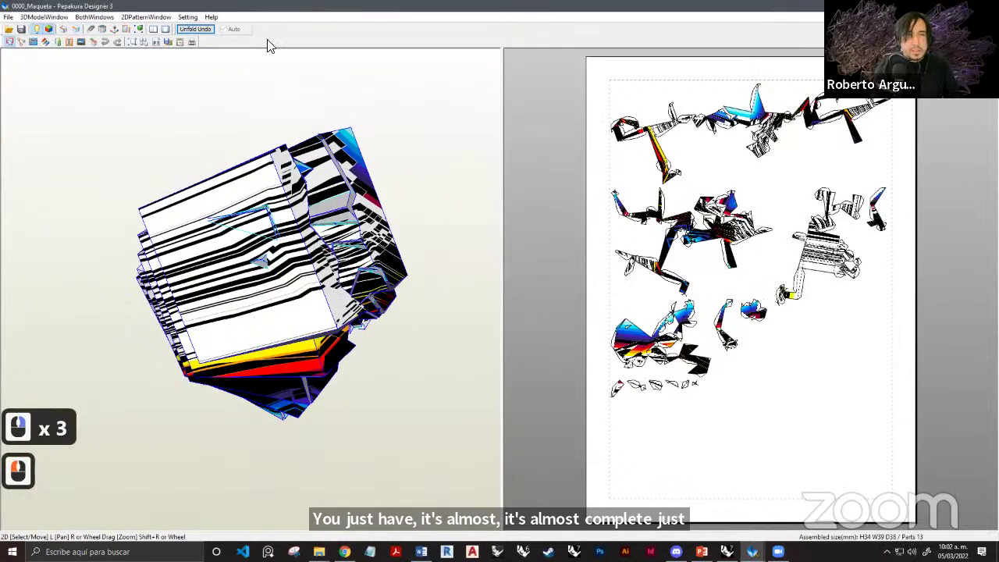
{"action": "right_click_drag", "start_coordinate": [278, 173], "coordinate": [370, 268]}
Examine the unfolded parts across the pattern page, focusing on the upper row of pieces.
{"action": "scroll", "coordinate": [445, 268], "scroll_direction": "down", "scroll_amount": 3}
{"action": "scroll", "coordinate": [775, 150], "scroll_direction": "down", "scroll_amount": 5}
{"action": "scroll", "coordinate": [773, 156], "scroll_direction": "up", "scroll_amount": 4}
{"action": "scroll", "coordinate": [703, 292], "scroll_direction": "up", "scroll_amount": 11}
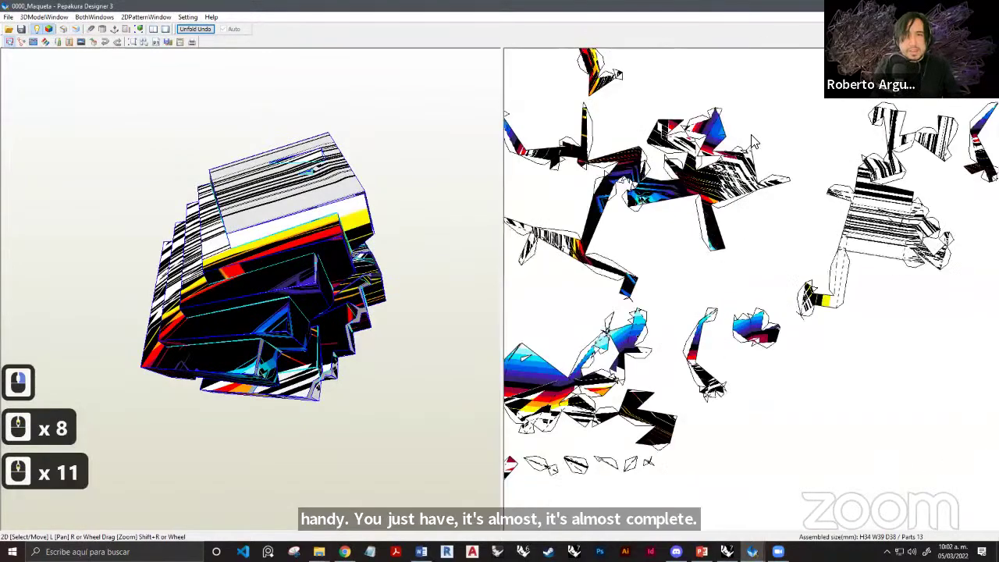
{"action": "scroll", "coordinate": [734, 263], "scroll_direction": "down", "scroll_amount": 2}
{"action": "scroll", "coordinate": [683, 249], "scroll_direction": "up", "scroll_amount": 2}
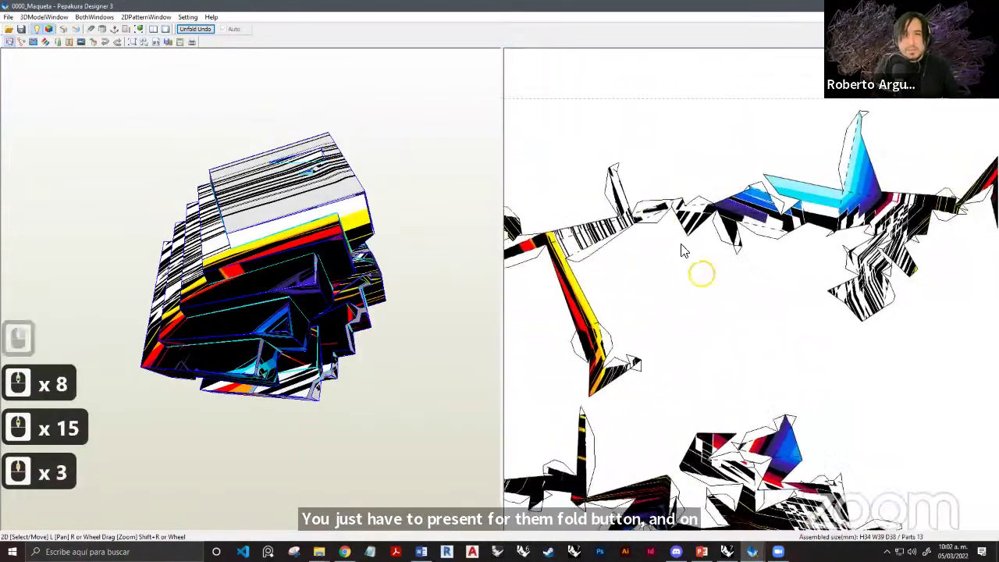
{"action": "scroll", "coordinate": [645, 216], "scroll_direction": "down", "scroll_amount": 4}
{"action": "scroll", "coordinate": [781, 265], "scroll_direction": "up", "scroll_amount": 12}
{"action": "middle_click_drag", "start_coordinate": [795, 281], "coordinate": [840, 306]}
{"action": "scroll", "coordinate": [635, 208], "scroll_direction": "up", "scroll_amount": 6}
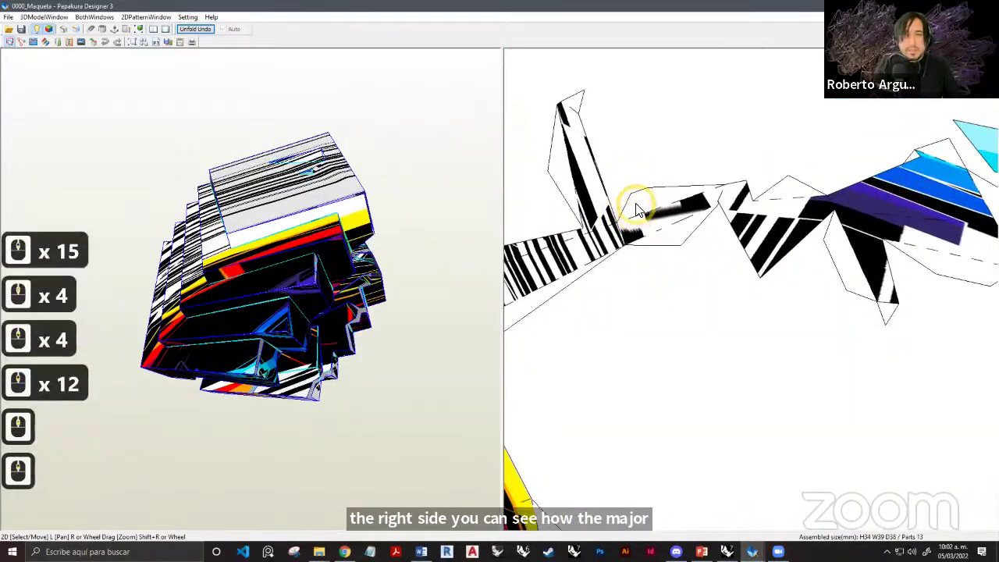
Inspect the flaps and dashed fold lines around the striped, yellow and red faces of the unfolded part.
{"action": "middle_click_drag", "start_coordinate": [629, 189], "coordinate": [705, 241]}
{"action": "scroll", "coordinate": [631, 216], "scroll_direction": "down", "scroll_amount": 1}
{"action": "scroll", "coordinate": [632, 212], "scroll_direction": "up", "scroll_amount": 2}
{"action": "middle_click_drag", "start_coordinate": [629, 195], "coordinate": [680, 226]}
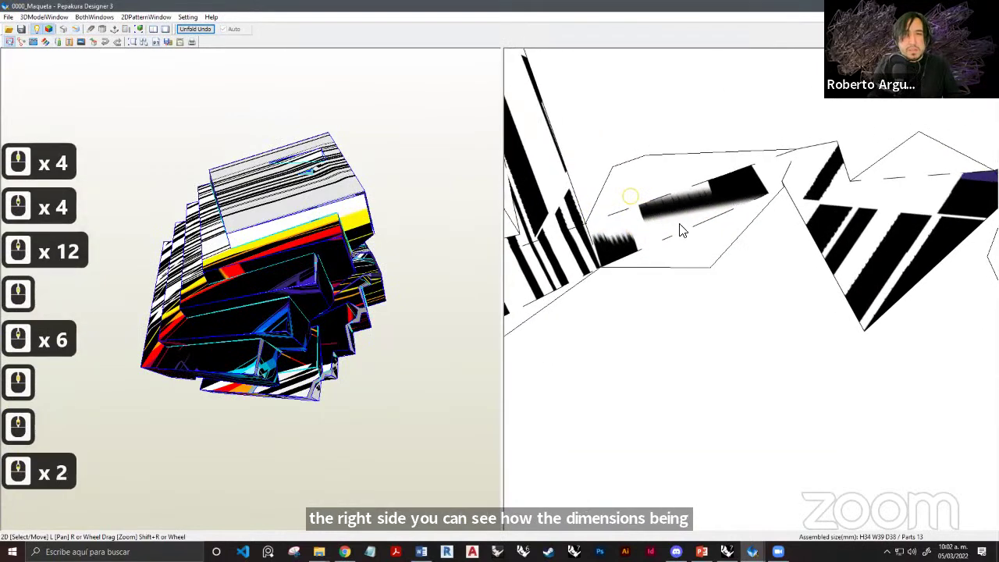
{"action": "scroll", "coordinate": [711, 203], "scroll_direction": "up", "scroll_amount": 1}
{"action": "scroll", "coordinate": [708, 221], "scroll_direction": "down", "scroll_amount": 3}
{"action": "scroll", "coordinate": [718, 203], "scroll_direction": "down", "scroll_amount": 2}
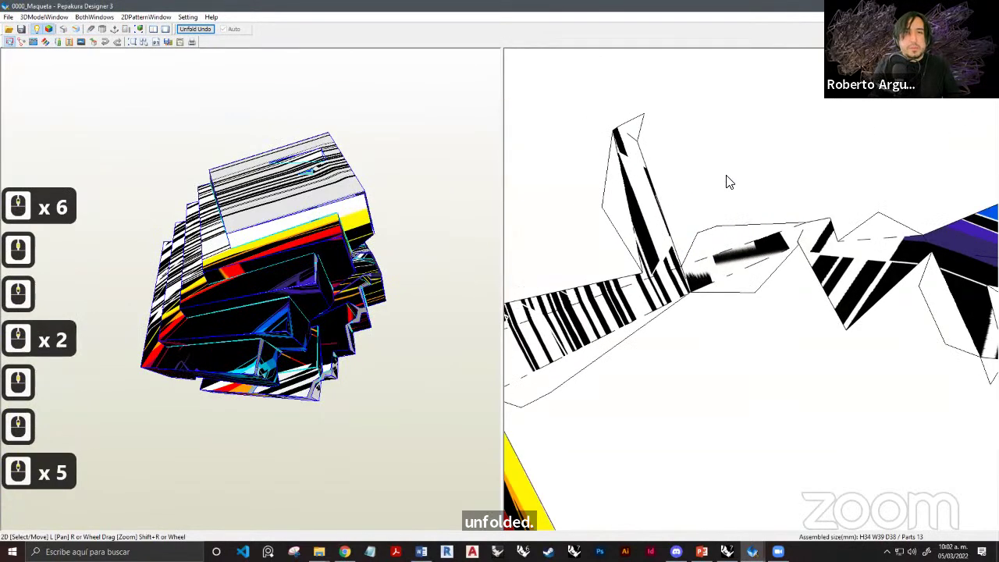
{"action": "scroll", "coordinate": [769, 187], "scroll_direction": "up", "scroll_amount": 2}
{"action": "scroll", "coordinate": [831, 195], "scroll_direction": "down", "scroll_amount": 3}
{"action": "scroll", "coordinate": [831, 193], "scroll_direction": "up", "scroll_amount": 7}
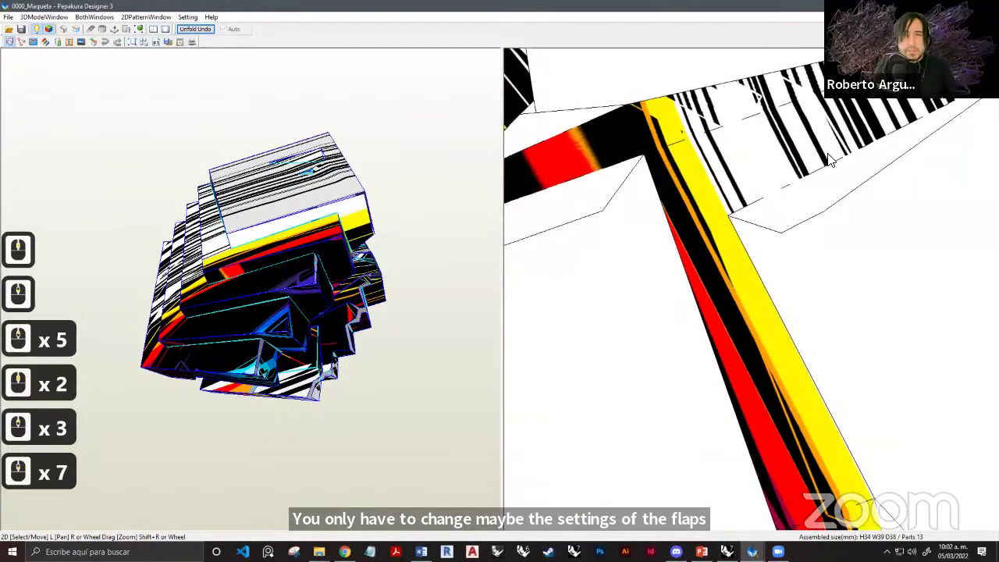
{"action": "scroll", "coordinate": [700, 211], "scroll_direction": "down", "scroll_amount": 1}
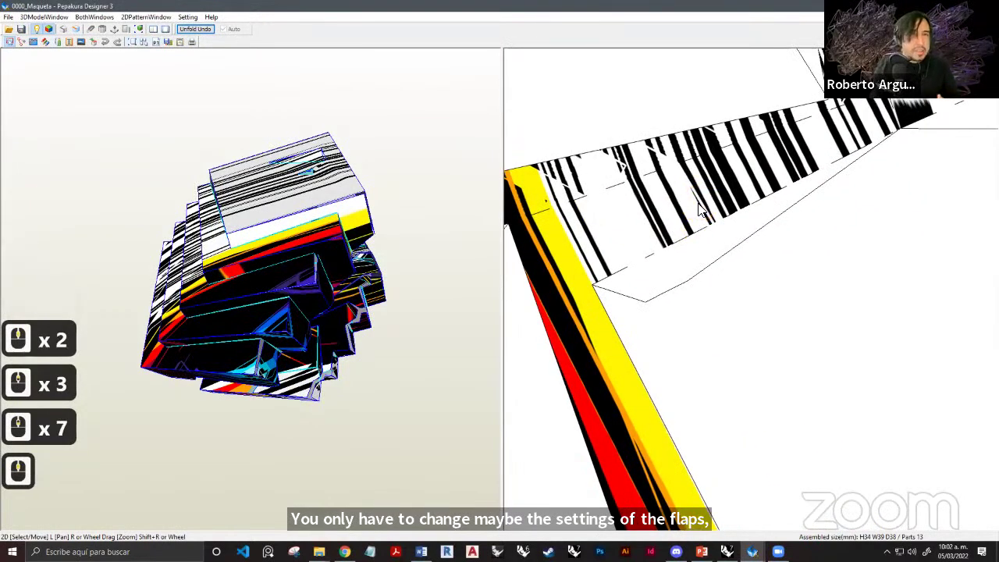
Review the layout of all unfolded parts on the complete pattern page.
{"action": "scroll", "coordinate": [726, 212], "scroll_direction": "down", "scroll_amount": 16}
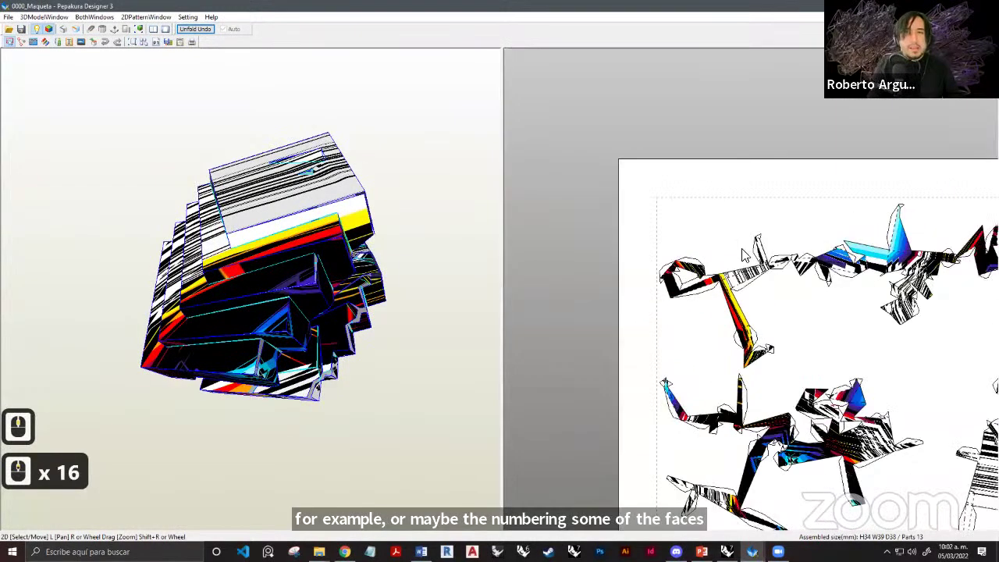
{"action": "scroll", "coordinate": [674, 196], "scroll_direction": "up", "scroll_amount": 2}
{"action": "scroll", "coordinate": [687, 204], "scroll_direction": "up", "scroll_amount": 1}
{"action": "scroll", "coordinate": [697, 212], "scroll_direction": "down", "scroll_amount": 4}
{"action": "scroll", "coordinate": [692, 209], "scroll_direction": "down", "scroll_amount": 4}
{"action": "scroll", "coordinate": [692, 205], "scroll_direction": "up", "scroll_amount": 2}
{"action": "middle_click_drag", "start_coordinate": [635, 171], "coordinate": [610, 133]}
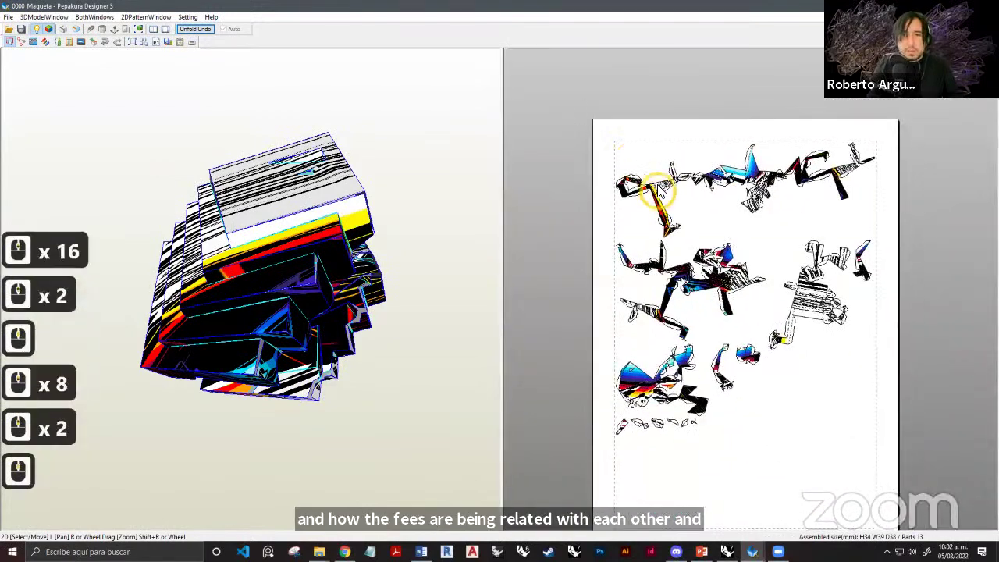
Look over the 2D pattern's editing options, such as Rotate Part, Join/Disjoin Face and Edit Flaps, without choosing one.
{"action": "left_click", "coordinate": [660, 193]}
{"action": "right_click", "coordinate": [606, 192]}
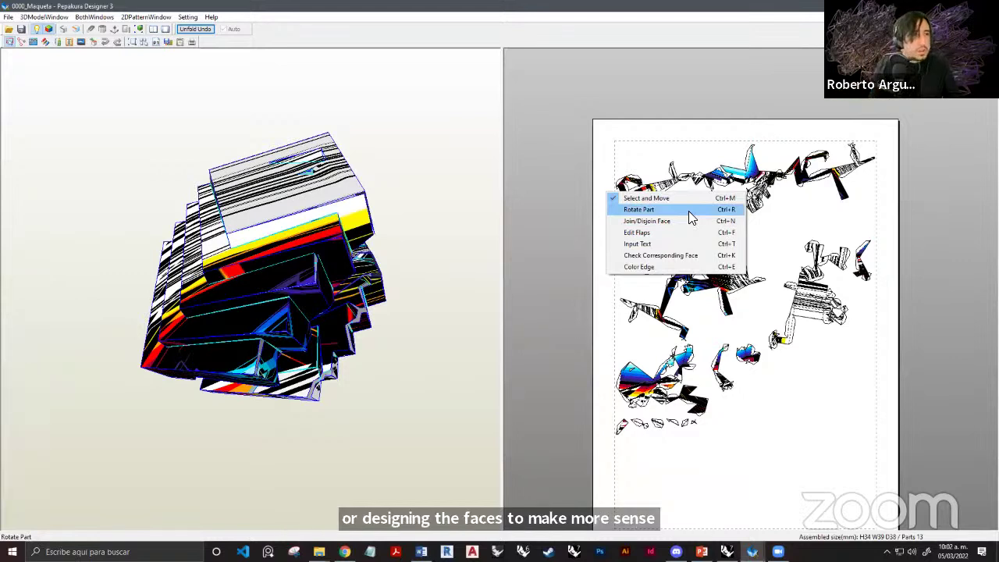
{"action": "left_click", "coordinate": [773, 216]}
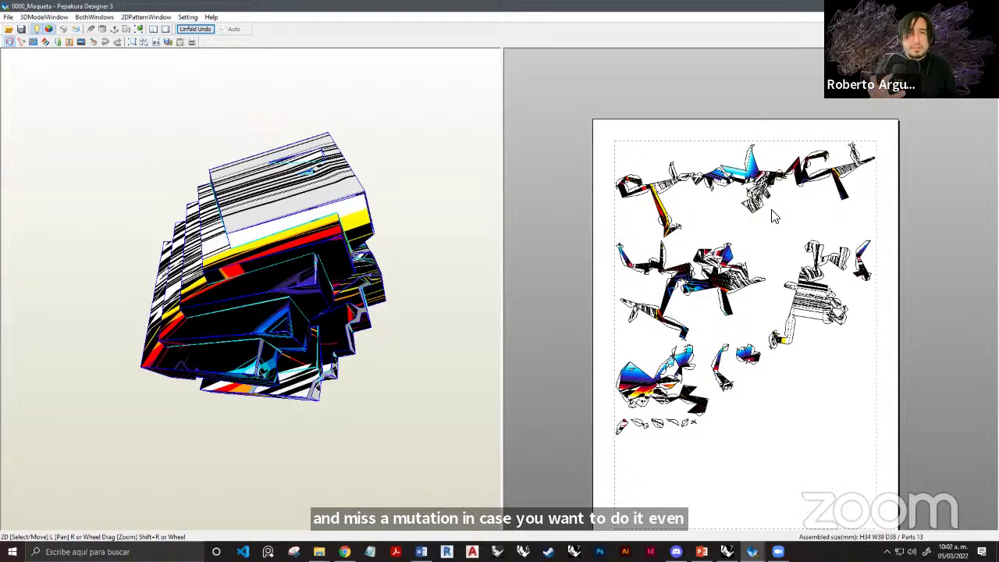
Return to the Grasshopper window and review the Fox+Stripper and Ivy+Stripper mesh unfolding definitions.
{"action": "left_click", "coordinate": [536, 281]}
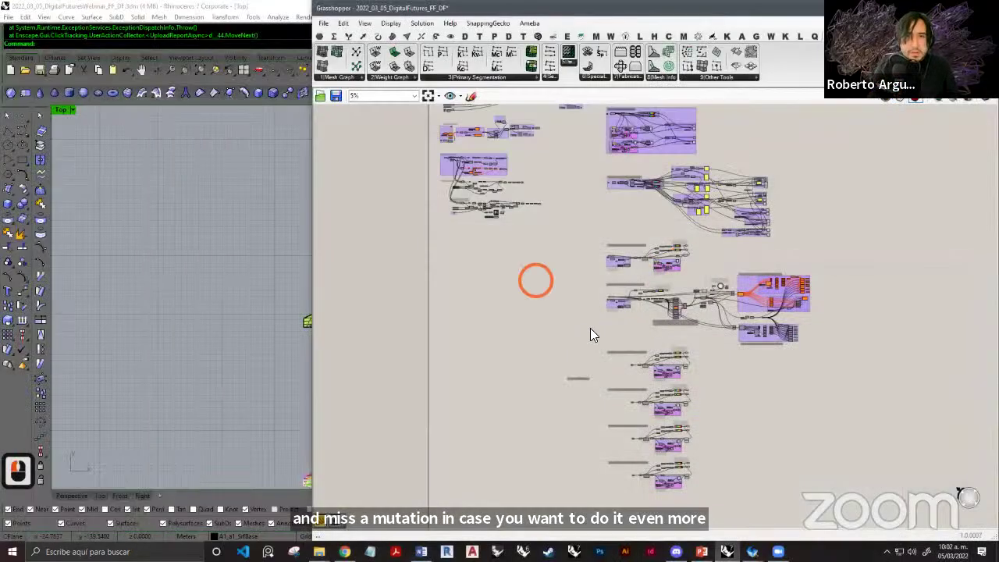
{"action": "mouse_move", "coordinate": [595, 329]}
{"action": "right_mouse_down"}
{"action": "mouse_move", "coordinate": [567, 319]}
{"action": "mouse_move", "coordinate": [598, 315]}
{"action": "right_mouse_up"}
{"action": "scroll", "coordinate": [602, 306], "scroll_direction": "up", "scroll_amount": 2}
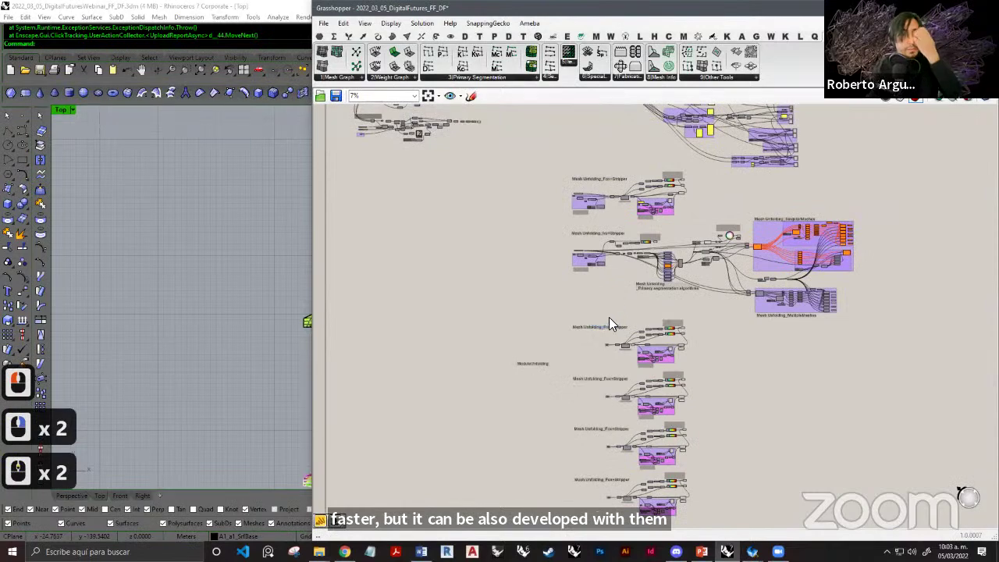
{"action": "scroll", "coordinate": [703, 201], "scroll_direction": "up", "scroll_amount": 8}
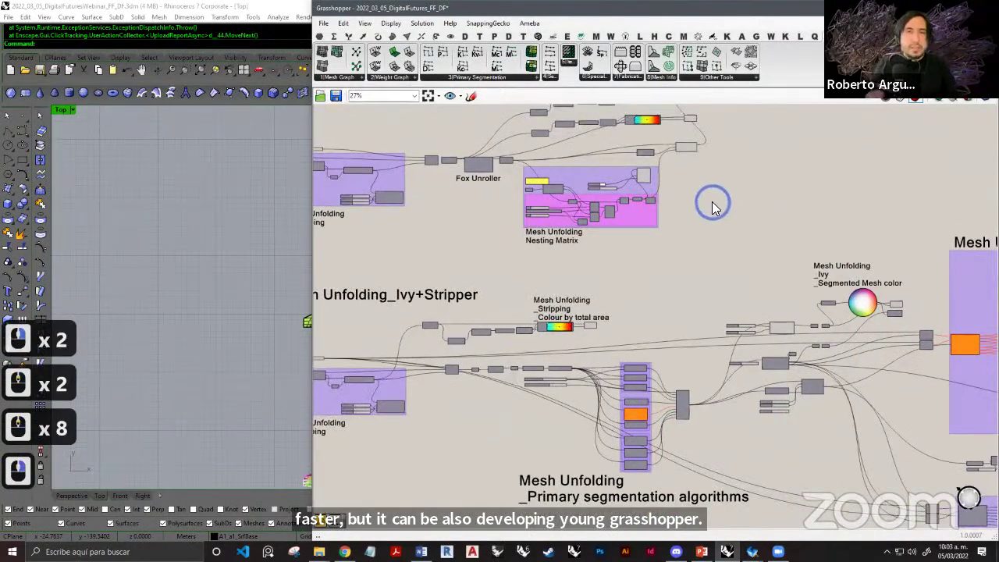
{"action": "scroll", "coordinate": [712, 202], "scroll_direction": "down", "scroll_amount": 2}
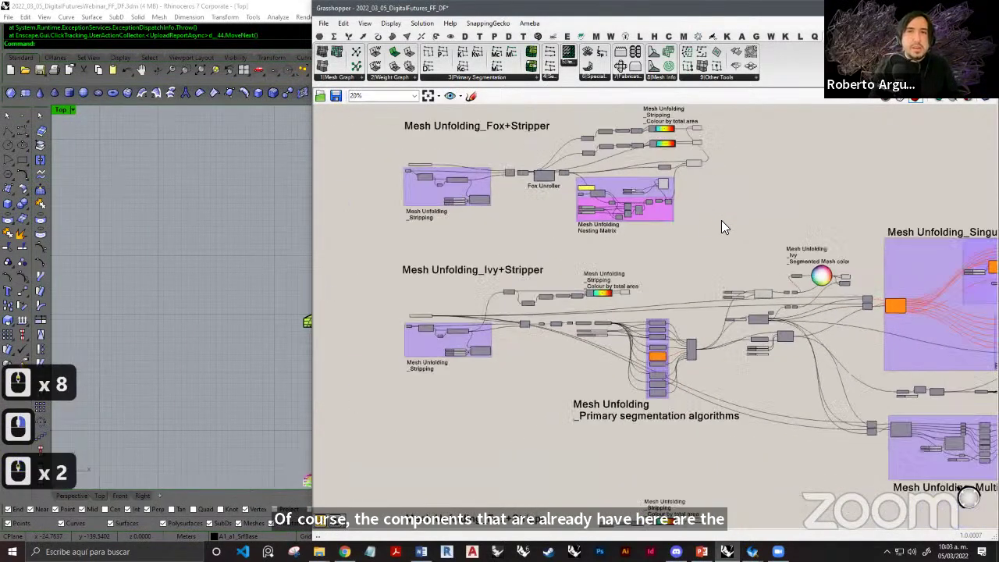
{"action": "right_click_drag", "start_coordinate": [721, 220], "coordinate": [682, 217]}
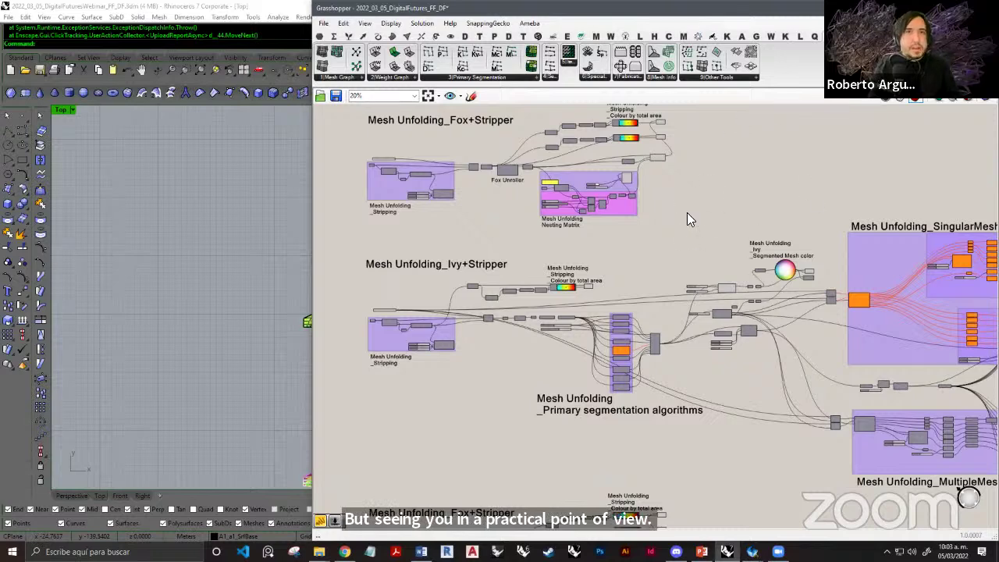
{"action": "right_click_drag", "start_coordinate": [687, 212], "coordinate": [679, 246]}
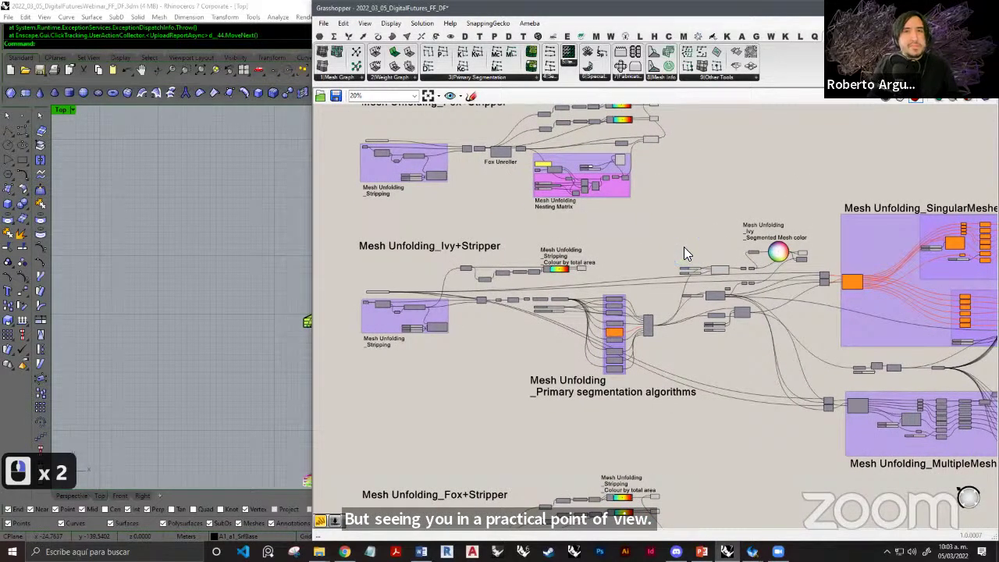
Switch to Pepakura Designer and look over the print and paper settings, including the available paper types, without changing any.
{"action": "left_click", "coordinate": [752, 552]}
{"action": "left_click", "coordinate": [662, 510]}
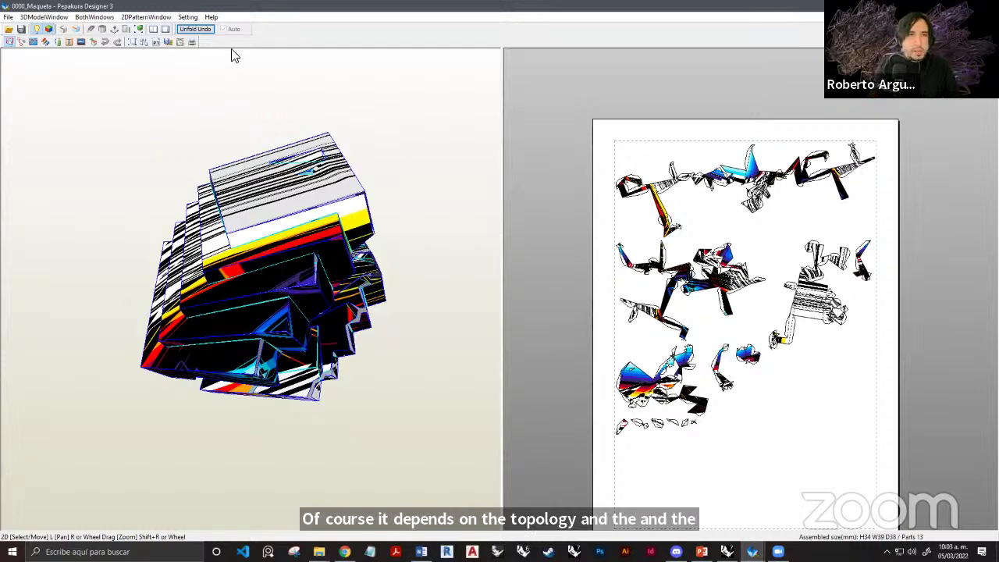
{"action": "left_click", "coordinate": [186, 17]}
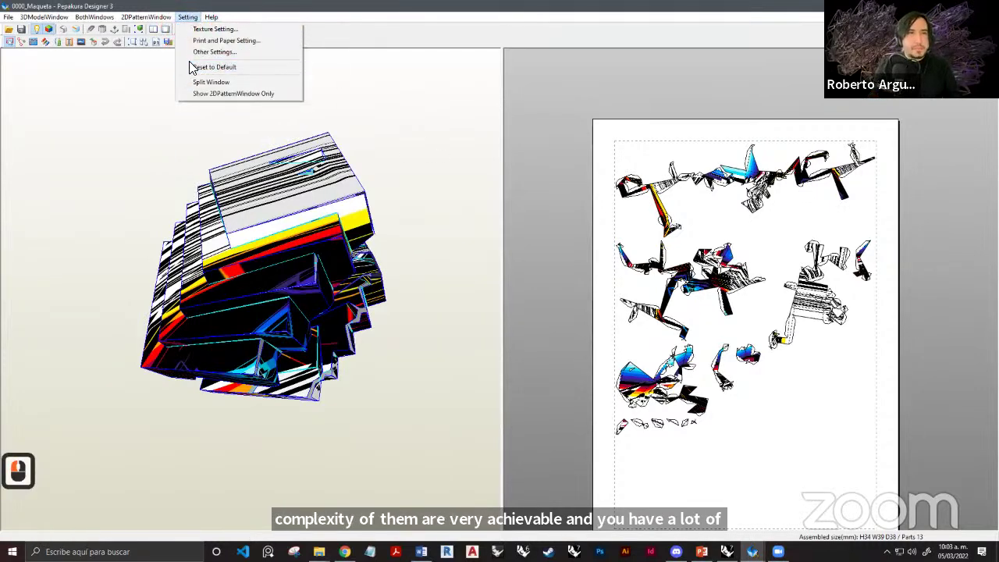
{"action": "left_click", "coordinate": [205, 41]}
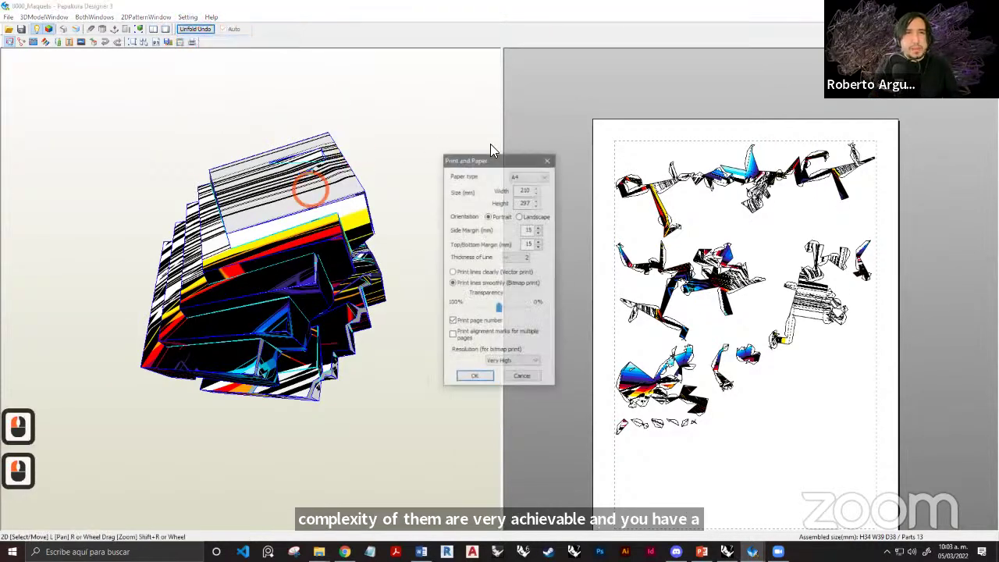
{"action": "left_click", "coordinate": [538, 177]}
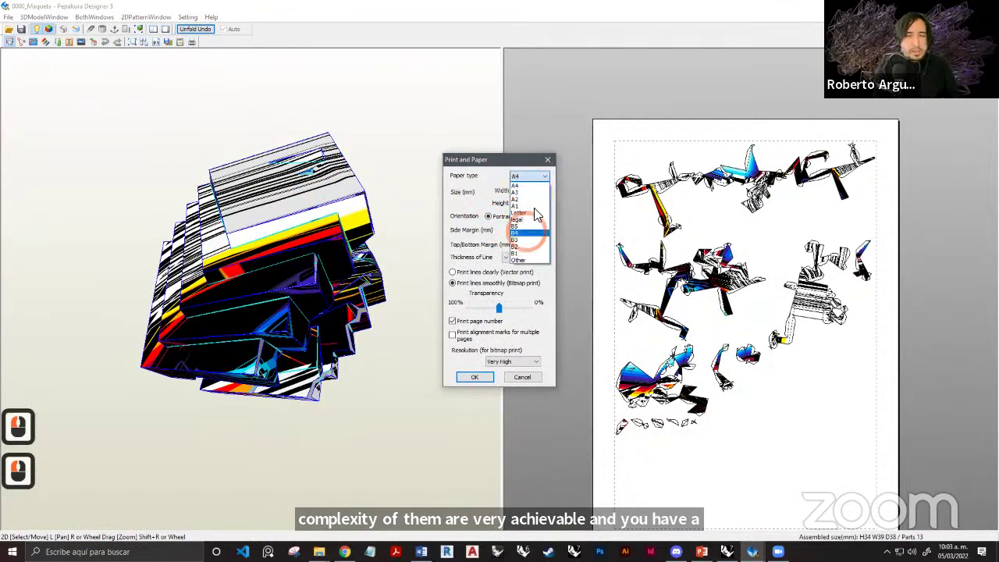
{"action": "left_click", "coordinate": [538, 176]}
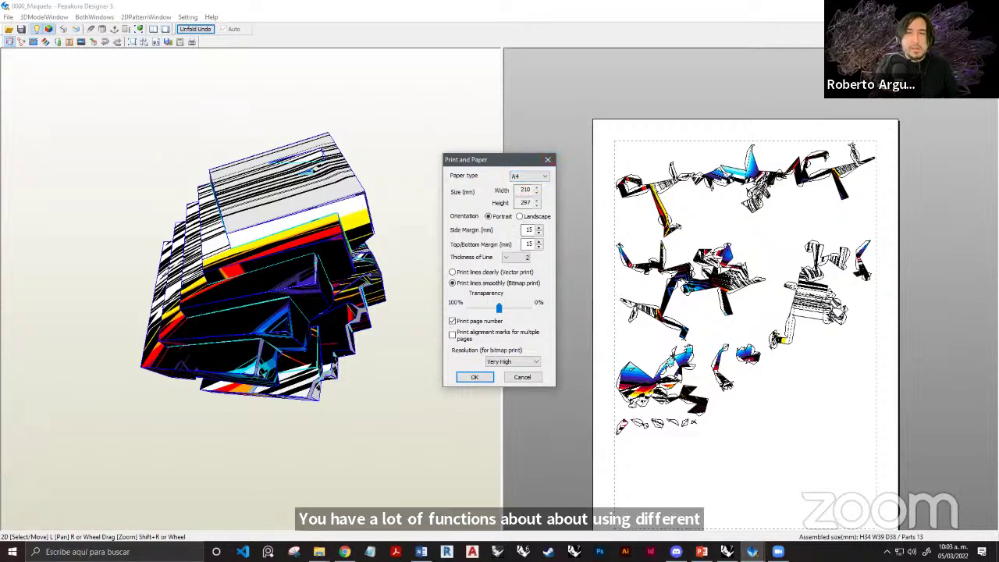
{"action": "left_click", "coordinate": [548, 159]}
Return to the Grasshopper window and view the whole set of mesh unfolding definitions.
{"action": "left_click", "coordinate": [931, 7]}
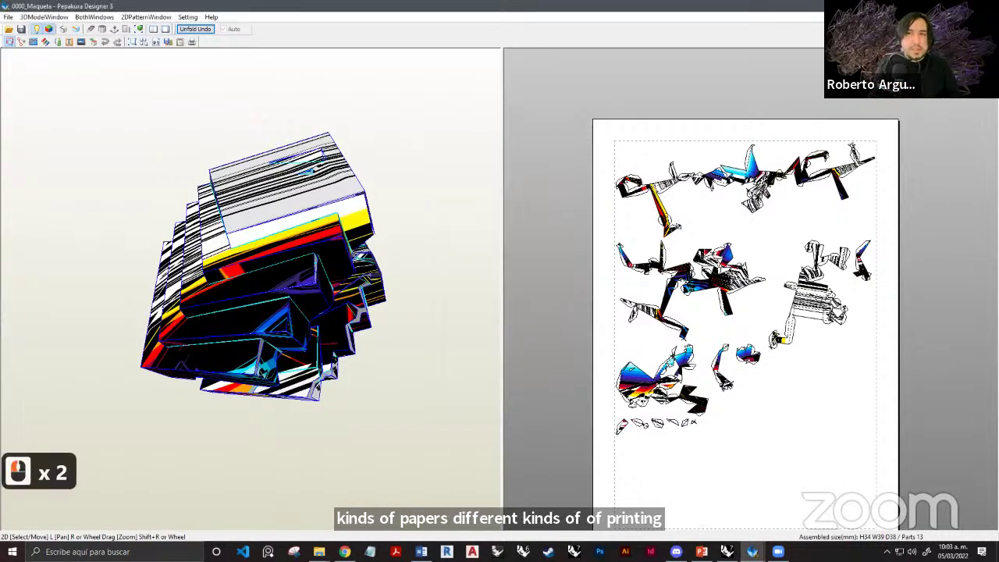
{"action": "left_click", "coordinate": [930, 6]}
{"action": "scroll", "coordinate": [656, 285], "scroll_direction": "down", "scroll_amount": 10}
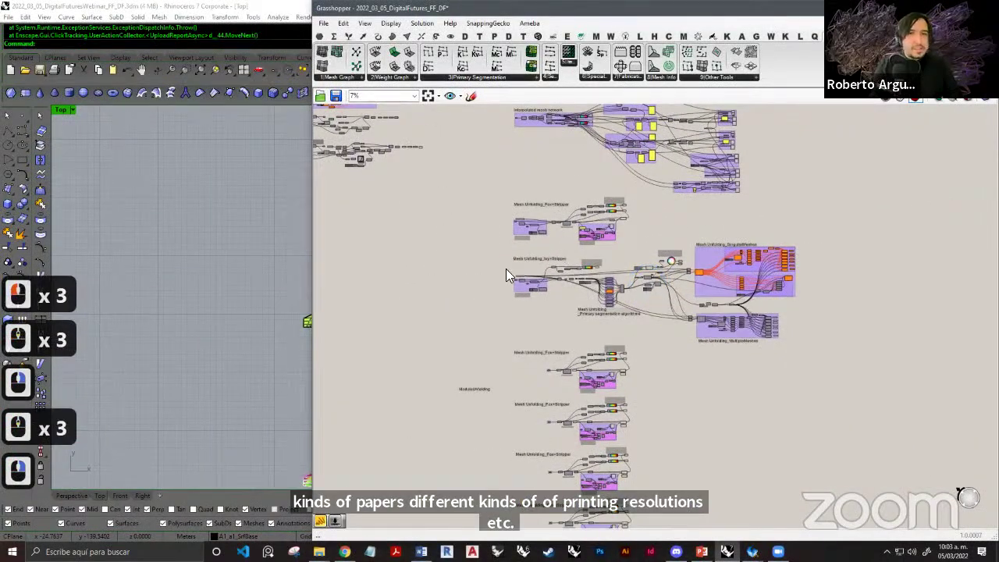
{"action": "mouse_move", "coordinate": [534, 273]}
{"action": "right_mouse_down"}
{"action": "mouse_move", "coordinate": [556, 245]}
{"action": "mouse_move", "coordinate": [523, 245]}
{"action": "mouse_move", "coordinate": [550, 271]}
{"action": "mouse_move", "coordinate": [570, 268]}
{"action": "mouse_move", "coordinate": [536, 264]}
{"action": "mouse_move", "coordinate": [532, 273]}
{"action": "right_mouse_up"}
{"action": "scroll", "coordinate": [556, 245], "scroll_direction": "down", "scroll_amount": 1}
{"action": "right_click", "coordinate": [193, 279]}
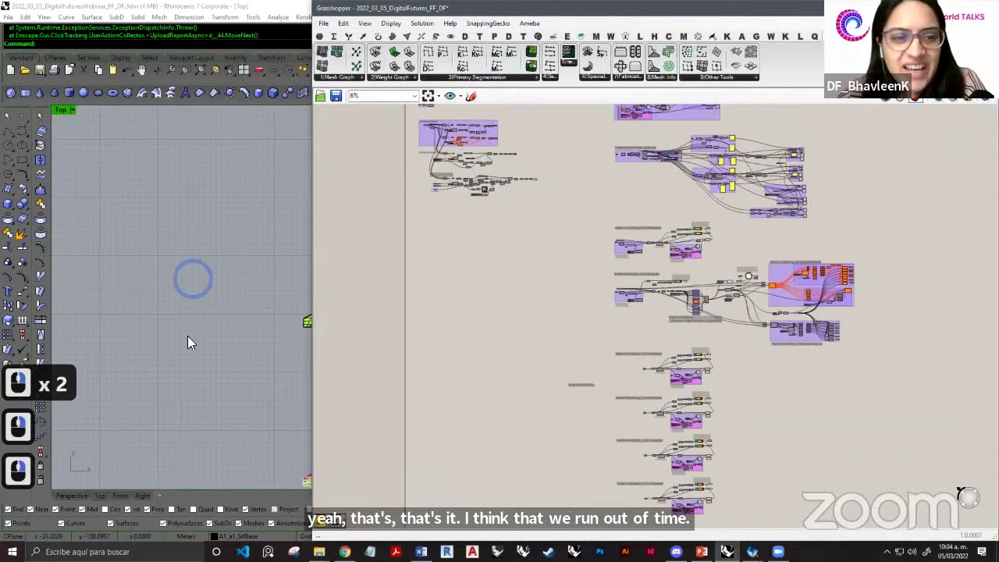
{"action": "left_click", "coordinate": [122, 312]}
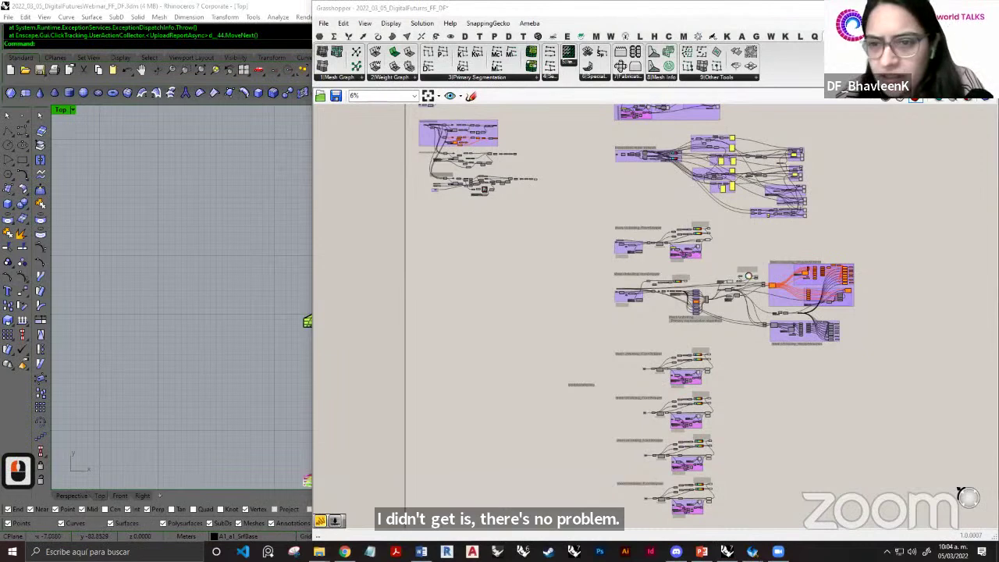
Bring the Rhino model window forward and maximize the Perspective viewport.
{"action": "left_click", "coordinate": [726, 552]}
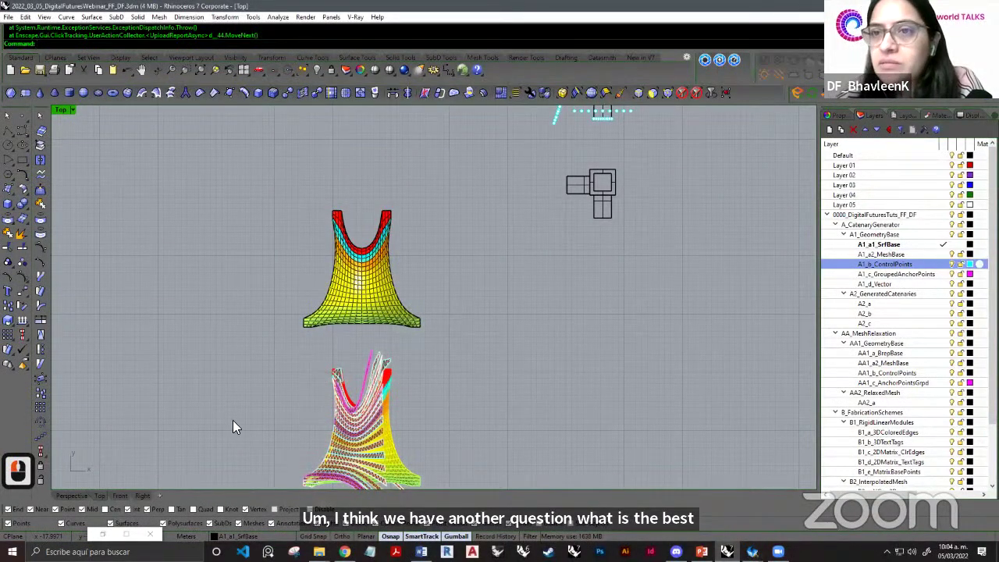
{"action": "right_click_drag", "start_coordinate": [387, 198], "coordinate": [354, 224]}
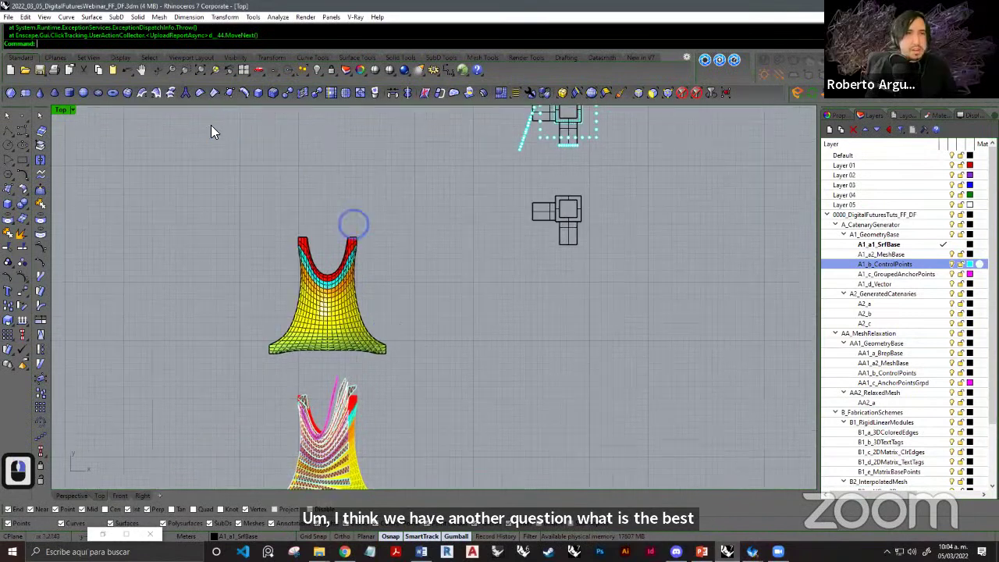
{"action": "double_click", "coordinate": [61, 110]}
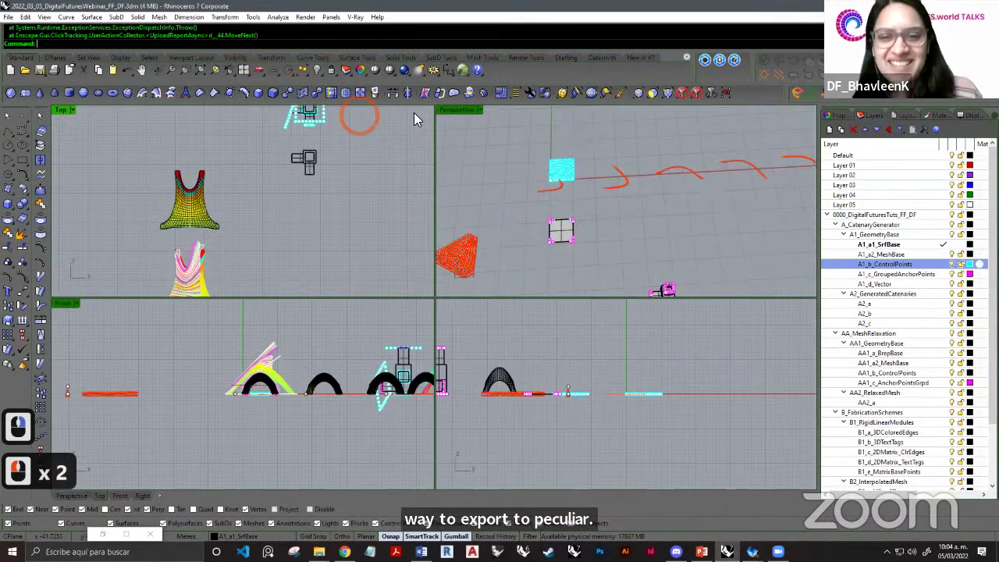
{"action": "double_click", "coordinate": [449, 115]}
{"action": "right_click_drag", "start_coordinate": [409, 252], "coordinate": [446, 216]}
{"action": "scroll", "coordinate": [445, 216], "scroll_direction": "down", "scroll_amount": 15}
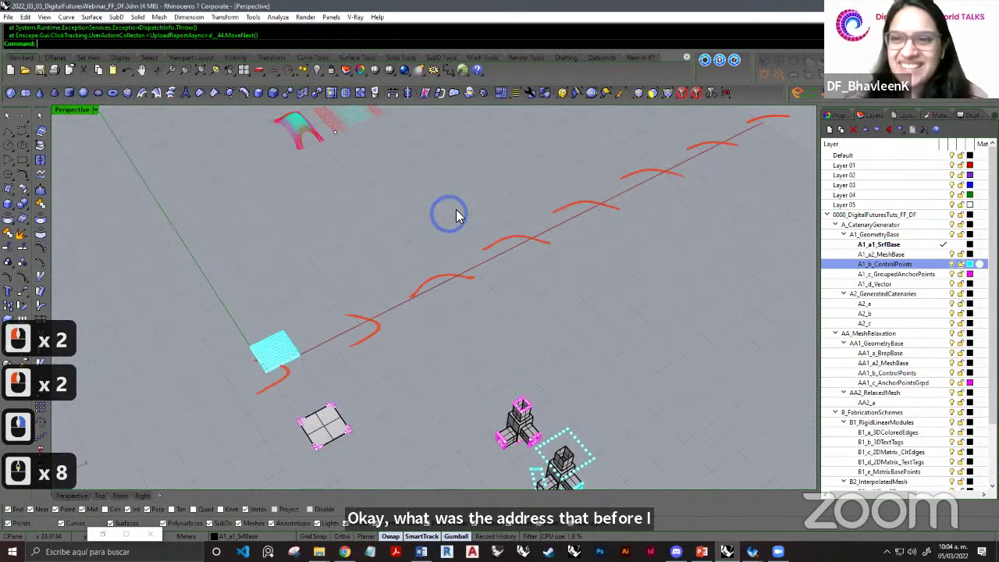
Select all meshes of the small multicoloured segment beside the grey shell models and zoom to the selection.
{"action": "right_click_drag", "start_coordinate": [507, 234], "coordinate": [604, 283], "text": "shift"}
{"action": "scroll", "coordinate": [661, 223], "scroll_direction": "up", "scroll_amount": 18}
{"action": "left_click_drag", "start_coordinate": [640, 215], "coordinate": [486, 433]}
{"action": "right_click_drag", "start_coordinate": [554, 376], "coordinate": [535, 381], "text": "shift"}
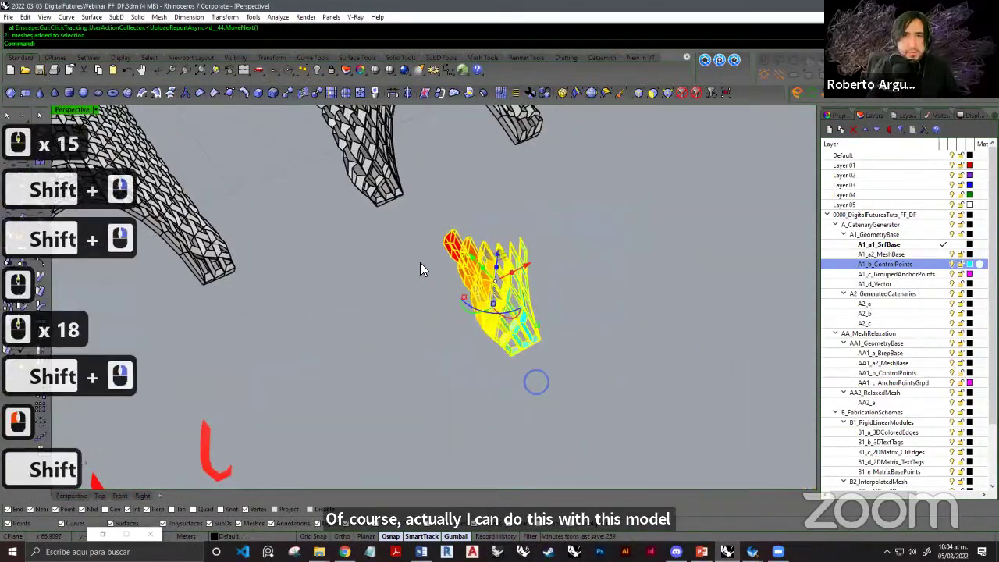
{"action": "scroll", "coordinate": [420, 263], "scroll_direction": "up", "scroll_amount": 2}
{"action": "mouse_move", "coordinate": [392, 287]}
{"action": "right_mouse_down", "text": "shift"}
{"action": "mouse_move", "coordinate": [413, 256]}
{"action": "mouse_move", "coordinate": [397, 287]}
{"action": "right_mouse_up", "text": "shift"}
{"action": "scroll", "coordinate": [404, 289], "scroll_direction": "down", "scroll_amount": 1}
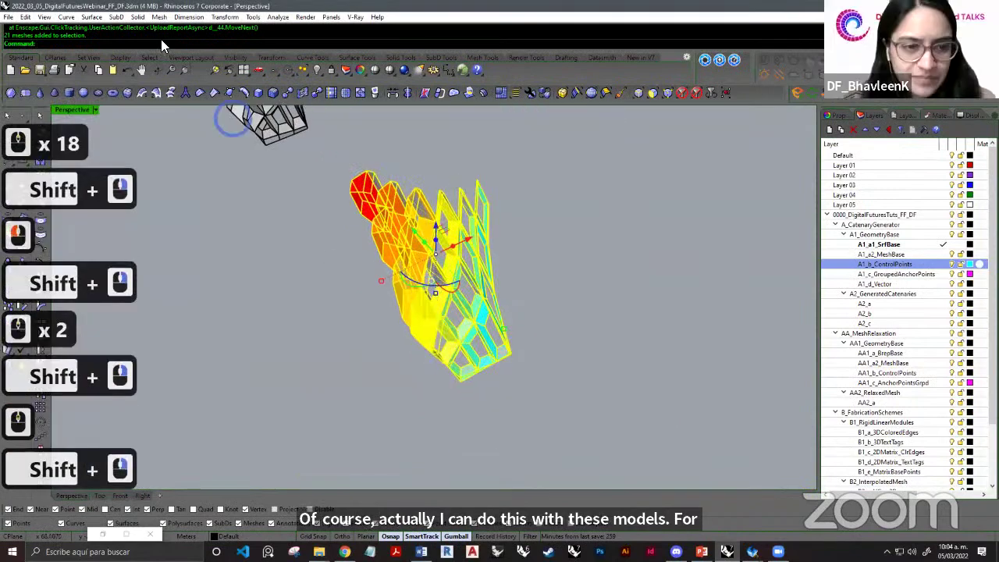
{"action": "left_click", "coordinate": [215, 72]}
{"action": "right_click_drag", "start_coordinate": [489, 276], "coordinate": [447, 276]}
{"action": "scroll", "coordinate": [446, 276], "scroll_direction": "down", "scroll_amount": 5}
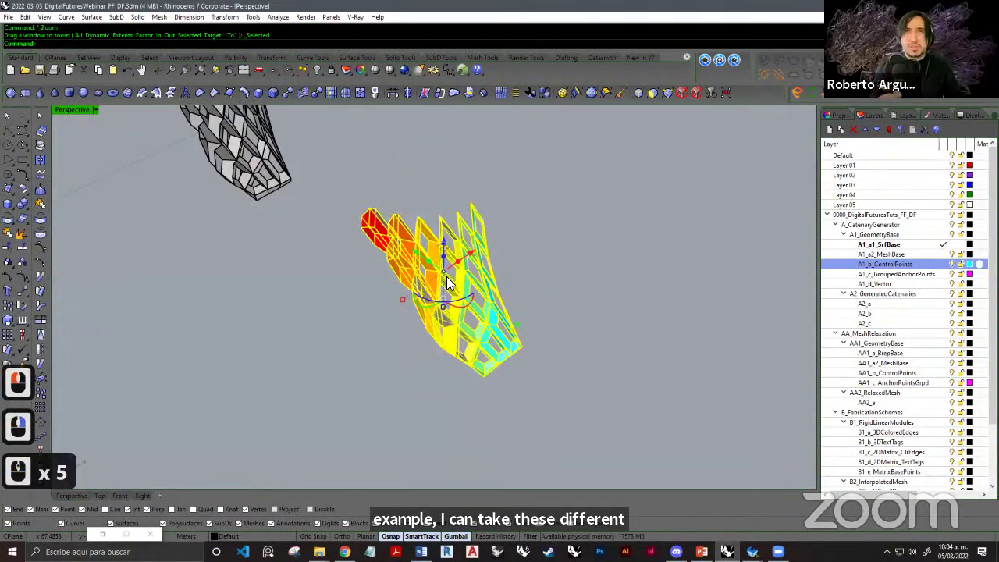
Examine the selected multicoloured segment from several angles and compare it with the complete grey shell models around it.
{"action": "scroll", "coordinate": [376, 218], "scroll_direction": "down", "scroll_amount": 8}
{"action": "right_click_drag", "start_coordinate": [376, 218], "coordinate": [373, 248], "text": "shift"}
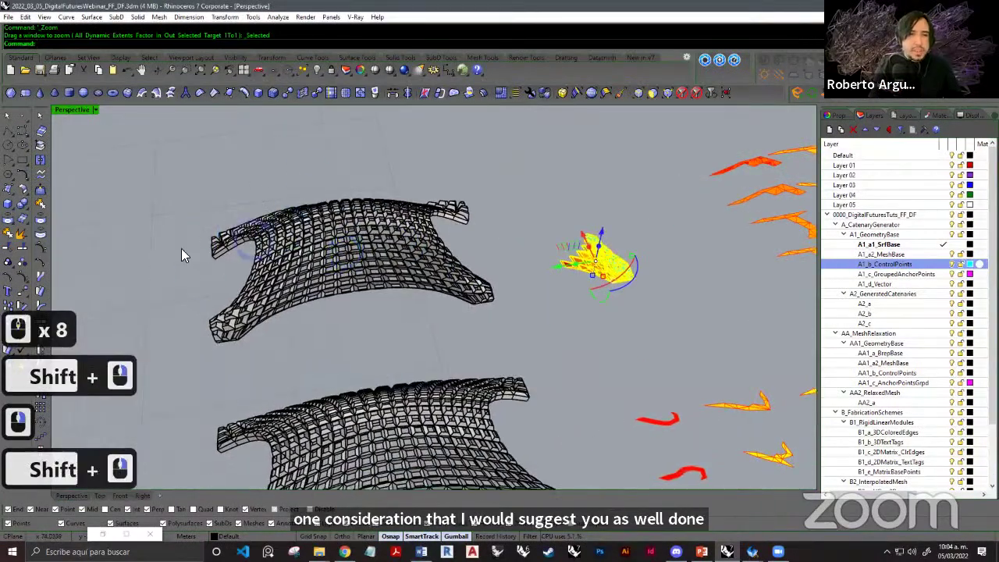
{"action": "right_click_drag", "start_coordinate": [512, 295], "coordinate": [464, 299]}
{"action": "scroll", "coordinate": [625, 375], "scroll_direction": "down", "scroll_amount": 3}
{"action": "right_click_drag", "start_coordinate": [624, 374], "coordinate": [484, 320], "text": "shift"}
{"action": "scroll", "coordinate": [484, 320], "scroll_direction": "up", "scroll_amount": 6}
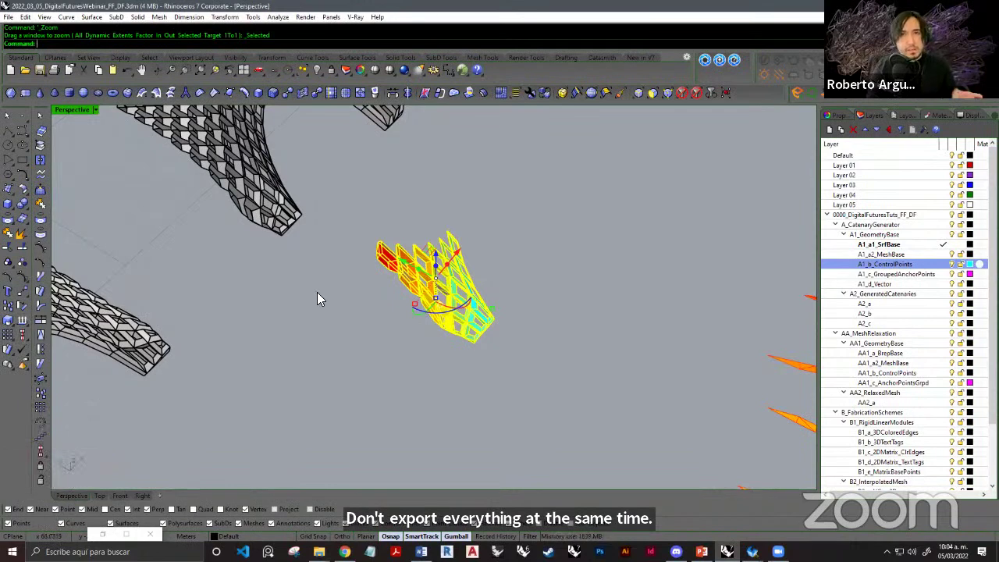
{"action": "right_click_drag", "start_coordinate": [348, 309], "coordinate": [369, 287], "text": "shift"}
{"action": "scroll", "coordinate": [470, 267], "scroll_direction": "up", "scroll_amount": 7}
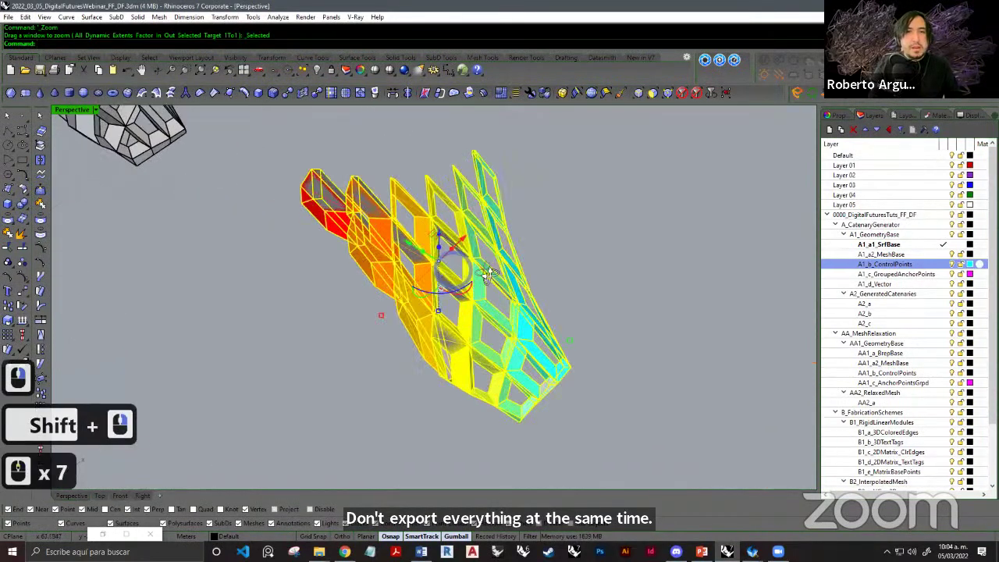
{"action": "right_click_drag", "start_coordinate": [455, 269], "coordinate": [487, 264]}
{"action": "right_click_drag", "start_coordinate": [549, 239], "coordinate": [542, 226], "text": "shift"}
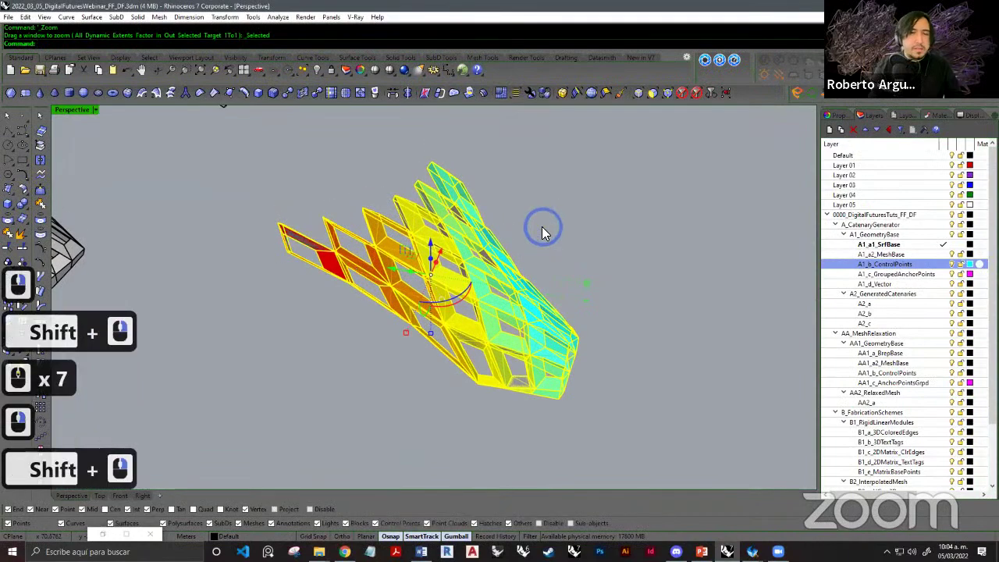
{"action": "right_click_drag", "start_coordinate": [445, 246], "coordinate": [394, 188]}
Start exporting the selected meshes and choose the TutActivities folder inside 2022_03_05_DigitalFutures_DF_FF_Tut as the destination.
{"action": "left_click", "coordinate": [8, 17]}
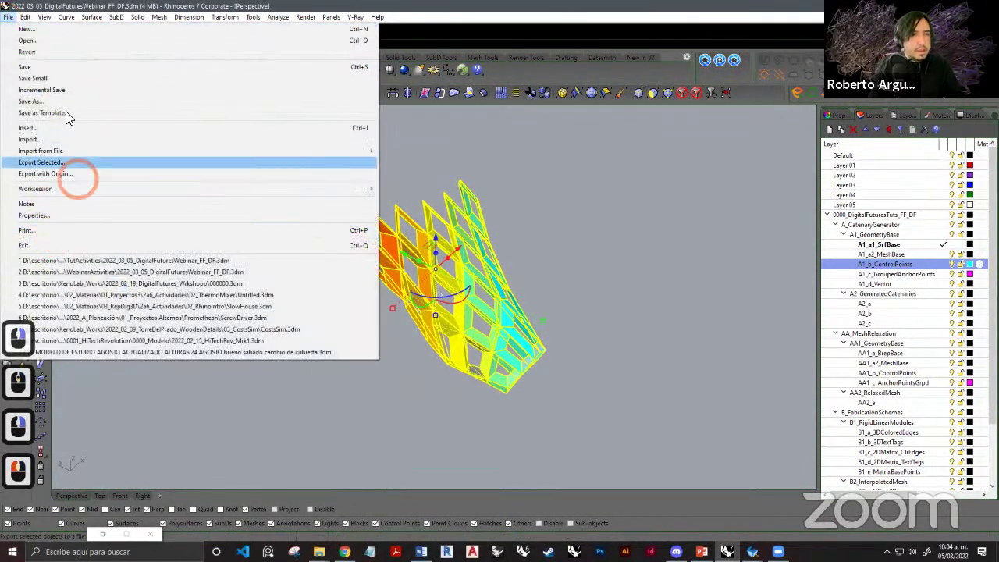
{"action": "left_click", "coordinate": [41, 161]}
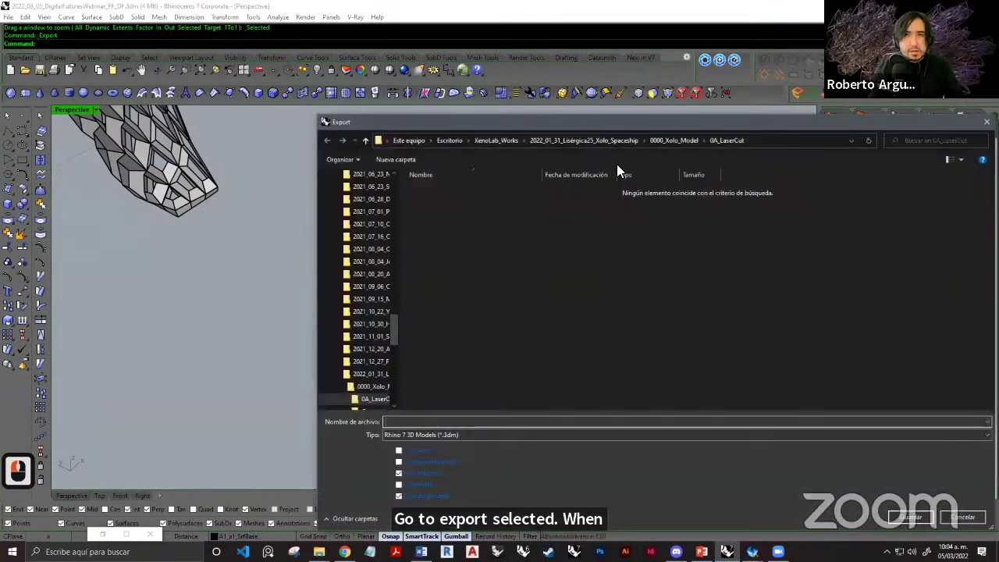
{"action": "left_click", "coordinate": [658, 349]}
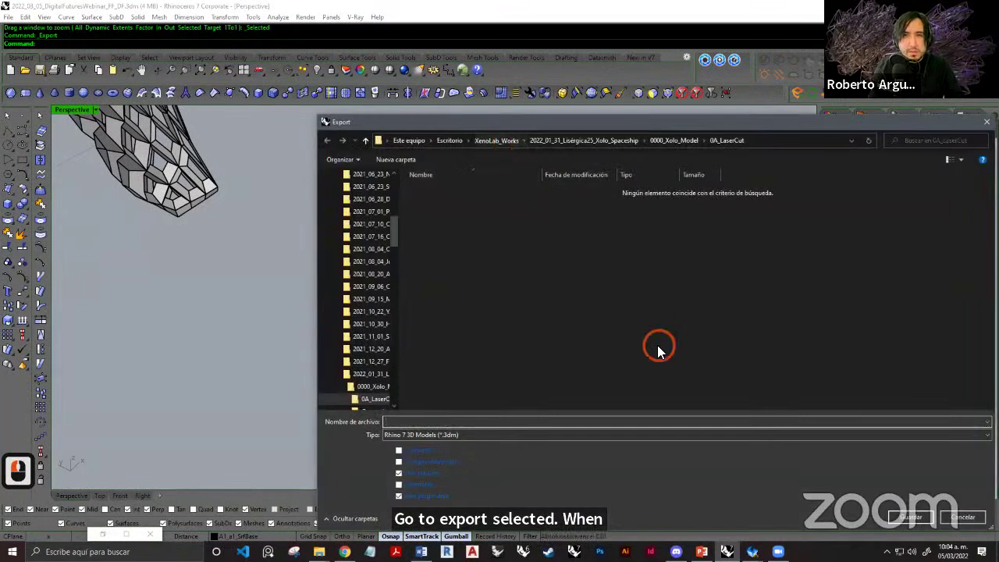
{"action": "key", "text": "alt+Up"}
{"action": "key", "text": "alt+Up"}
{"action": "key", "text": "alt+Up"}
{"action": "scroll", "coordinate": [648, 328], "scroll_direction": "down", "scroll_amount": 20}
{"action": "left_click", "coordinate": [500, 403]}
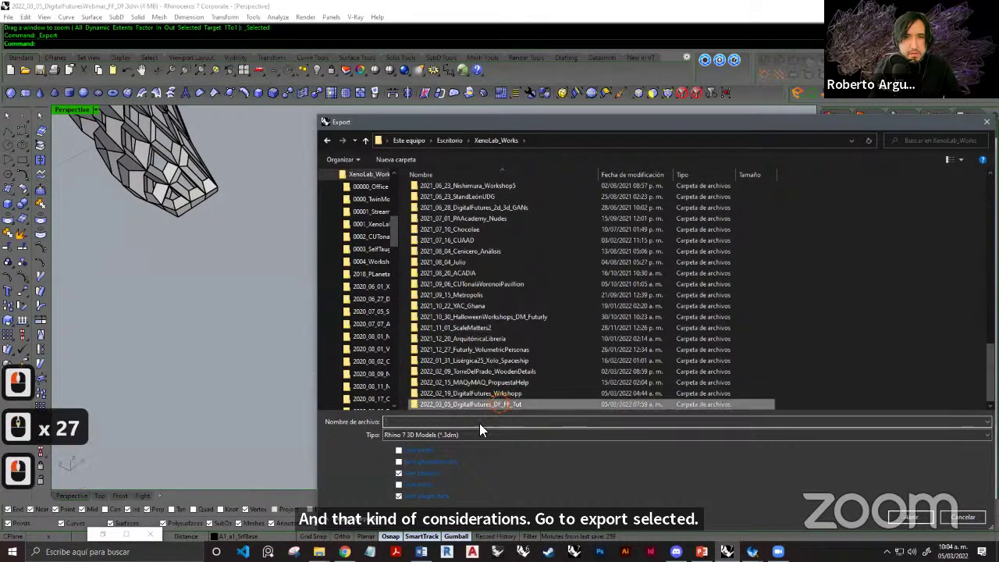
{"action": "double_click", "coordinate": [499, 403]}
{"action": "left_click", "coordinate": [454, 192]}
{"action": "double_click", "coordinate": [453, 199]}
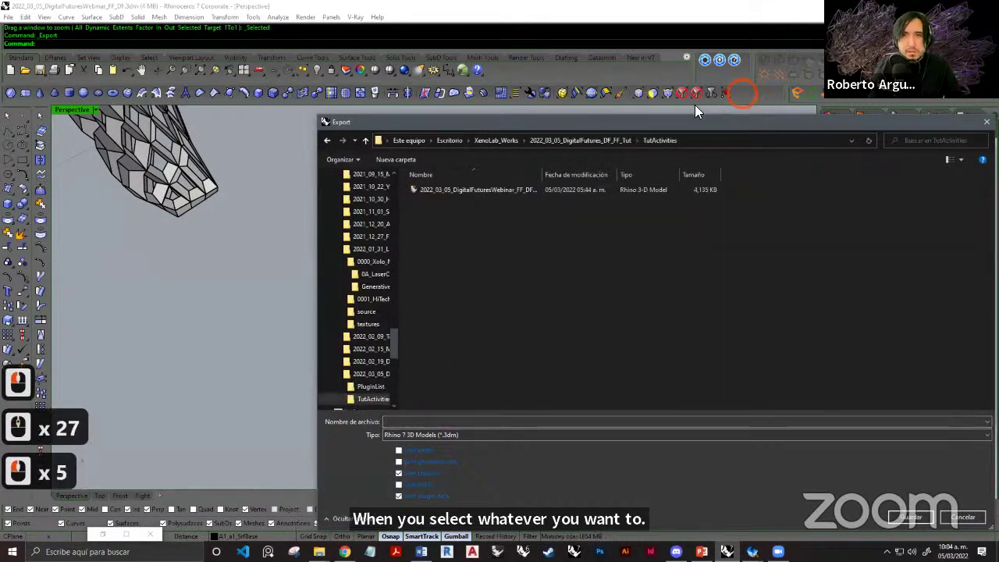
Set the export file type to OBJ (*.obj) and save the file under the name DF1111.
{"action": "left_click", "coordinate": [507, 380]}
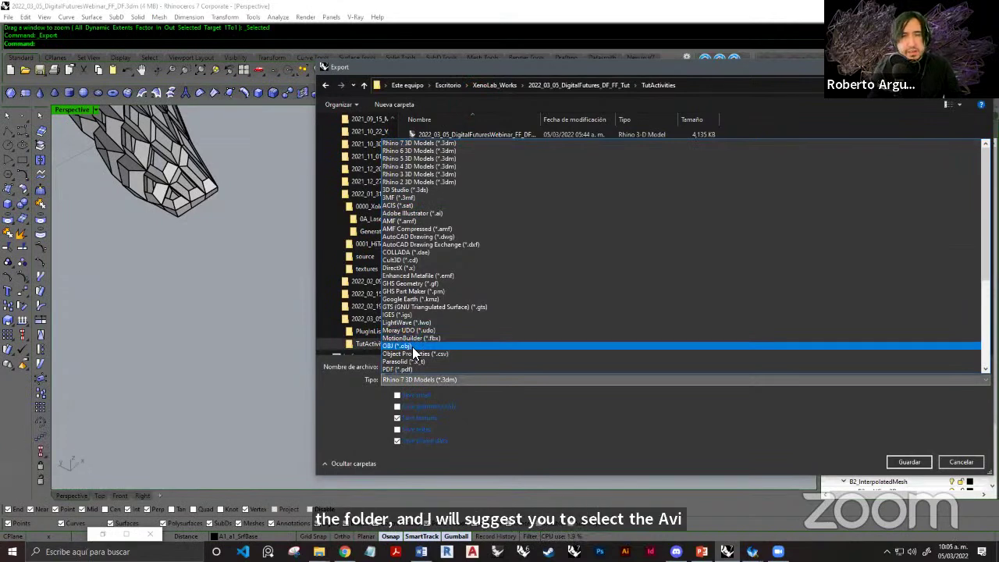
{"action": "scroll", "coordinate": [422, 328], "scroll_direction": "down", "scroll_amount": 1}
{"action": "scroll", "coordinate": [421, 328], "scroll_direction": "down", "scroll_amount": 4}
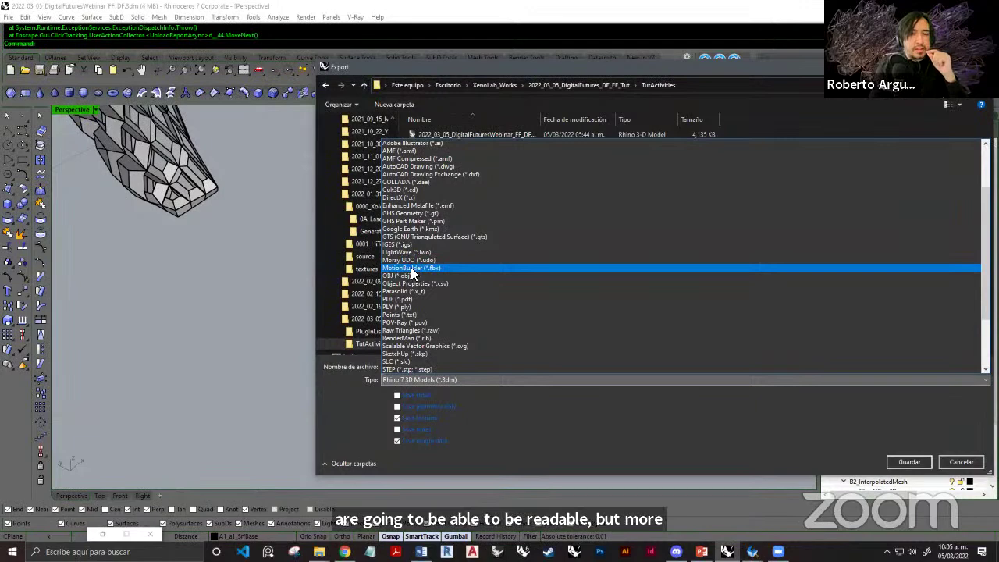
{"action": "left_click", "coordinate": [413, 268]}
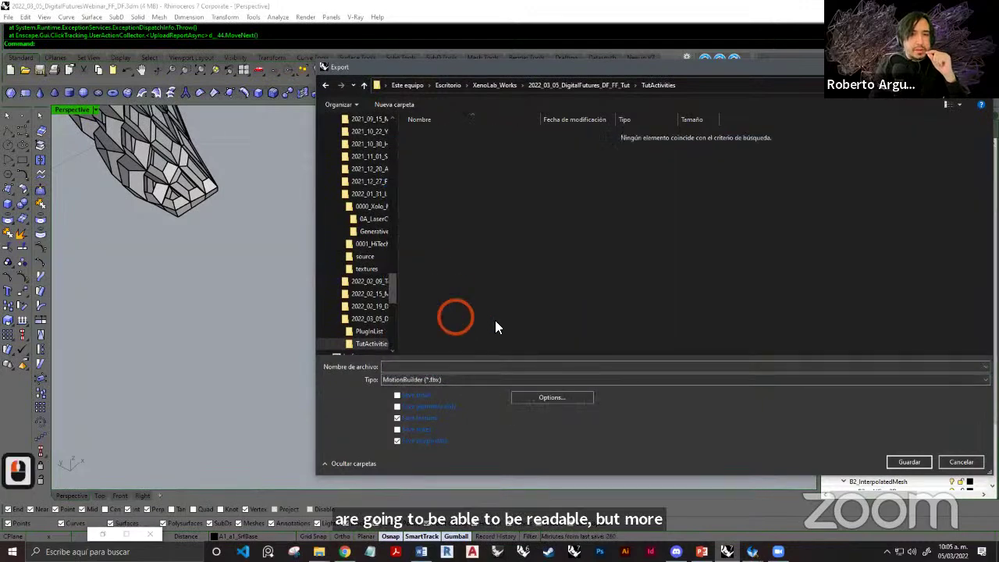
{"action": "left_click", "coordinate": [434, 379]}
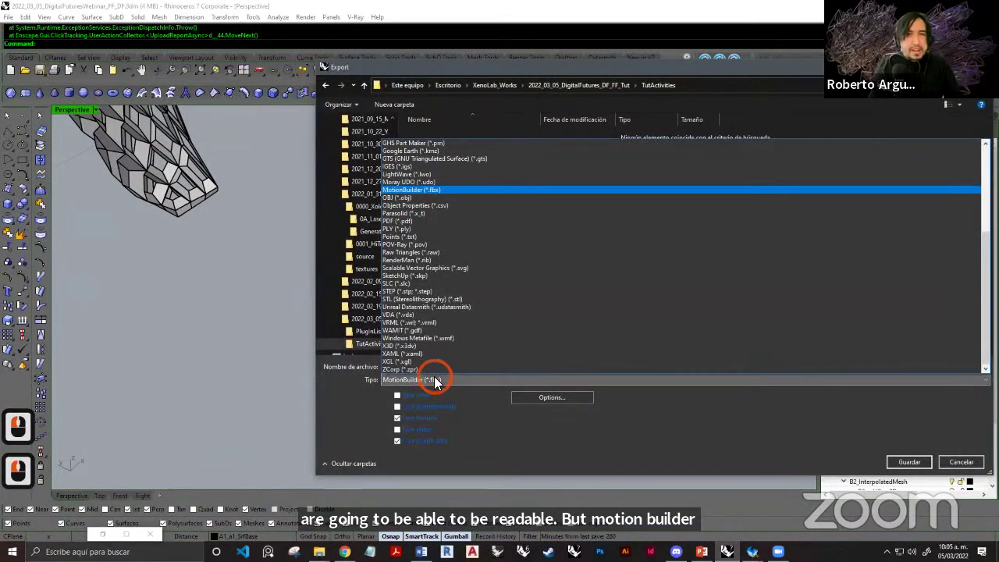
{"action": "left_click", "coordinate": [413, 198]}
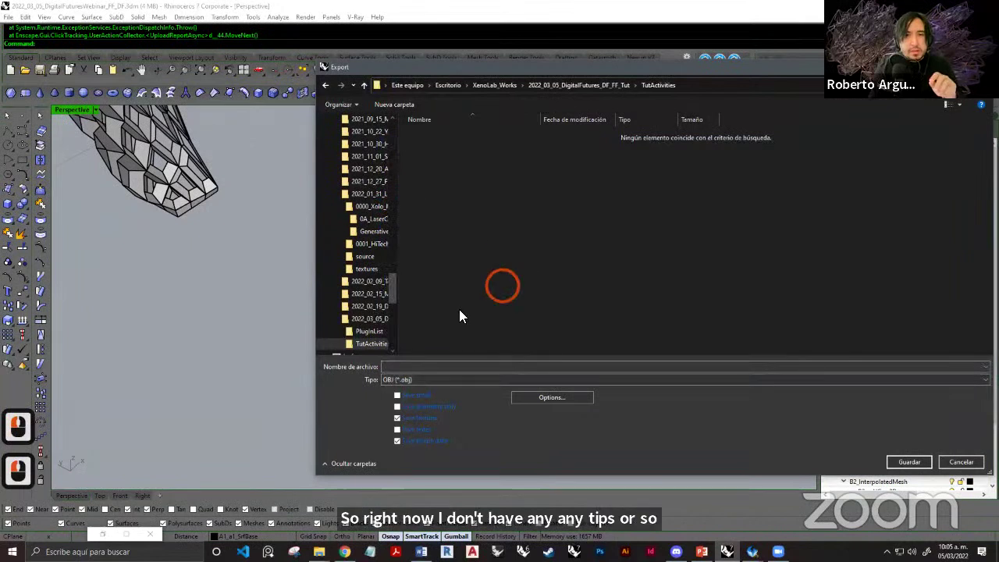
{"action": "left_click", "coordinate": [446, 365]}
{"action": "type", "text": "DF111"}
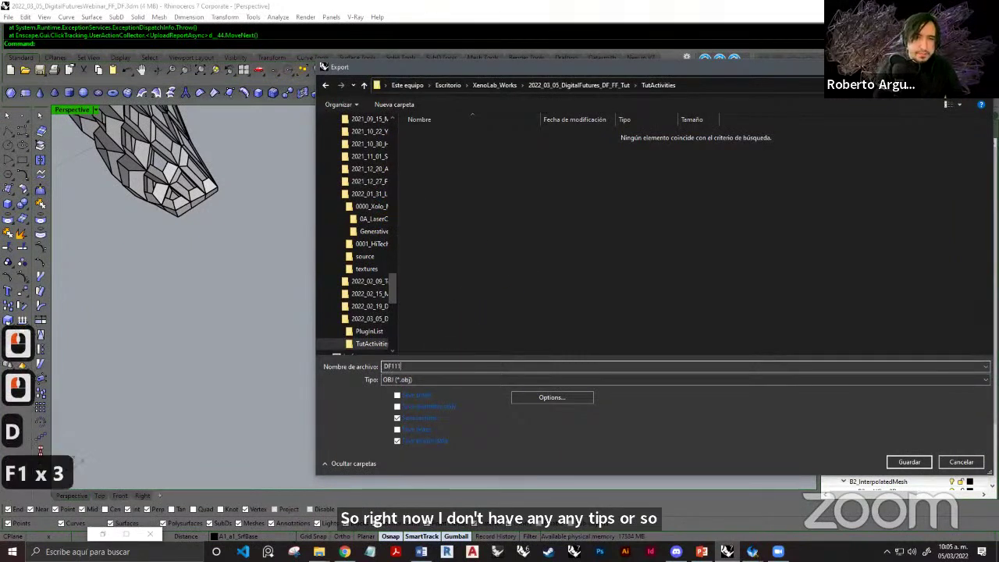
{"action": "type", "text": "1"}
{"action": "left_click", "coordinate": [910, 461]}
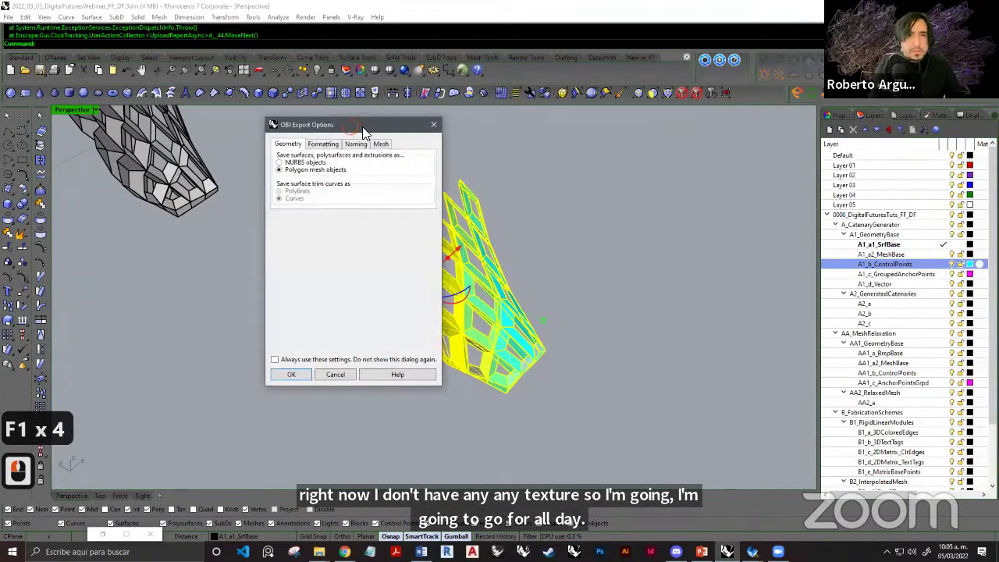
Enable Map Rhino Z to OBJ Y in the formatting settings of the OBJ export options.
{"action": "left_click_drag", "start_coordinate": [362, 118], "coordinate": [493, 119]}
{"action": "left_click", "coordinate": [451, 136]}
{"action": "left_click", "coordinate": [414, 136]}
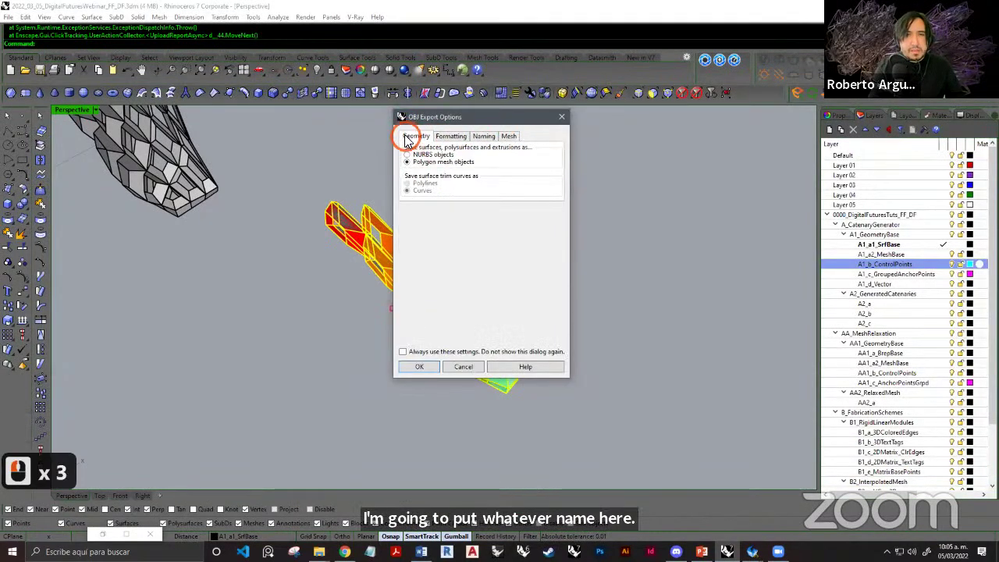
{"action": "left_click", "coordinate": [451, 136]}
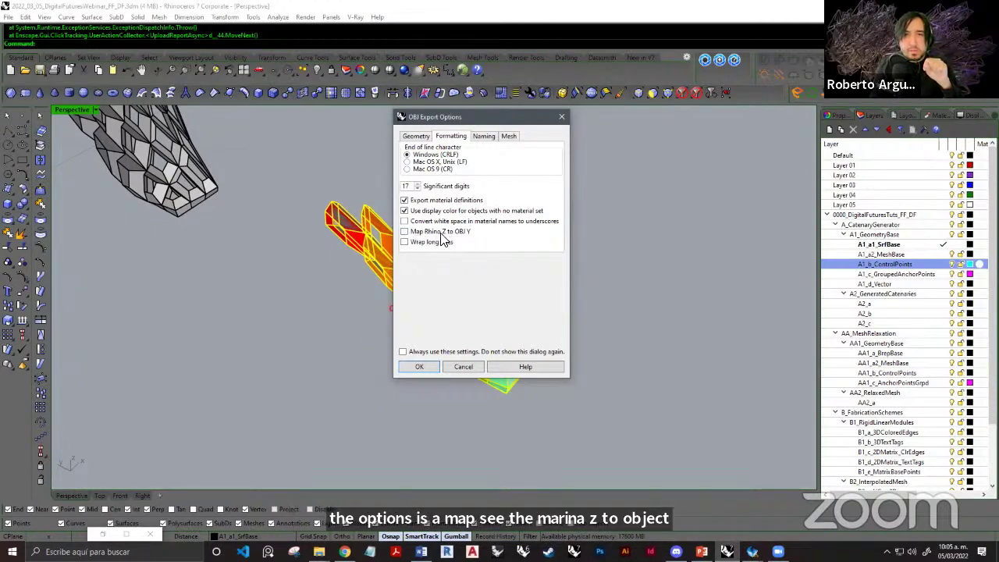
{"action": "left_click", "coordinate": [405, 232]}
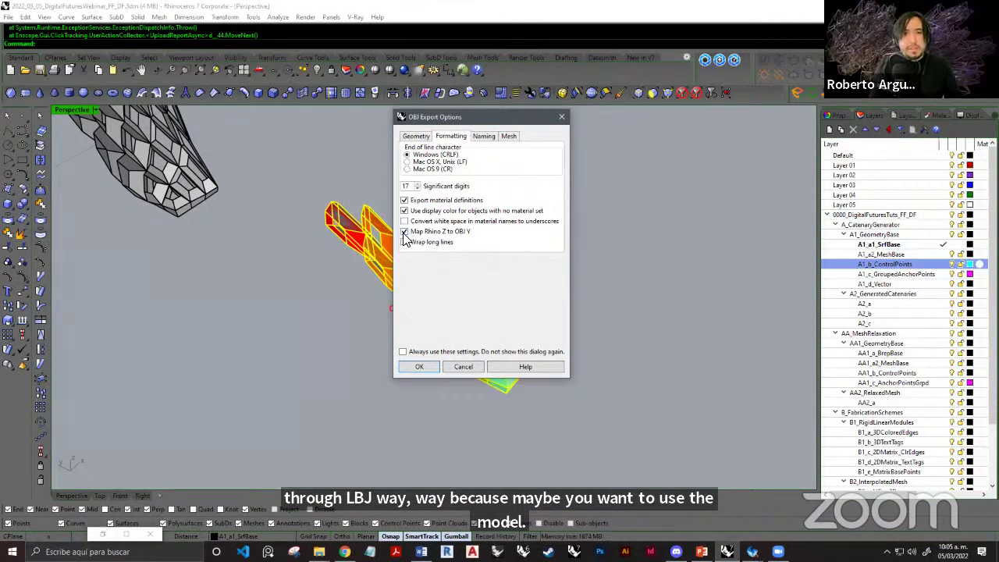
Disable Map Rhino Z to OBJ Y, review the naming and mesh options, and complete the OBJ export.
{"action": "left_click", "coordinate": [427, 233]}
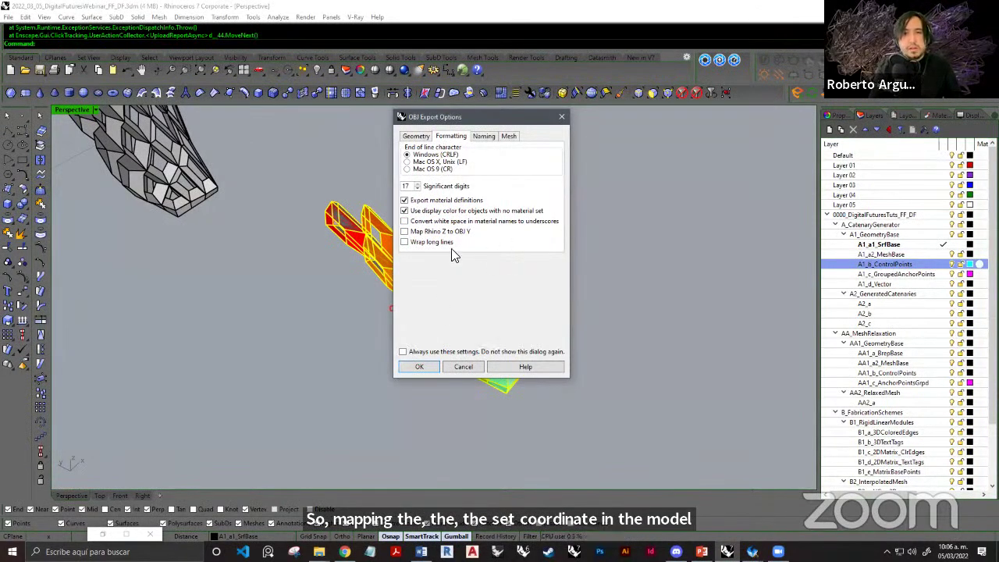
{"action": "left_click", "coordinate": [484, 136]}
{"action": "left_click", "coordinate": [507, 135]}
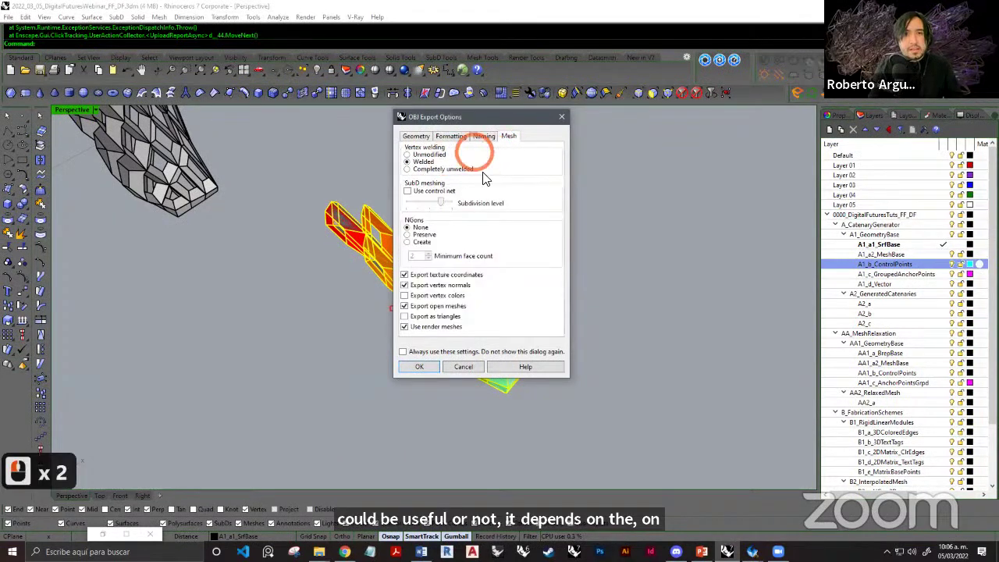
{"action": "left_click", "coordinate": [483, 137]}
{"action": "left_click", "coordinate": [455, 136]}
{"action": "left_click", "coordinate": [488, 137]}
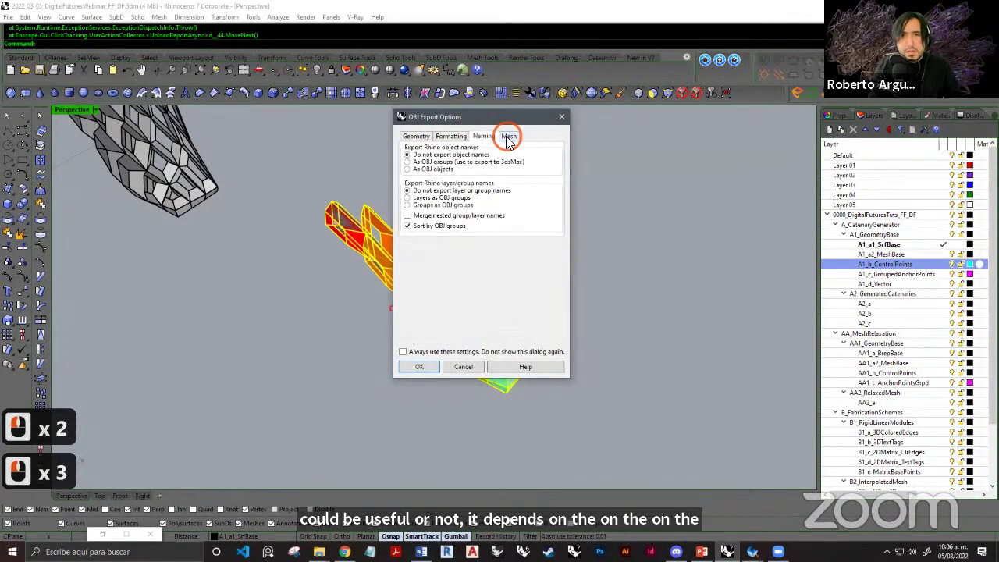
{"action": "left_click", "coordinate": [508, 135]}
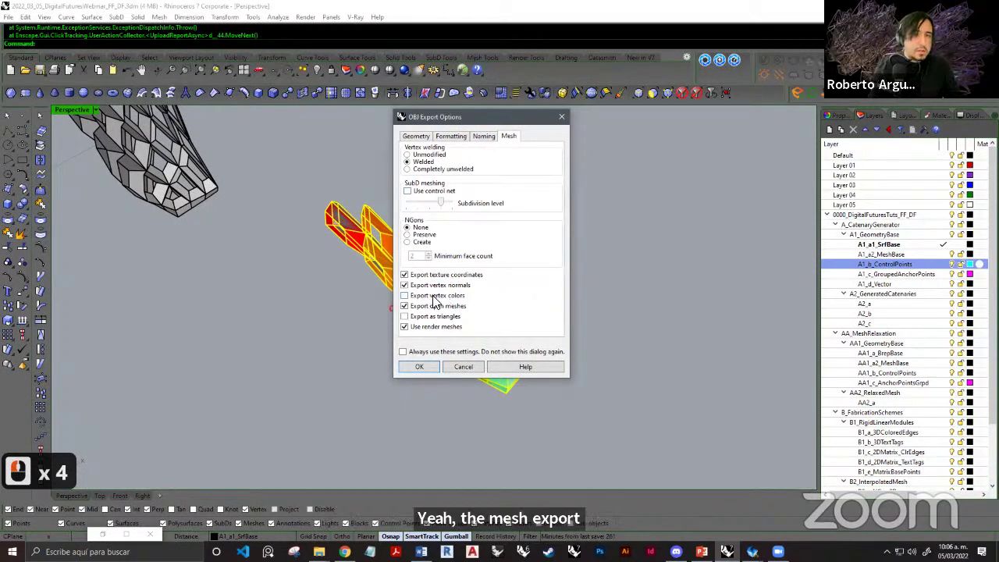
{"action": "left_click", "coordinate": [484, 137]}
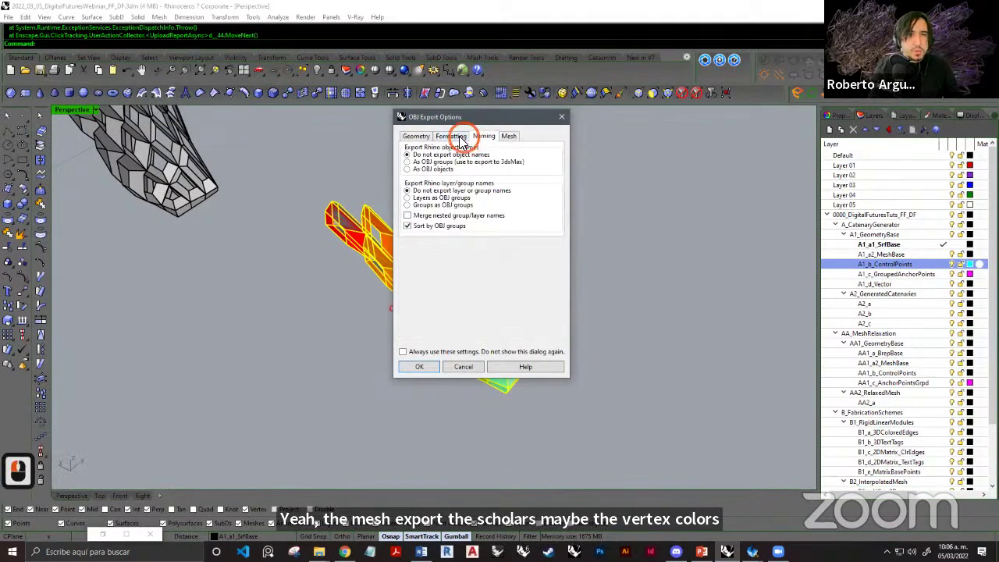
{"action": "left_click", "coordinate": [451, 137]}
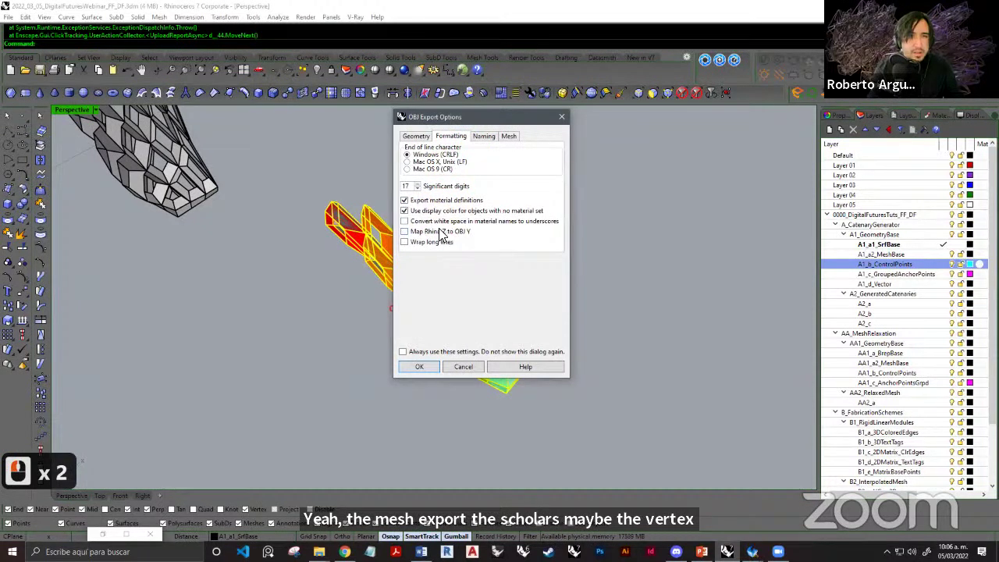
{"action": "left_click", "coordinate": [420, 367]}
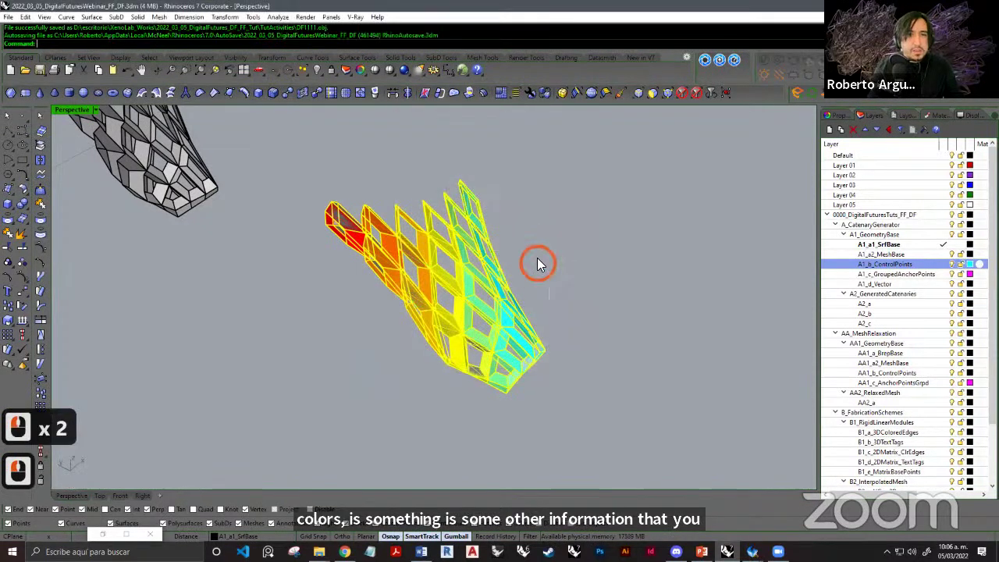
Switch to Pepakura Designer and start opening a model file.
{"action": "left_click", "coordinate": [474, 393]}
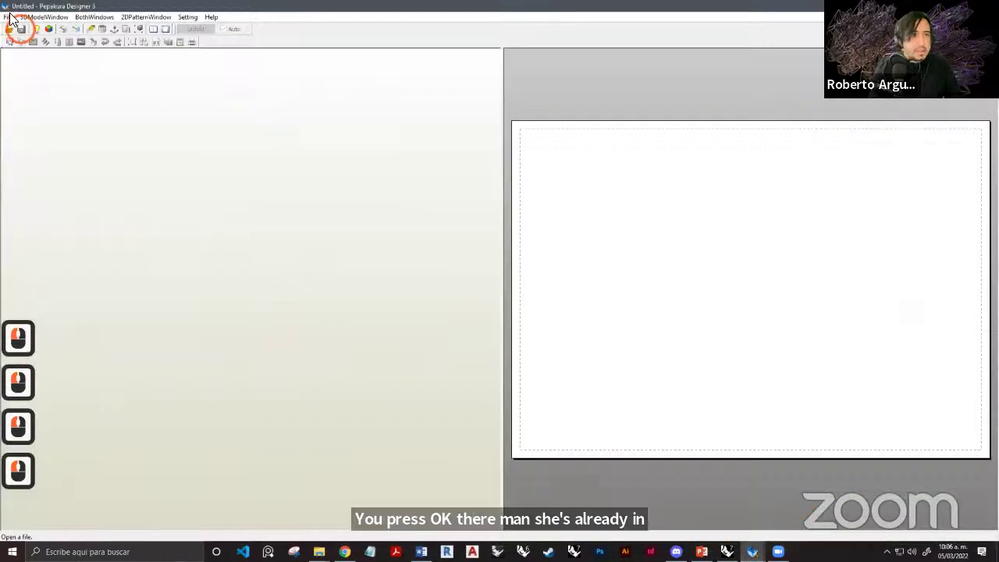
{"action": "left_click", "coordinate": [8, 17]}
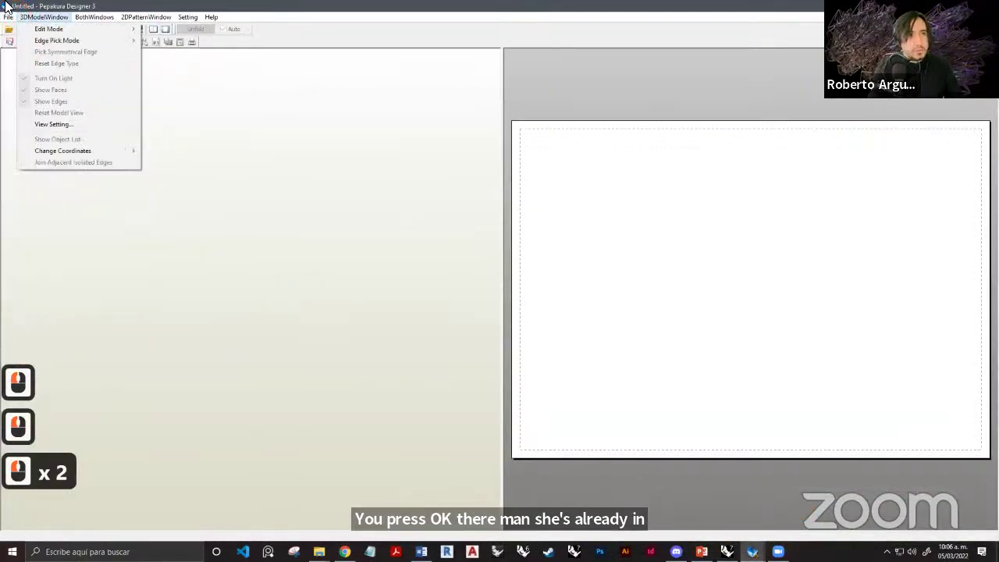
{"action": "left_click", "coordinate": [26, 29]}
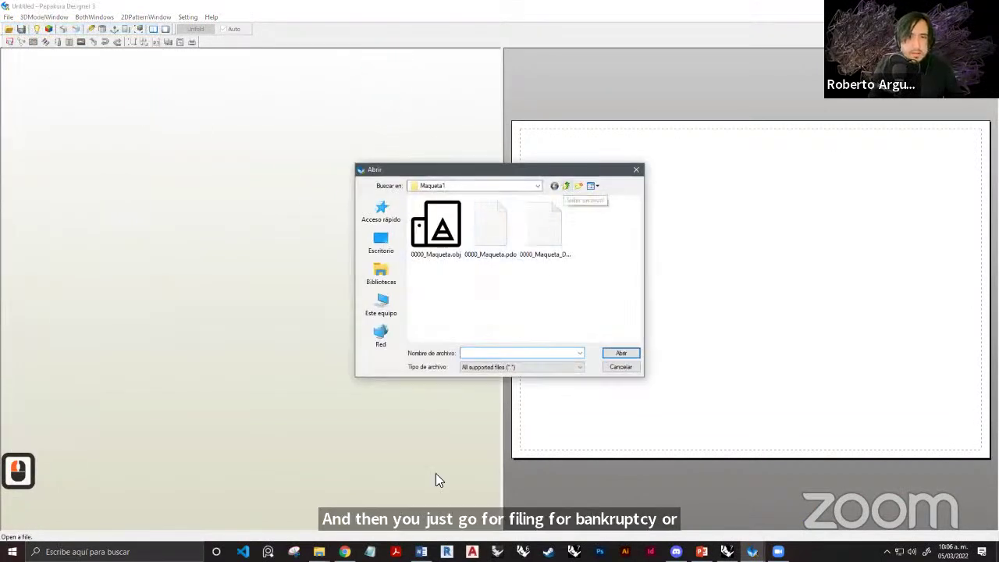
{"action": "left_click", "coordinate": [294, 550]}
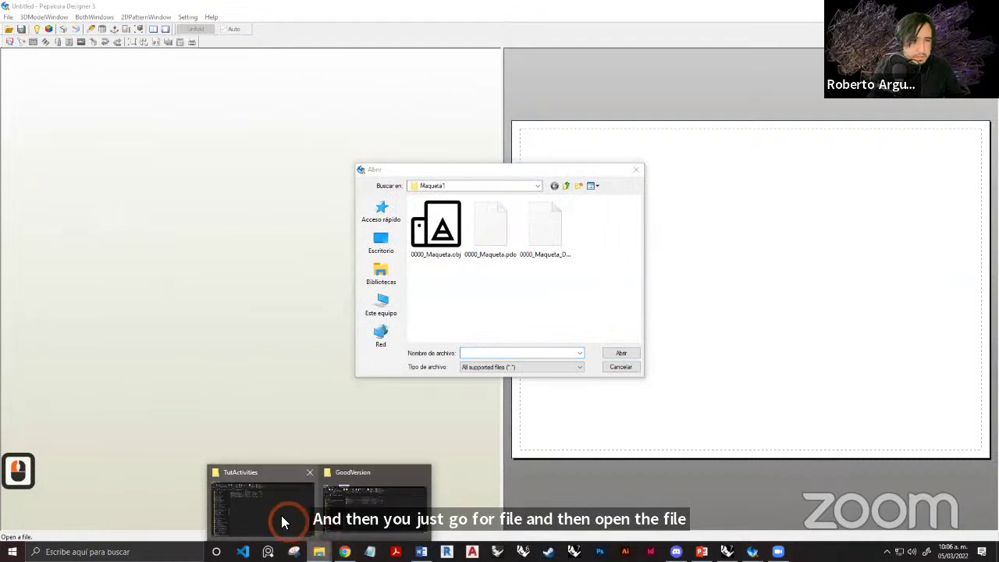
{"action": "left_click", "coordinate": [407, 178]}
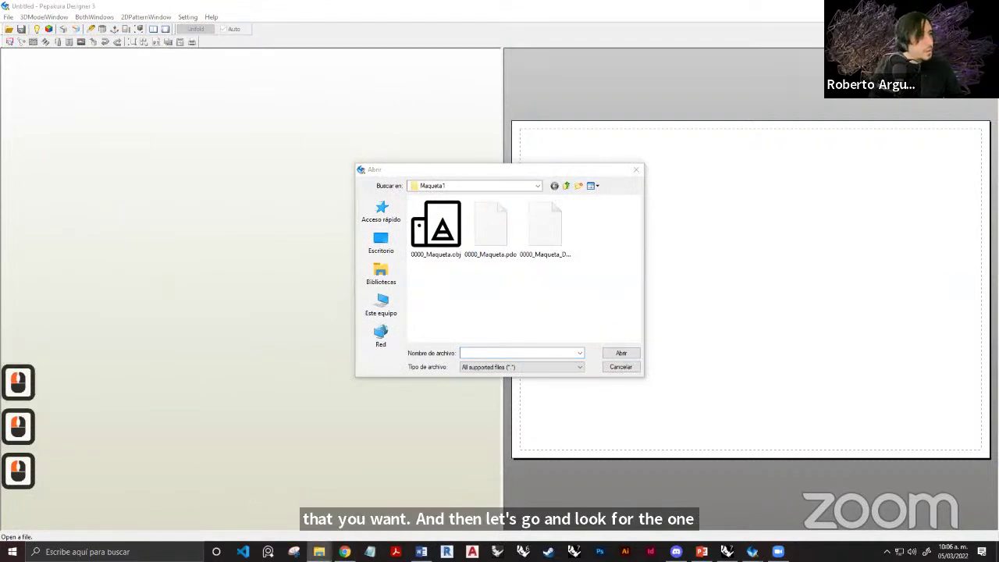
{"action": "key", "text": "ctrl+c"}
{"action": "left_click", "coordinate": [486, 185]}
{"action": "key", "text": "ctrl+v"}
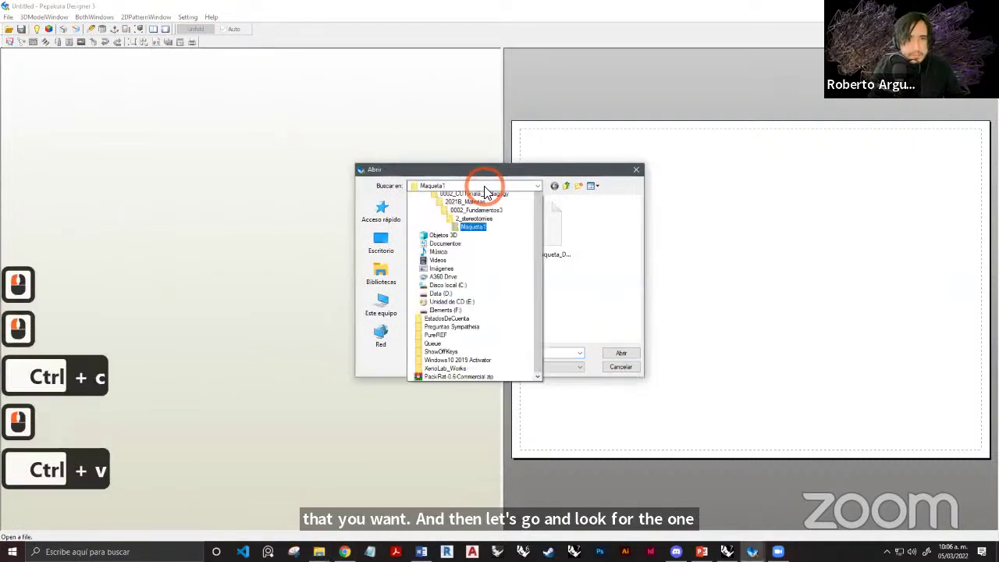
{"action": "key", "text": "ctrl+v"}
{"action": "left_click", "coordinate": [595, 242]}
{"action": "key", "text": "Escape"}
{"action": "key", "text": "Escape"}
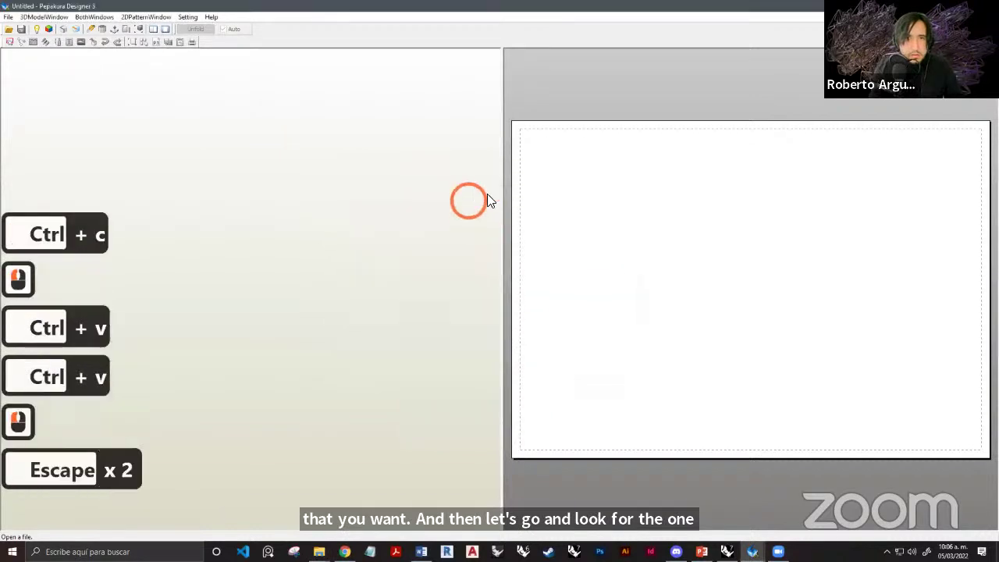
Start opening a file again and browse to the 2022_03_05_DigitalFutures_DF_FF_Tut folder inside XenoLab_Works.
{"action": "left_click", "coordinate": [8, 17]}
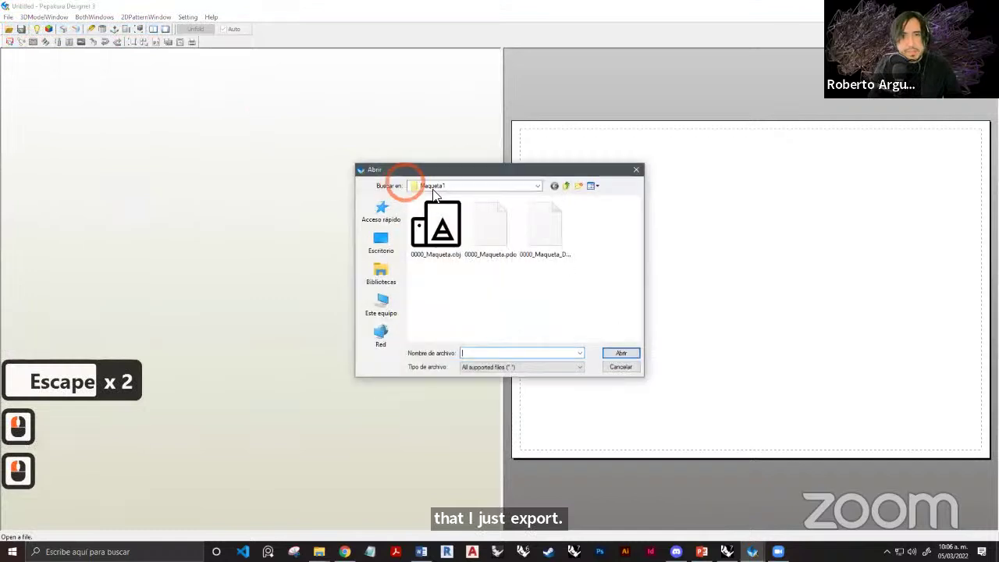
{"action": "left_click", "coordinate": [568, 186]}
{"action": "left_click", "coordinate": [567, 186]}
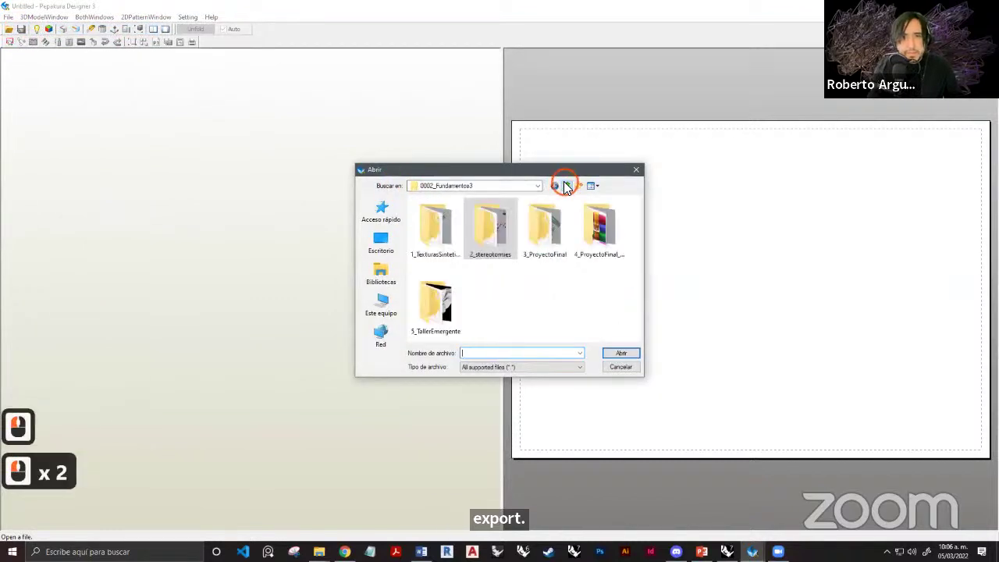
{"action": "left_click", "coordinate": [567, 186]}
{"action": "left_click", "coordinate": [567, 186]}
{"action": "left_click", "coordinate": [568, 186]}
{"action": "scroll", "coordinate": [498, 263], "scroll_direction": "down", "scroll_amount": 20}
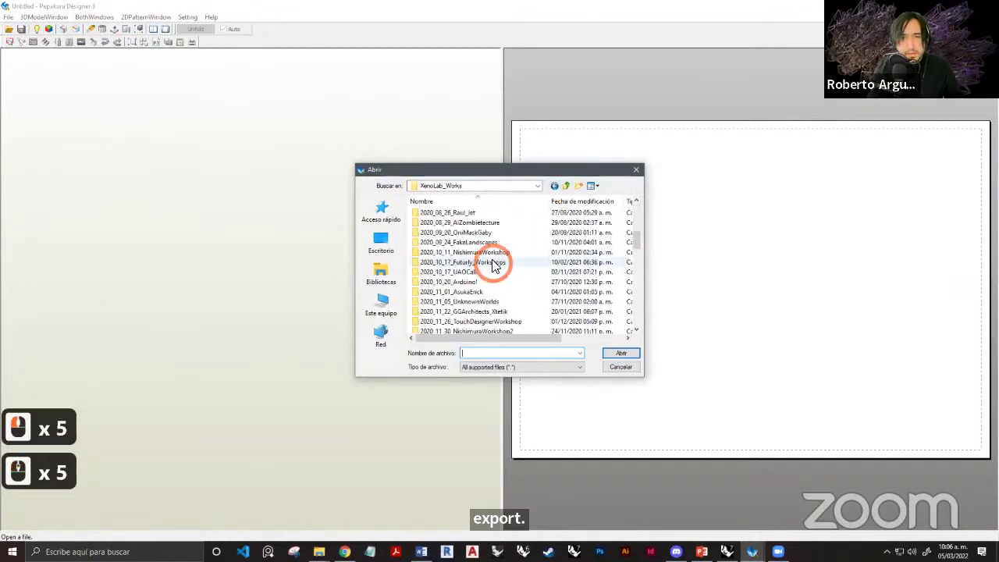
{"action": "double_click", "coordinate": [500, 322]}
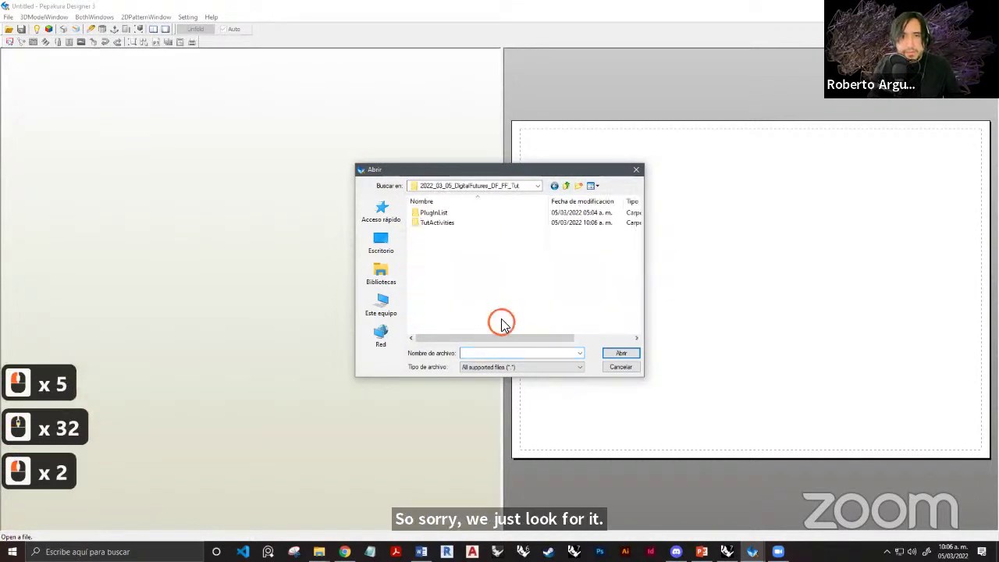
Open DF1111.obj from the TutActivities folder.
{"action": "left_click", "coordinate": [456, 222]}
{"action": "double_click", "coordinate": [457, 223]}
{"action": "left_click", "coordinate": [428, 217]}
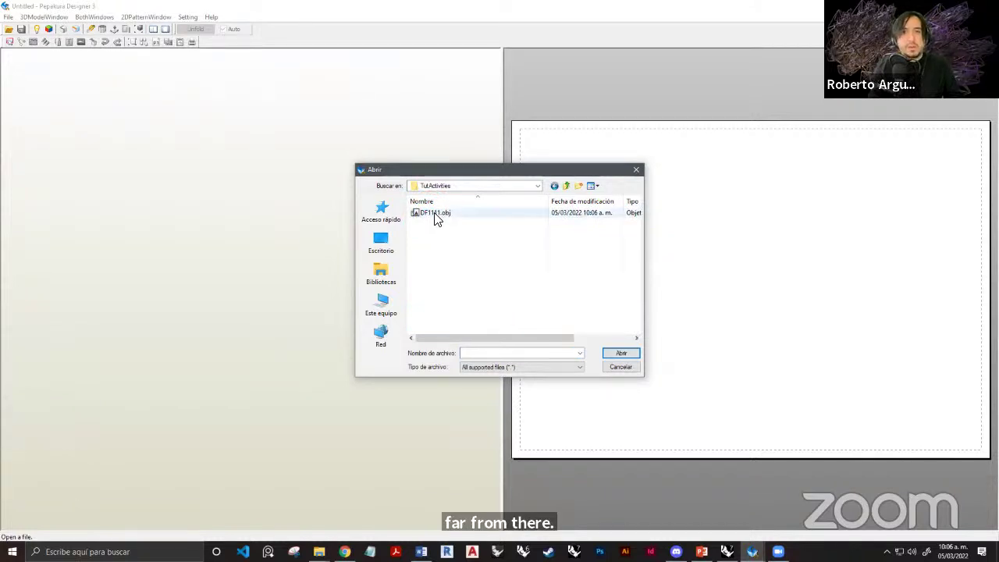
{"action": "double_click", "coordinate": [434, 214]}
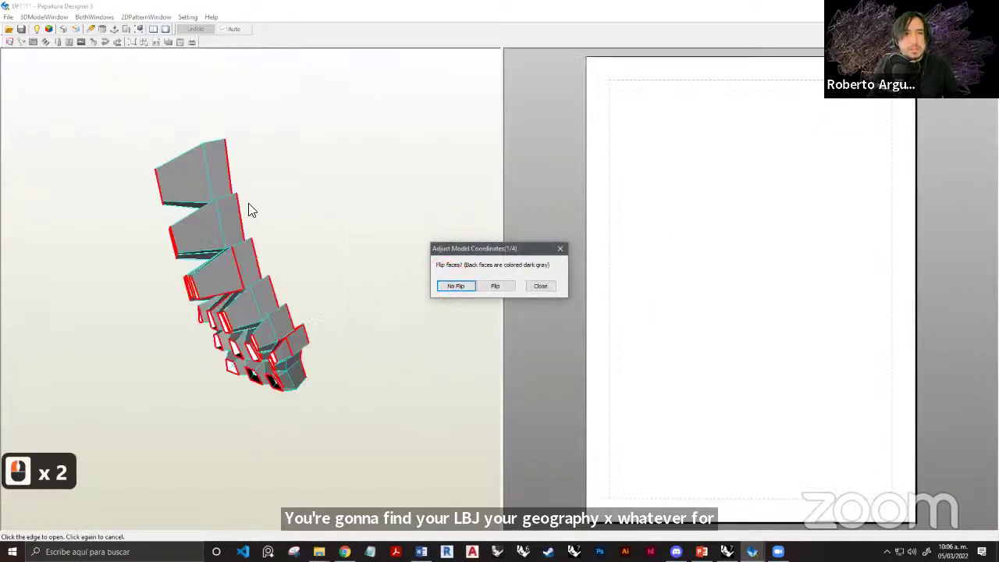
Complete the model coordinate adjustment with No Flip for the faces and the front direction left unchanged.
{"action": "right_click_drag", "start_coordinate": [279, 216], "coordinate": [317, 235]}
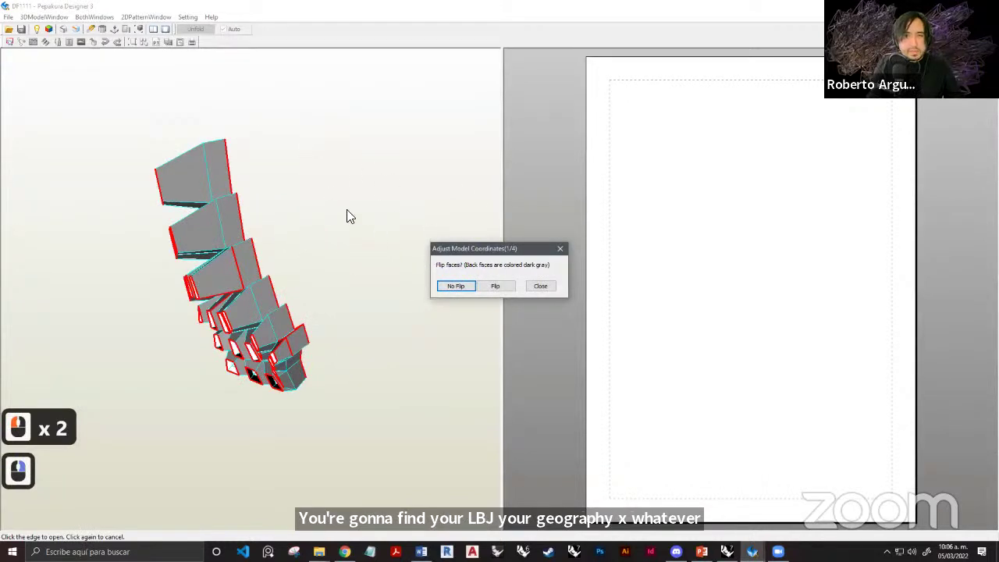
{"action": "left_click_drag", "start_coordinate": [457, 244], "coordinate": [432, 237]}
{"action": "left_click", "coordinate": [468, 282]}
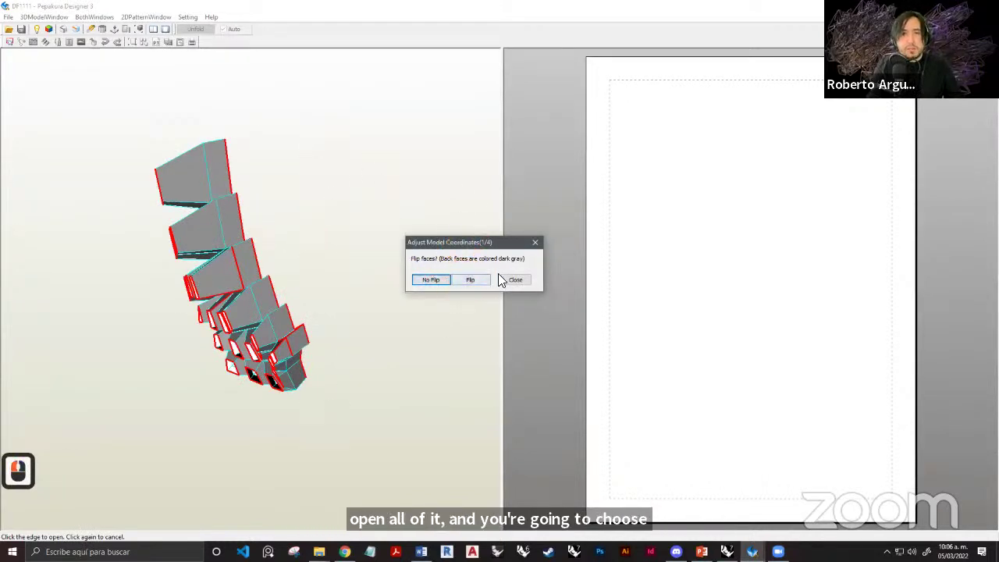
{"action": "left_click", "coordinate": [432, 280]}
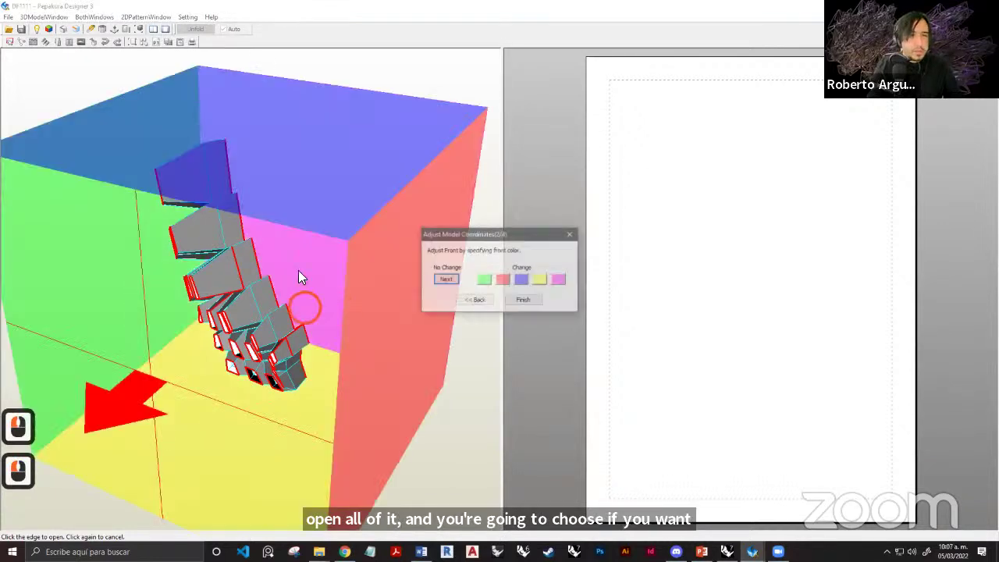
{"action": "left_click", "coordinate": [523, 301]}
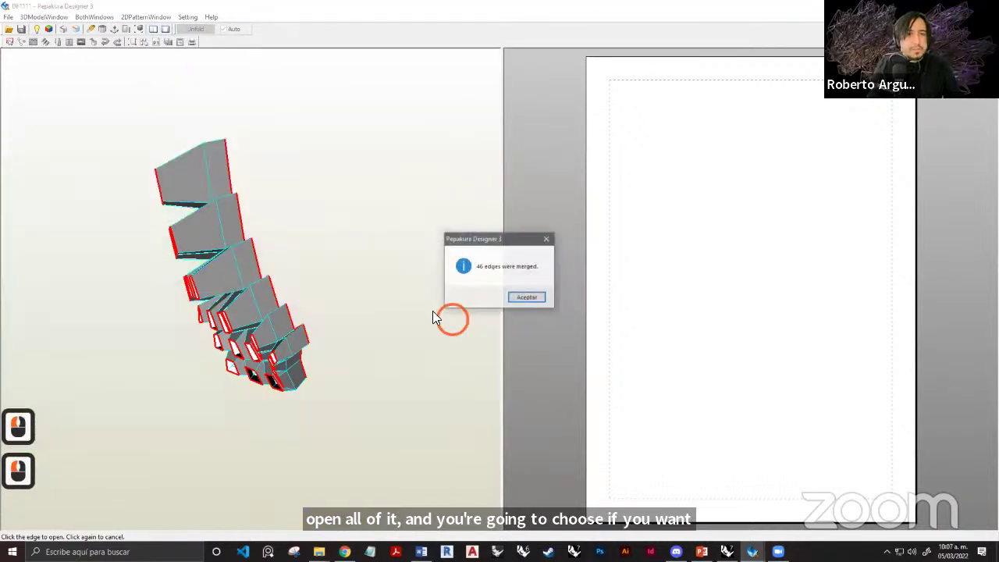
{"action": "left_click", "coordinate": [521, 297]}
Unfold the model into a 2D pattern and move the large branching part lower on the page.
{"action": "left_click_drag", "start_coordinate": [398, 260], "coordinate": [344, 241]}
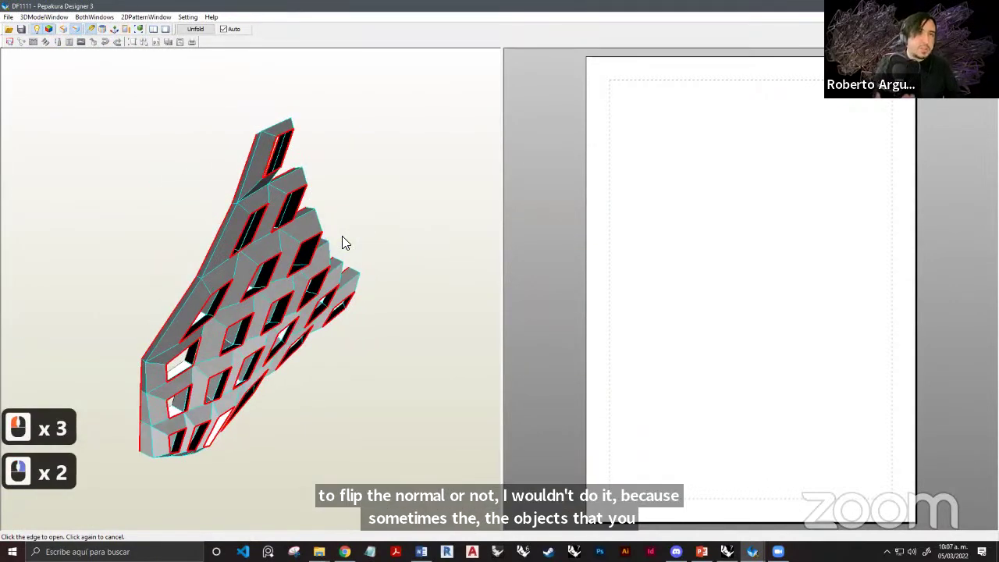
{"action": "left_click_drag", "start_coordinate": [346, 241], "coordinate": [178, 81]}
{"action": "left_click", "coordinate": [196, 30]}
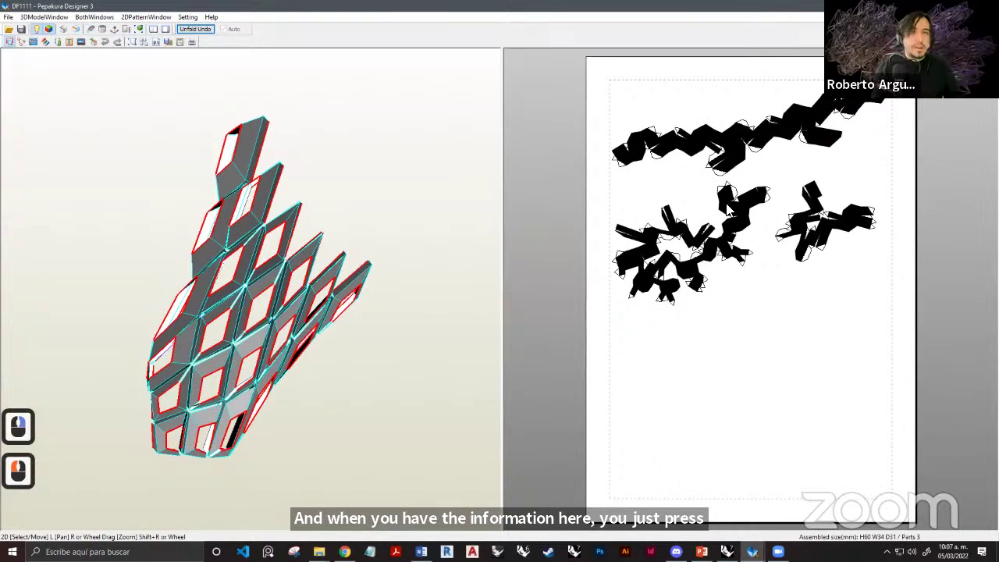
{"action": "left_click_drag", "start_coordinate": [725, 258], "coordinate": [723, 322]}
Examine the unfolded pattern parts and their glue flaps up close alongside the 3D model.
{"action": "right_click_drag", "start_coordinate": [160, 301], "coordinate": [244, 250]}
{"action": "scroll", "coordinate": [244, 249], "scroll_direction": "down", "scroll_amount": 8}
{"action": "scroll", "coordinate": [244, 250], "scroll_direction": "up", "scroll_amount": 20}
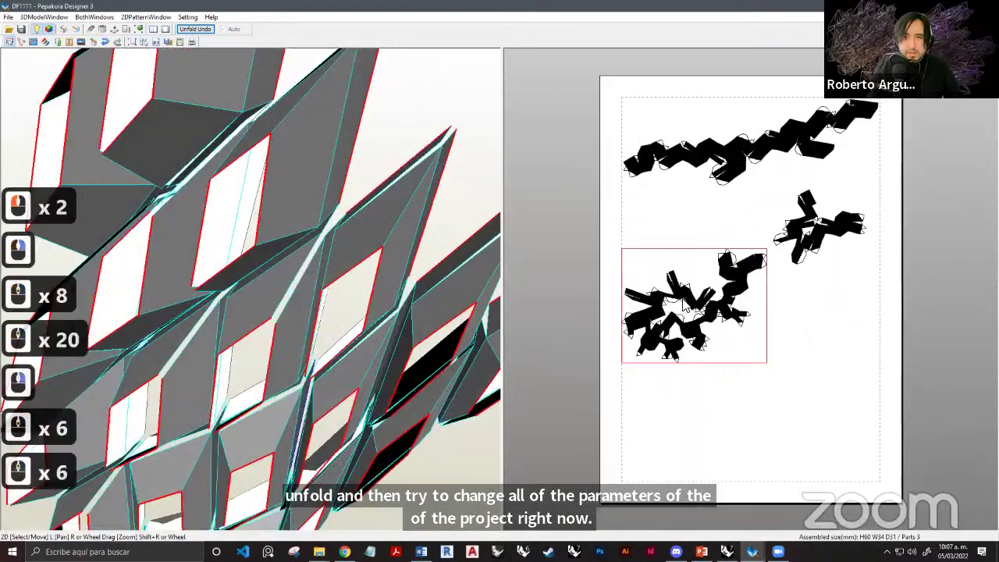
{"action": "scroll", "coordinate": [674, 275], "scroll_direction": "up", "scroll_amount": 20}
{"action": "scroll", "coordinate": [655, 265], "scroll_direction": "down", "scroll_amount": 1}
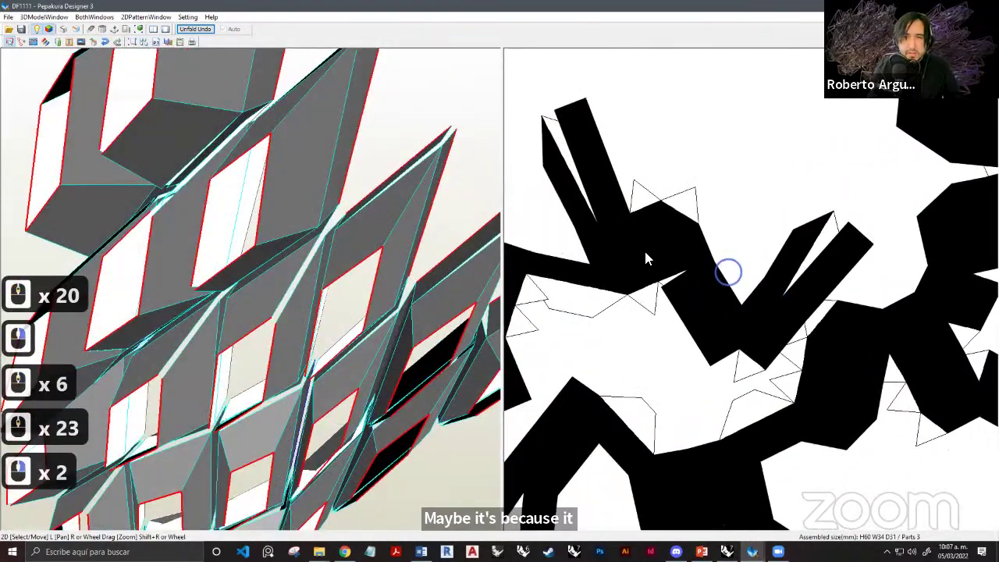
{"action": "scroll", "coordinate": [670, 260], "scroll_direction": "down", "scroll_amount": 9}
{"action": "scroll", "coordinate": [669, 261], "scroll_direction": "up", "scroll_amount": 1}
{"action": "right_click_drag", "start_coordinate": [670, 257], "coordinate": [620, 243]}
{"action": "scroll", "coordinate": [647, 261], "scroll_direction": "down", "scroll_amount": 3}
{"action": "scroll", "coordinate": [647, 262], "scroll_direction": "up", "scroll_amount": 5}
{"action": "left_click", "coordinate": [637, 300]}
{"action": "scroll", "coordinate": [689, 207], "scroll_direction": "down", "scroll_amount": 3}
{"action": "scroll", "coordinate": [742, 212], "scroll_direction": "up", "scroll_amount": 10}
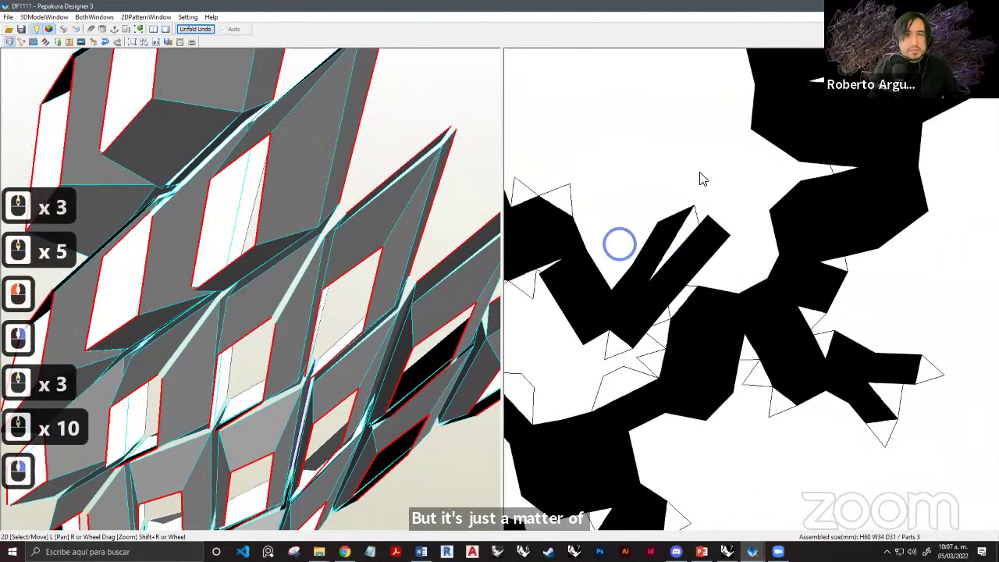
{"action": "scroll", "coordinate": [700, 179], "scroll_direction": "up", "scroll_amount": 5}
{"action": "scroll", "coordinate": [695, 188], "scroll_direction": "down", "scroll_amount": 15}
{"action": "right_click_drag", "start_coordinate": [771, 157], "coordinate": [704, 215]}
{"action": "left_click", "coordinate": [694, 214]}
{"action": "left_click", "coordinate": [767, 436]}
{"action": "left_click", "coordinate": [664, 461]}
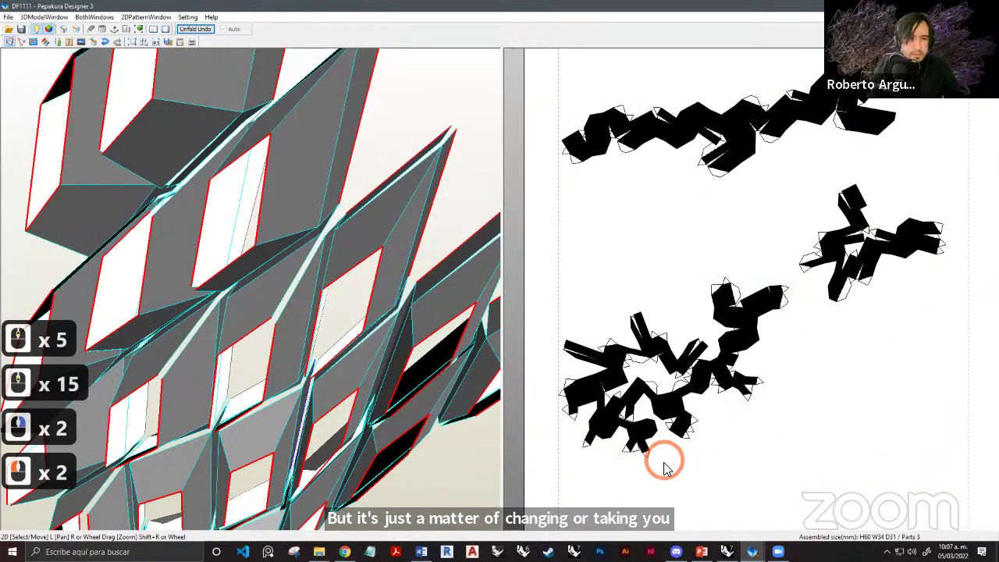
Switch back to Rhino to re-export the multicoloured mesh segment.
{"action": "left_click", "coordinate": [728, 551]}
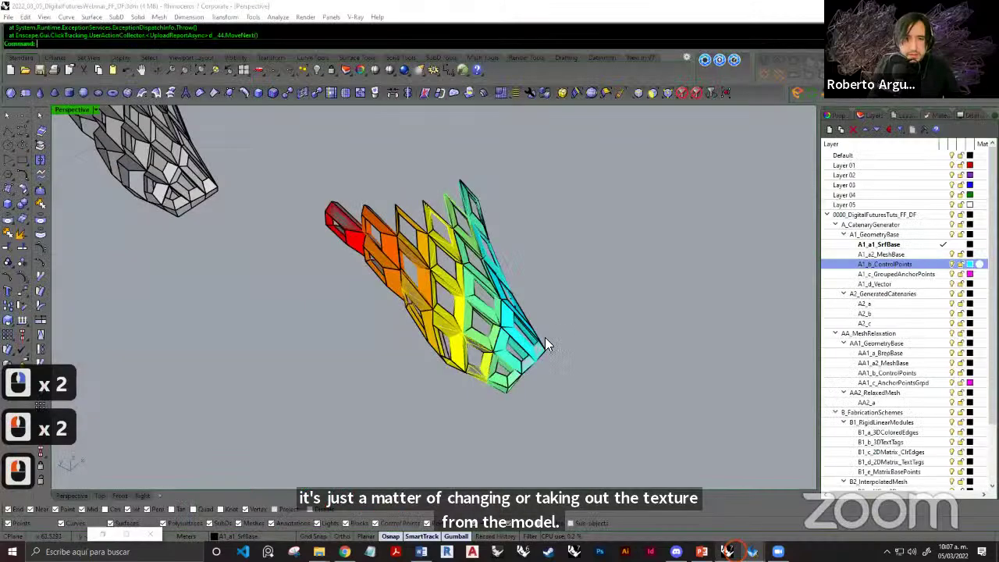
{"action": "left_click", "coordinate": [672, 361]}
{"action": "left_click", "coordinate": [292, 403]}
{"action": "left_click", "coordinate": [527, 316]}
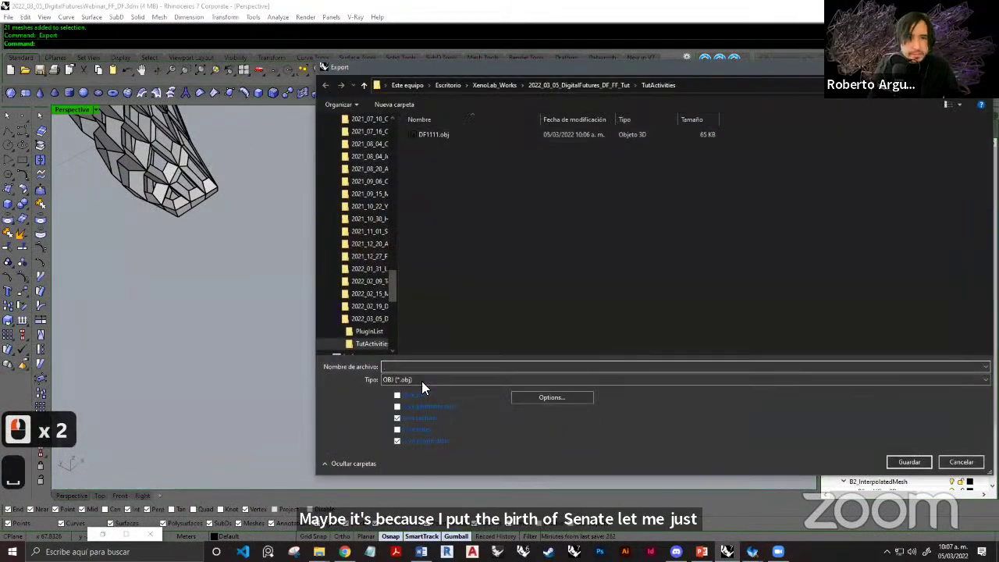
{"action": "left_click", "coordinate": [422, 381]}
{"action": "left_click", "coordinate": [424, 379]}
{"action": "key", "text": "Escape"}
{"action": "left_click", "coordinate": [425, 368]}
{"action": "left_click", "coordinate": [539, 287]}
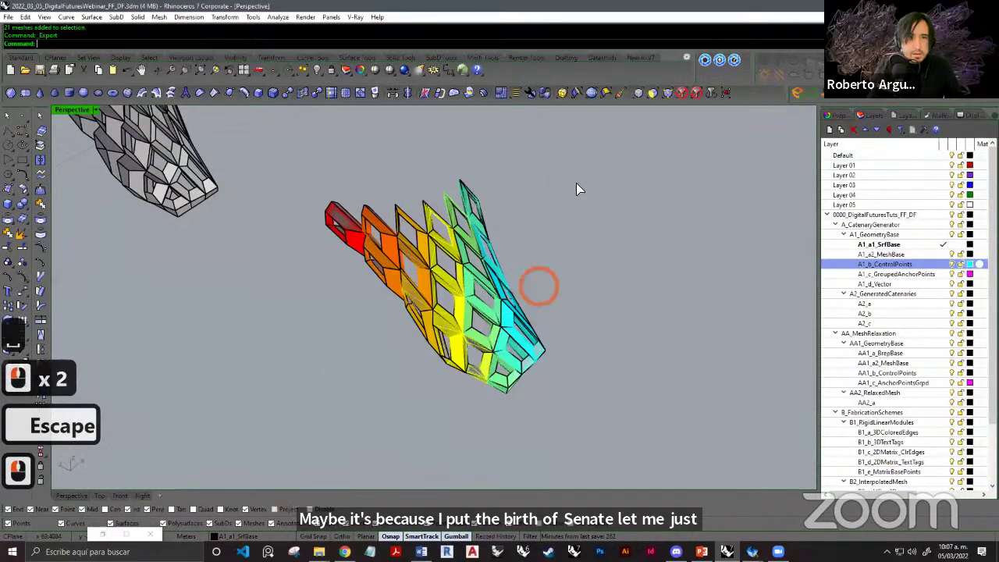
Export the whole multicoloured mesh segment to the TutActivities folder as an OBJ file named DF2222.
{"action": "key", "text": "space"}
{"action": "left_click_drag", "start_coordinate": [585, 133], "coordinate": [267, 447]}
{"action": "key", "text": "space"}
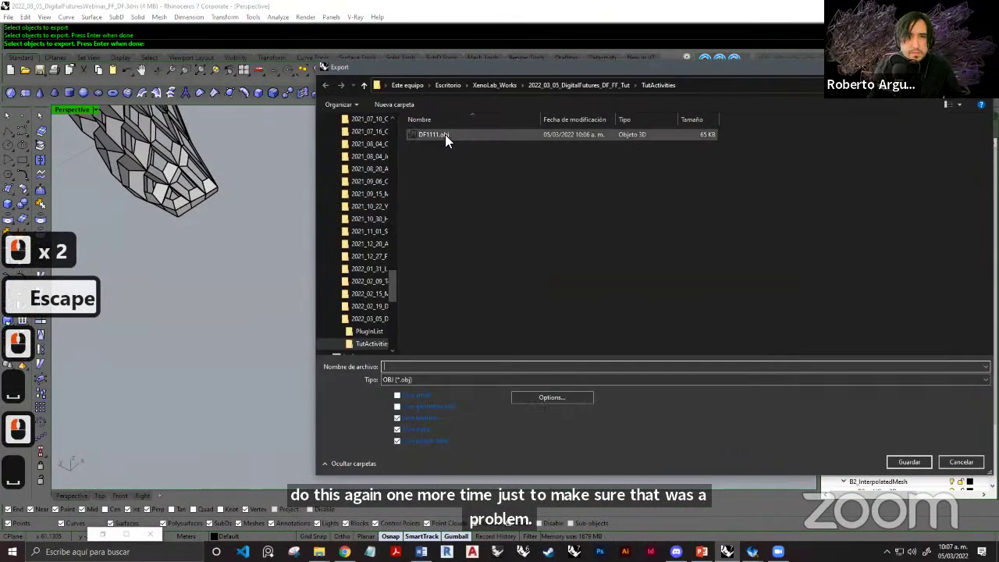
{"action": "triple_click", "coordinate": [400, 366]}
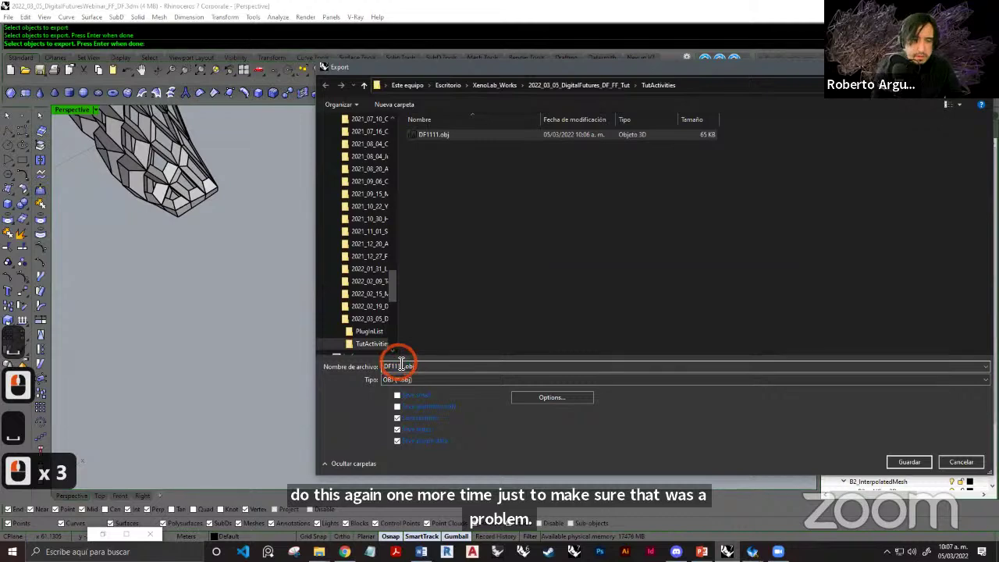
{"action": "key", "text": "BackSpace"}
{"action": "key", "text": "BackSpace"}
{"action": "key", "text": "BackSpace"}
{"action": "type", "text": "2222"}
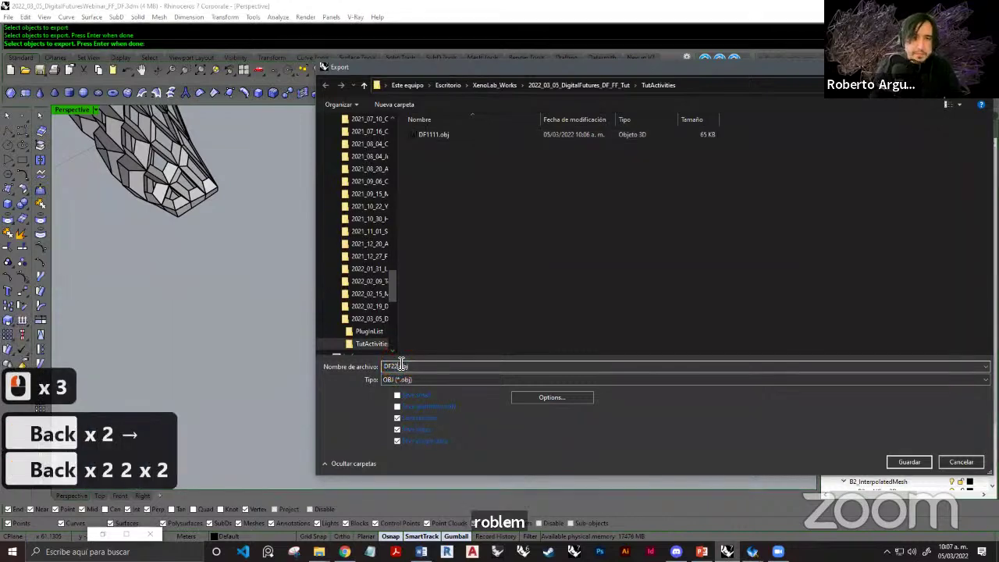
{"action": "key", "text": "Return"}
Turn off the use of render meshes in the OBJ export's mesh options and complete the export.
{"action": "left_click", "coordinate": [483, 136]}
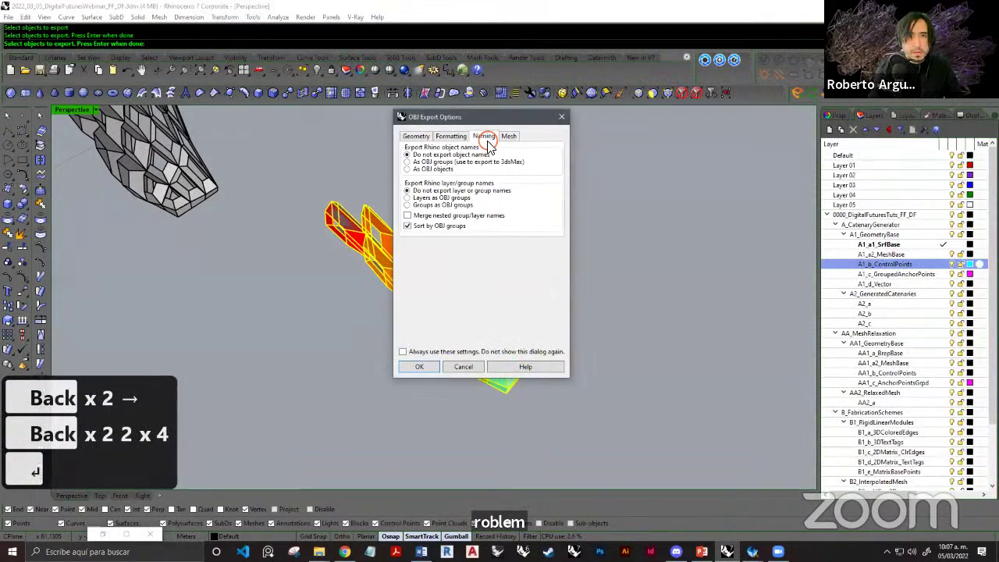
{"action": "left_click", "coordinate": [508, 136]}
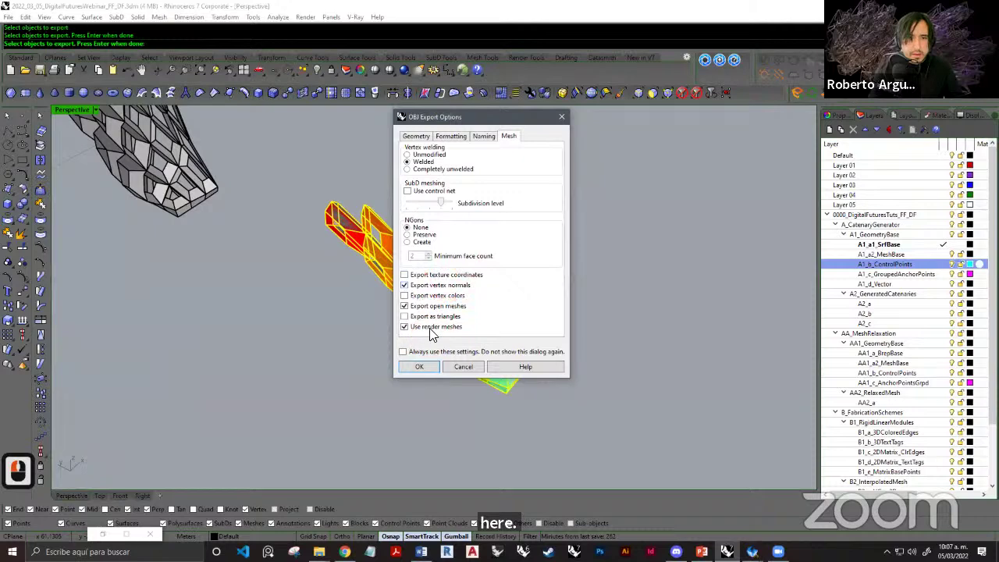
{"action": "left_click", "coordinate": [435, 366]}
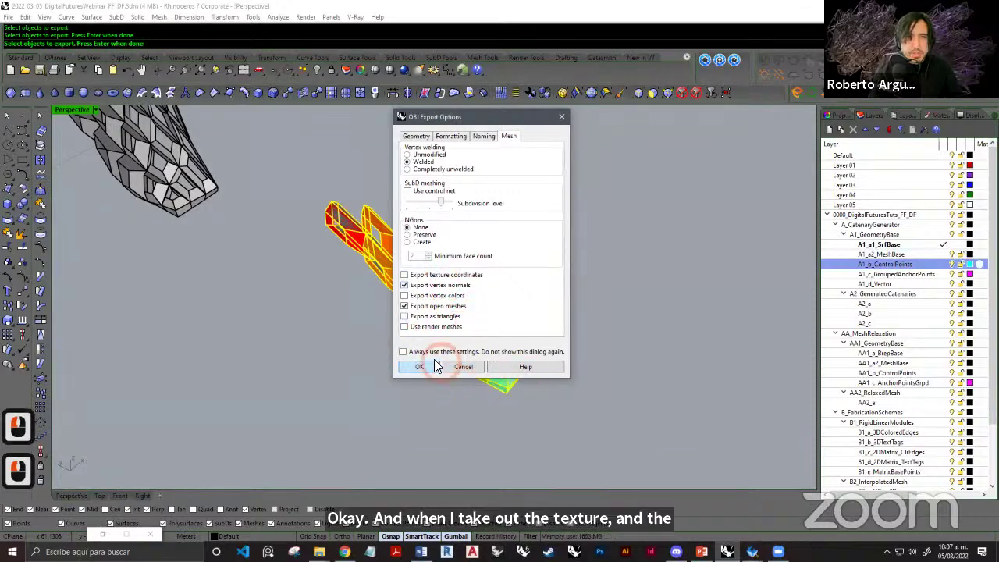
{"action": "left_click", "coordinate": [484, 136]}
{"action": "left_click", "coordinate": [451, 135]}
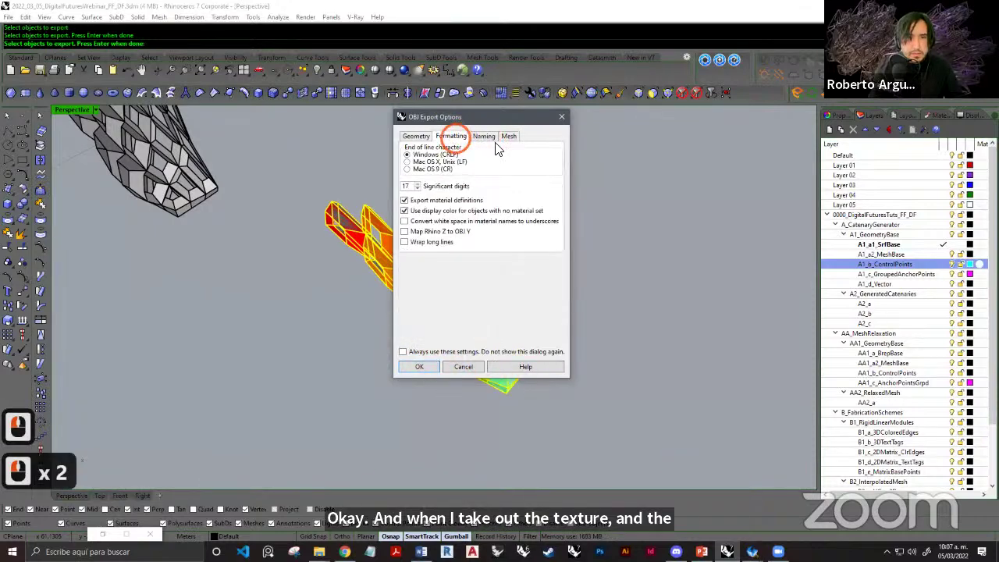
{"action": "left_click", "coordinate": [511, 137]}
{"action": "left_click", "coordinate": [421, 366]}
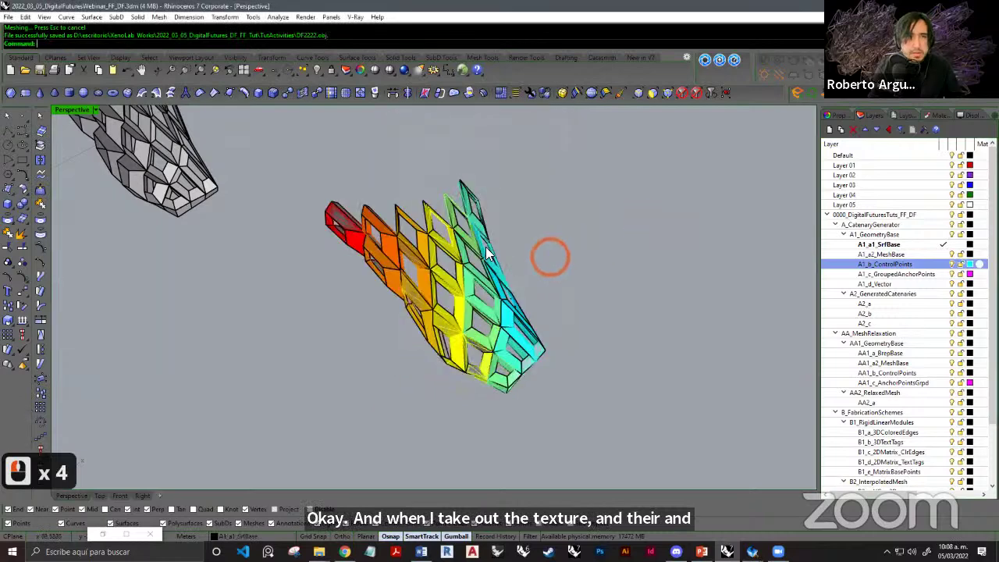
Switch to the DF1111 window of Pepakura Designer and open DF2222.obj without saving the changes to DF1111.
{"action": "left_click", "coordinate": [409, 512]}
{"action": "mouse_move", "coordinate": [751, 552]}
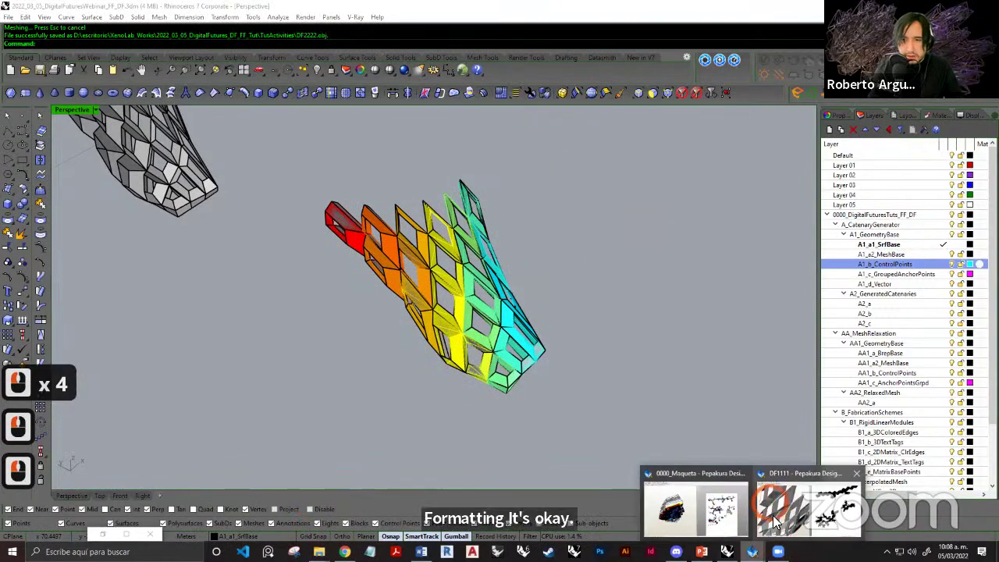
{"action": "left_click", "coordinate": [809, 506]}
{"action": "left_click", "coordinate": [8, 16]}
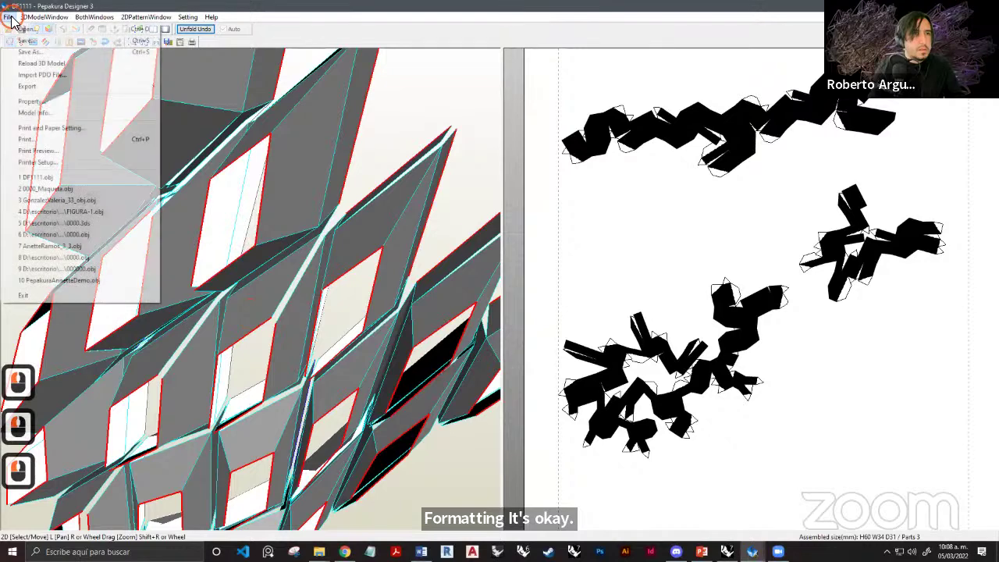
{"action": "left_click", "coordinate": [23, 29]}
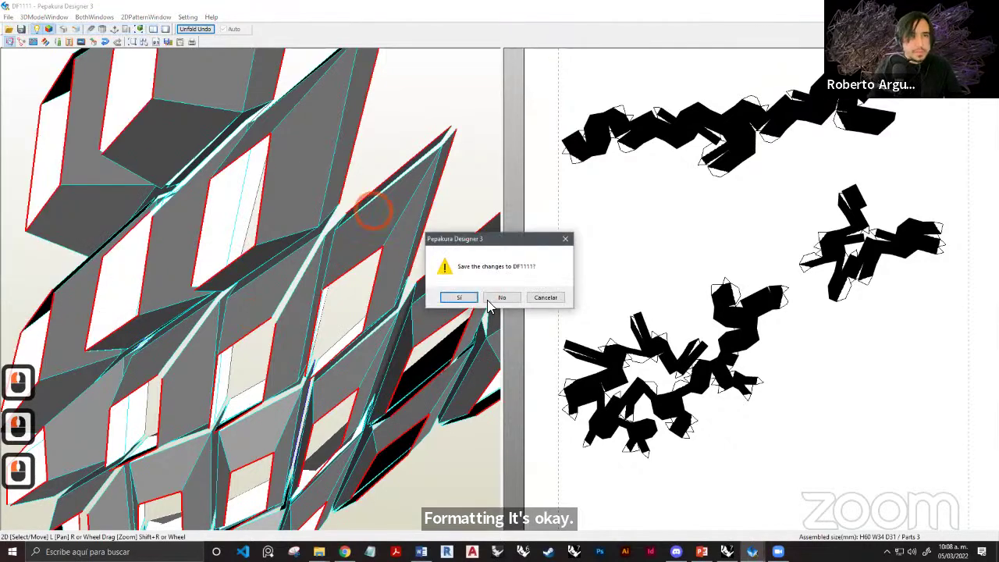
{"action": "left_click", "coordinate": [500, 301]}
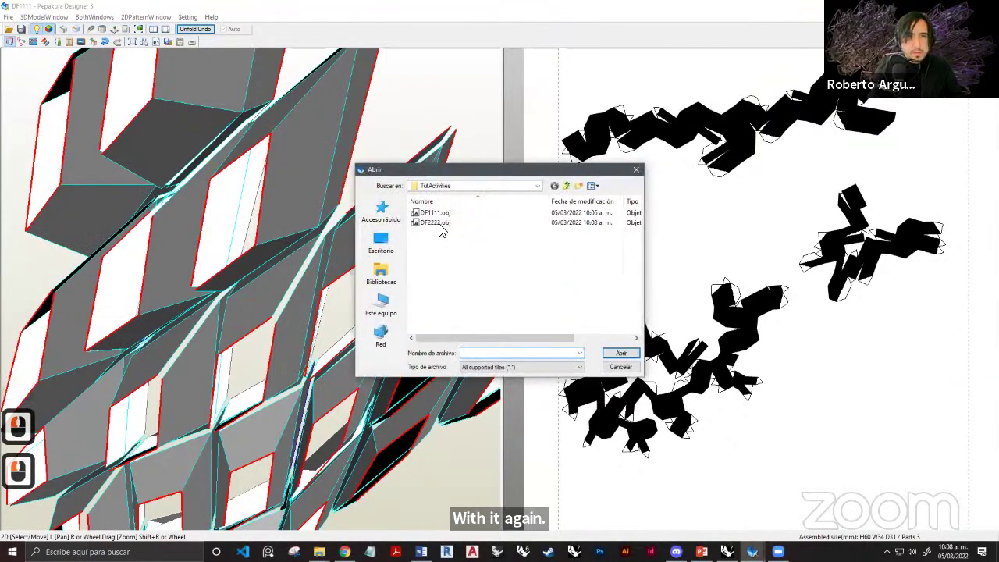
{"action": "double_click", "coordinate": [435, 222]}
Finish the model coordinate adjustment without changing the front direction and unfold the model into a 2D pattern.
{"action": "left_click", "coordinate": [477, 292]}
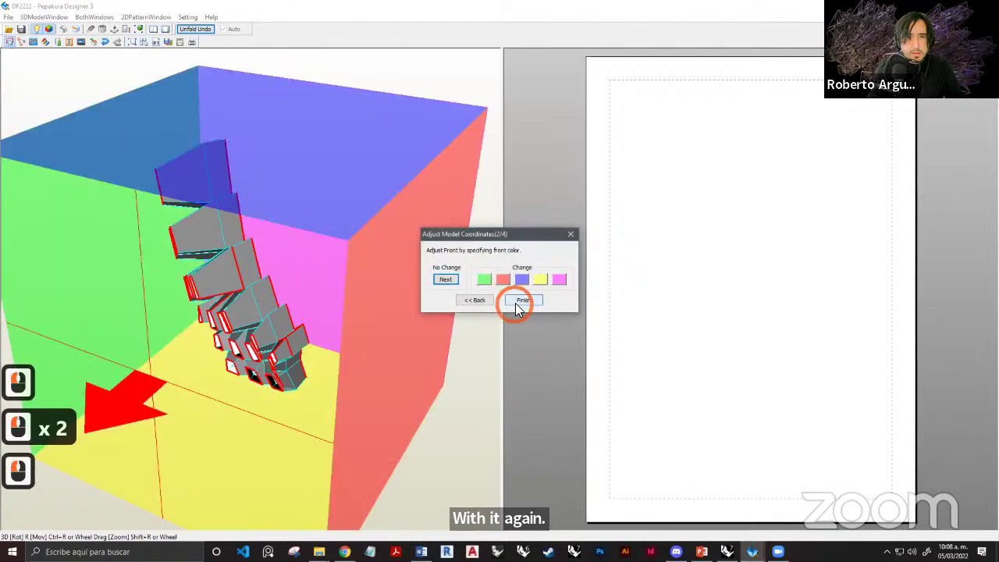
{"action": "double_click", "coordinate": [519, 304]}
{"action": "left_click", "coordinate": [520, 290]}
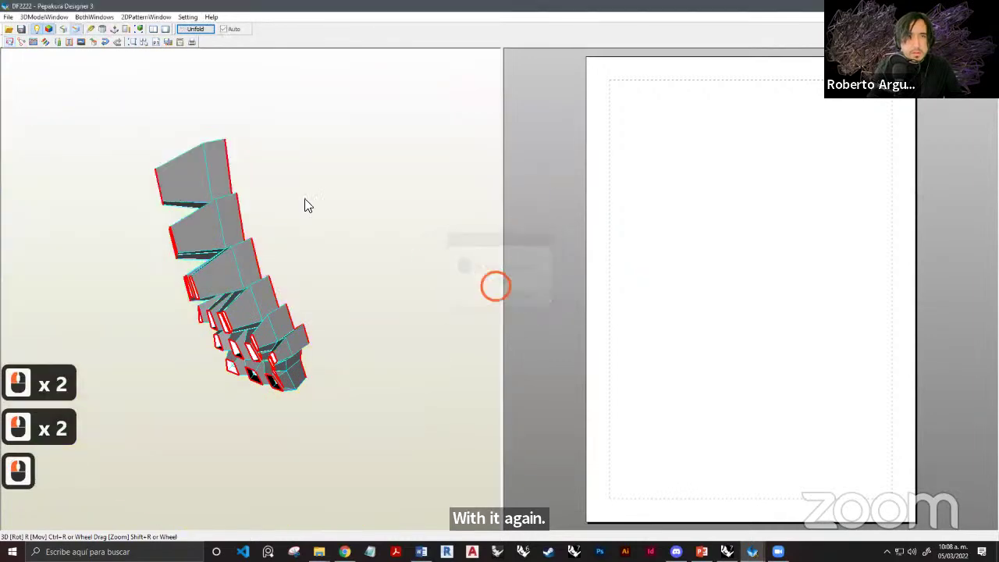
{"action": "left_click", "coordinate": [197, 30]}
Examine the fill of the unfolded pattern parts up close and view the 3D model from another side.
{"action": "scroll", "coordinate": [679, 180], "scroll_direction": "down", "scroll_amount": 6}
{"action": "scroll", "coordinate": [679, 180], "scroll_direction": "up", "scroll_amount": 8}
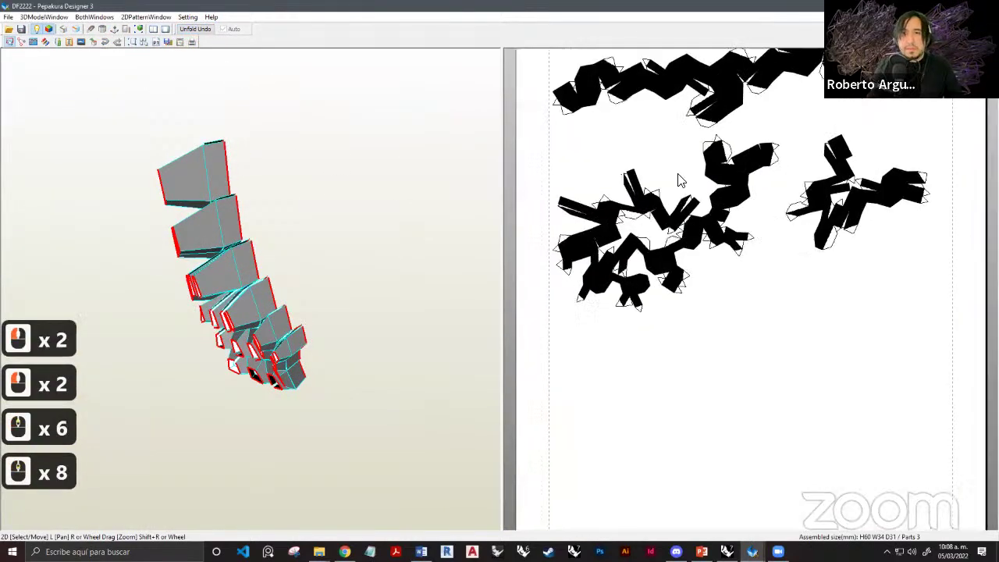
{"action": "scroll", "coordinate": [680, 175], "scroll_direction": "up", "scroll_amount": 9}
{"action": "scroll", "coordinate": [682, 174], "scroll_direction": "down", "scroll_amount": 4}
{"action": "scroll", "coordinate": [683, 174], "scroll_direction": "up", "scroll_amount": 5}
{"action": "scroll", "coordinate": [682, 174], "scroll_direction": "down", "scroll_amount": 5}
{"action": "scroll", "coordinate": [682, 174], "scroll_direction": "up", "scroll_amount": 1}
{"action": "middle_click_drag", "start_coordinate": [644, 147], "coordinate": [698, 236]}
{"action": "middle_click_drag", "start_coordinate": [669, 169], "coordinate": [705, 252]}
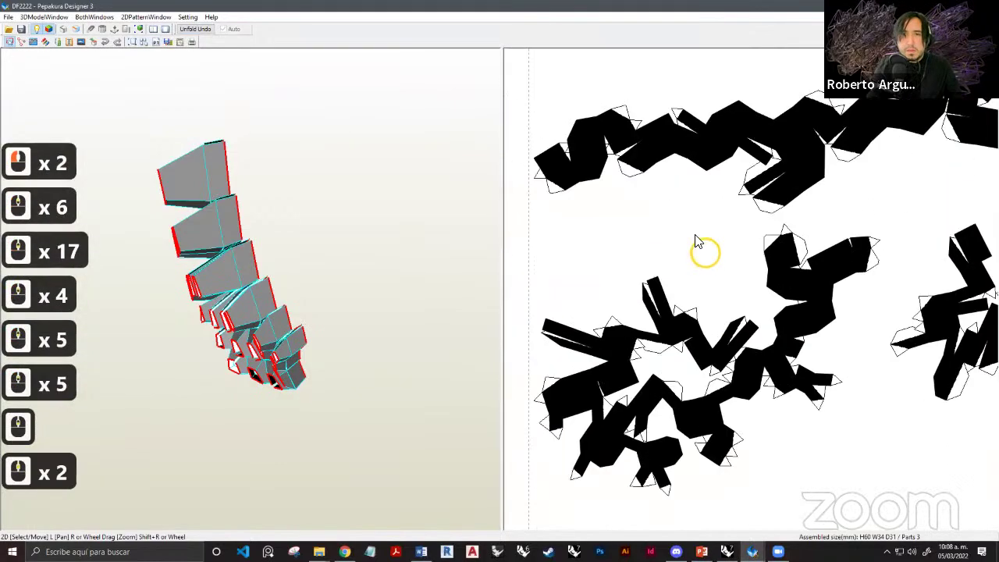
{"action": "scroll", "coordinate": [694, 266], "scroll_direction": "up", "scroll_amount": 6}
{"action": "scroll", "coordinate": [703, 218], "scroll_direction": "down", "scroll_amount": 3}
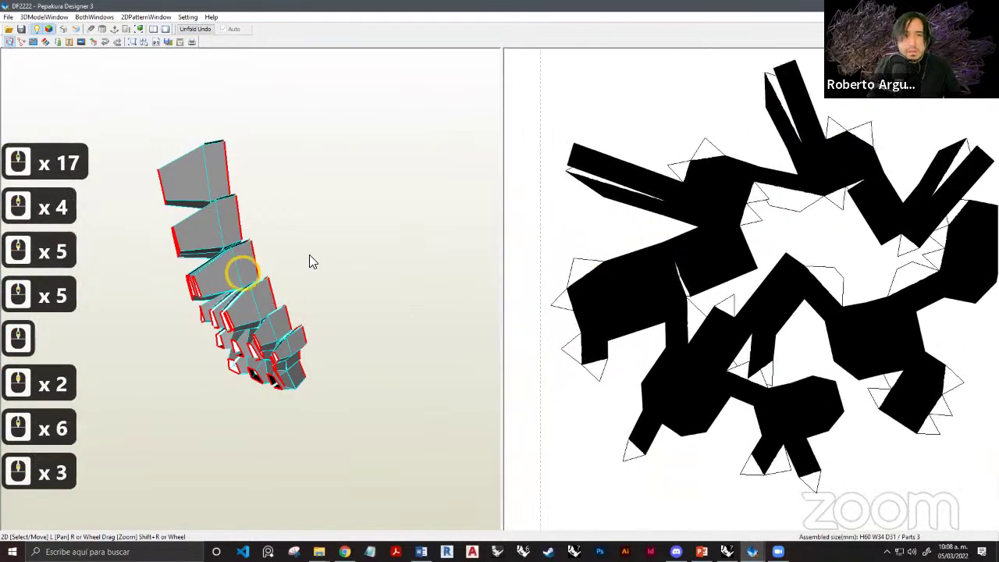
{"action": "left_click_drag", "start_coordinate": [309, 261], "coordinate": [437, 355]}
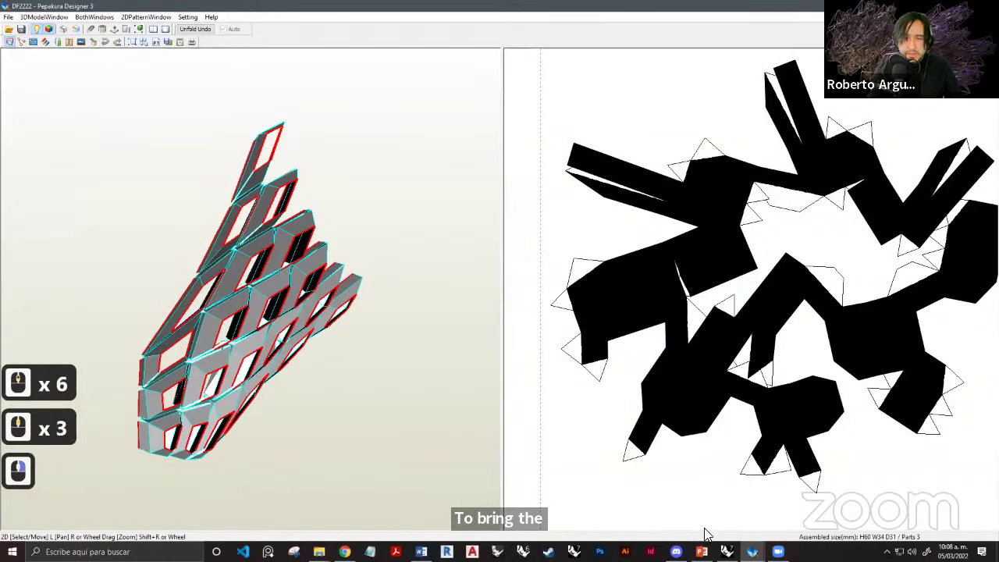
Switch to Rhino and examine the coloured faces of the mesh segment up close, with one green module selected.
{"action": "left_click", "coordinate": [727, 552]}
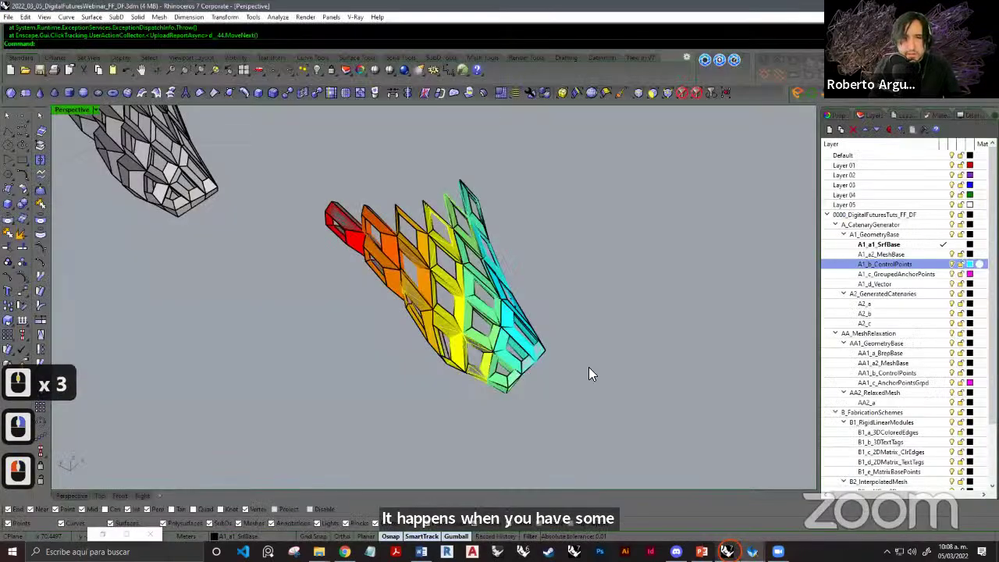
{"action": "right_click_drag", "start_coordinate": [549, 363], "coordinate": [499, 241]}
{"action": "left_click", "coordinate": [490, 287]}
{"action": "scroll", "coordinate": [457, 249], "scroll_direction": "up", "scroll_amount": 5}
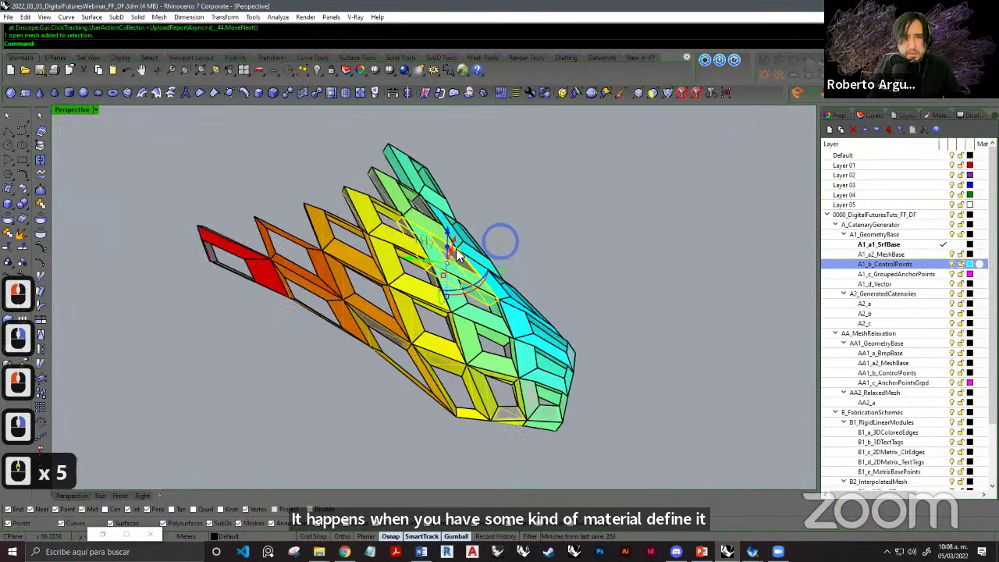
{"action": "scroll", "coordinate": [459, 256], "scroll_direction": "up", "scroll_amount": 10}
{"action": "scroll", "coordinate": [433, 209], "scroll_direction": "down", "scroll_amount": 2}
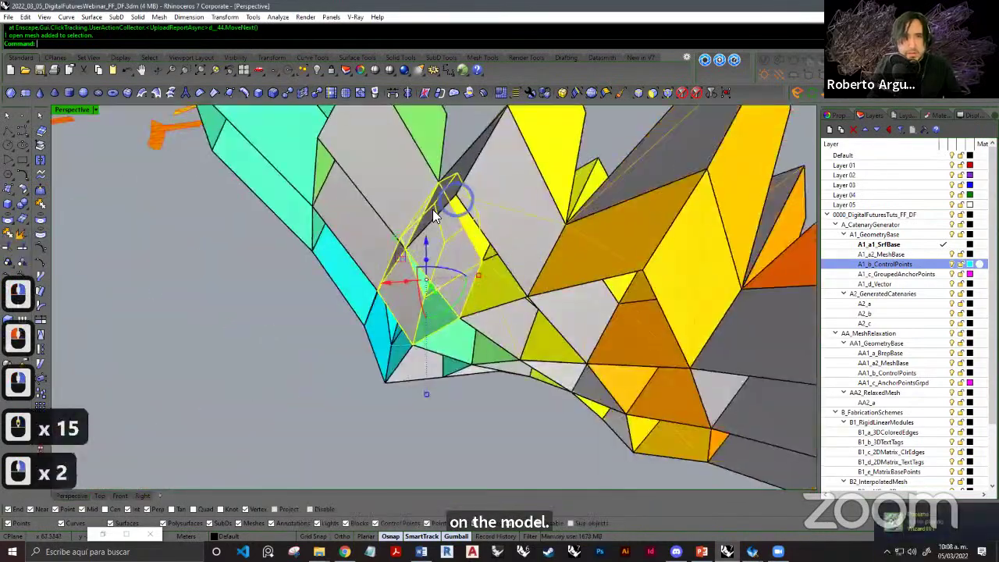
{"action": "scroll", "coordinate": [433, 209], "scroll_direction": "up", "scroll_amount": 4}
{"action": "scroll", "coordinate": [573, 204], "scroll_direction": "up", "scroll_amount": 2}
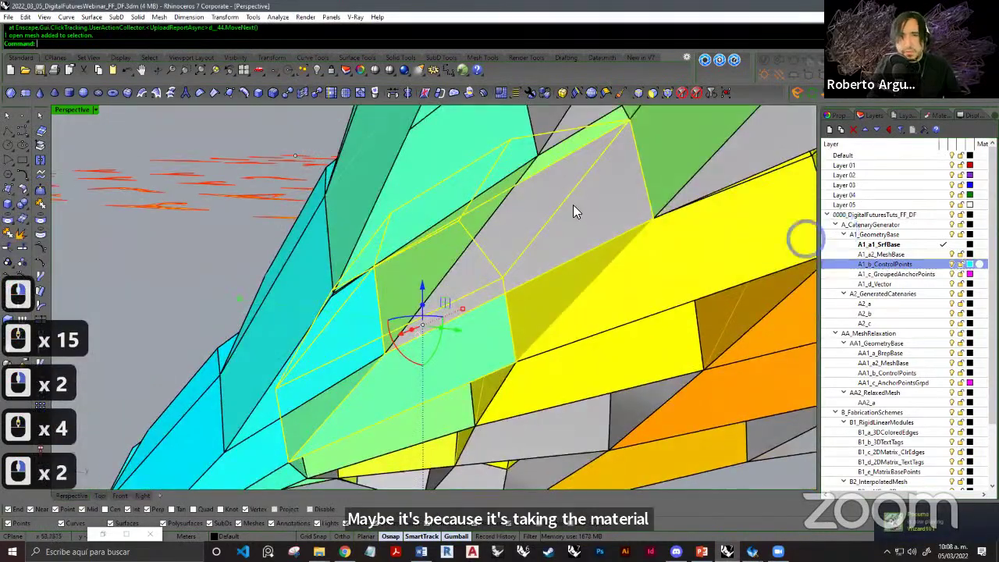
{"action": "scroll", "coordinate": [573, 204], "scroll_direction": "down", "scroll_amount": 8}
{"action": "right_click_drag", "start_coordinate": [569, 243], "coordinate": [579, 418]}
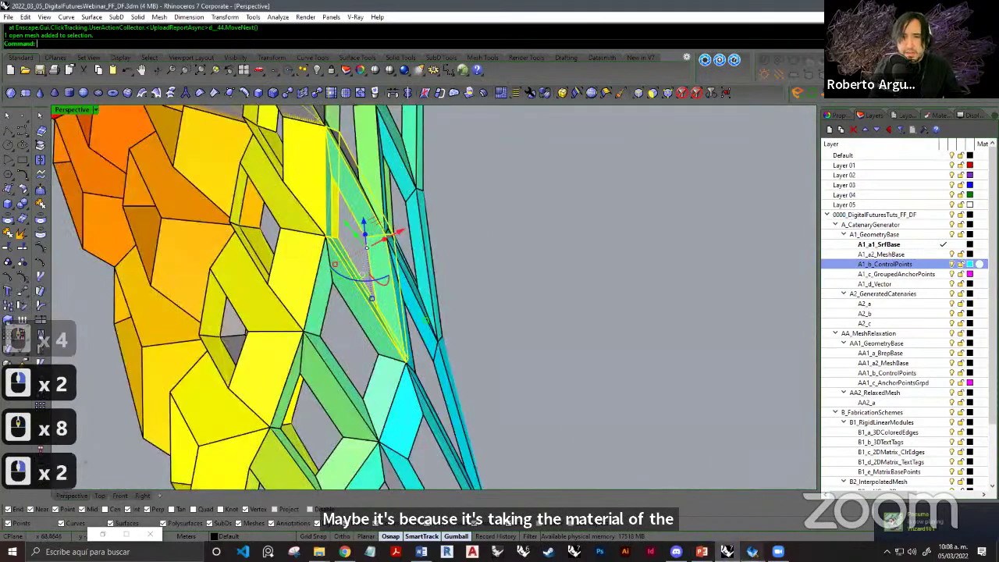
Switch to the 0000_Maqueta window of Pepakura Designer and examine its textured 3D model and unfolded pattern parts.
{"action": "left_click", "coordinate": [752, 552]}
{"action": "left_click", "coordinate": [698, 508]}
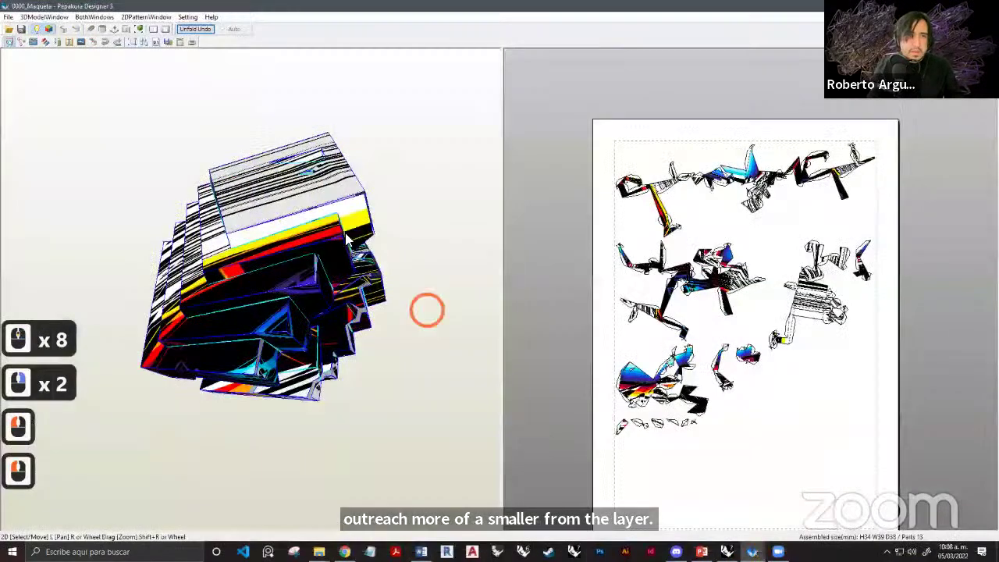
{"action": "left_click_drag", "start_coordinate": [348, 240], "coordinate": [434, 327]}
{"action": "scroll", "coordinate": [707, 171], "scroll_direction": "down", "scroll_amount": 5}
{"action": "scroll", "coordinate": [707, 171], "scroll_direction": "up", "scroll_amount": 15}
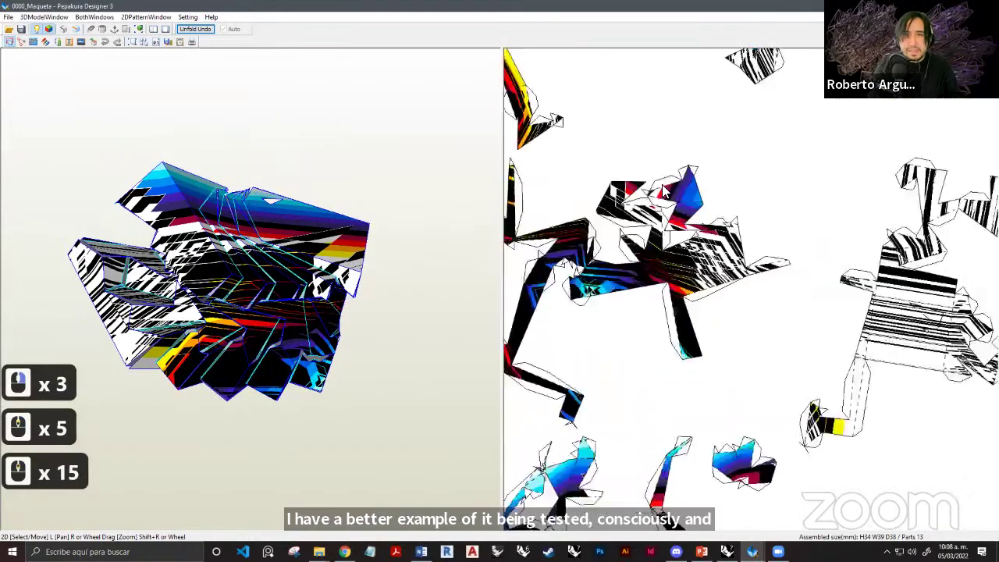
{"action": "right_click_drag", "start_coordinate": [598, 114], "coordinate": [684, 181]}
{"action": "right_click_drag", "start_coordinate": [632, 101], "coordinate": [734, 196]}
{"action": "scroll", "coordinate": [613, 287], "scroll_direction": "up", "scroll_amount": 8}
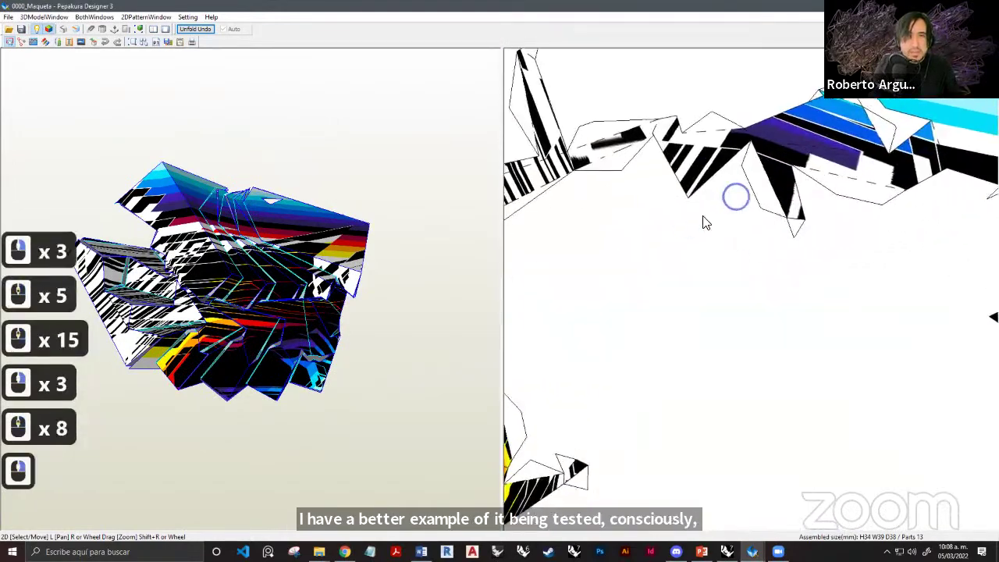
{"action": "scroll", "coordinate": [670, 214], "scroll_direction": "down", "scroll_amount": 4}
{"action": "scroll", "coordinate": [673, 219], "scroll_direction": "down", "scroll_amount": 4}
{"action": "scroll", "coordinate": [687, 238], "scroll_direction": "up", "scroll_amount": 1}
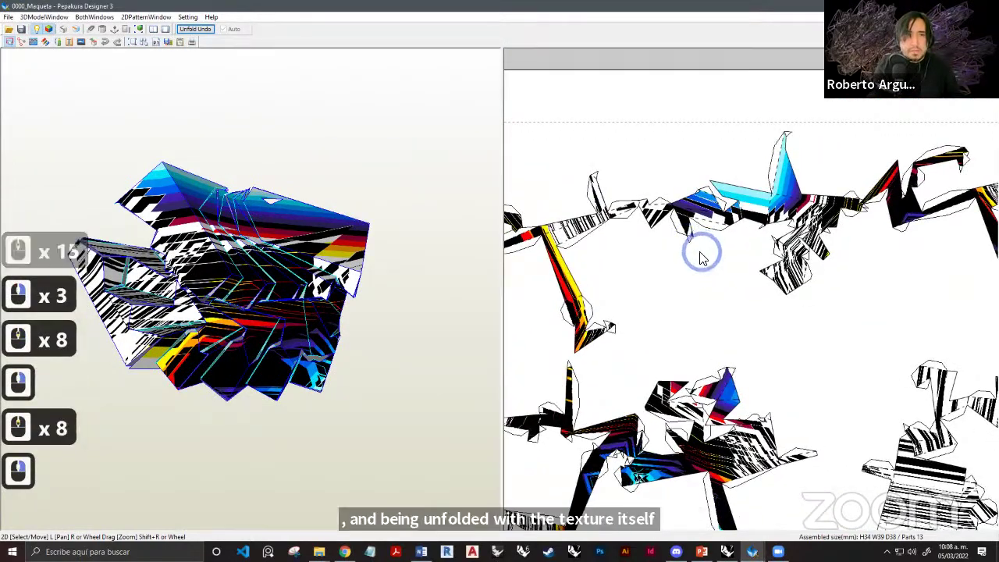
{"action": "scroll", "coordinate": [697, 241], "scroll_direction": "up", "scroll_amount": 1}
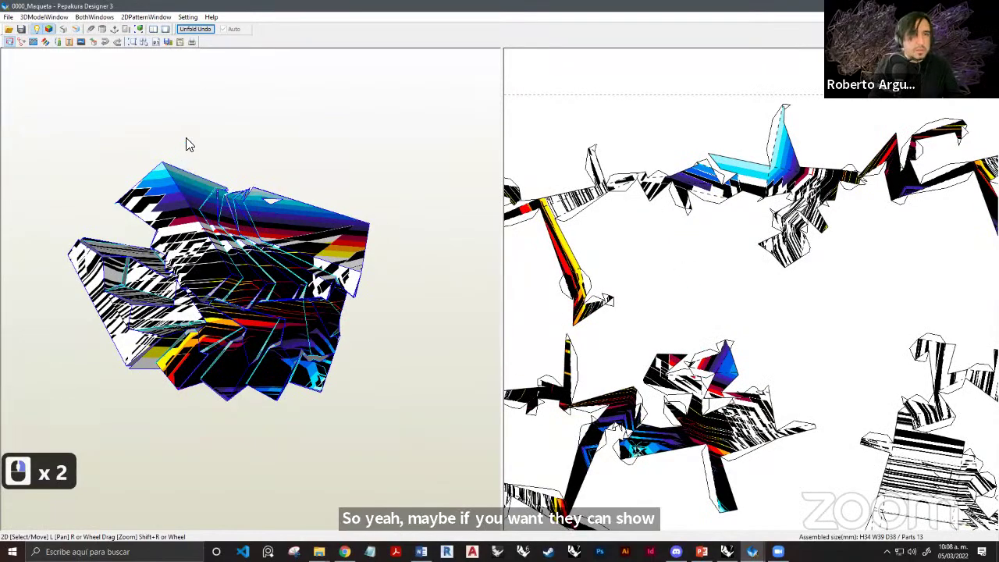
{"action": "left_click_drag", "start_coordinate": [186, 143], "coordinate": [265, 164]}
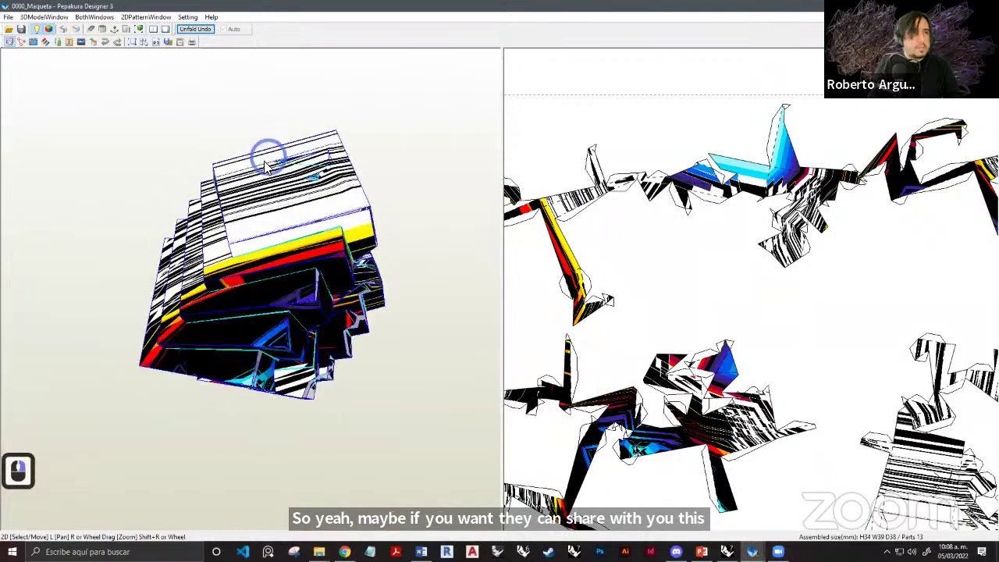
{"action": "left_click", "coordinate": [265, 166]}
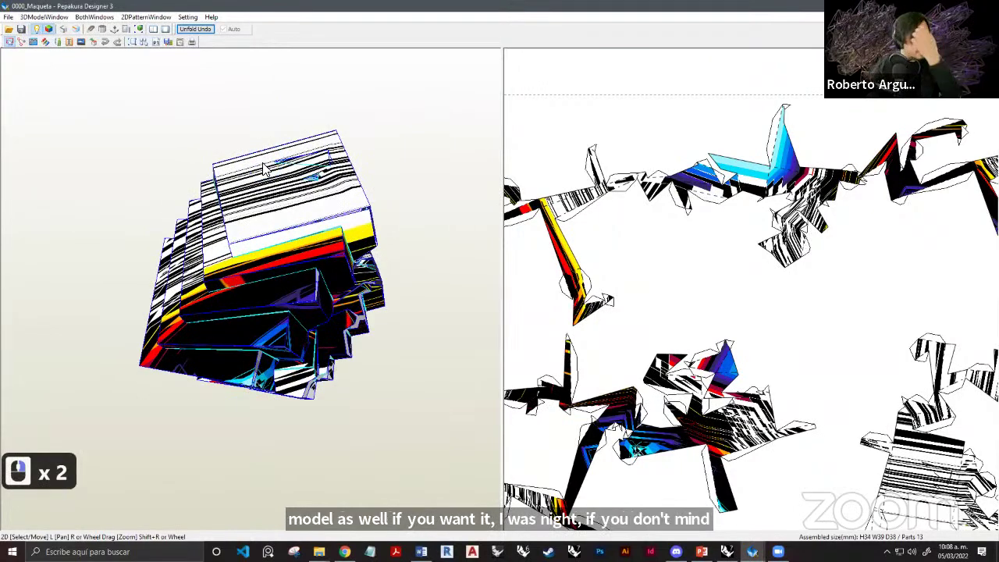
{"action": "mouse_move", "coordinate": [340, 214]}
{"action": "left_mouse_down"}
{"action": "mouse_move", "coordinate": [334, 206]}
{"action": "mouse_move", "coordinate": [316, 223]}
{"action": "mouse_move", "coordinate": [328, 219]}
{"action": "left_mouse_up"}
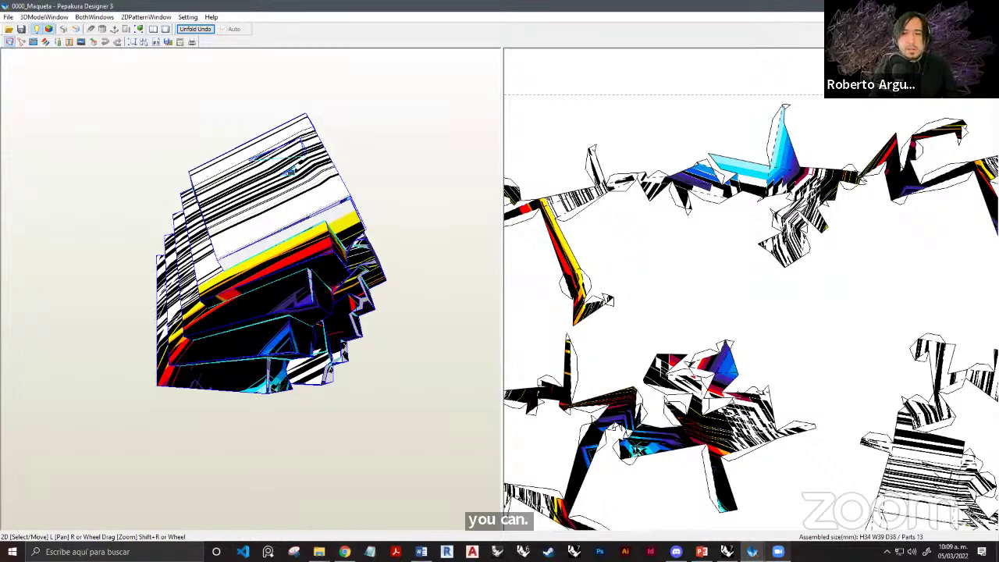
Switch to Rhino, deselect the mesh module and show the list of file formats available for import.
{"action": "left_click", "coordinate": [727, 551]}
{"action": "left_click", "coordinate": [486, 245]}
{"action": "right_click_drag", "start_coordinate": [420, 232], "coordinate": [559, 232], "text": "shift"}
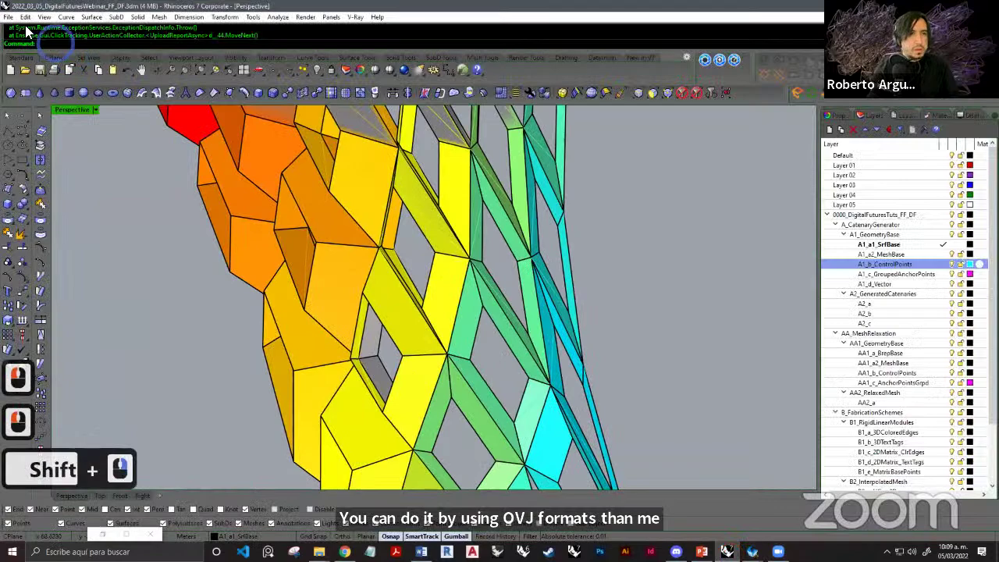
{"action": "left_click", "coordinate": [8, 17]}
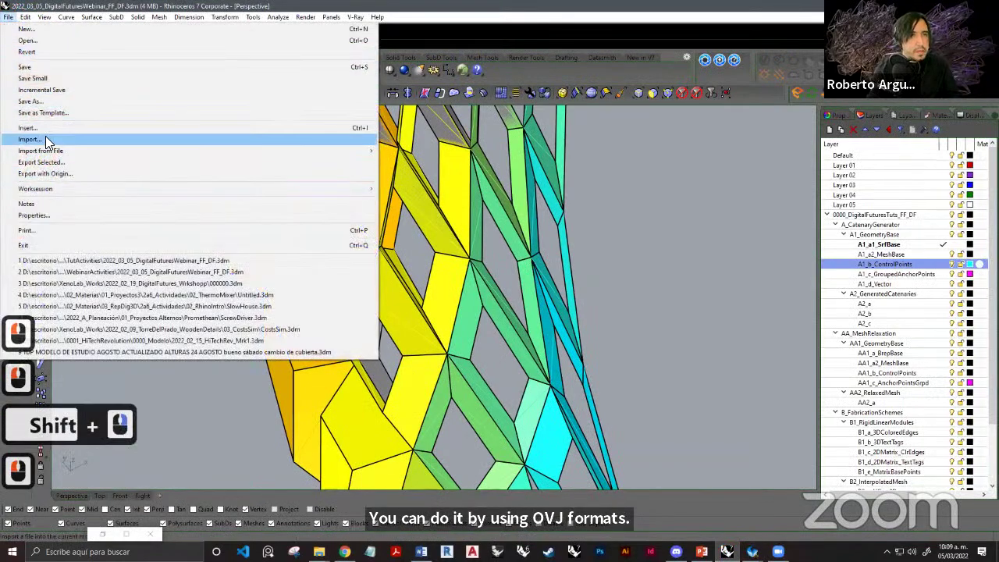
{"action": "left_click", "coordinate": [46, 138]}
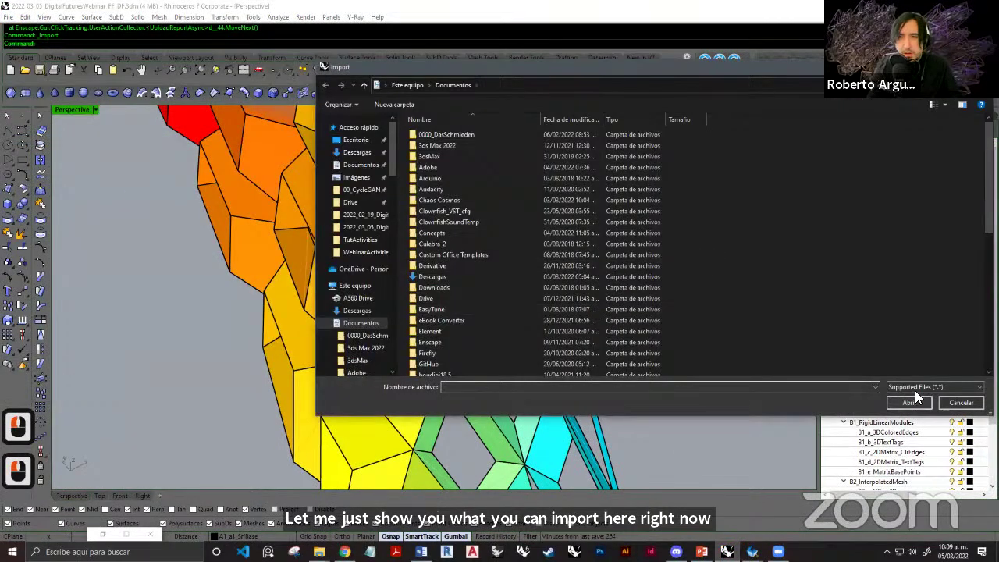
{"action": "left_click", "coordinate": [916, 388]}
{"action": "left_click", "coordinate": [656, 86]}
{"action": "left_click_drag", "start_coordinate": [676, 84], "coordinate": [400, 86]}
{"action": "left_click", "coordinate": [676, 384]}
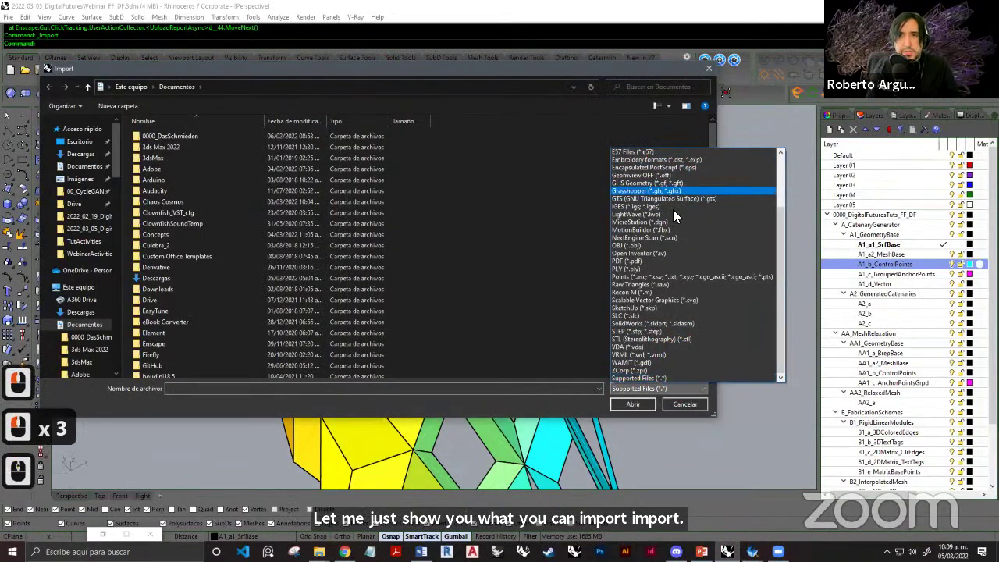
Review the list of importable file formats from its beginning and close the Import dialog without importing anything.
{"action": "scroll", "coordinate": [673, 209], "scroll_direction": "up", "scroll_amount": 10}
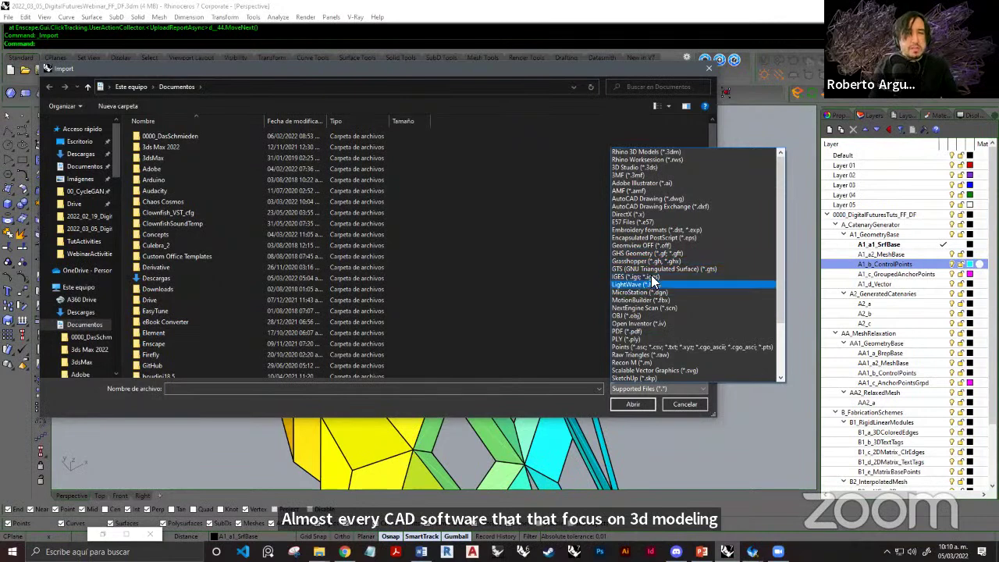
{"action": "left_click", "coordinate": [665, 451]}
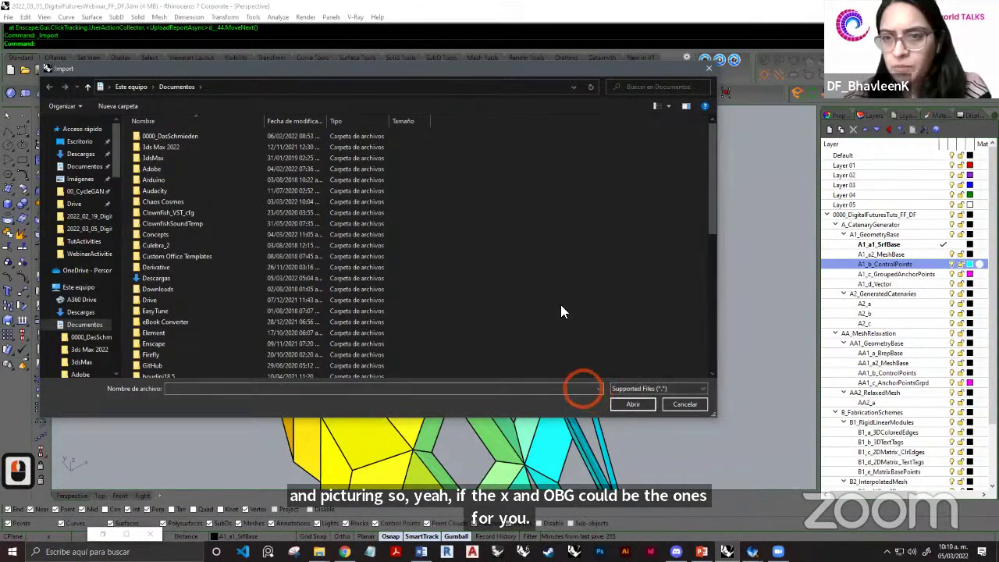
{"action": "left_click", "coordinate": [707, 69]}
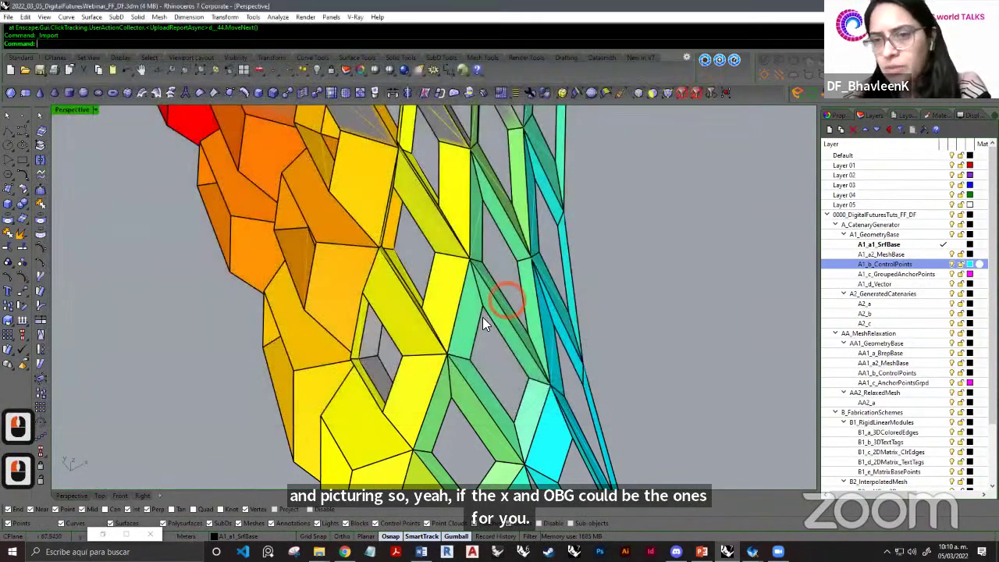
Examine the coloured mesh segment from several sides and show the grey module shells beside it.
{"action": "right_click_drag", "start_coordinate": [482, 317], "coordinate": [472, 273]}
{"action": "scroll", "coordinate": [476, 269], "scroll_direction": "down", "scroll_amount": 3, "text": "ctrl"}
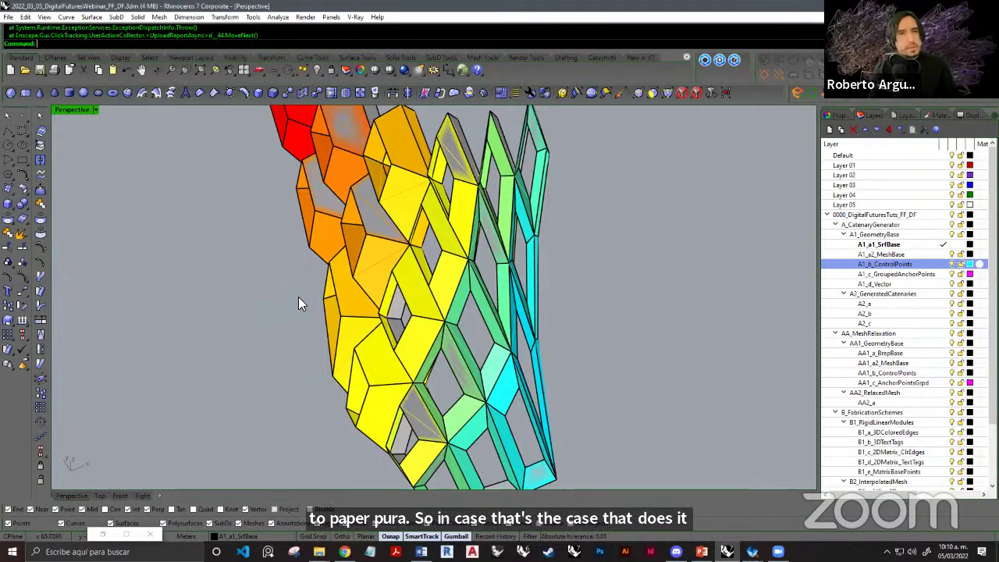
{"action": "right_click_drag", "start_coordinate": [335, 288], "coordinate": [425, 281]}
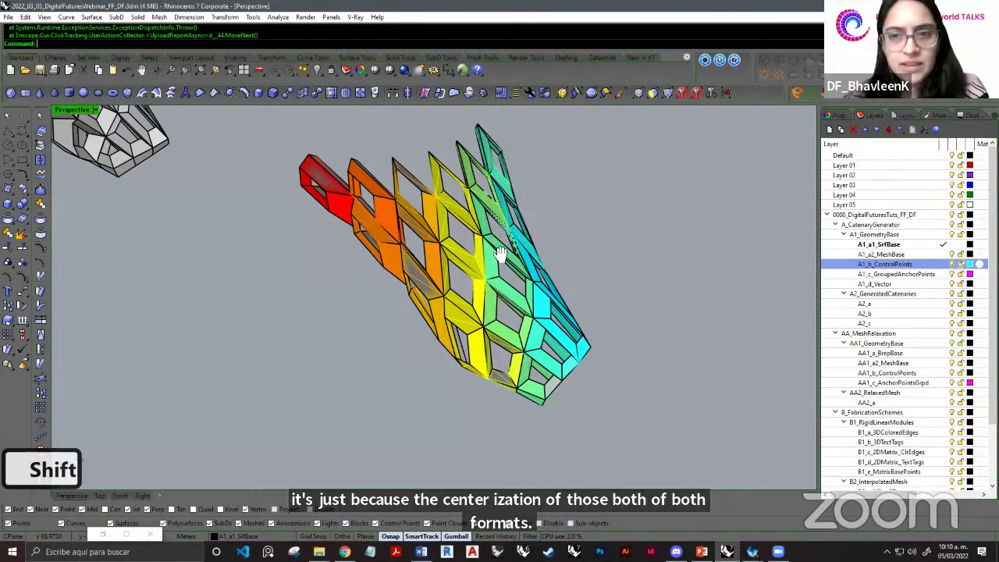
{"action": "right_click_drag", "start_coordinate": [500, 259], "coordinate": [463, 245], "text": "shift"}
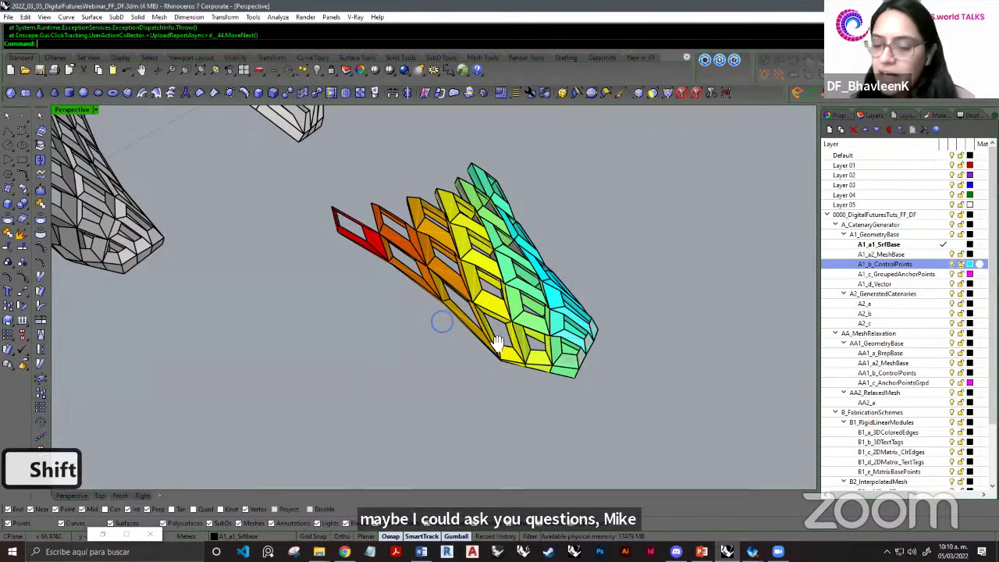
{"action": "scroll", "coordinate": [442, 320], "scroll_direction": "down", "scroll_amount": 7}
{"action": "right_click_drag", "start_coordinate": [502, 330], "coordinate": [492, 355], "text": "shift"}
{"action": "scroll", "coordinate": [668, 499], "scroll_direction": "down", "scroll_amount": 3}
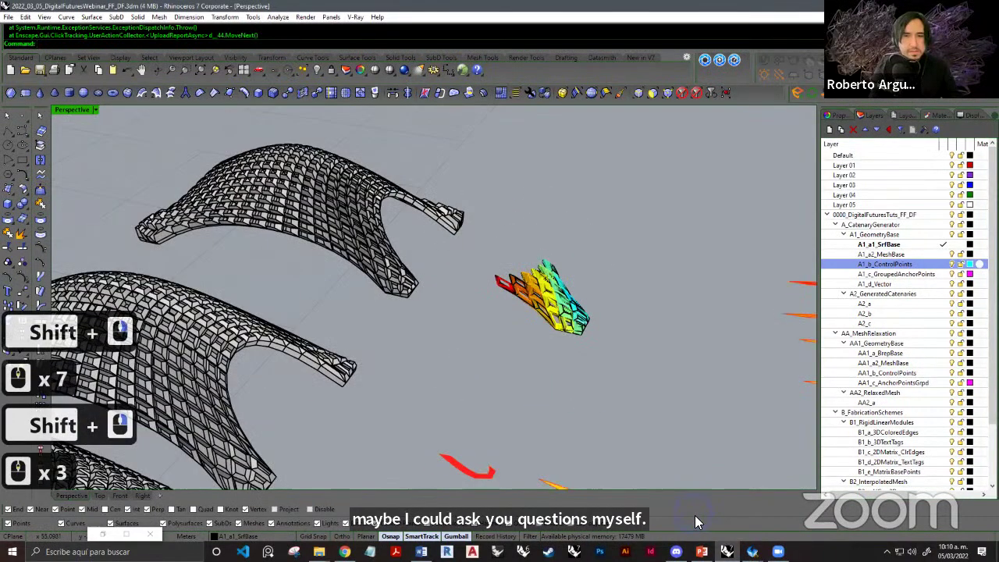
Survey all models in the scene, frame the coloured shell and its strip structure, and run Turntable at speed 16.
{"action": "right_click_drag", "start_coordinate": [558, 367], "coordinate": [554, 320], "text": "shift"}
{"action": "right_click_drag", "start_coordinate": [555, 320], "coordinate": [531, 232], "text": "shift"}
{"action": "right_click_drag", "start_coordinate": [531, 232], "coordinate": [521, 308], "text": "ctrl"}
{"action": "right_click_drag", "start_coordinate": [492, 257], "coordinate": [516, 314], "text": "shift"}
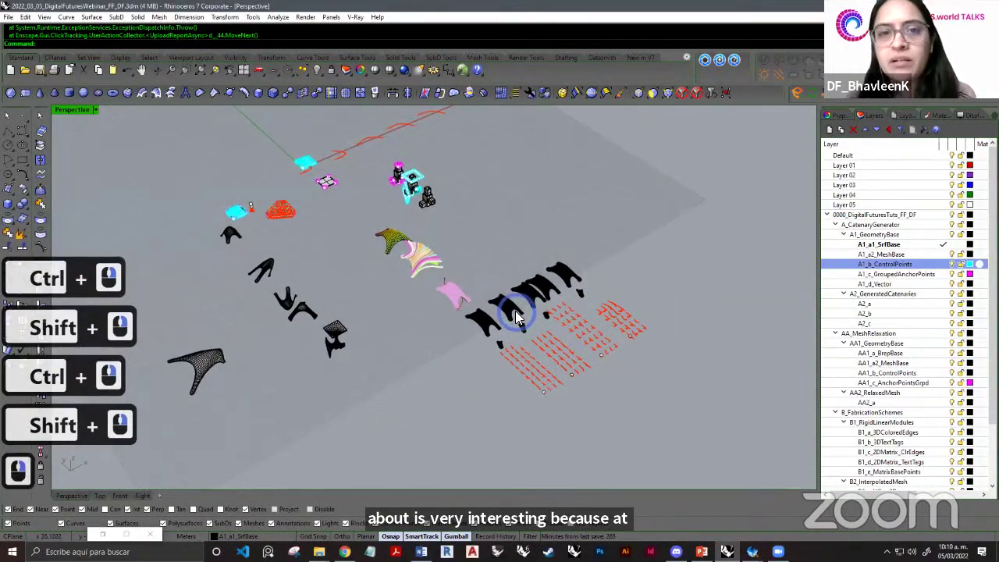
{"action": "scroll", "coordinate": [409, 249], "scroll_direction": "up", "scroll_amount": 13}
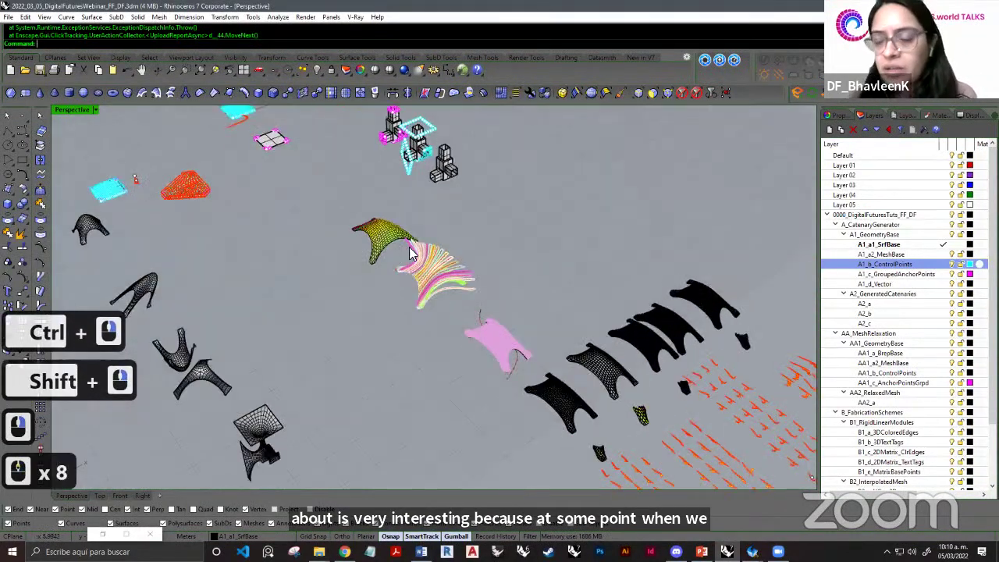
{"action": "right_click_drag", "start_coordinate": [404, 262], "coordinate": [345, 233], "text": "shift"}
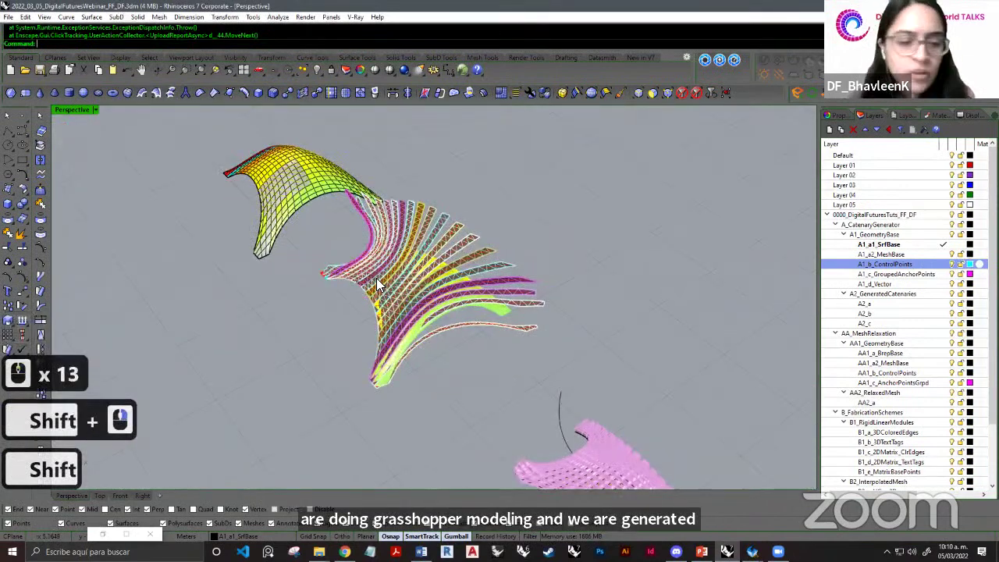
{"action": "type", "text": "turnt"}
{"action": "key", "text": "Return"}
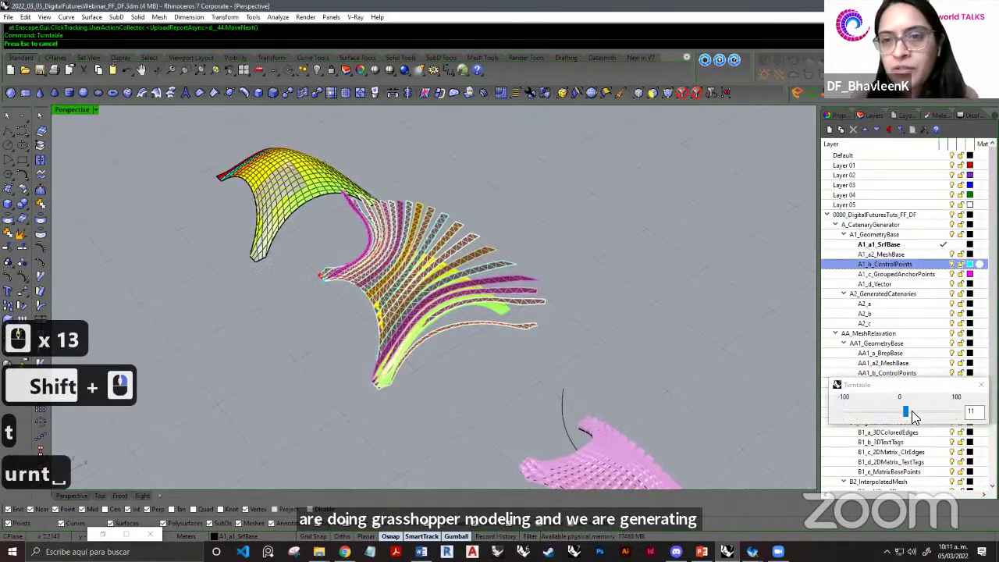
{"action": "left_click_drag", "start_coordinate": [904, 409], "coordinate": [911, 416]}
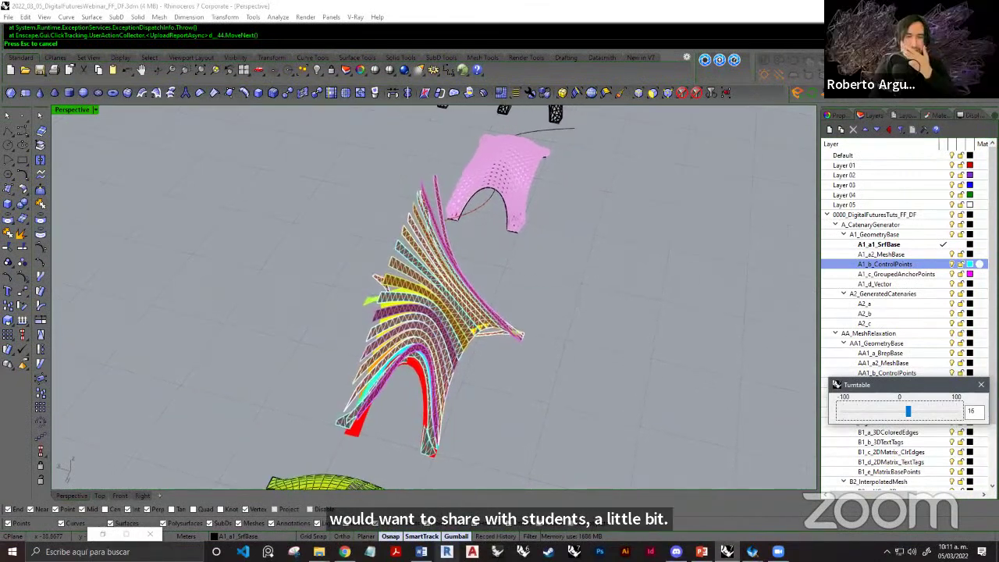
Switch to Adobe Acrobat, look through the recent PDF files and move its window off the Rhino view.
{"action": "left_click", "coordinate": [397, 551]}
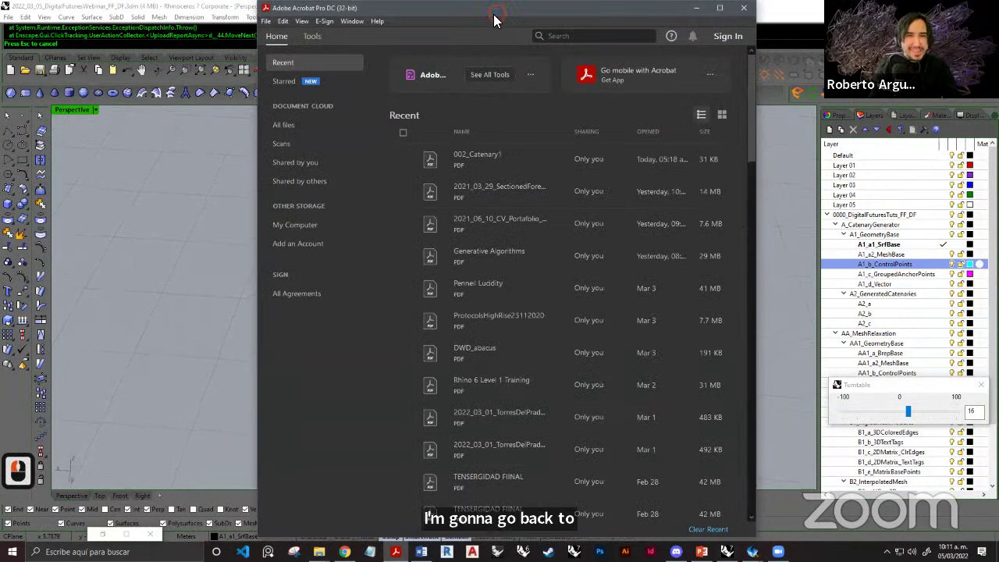
{"action": "double_click", "coordinate": [494, 14]}
{"action": "scroll", "coordinate": [270, 201], "scroll_direction": "down", "scroll_amount": 1}
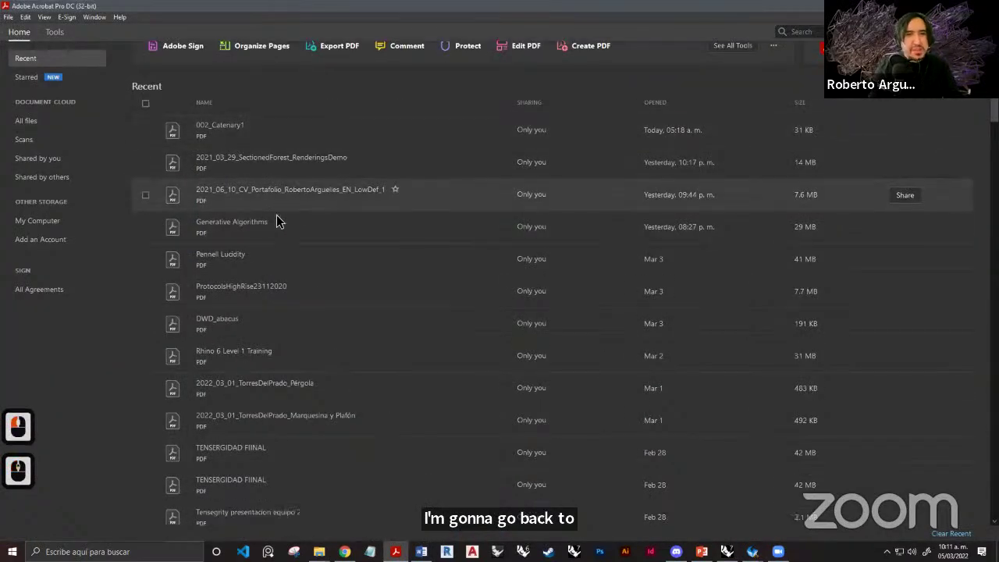
{"action": "scroll", "coordinate": [245, 330], "scroll_direction": "down", "scroll_amount": 12}
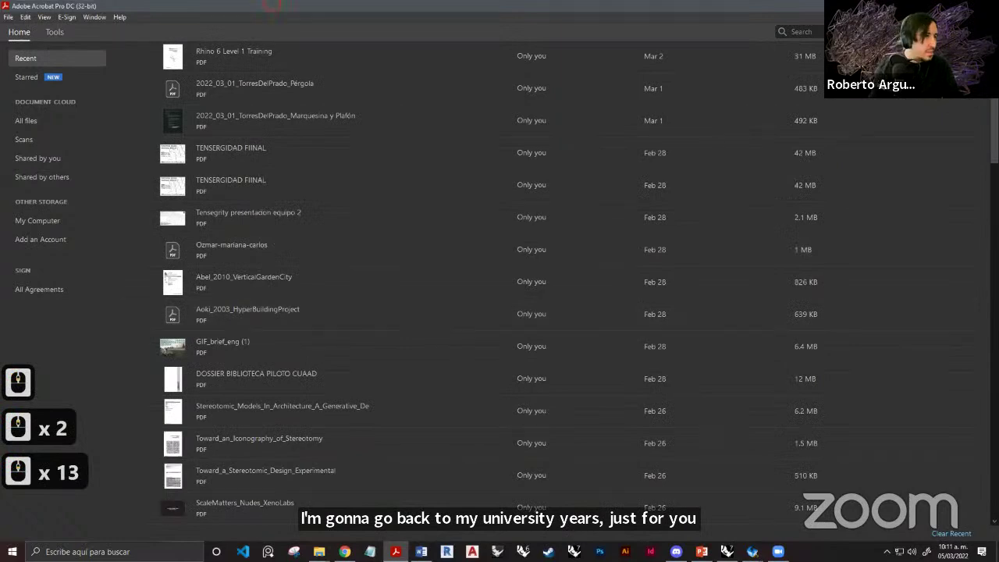
{"action": "left_click_drag", "start_coordinate": [272, 4], "coordinate": [271, 0]}
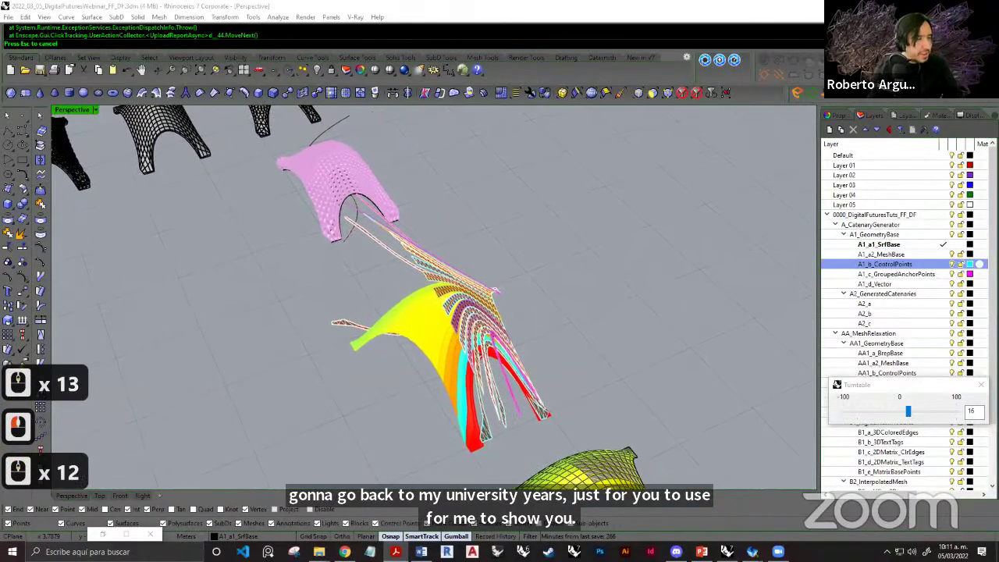
Stop the Turntable rotation and view the strip structure from another side.
{"action": "left_click", "coordinate": [610, 235]}
{"action": "key", "text": "Escape"}
{"action": "right_click_drag", "start_coordinate": [549, 247], "coordinate": [476, 310]}
{"action": "key", "text": "Escape"}
{"action": "key", "text": "Escape"}
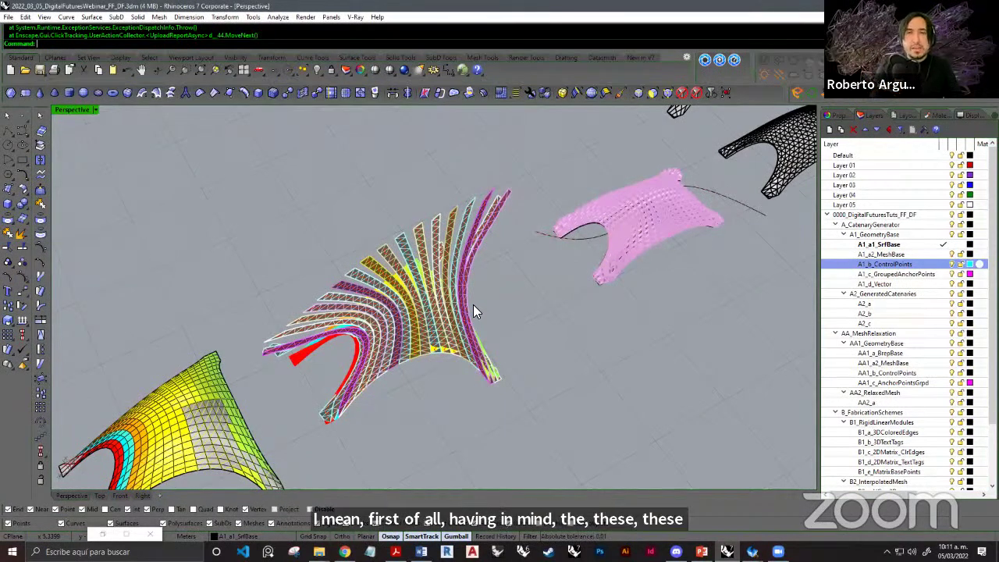
Examine the sequence of models from the strip structure past the pink shell to the triangulated and quad mesh shells with their coloured segments.
{"action": "scroll", "coordinate": [466, 284], "scroll_direction": "down", "scroll_amount": 5}
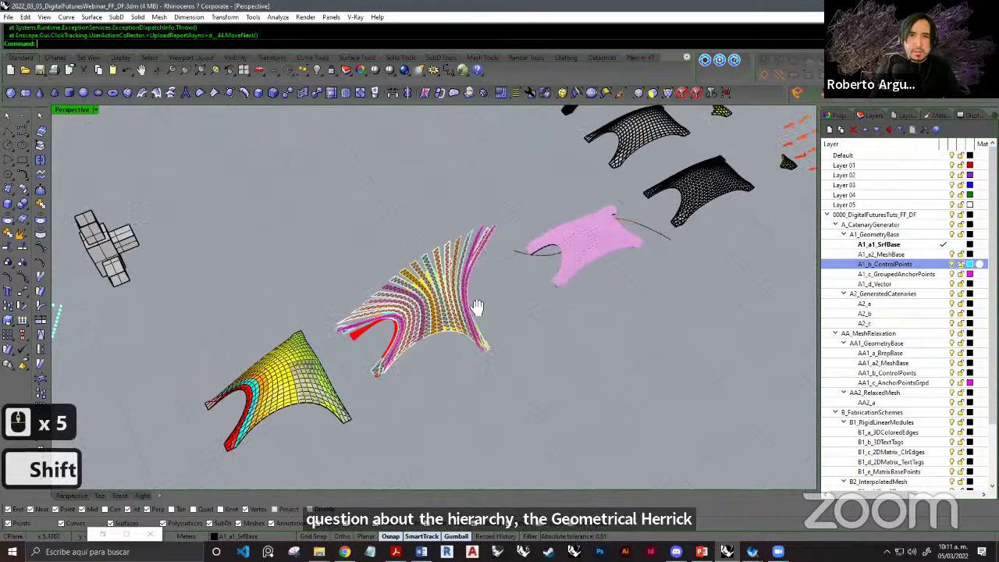
{"action": "right_click_drag", "start_coordinate": [477, 308], "coordinate": [395, 346], "text": "shift"}
{"action": "right_click_drag", "start_coordinate": [555, 286], "coordinate": [435, 295]}
{"action": "right_click_drag", "start_coordinate": [461, 245], "coordinate": [316, 148], "text": "shift"}
{"action": "right_click_drag", "start_coordinate": [492, 330], "coordinate": [416, 321], "text": "shift"}
{"action": "right_click_drag", "start_coordinate": [489, 341], "coordinate": [473, 272]}
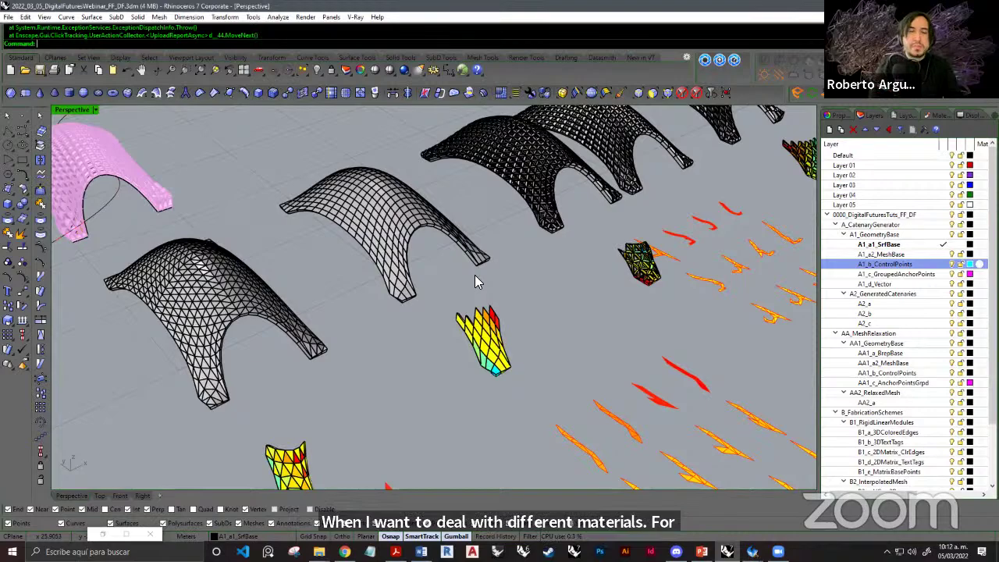
{"action": "right_click_drag", "start_coordinate": [572, 290], "coordinate": [468, 334], "text": "shift"}
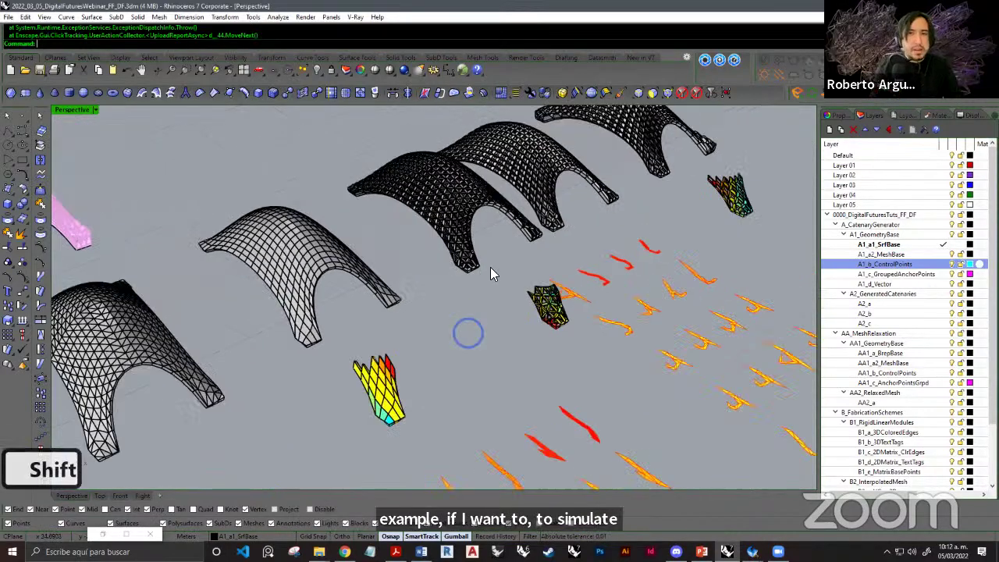
Examine the supports and module pattern of the two neighbouring thick grey shells up close.
{"action": "right_click_drag", "start_coordinate": [565, 195], "coordinate": [497, 228], "text": "shift"}
{"action": "right_click_drag", "start_coordinate": [547, 336], "coordinate": [558, 256], "text": "ctrl"}
{"action": "right_click_drag", "start_coordinate": [492, 265], "coordinate": [493, 230]}
{"action": "right_click_drag", "start_coordinate": [492, 230], "coordinate": [417, 220], "text": "shift"}
{"action": "scroll", "coordinate": [498, 259], "scroll_direction": "up", "scroll_amount": 4}
{"action": "right_click_drag", "start_coordinate": [509, 281], "coordinate": [509, 285], "text": "shift"}
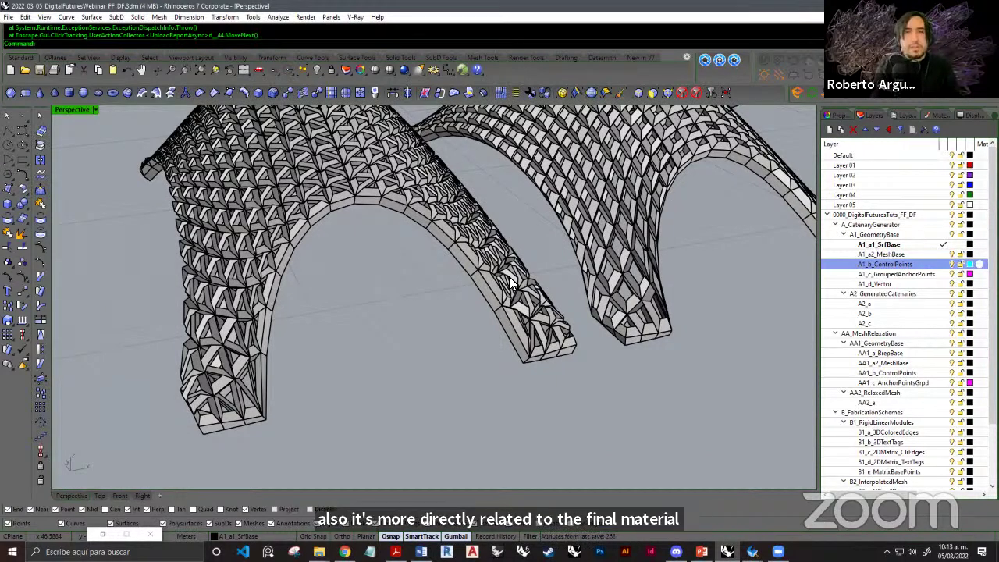
{"action": "scroll", "coordinate": [504, 302], "scroll_direction": "down", "scroll_amount": 3}
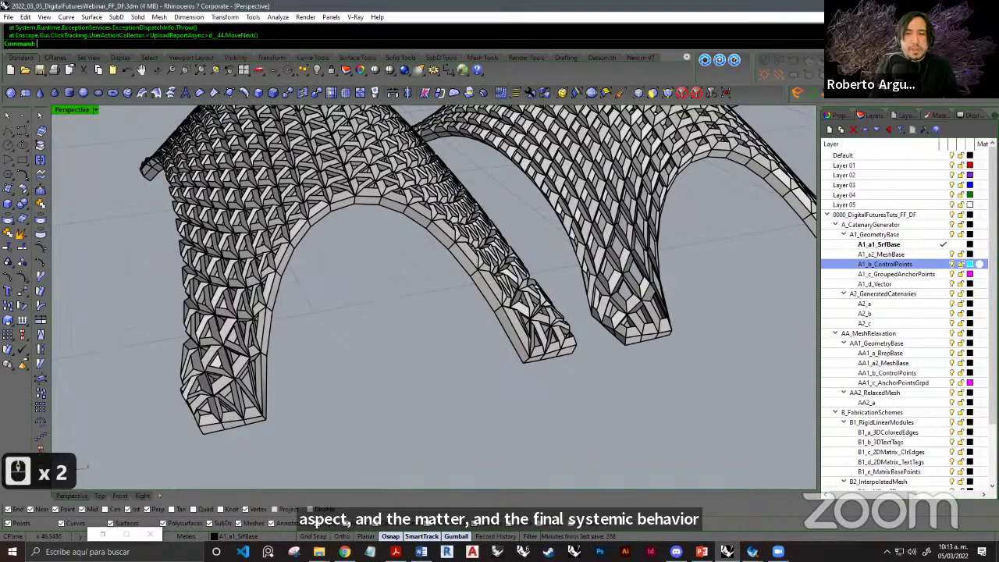
Switch to the 0000_Maqueta window of Pepakura Designer and examine the folds and texture of its 3D model up close.
{"action": "left_click", "coordinate": [753, 552]}
{"action": "left_click", "coordinate": [700, 511]}
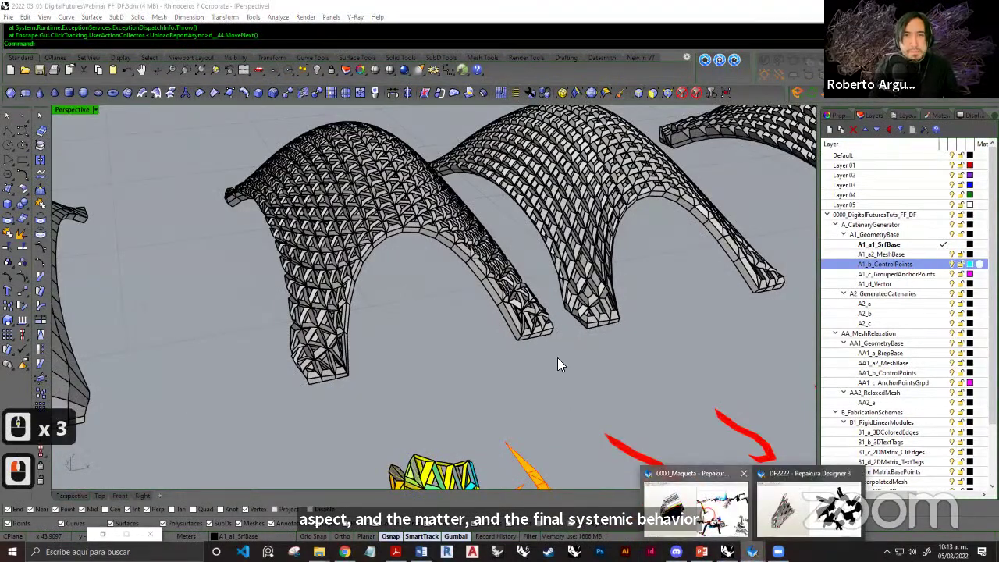
{"action": "scroll", "coordinate": [355, 292], "scroll_direction": "up", "scroll_amount": 4}
{"action": "left_click_drag", "start_coordinate": [355, 293], "coordinate": [267, 275]}
{"action": "right_click_drag", "start_coordinate": [267, 275], "coordinate": [361, 286]}
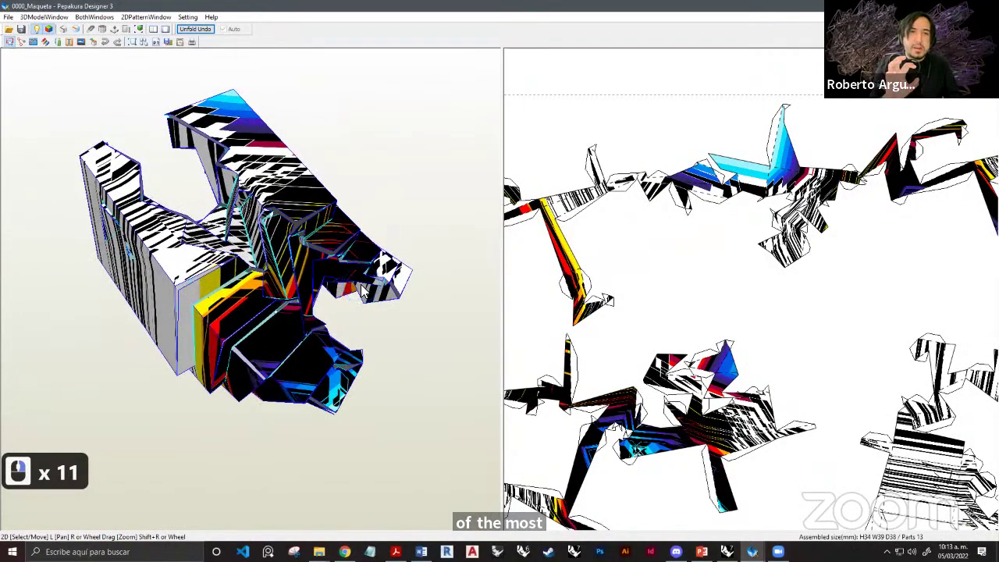
{"action": "scroll", "coordinate": [365, 286], "scroll_direction": "up", "scroll_amount": 12}
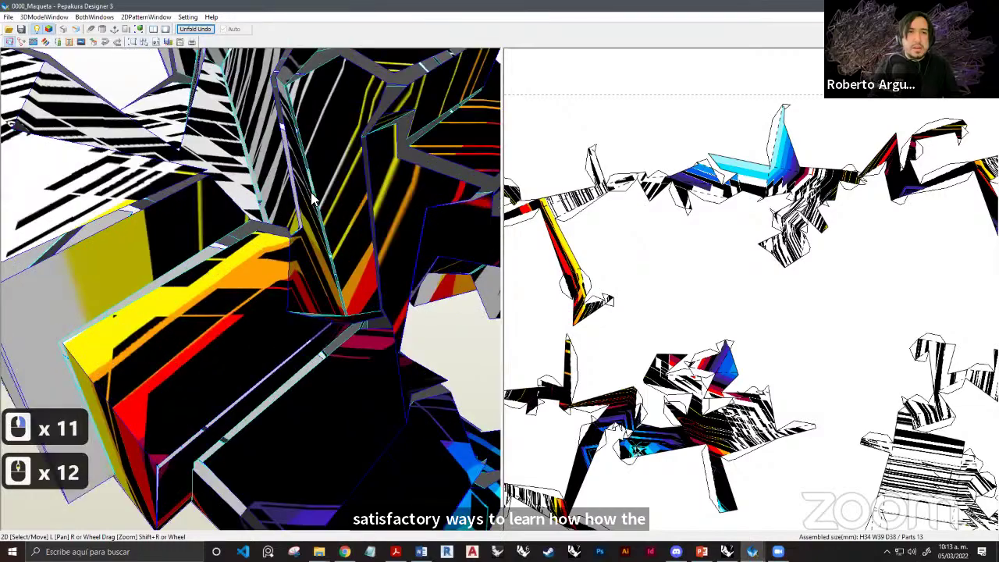
{"action": "scroll", "coordinate": [484, 242], "scroll_direction": "down", "scroll_amount": 3}
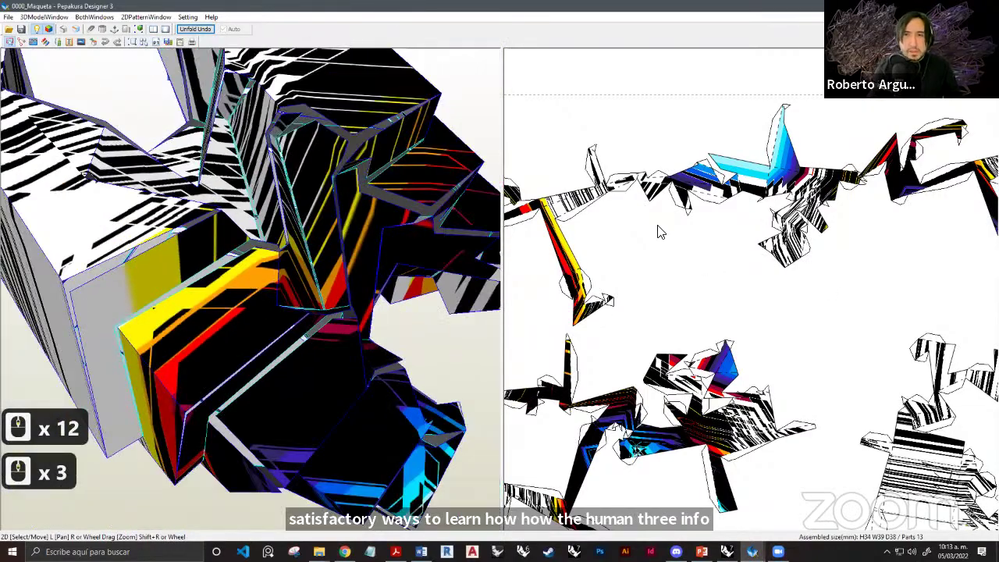
Examine the layout of the textured unfolded parts across the 2D pattern sheet.
{"action": "scroll", "coordinate": [708, 259], "scroll_direction": "up", "scroll_amount": 1}
{"action": "scroll", "coordinate": [687, 249], "scroll_direction": "down", "scroll_amount": 5}
{"action": "scroll", "coordinate": [703, 262], "scroll_direction": "up", "scroll_amount": 15}
{"action": "scroll", "coordinate": [699, 263], "scroll_direction": "down", "scroll_amount": 9}
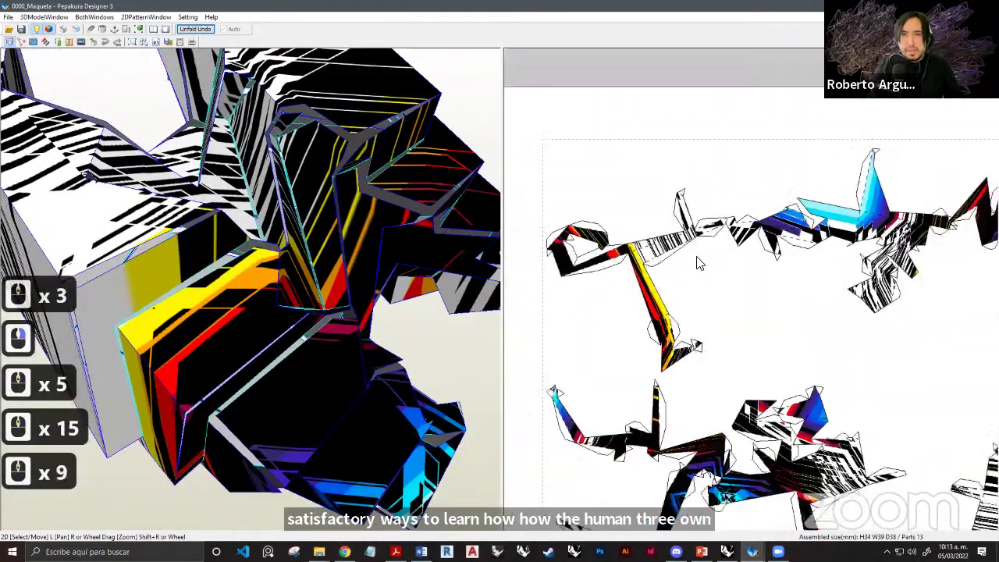
{"action": "scroll", "coordinate": [710, 278], "scroll_direction": "down", "scroll_amount": 3}
{"action": "scroll", "coordinate": [736, 250], "scroll_direction": "up", "scroll_amount": 2}
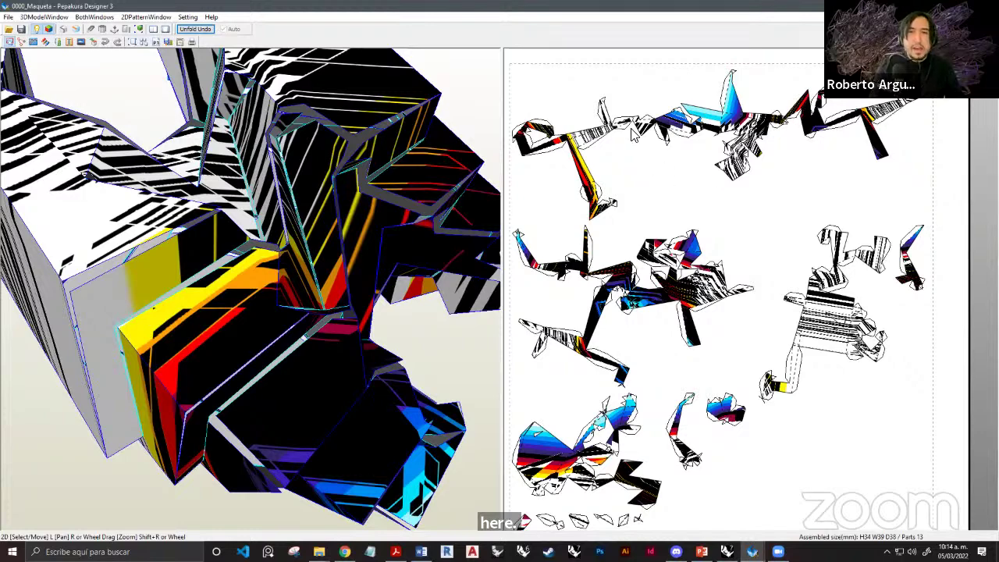
Examine the long yellow, red and striped pattern part up close and return to the view of the whole sheet.
{"action": "scroll", "coordinate": [634, 131], "scroll_direction": "up", "scroll_amount": 7}
{"action": "middle_click_drag", "start_coordinate": [599, 125], "coordinate": [780, 257]}
{"action": "middle_click_drag", "start_coordinate": [602, 172], "coordinate": [707, 273]}
{"action": "scroll", "coordinate": [625, 153], "scroll_direction": "up", "scroll_amount": 6}
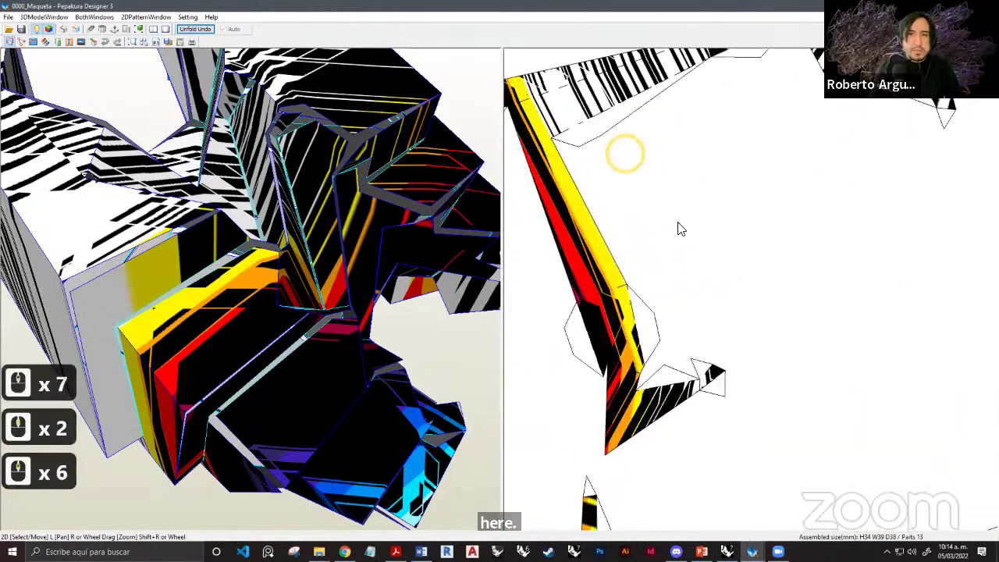
{"action": "middle_click_drag", "start_coordinate": [649, 196], "coordinate": [745, 321]}
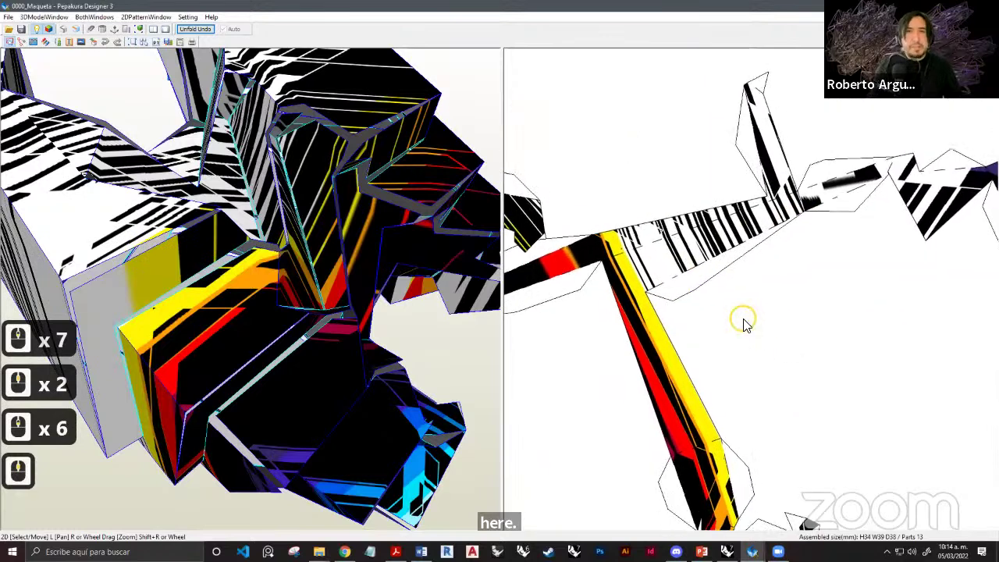
{"action": "right_click", "coordinate": [745, 321]}
{"action": "key", "text": "Escape"}
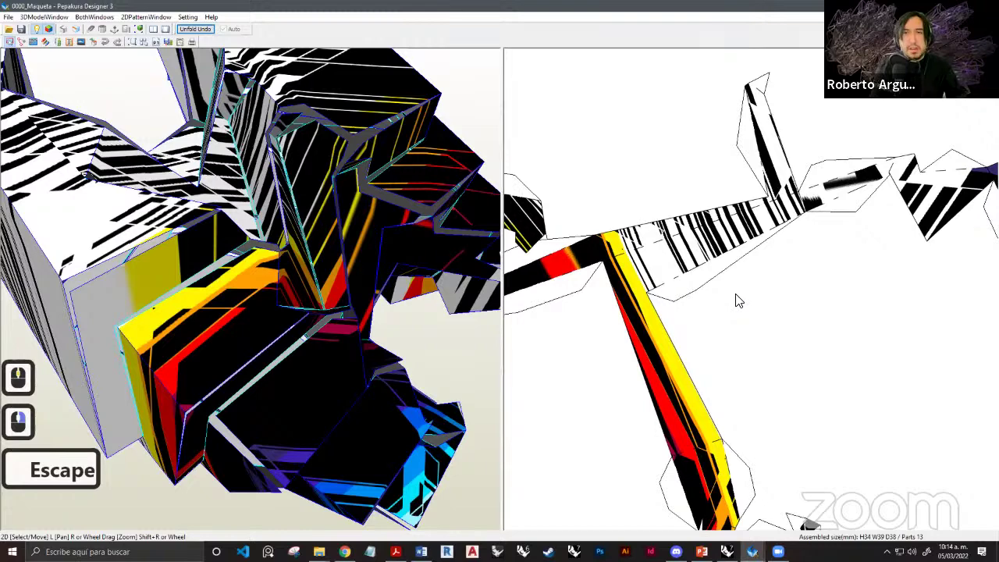
{"action": "scroll", "coordinate": [739, 301], "scroll_direction": "down", "scroll_amount": 14}
{"action": "scroll", "coordinate": [703, 273], "scroll_direction": "up", "scroll_amount": 4}
{"action": "scroll", "coordinate": [692, 262], "scroll_direction": "up", "scroll_amount": 3}
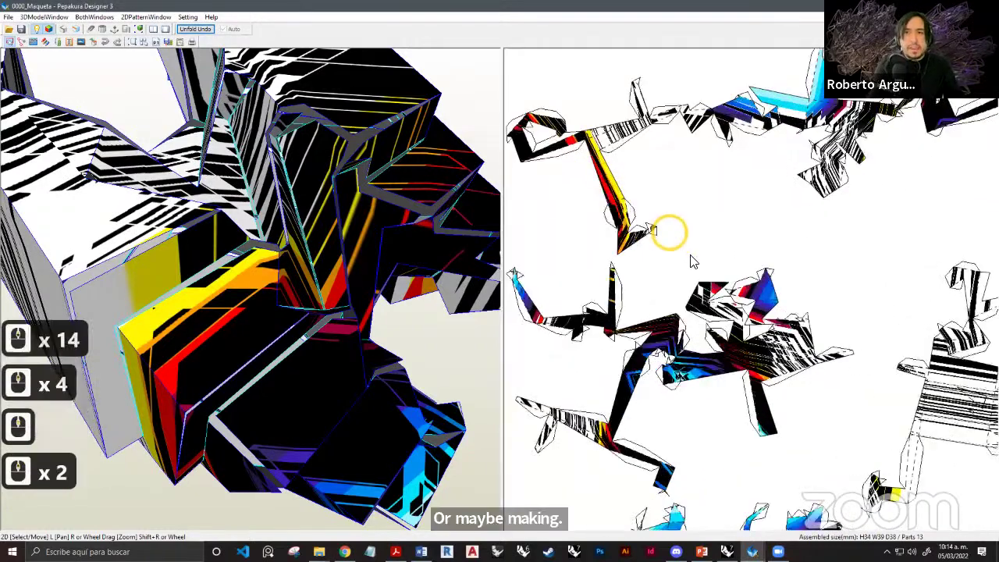
{"action": "scroll", "coordinate": [691, 262], "scroll_direction": "down", "scroll_amount": 5}
{"action": "scroll", "coordinate": [747, 134], "scroll_direction": "up", "scroll_amount": 1}
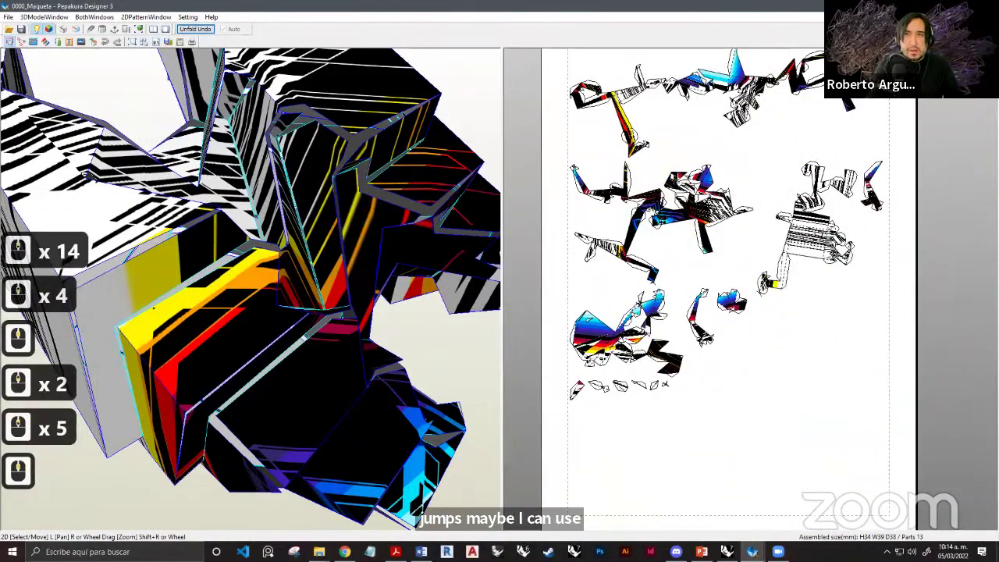
Switch to Rhino and view the row of patterned mesh shells with their coloured segments and unrolled pieces.
{"action": "left_click", "coordinate": [753, 552]}
{"action": "right_click_drag", "start_coordinate": [563, 311], "coordinate": [593, 335]}
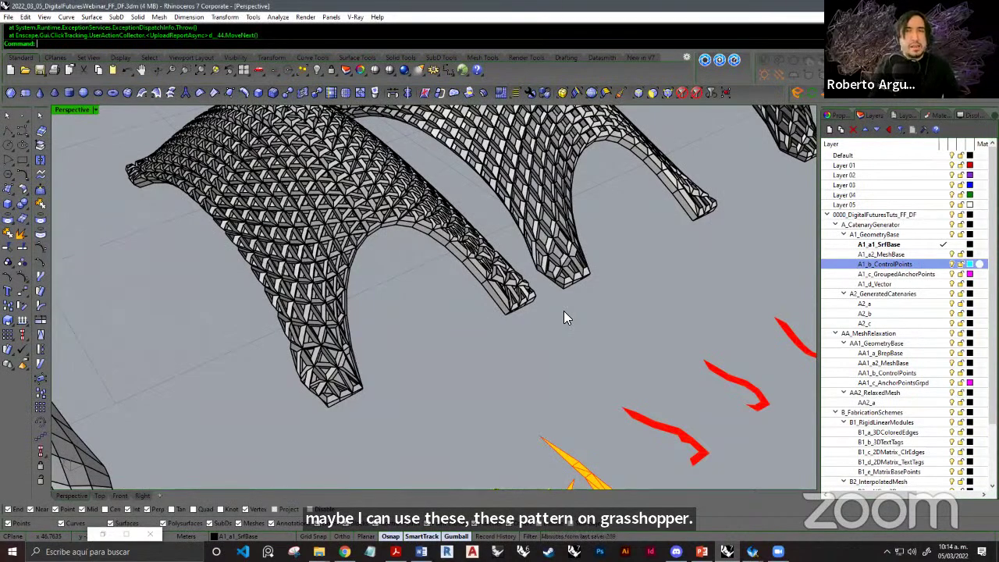
{"action": "scroll", "coordinate": [561, 317], "scroll_direction": "down", "scroll_amount": 6}
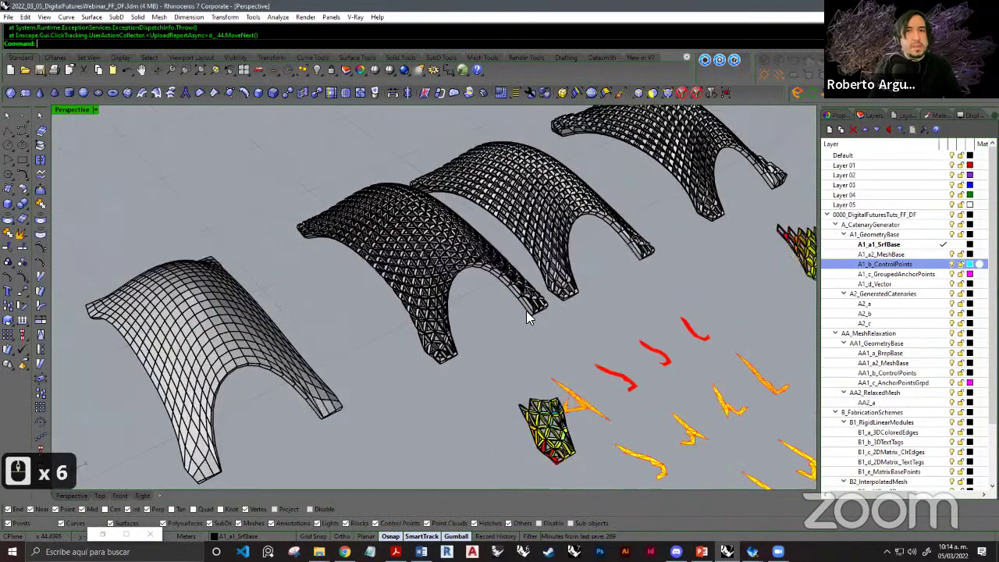
View the full row of mesh shells with their unrolled pieces, from above and alongside the neighbouring pink, striped and coloured models.
{"action": "scroll", "coordinate": [527, 316], "scroll_direction": "down", "scroll_amount": 8}
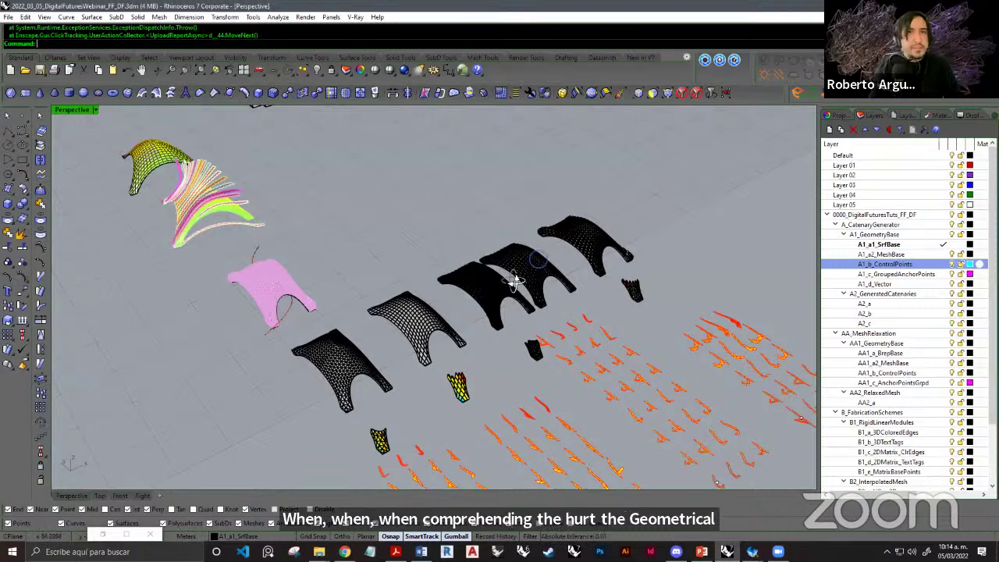
{"action": "right_click_drag", "start_coordinate": [512, 283], "coordinate": [464, 330]}
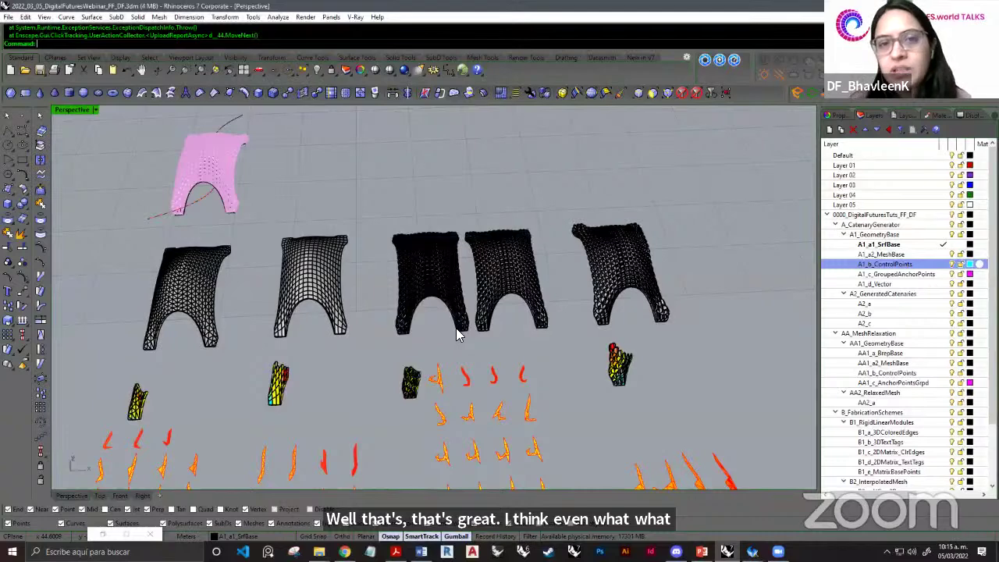
{"action": "right_click_drag", "start_coordinate": [464, 288], "coordinate": [484, 257], "text": "shift"}
{"action": "right_click_drag", "start_coordinate": [495, 272], "coordinate": [490, 301], "text": "ctrl"}
{"action": "right_click_drag", "start_coordinate": [512, 288], "coordinate": [493, 206]}
{"action": "right_click_drag", "start_coordinate": [510, 241], "coordinate": [512, 346], "text": "shift"}
{"action": "right_click_drag", "start_coordinate": [426, 176], "coordinate": [505, 348], "text": "shift"}
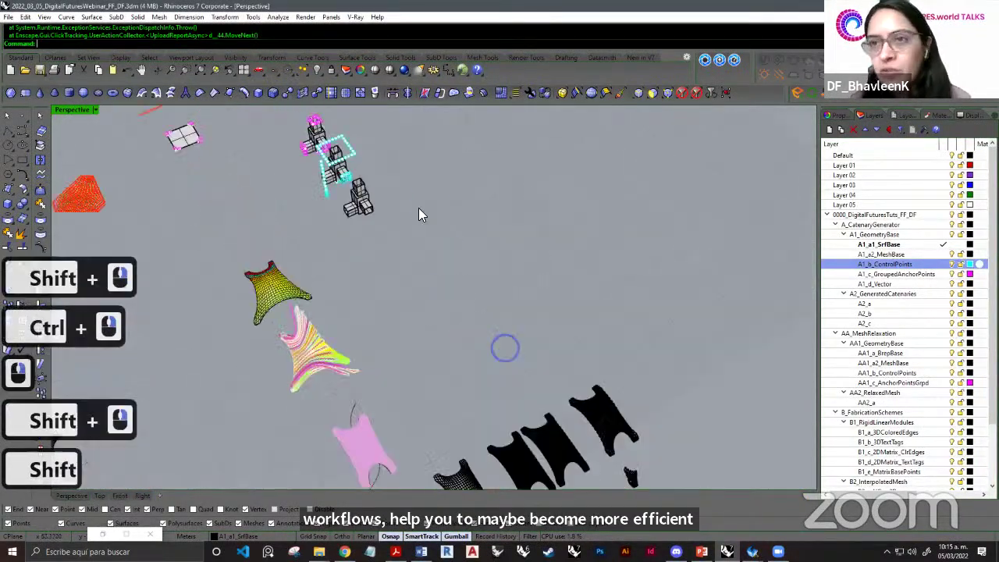
Examine the cyan, yellow and magenta wireframe shells together with their flat matrices of unrolled strips.
{"action": "right_click_drag", "start_coordinate": [419, 209], "coordinate": [460, 357], "text": "shift"}
{"action": "right_click_drag", "start_coordinate": [403, 240], "coordinate": [457, 387], "text": "shift"}
{"action": "right_click_drag", "start_coordinate": [359, 183], "coordinate": [442, 427], "text": "shift"}
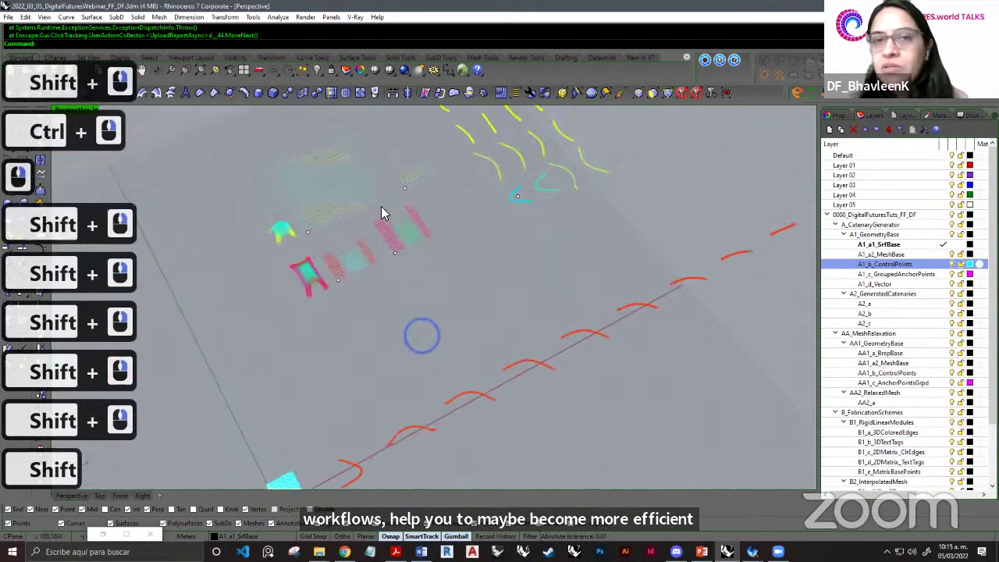
{"action": "right_click_drag", "start_coordinate": [367, 226], "coordinate": [379, 279], "text": "shift"}
{"action": "left_click", "coordinate": [202, 74]}
{"action": "left_click_drag", "start_coordinate": [227, 180], "coordinate": [478, 334]}
{"action": "right_click_drag", "start_coordinate": [463, 257], "coordinate": [507, 336]}
{"action": "right_click_drag", "start_coordinate": [540, 385], "coordinate": [595, 461], "text": "shift"}
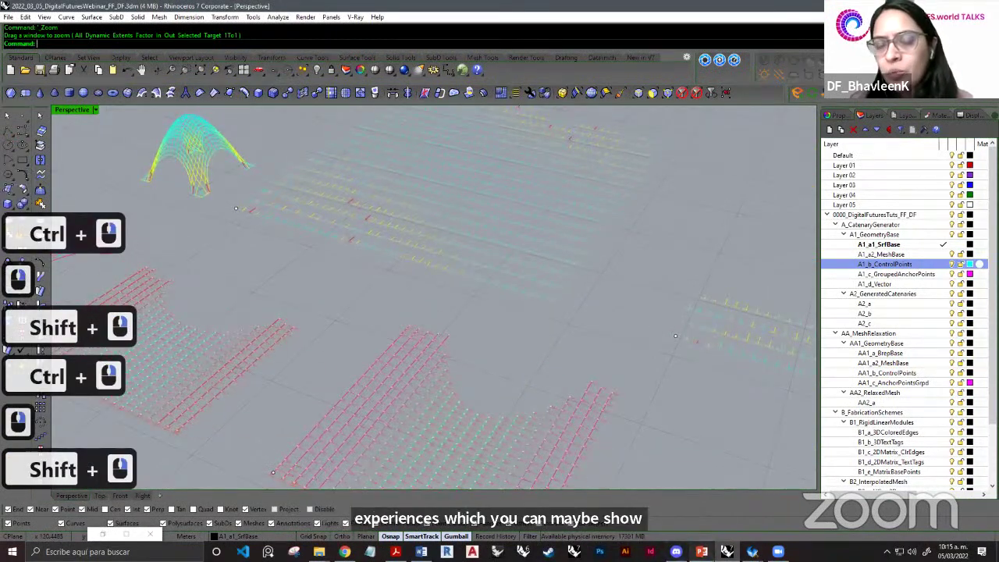
Switch to the FormFindingDigitalFabrication presentation in PowerPoint and view the Planetario Lunaria slide on general composition.
{"action": "left_click", "coordinate": [701, 552]}
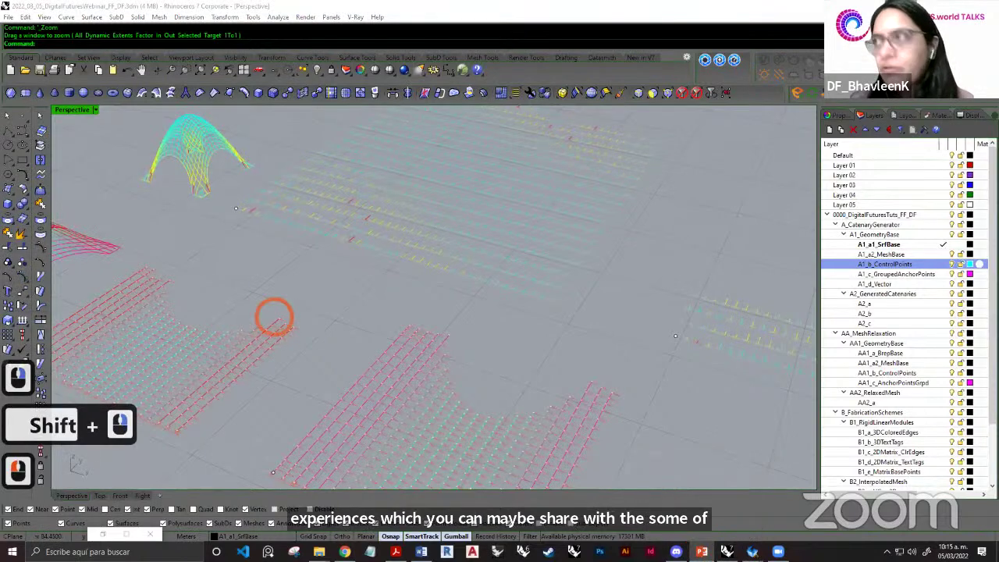
{"action": "scroll", "coordinate": [433, 296], "scroll_direction": "down", "scroll_amount": 7}
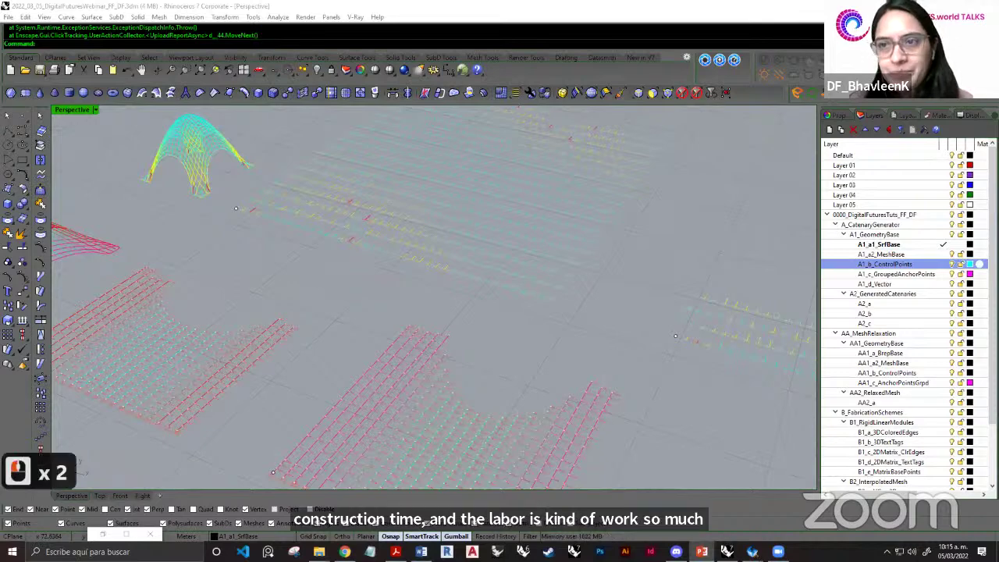
{"action": "key", "text": "alt+Tab"}
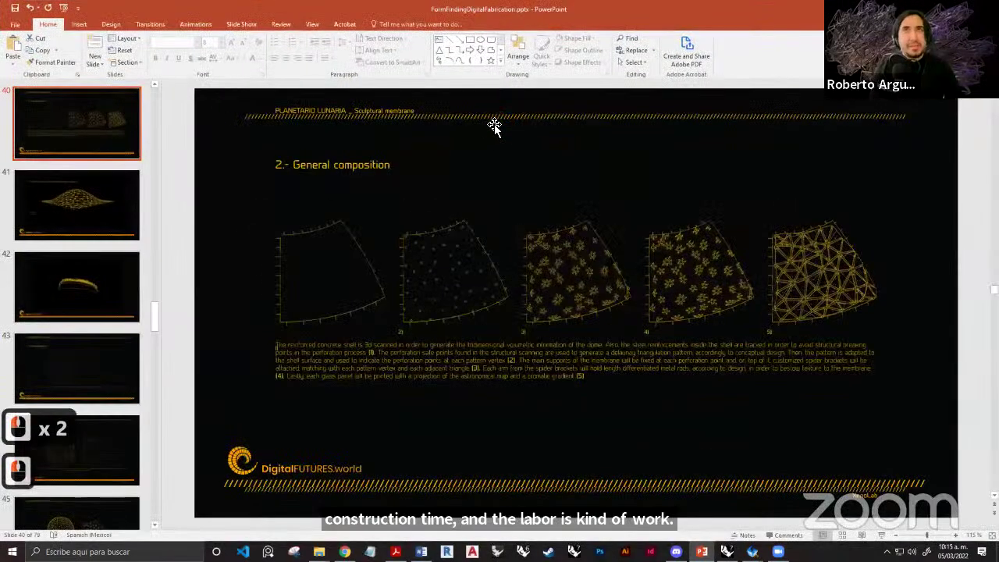